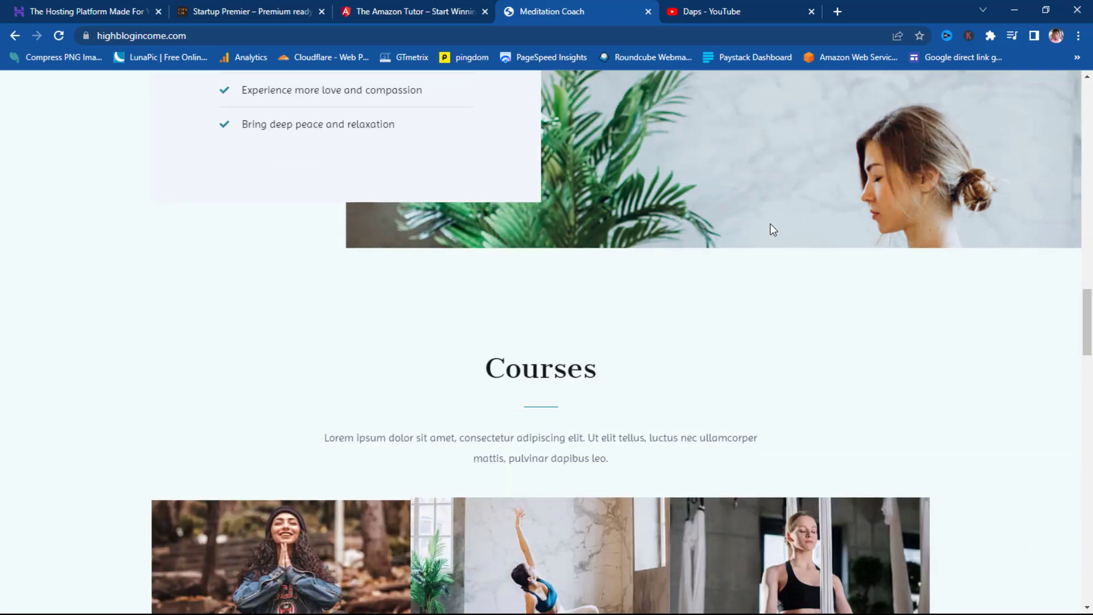
- Open the $99.00 Emotional Mastery Class course page from the homepage's featured courses
scroll(770, 224, down, 4)
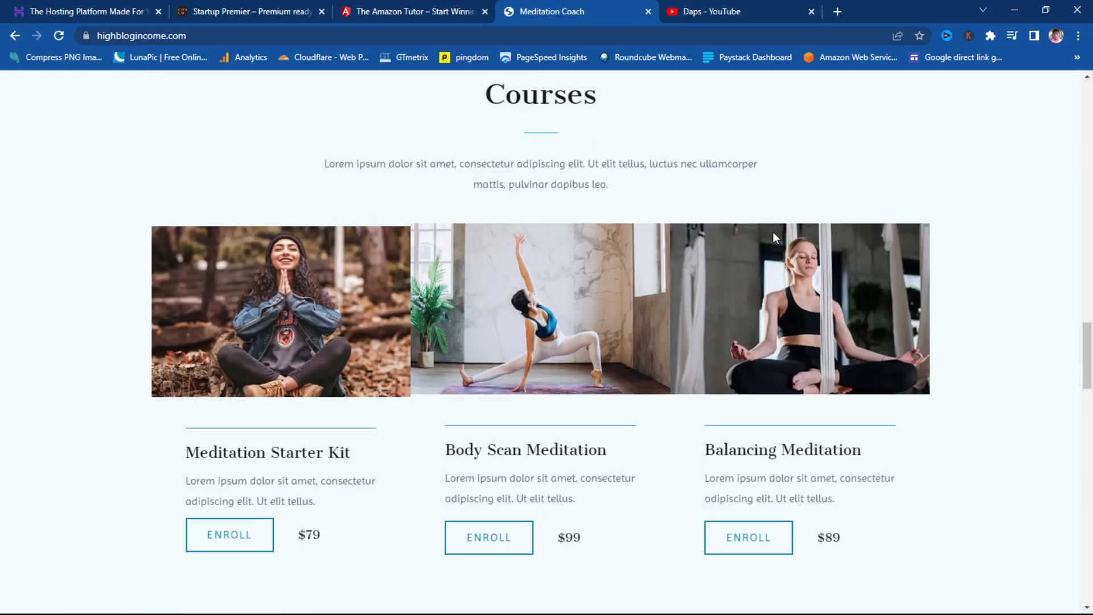
scroll(773, 231, down, 5)
scroll(775, 245, down, 6)
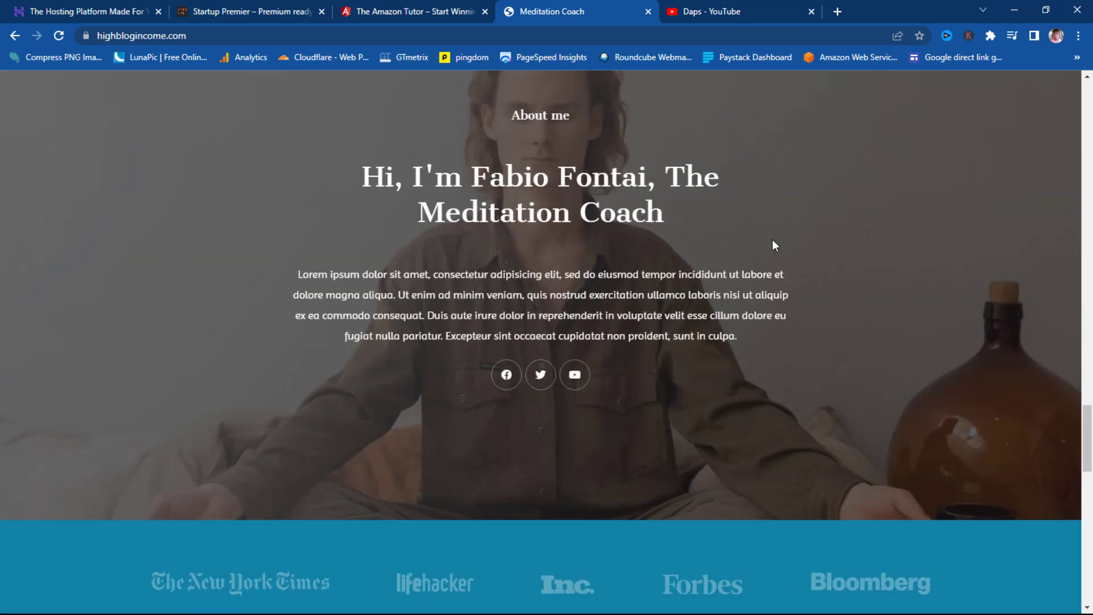
scroll(773, 245, up, 5)
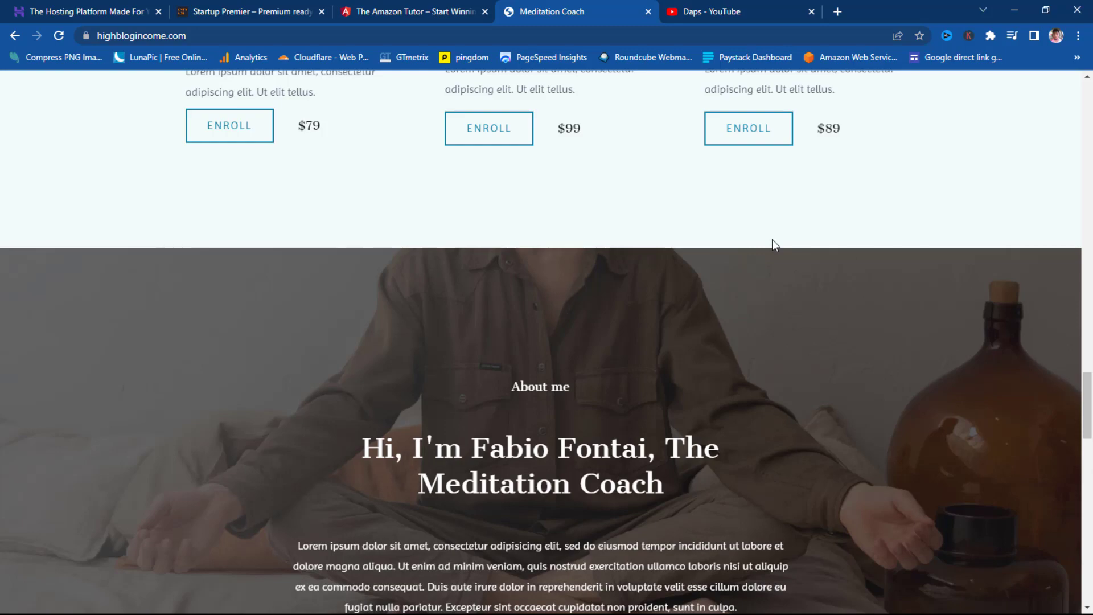
scroll(773, 251, down, 6)
scroll(774, 256, up, 13)
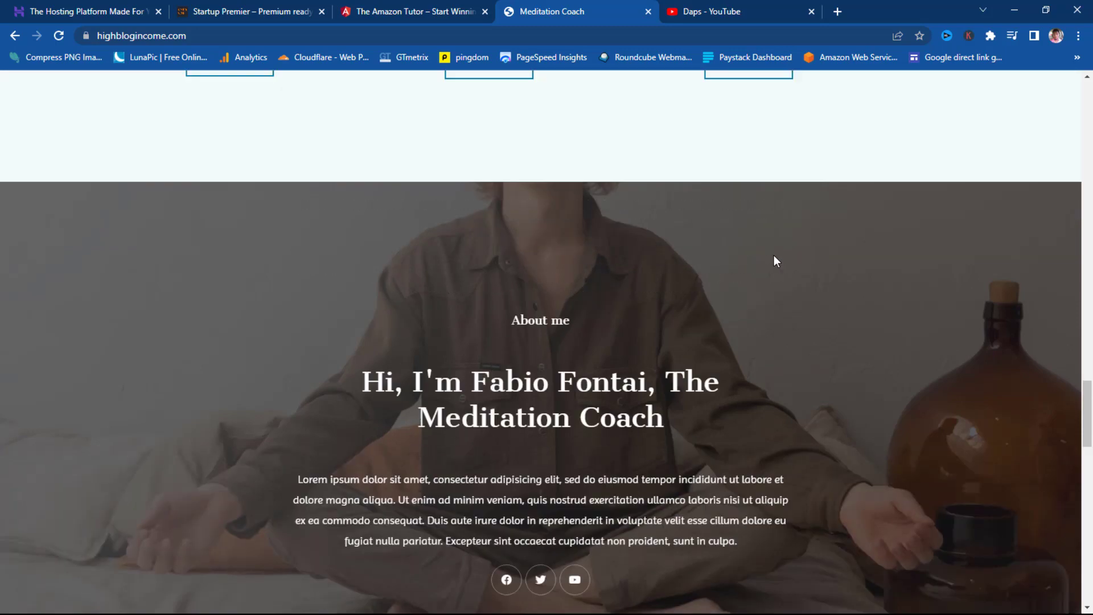
scroll(774, 261, up, 20)
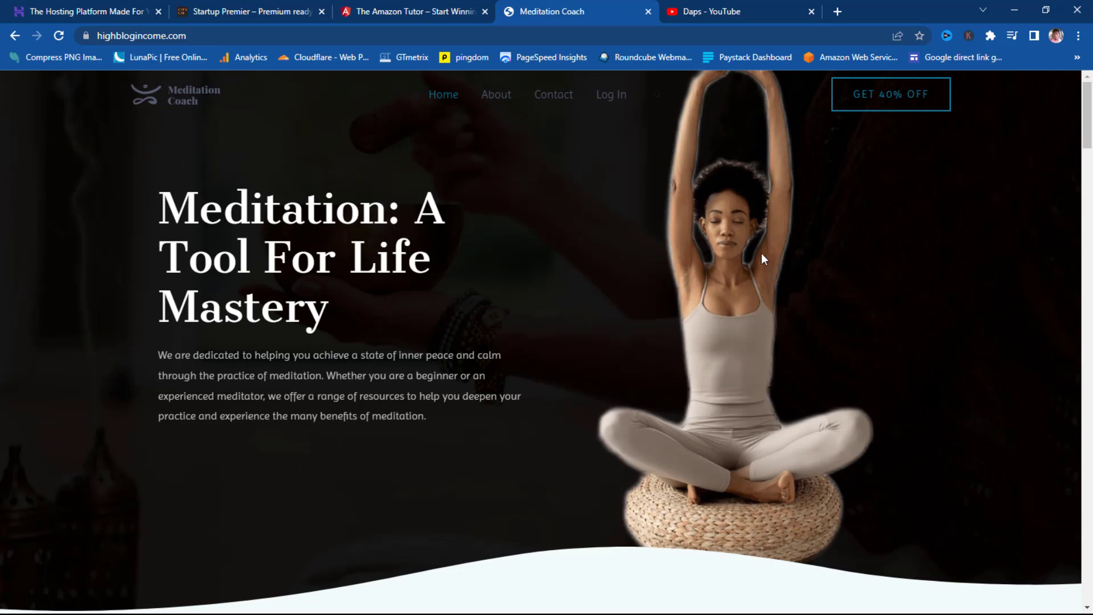
scroll(760, 254, down, 12)
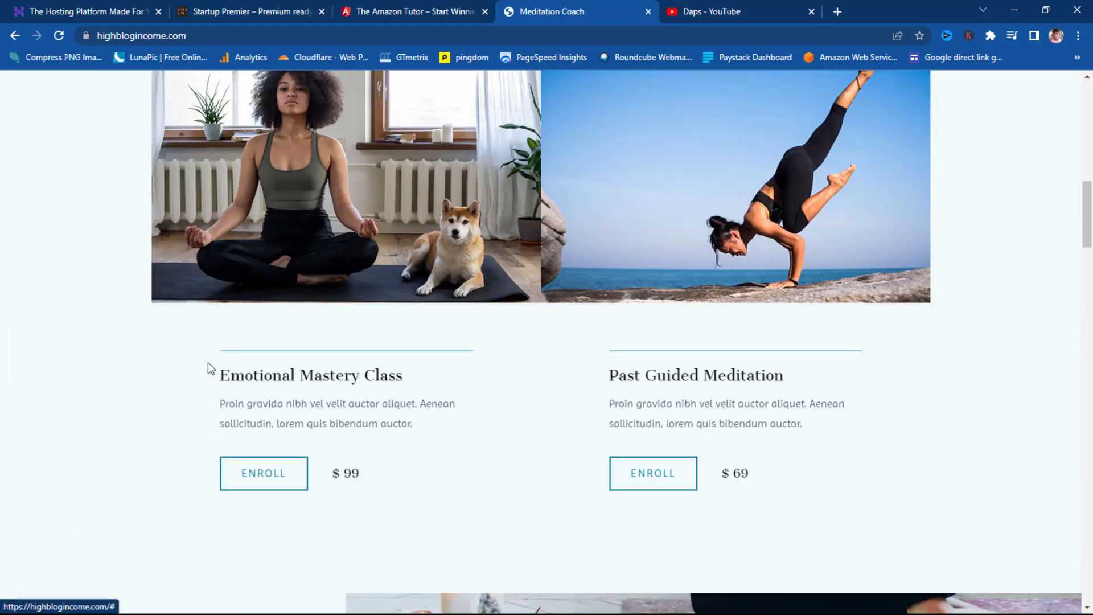
click(270, 490)
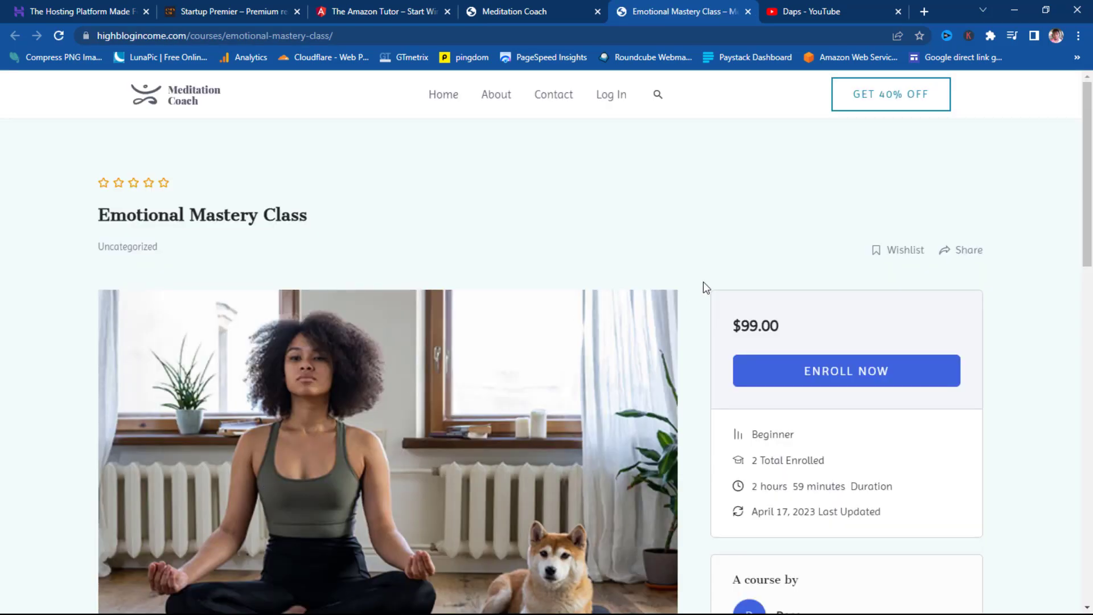
- Expand the Emotional Mastery Class's About Course description with Show More
scroll(702, 283, down, 3)
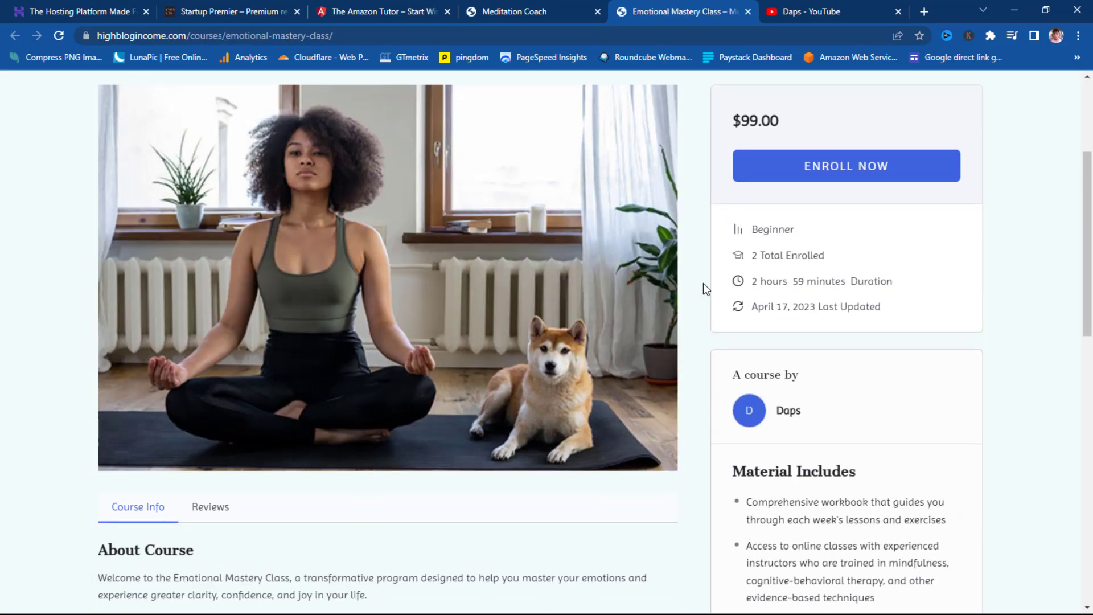
scroll(702, 283, down, 3)
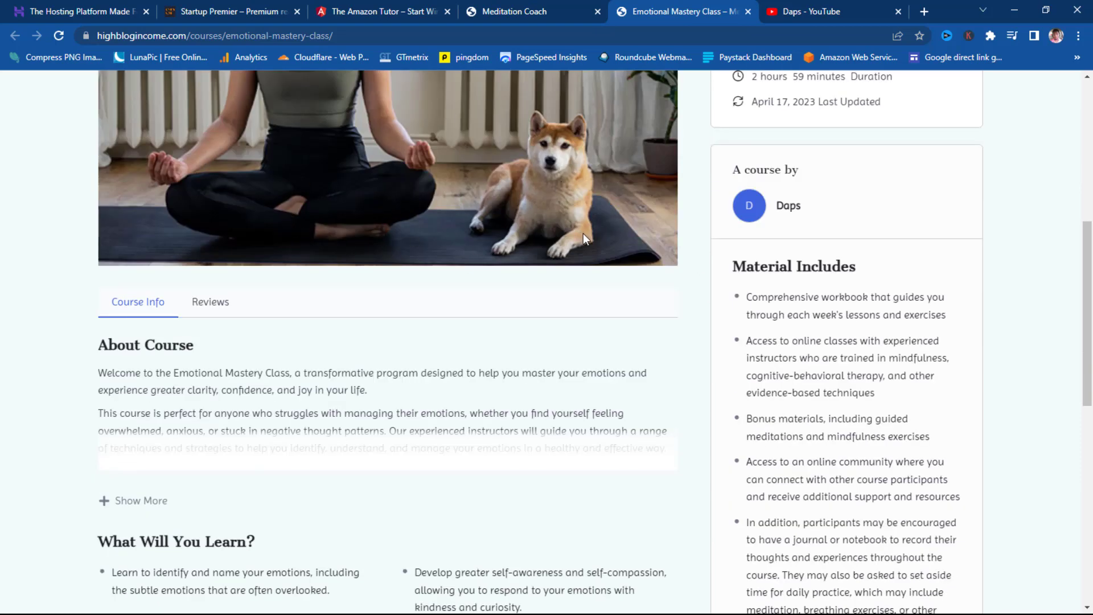
scroll(583, 236, down, 3)
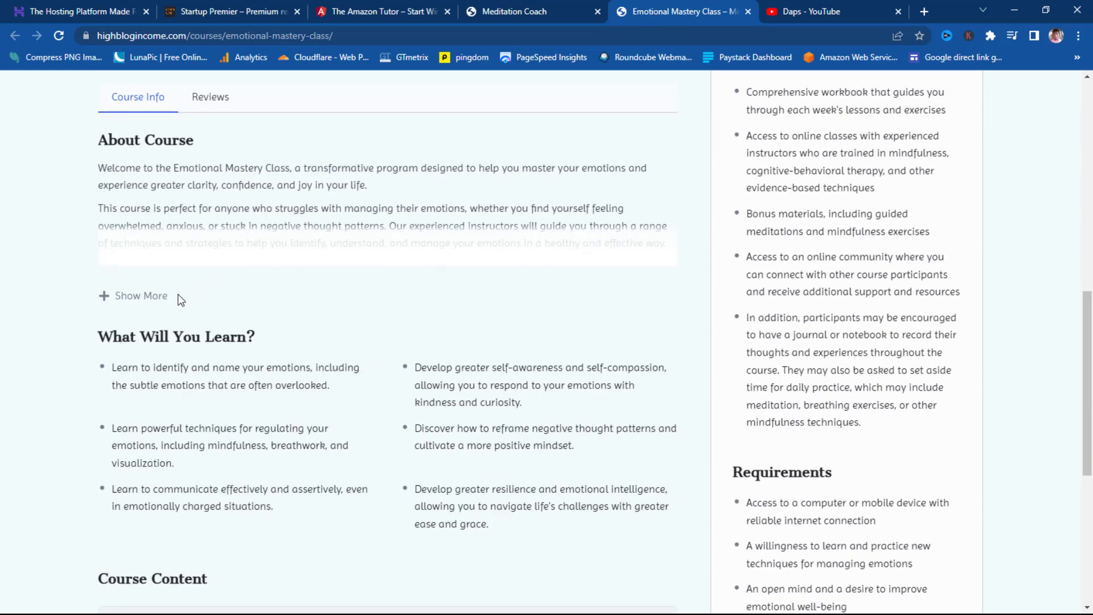
click(142, 297)
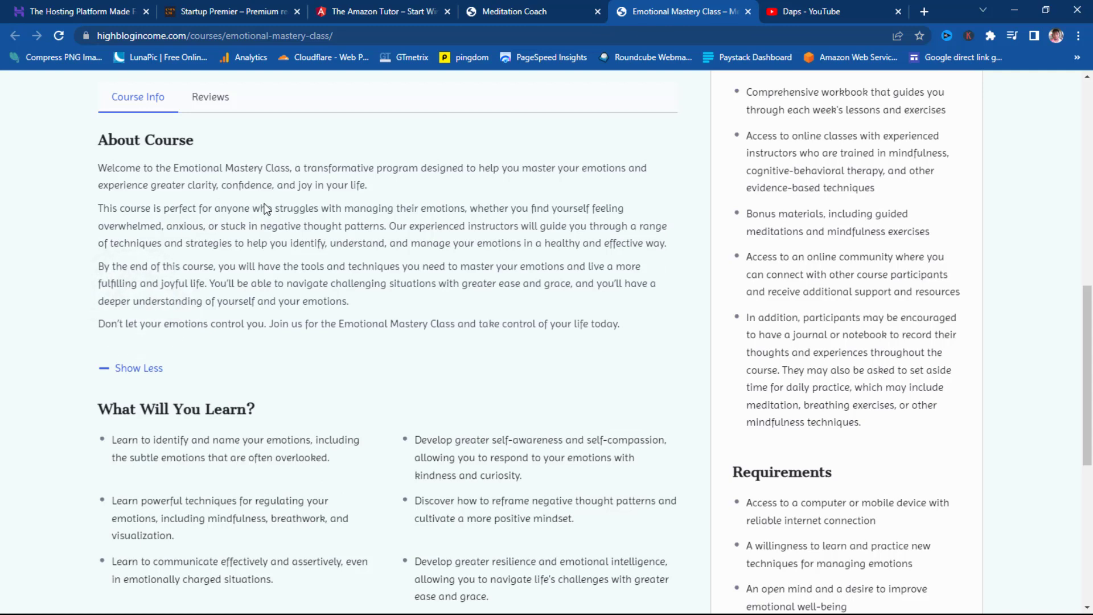
- Review the course modules, then return to the top showing Beginner level and 2h 59m duration
scroll(382, 238, down, 3)
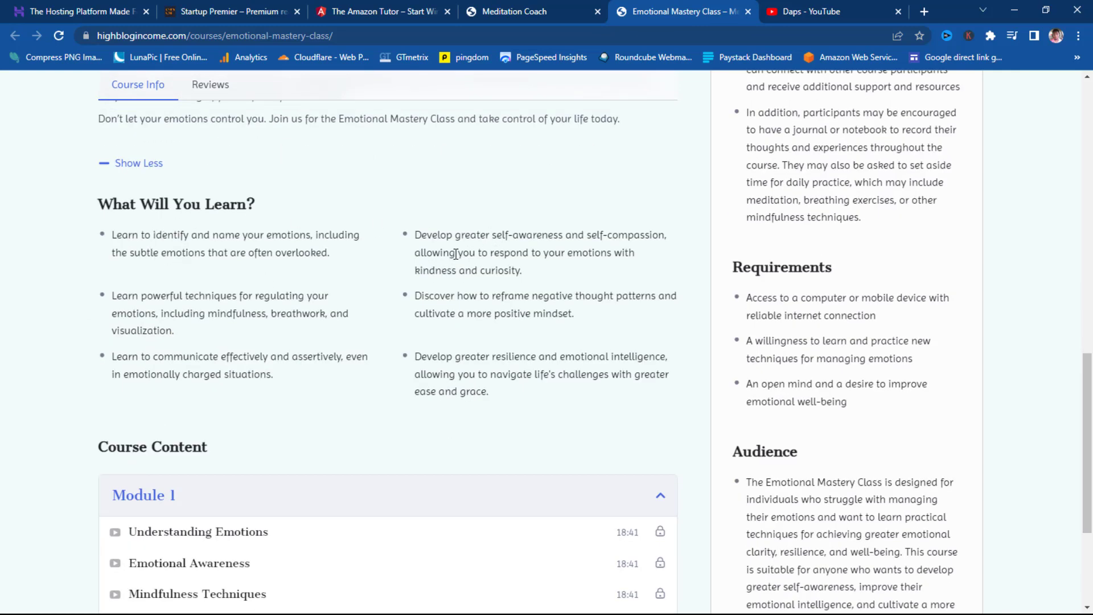
scroll(456, 256, down, 3)
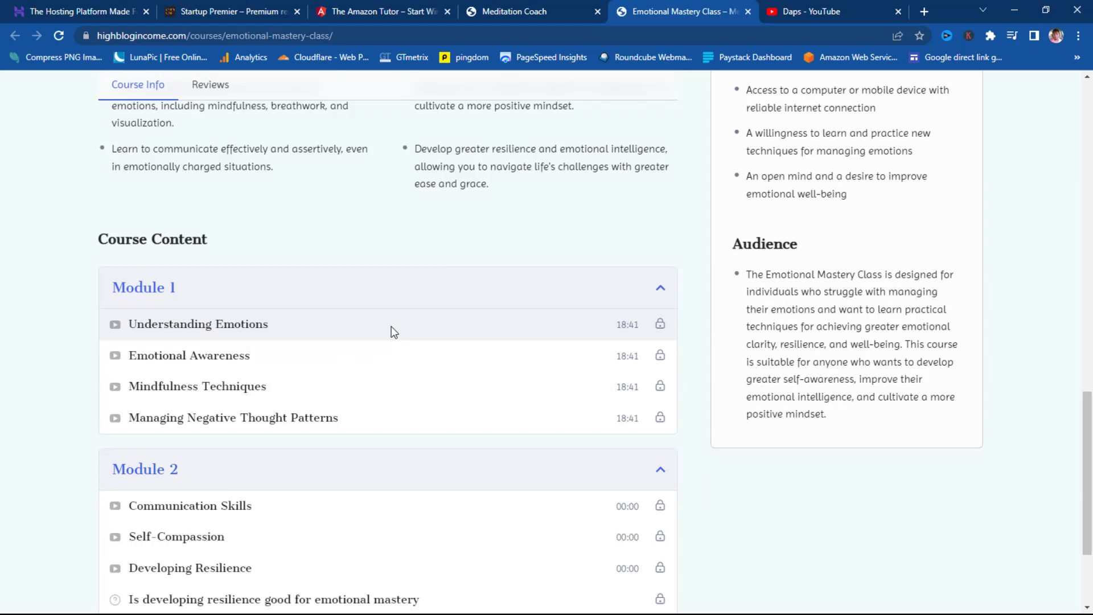
scroll(524, 339, down, 2)
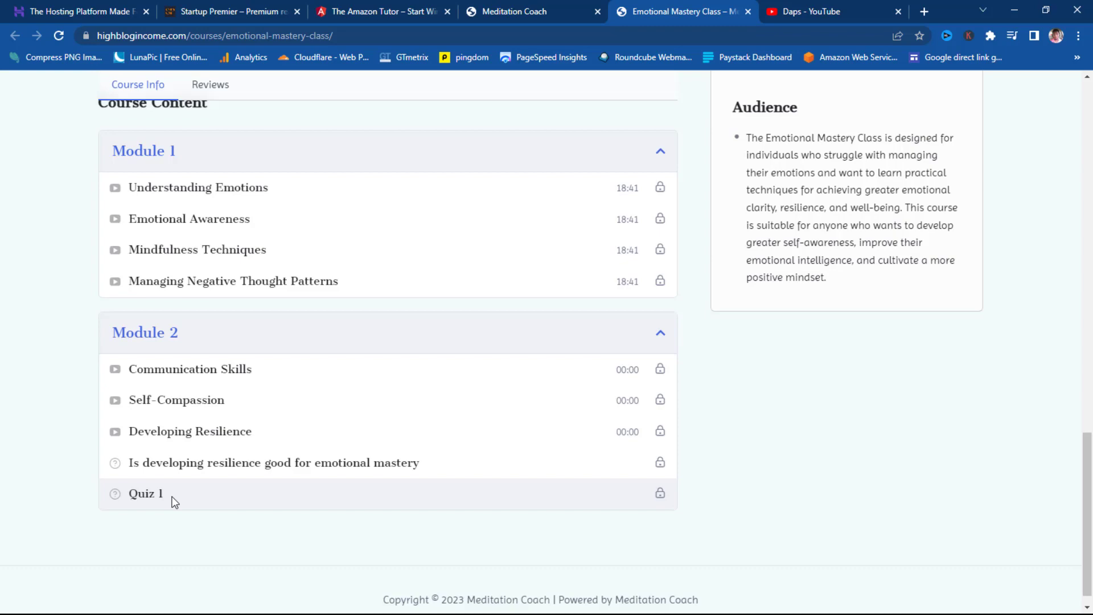
scroll(583, 446, up, 4)
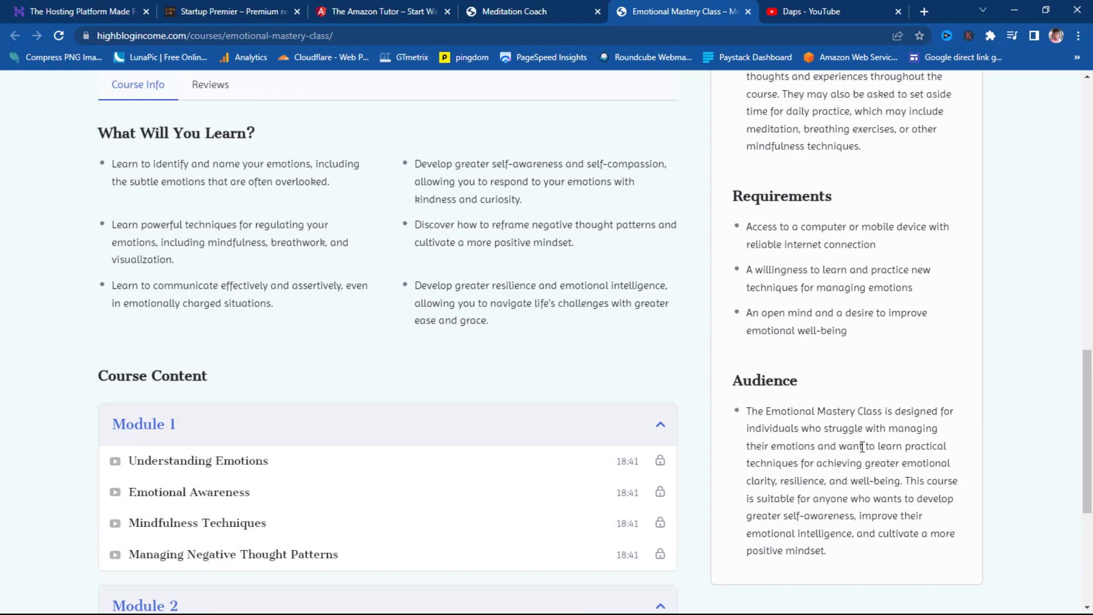
scroll(863, 447, up, 9)
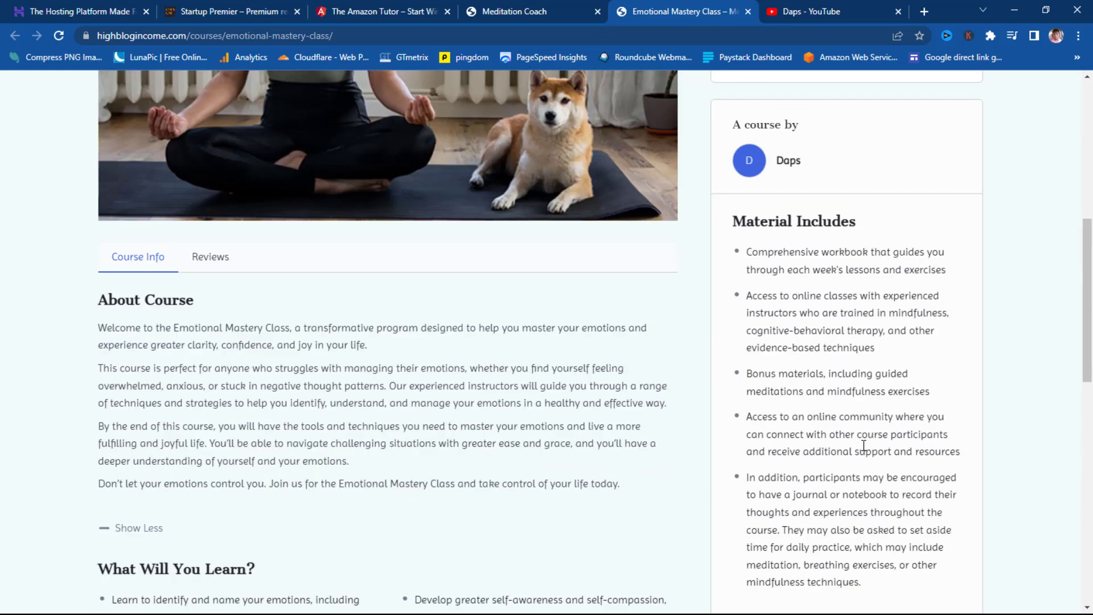
scroll(864, 453, up, 1)
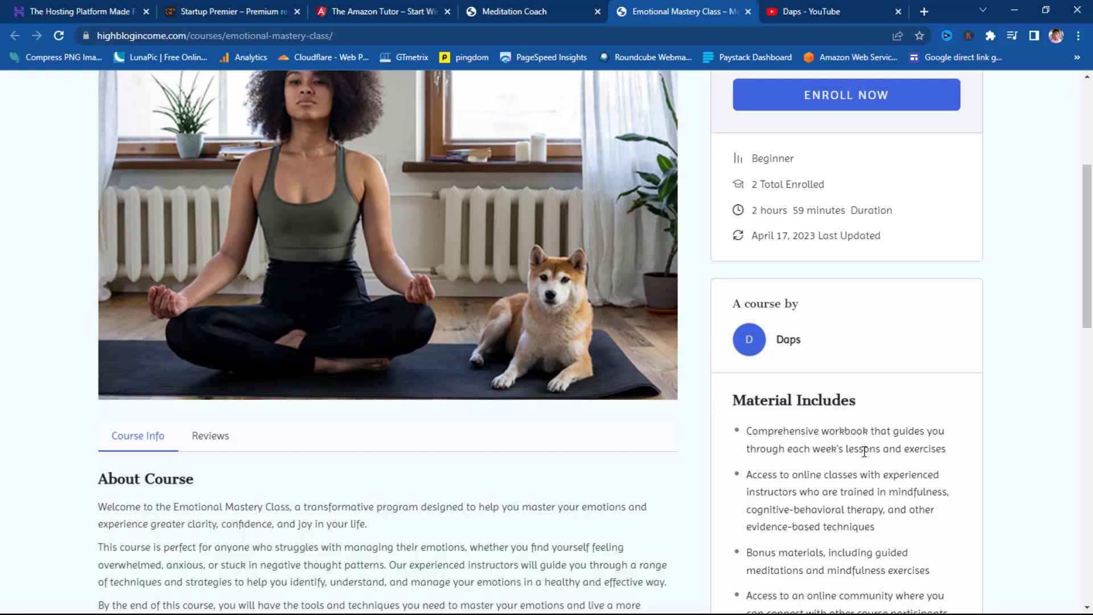
scroll(865, 451, up, 2)
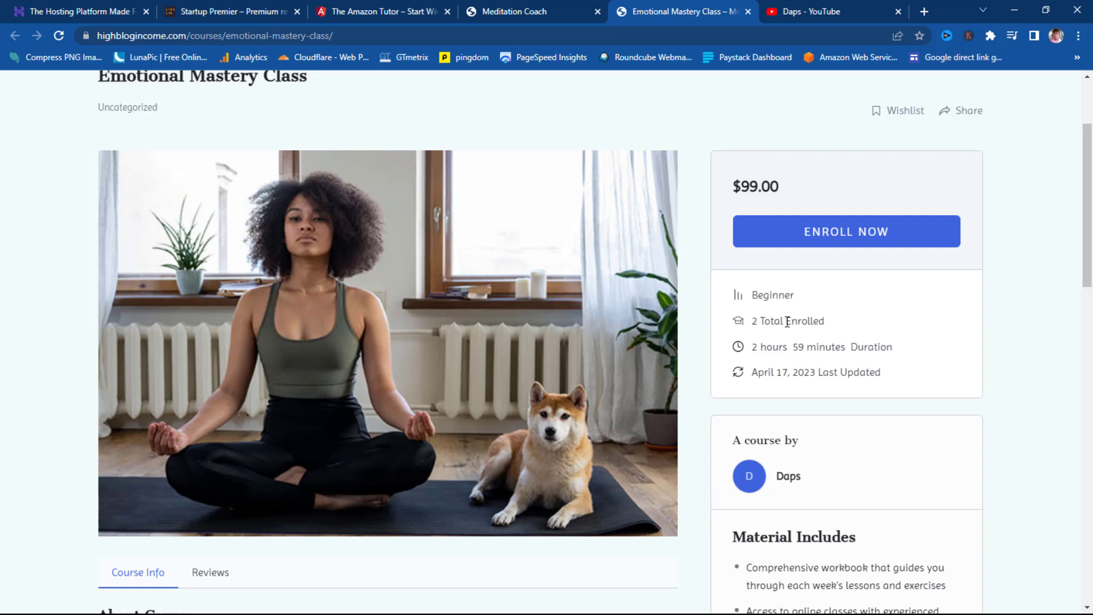
scroll(835, 384, up, 3)
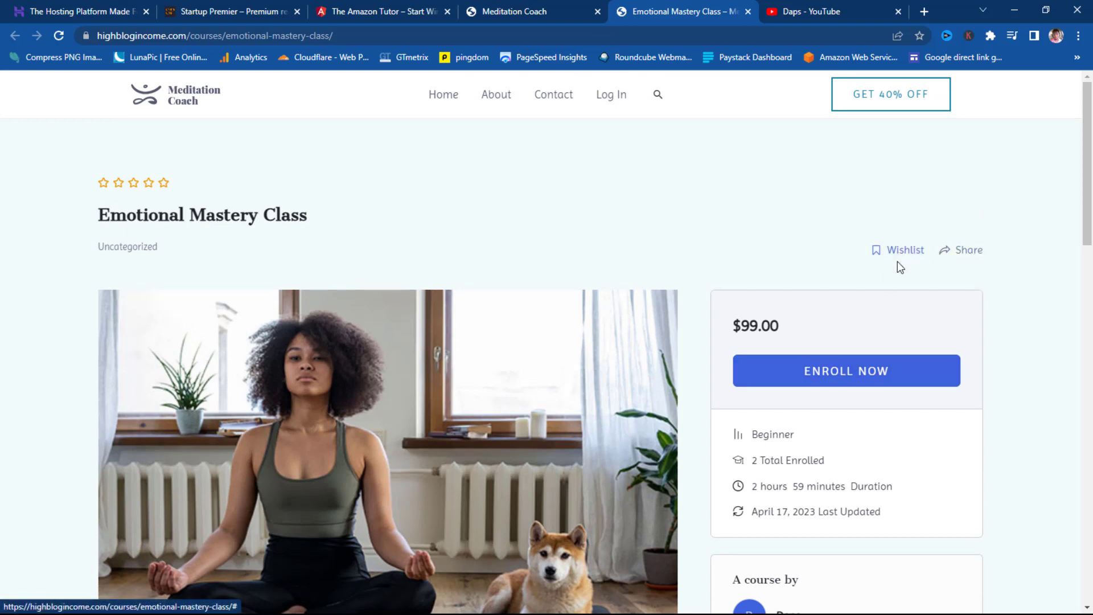
- Enroll in Emotional Mastery Class and review the $99.00 checkout order with PayPal selected
click(826, 375)
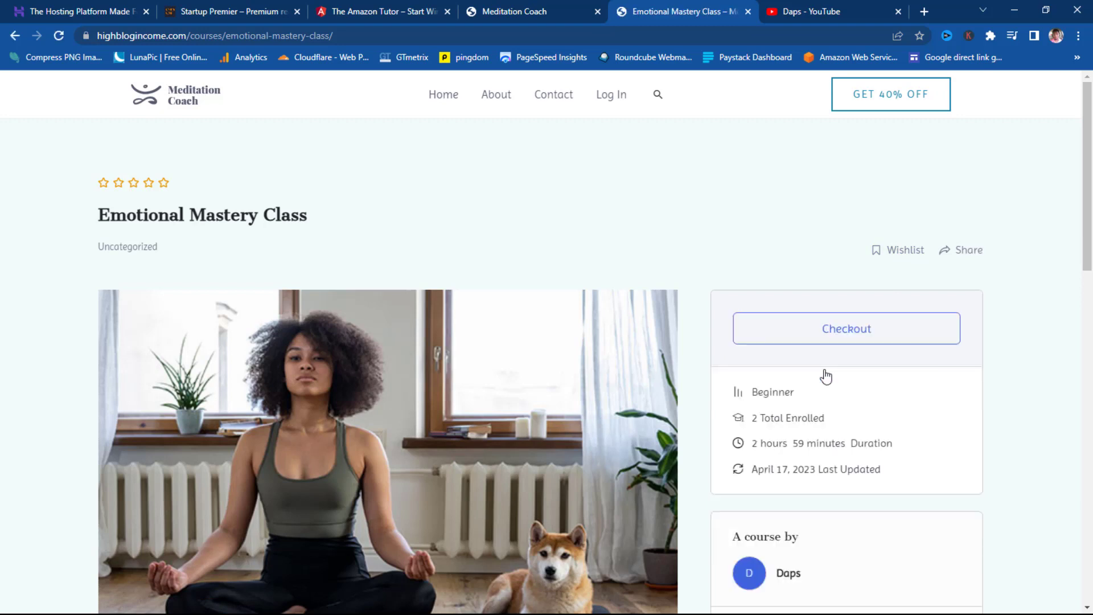
click(821, 329)
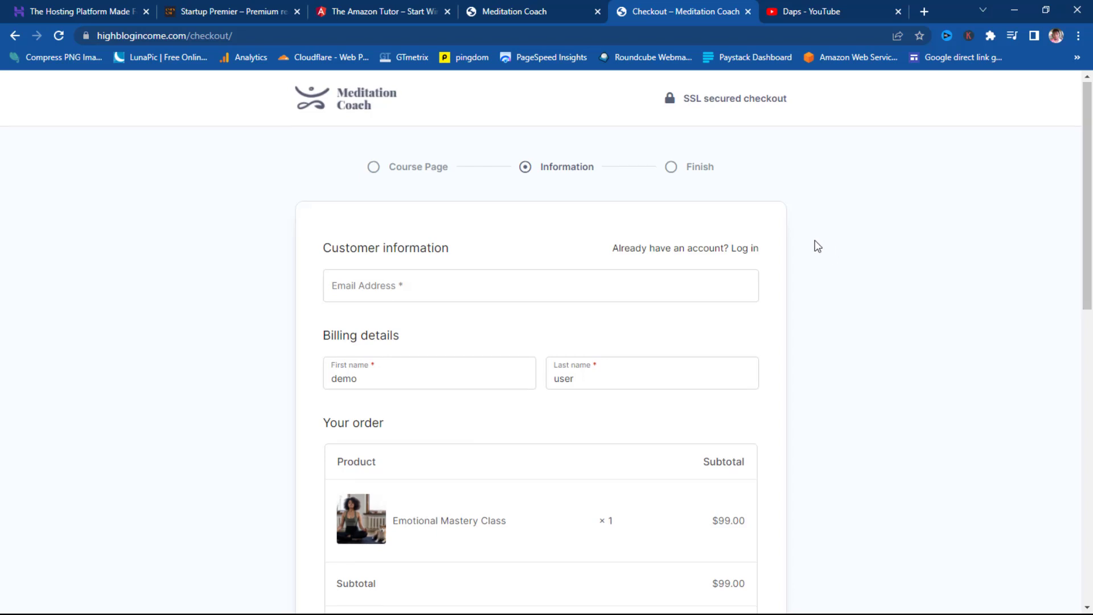
scroll(818, 246, down, 2)
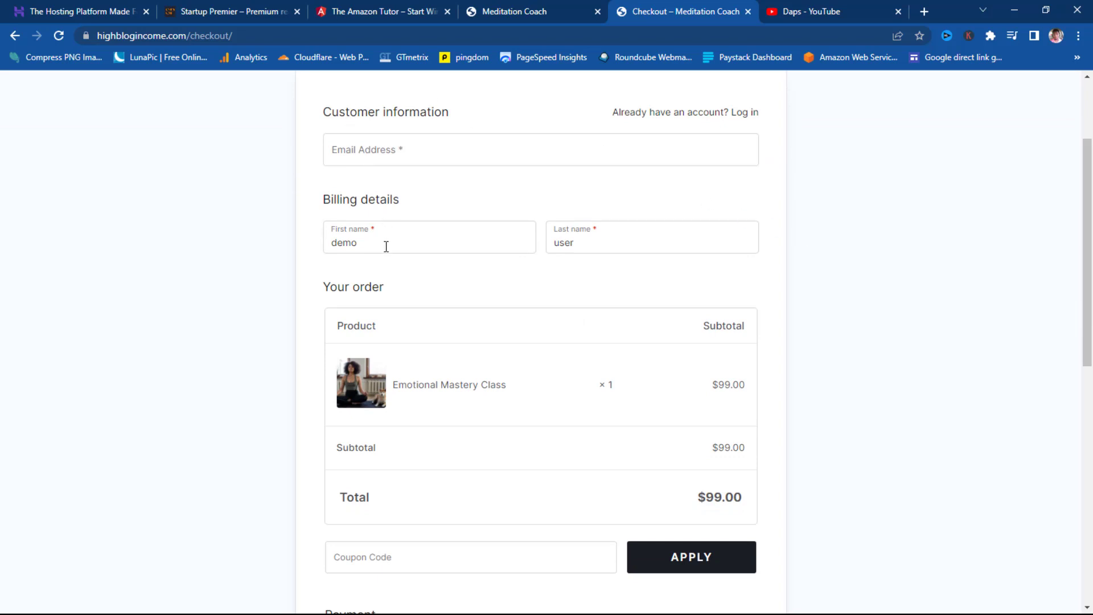
scroll(613, 263, down, 4)
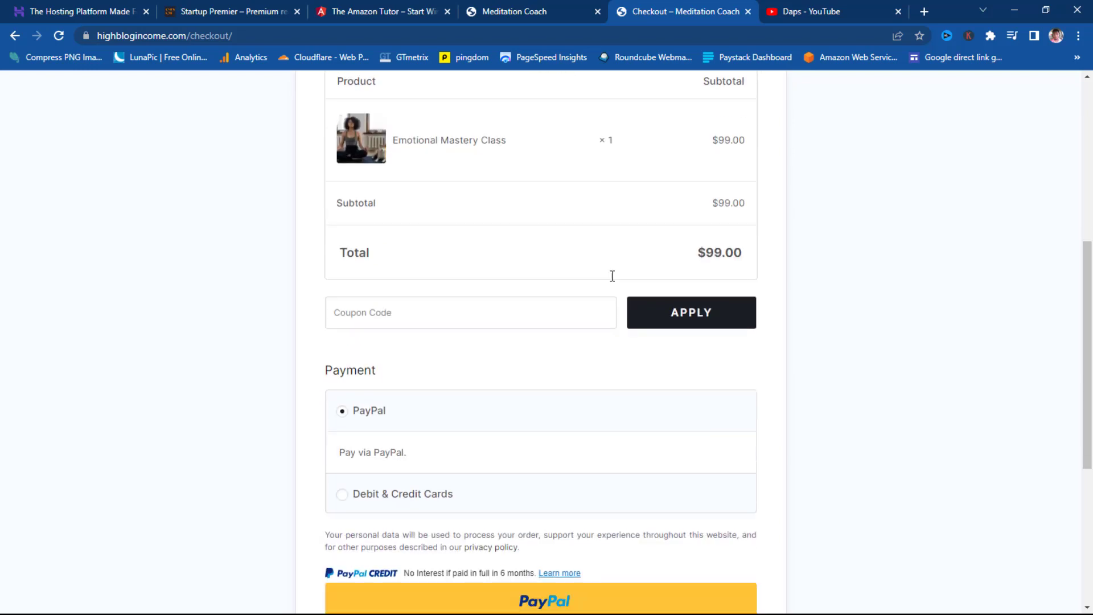
scroll(612, 276, down, 3)
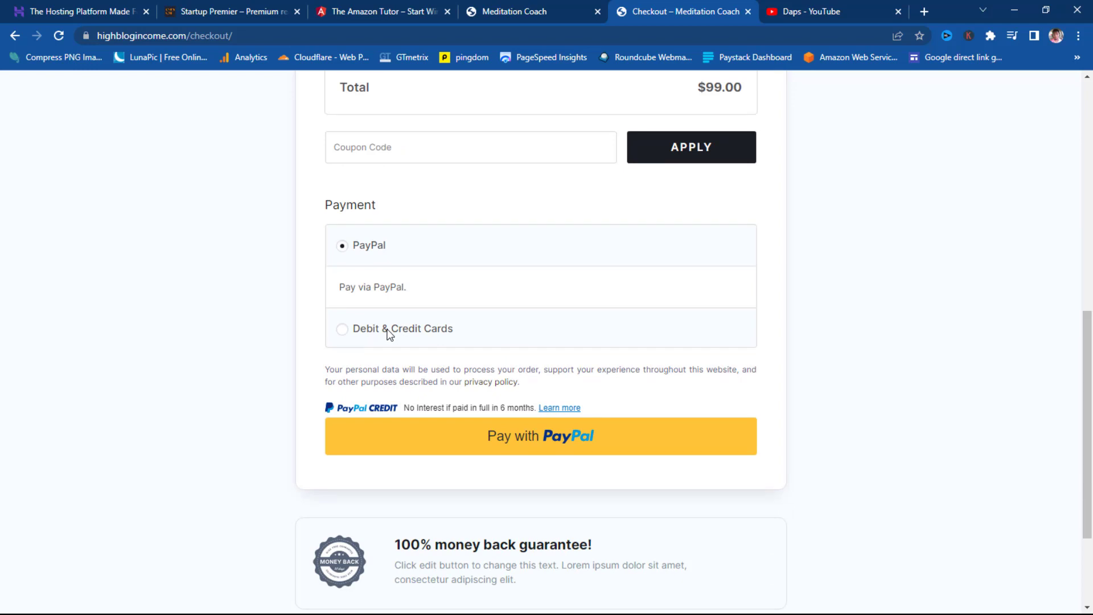
scroll(590, 306, up, 5)
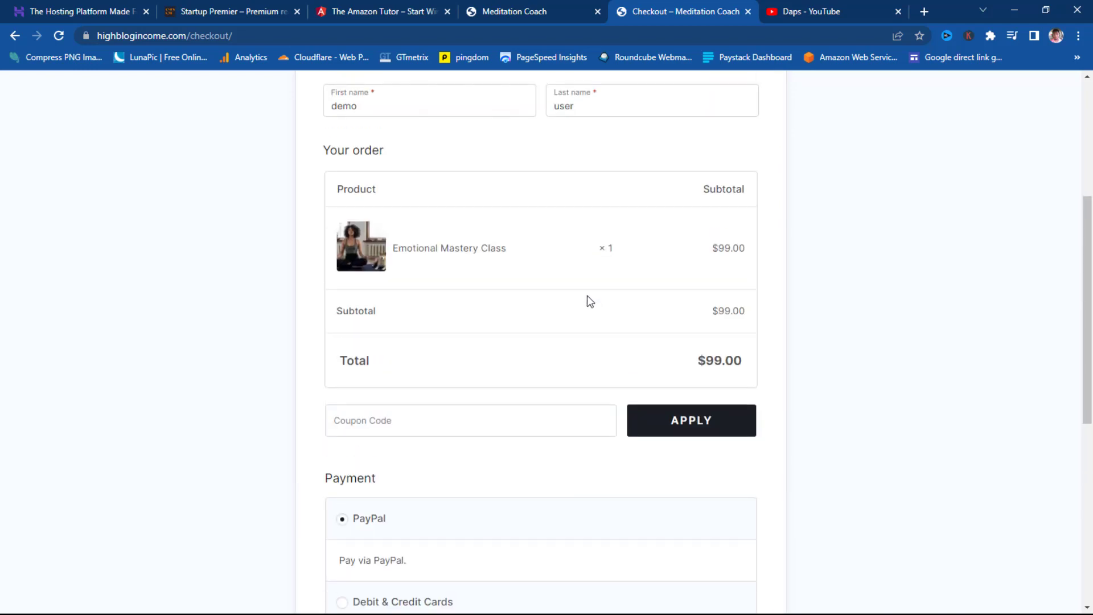
scroll(590, 301, up, 2)
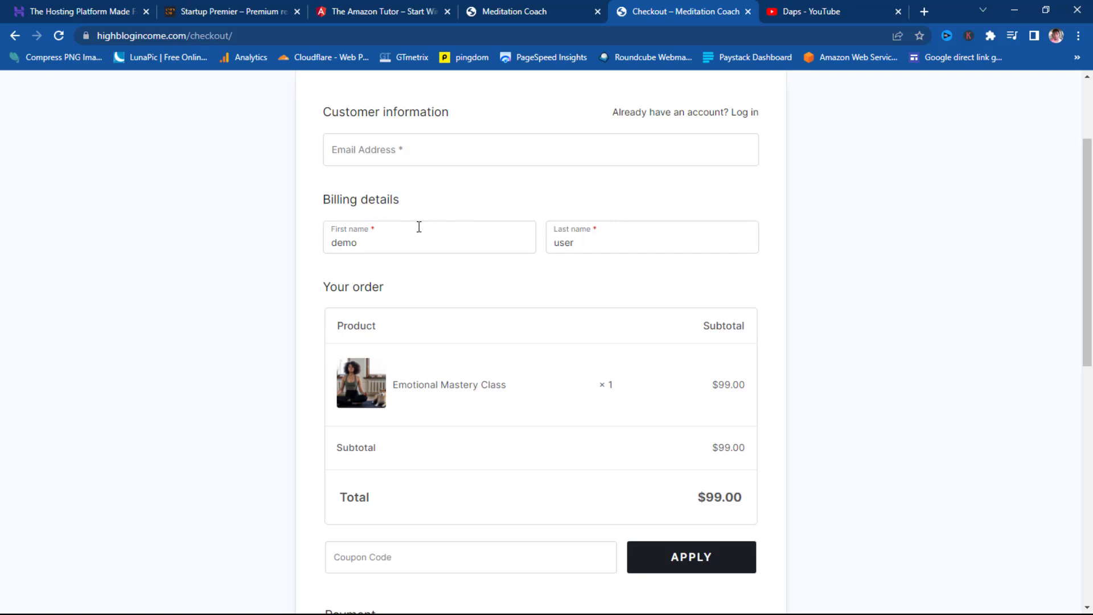
- Fill in the customer's e-mail address on the checkout form
click(359, 150)
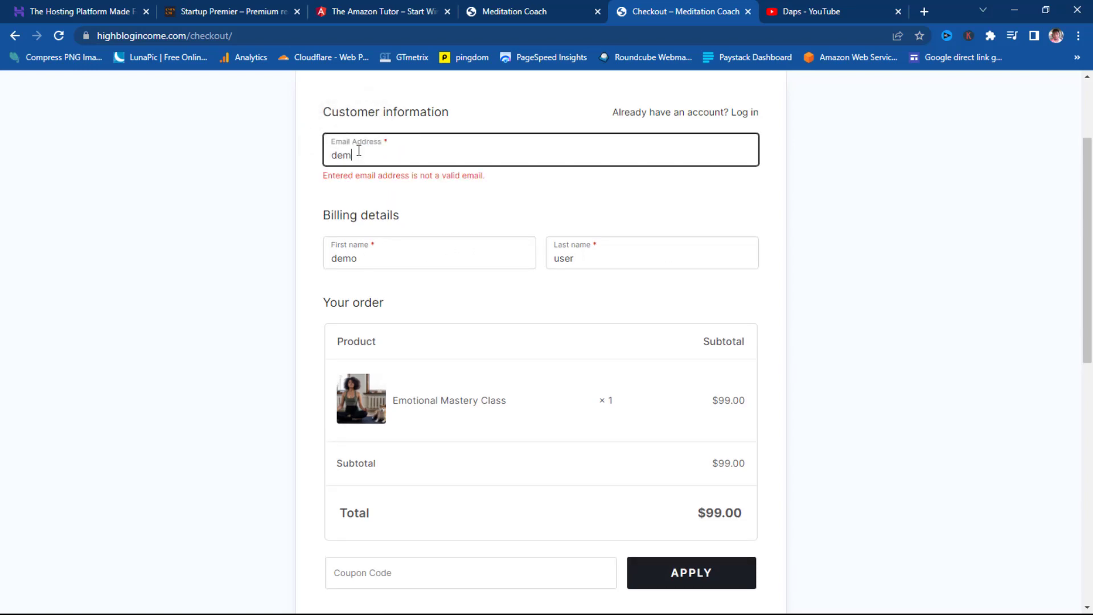
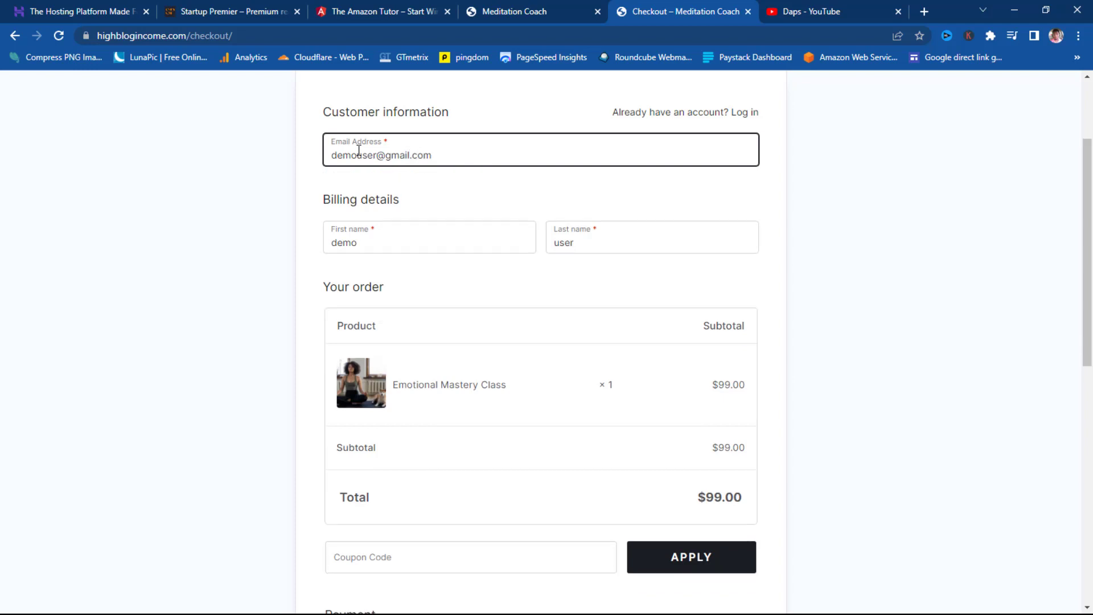
scroll(713, 175, down, 2)
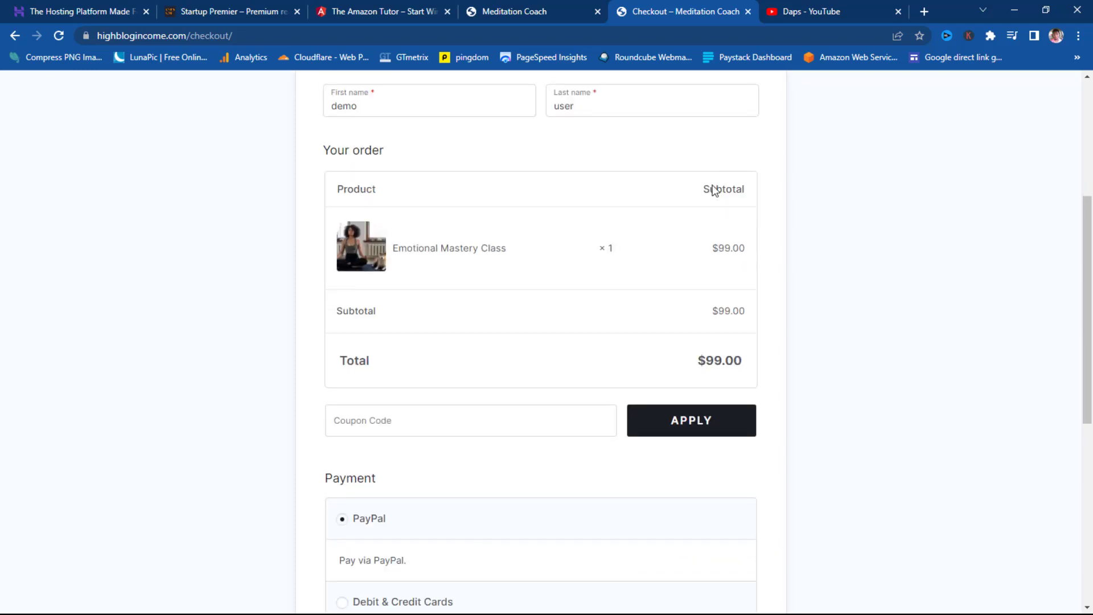
scroll(699, 277, down, 1)
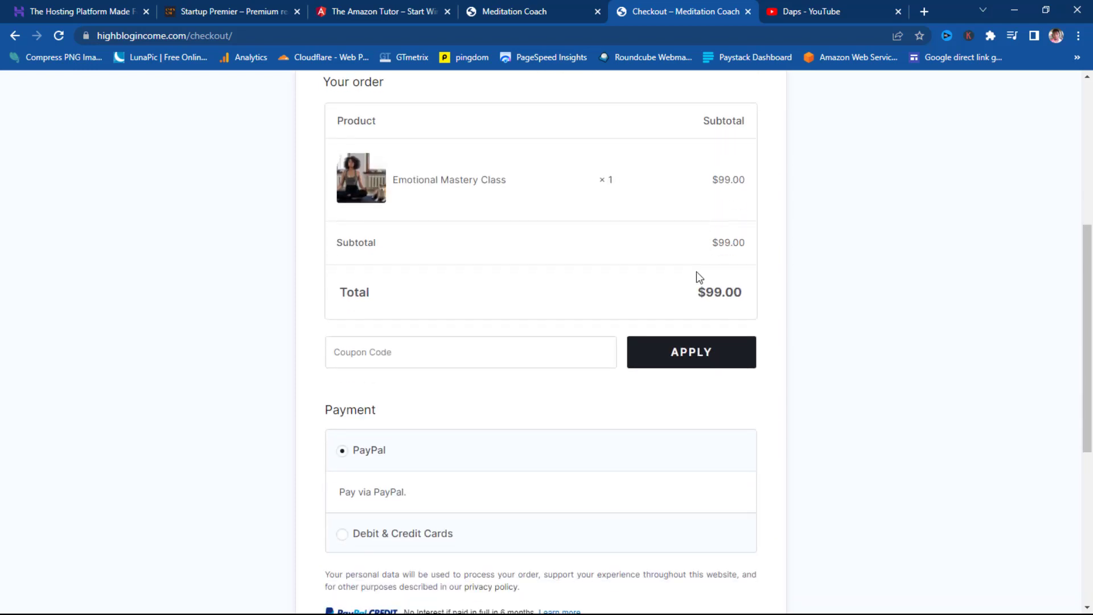
- Apply coupon code 'Daps', bringing the $99.00 total down to $0.00
click(376, 354)
text(Daps)
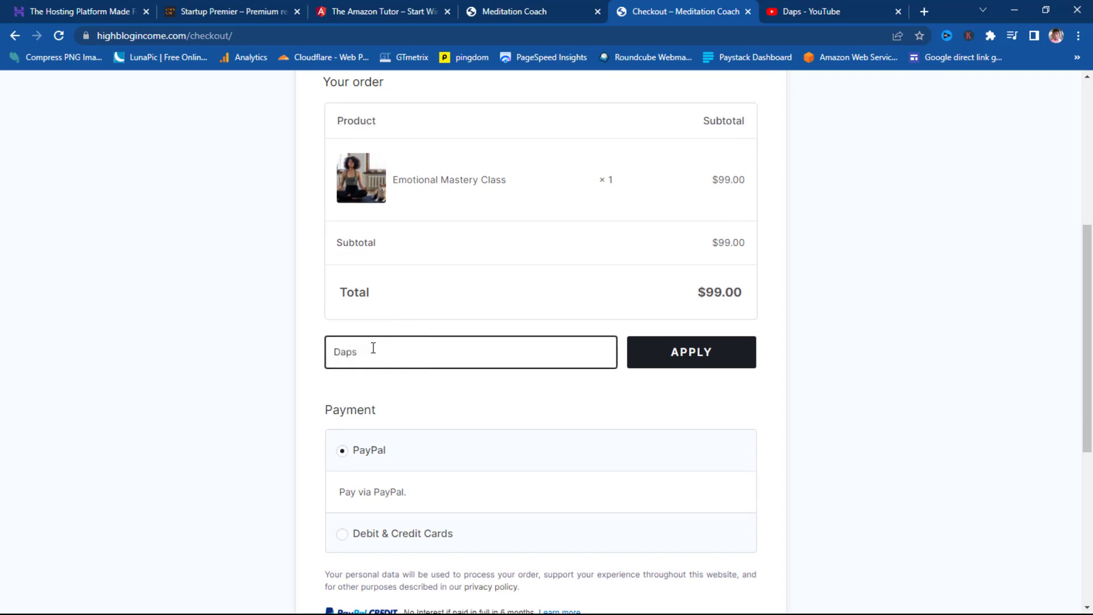
click(667, 356)
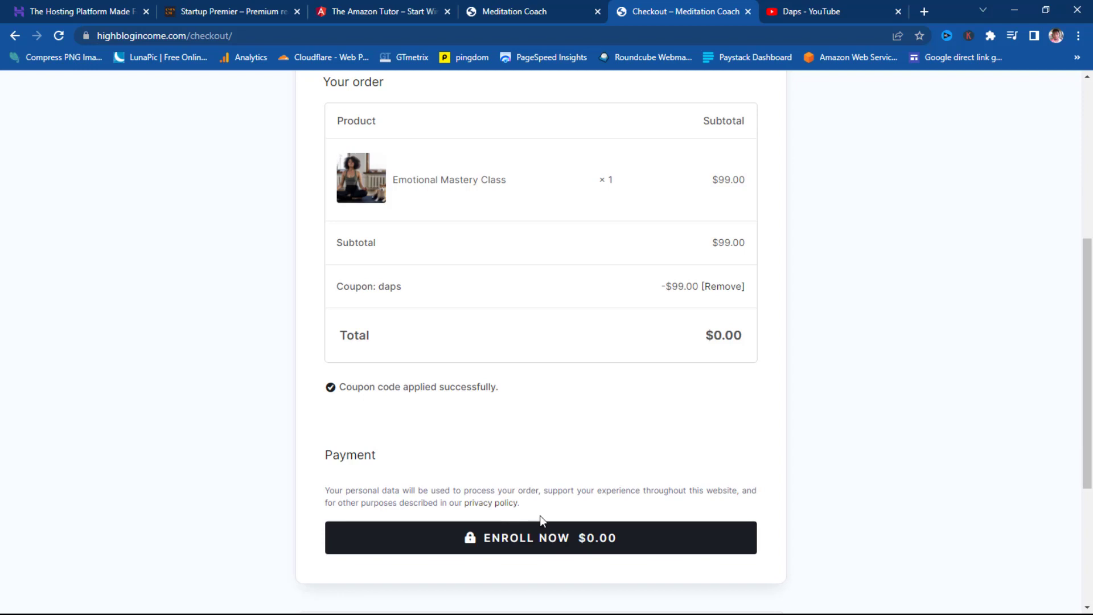
scroll(542, 516, down, 5)
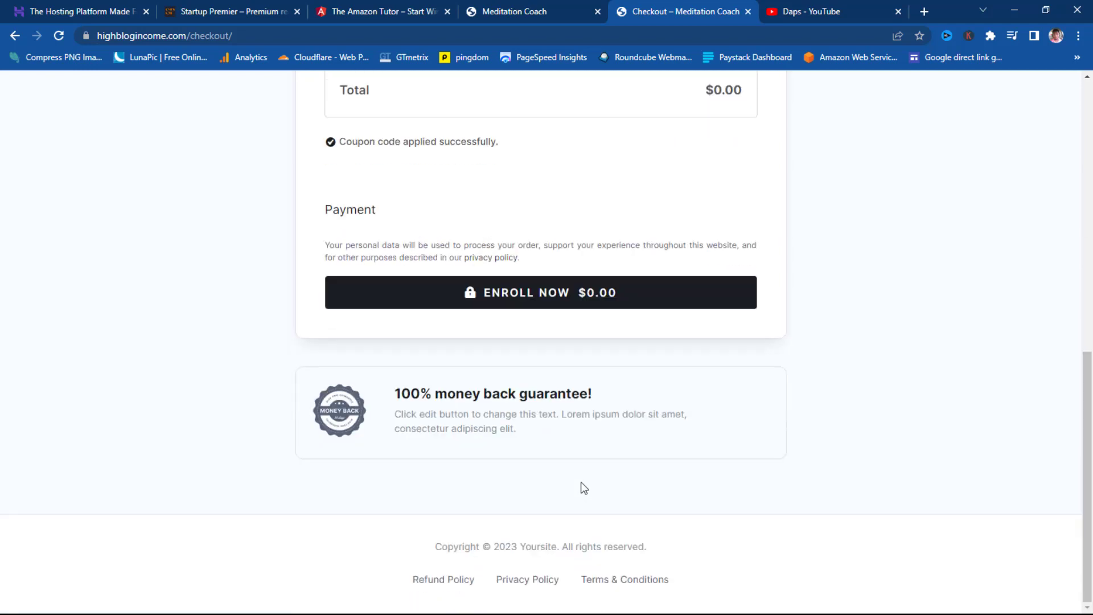
scroll(581, 482, up, 3)
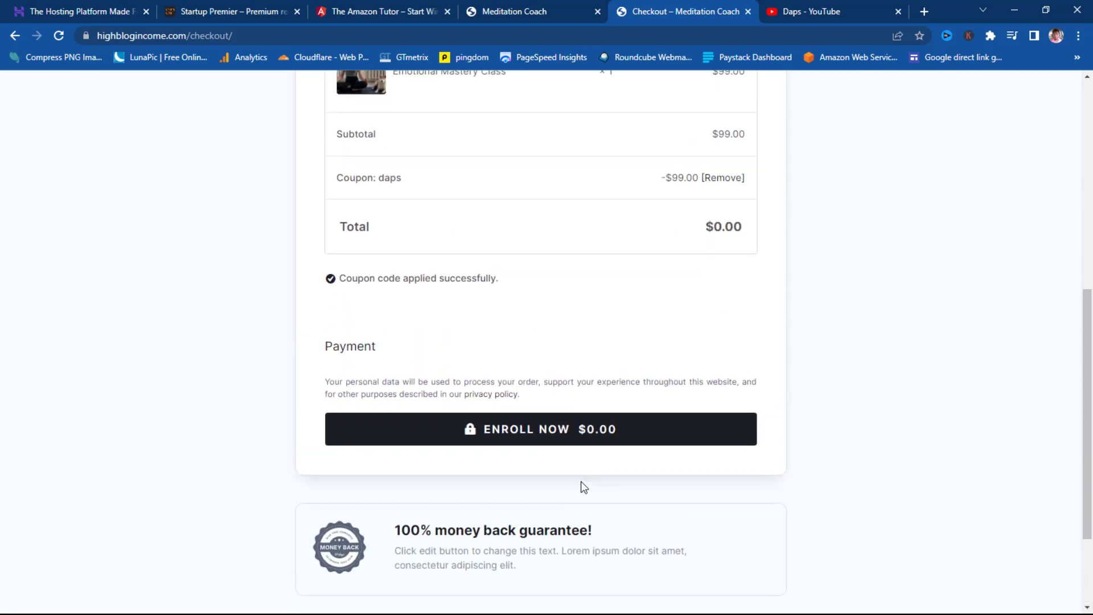
- Place the free order, review the Thank You page, and go to the student dashboard
click(564, 431)
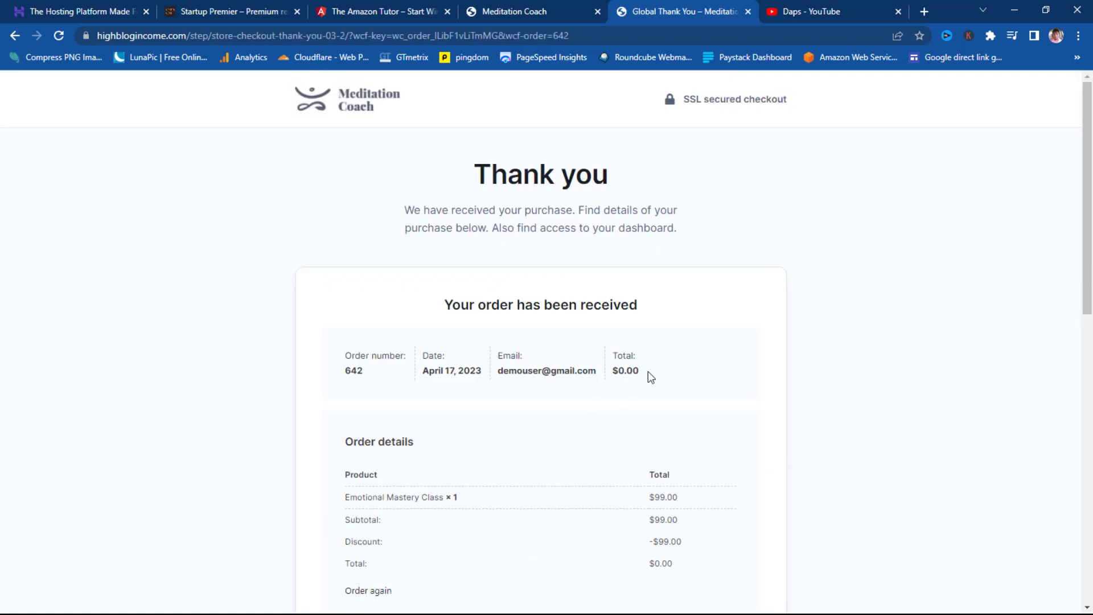
scroll(864, 270, down, 1)
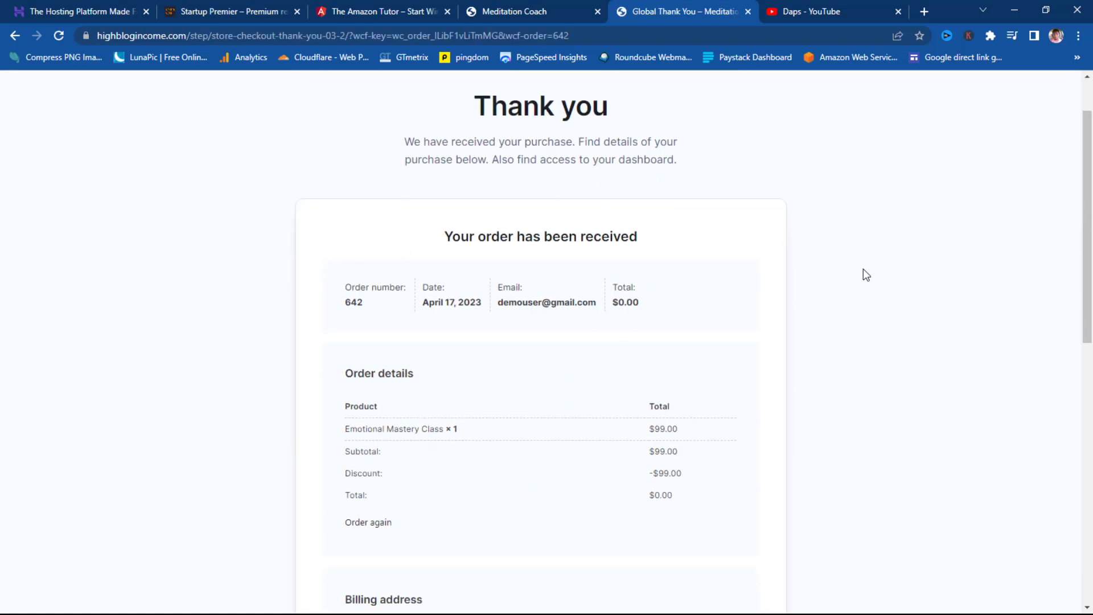
scroll(861, 272, down, 2)
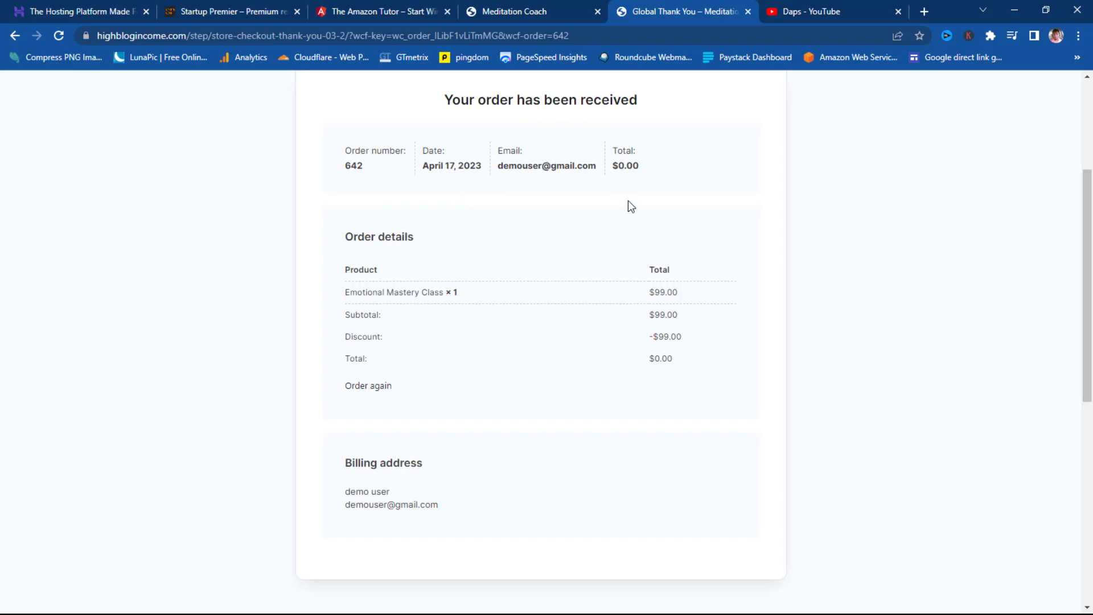
scroll(629, 206, down, 3)
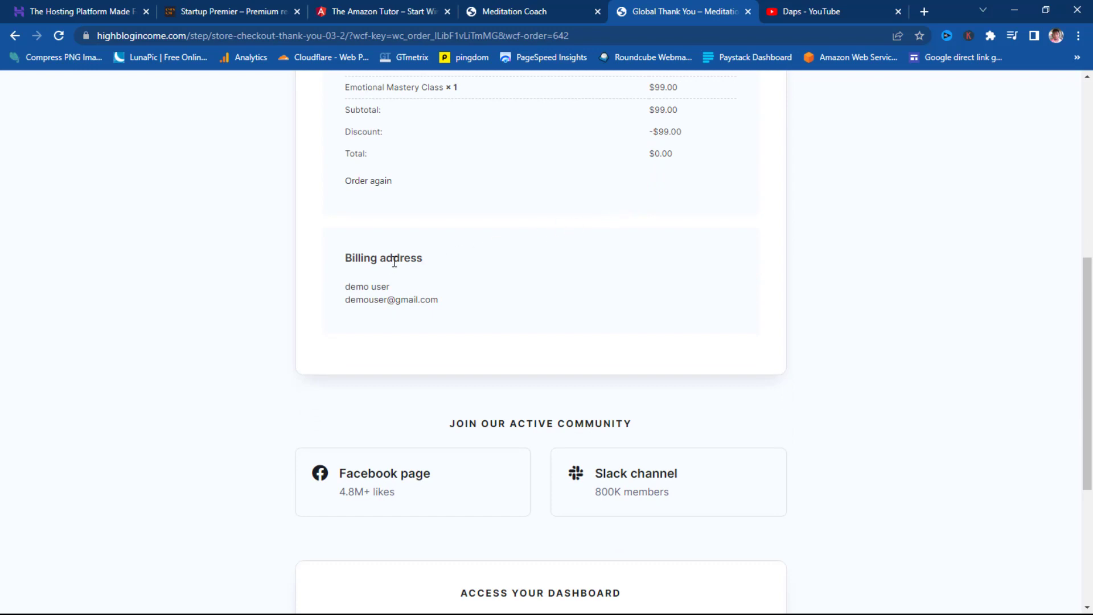
scroll(394, 262, down, 3)
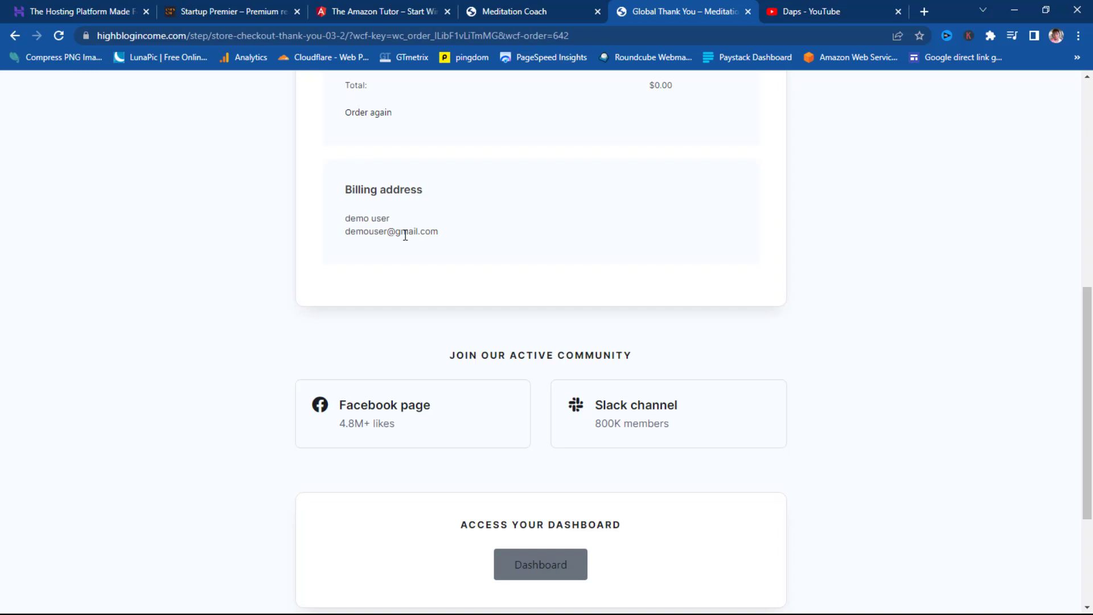
scroll(405, 236, down, 3)
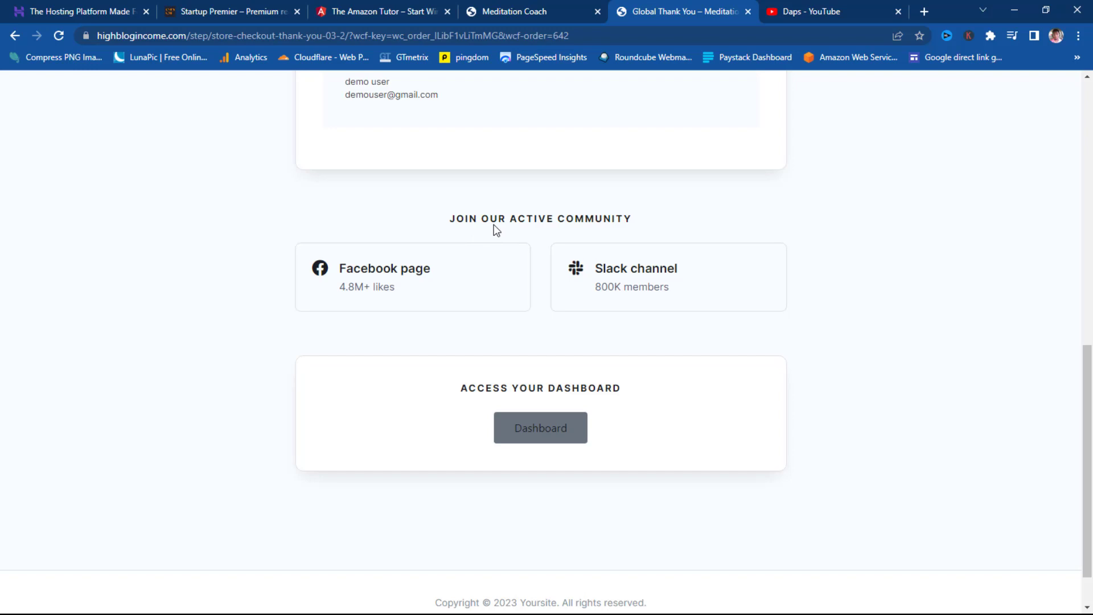
scroll(493, 225, down, 1)
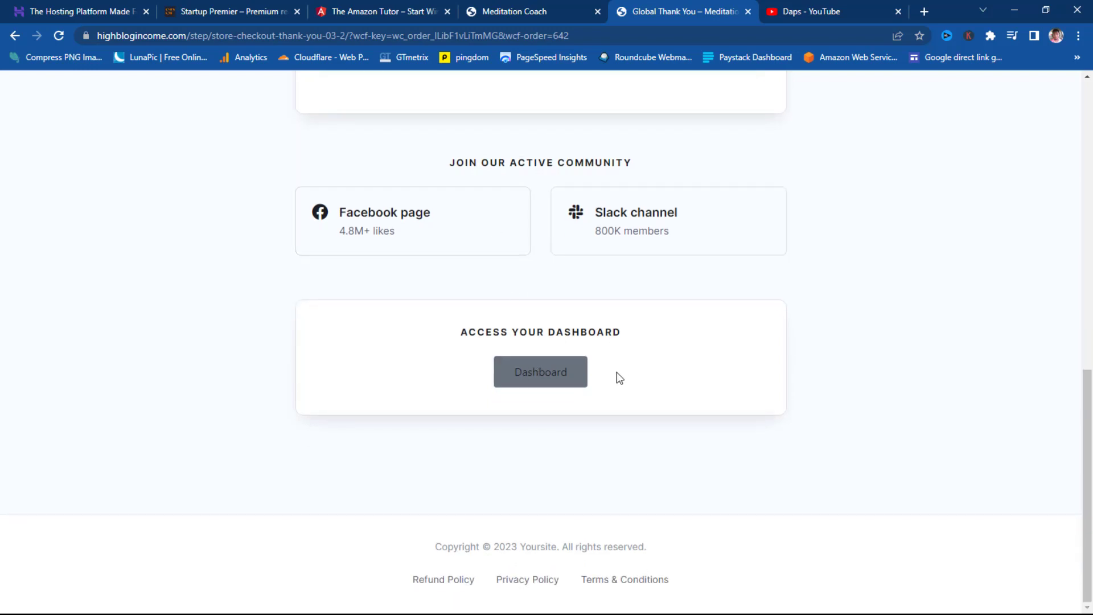
click(533, 377)
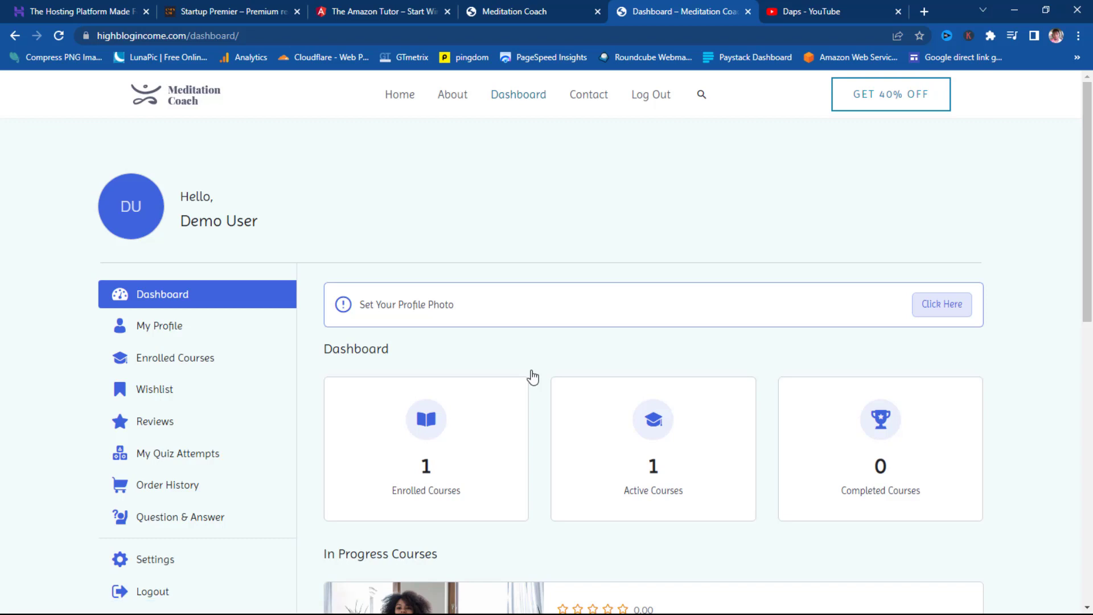
- Scroll to In Progress Courses, showing Emotional Mastery Class at 0 of 9 lessons completed
scroll(683, 239, down, 1)
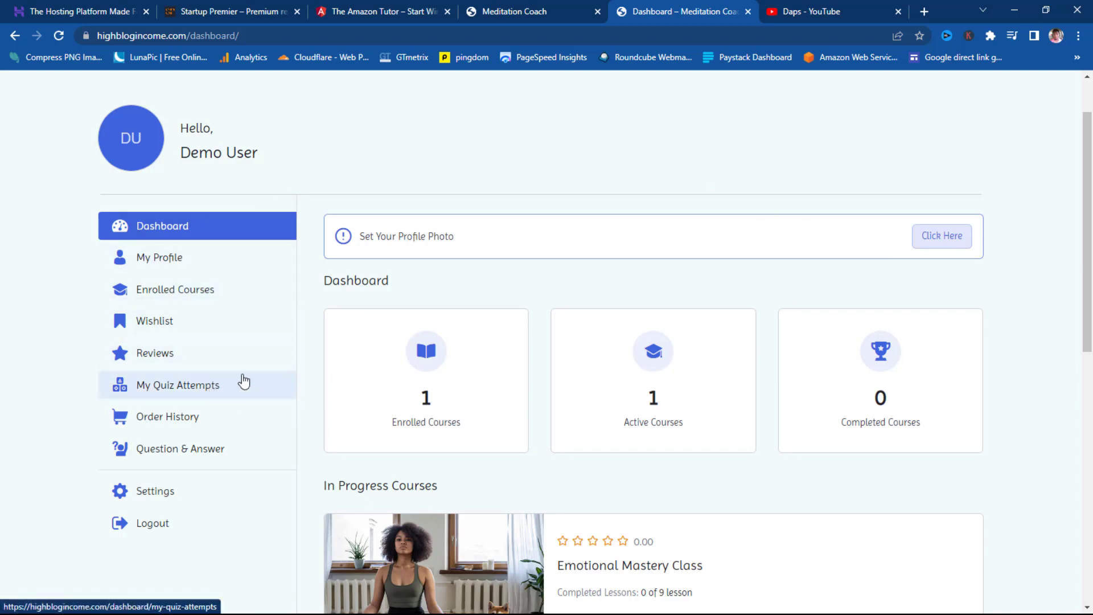
scroll(1013, 392, down, 2)
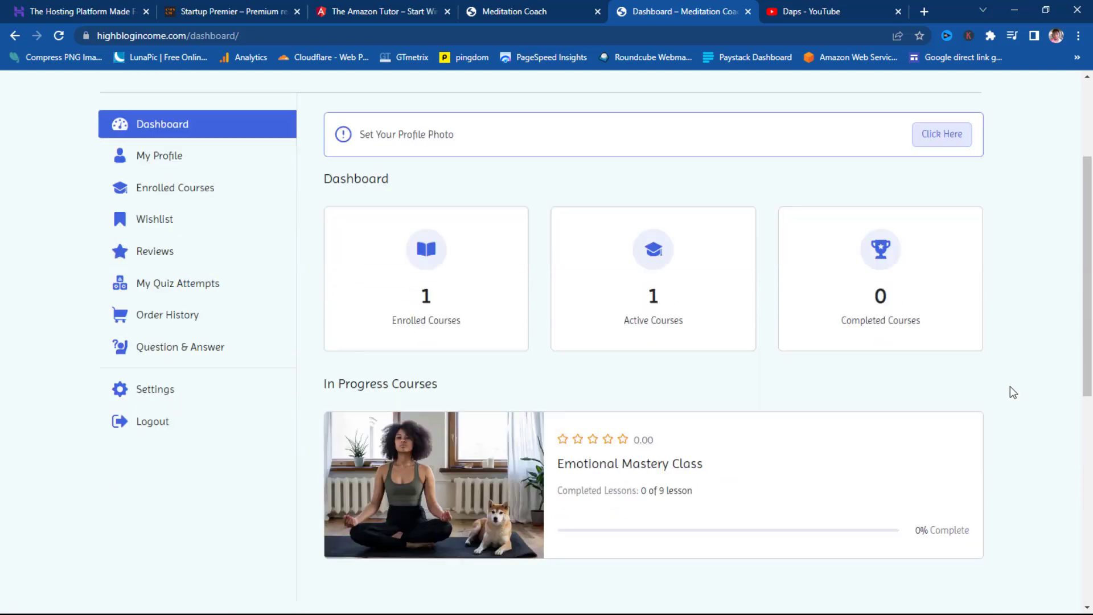
scroll(1012, 392, down, 2)
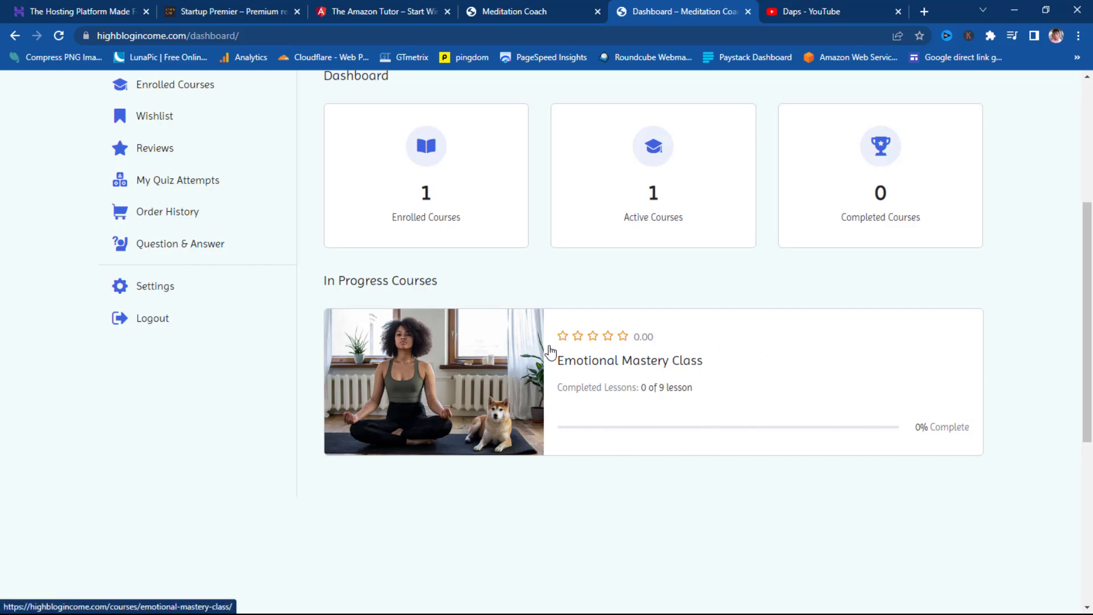
- Open Emotional Mastery Class from the dashboard and start learning at Understanding Emotions
click(637, 359)
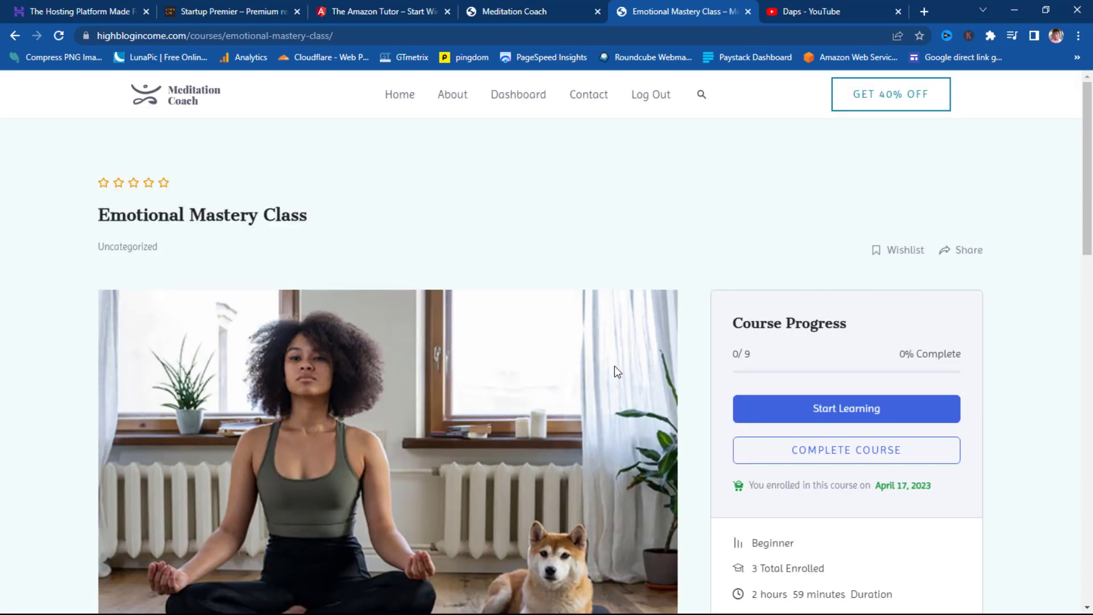
scroll(790, 312, down, 2)
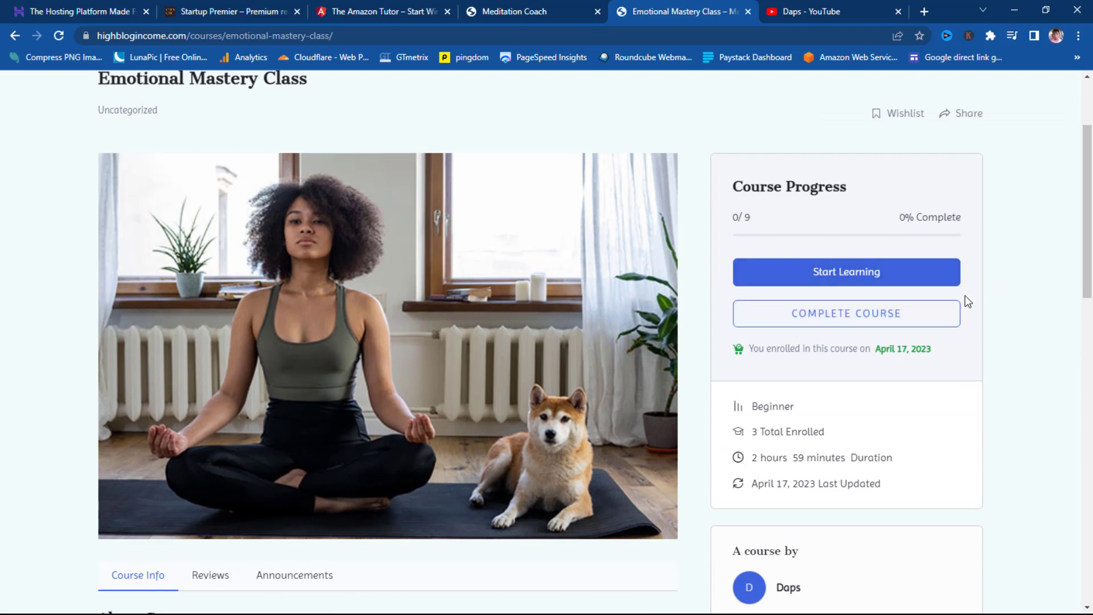
click(846, 275)
scroll(452, 402, down, 7)
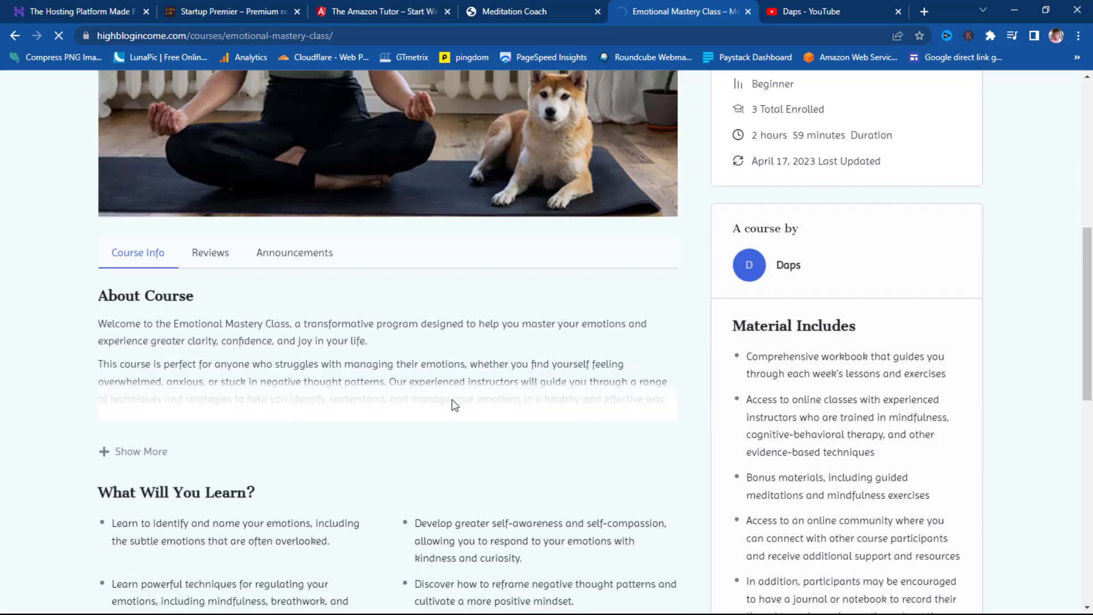
scroll(451, 401, down, 8)
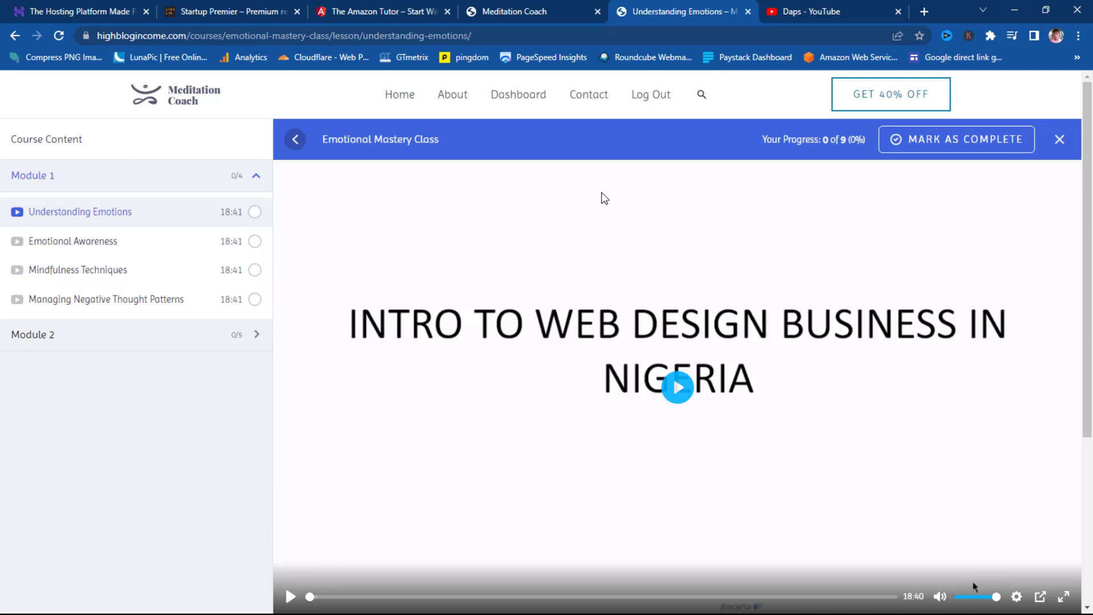
- Show the comments section of the Understanding Emotions lesson
scroll(569, 273, down, 4)
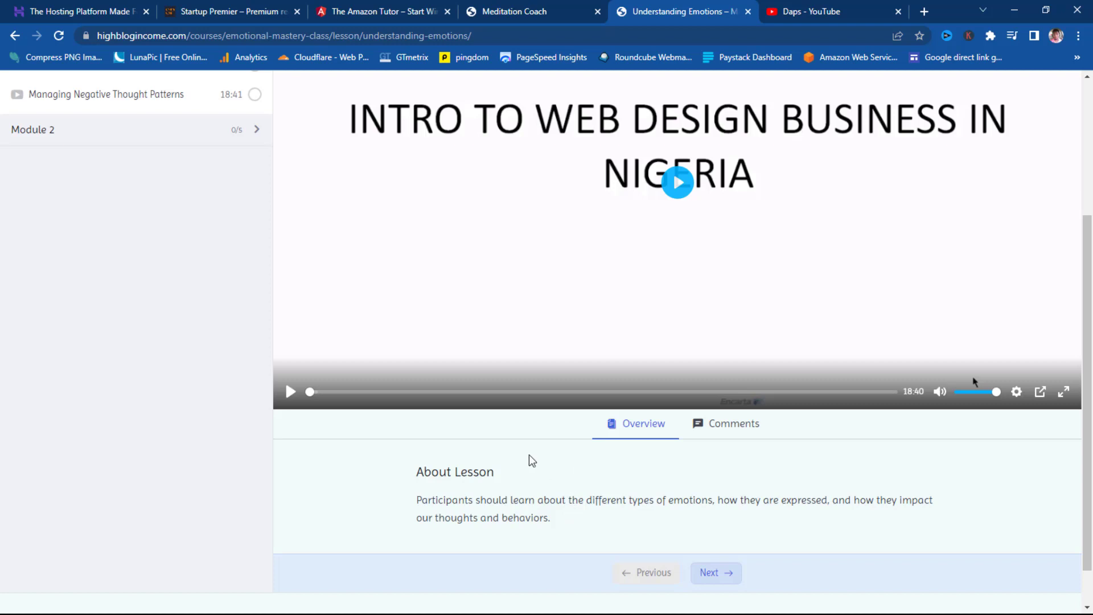
click(726, 423)
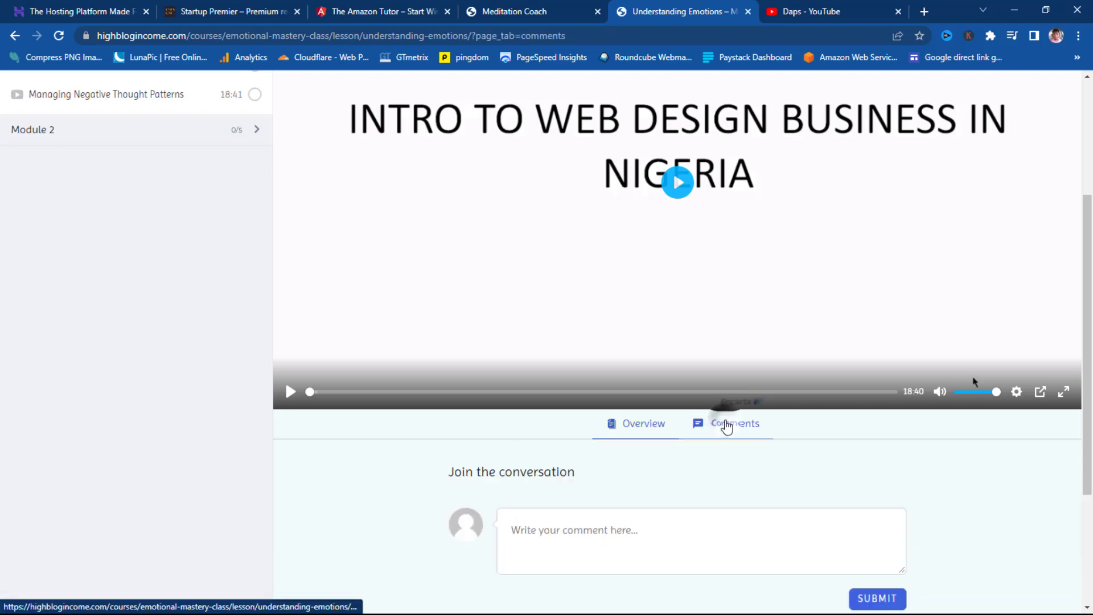
scroll(727, 442, down, 3)
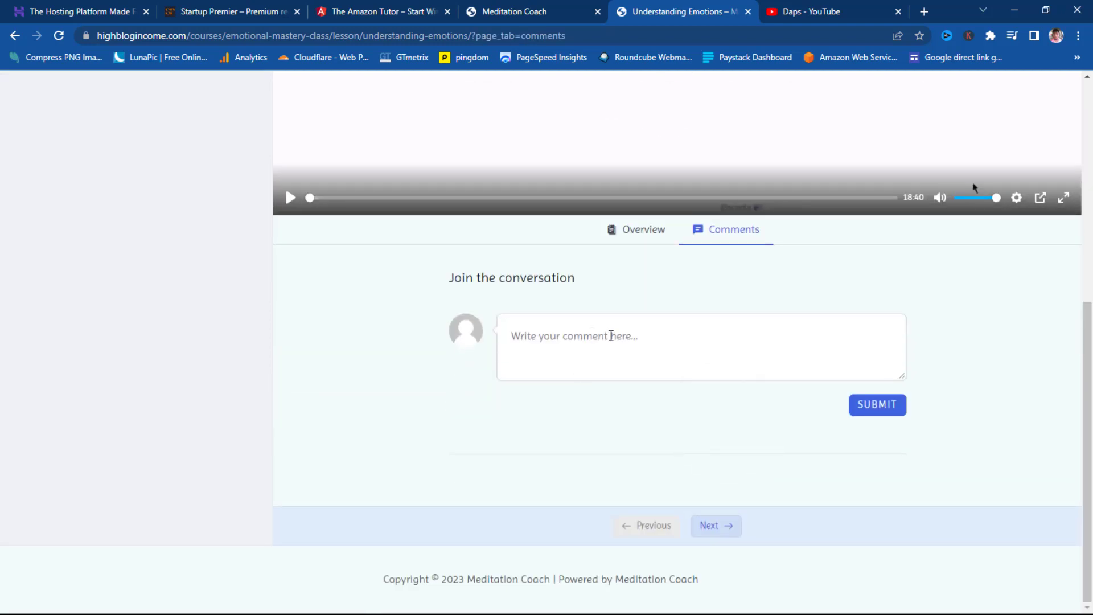
scroll(608, 400, up, 7)
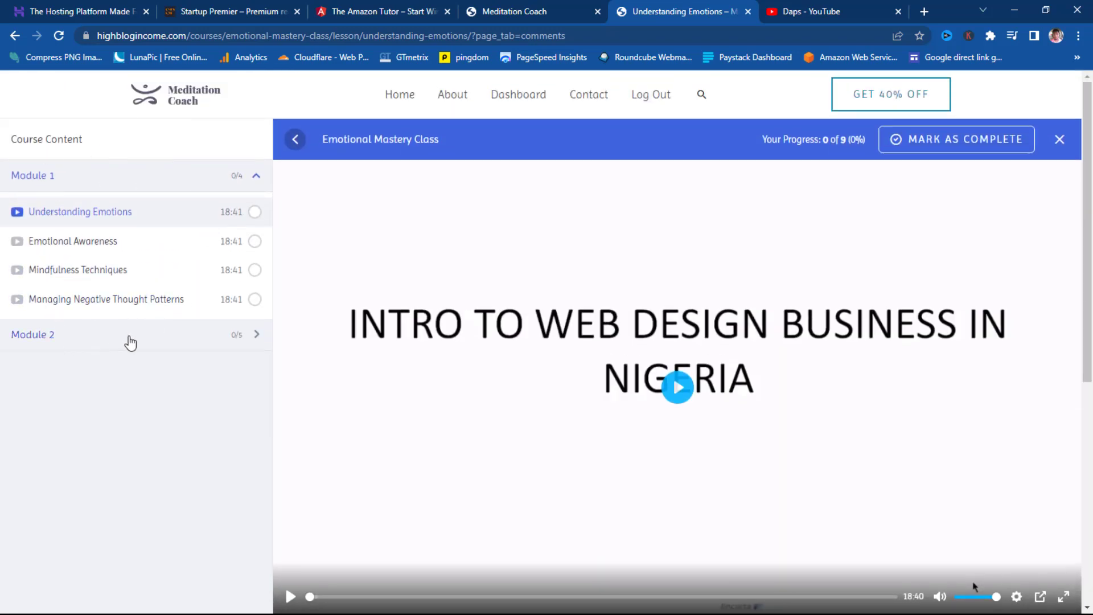
- Expand Module 2 in the Course Content sidebar and open Quiz 1
click(131, 342)
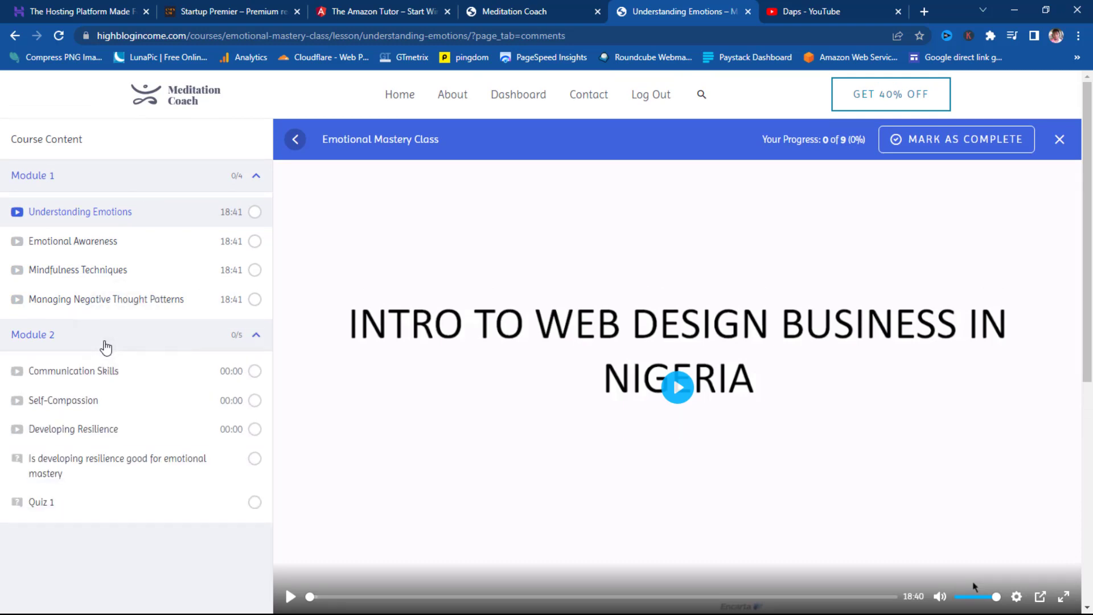
scroll(105, 350, down, 3)
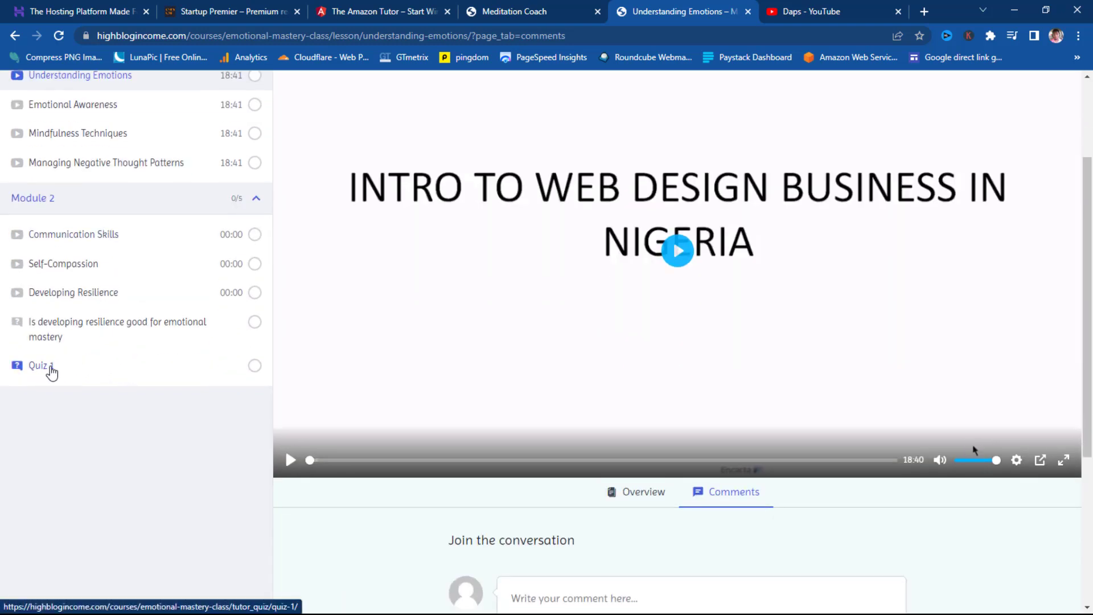
click(50, 369)
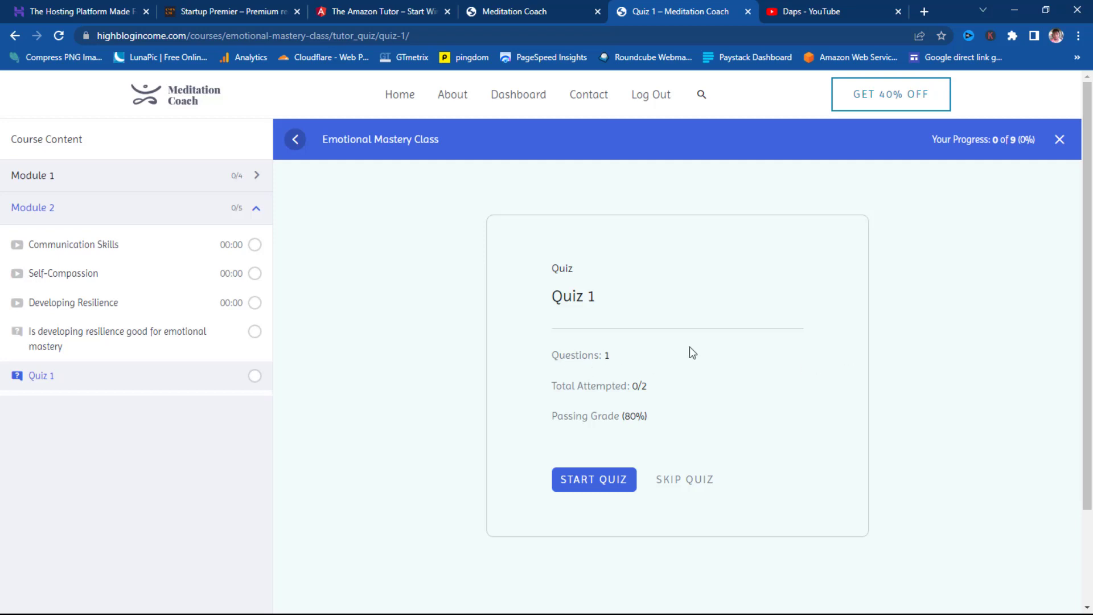
- Start Quiz 1, then log out and confirm abandoning the unfinished quiz
click(581, 484)
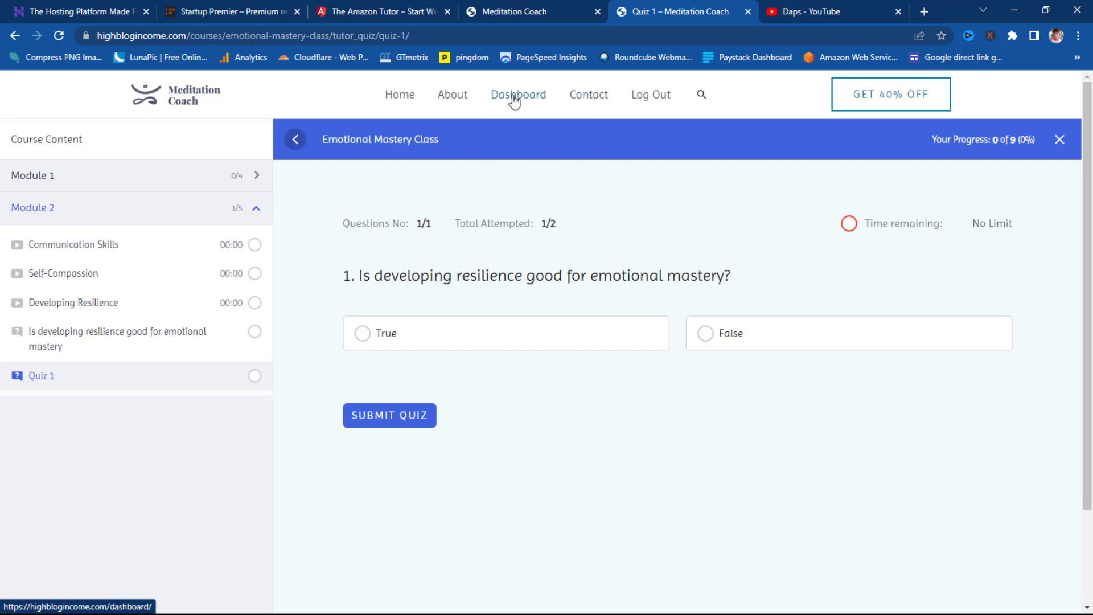
click(645, 99)
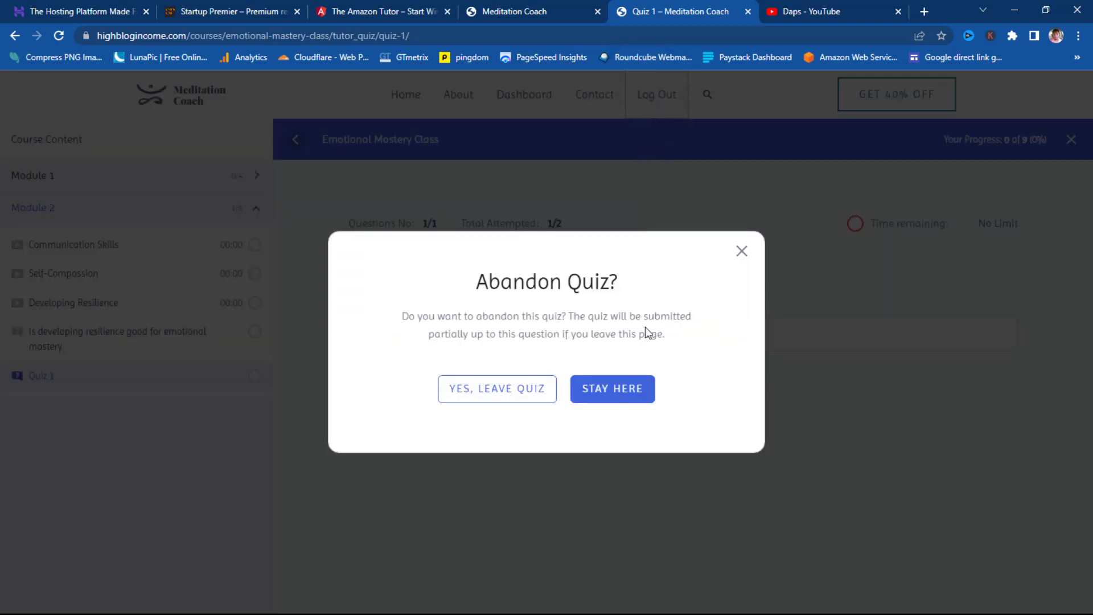
click(527, 390)
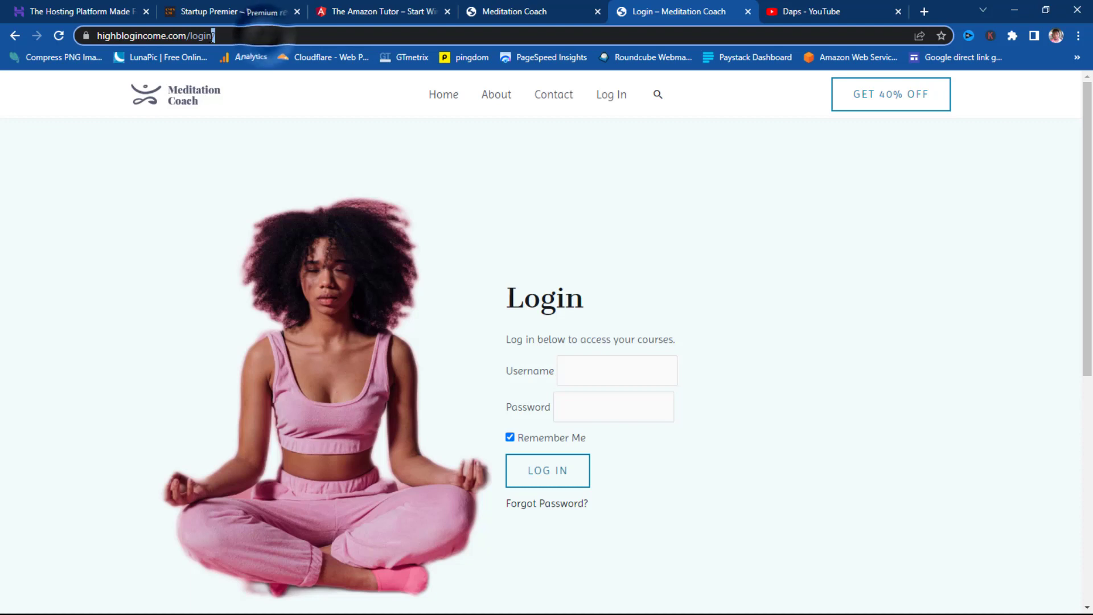
- Try the site's /dashboard address, landing on Login, then switch to the Startup Premier tab
drag(265, 36, 194, 37)
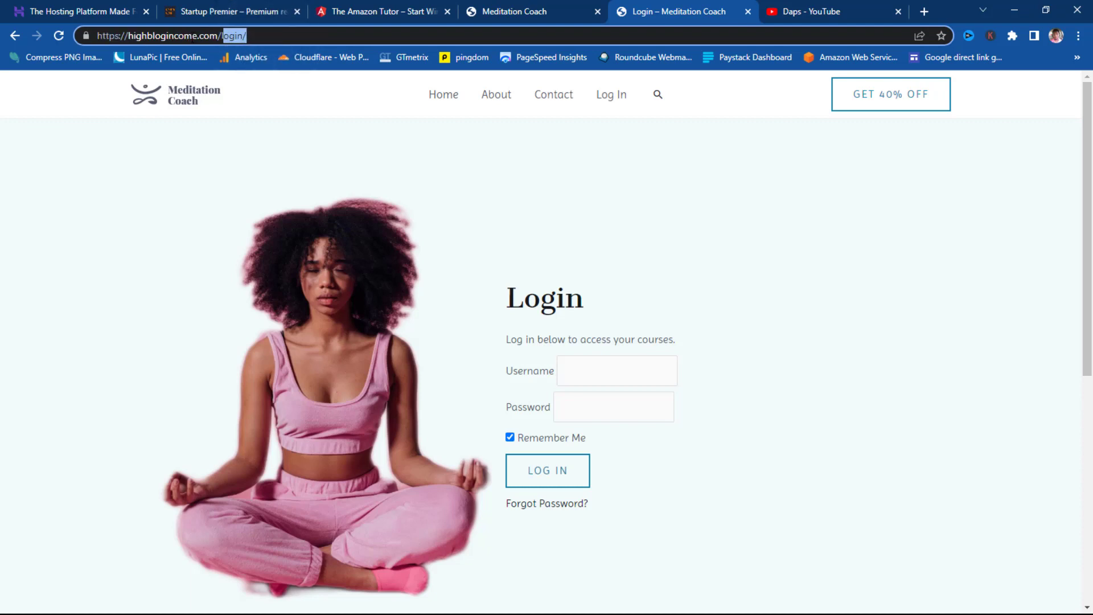
text(dashboard)
key(Return)
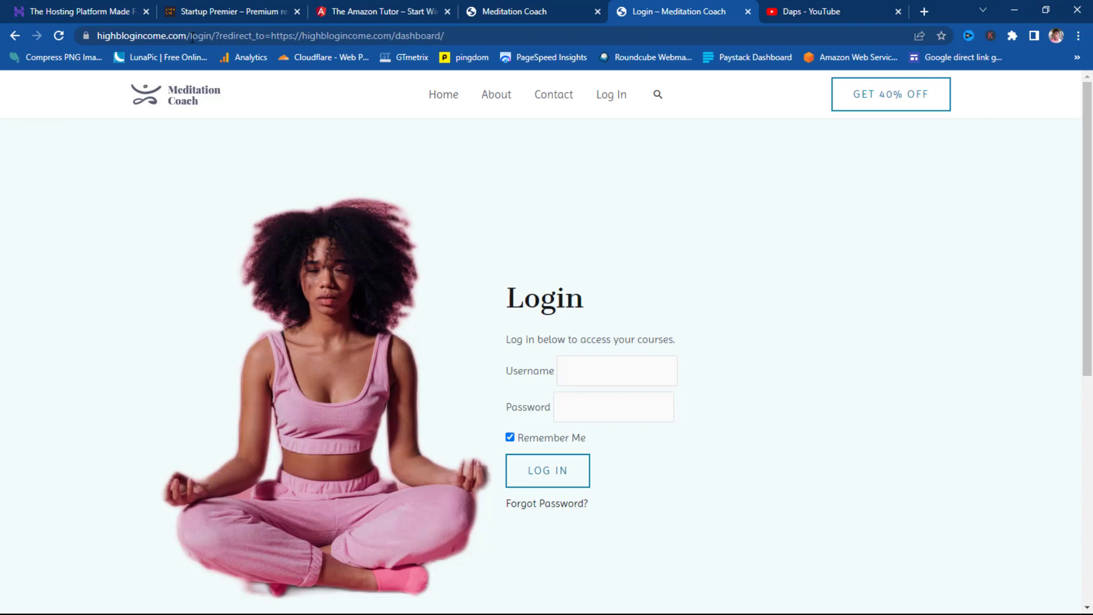
click(223, 20)
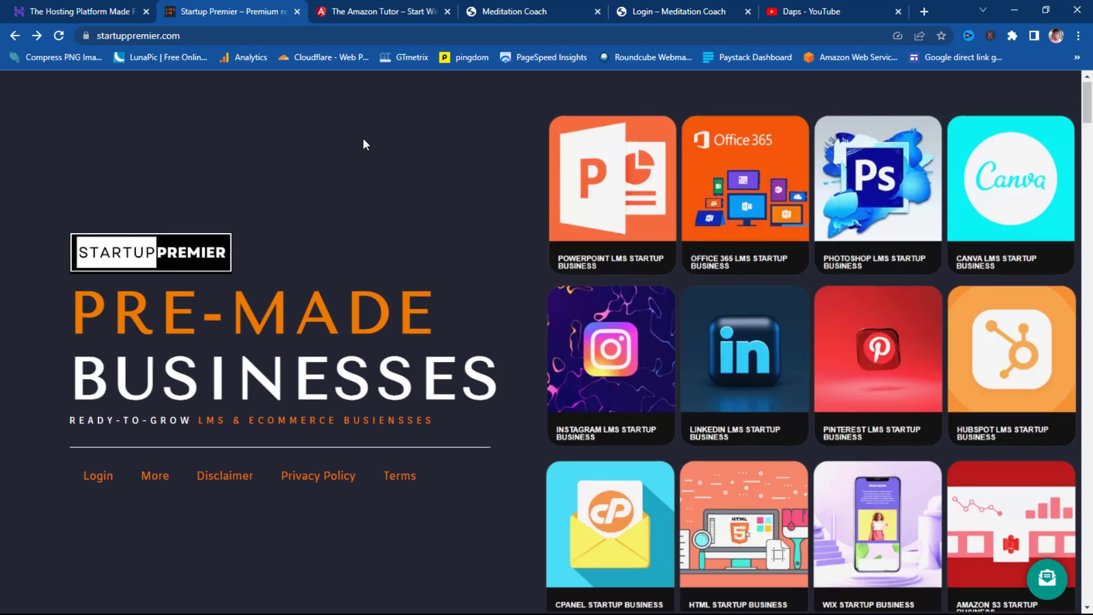
- Scroll through the Startup Premier product cards and testimonials down to The Amazon Tutor listing
scroll(364, 142, down, 5)
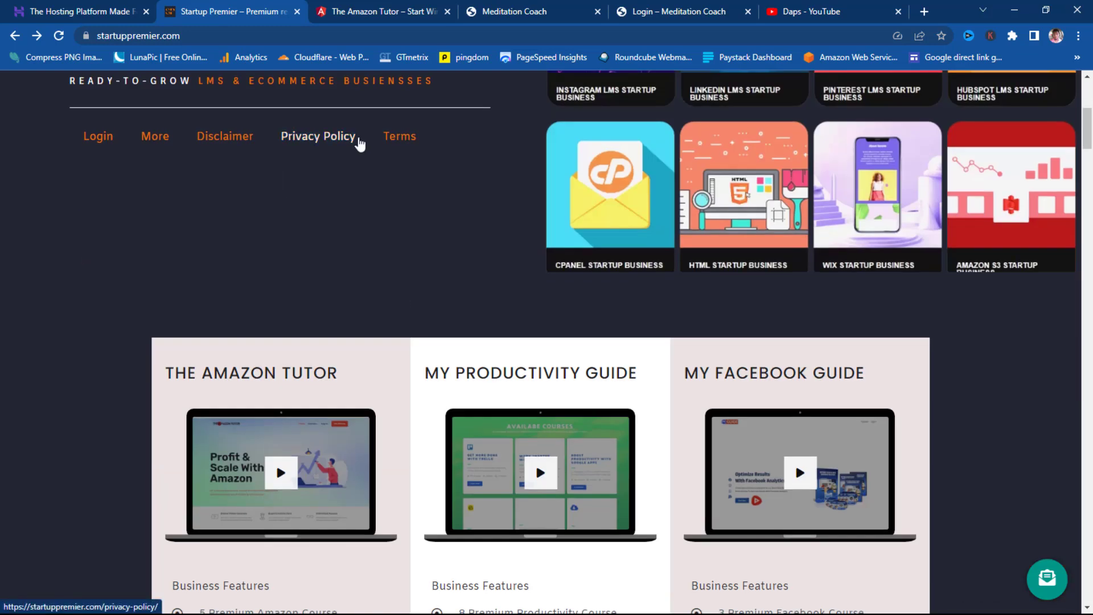
scroll(359, 143, down, 2)
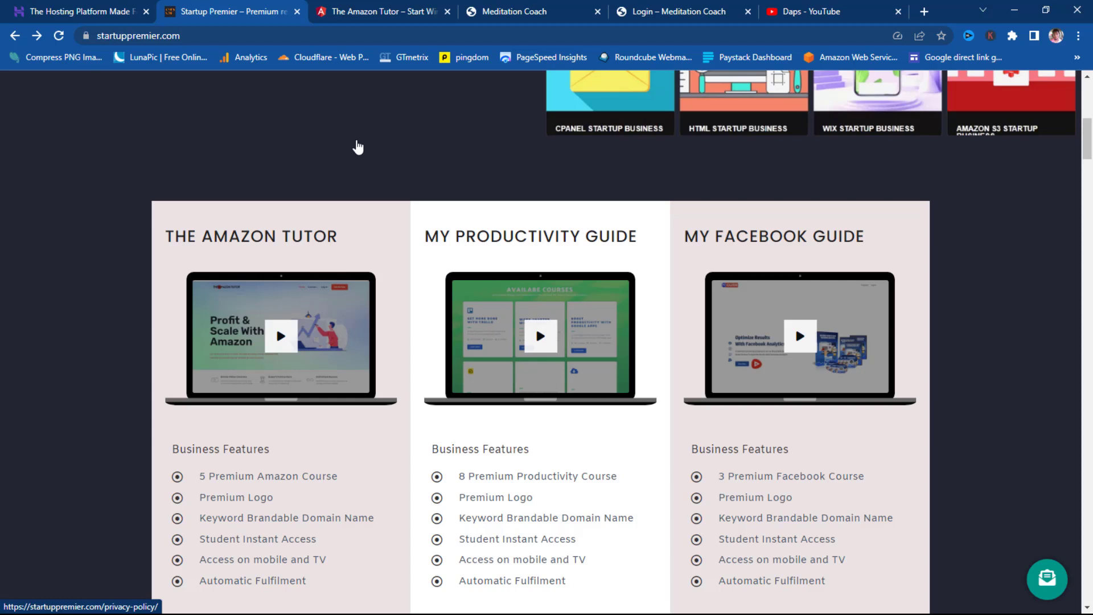
scroll(358, 147, down, 1)
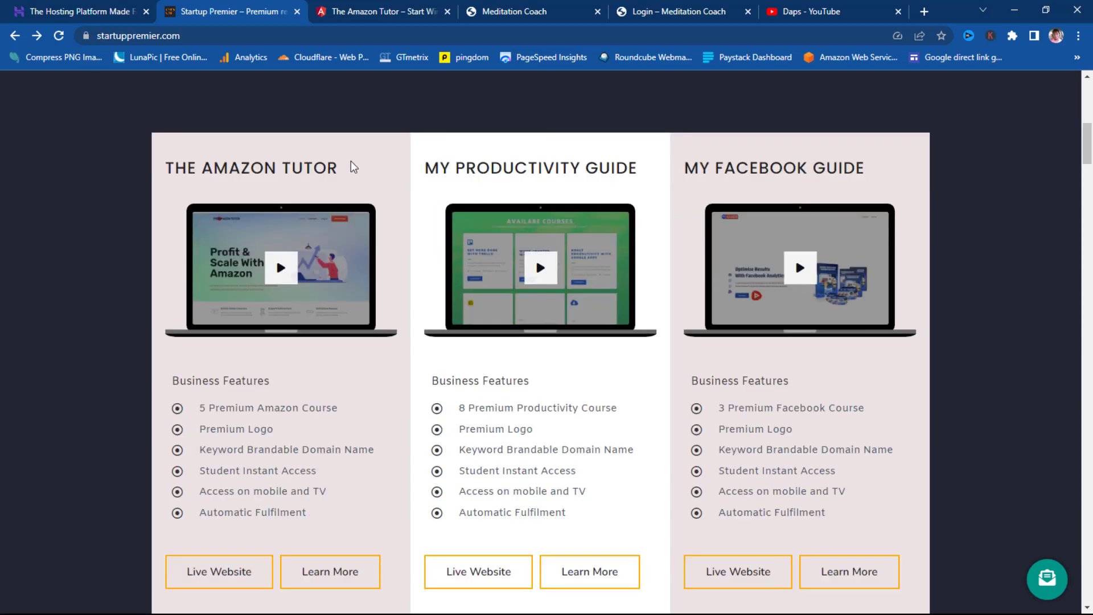
scroll(341, 171, down, 1)
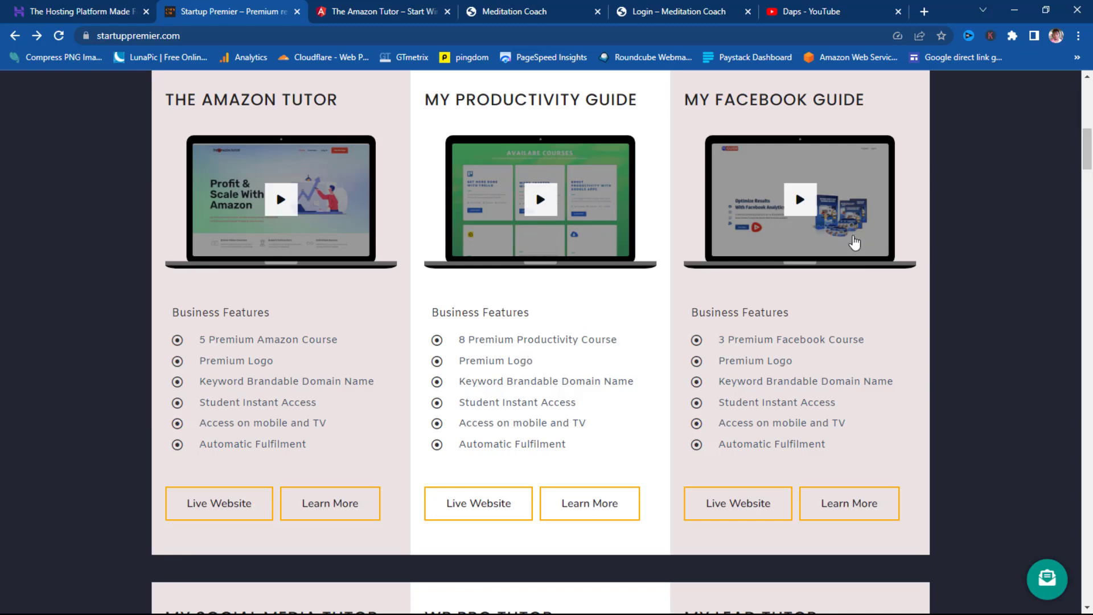
scroll(854, 242, down, 6)
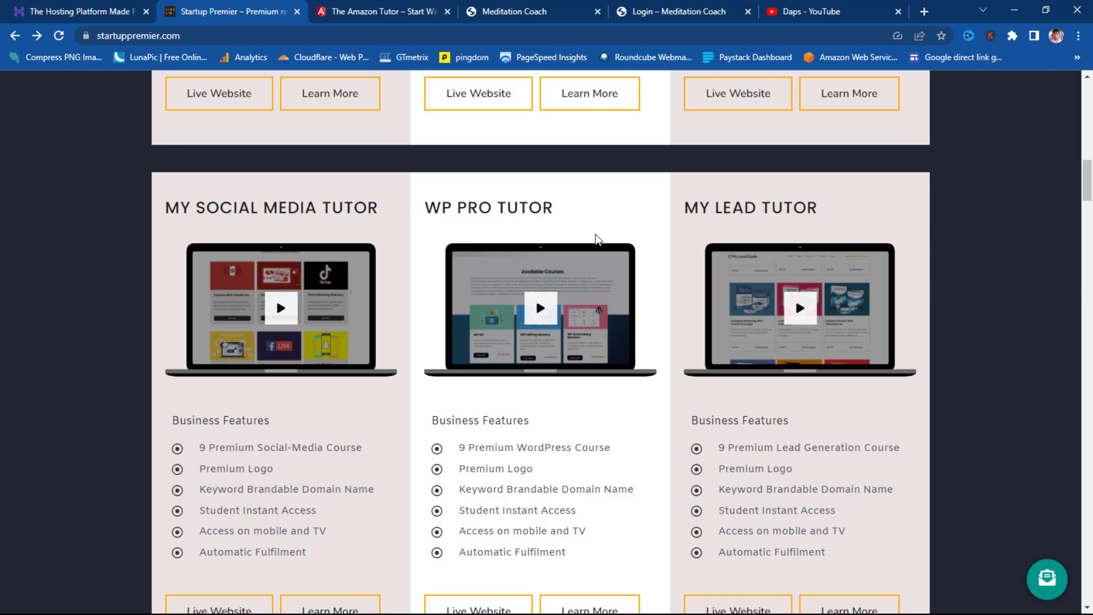
scroll(811, 234, down, 2)
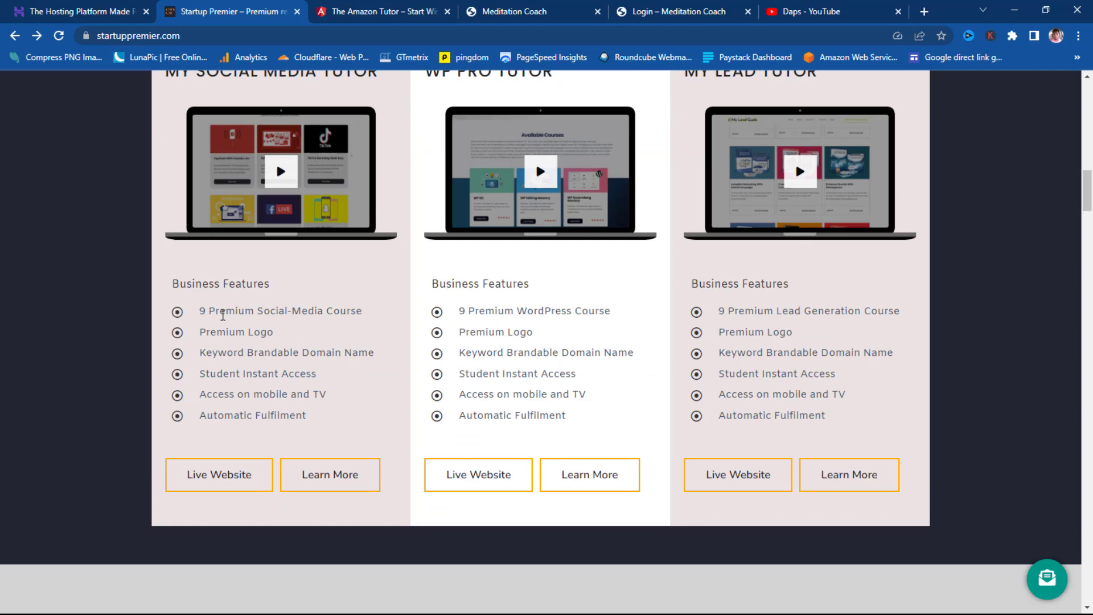
scroll(230, 308, down, 10)
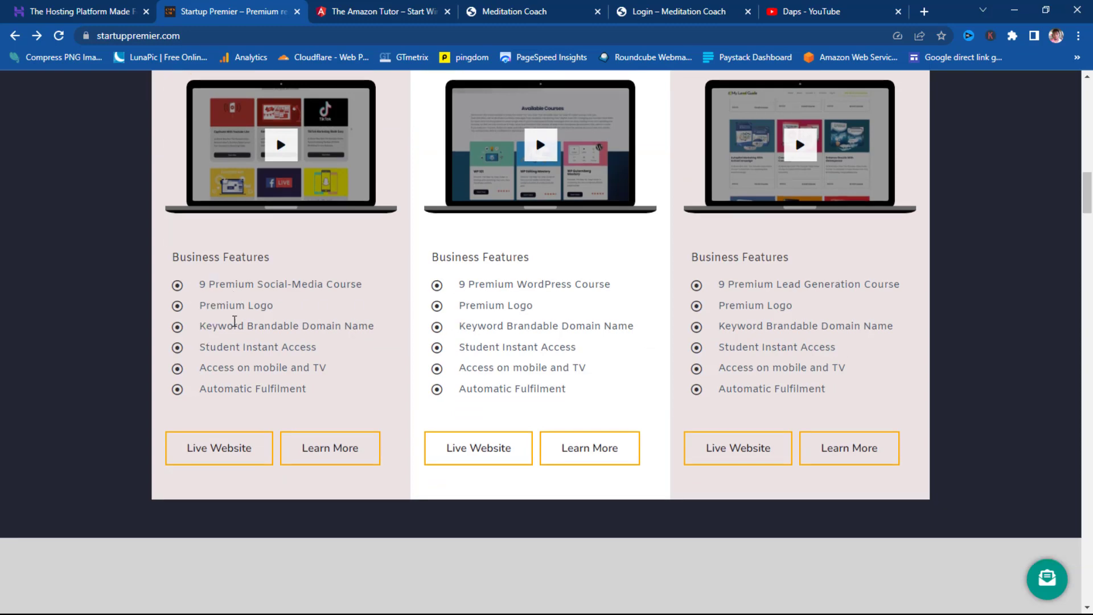
scroll(263, 307, up, 6)
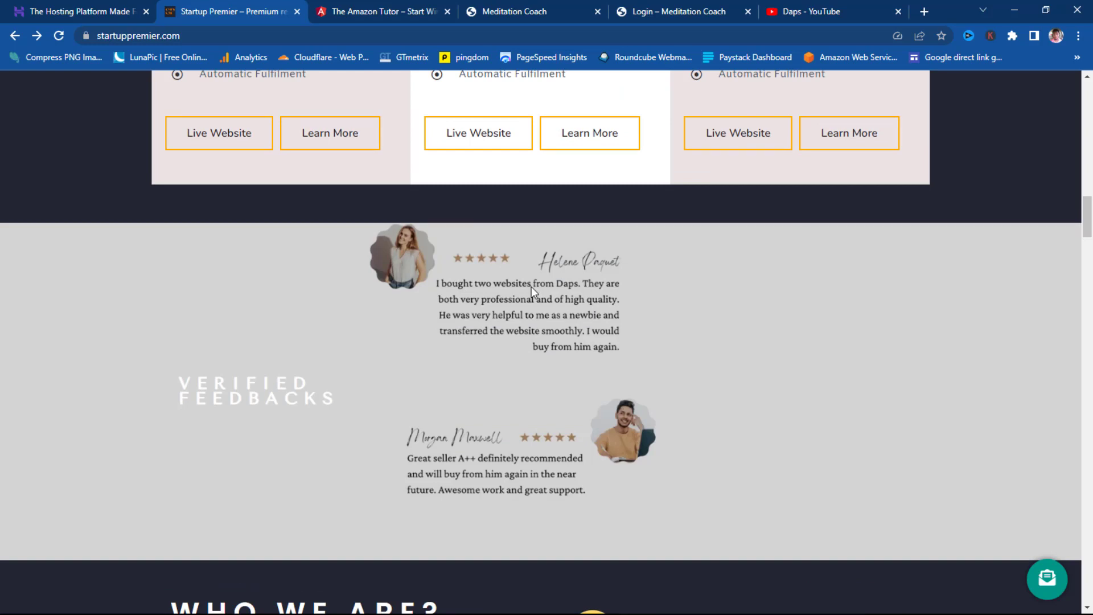
scroll(531, 285, down, 15)
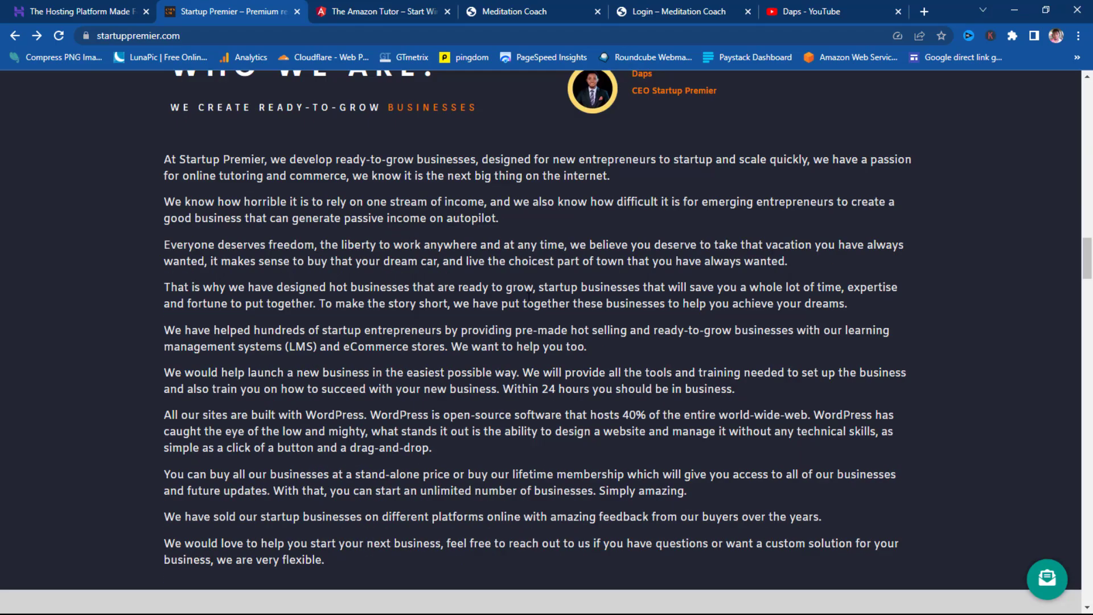
scroll(529, 303, down, 15)
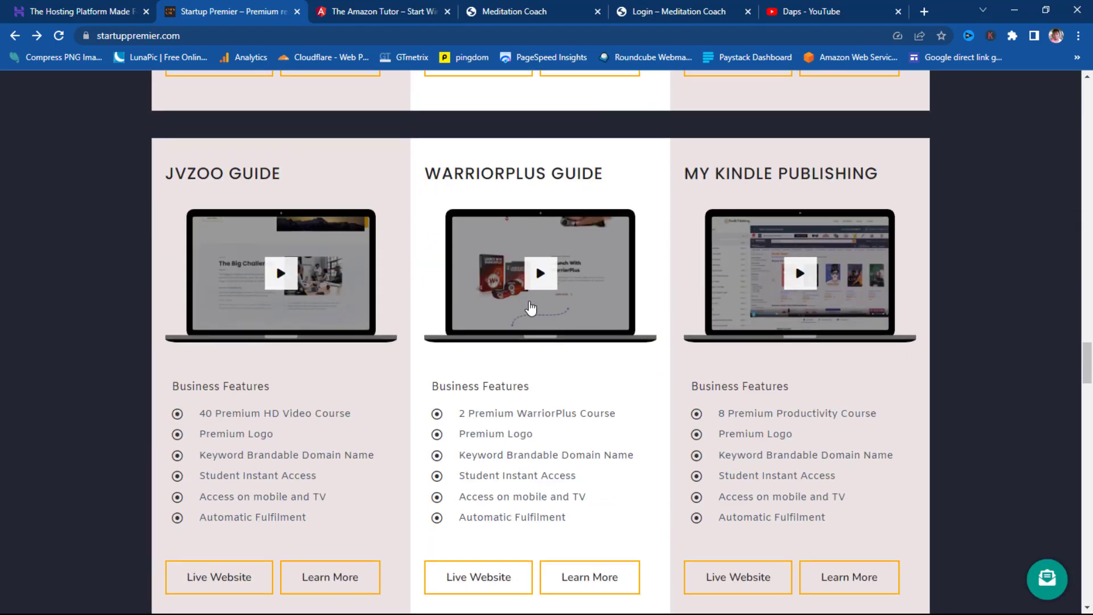
scroll(528, 306, down, 15)
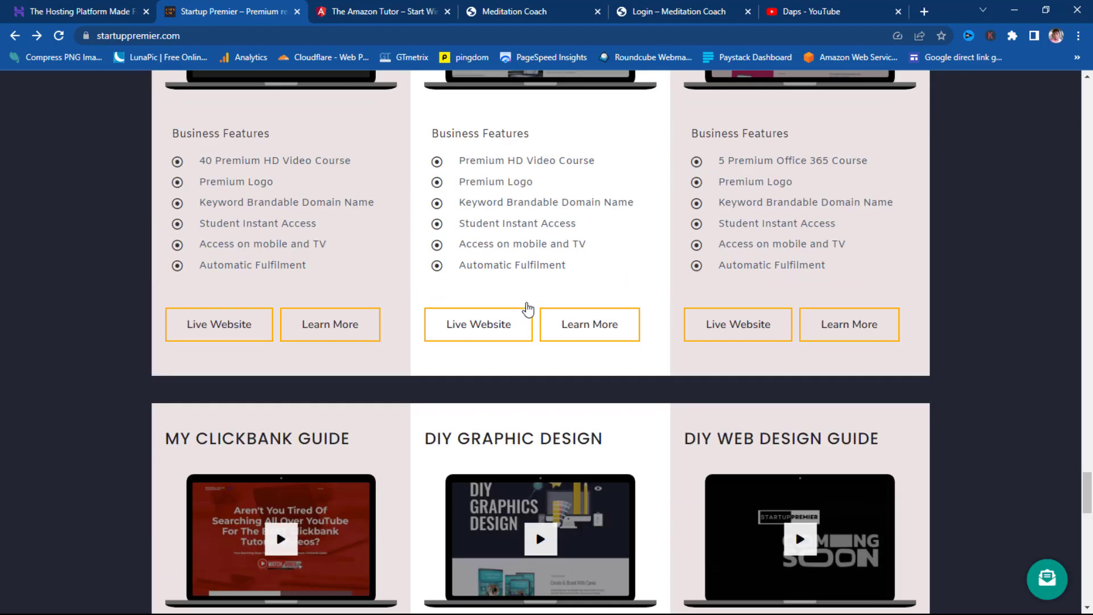
scroll(528, 303, down, 12)
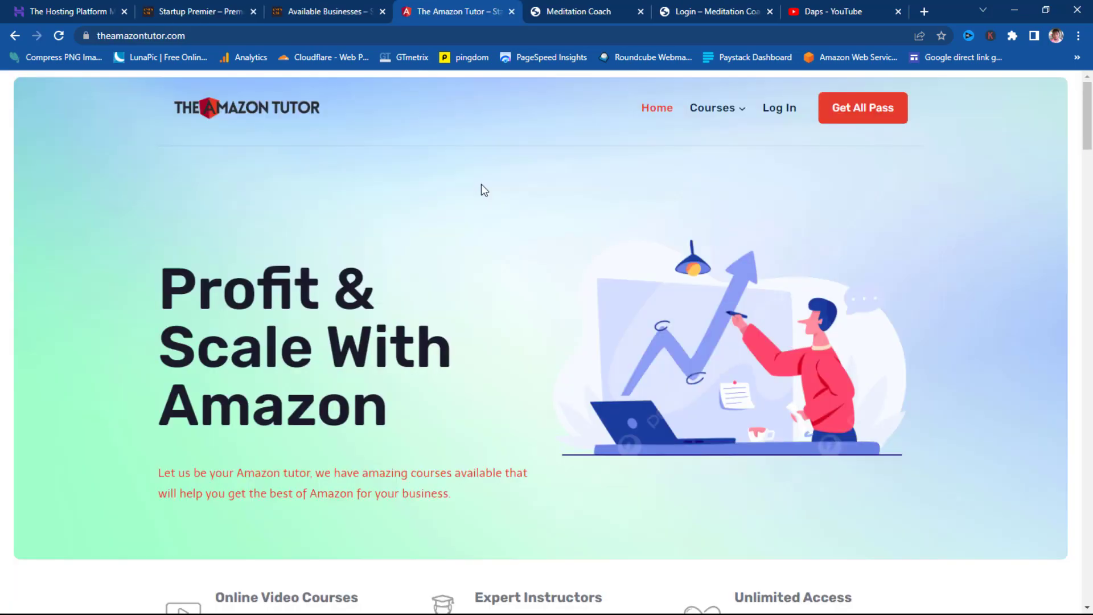
- Open the Publish Audiobooks With Amazon ACX course page from the Courses menu
scroll(481, 188, down, 10)
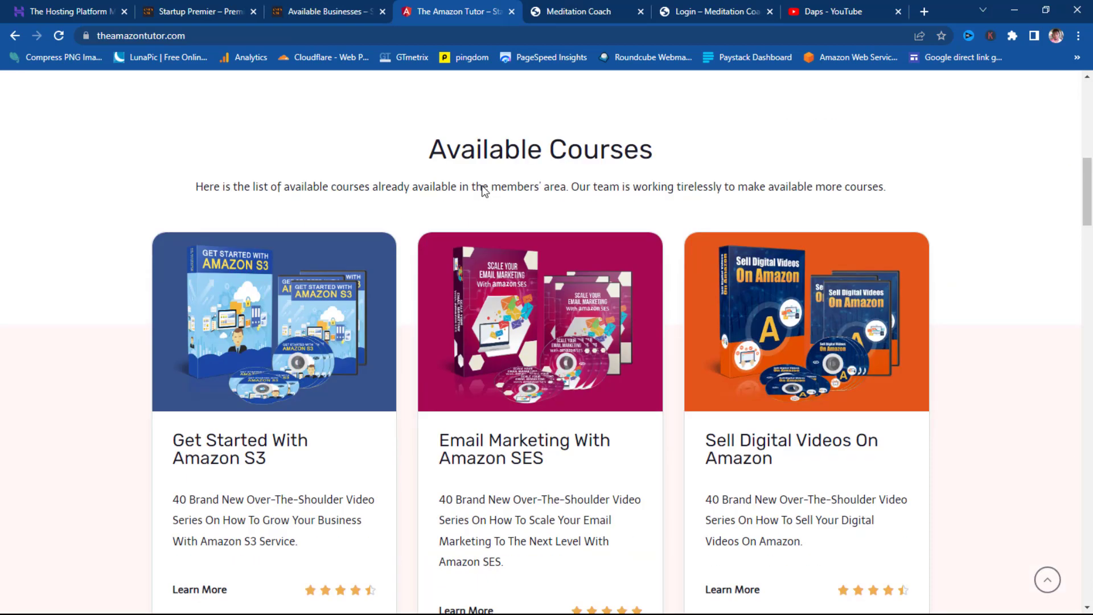
scroll(482, 190, down, 2)
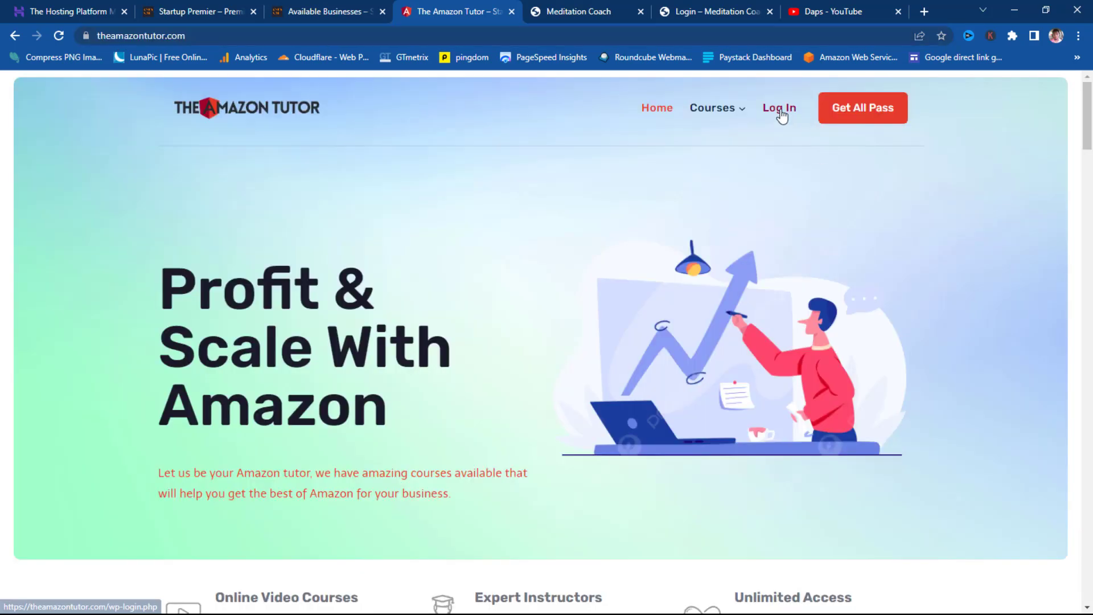
click(782, 114)
mouse_move(739, 107)
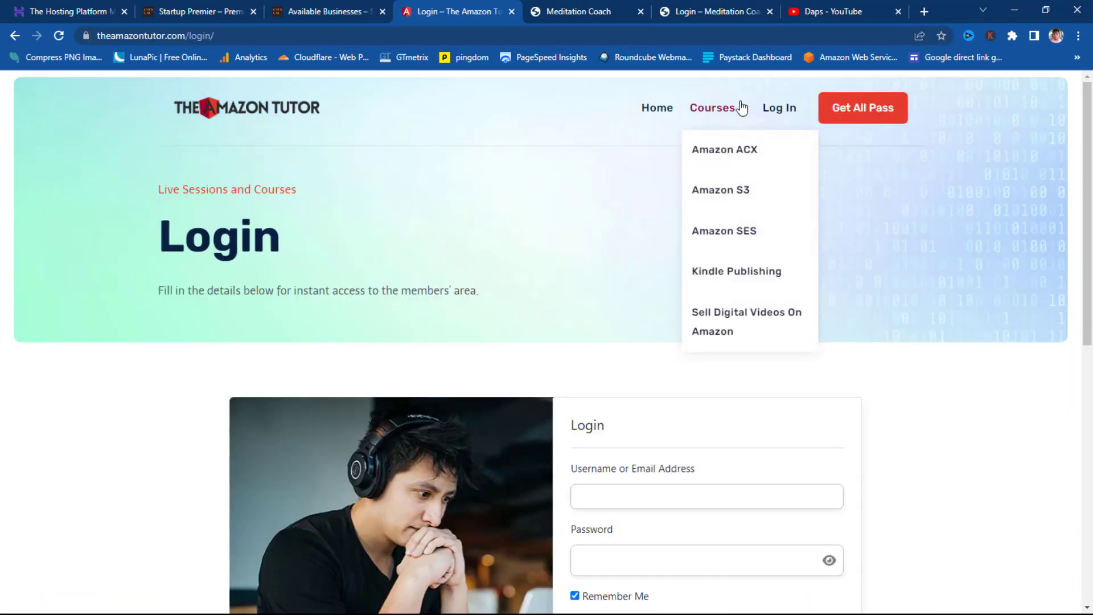
click(719, 154)
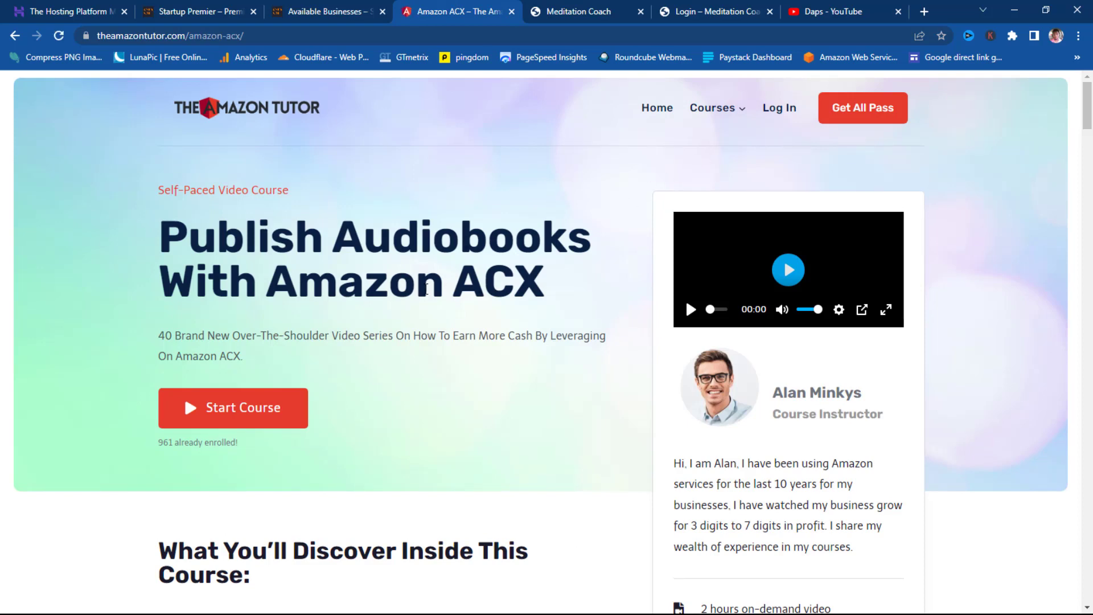
- Play the course preview video to about 00:09, pause it, and go to Log In
scroll(481, 302, down, 7)
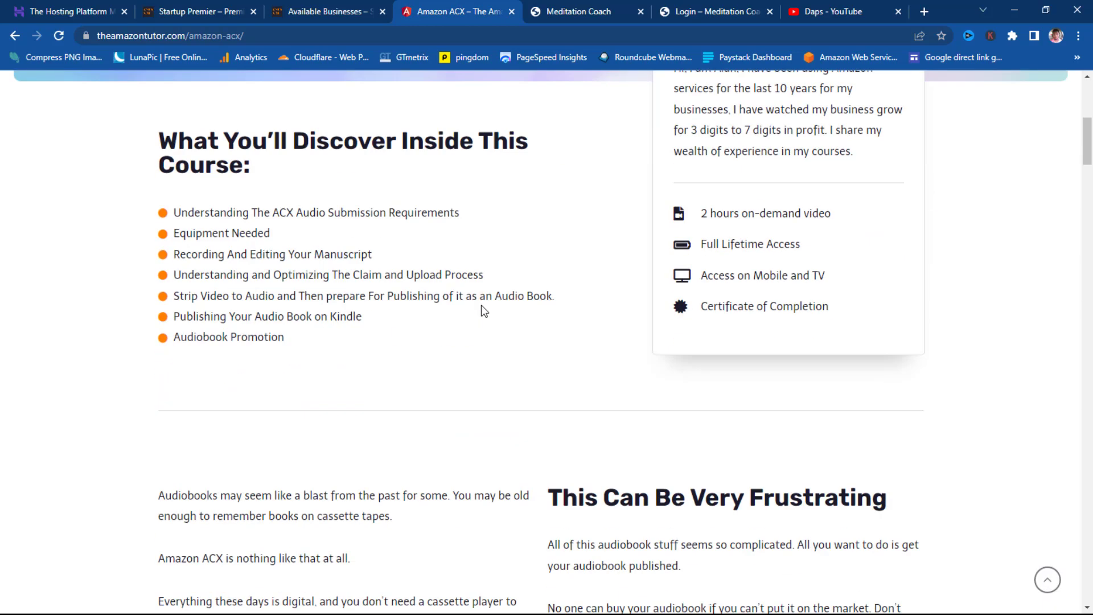
scroll(481, 306, up, 5)
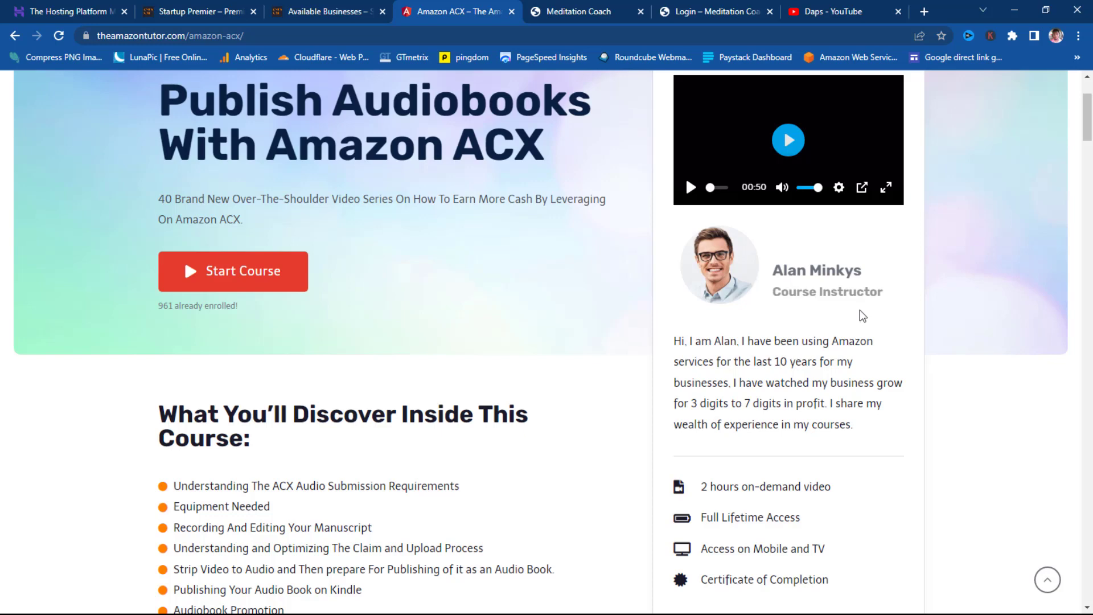
scroll(860, 310, up, 3)
click(788, 277)
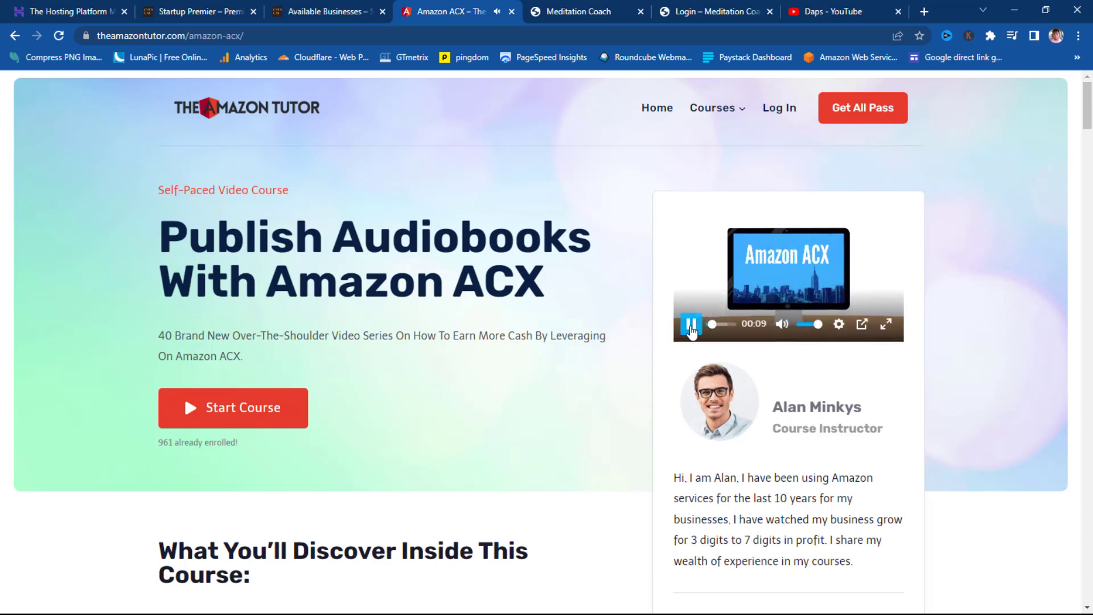
click(691, 326)
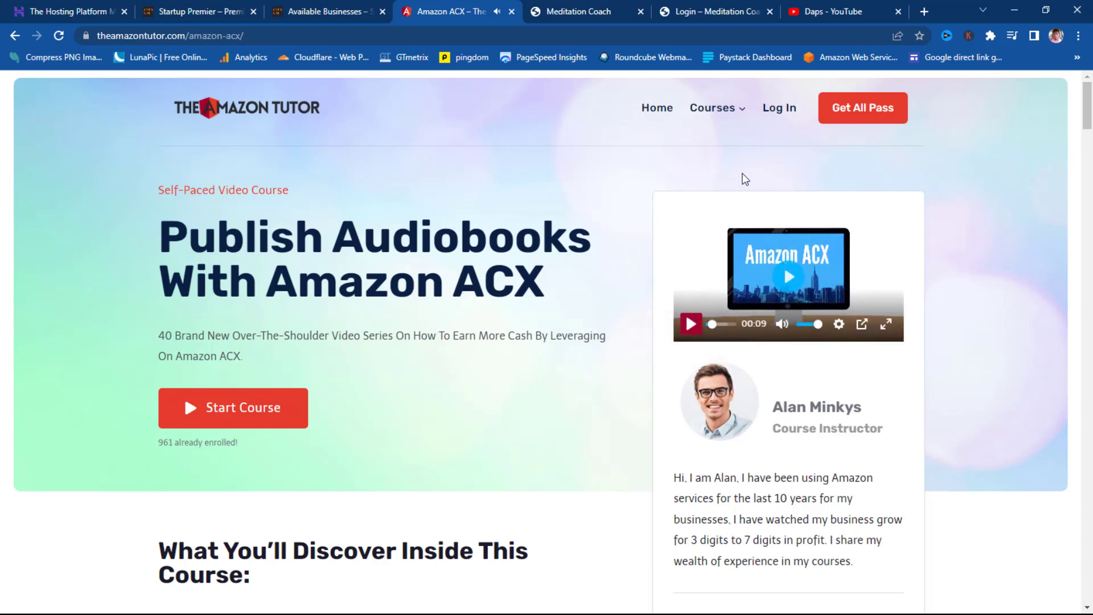
click(778, 109)
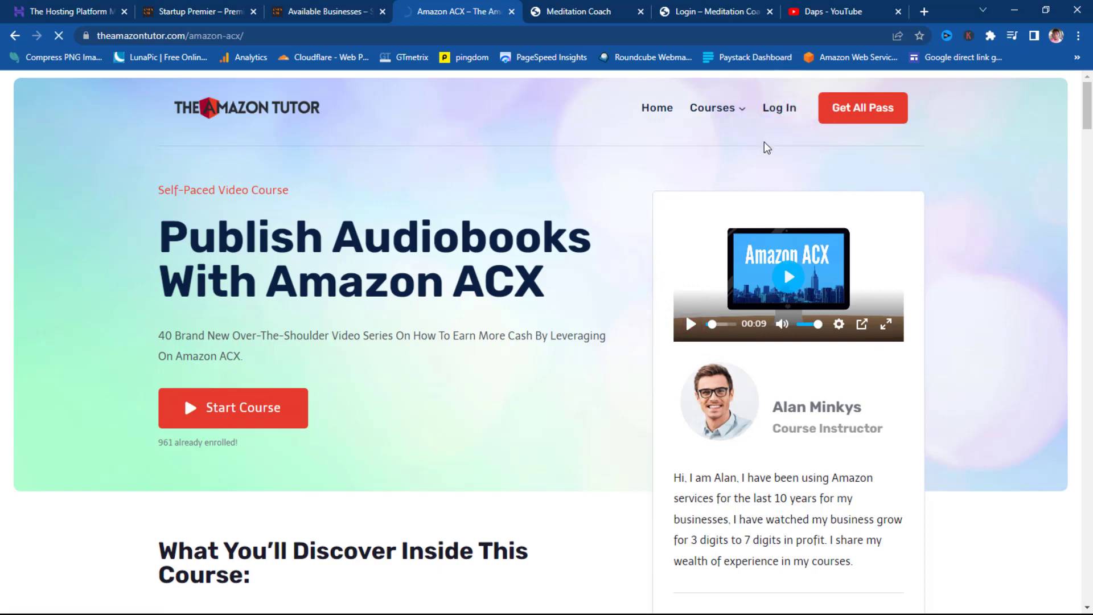
- Dismiss the save-password offer and start the first lesson of Speed Publishing With Kindle
scroll(762, 171, down, 4)
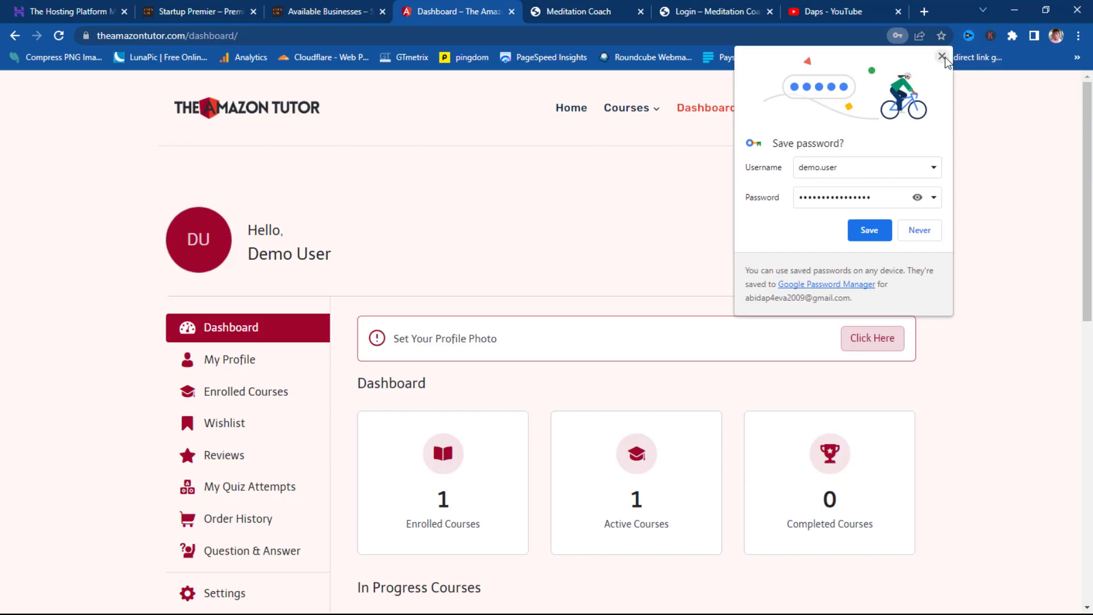
click(943, 58)
scroll(623, 205, down, 3)
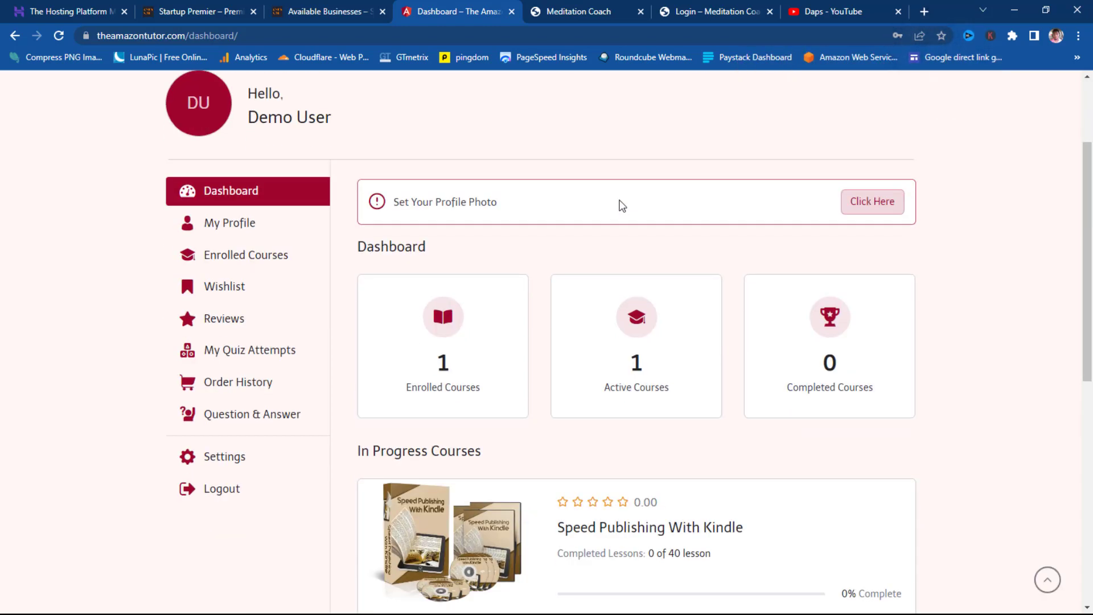
scroll(623, 206, down, 5)
click(646, 228)
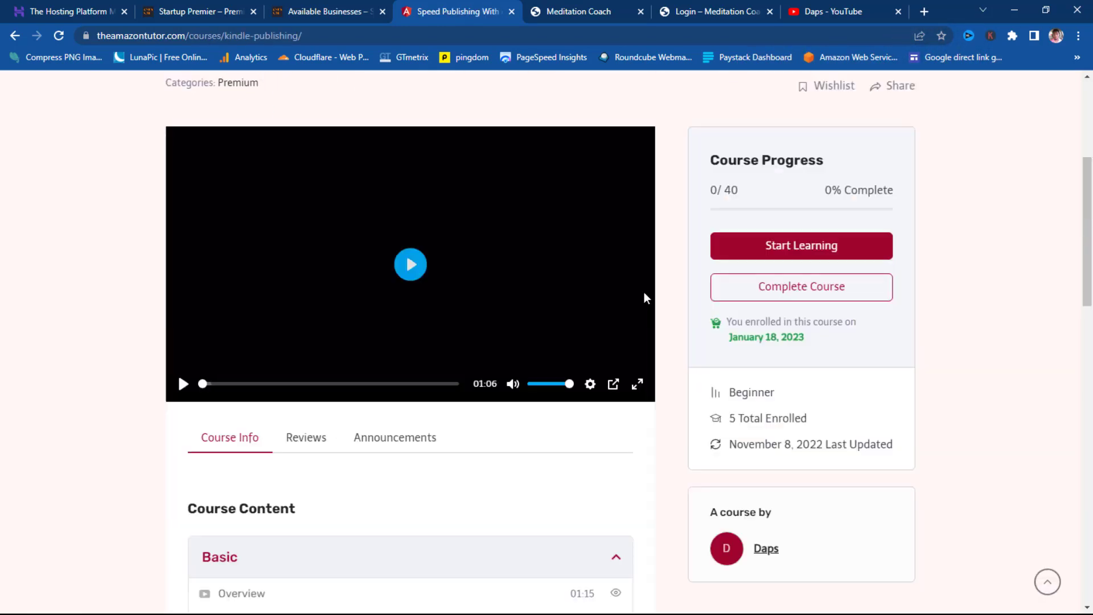
click(793, 250)
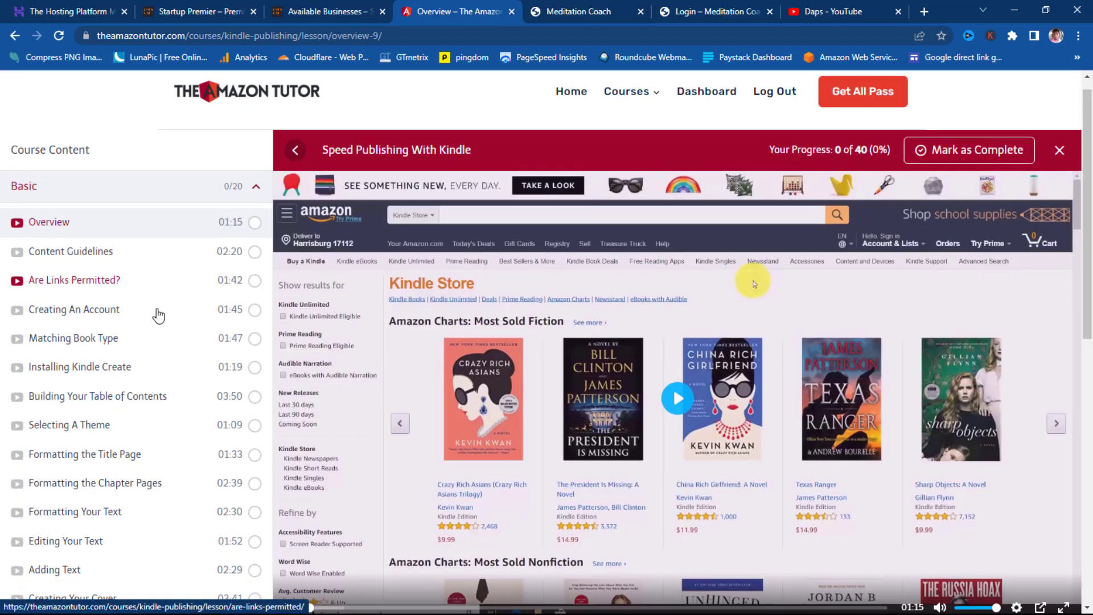
- Expand the Advanced lessons section, then briefly play and pause the Overview lesson video
scroll(156, 309, down, 15)
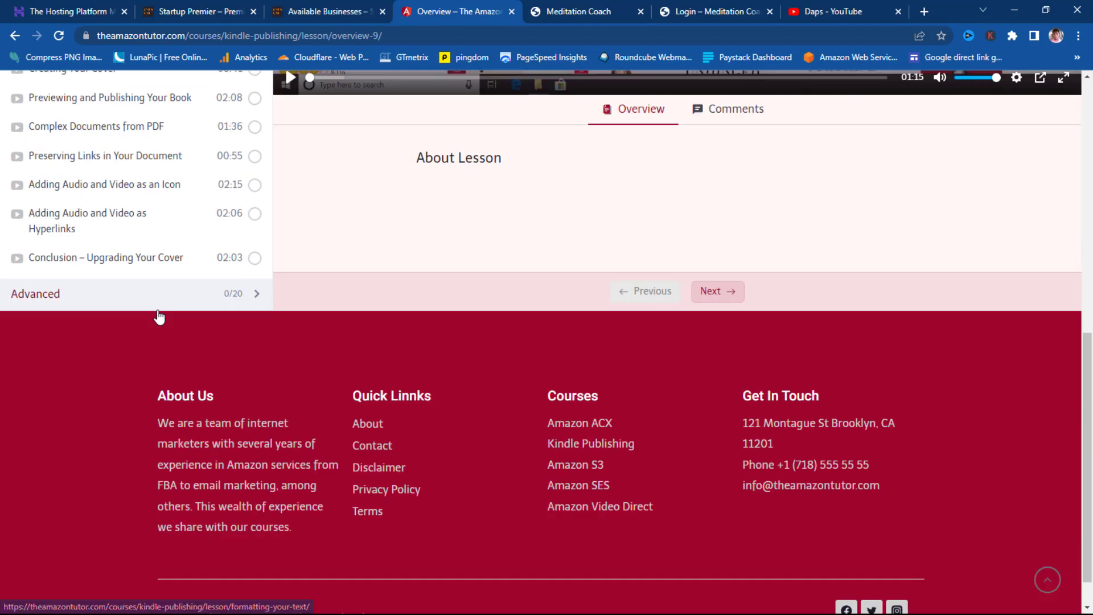
scroll(108, 234, up, 15)
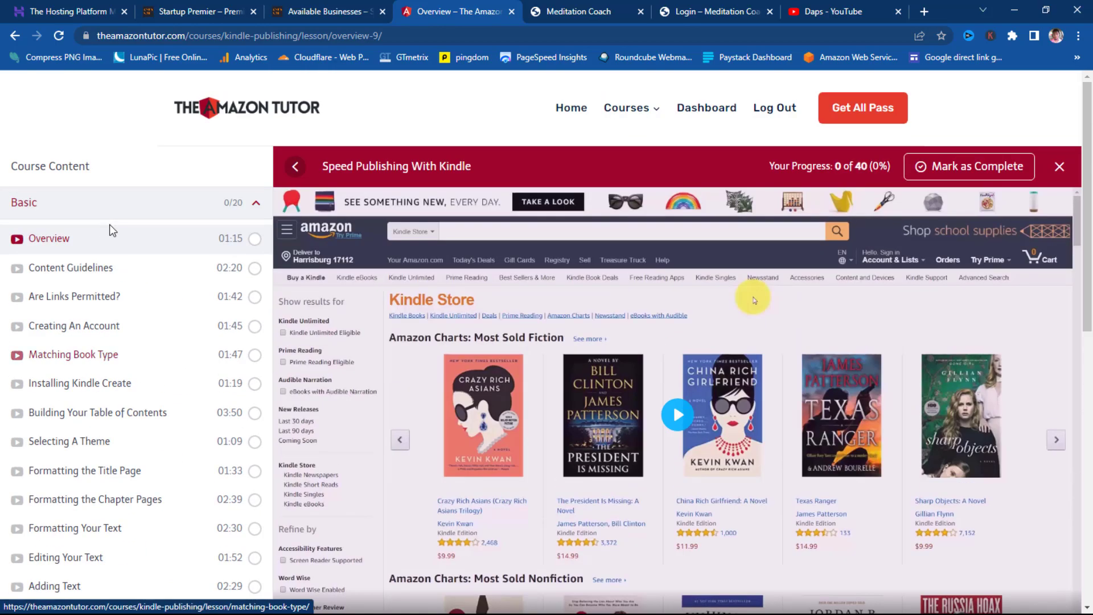
scroll(109, 230, down, 15)
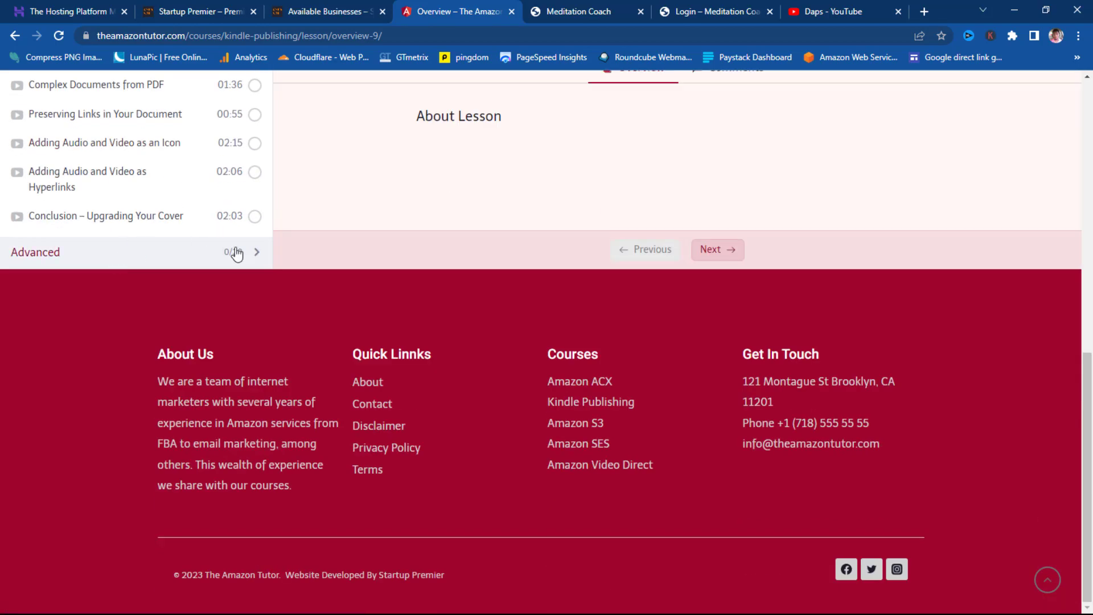
click(256, 253)
scroll(166, 273, down, 8)
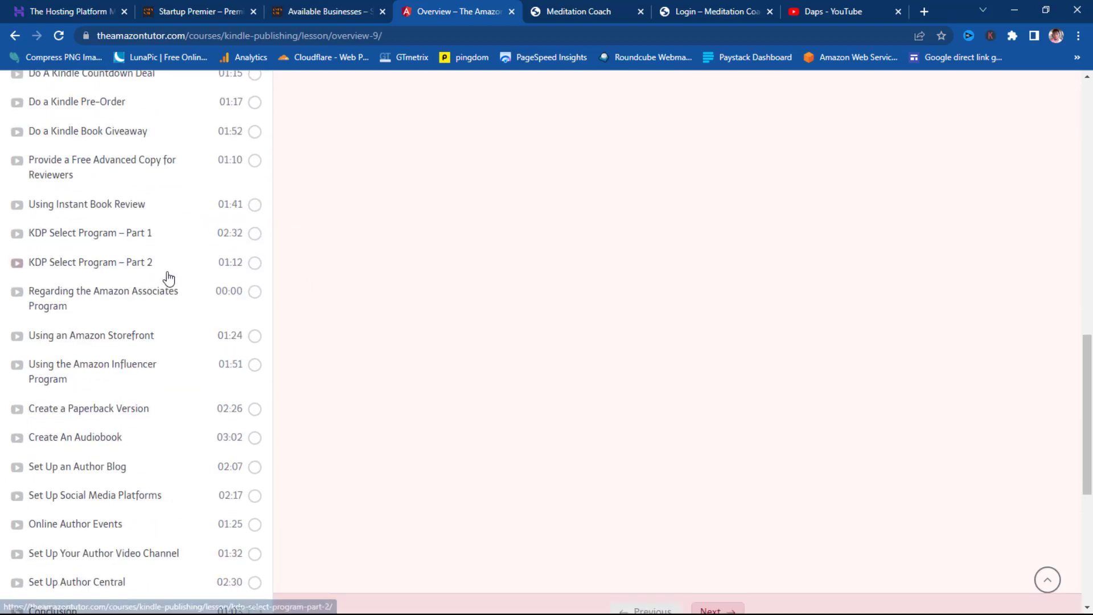
scroll(177, 294, up, 12)
scroll(177, 294, up, 5)
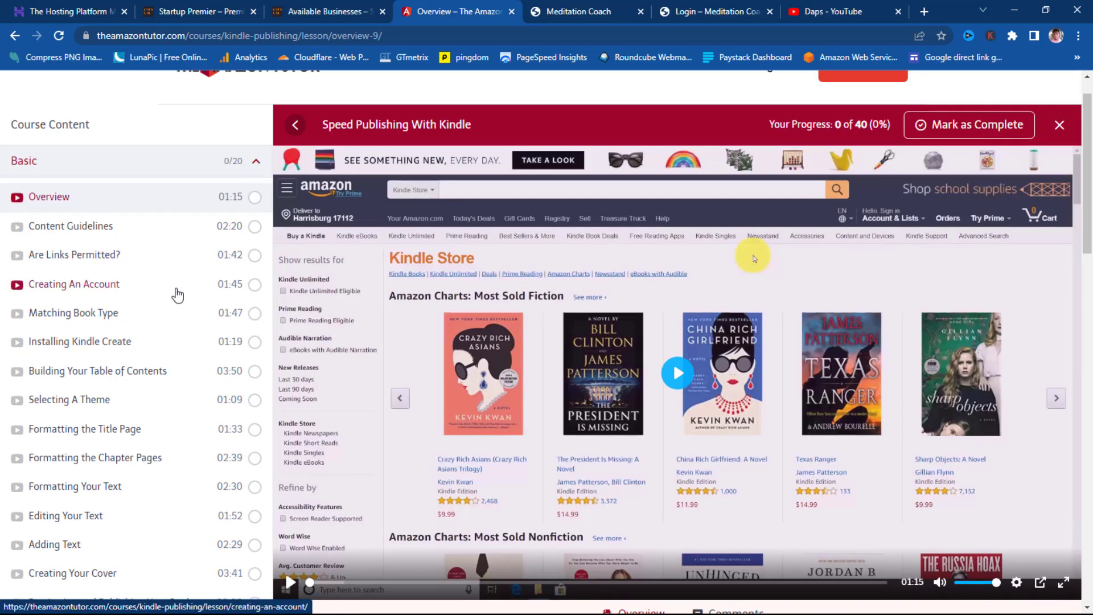
click(678, 374)
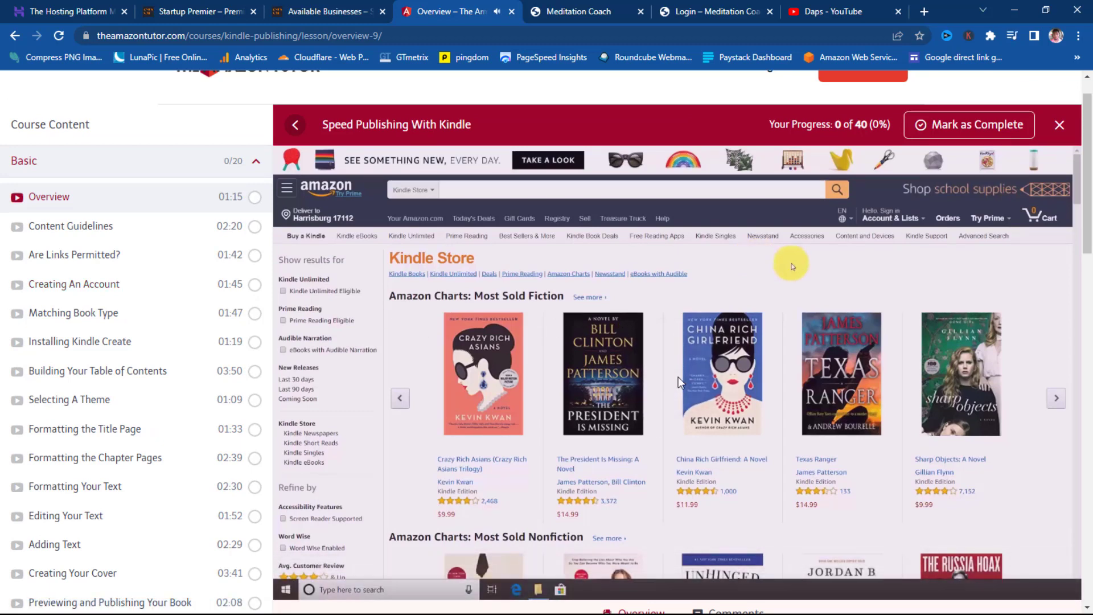
click(679, 382)
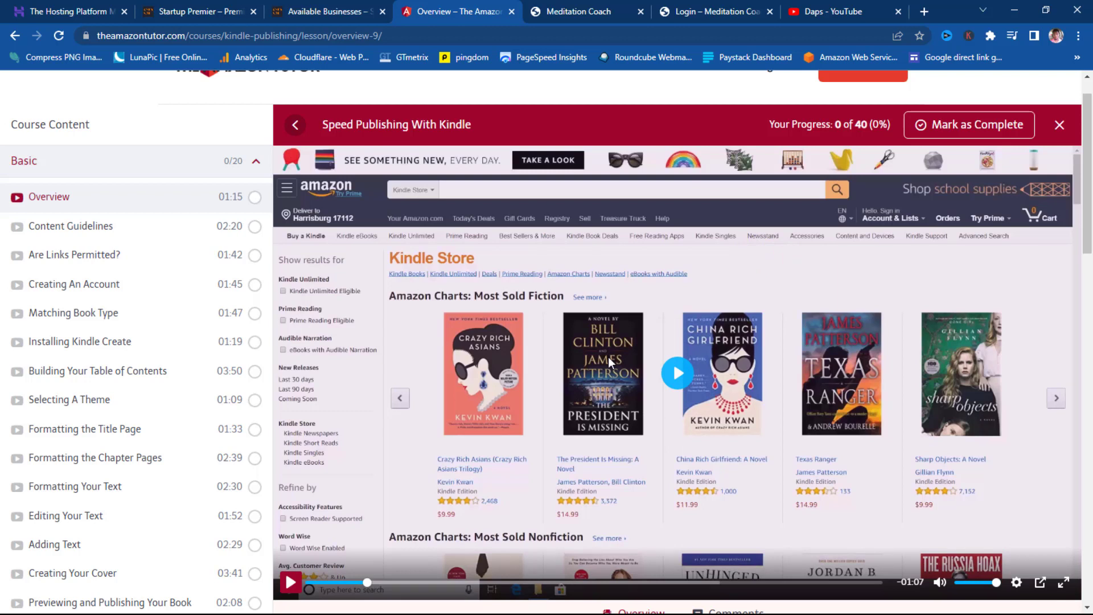
scroll(713, 282, up, 1)
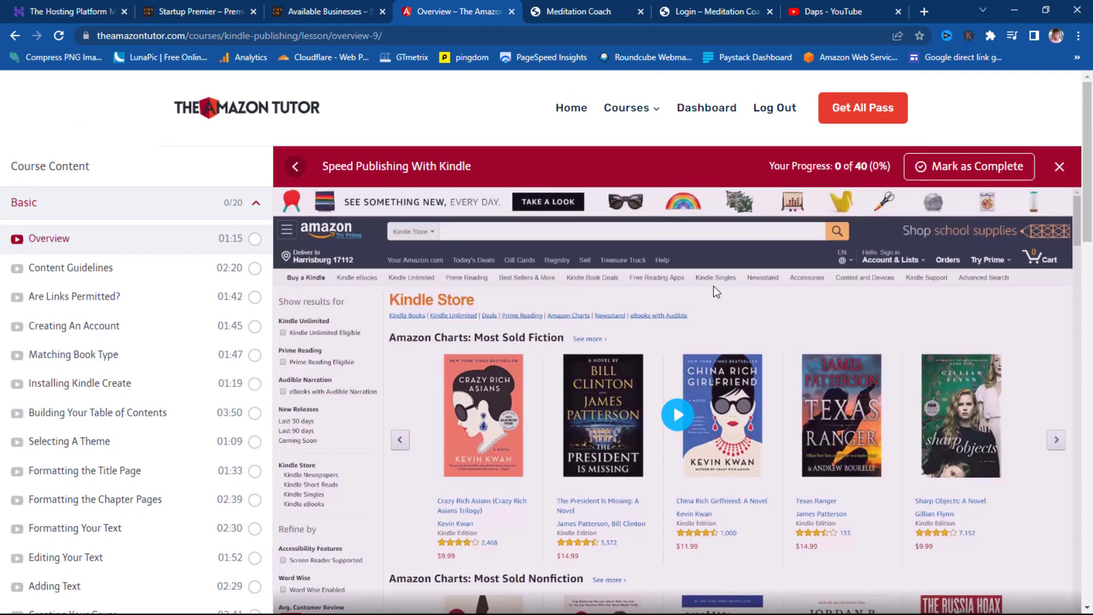
- Revisit the Available Businesses and Startup Premier tabs, then close them and the Amazon Tutor lesson tab
click(333, 12)
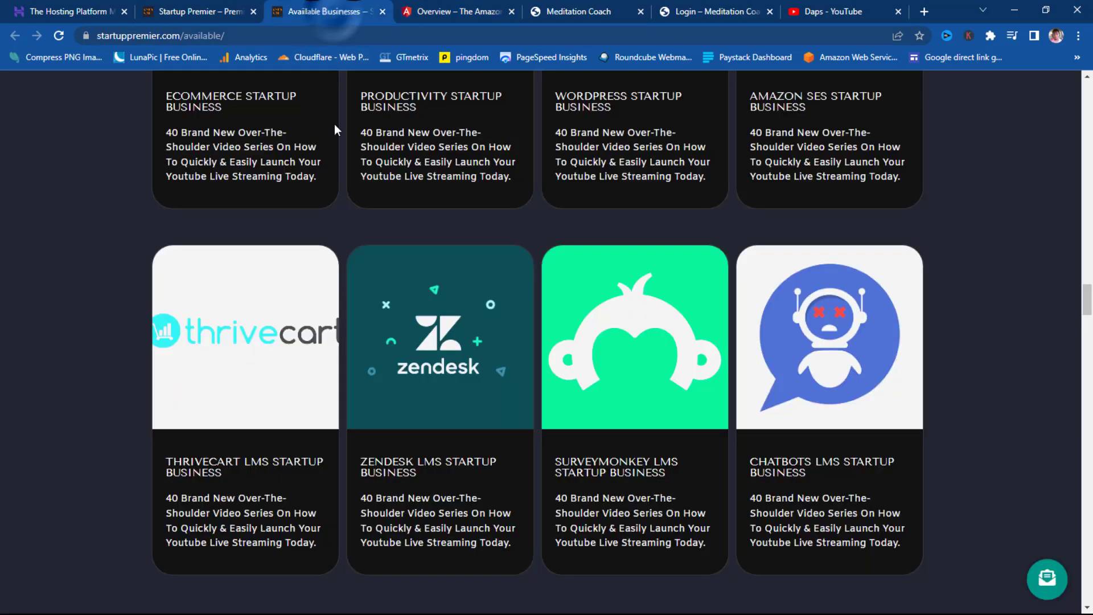
scroll(325, 153, up, 6)
click(185, 17)
scroll(923, 406, down, 10)
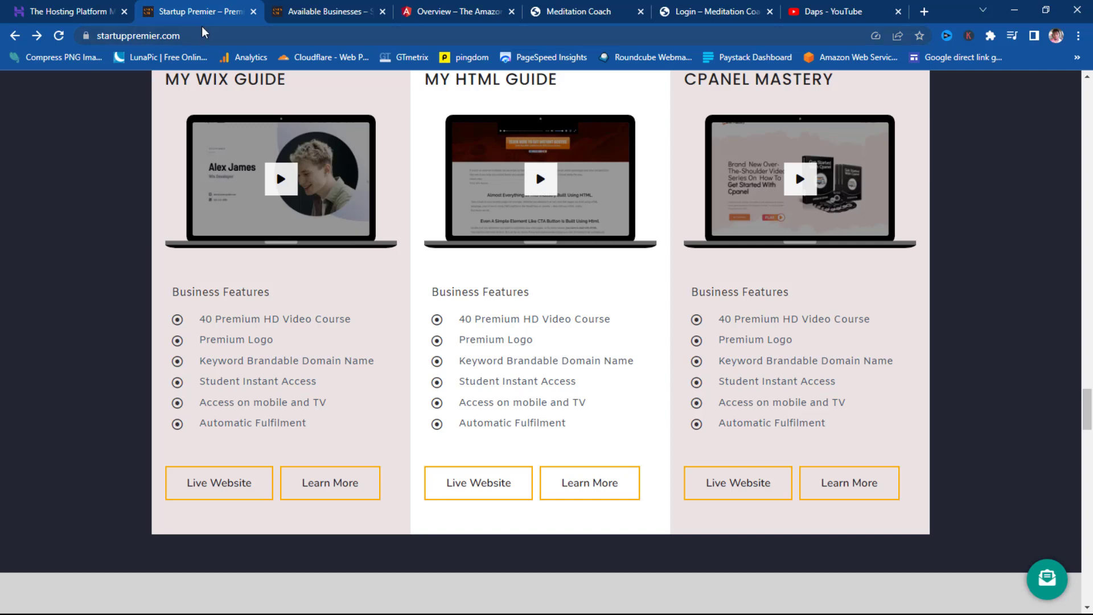
click(256, 14)
click(258, 13)
click(257, 13)
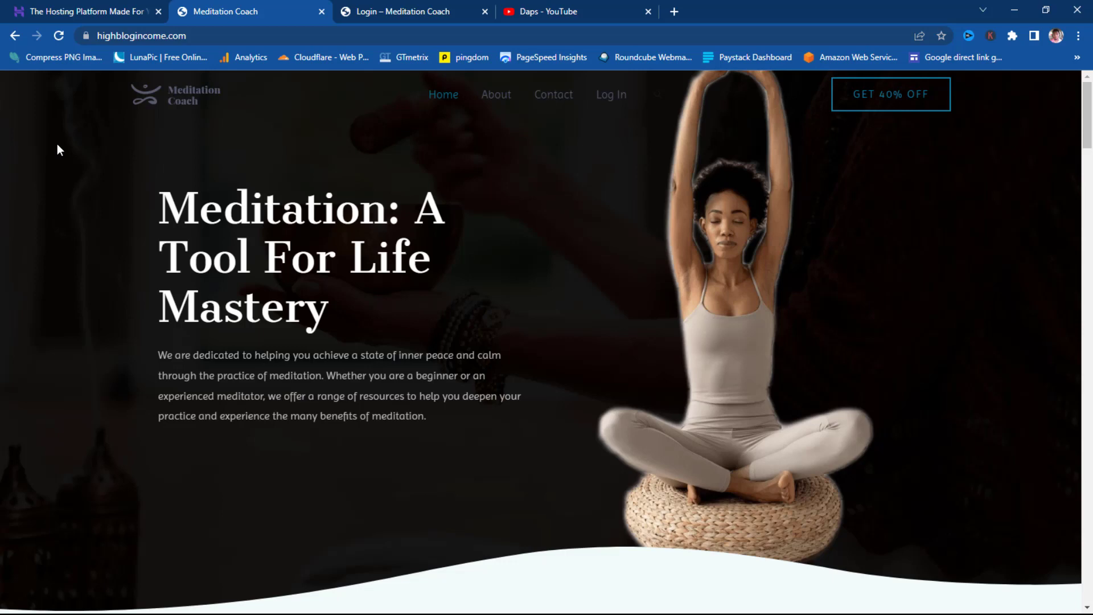
- Add Premium Web Hosting to the cart and review its 48-month checkout totalling $143.52
click(67, 13)
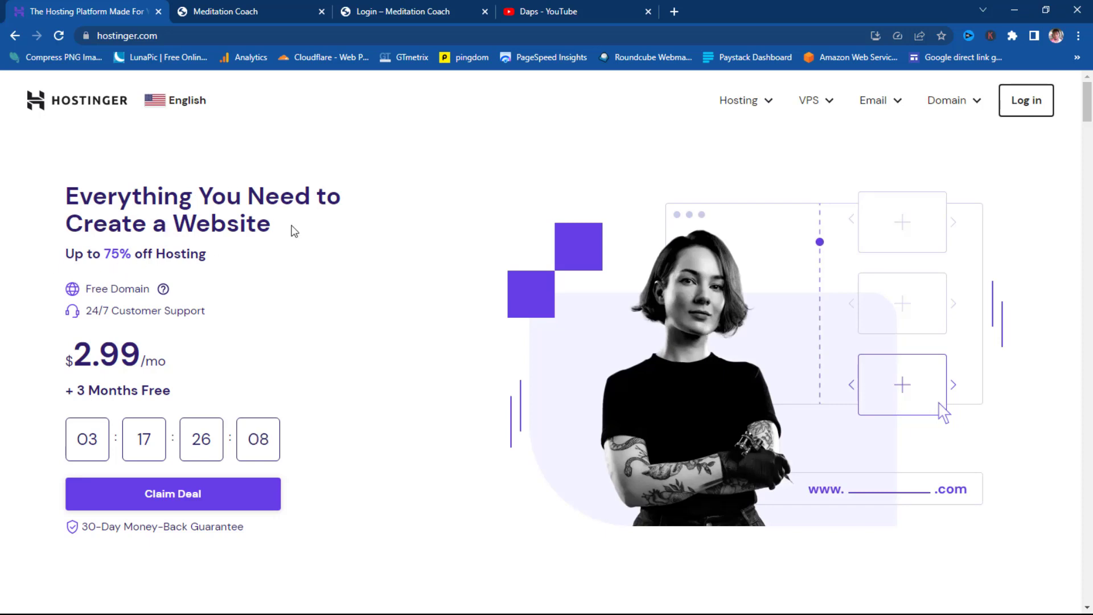
scroll(296, 250, down, 1)
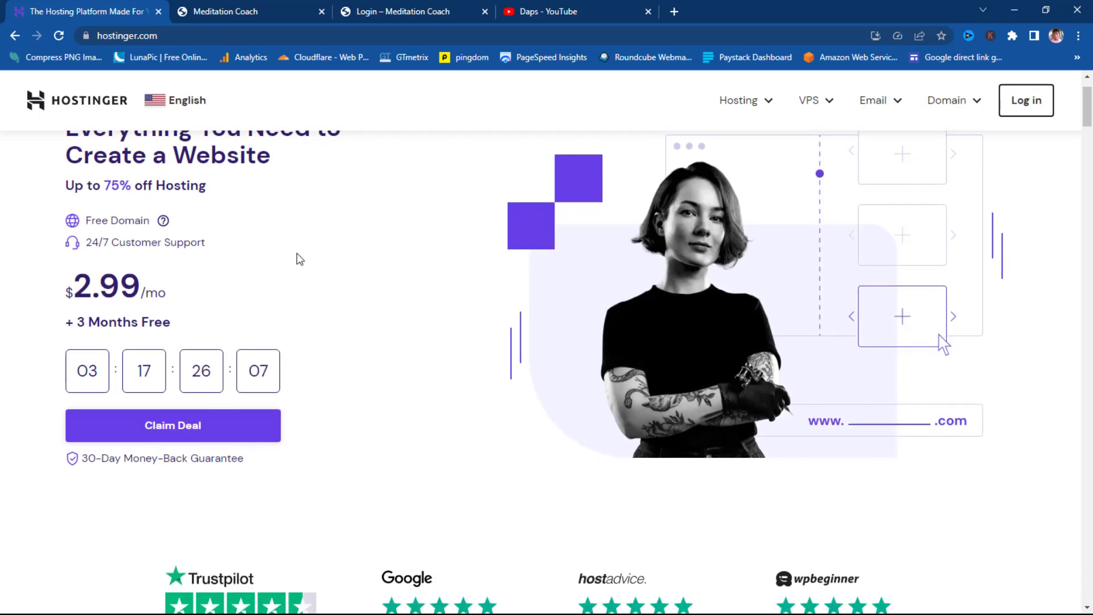
scroll(341, 395, down, 8)
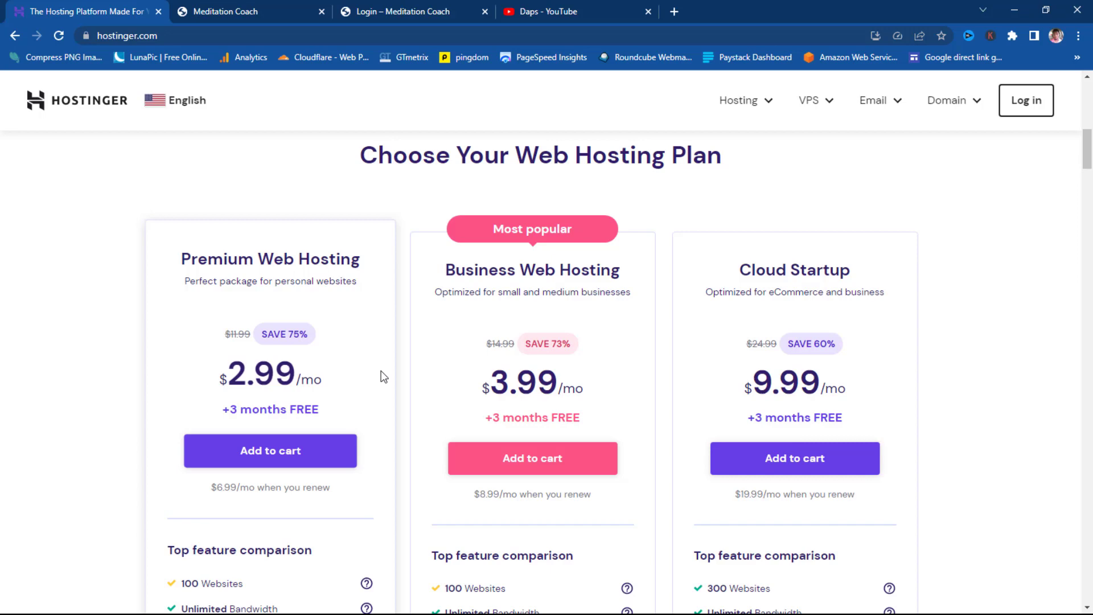
click(280, 455)
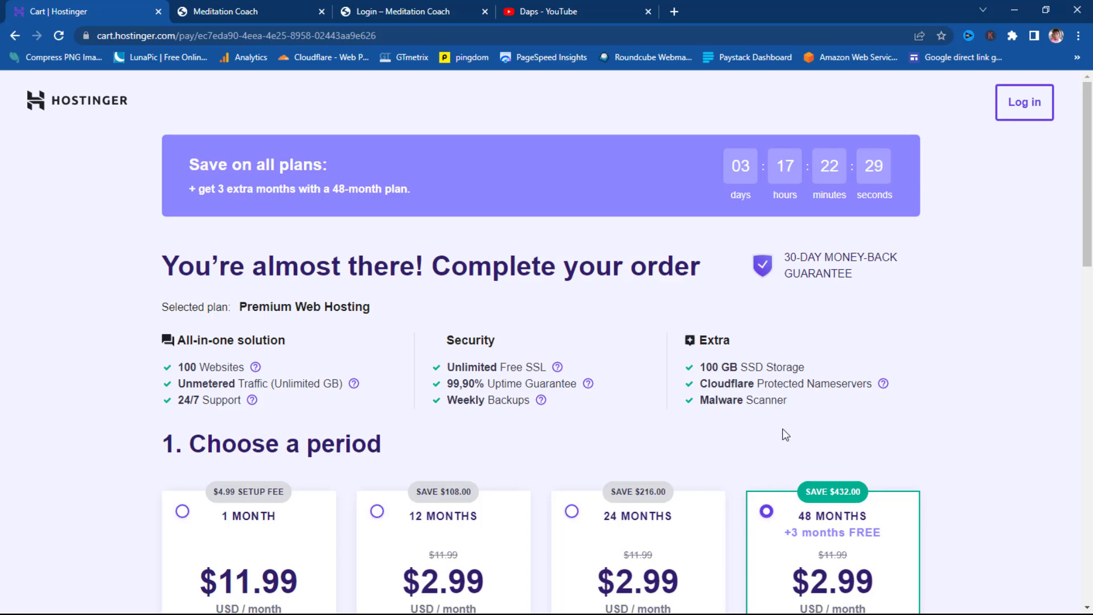
scroll(784, 434, down, 3)
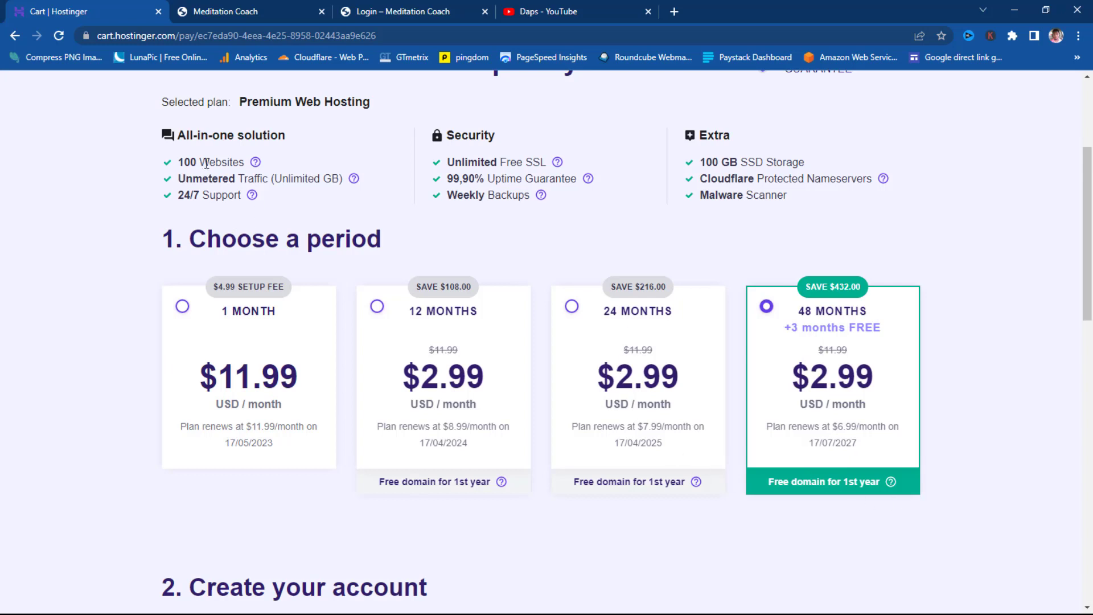
scroll(920, 239, down, 10)
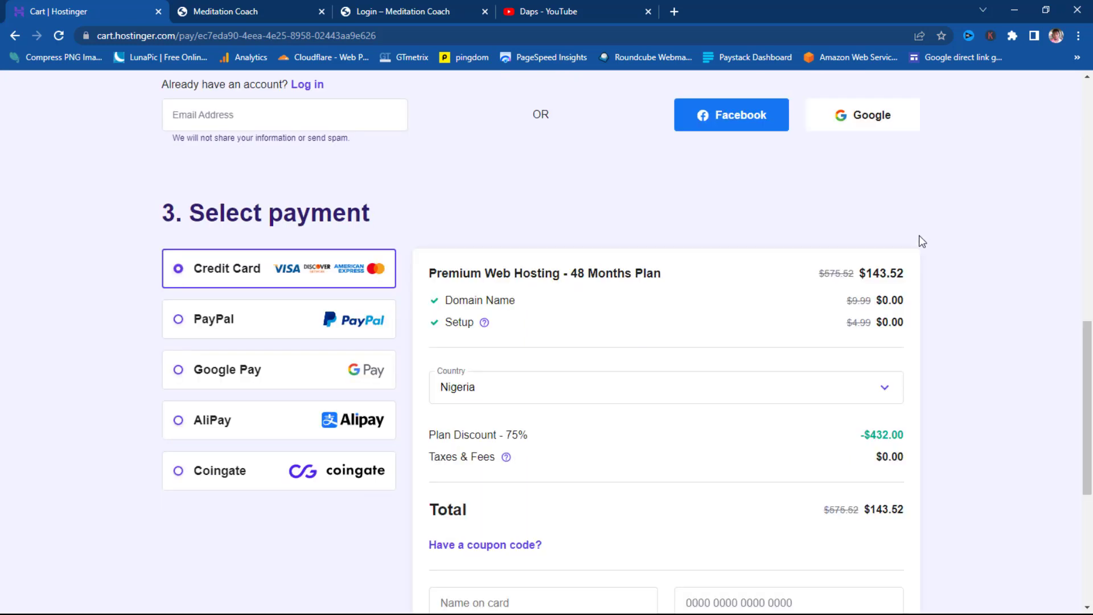
- Apply coupon DAPS to bring the total to $129.17 at 78% off, then go to YouTube
click(507, 409)
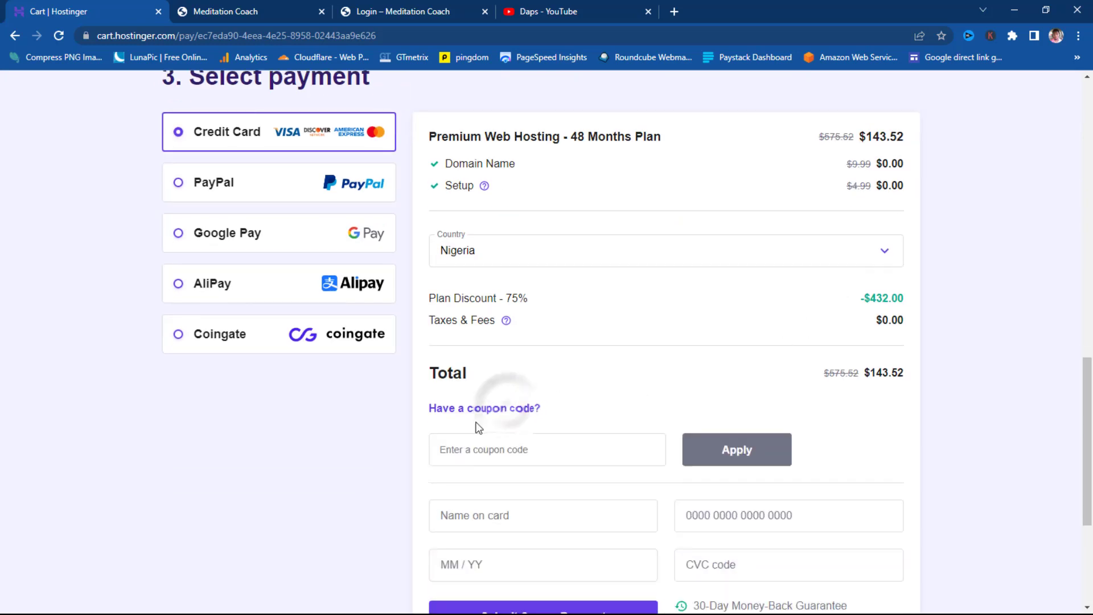
click(464, 459)
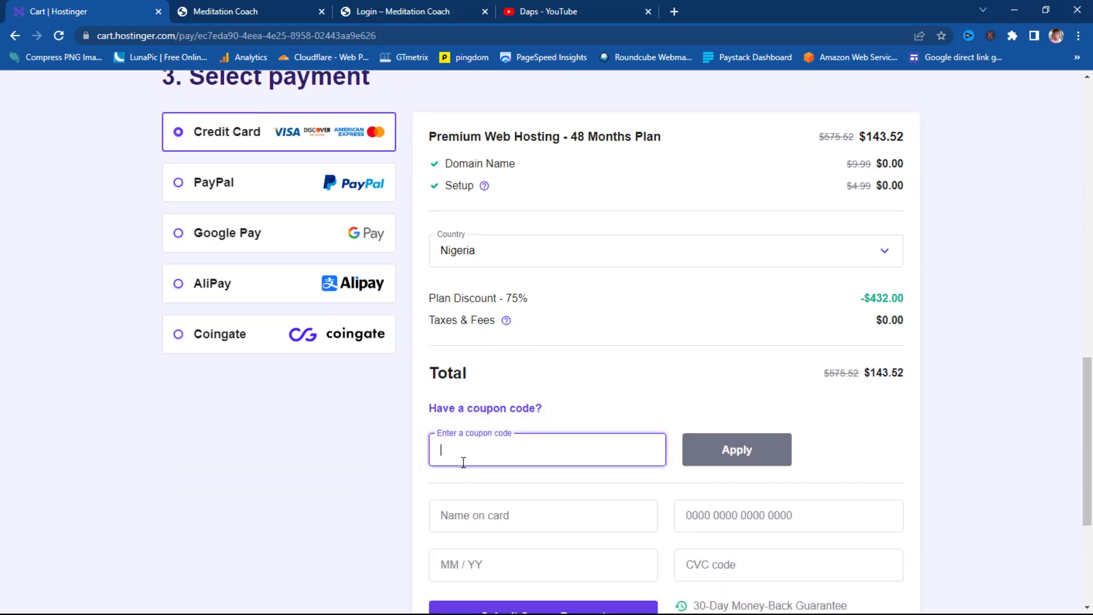
text(DAPS)
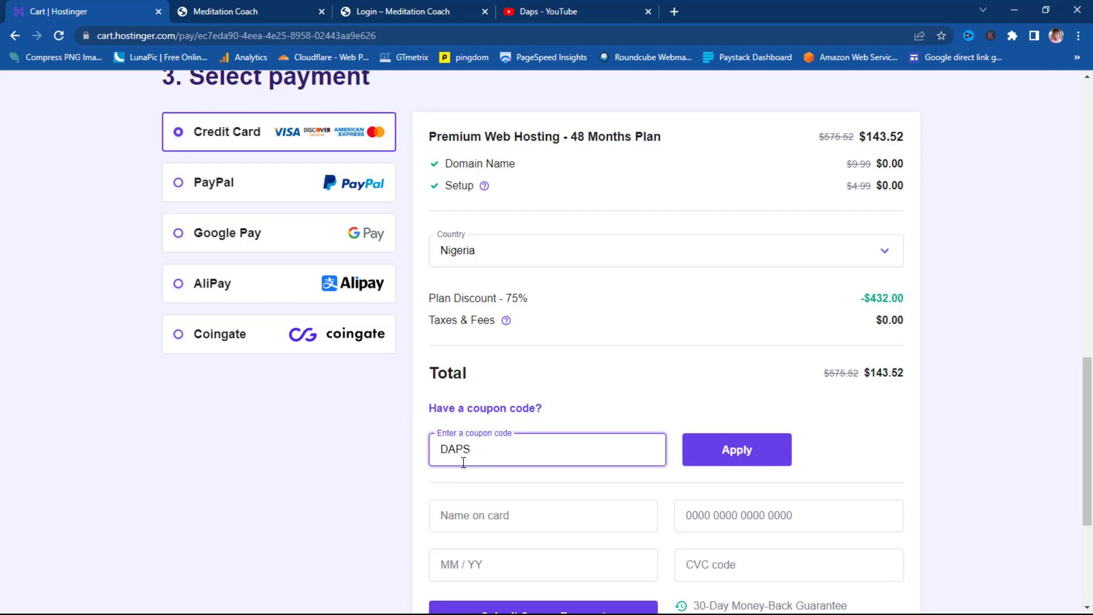
click(702, 460)
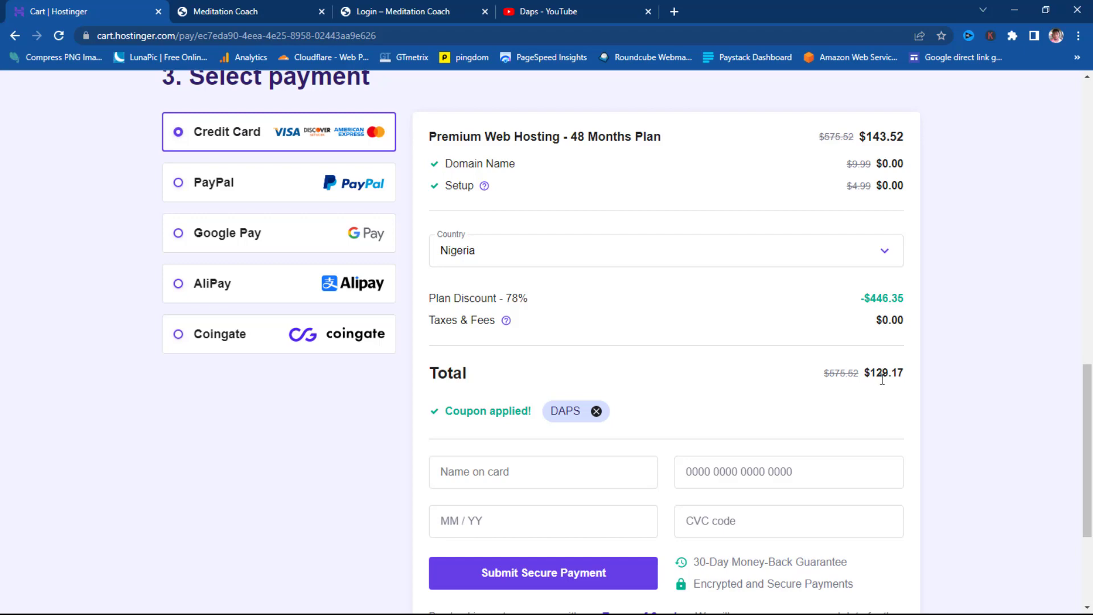
scroll(882, 377, up, 10)
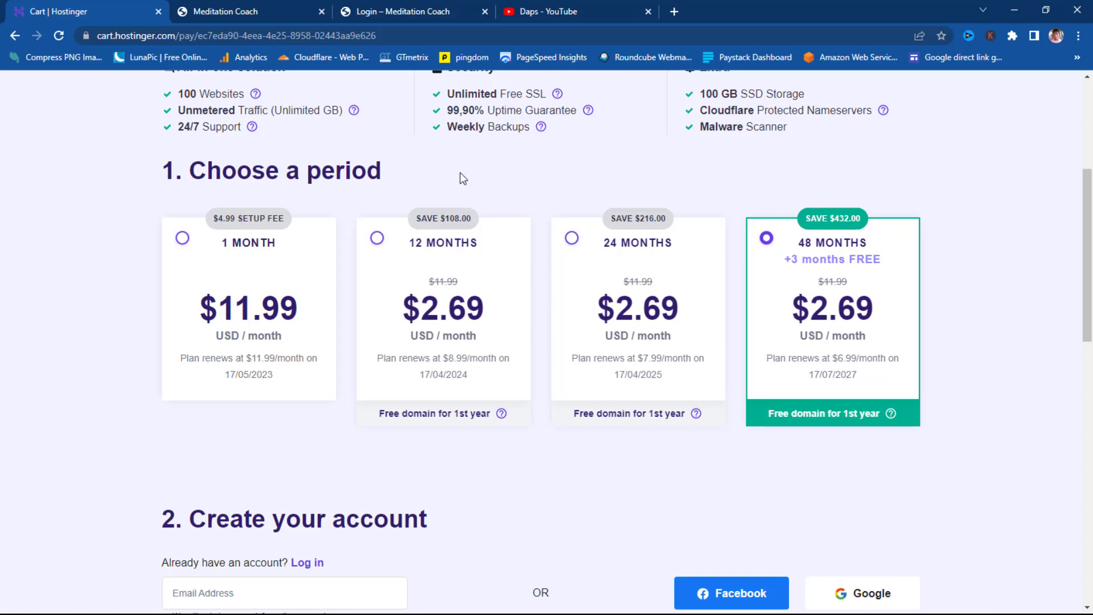
click(550, 11)
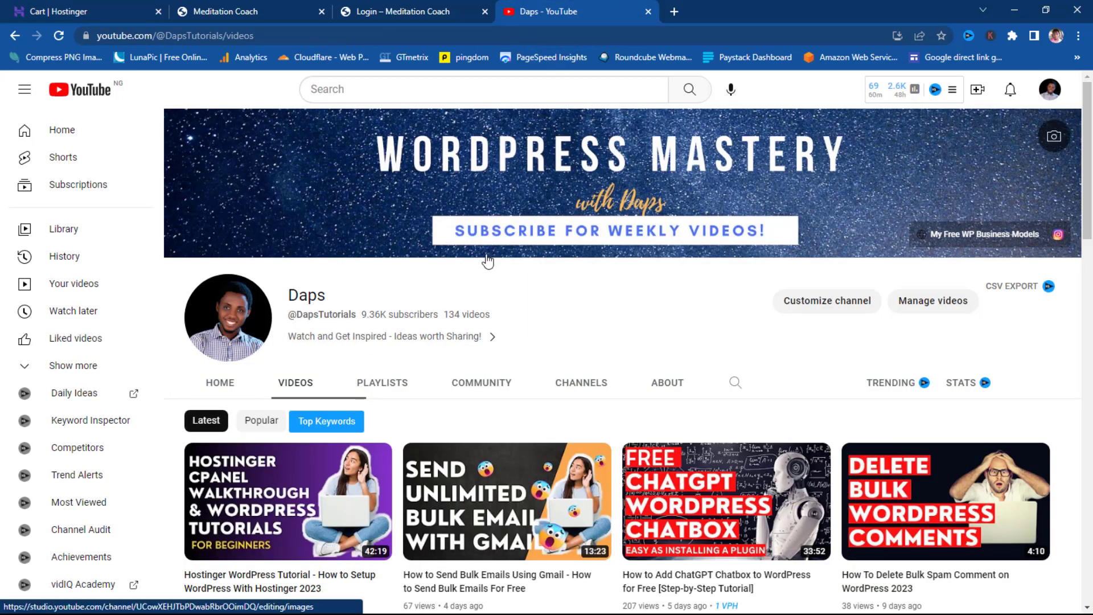
- Return to the Hostinger cart and review the $2.69/month plan and $129.17 total with DAPS applied
scroll(473, 283, down, 1)
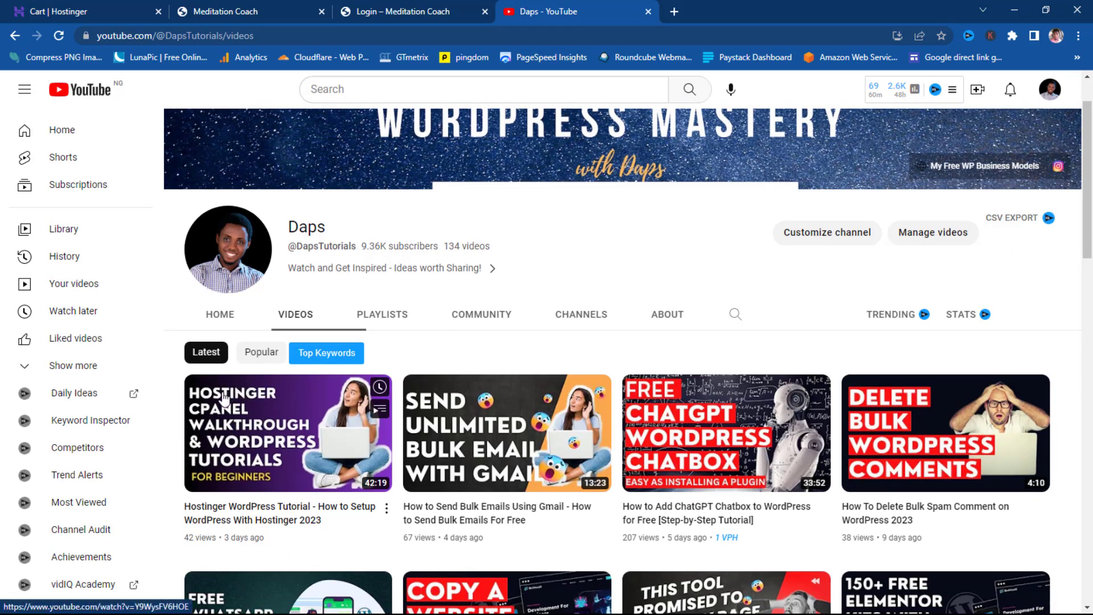
click(81, 15)
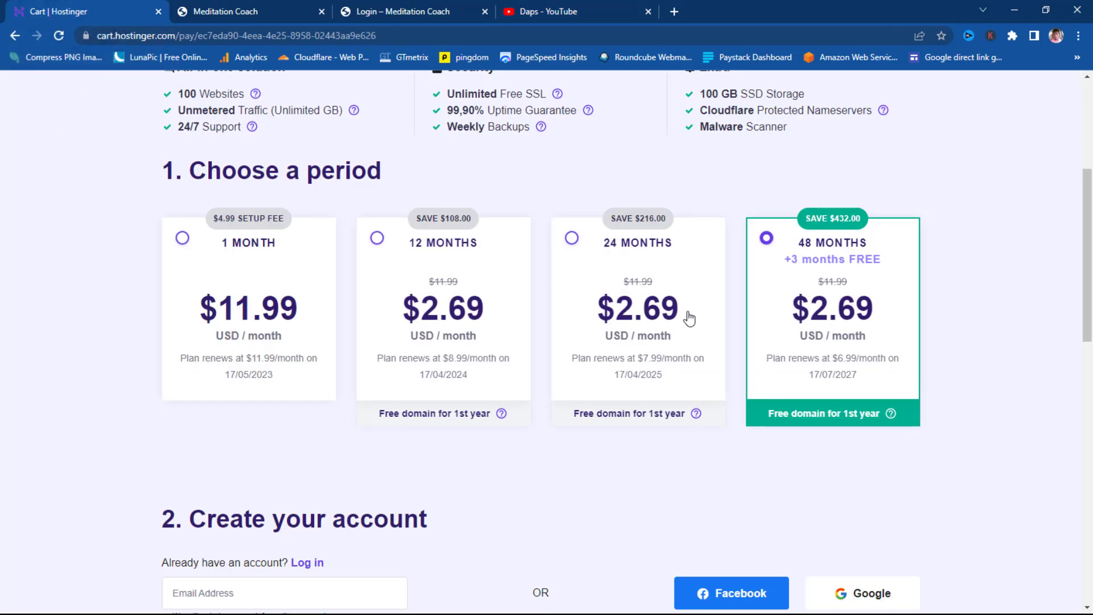
scroll(689, 318, down, 1)
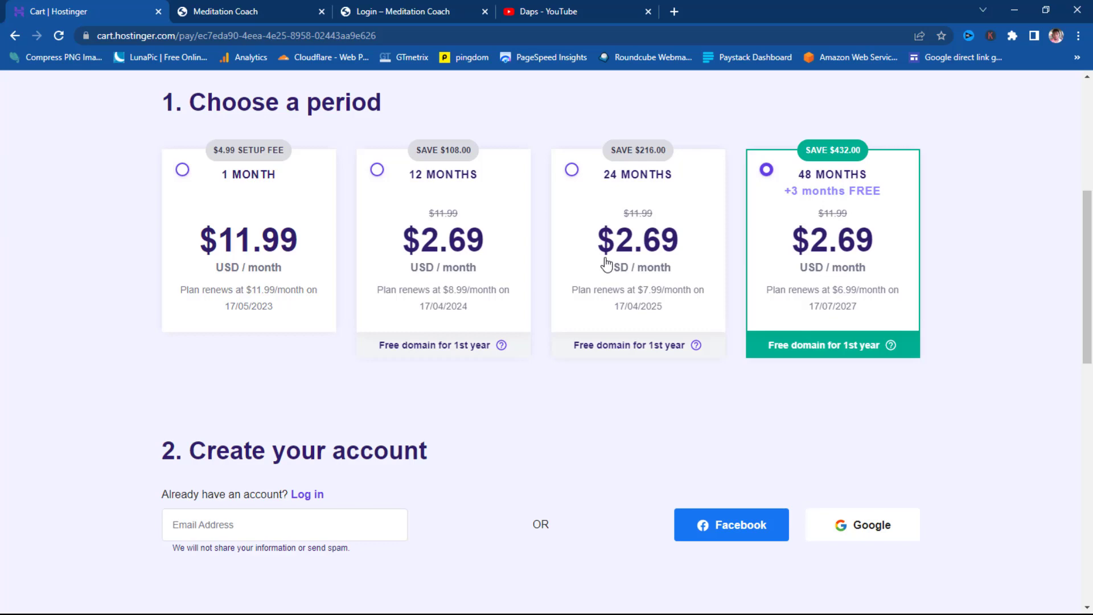
scroll(606, 263, down, 13)
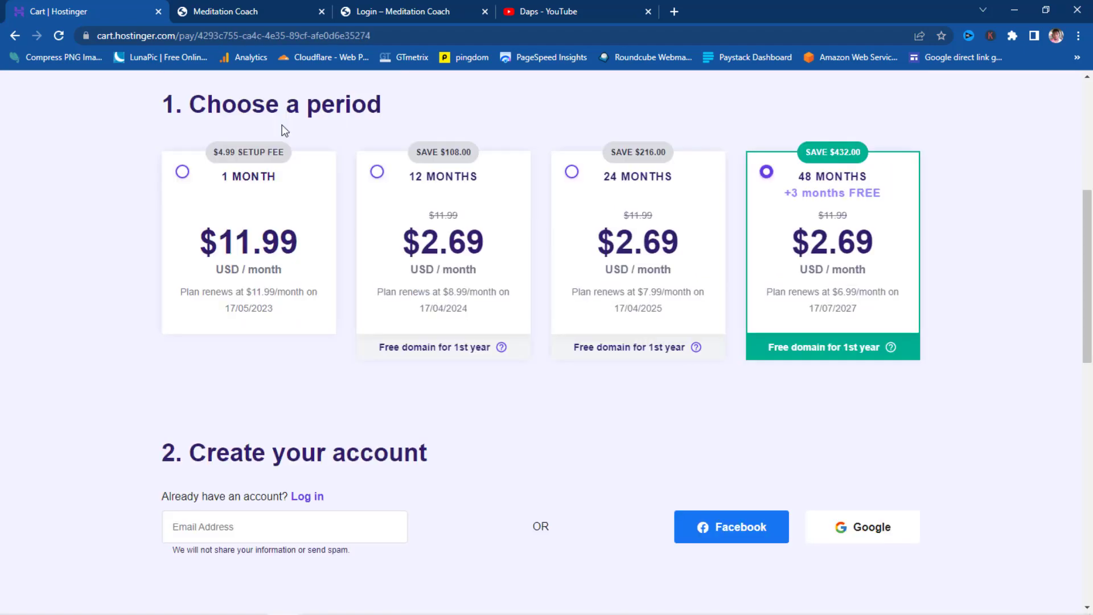
scroll(415, 225, down, 12)
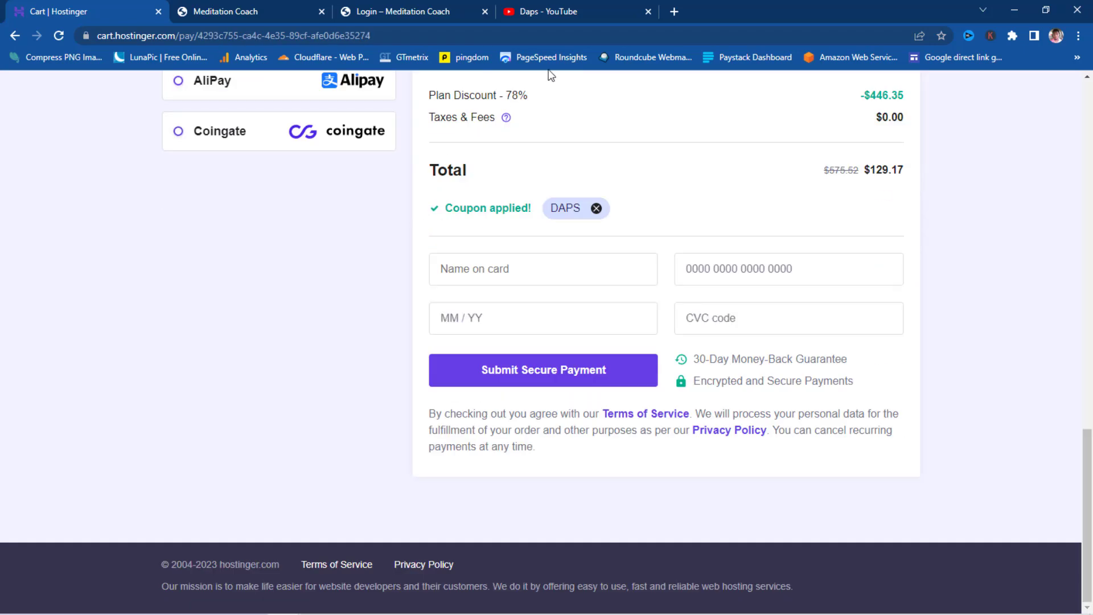
- Load the bestcashcenter.com site in a new browser tab
click(674, 11)
click(613, 47)
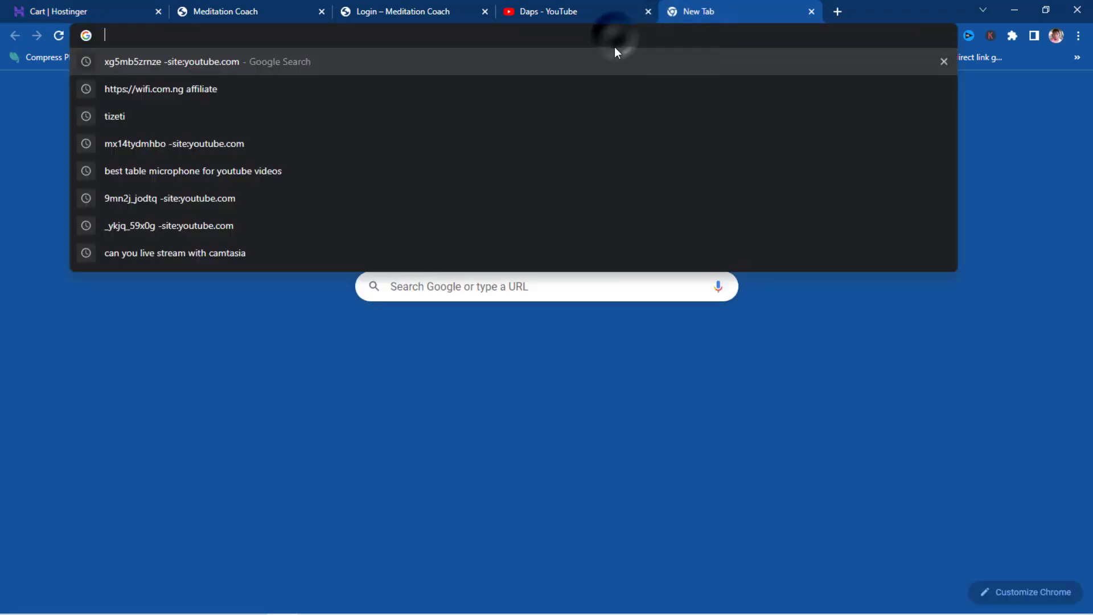
text(bestcashcenter.com)
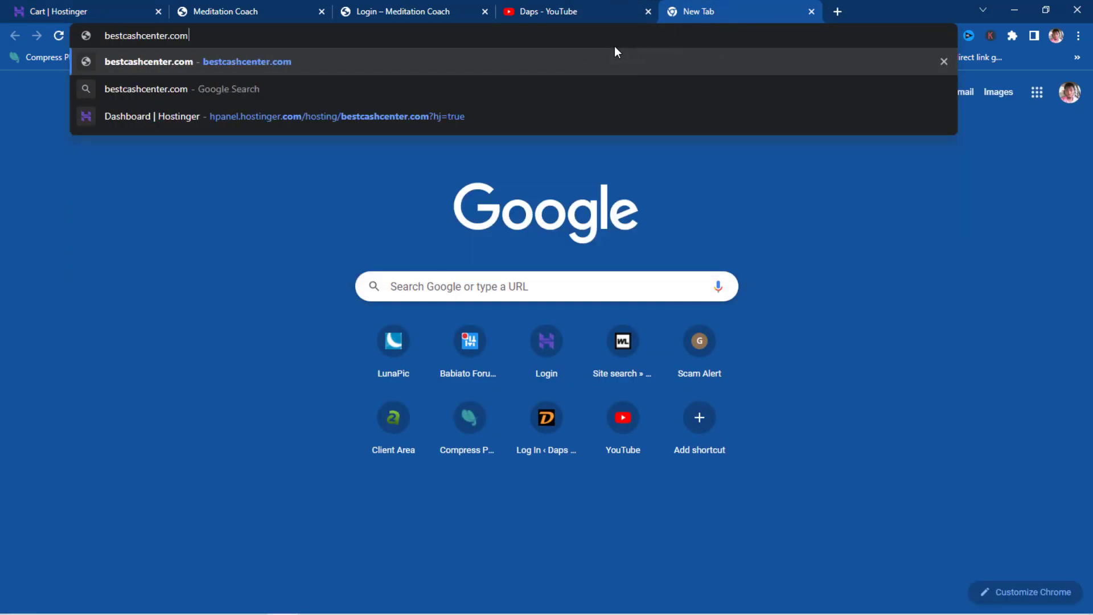
key(Return)
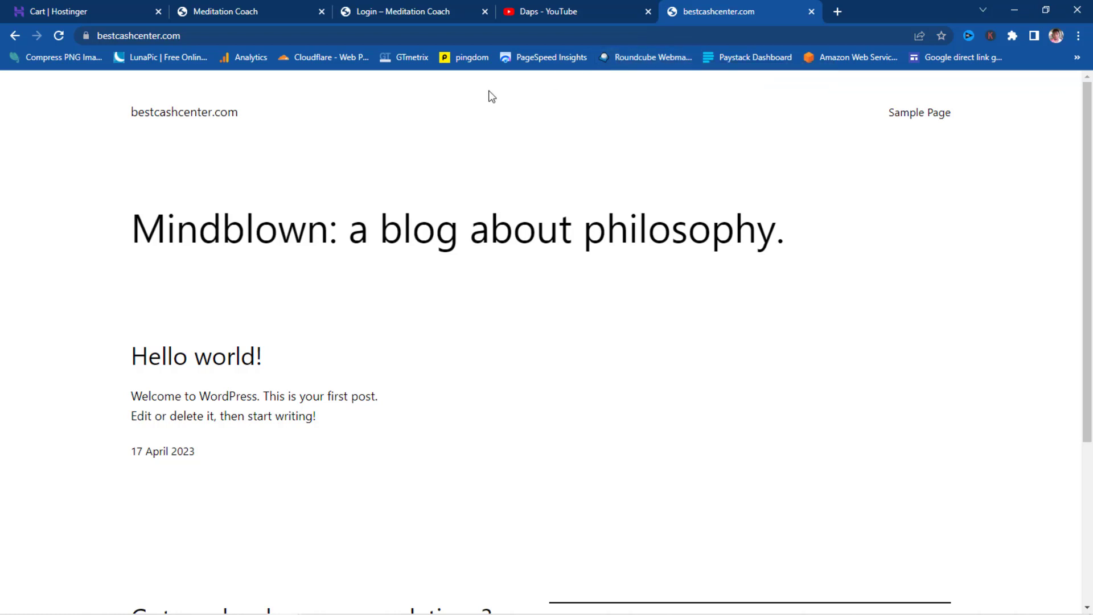
- Go to bestcashcenter.com/wp-admin and begin entering the login credentials
click(399, 11)
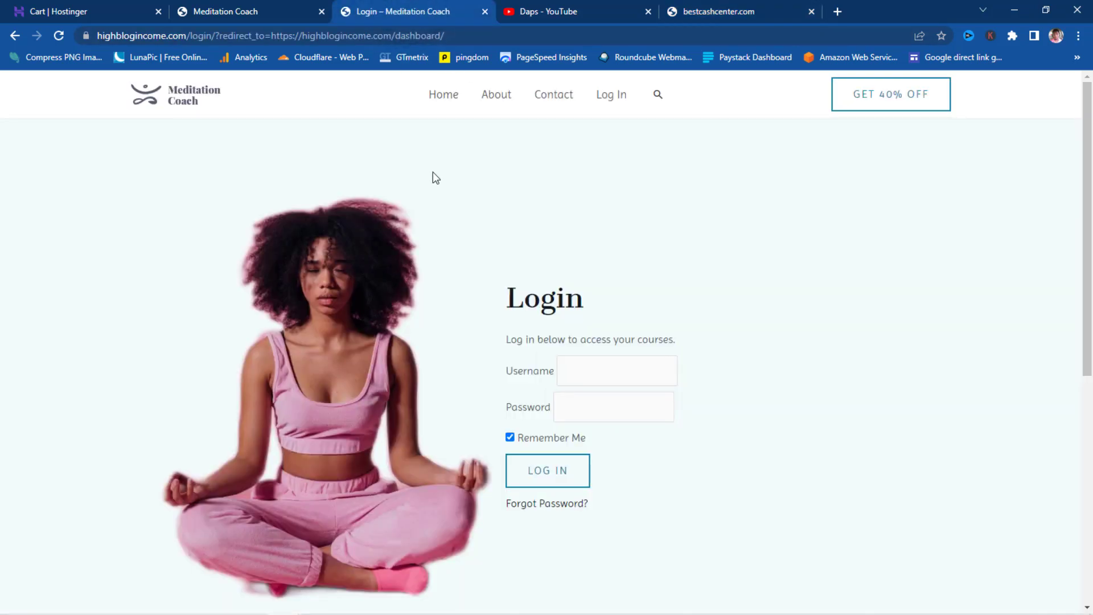
click(735, 12)
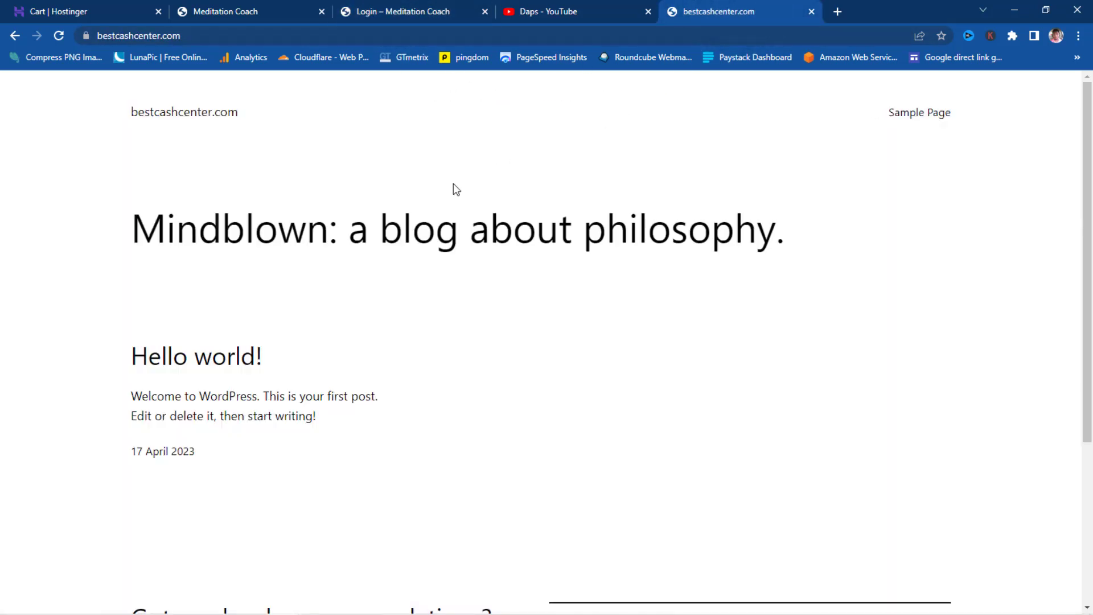
click(230, 32)
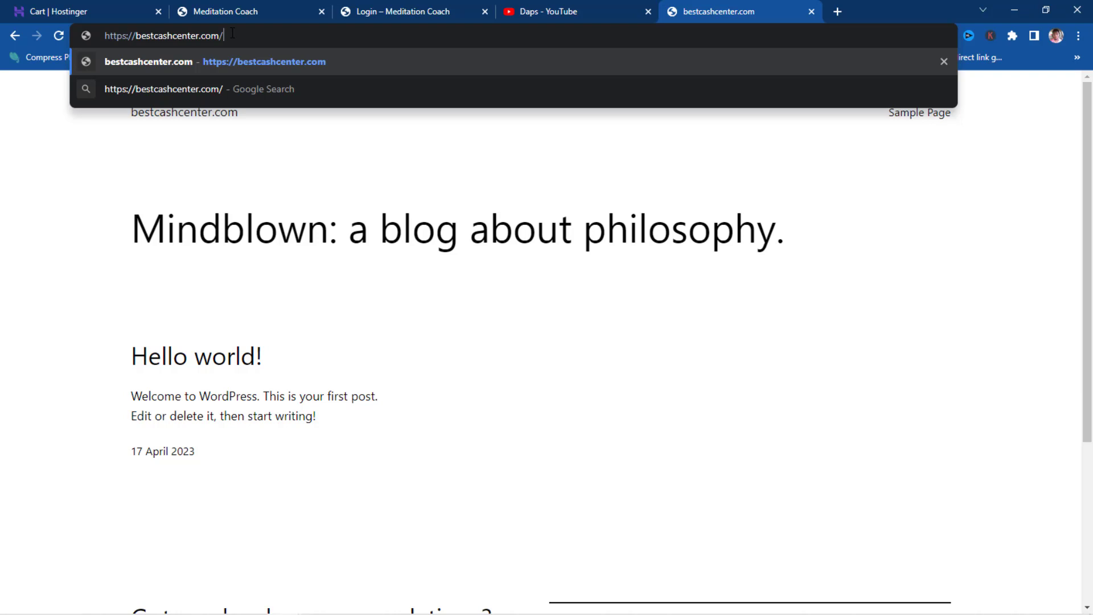
text(wp-a)
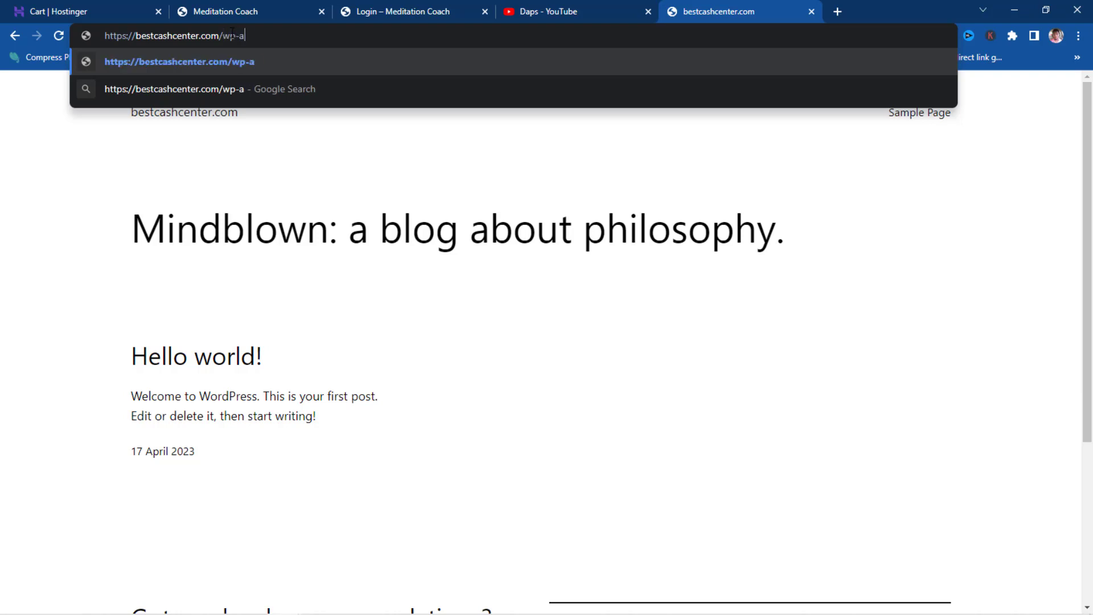
text(dmin)
key(Return)
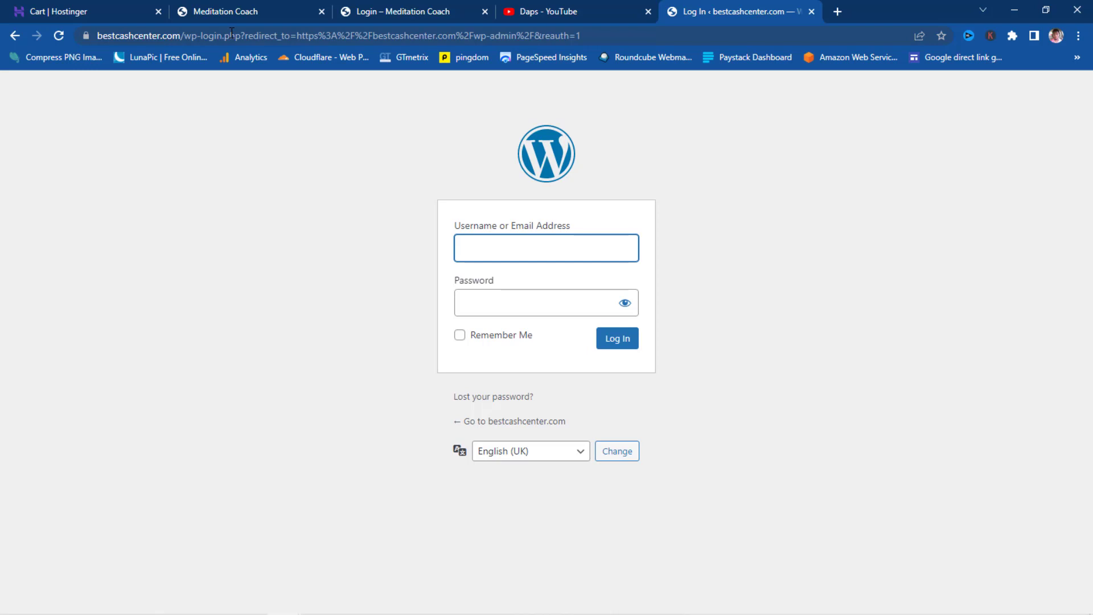
text(d)
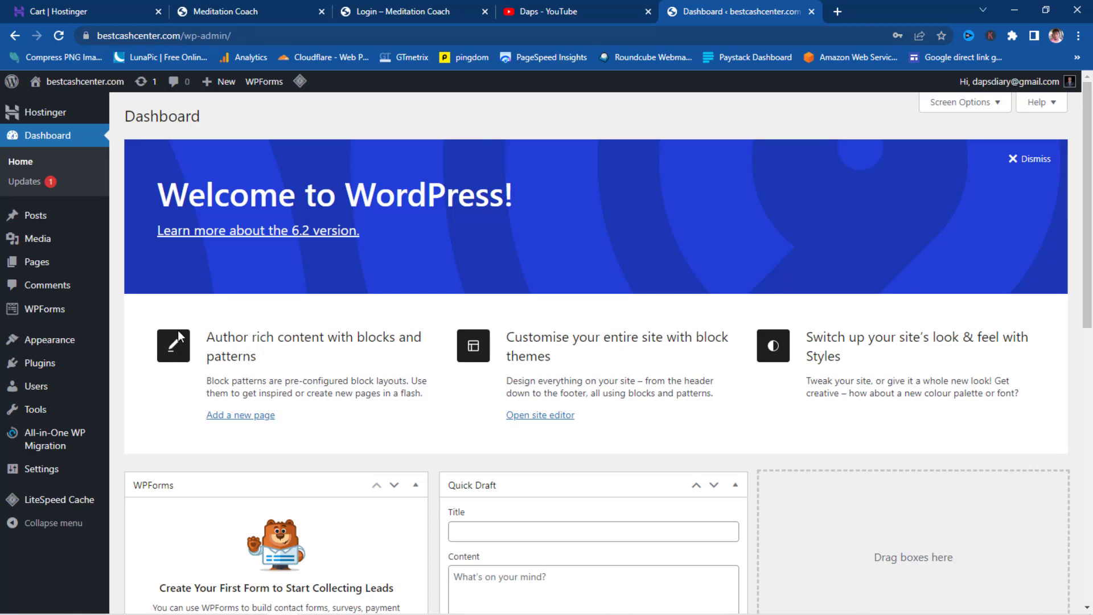
- Deactivate all six installed plugins with the Deactivate bulk action
mouse_move(52, 366)
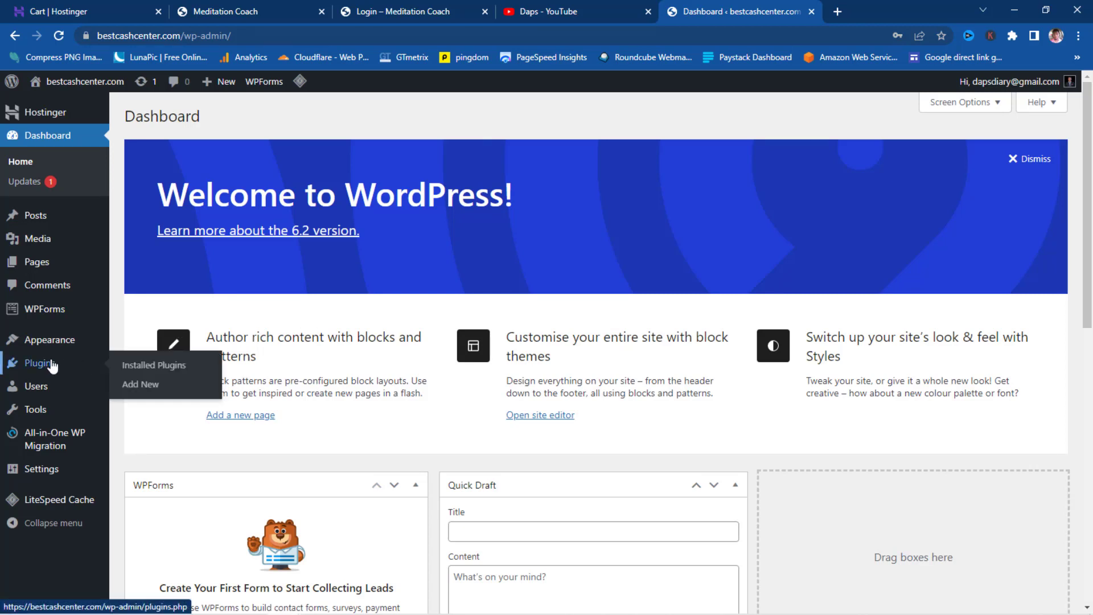
click(133, 367)
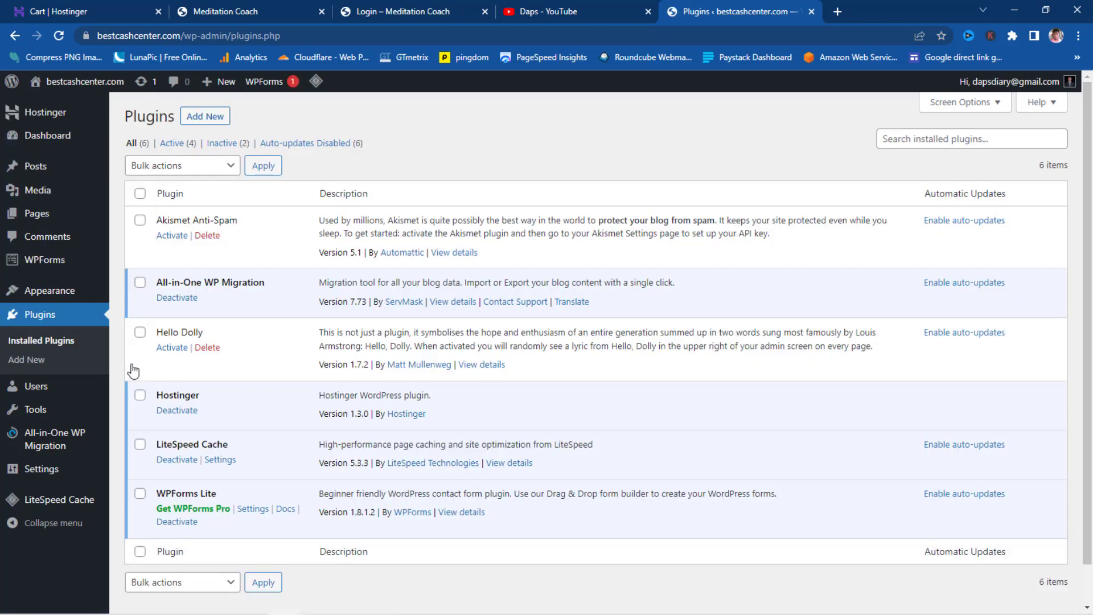
click(139, 195)
click(204, 166)
click(160, 211)
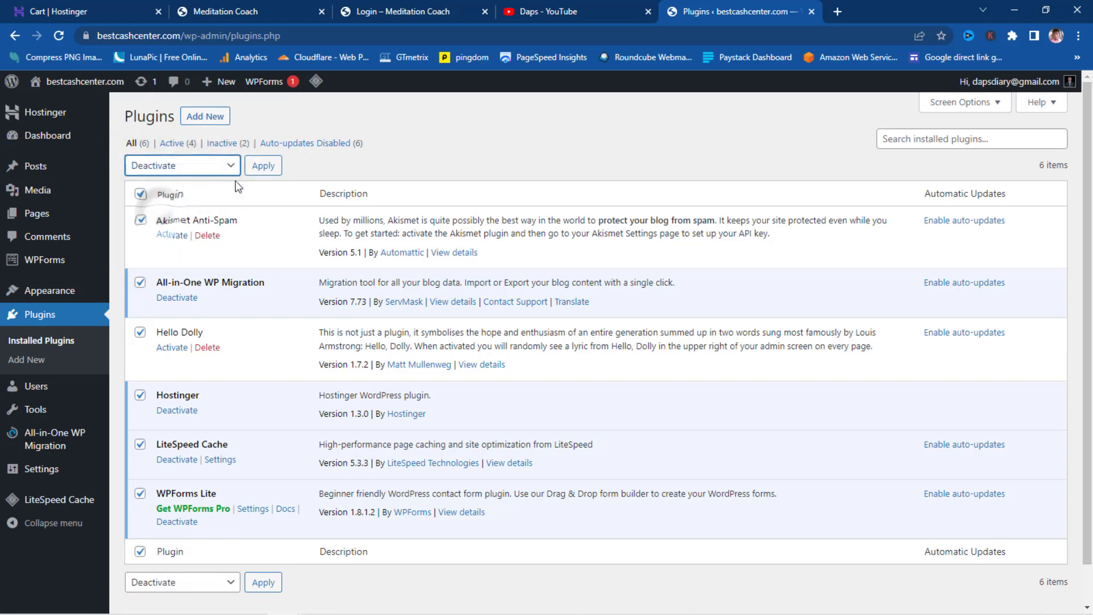
click(262, 167)
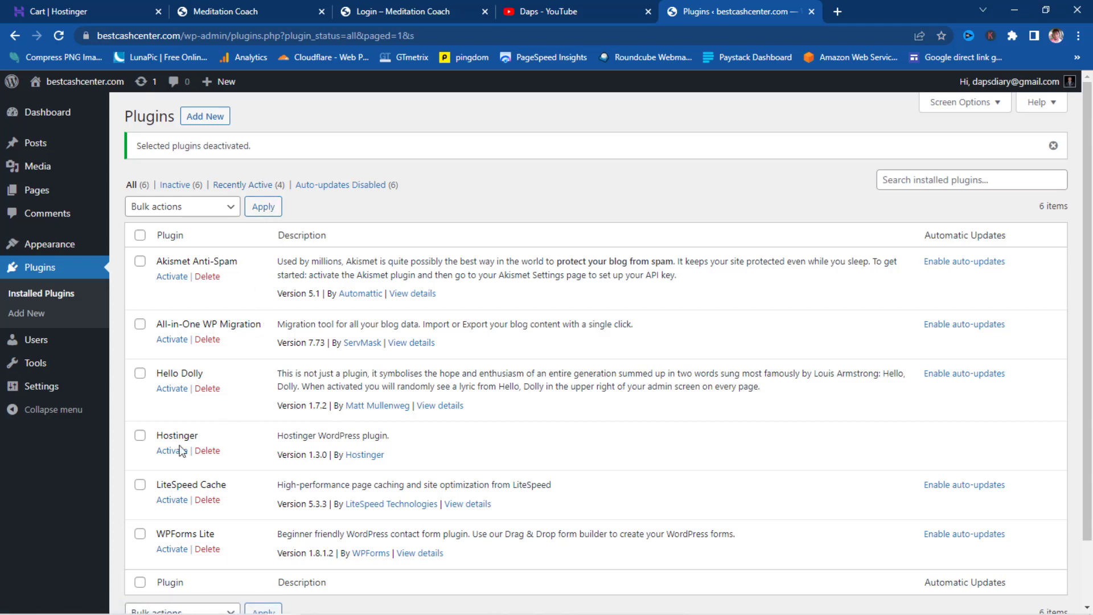
- Bulk-delete every plugin except LiteSpeed Cache and confirm the deletion
click(140, 236)
click(140, 484)
click(213, 207)
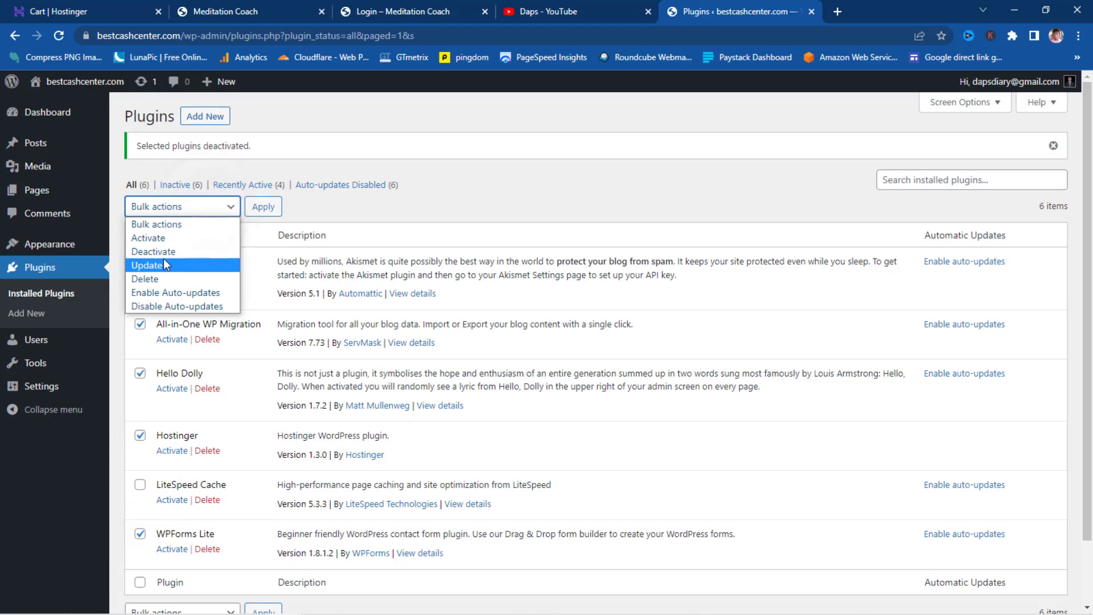
click(159, 278)
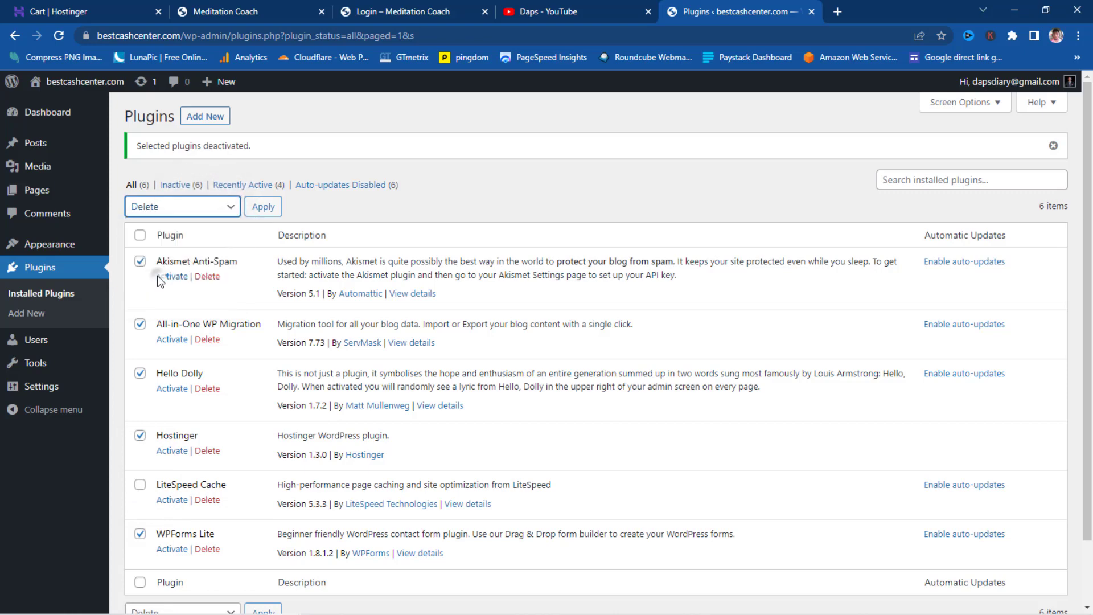
click(261, 217)
click(600, 129)
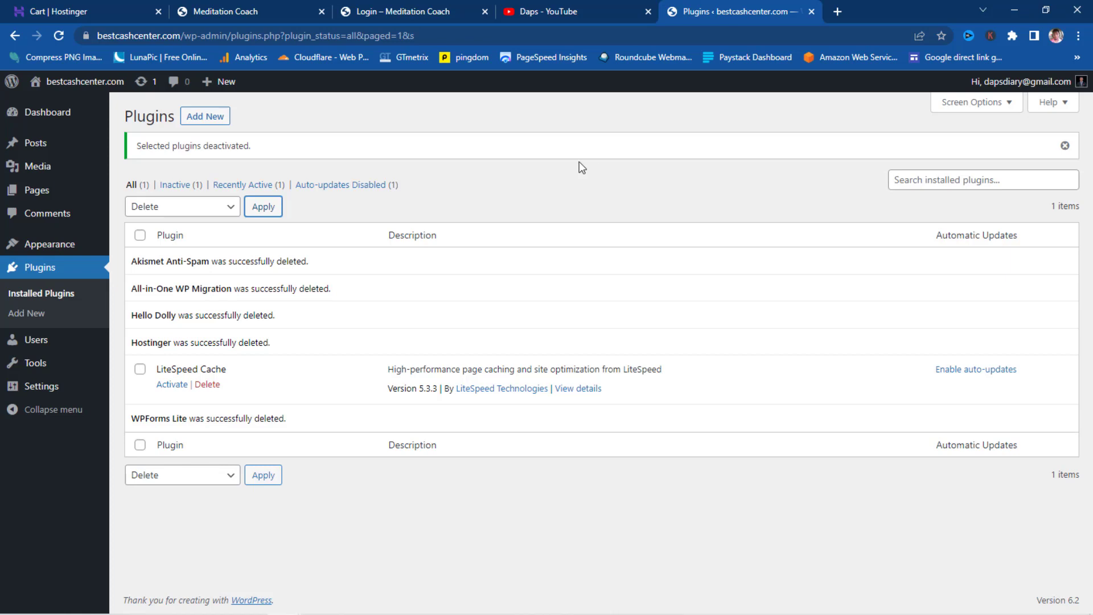
- Delete the Twenty Twenty-One theme from its Theme Details
mouse_move(34, 246)
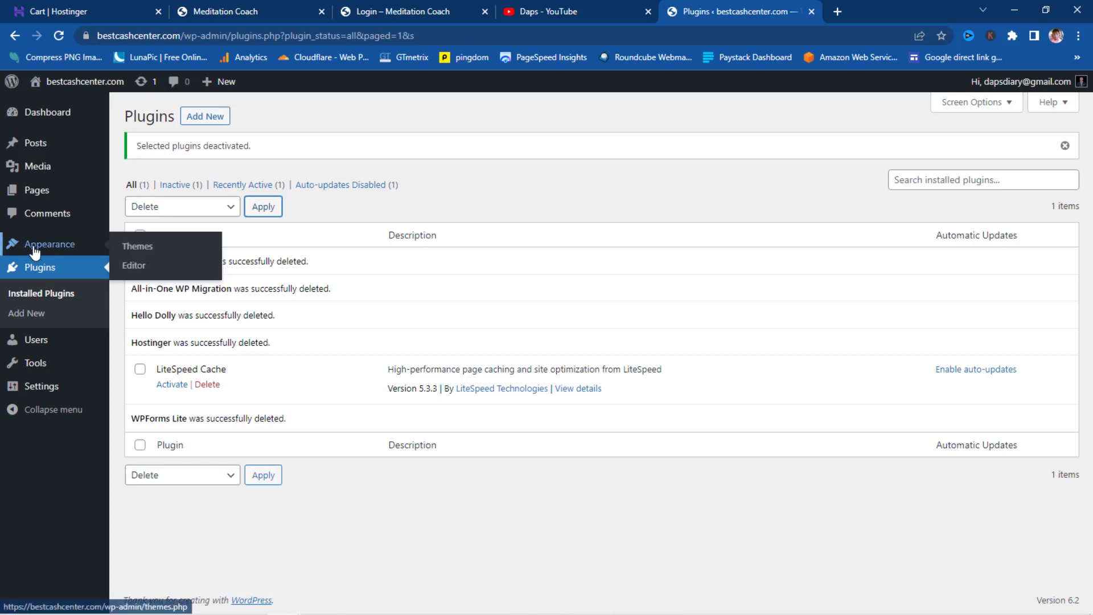
click(138, 247)
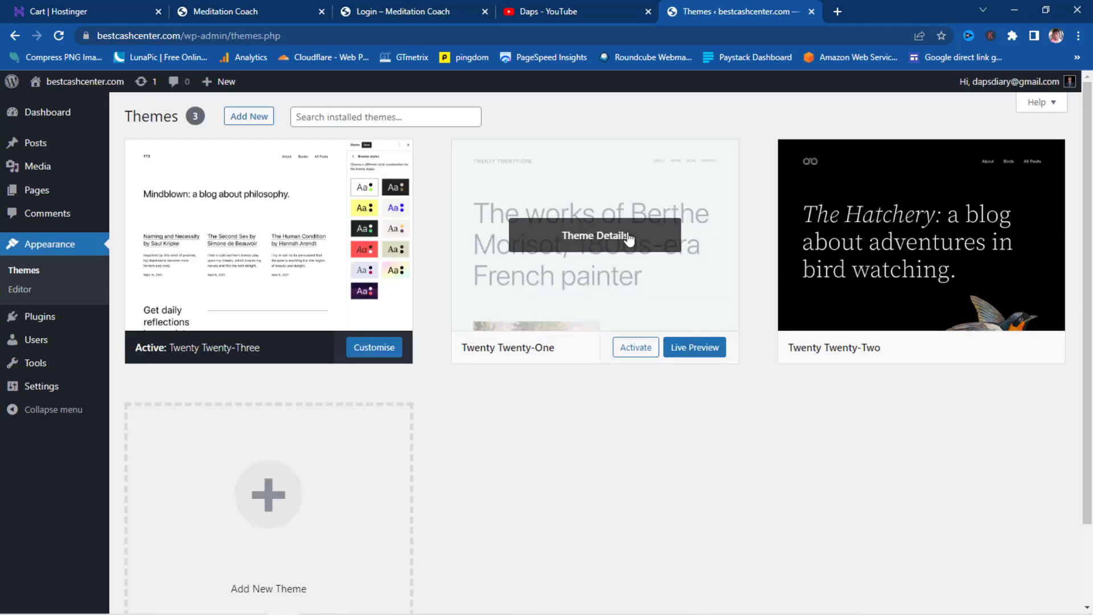
click(595, 236)
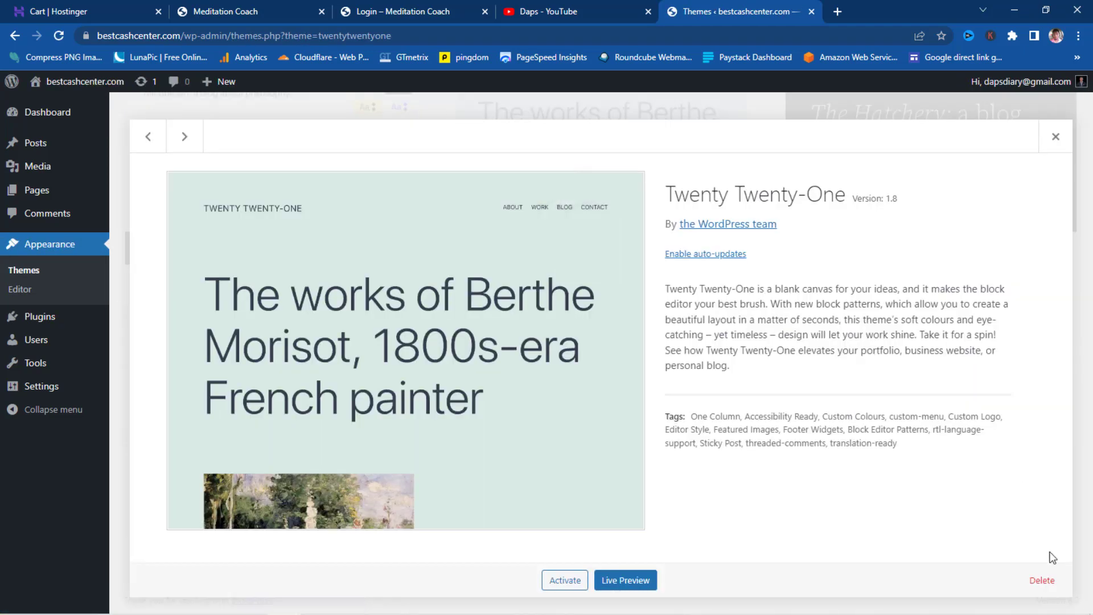
click(1042, 580)
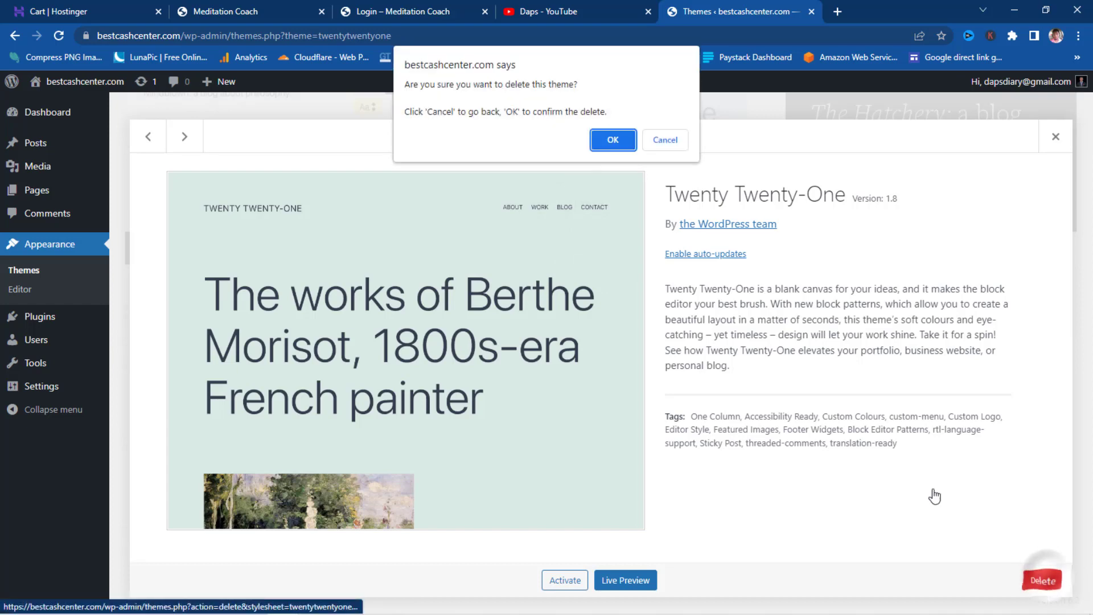
click(613, 140)
- Delete the Twenty Twenty-Two theme, then browse the Add Themes page
click(623, 237)
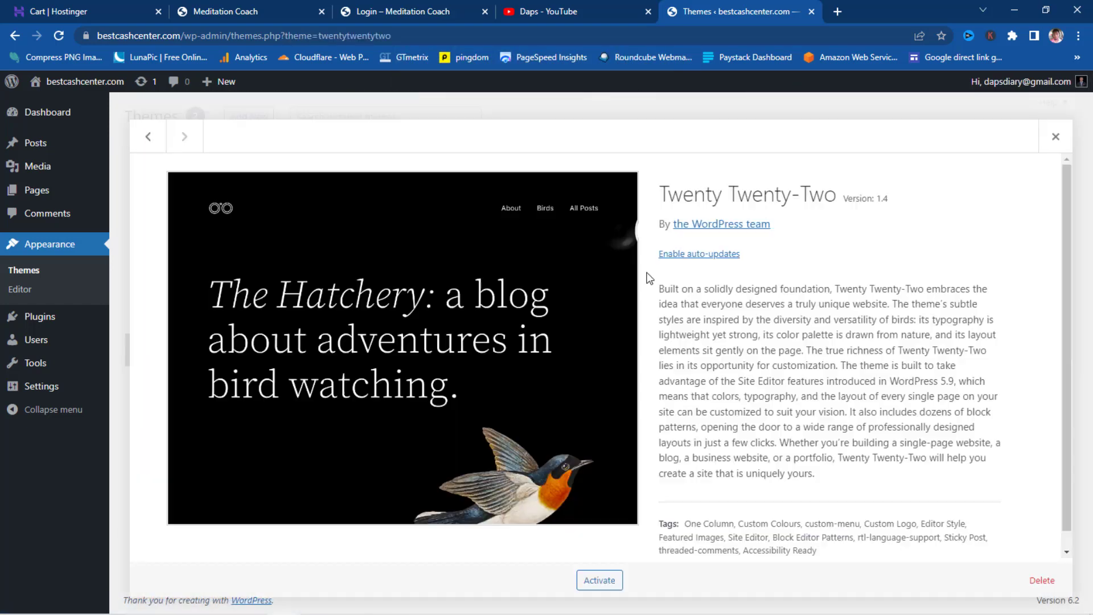
click(1038, 580)
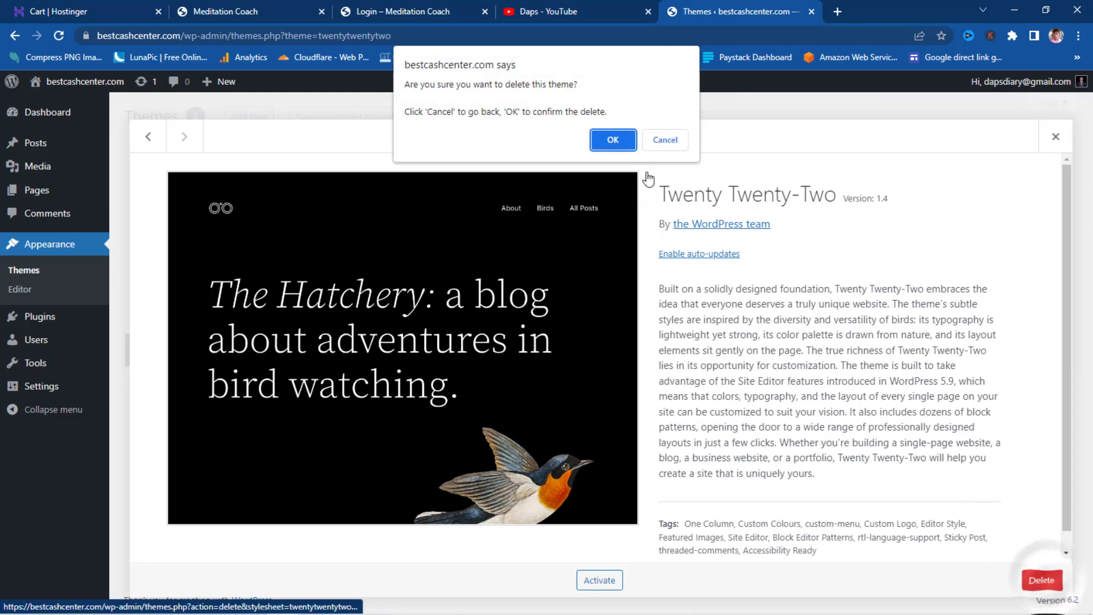
click(607, 139)
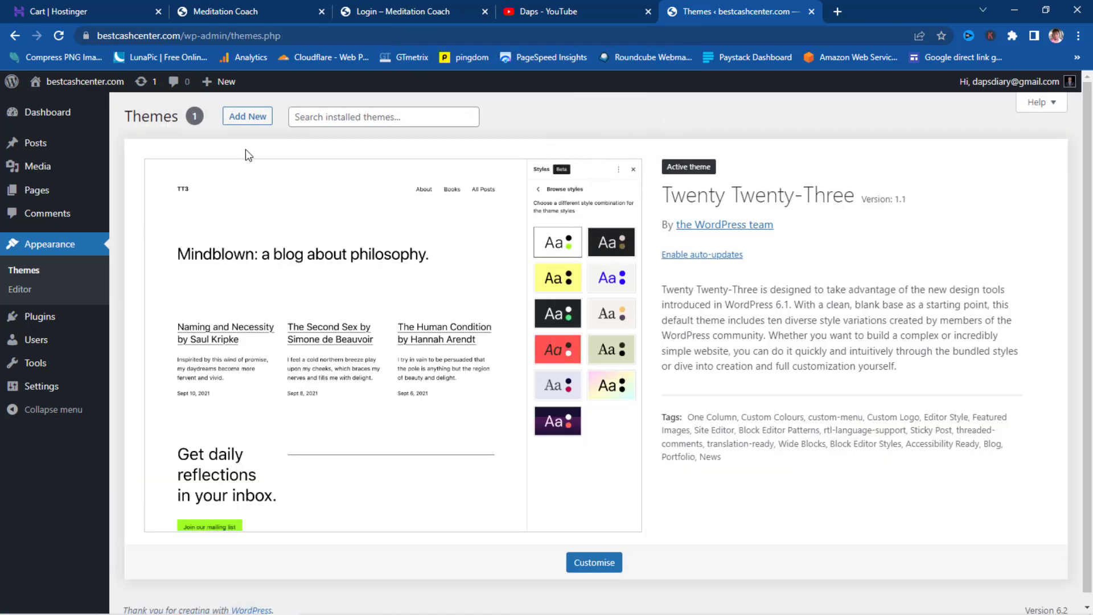
click(247, 120)
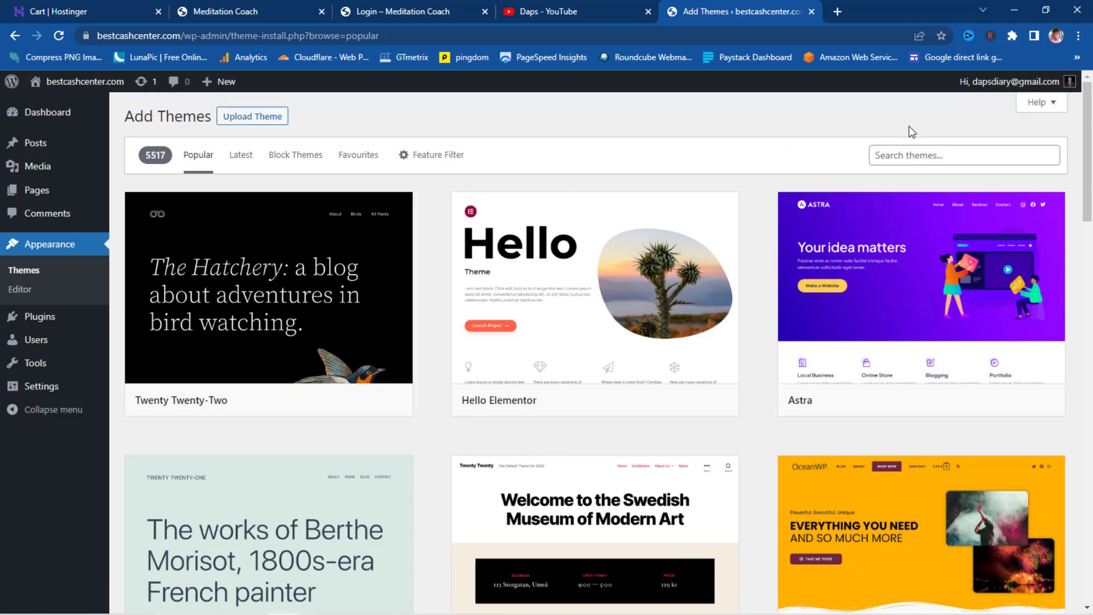
- Install the Astra theme from Add New Themes and activate it
click(919, 155)
mouse_move(901, 271)
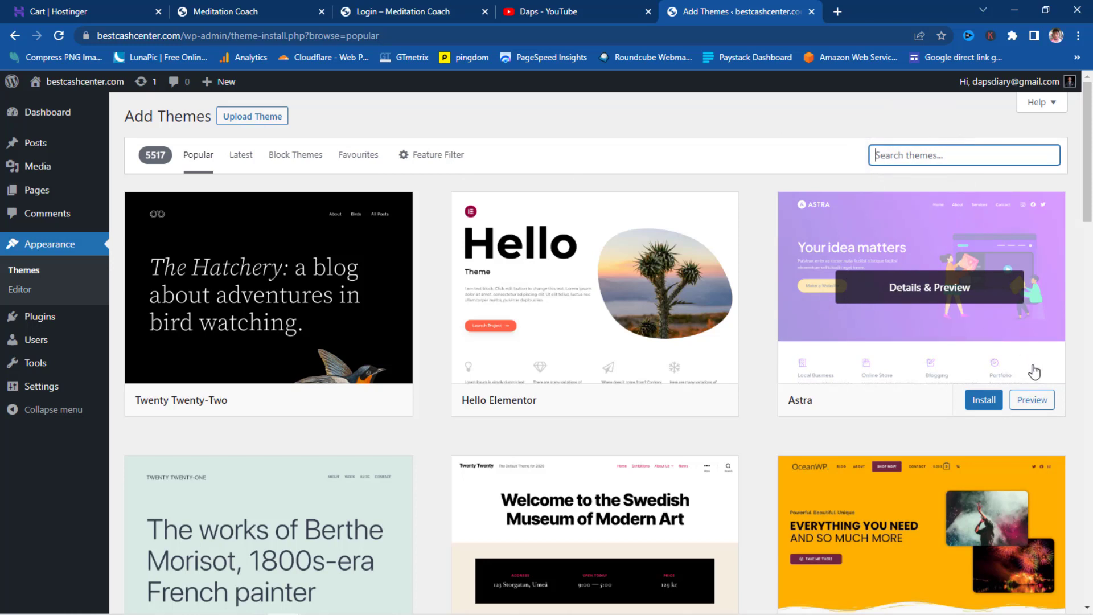
click(986, 400)
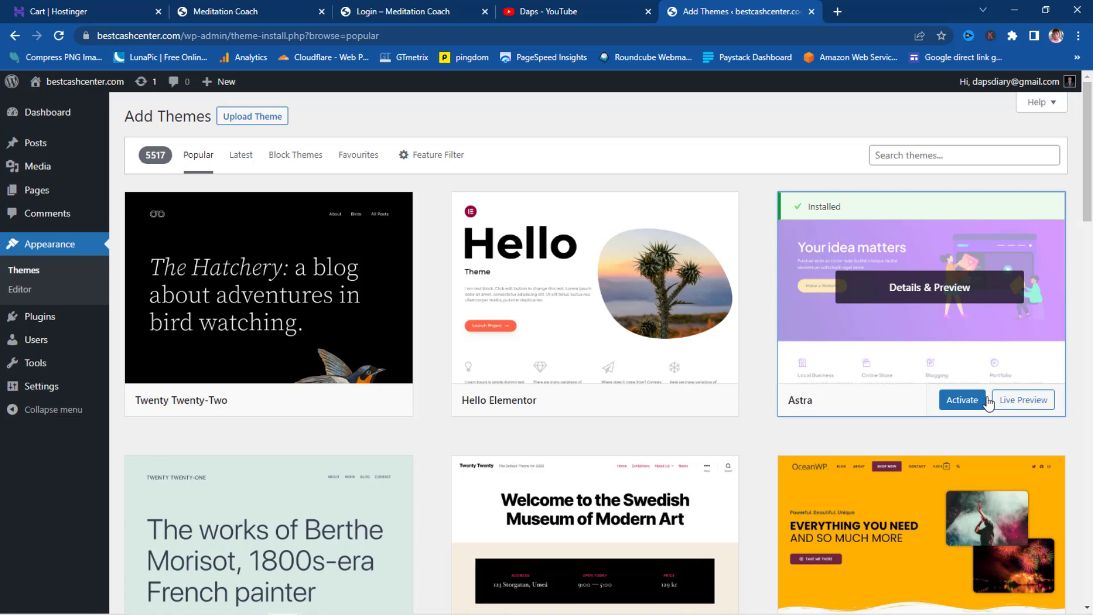
click(960, 404)
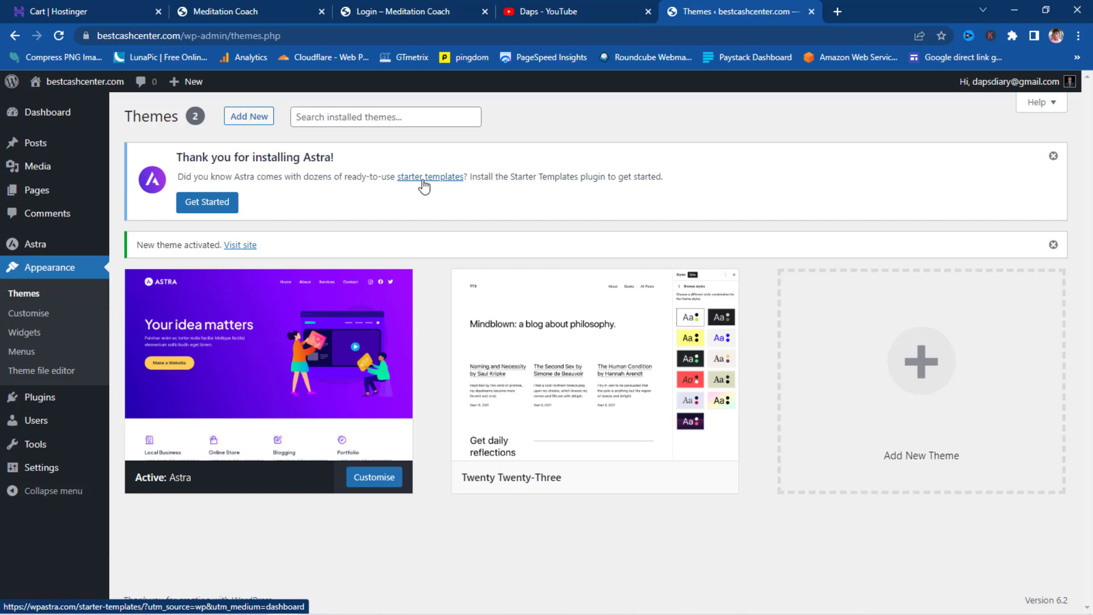
- Install Starter Templates from the Astra notice and start building the website
click(203, 206)
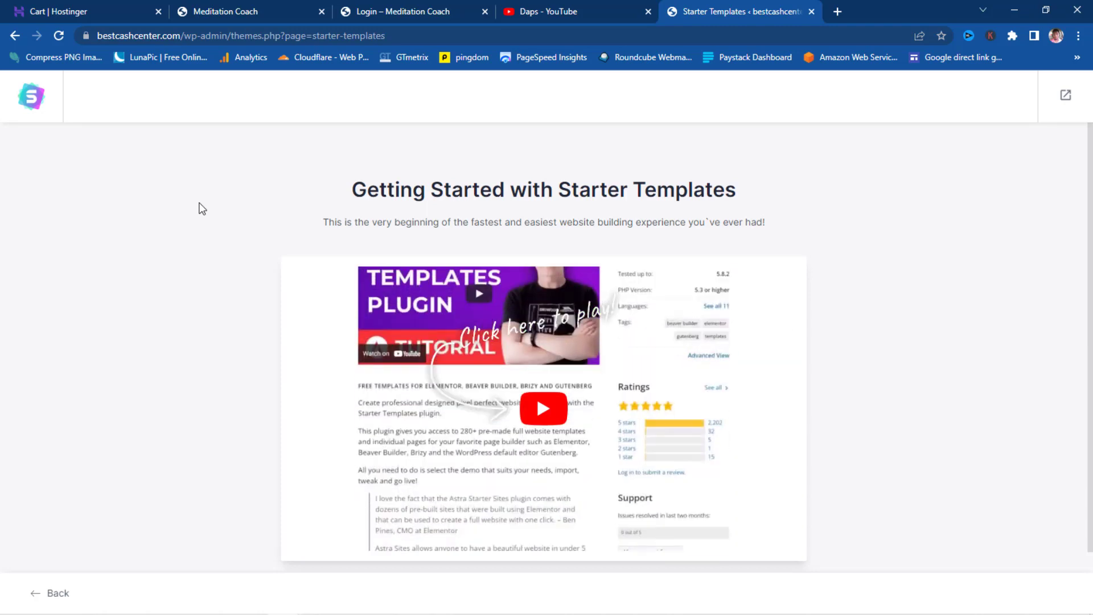
scroll(283, 250, down, 1)
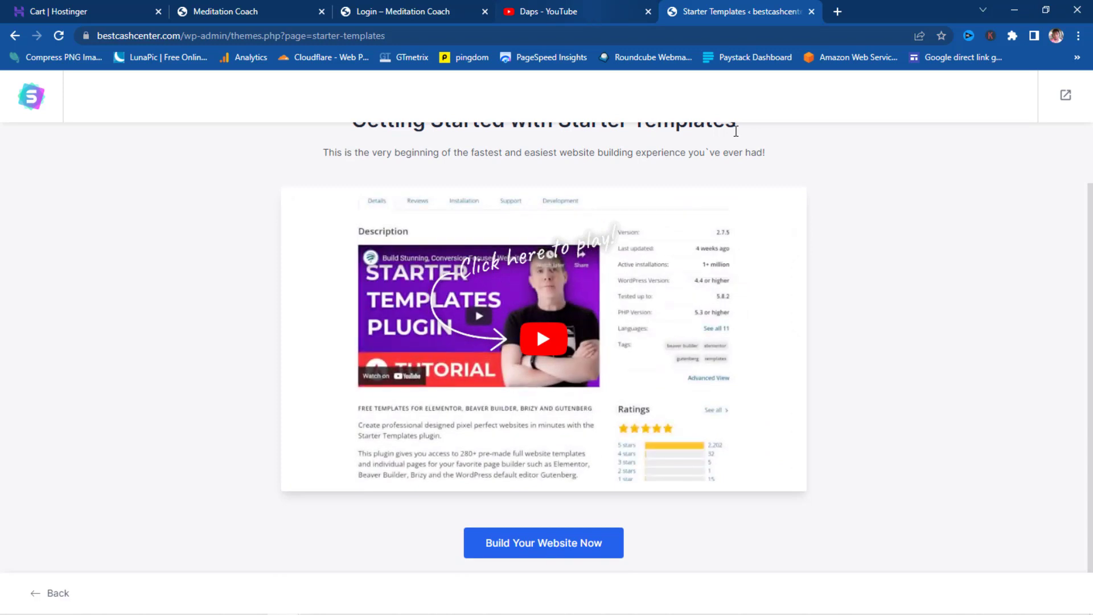
click(526, 542)
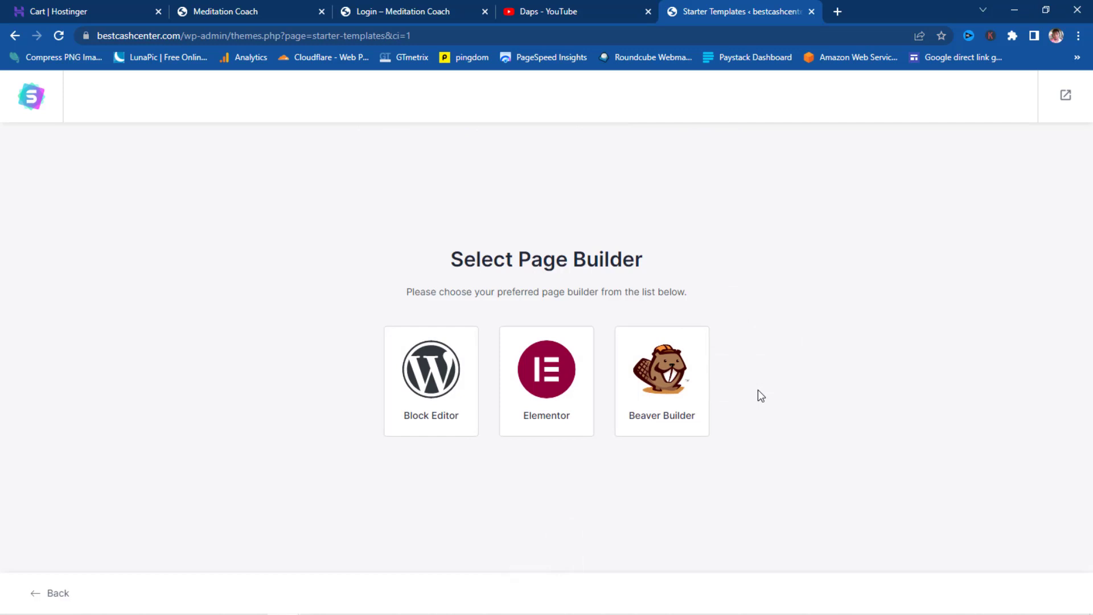
- Choose Elementor as the page builder and search templates for 'online course'
click(567, 379)
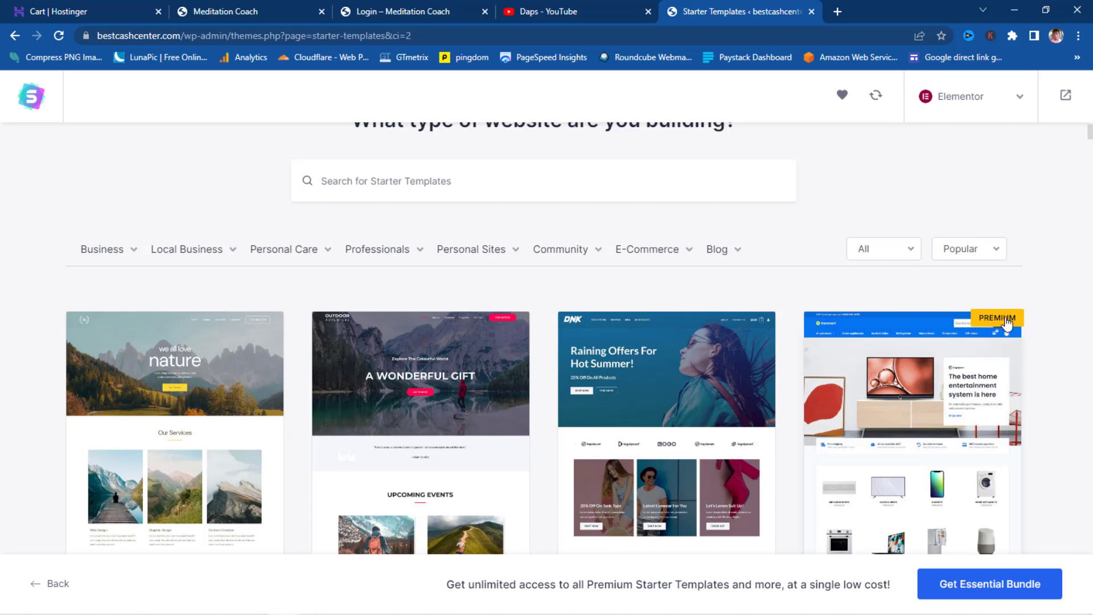
scroll(1049, 340, down, 4)
scroll(1049, 340, down, 3)
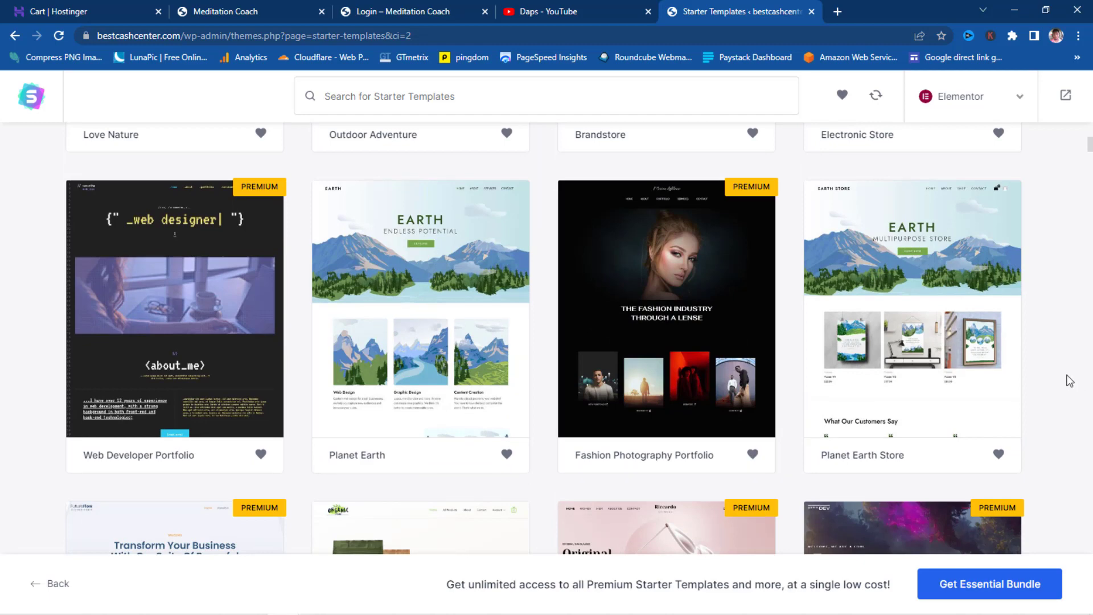
scroll(1067, 379, up, 8)
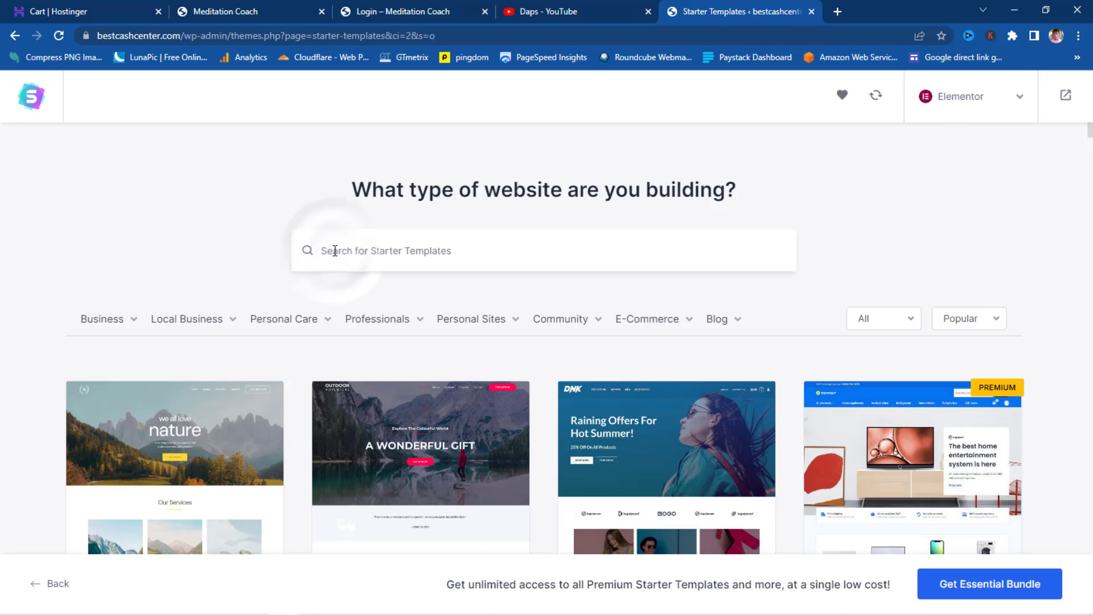
text(online course)
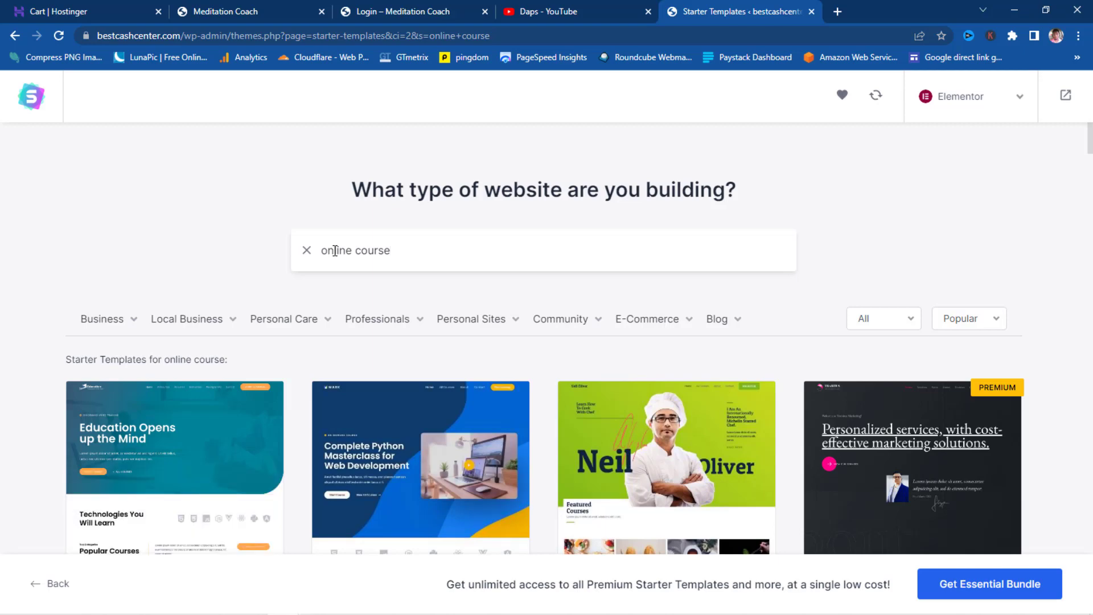
- Replace the template search term with 'meditation'
scroll(215, 444, down, 3)
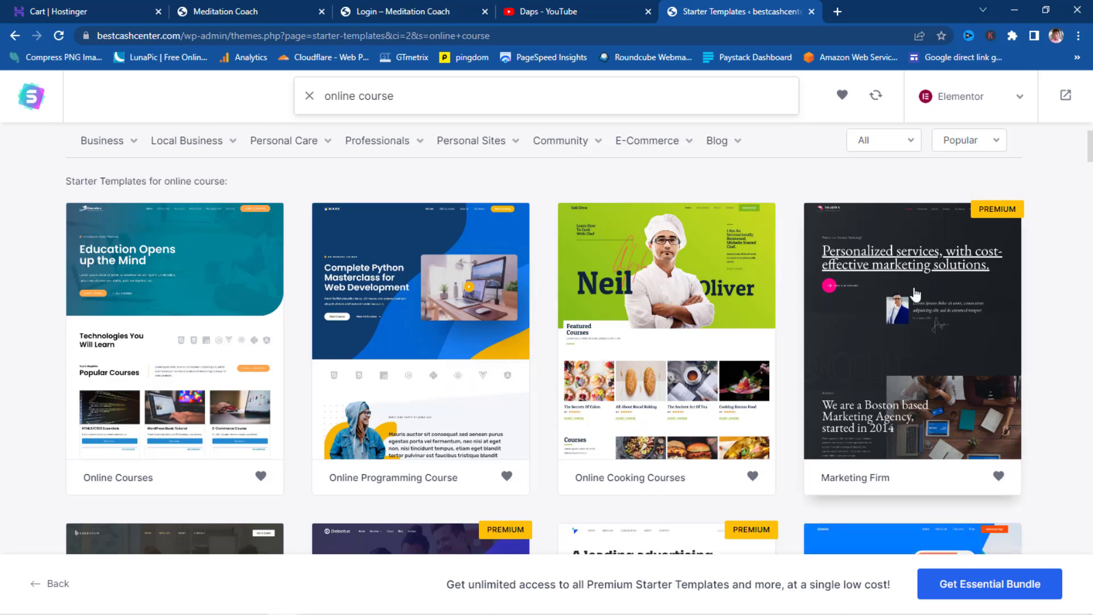
scroll(954, 292, down, 2)
scroll(957, 290, down, 2)
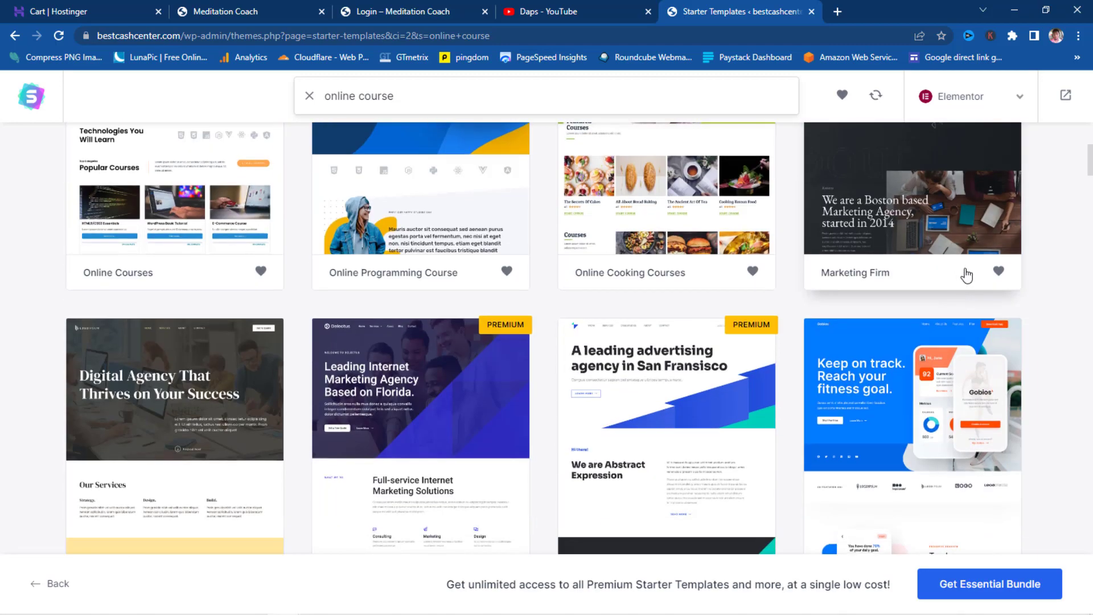
scroll(967, 276, down, 2)
scroll(970, 276, up, 6)
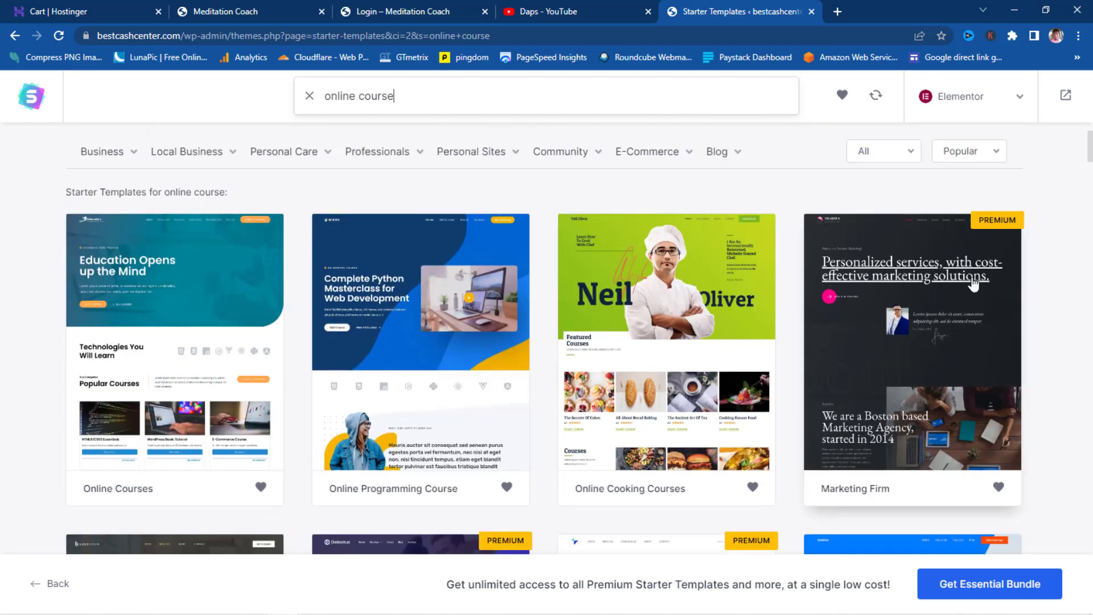
scroll(487, 217, up, 3)
drag(401, 256, 229, 283)
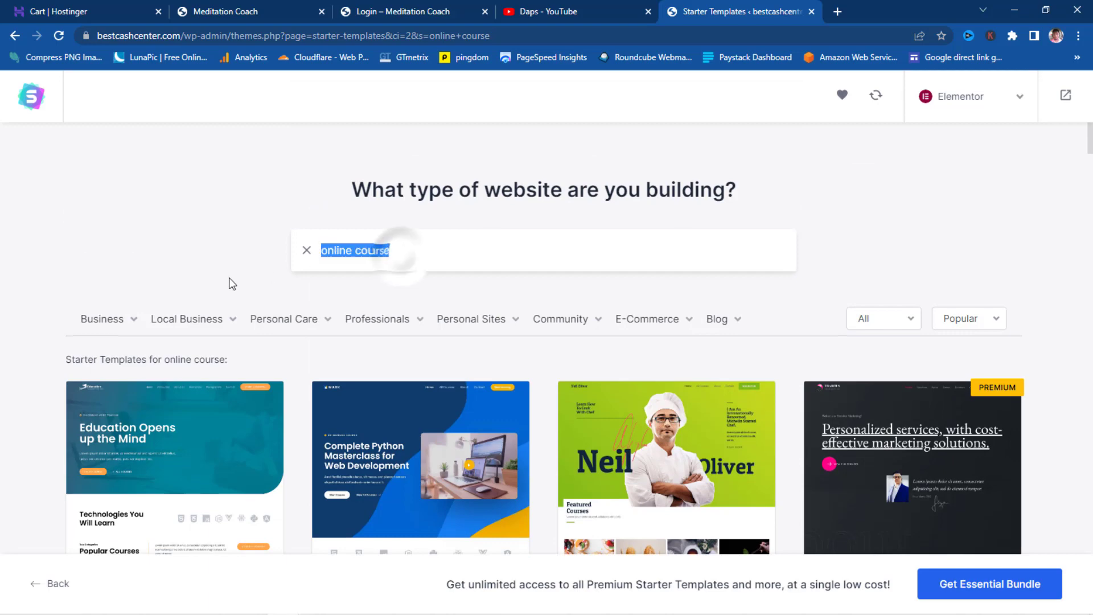
text(meditation)
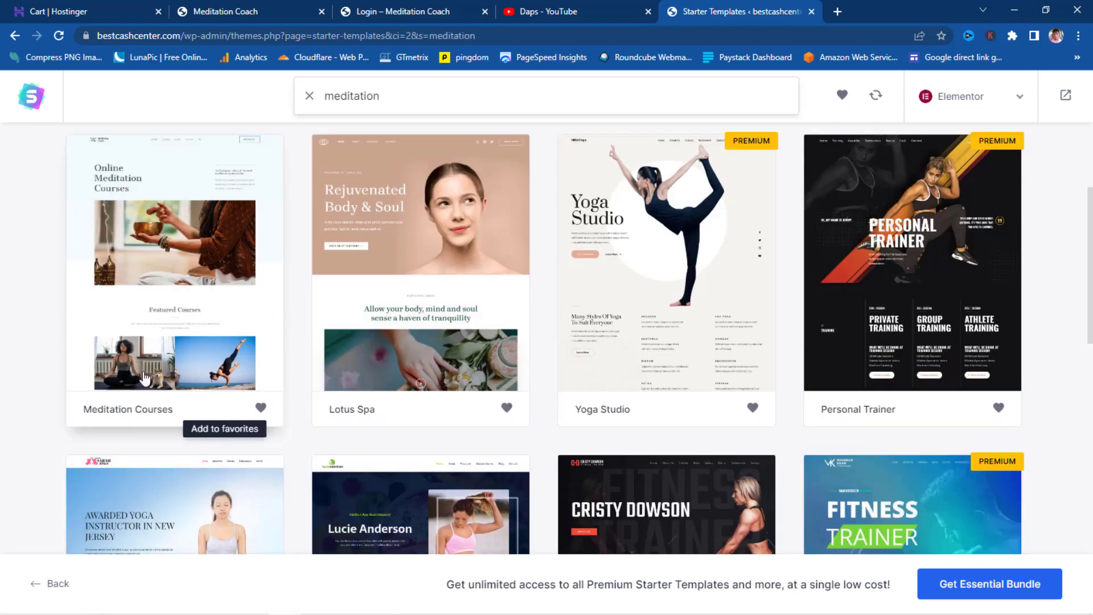
- Choose the Meditation Courses starter template
click(156, 276)
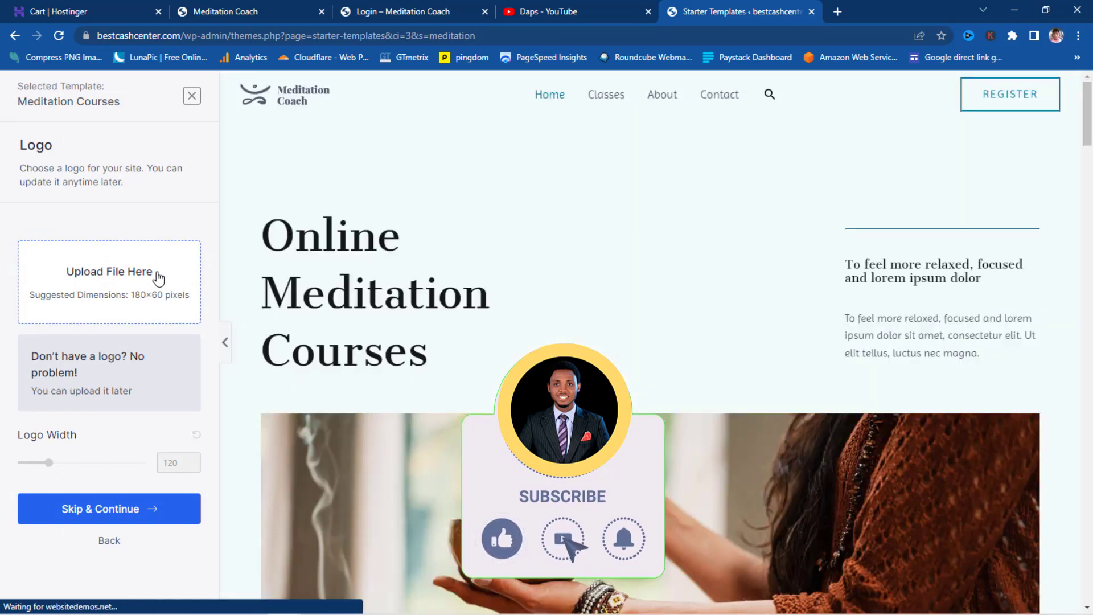
scroll(781, 259, down, 8)
scroll(782, 255, down, 15)
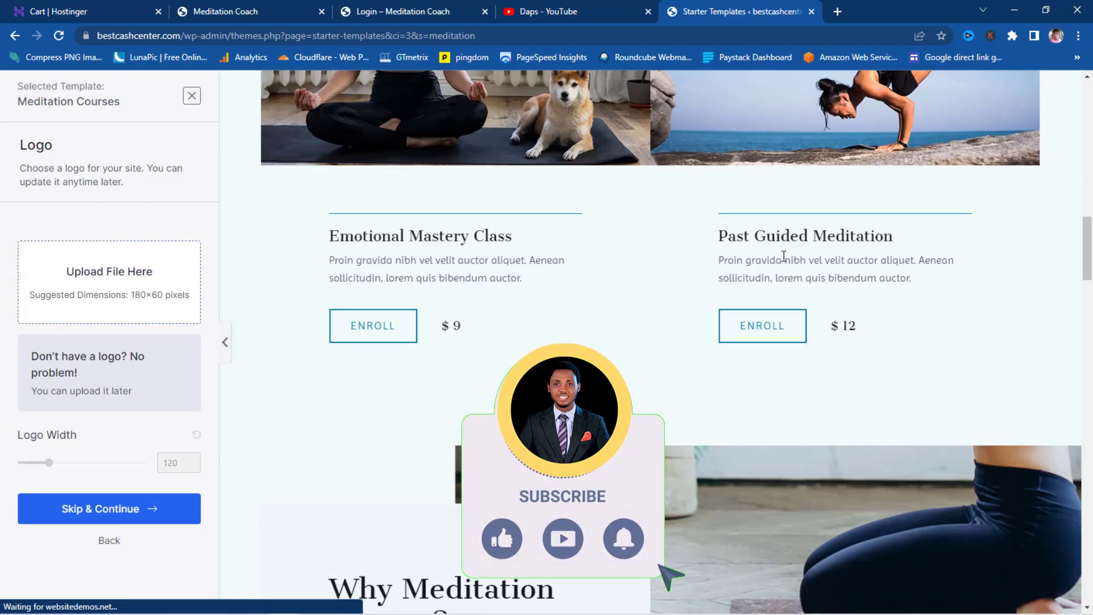
scroll(783, 257, down, 10)
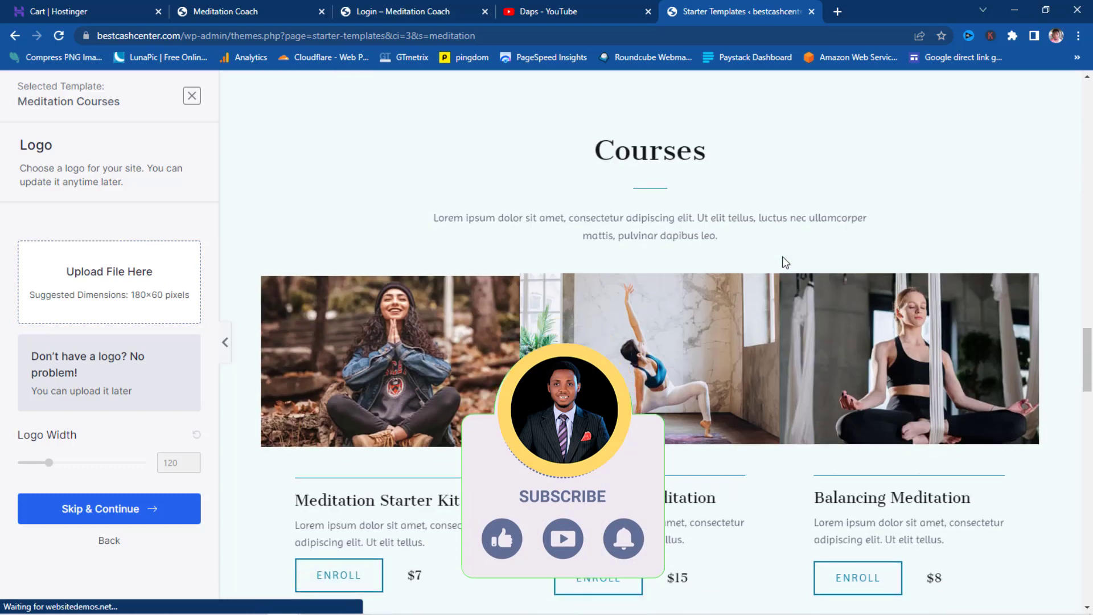
scroll(783, 265, down, 15)
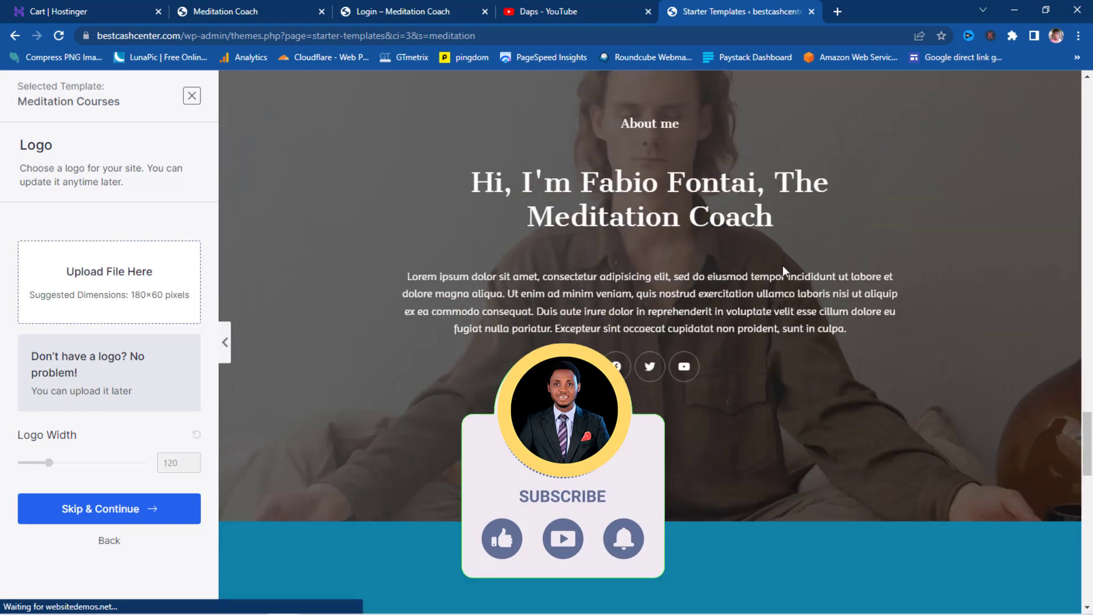
scroll(784, 271, down, 5)
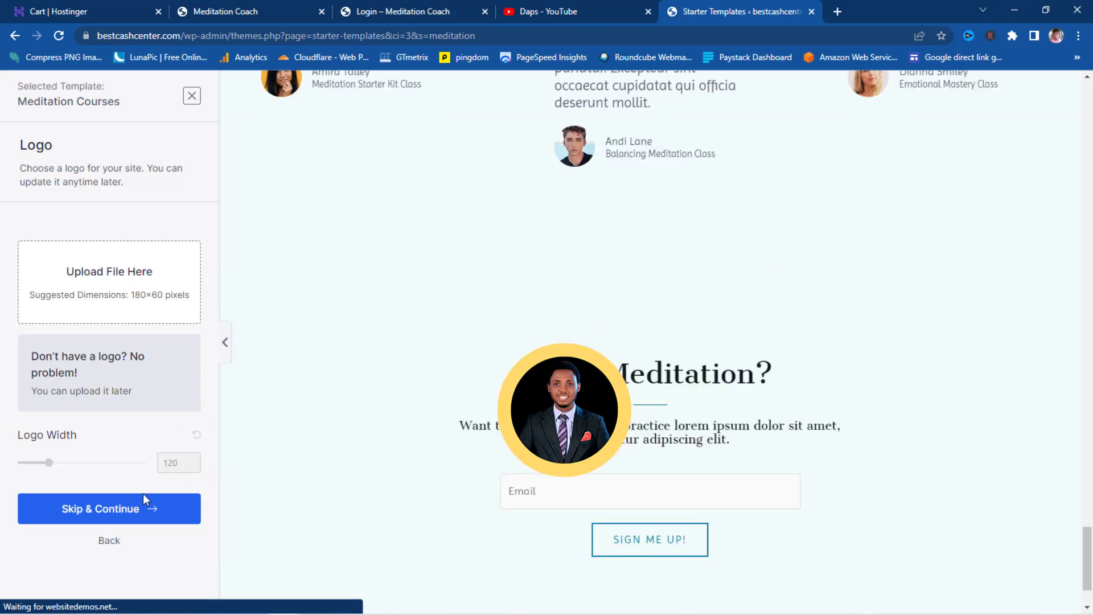
- Skip the logo upload and keep the template's default colours and fonts
click(118, 509)
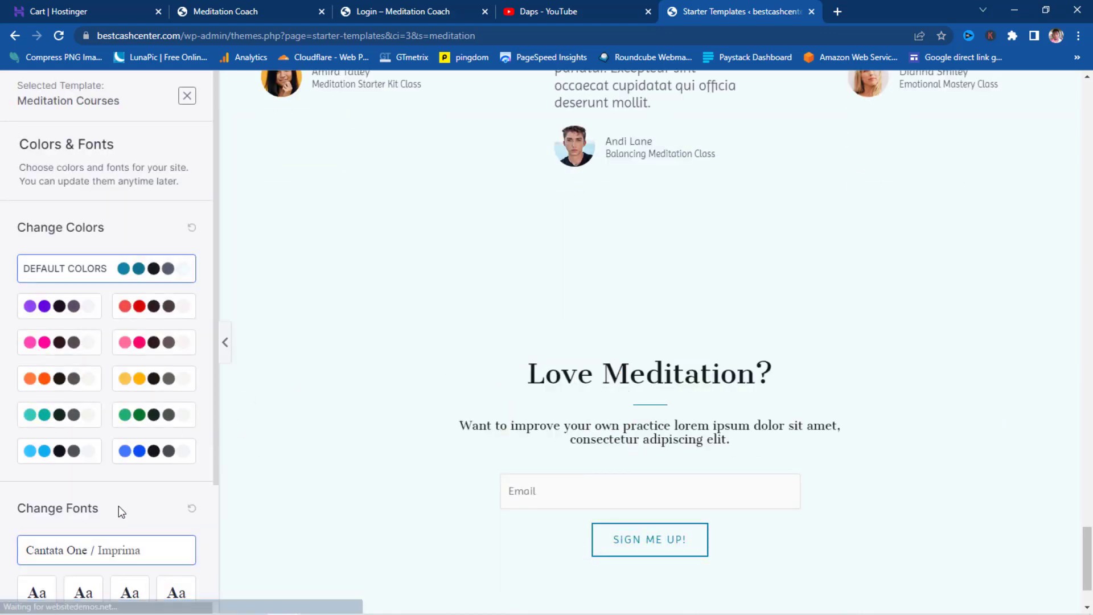
scroll(135, 216, down, 1)
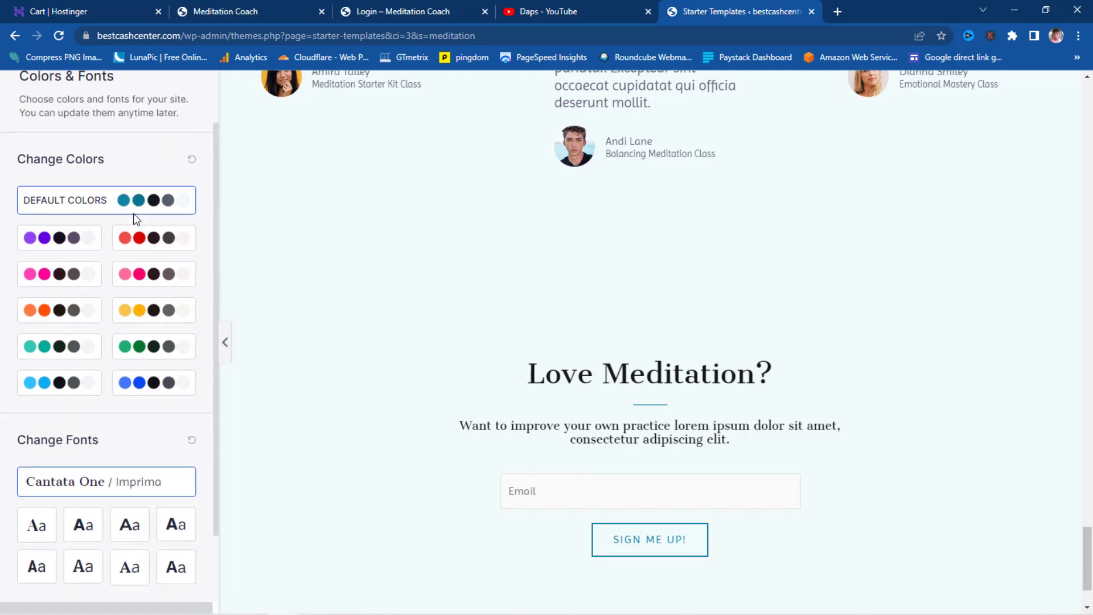
scroll(135, 219, down, 2)
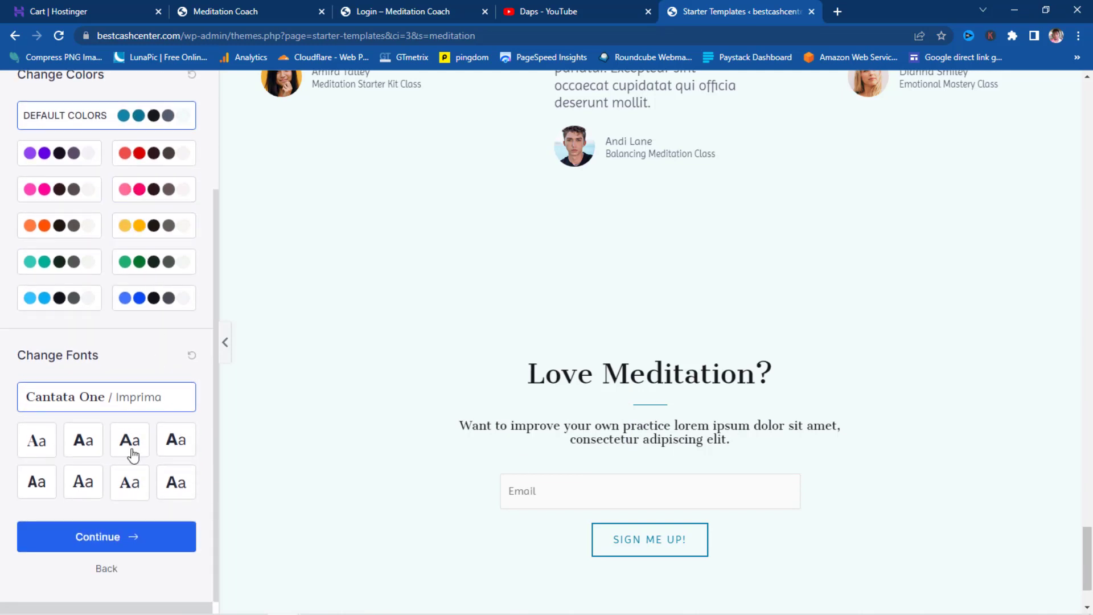
click(116, 545)
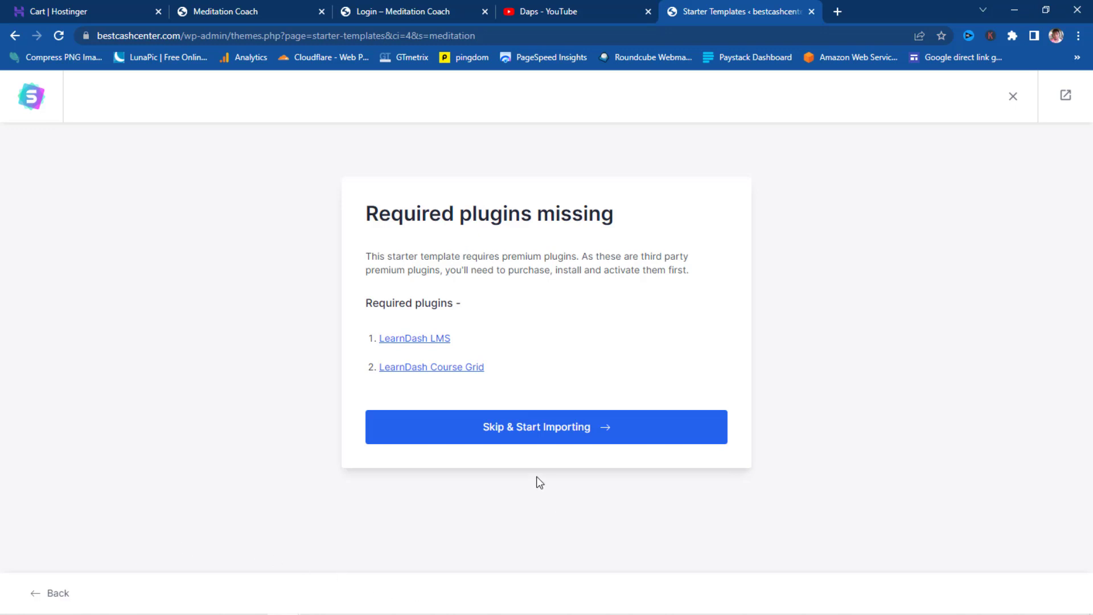
- Skip the missing LearnDash plugins and build the site with the advanced options left checked
click(507, 432)
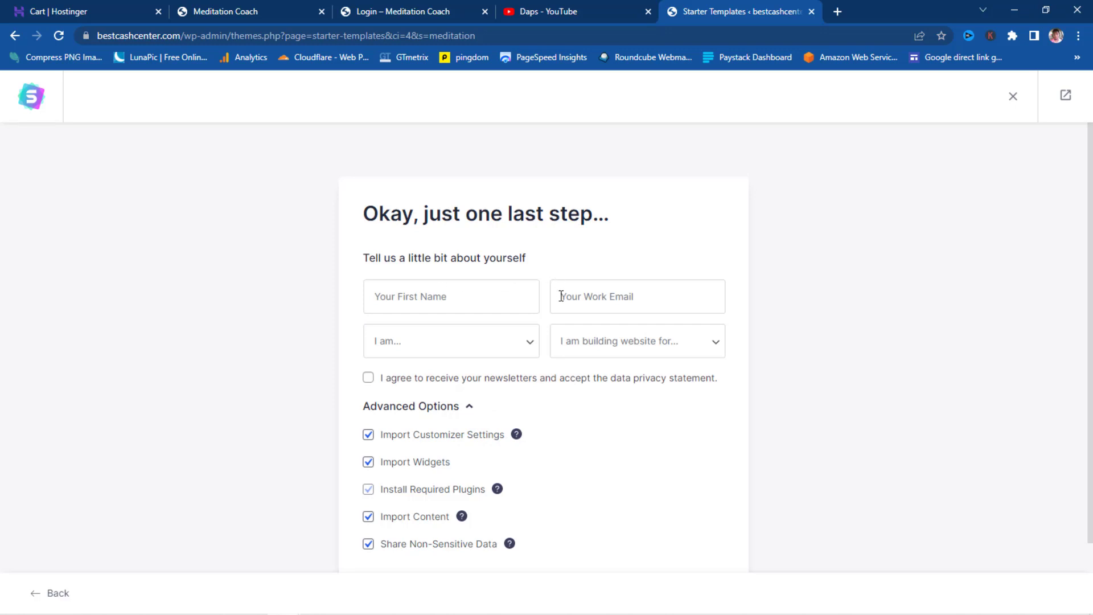
scroll(623, 365, down, 2)
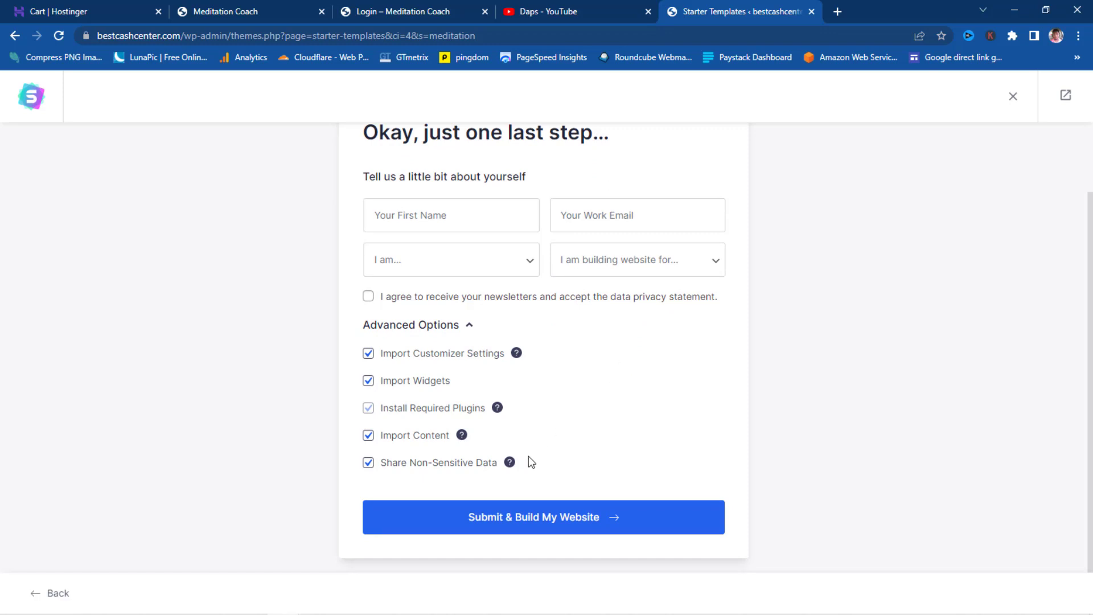
click(546, 517)
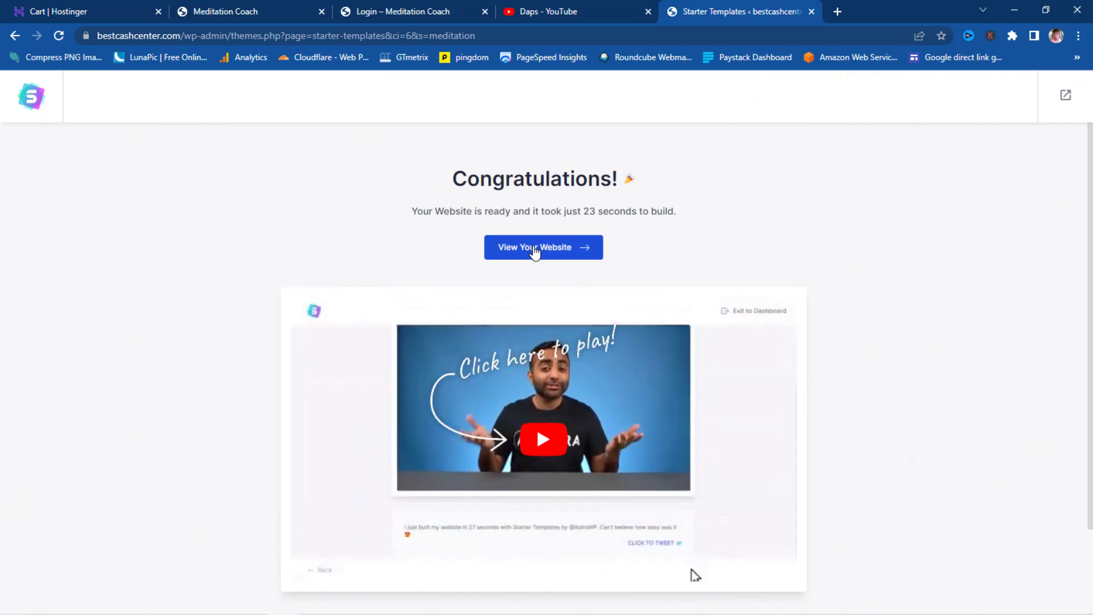
right_click(525, 252)
- View the built Meditation Coach site in a new tab, then exit to the admin Dashboard
click(521, 250)
click(520, 249)
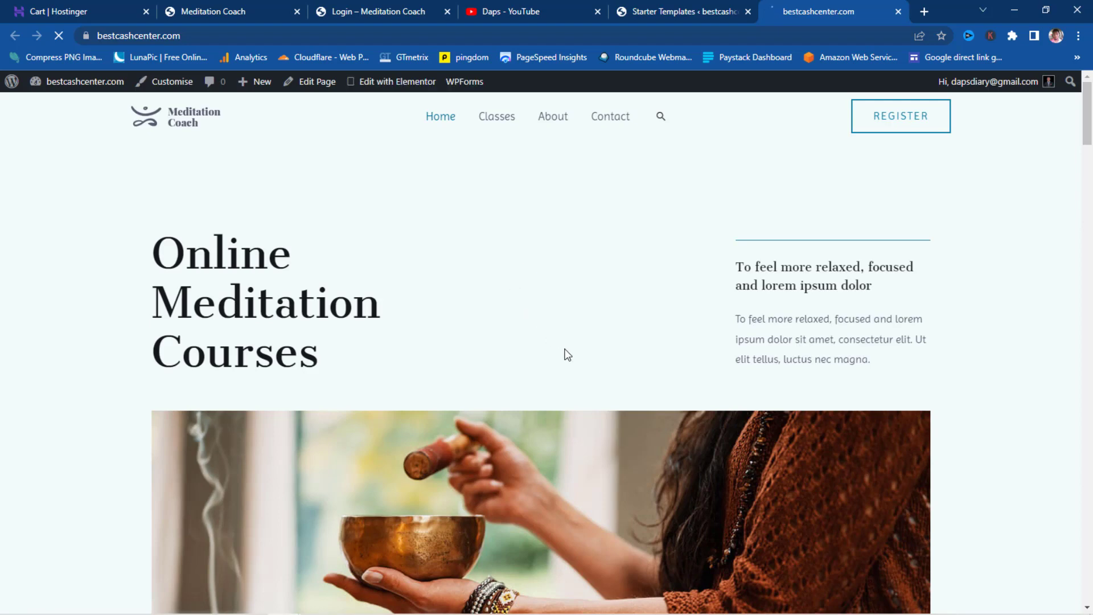
scroll(570, 359, down, 2)
scroll(574, 369, down, 20)
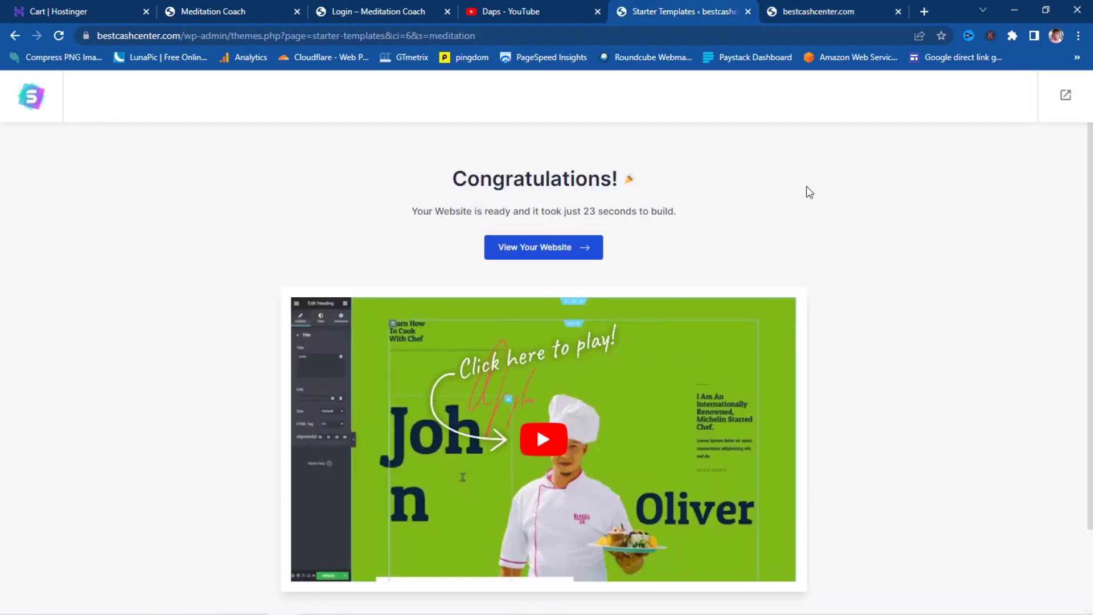
click(1067, 97)
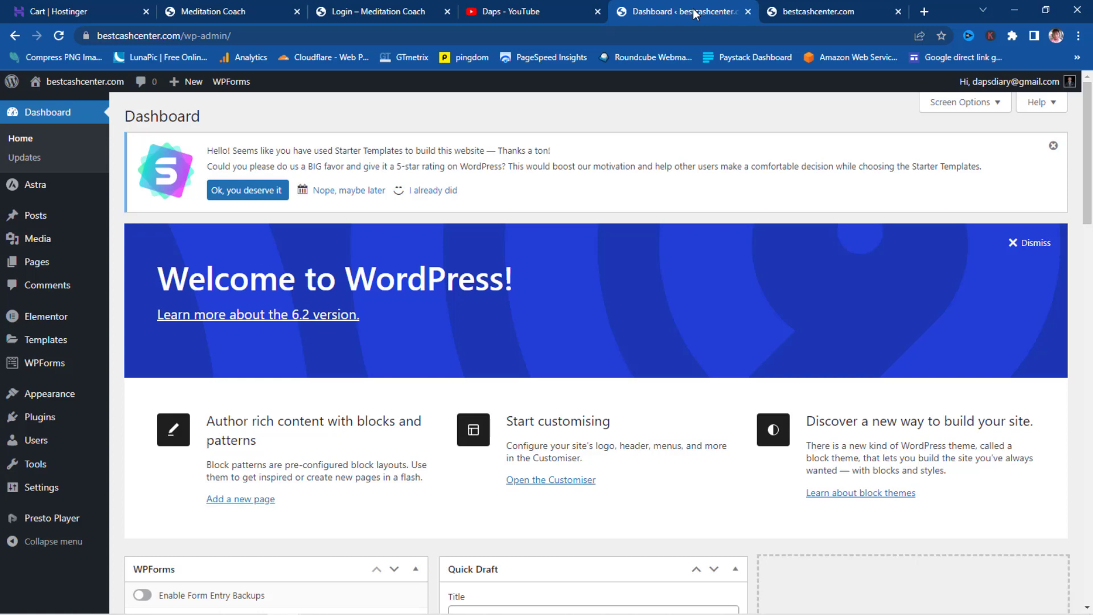
- Deactivate and delete Presto Player from Installed Plugins, then go to Add New
mouse_move(51, 418)
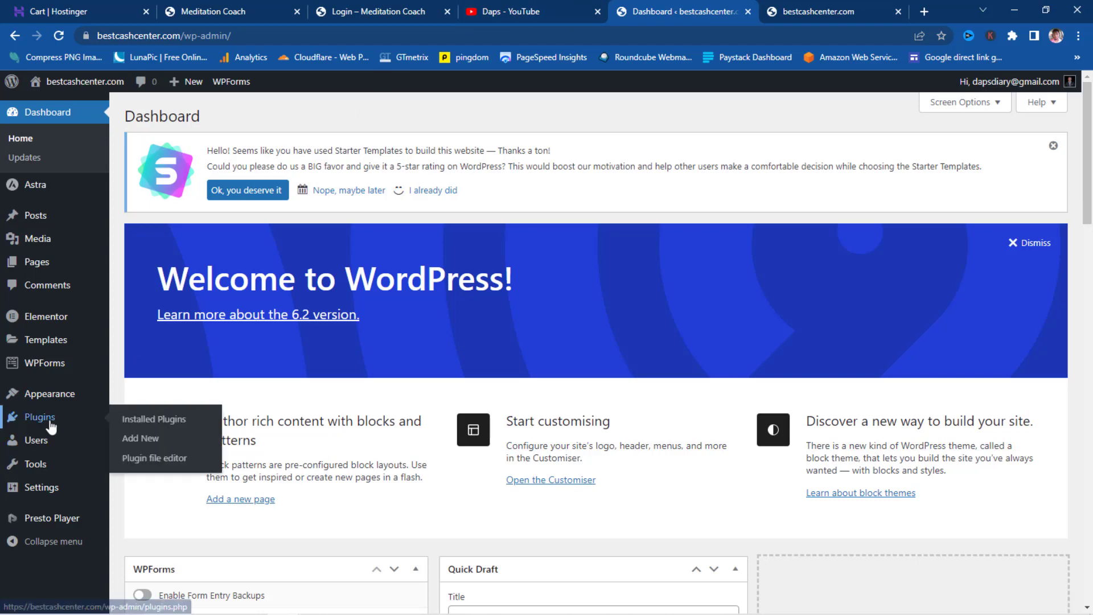
click(147, 423)
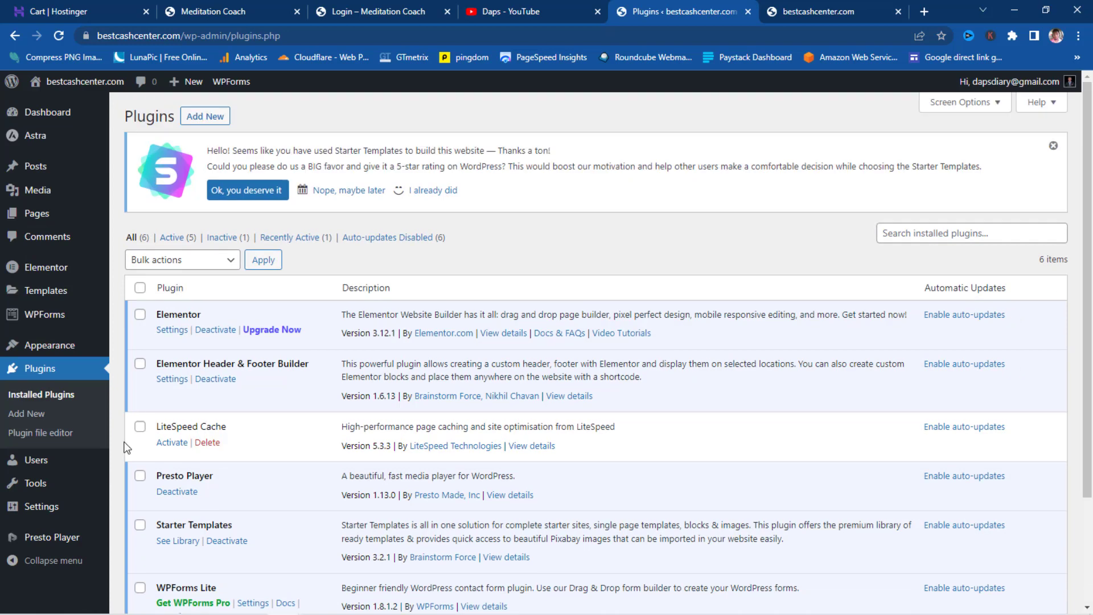
mouse_move(46, 541)
scroll(358, 408, down, 3)
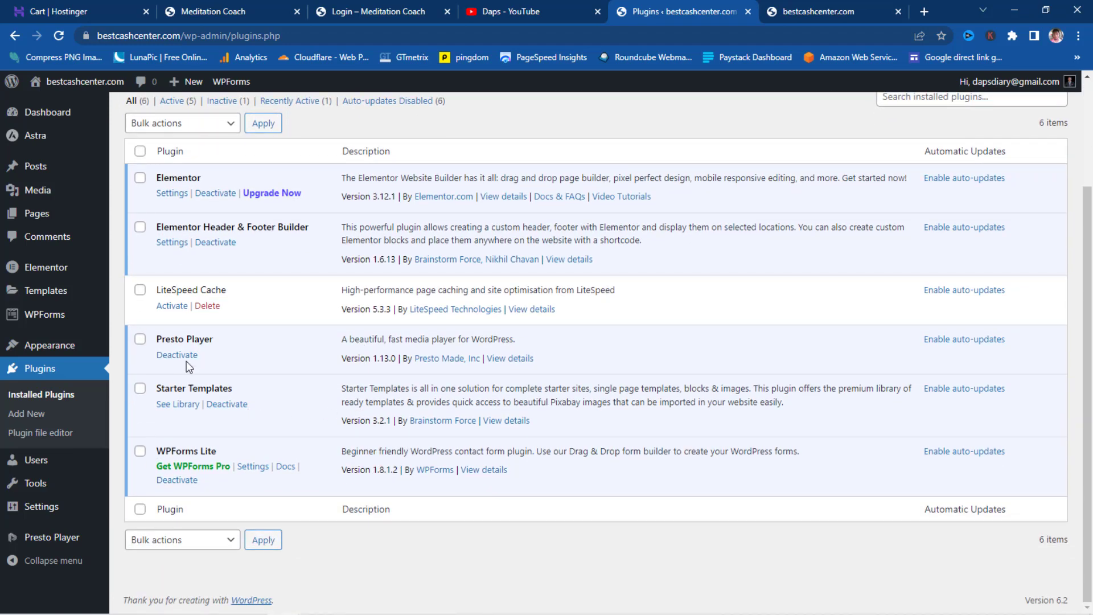
click(177, 355)
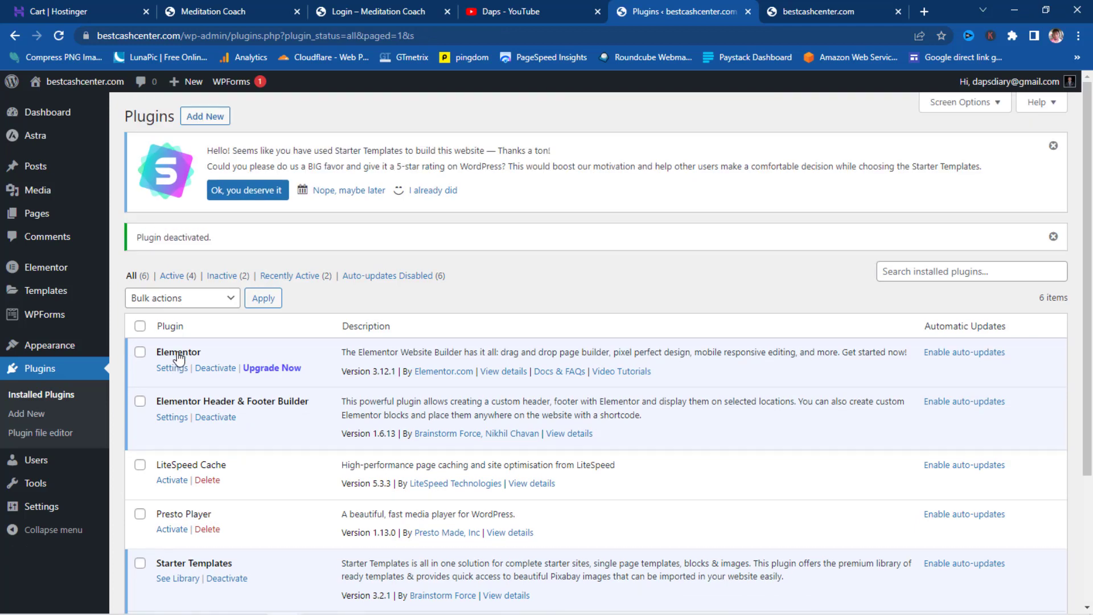
scroll(174, 357, down, 3)
click(207, 355)
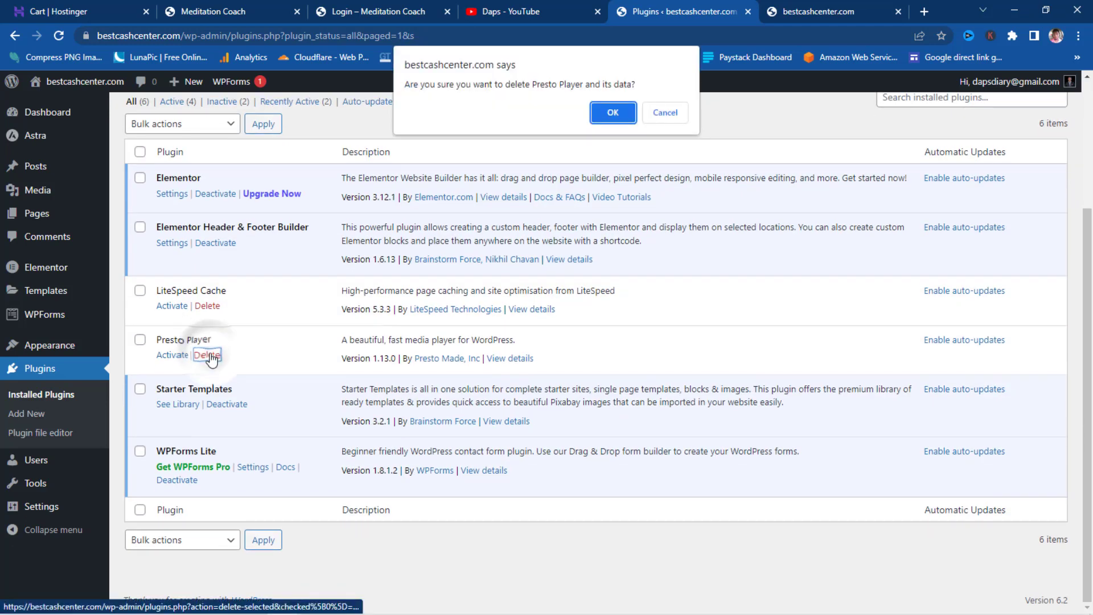
click(604, 109)
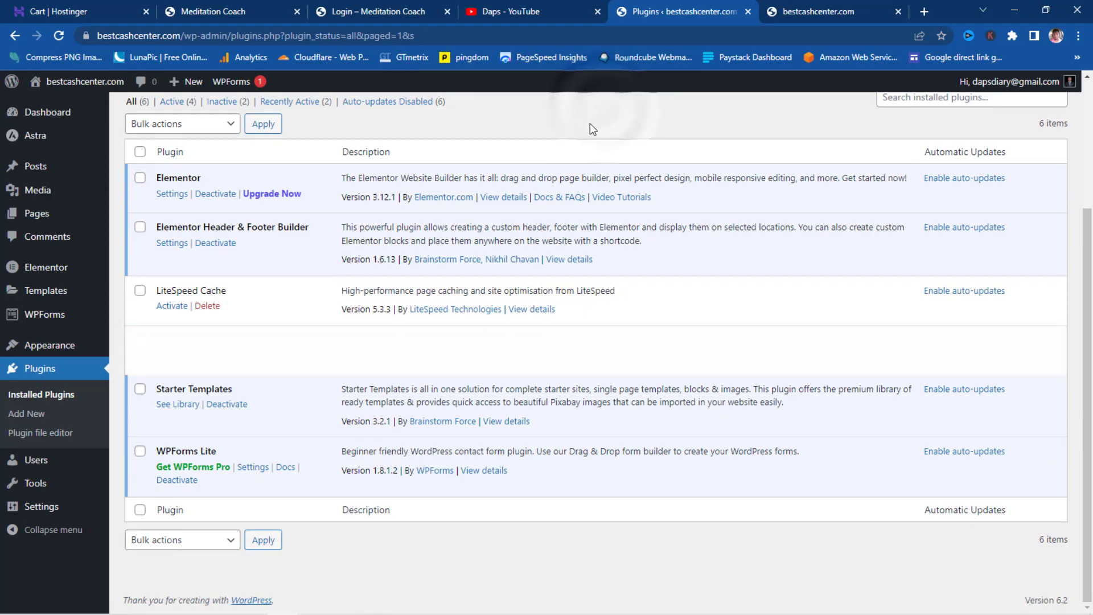
scroll(480, 306, up, 3)
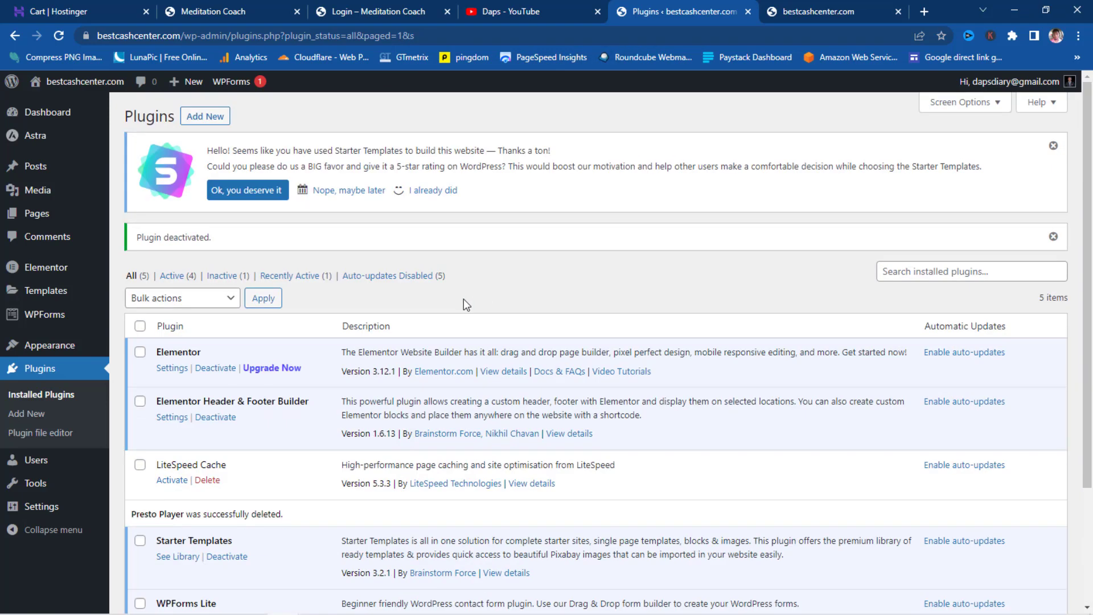
click(206, 116)
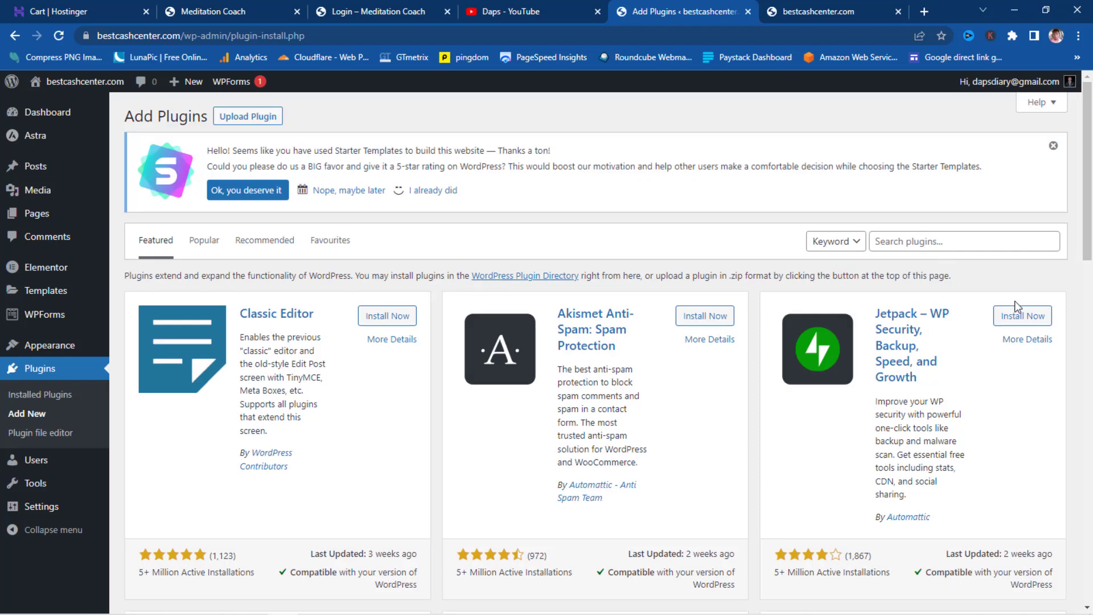
- Search for 'cartflows' and install the CartFlows plugin
click(916, 241)
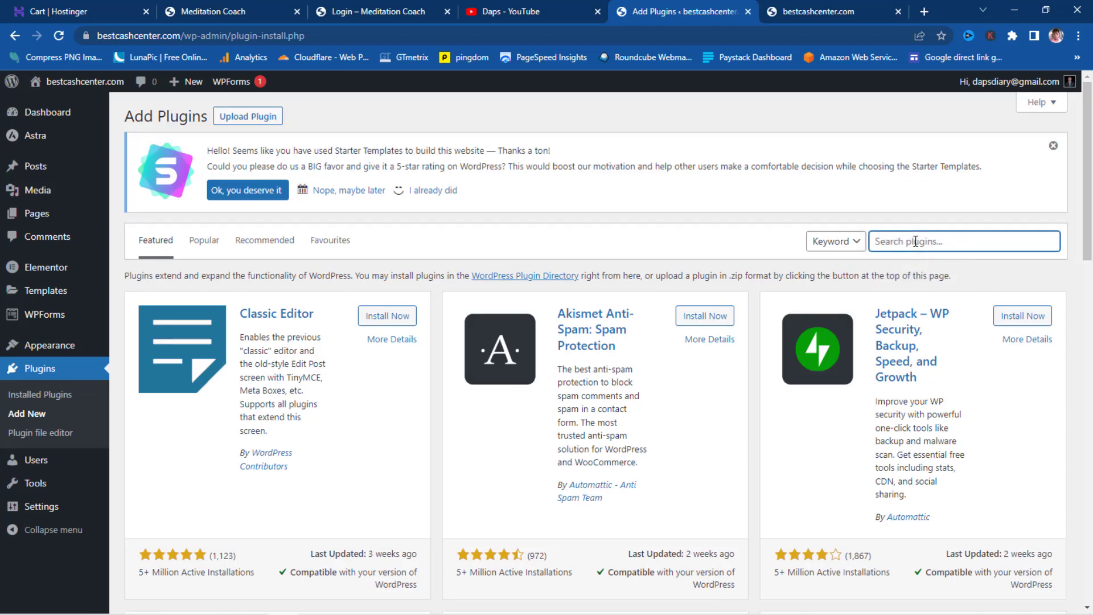
text(cartflows)
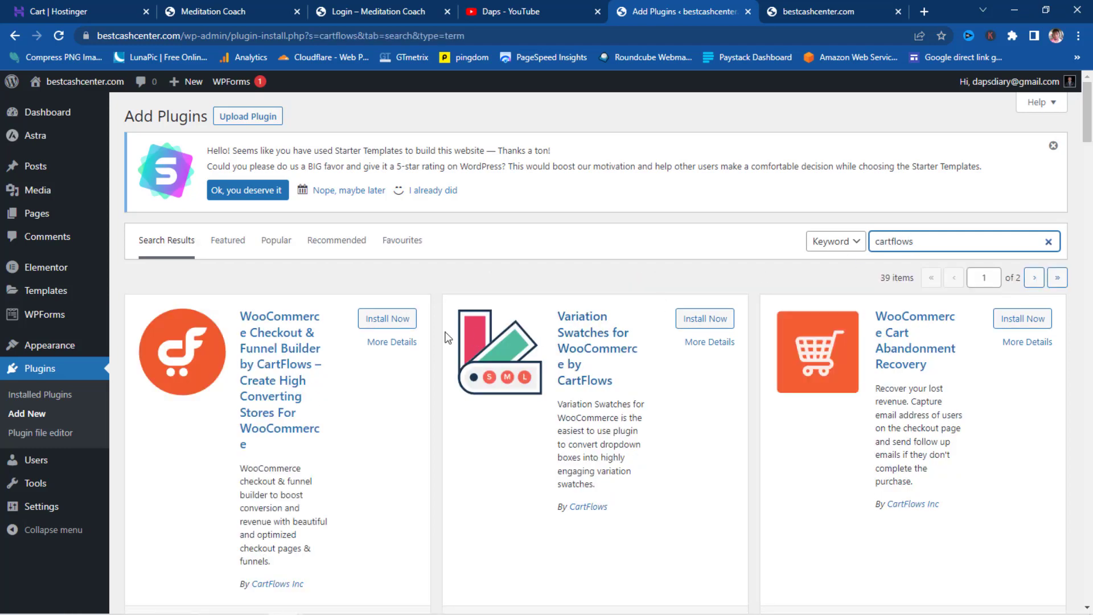
click(402, 321)
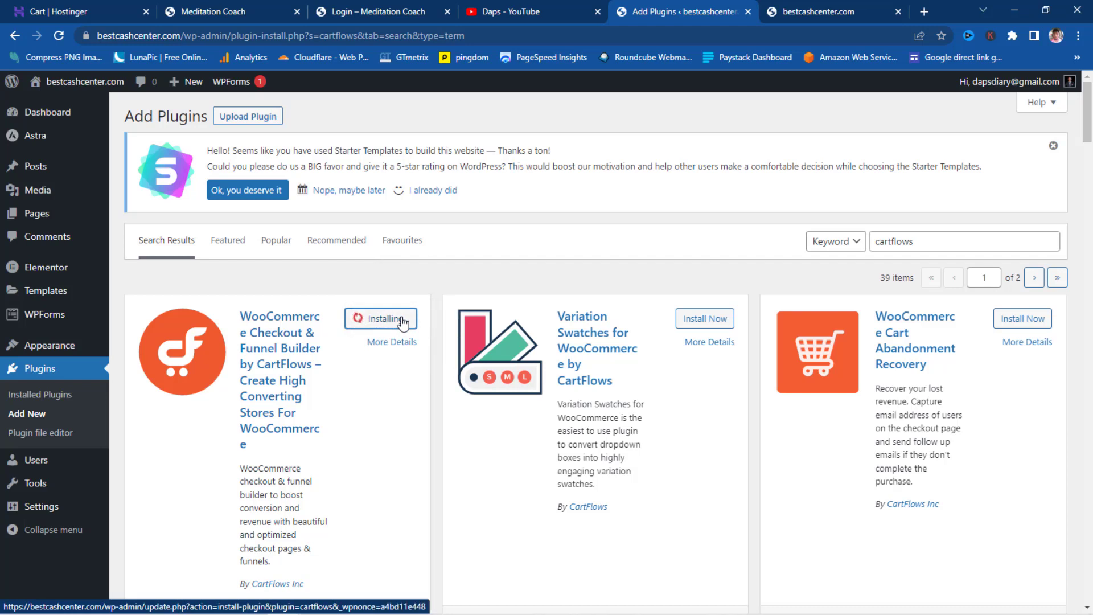
- Search for 'loco translate', then install and activate Loco Translate
drag(937, 247, 822, 254)
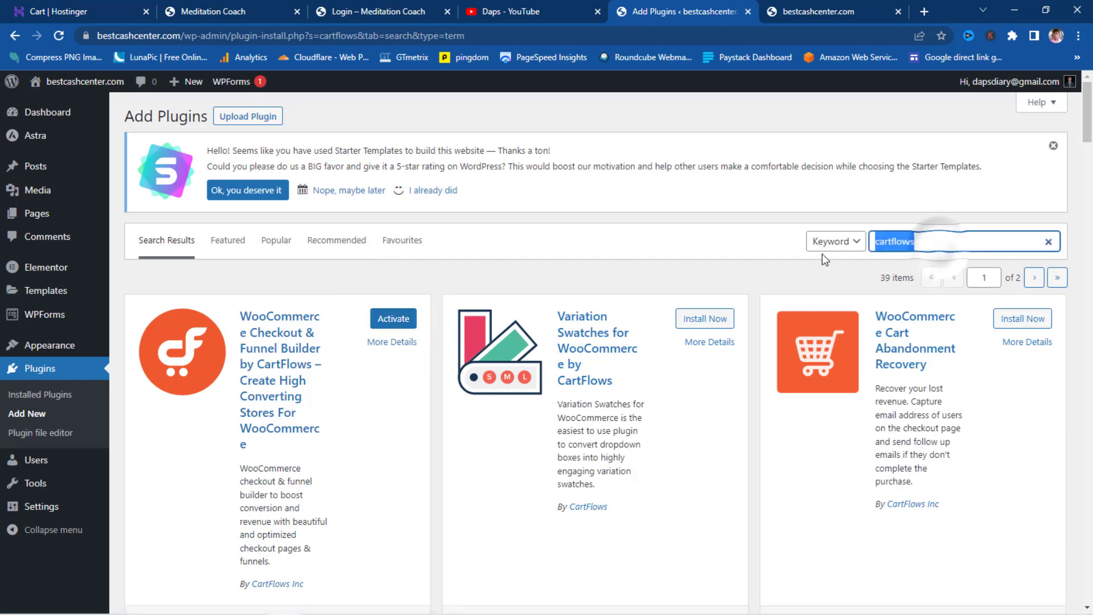
key(BackSpace)
text(loco)
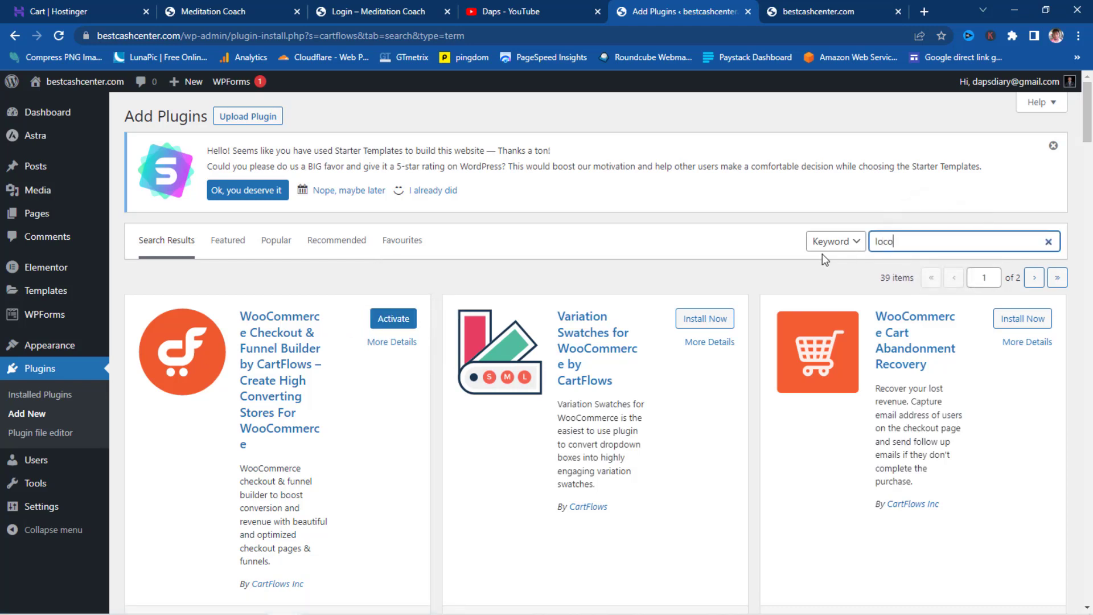
text( translate)
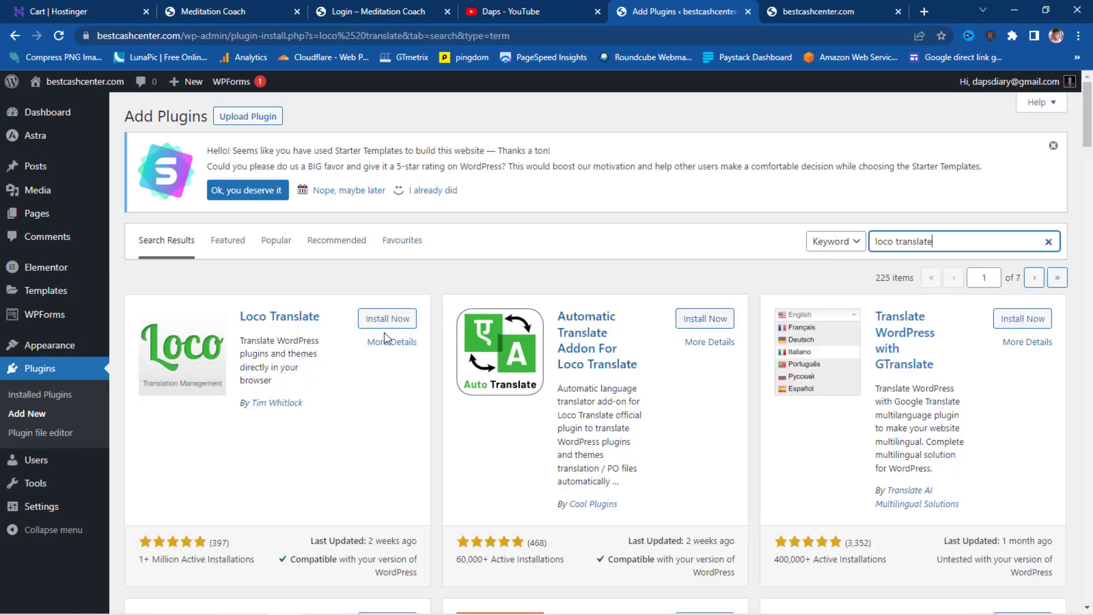
click(370, 324)
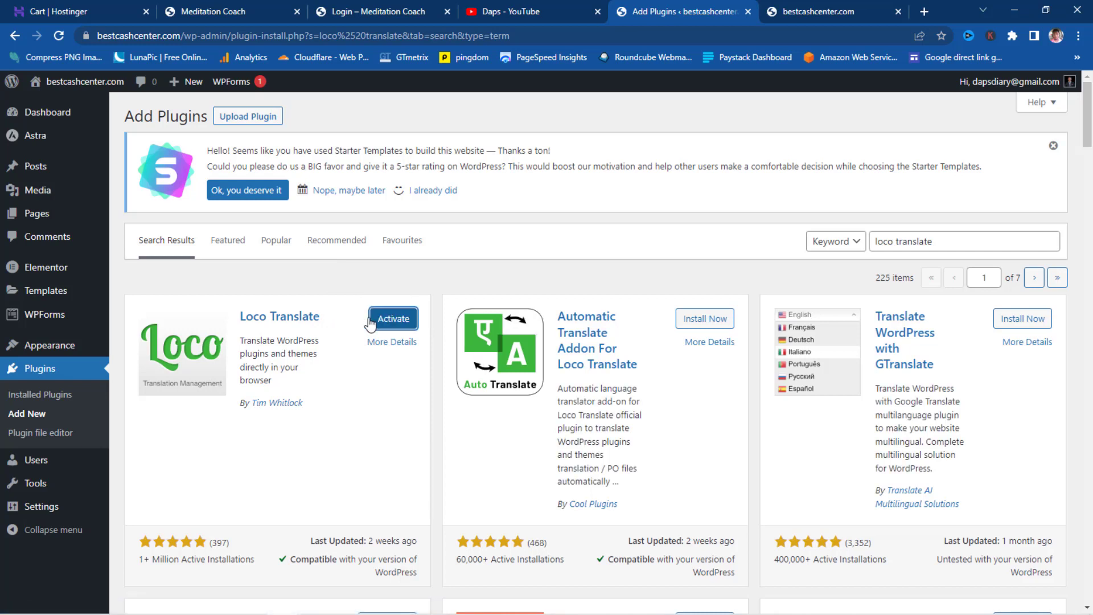
click(385, 320)
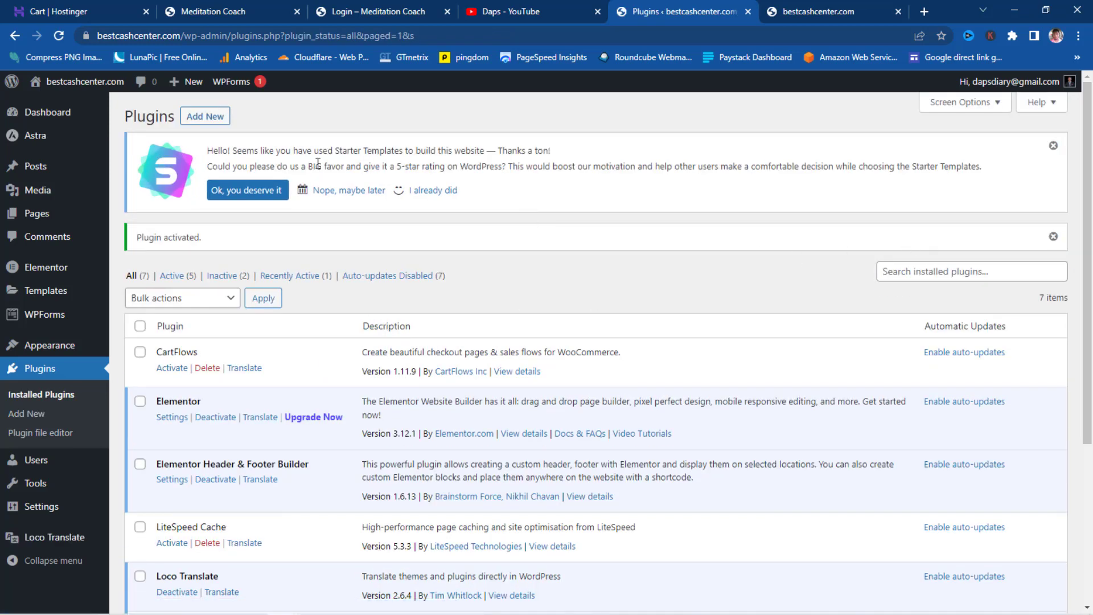
- Install the Redirection plugin, then search plugins for 'uncanny'
click(205, 116)
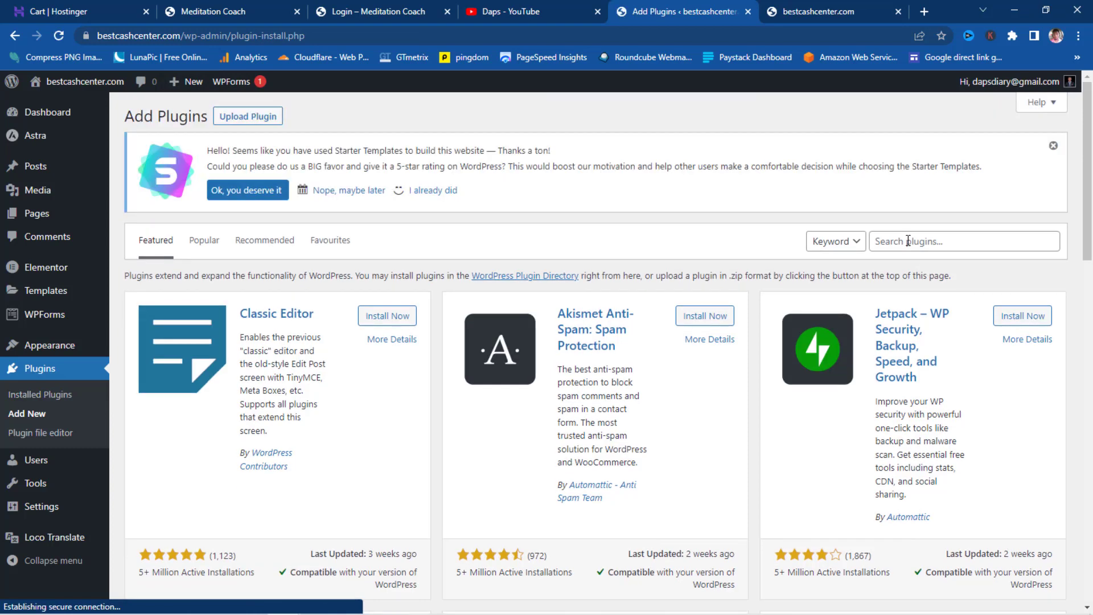
click(907, 240)
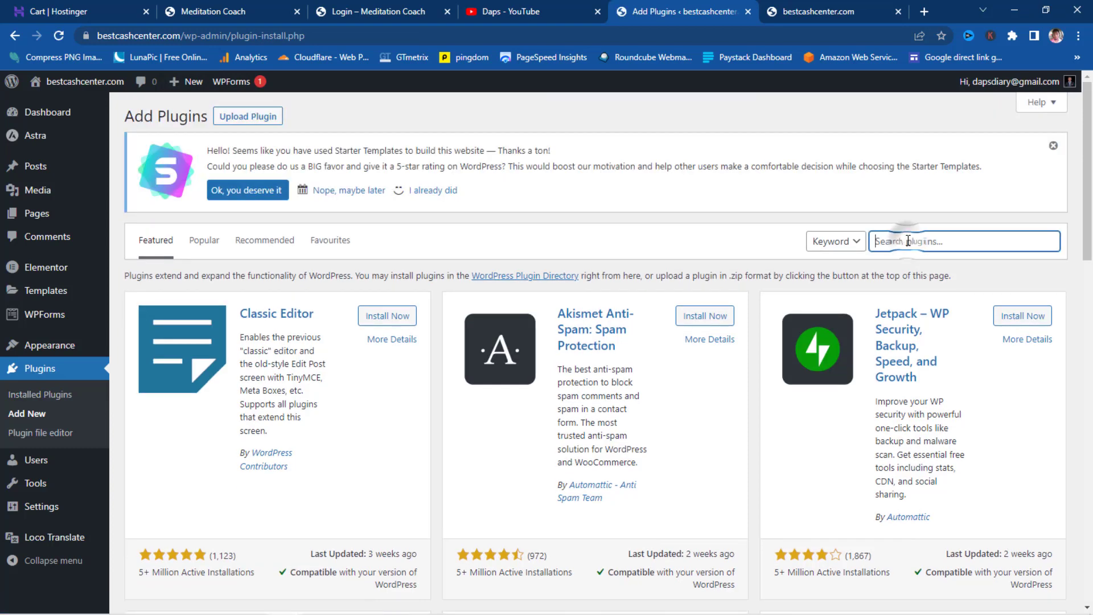
text(redirection)
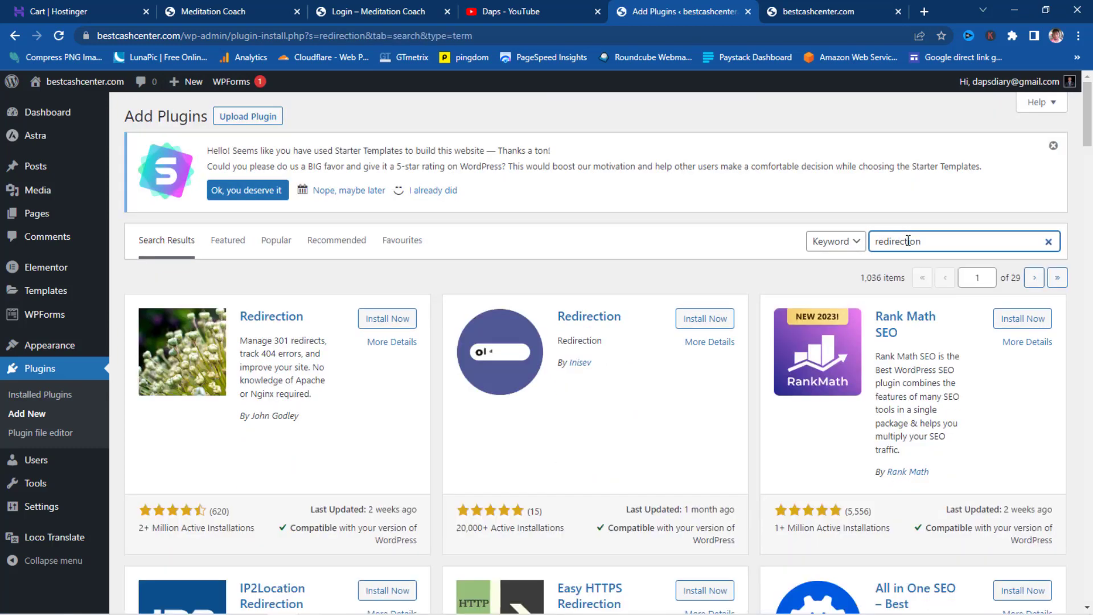
click(387, 318)
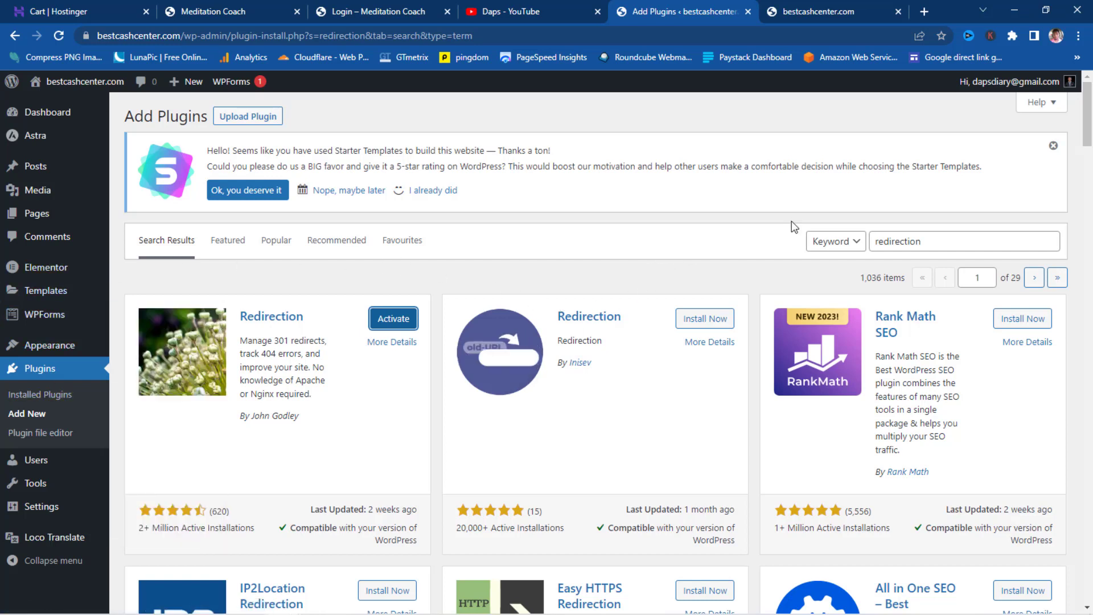
double_click(945, 241)
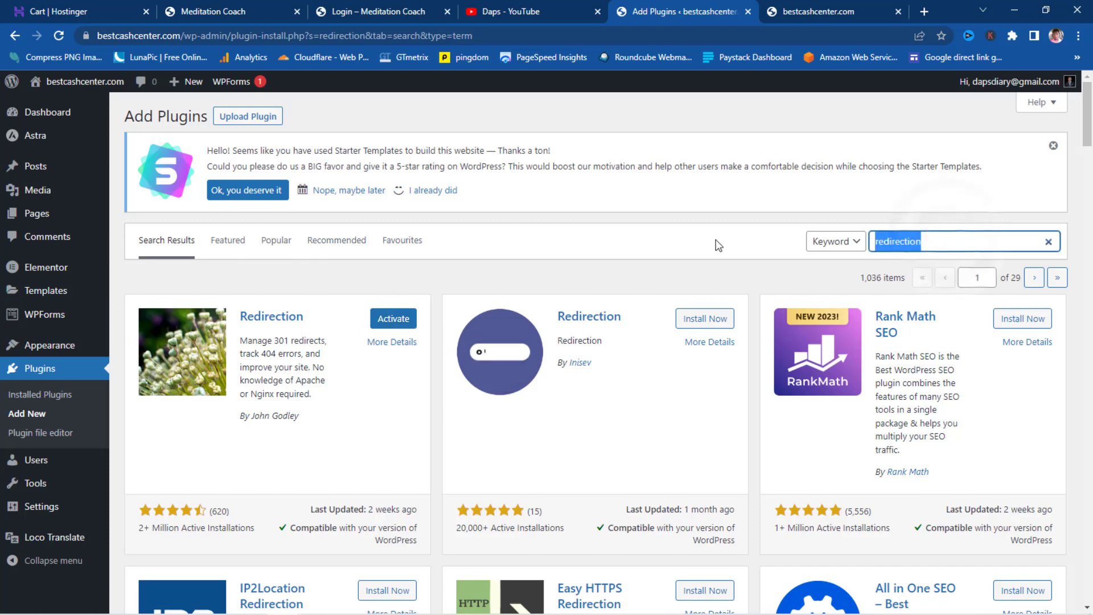
text(uncanny)
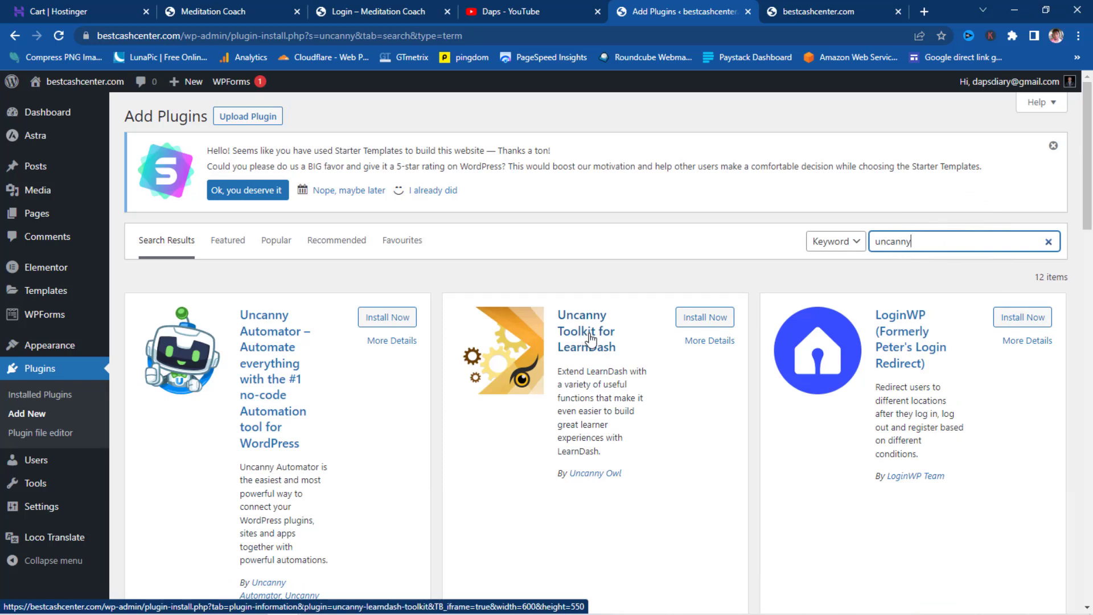
- Install Uncanny Toolkit, Tutor LMS, WooCommerce and WooCommerce PayPal Payments, then list installed plugins
click(708, 319)
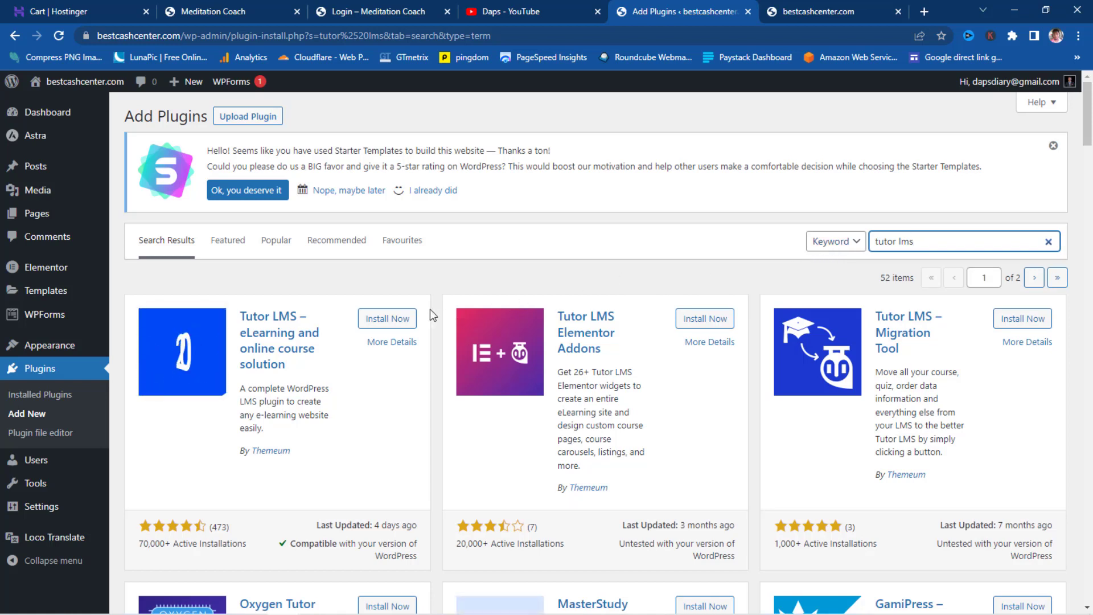
click(383, 320)
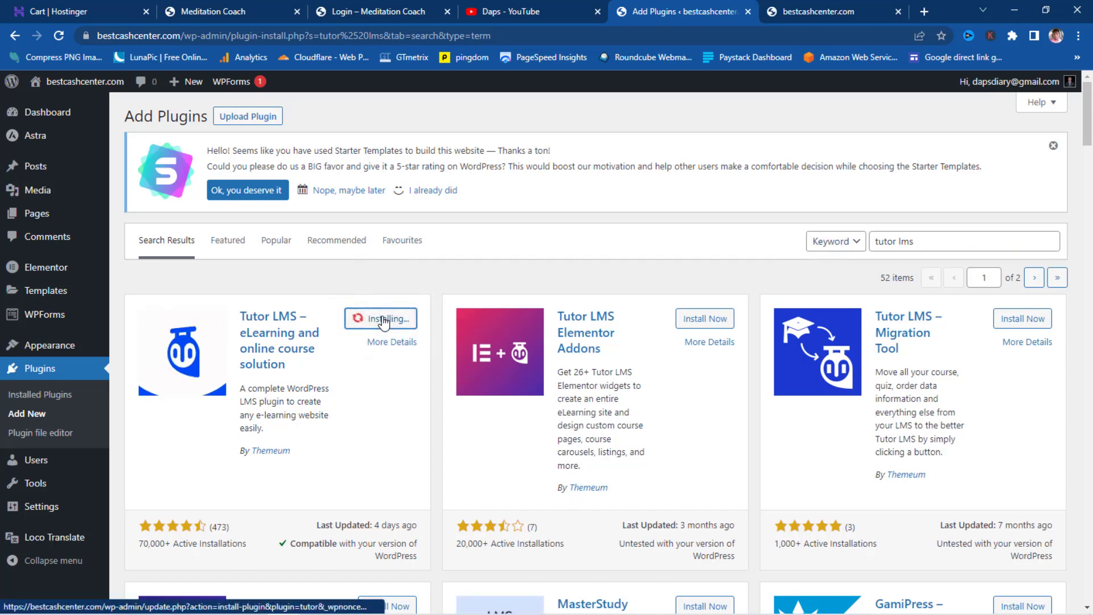
triple_click(951, 241)
text(wo)
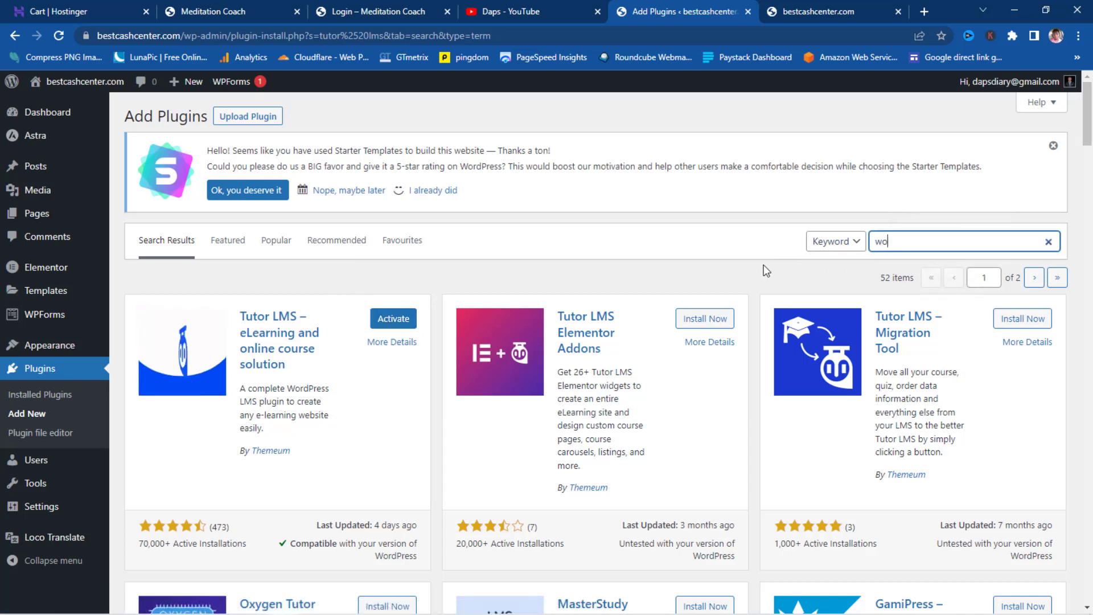
text(ocommerce)
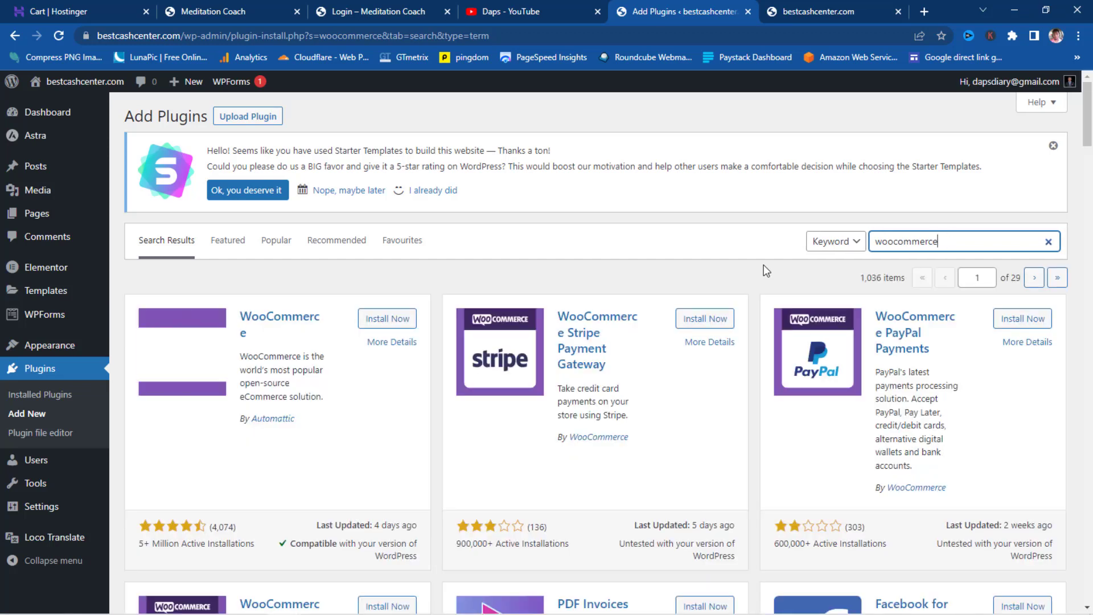
click(378, 319)
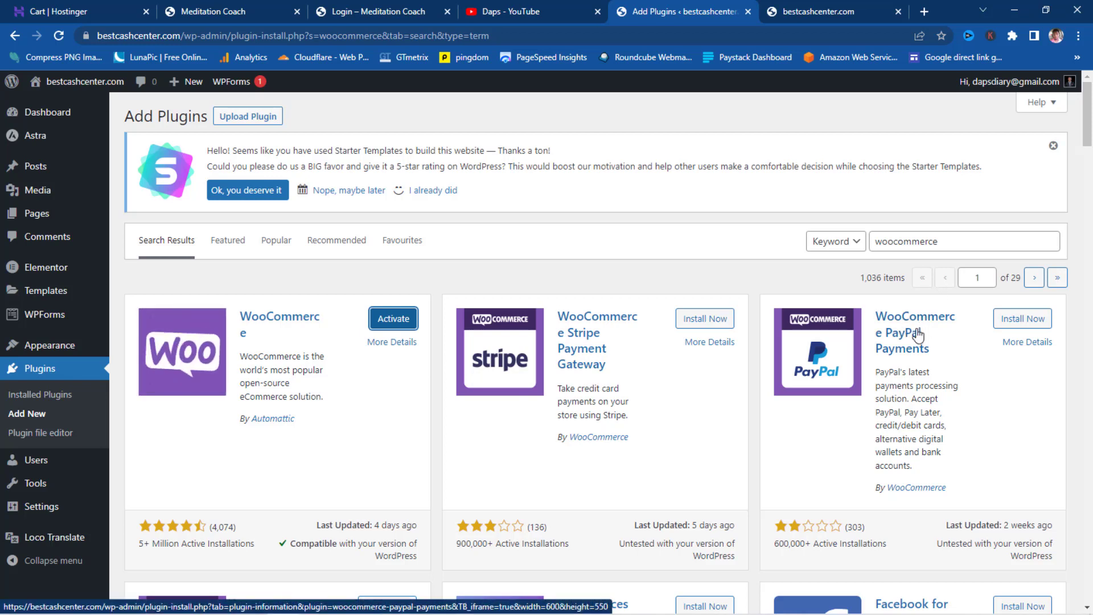
click(1027, 320)
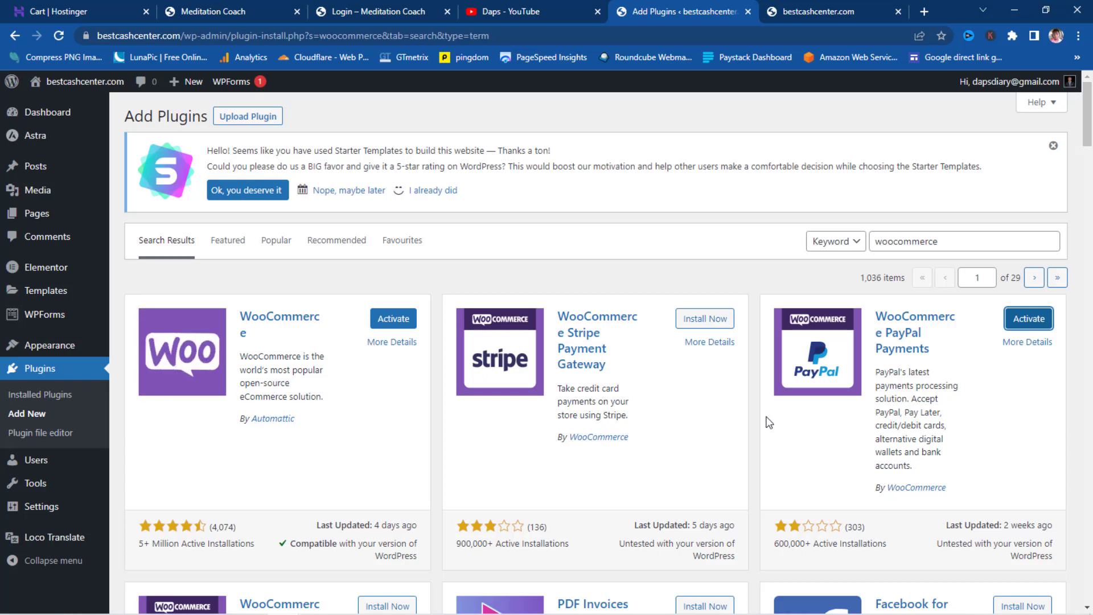
click(42, 395)
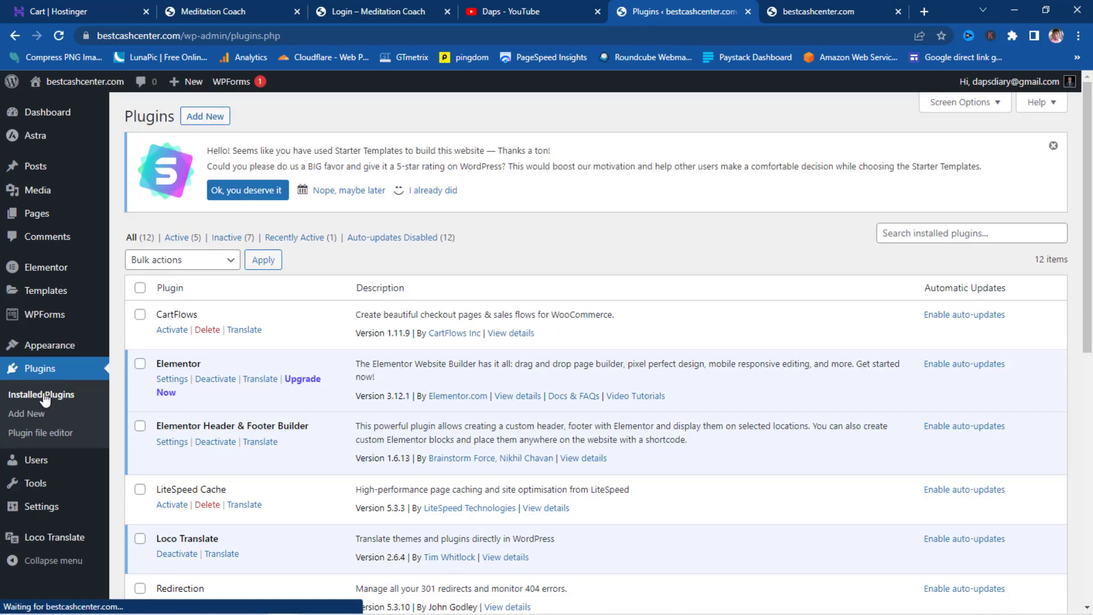
- Tick CartFlows, Redirection, Tutor LMS, Uncanny Toolkit, WooCommerce and WooCommerce PayPal Payments
scroll(235, 385, down, 2)
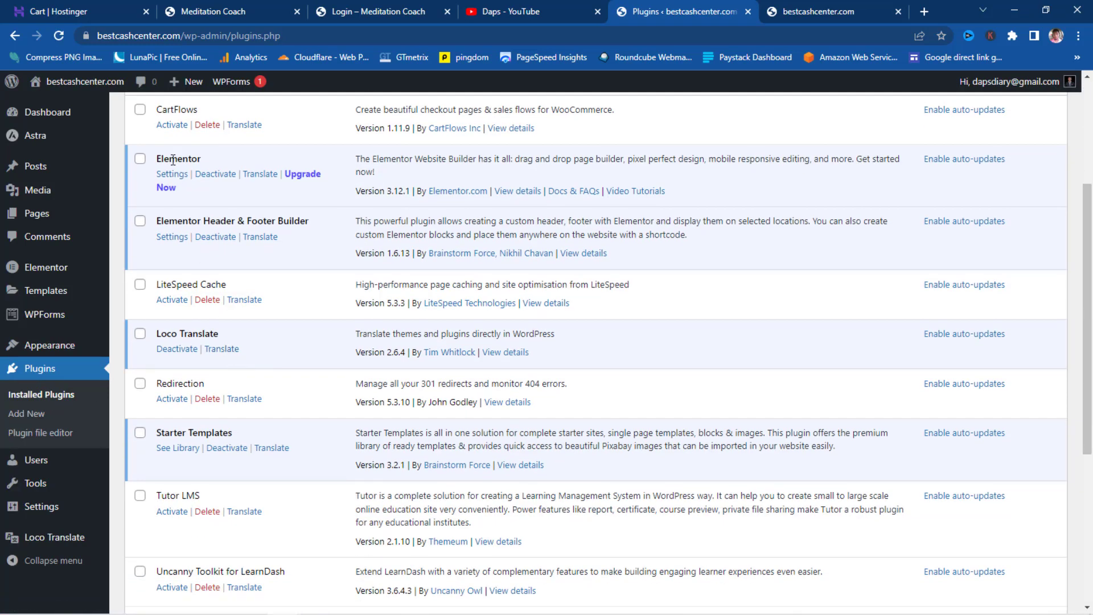
click(139, 110)
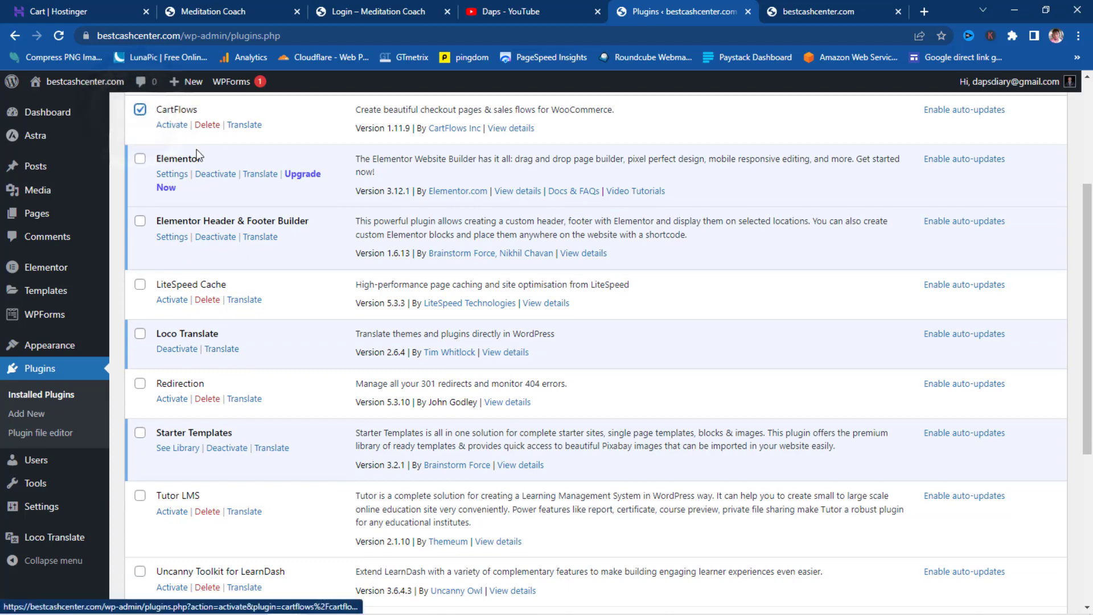
scroll(170, 208, down, 1)
scroll(151, 228, down, 1)
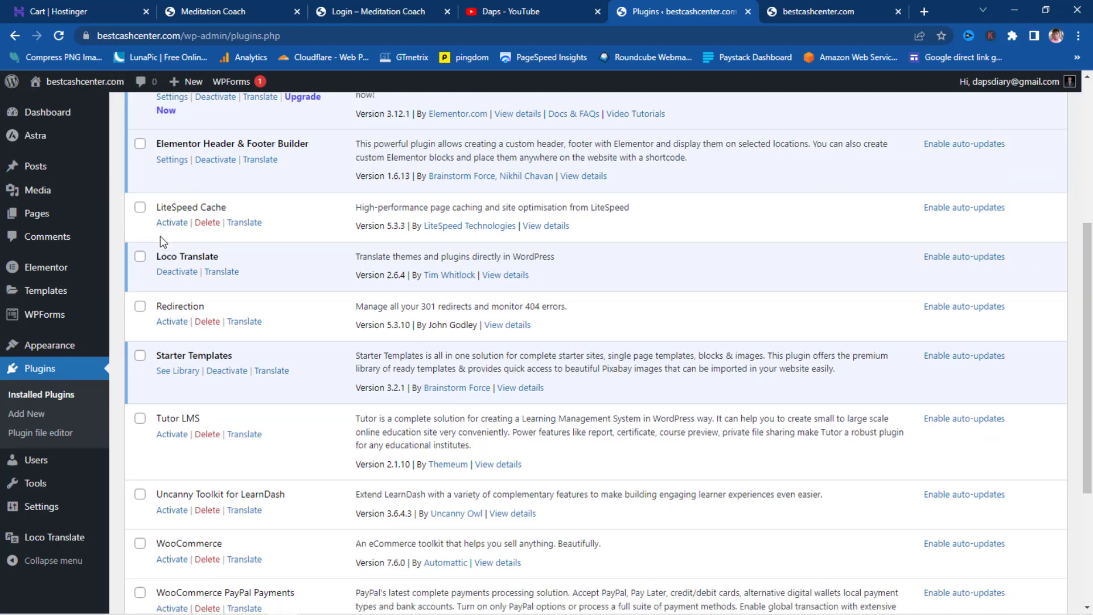
click(140, 247)
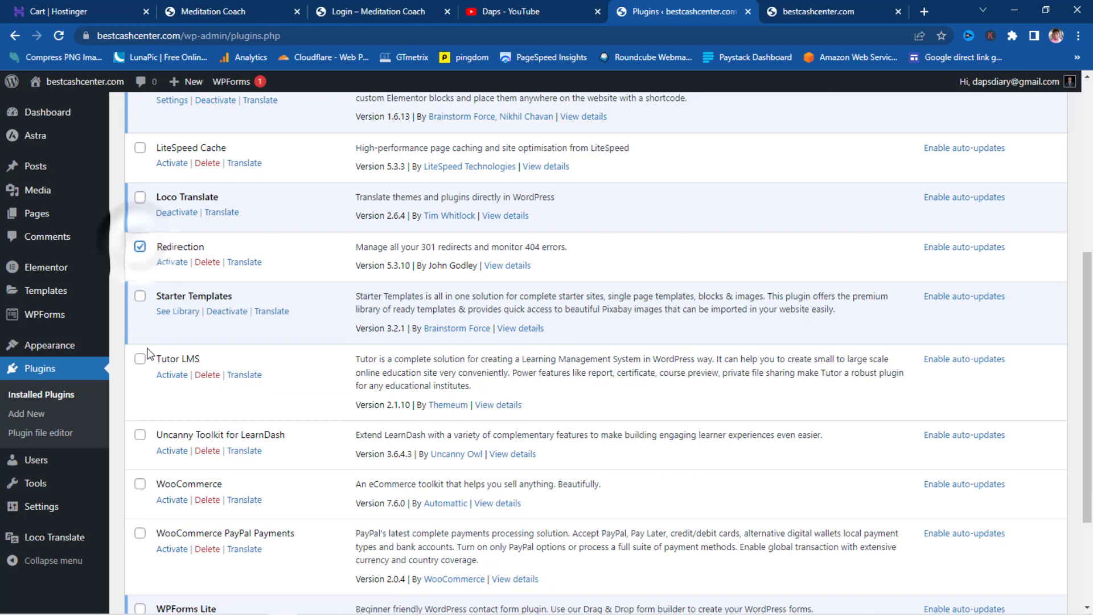
click(140, 360)
click(140, 435)
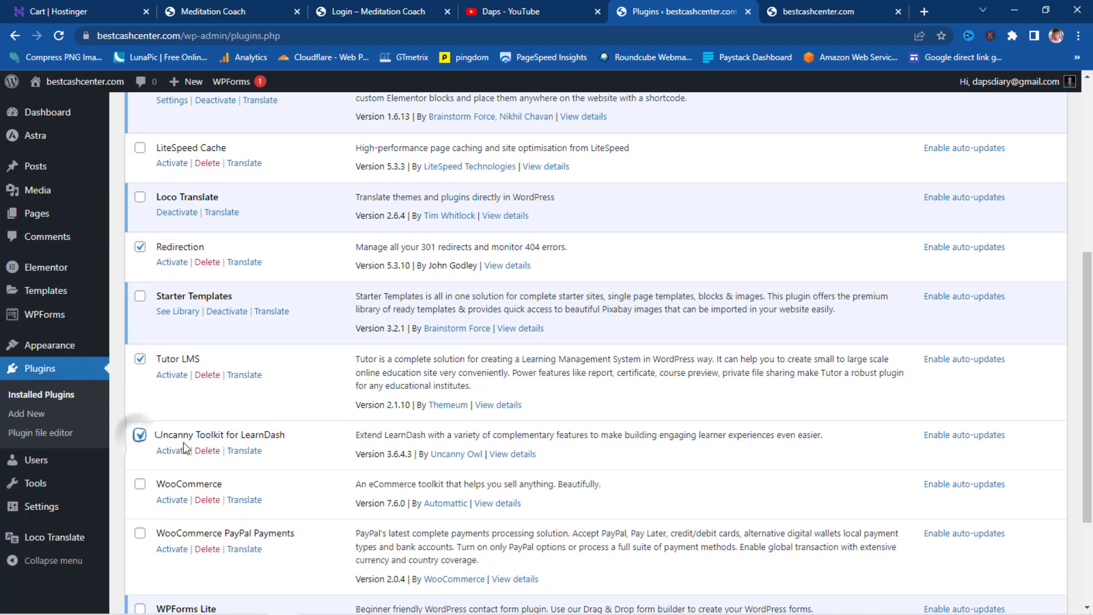
scroll(145, 421, down, 2)
click(140, 347)
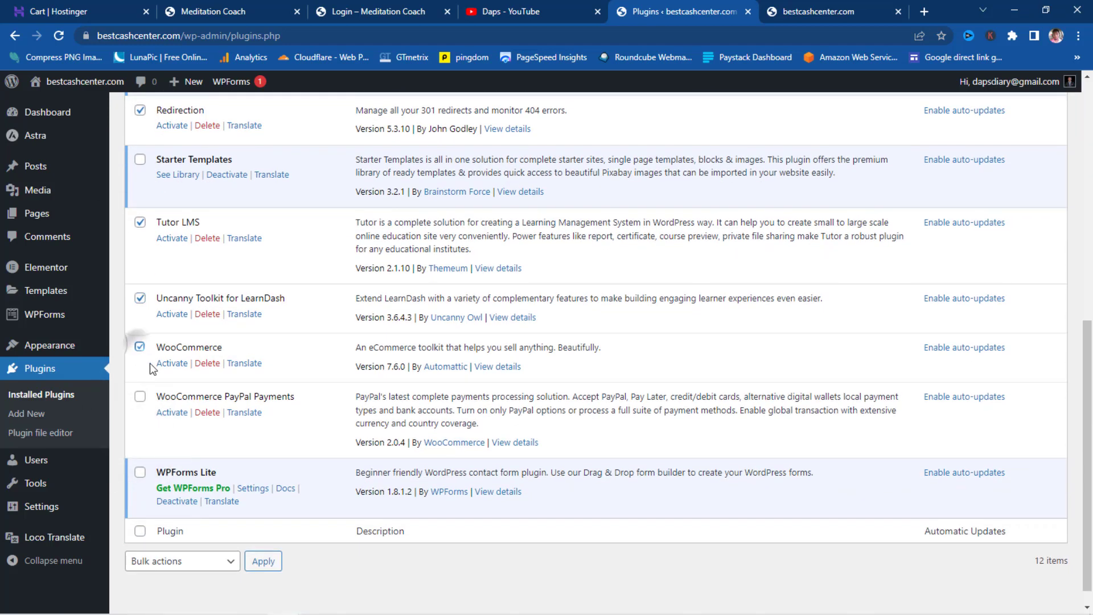
click(139, 396)
- Bulk-activate the six selected plugins
click(231, 560)
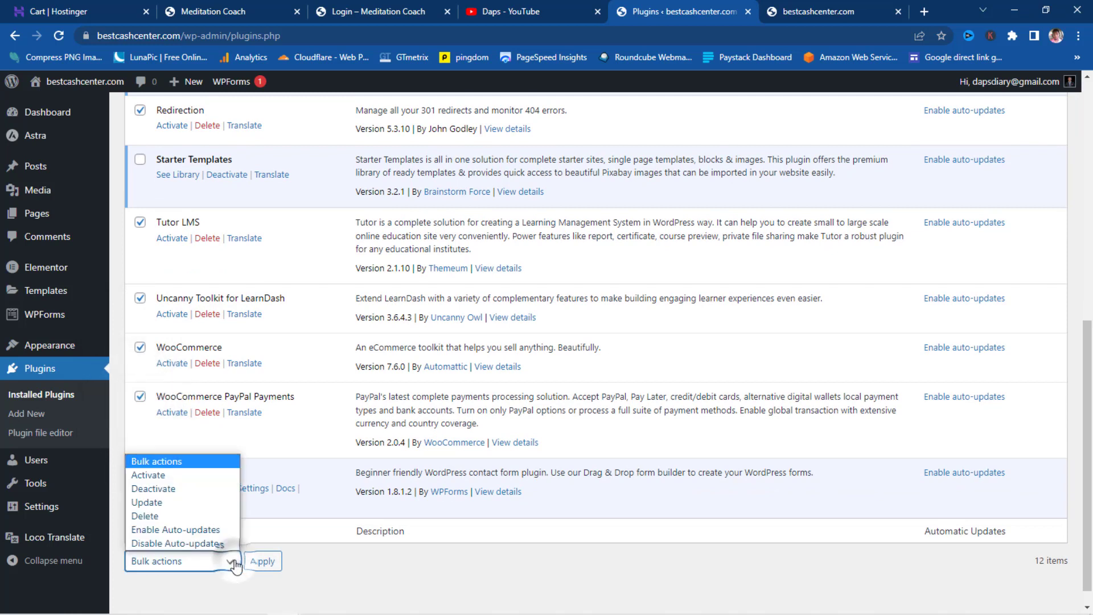
click(148, 474)
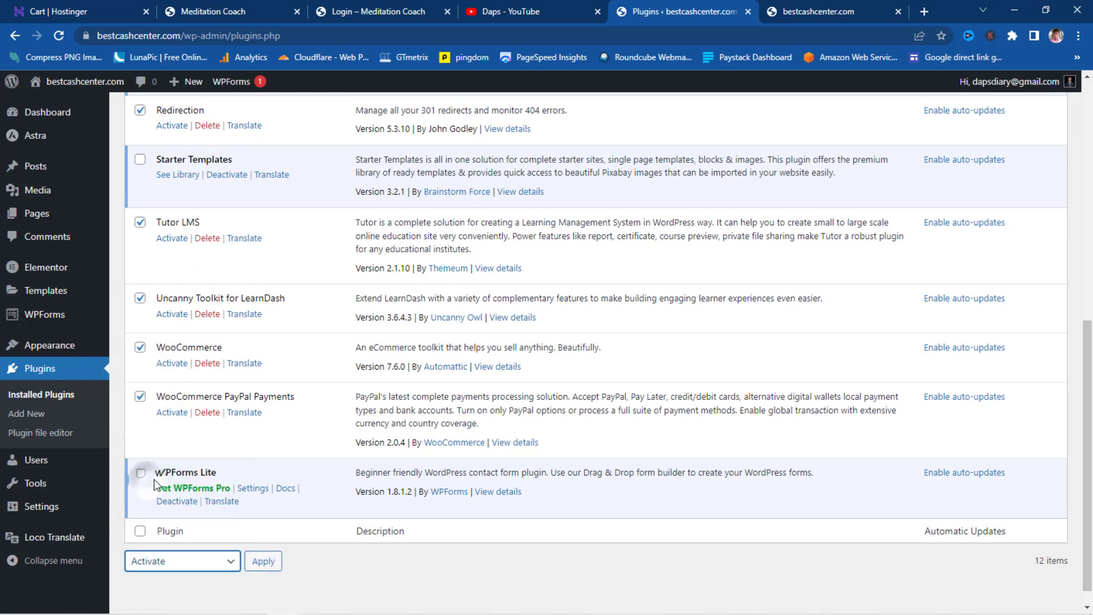
click(263, 561)
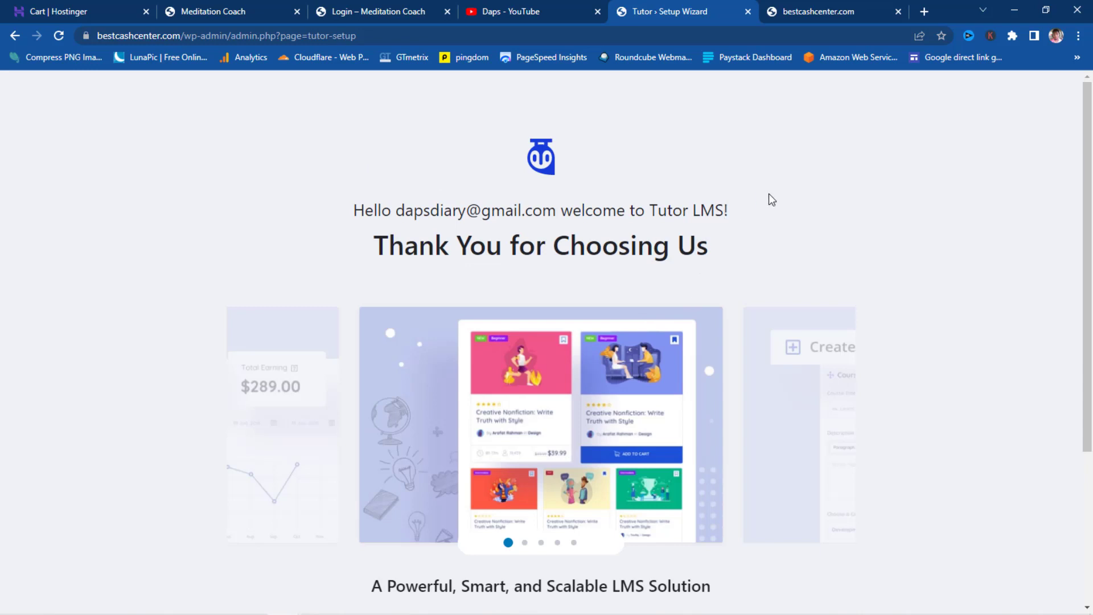
- Launch the Tutor LMS setup wizard, select the Individual category, then view the live site homepage
scroll(806, 205, down, 4)
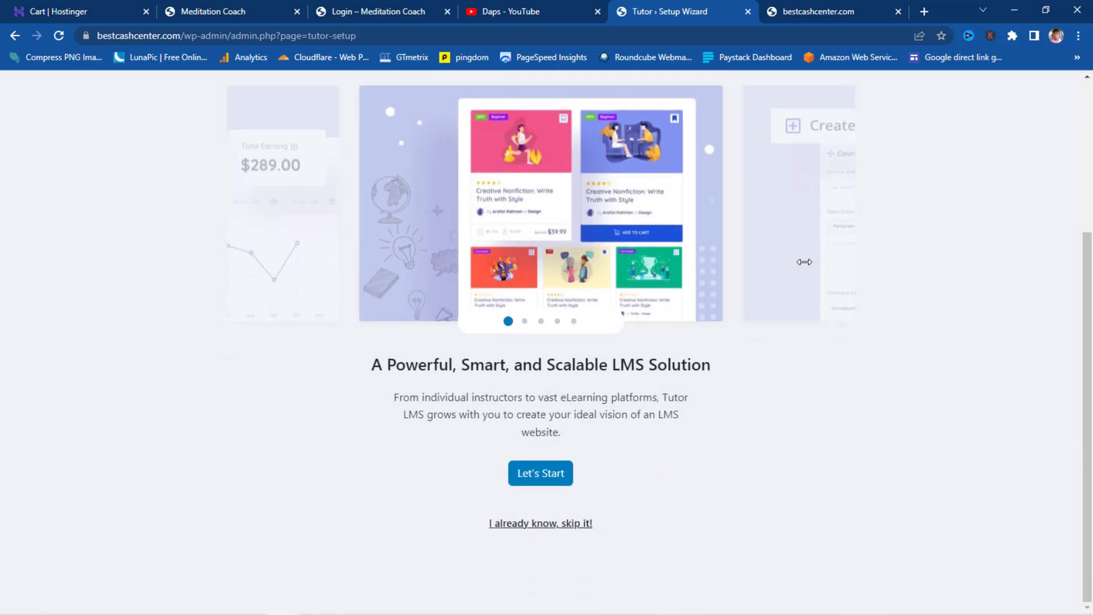
click(541, 477)
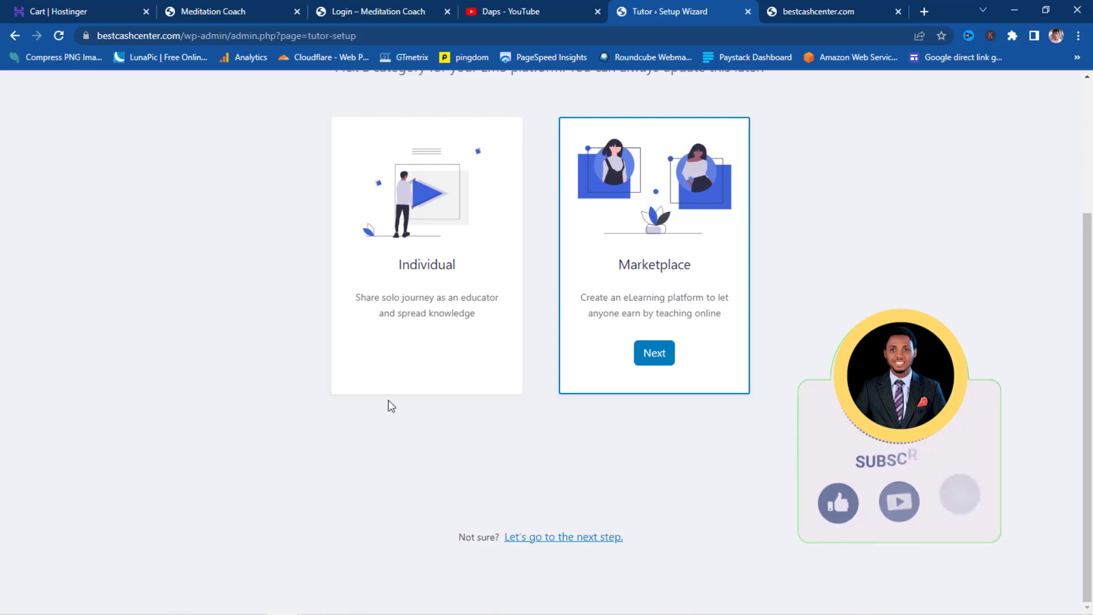
click(372, 256)
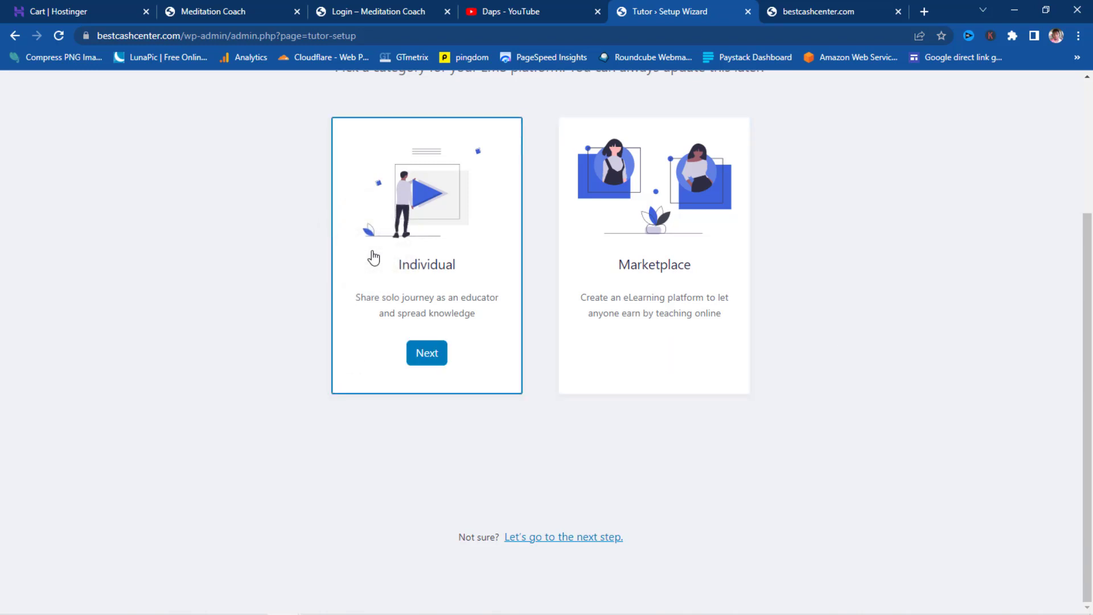
click(811, 7)
scroll(570, 250, down, 10)
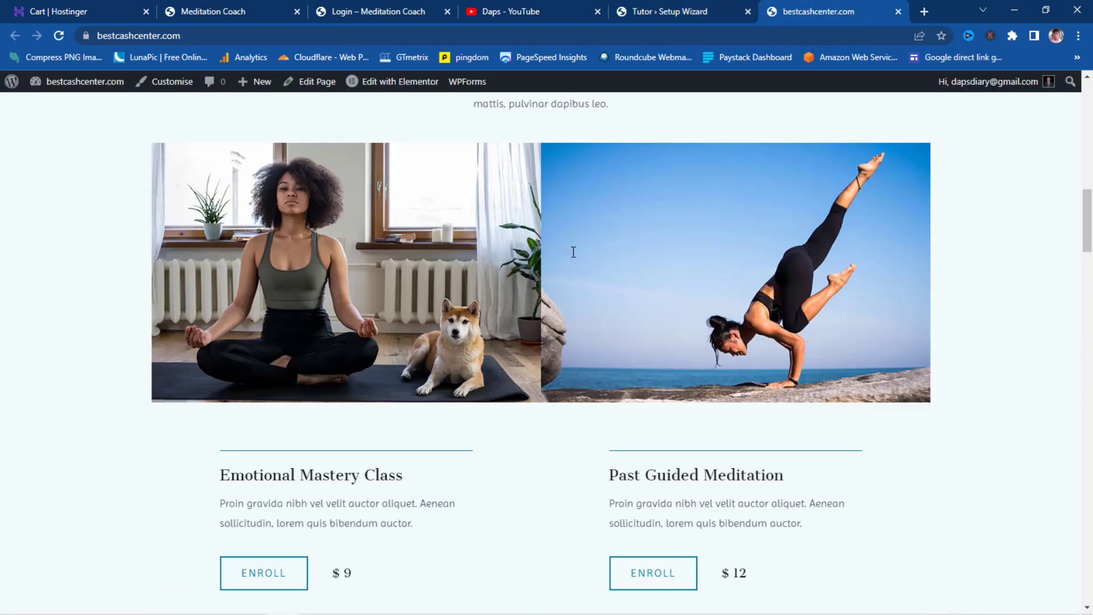
scroll(573, 252, down, 3)
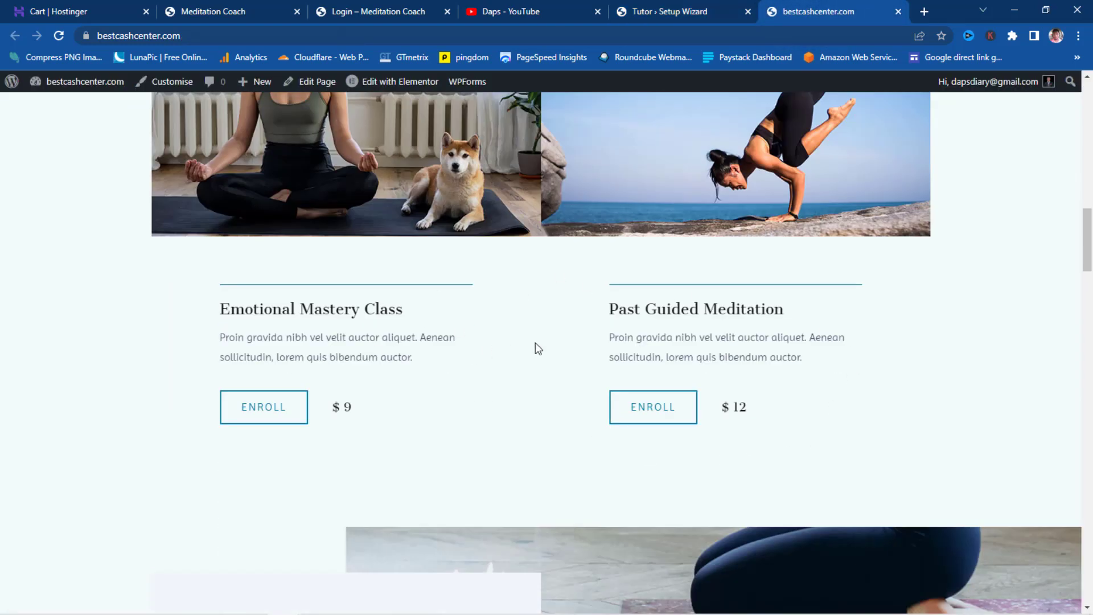
scroll(536, 344, up, 13)
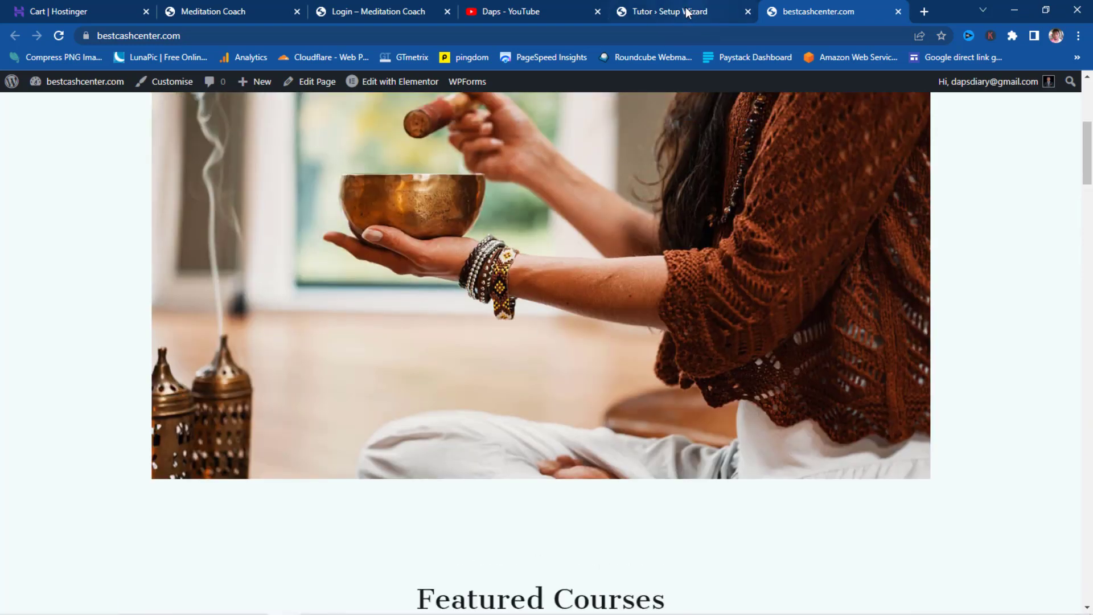
click(687, 12)
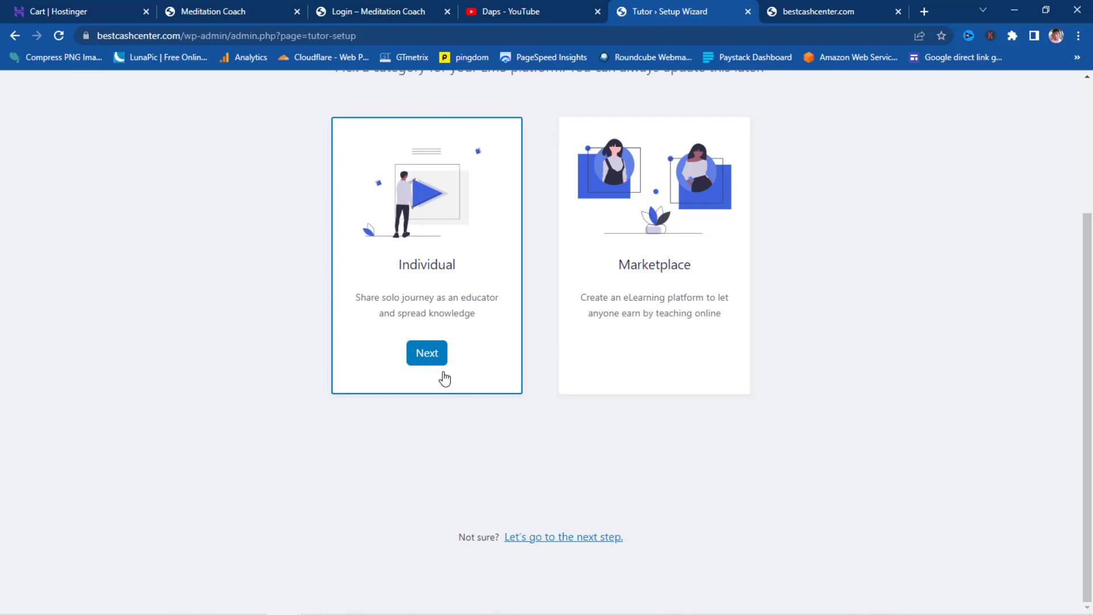
- Choose the Individual platform and switch on Instructor and Student Profile
click(421, 353)
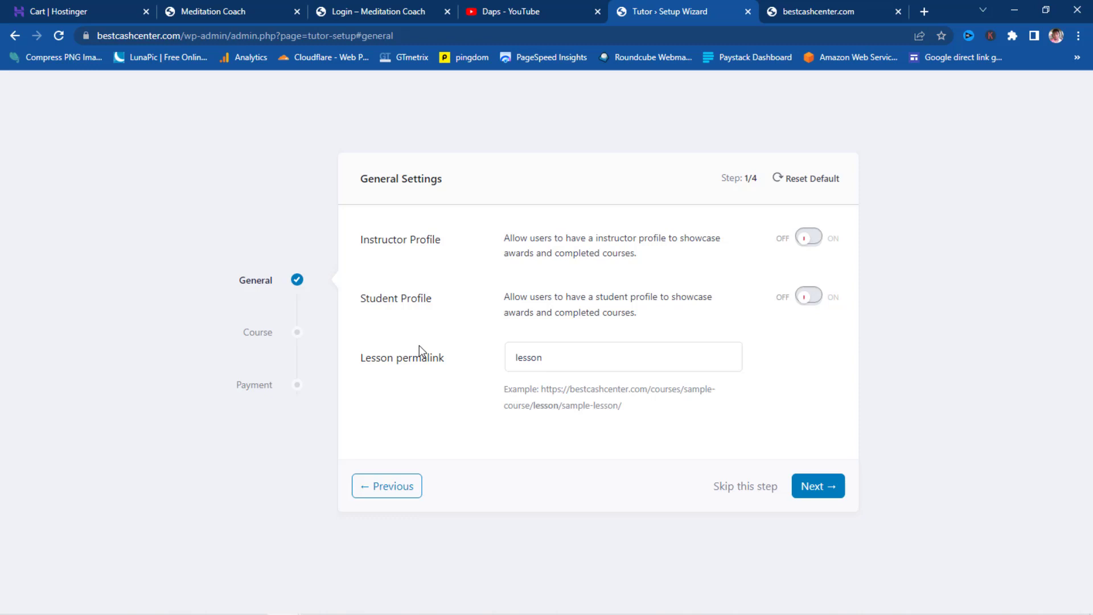
click(810, 237)
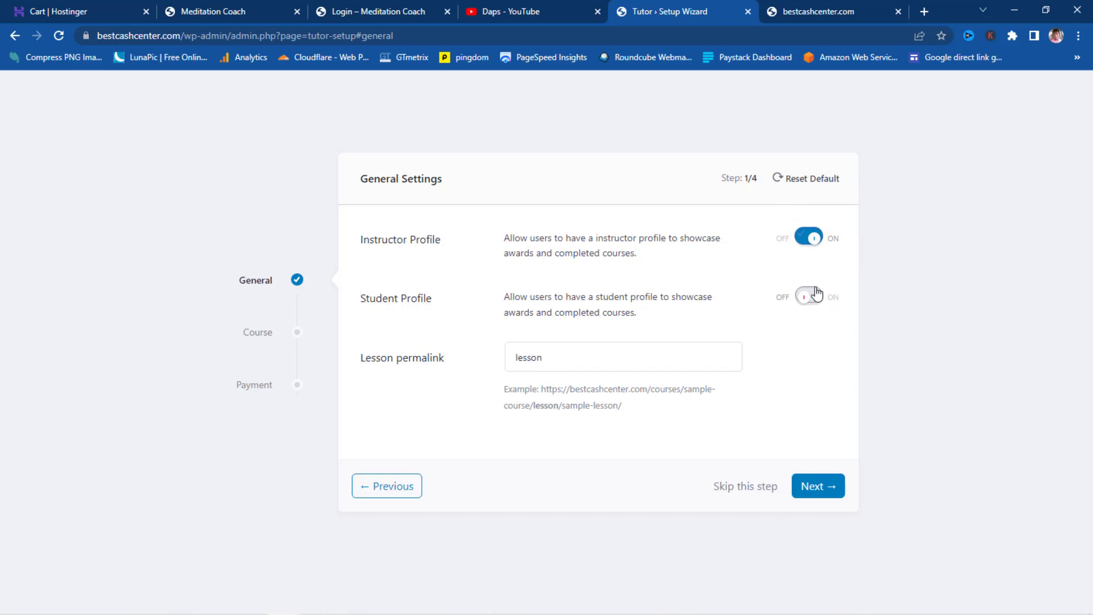
click(811, 297)
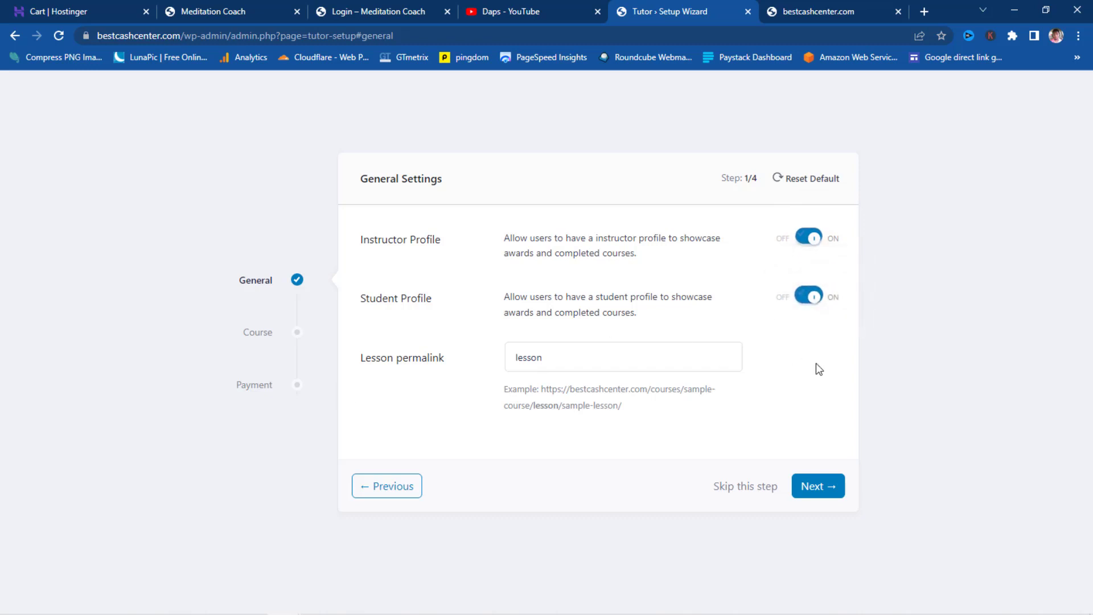
click(822, 487)
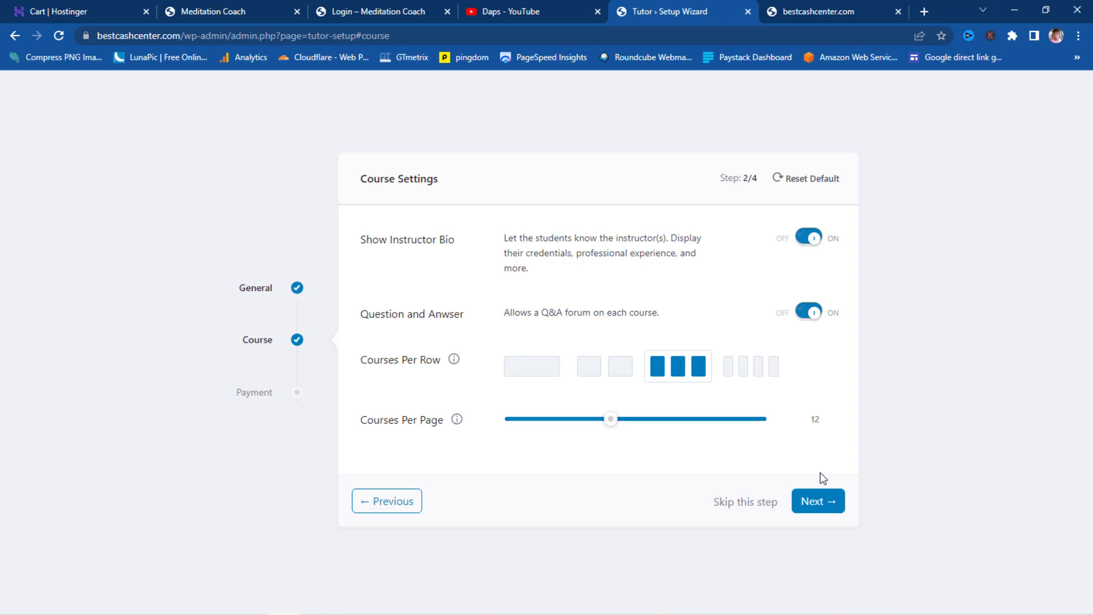
- Turn on Guest Checkout in payment settings and finish the Tutor LMS setup
click(826, 501)
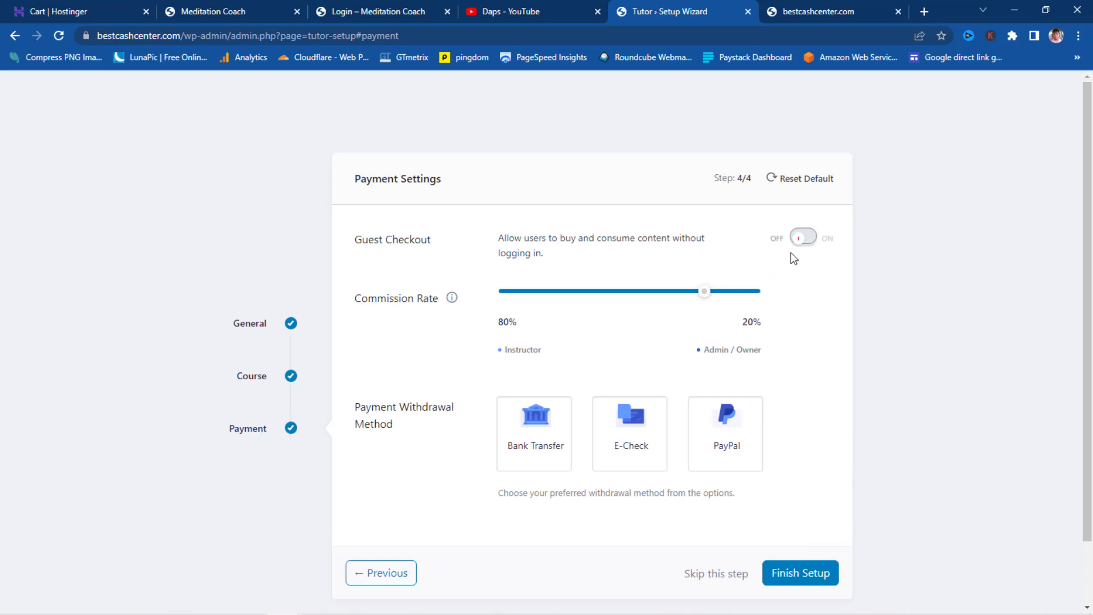
click(802, 241)
scroll(825, 428, down, 2)
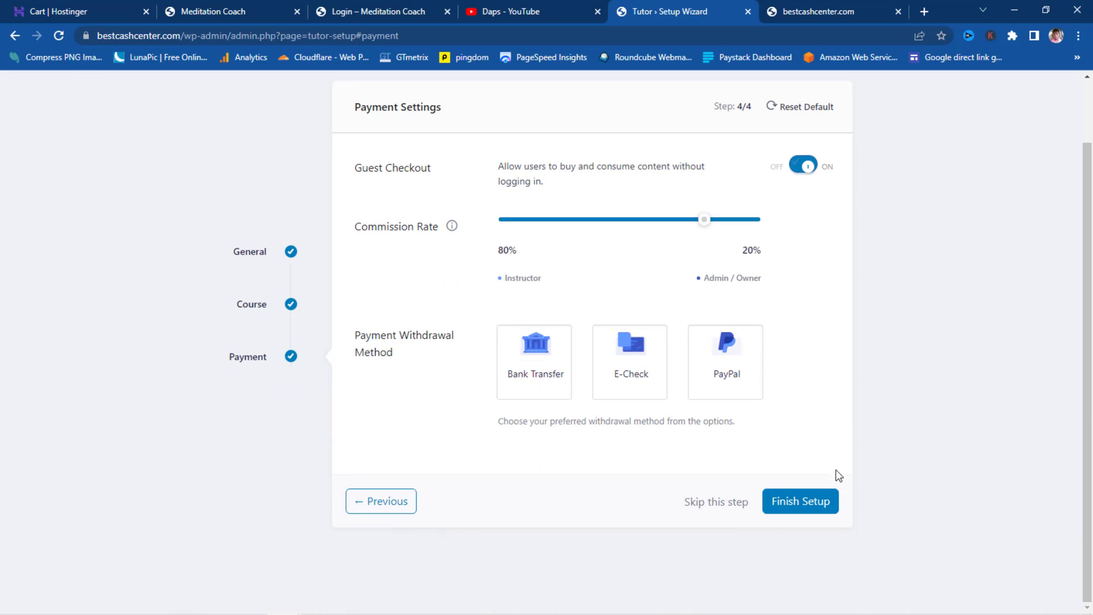
click(813, 504)
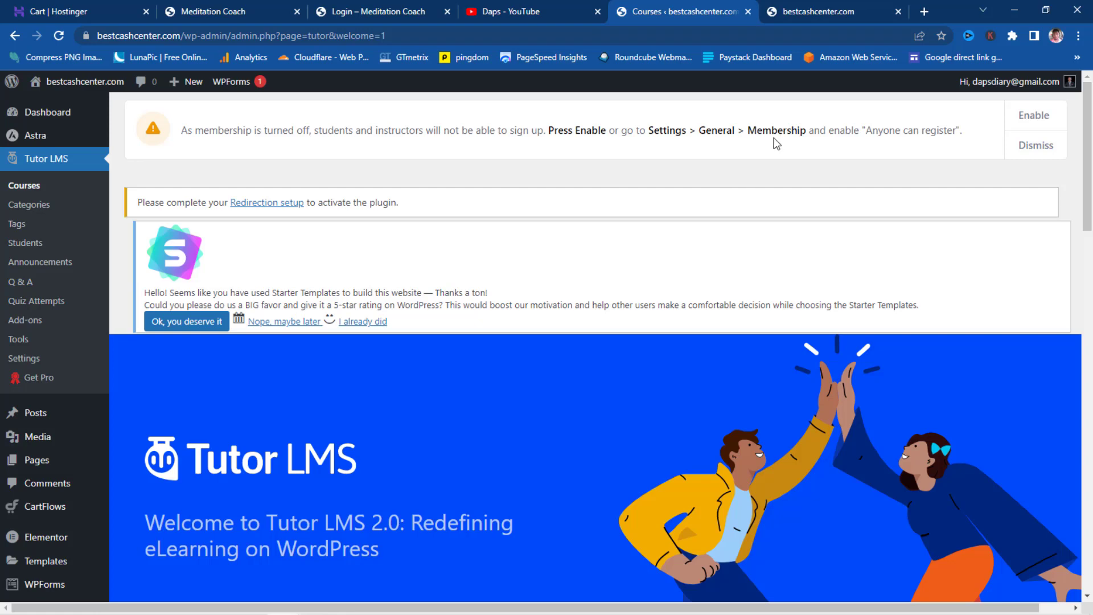
- Enable membership from the Tutor LMS notice, then go to Installed Plugins
click(1047, 117)
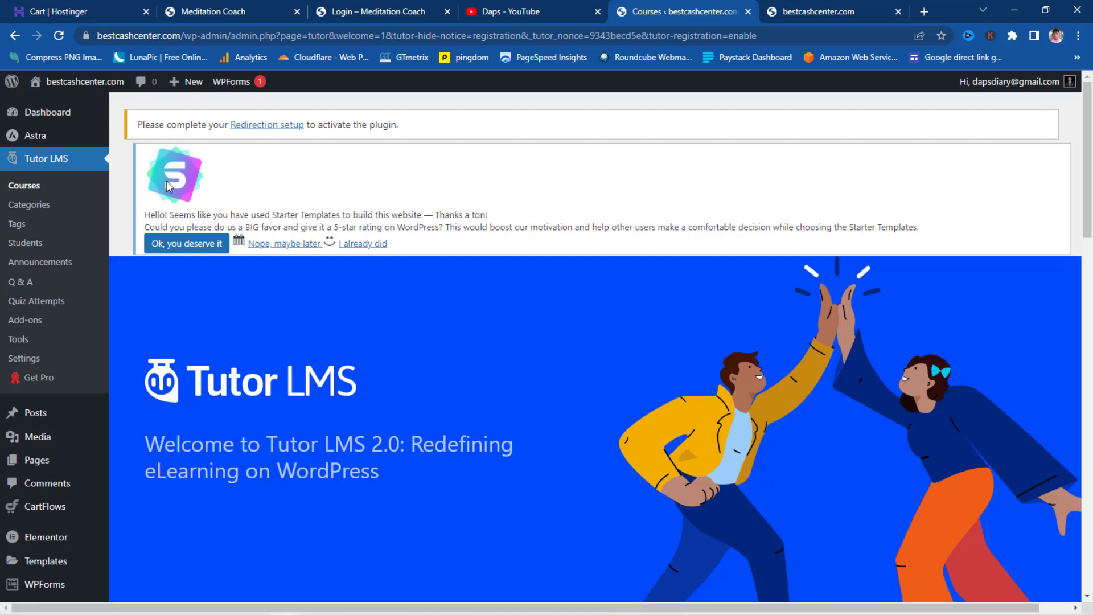
scroll(170, 223, down, 3)
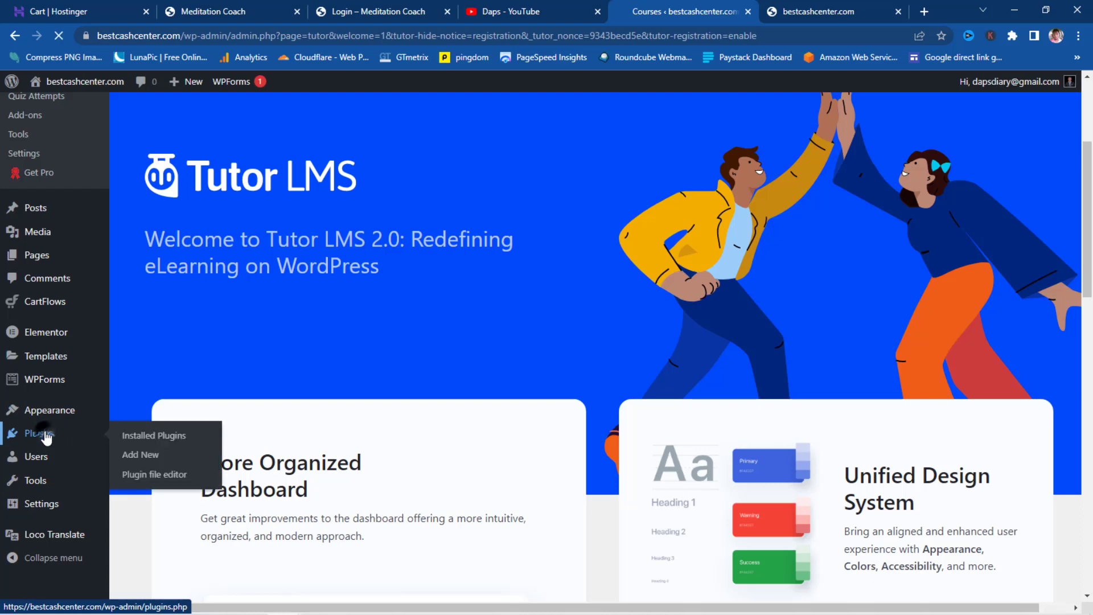
click(149, 428)
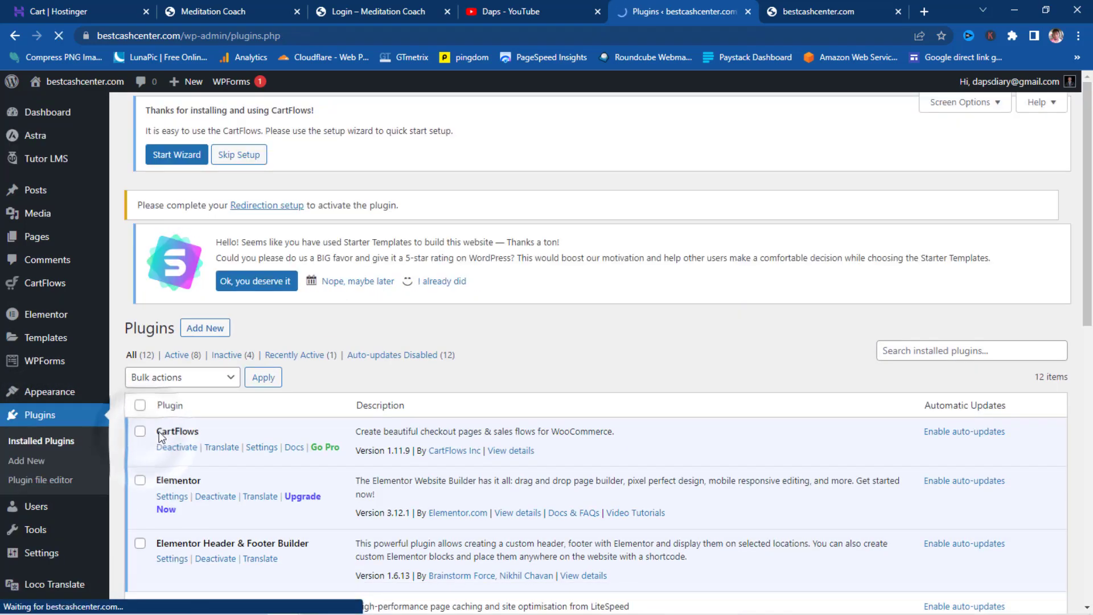
scroll(171, 398, down, 10)
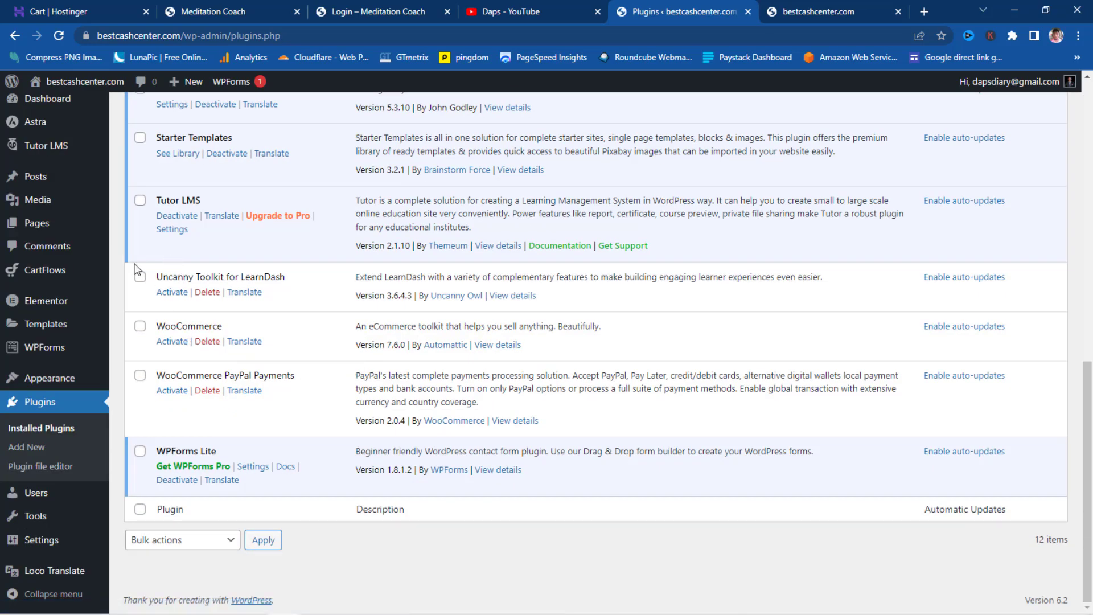
- Bulk-activate Uncanny Toolkit for LearnDash, WooCommerce and WooCommerce PayPal Payments
click(140, 277)
click(140, 327)
click(140, 376)
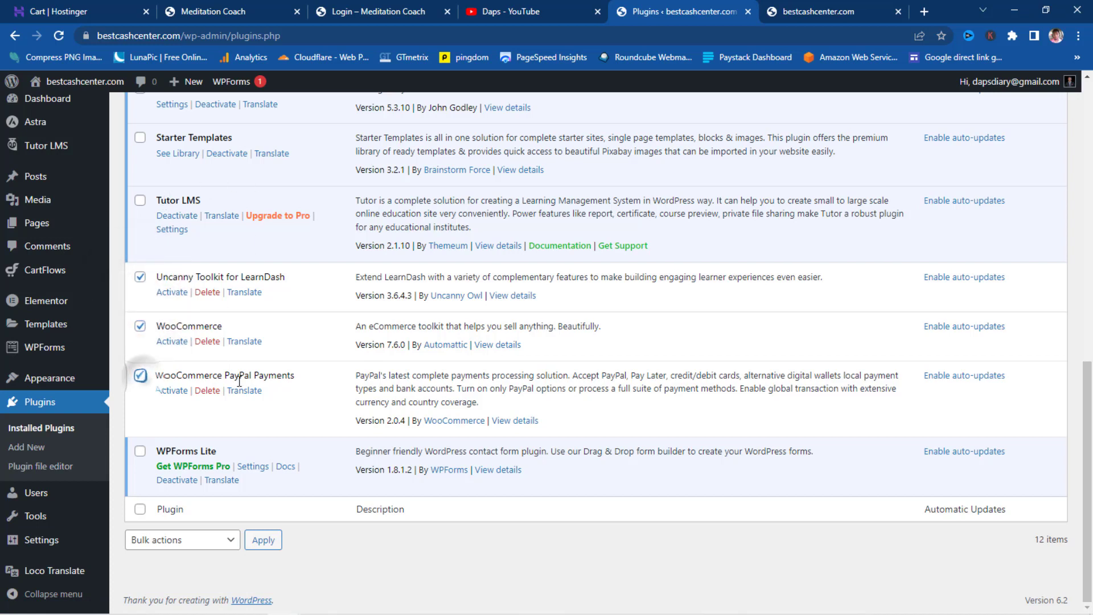
click(210, 541)
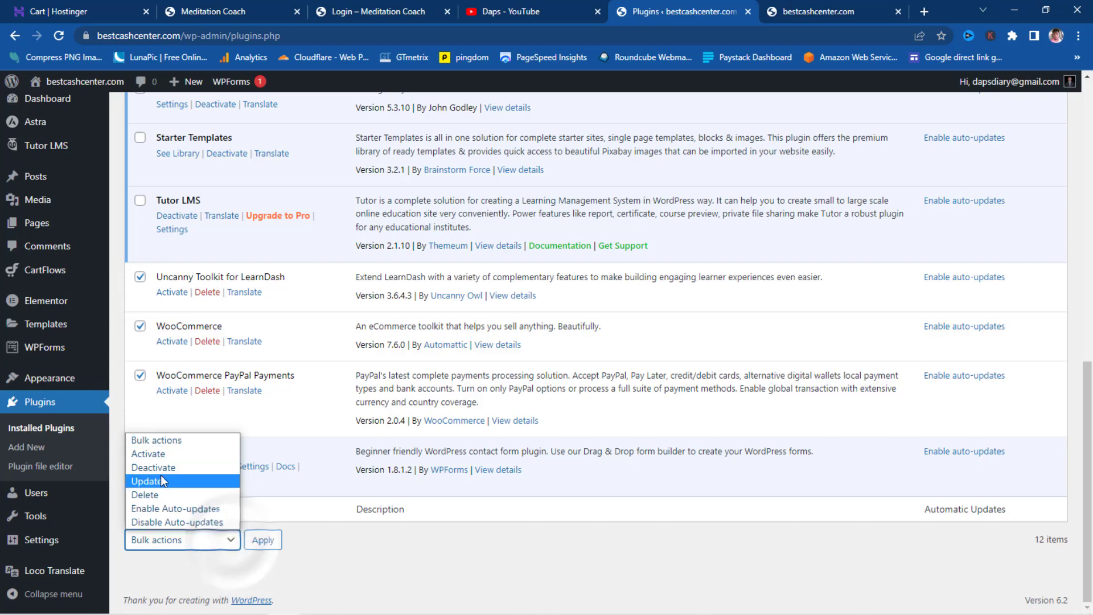
click(162, 454)
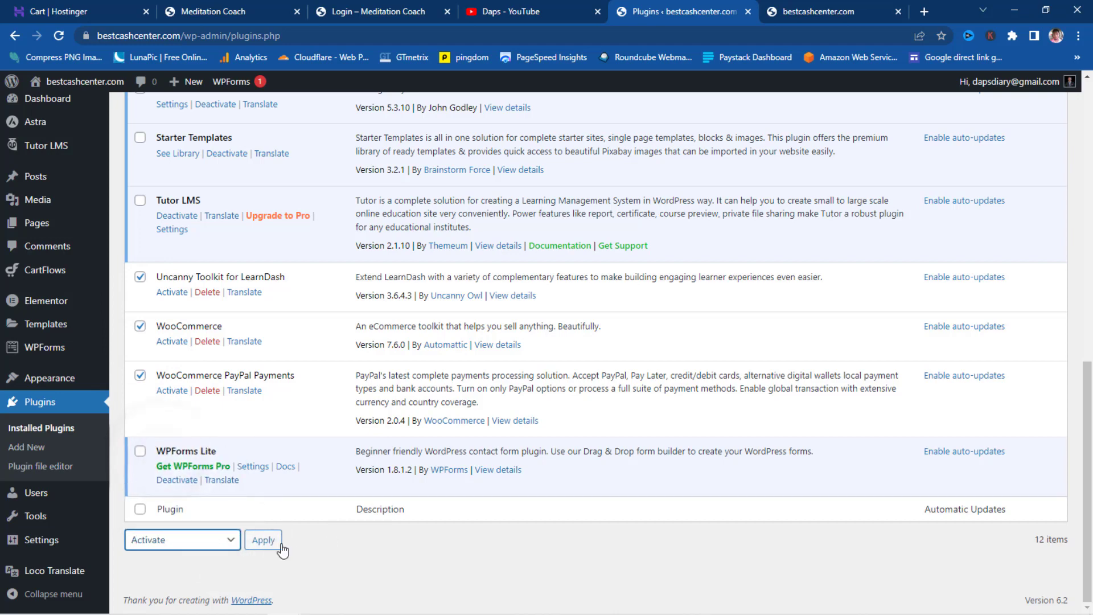
click(263, 540)
scroll(427, 329, down, 2)
scroll(427, 329, down, 5)
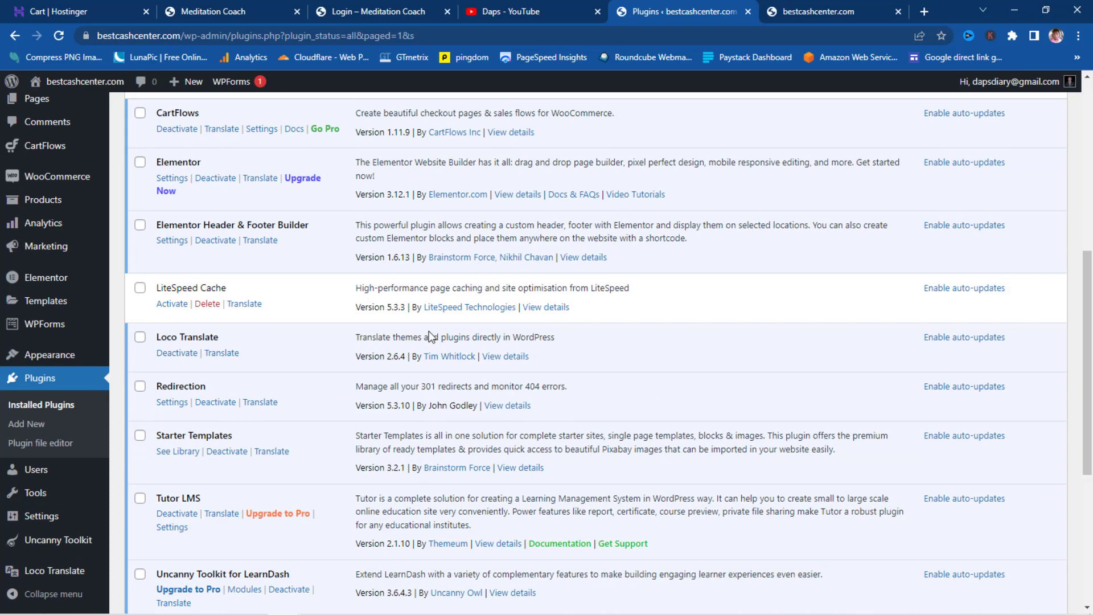
scroll(431, 336, down, 5)
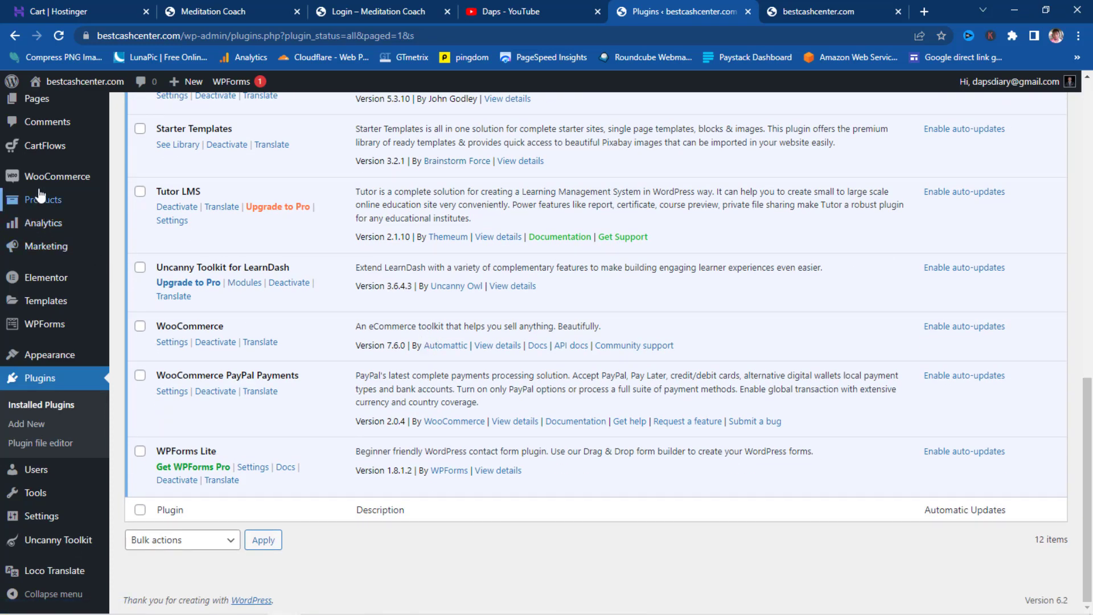
mouse_move(43, 178)
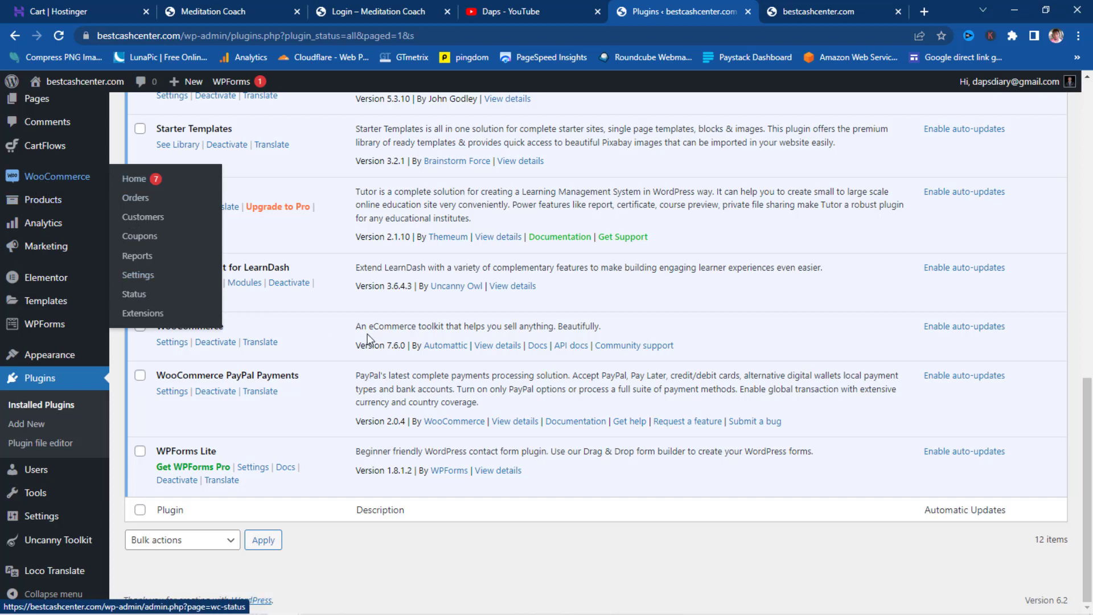
- Open WooCommerce Settings, look over the General options, and switch to the Products tab
click(170, 345)
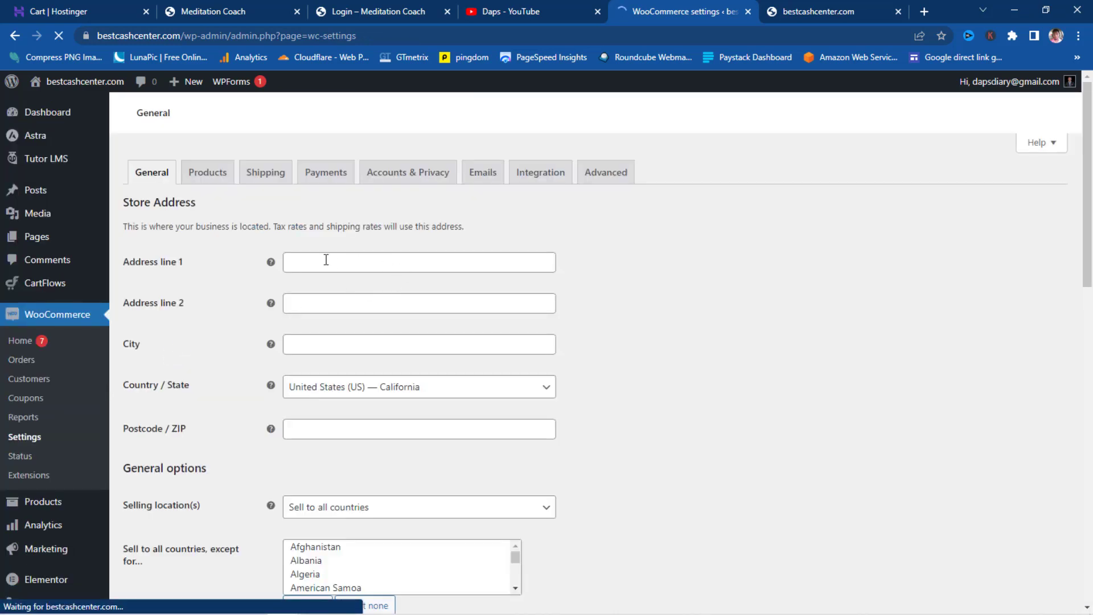
scroll(549, 272, down, 2)
scroll(548, 272, down, 3)
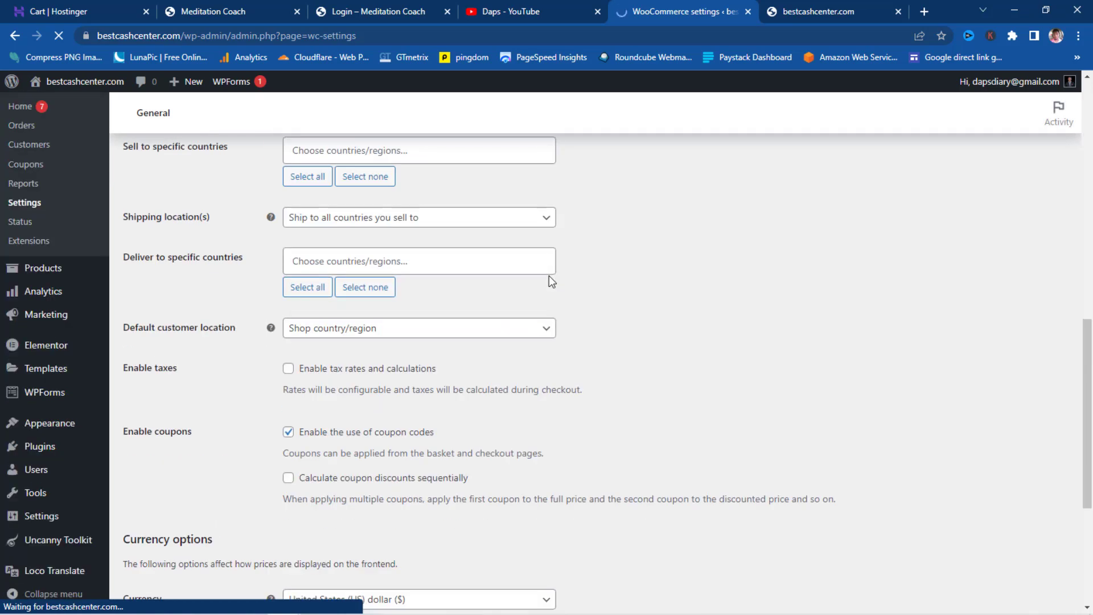
scroll(548, 276, down, 3)
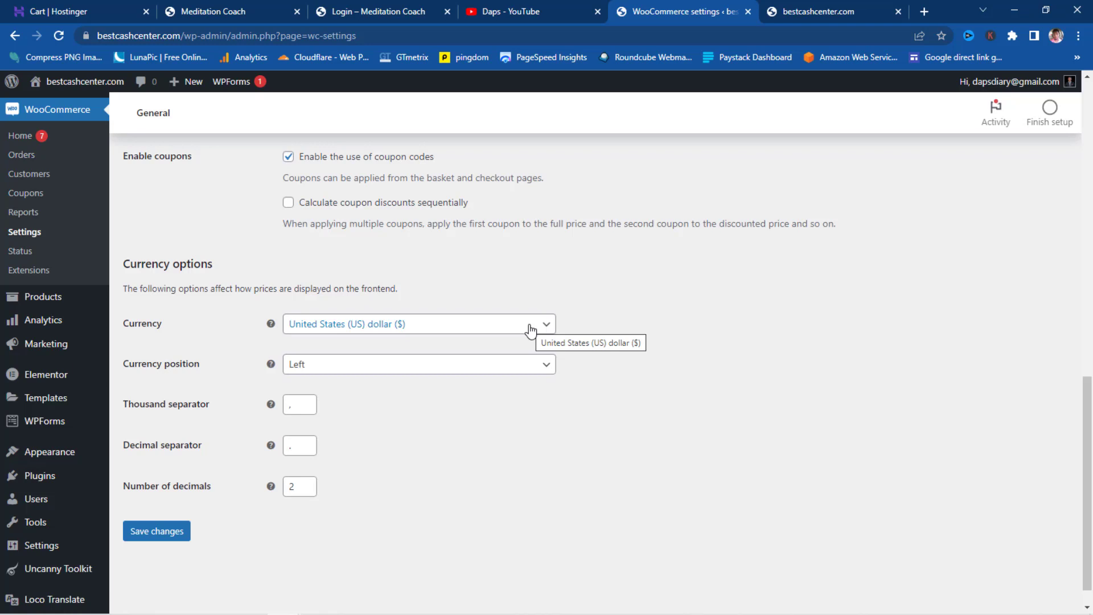
scroll(531, 331, up, 1)
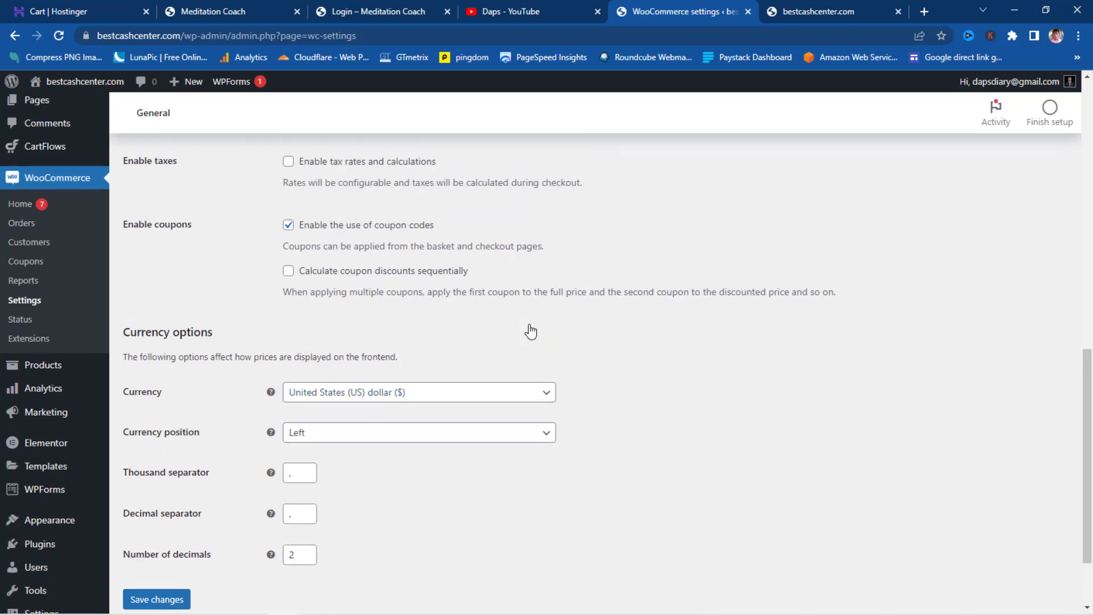
scroll(302, 231, up, 1)
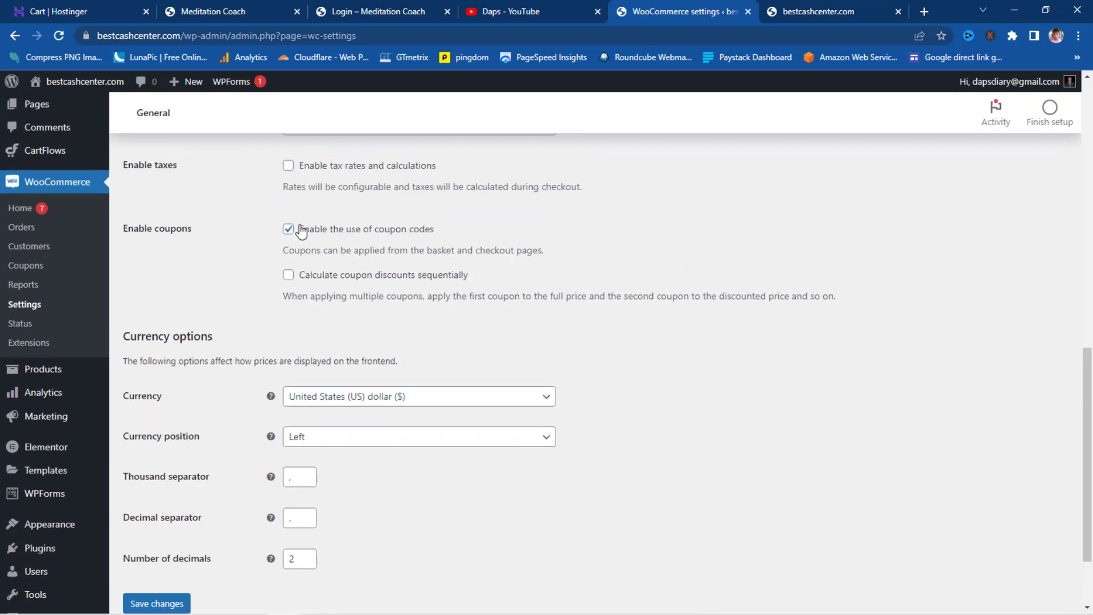
scroll(302, 231, up, 2)
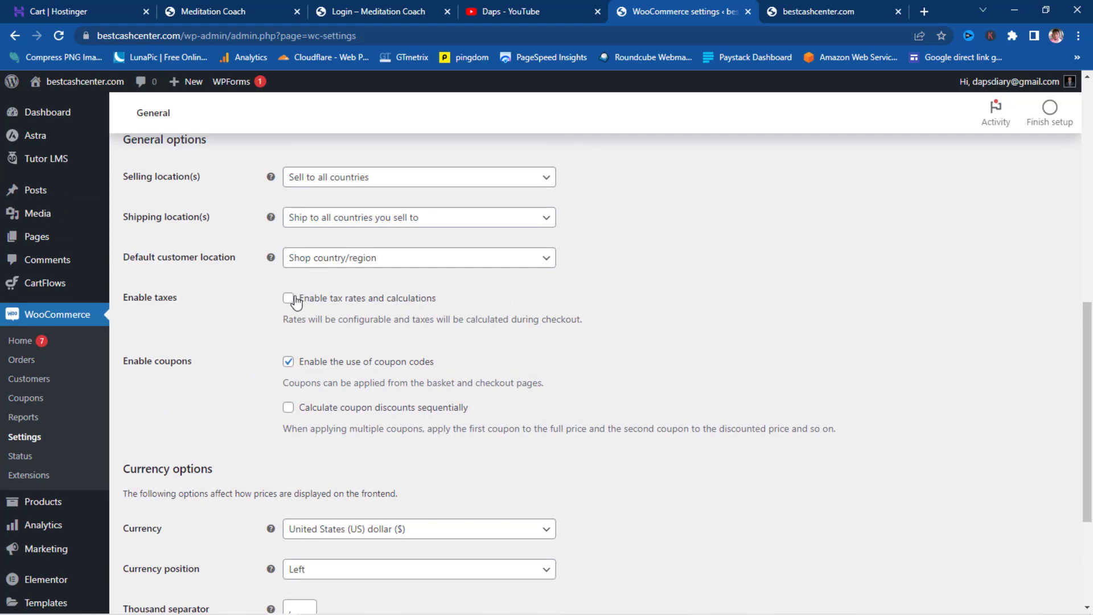
scroll(295, 302, up, 7)
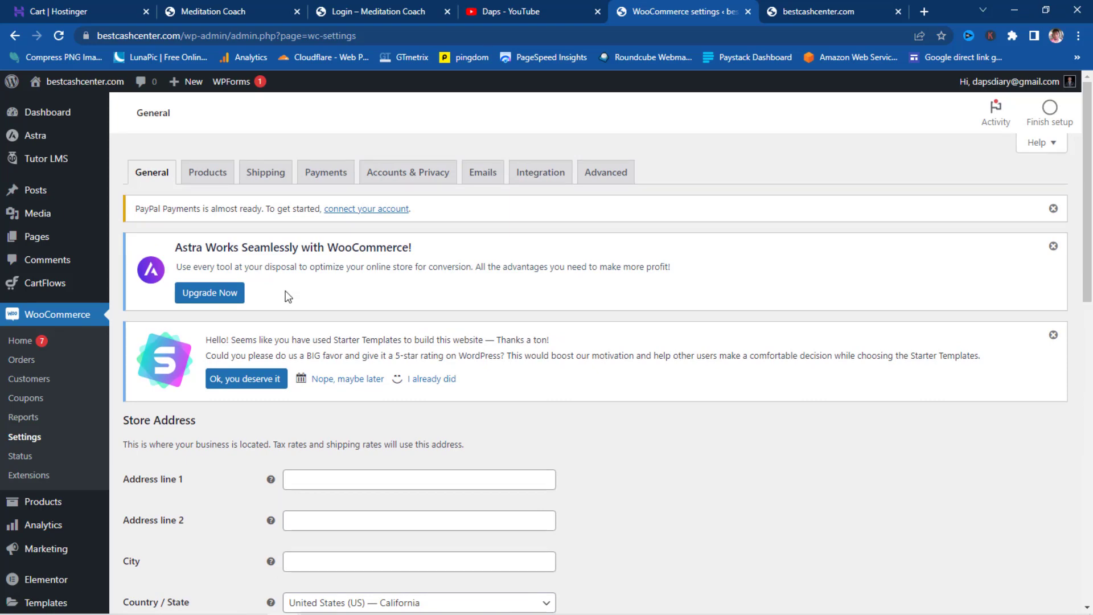
click(208, 181)
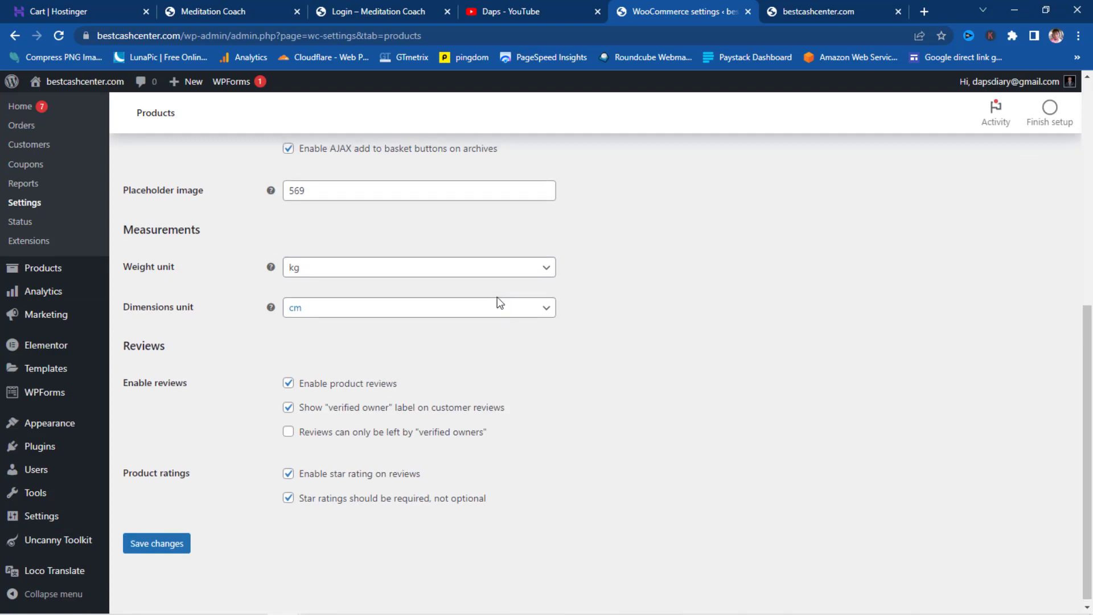
scroll(496, 300, up, 7)
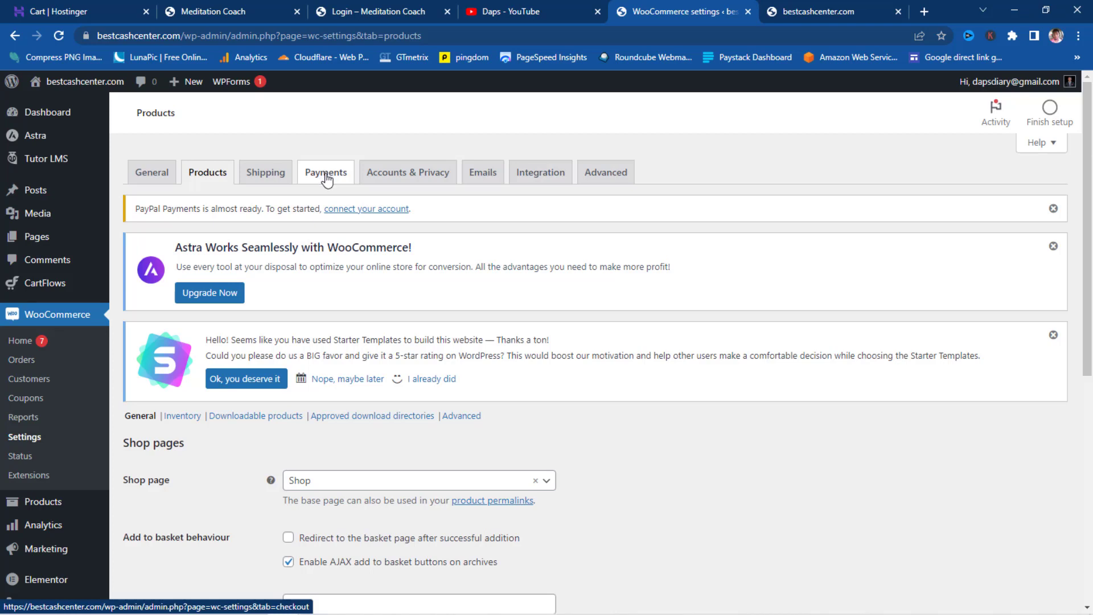
- On Accounts & Privacy, disable guest orders, enable checkout login and account creation, and save
click(398, 178)
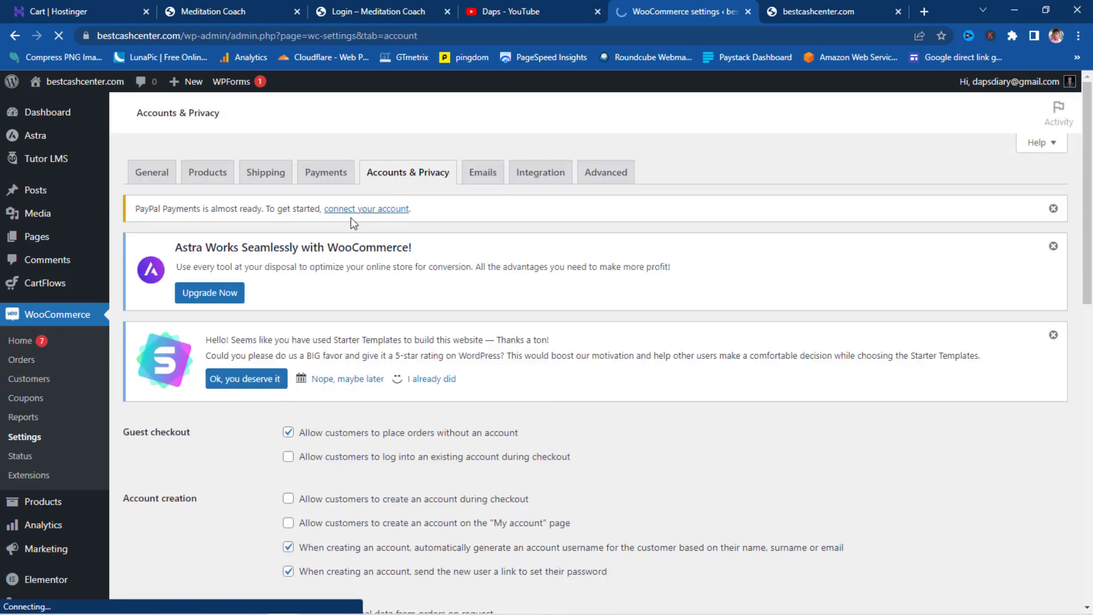
scroll(349, 254, down, 3)
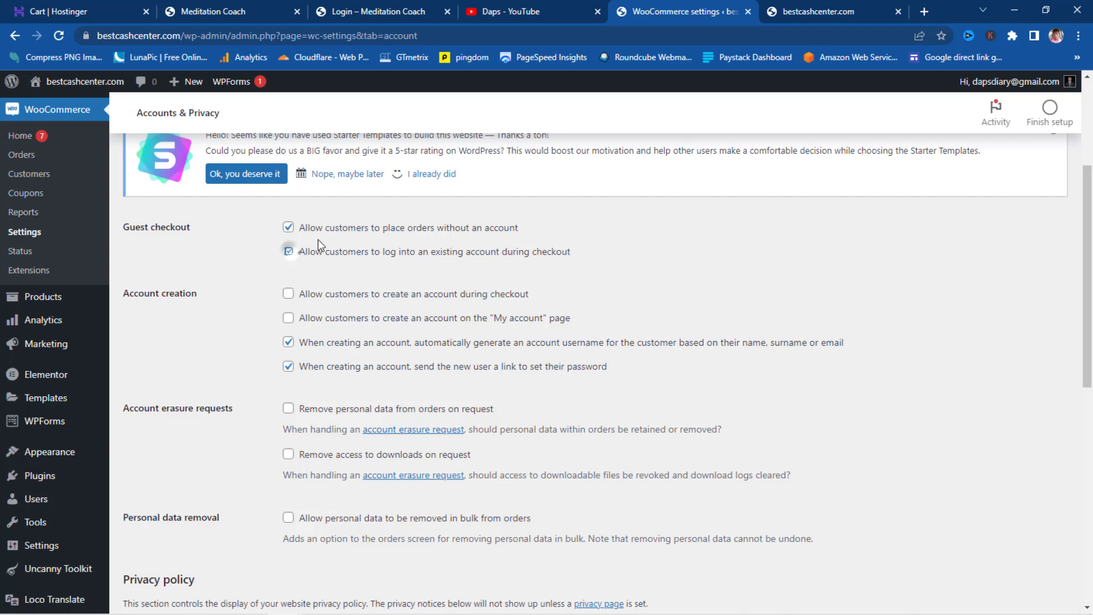
click(288, 251)
click(302, 229)
scroll(325, 240, down, 1)
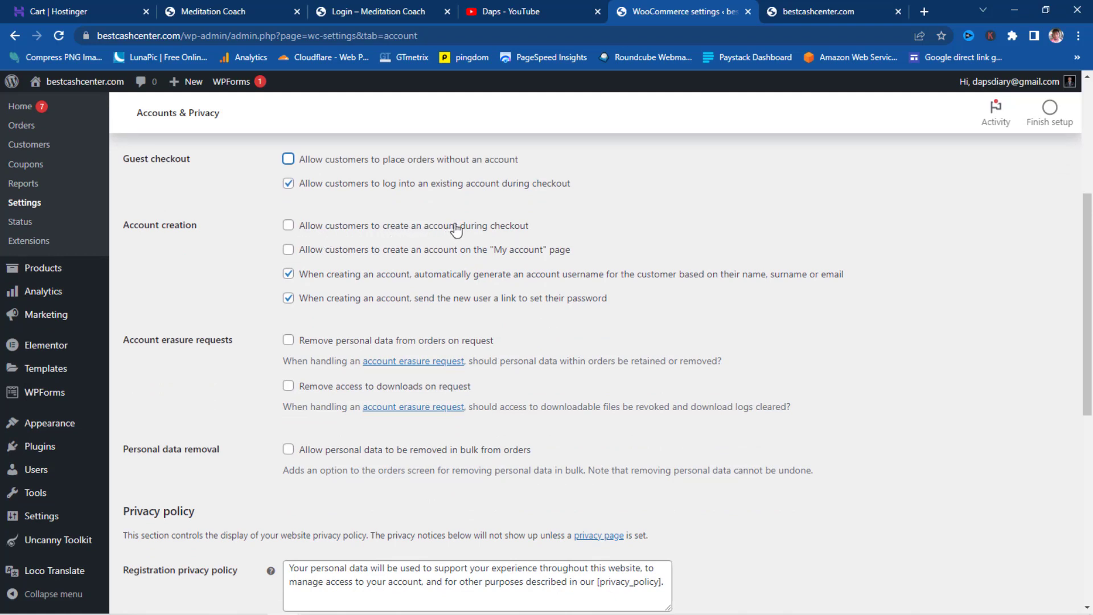
click(289, 226)
scroll(458, 308, up, 5)
scroll(458, 314, down, 13)
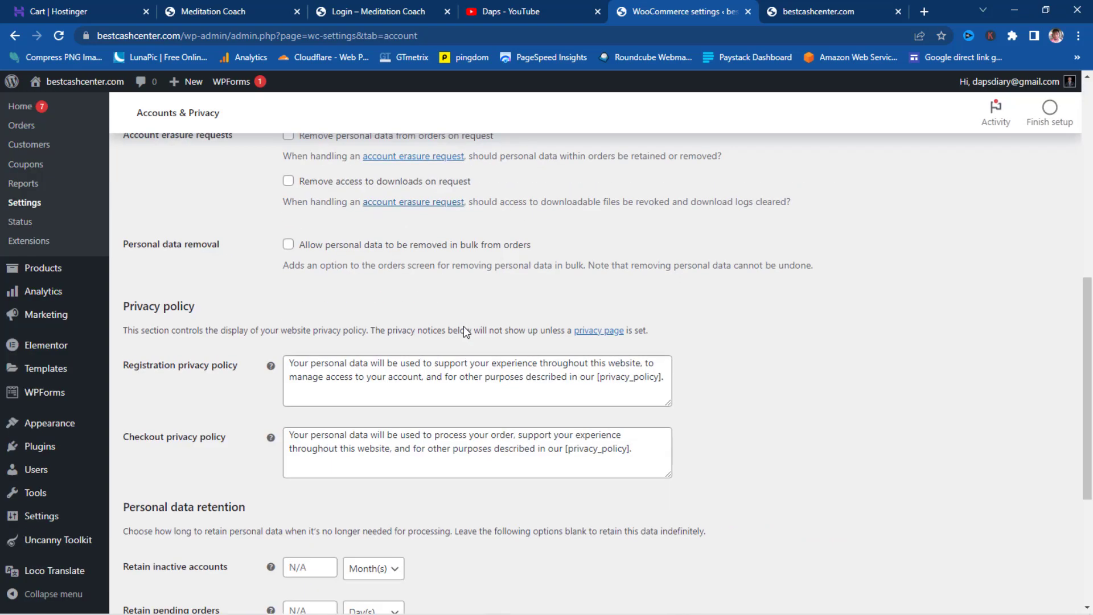
click(155, 547)
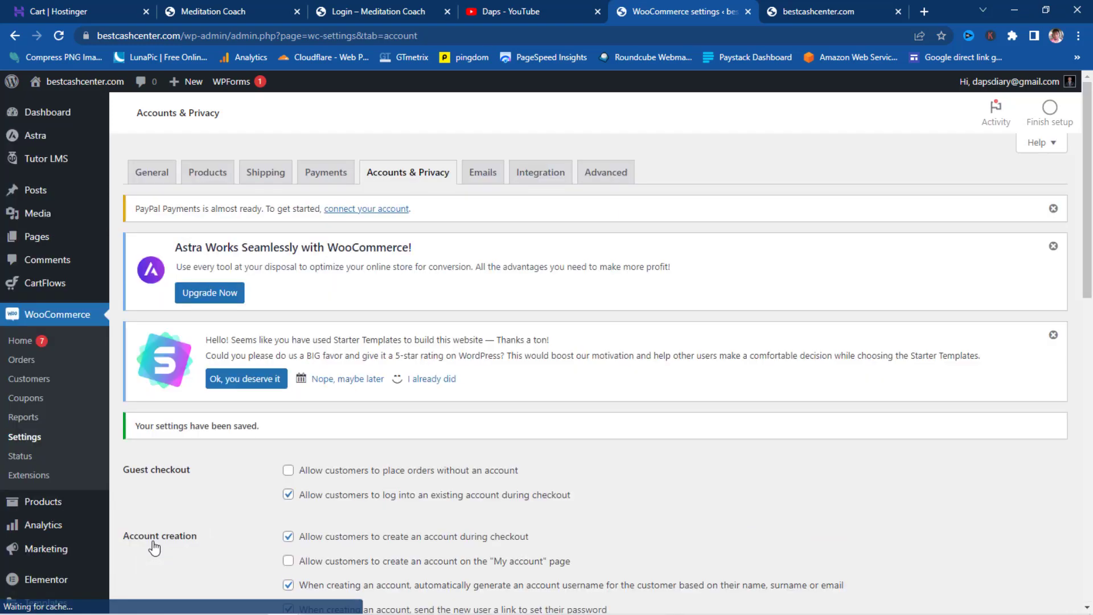
- Switch to the Emails tab and review the New order and Cancelled order notifications
click(475, 173)
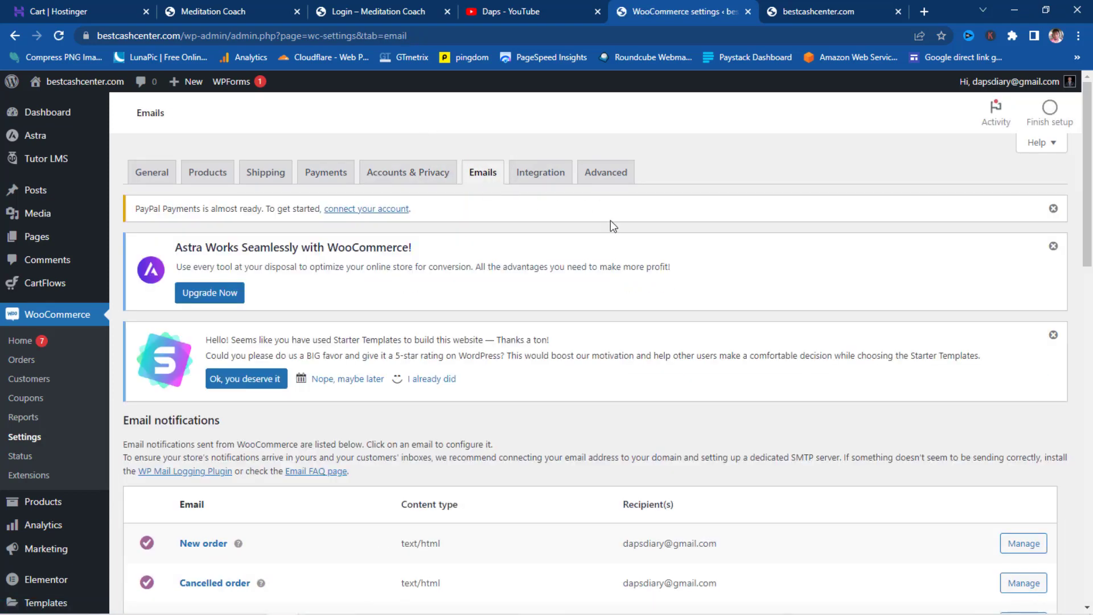
scroll(610, 222, down, 3)
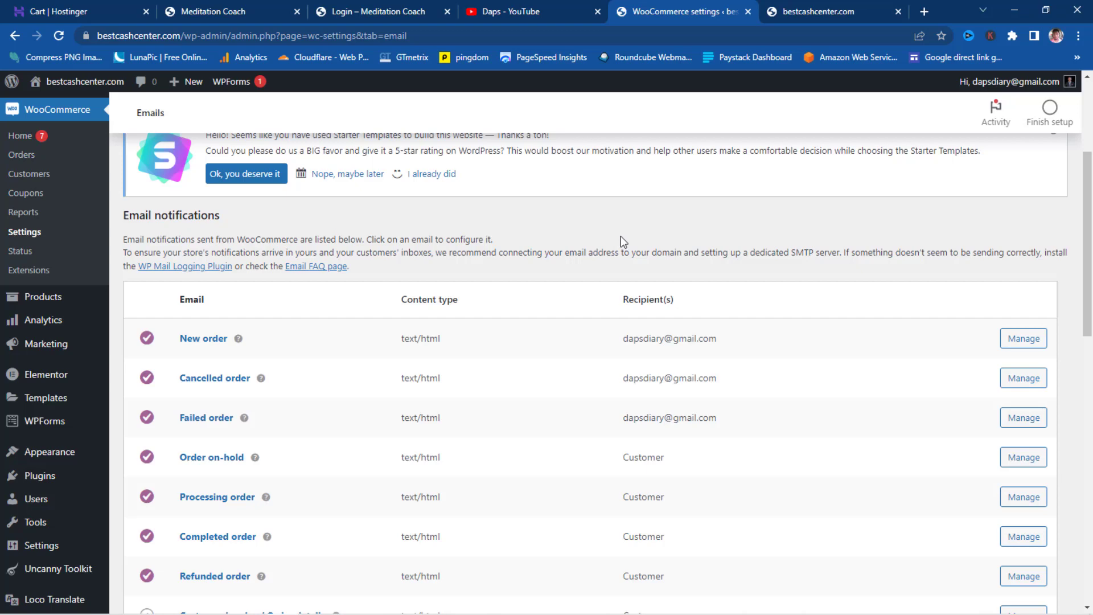
scroll(623, 241, up, 3)
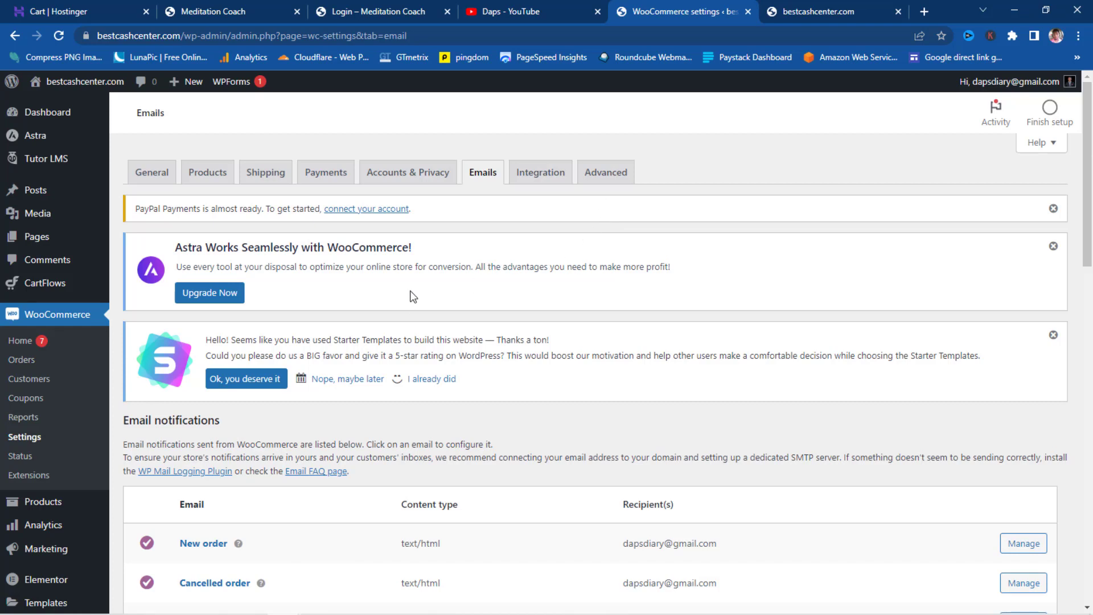
mouse_move(33, 165)
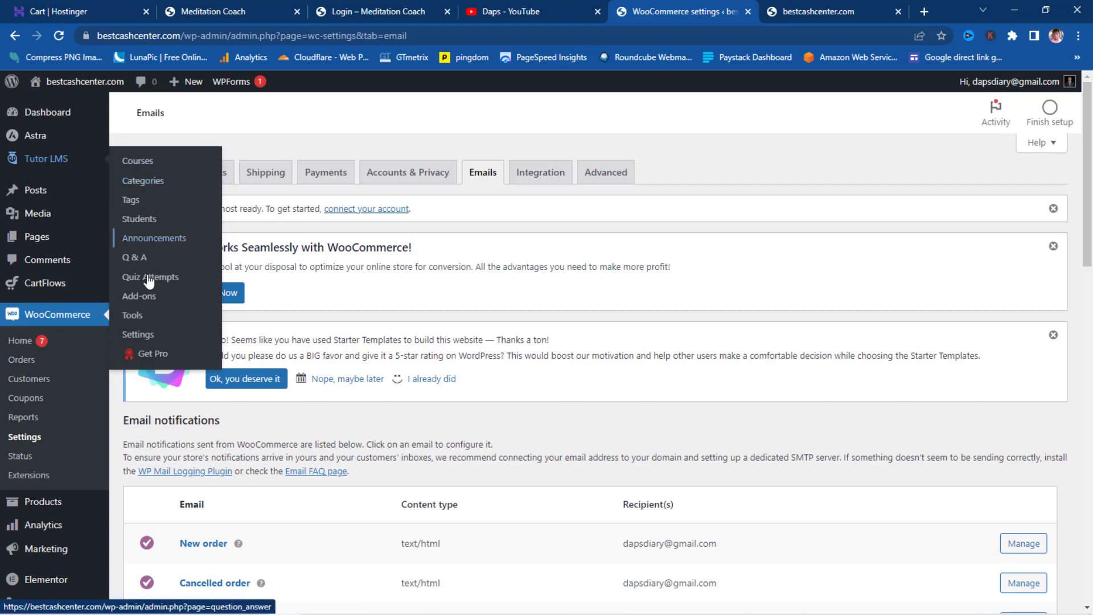
- Open Tutor LMS Settings and check the terms and conditions page list without choosing one
click(134, 340)
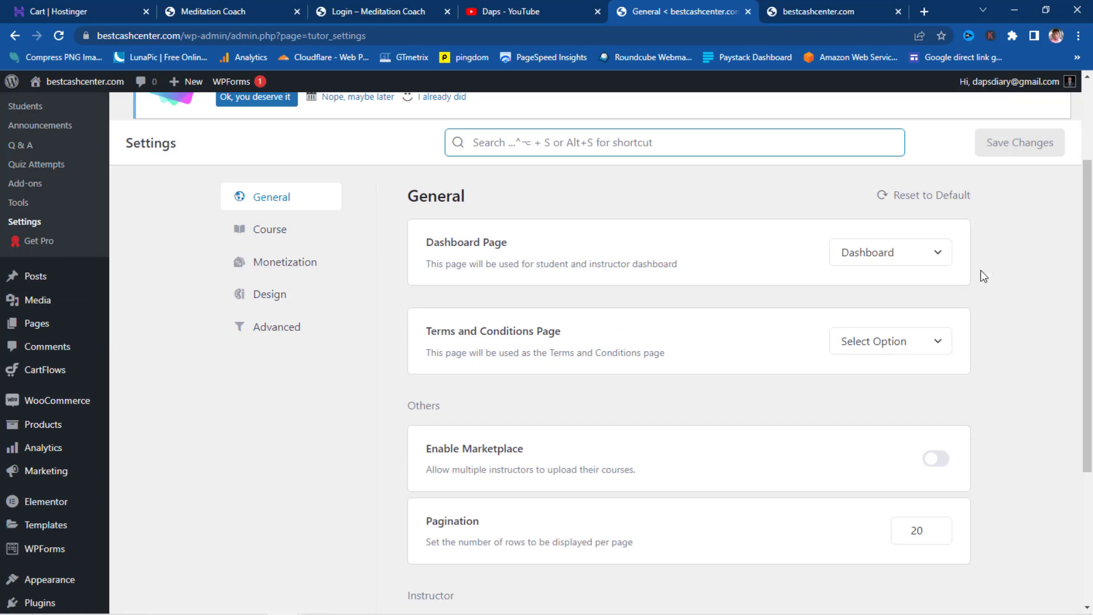
click(933, 348)
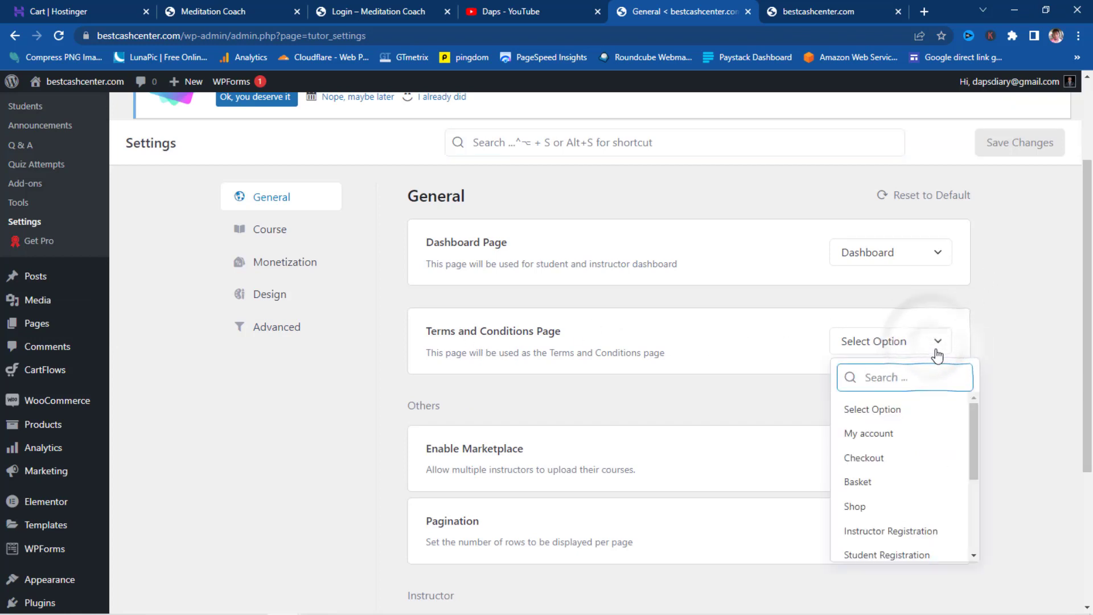
click(980, 329)
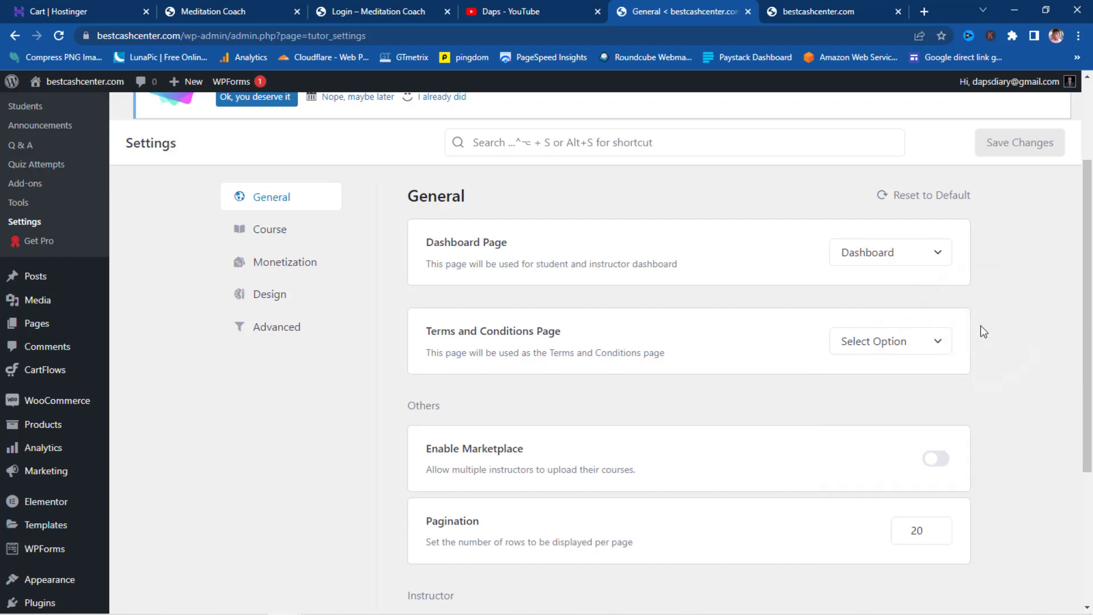
scroll(981, 330, down, 3)
scroll(981, 331, down, 1)
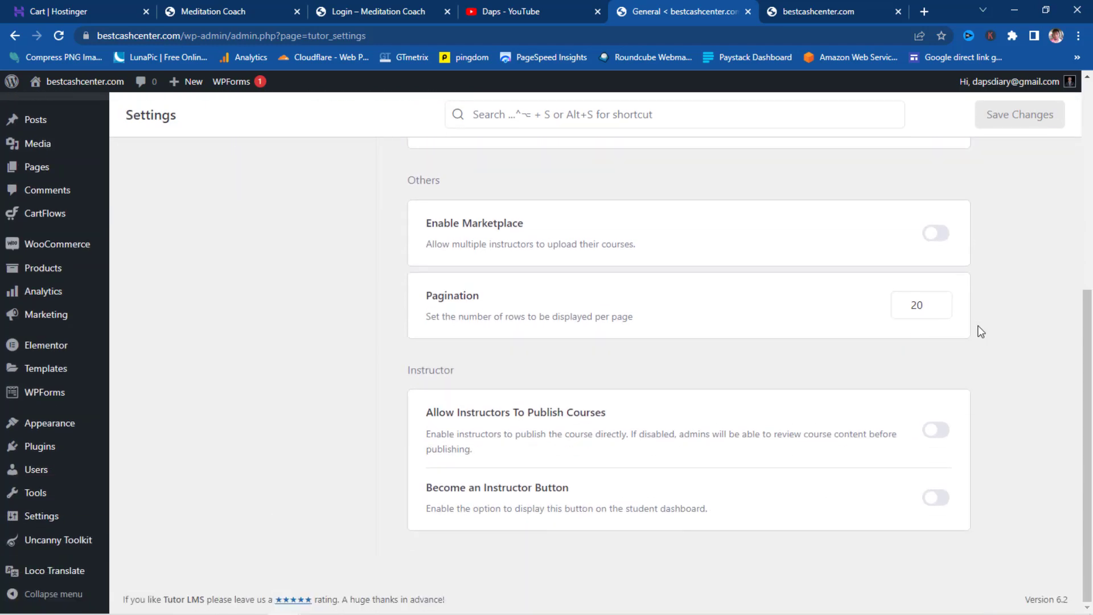
scroll(981, 332, up, 6)
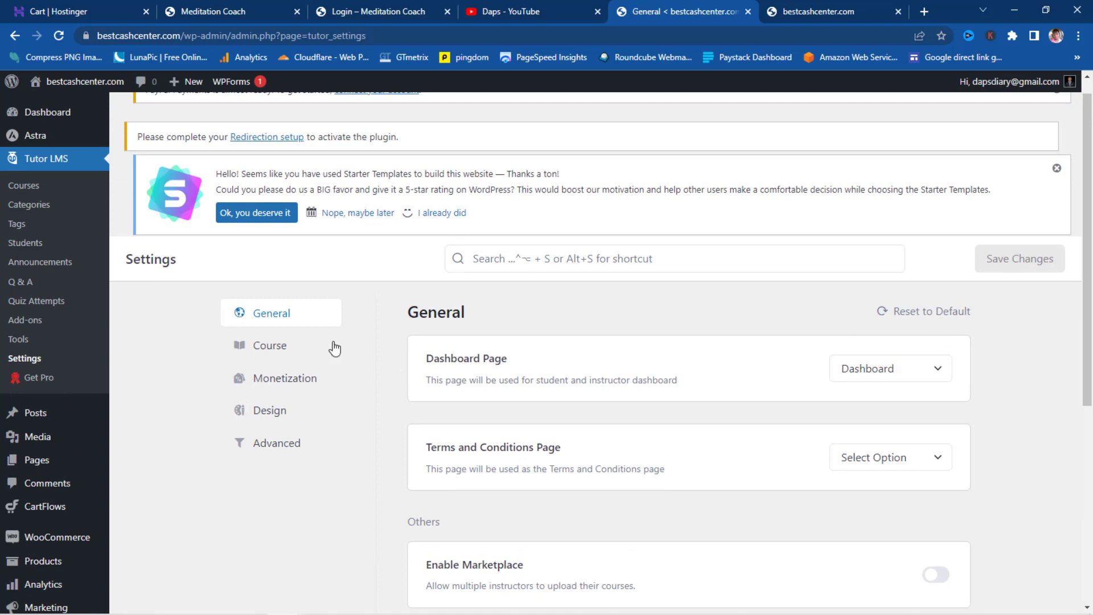
- On the Course tab, switch on Course Content Access for instructors and admins
click(276, 349)
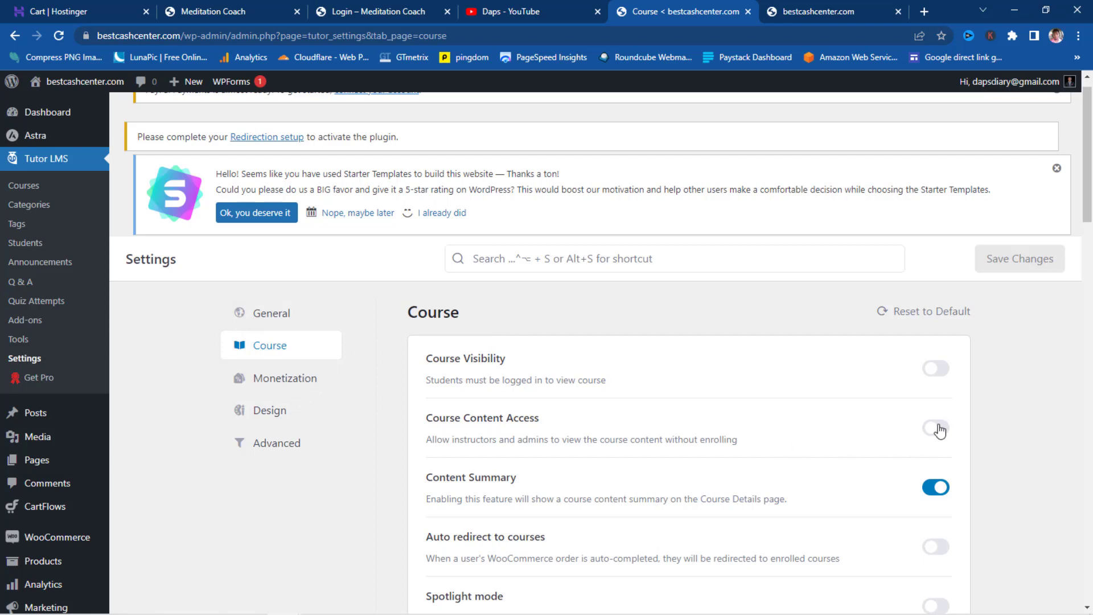
scroll(488, 348, down, 1)
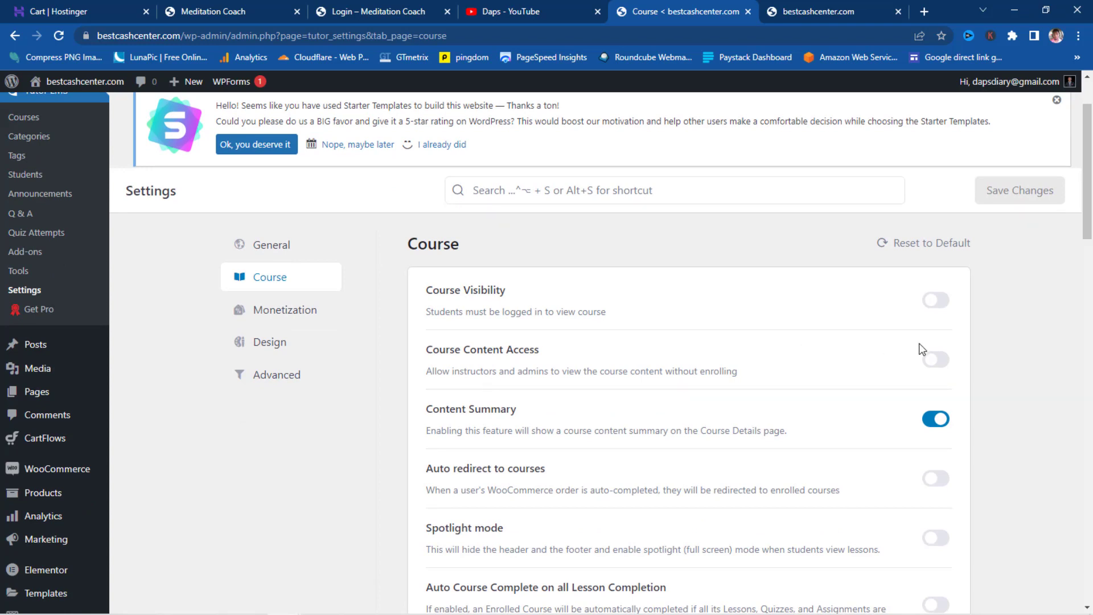
click(941, 362)
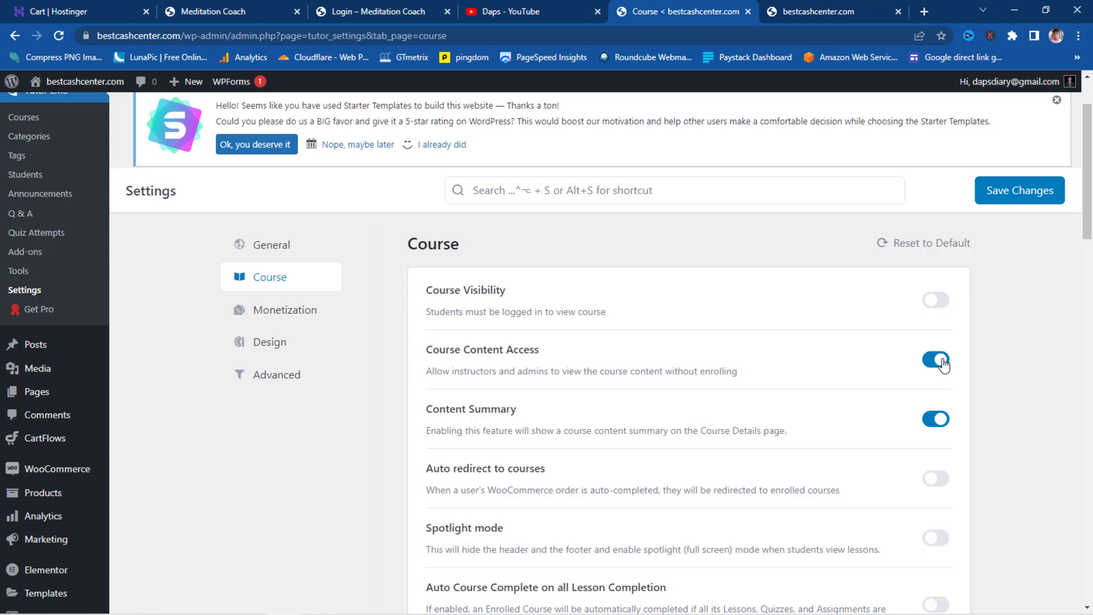
scroll(943, 365, down, 4)
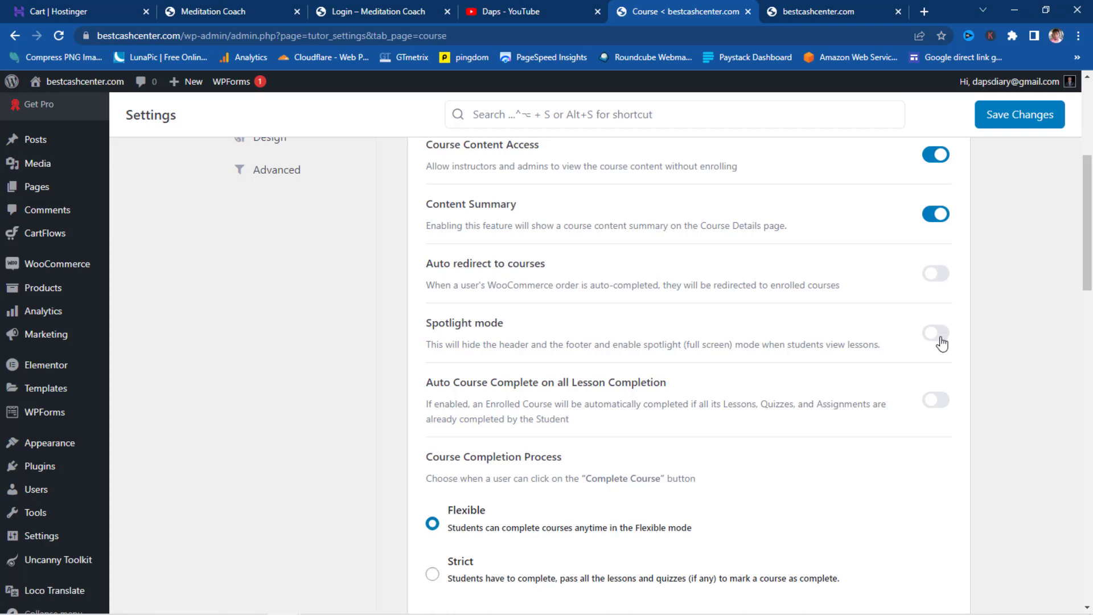
- Switch on Auto Course Complete, Course Retake, Automatically Load Next Course Content and Enable Lesson Comment
scroll(941, 342, down, 1)
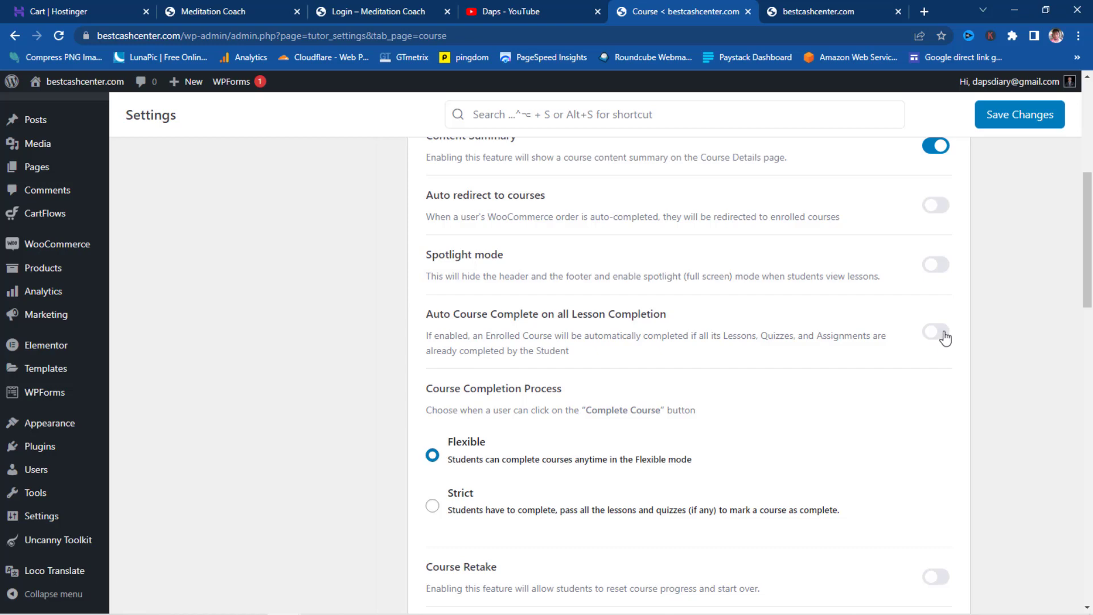
click(936, 332)
scroll(945, 340, down, 2)
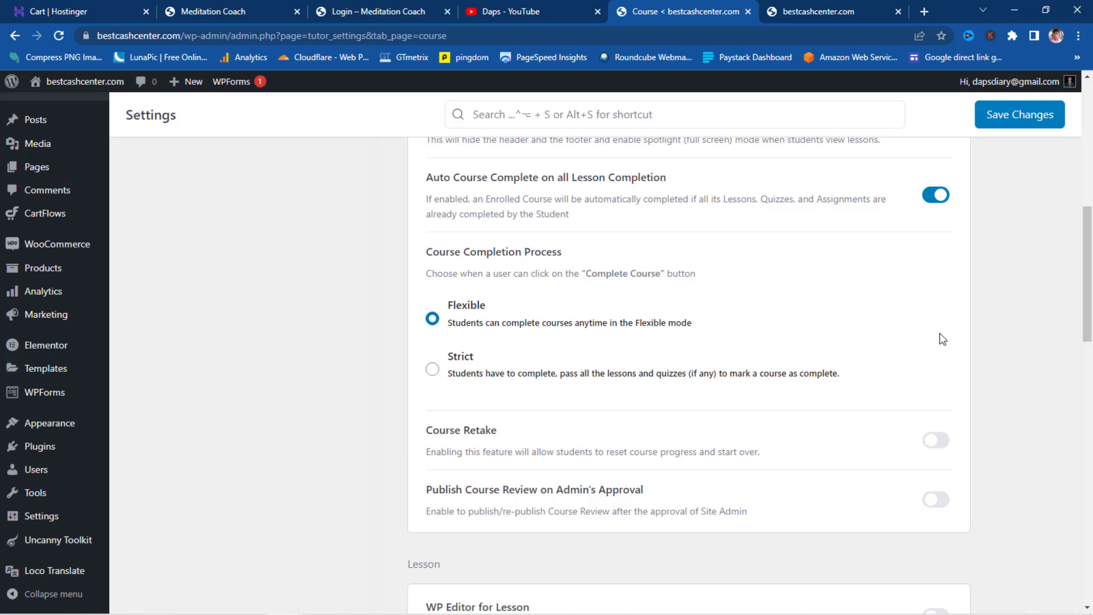
scroll(942, 339, down, 3)
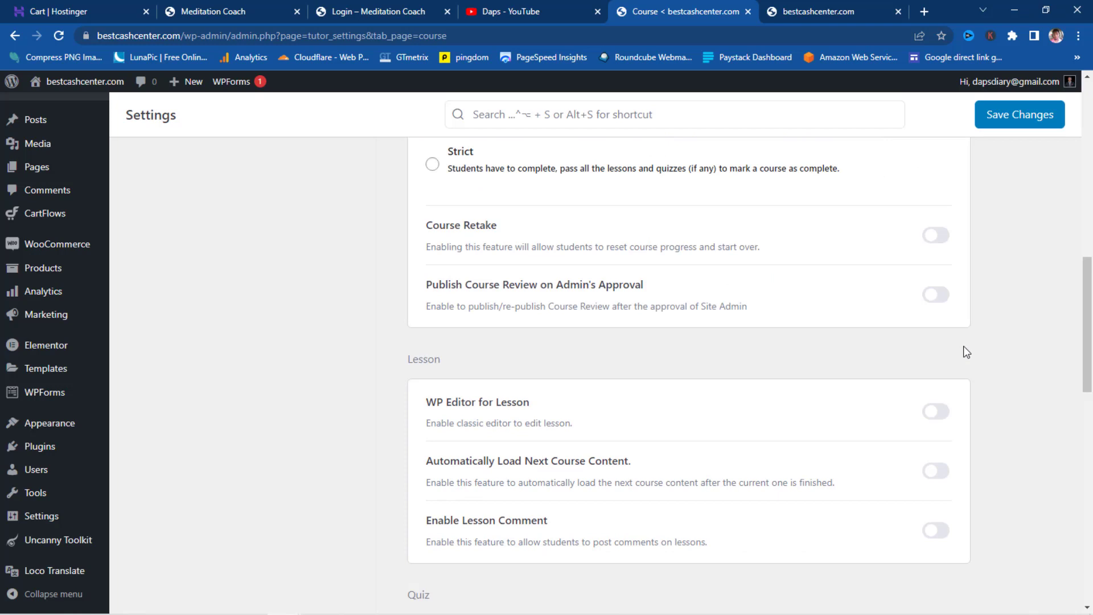
click(936, 235)
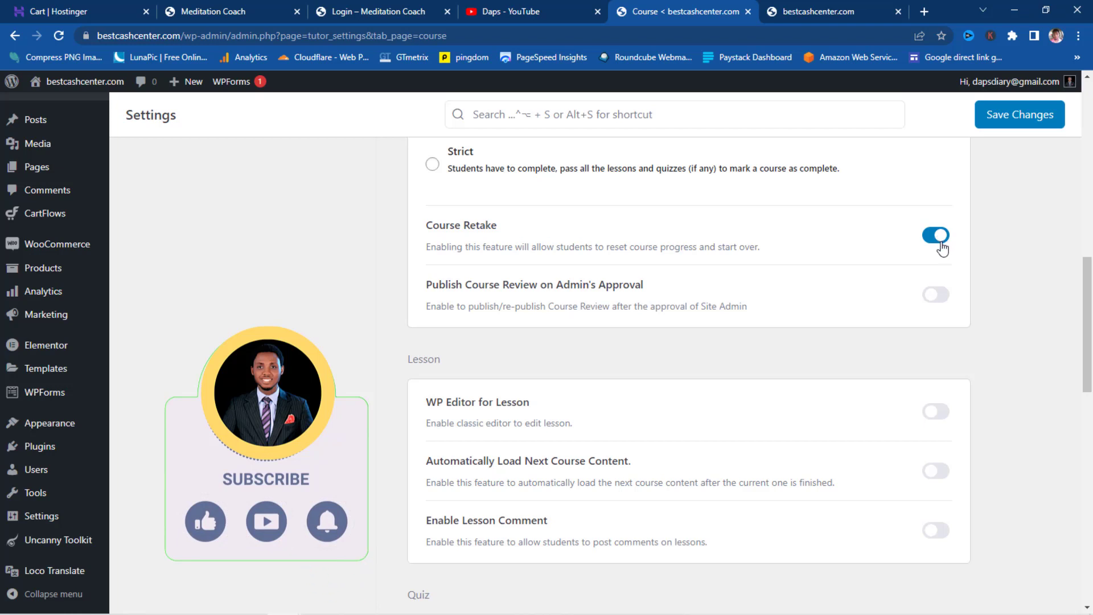
scroll(946, 249, down, 3)
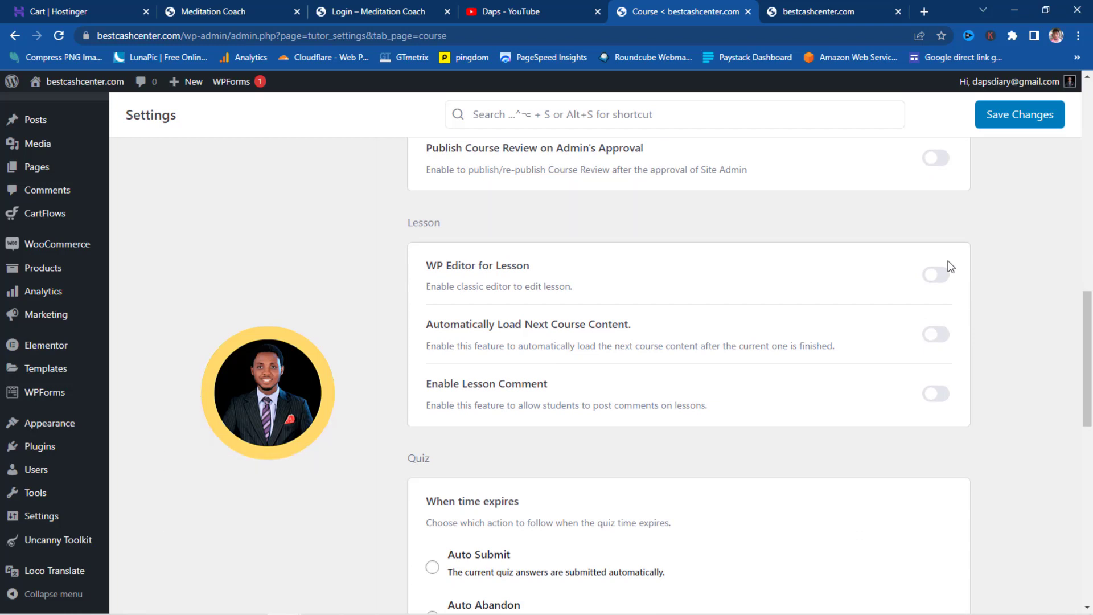
scroll(950, 275, down, 1)
scroll(954, 279, down, 1)
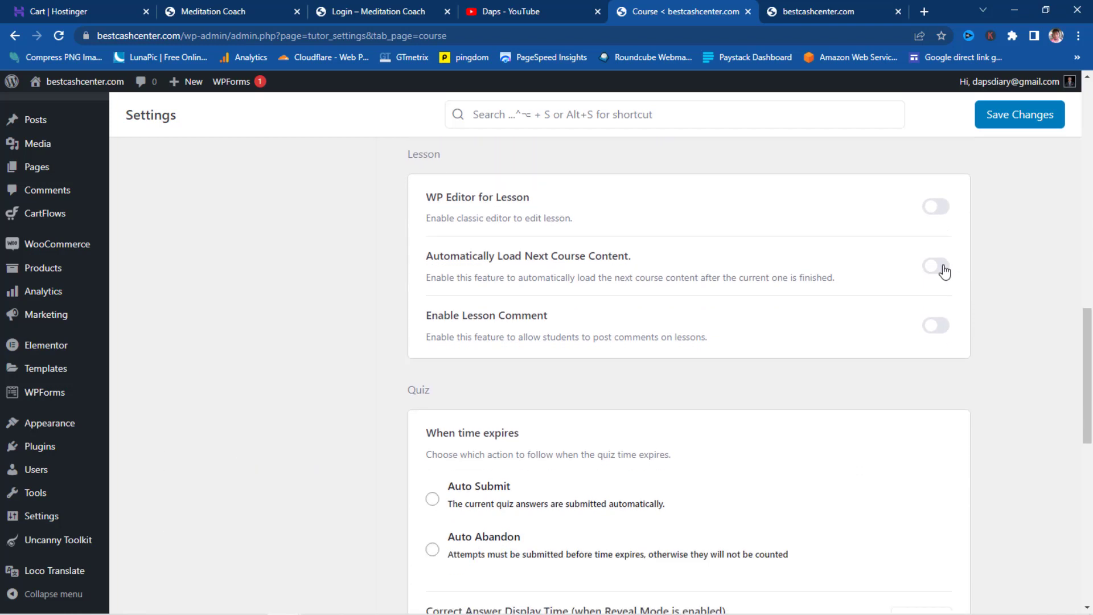
click(940, 267)
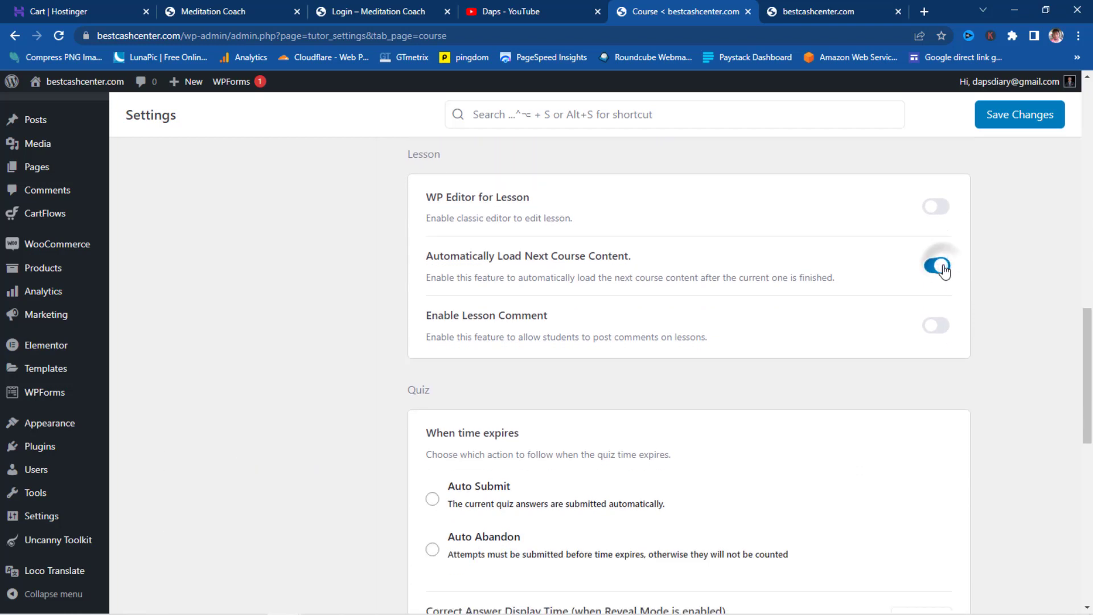
click(941, 326)
scroll(943, 328, down, 4)
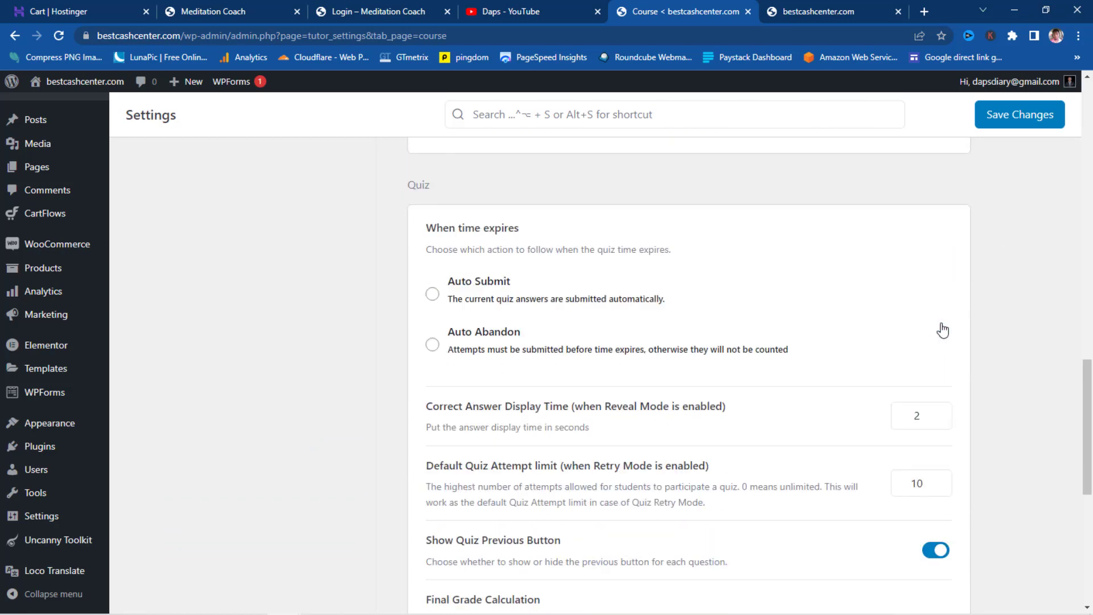
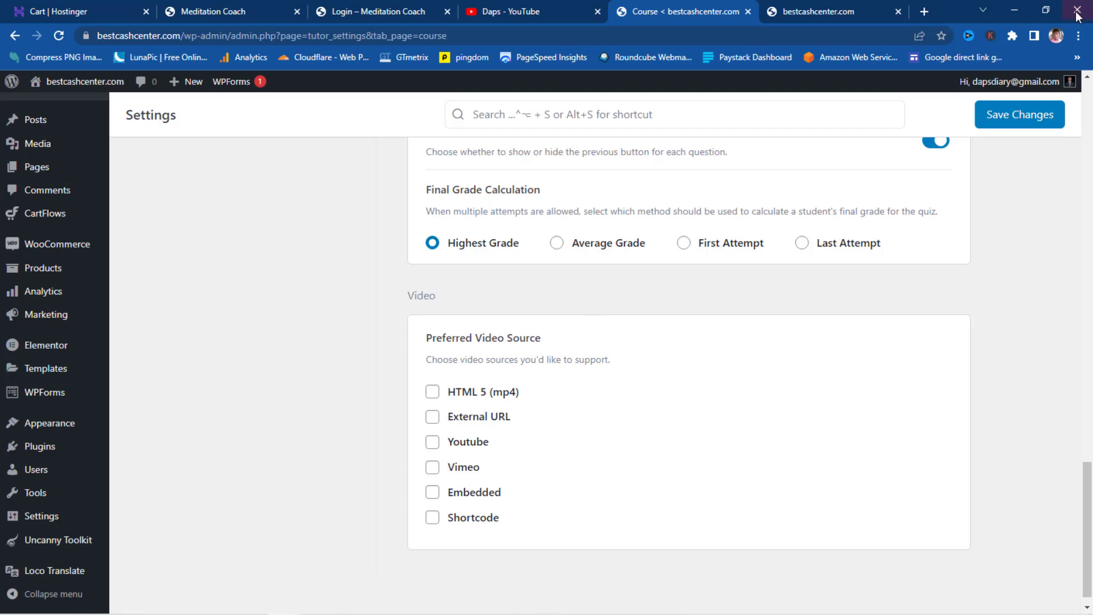
- Tick External URL under Preferred Video Source and save the course settings
click(434, 418)
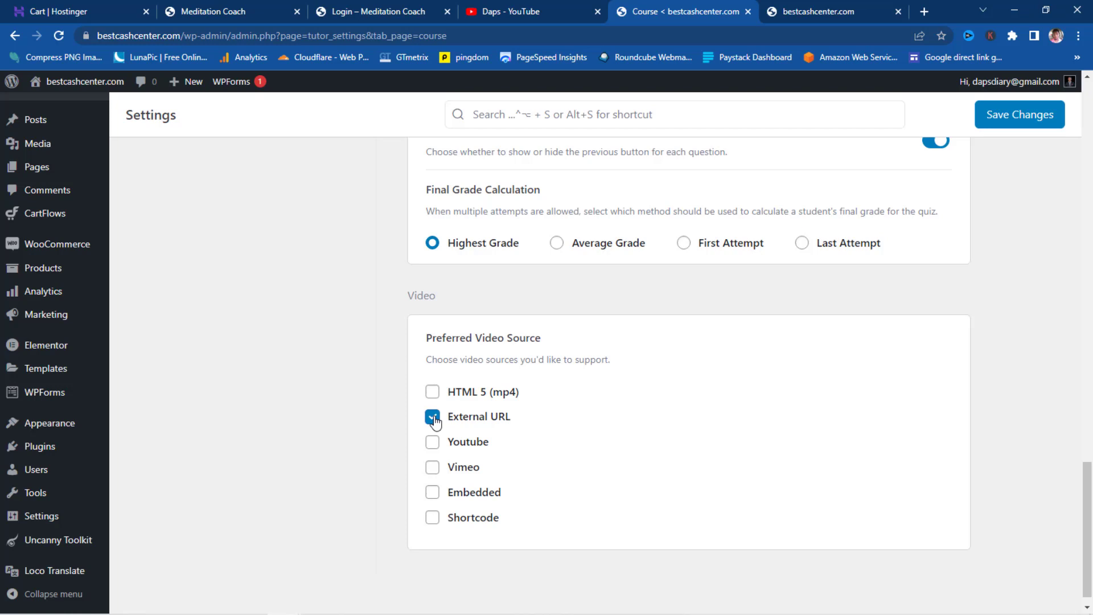
scroll(443, 422, down, 1)
scroll(774, 410, up, 5)
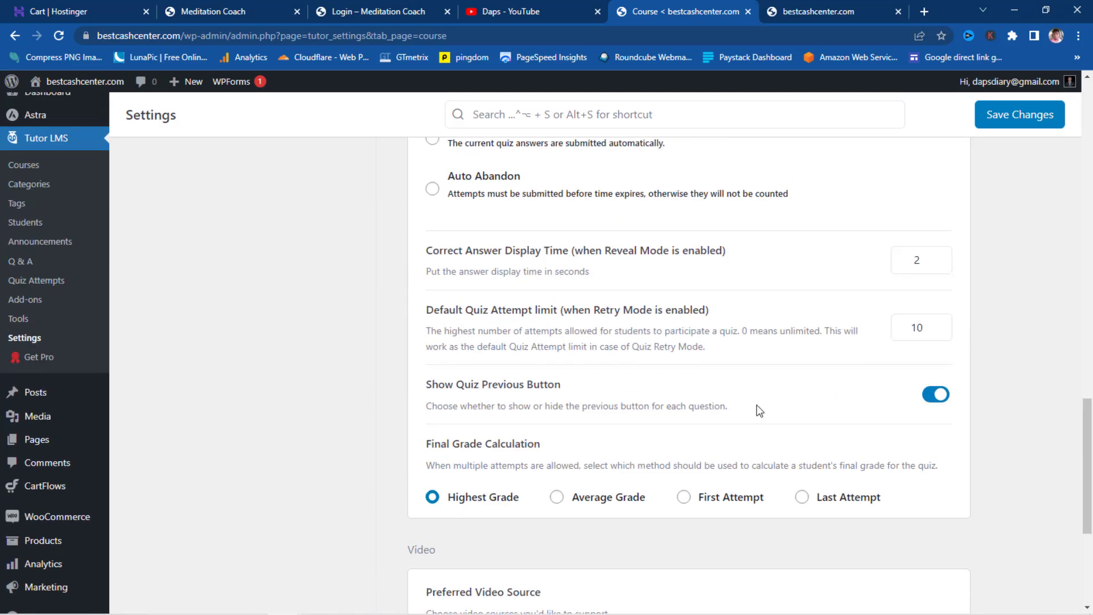
click(1016, 116)
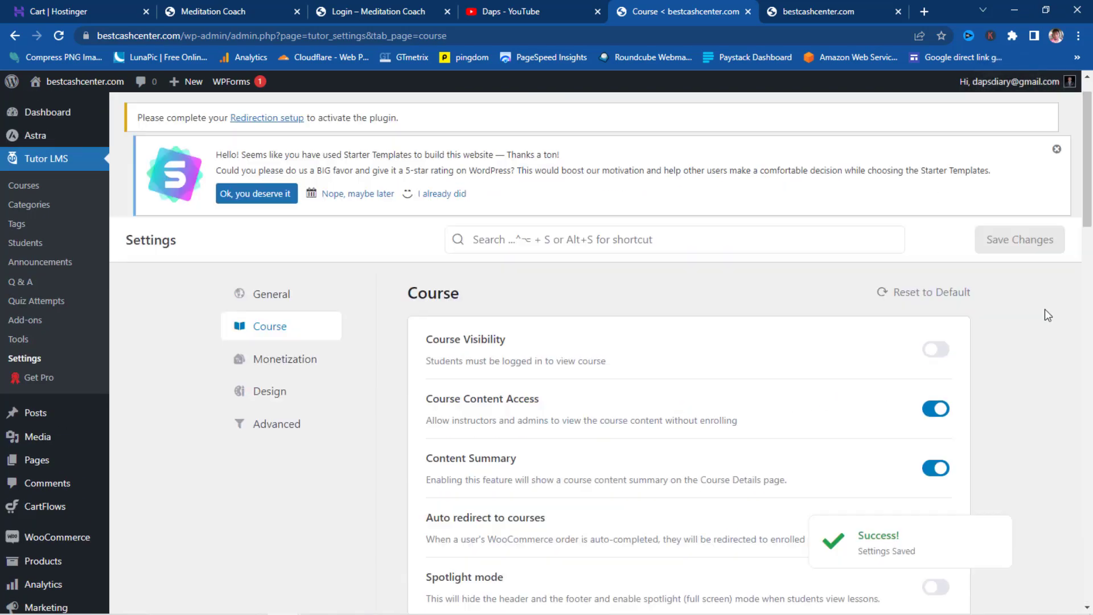
- Set the Monetization eCommerce Engine to WooCommerce
click(284, 361)
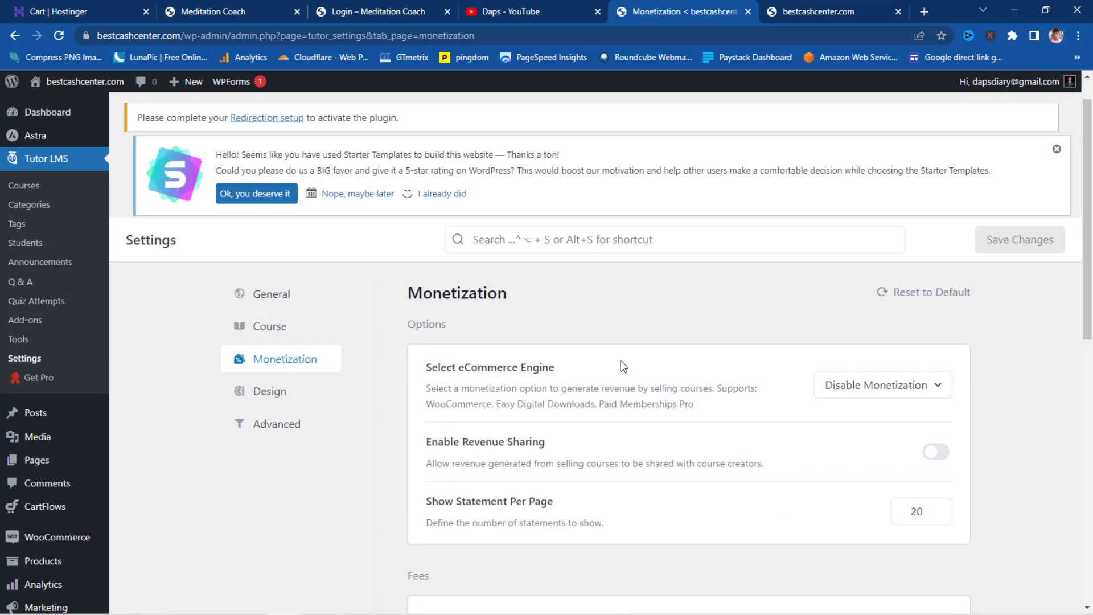
click(924, 390)
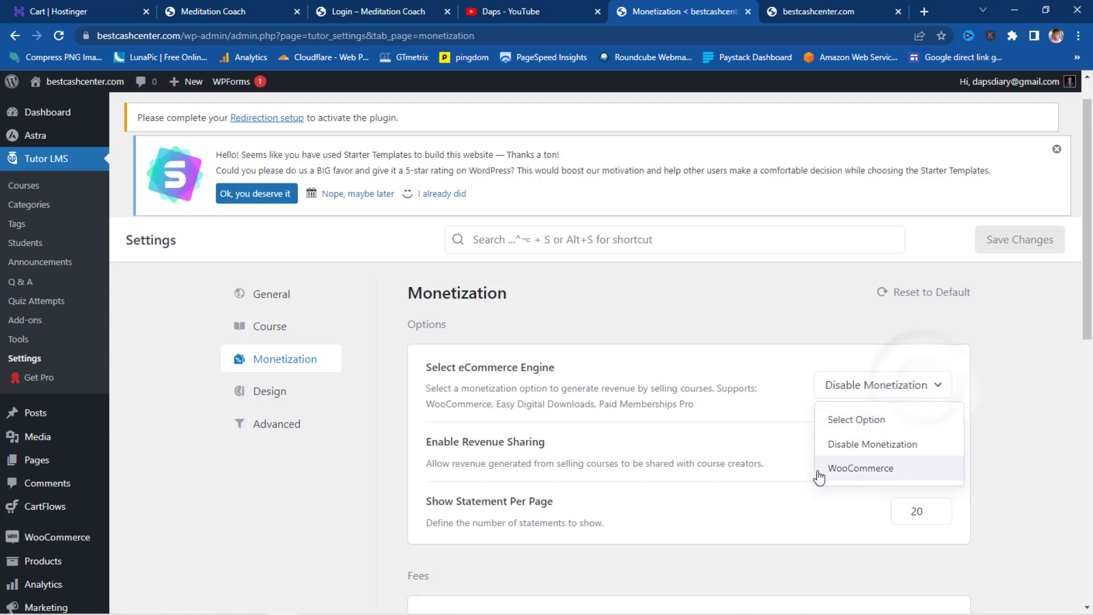
click(846, 470)
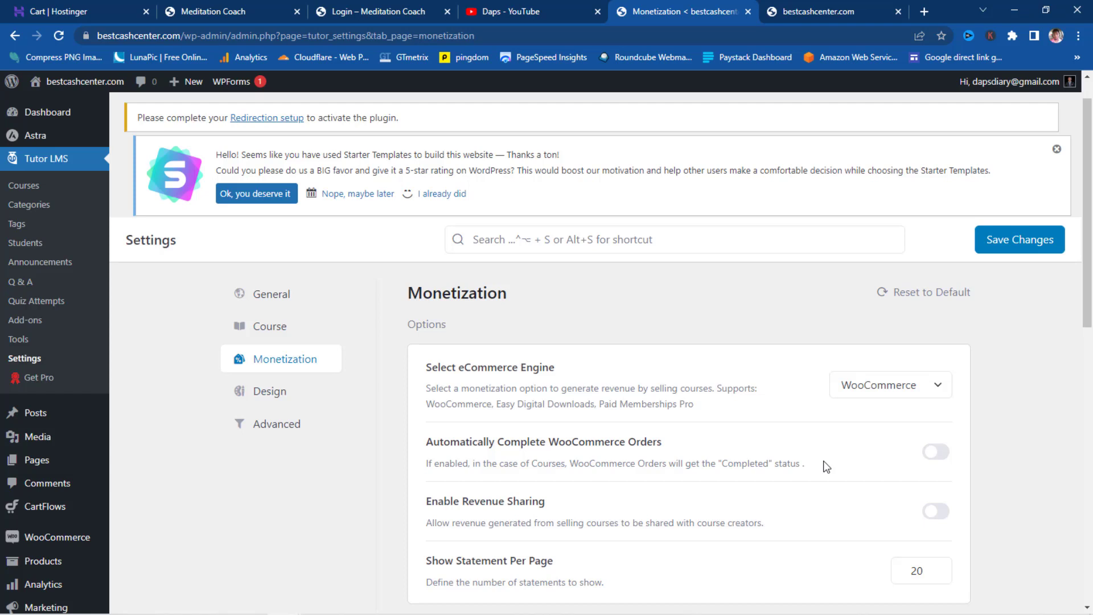
- Switch on Automatically Complete WooCommerce Orders and bring up the Design settings
scroll(823, 467, down, 1)
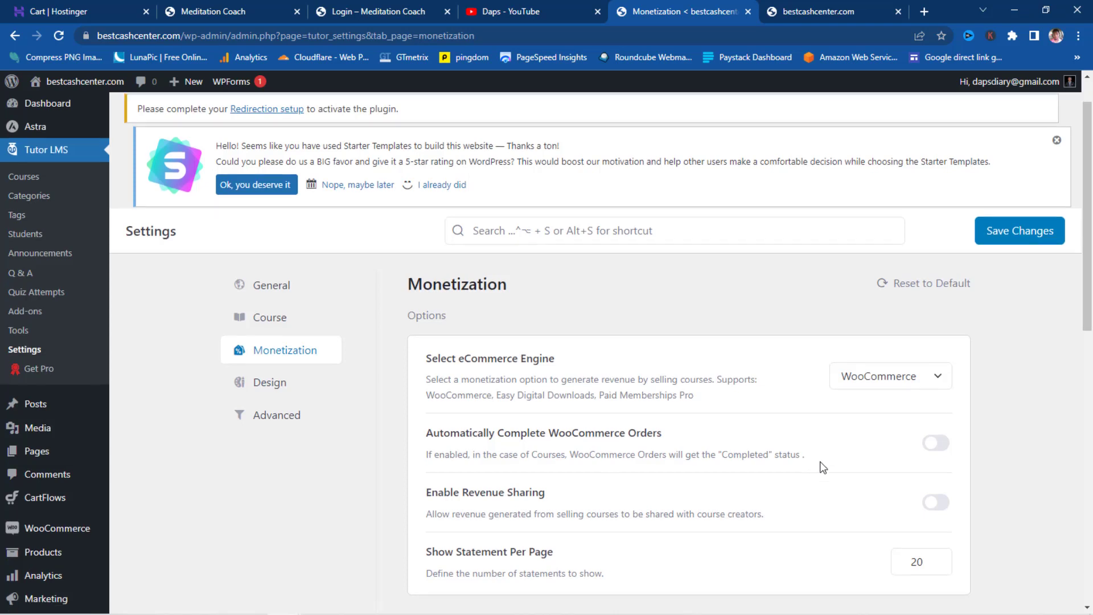
click(938, 385)
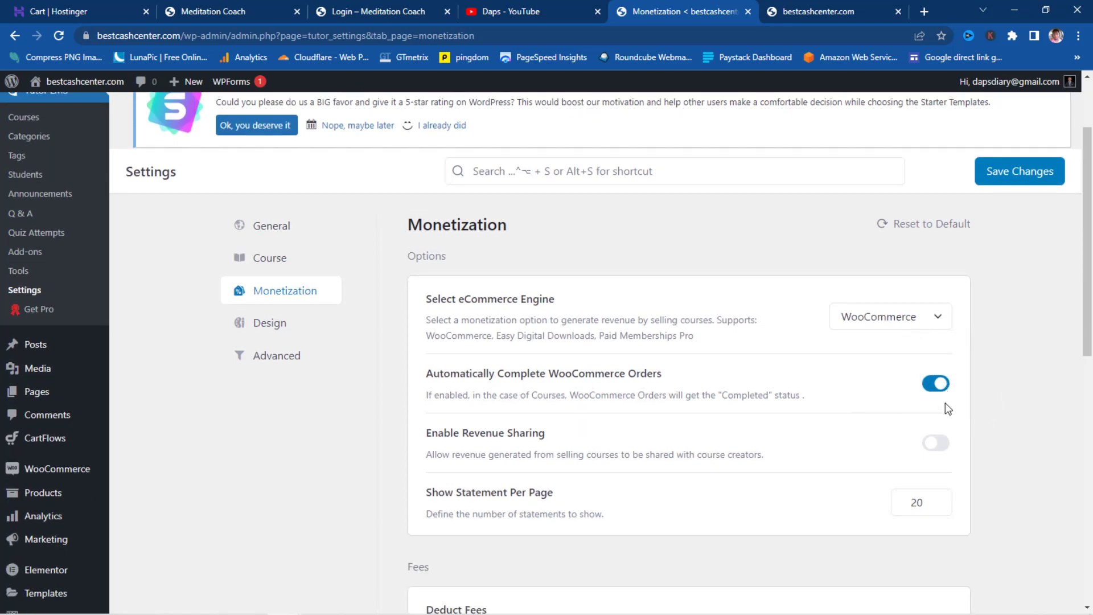
scroll(945, 404, down, 1)
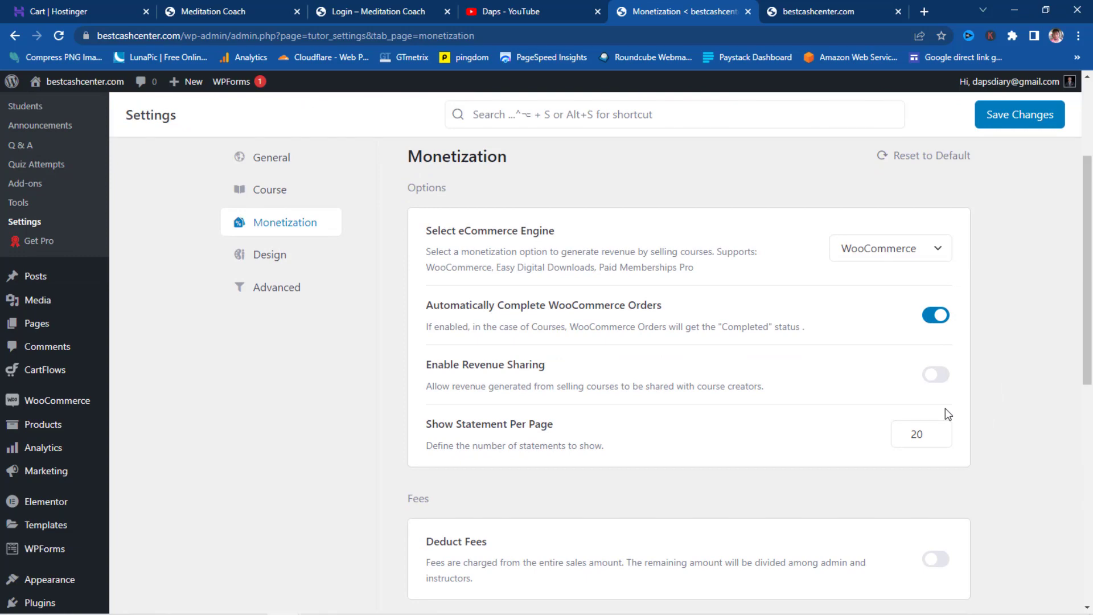
scroll(945, 409, down, 4)
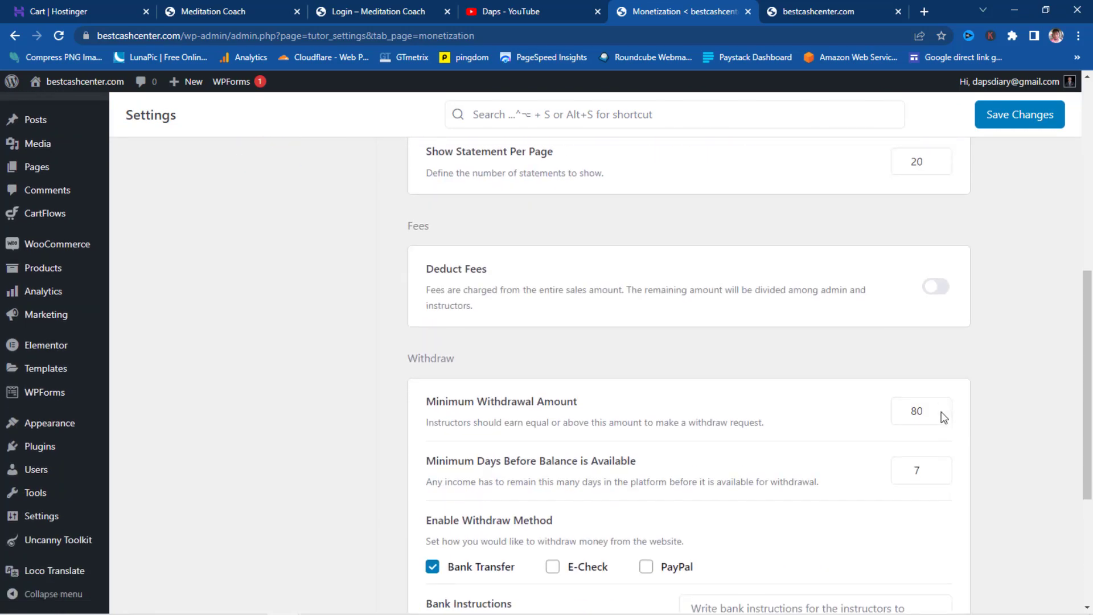
scroll(942, 416, down, 3)
scroll(943, 418, down, 1)
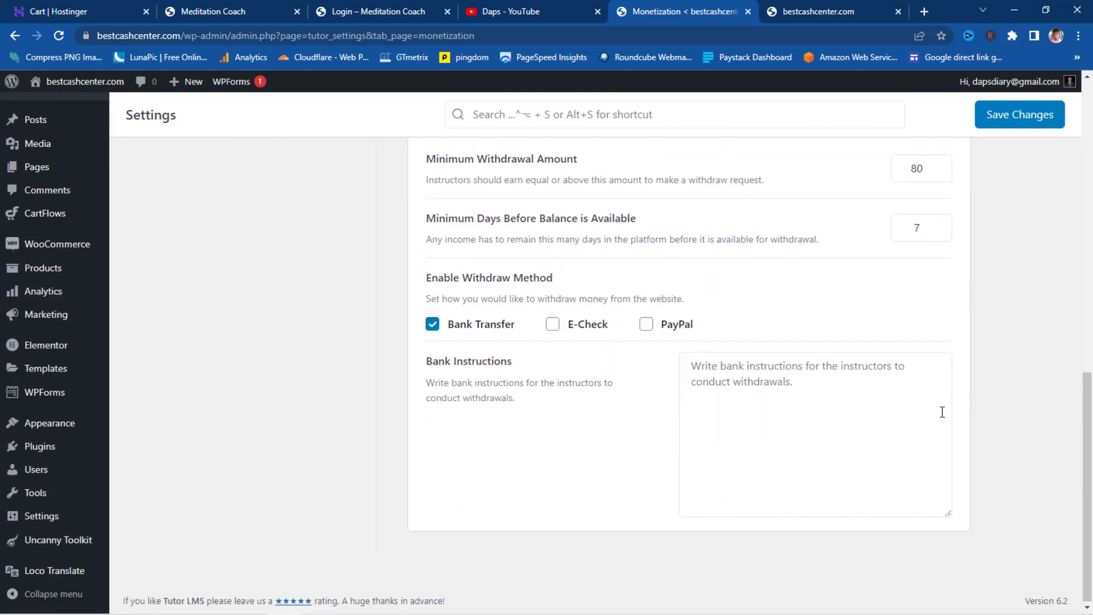
scroll(942, 411, up, 10)
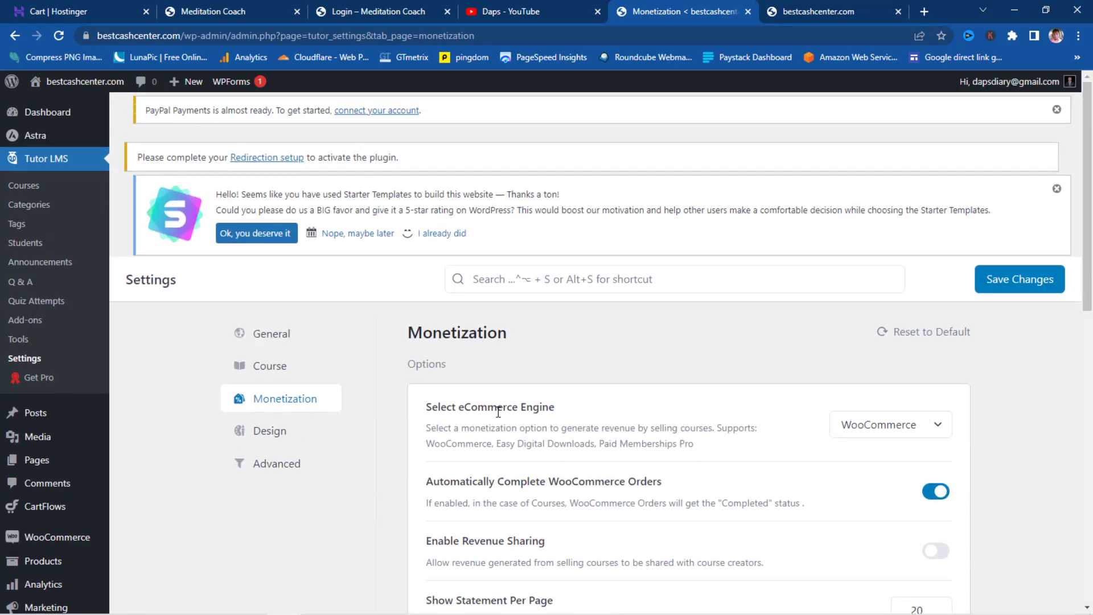
click(269, 437)
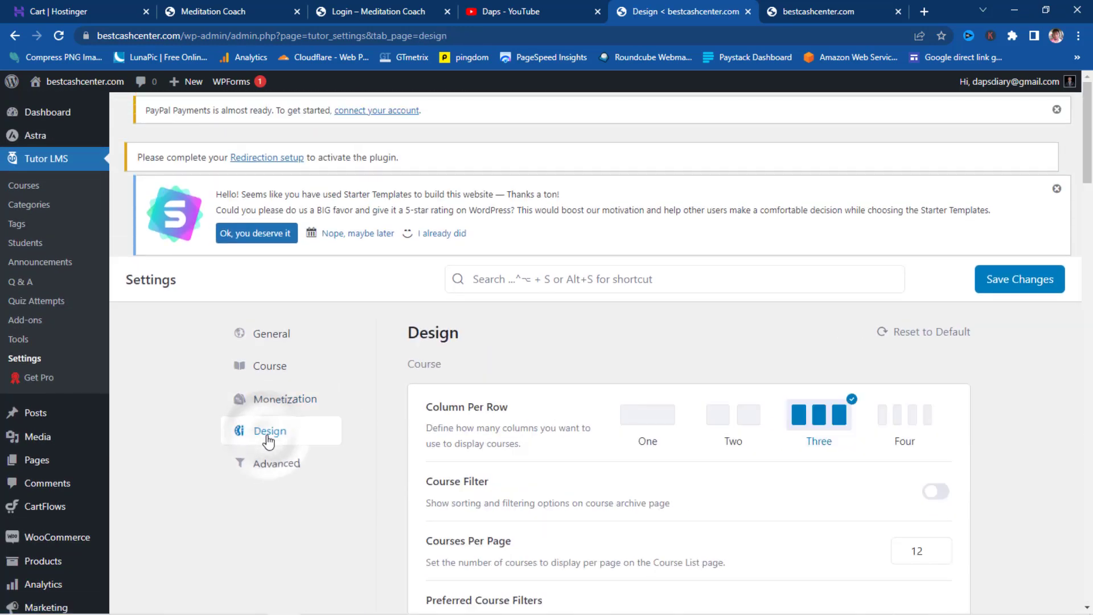
- Try the Landscape, Ocean and Custom colour presets and the primary colour picker, then reselect Default
scroll(269, 442, down, 2)
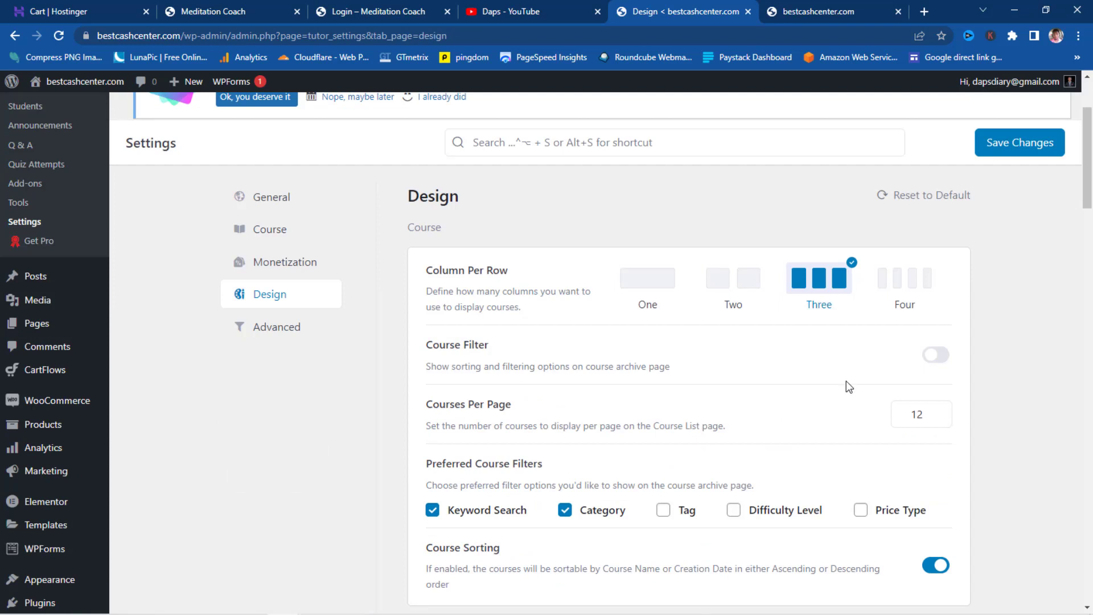
scroll(847, 386, down, 8)
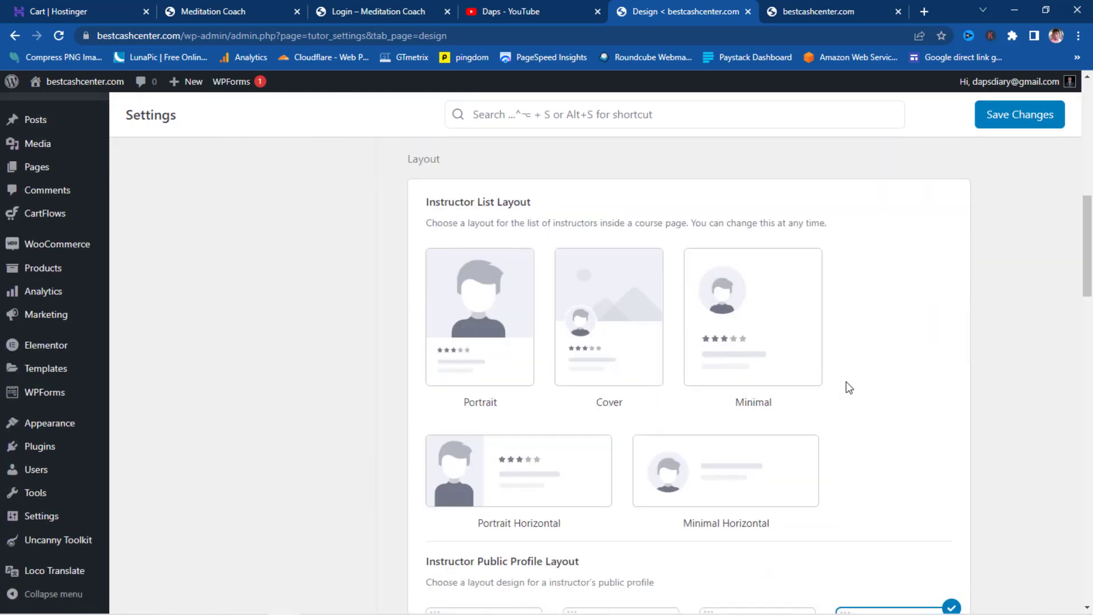
scroll(796, 367, down, 8)
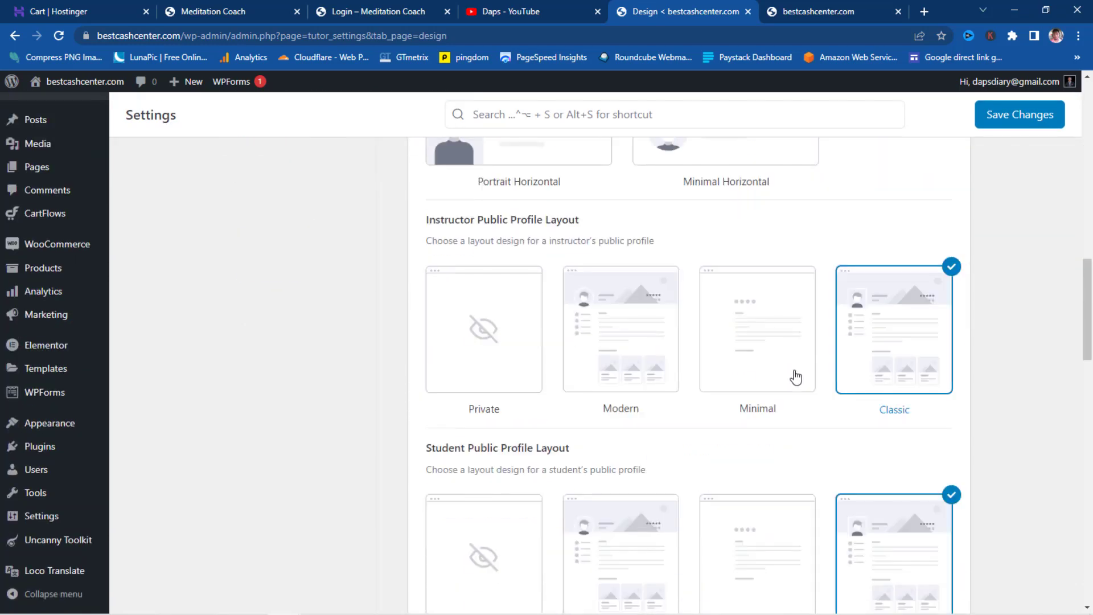
scroll(800, 386, down, 11)
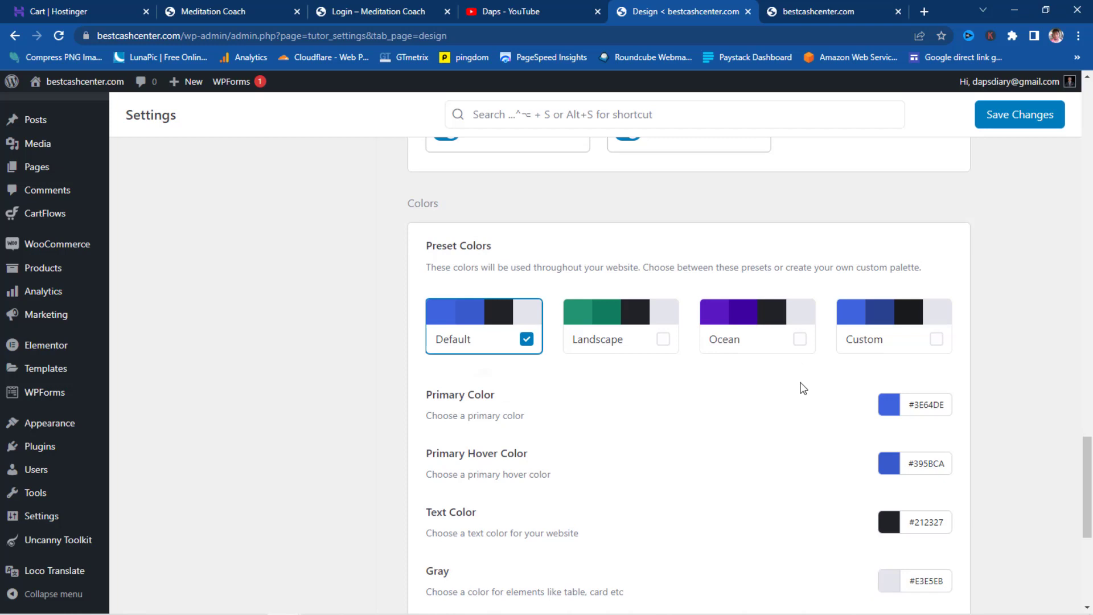
click(598, 330)
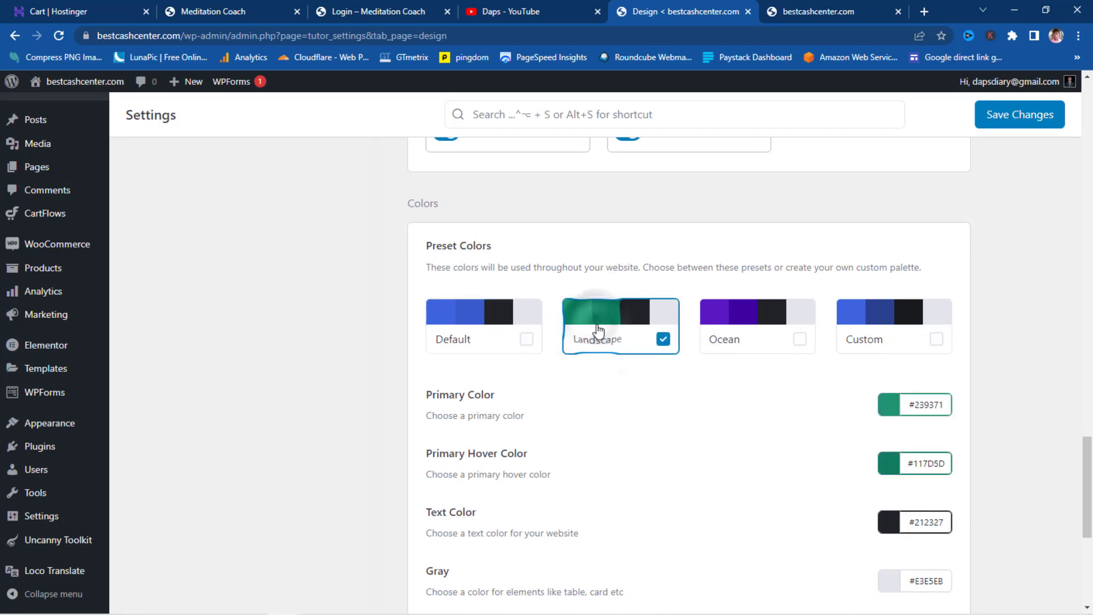
click(755, 305)
click(901, 312)
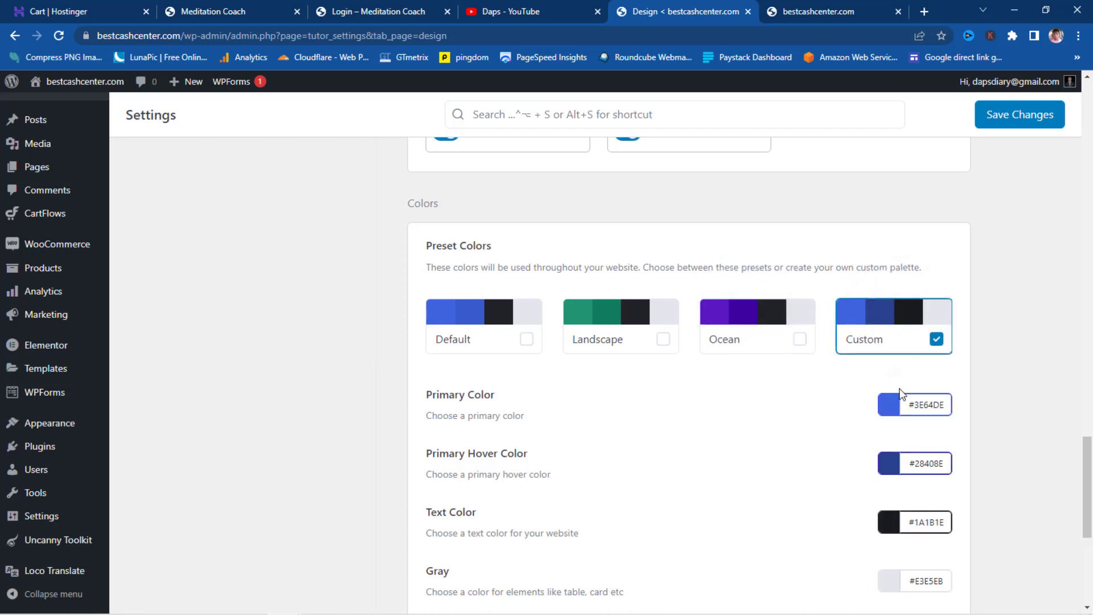
click(921, 407)
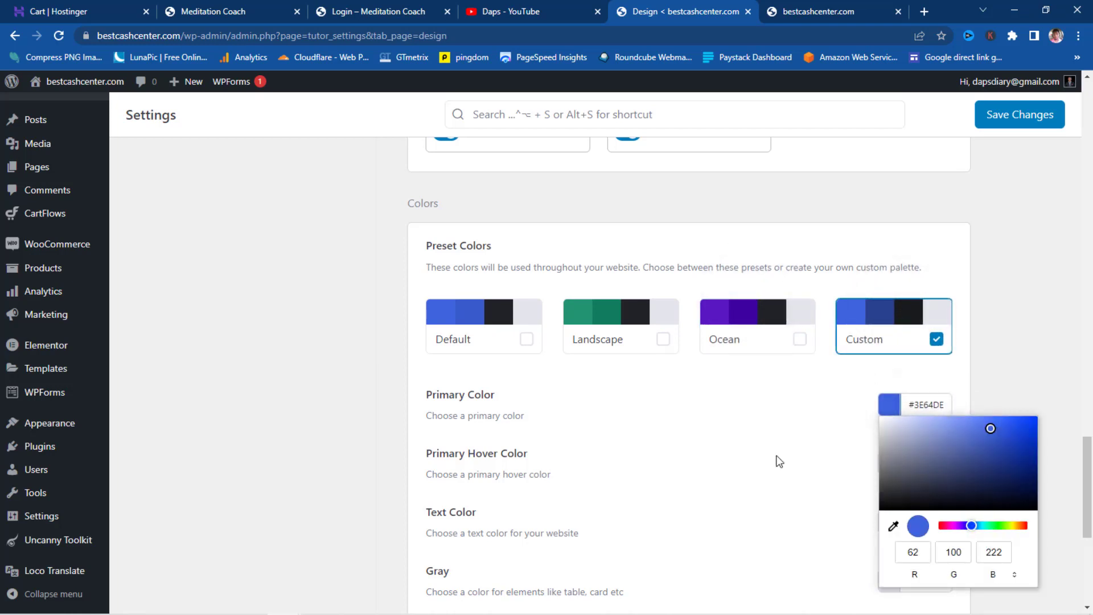
click(450, 314)
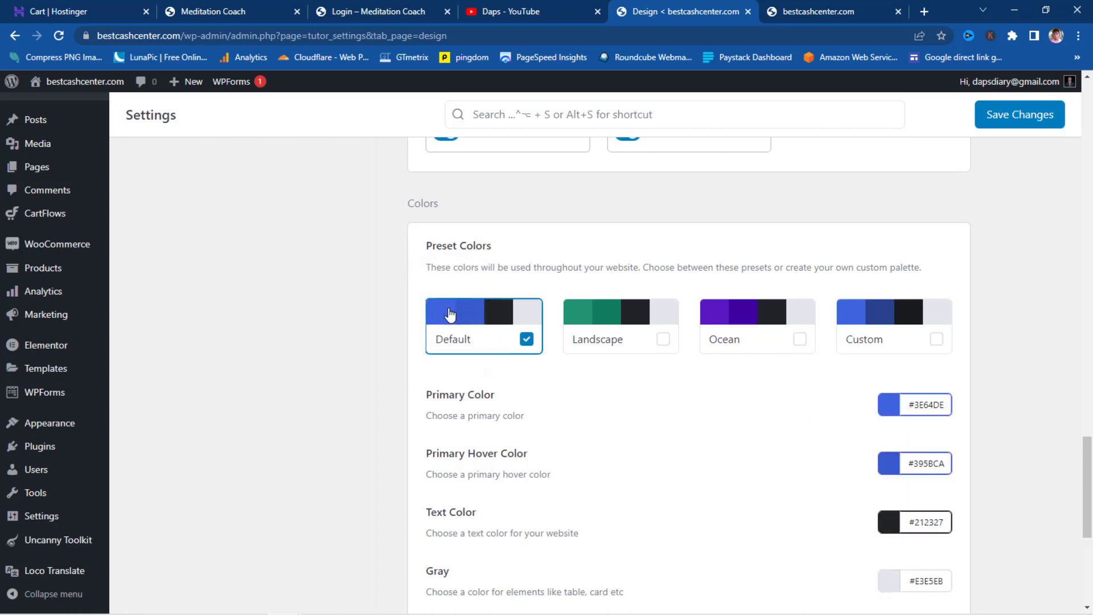
- Bring up the Tutor LMS Advanced settings
scroll(649, 344, down, 6)
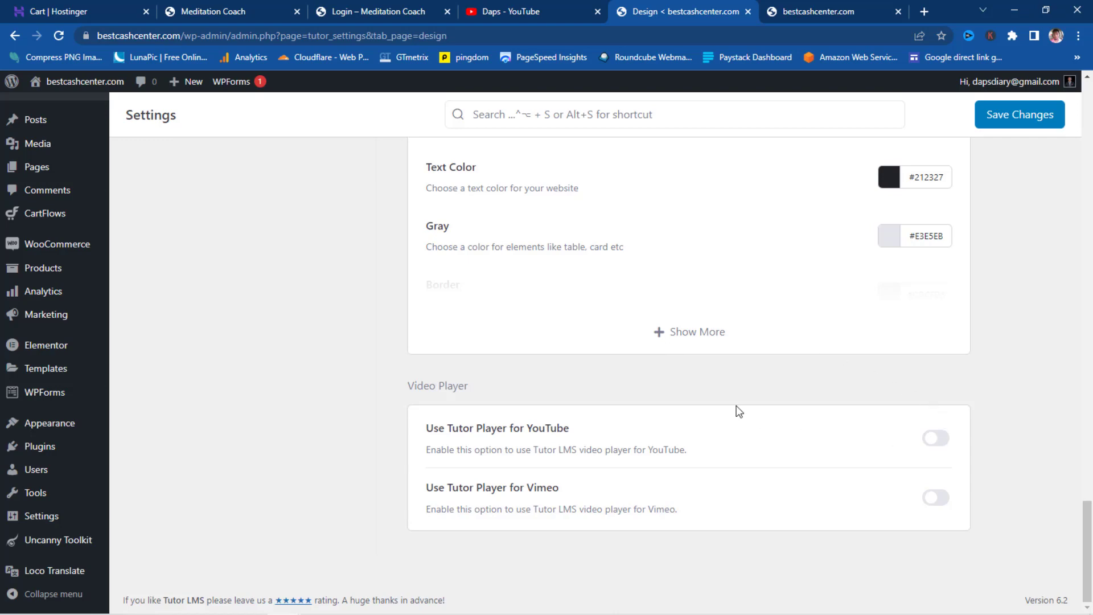
scroll(738, 410, up, 10)
click(277, 392)
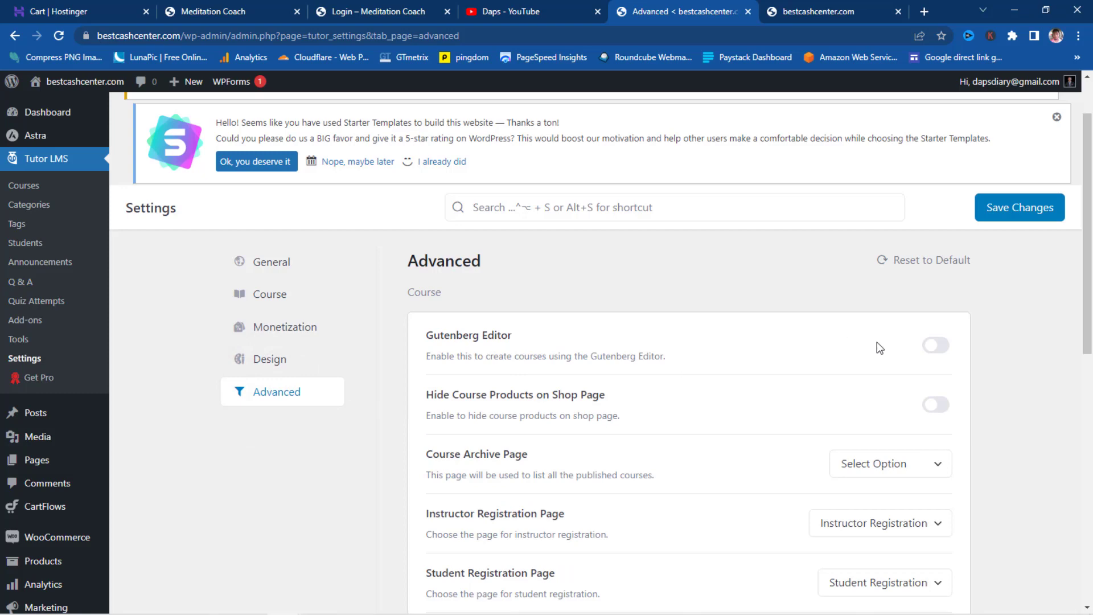
- Switch Profile Completion on and Enable Tutor Login off
scroll(880, 348, down, 1)
scroll(882, 353, down, 1)
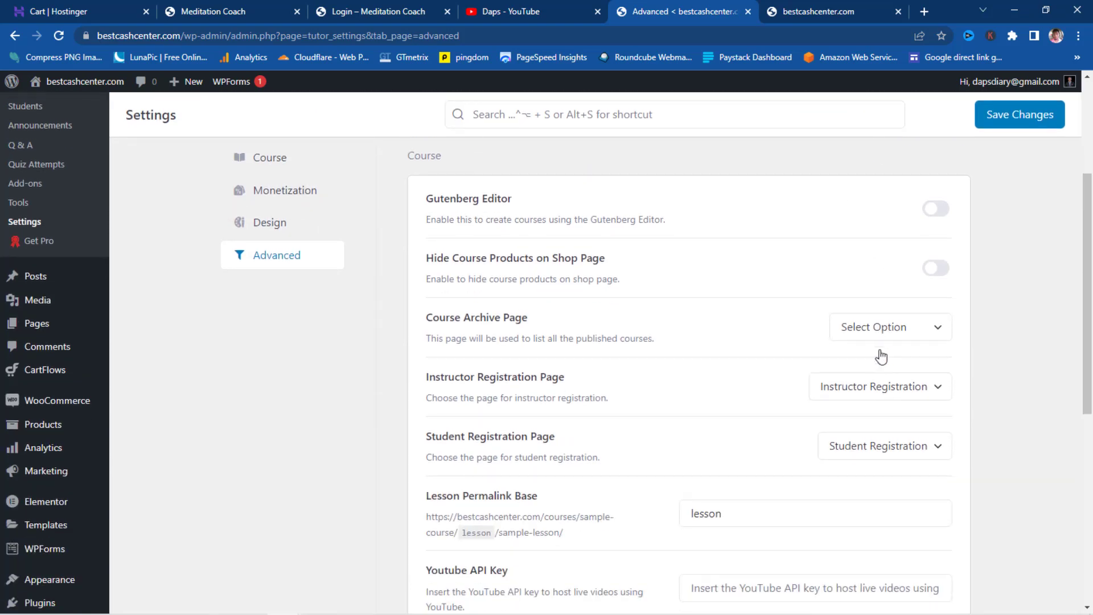
scroll(881, 357, down, 4)
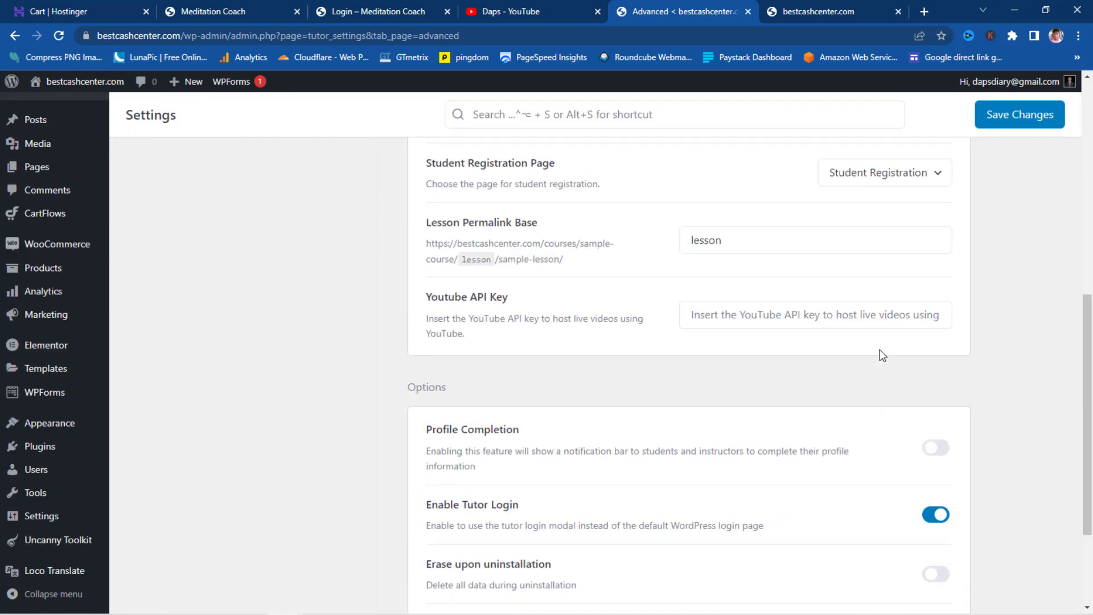
scroll(656, 325, down, 2)
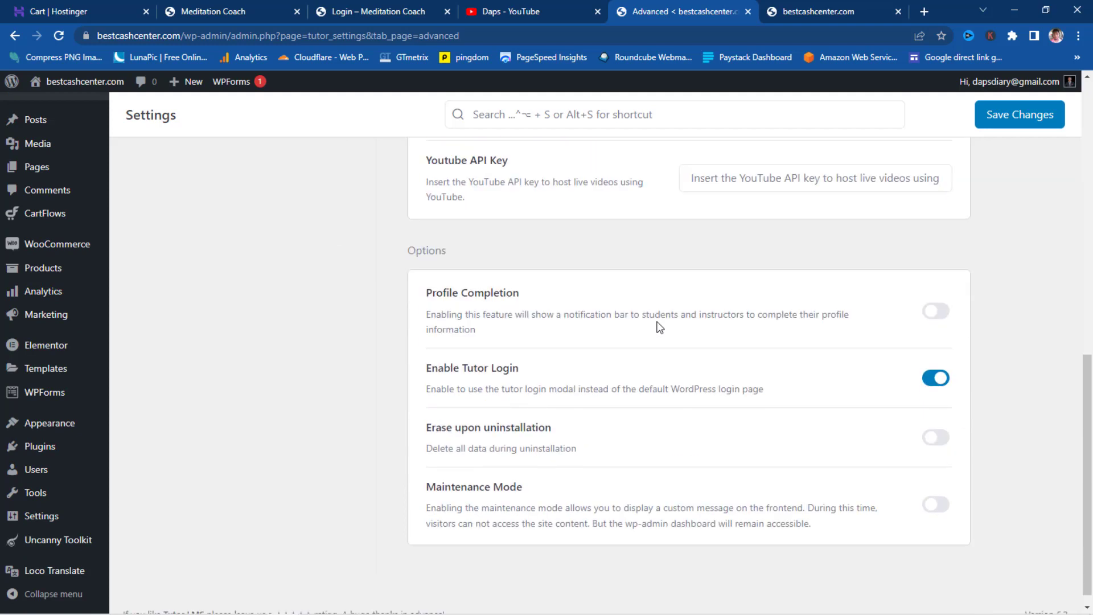
click(943, 312)
click(928, 380)
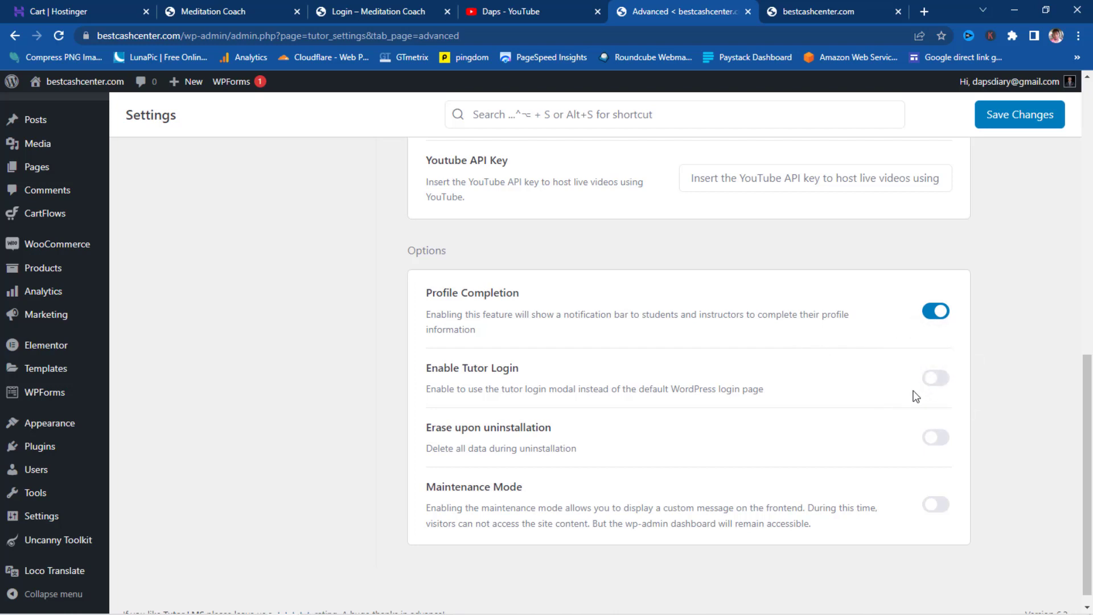
- Save the Tutor LMS advanced settings
scroll(912, 396, down, 1)
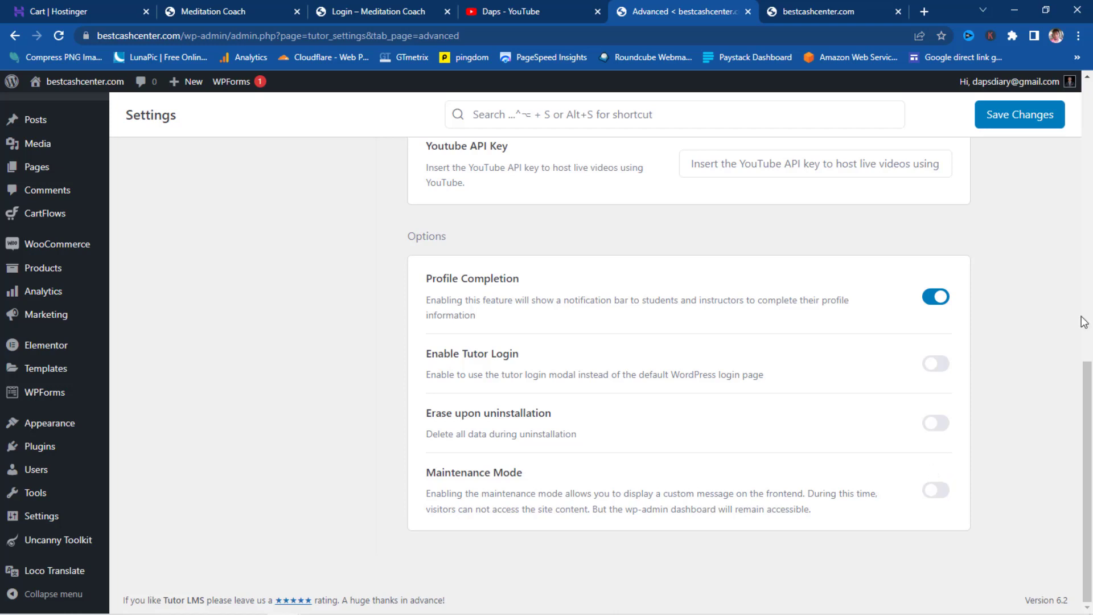
click(1012, 120)
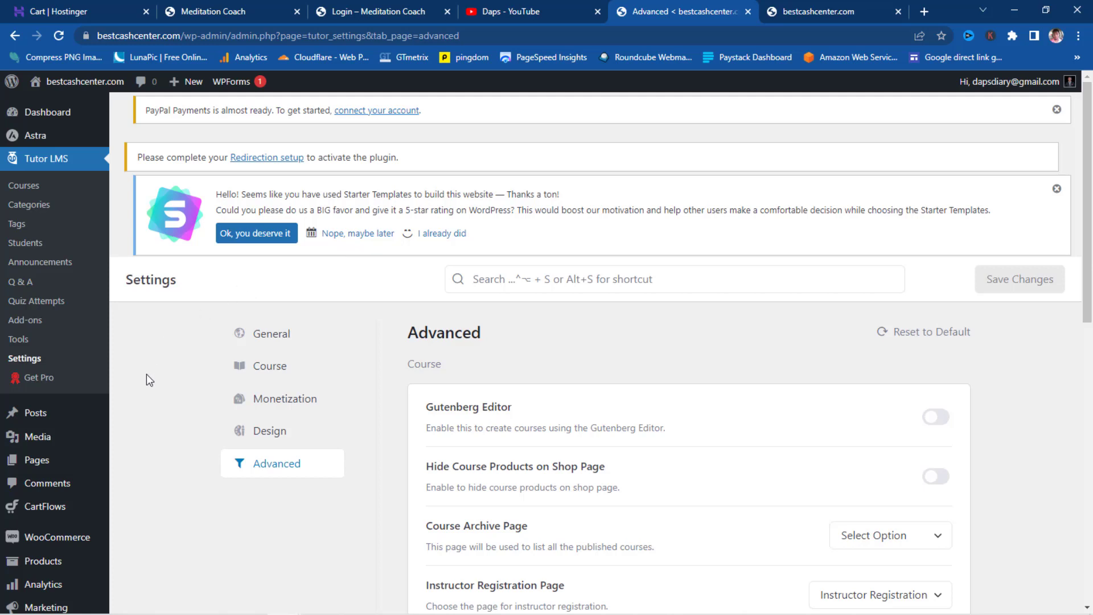
scroll(139, 391, down, 3)
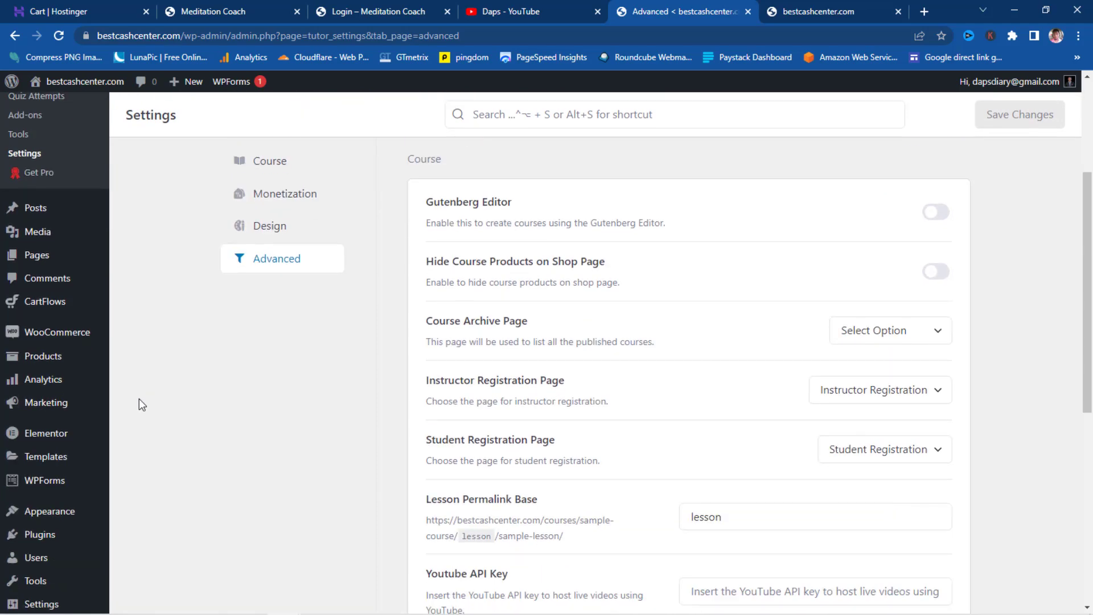
scroll(139, 398, down, 4)
mouse_move(87, 545)
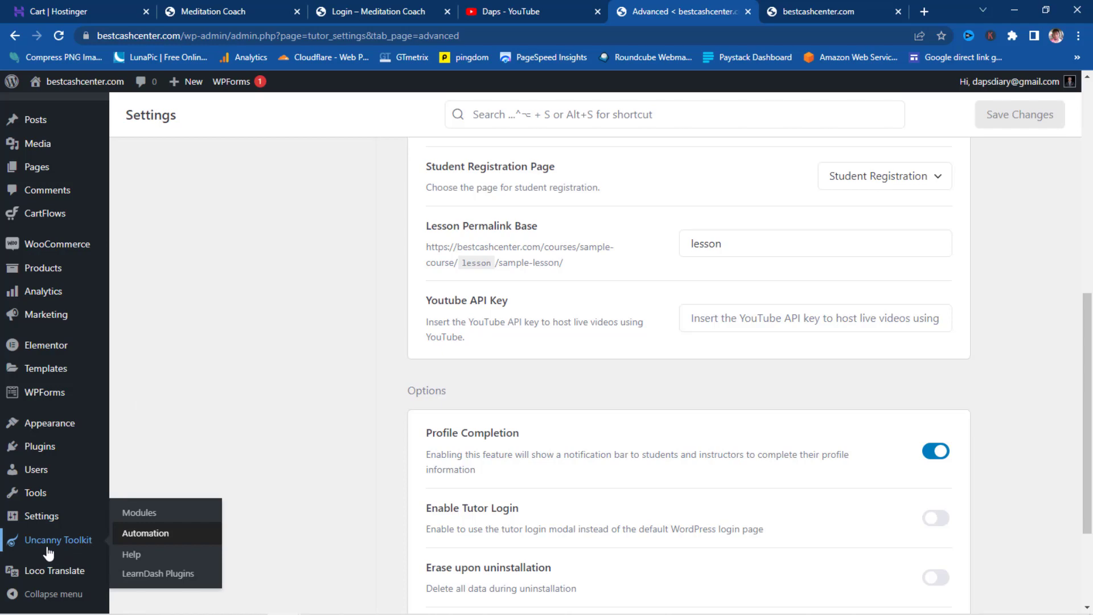
click(139, 514)
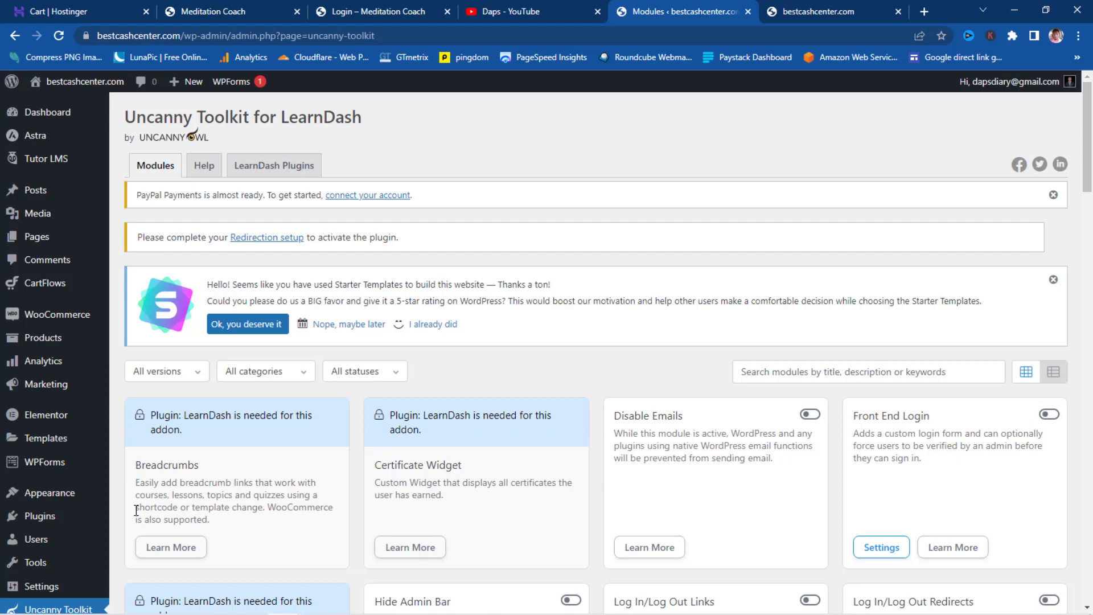
scroll(506, 538, down, 3)
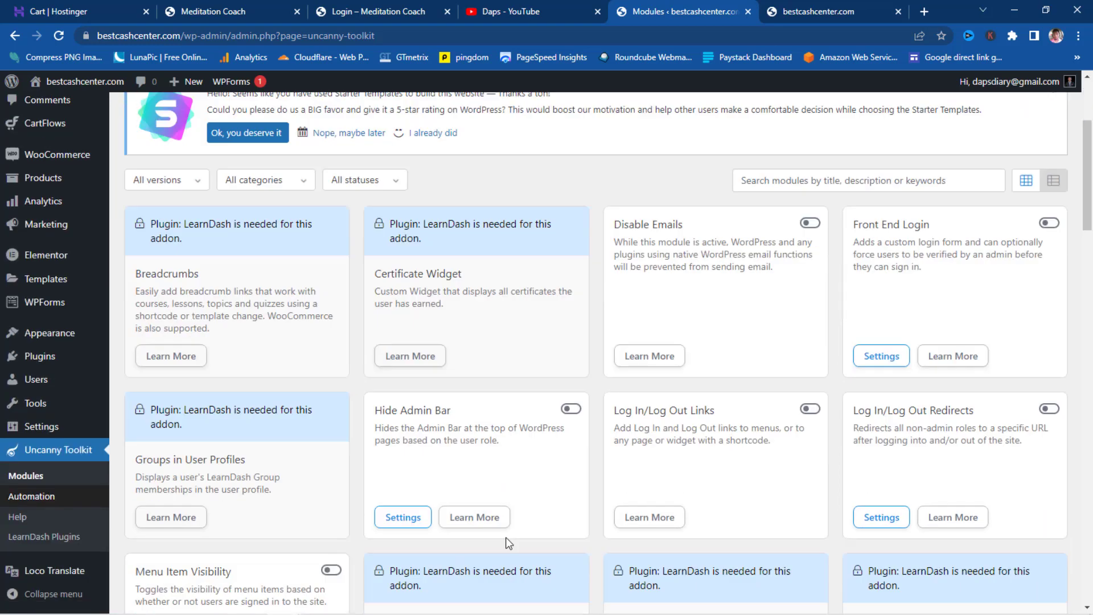
scroll(505, 536, up, 1)
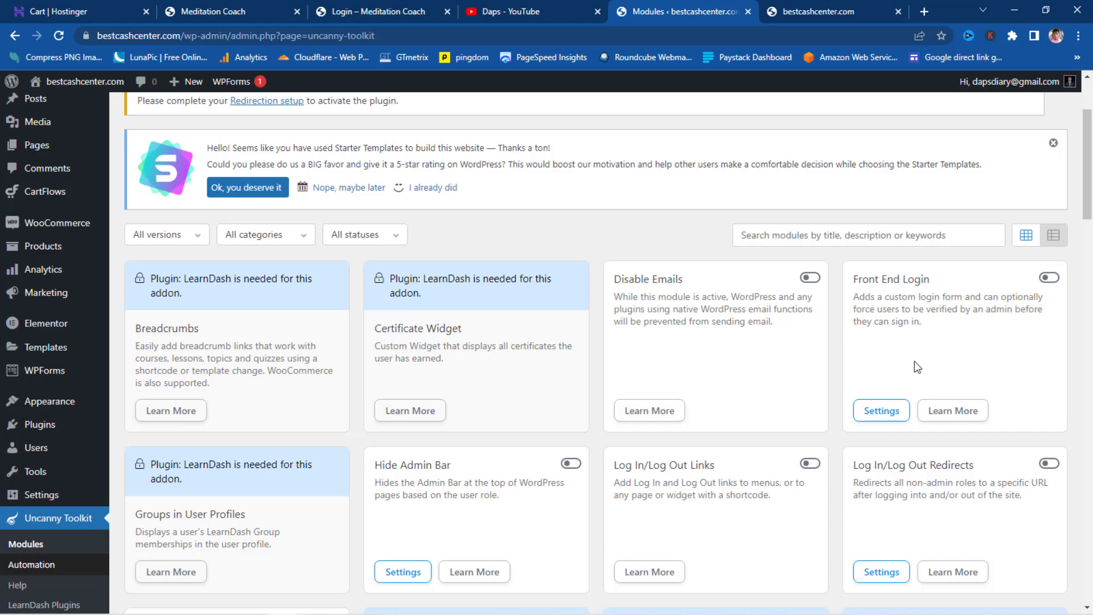
scroll(914, 364, down, 3)
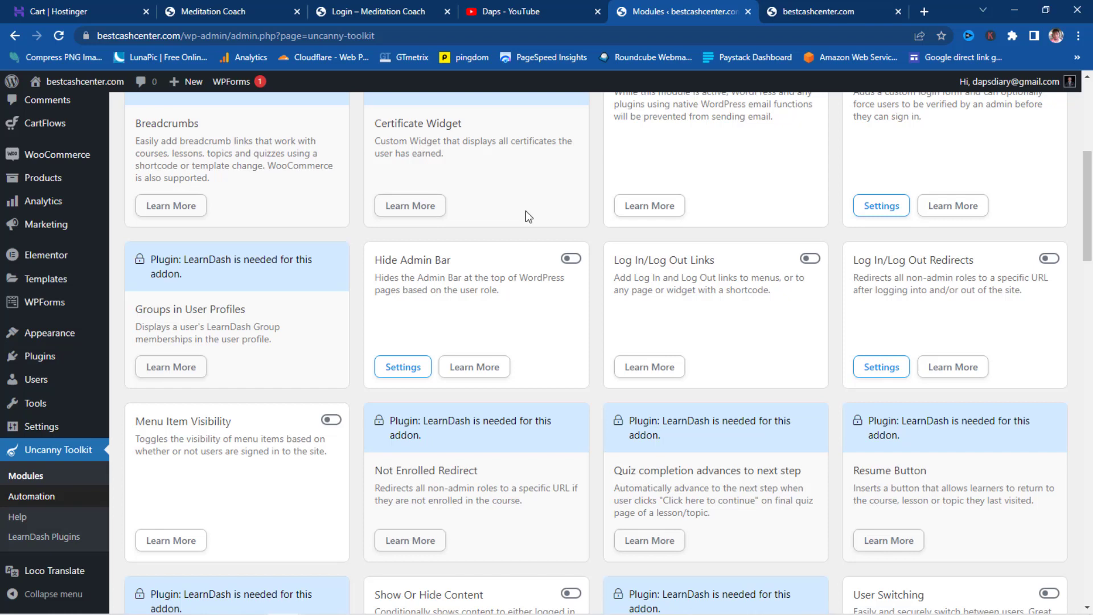
- Enable Hide Admin Bar, Log In/Log Out Links and Log In/Log Out Redirects, then open the Redirects settings
click(571, 260)
click(814, 260)
click(1050, 260)
click(869, 370)
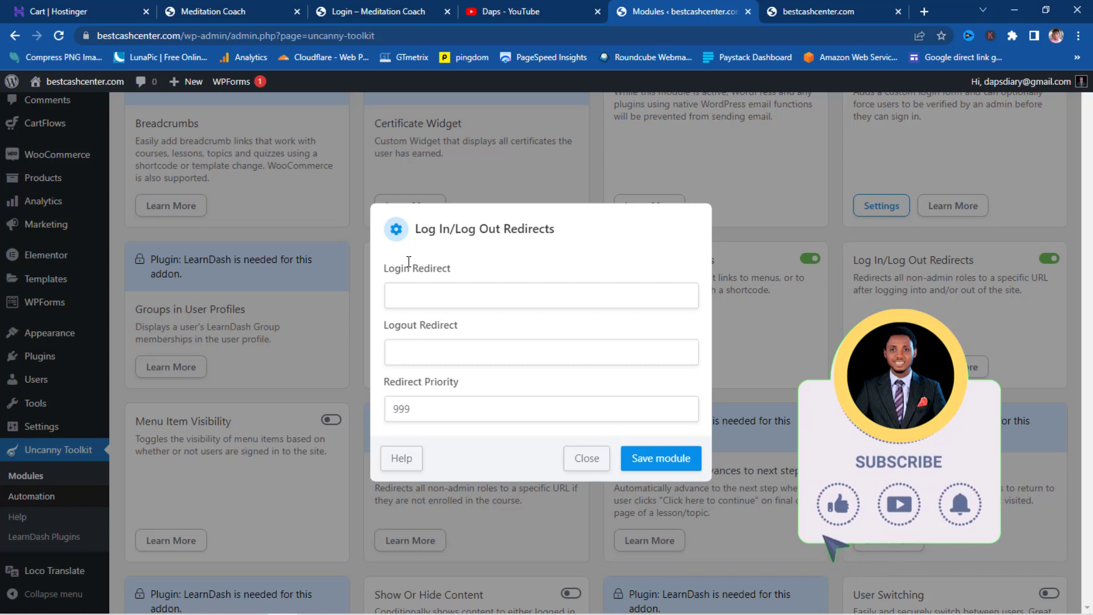
- Copy the site address and set Login Redirect to the site's /dashboard page
drag(214, 35, 130, 34)
right_click(131, 34)
click(168, 131)
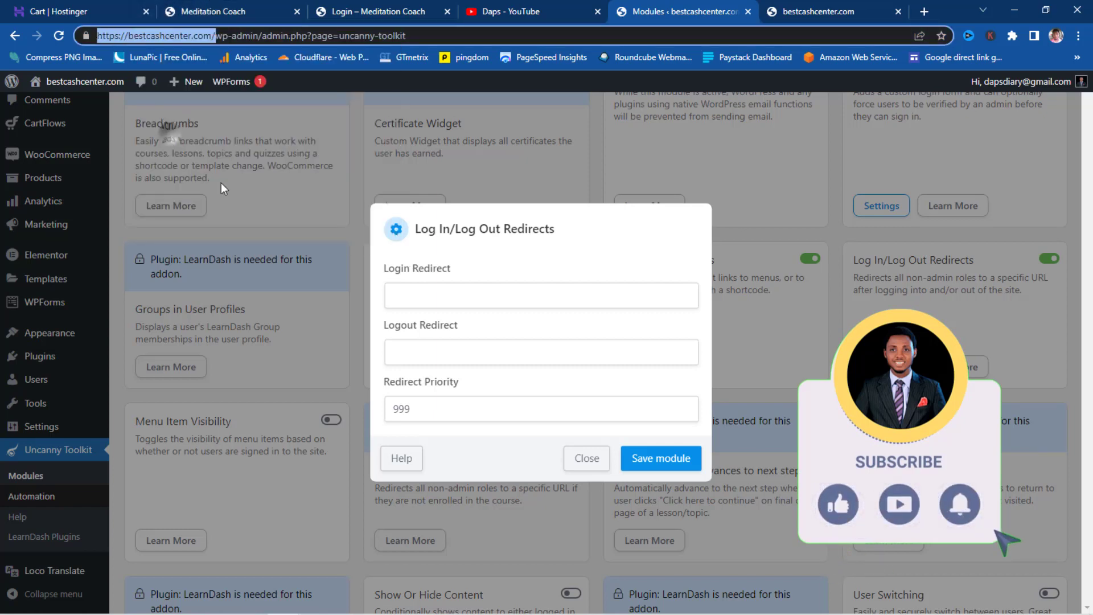
click(416, 291)
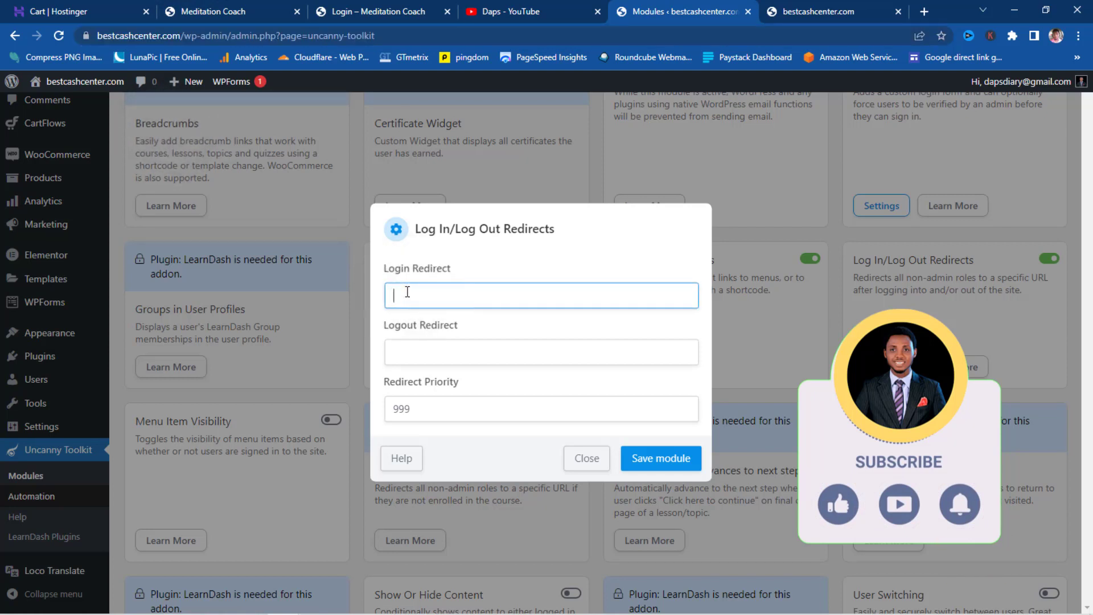
key(ctrl+v)
text(dashboard)
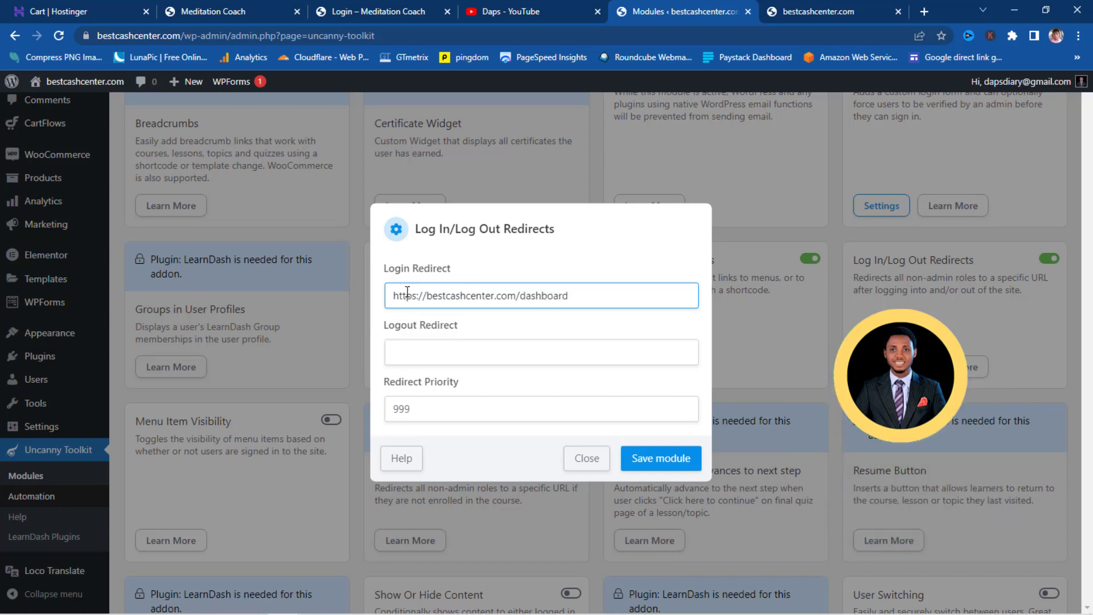
- Set Logout Redirect to the site's /login page and save the module
click(422, 357)
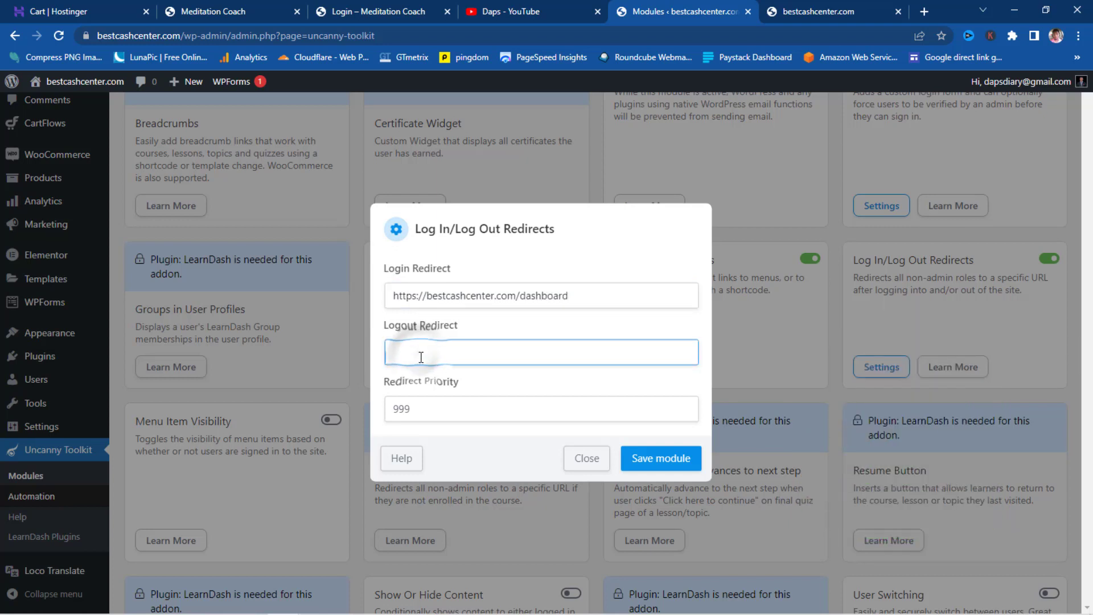
key(ctrl+v)
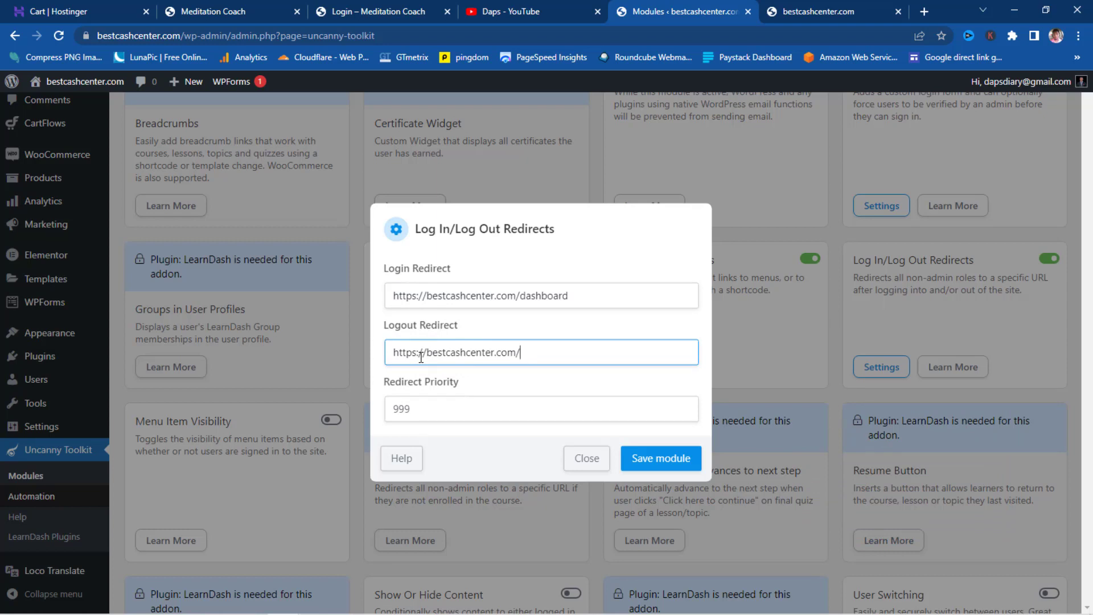
text(login)
click(660, 458)
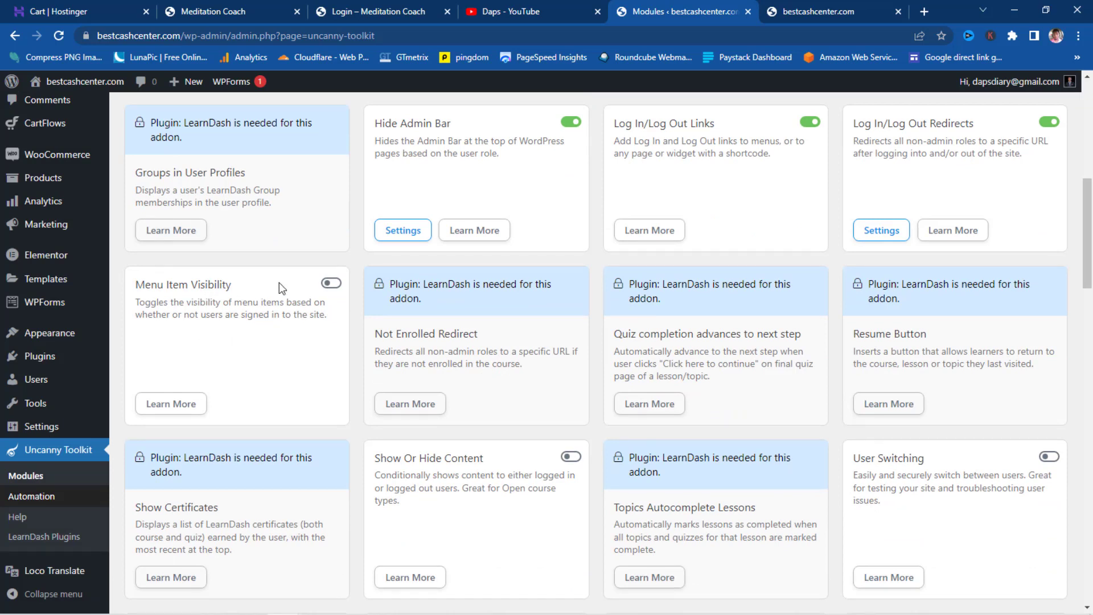
- Switch on the Menu Item Visibility module
click(337, 286)
scroll(519, 268, down, 5)
scroll(520, 268, up, 7)
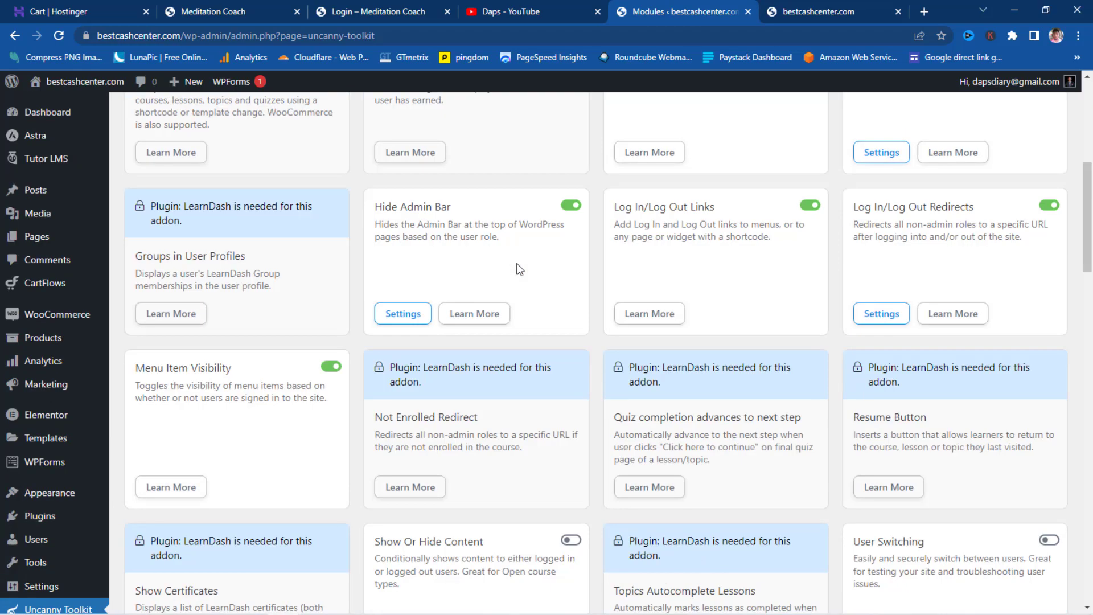
scroll(519, 268, up, 4)
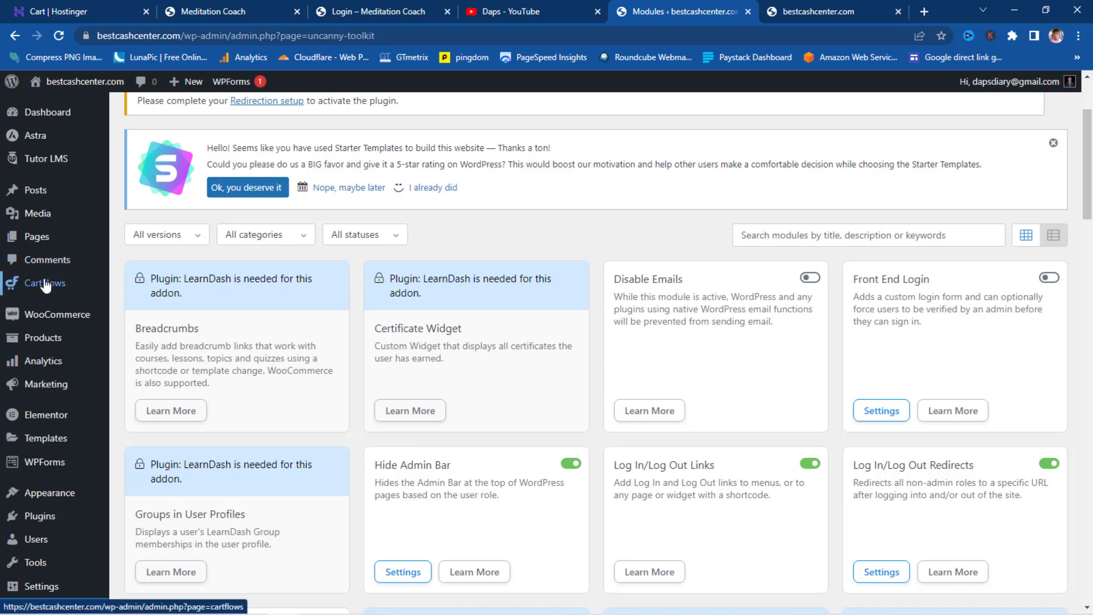
- Create a new page titled Login and open it in Elementor
mouse_move(30, 242)
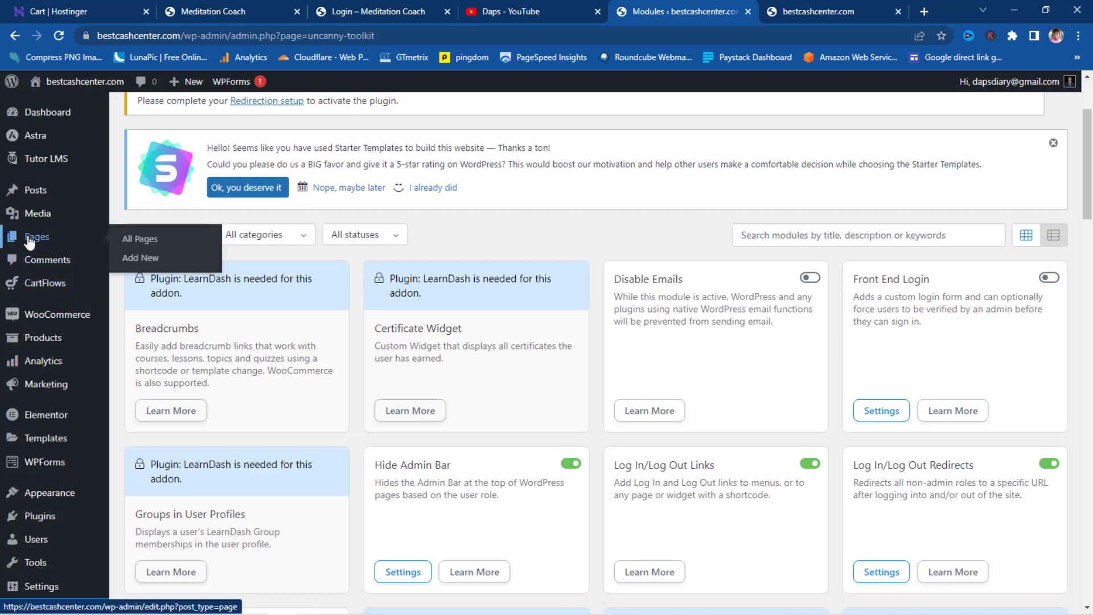
click(142, 261)
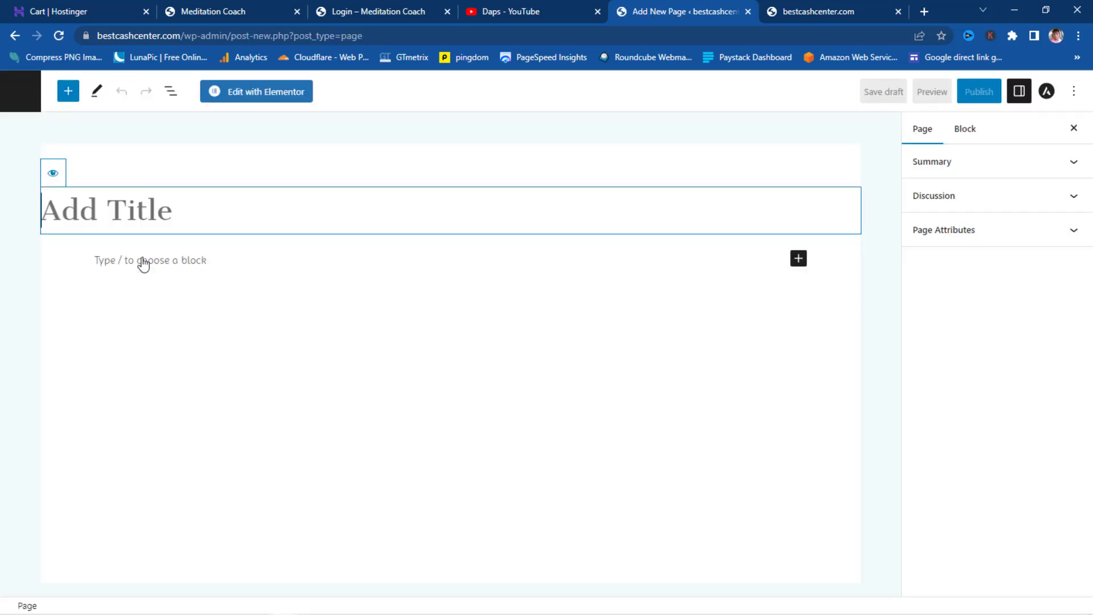
text(Login)
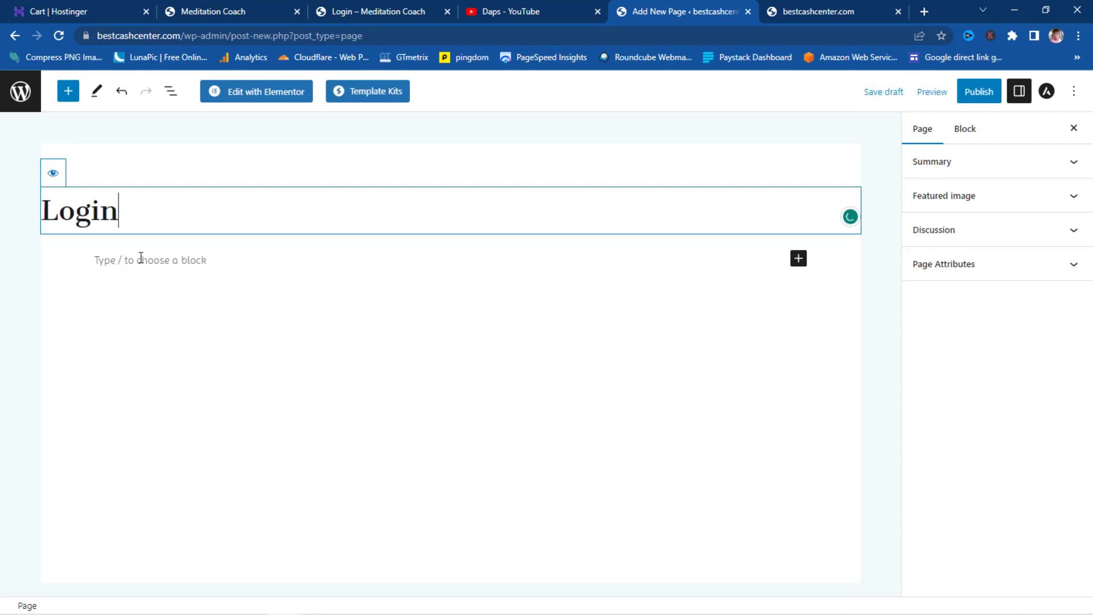
click(249, 95)
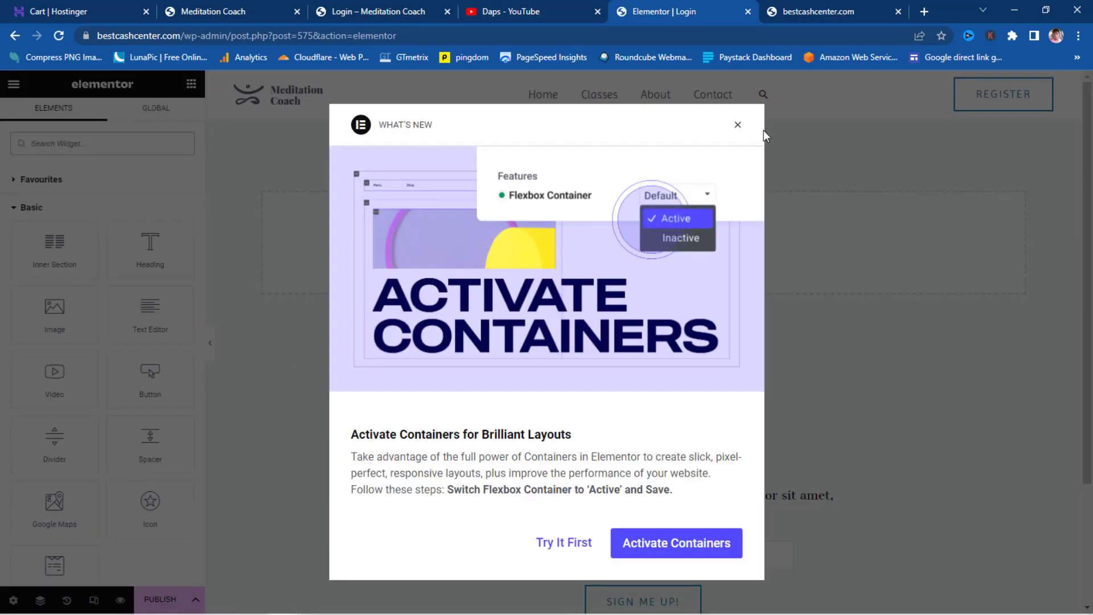
- Publish the Login page from Elementor and view it live
click(738, 126)
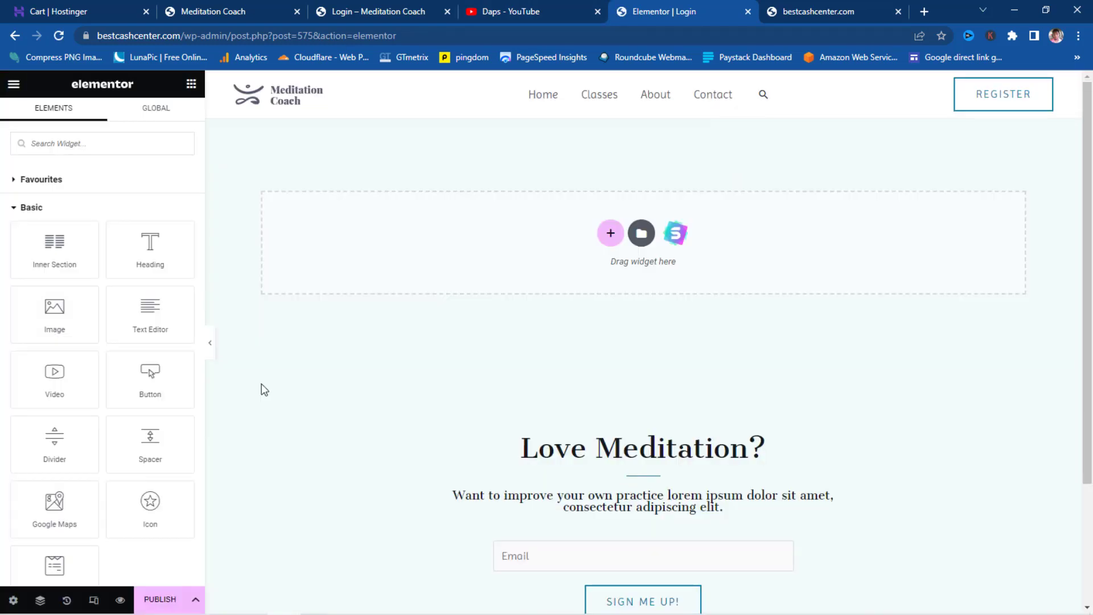
click(157, 602)
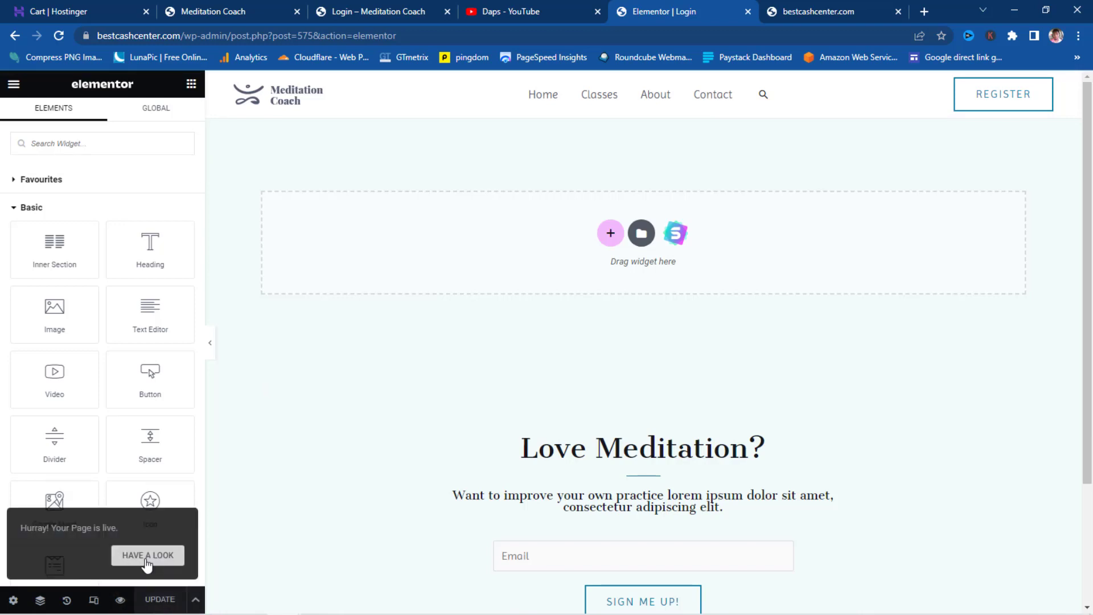
click(147, 555)
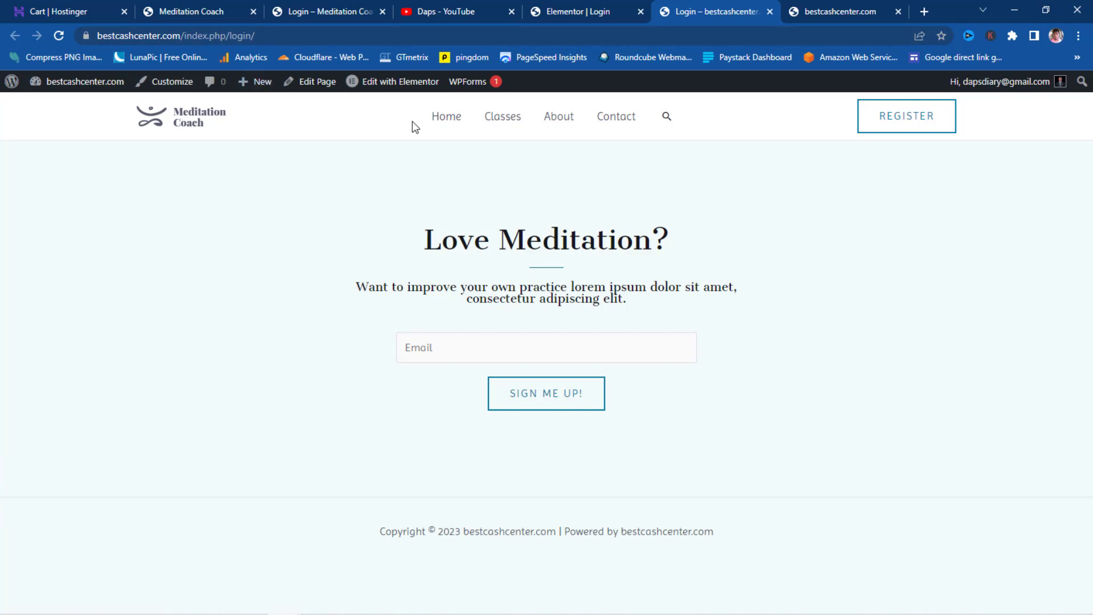
- Check the Elementor and live Login tabs, then go to the admin Dashboard from the admin bar
click(599, 12)
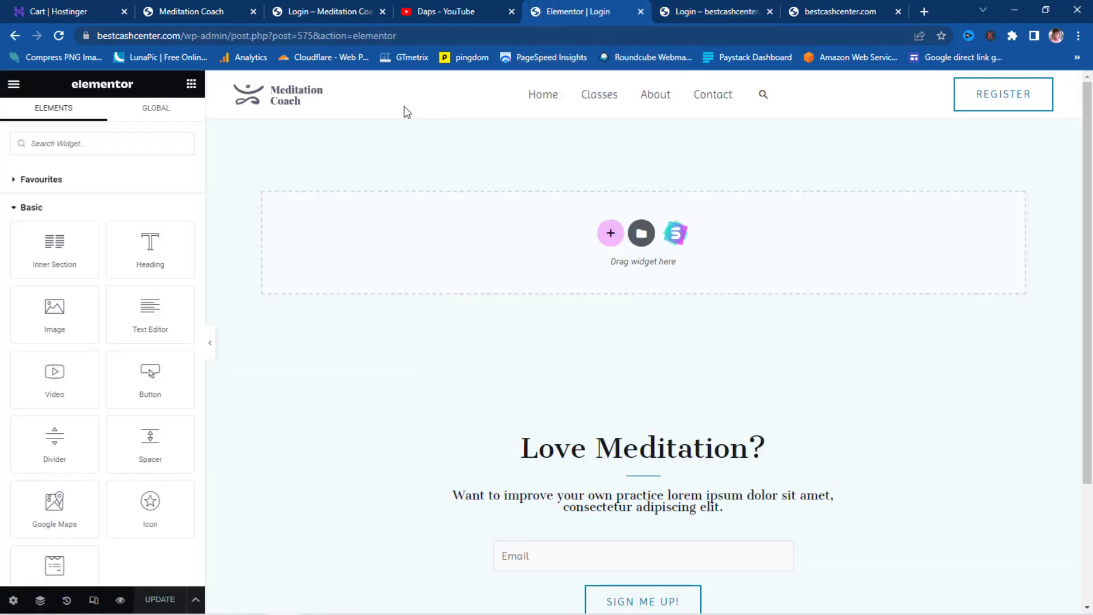
click(703, 11)
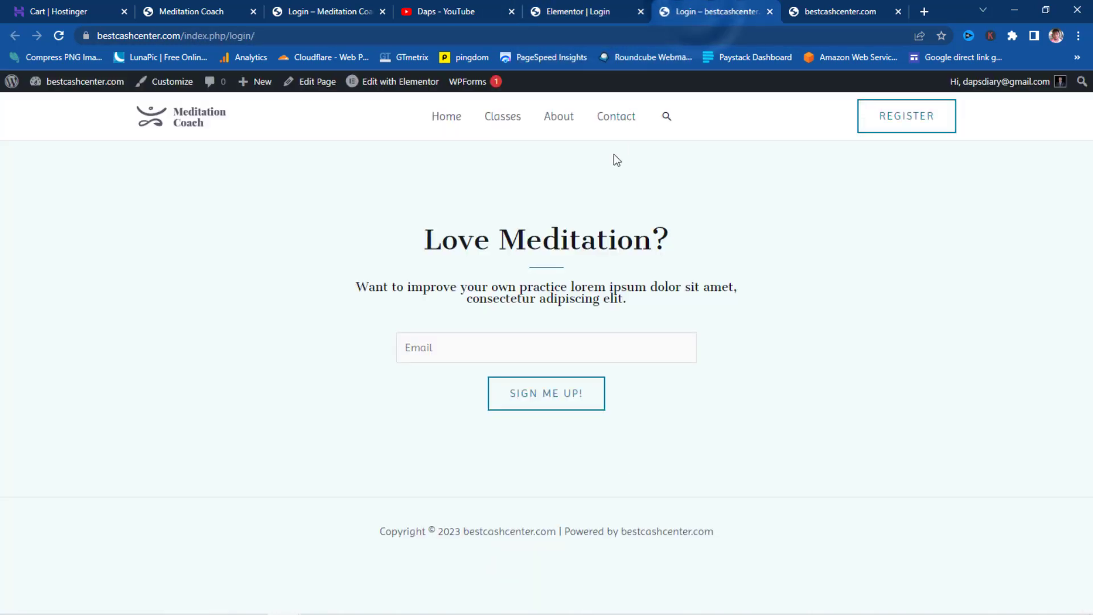
mouse_move(82, 88)
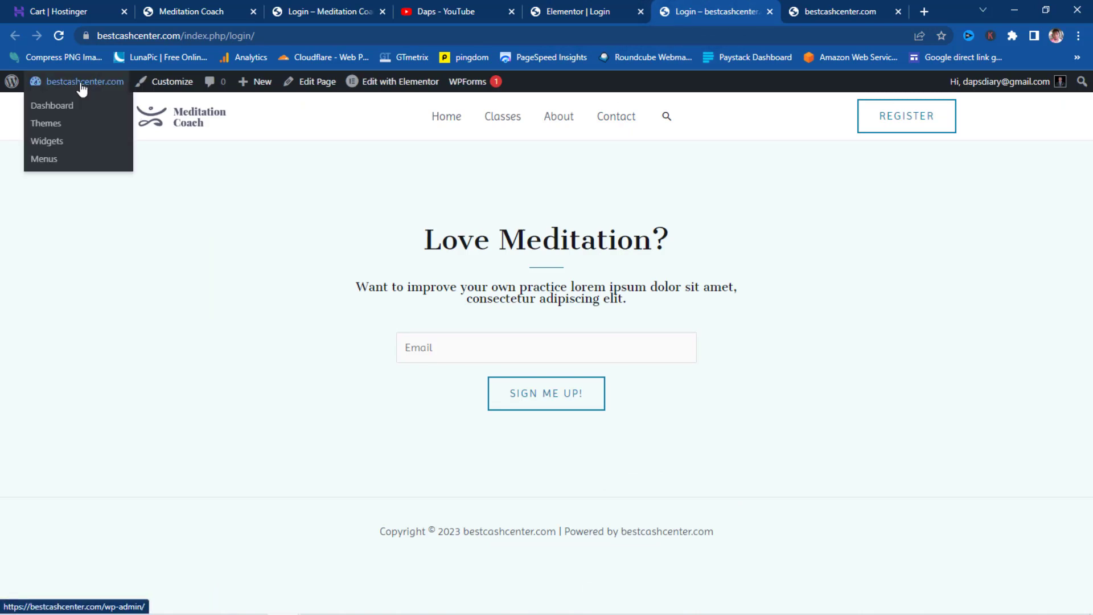
click(50, 107)
mouse_move(61, 517)
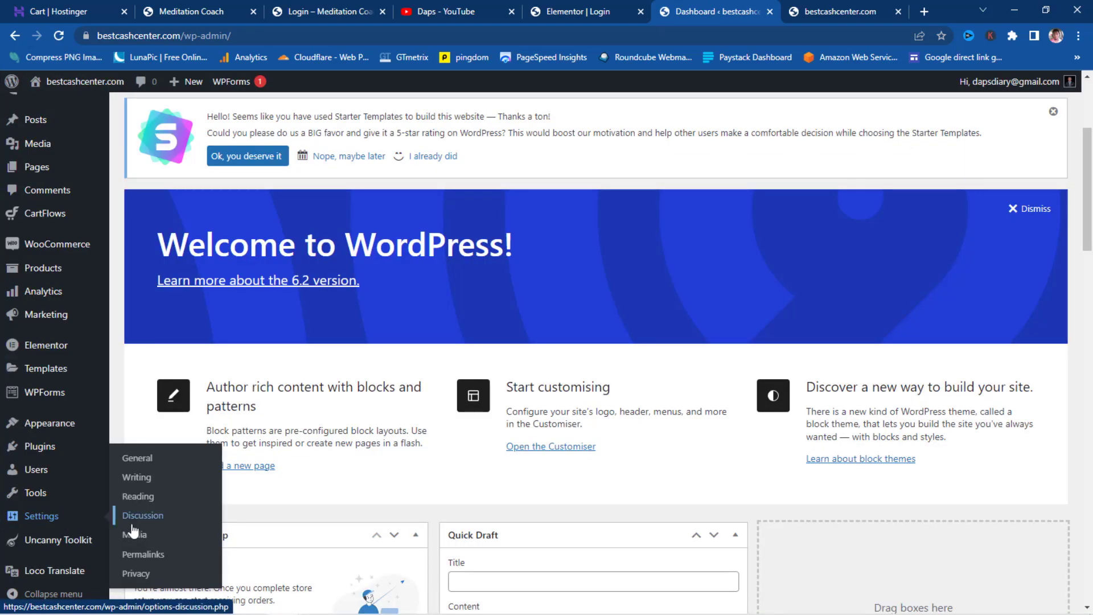
- Set permalinks to the Post name structure (/%postname%/) and save
click(142, 555)
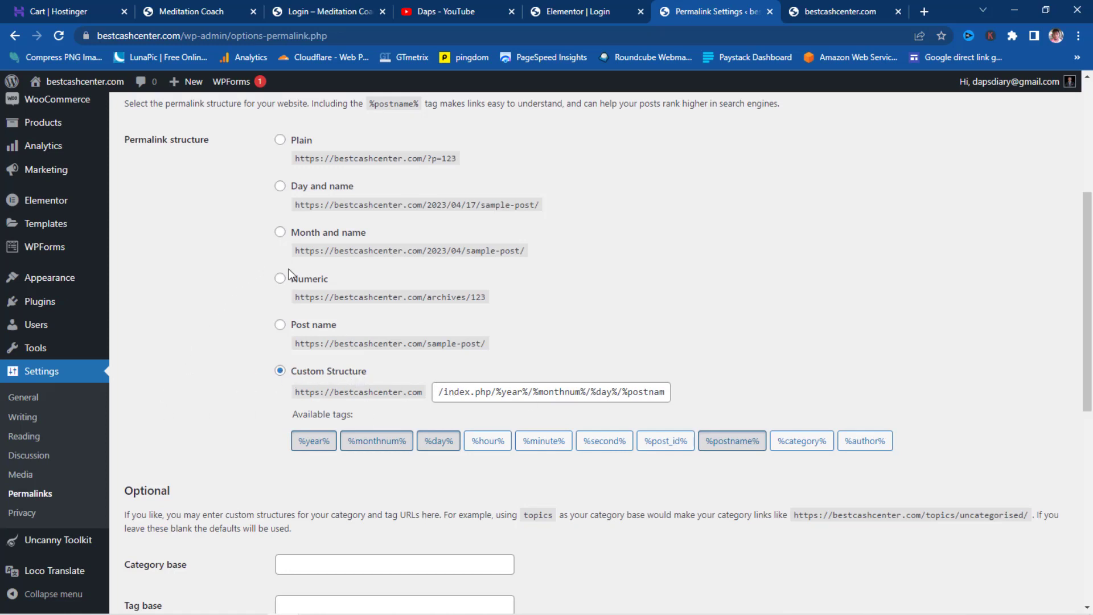
click(280, 324)
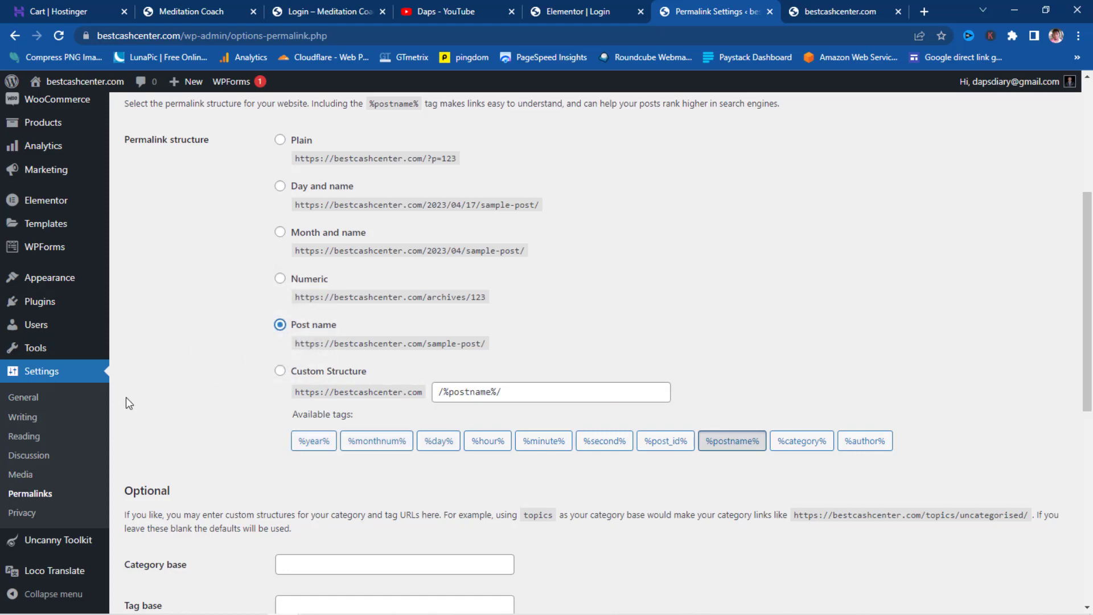
scroll(125, 398, down, 8)
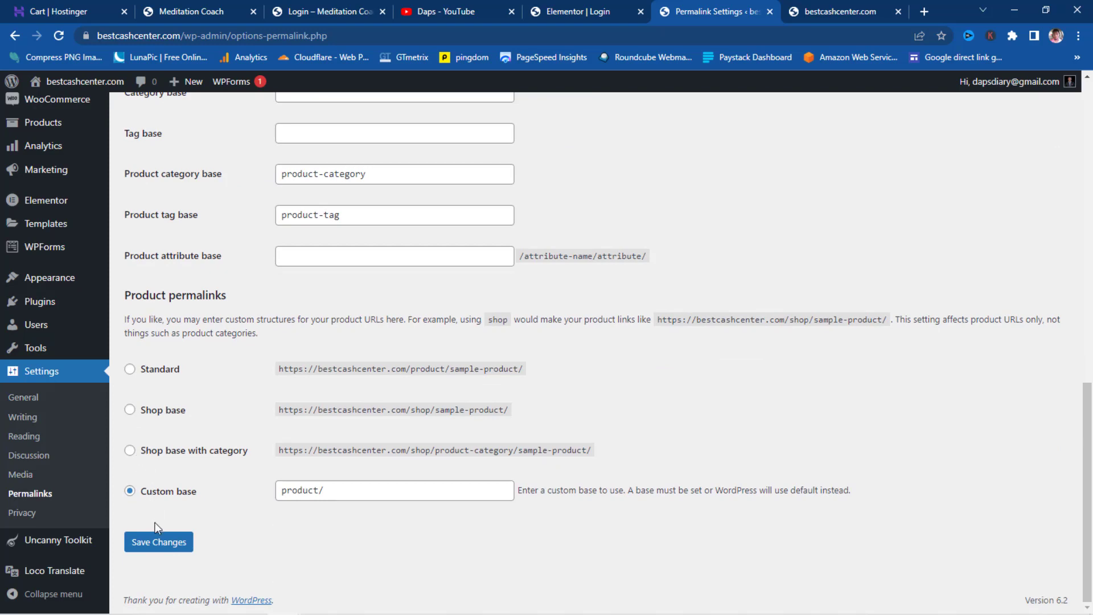
click(157, 544)
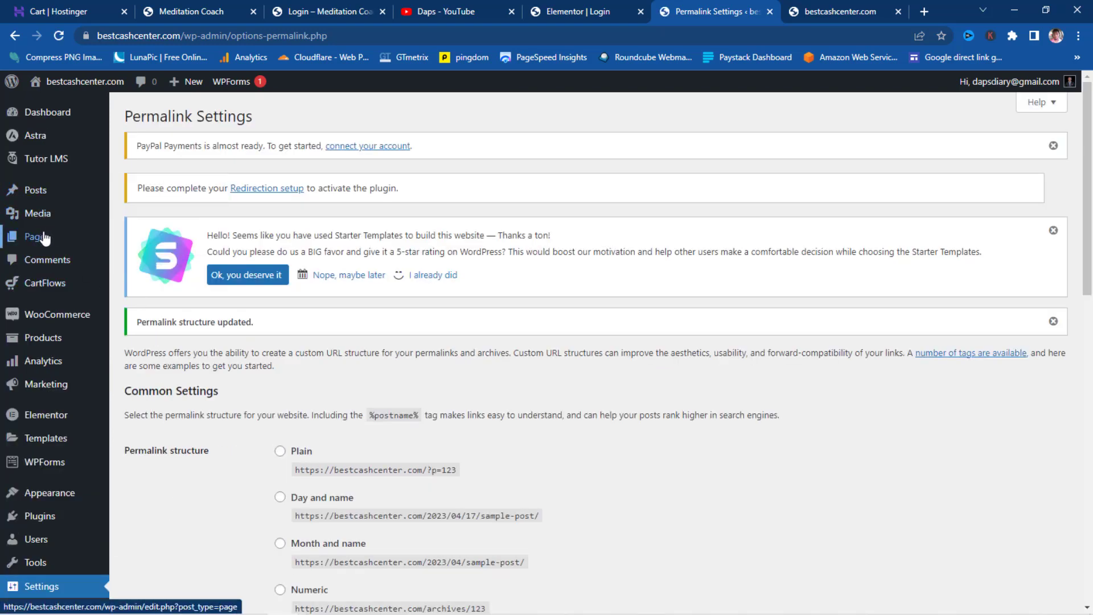
- Create and publish a page titled Terms, then go to the All Pages list
mouse_move(44, 238)
click(141, 260)
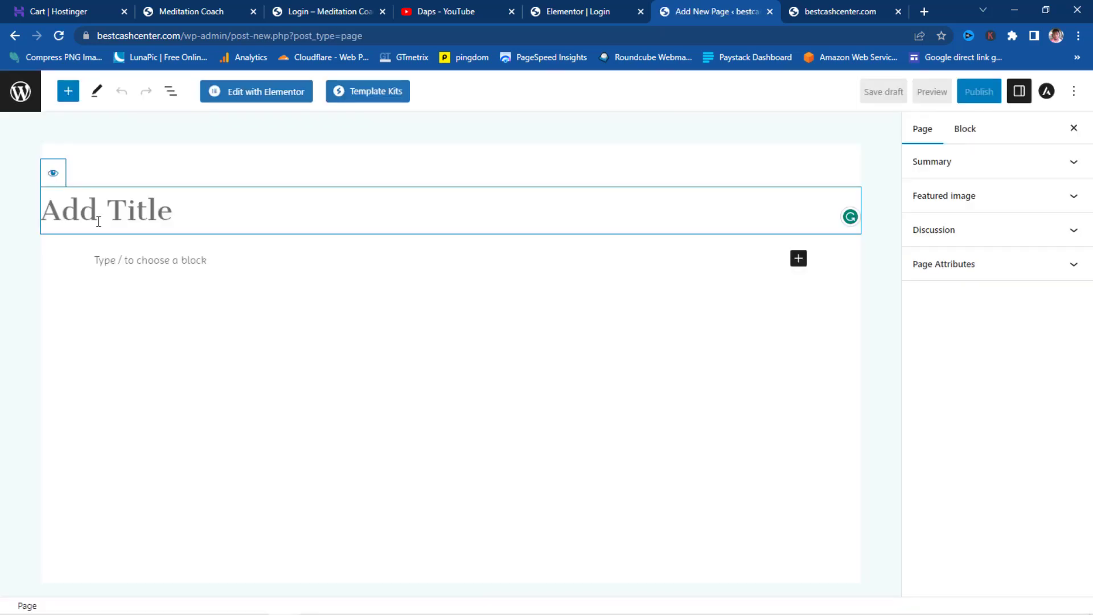
text(Terms)
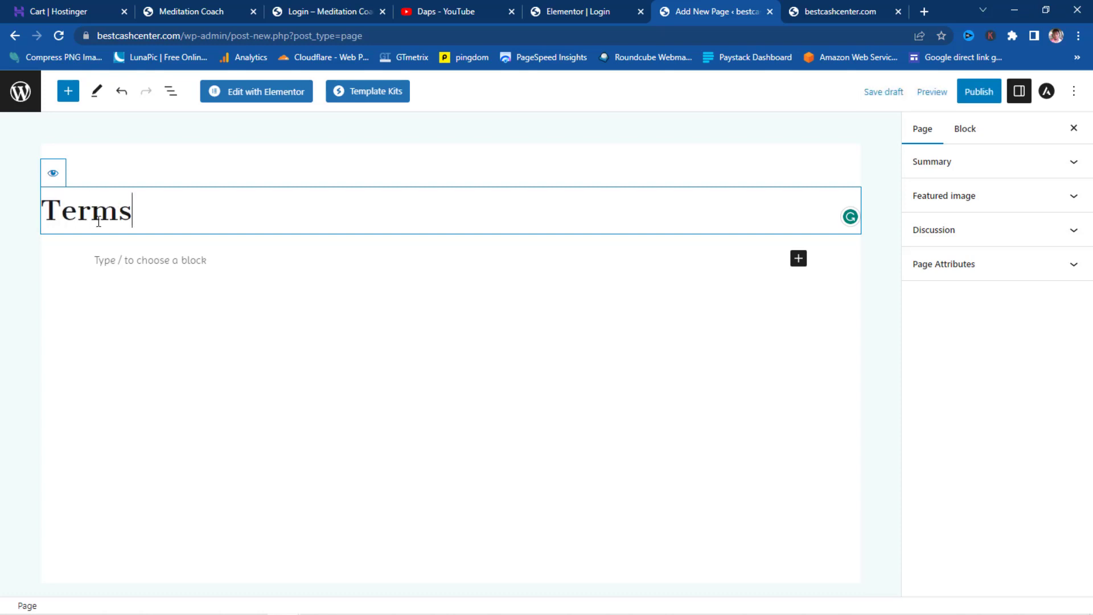
click(976, 94)
click(976, 96)
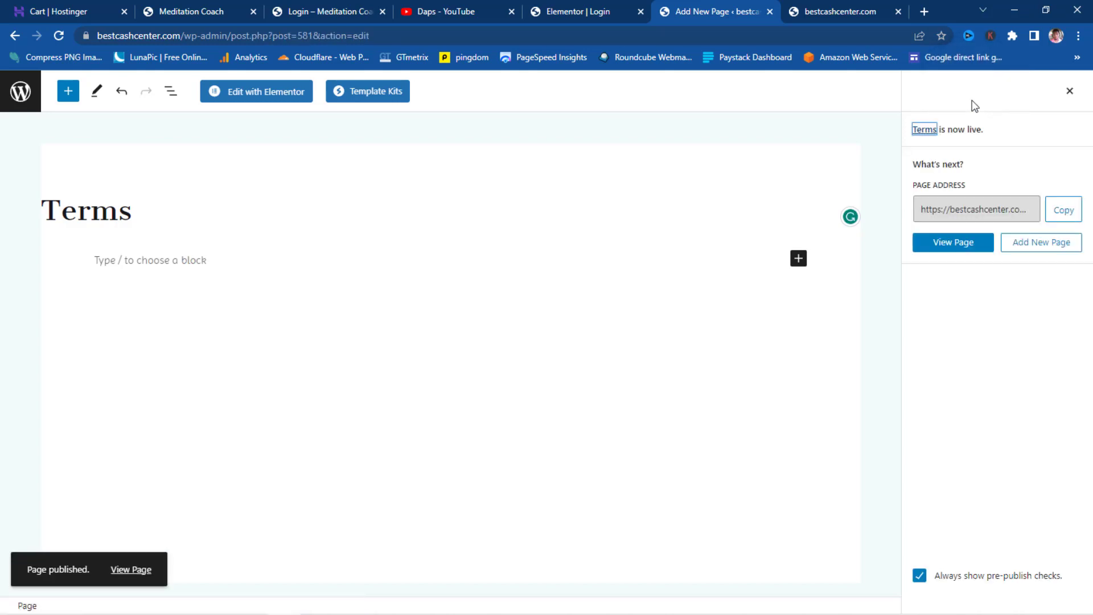
click(21, 104)
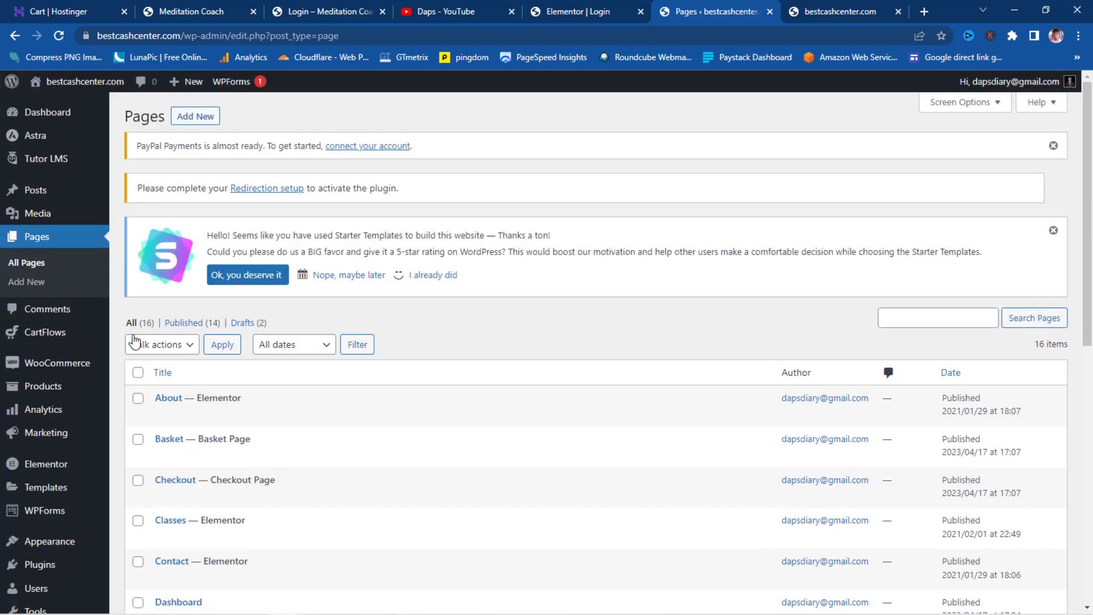
scroll(83, 398, down, 5)
- Switch on the Uncanny Toolkit Front End Login module
mouse_move(69, 544)
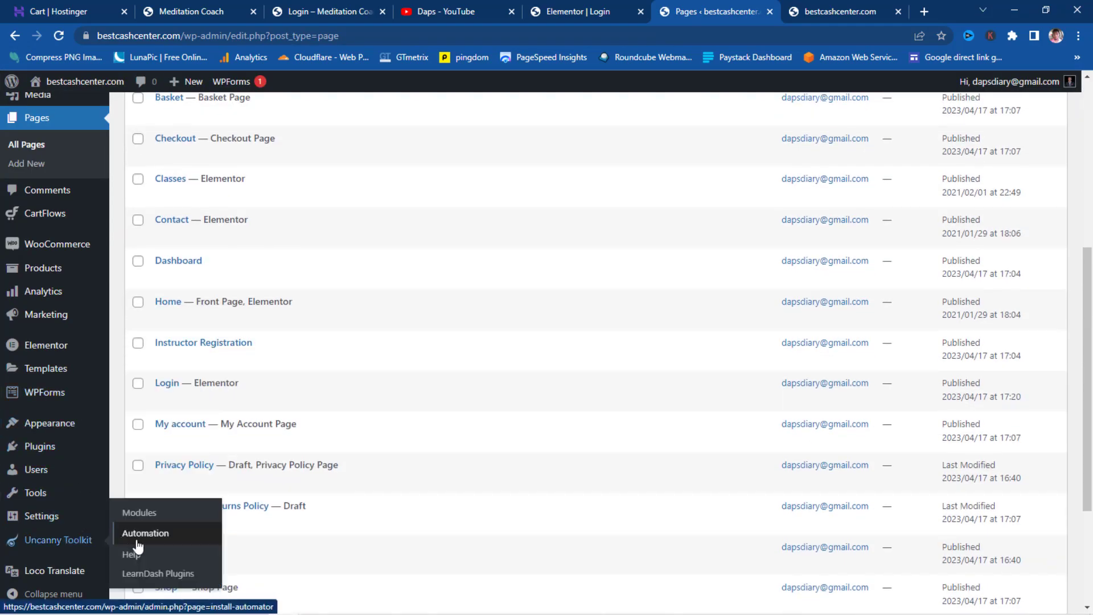
click(150, 512)
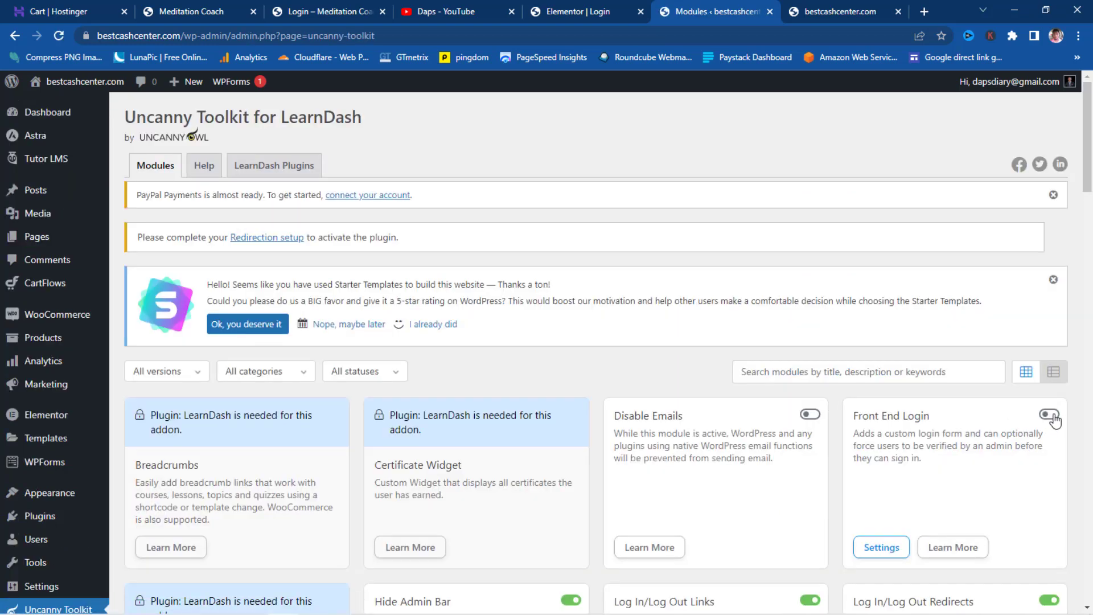
click(1049, 414)
scroll(1055, 420, down, 2)
- Set Login as the Front End Login module's login page and save the settings
click(891, 412)
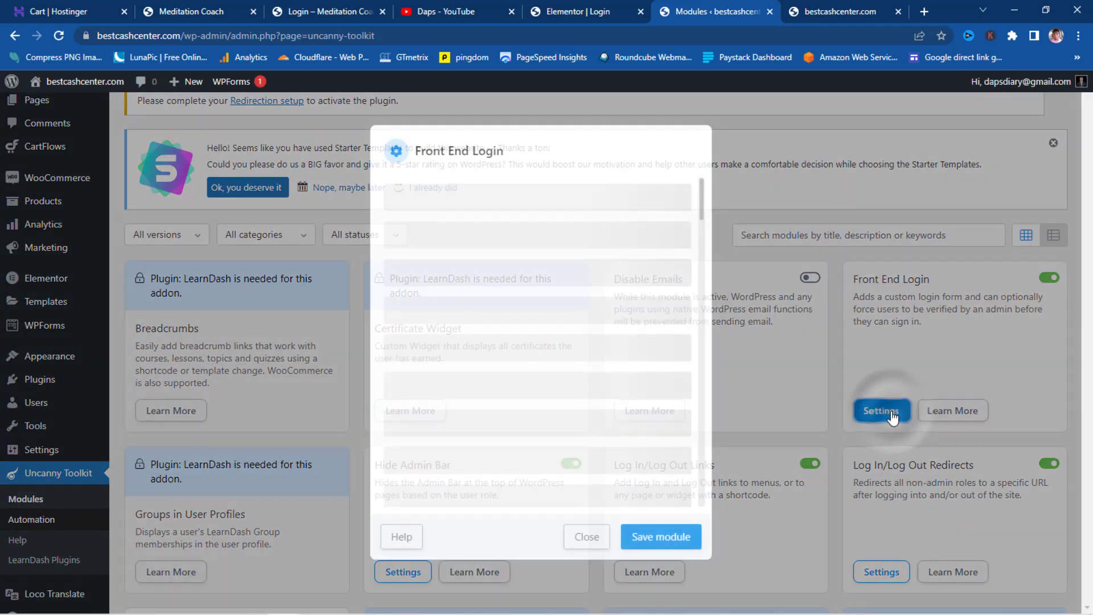
click(588, 330)
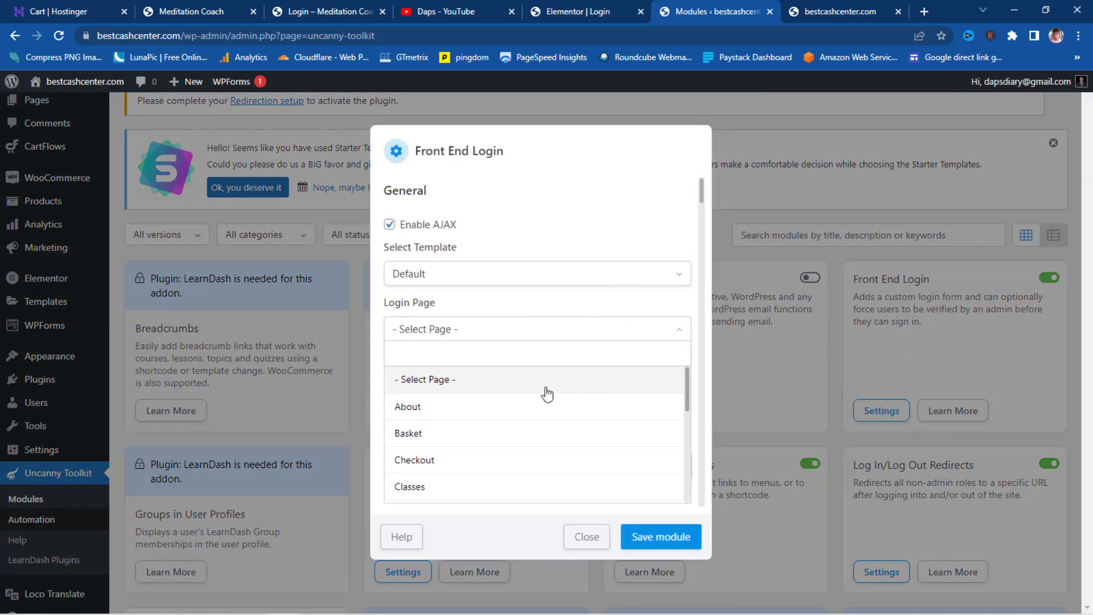
scroll(544, 399, down, 2)
click(416, 484)
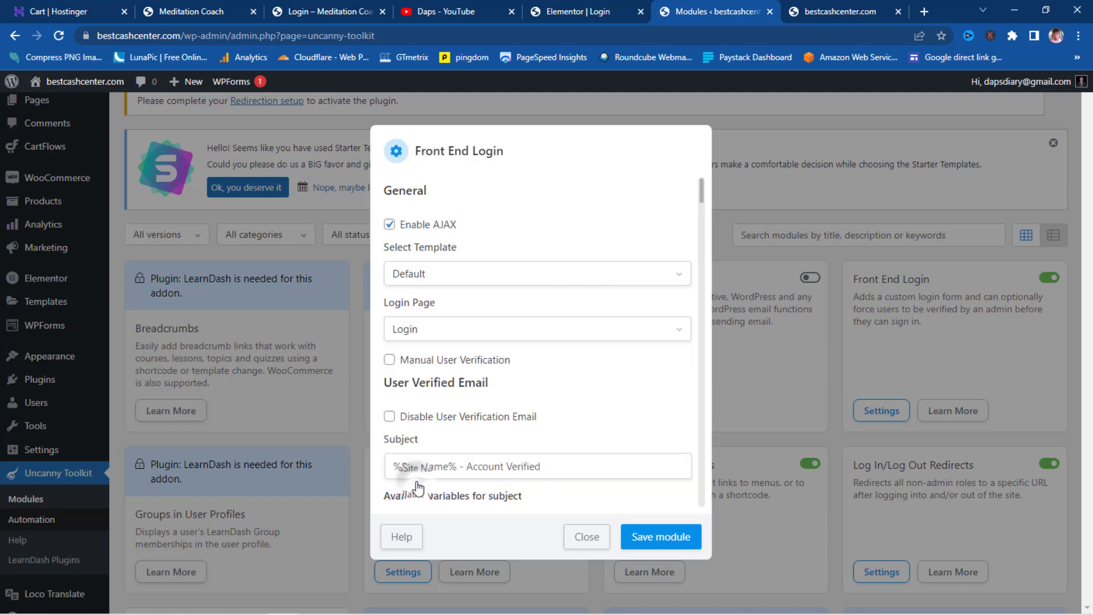
scroll(591, 333, down, 5)
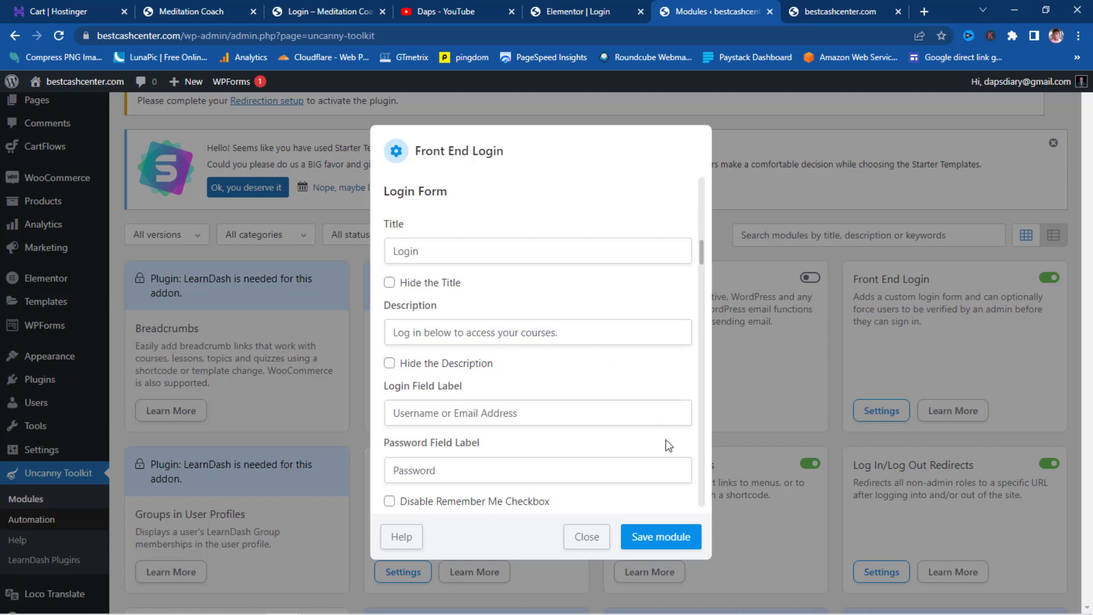
click(667, 540)
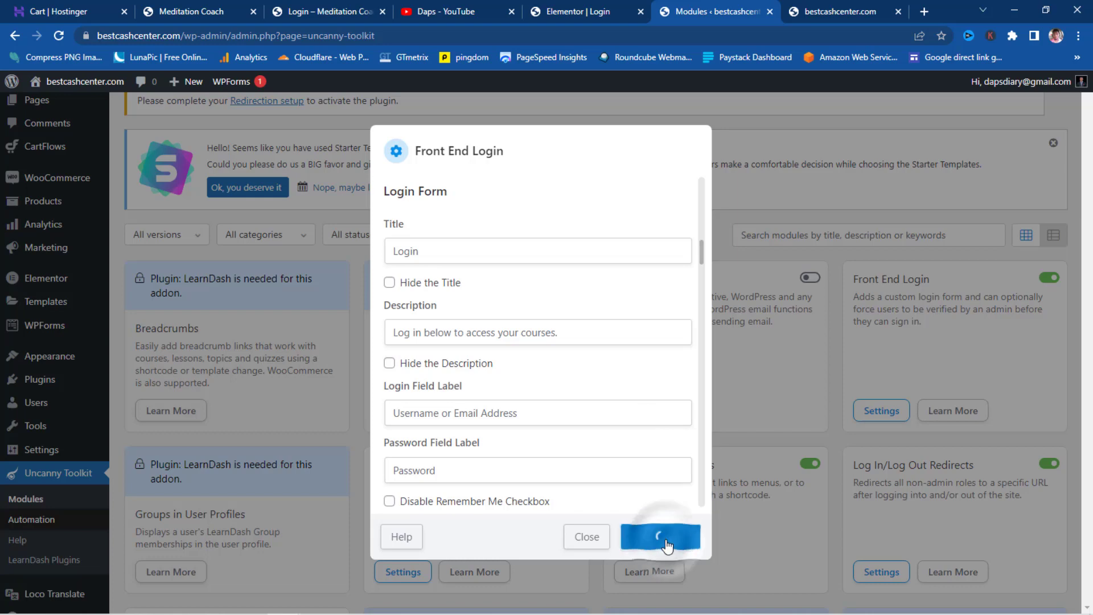
click(583, 541)
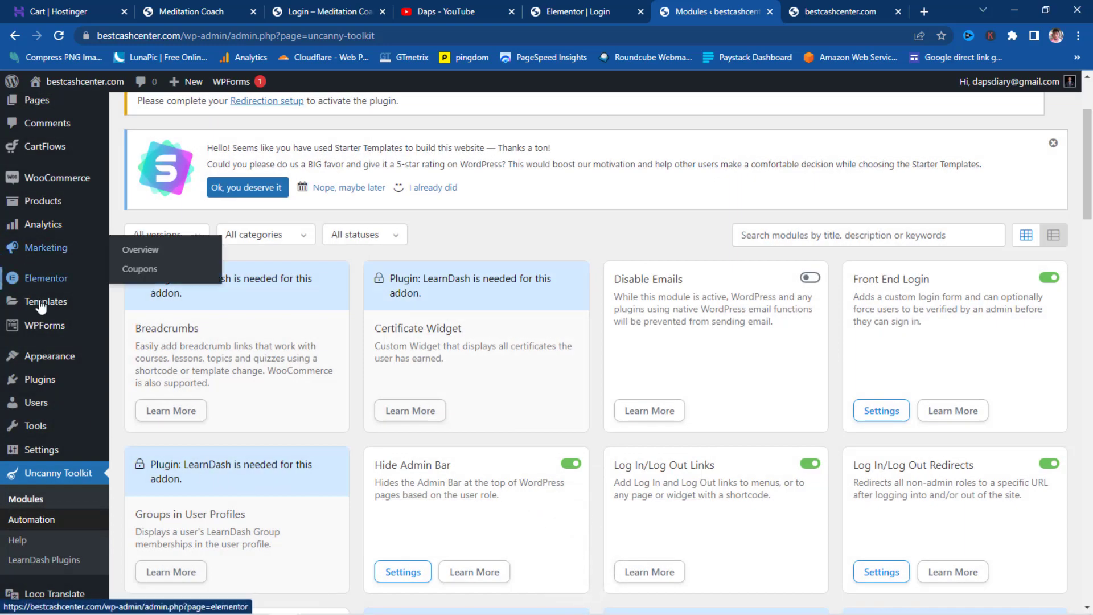
- In Tutor LMS settings, choose Terms as the Terms and Conditions Page and save
scroll(34, 296, up, 3)
mouse_move(49, 162)
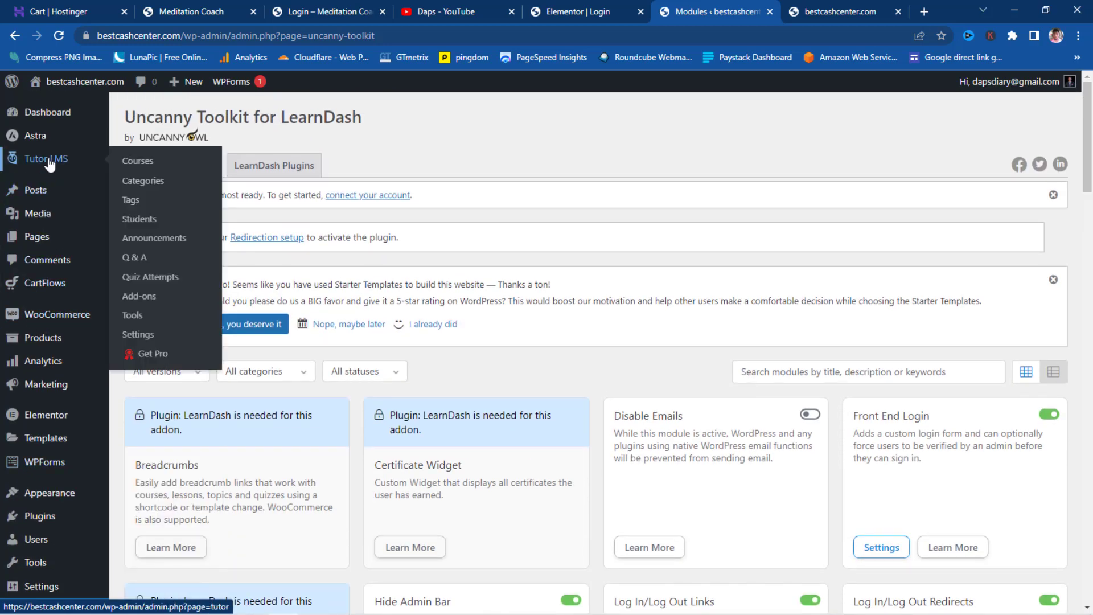
click(139, 336)
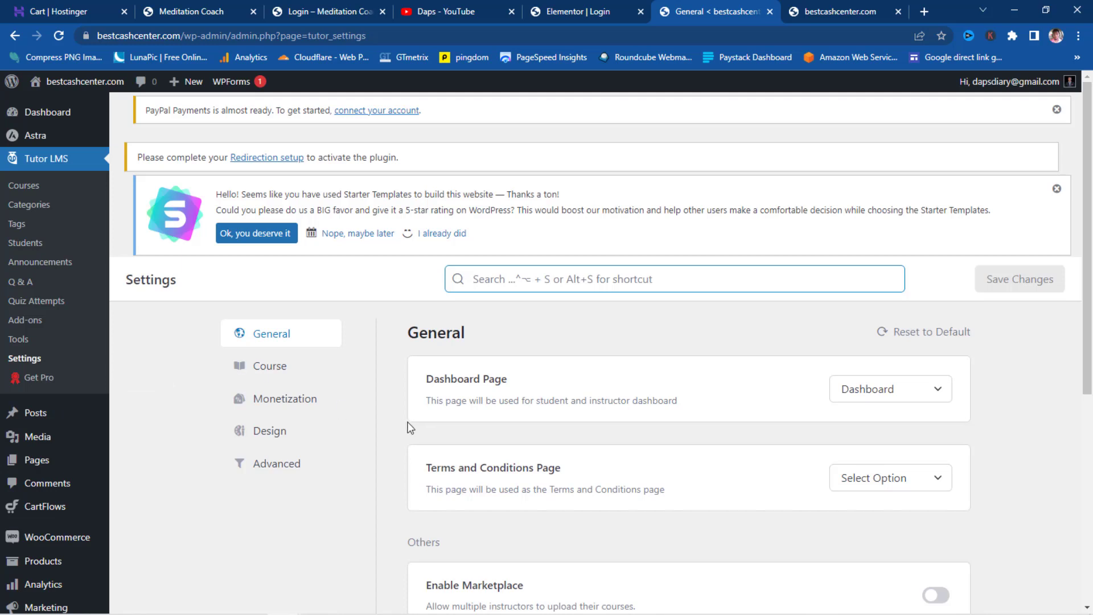
click(934, 479)
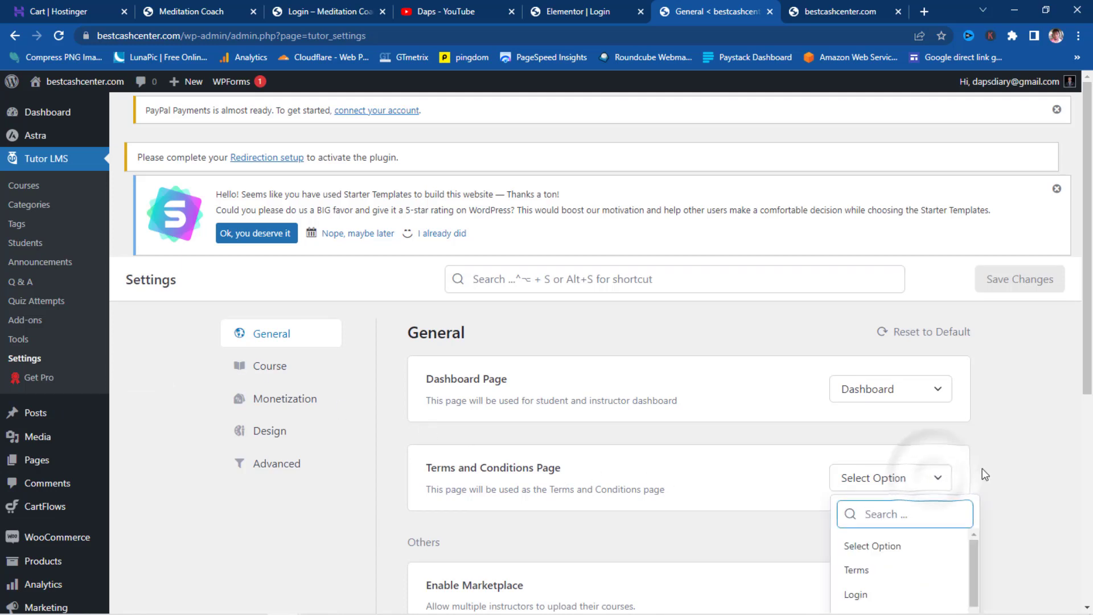
click(891, 569)
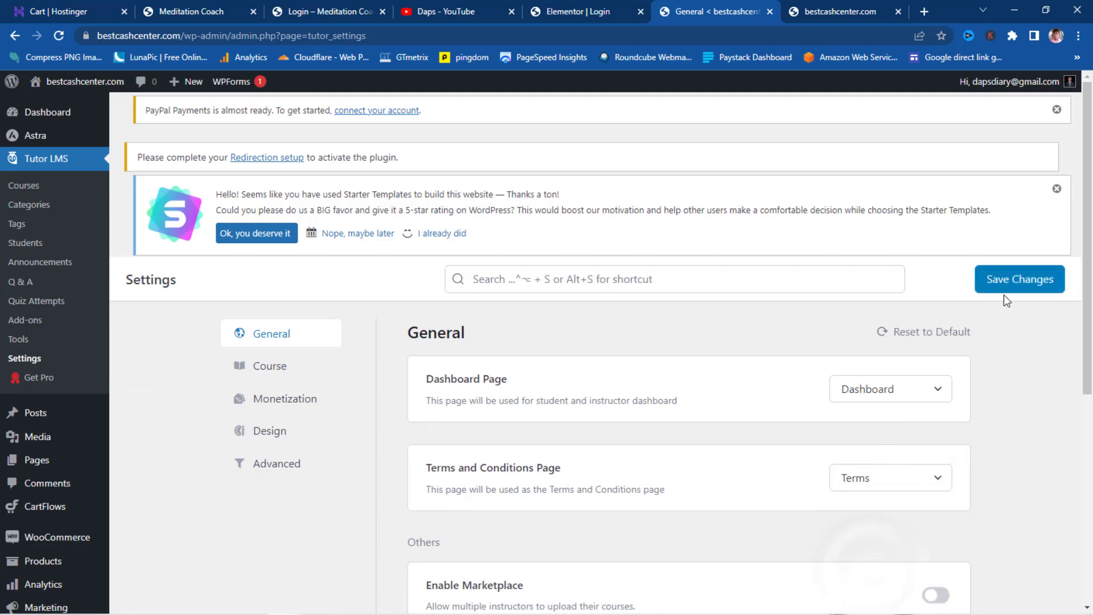
click(1010, 284)
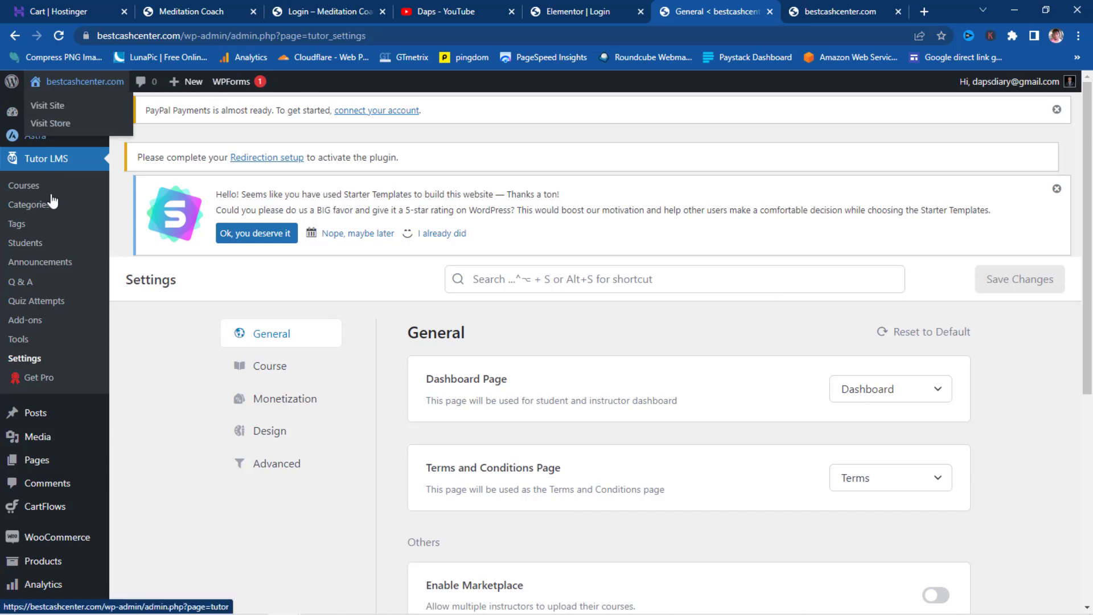
- From All Pages, open the Login page's View link in an incognito window
mouse_move(46, 459)
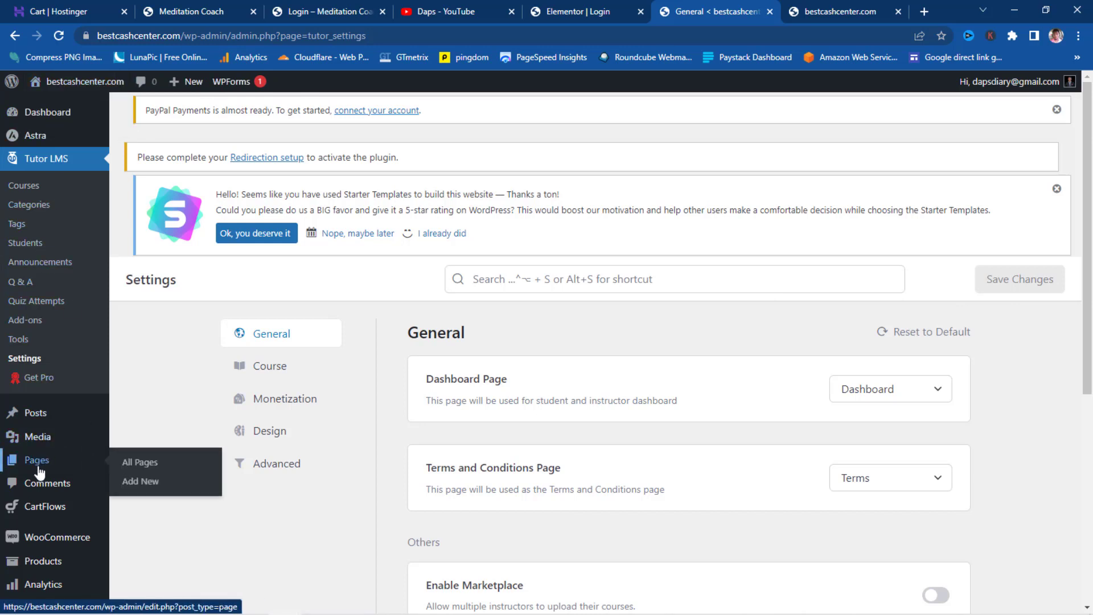
click(135, 466)
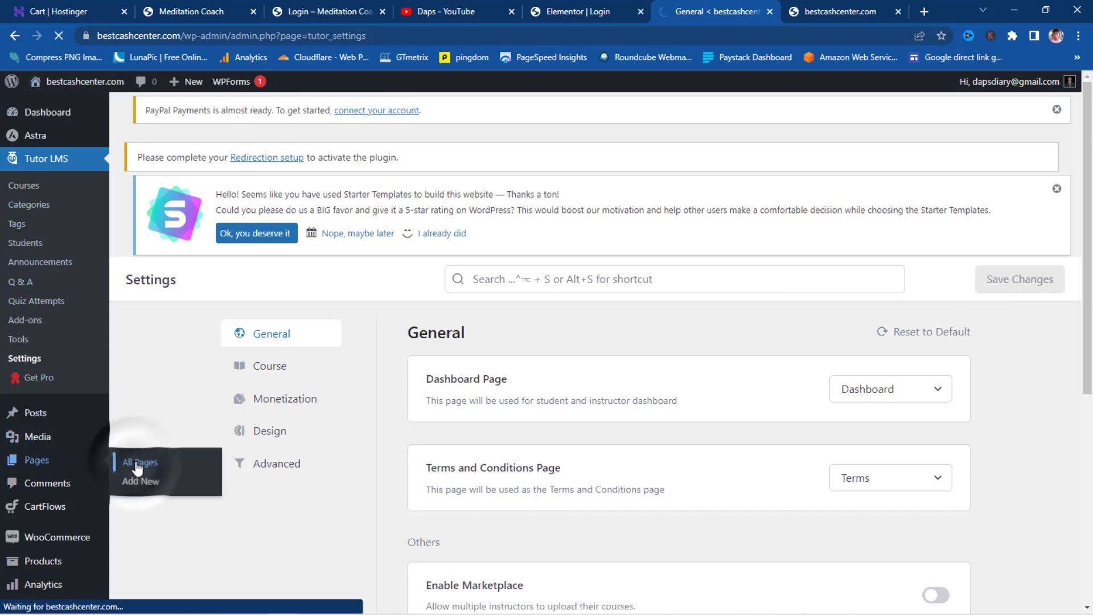
scroll(340, 336, down, 6)
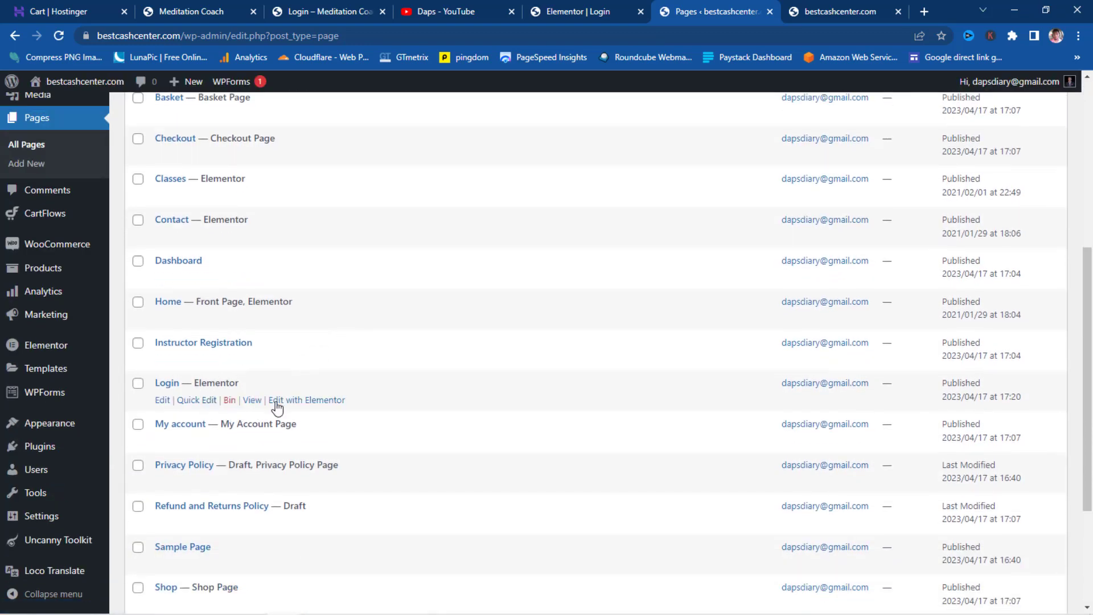
right_click(255, 406)
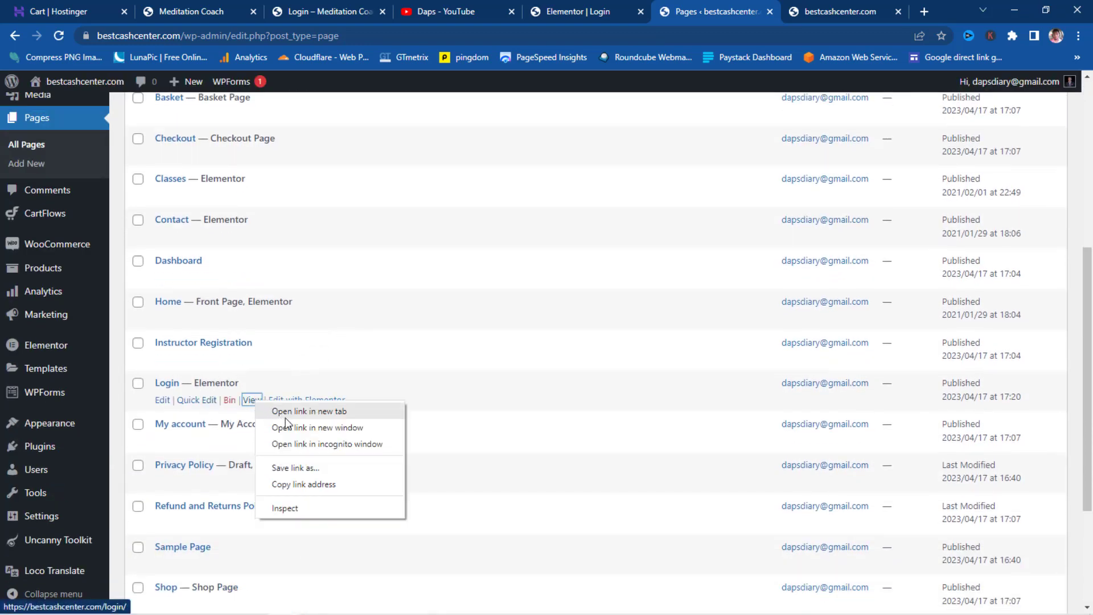
click(305, 442)
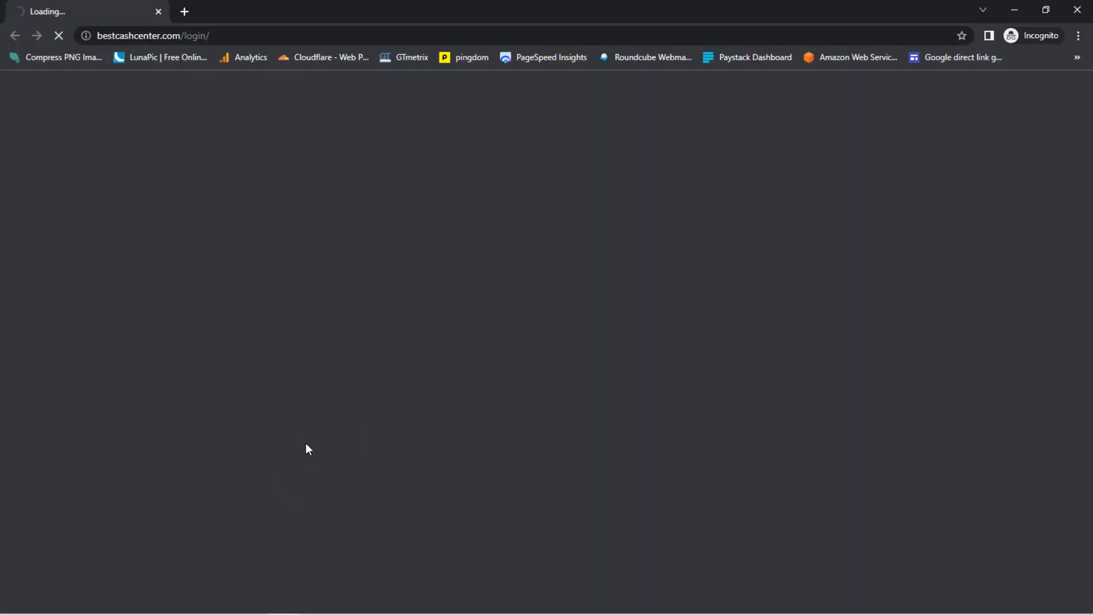
- Select the full [uo_login_ui] shortcode in the Login page note and copy it
double_click(778, 129)
drag(792, 128, 731, 128)
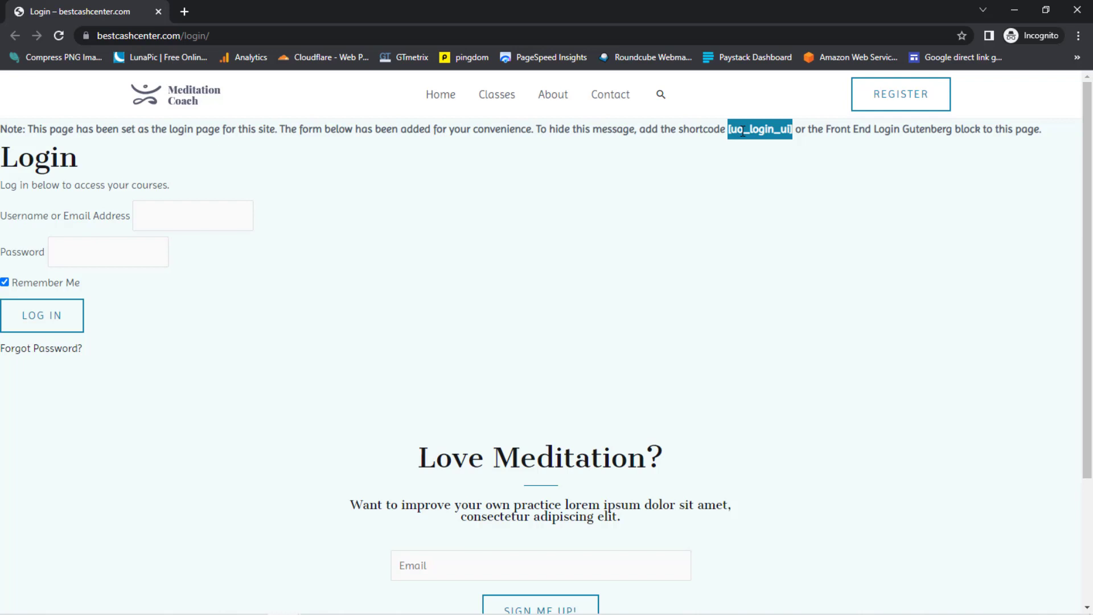
right_click(743, 132)
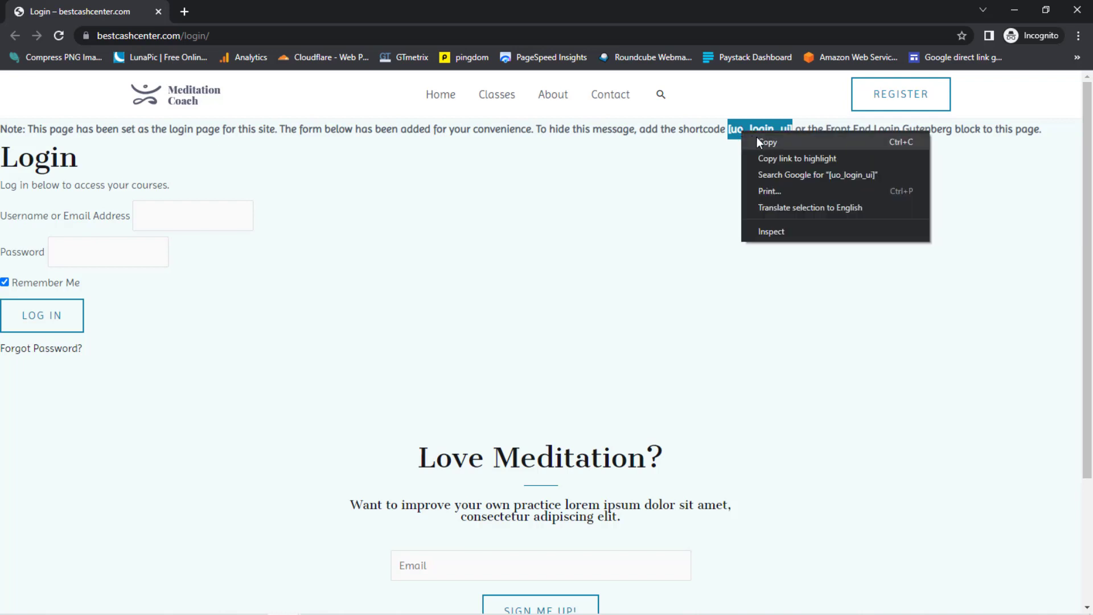
click(757, 139)
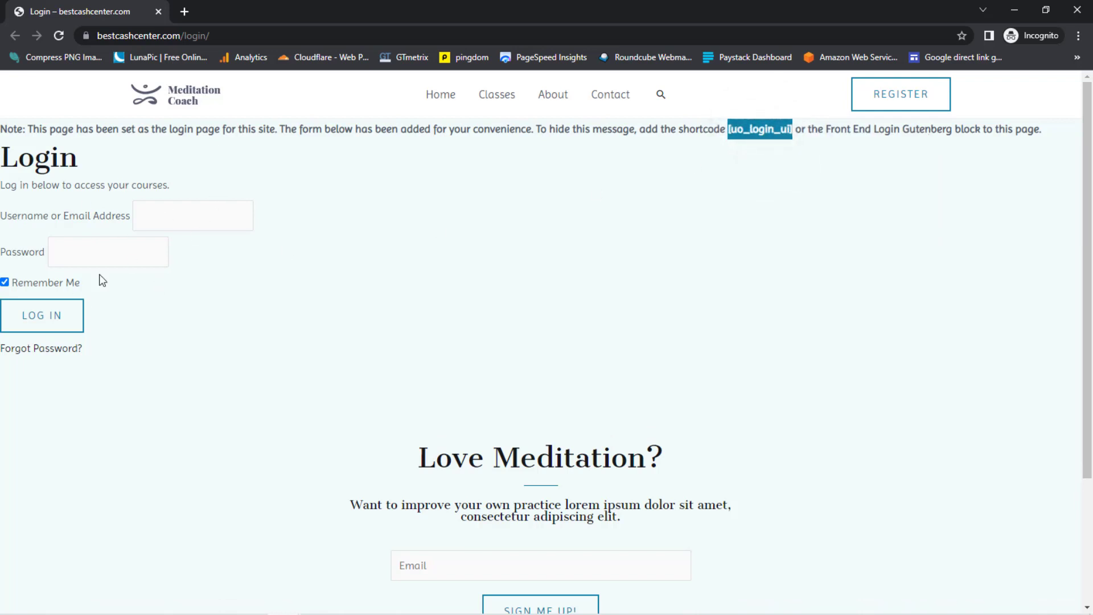
- Minimize the incognito window and open Login's Edit with Elementor link in a new tab
click(1020, 13)
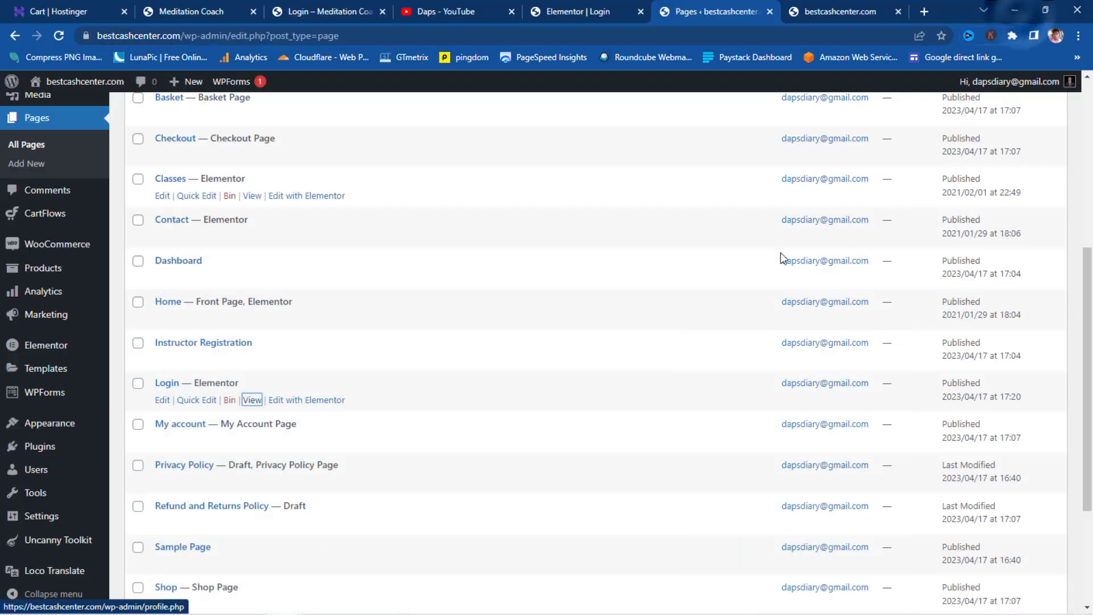
right_click(297, 399)
click(330, 413)
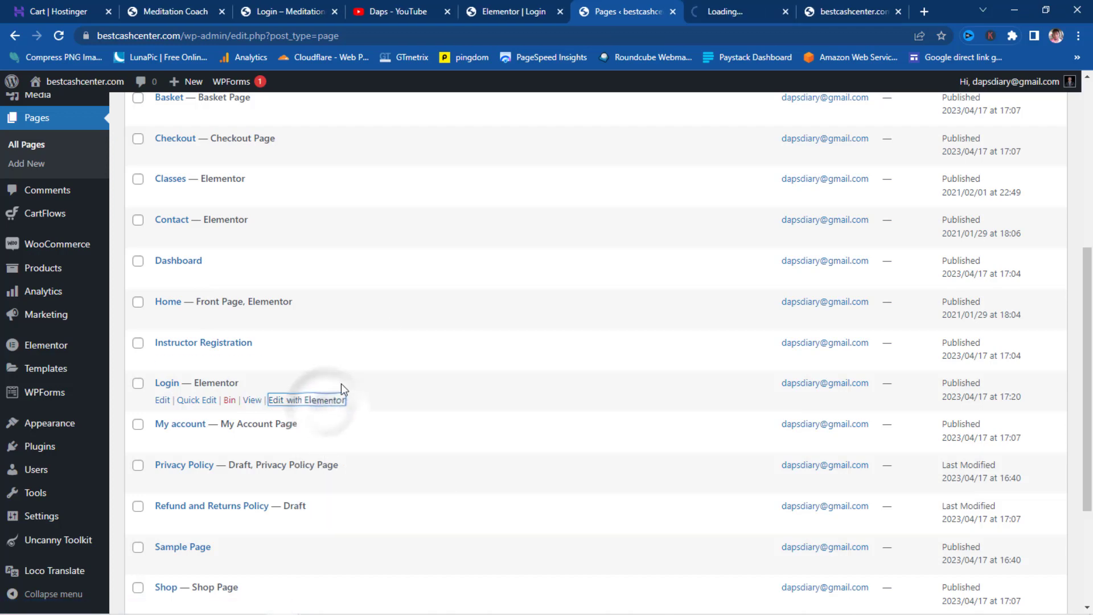
click(715, 19)
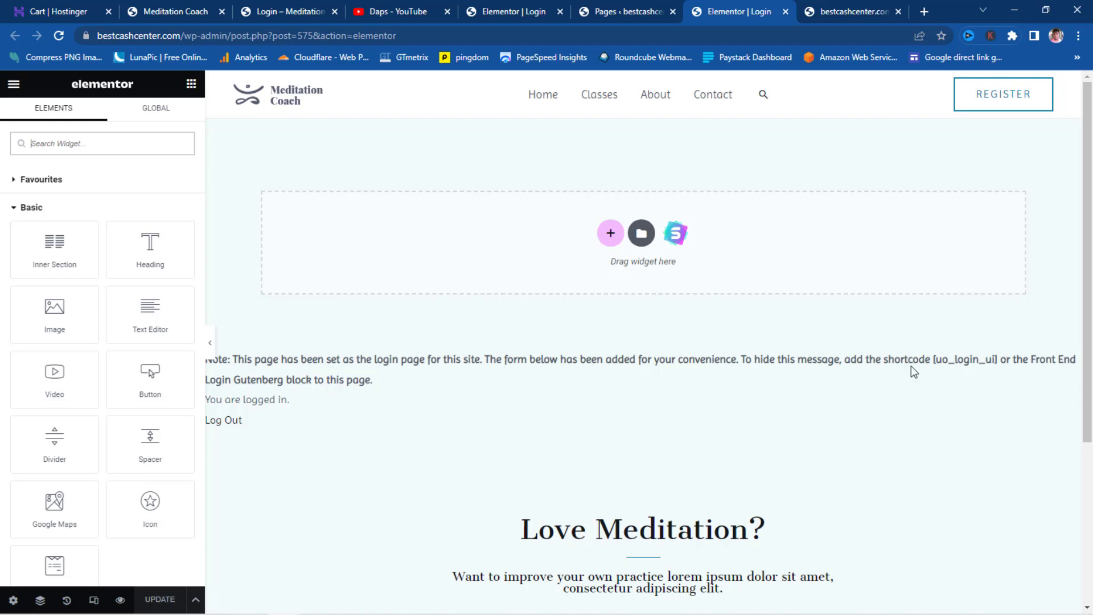
- Insert a two-column section with unlinked margins of 80 px top and bottom
click(611, 233)
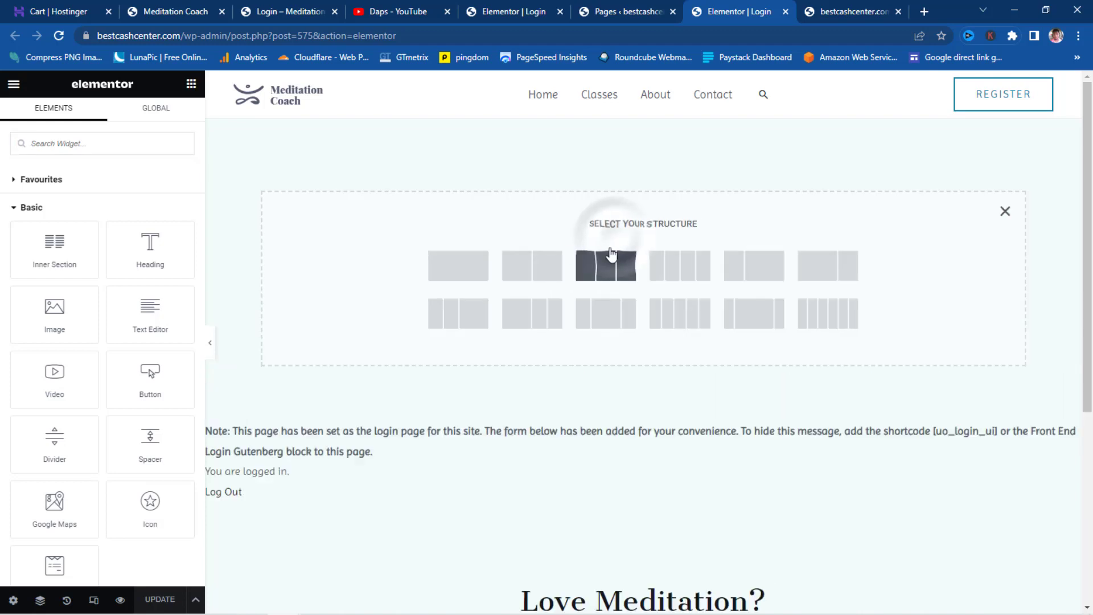
click(536, 268)
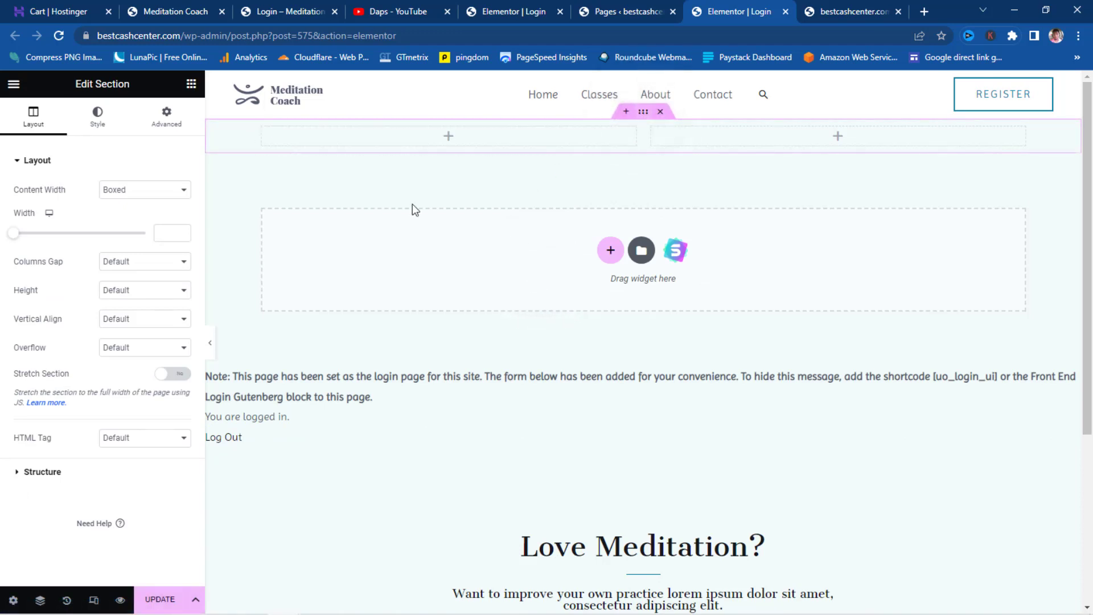
click(166, 117)
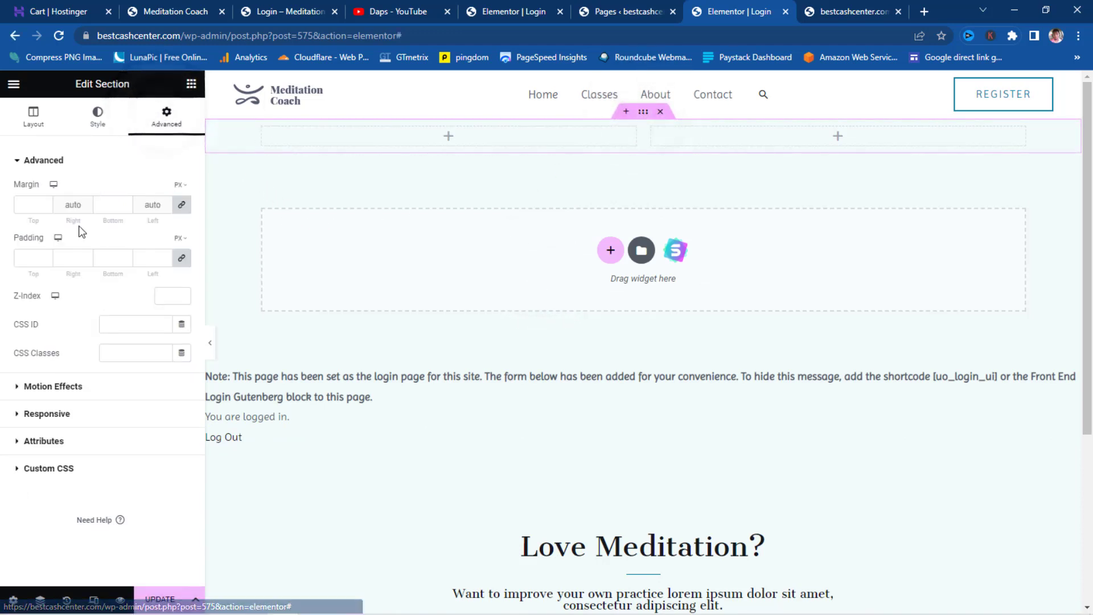
click(182, 204)
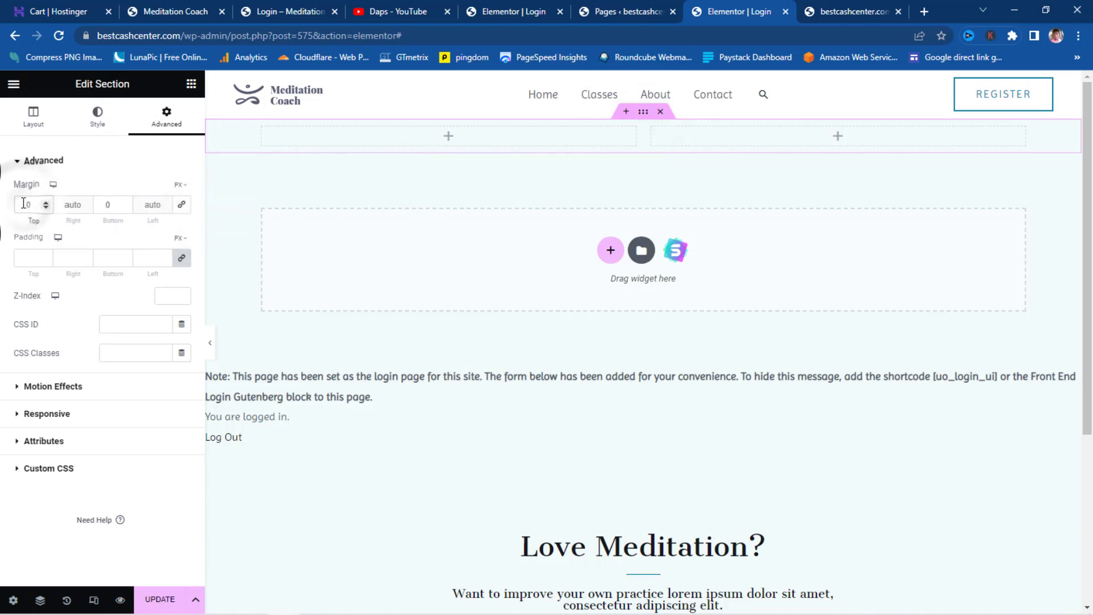
text(8)
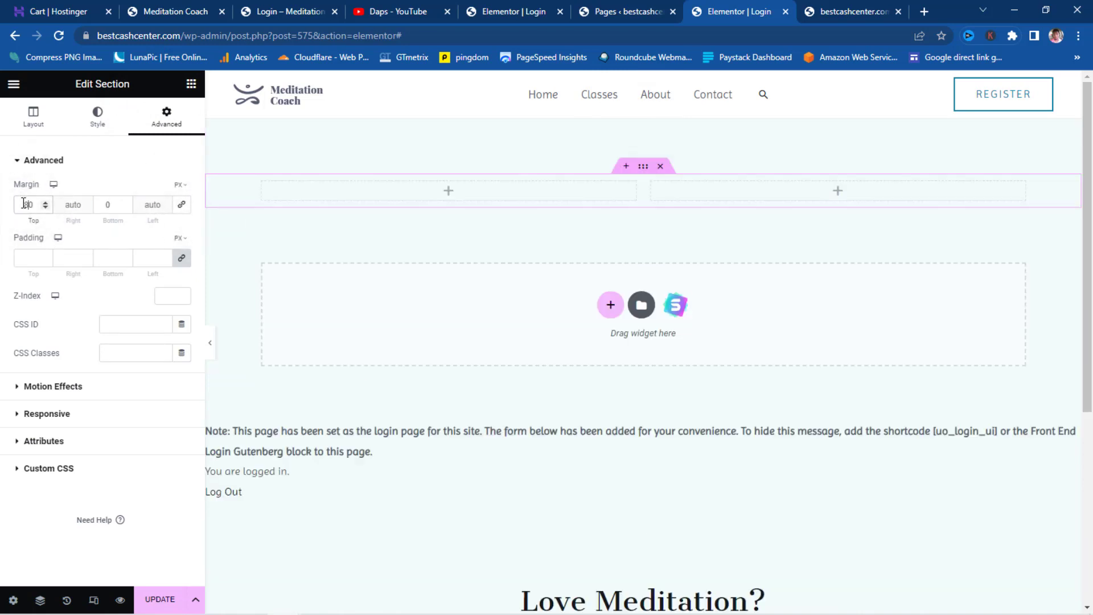
click(100, 205)
text(8)
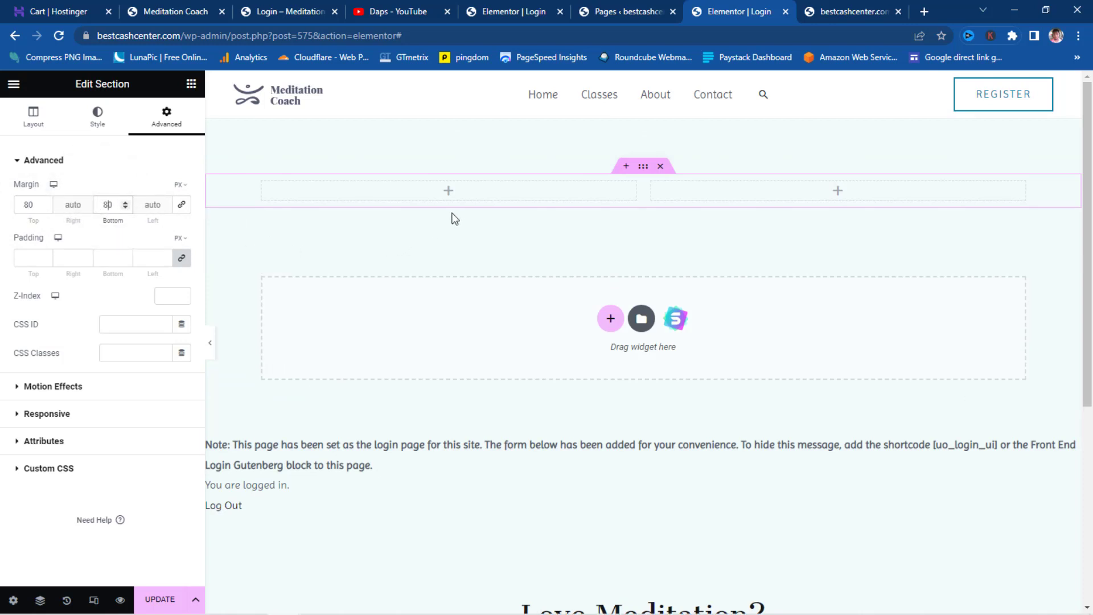
click(838, 192)
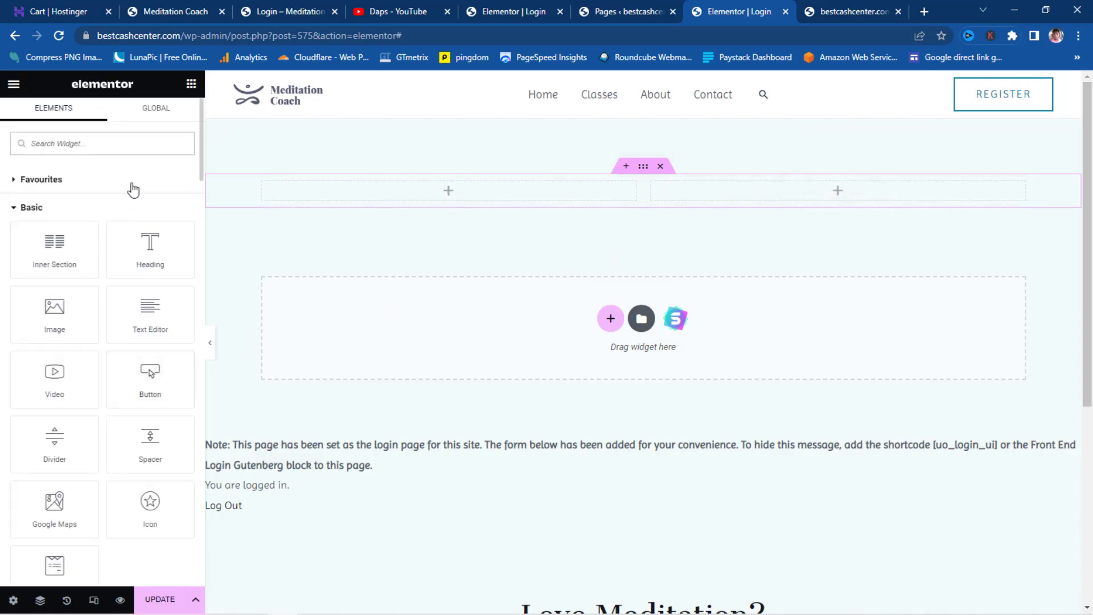
- Place a Shortcode widget holding [uo_login_ui] in the right column, then return to the live login tab
text(short)
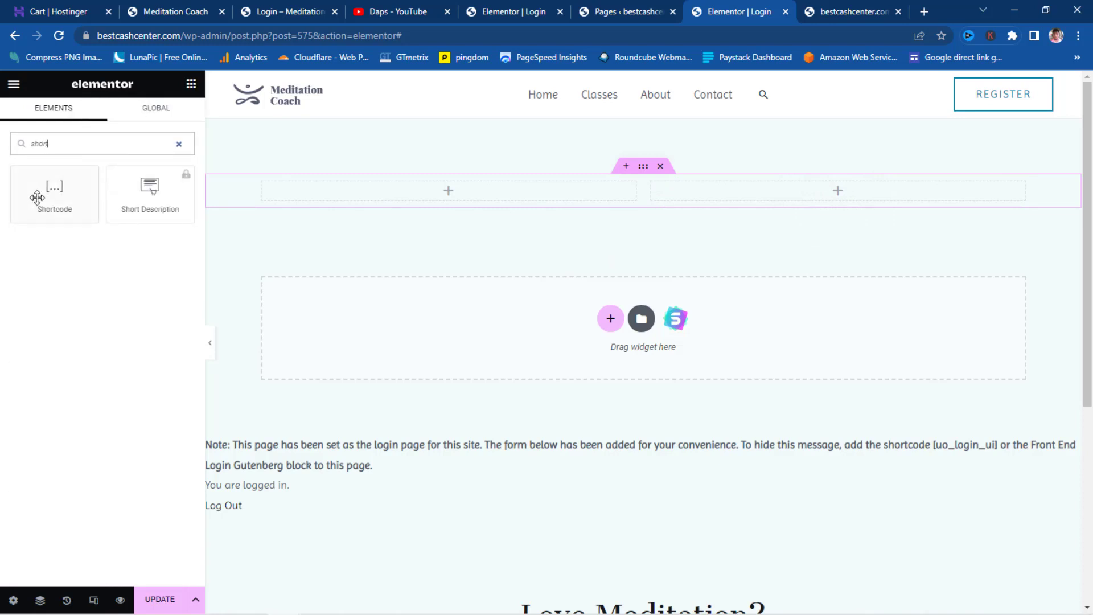
drag(37, 198, 893, 184)
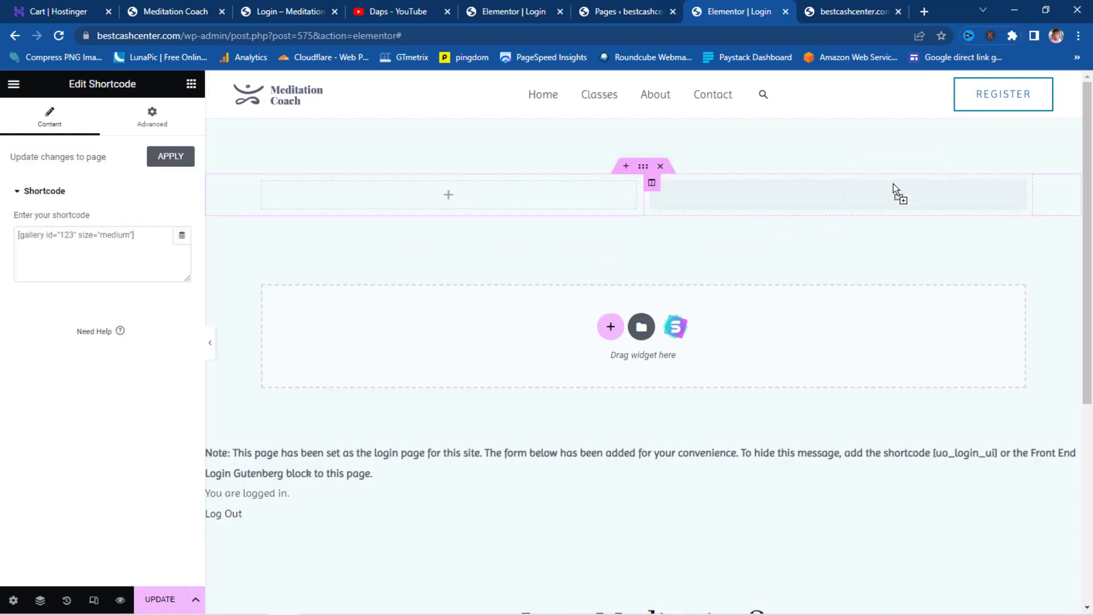
click(91, 249)
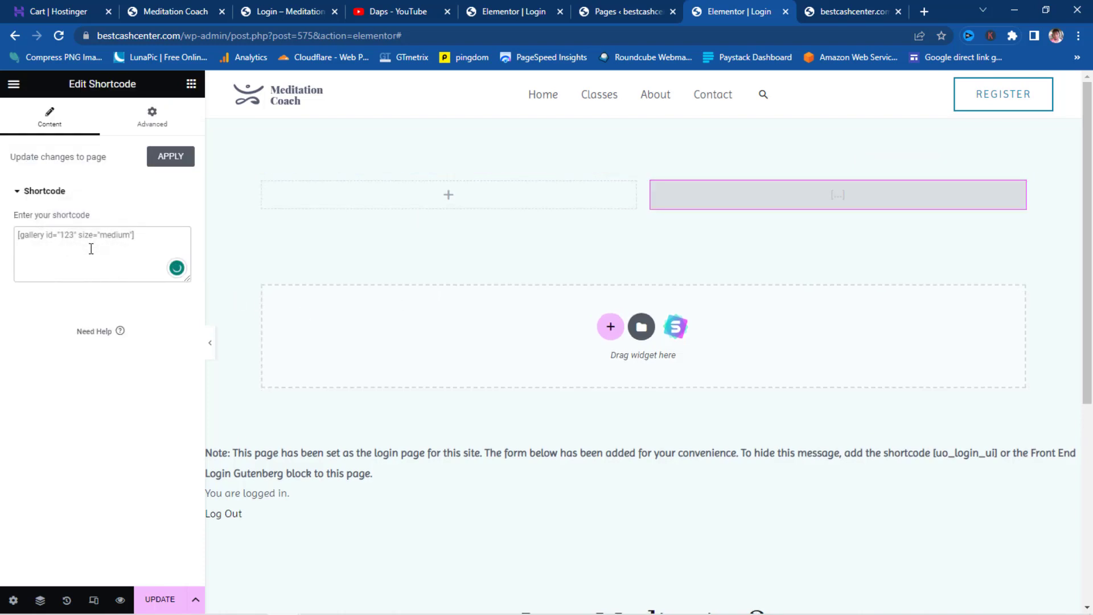
key(ctrl+v)
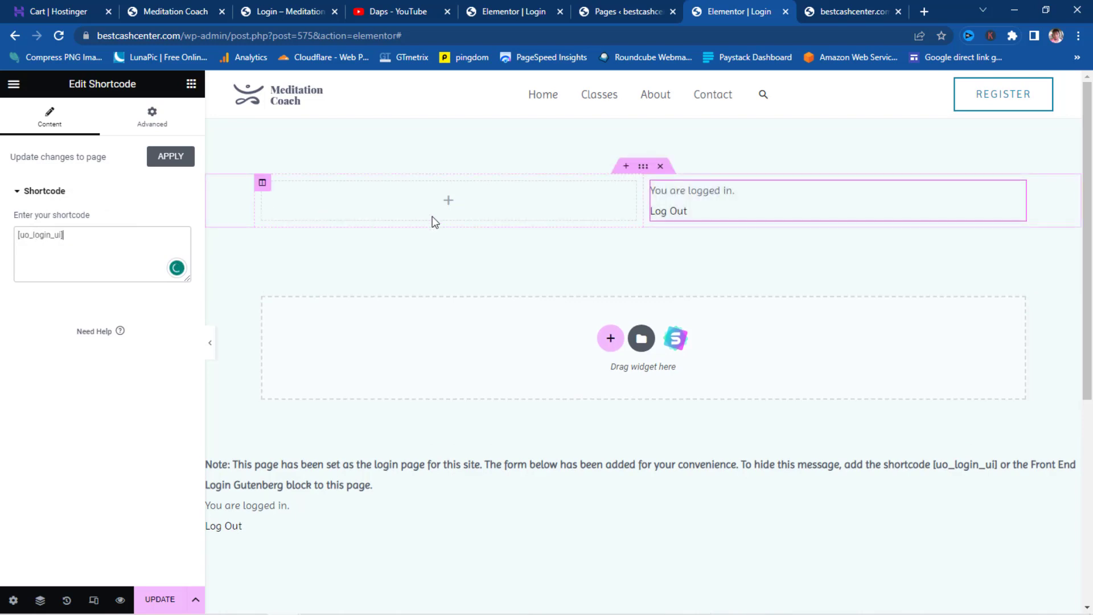
click(287, 14)
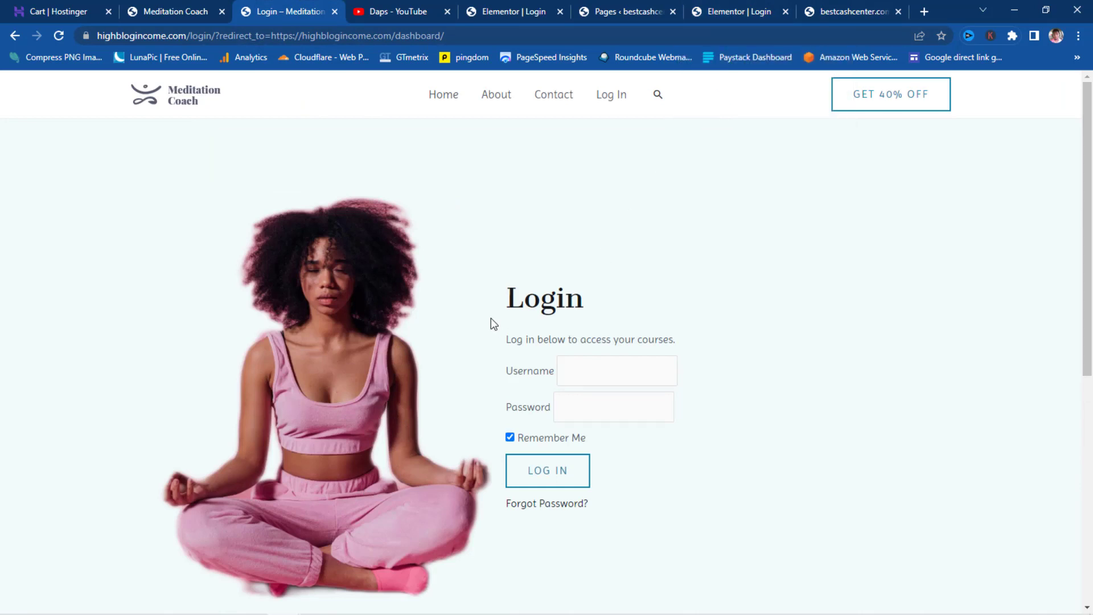
- Go to pexels.com in a new Chrome tab
click(924, 12)
click(655, 32)
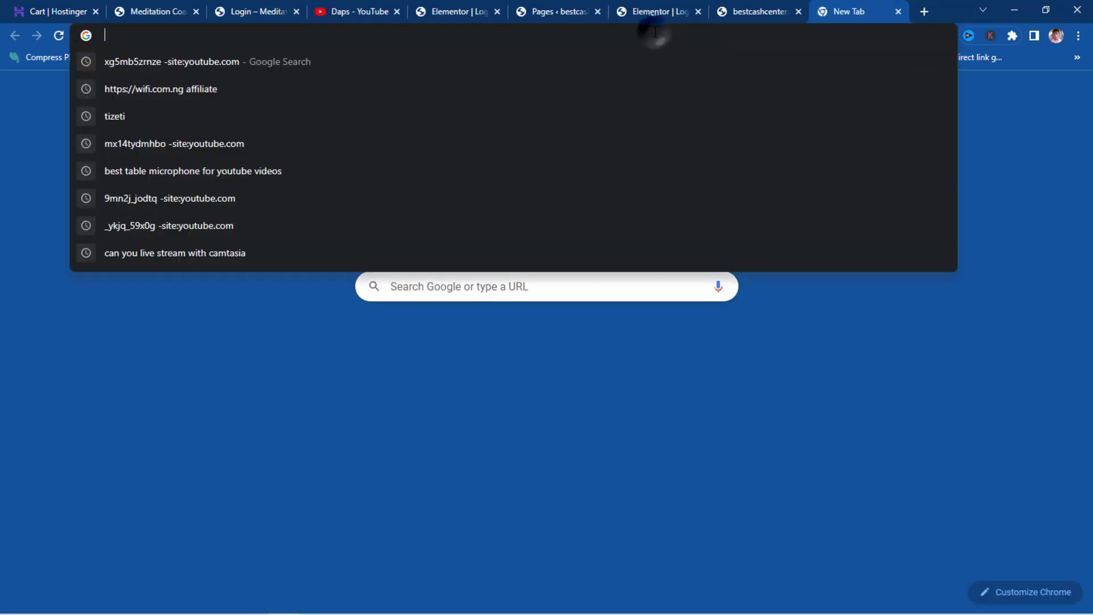
text(pexels.com)
key(Return)
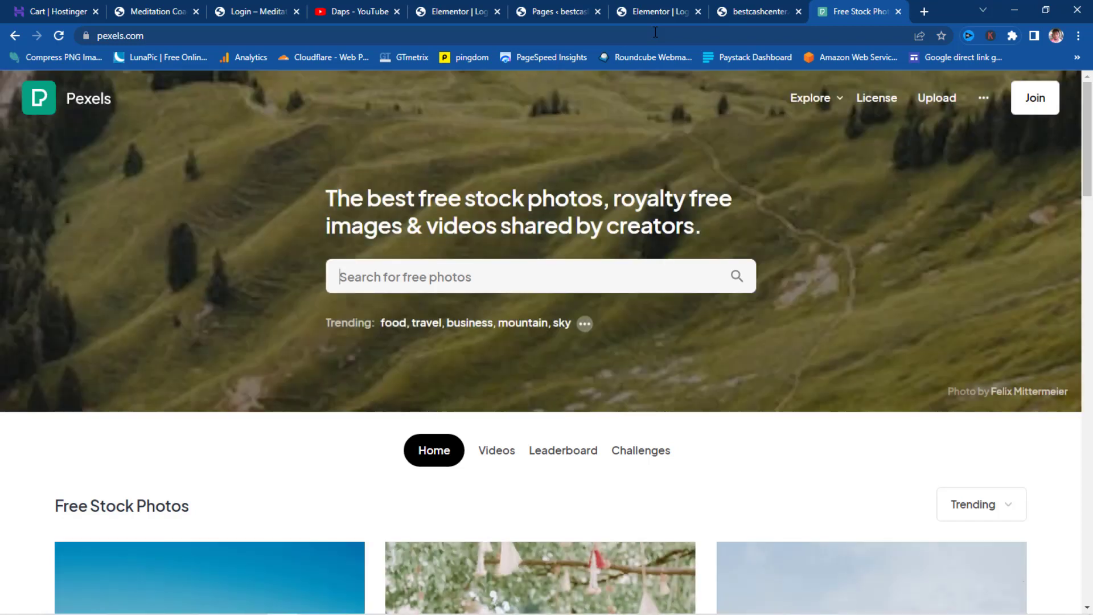
- Search Pexels for 'meditation' and browse the results
click(408, 277)
text(medi)
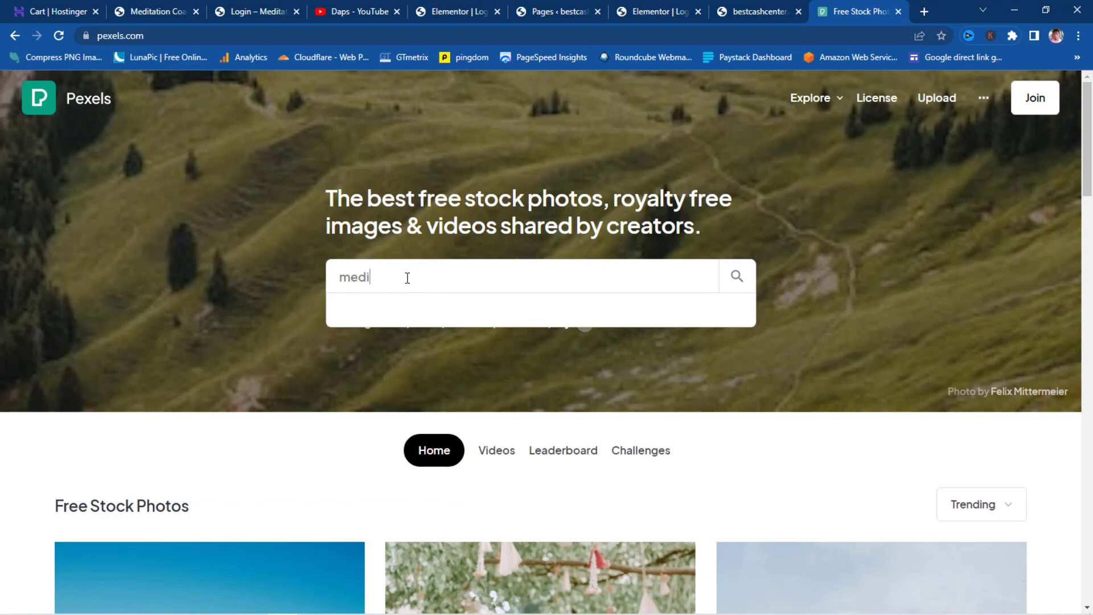
text(tation)
key(Return)
scroll(679, 299, down, 3)
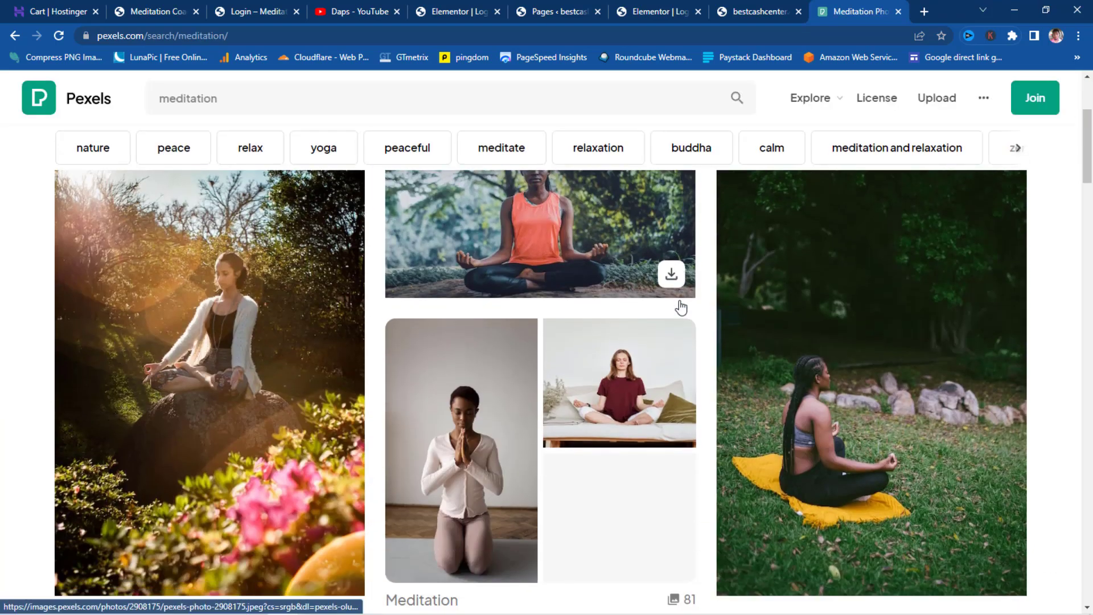
scroll(681, 308, down, 10)
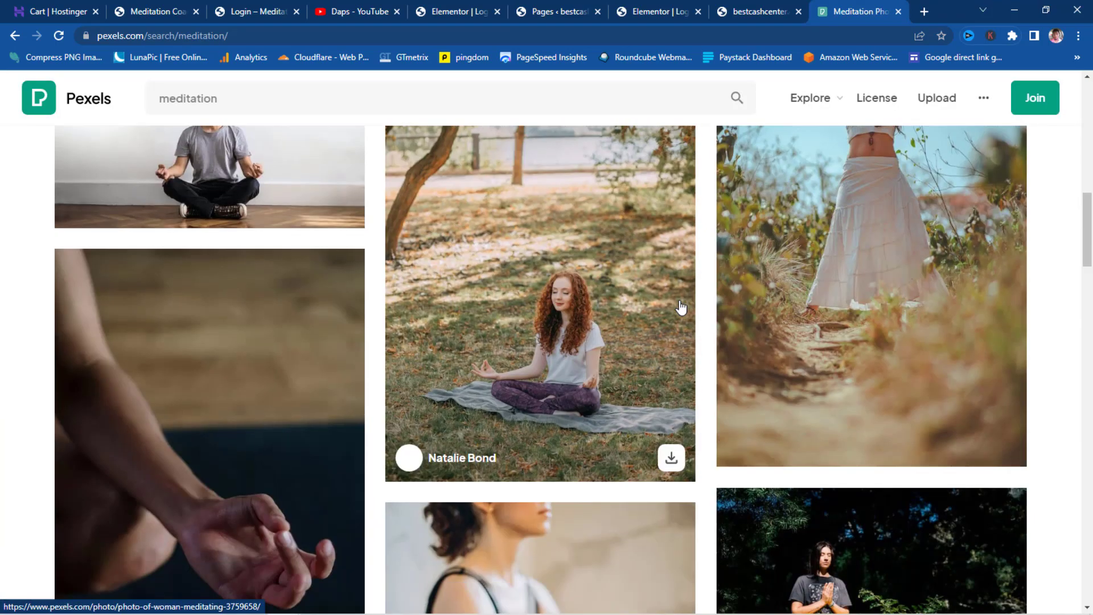
scroll(680, 308, down, 18)
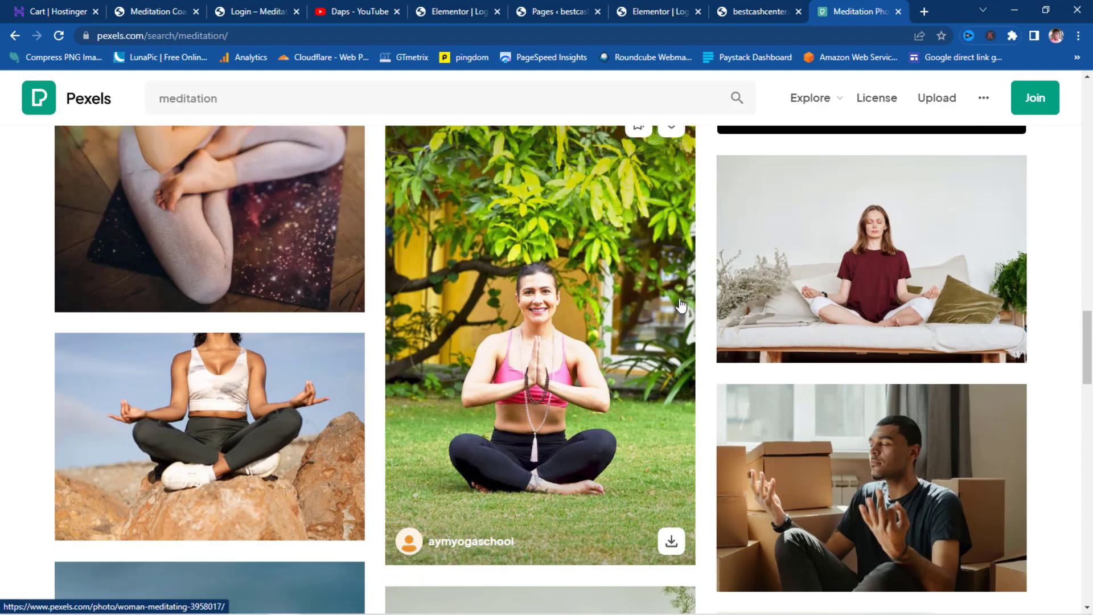
scroll(681, 306, down, 15)
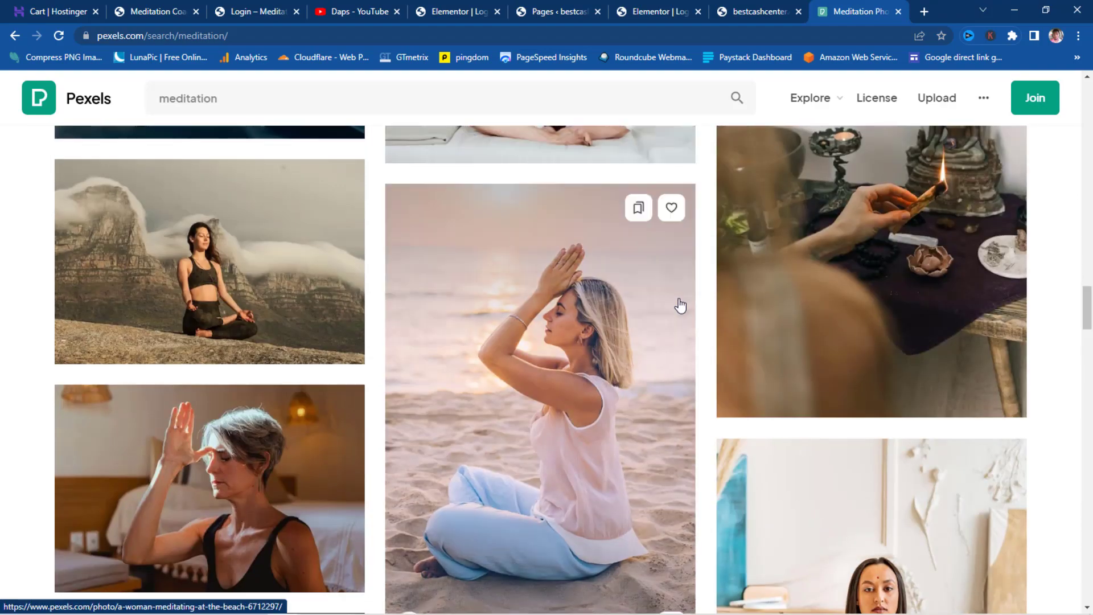
scroll(681, 305, down, 15)
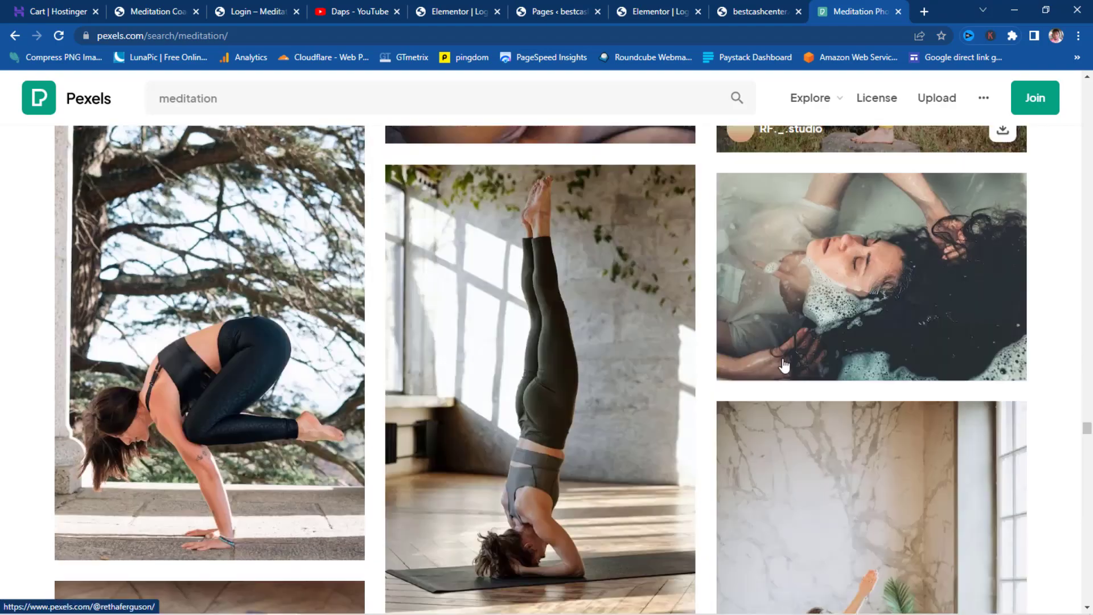
scroll(784, 364, down, 15)
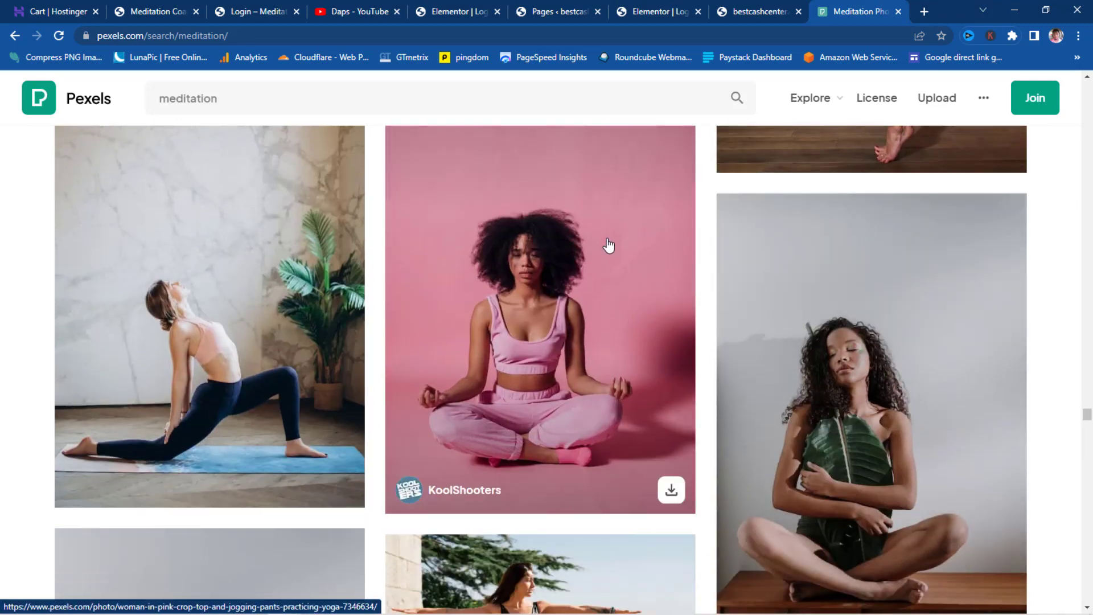
- Download the pink meditation photo at Medium 1280×1920 size
click(672, 491)
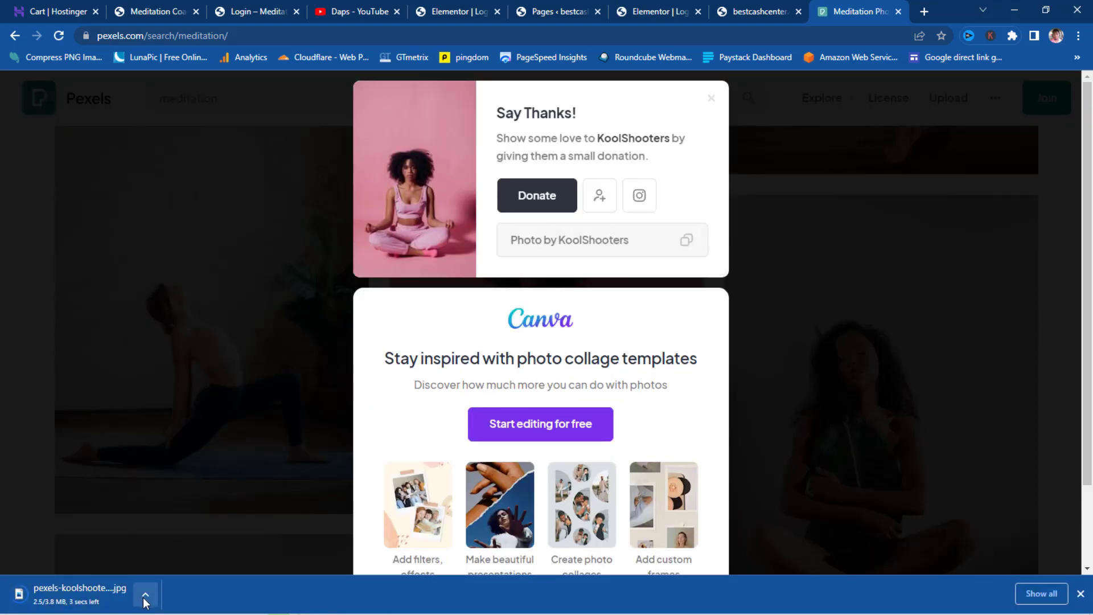
click(711, 98)
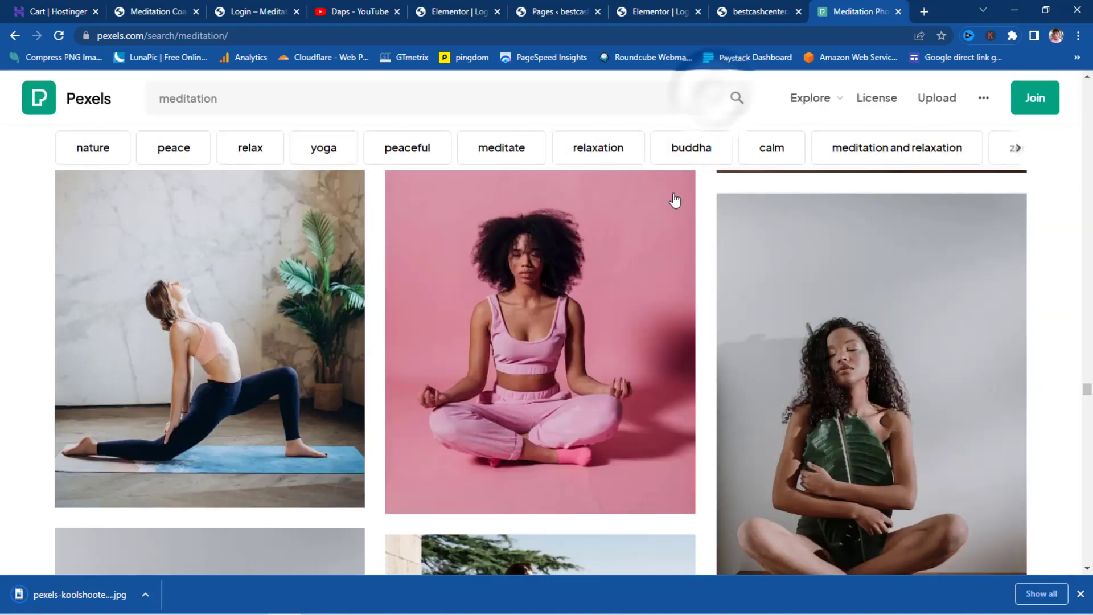
click(562, 341)
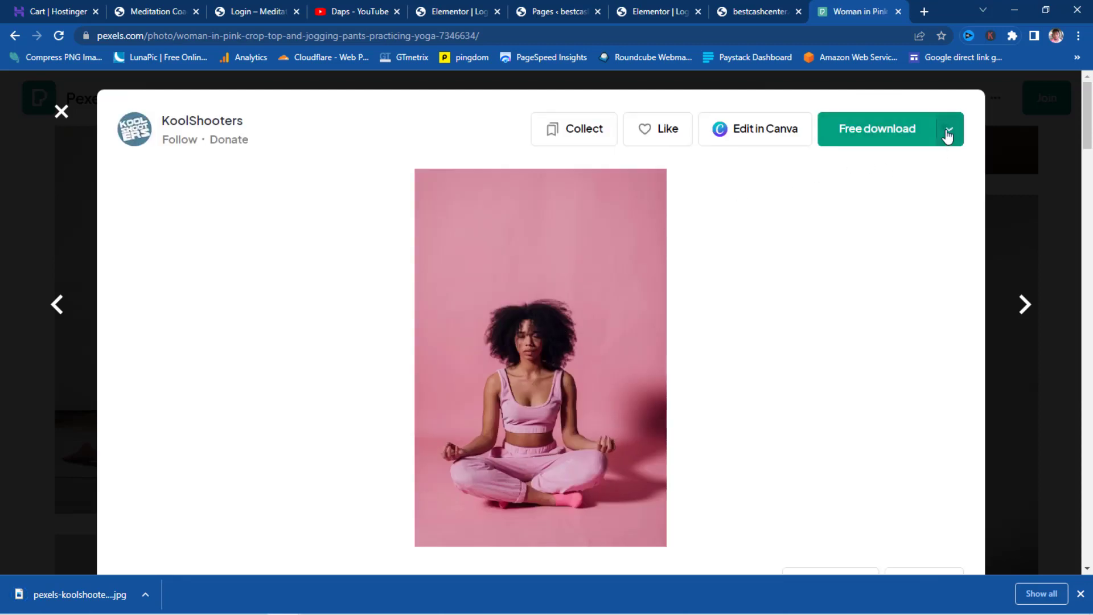
click(948, 135)
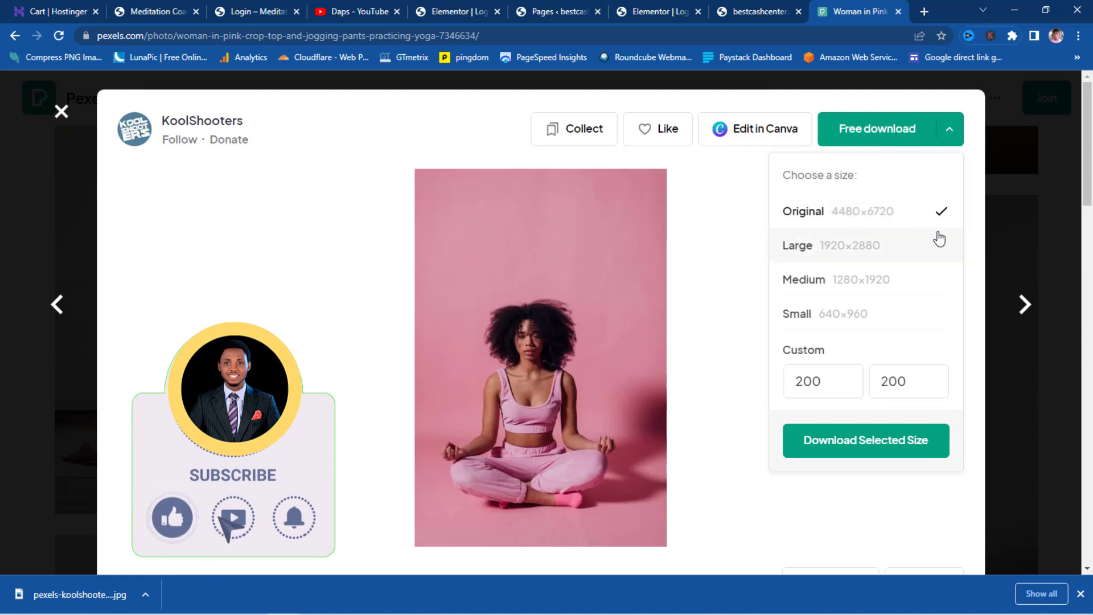
click(831, 283)
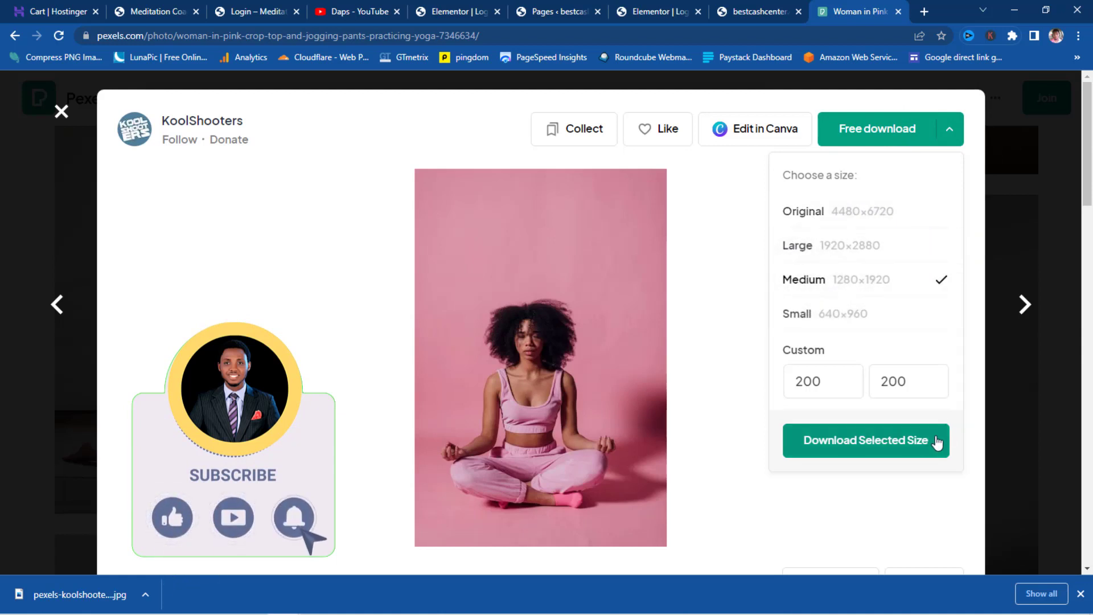
click(866, 448)
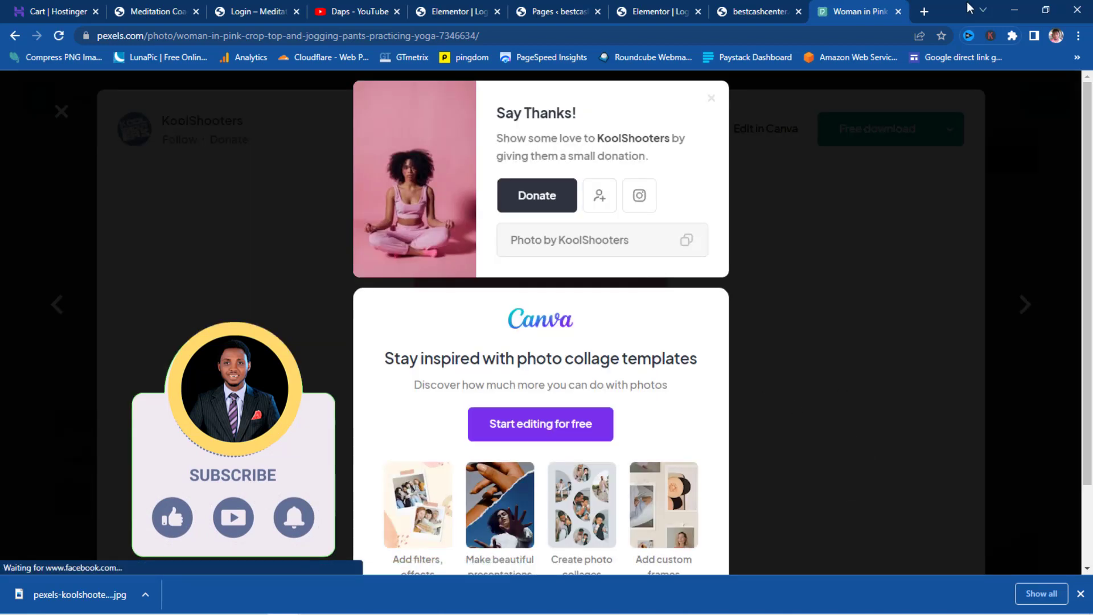
click(924, 12)
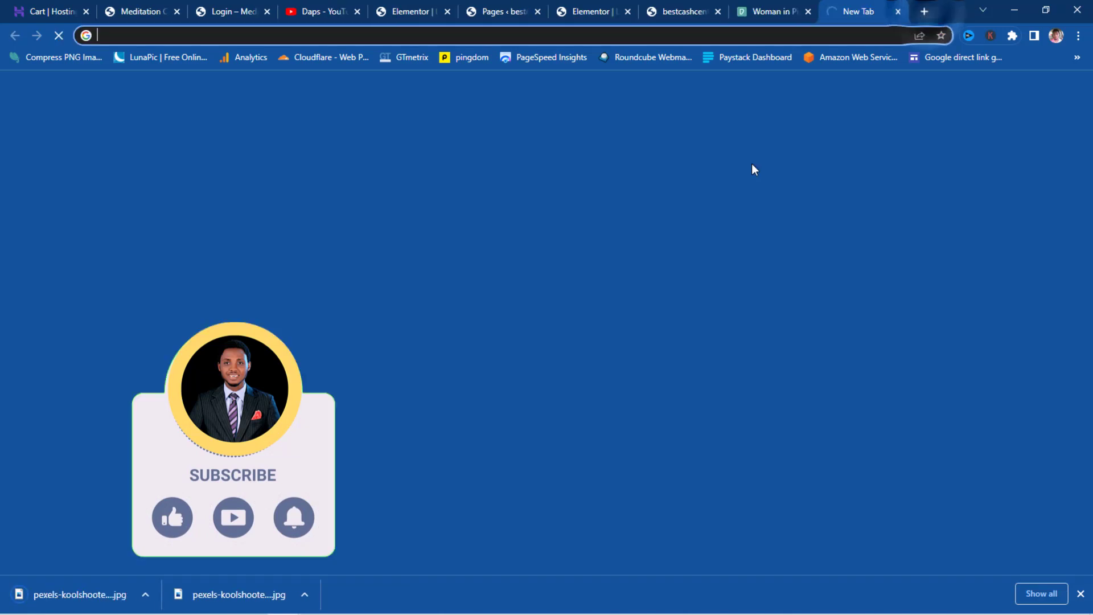
- Load the downloaded photo into LunaPic's automatic background remover
click(157, 56)
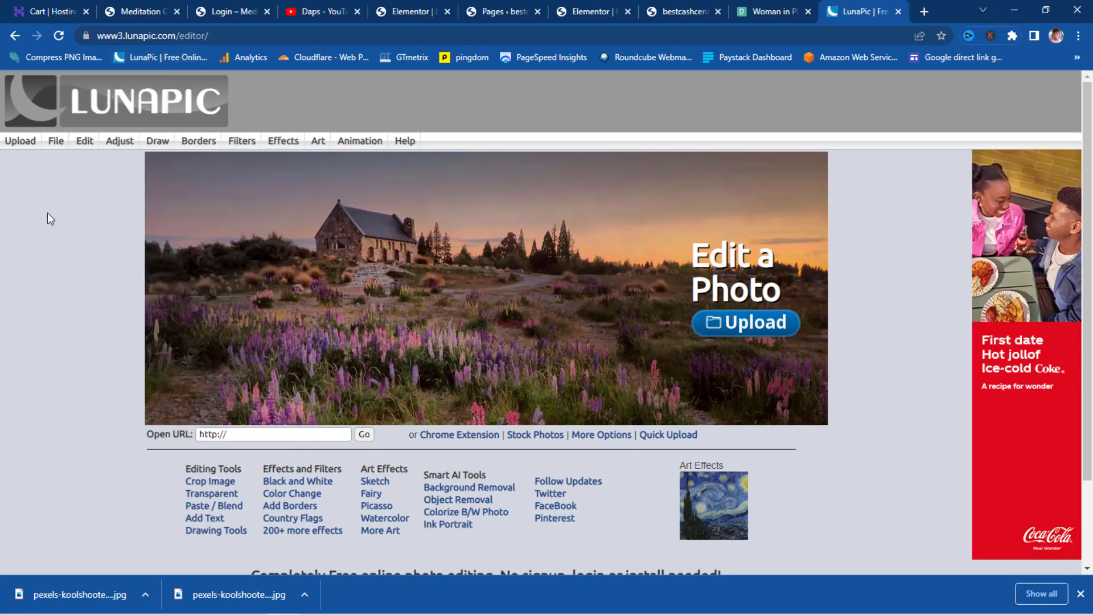
mouse_move(84, 143)
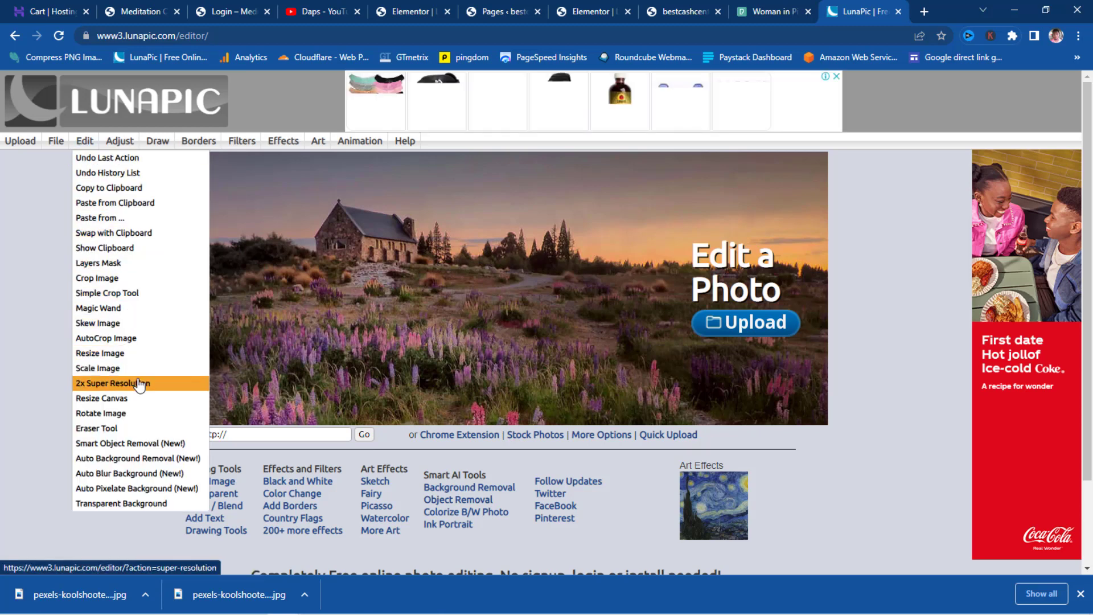
click(134, 458)
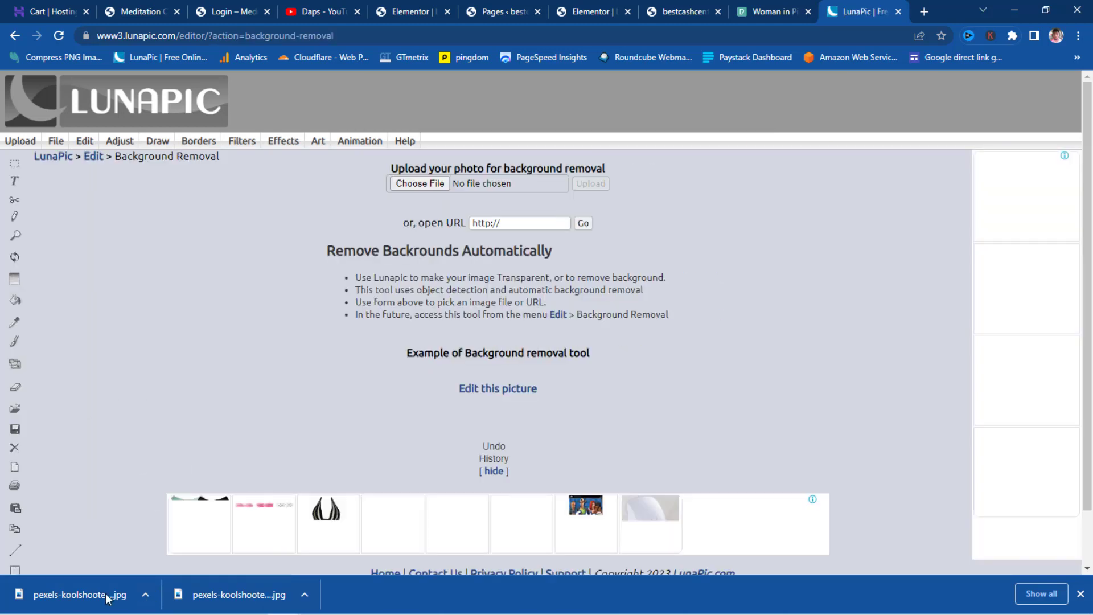
drag(80, 594, 444, 183)
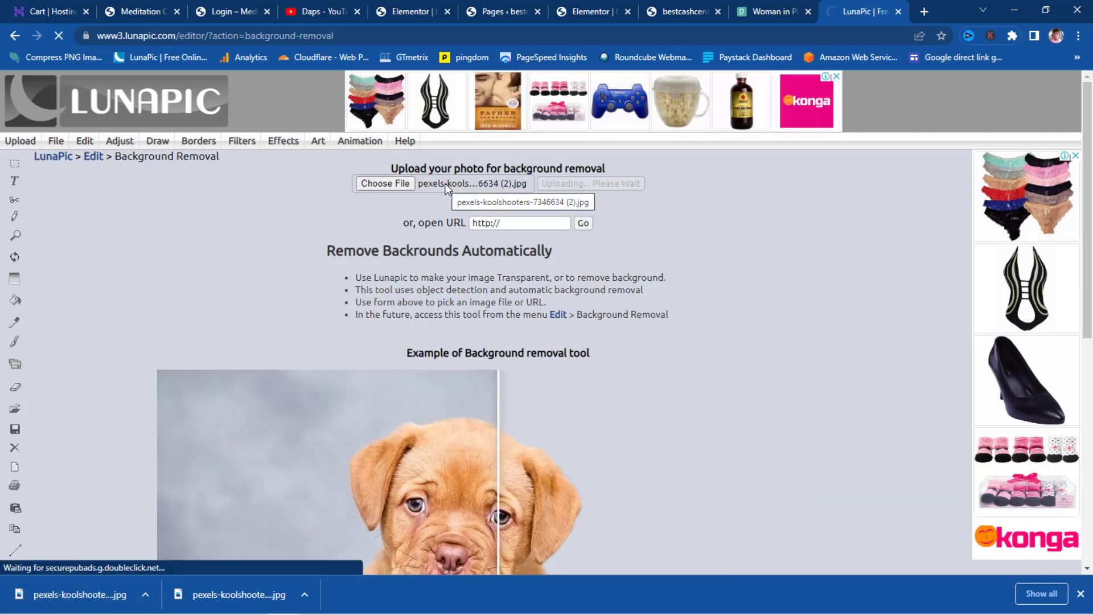
scroll(537, 263, down, 10)
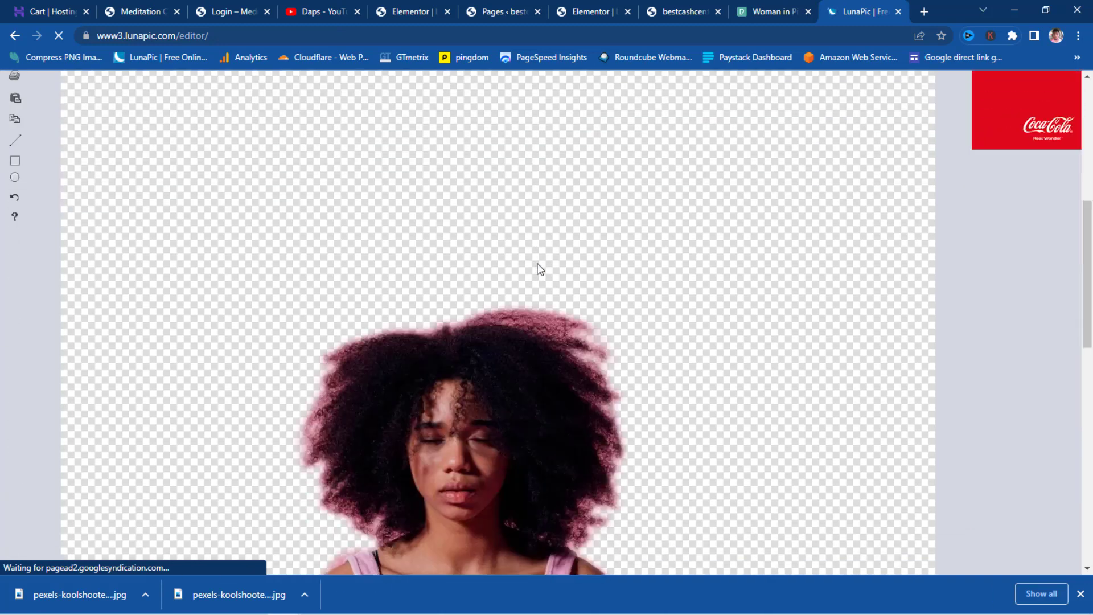
scroll(622, 265, down, 3)
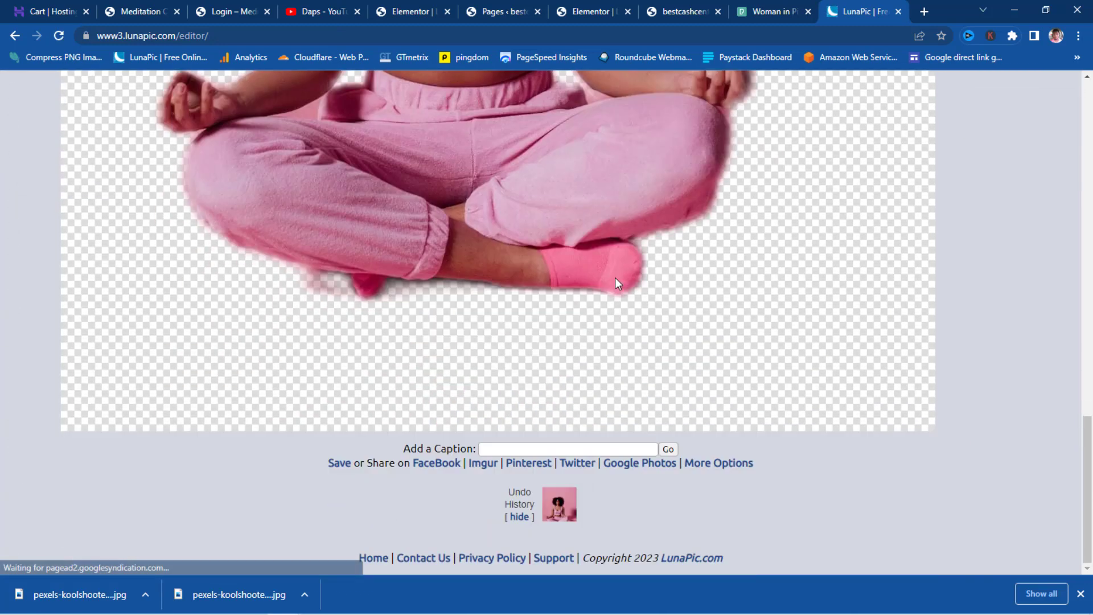
scroll(477, 291, up, 15)
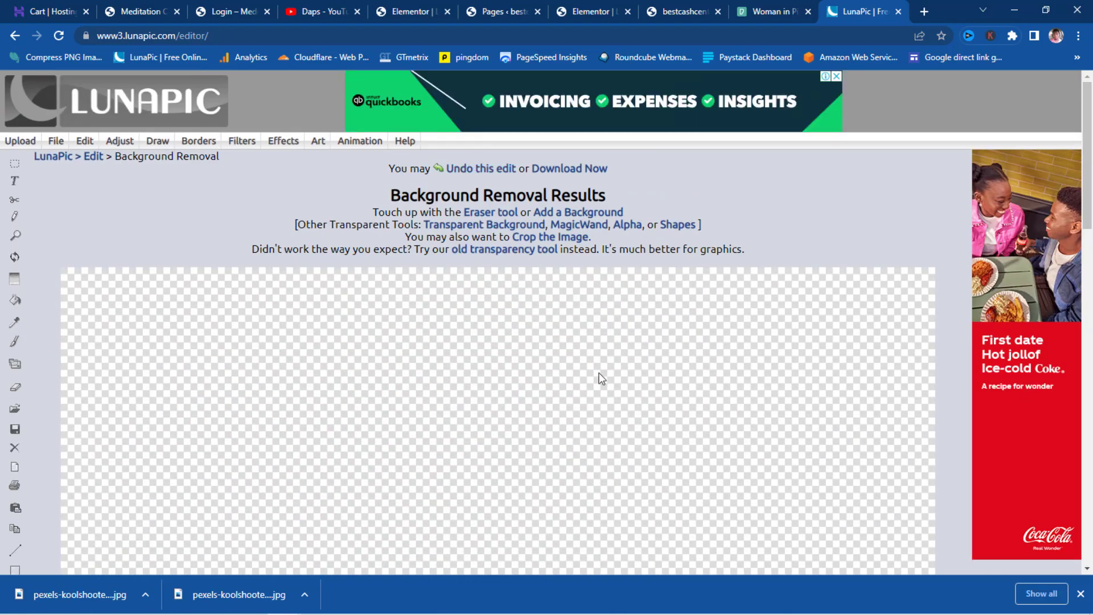
scroll(599, 378, down, 6)
scroll(601, 383, down, 5)
scroll(599, 379, up, 11)
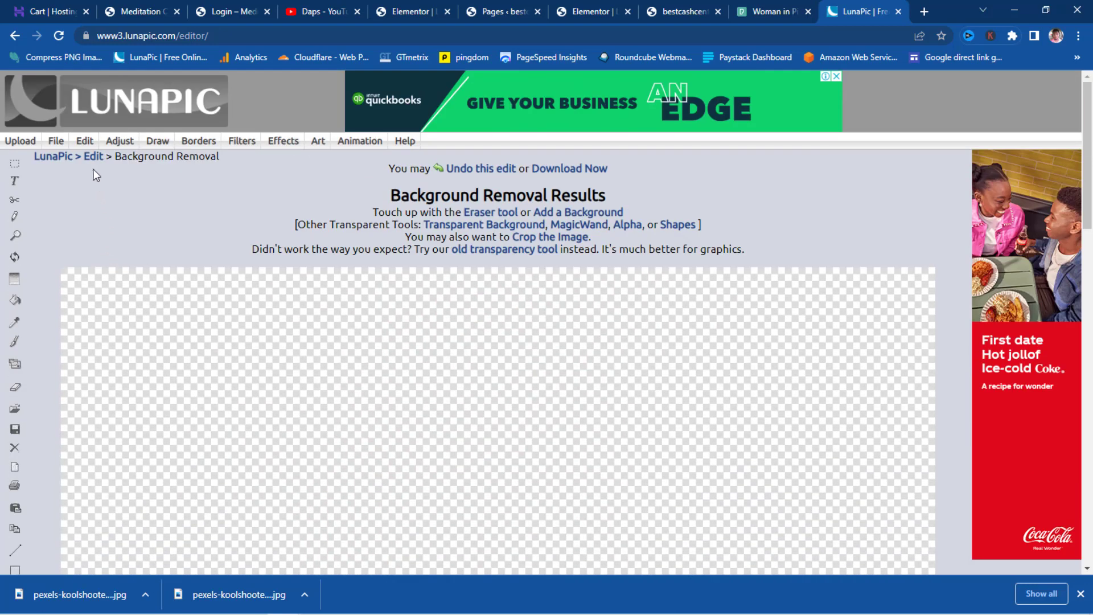
- Trim the empty transparent space around the cut-out woman and check the result
mouse_move(84, 144)
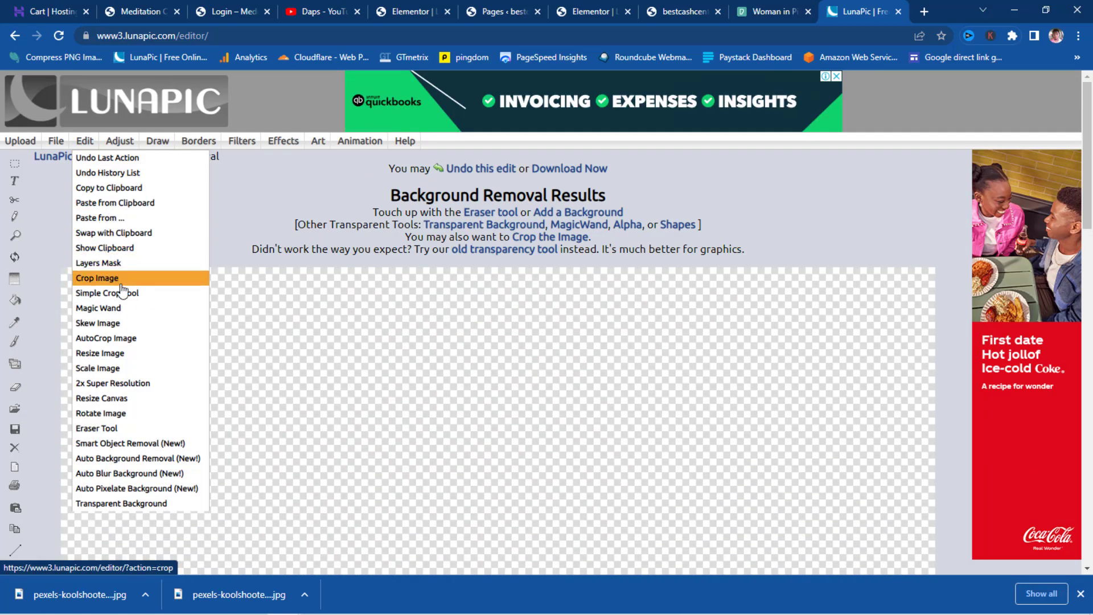
click(129, 339)
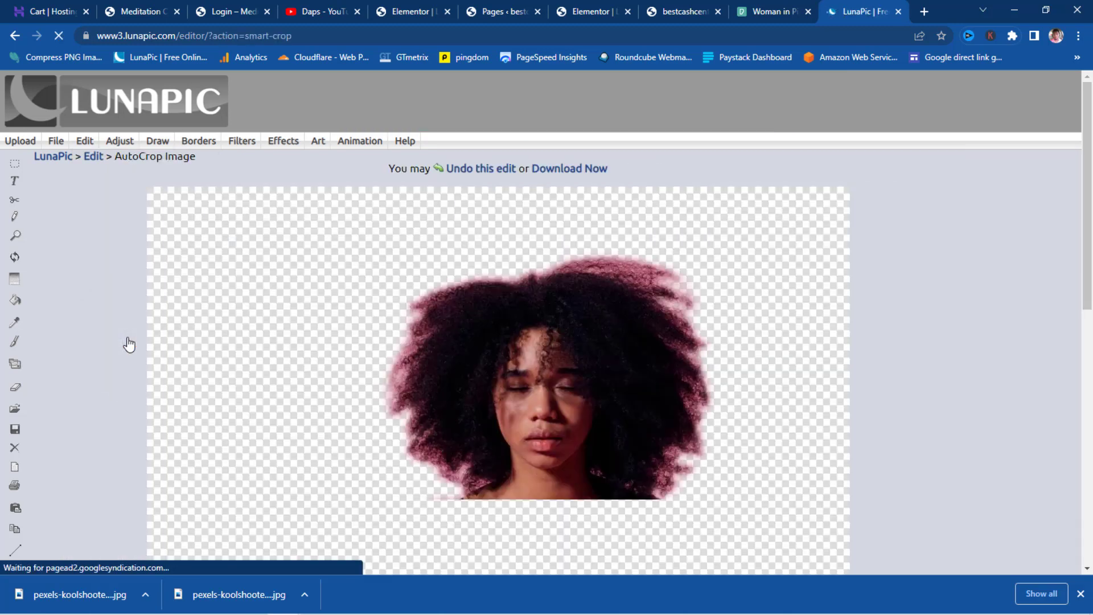
scroll(800, 315, down, 5)
scroll(798, 311, down, 3)
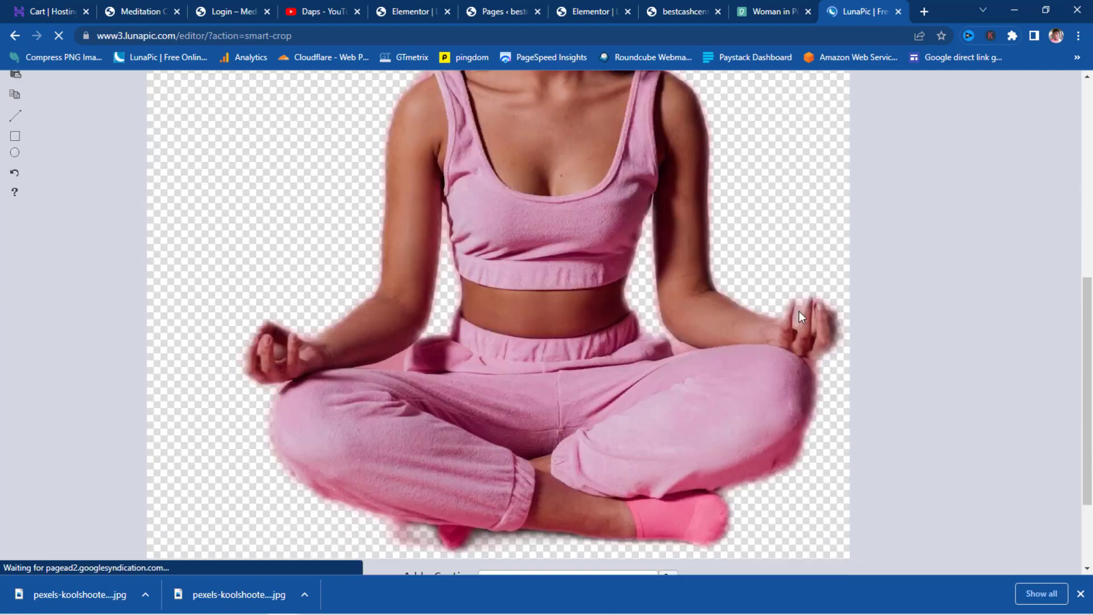
scroll(799, 312, up, 6)
scroll(798, 312, up, 3)
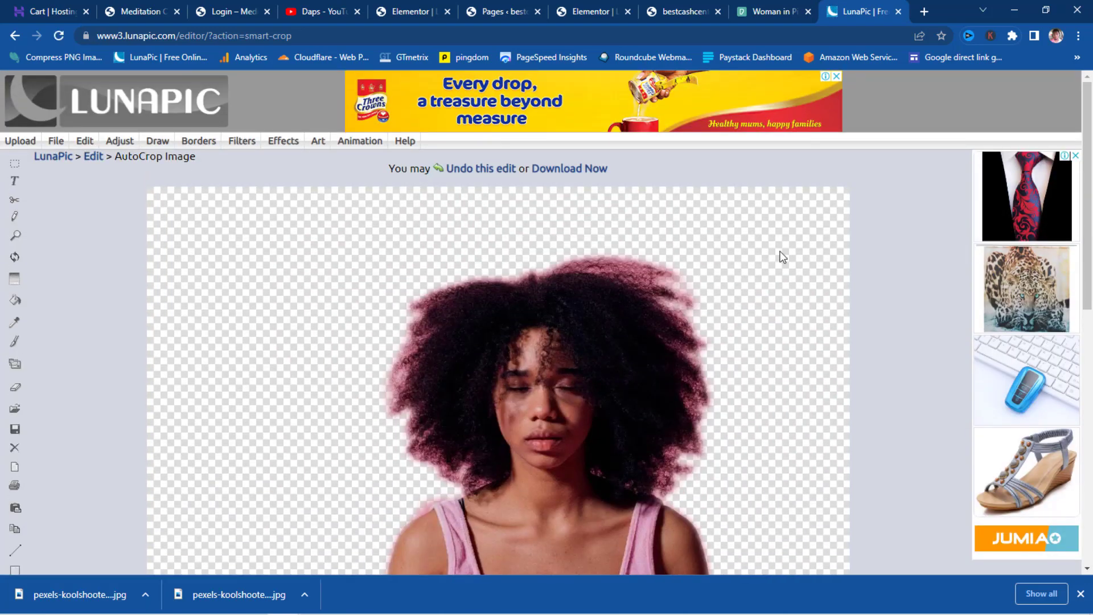
scroll(846, 558, down, 5)
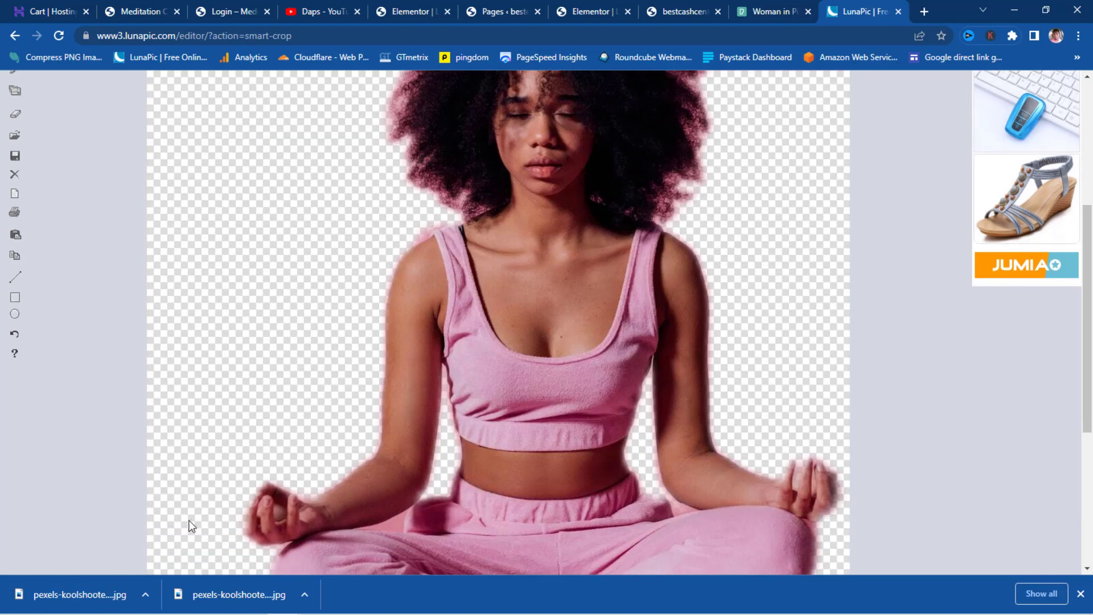
scroll(192, 527, up, 5)
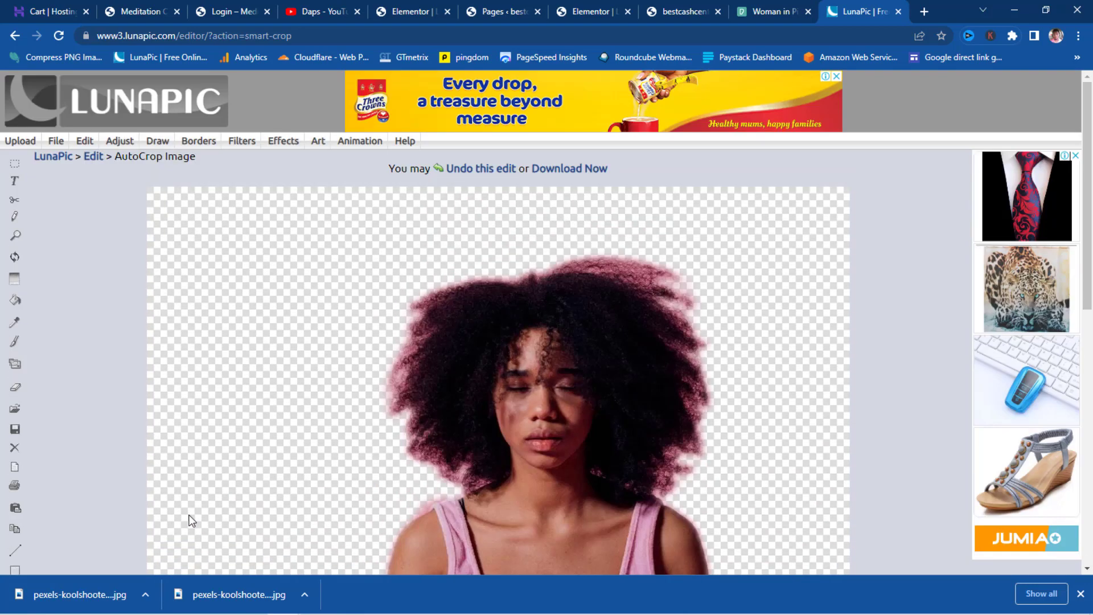
scroll(542, 373, down, 8)
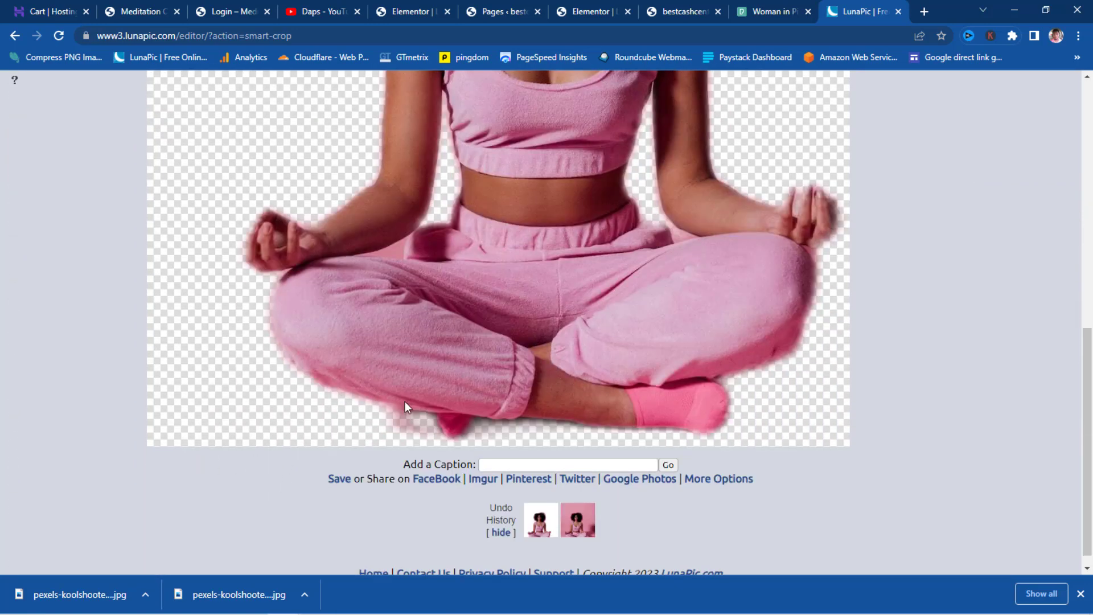
scroll(454, 386, up, 4)
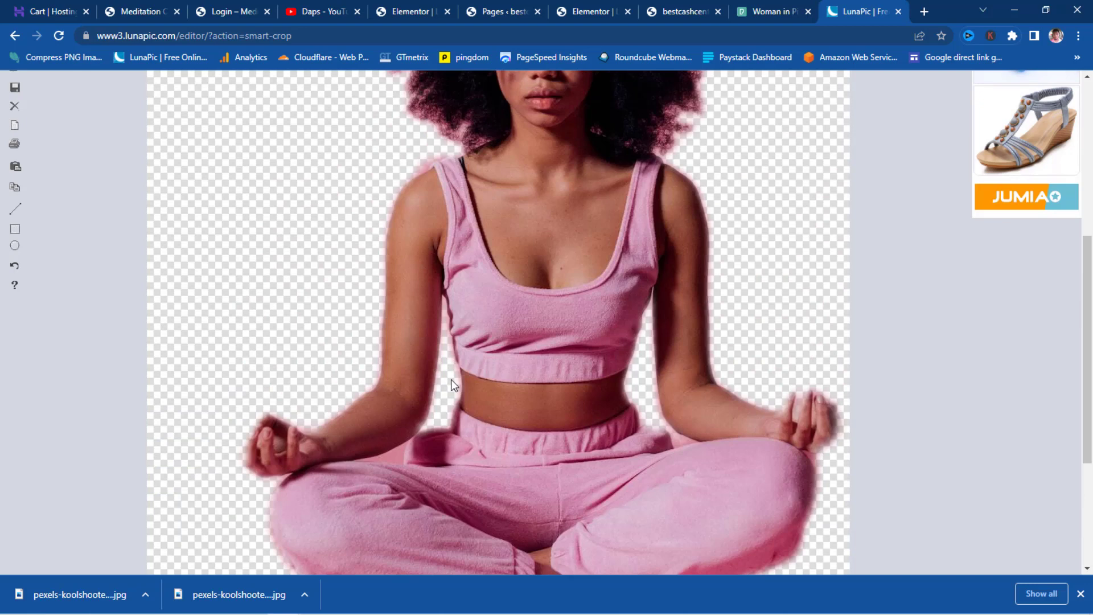
scroll(451, 379, up, 3)
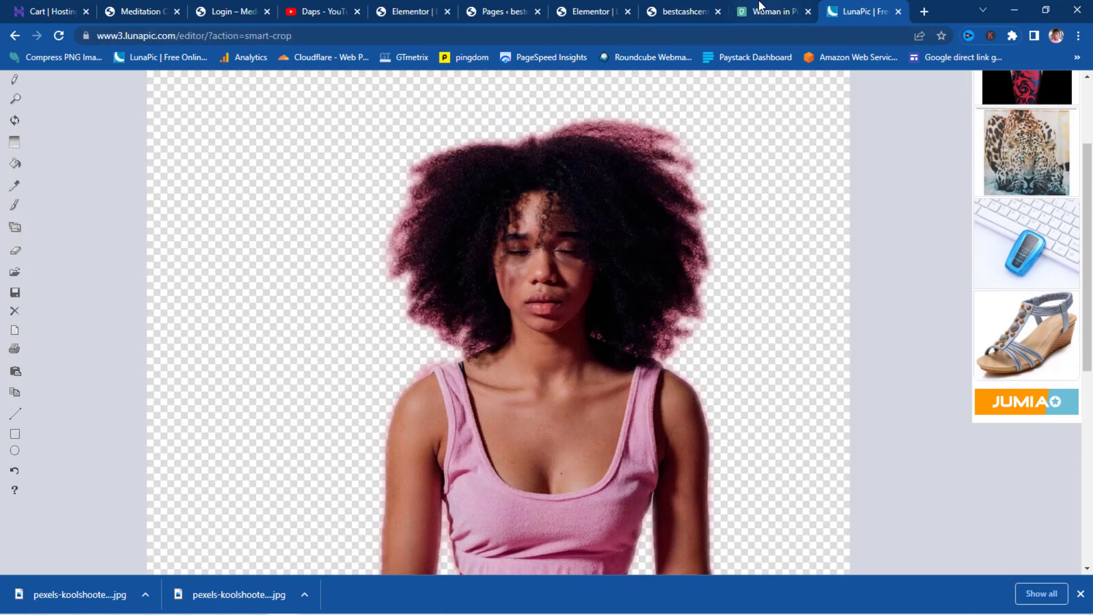
- Bring up the Login page in the Elementor editor
click(677, 9)
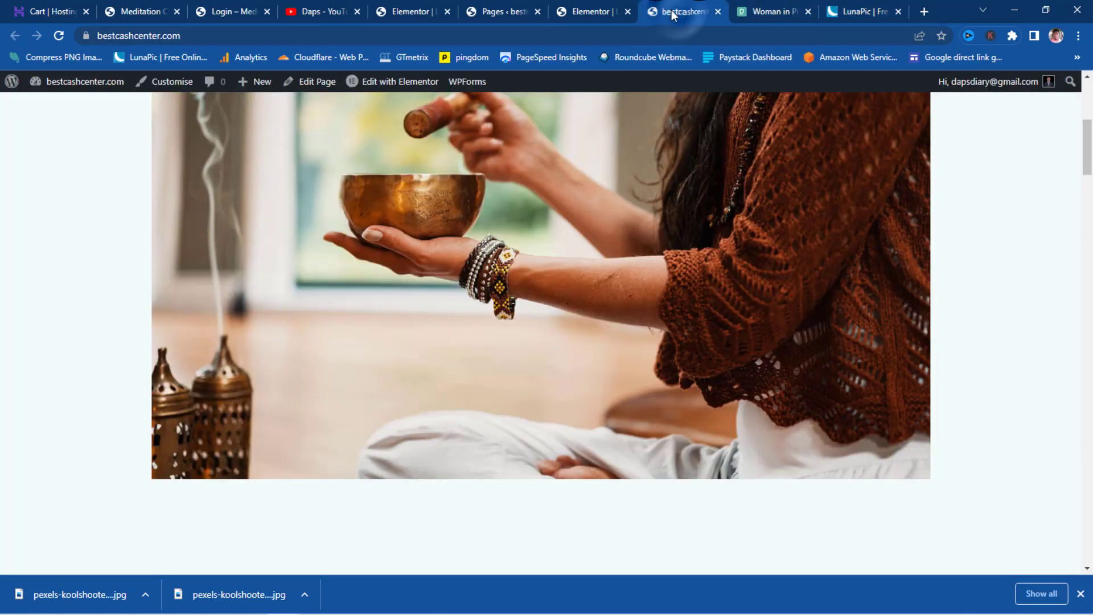
click(500, 11)
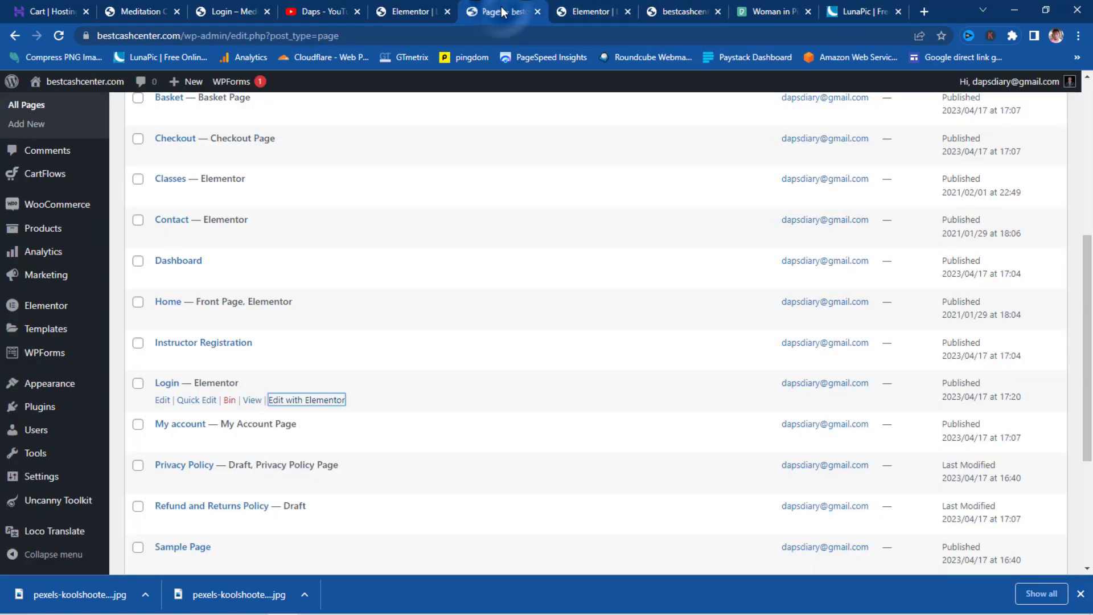
click(416, 12)
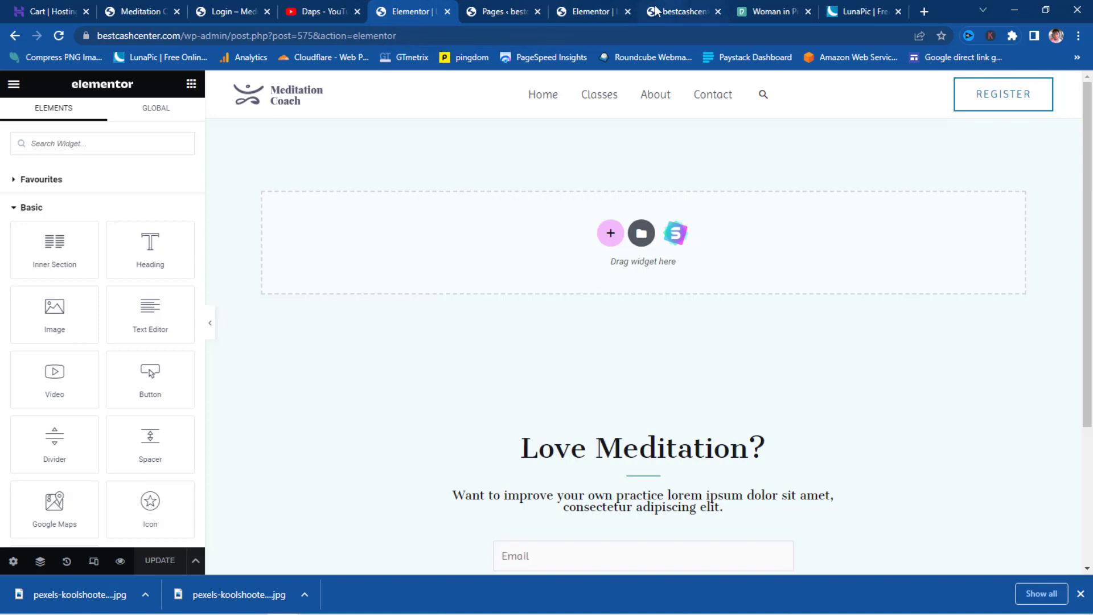
click(594, 11)
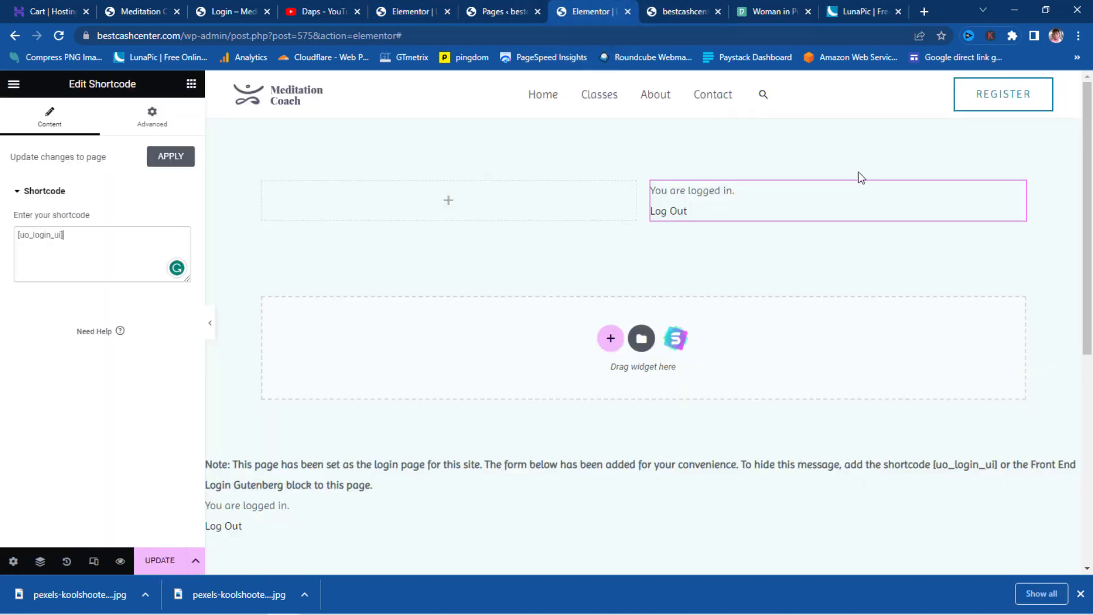
- Drop an Image widget into the empty left column and upload the two cut-out meditation PNGs
click(447, 202)
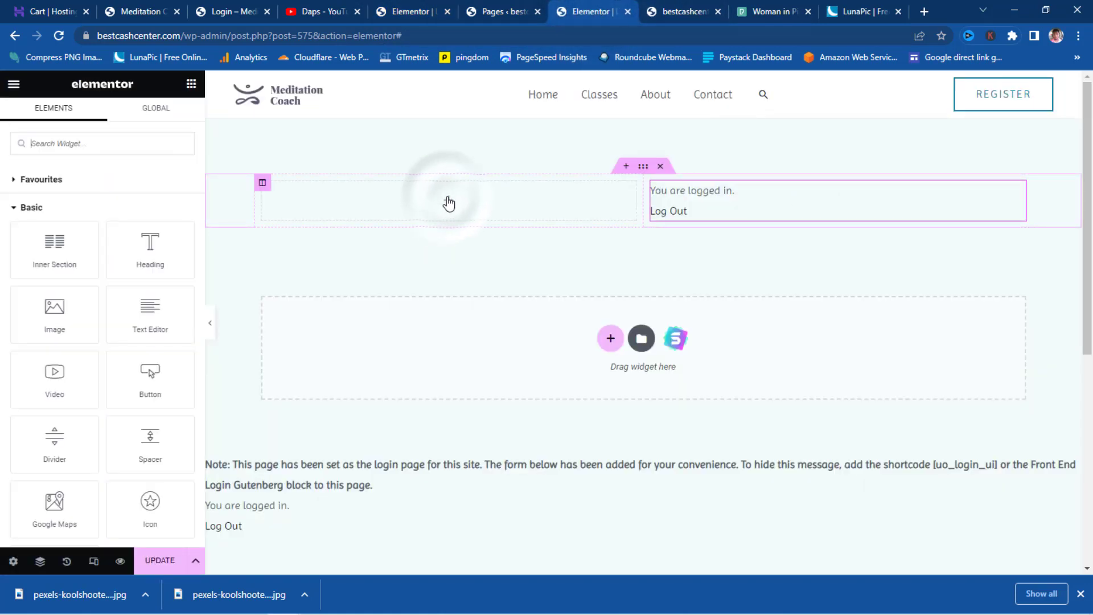
drag(54, 310, 490, 214)
click(116, 237)
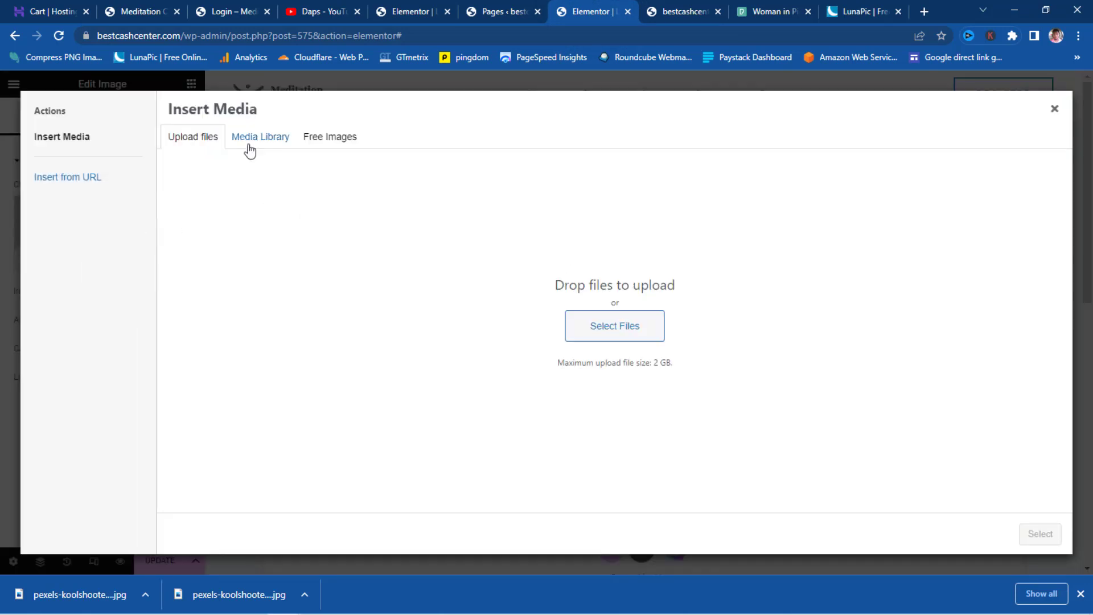
click(586, 319)
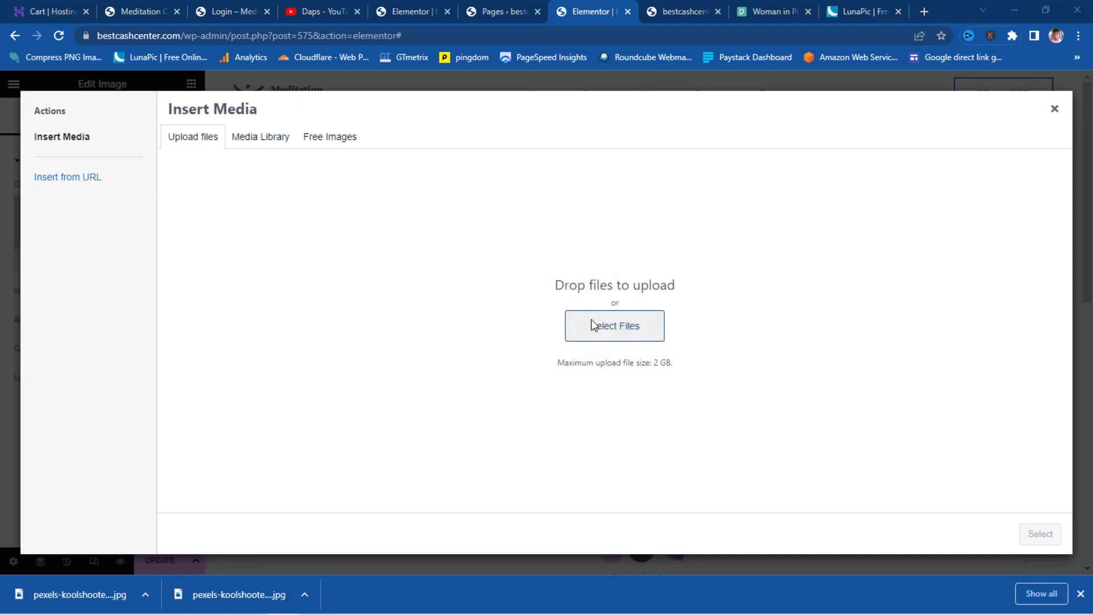
click(726, 528)
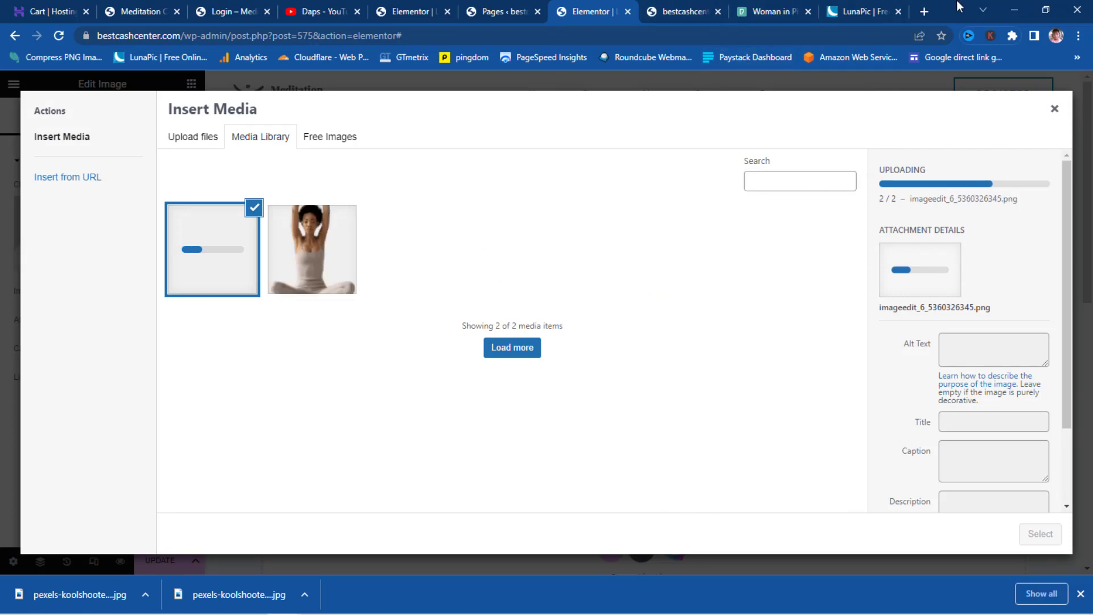
click(925, 12)
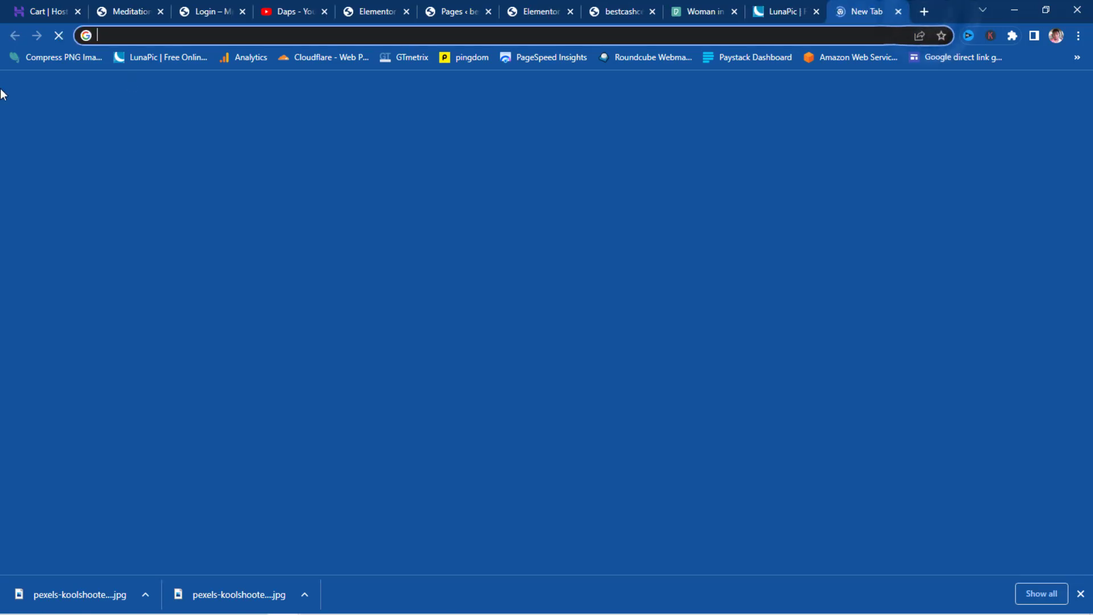
- Look over the Compress PNG website, then close its tab
click(40, 59)
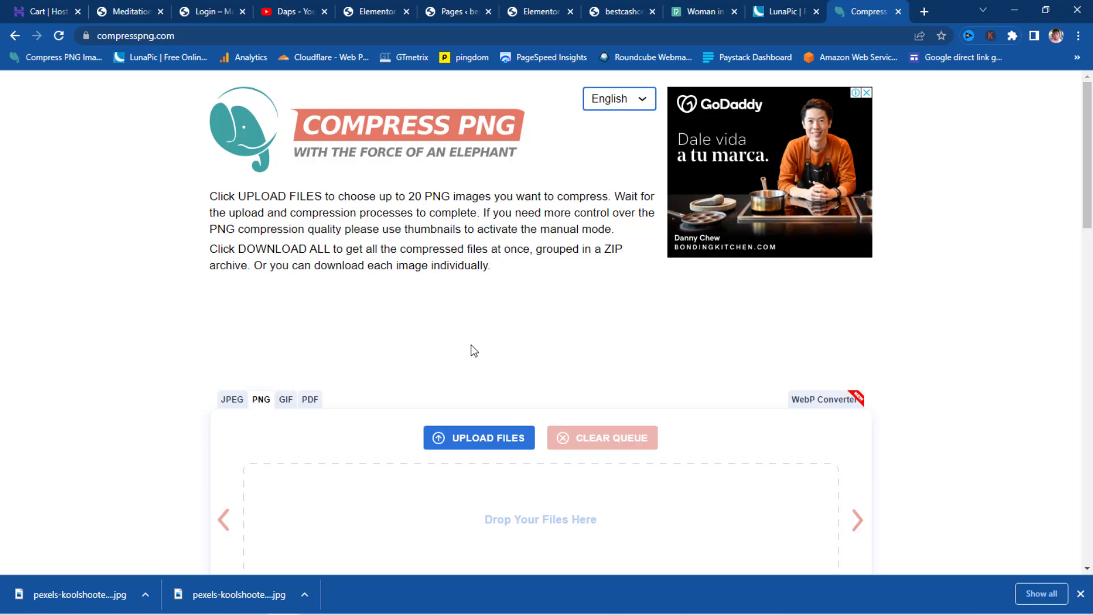
scroll(472, 350, down, 5)
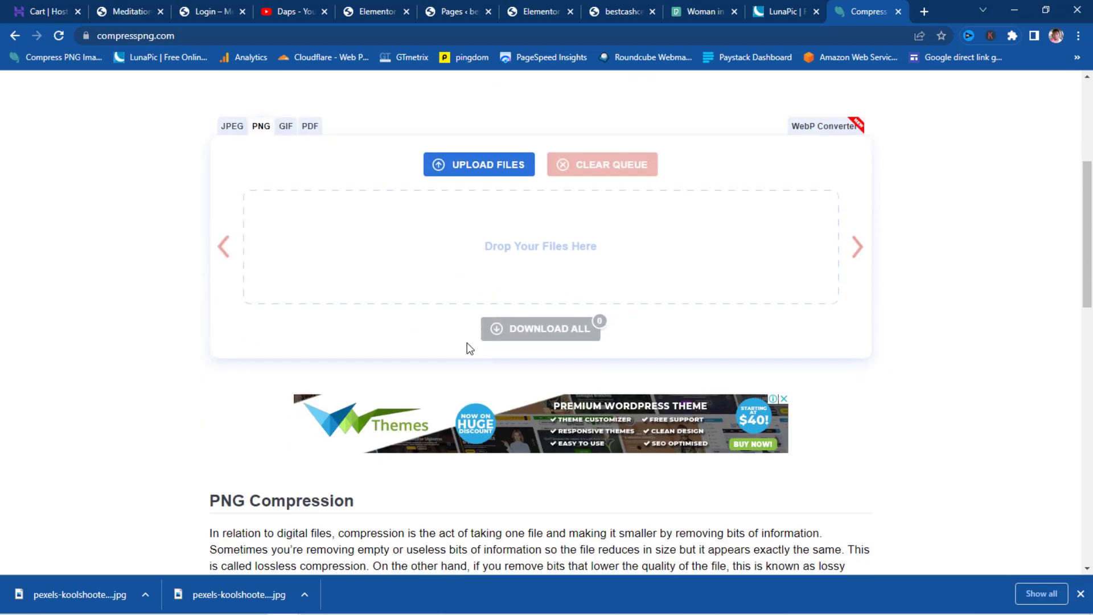
scroll(268, 251, up, 2)
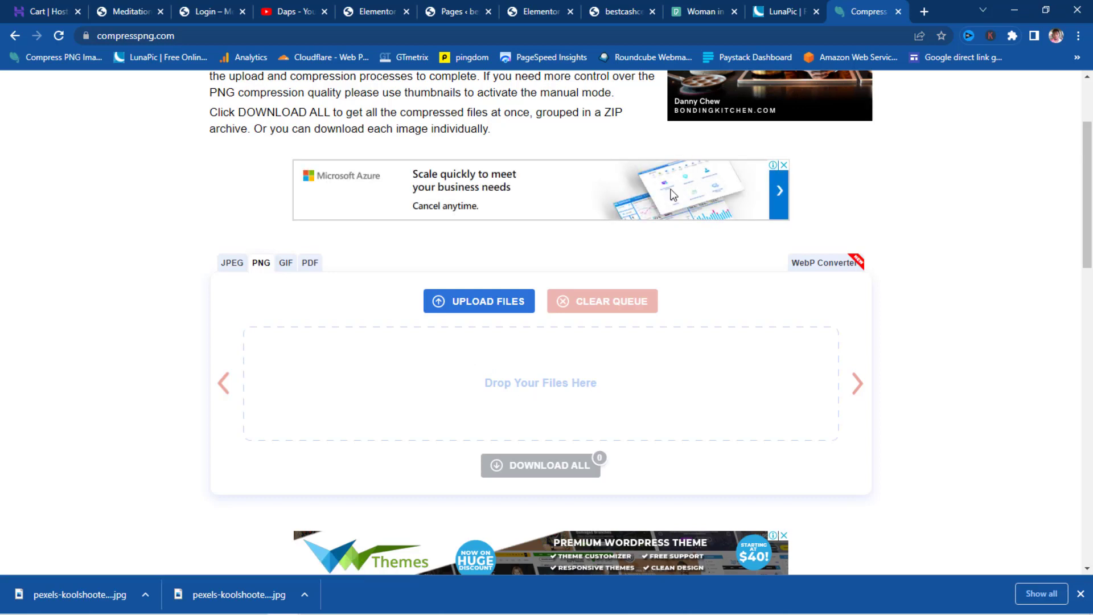
click(900, 8)
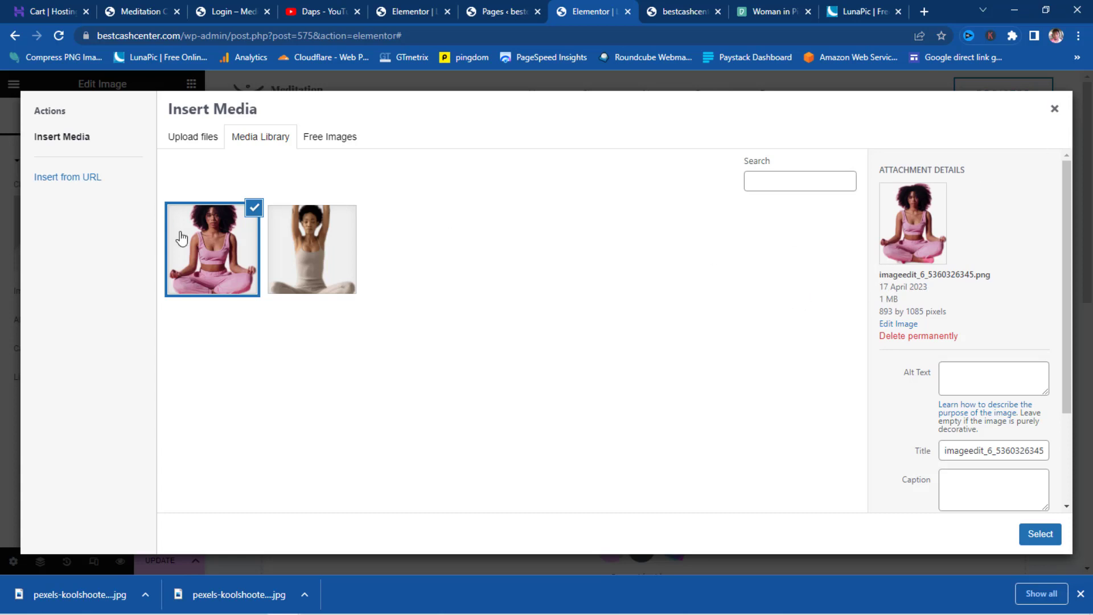
- Insert the pink meditation photo into the left column and drag the column divider to resize it
click(320, 254)
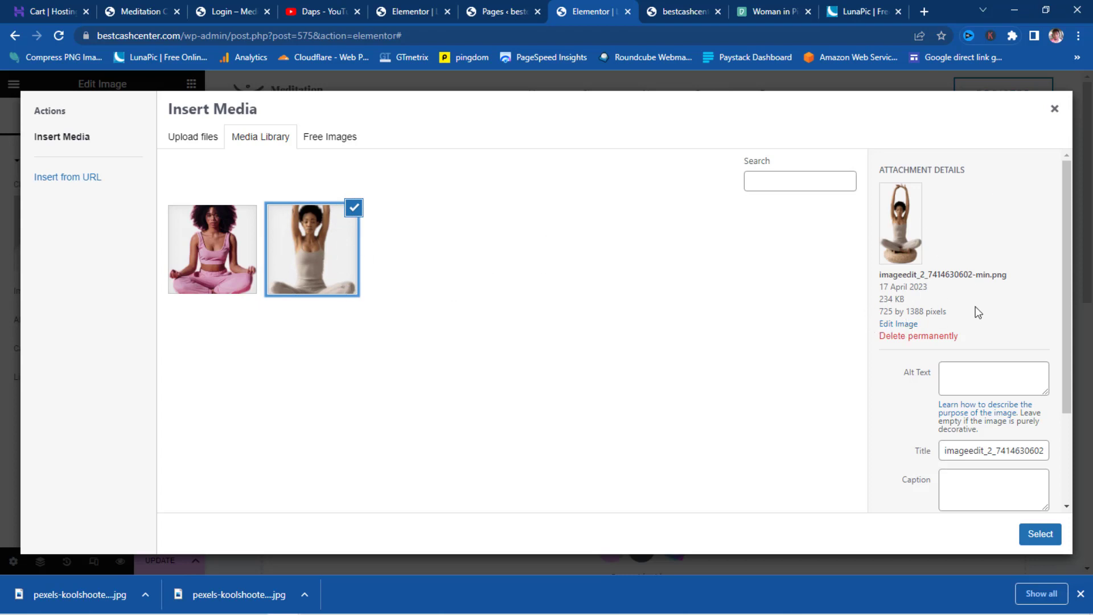
click(226, 259)
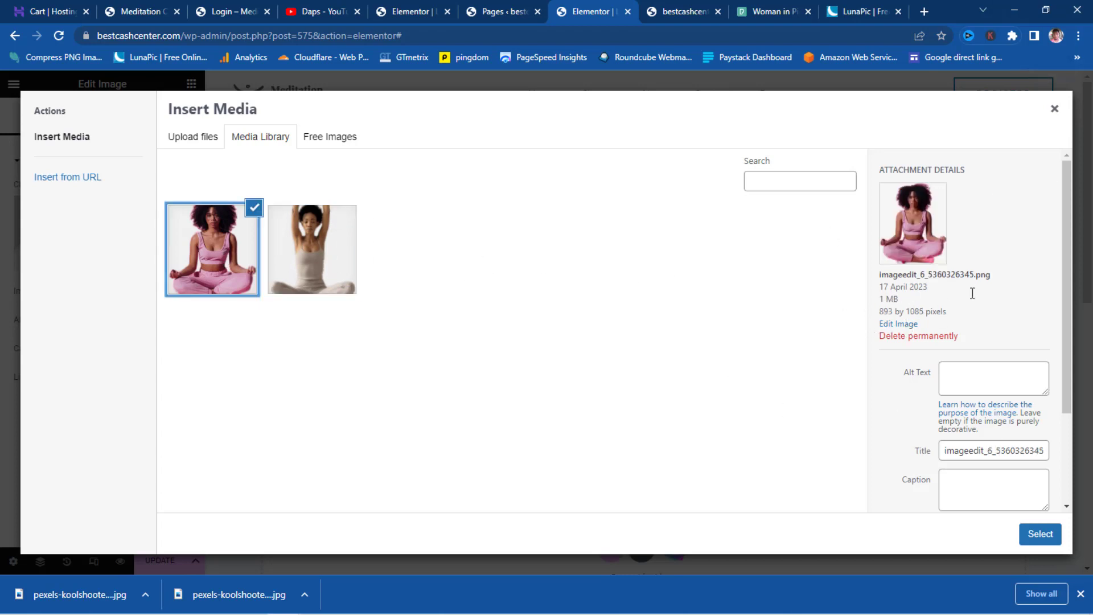
click(1040, 534)
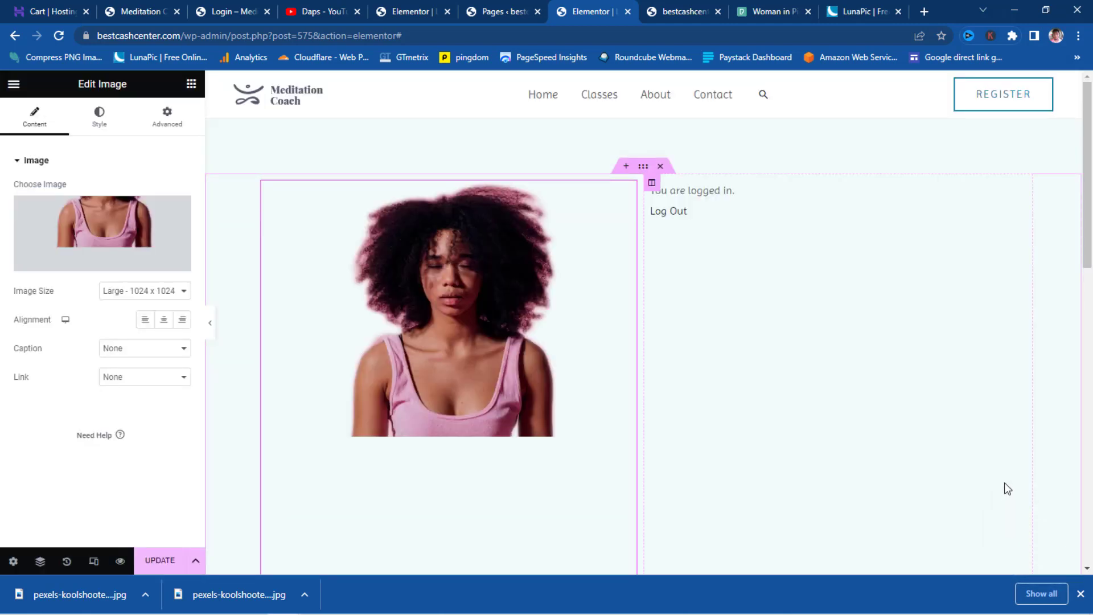
drag(644, 405, 584, 416)
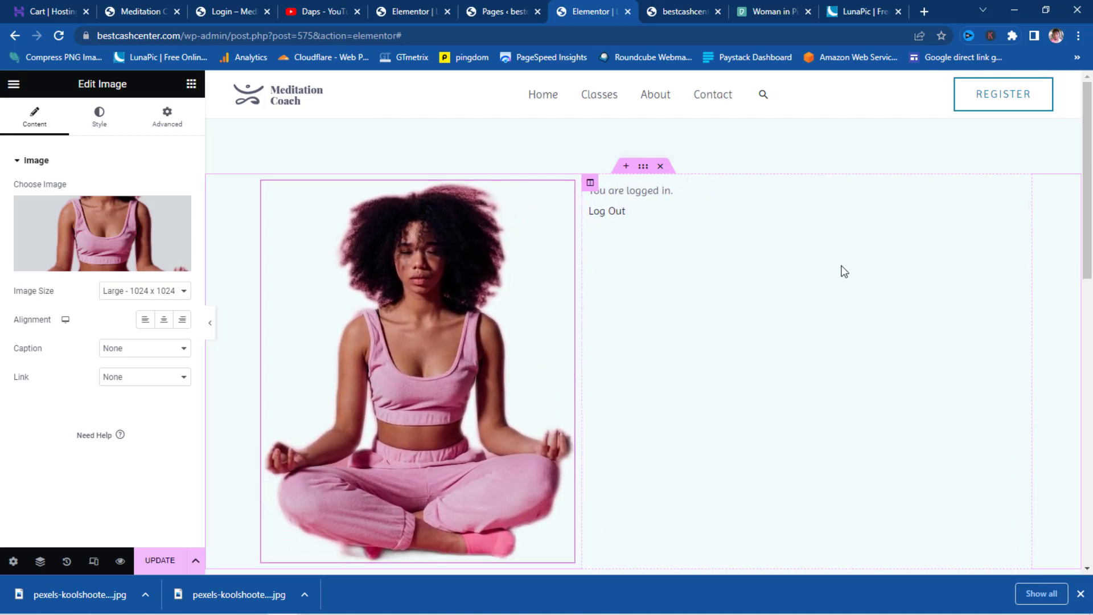
- Set the login text column's Vertical Align to Middle and update the page
click(590, 183)
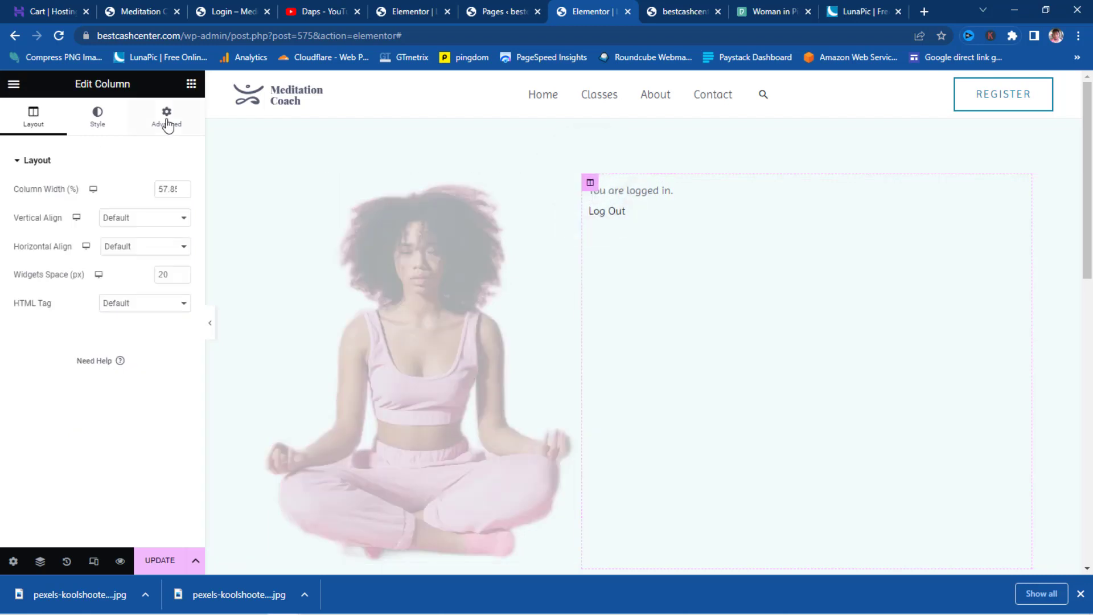
click(136, 223)
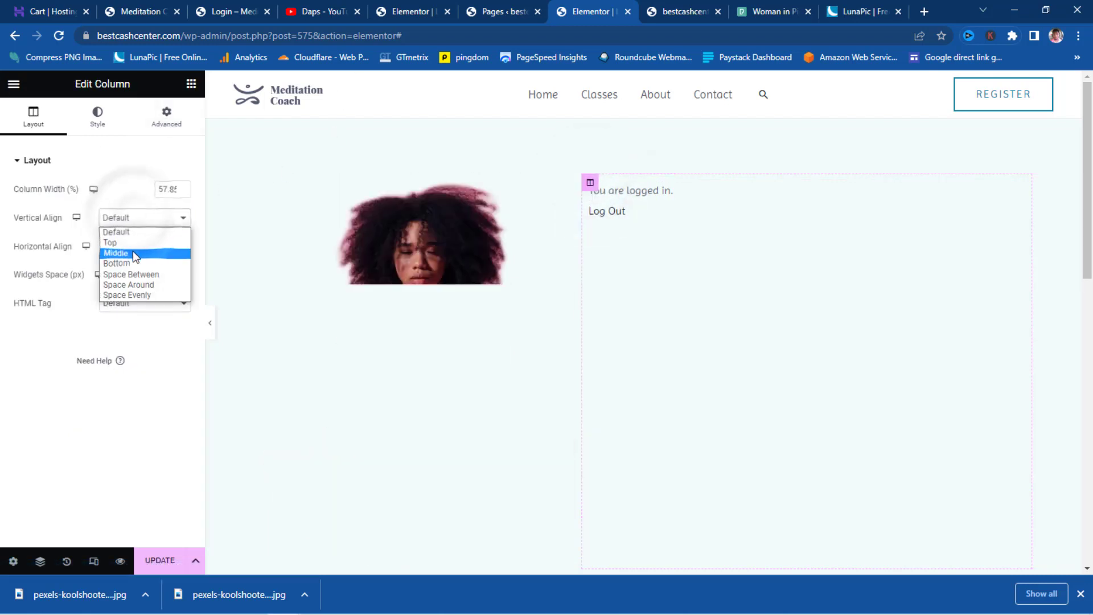
click(132, 250)
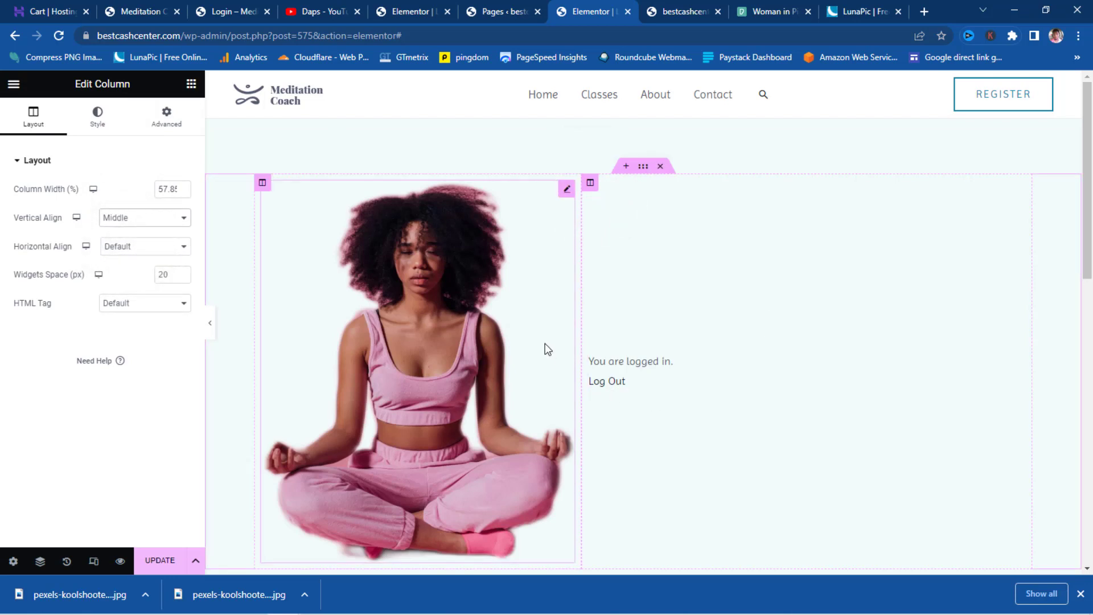
click(170, 561)
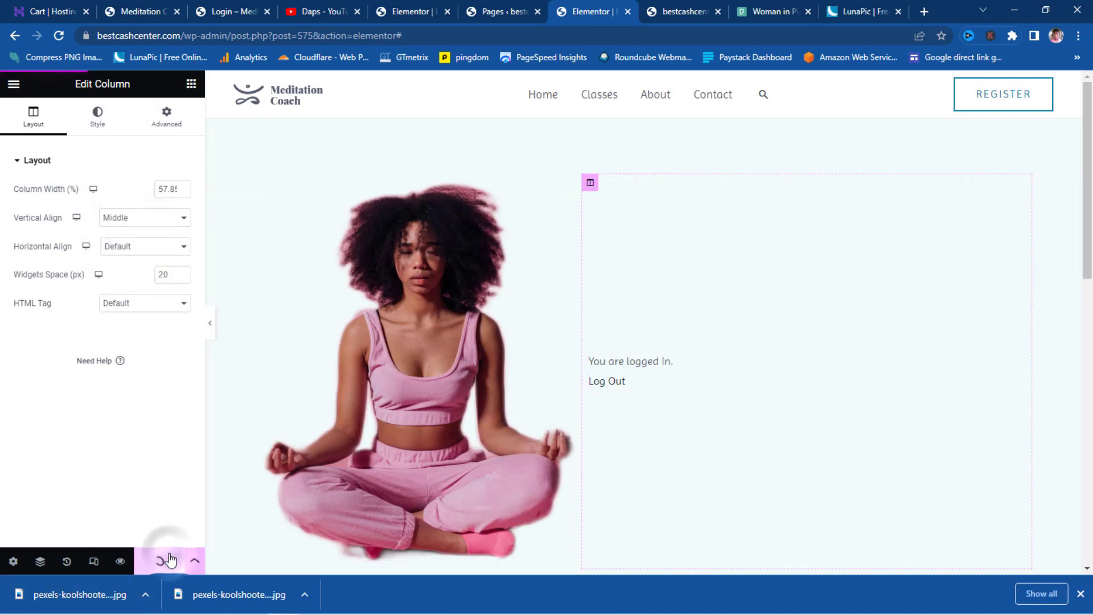
click(499, 549)
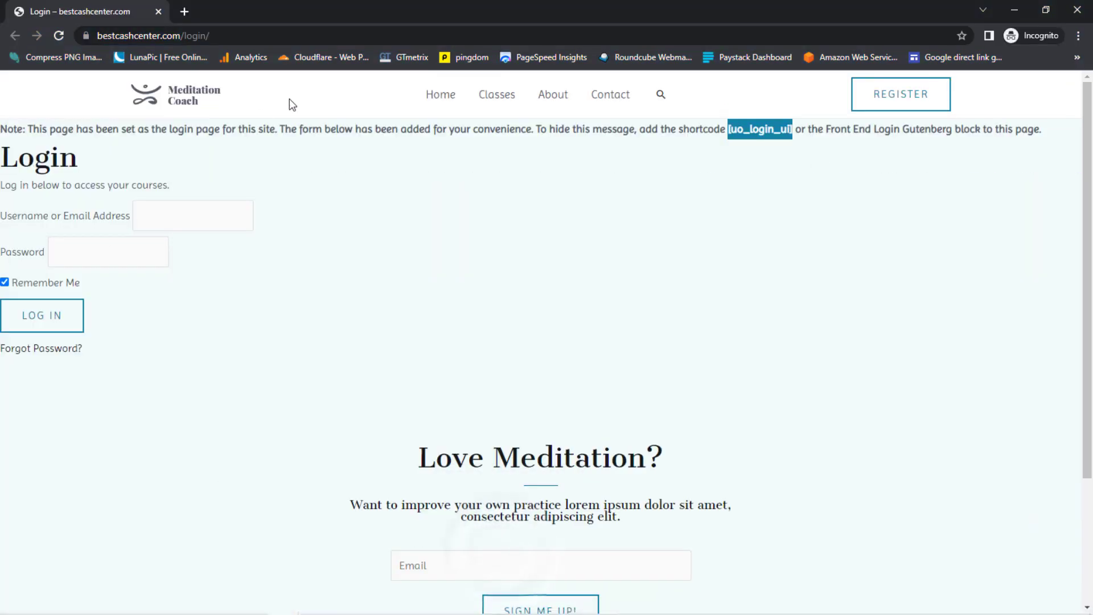
click(58, 35)
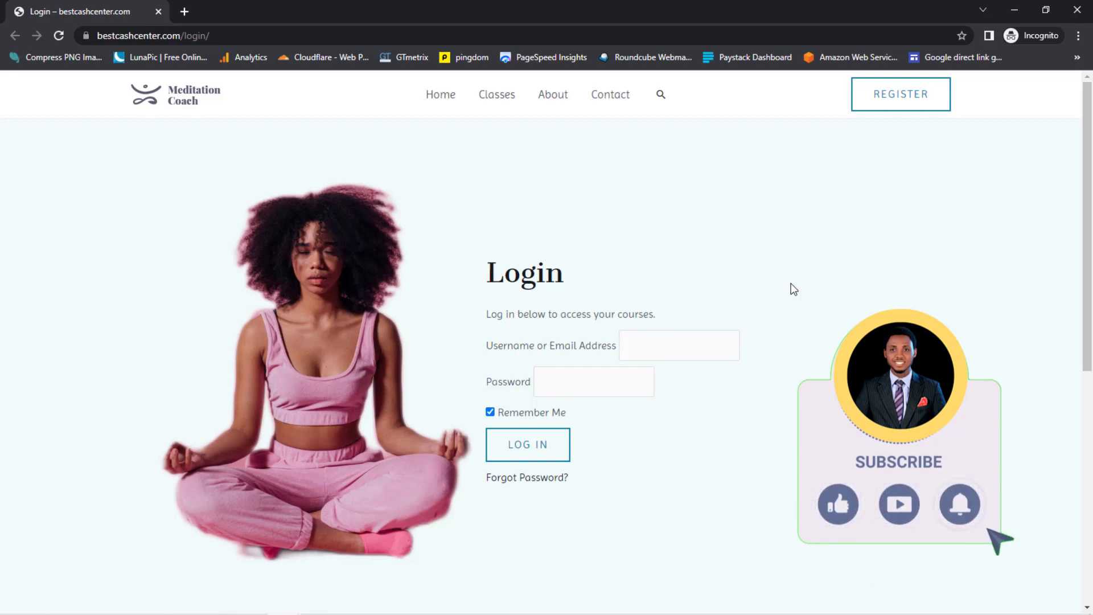
scroll(1062, 215, down, 5)
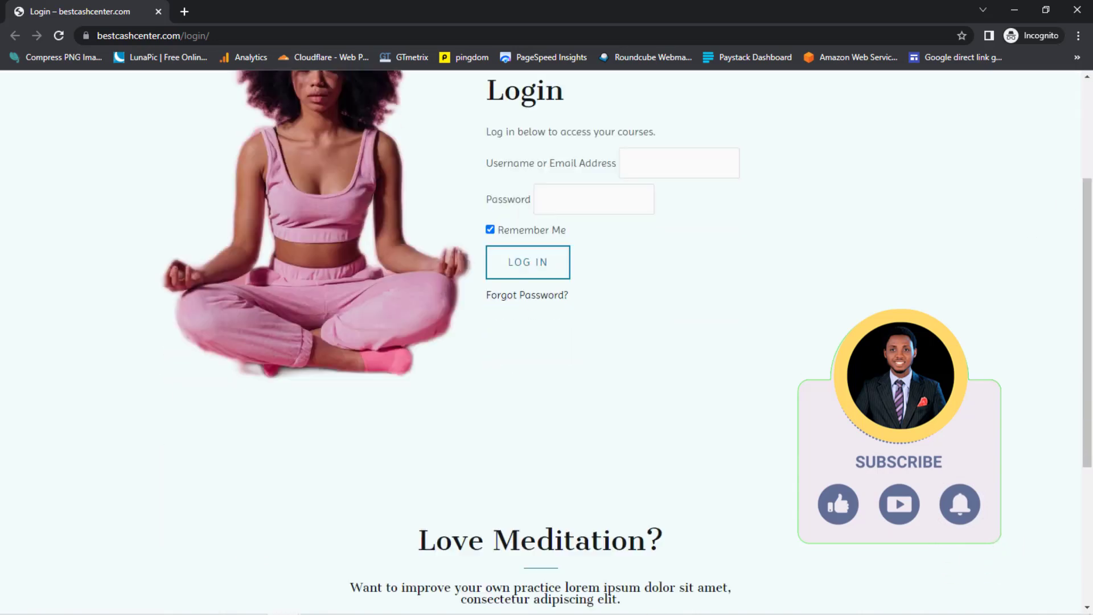
scroll(1062, 215, up, 5)
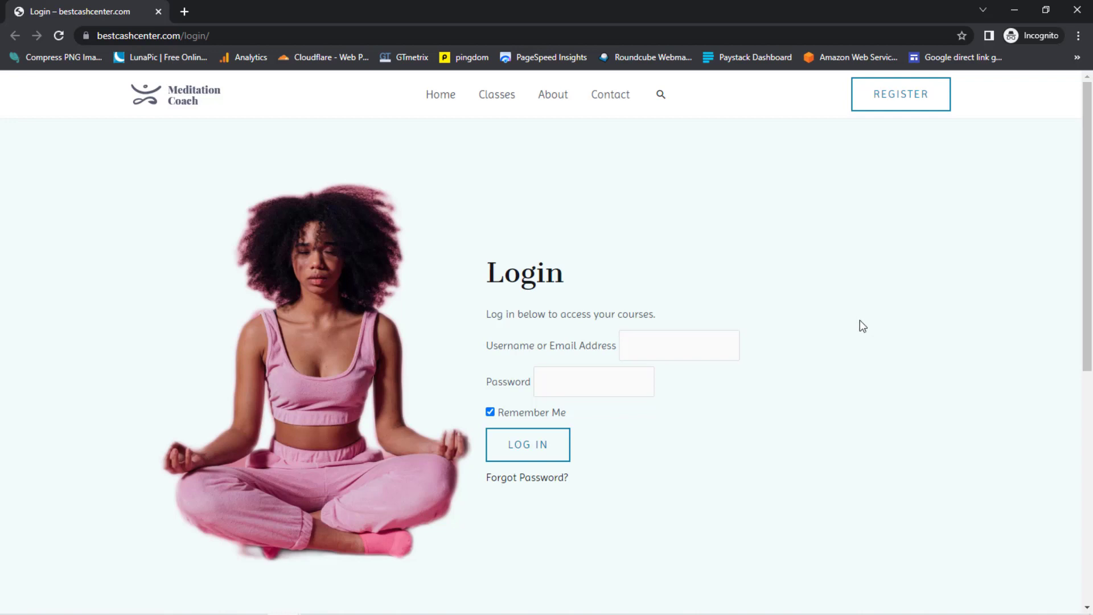
click(1011, 5)
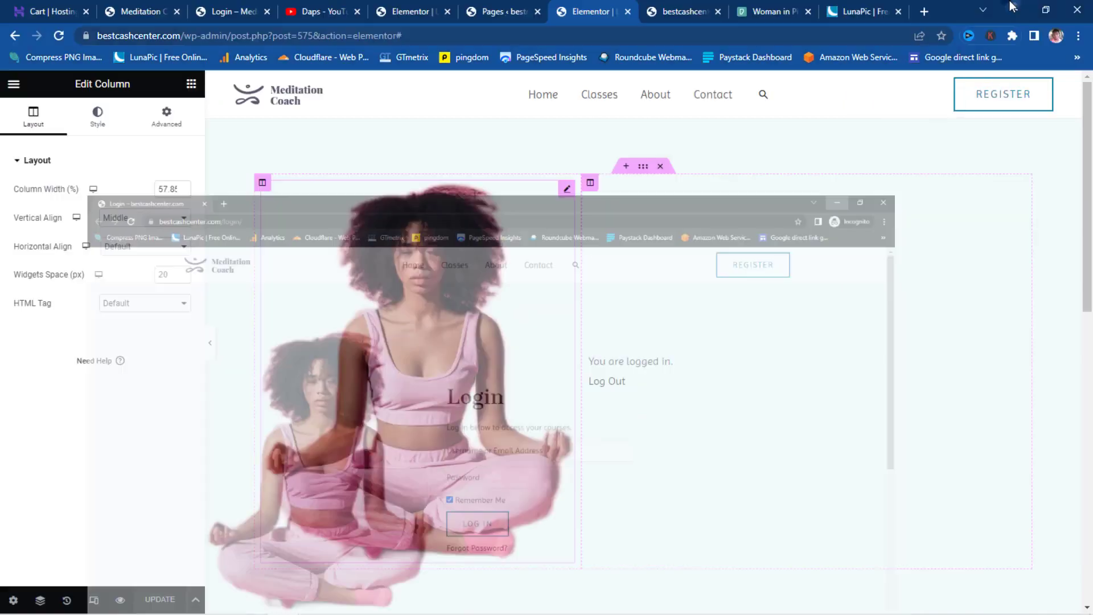
- Close the Login page editor and return to the WordPress Pages list
click(627, 11)
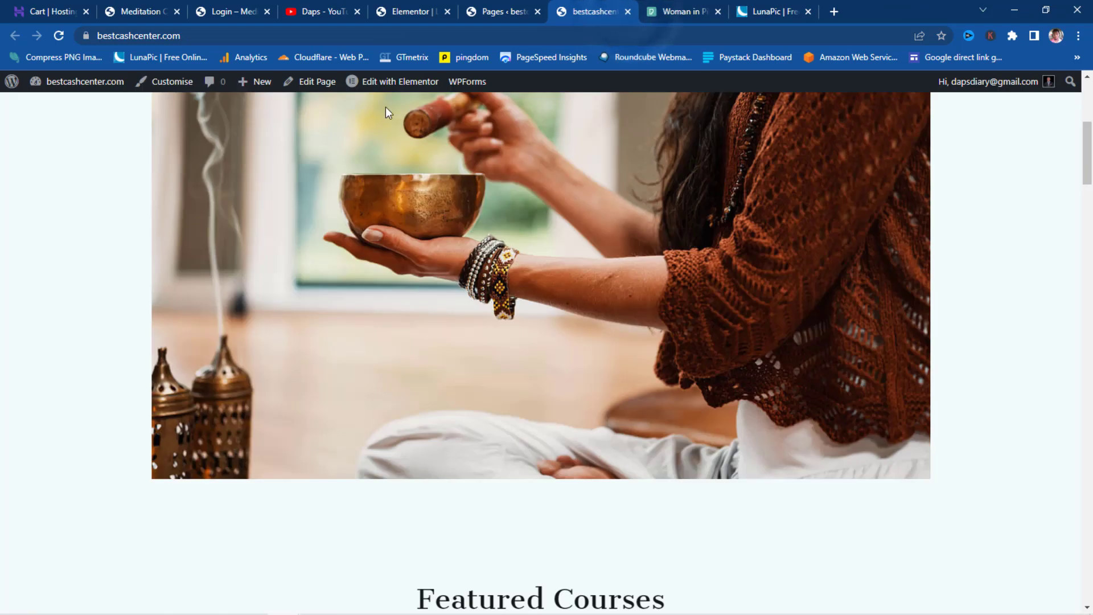
scroll(423, 220, up, 5)
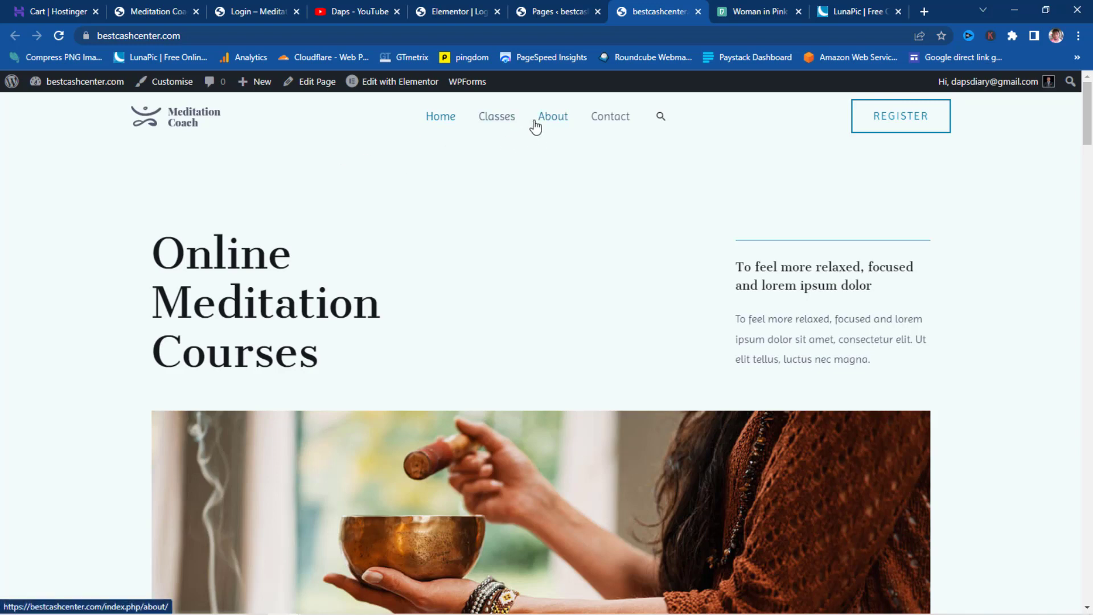
click(556, 12)
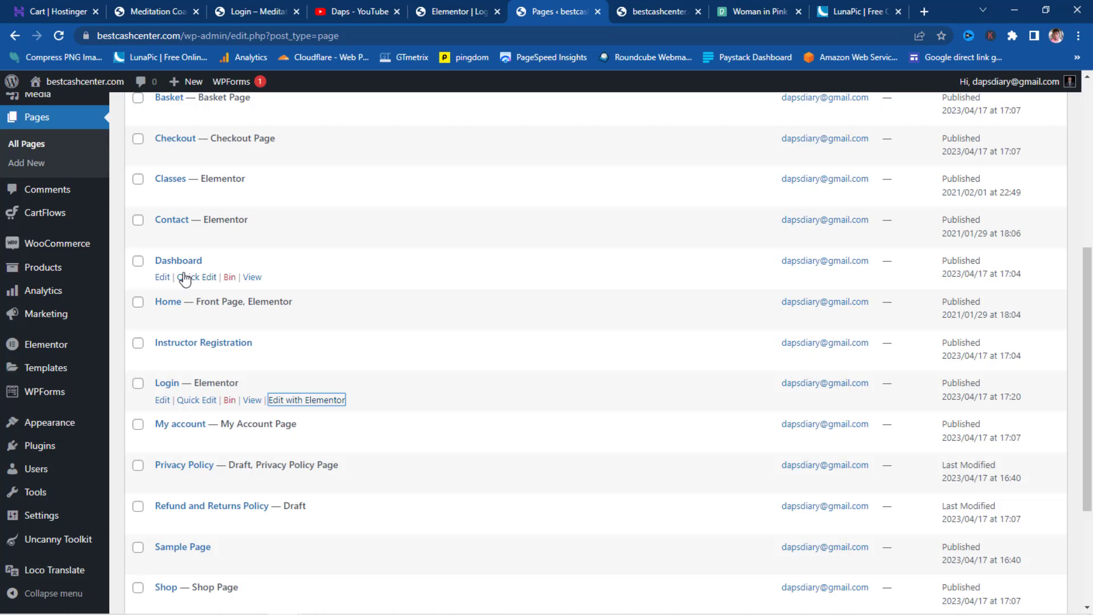
- Open the Dashboard page in a new tab, check the student dashboard, then return to Pages
right_click(250, 278)
click(284, 286)
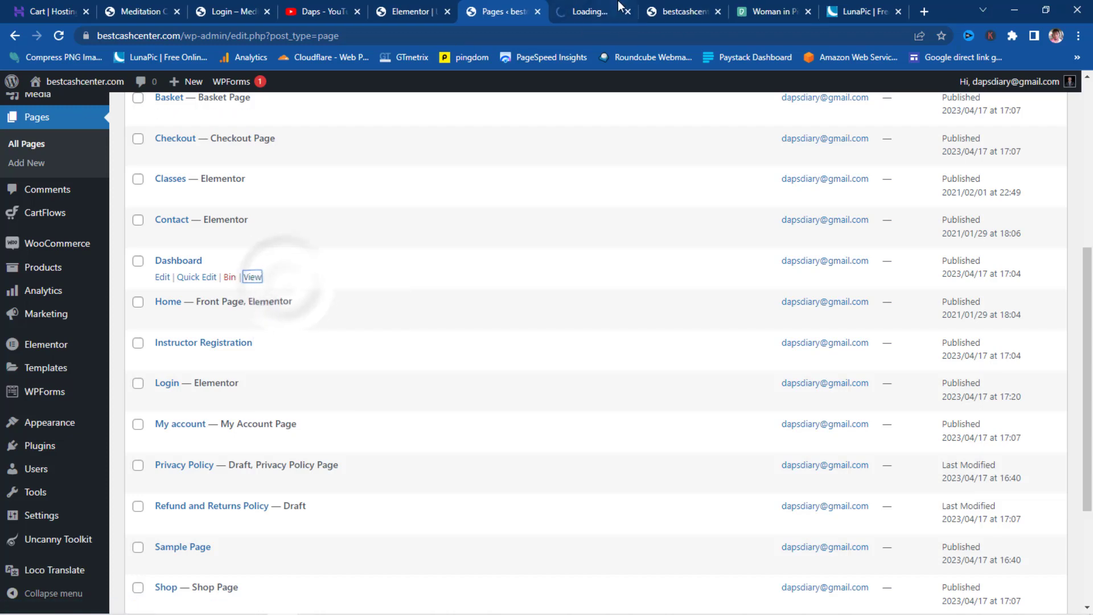
click(579, 9)
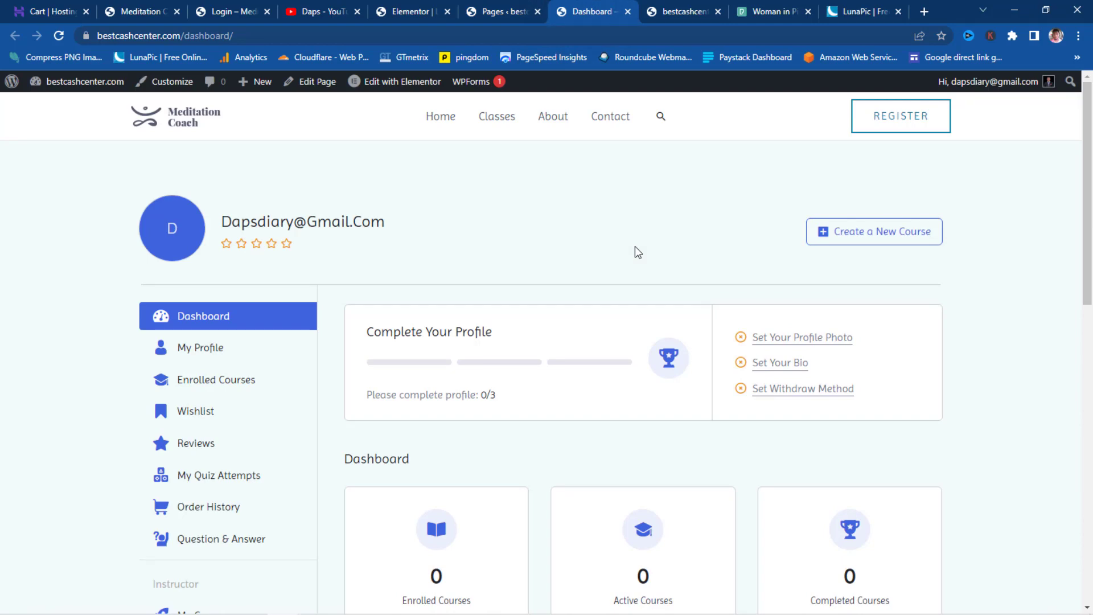
scroll(972, 286, down, 10)
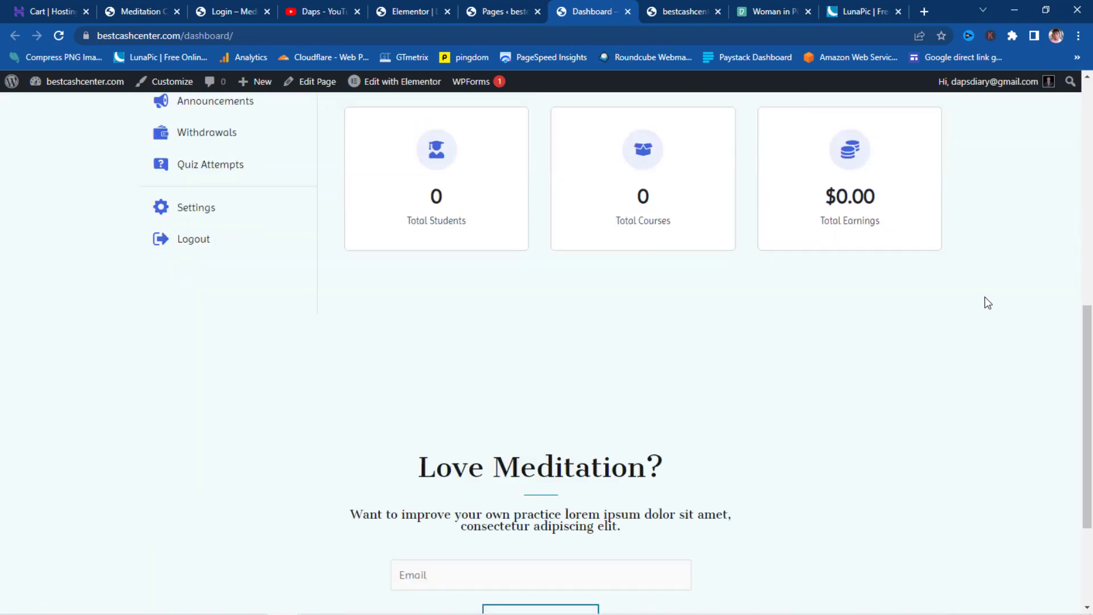
scroll(988, 302, up, 10)
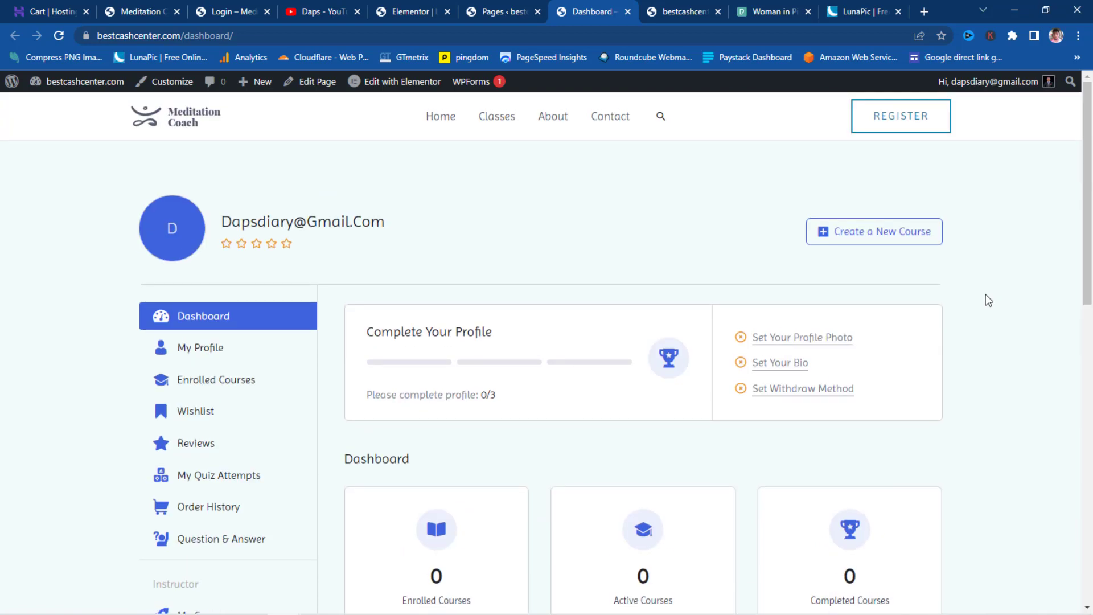
click(488, 11)
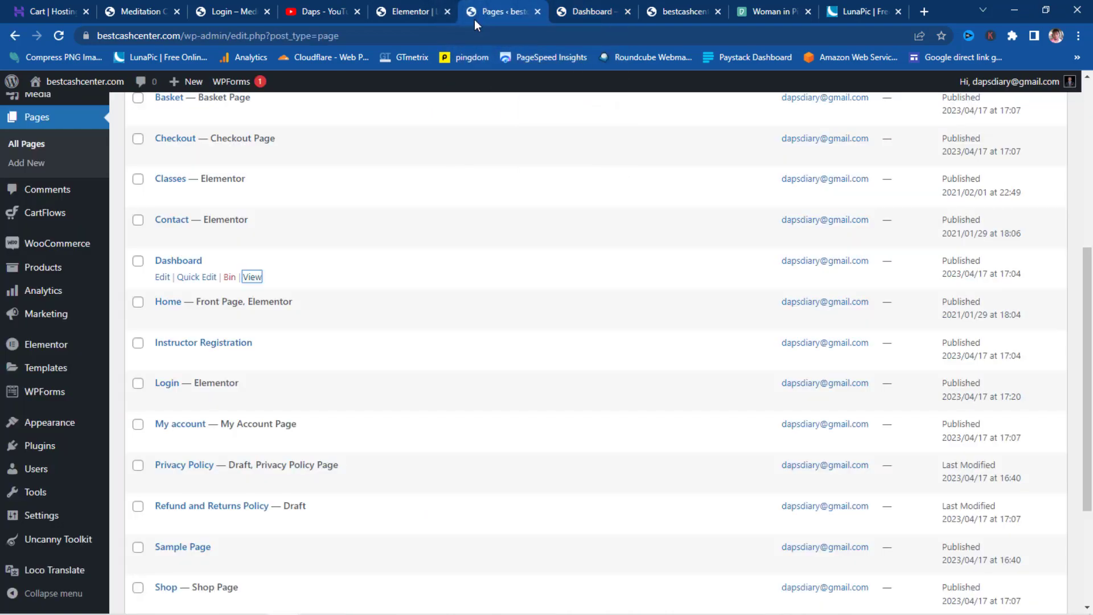
- In Appearance > Menus, remove the Classes item from the menu
mouse_move(68, 430)
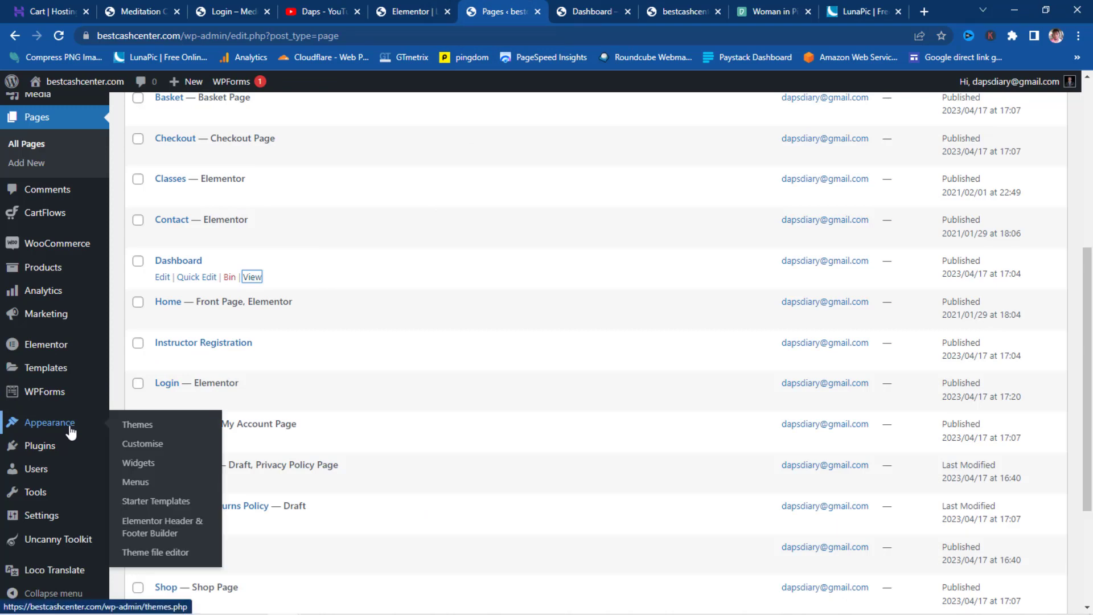
click(137, 483)
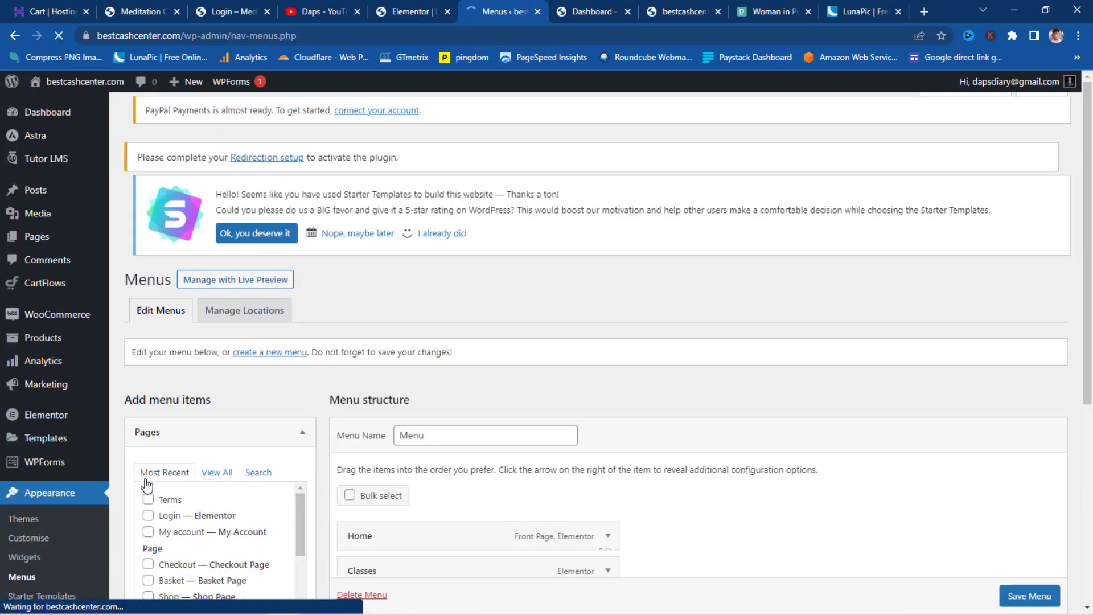
scroll(730, 367, down, 5)
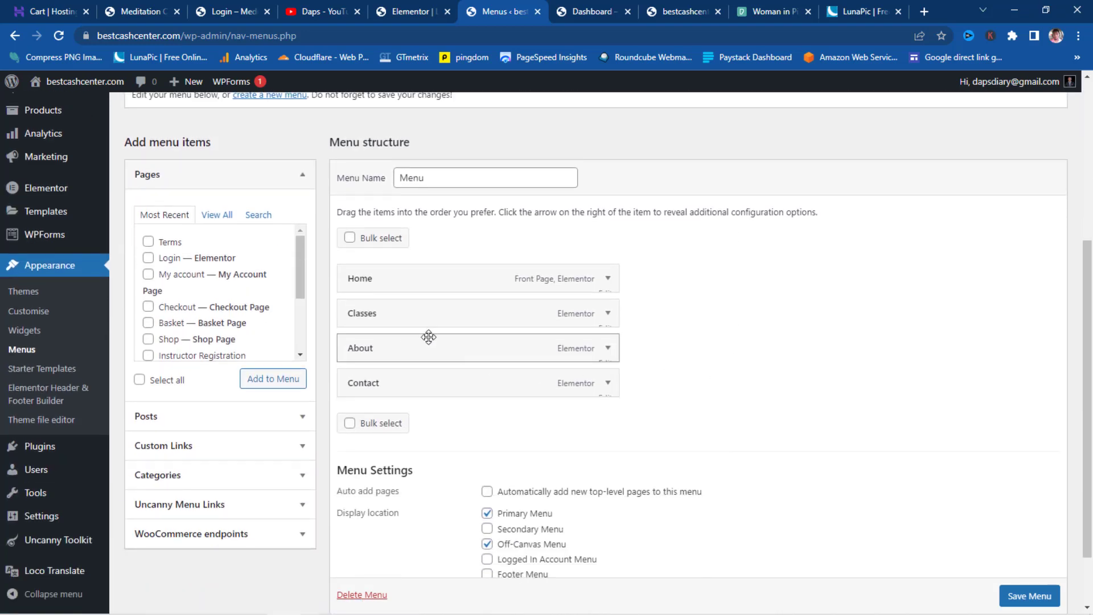
click(608, 316)
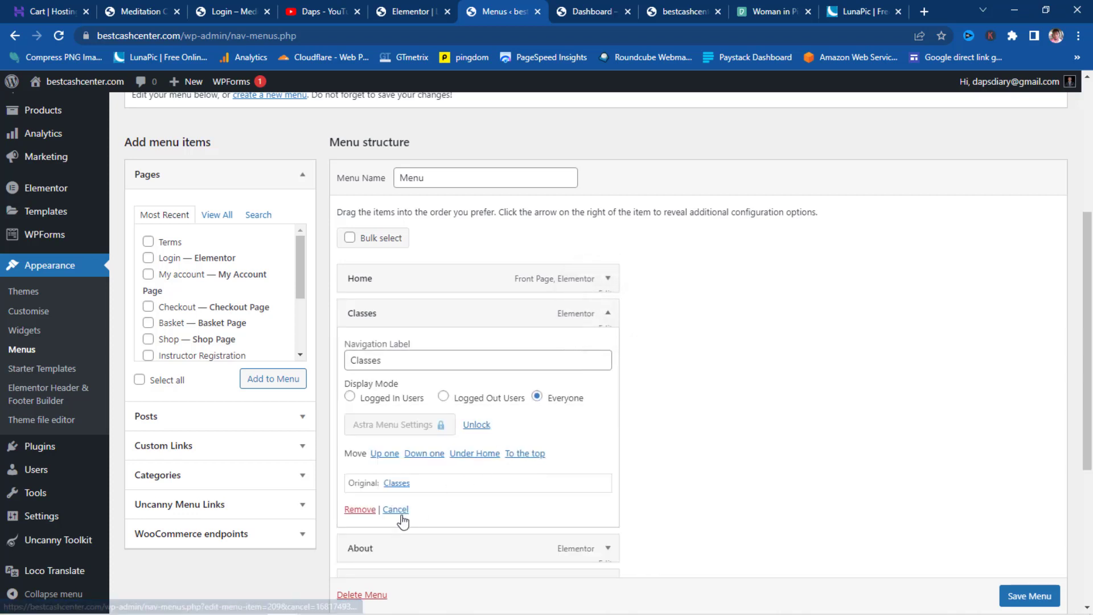
click(354, 511)
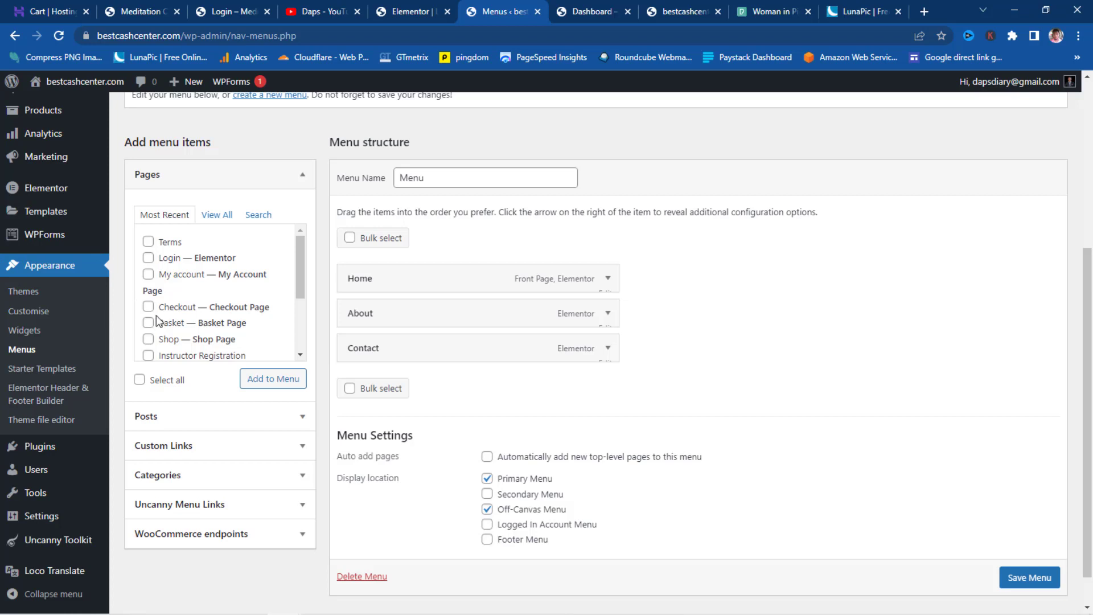
- Add the Dashboard page to the menu
scroll(185, 295, down, 1)
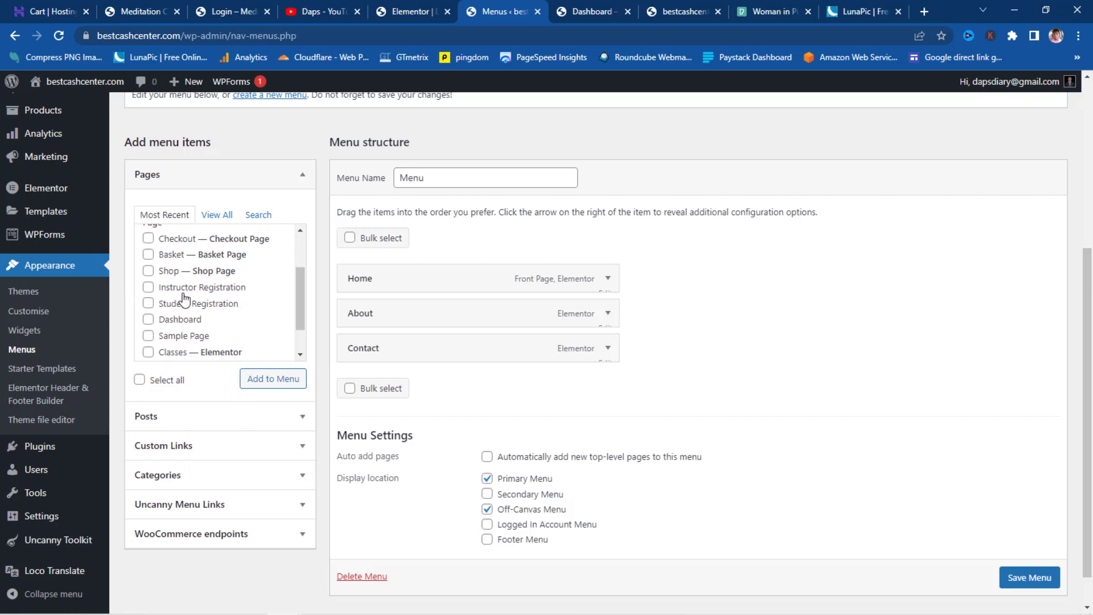
click(148, 319)
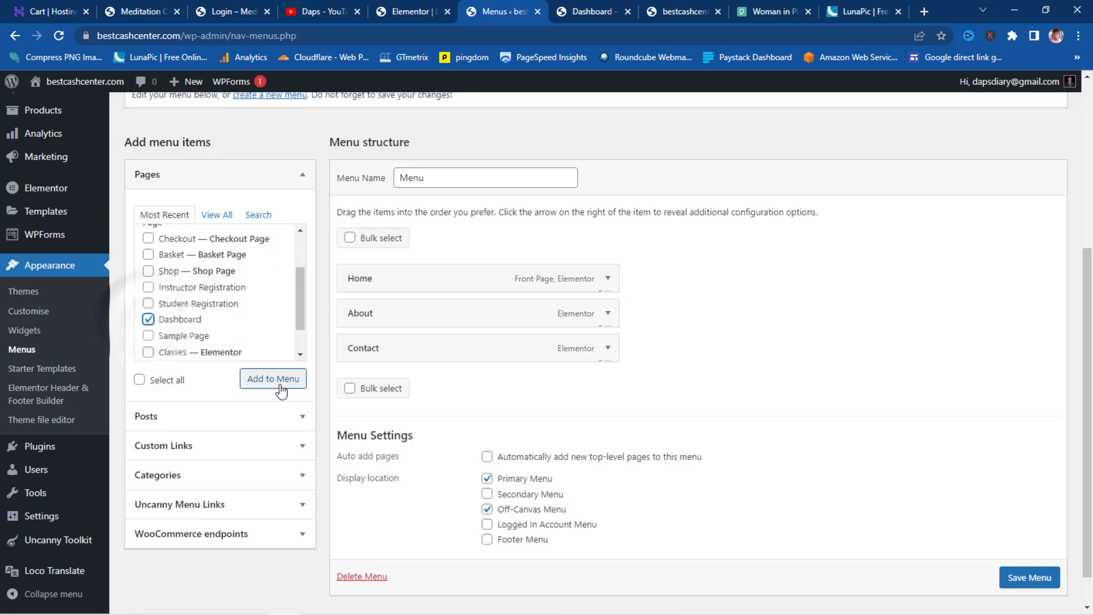
click(279, 385)
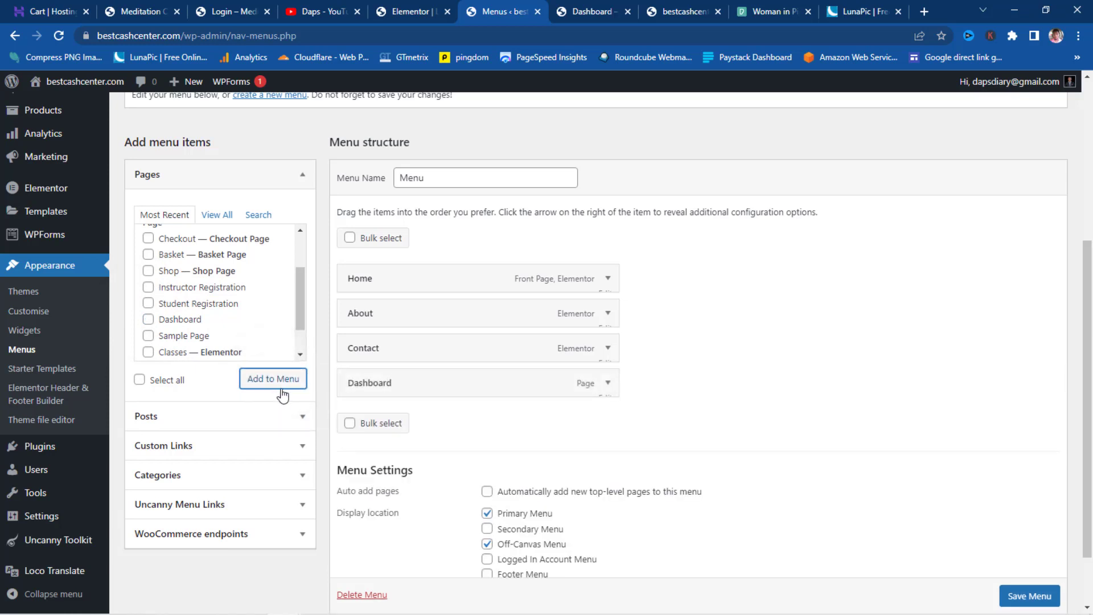
scroll(282, 426, down, 3)
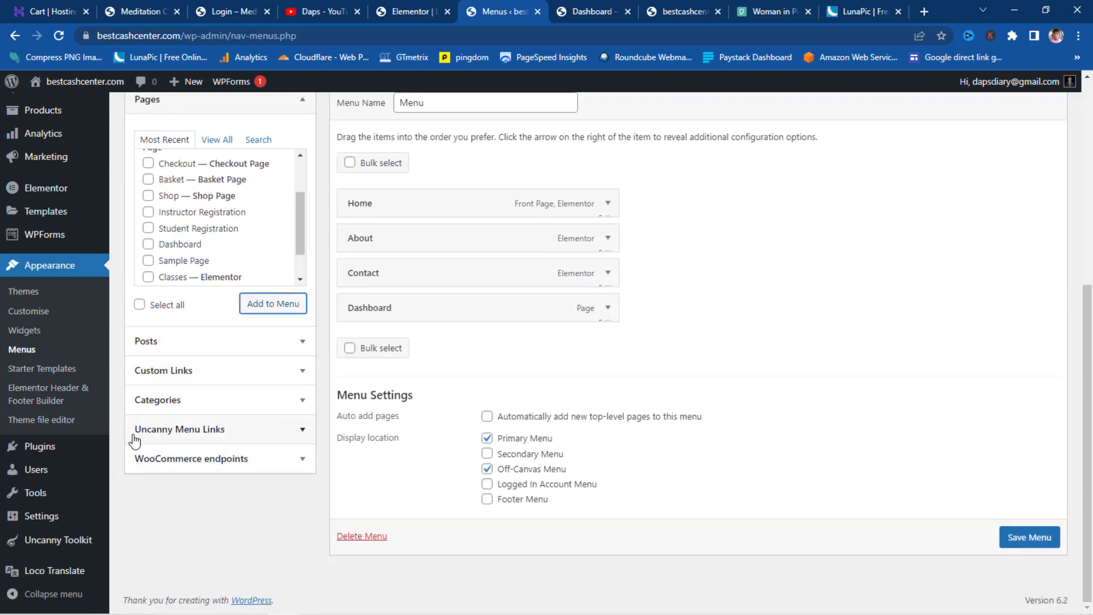
- Add a Log In / Log Out link from Uncanny Menu Links to the menu
click(300, 431)
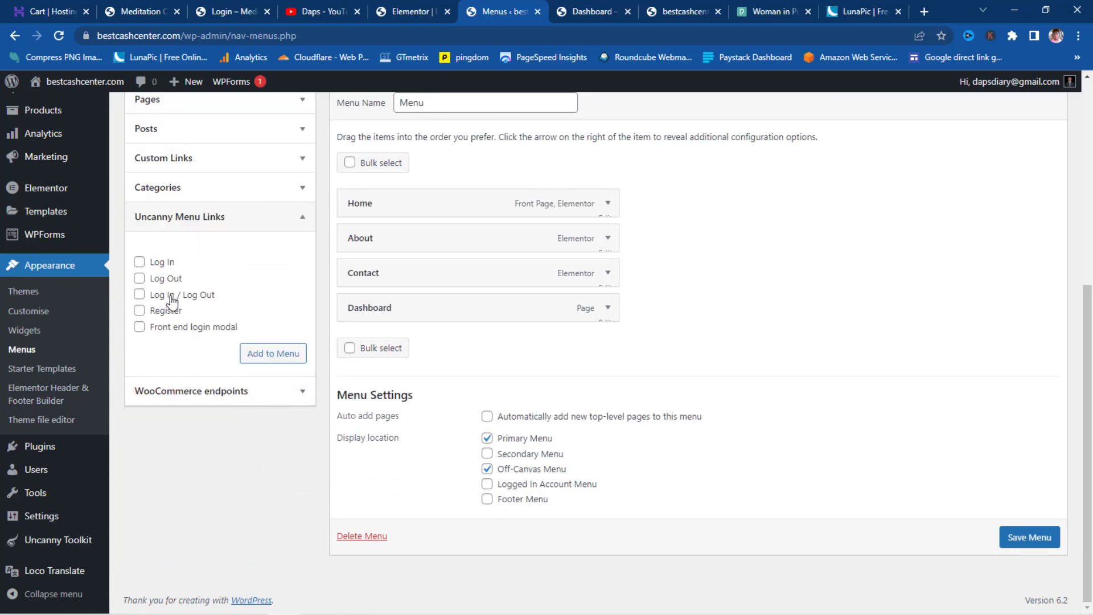
click(142, 295)
click(276, 357)
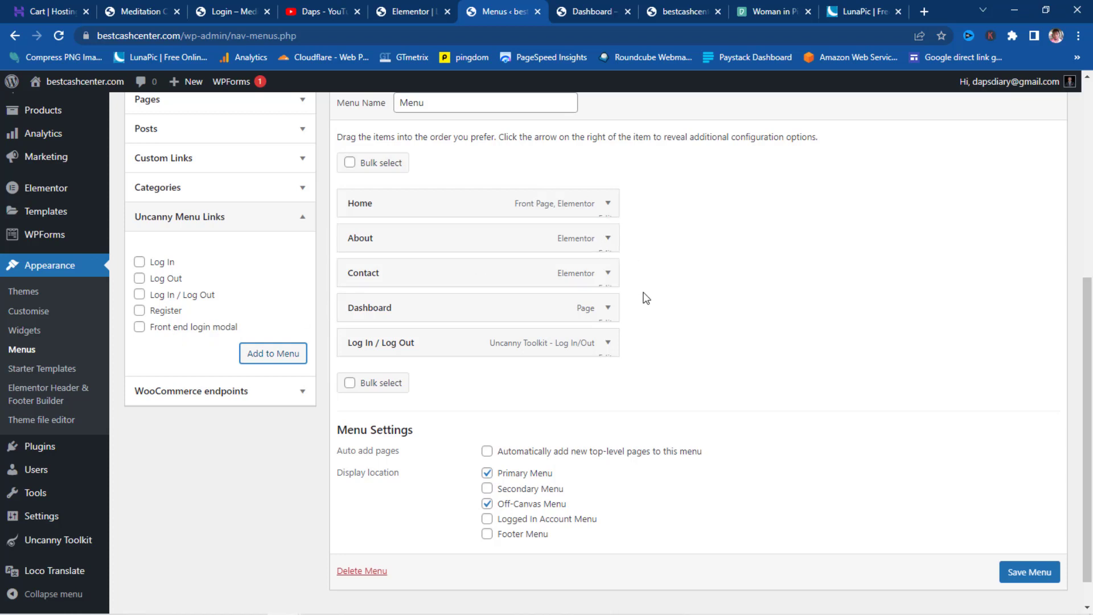
- Show Dashboard only to logged-in users, move Contact below Dashboard, and save the menu
click(607, 308)
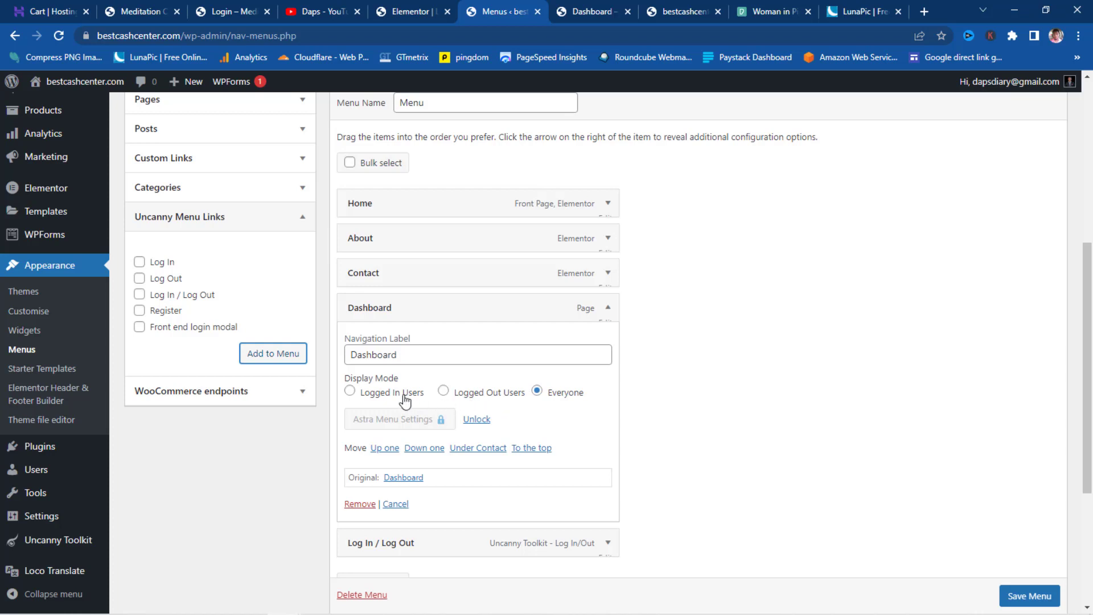
click(350, 391)
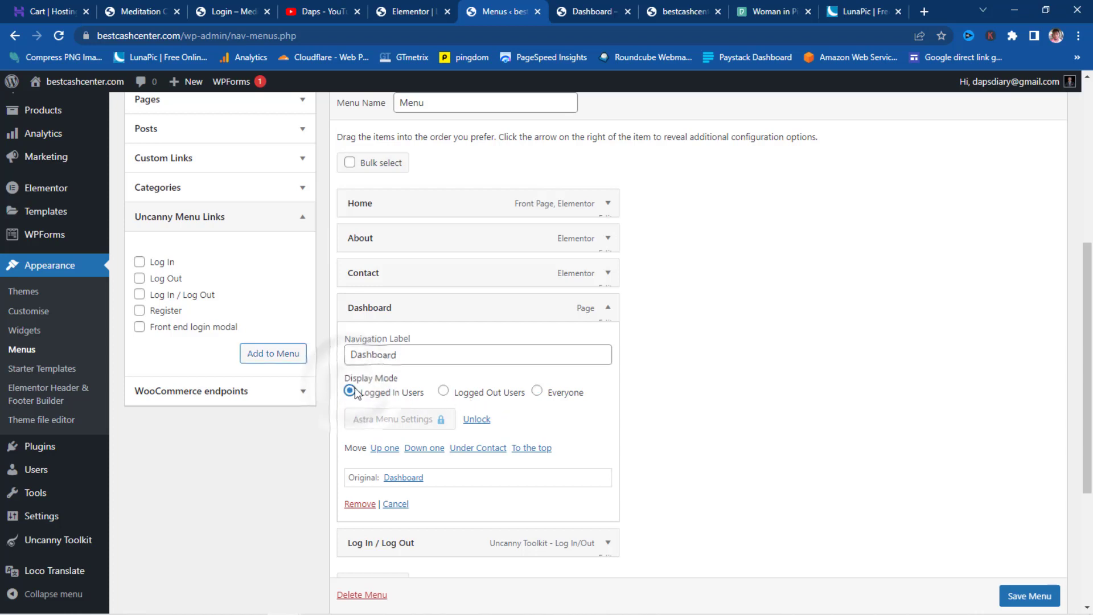
click(606, 310)
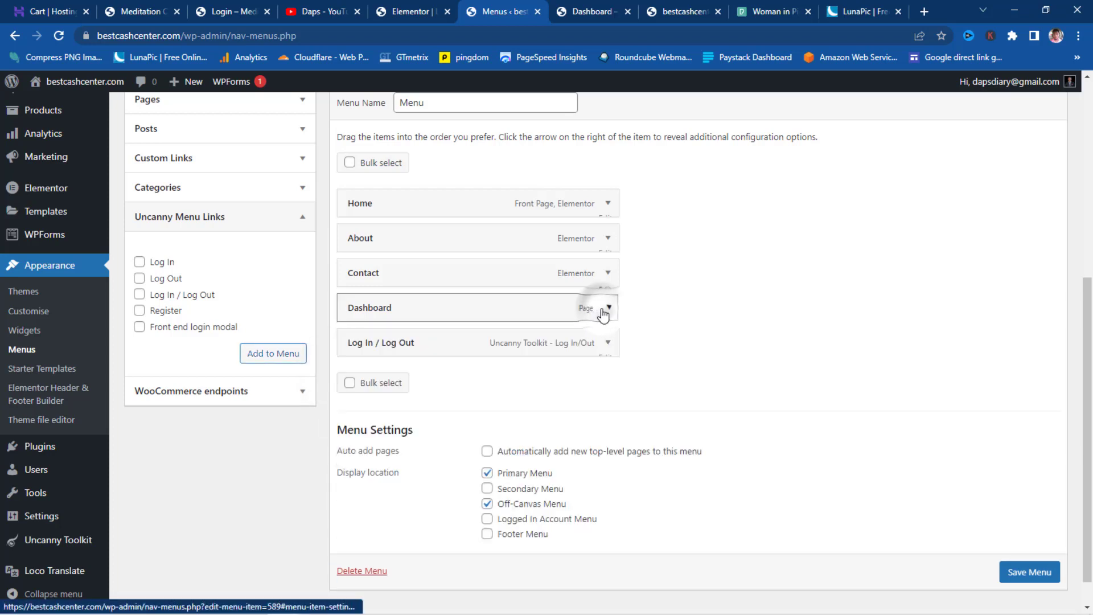
click(608, 274)
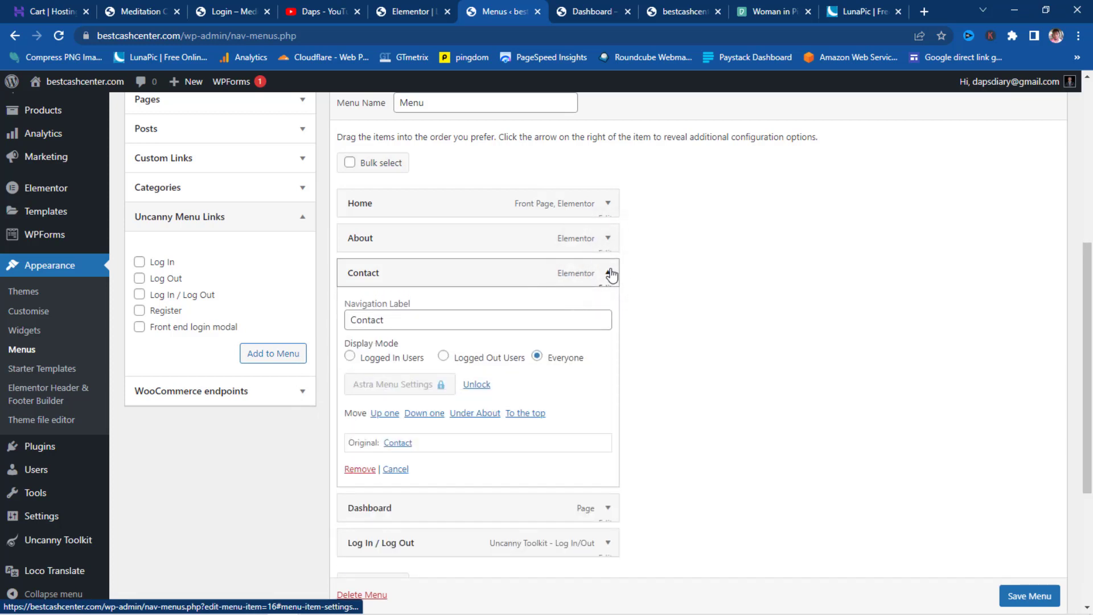
click(610, 273)
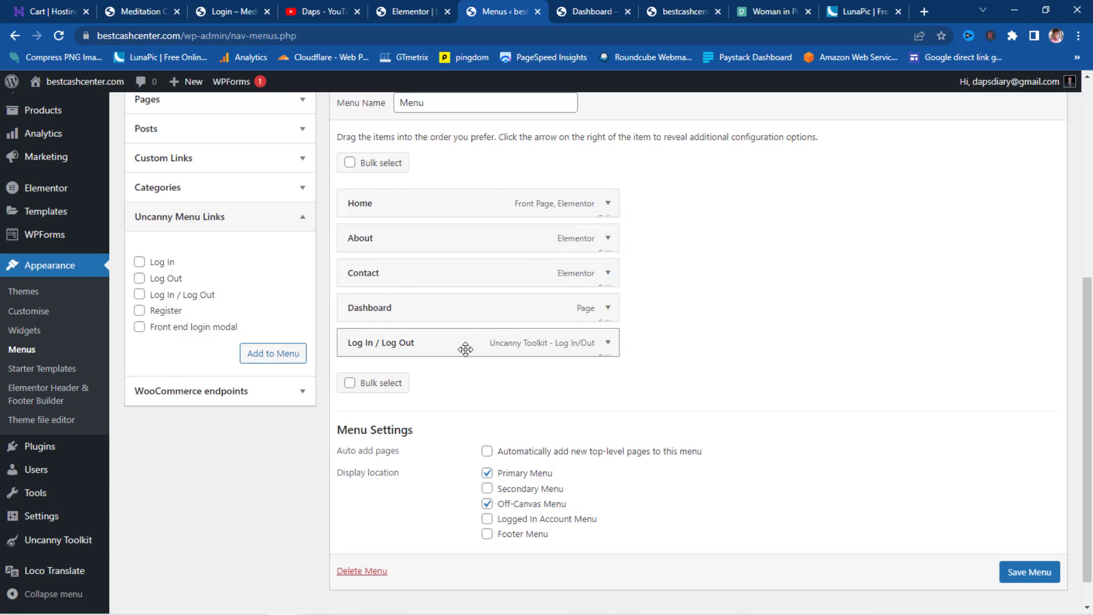
drag(419, 279, 398, 315)
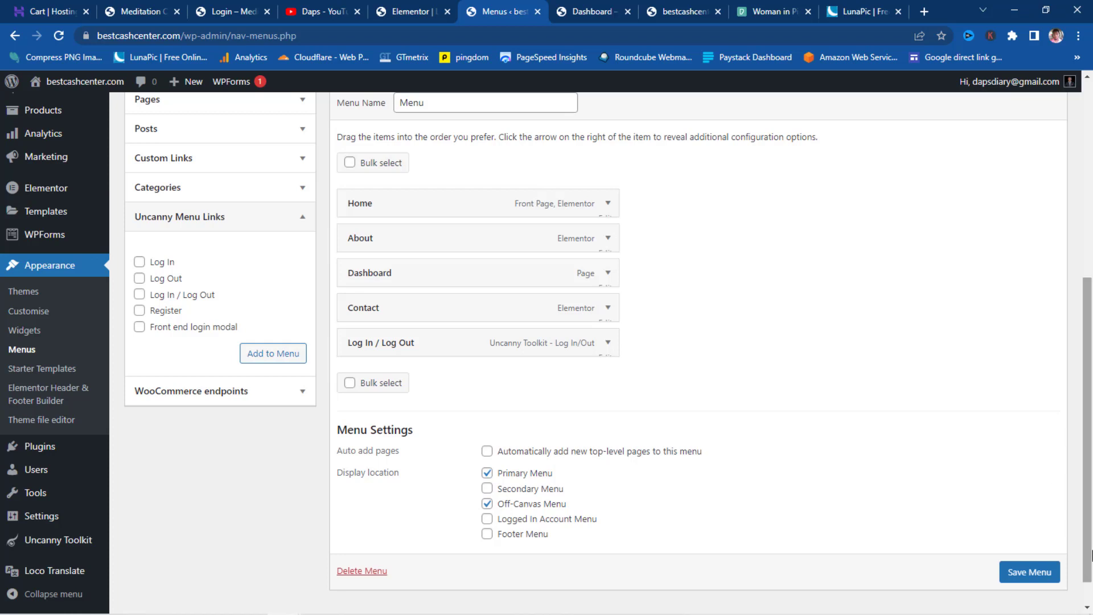
click(1033, 569)
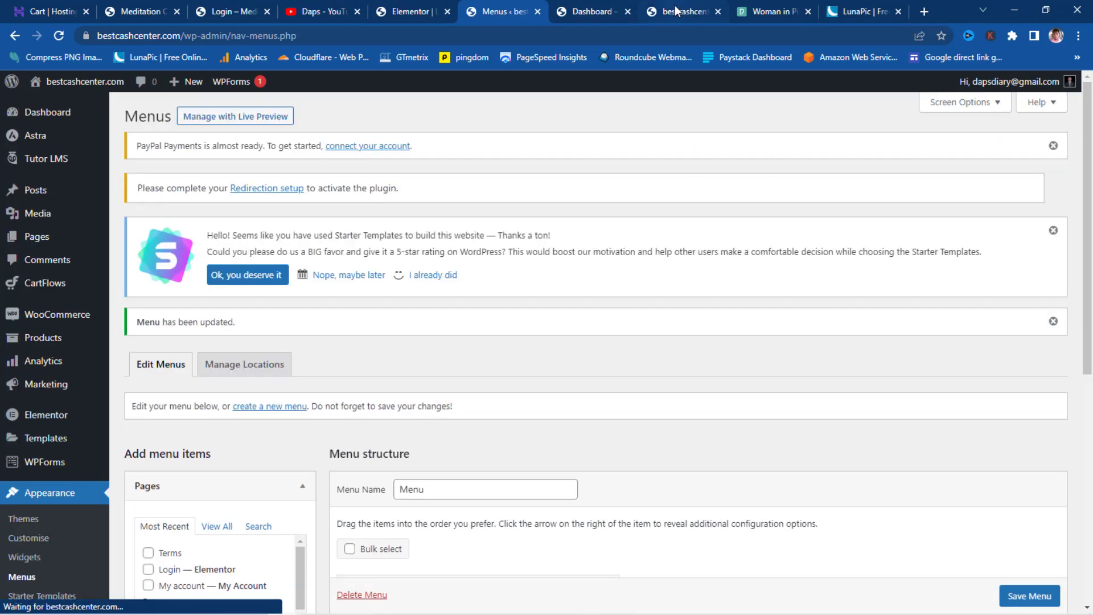
- Reload the live site logged in and in incognito to compare the Dashboard/Log Out and Log In menus
click(677, 10)
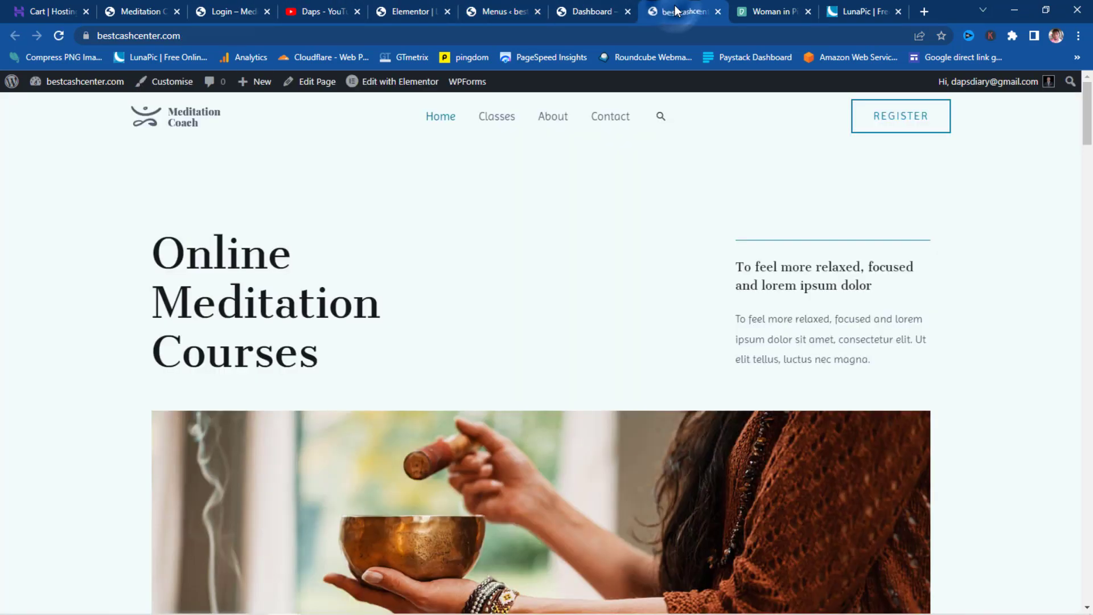
click(59, 35)
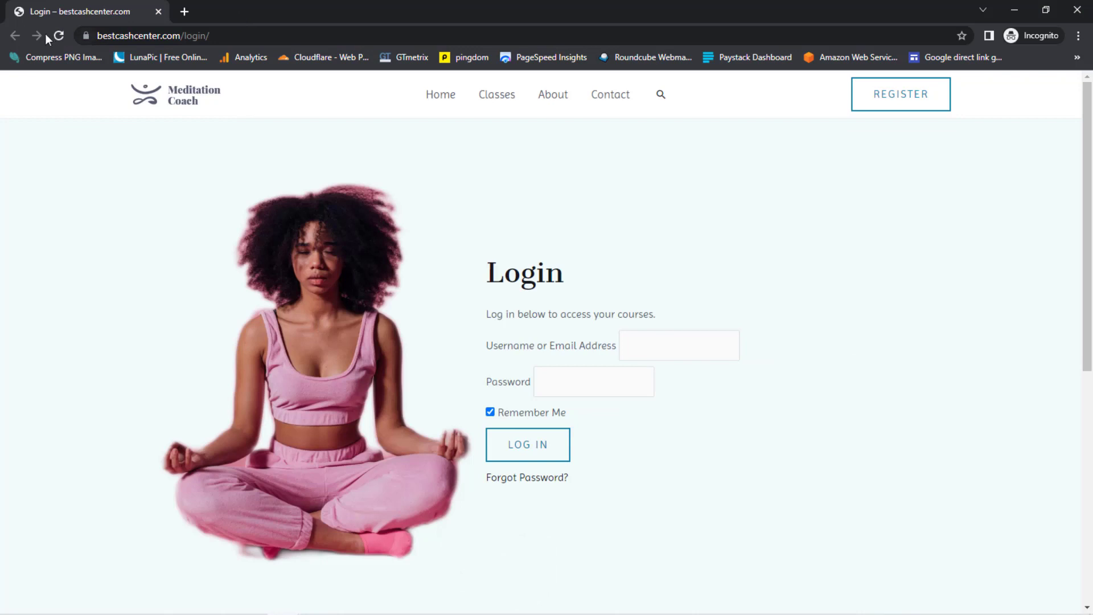
click(59, 36)
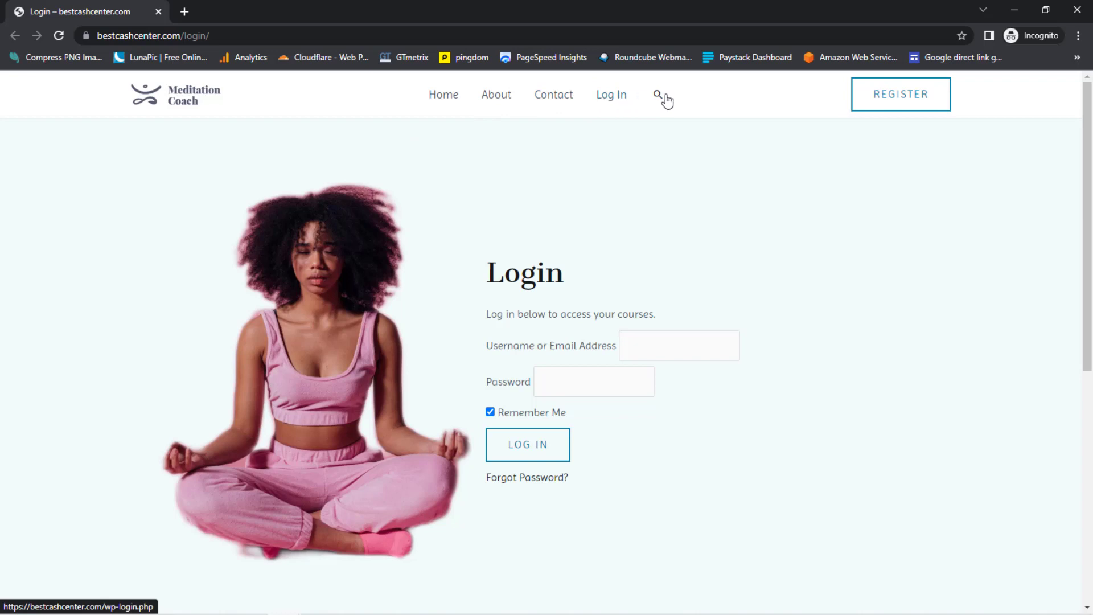
click(1015, 10)
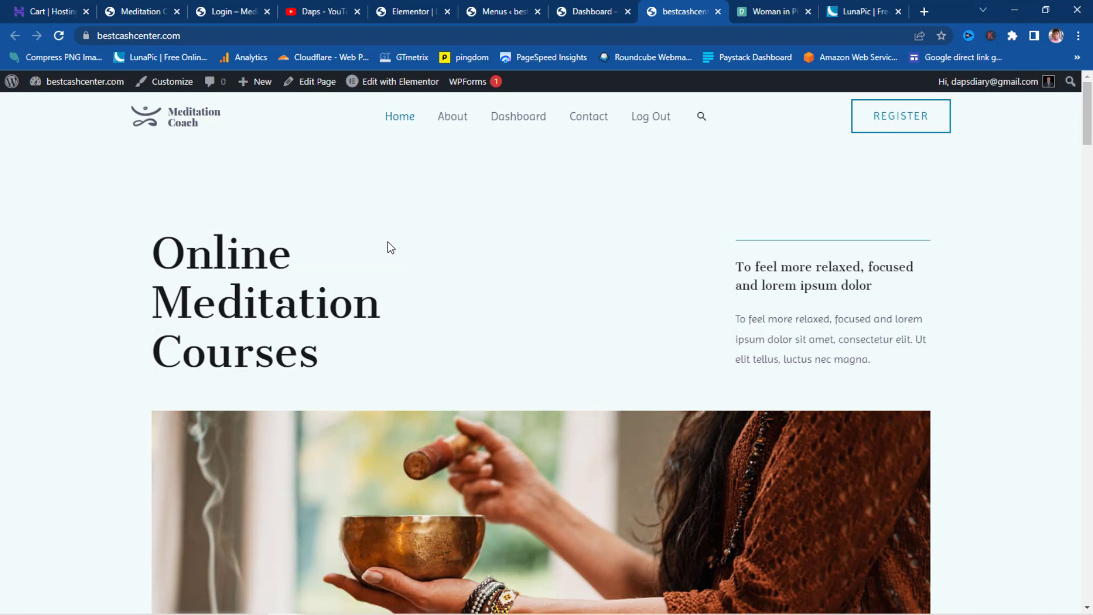
scroll(384, 246, down, 5)
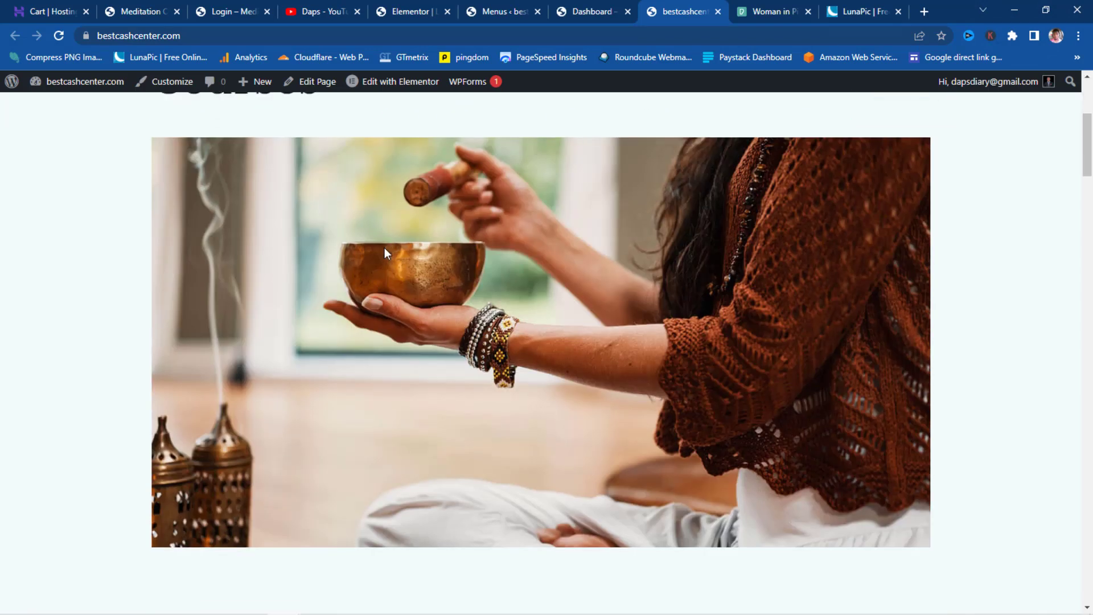
scroll(385, 248, up, 5)
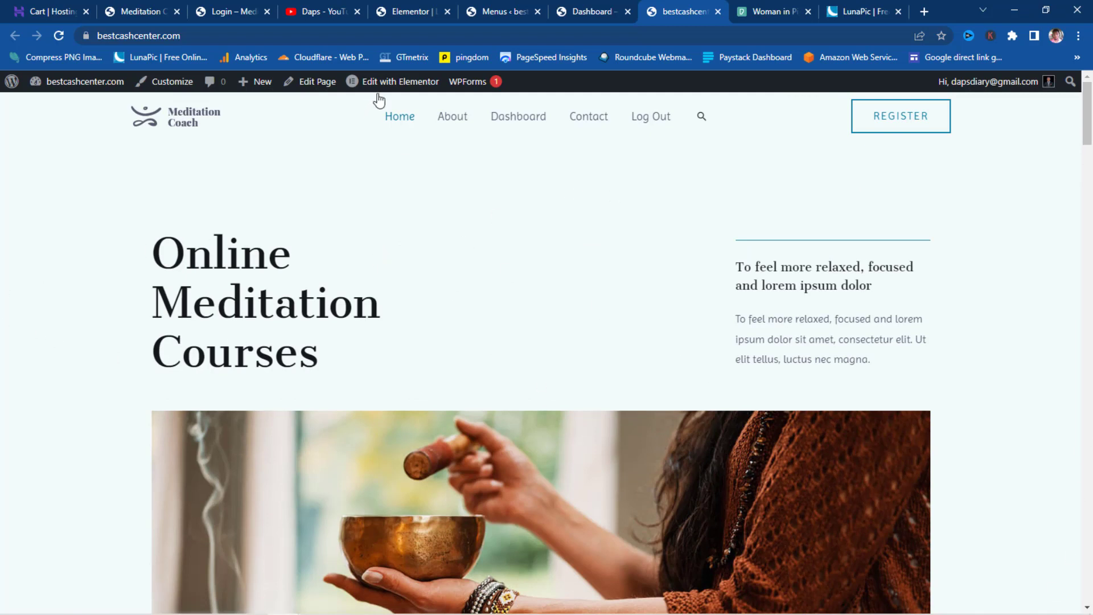
- Open the home page in the Elementor editor
click(401, 83)
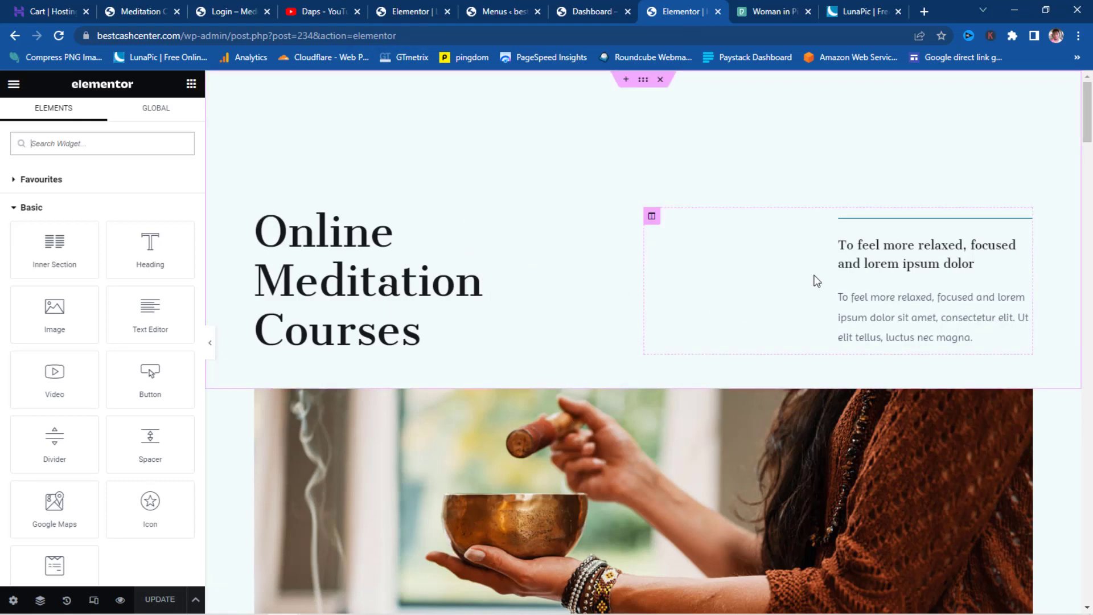
scroll(814, 279, down, 6)
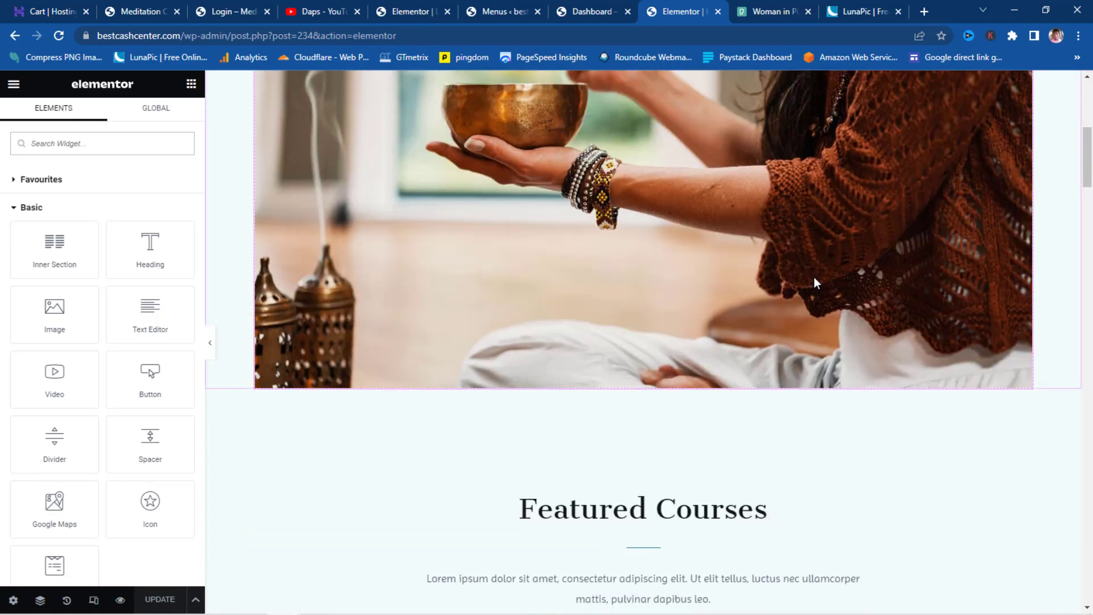
scroll(814, 277, up, 6)
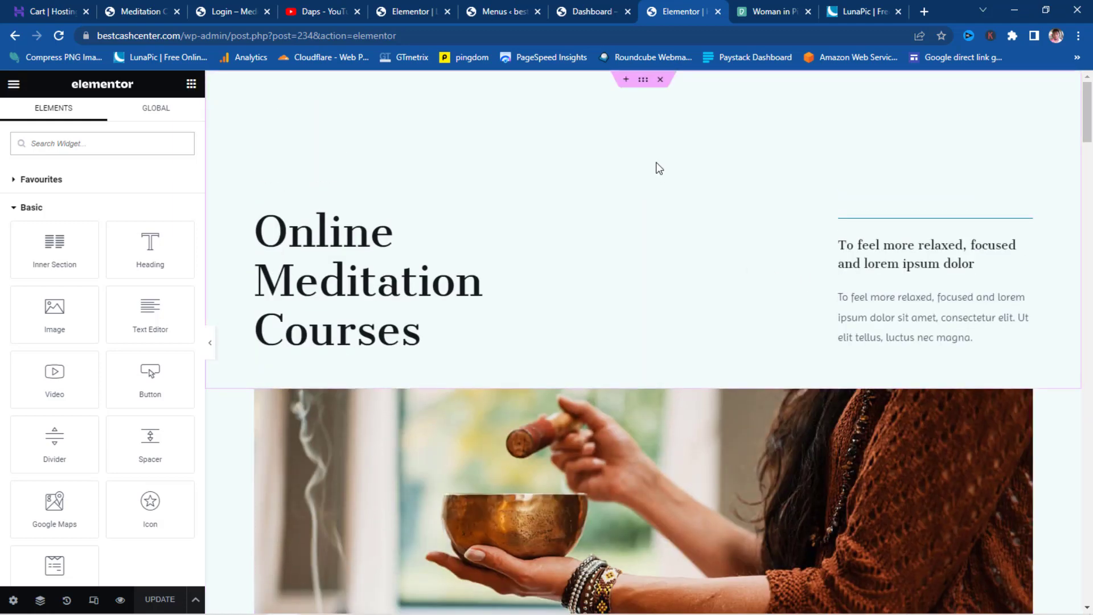
- Add an empty top section and preview the dark factory Hero block from the library's Hero blocks
click(627, 80)
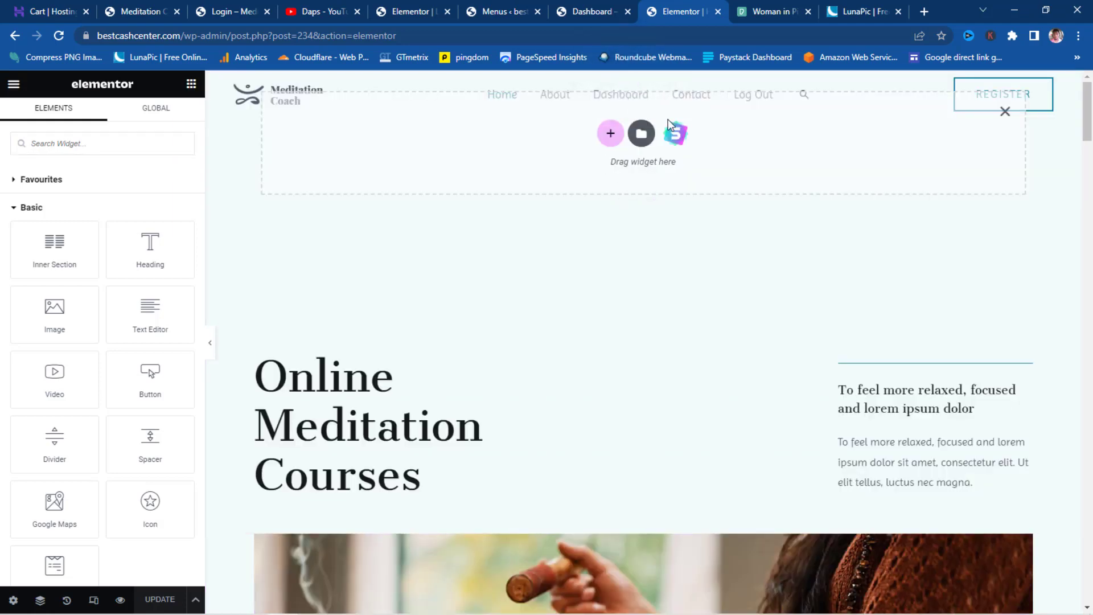
click(677, 134)
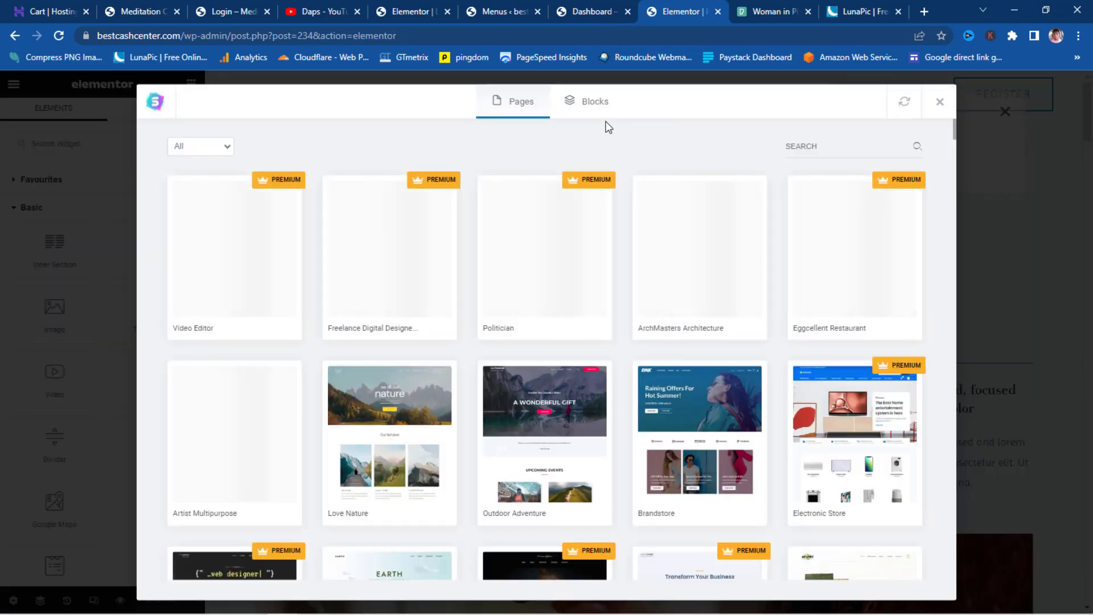
click(594, 106)
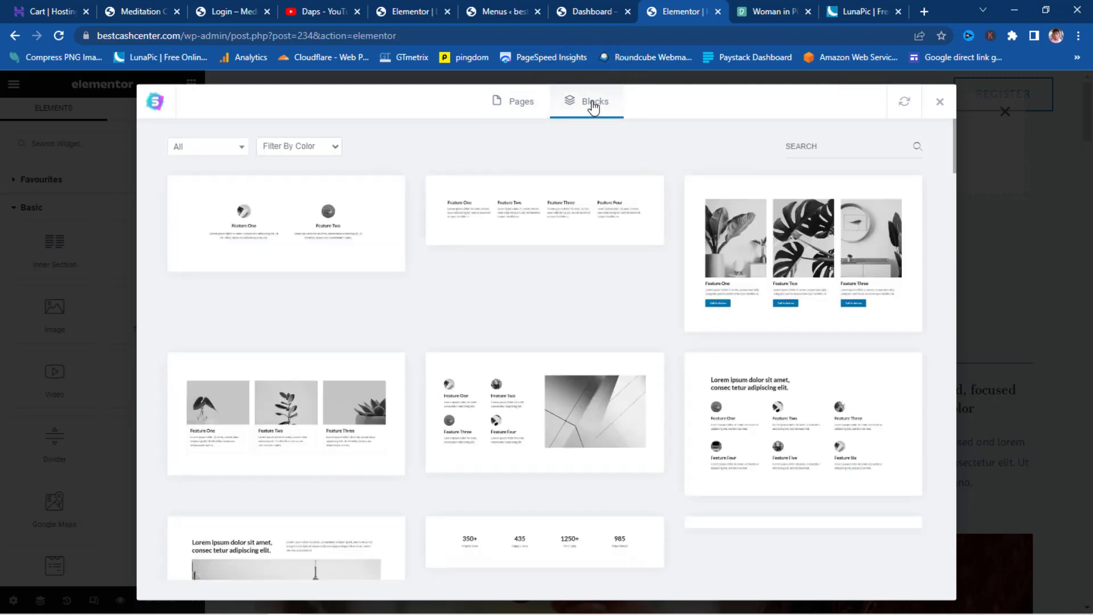
click(219, 150)
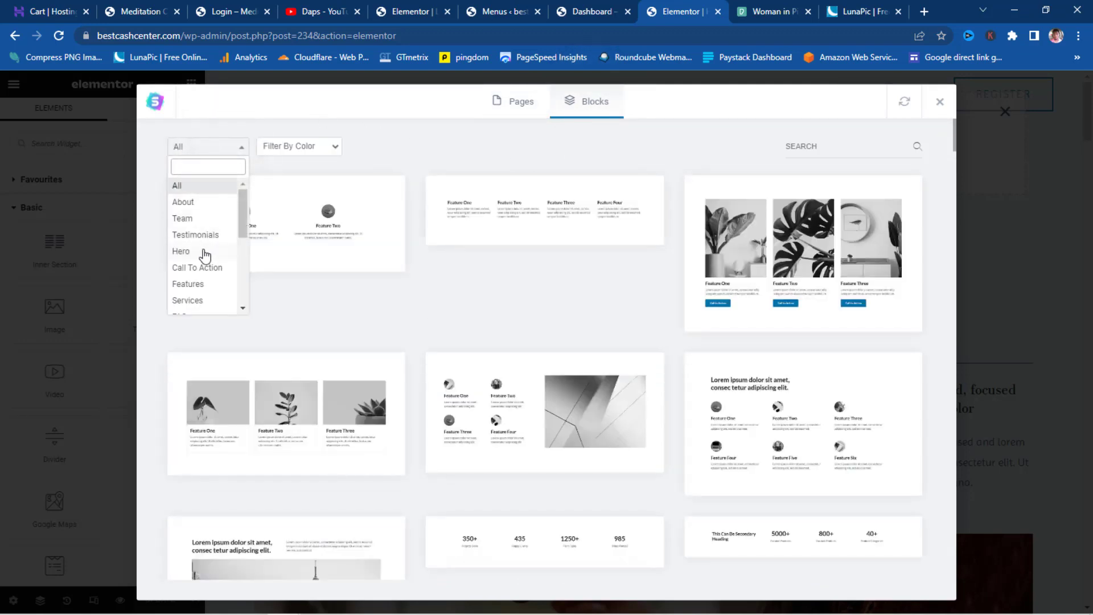
click(204, 251)
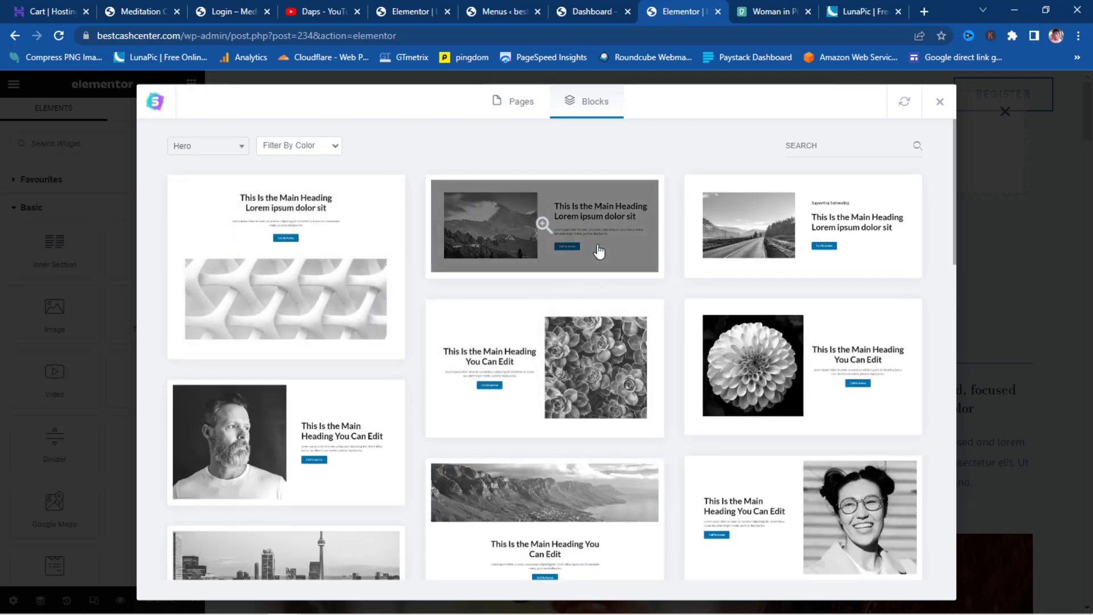
scroll(598, 251, down, 5)
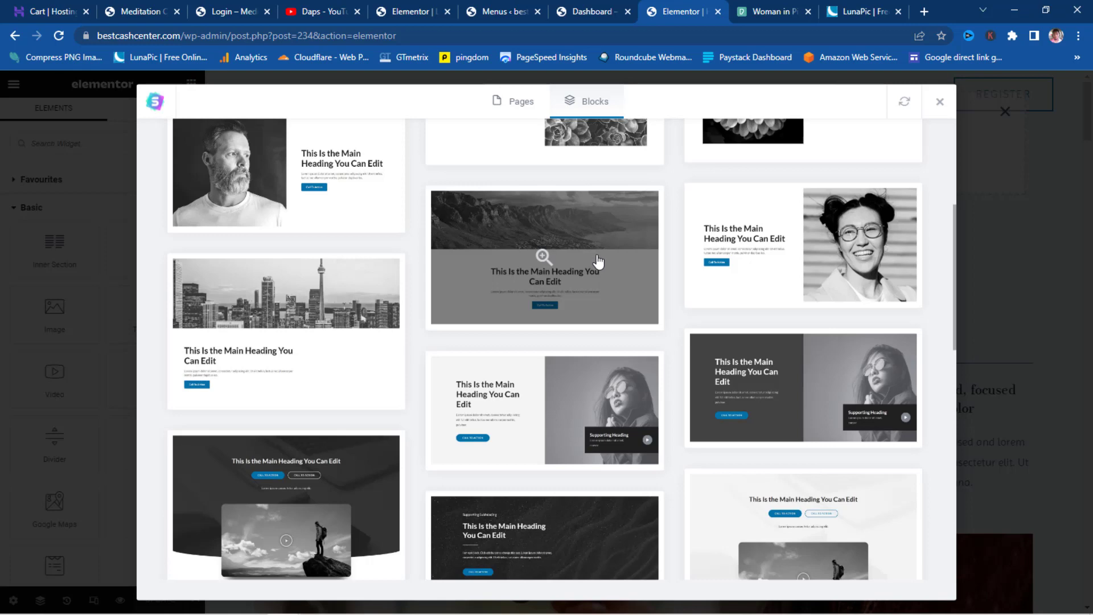
scroll(598, 262, down, 12)
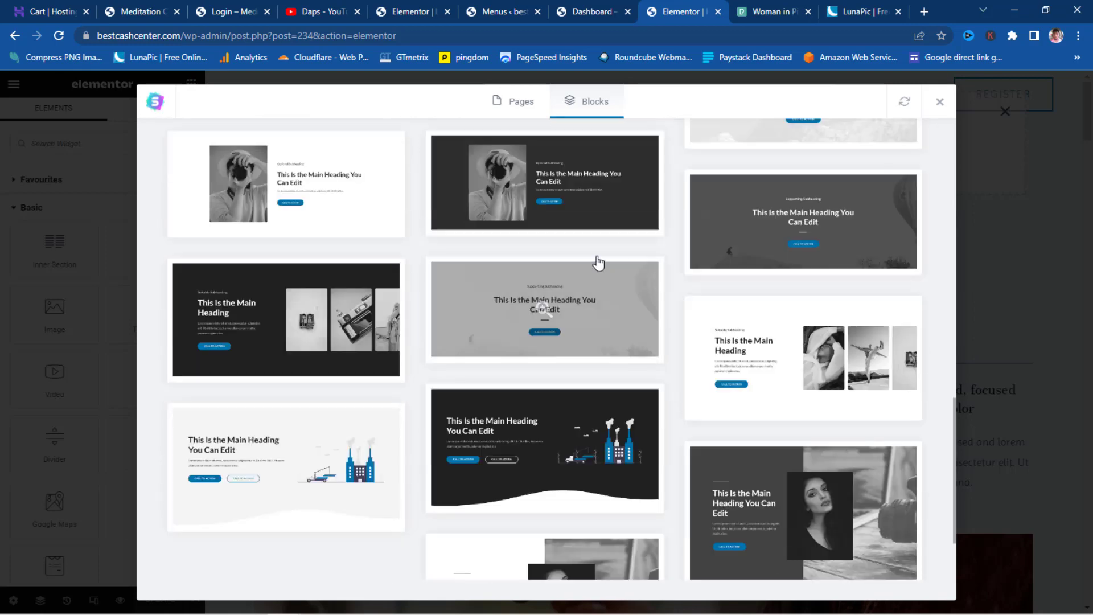
scroll(599, 262, down, 2)
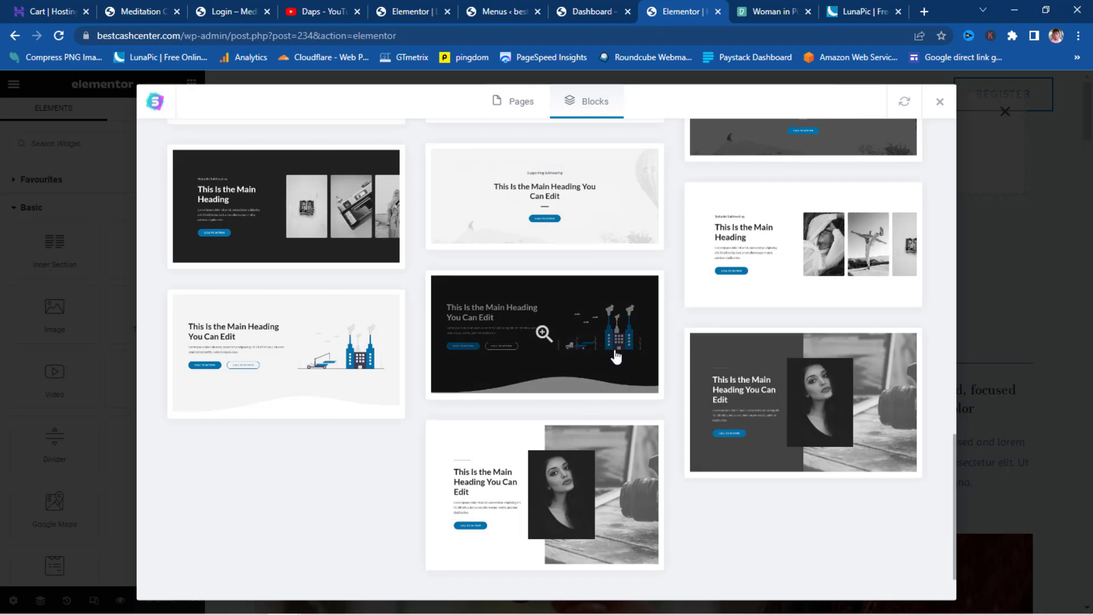
click(572, 353)
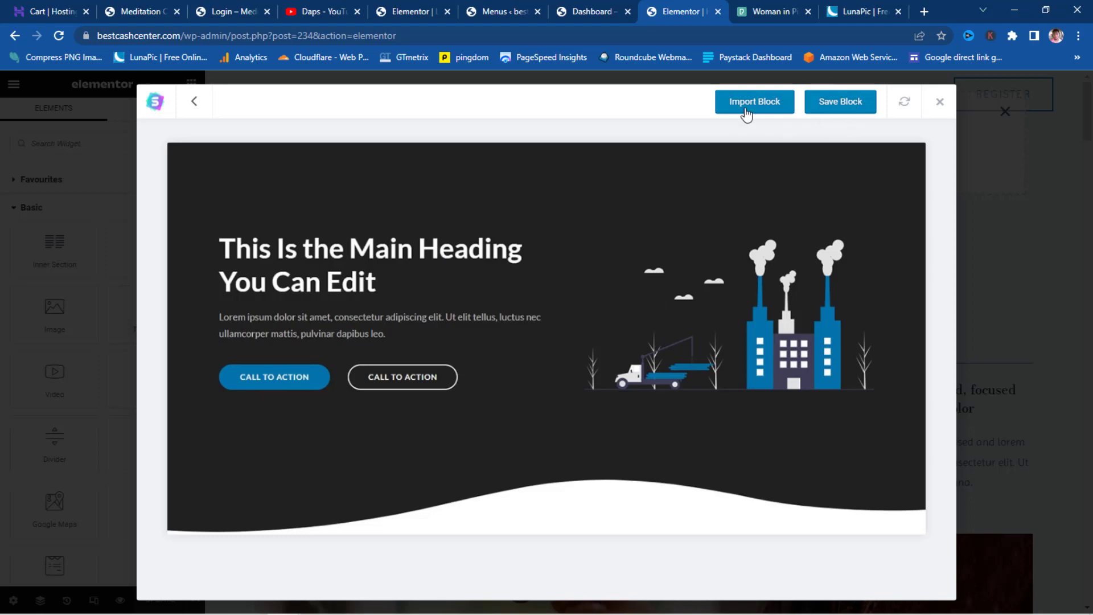
- Import the dark Hero block into the page
click(746, 111)
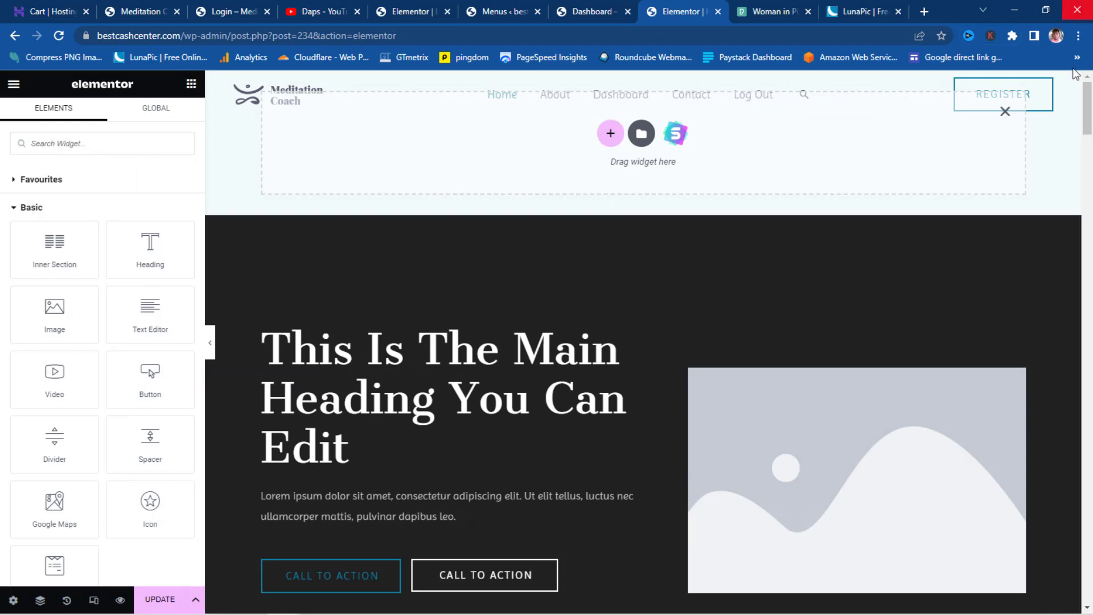
scroll(445, 320, down, 5)
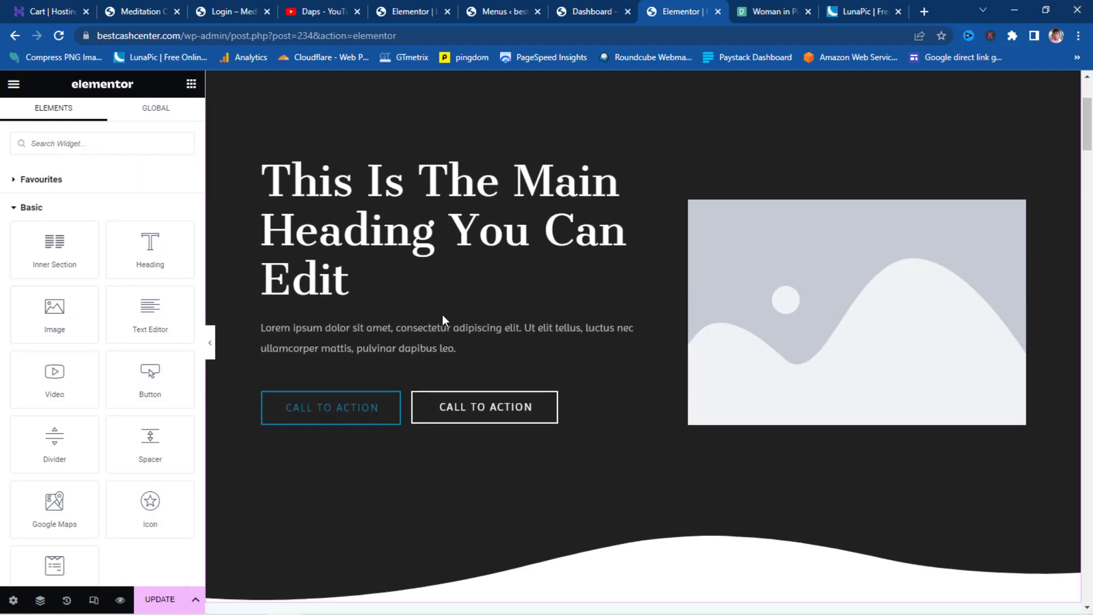
scroll(914, 324, up, 2)
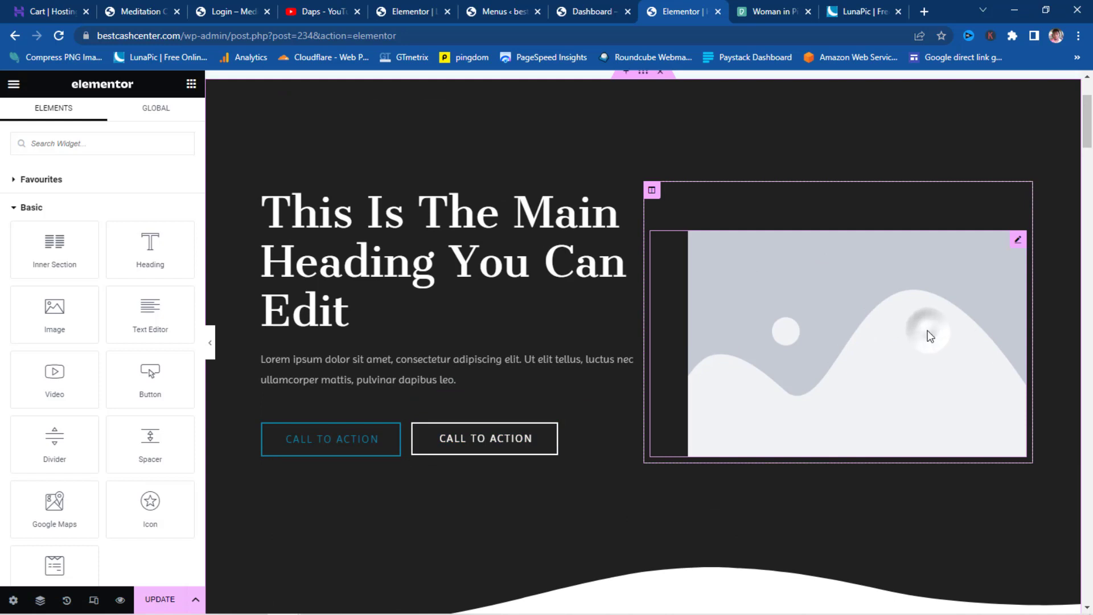
- Replace the hero's placeholder image with the woman-with-raised-arms photo, then view the Meditation Coach site
click(927, 331)
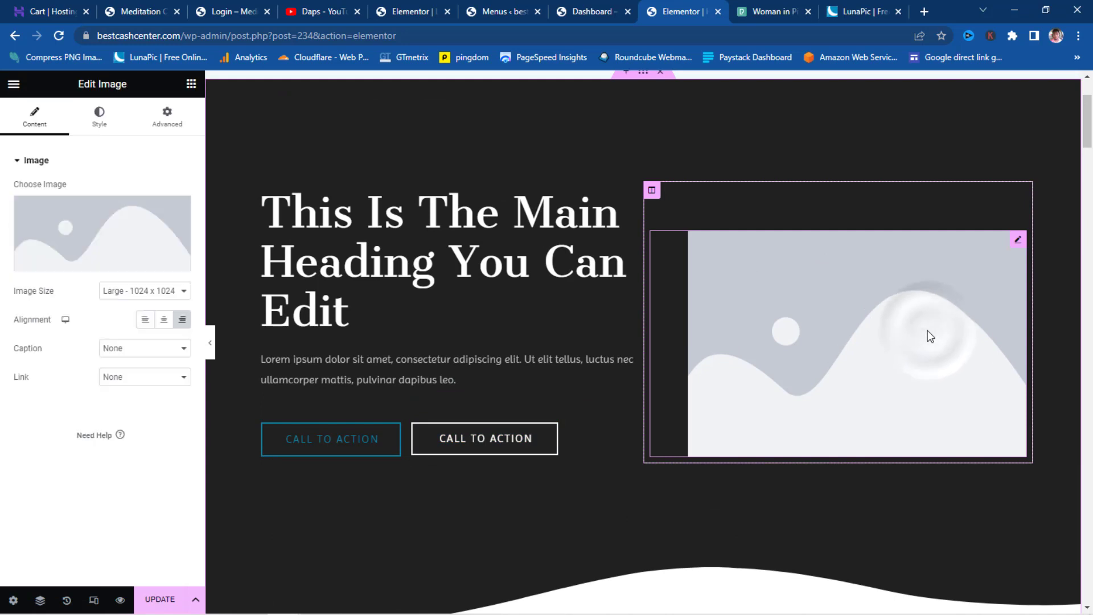
click(134, 231)
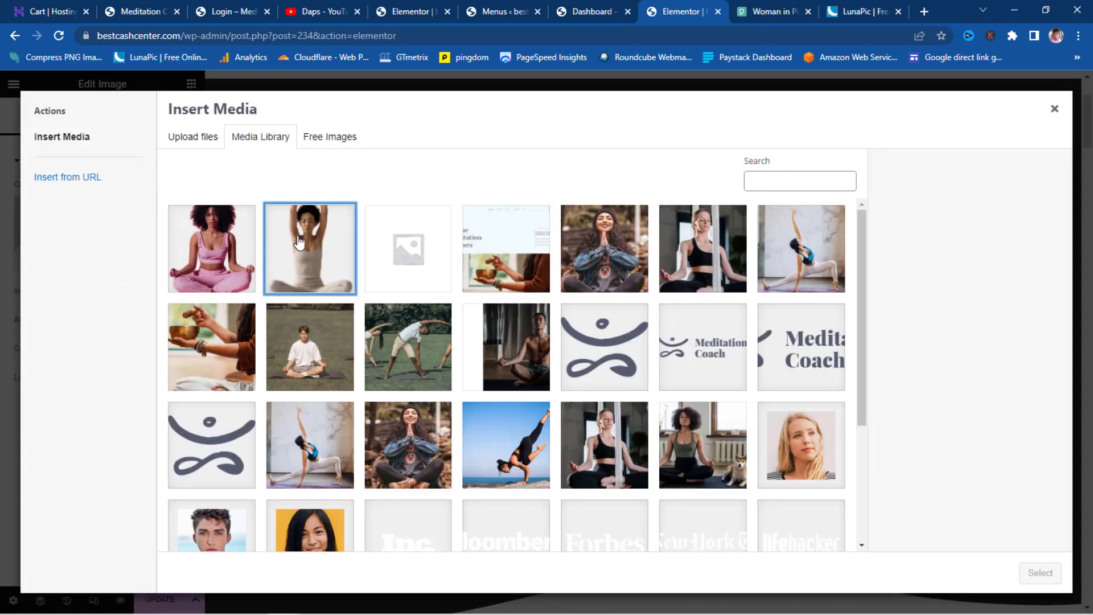
click(297, 242)
click(1025, 570)
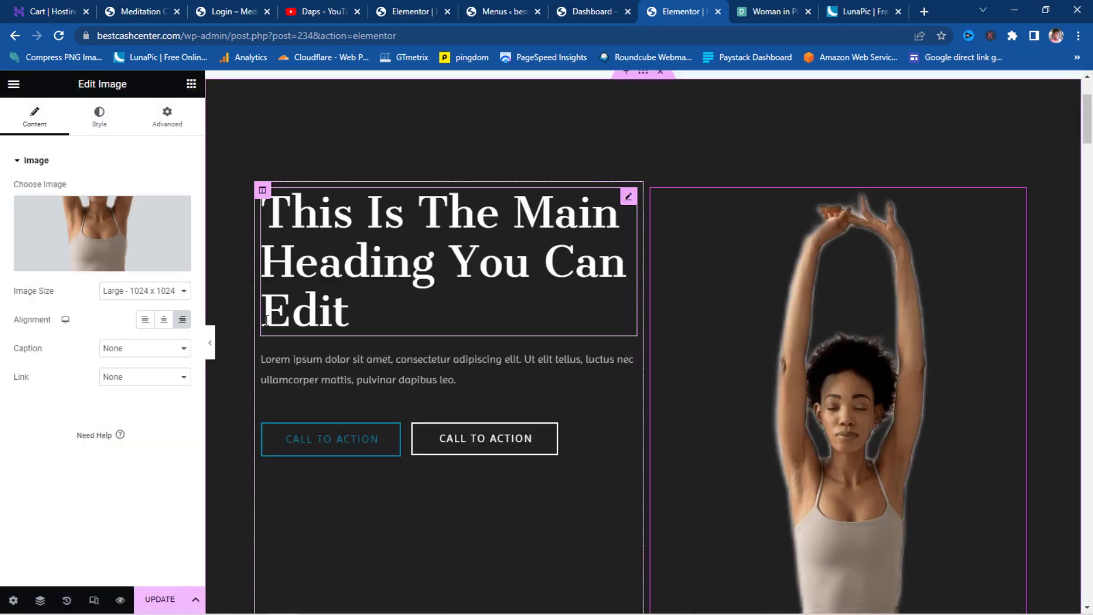
scroll(474, 257, down, 10)
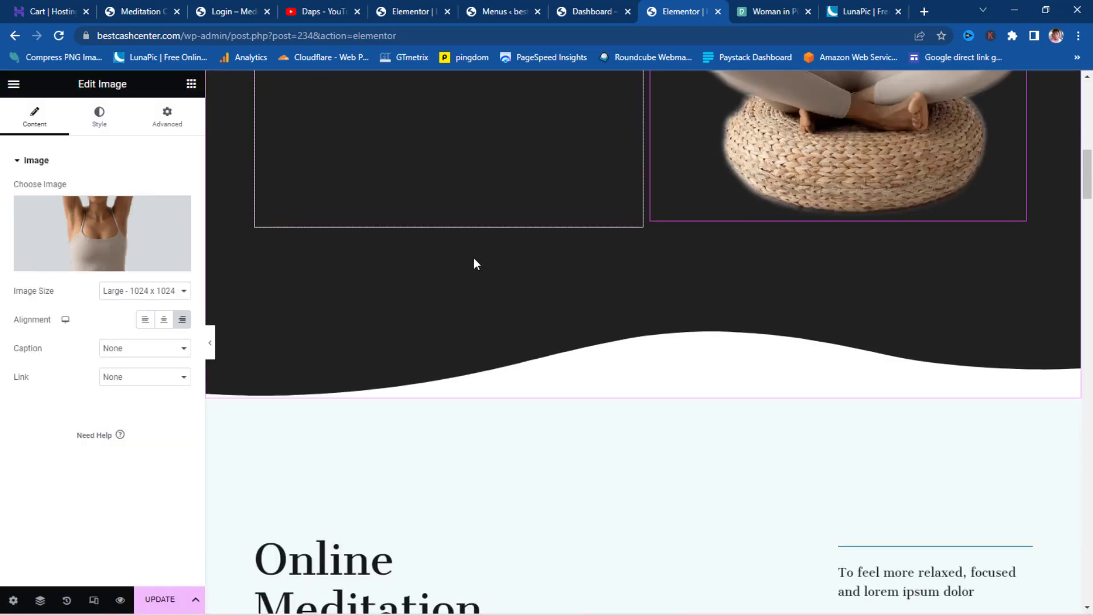
scroll(474, 254, up, 10)
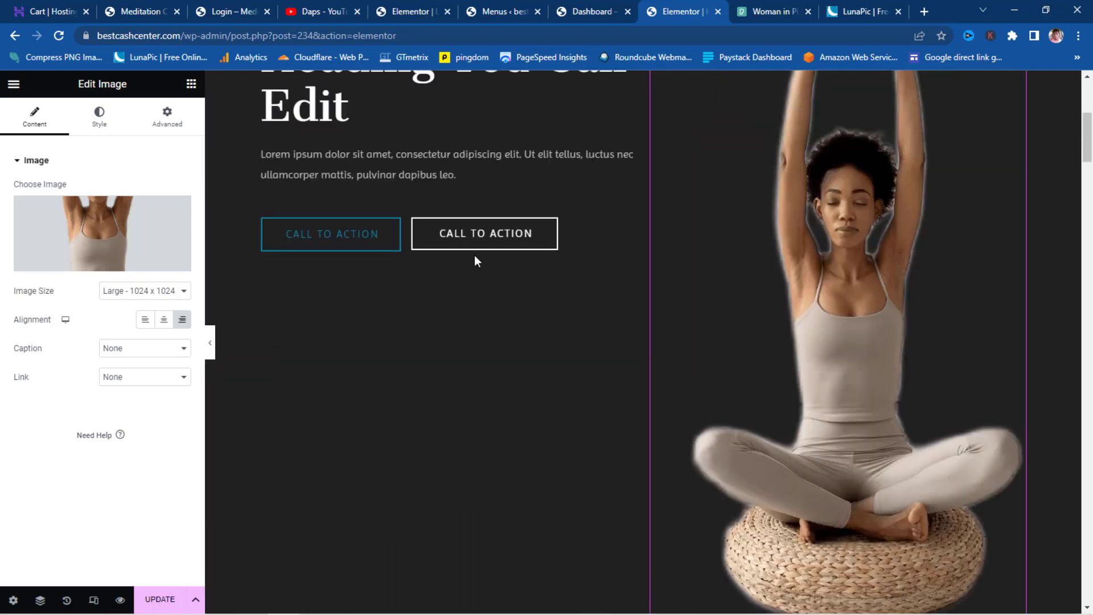
scroll(474, 255, up, 3)
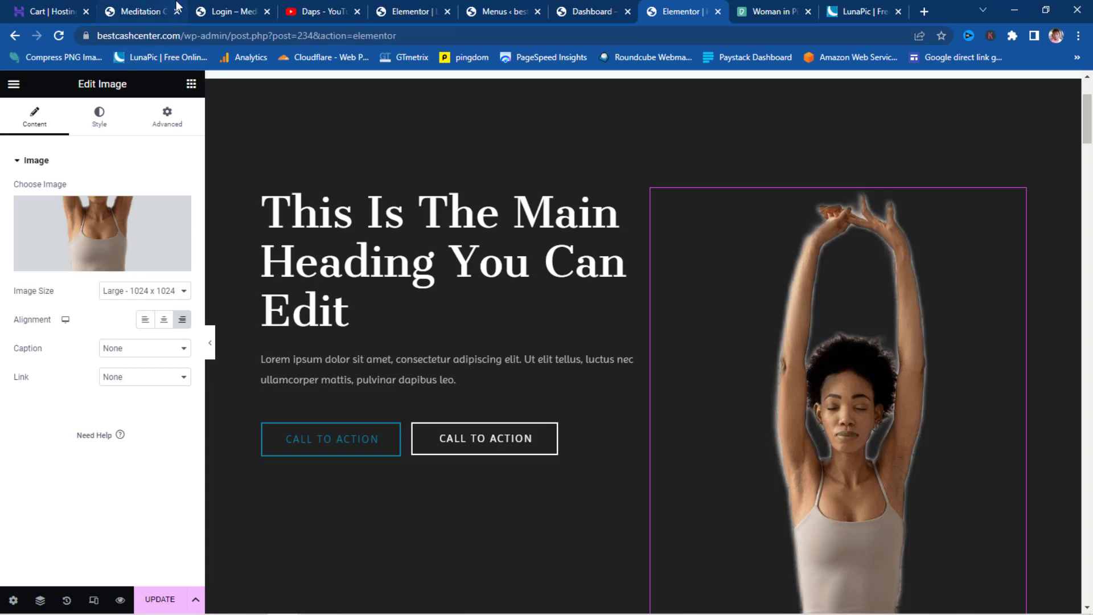
click(147, 9)
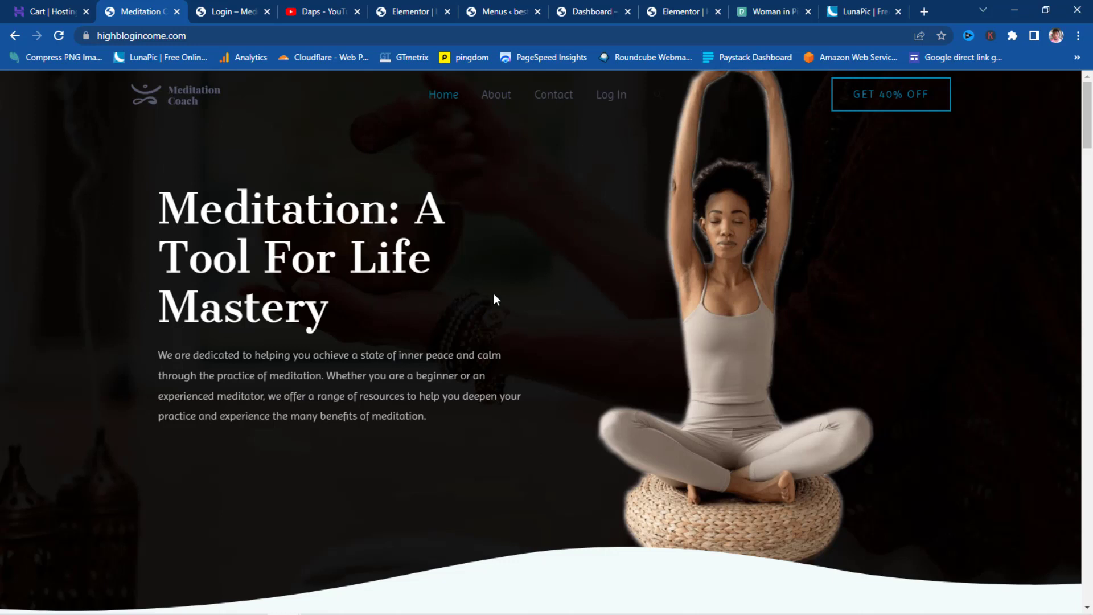
- Copy 'Meditation: A Tool For Life Mastery' from the live site into the hero heading's title
drag(349, 319, 153, 218)
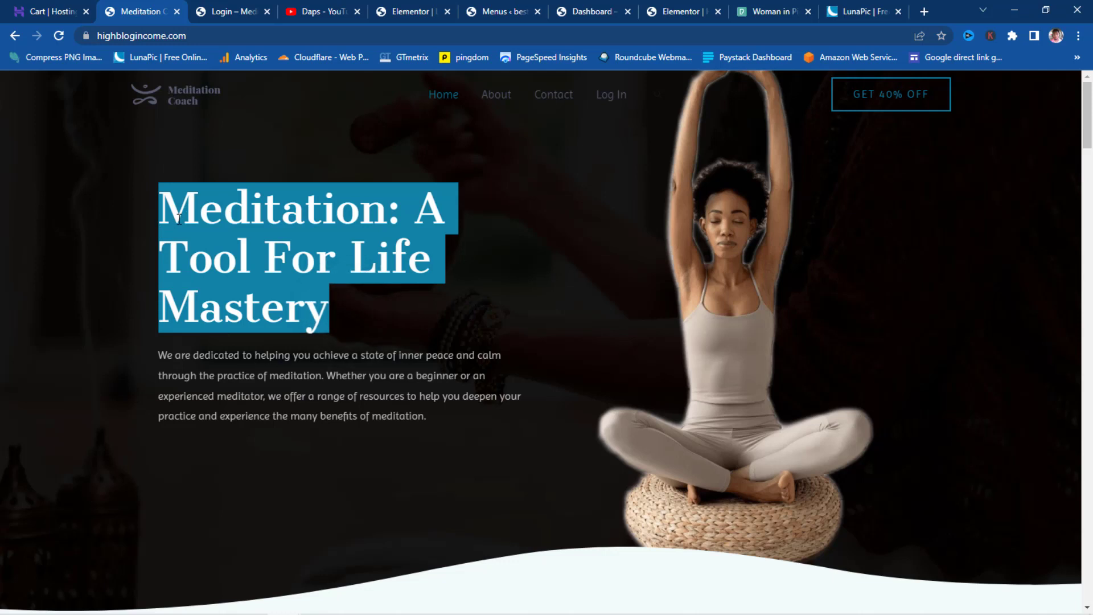
right_click(178, 220)
click(221, 234)
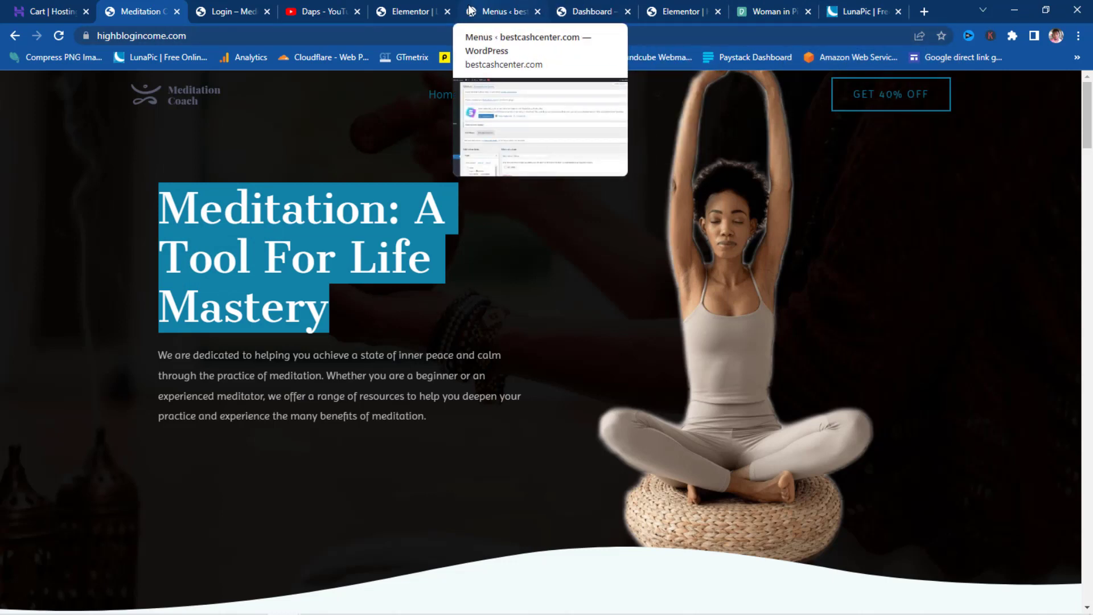
click(413, 9)
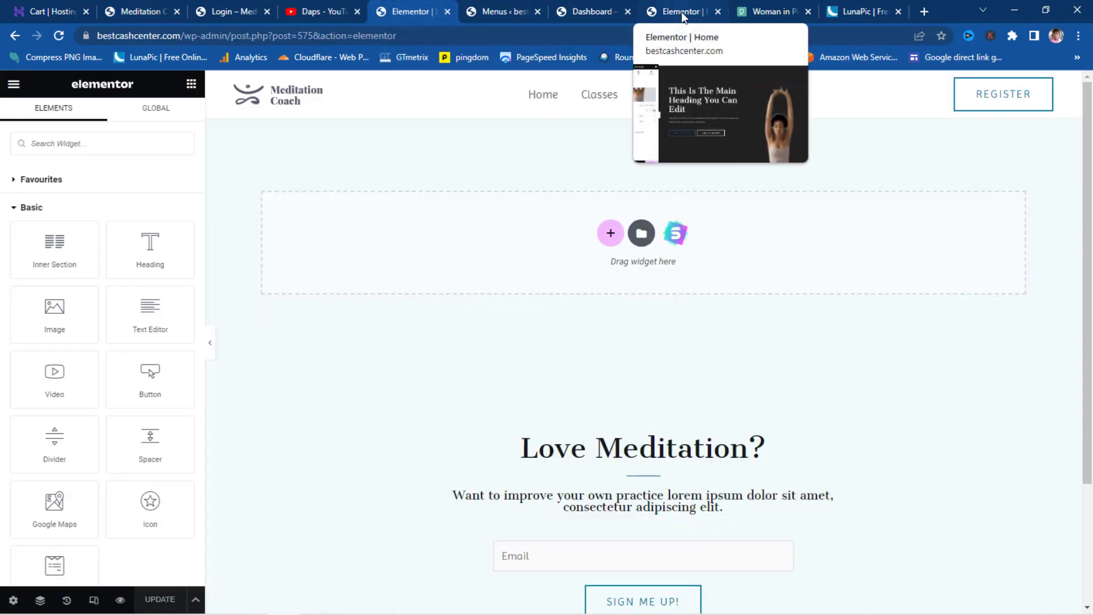
click(447, 11)
click(594, 10)
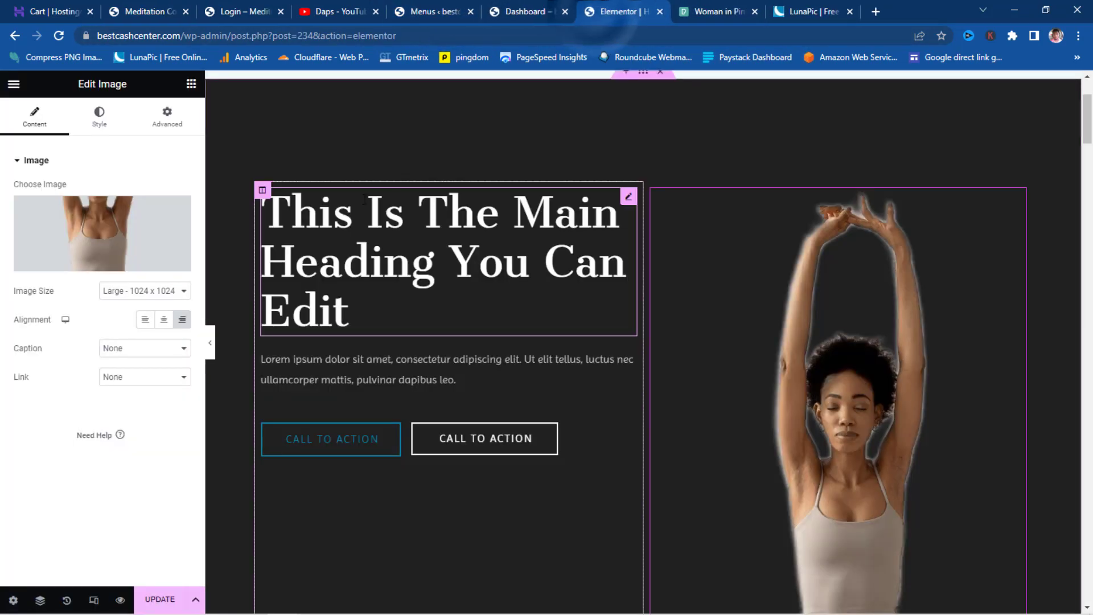
click(363, 253)
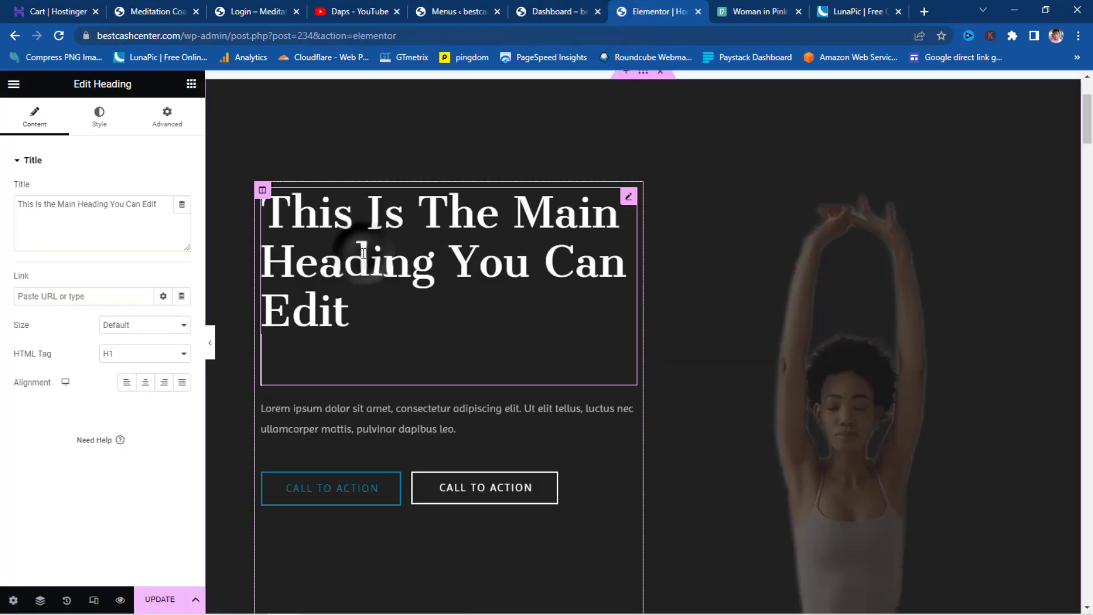
click(47, 204)
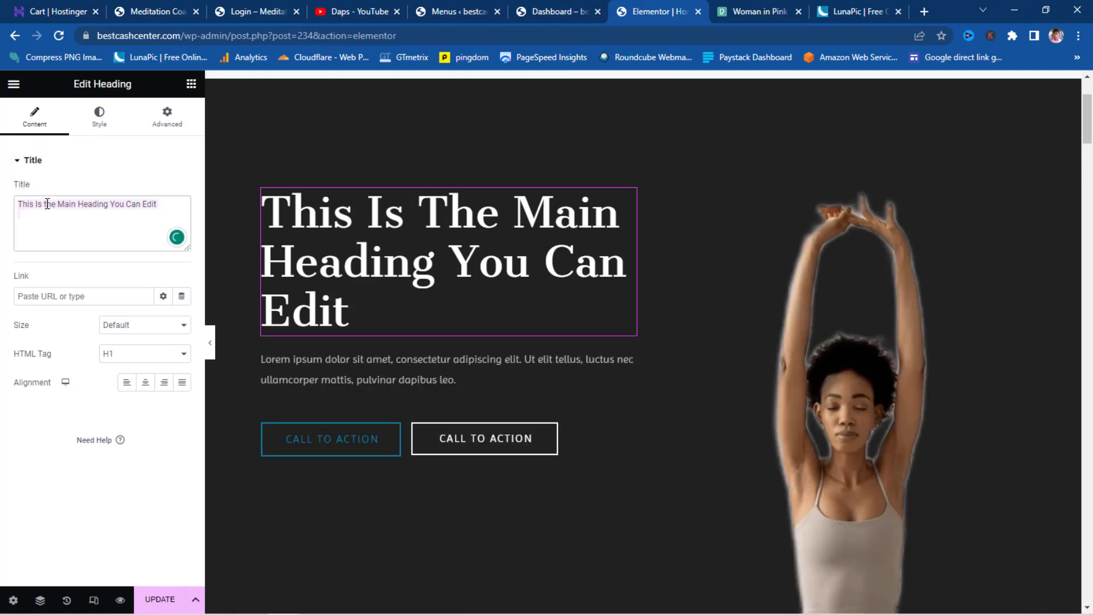
key(ctrl+a)
key(ctrl+v)
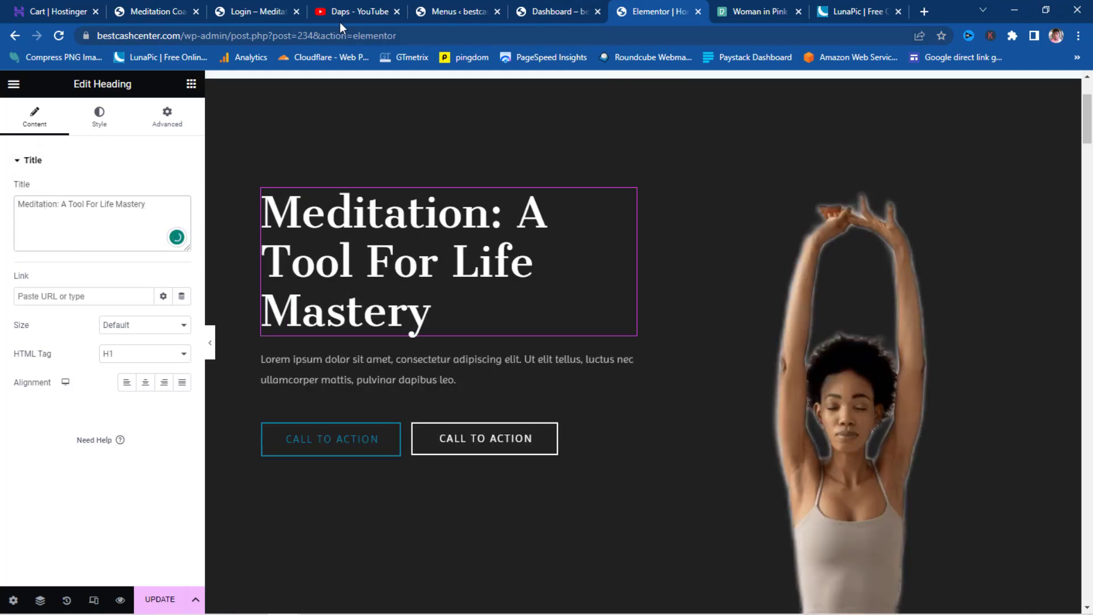
- Replace the lorem ipsum paragraph with the site's meditation paragraph and delete the call-to-action buttons
click(161, 11)
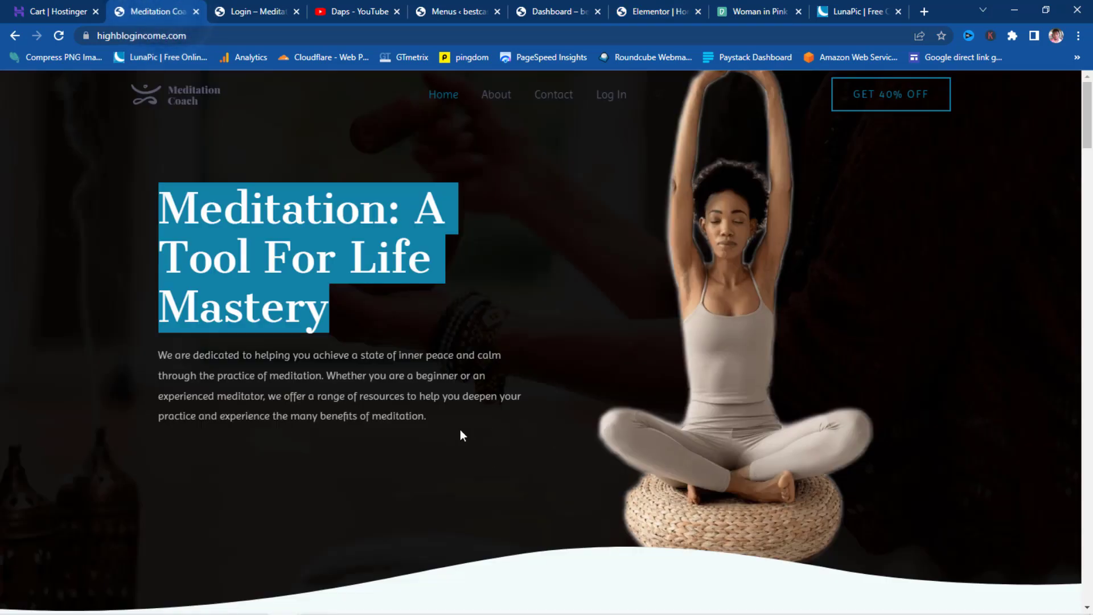
drag(462, 435, 168, 359)
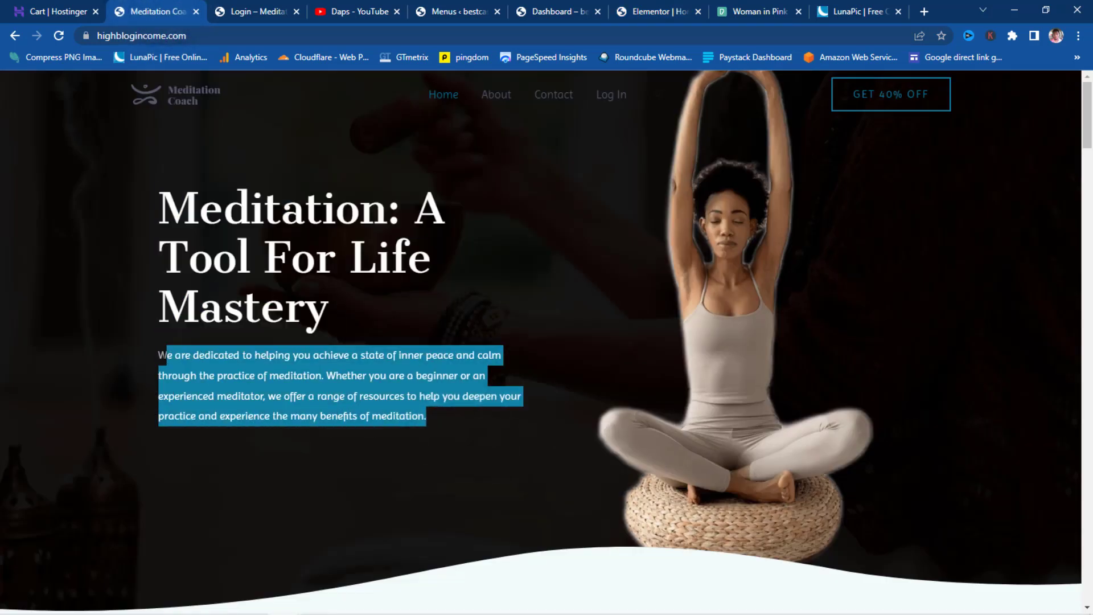
right_click(188, 365)
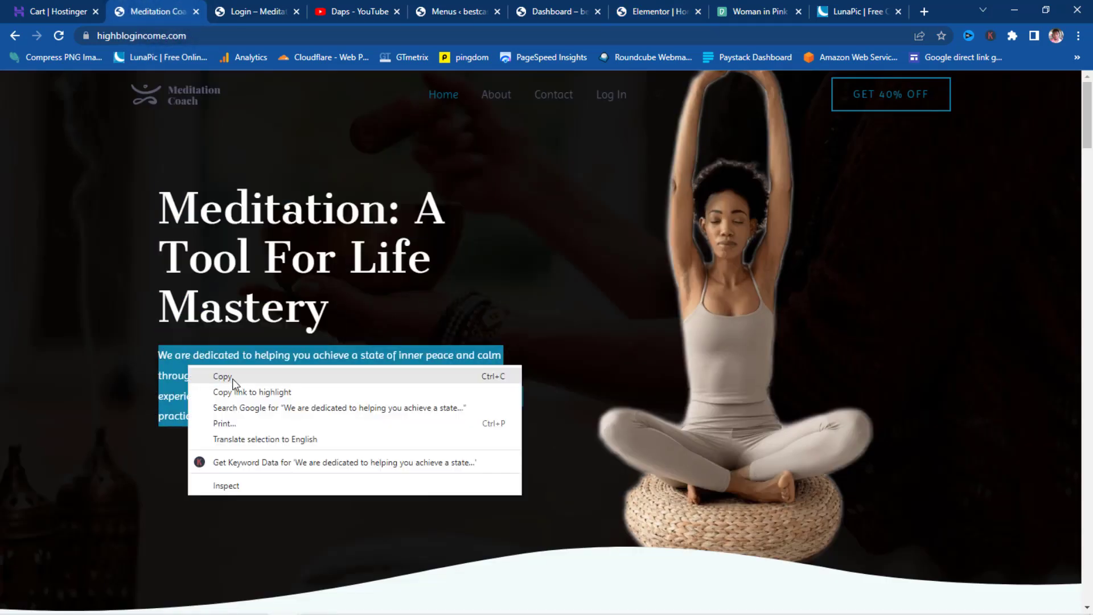
click(232, 378)
click(646, 11)
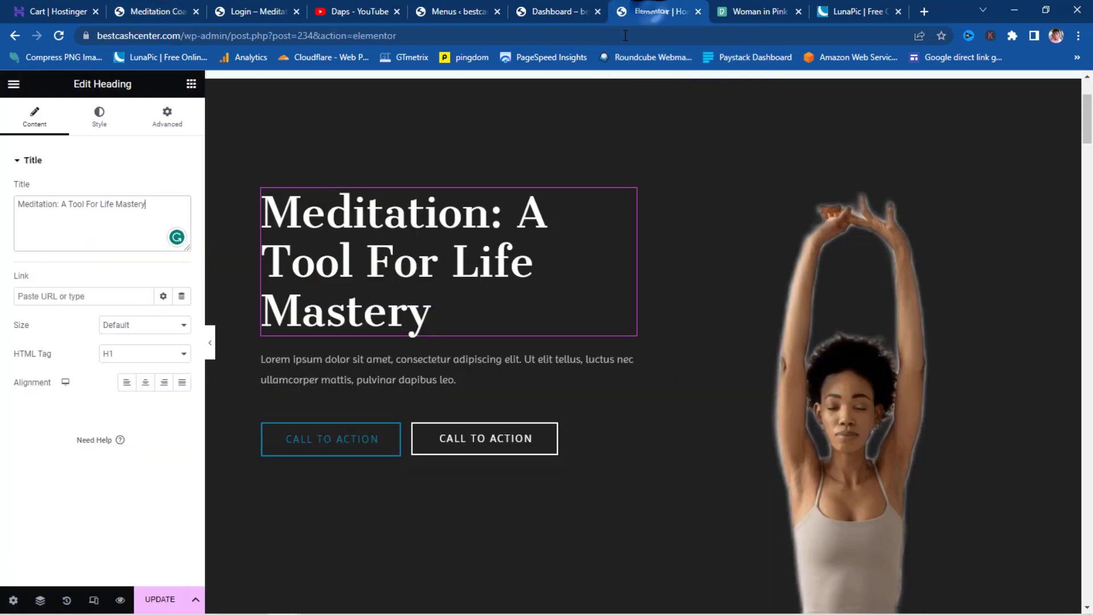
click(358, 371)
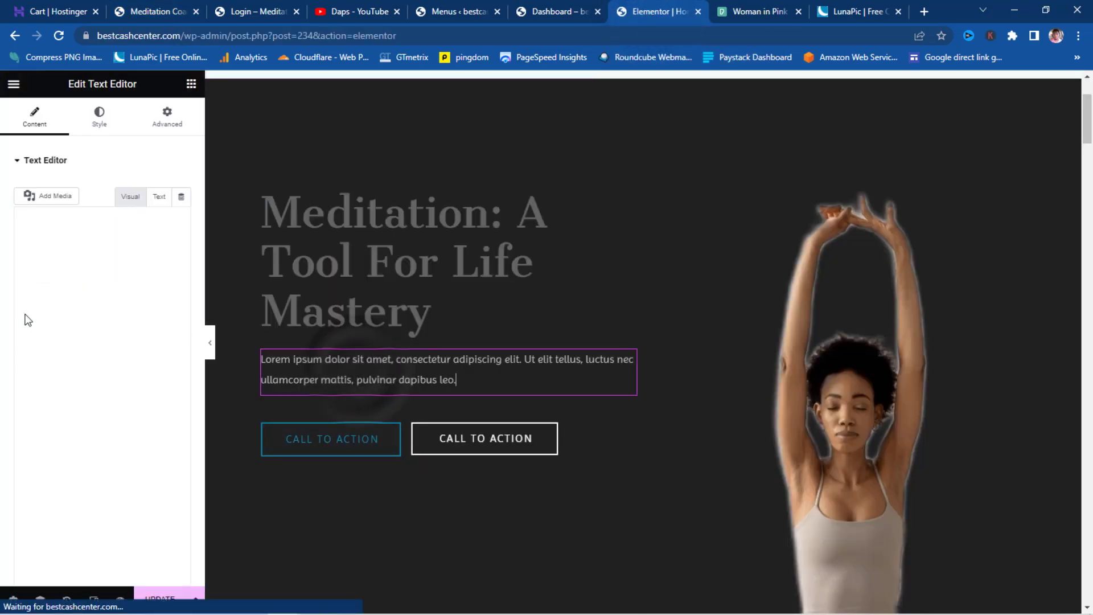
drag(108, 373, 10, 210)
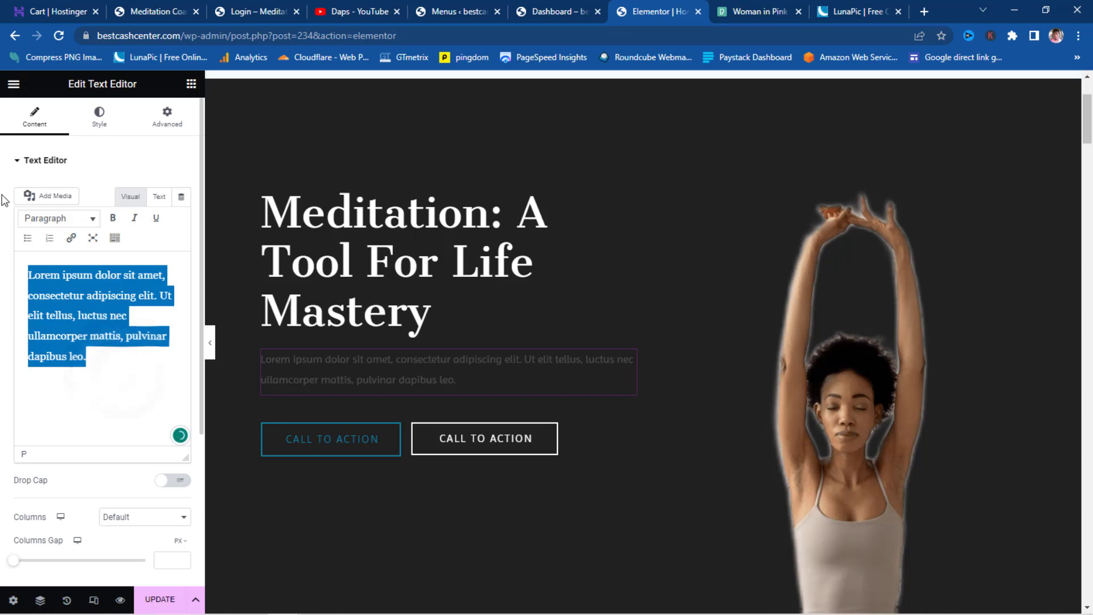
key(ctrl+v)
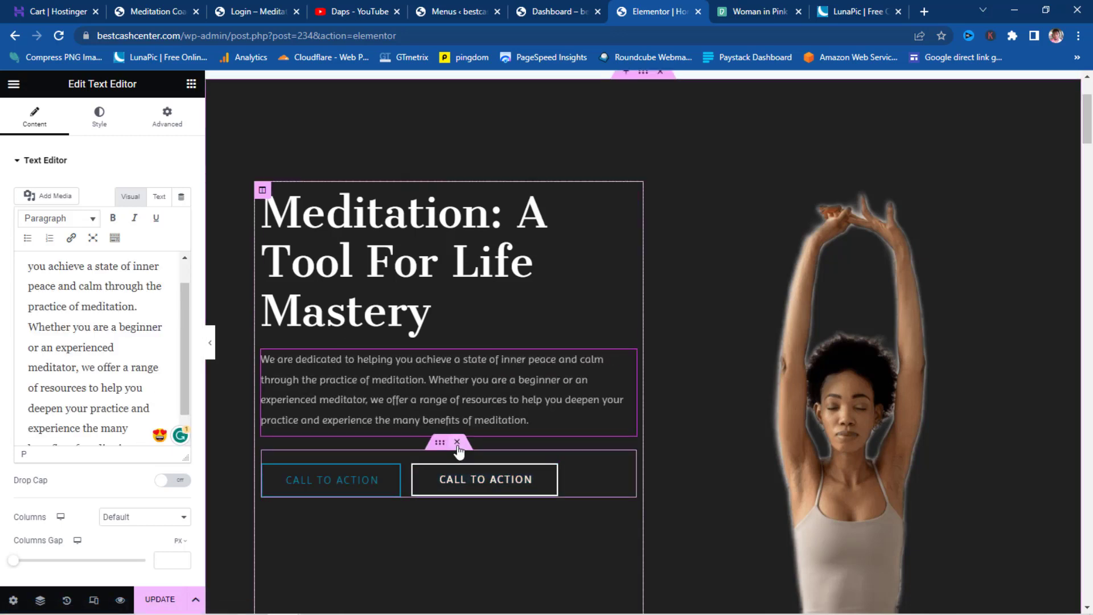
click(457, 444)
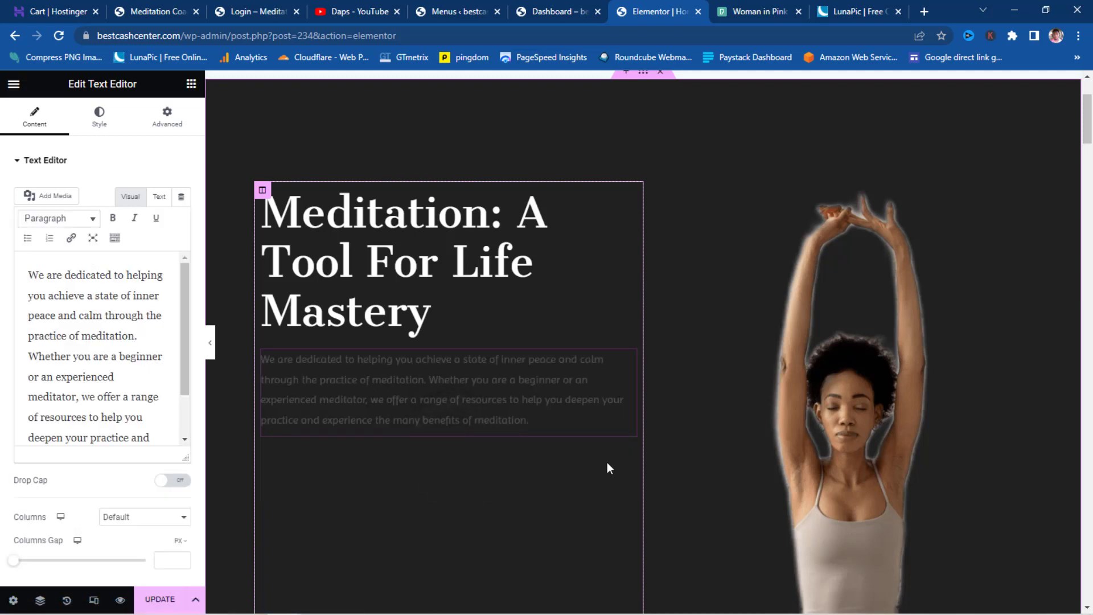
- Set the singing-bowl photo from the Media Library as the hero section's background overlay image
scroll(656, 453, down, 5)
scroll(656, 454, down, 10)
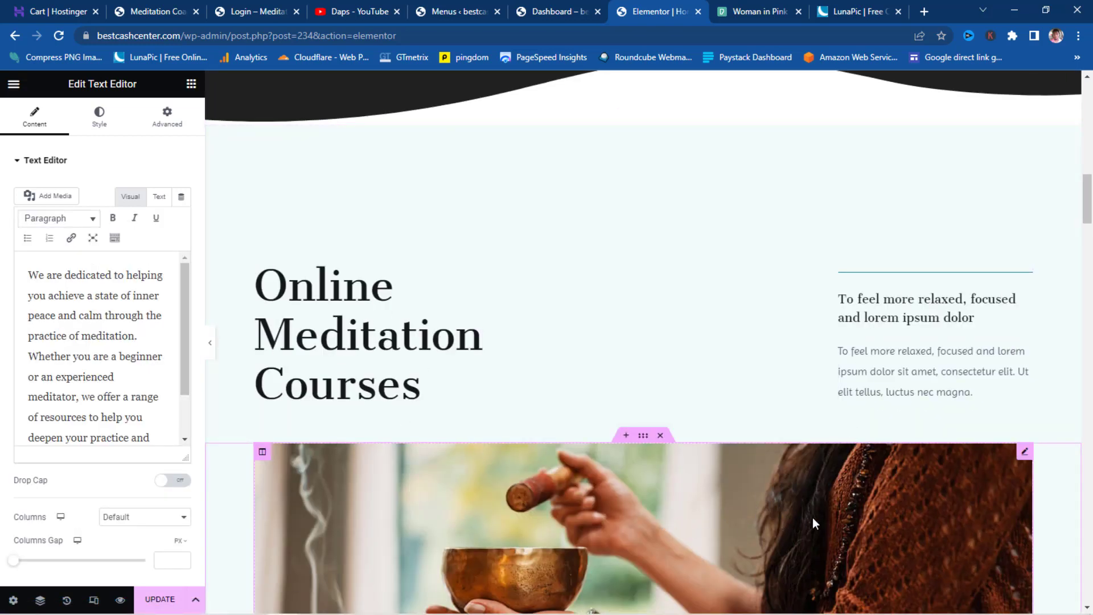
scroll(811, 518, up, 15)
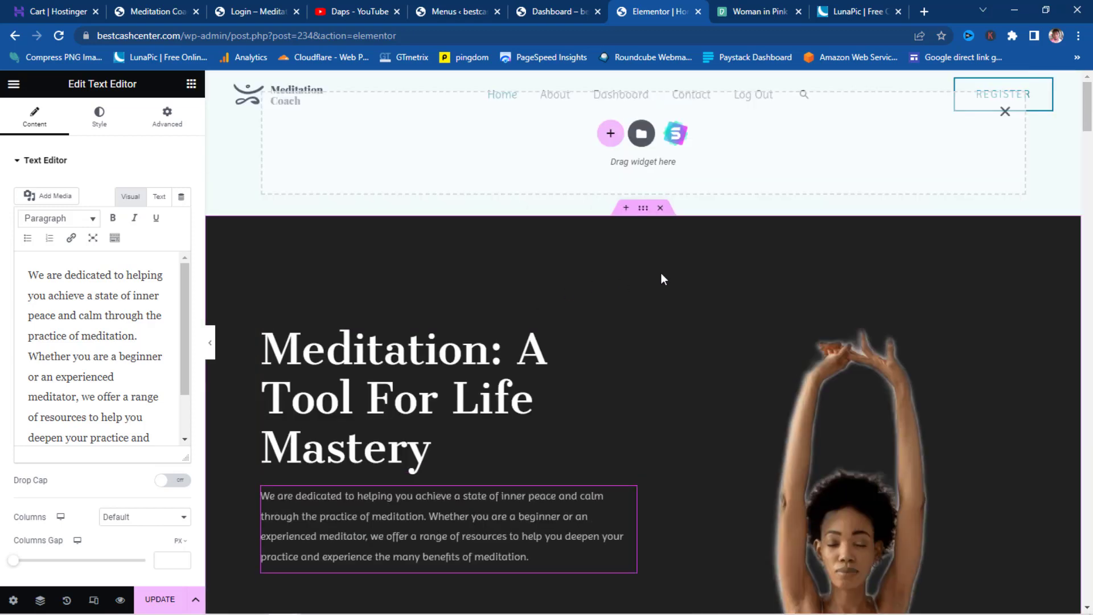
click(644, 209)
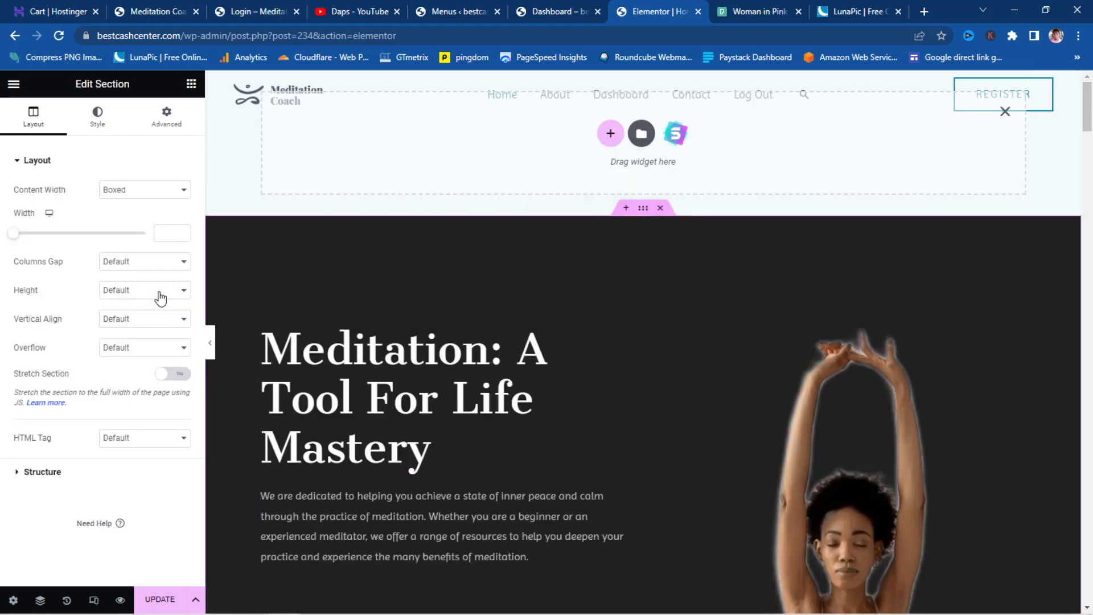
click(102, 114)
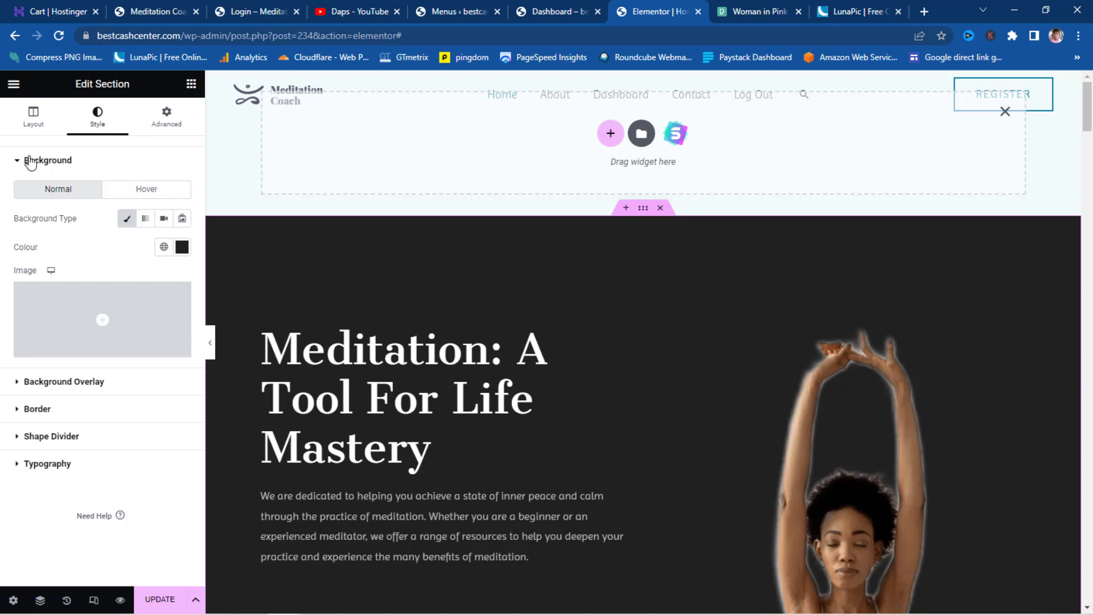
click(16, 386)
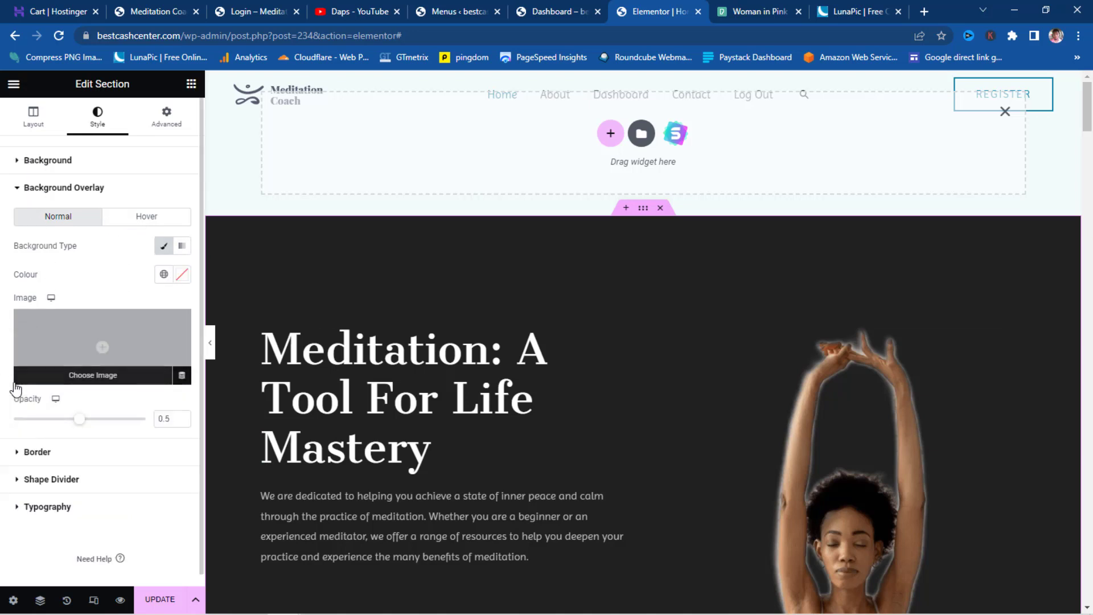
click(105, 356)
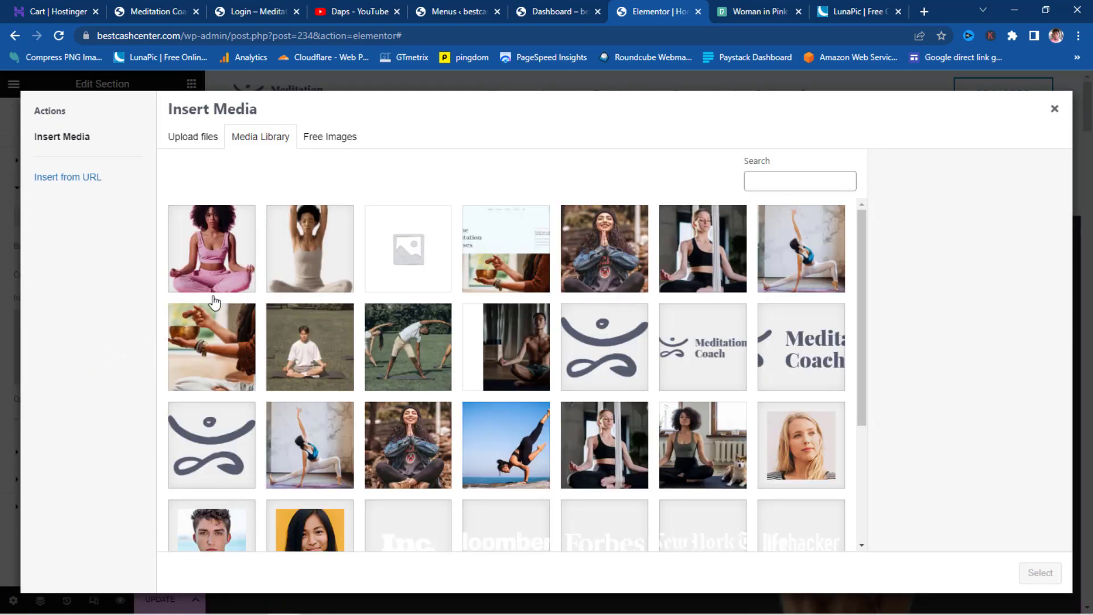
click(217, 344)
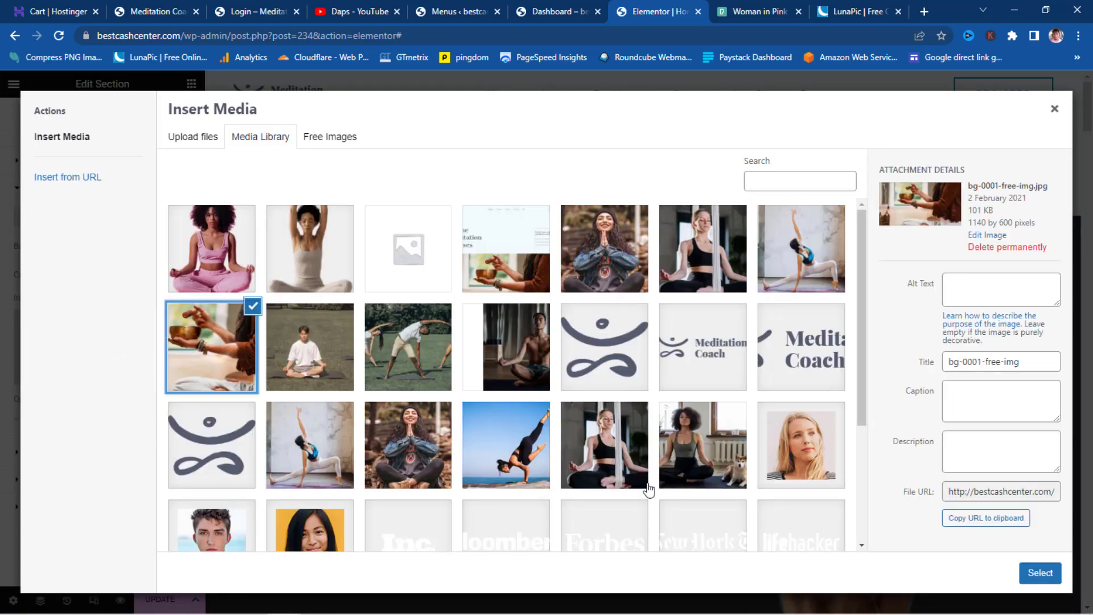
click(1051, 575)
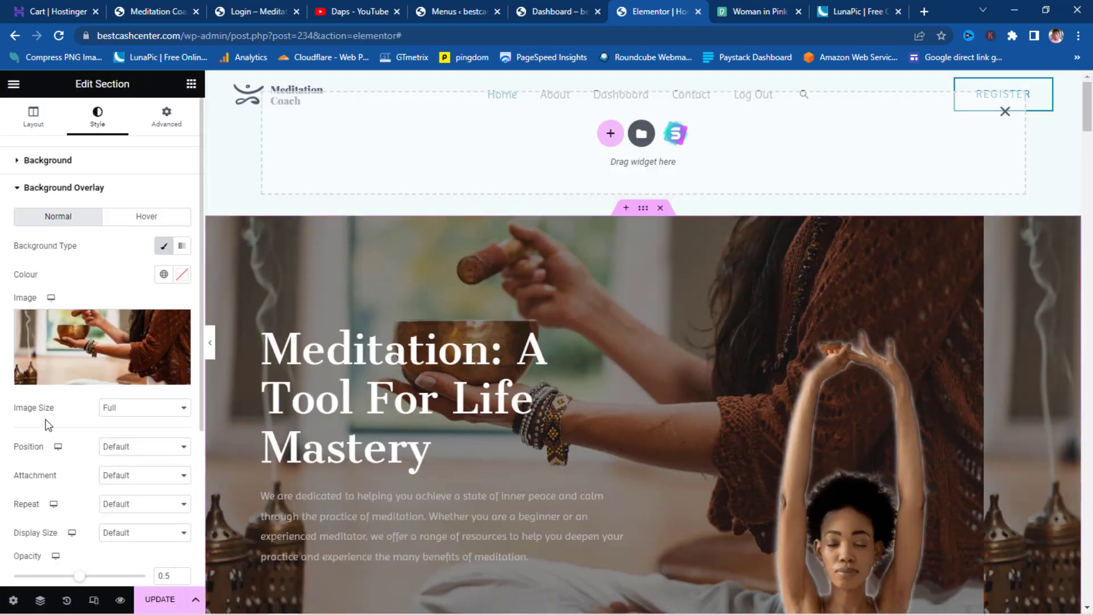
- Fade the background overlay to about 0.09 opacity and preview the result
scroll(46, 423, down, 1)
scroll(46, 423, down, 1)
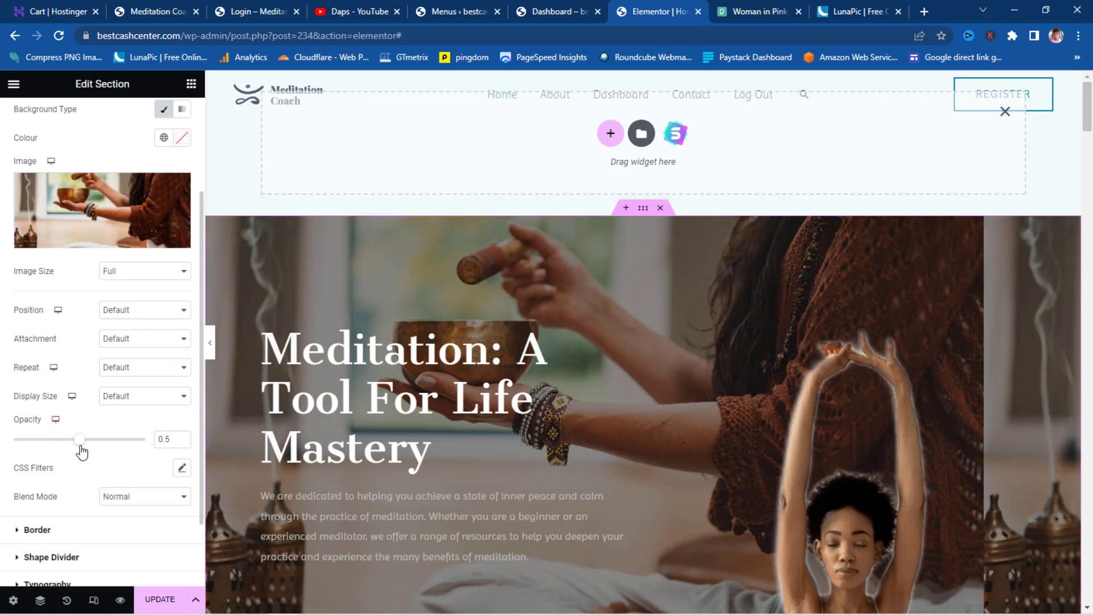
drag(83, 445, 24, 454)
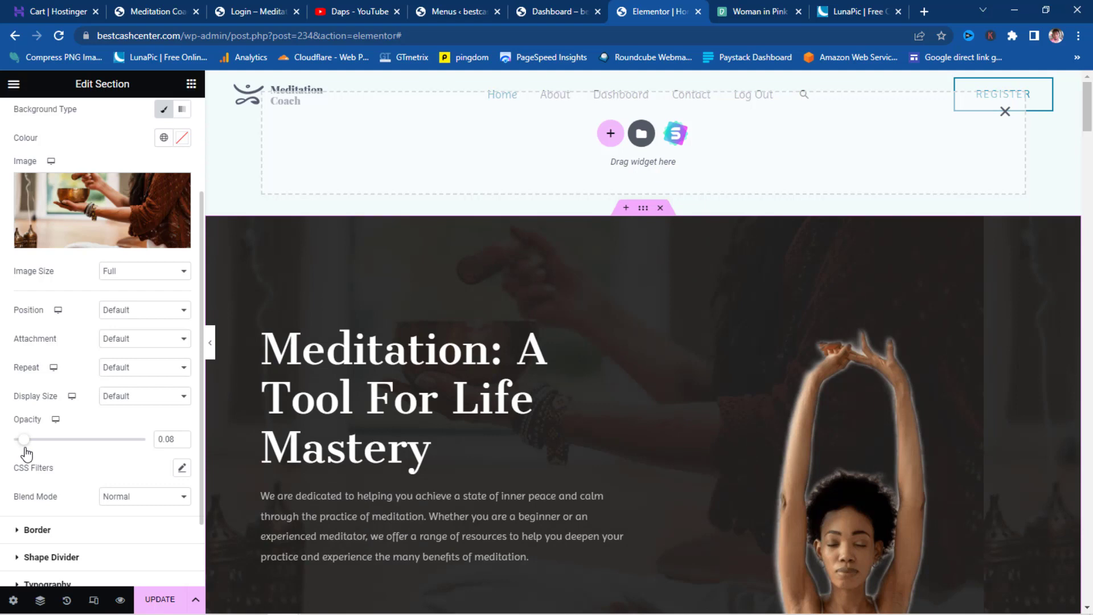
click(211, 345)
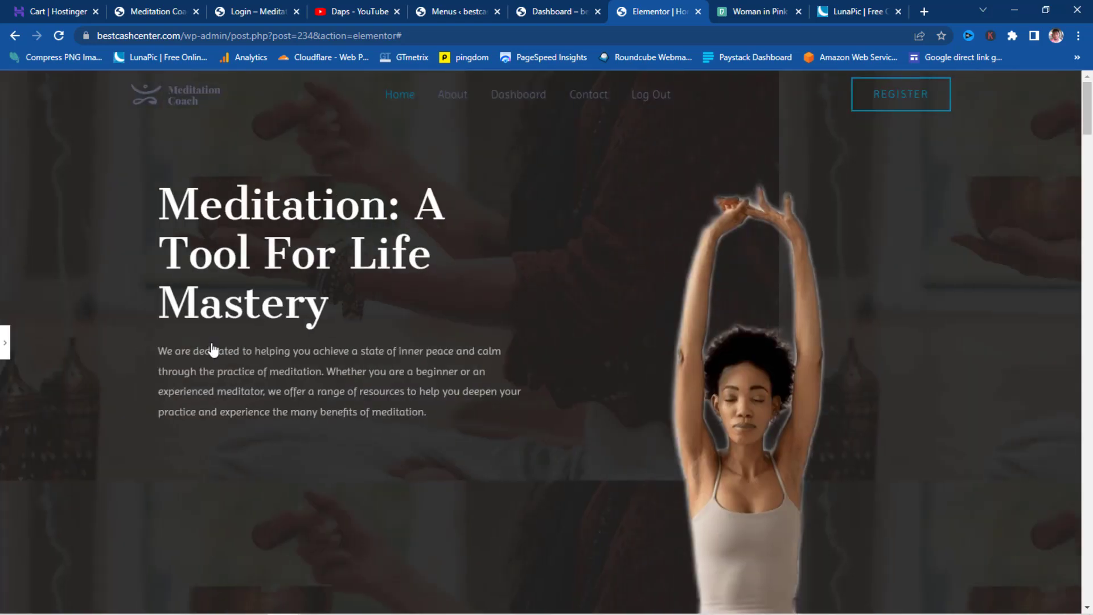
scroll(450, 350, down, 7)
scroll(449, 350, up, 7)
click(4, 344)
scroll(940, 392, down, 3)
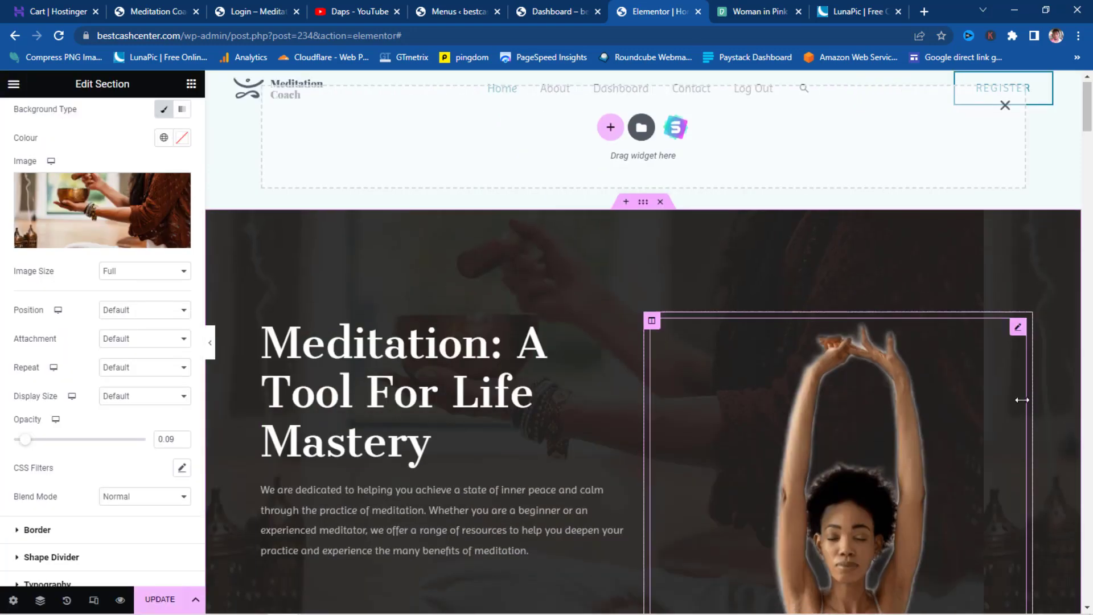
- Set the meditating woman's photo width to 58%
click(896, 379)
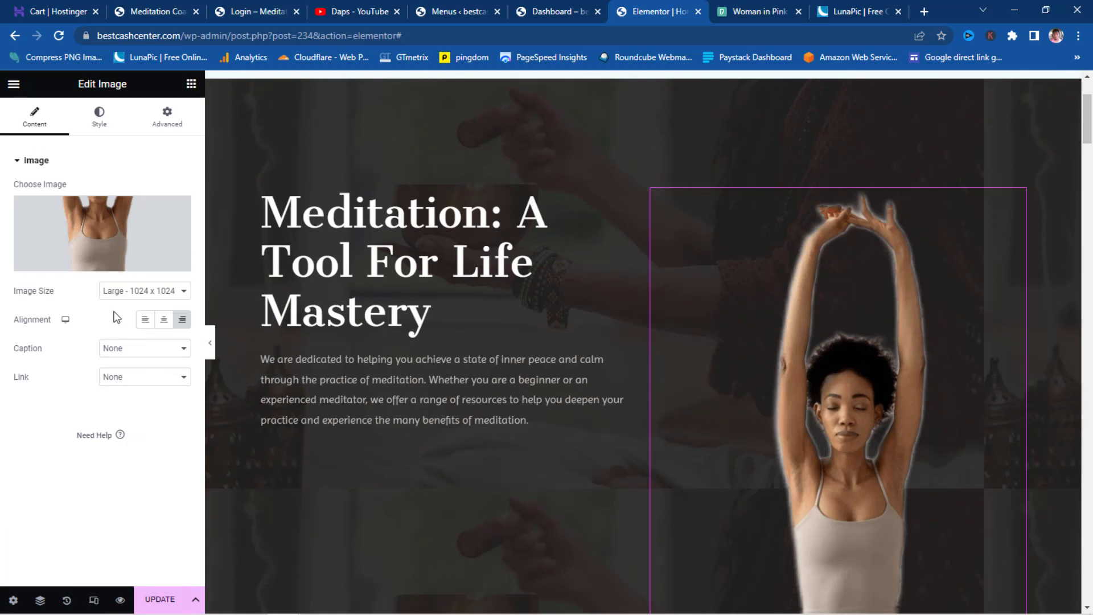
click(100, 120)
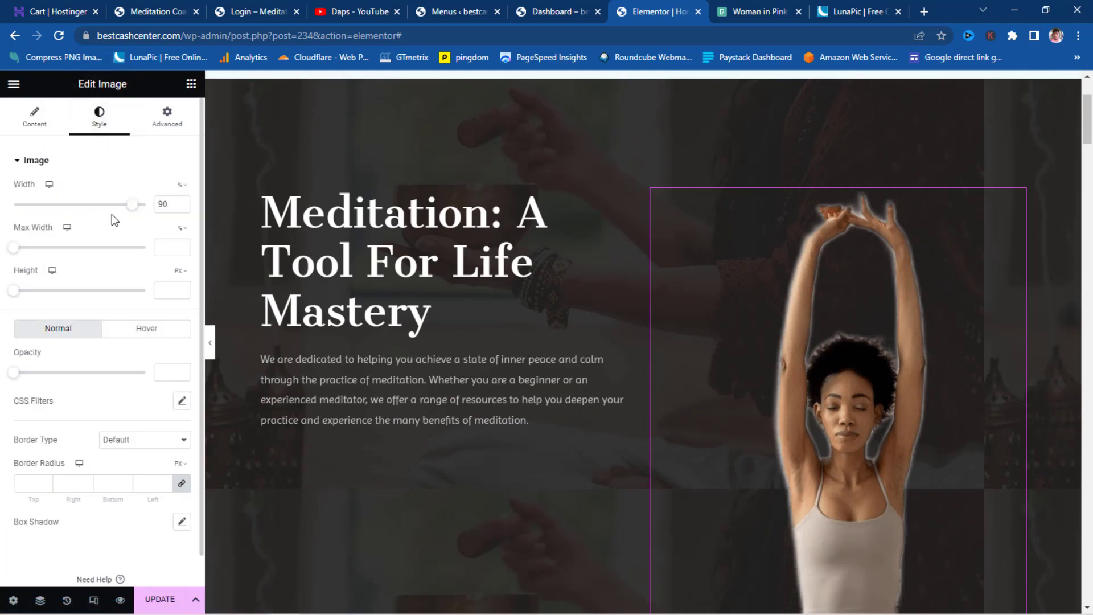
drag(132, 214, 85, 220)
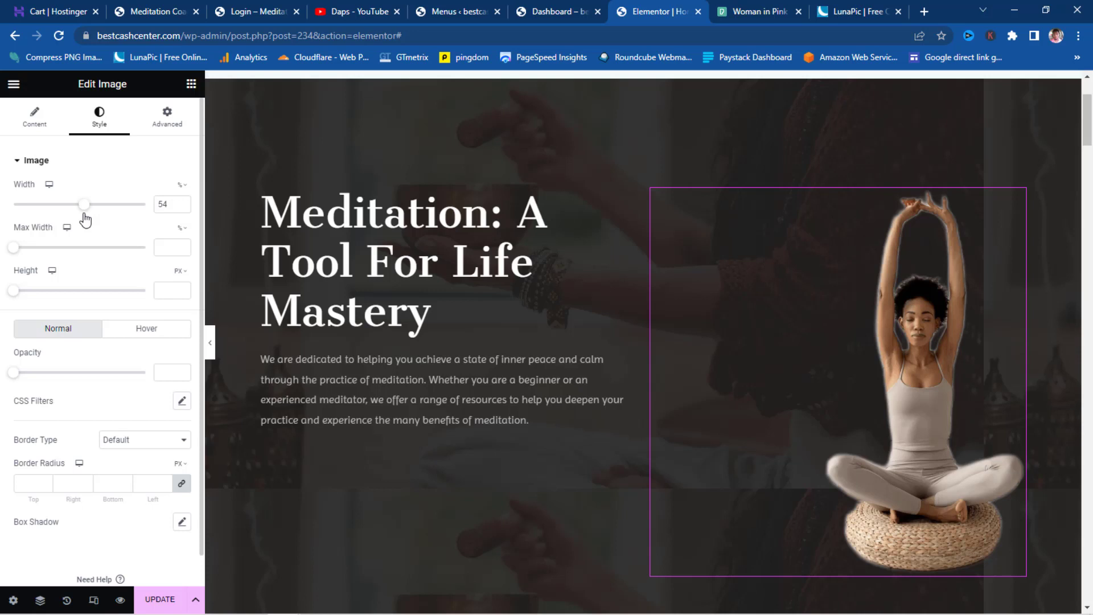
drag(87, 221, 92, 223)
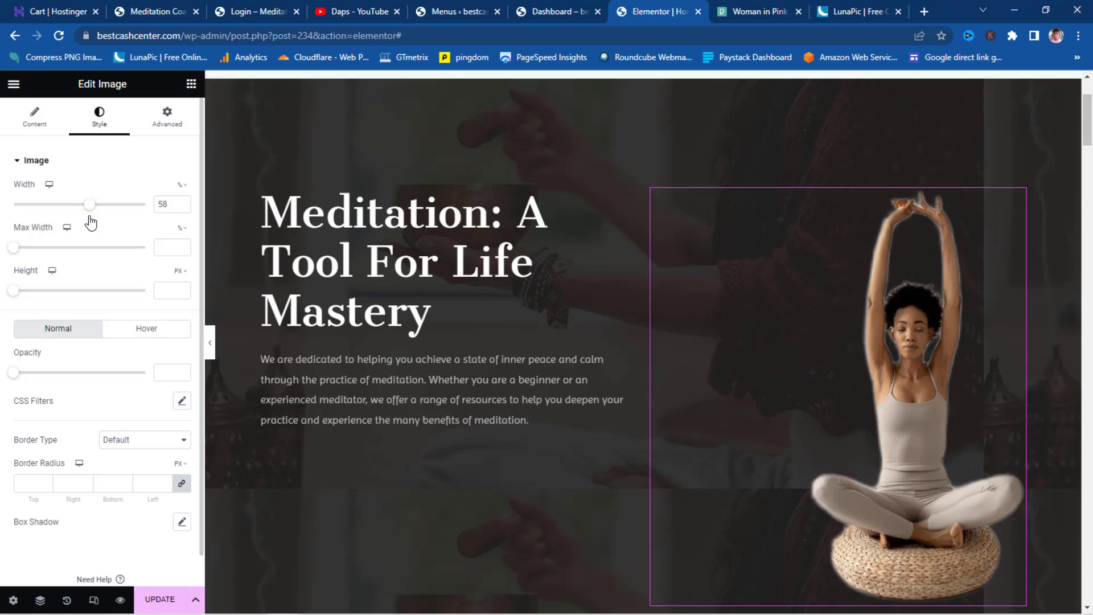
- Centre-align the photo within its column
click(34, 118)
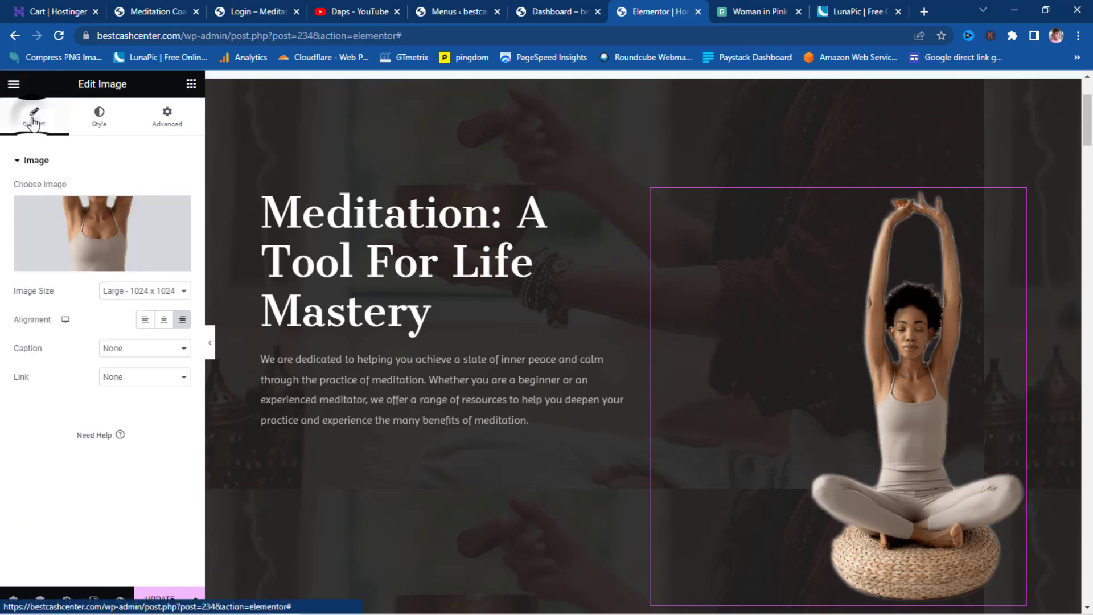
click(163, 320)
click(147, 322)
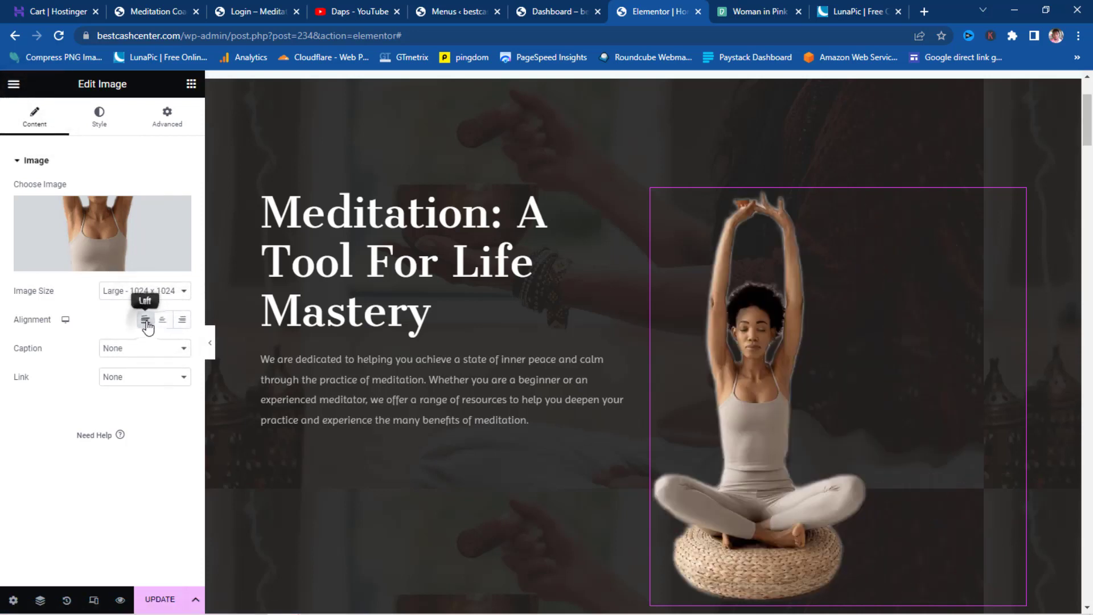
click(163, 320)
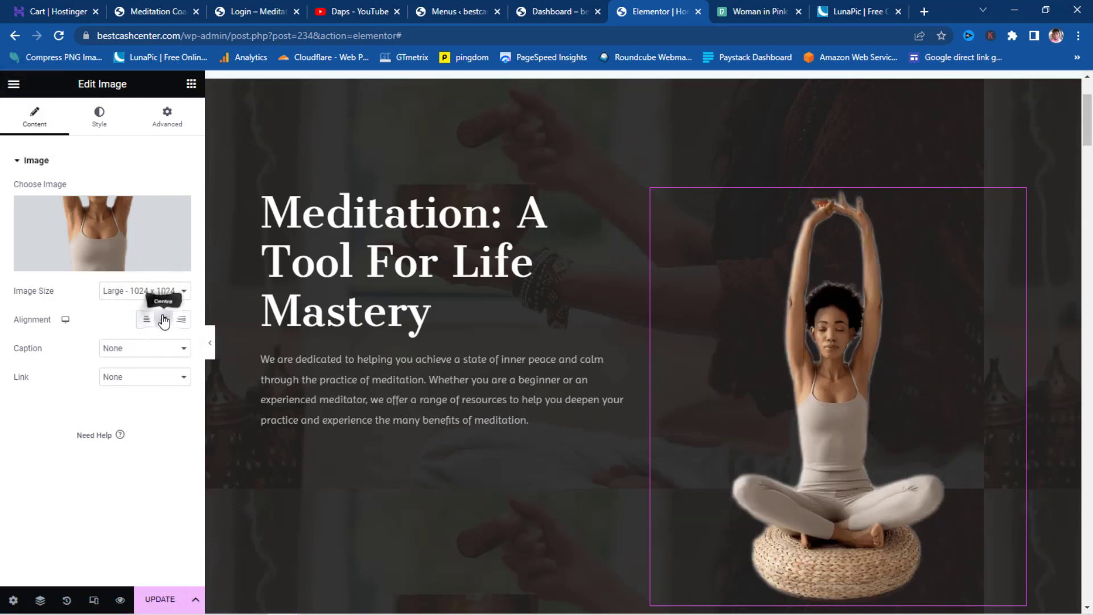
scroll(626, 359, down, 3)
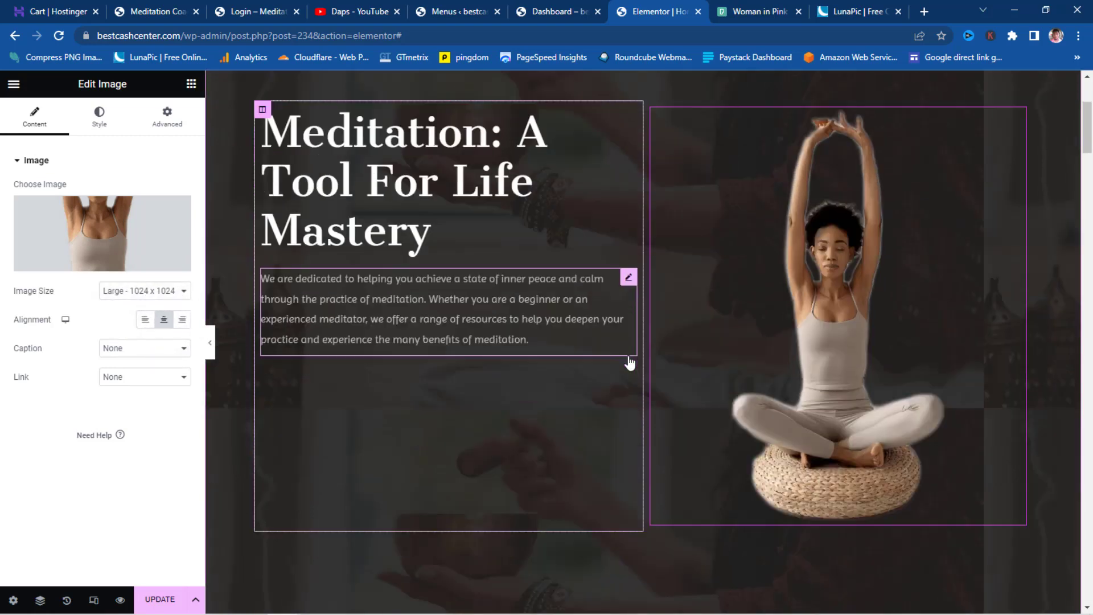
scroll(627, 359, up, 5)
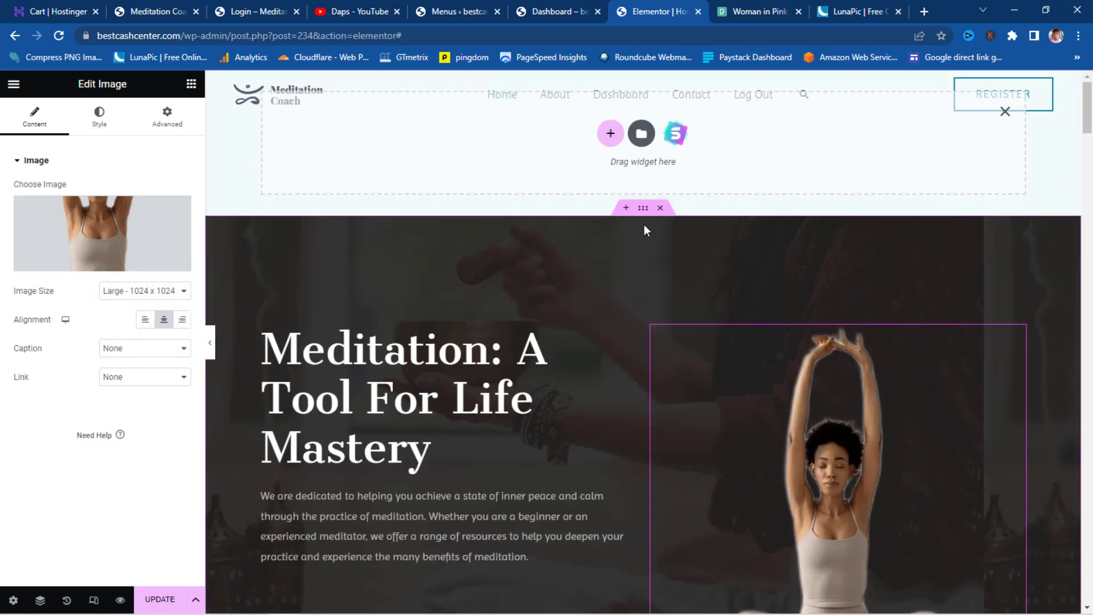
- Set the hero section height to Fit To Screen and update the page
click(643, 209)
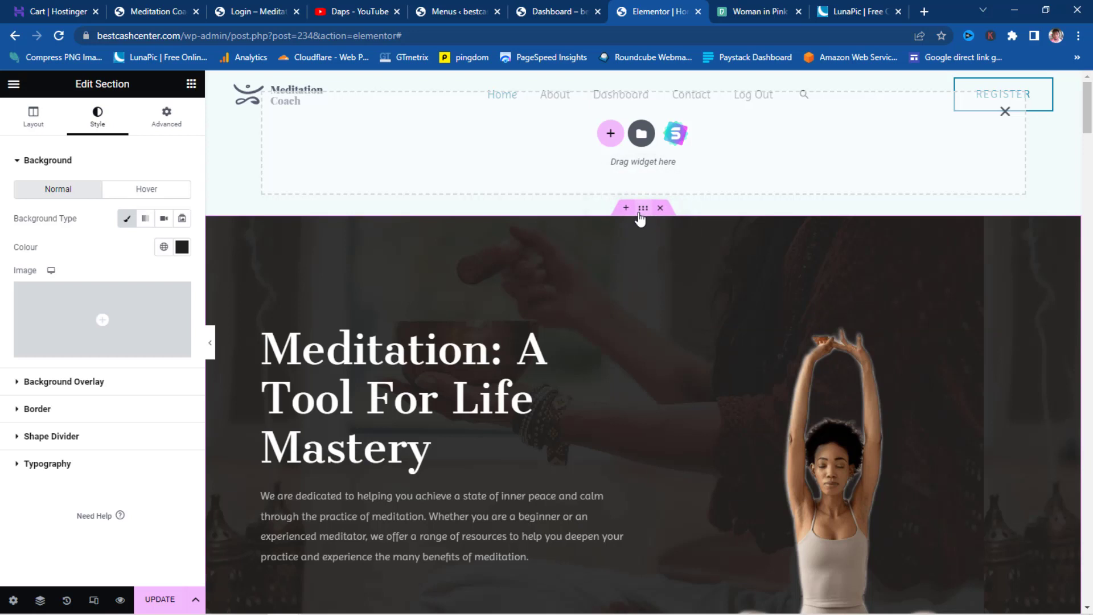
click(34, 116)
click(179, 290)
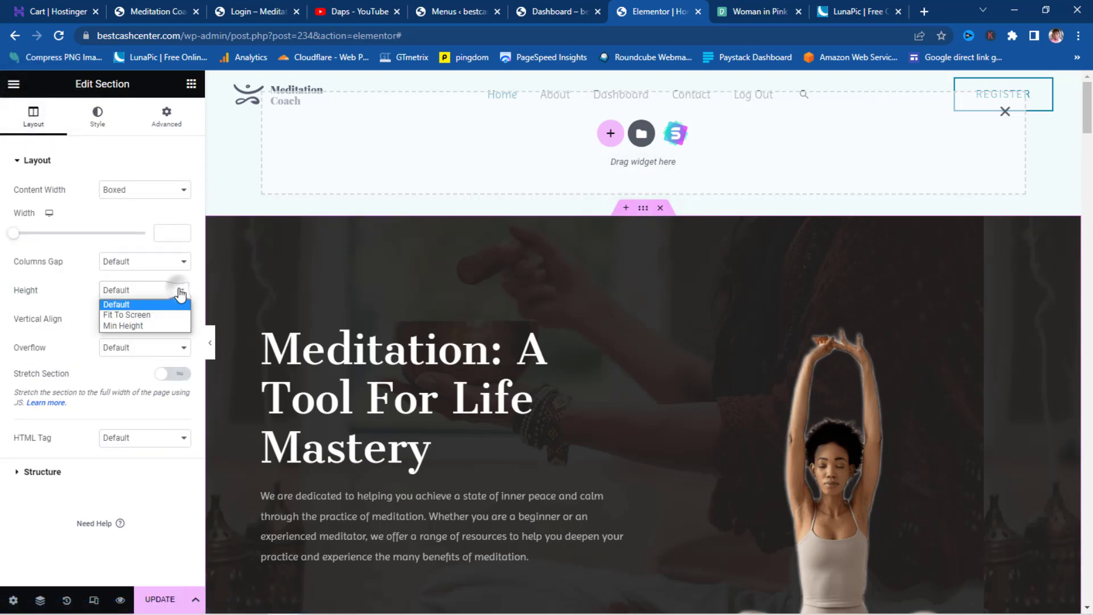
click(166, 316)
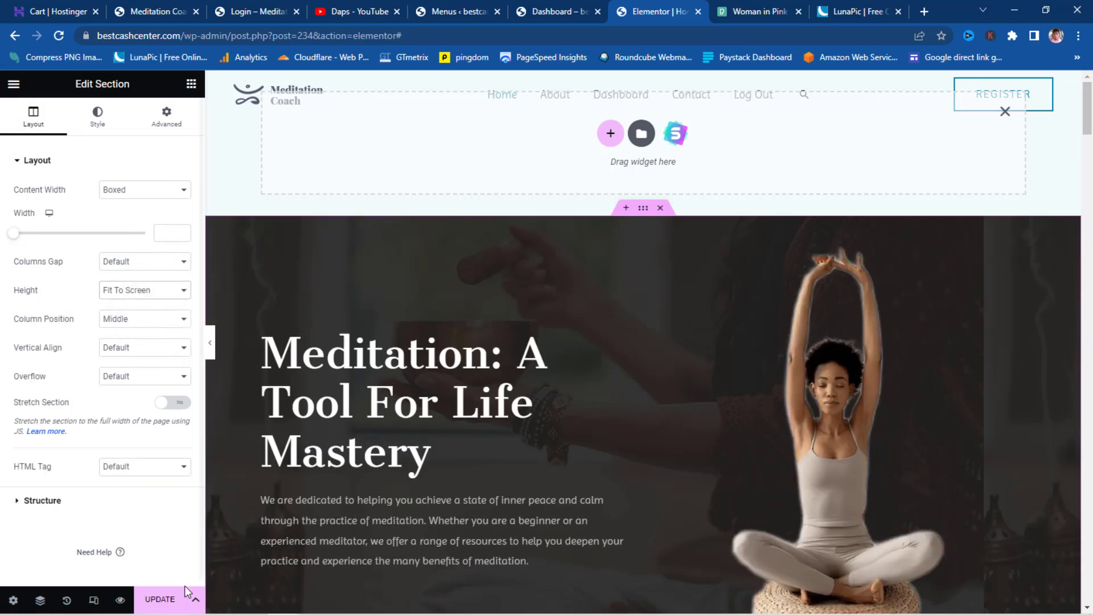
click(160, 601)
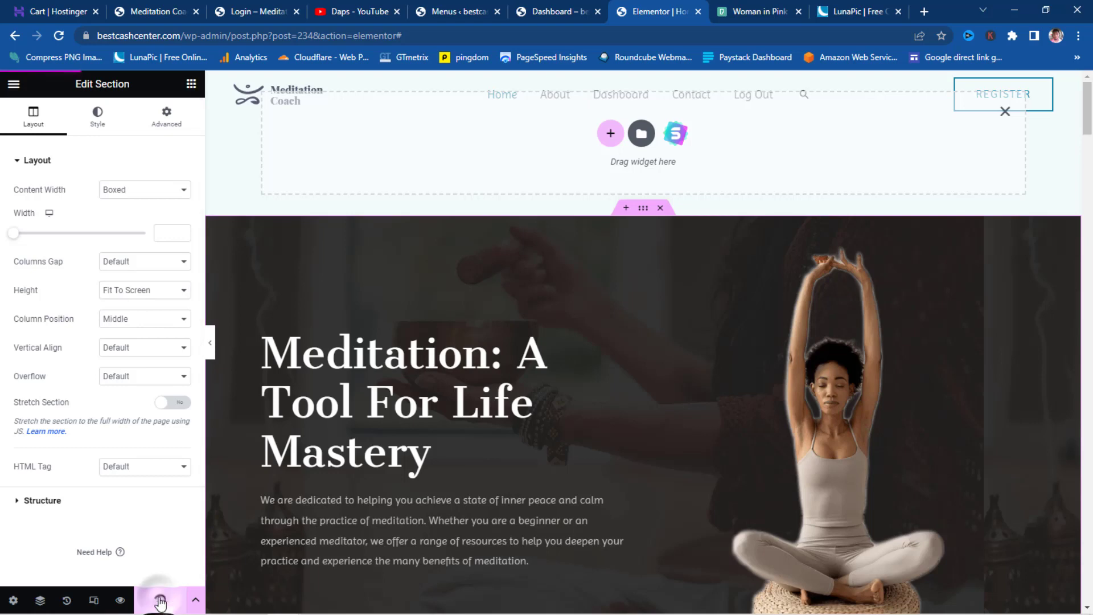
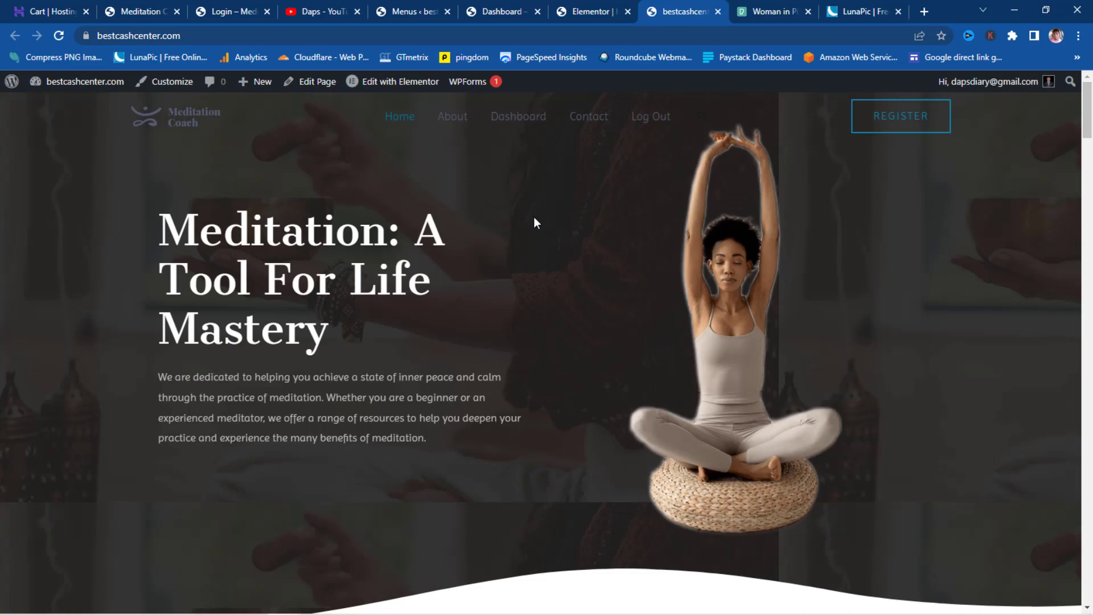
- Set the hero section's background overlay image to Default position and No-repeat
click(589, 7)
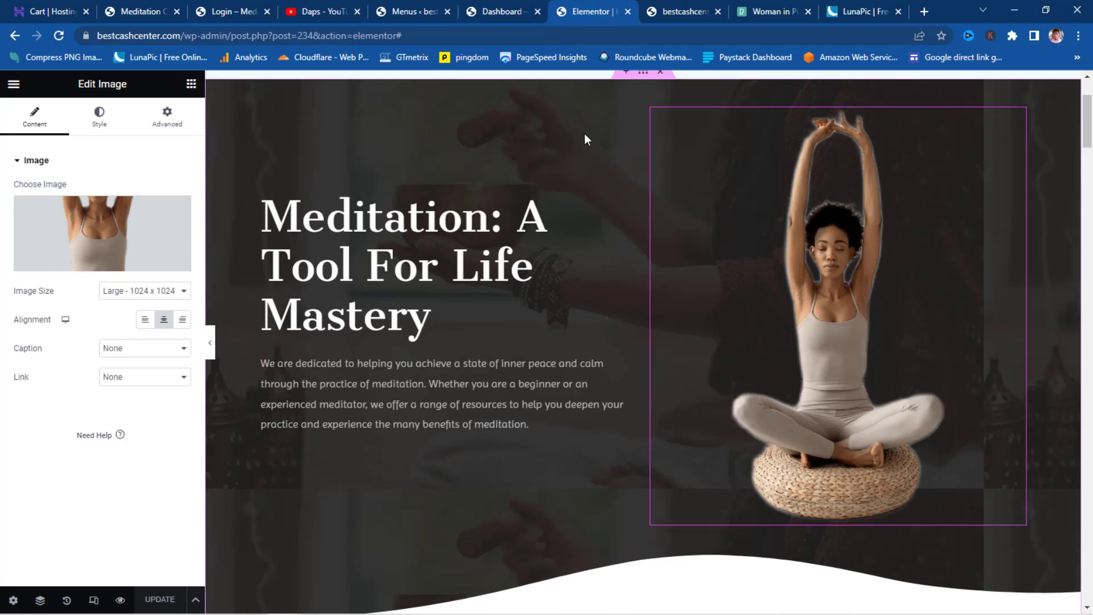
scroll(627, 122, up, 3)
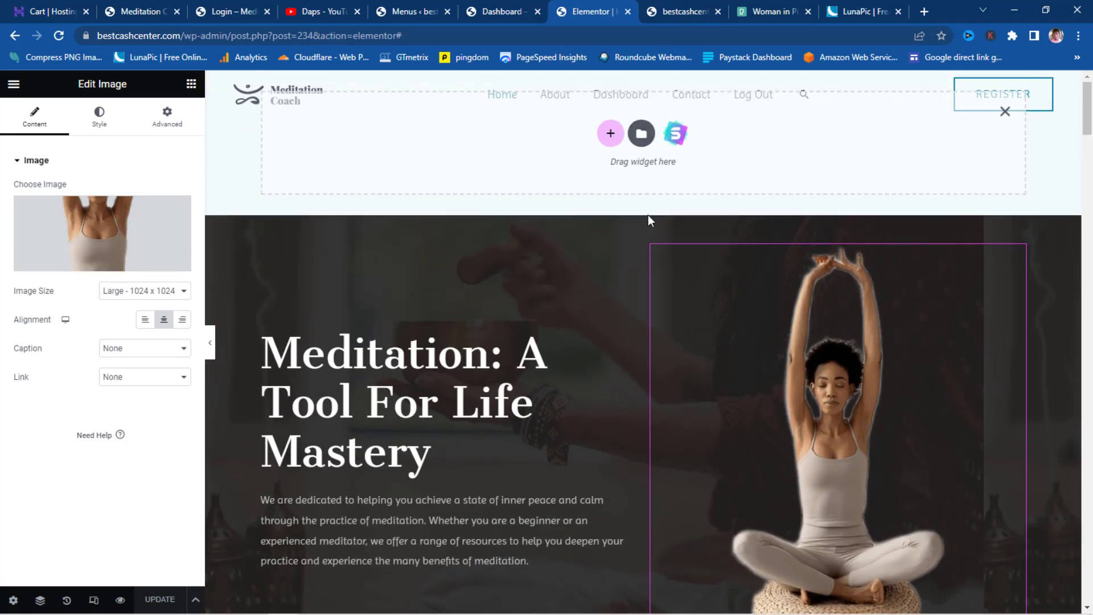
click(643, 207)
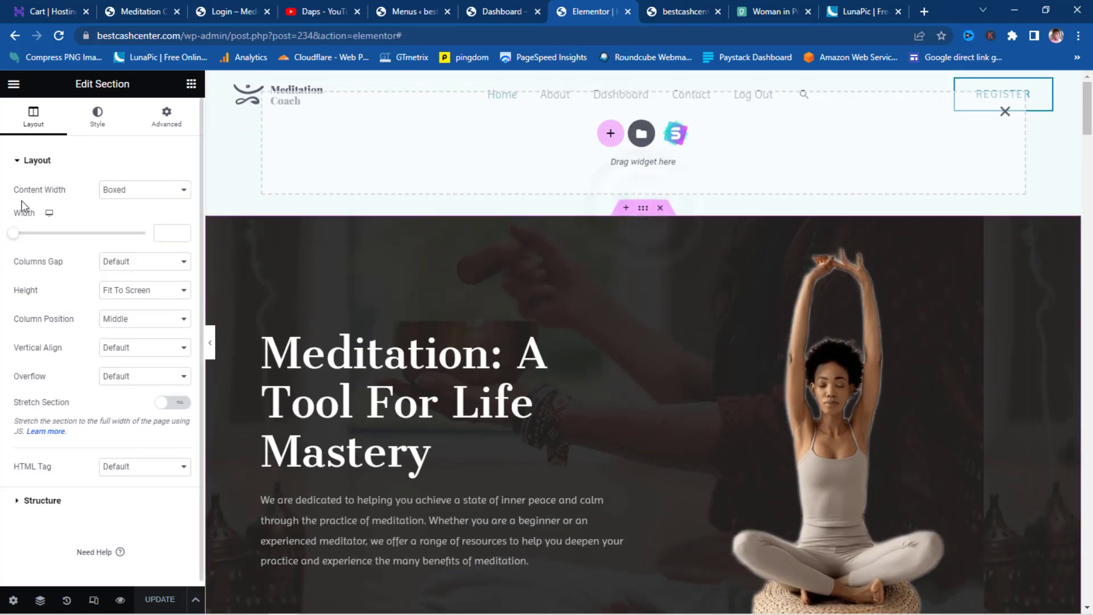
click(98, 116)
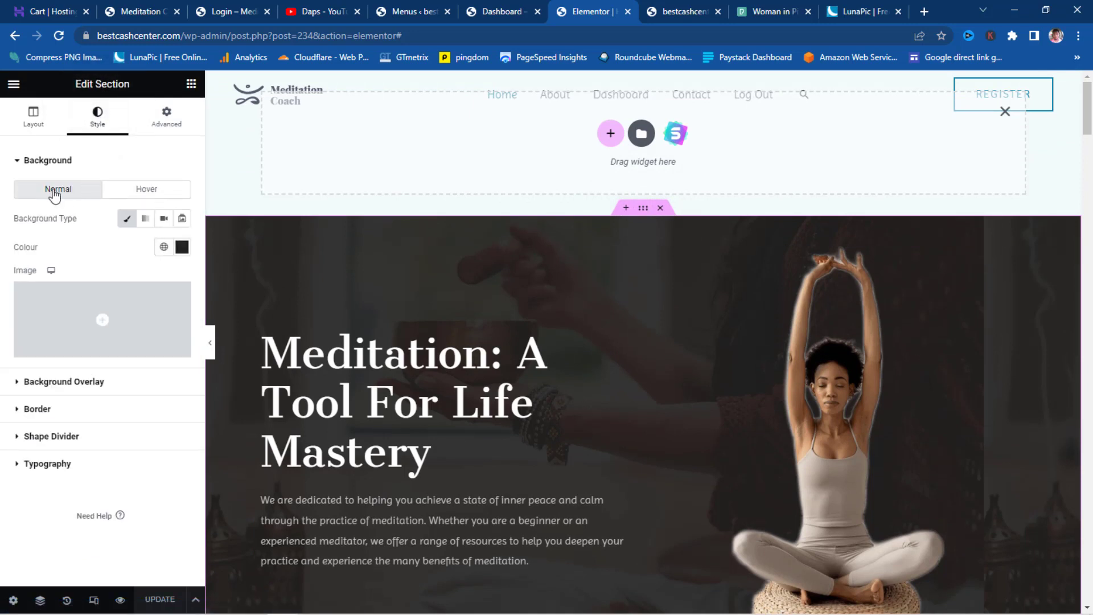
click(48, 384)
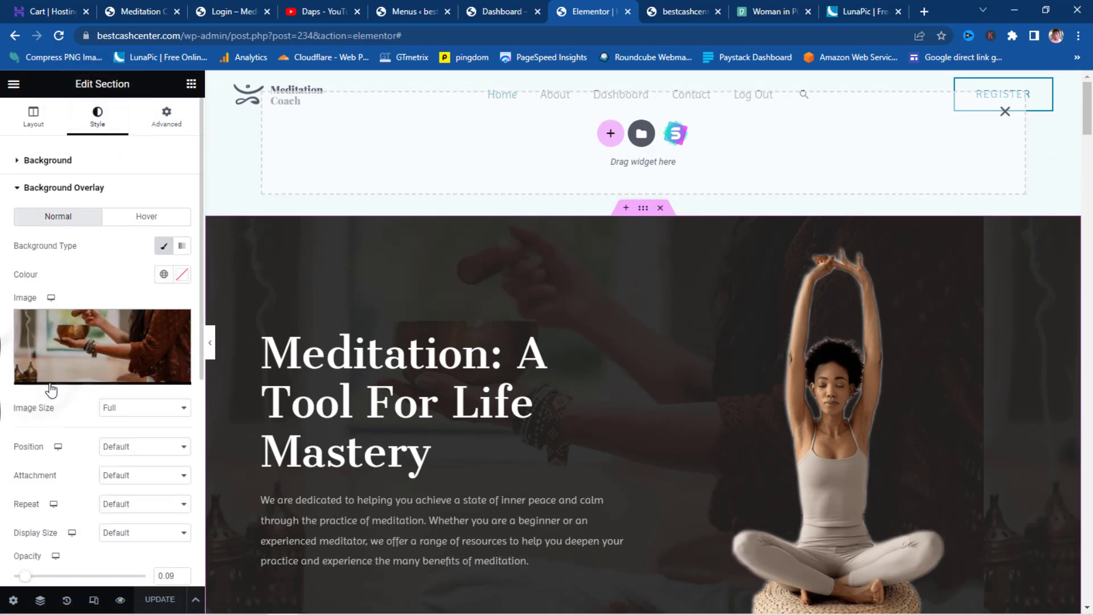
scroll(98, 356, down, 3)
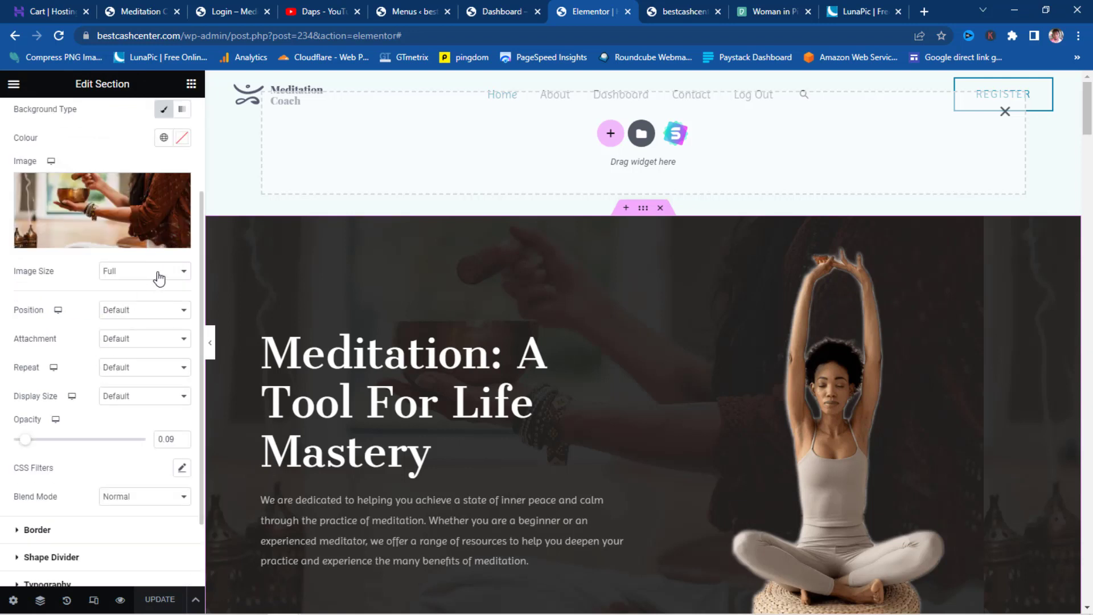
click(158, 311)
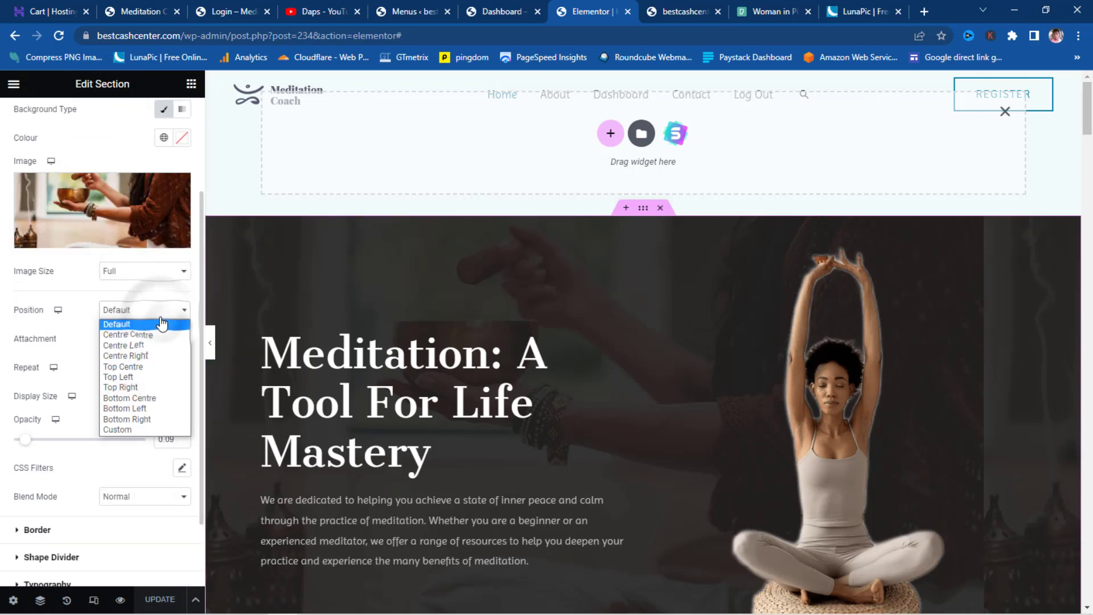
click(161, 323)
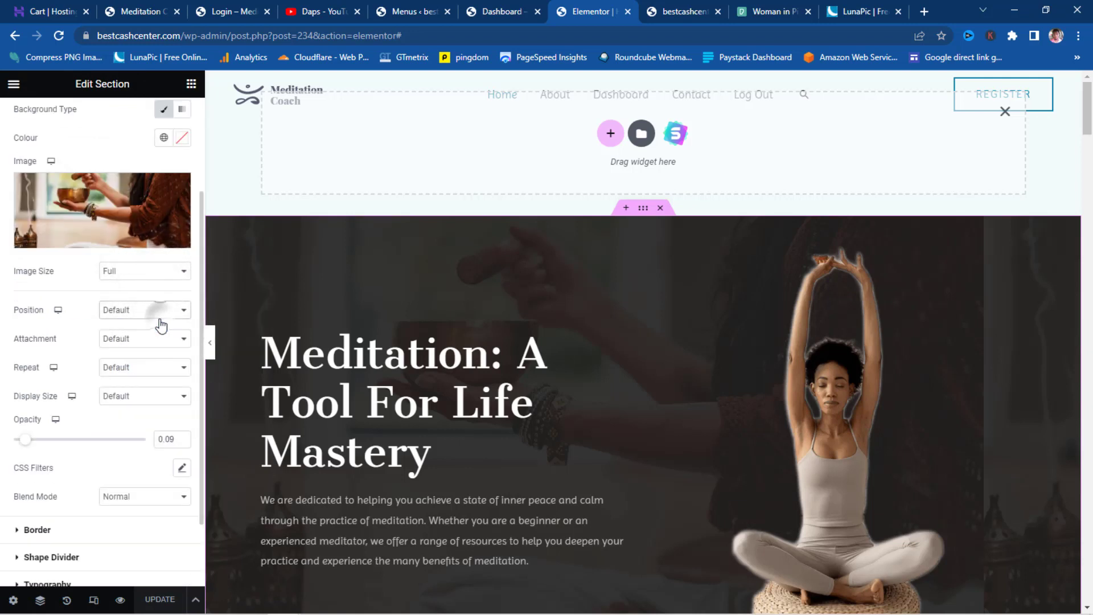
click(171, 370)
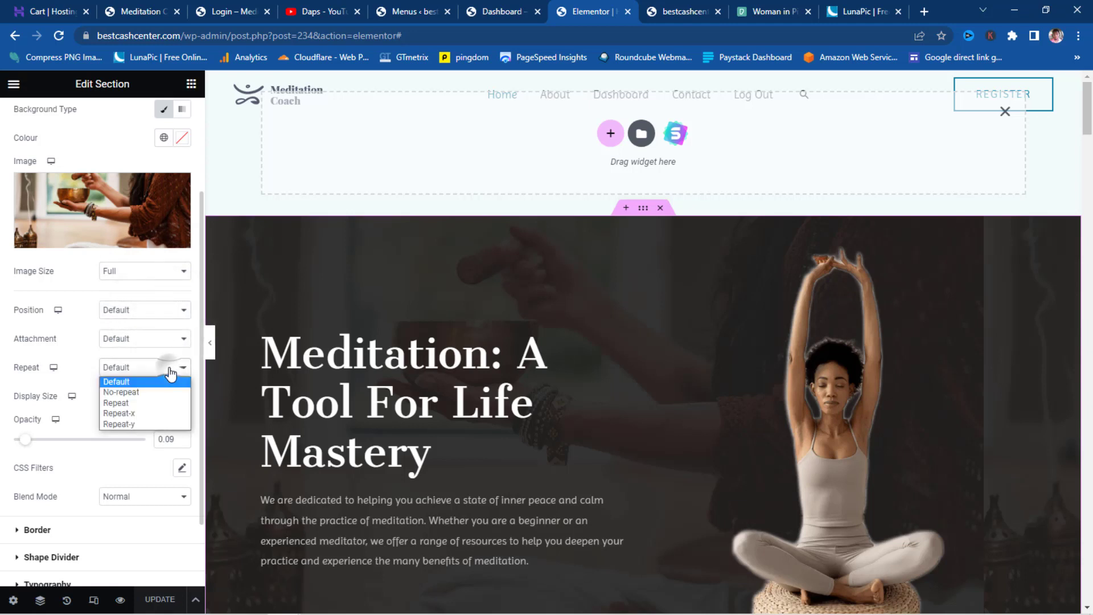
click(134, 393)
- Set the overlay image Display Size to Cover and update the page
click(136, 404)
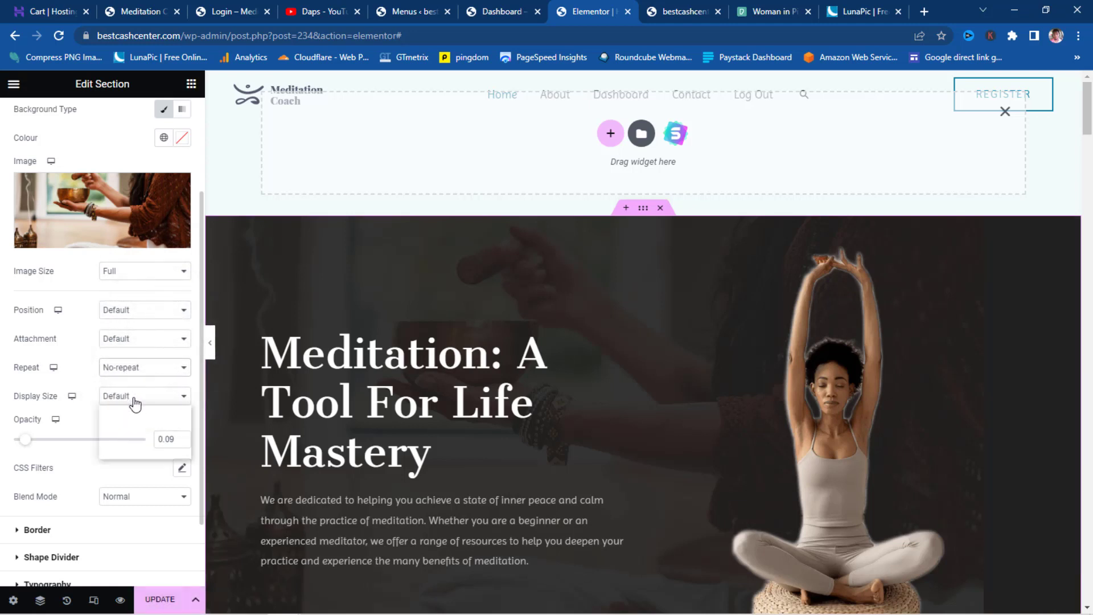
click(127, 435)
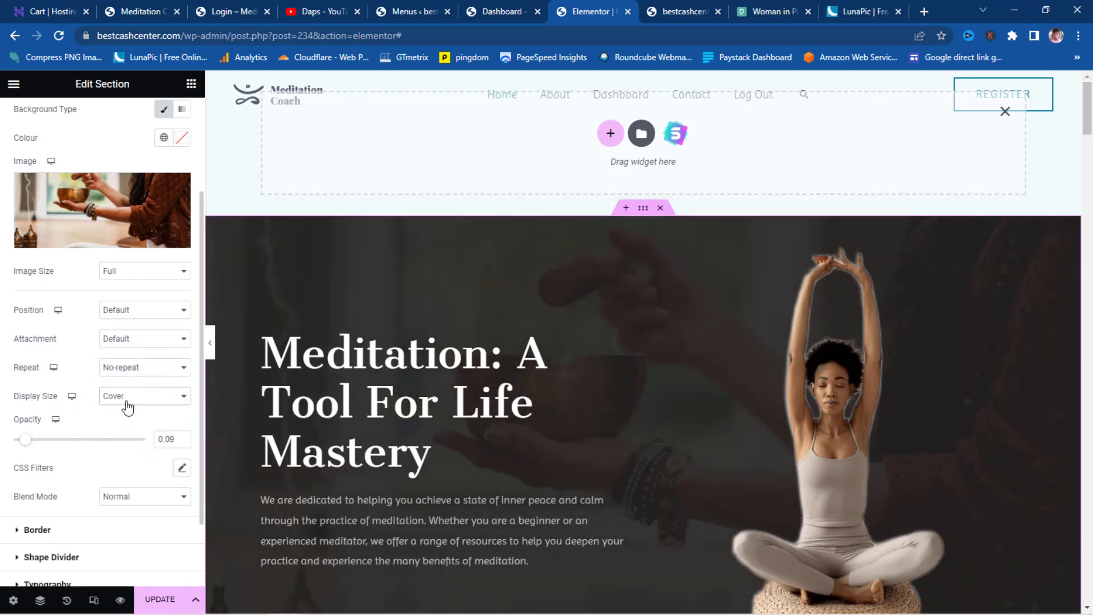
click(128, 397)
click(128, 444)
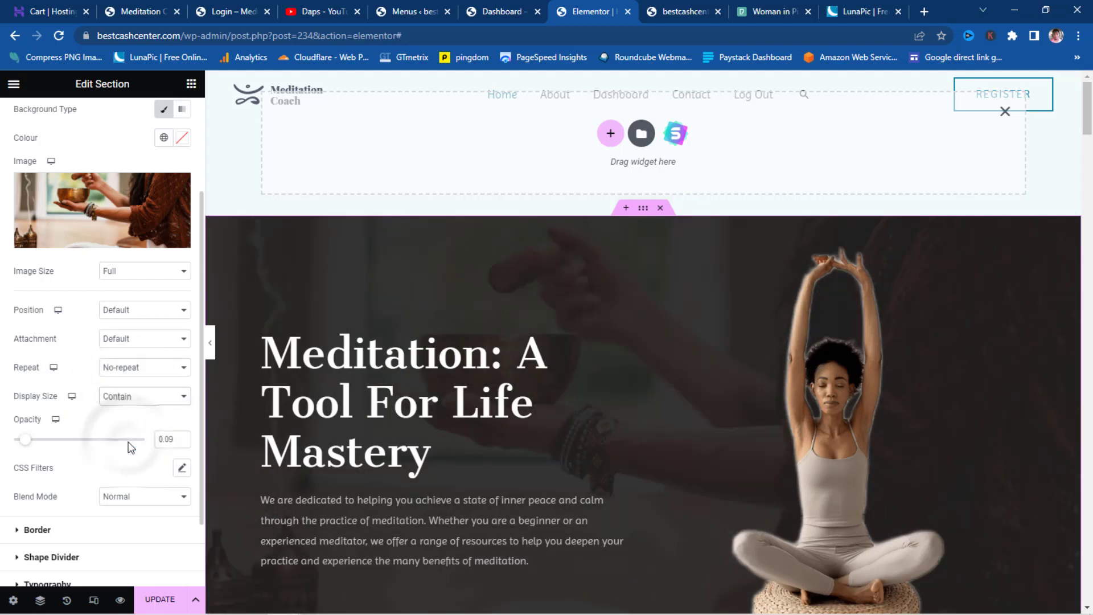
scroll(612, 303, down, 4)
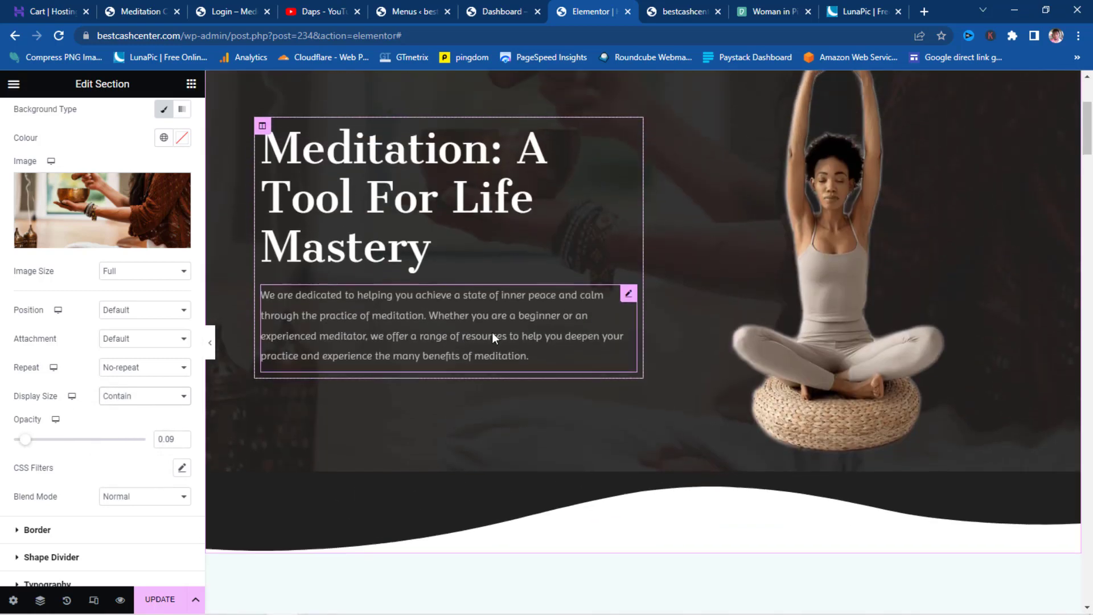
click(170, 396)
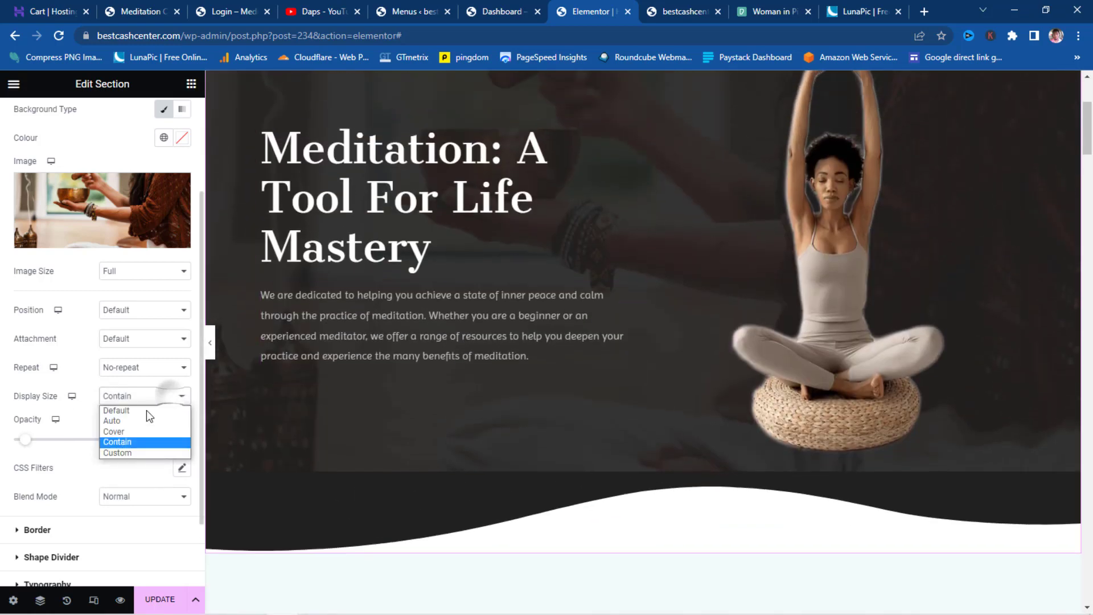
click(124, 434)
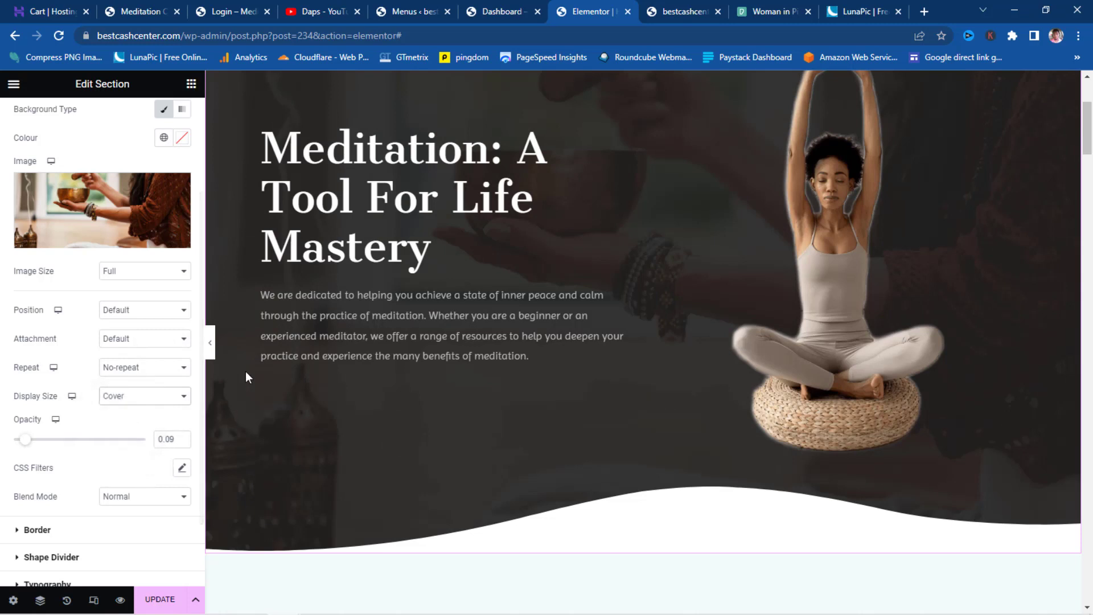
click(152, 603)
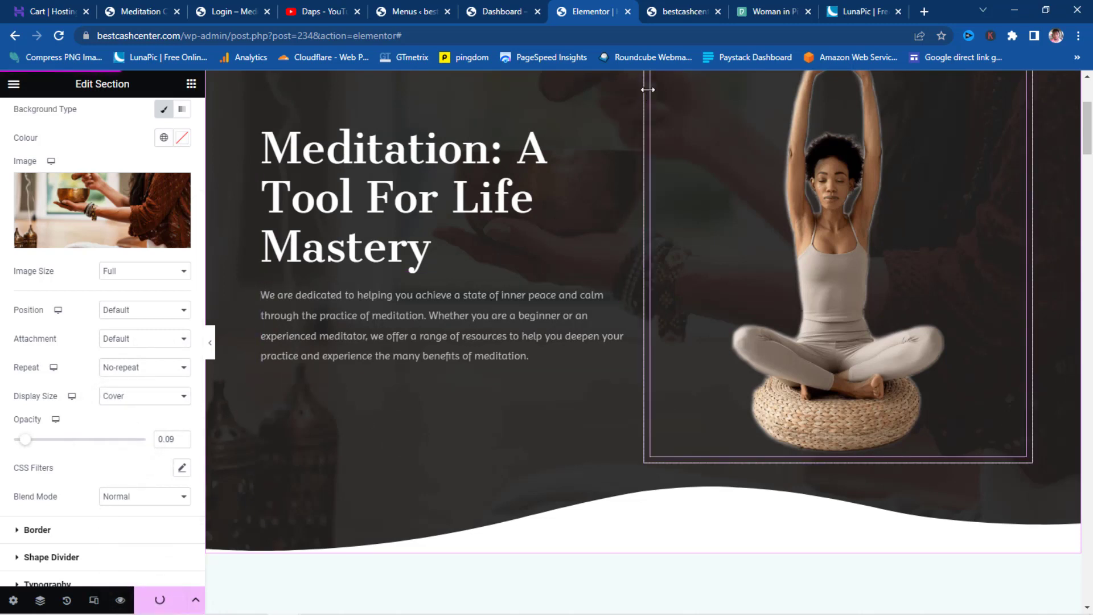
- Widen the meditating woman image from 58% to 68%, then collapse the panel to preview
click(859, 203)
scroll(811, 220, up, 4)
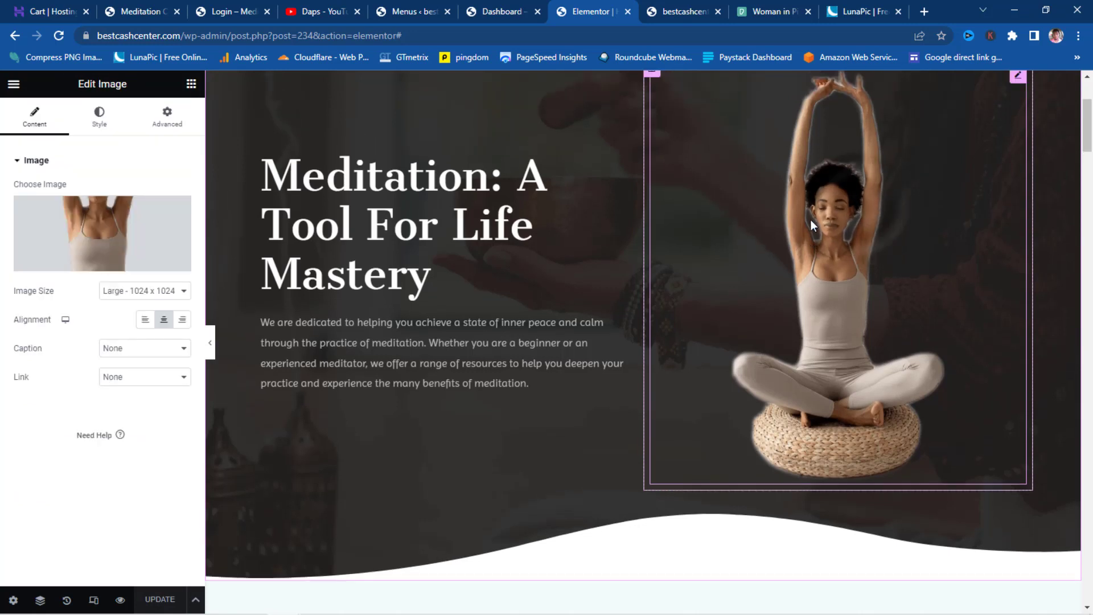
mouse_move(97, 252)
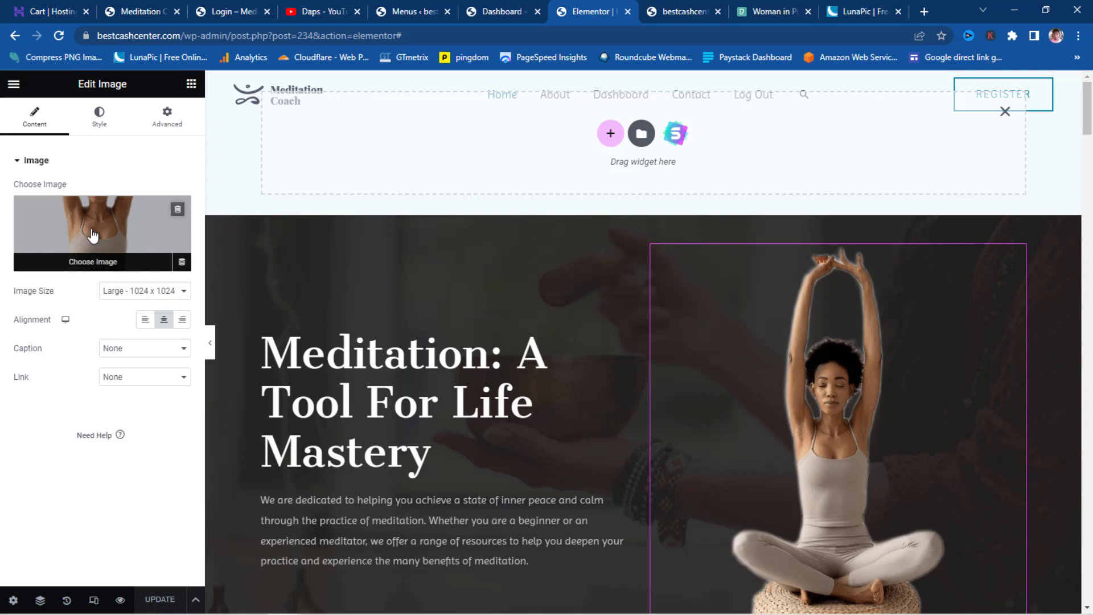
click(100, 116)
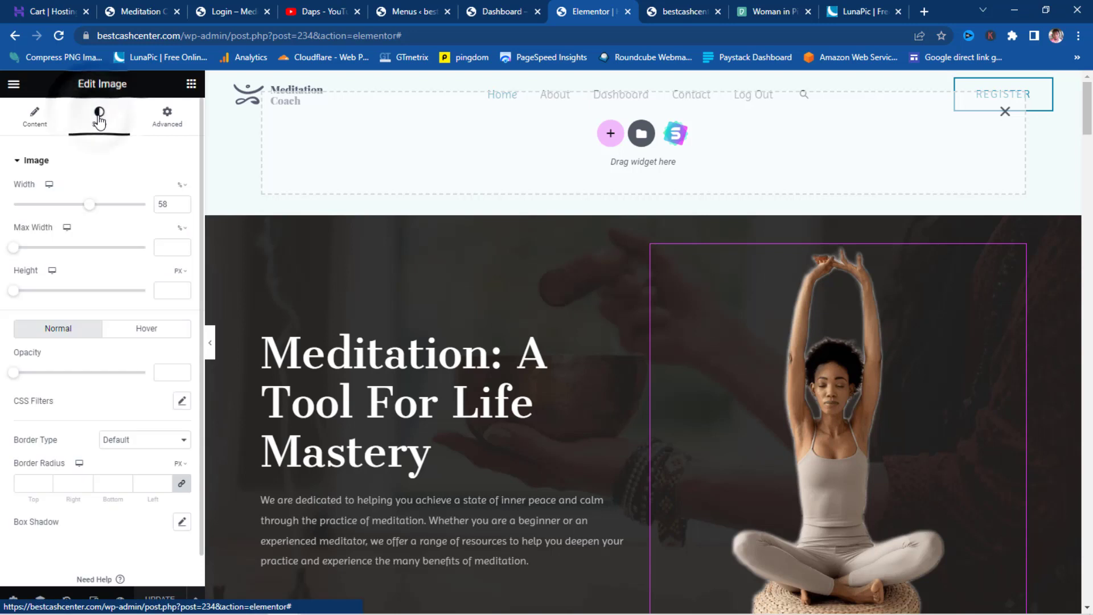
drag(91, 206, 103, 214)
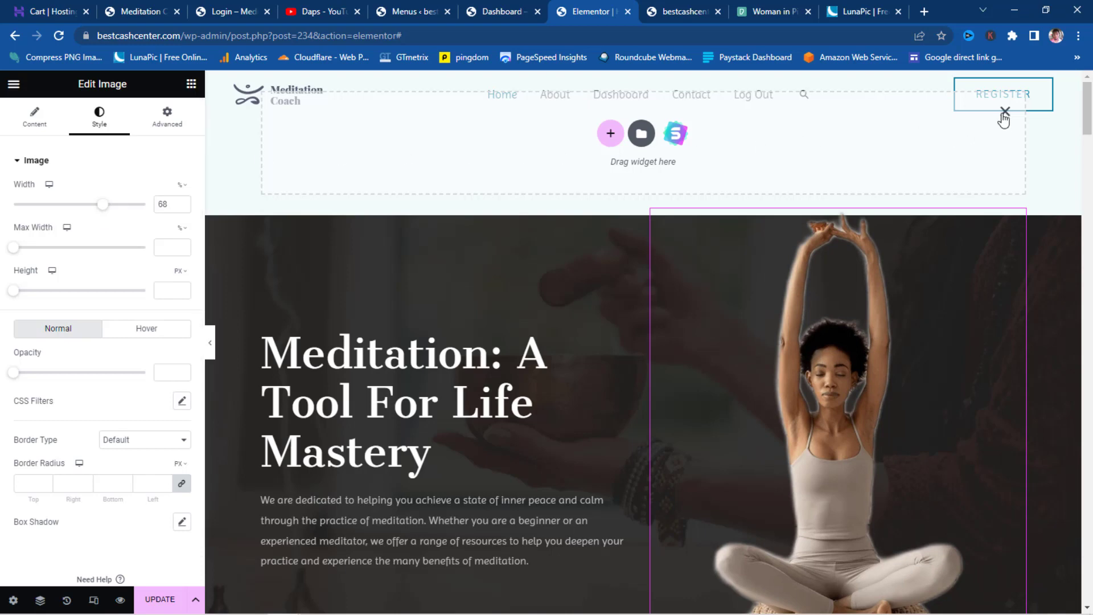
scroll(1004, 119, down, 3)
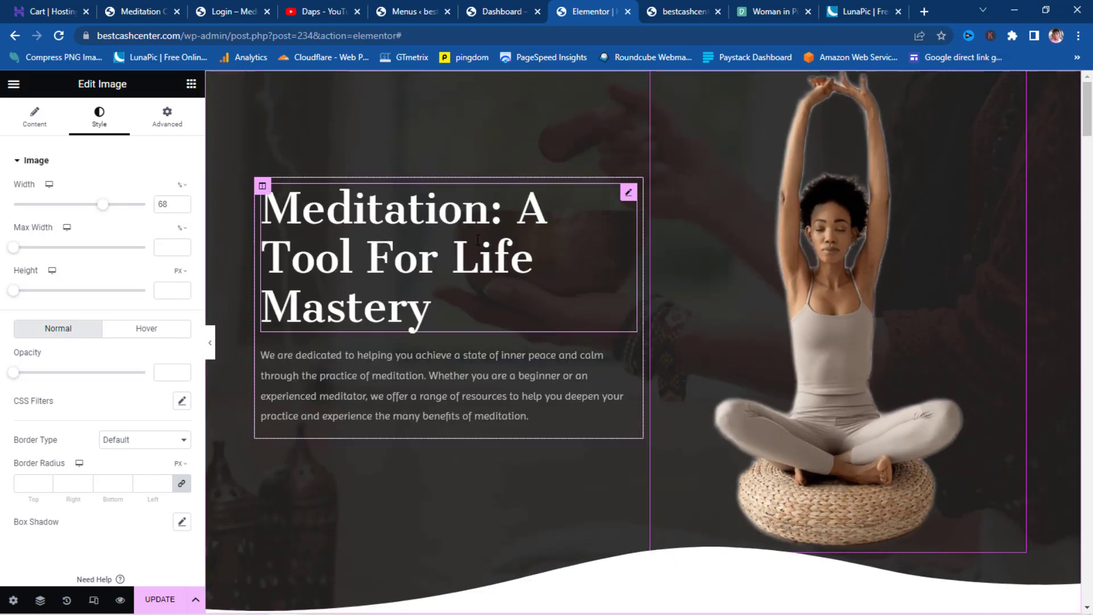
click(210, 343)
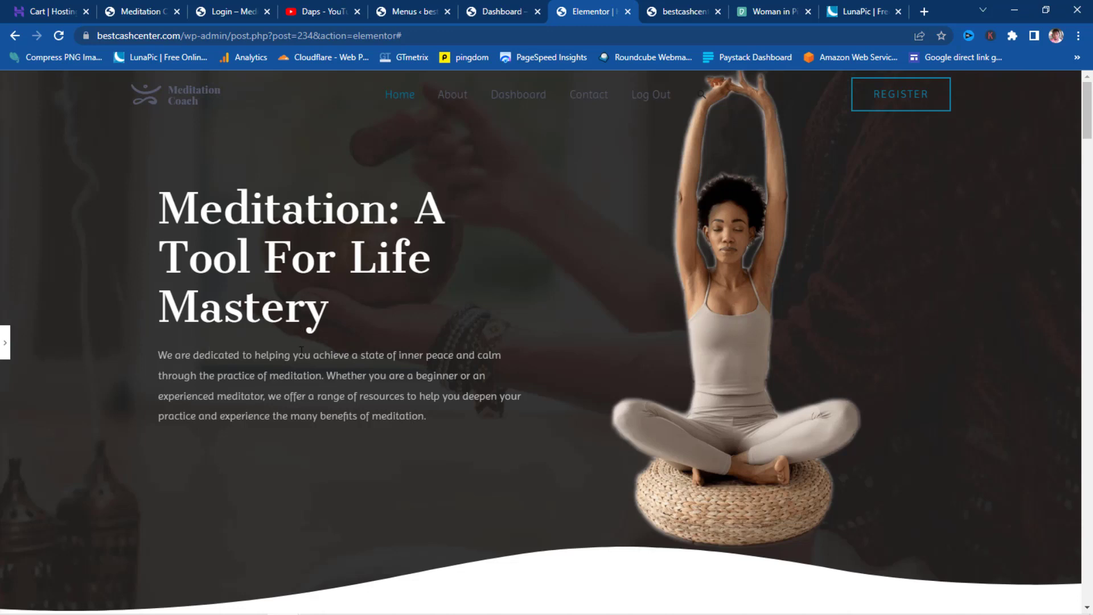
- Delete the singing-bowl photo section that sits below the hero
scroll(301, 349, down, 8)
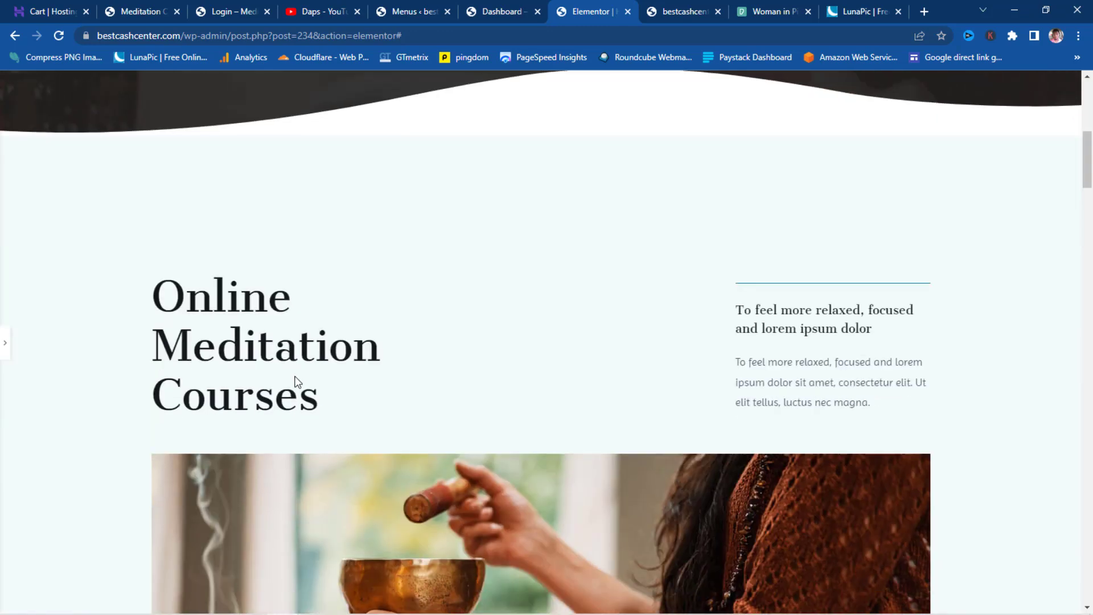
scroll(480, 378, down, 5)
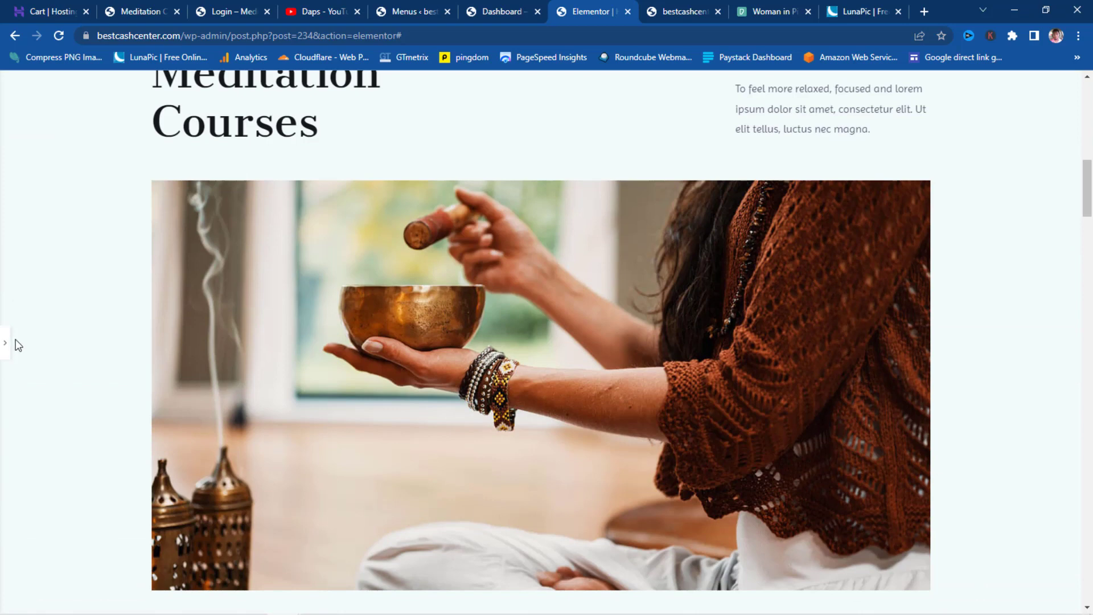
click(4, 345)
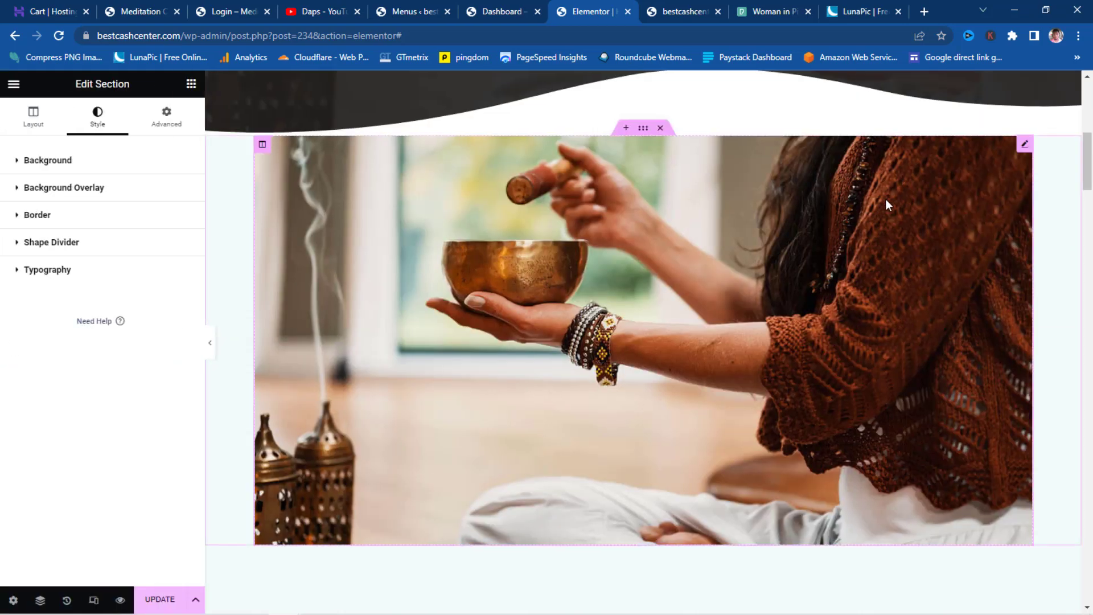
click(660, 128)
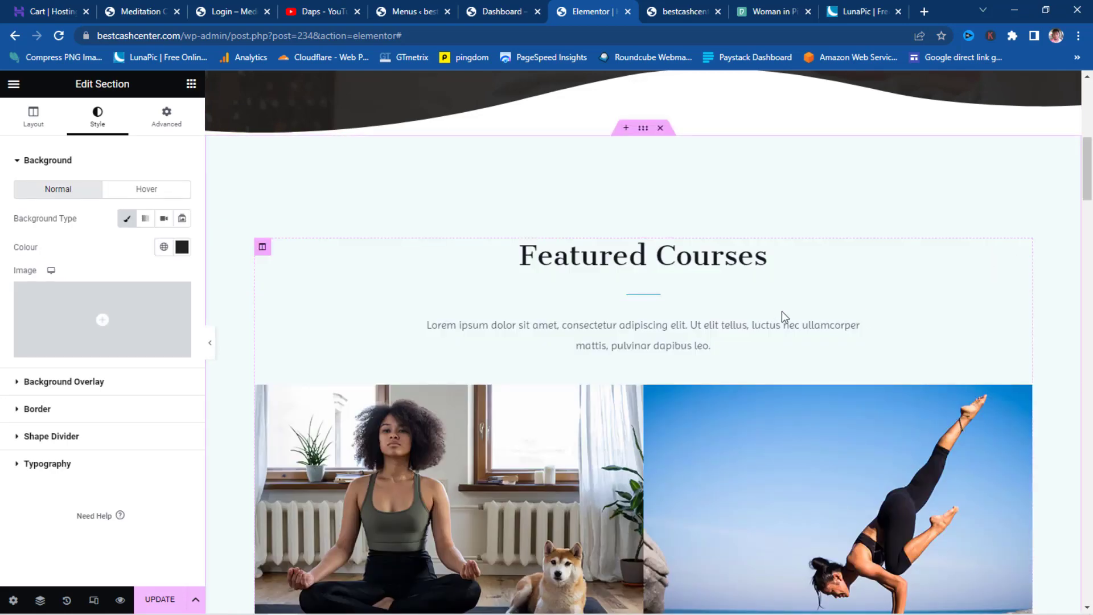
click(202, 341)
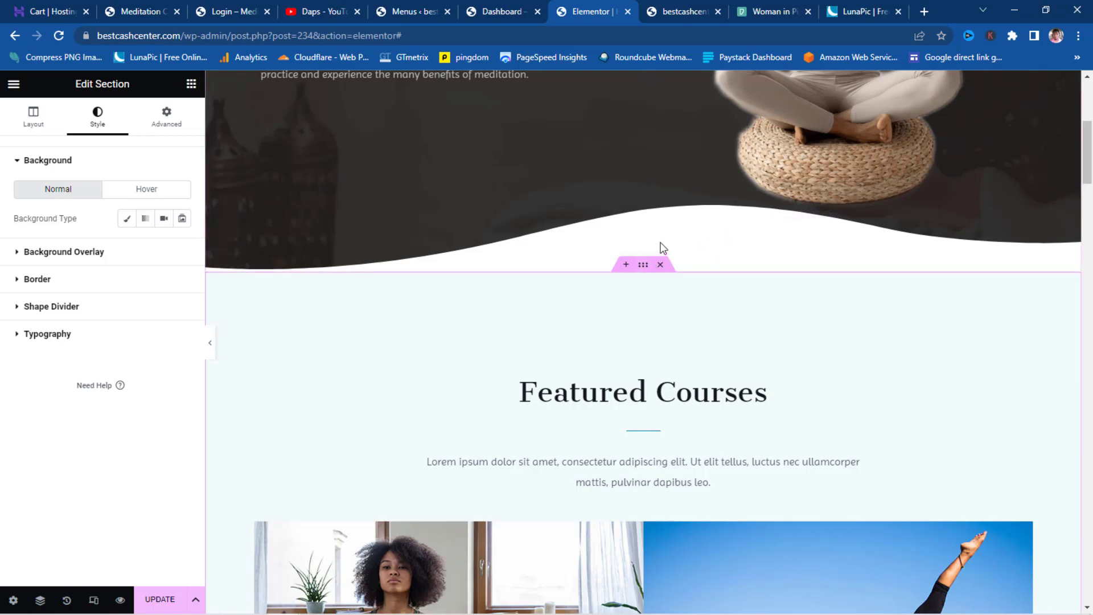
scroll(659, 240, up, 6)
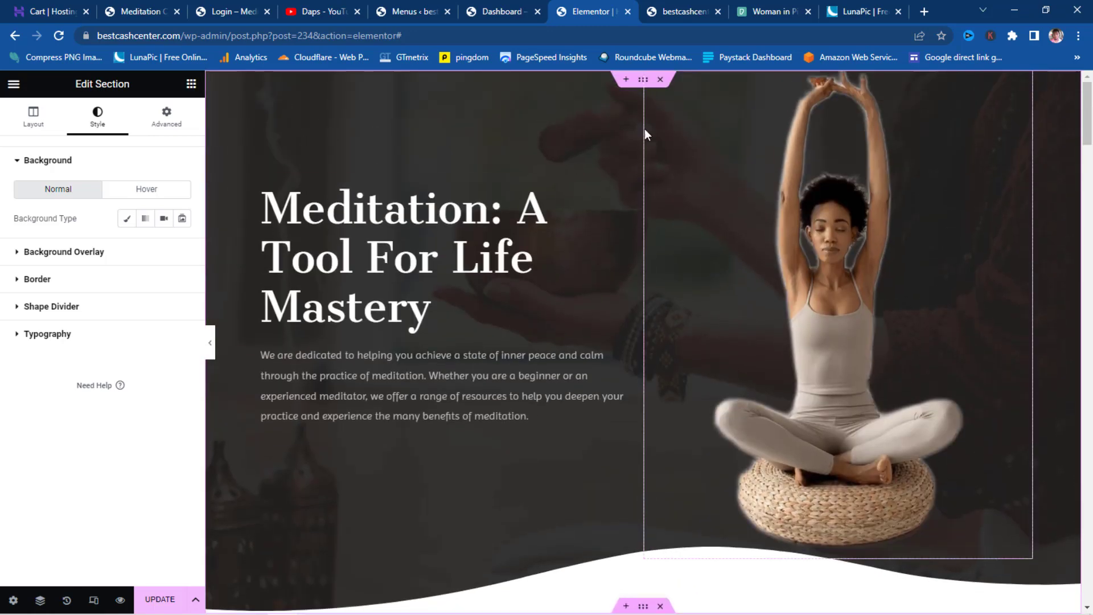
- Give the hero's bottom Waves shape divider a global colour matching the pale section below
click(642, 80)
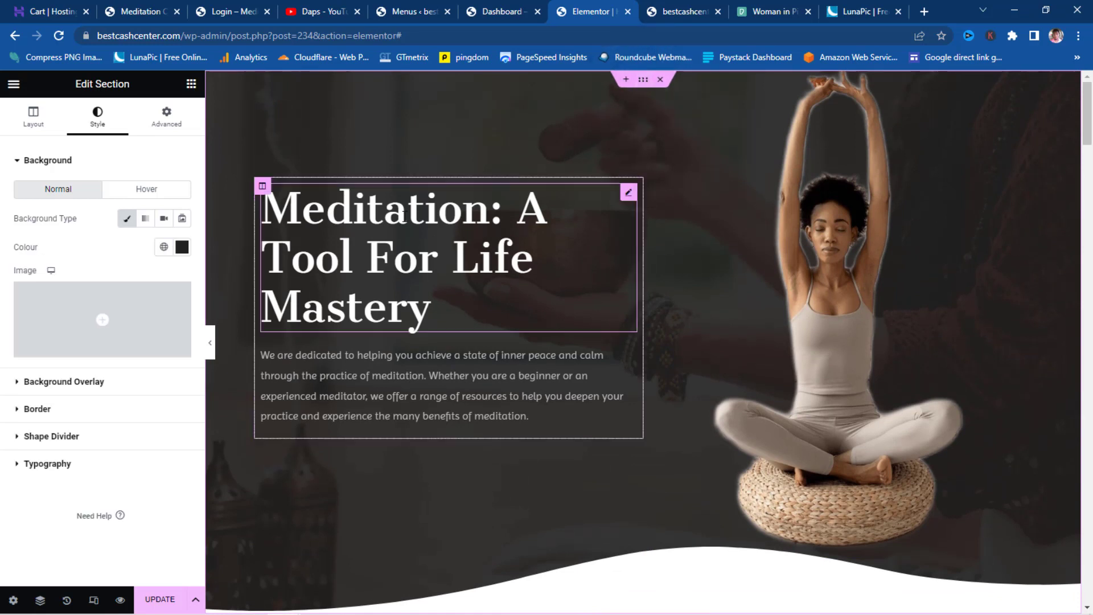
click(21, 438)
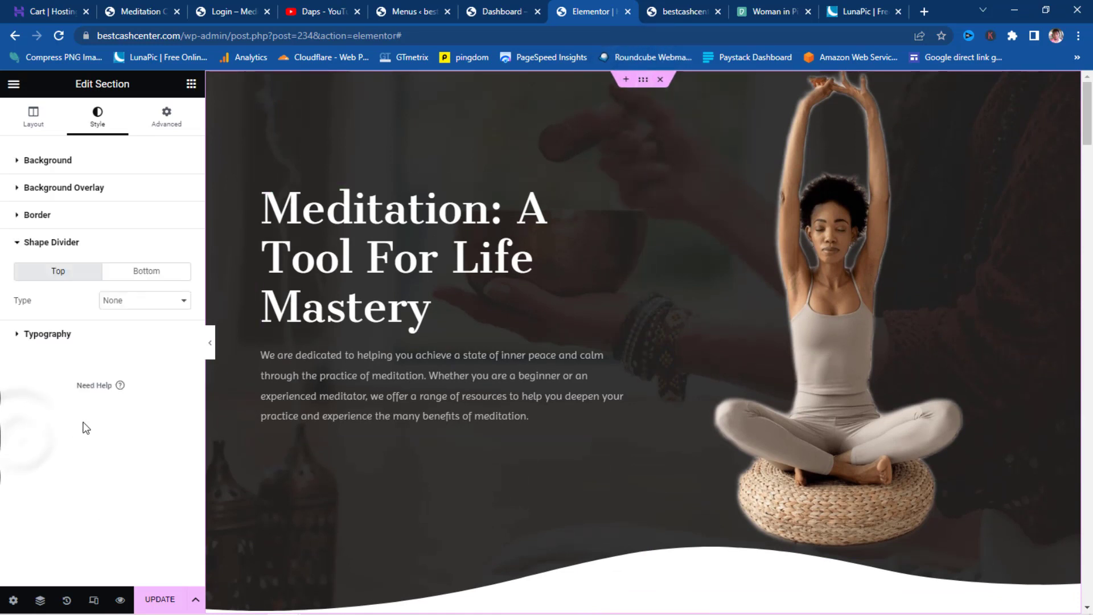
click(131, 276)
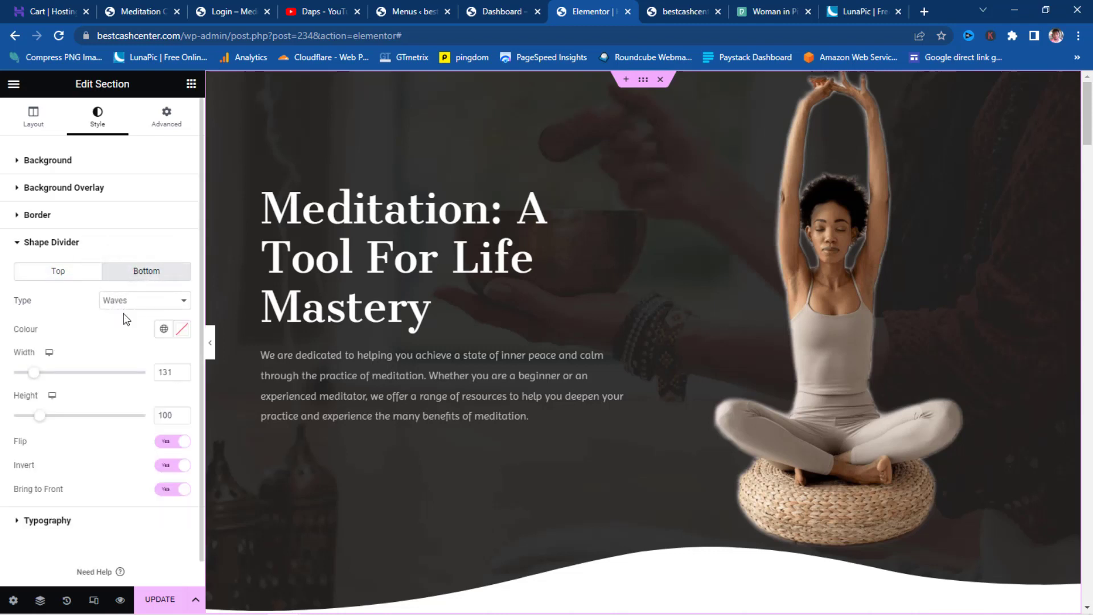
click(182, 336)
click(164, 330)
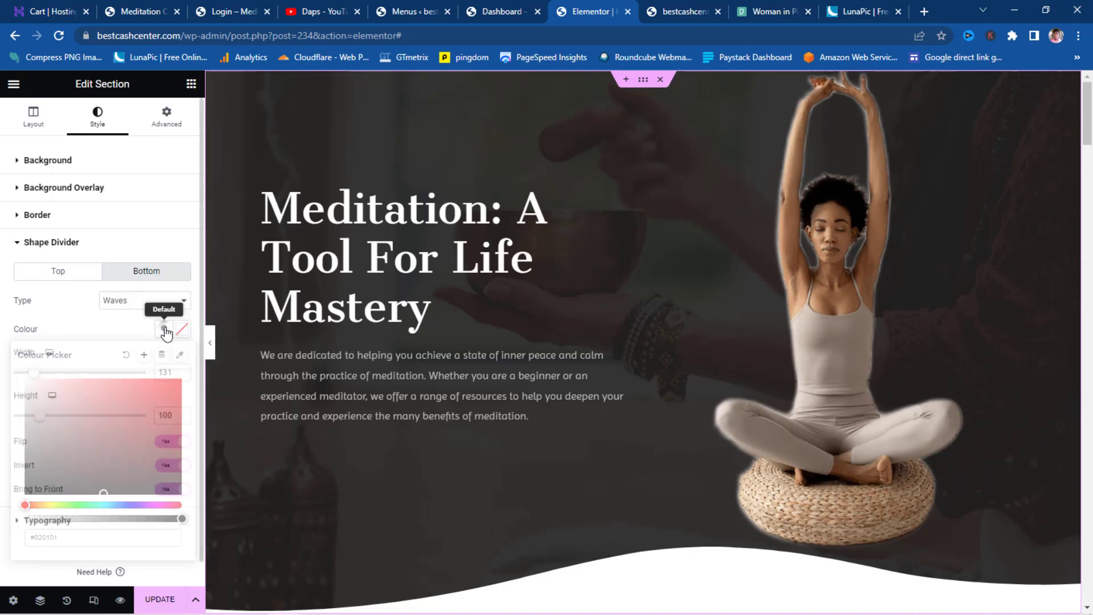
scroll(100, 397, down, 3)
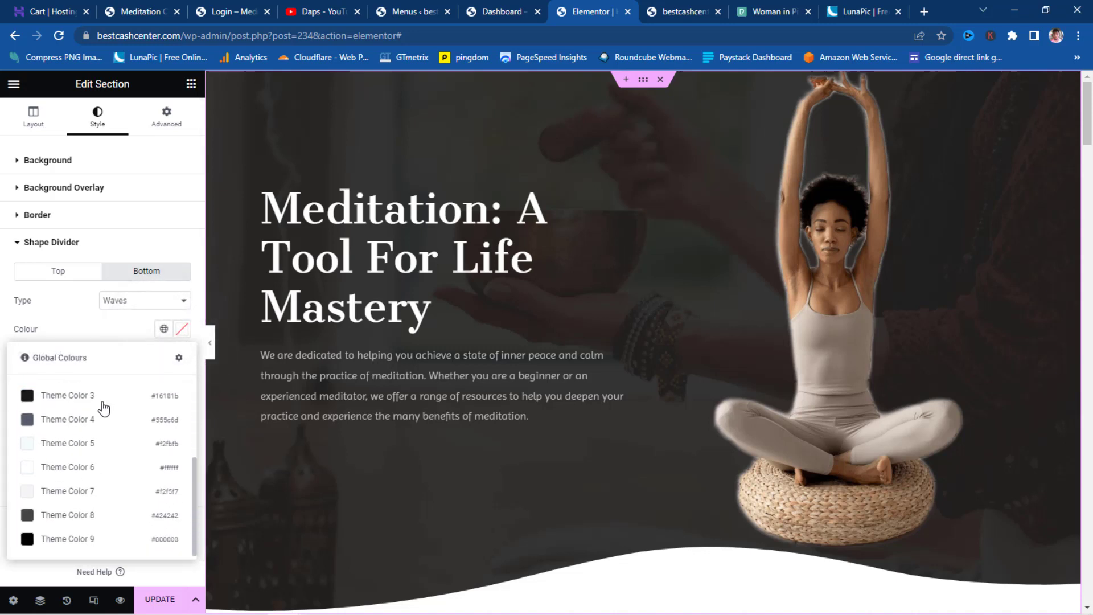
scroll(103, 417, up, 3)
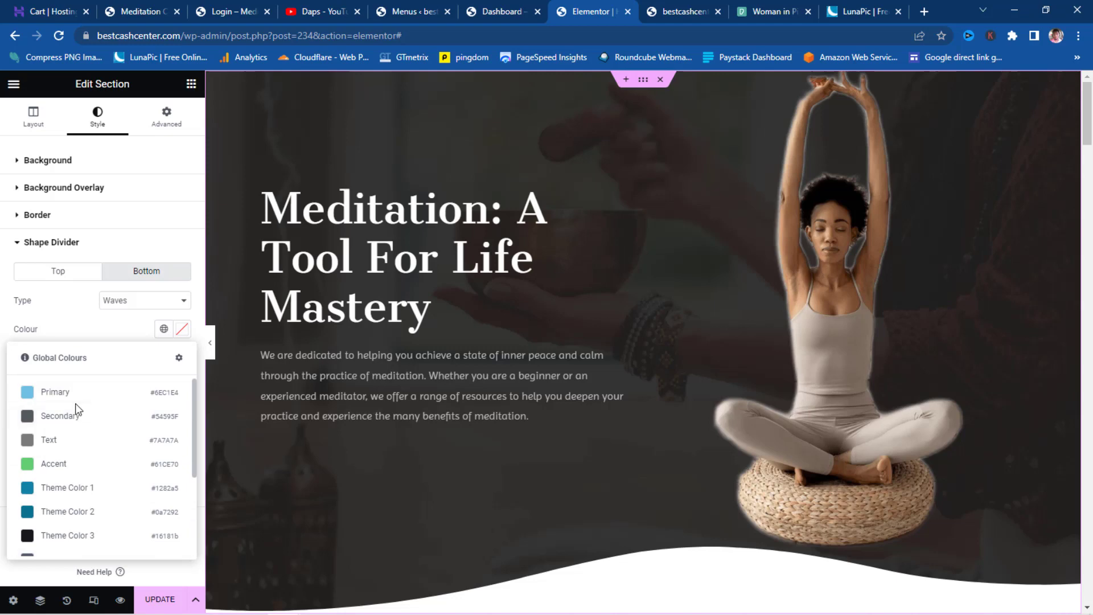
scroll(76, 409, down, 3)
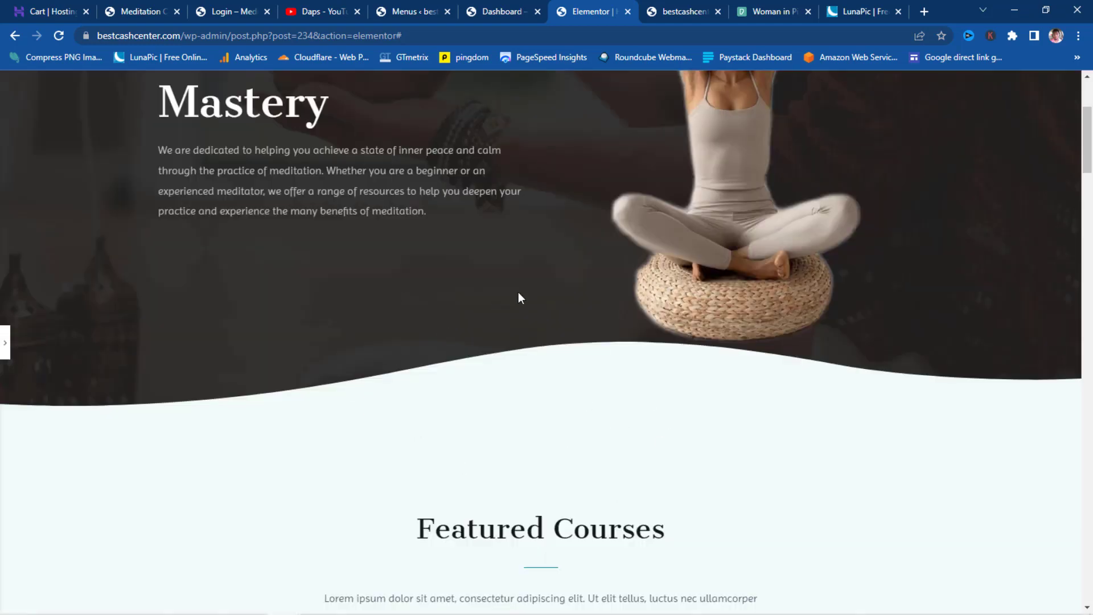
- Restore the editor panel and scroll from Featured Courses down to the testimonials
scroll(517, 302, down, 8)
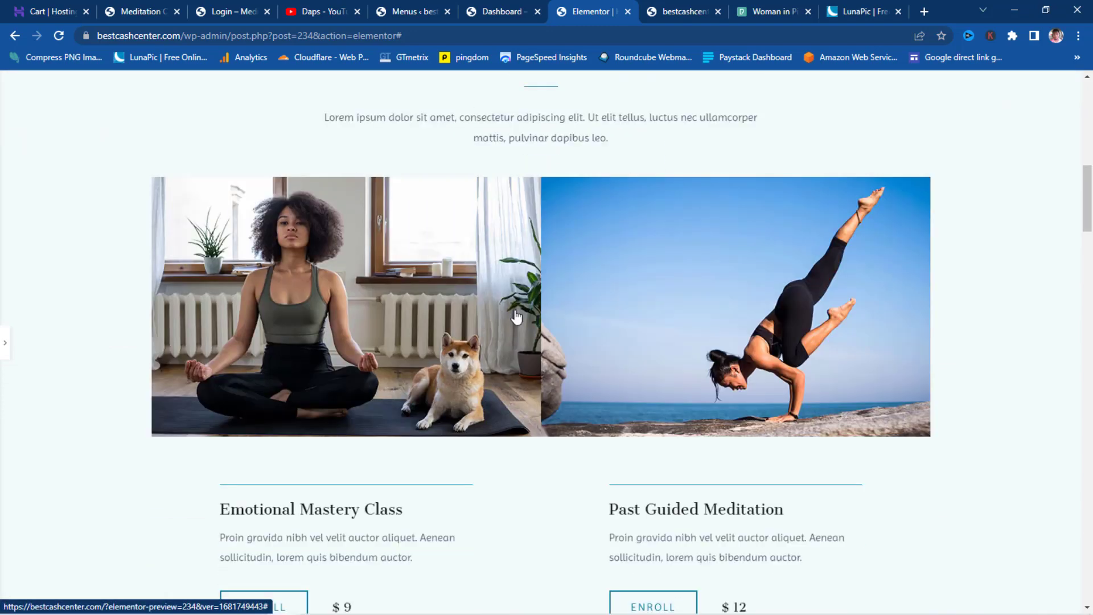
scroll(517, 318, down, 1)
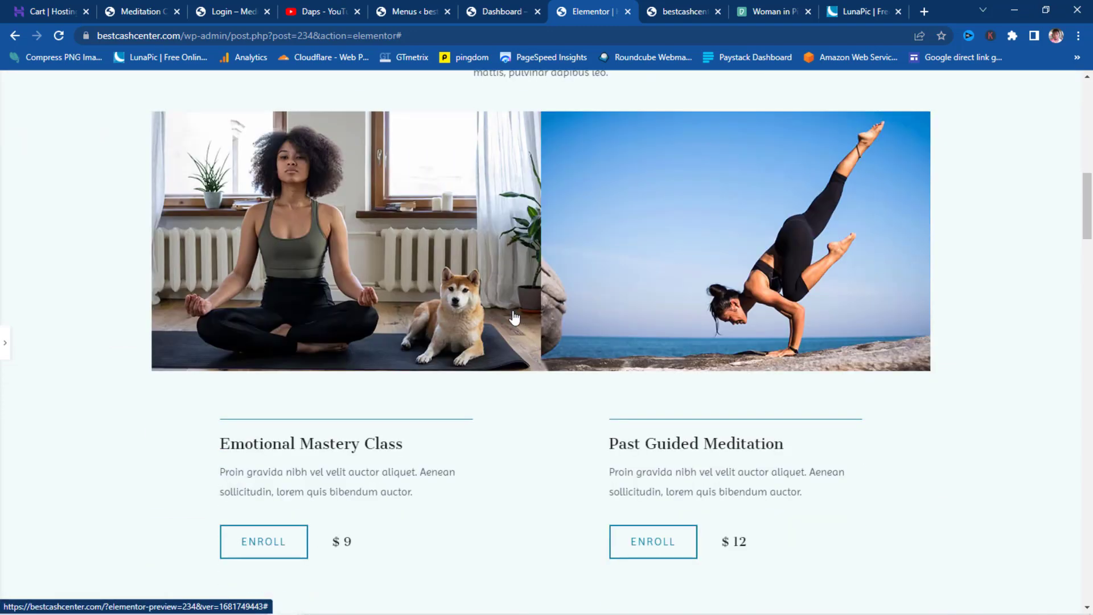
click(6, 348)
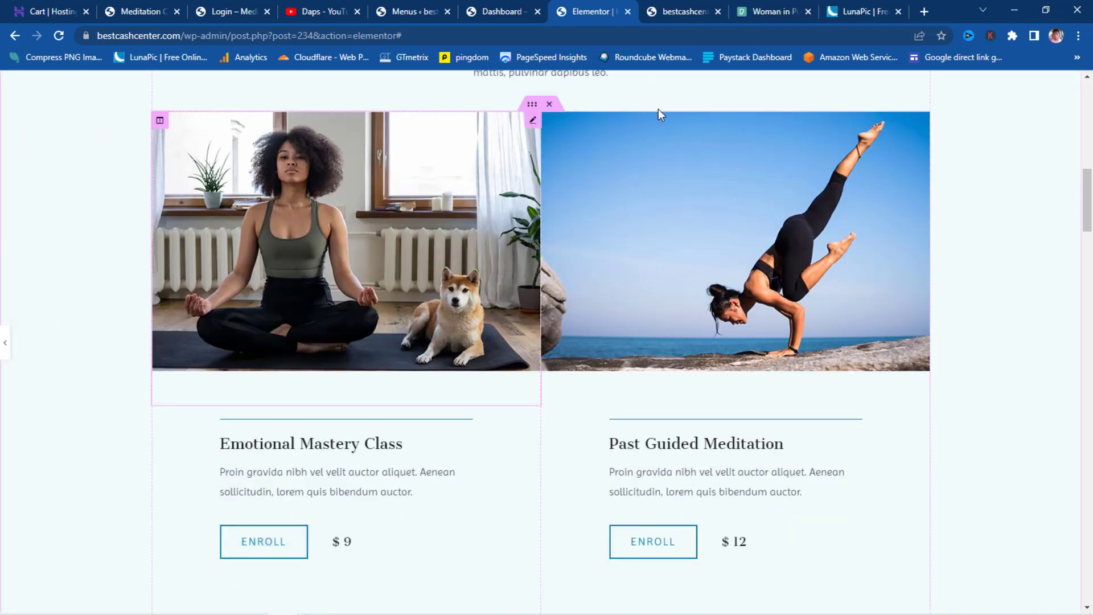
scroll(854, 414, down, 10)
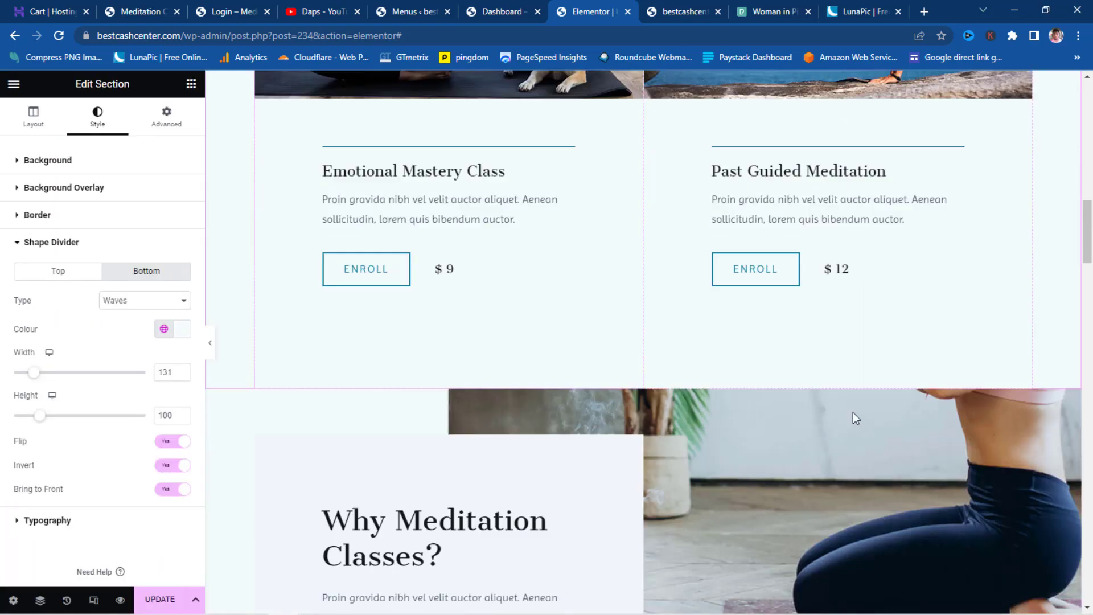
scroll(853, 414, down, 14)
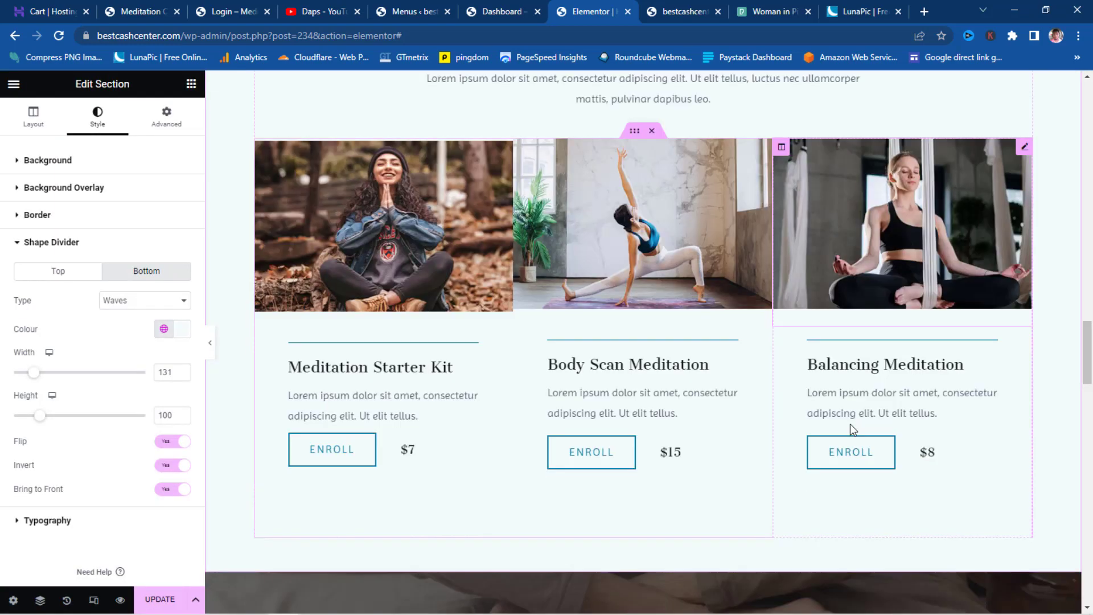
scroll(850, 426, down, 6)
scroll(852, 422, down, 3)
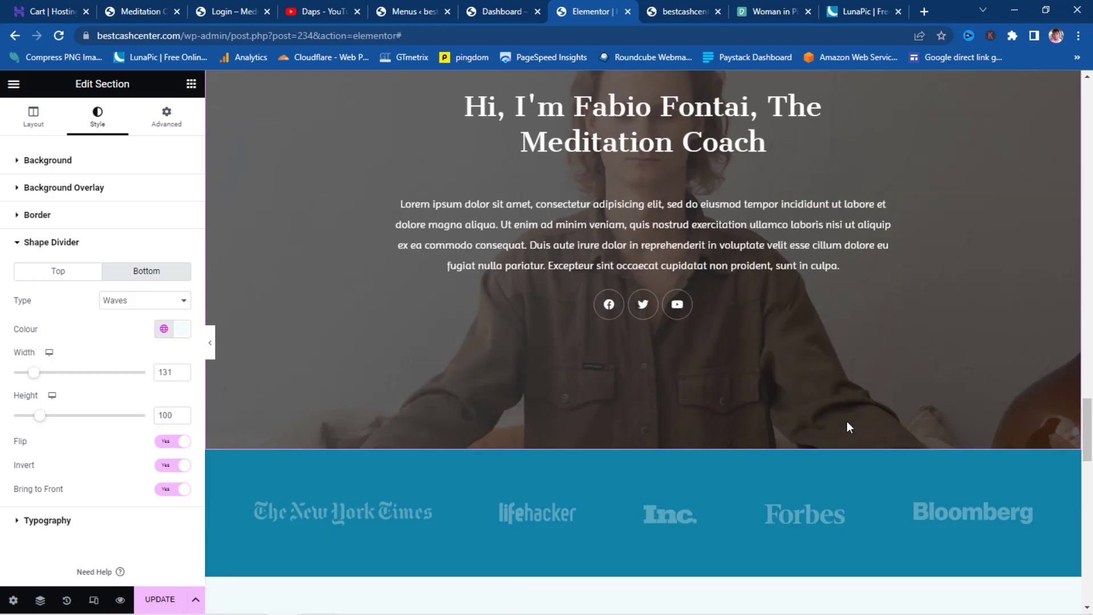
scroll(846, 422, up, 4)
scroll(846, 423, up, 1)
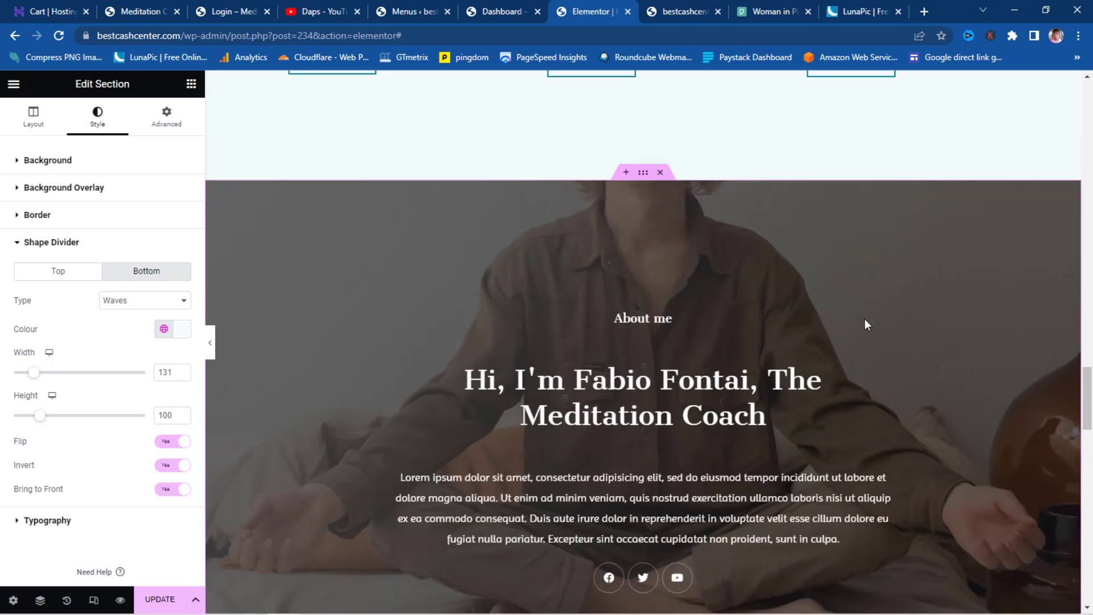
scroll(871, 342, down, 12)
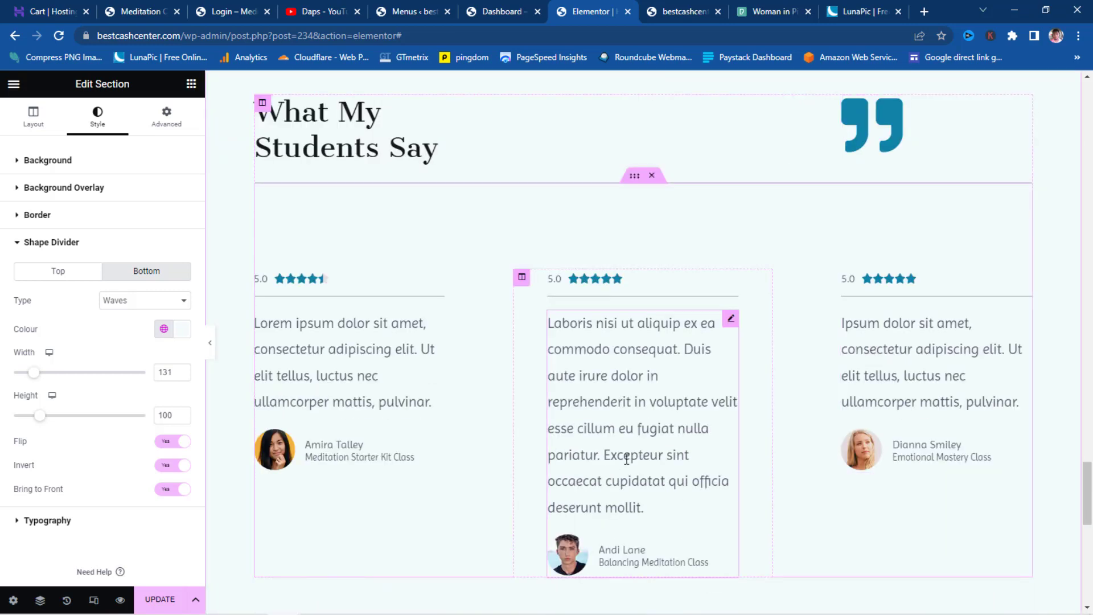
scroll(719, 402, up, 20)
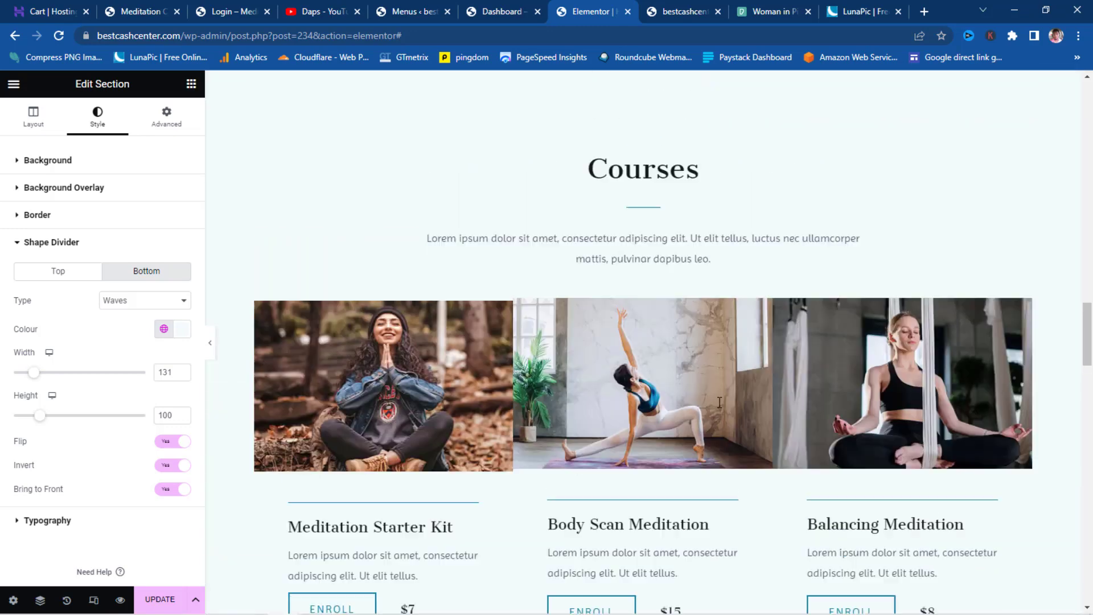
scroll(719, 402, up, 5)
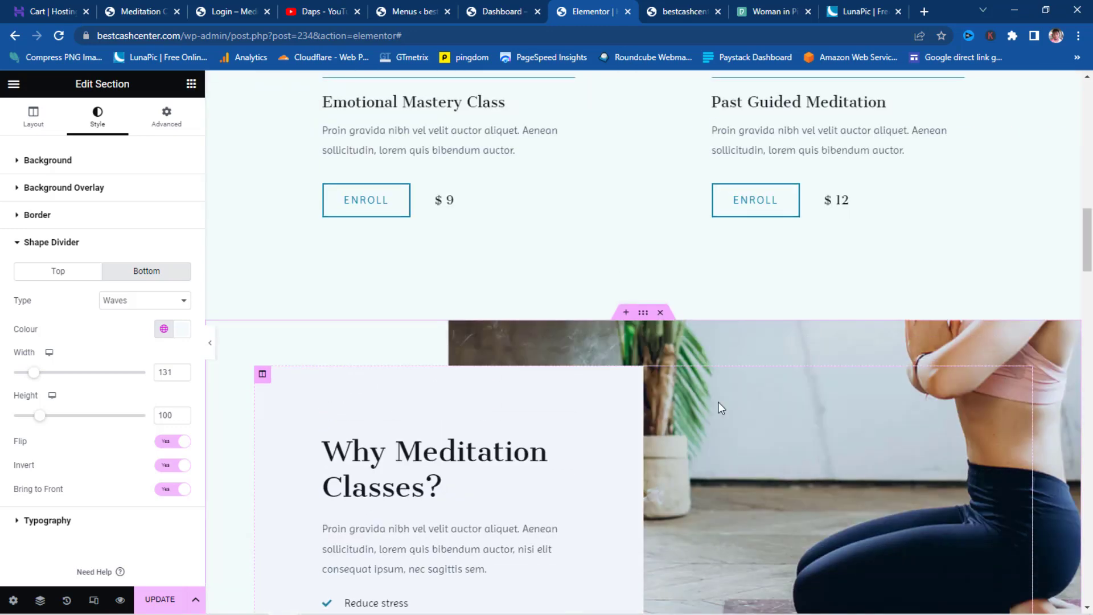
- Add a section above 'Why Meditation Classes?' and import the light F.A.Q. block from the FAQ blocks
click(625, 314)
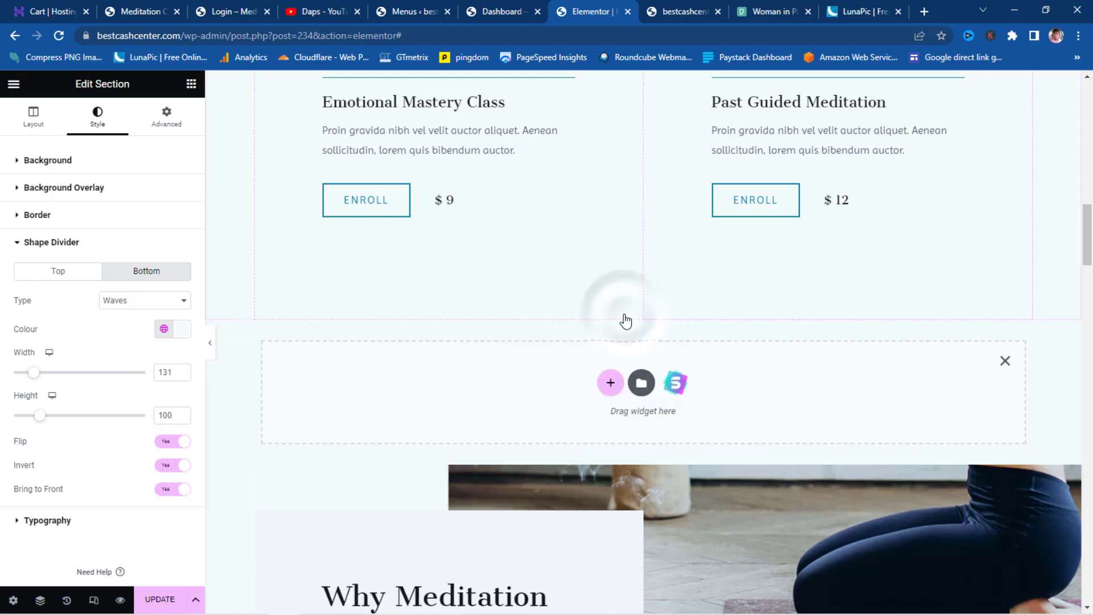
click(678, 391)
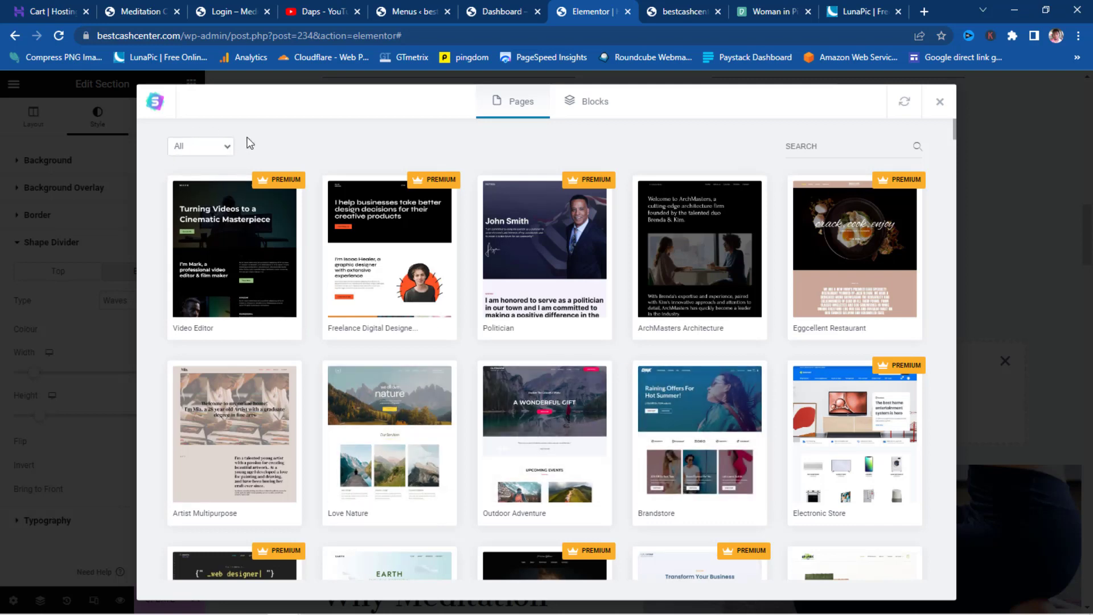
click(590, 108)
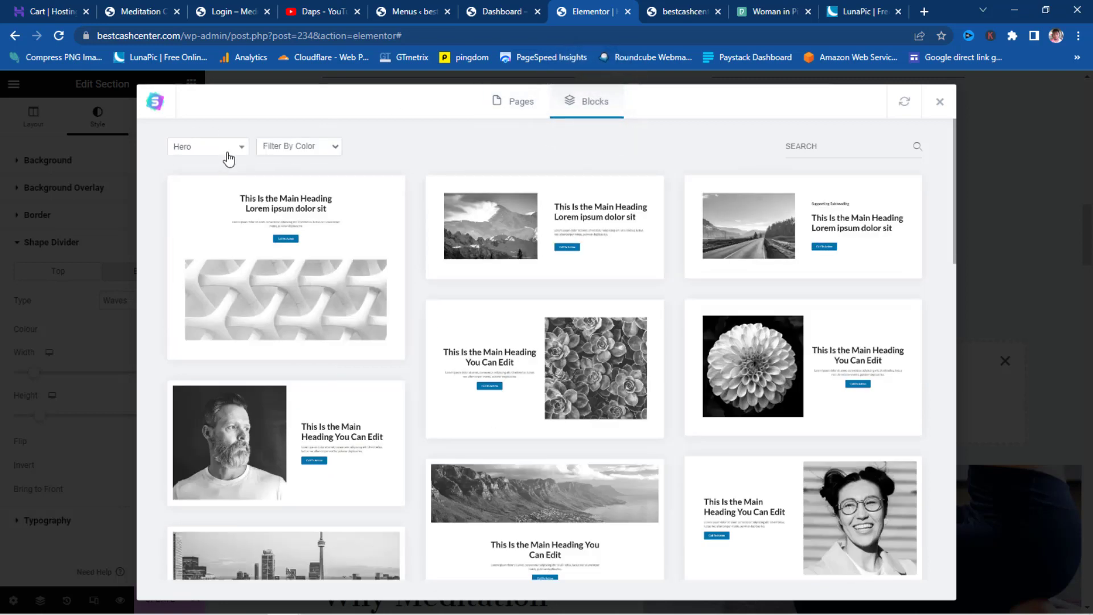
click(223, 153)
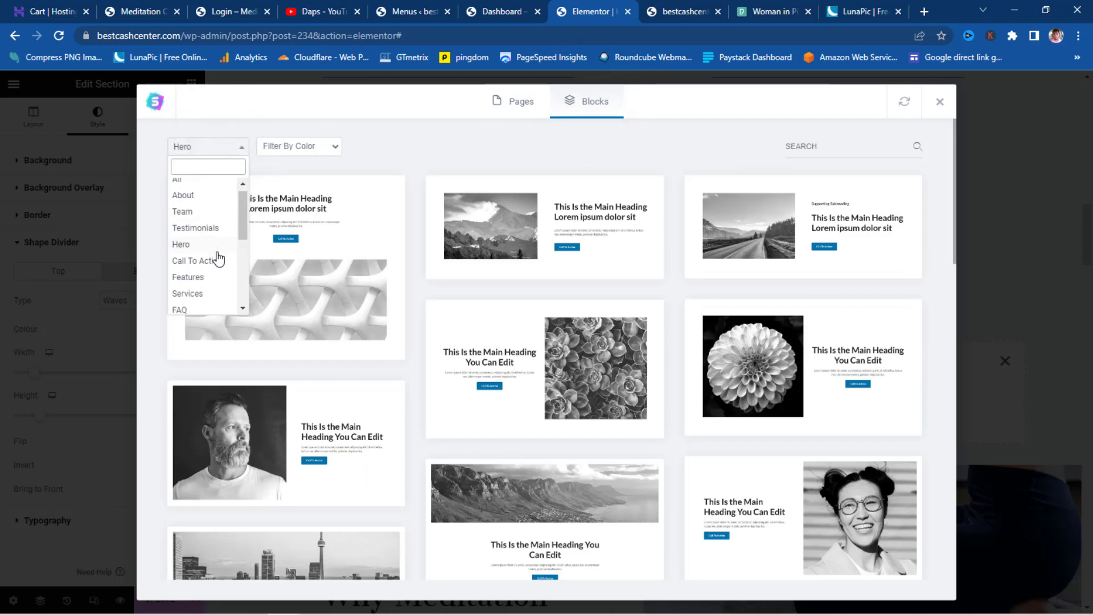
scroll(218, 256, down, 2)
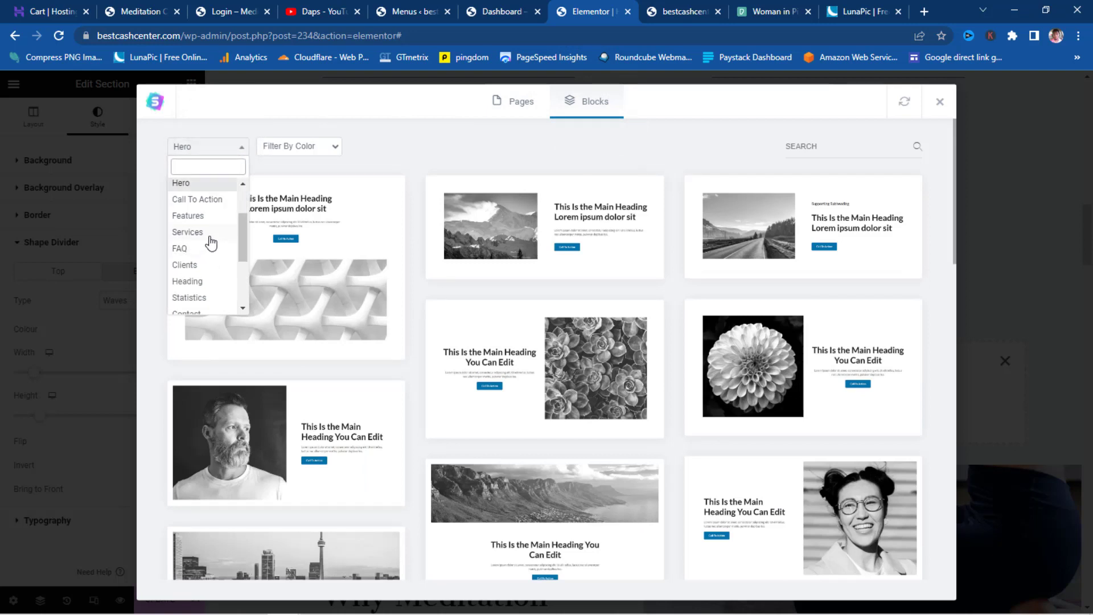
scroll(211, 242, down, 3)
scroll(210, 239, up, 2)
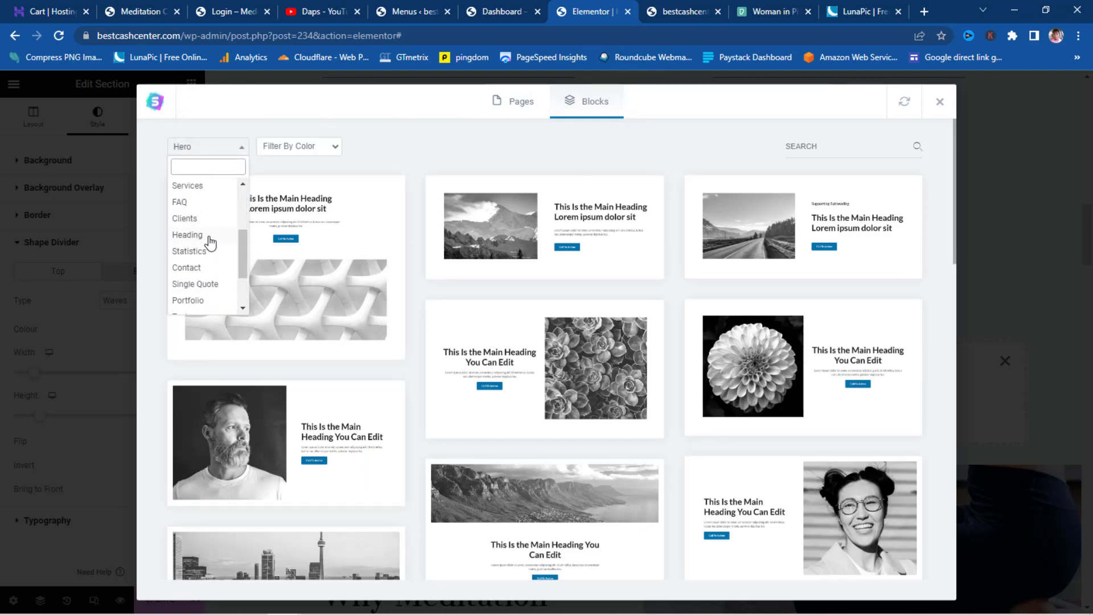
click(180, 203)
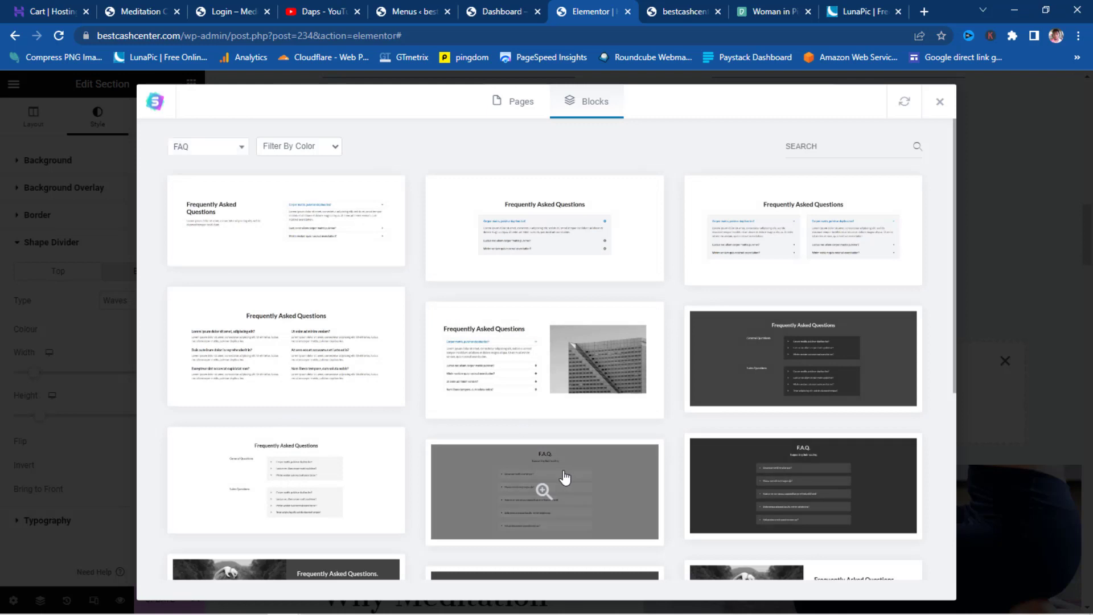
click(566, 484)
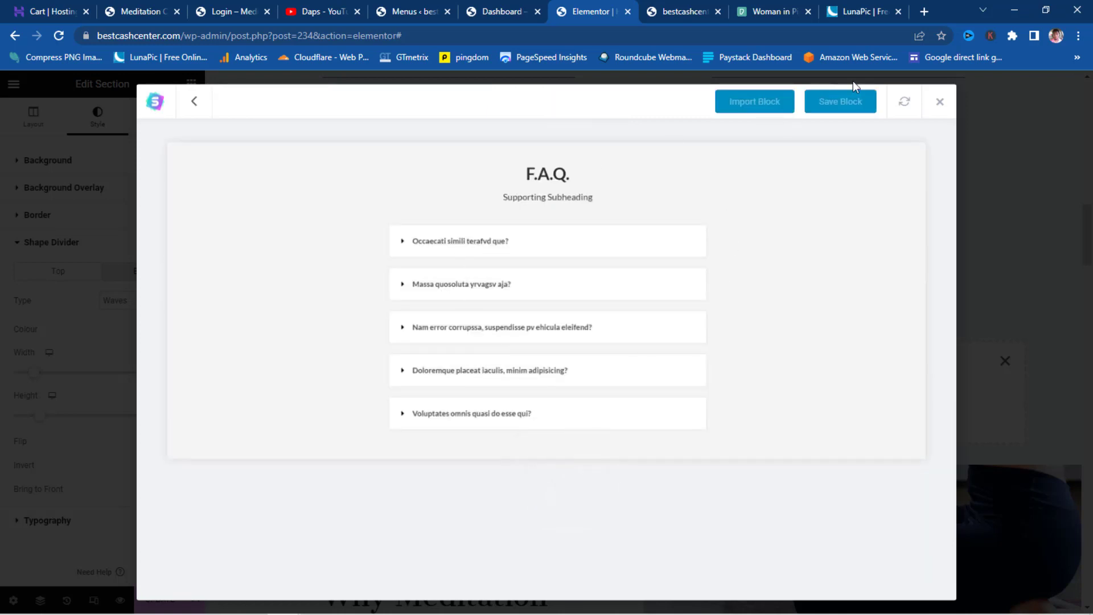
click(762, 103)
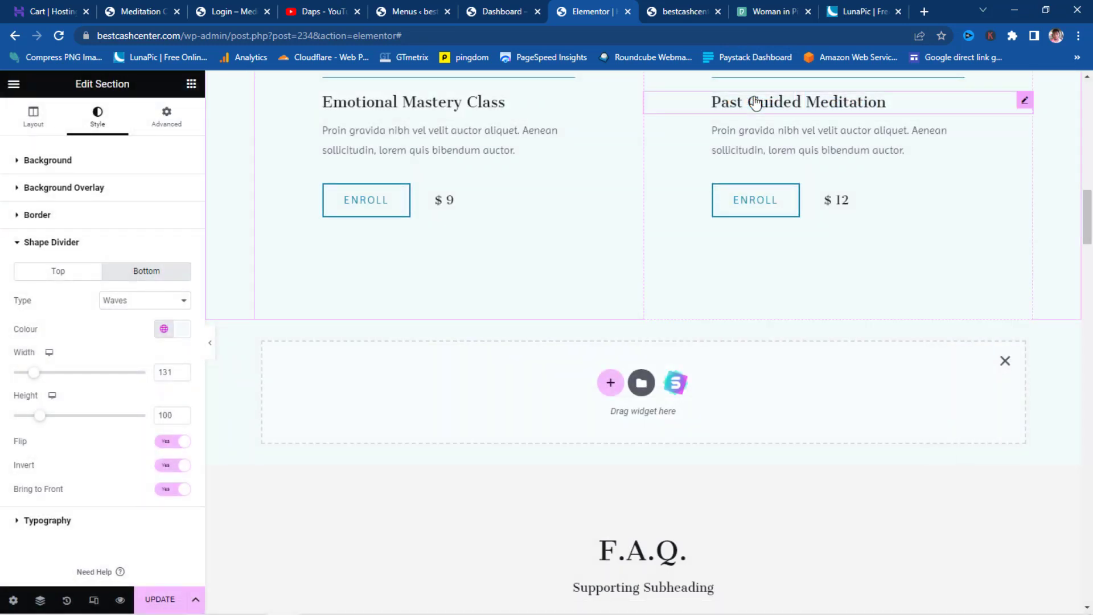
- Remove the leftover empty section and update the page
scroll(631, 316, up, 15)
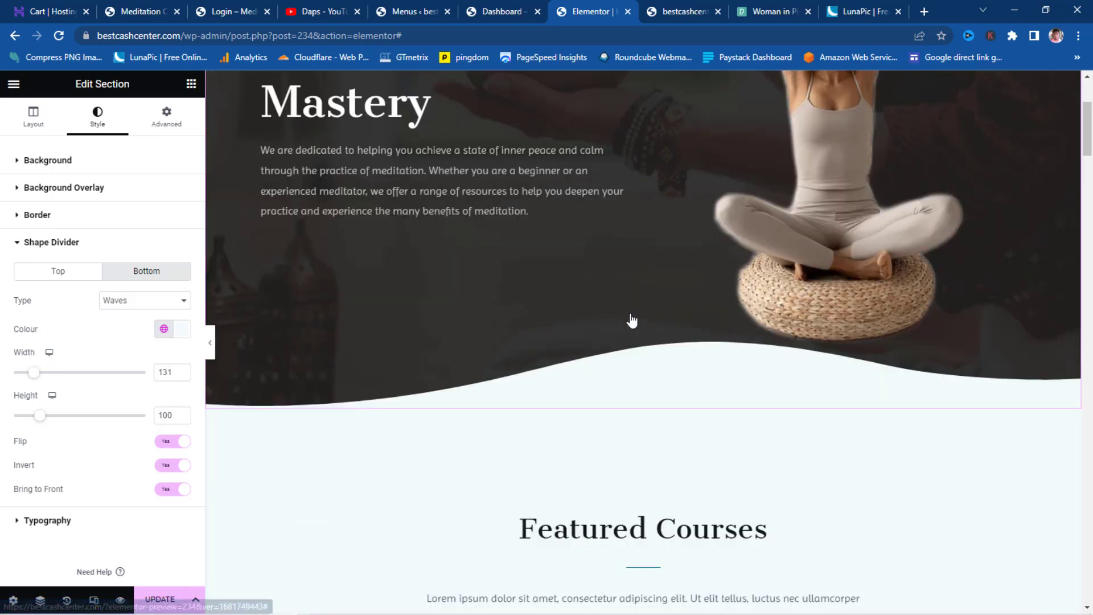
scroll(631, 315, down, 15)
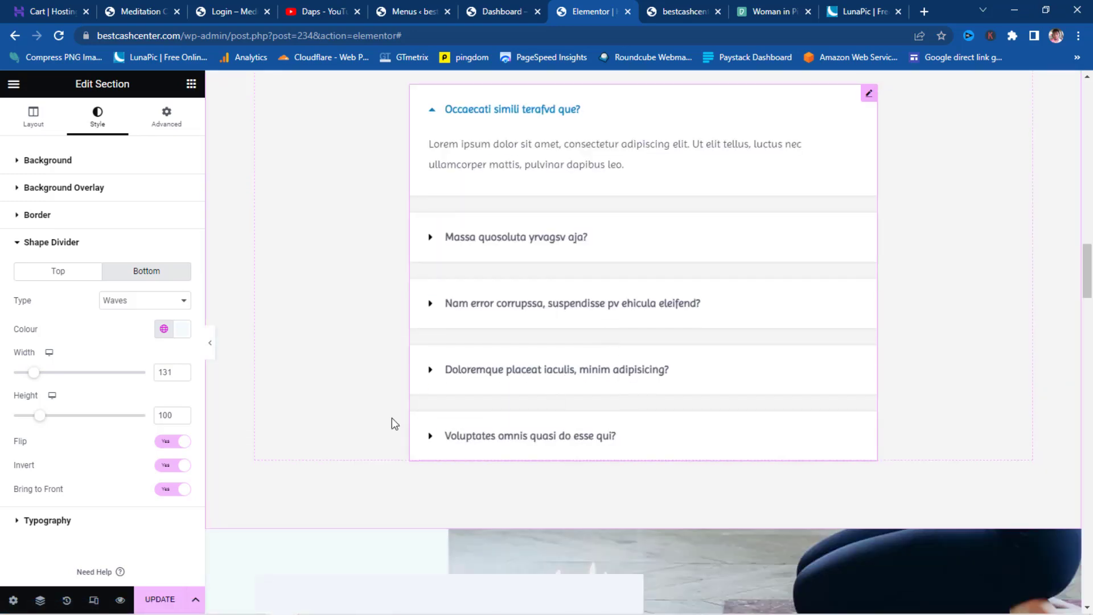
scroll(271, 461, down, 10)
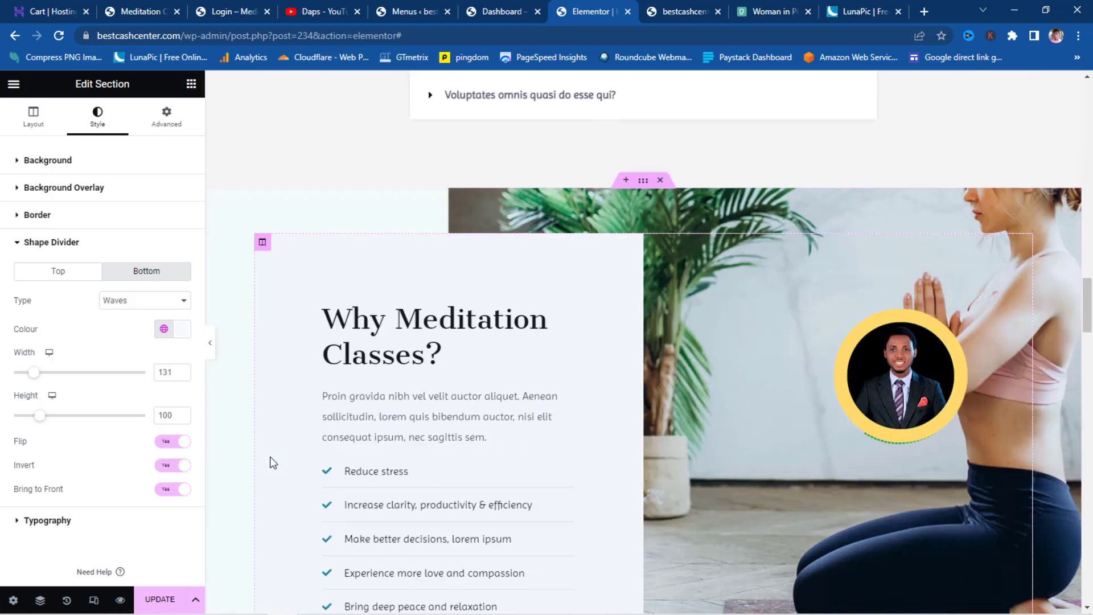
scroll(272, 457, up, 10)
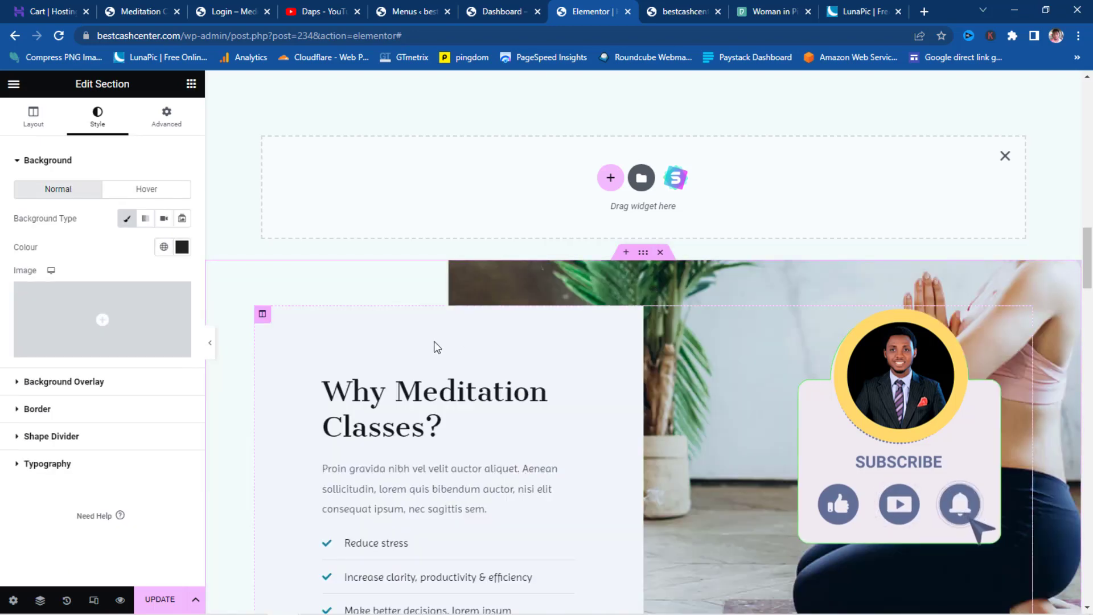
click(1005, 153)
scroll(774, 316, up, 5)
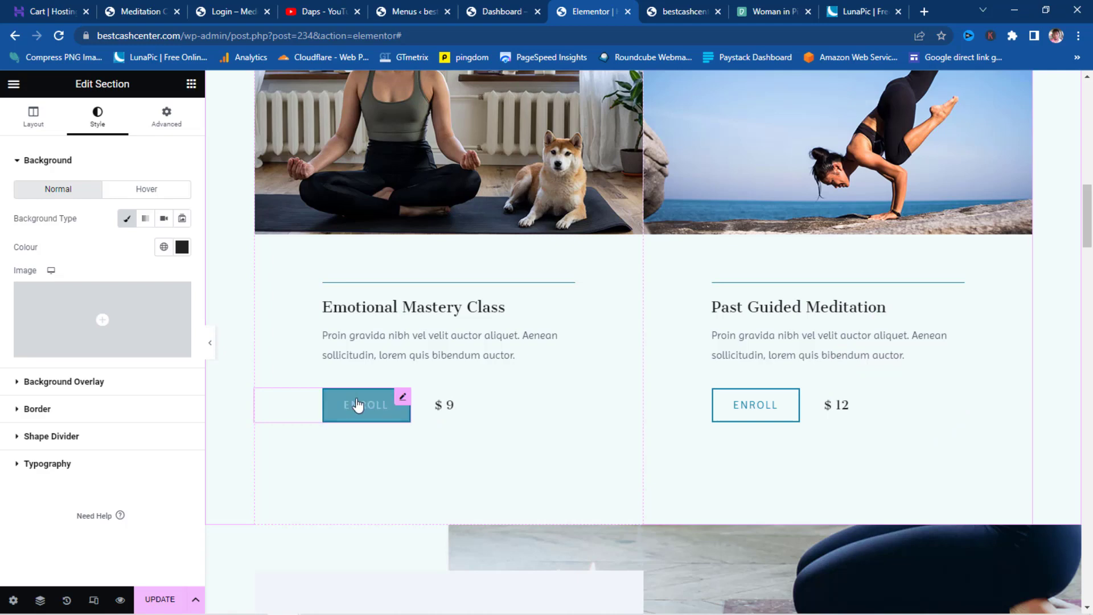
scroll(576, 347, up, 5)
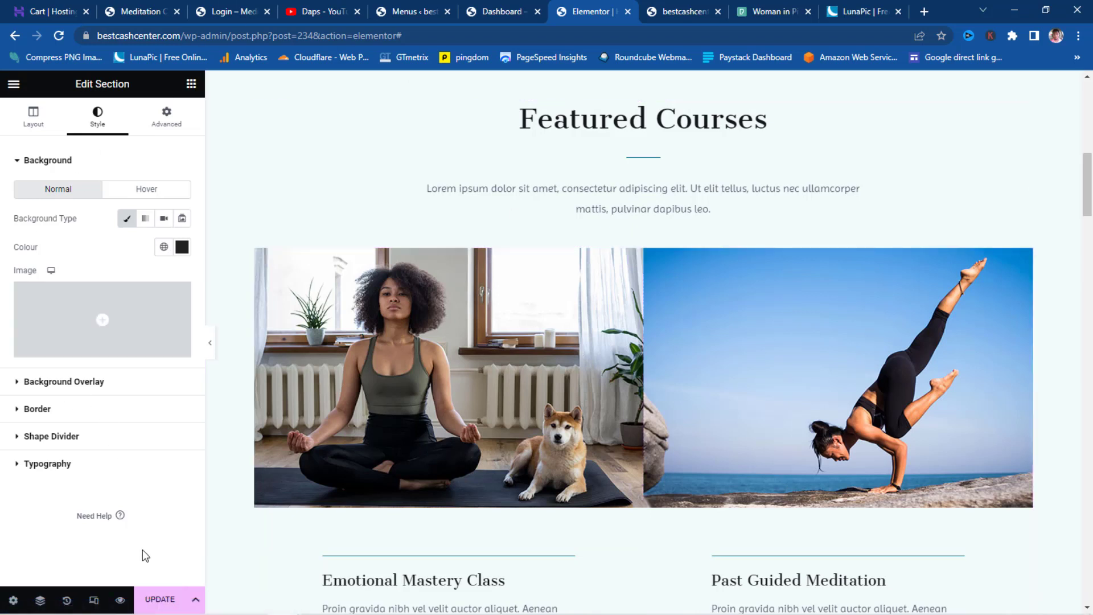
click(169, 602)
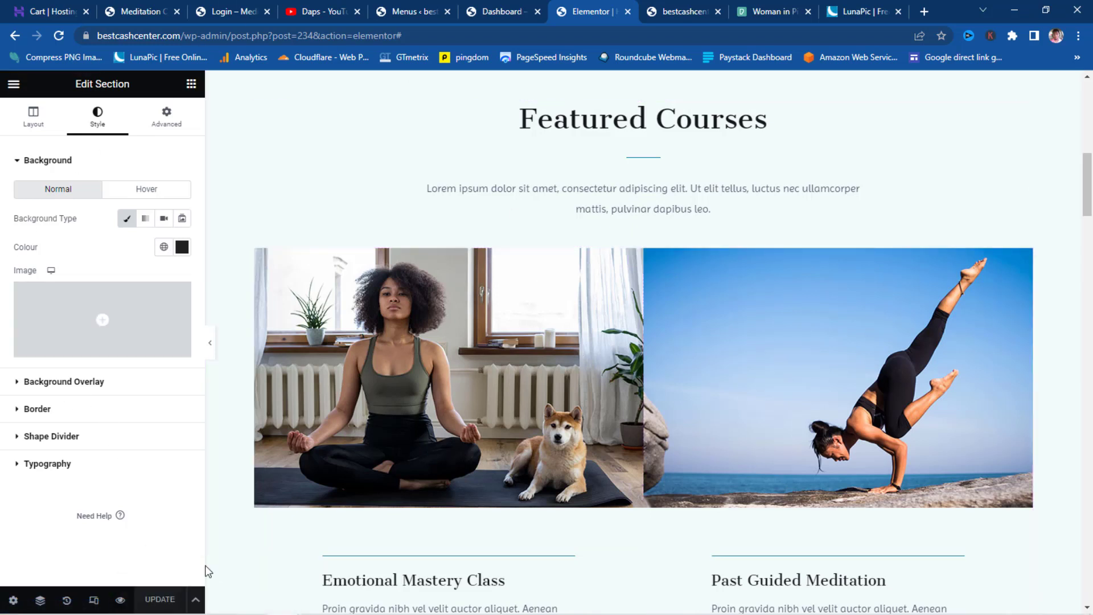
- Open the Tutor LMS Courses list in the admin
click(505, 11)
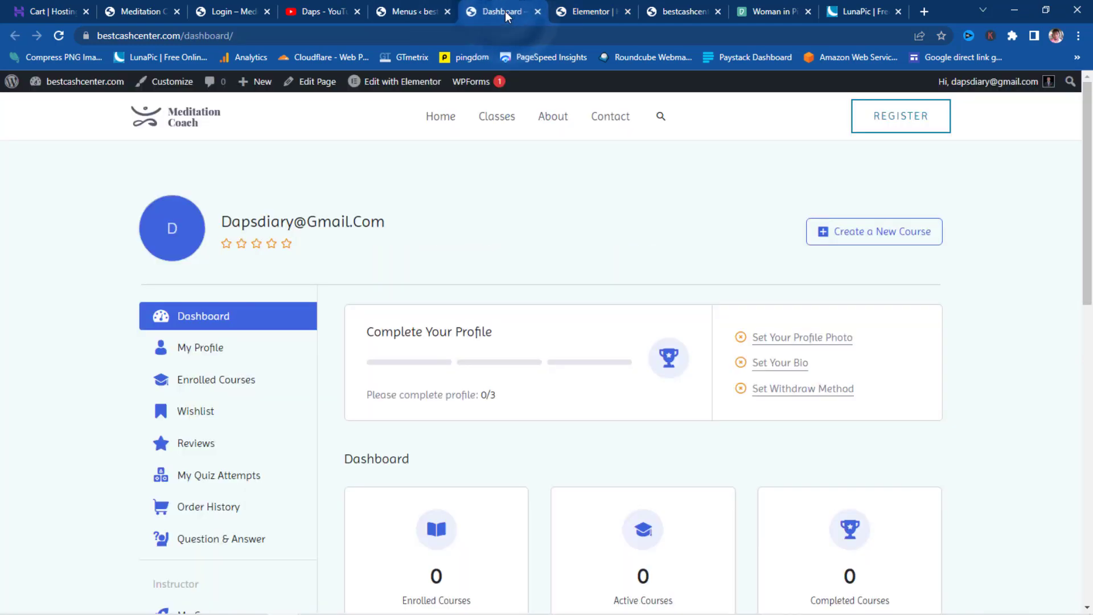
click(414, 12)
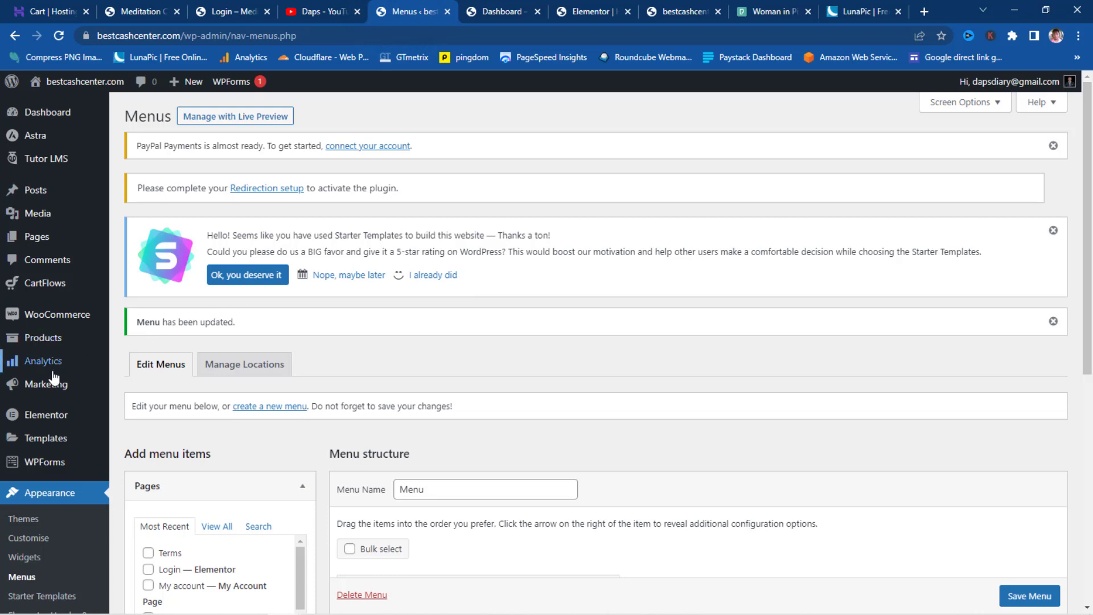
mouse_move(37, 344)
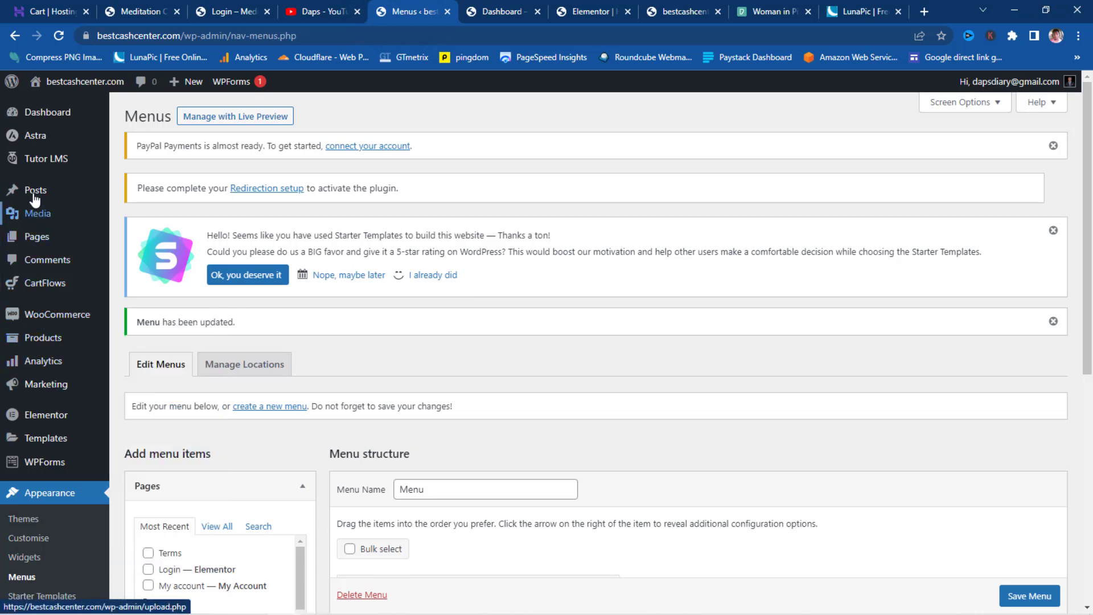
mouse_move(39, 166)
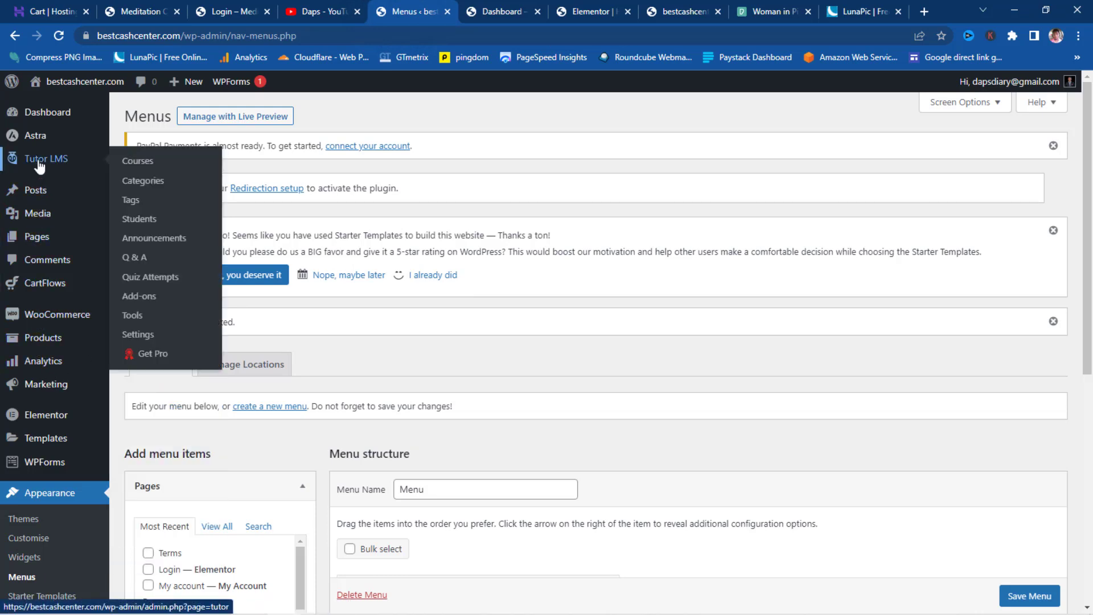
click(133, 163)
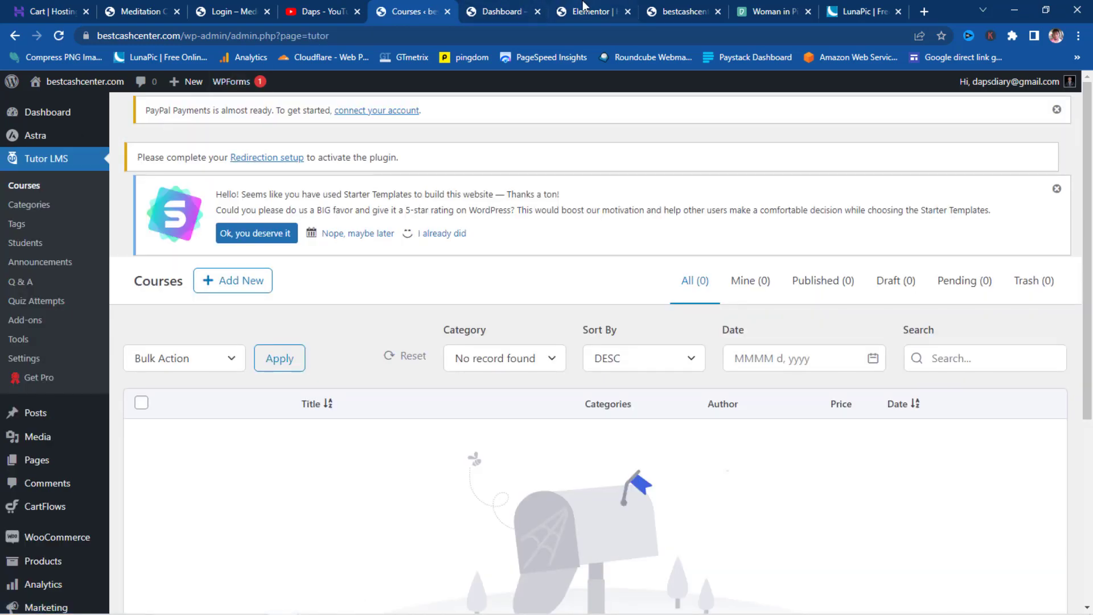
- Copy the 'Emotional Mastery Class' heading from the live homepage
click(678, 17)
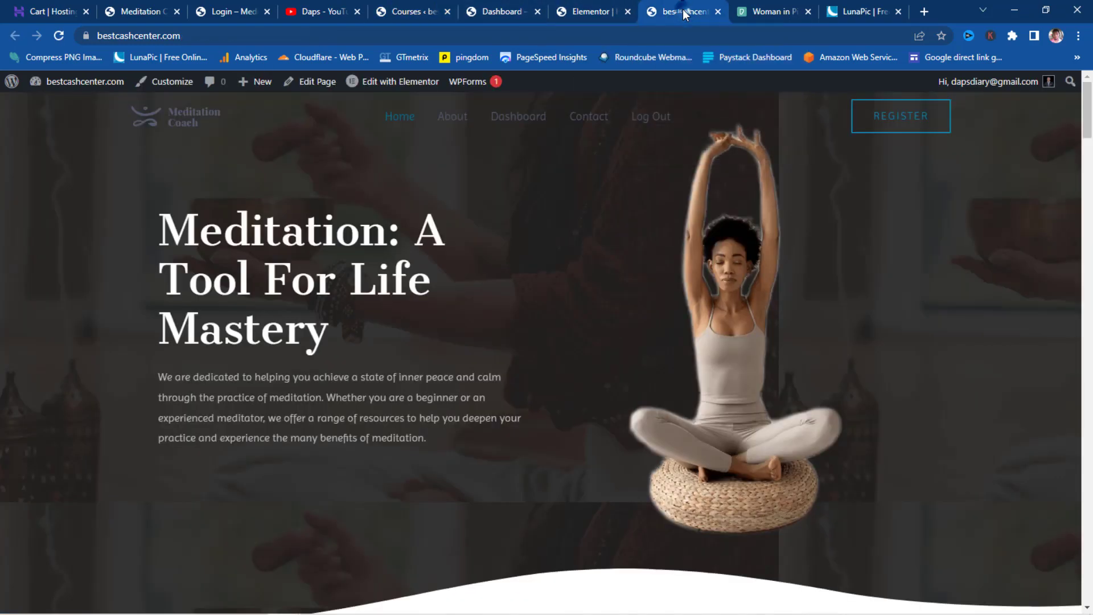
scroll(323, 265, down, 5)
scroll(324, 263, down, 15)
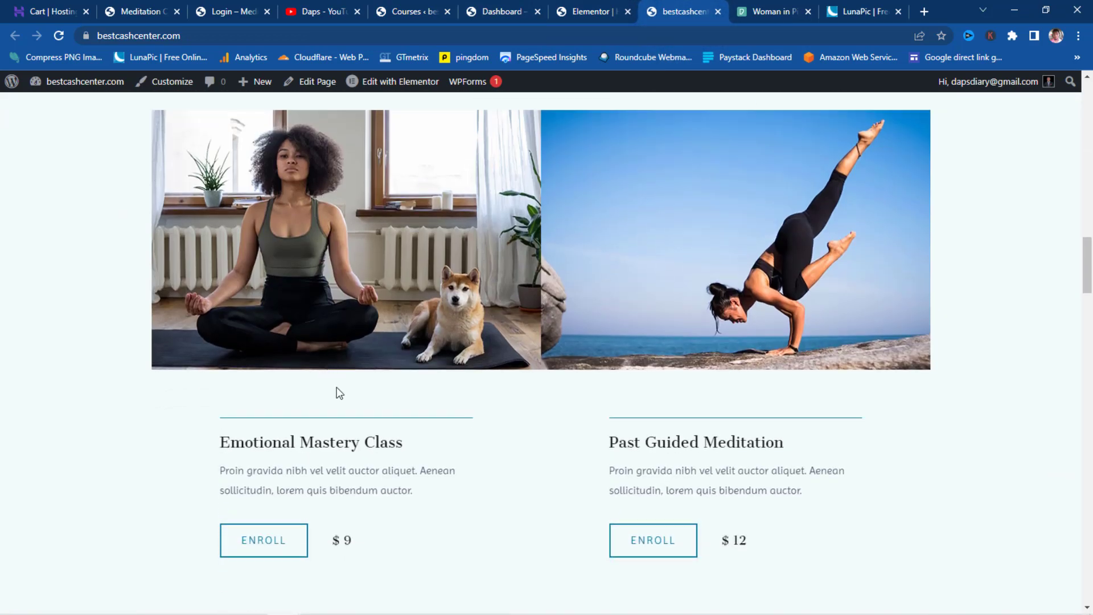
drag(405, 441, 212, 449)
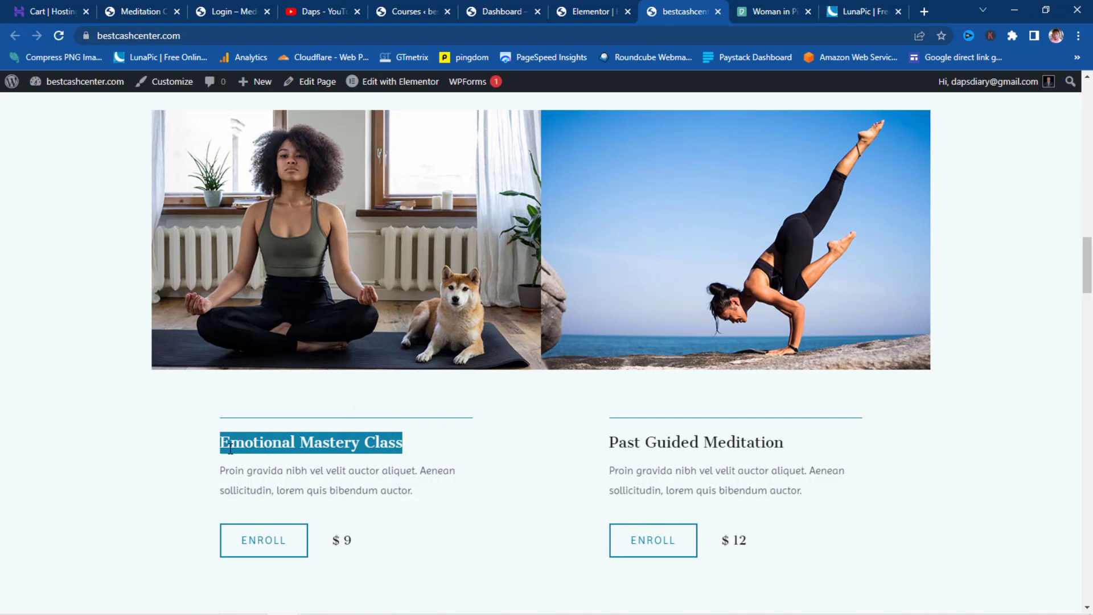
right_click(229, 447)
click(263, 455)
click(408, 10)
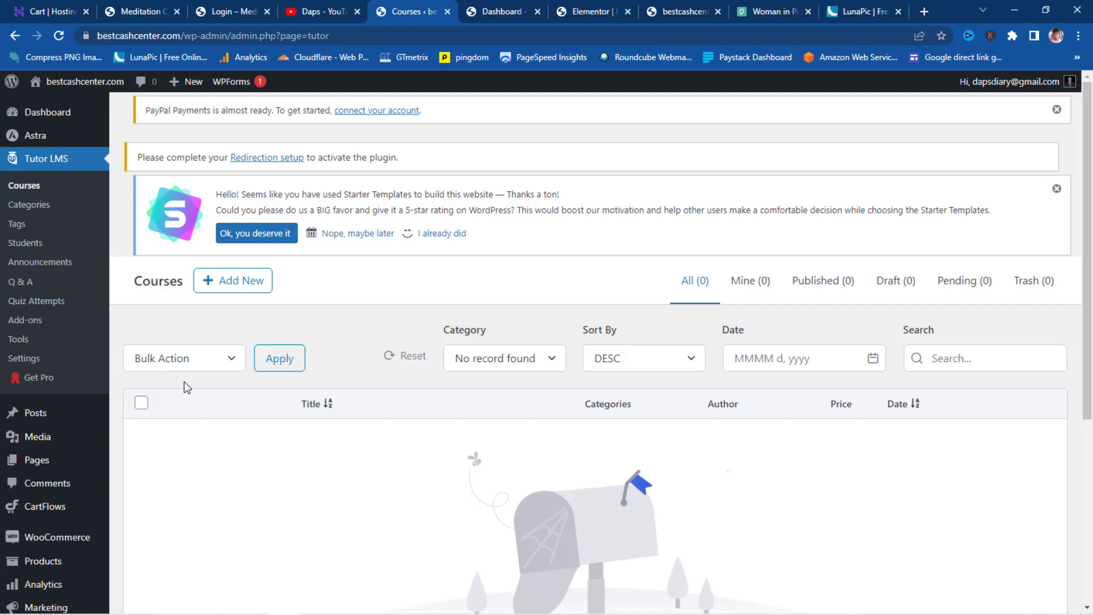
- Open the WooCommerce Add New product page in a new tab
scroll(183, 381, down, 2)
mouse_move(29, 430)
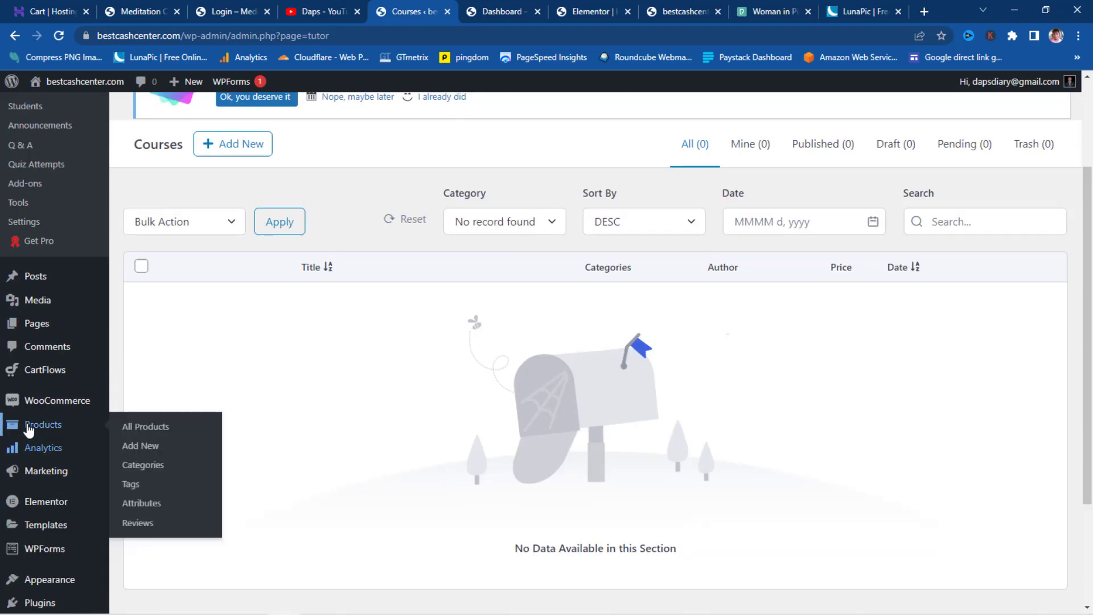
right_click(141, 447)
click(160, 452)
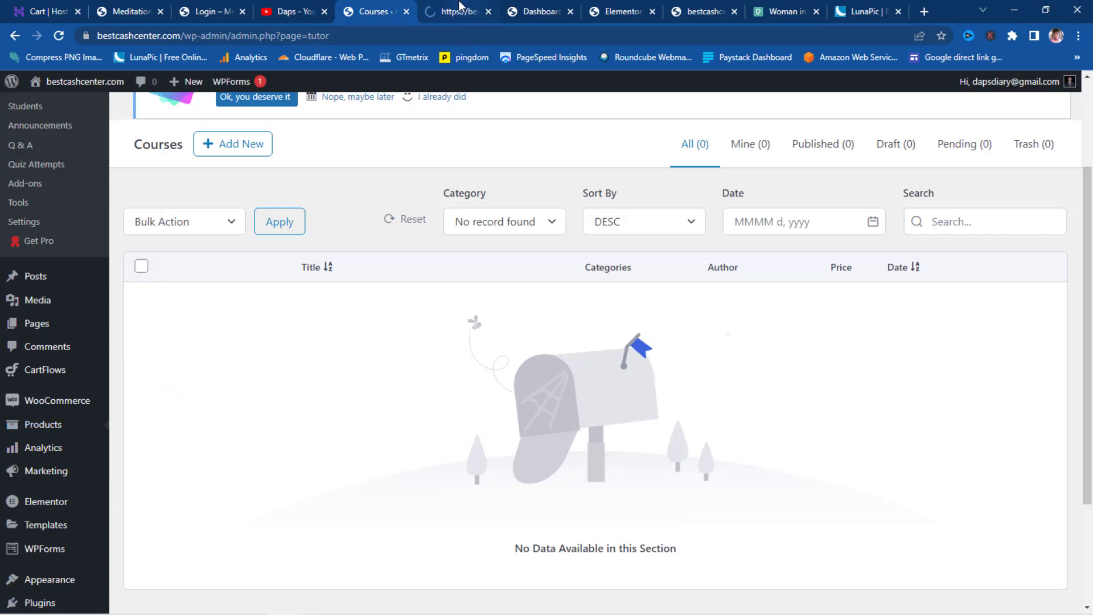
click(459, 10)
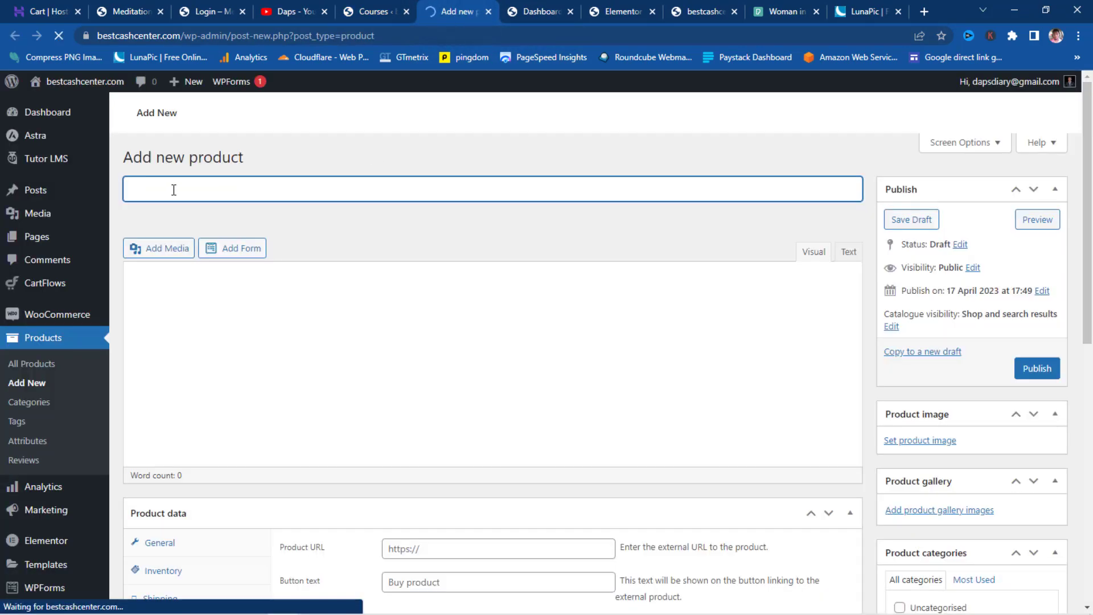
- Paste 'Emotional Mastery Class' as product title, tick For Tutor, and enter regular price 9
right_click(169, 188)
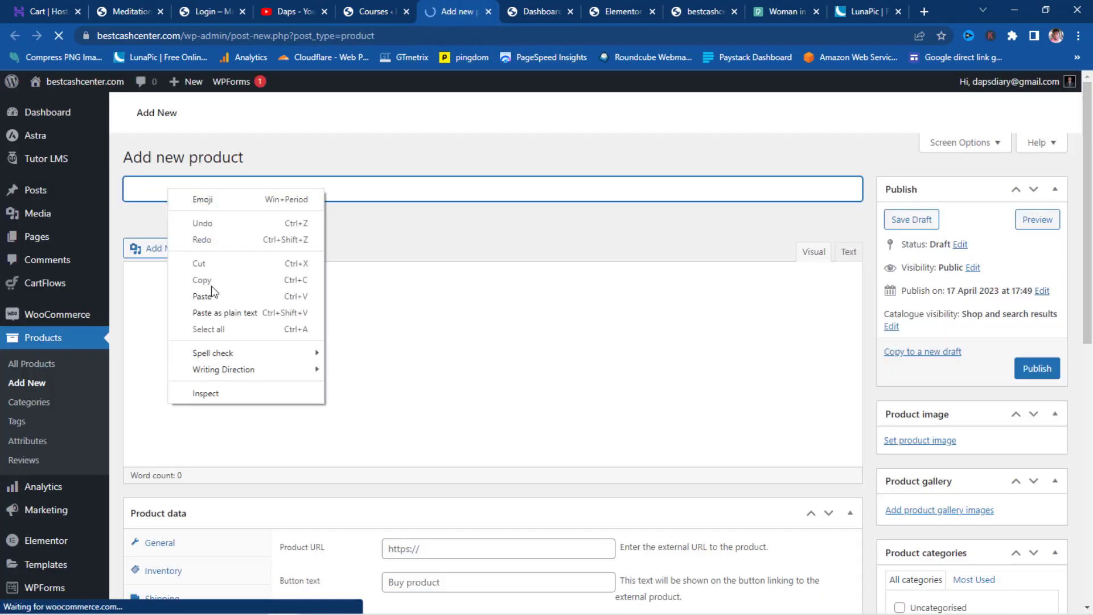
click(200, 297)
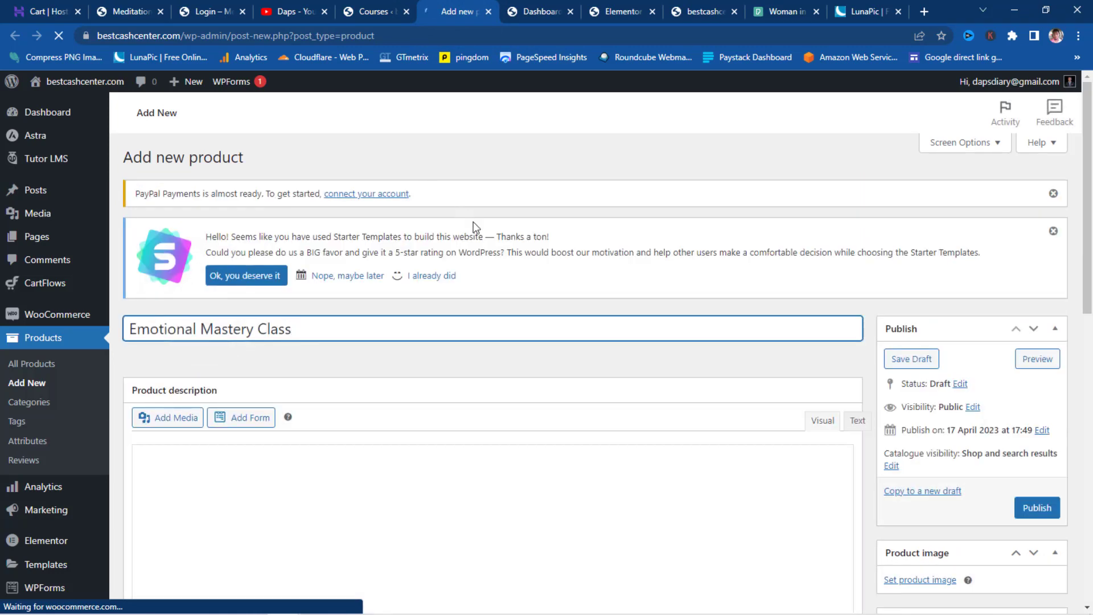
scroll(476, 226, down, 7)
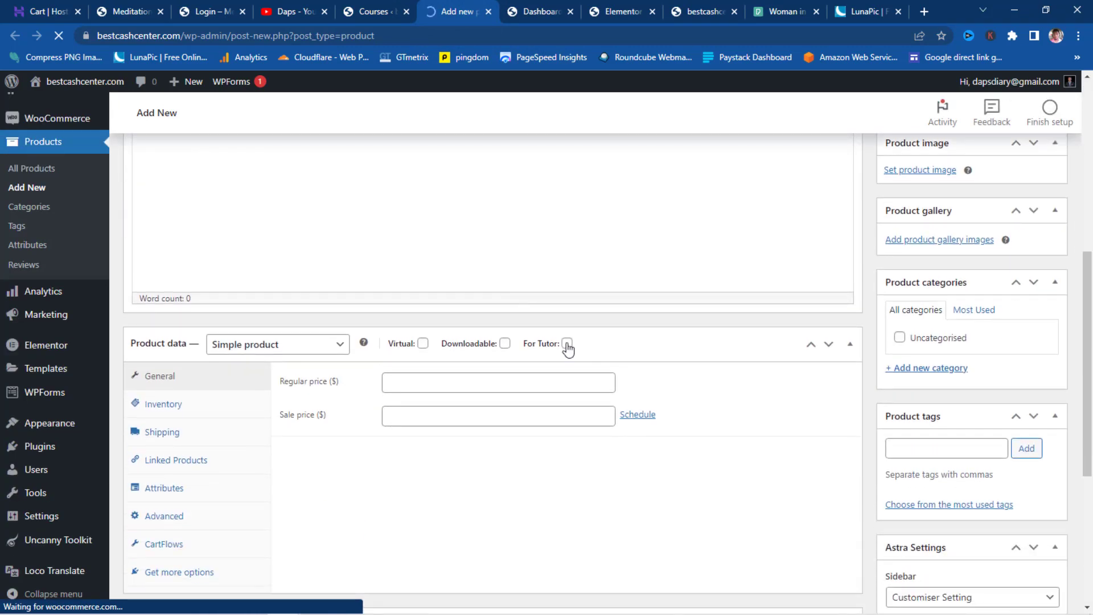
click(567, 344)
click(416, 376)
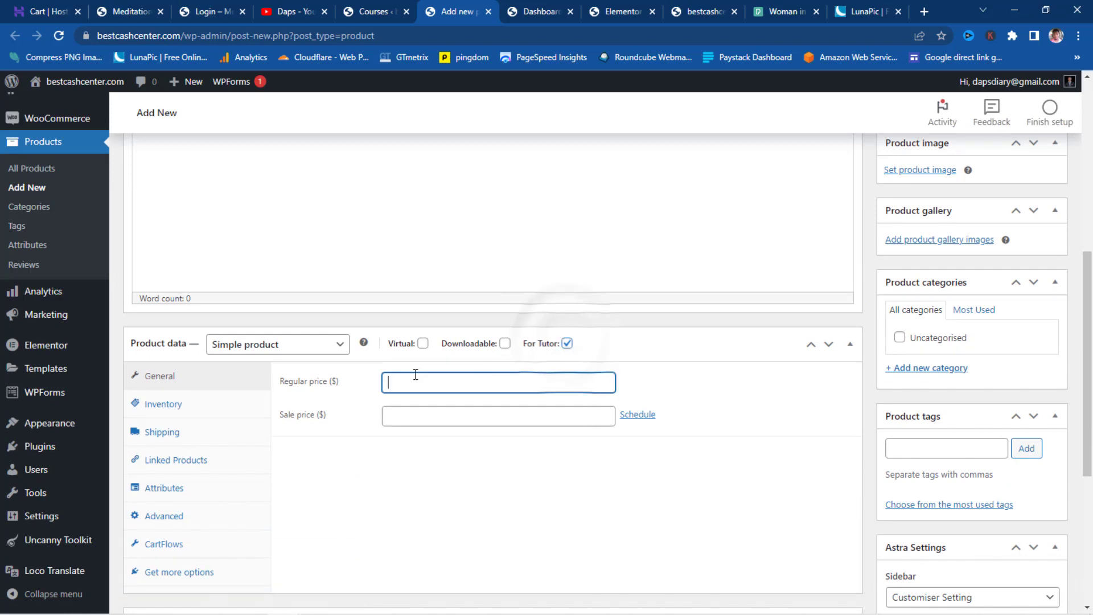
text(99)
- Set the meditating woman with dog photo as product image and publish the product
scroll(894, 453, up, 2)
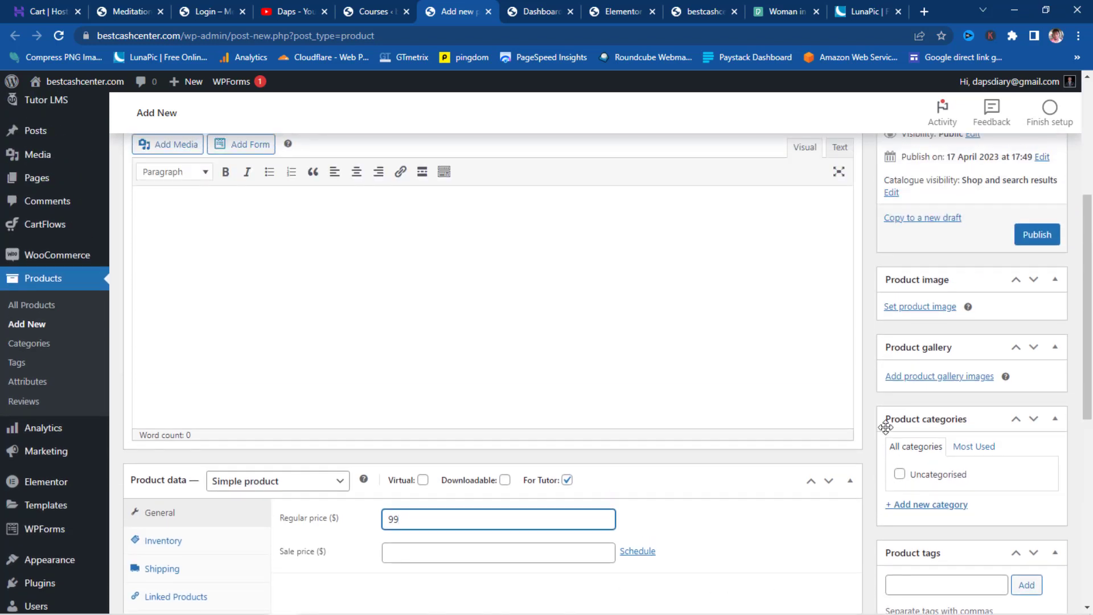
click(920, 307)
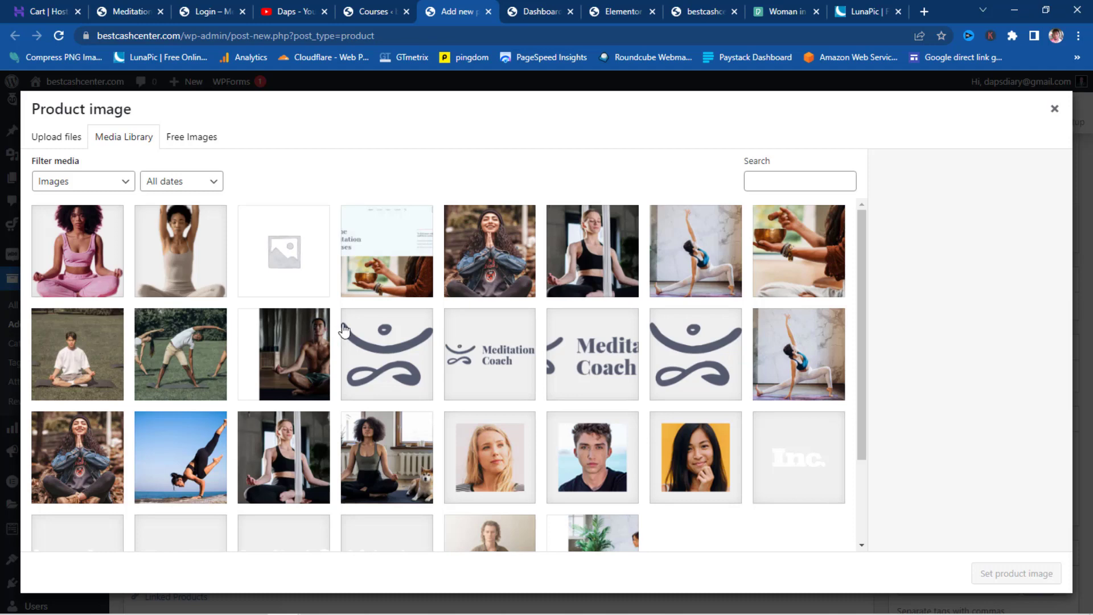
scroll(407, 337, down, 2)
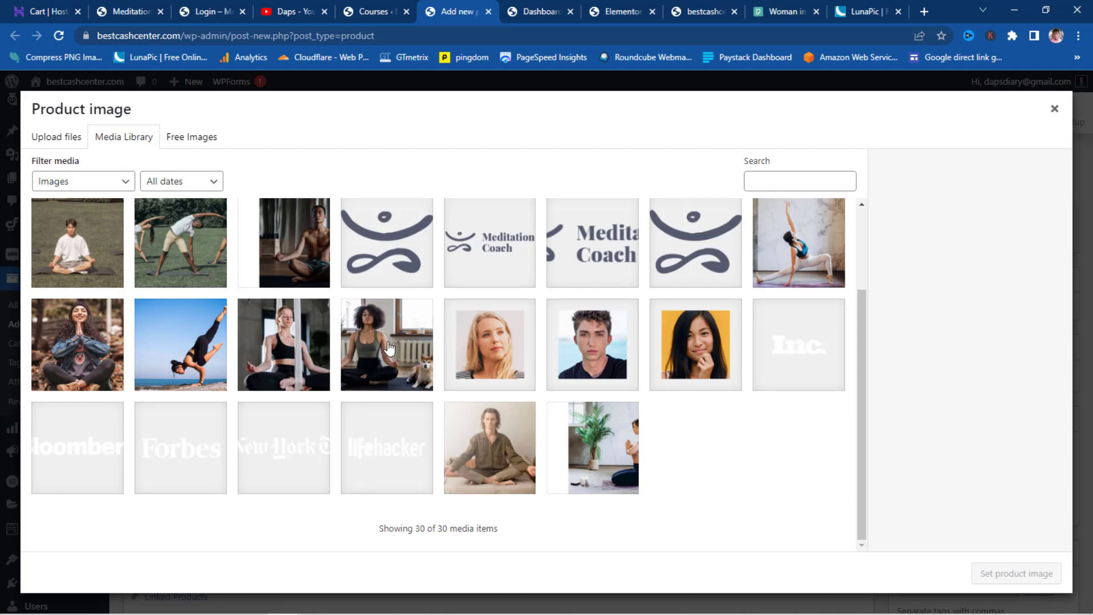
click(390, 344)
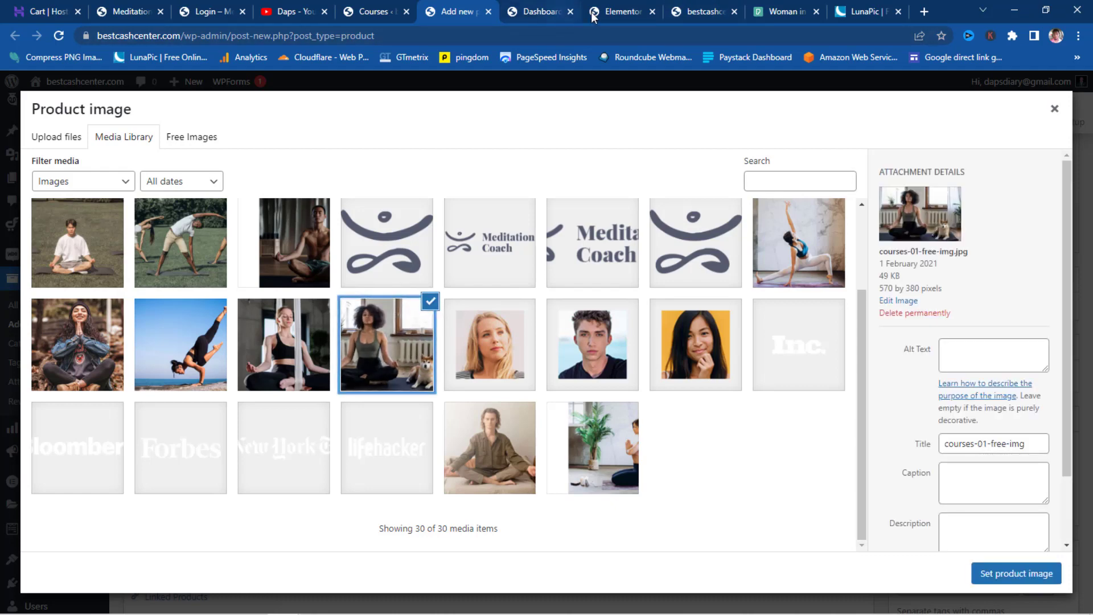
click(700, 12)
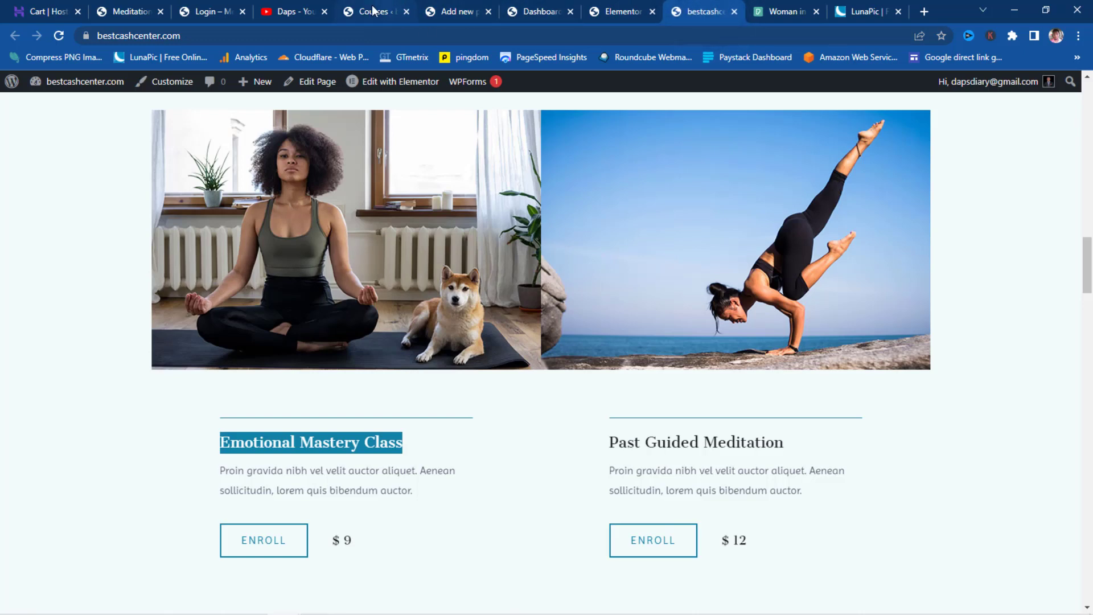
click(446, 10)
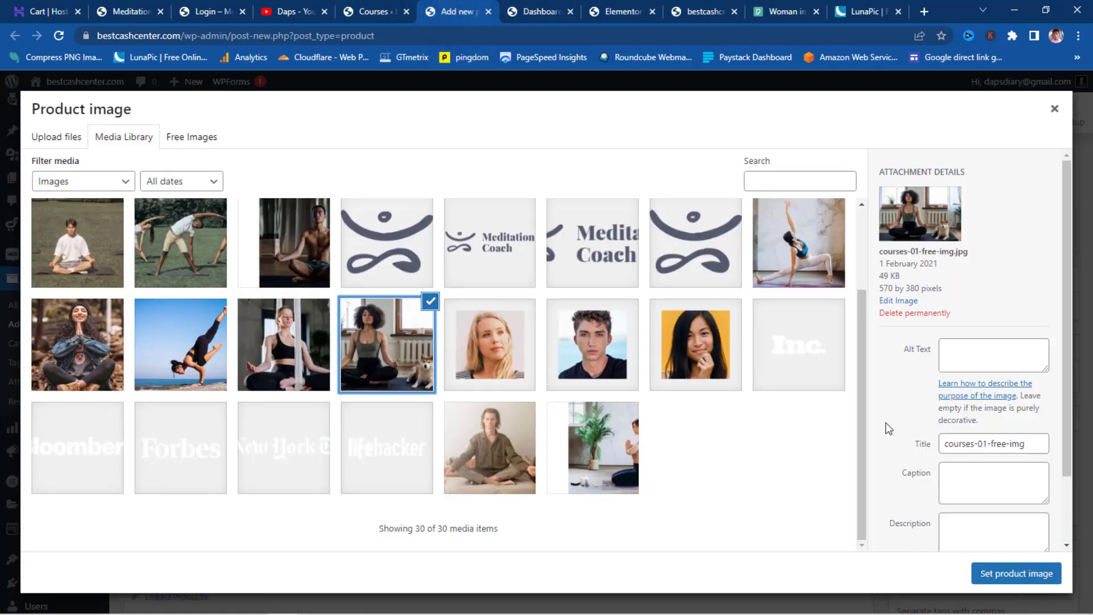
click(1005, 574)
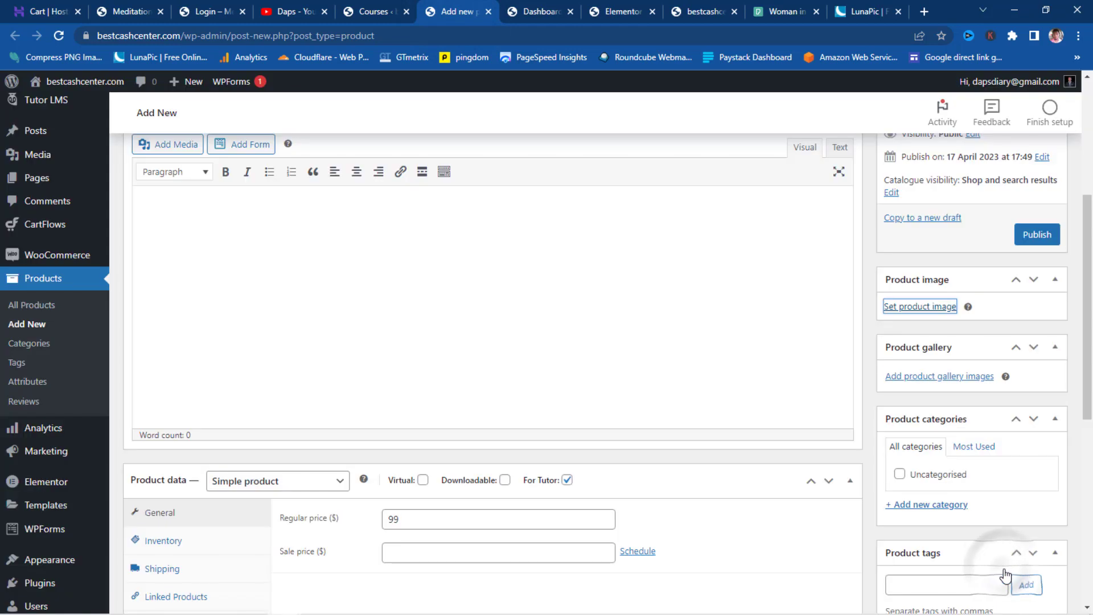
click(1033, 237)
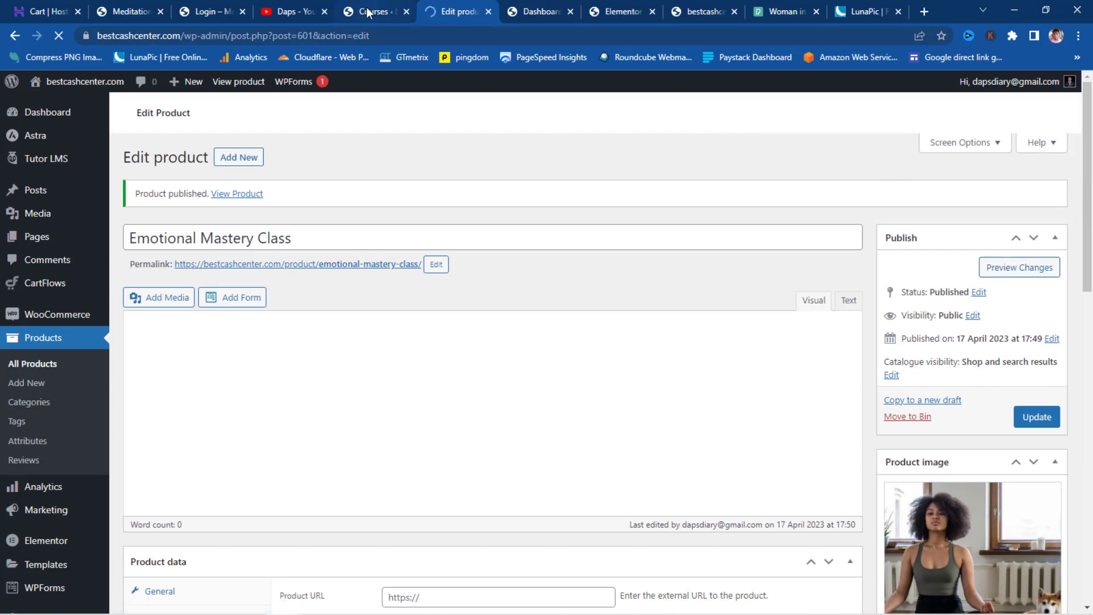
- Add a new Tutor LMS course and paste 'Emotional Mastery Class' as its title
click(367, 11)
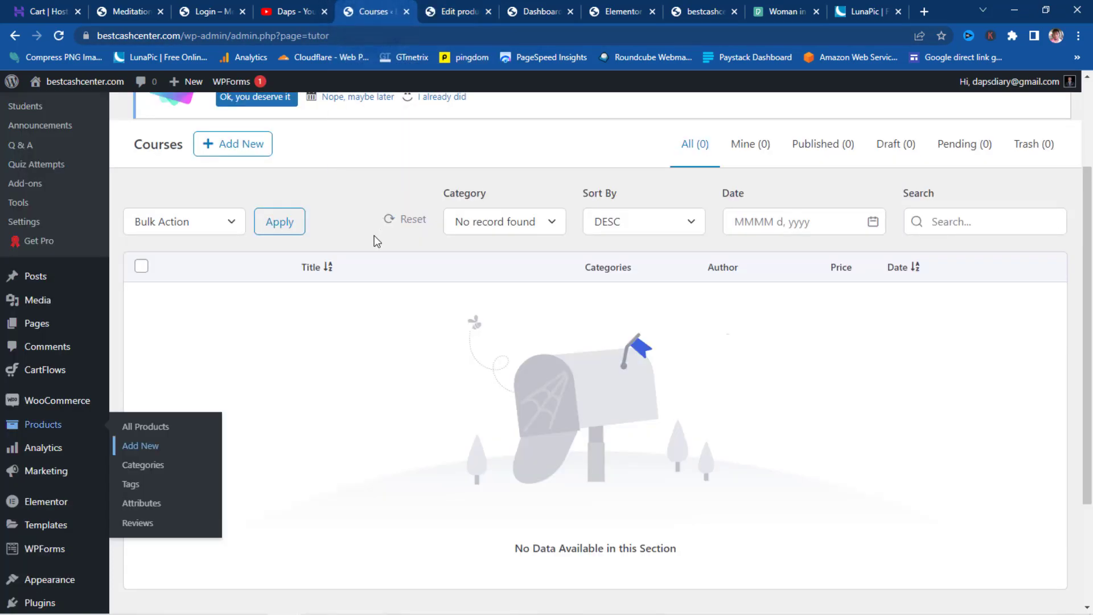
click(230, 146)
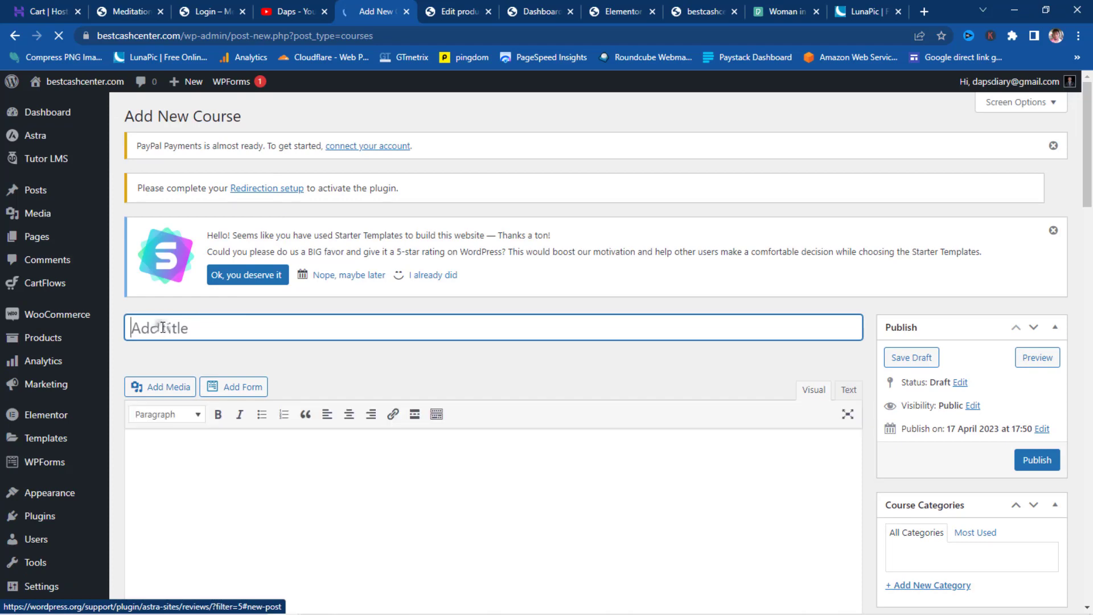
click(163, 328)
key(ctrl+v)
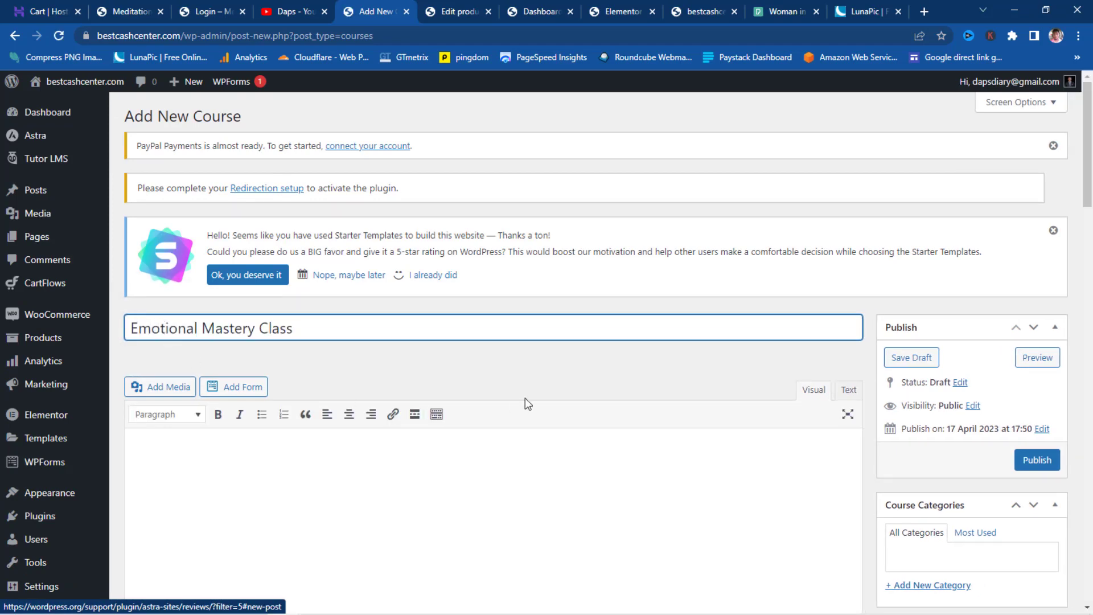
scroll(525, 398, down, 3)
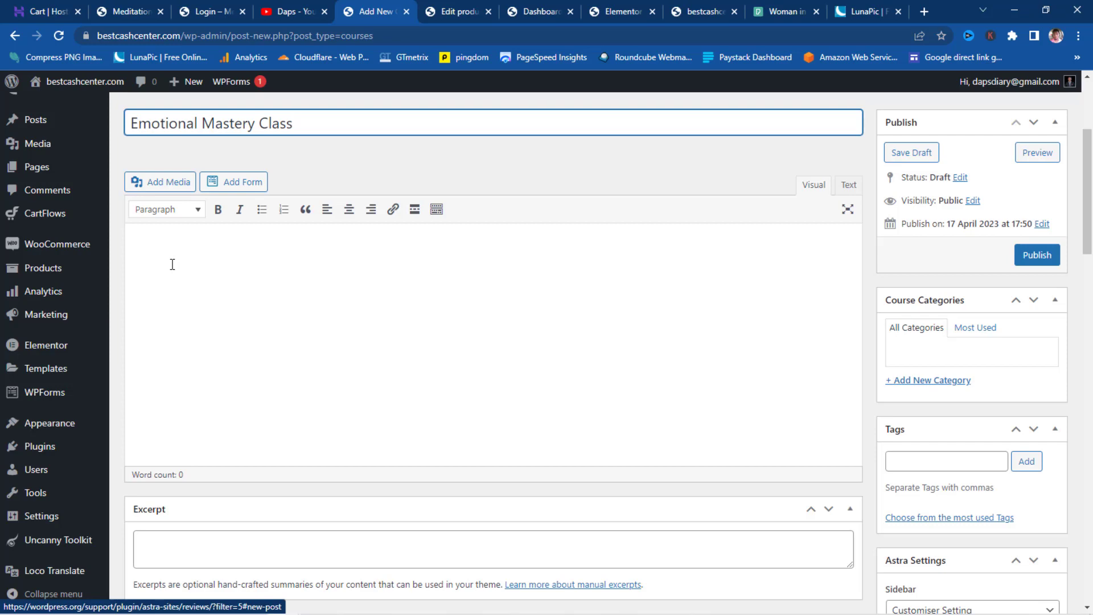
- Open the Emotional Mastery Class course page on the Meditation Coach site
click(121, 12)
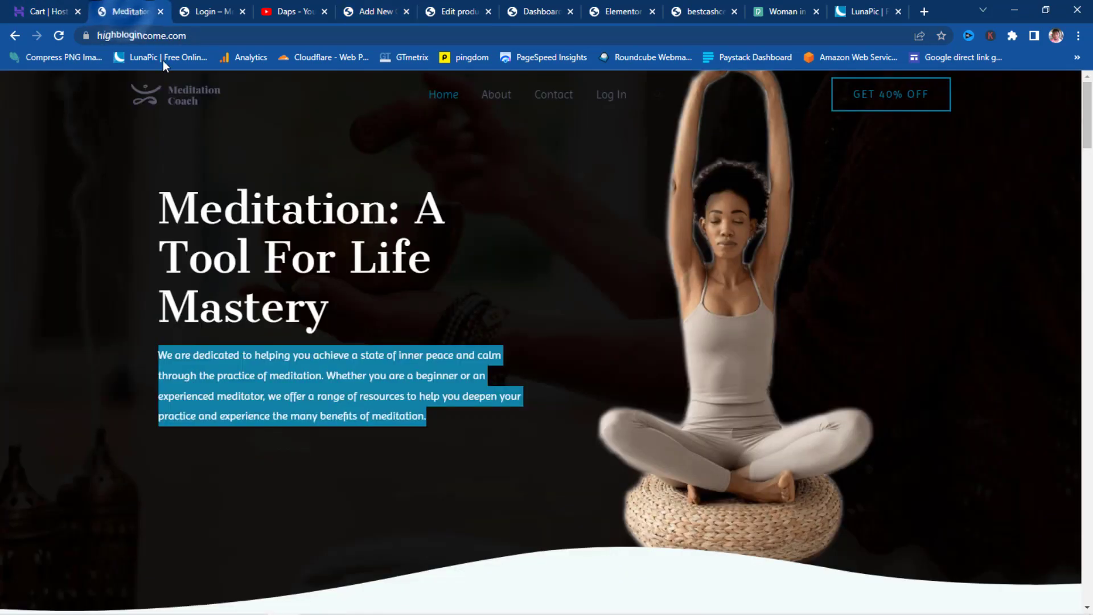
scroll(504, 207, down, 10)
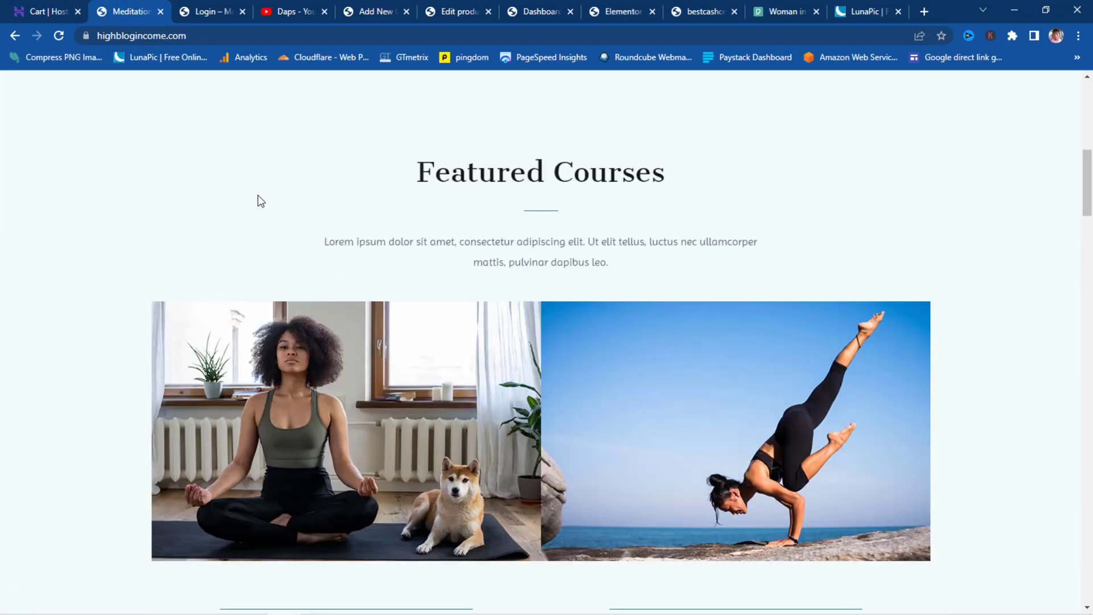
scroll(259, 200, down, 5)
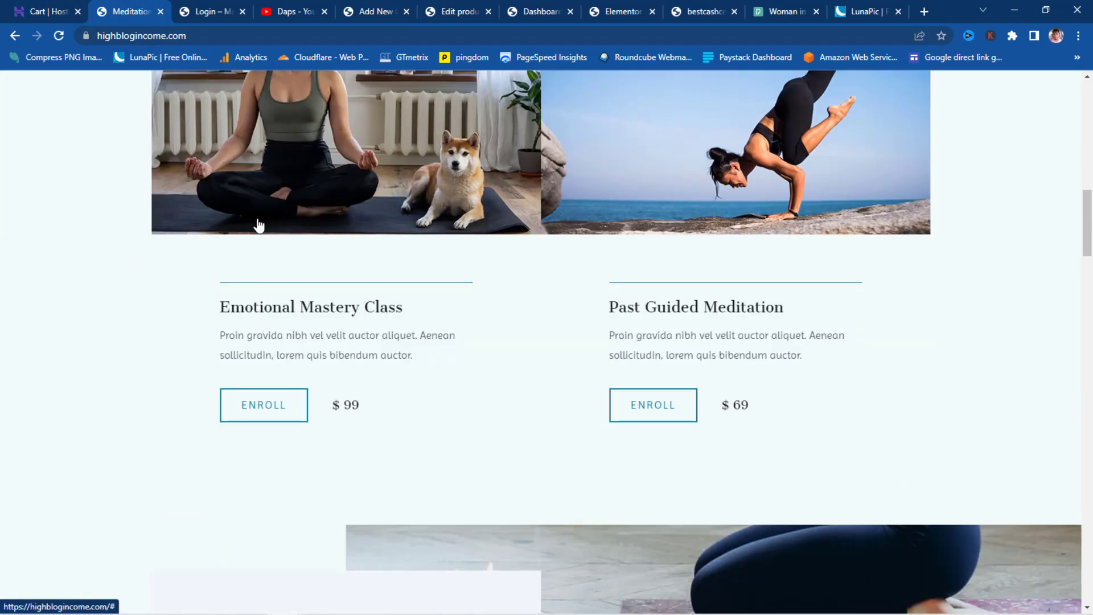
click(253, 409)
scroll(552, 229, down, 8)
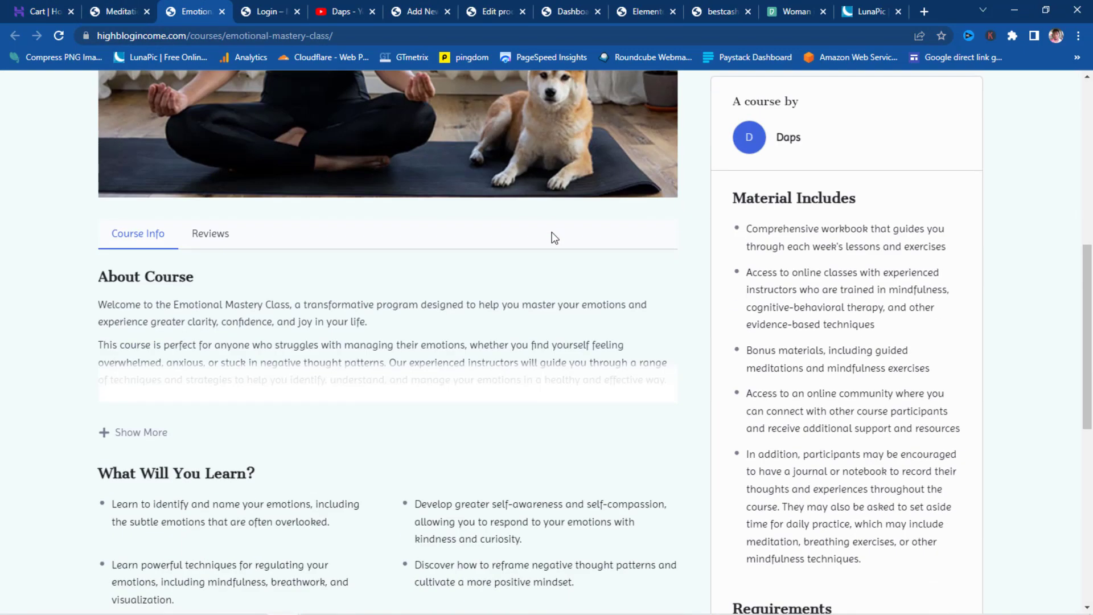
- Expand and copy all four About Course paragraphs, then go back to the course editor
click(133, 432)
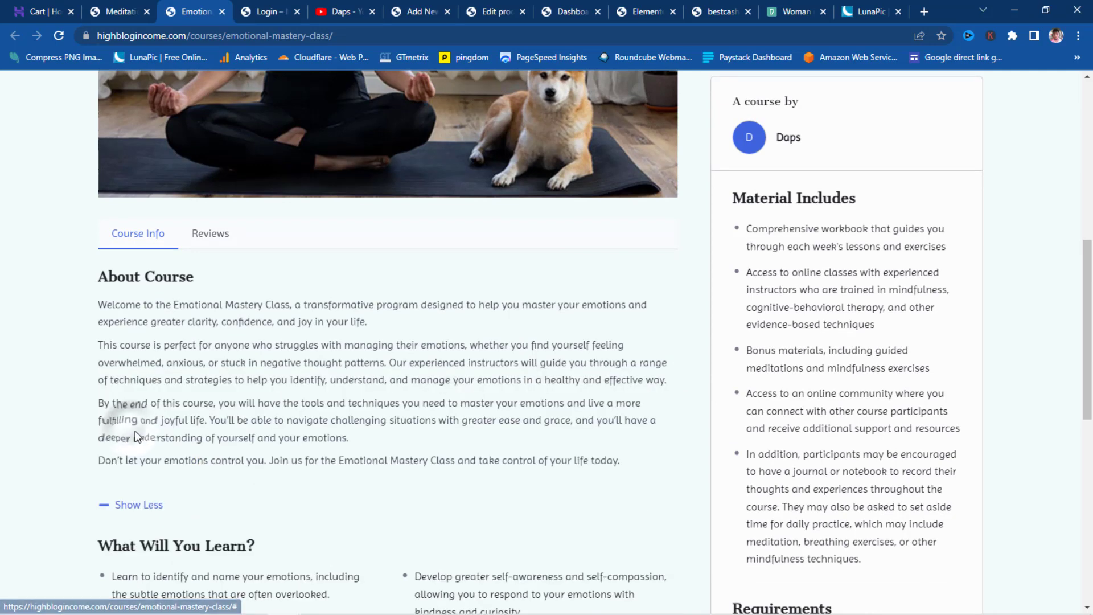
drag(638, 460, 92, 292)
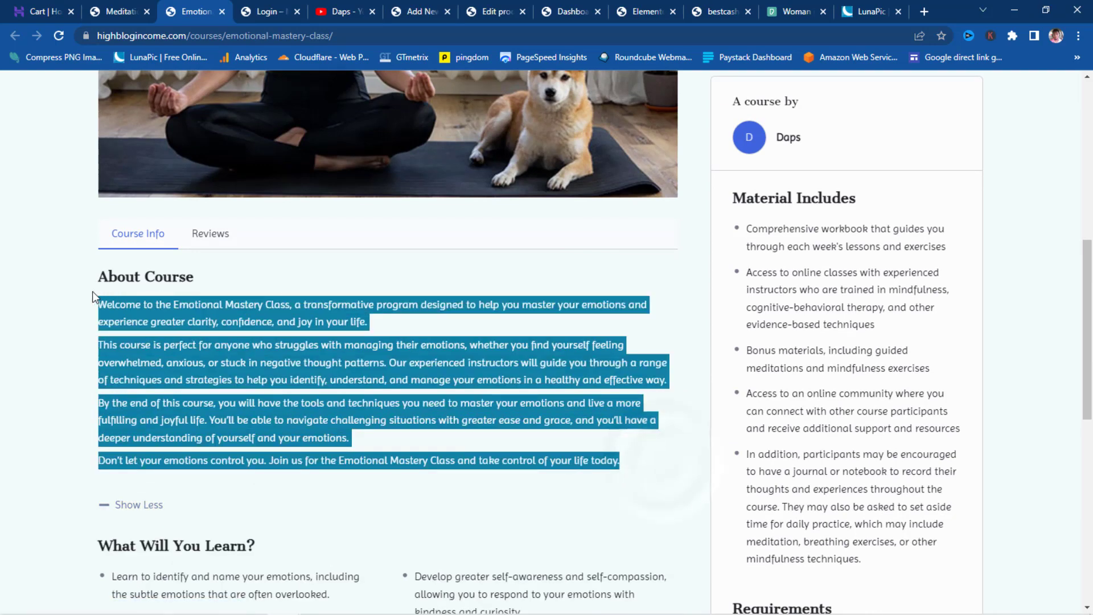
right_click(148, 308)
drag(619, 460, 141, 321)
key(ctrl+c)
mouse_move(483, 16)
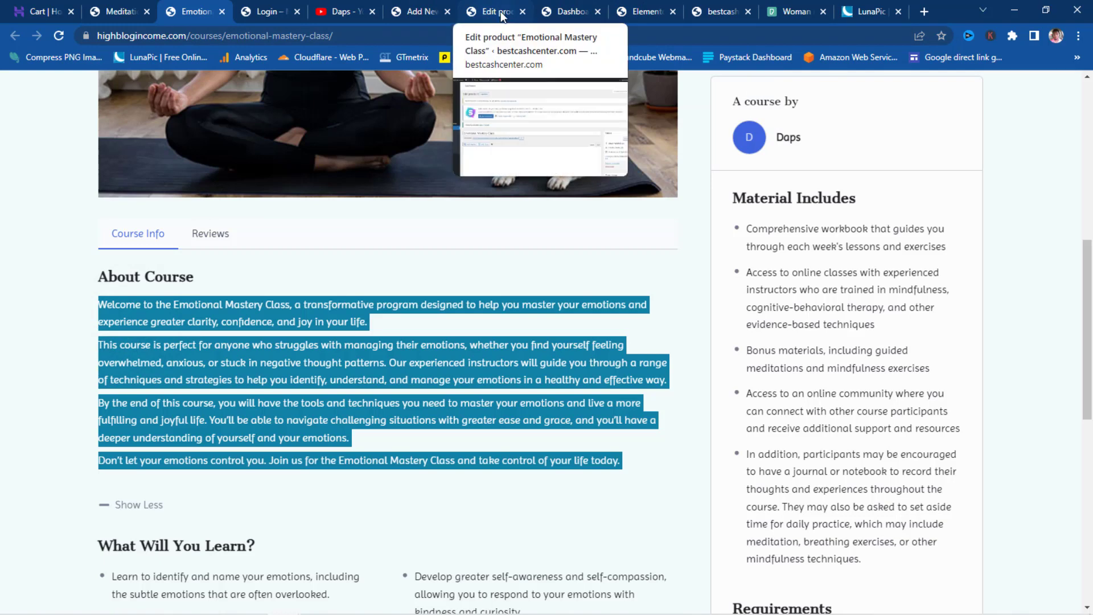
click(428, 13)
- Paste the About Course text into the description and delete the leftover Show Less text
click(140, 230)
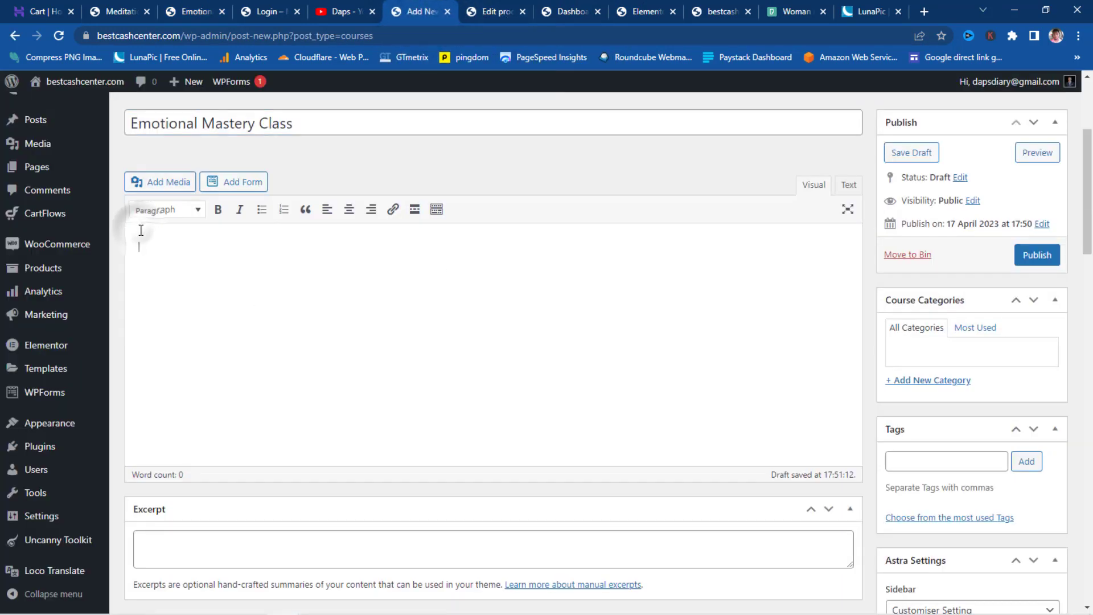
key(ctrl+v)
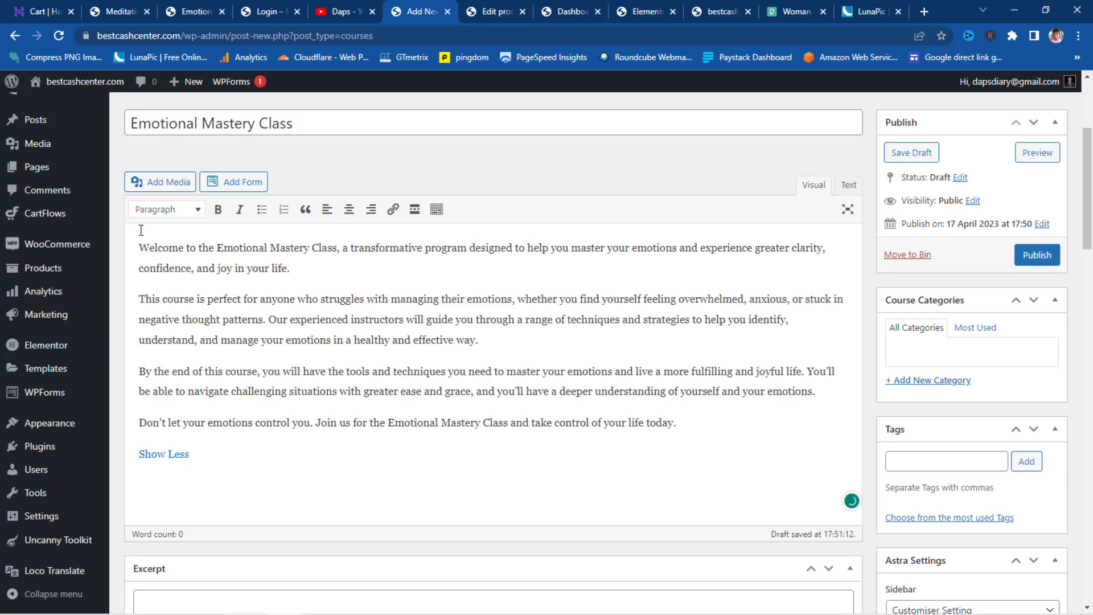
drag(214, 454, 127, 450)
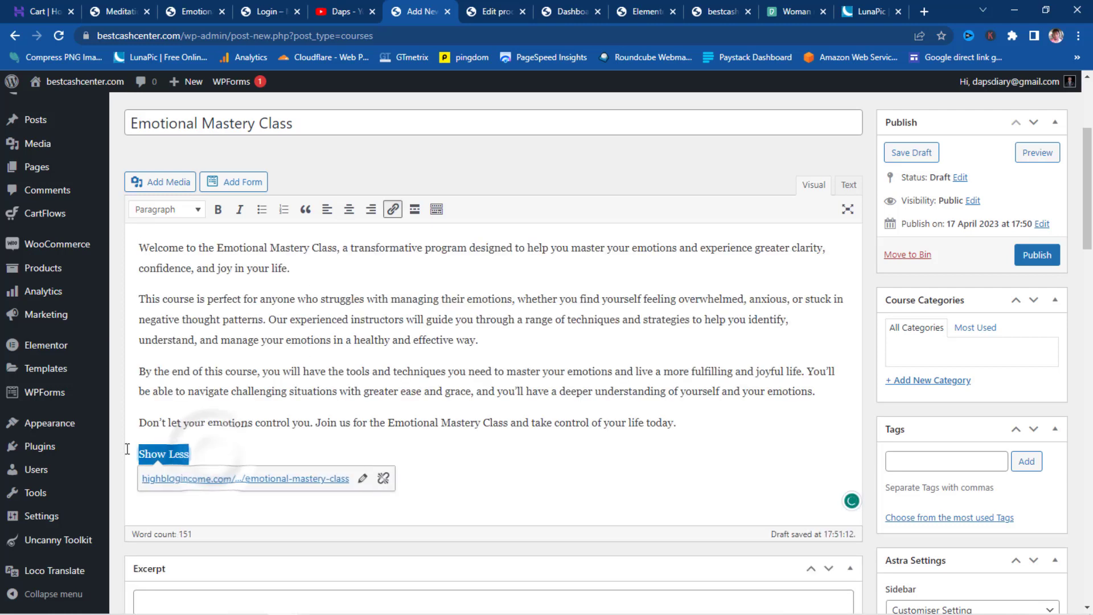
key(BackSpace)
key(BackSpace)
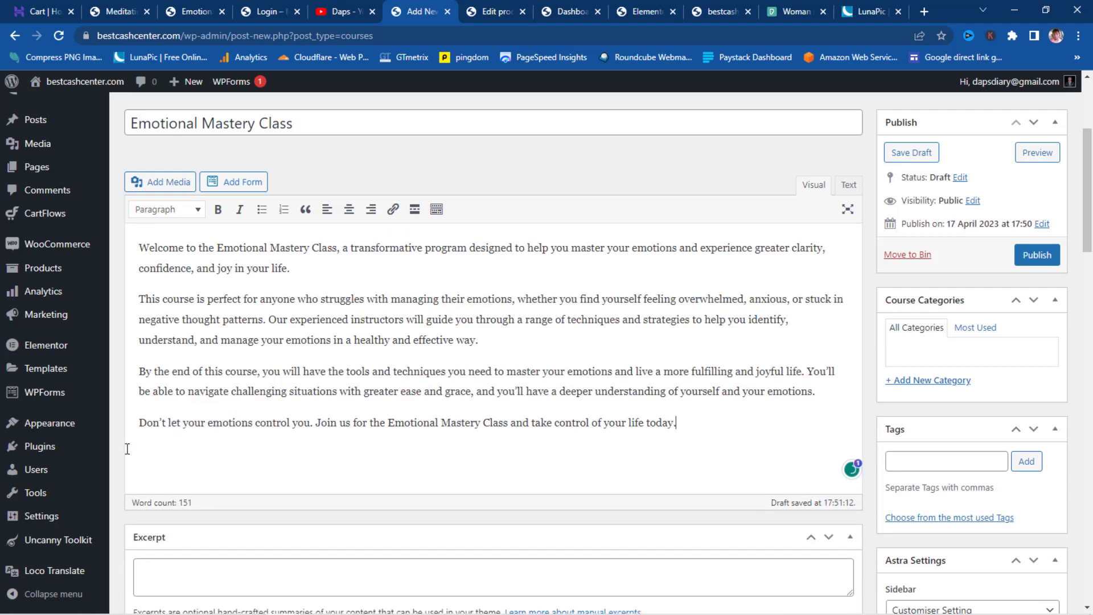
scroll(259, 396, up, 4)
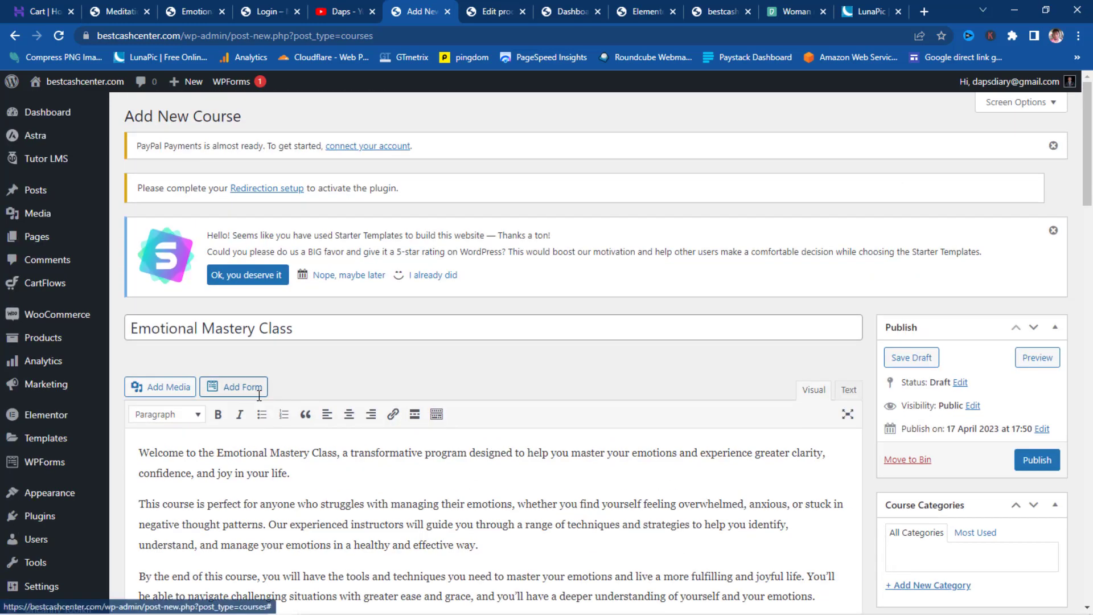
scroll(411, 488, down, 7)
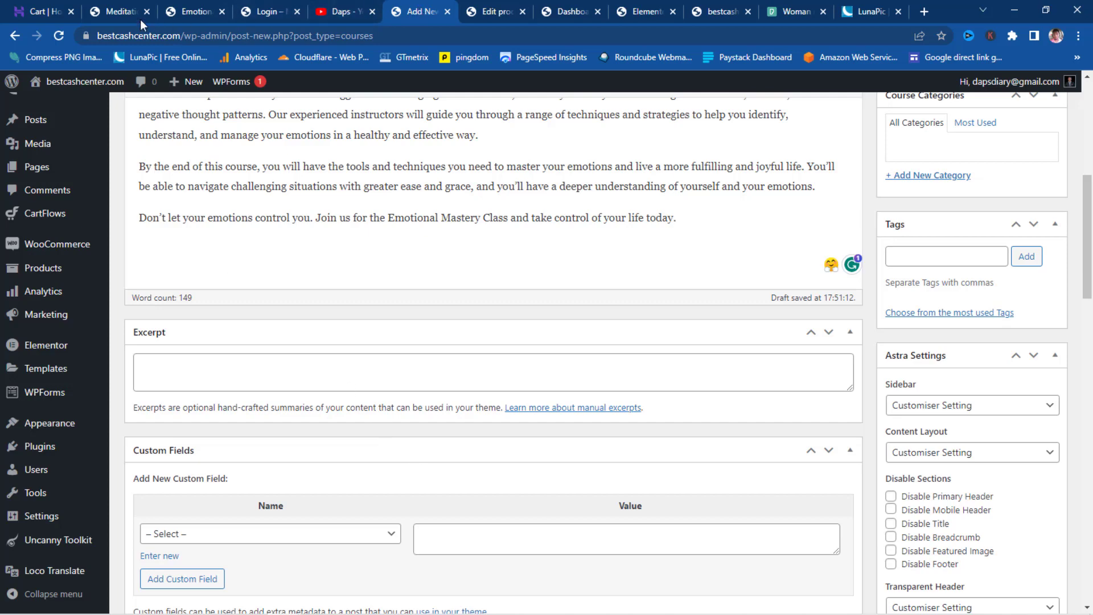
- Copy the What Will You Learn bullets from the live course page
click(188, 11)
drag(556, 401, 92, 237)
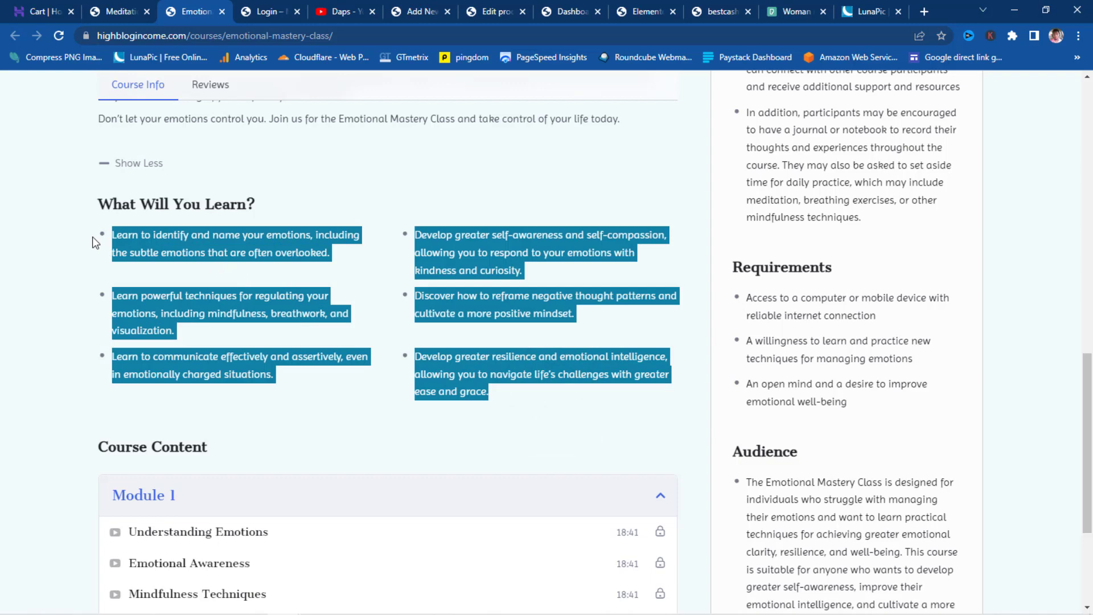
right_click(148, 238)
click(181, 249)
click(421, 11)
scroll(417, 278, down, 2)
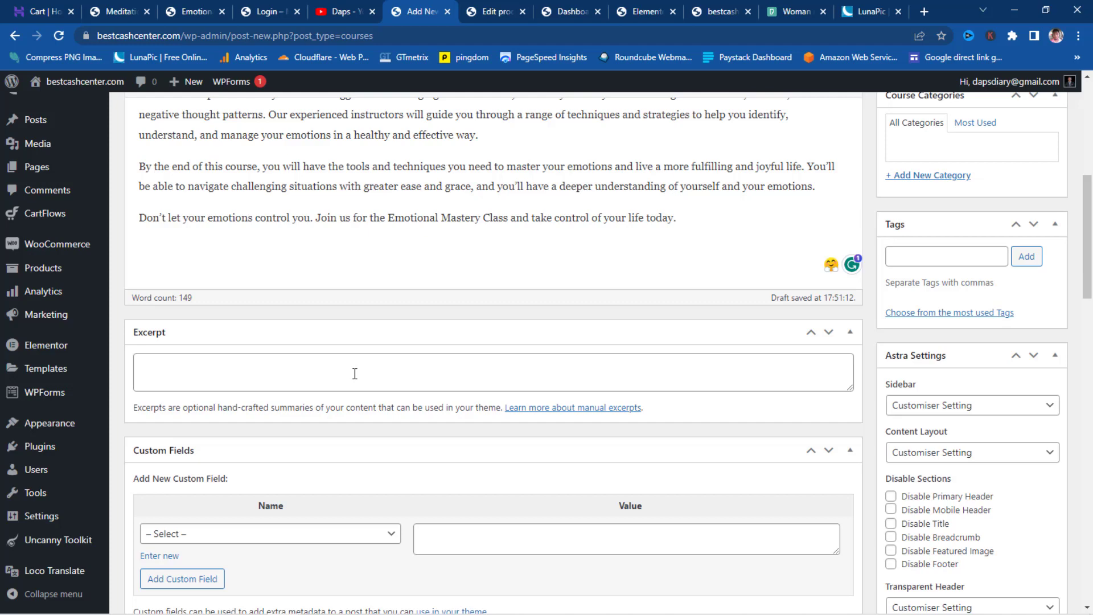
scroll(352, 371, down, 3)
scroll(352, 369, down, 5)
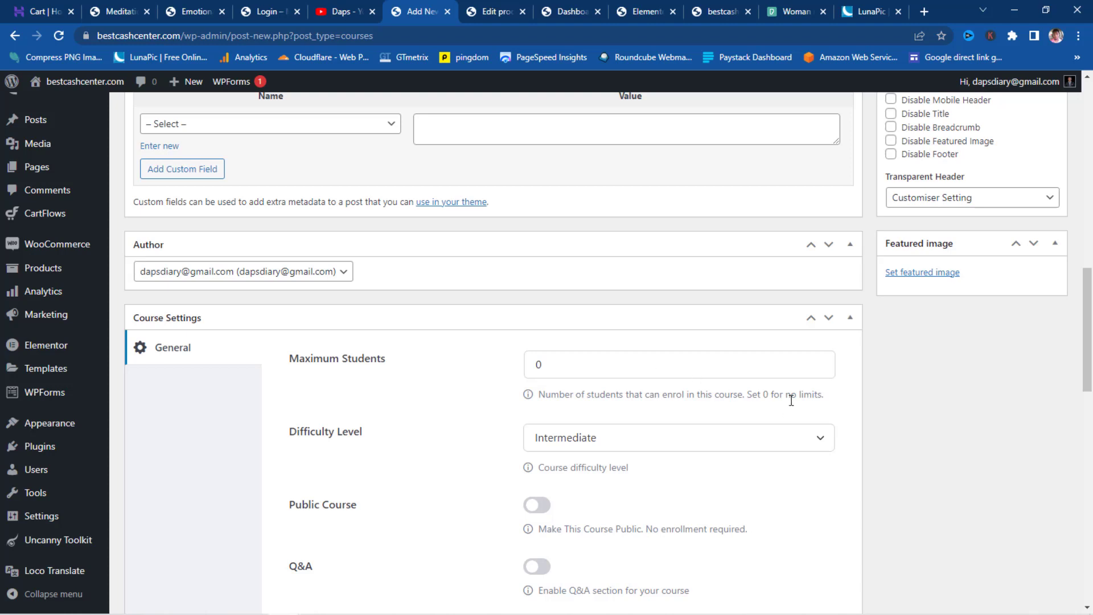
- Change the Course Settings Difficulty Level dropdown from All Levels to Beginner
scroll(792, 400, down, 1)
click(797, 377)
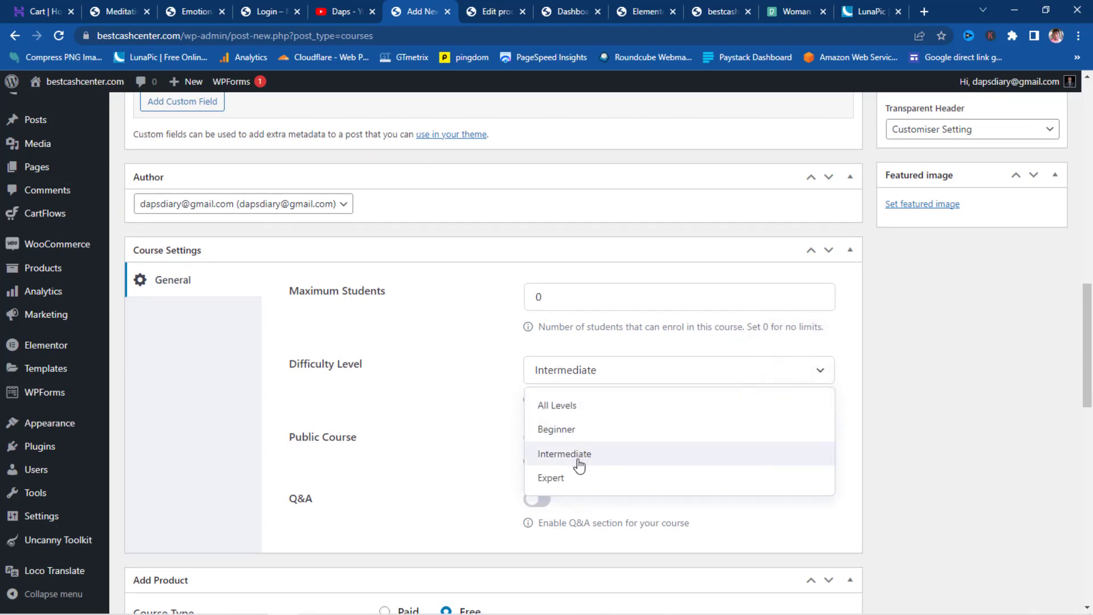
click(571, 409)
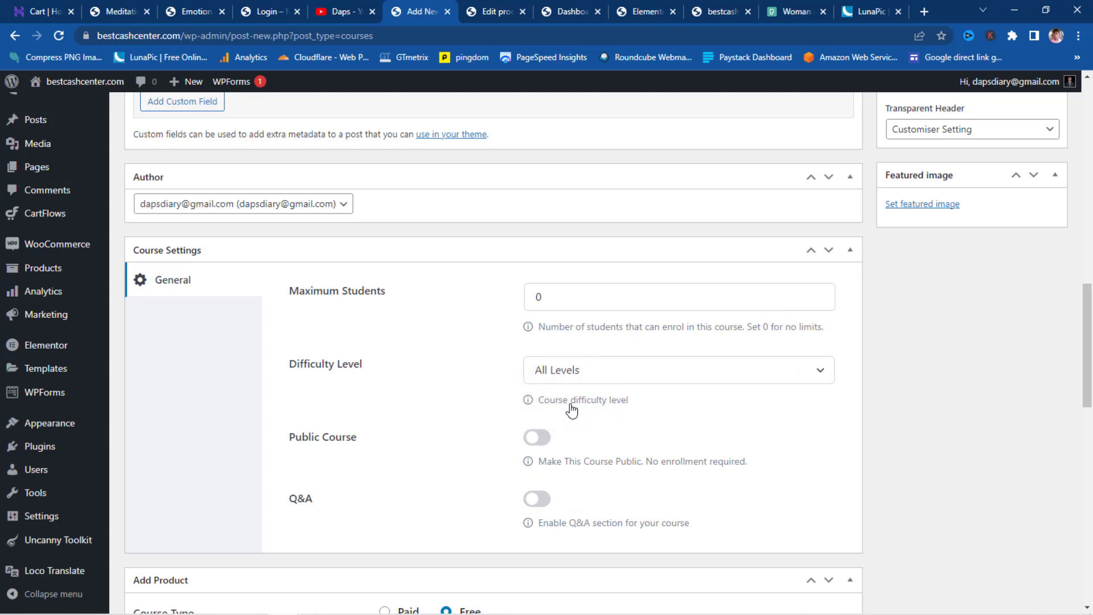
click(589, 382)
click(582, 435)
scroll(584, 442, down, 1)
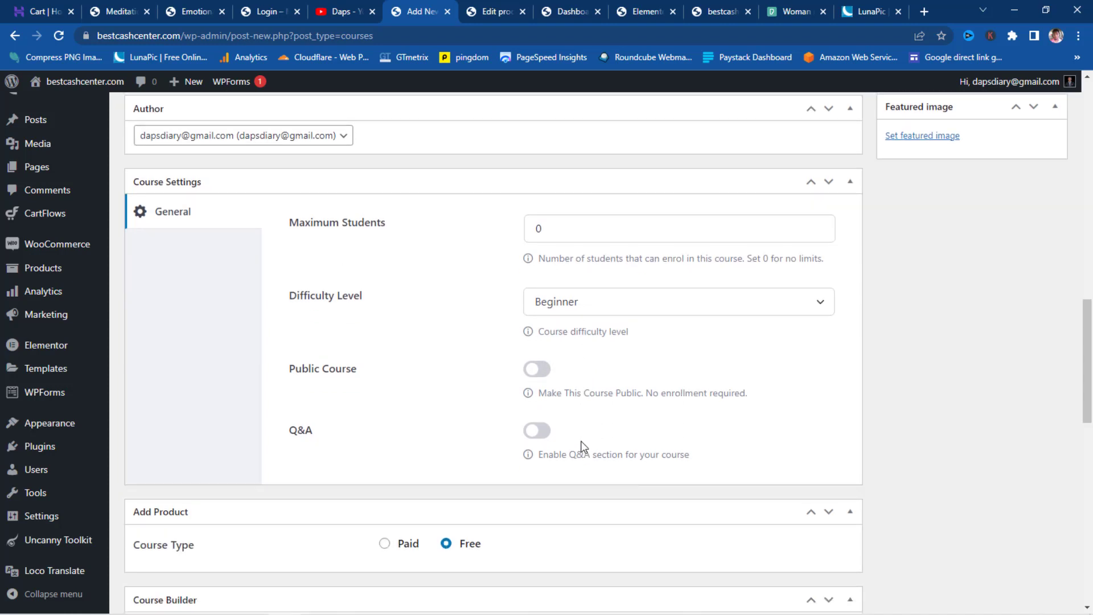
scroll(581, 442, down, 2)
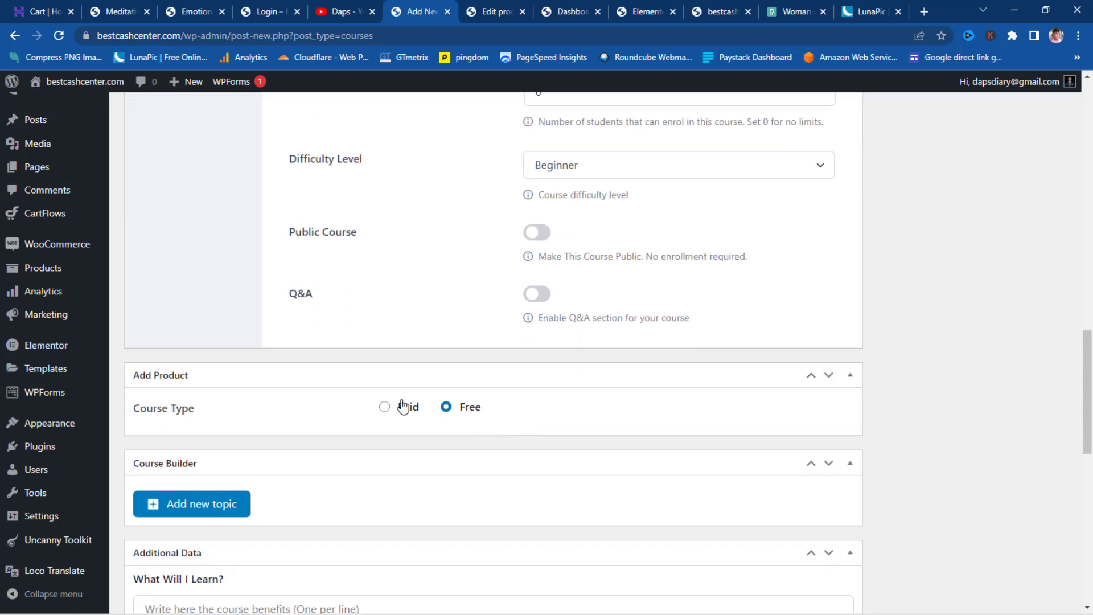
- Mark the course as Paid and select the Emotional Mastery Class product
click(384, 408)
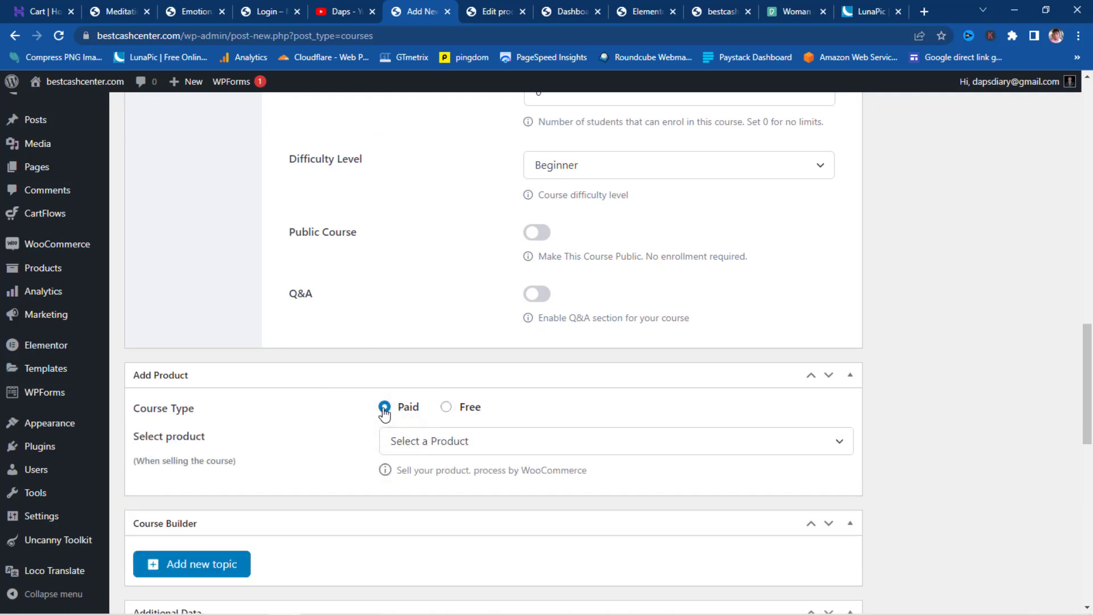
click(492, 442)
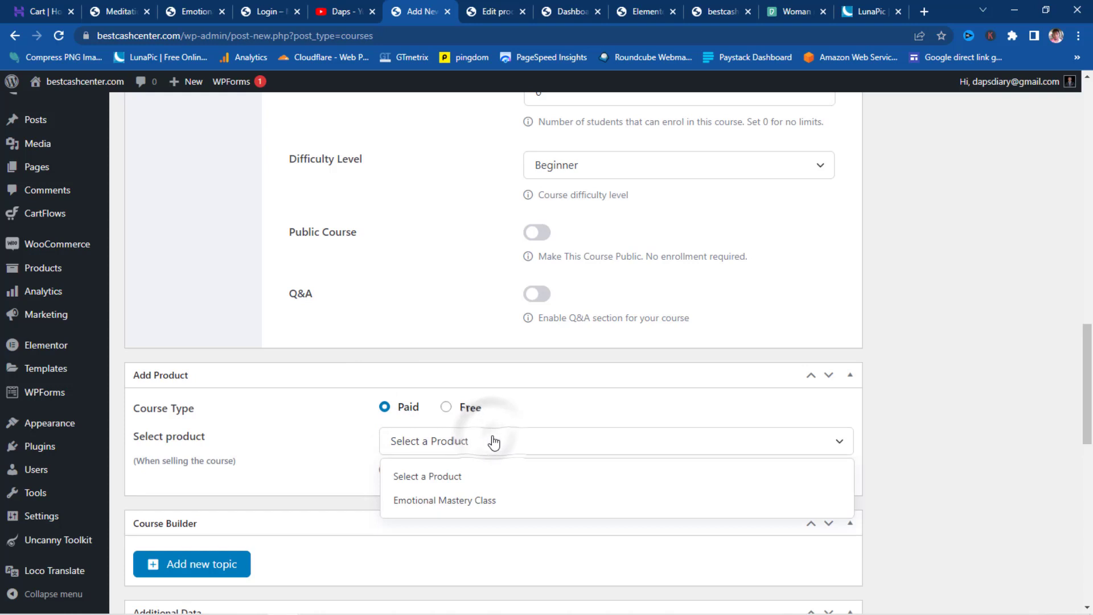
click(490, 504)
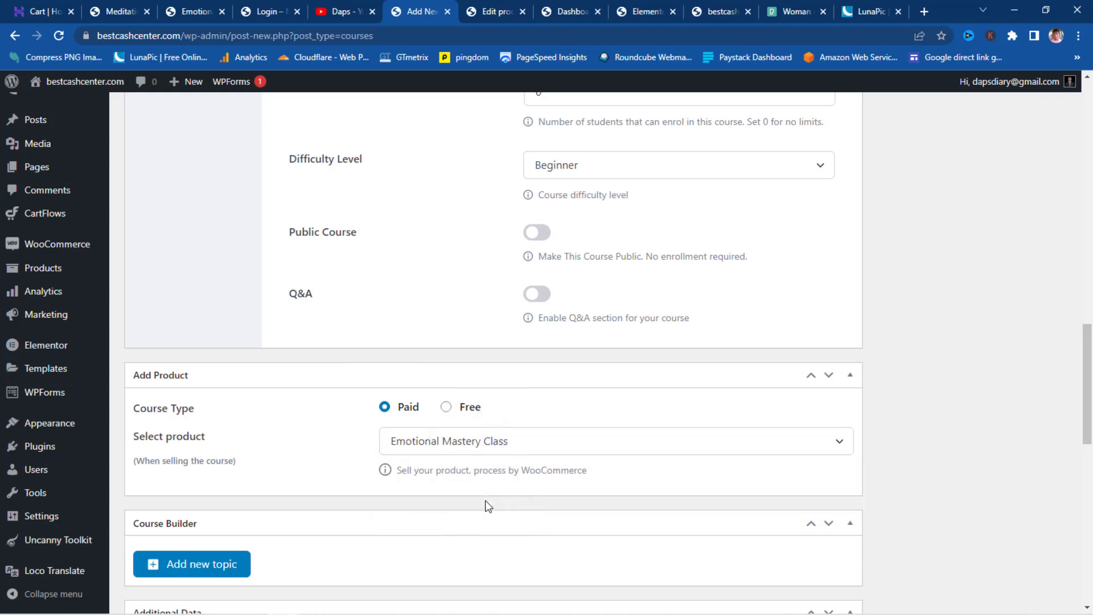
scroll(903, 310, down, 3)
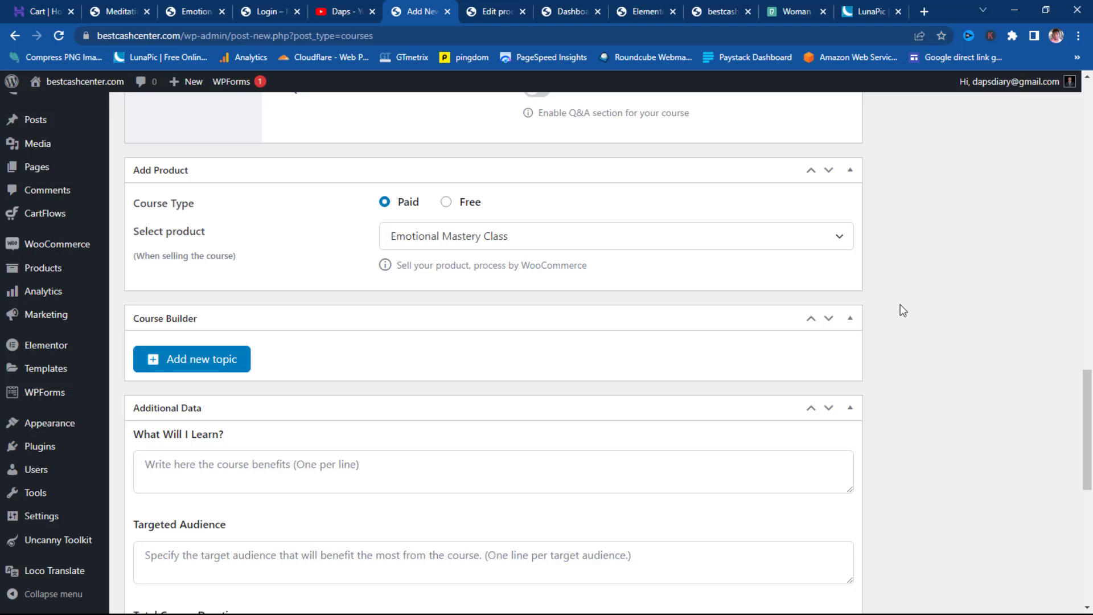
scroll(900, 304, down, 1)
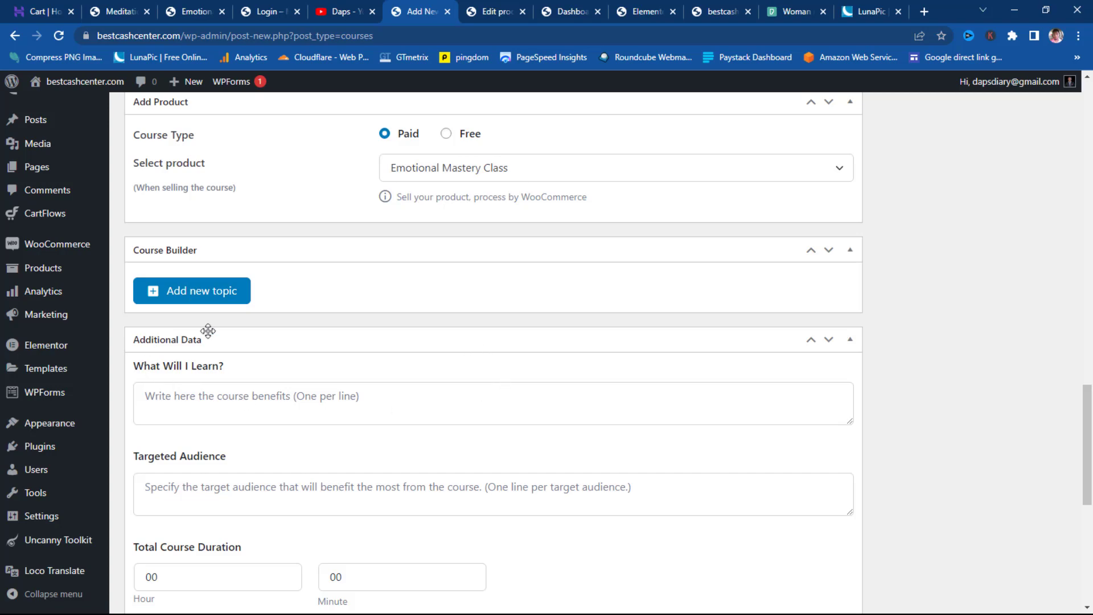
- Paste the copied learning-outcome bullets into the What Will I Learn? field
scroll(490, 343, down, 1)
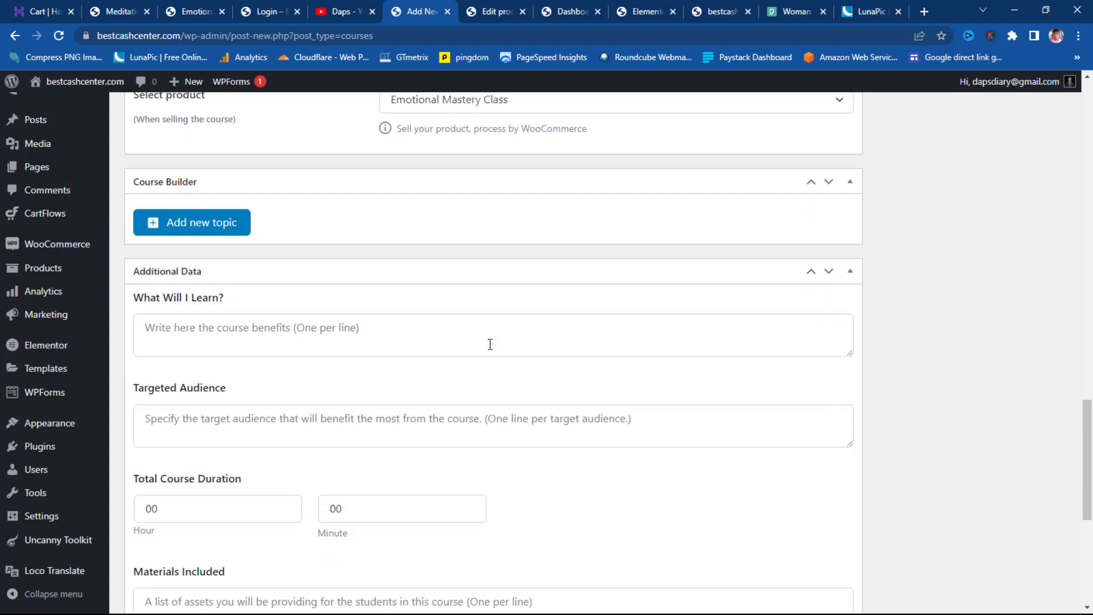
click(196, 11)
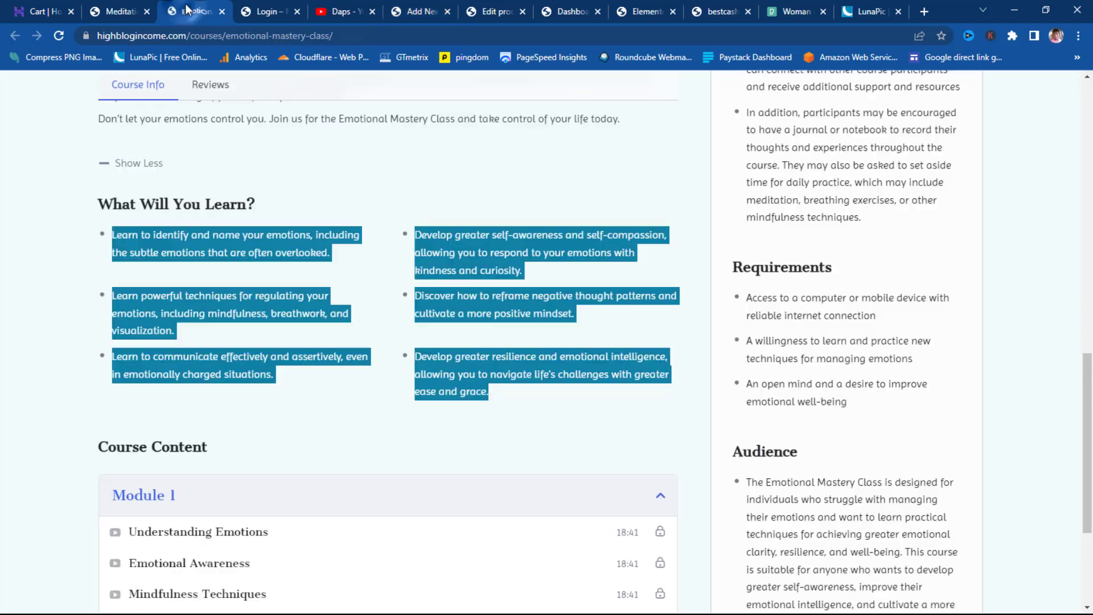
right_click(245, 233)
click(292, 243)
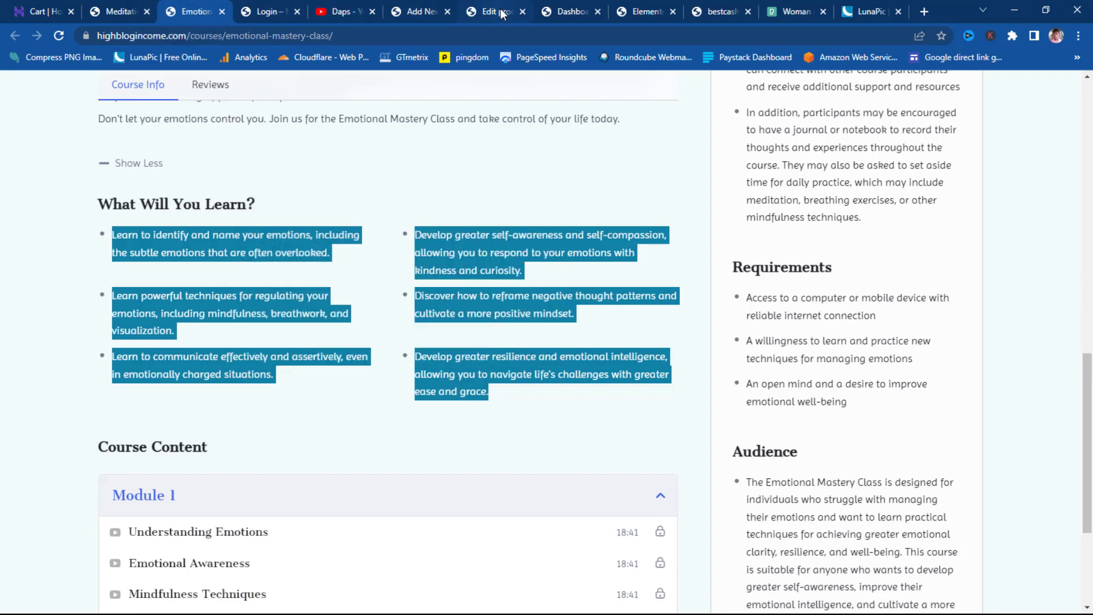
click(416, 13)
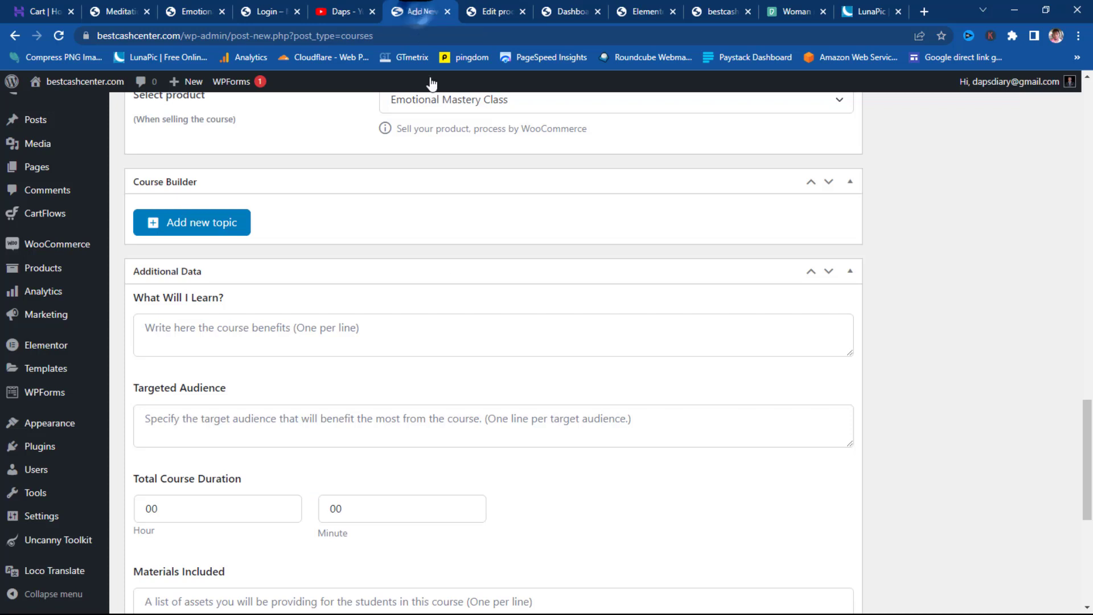
click(186, 327)
key(ctrl+v)
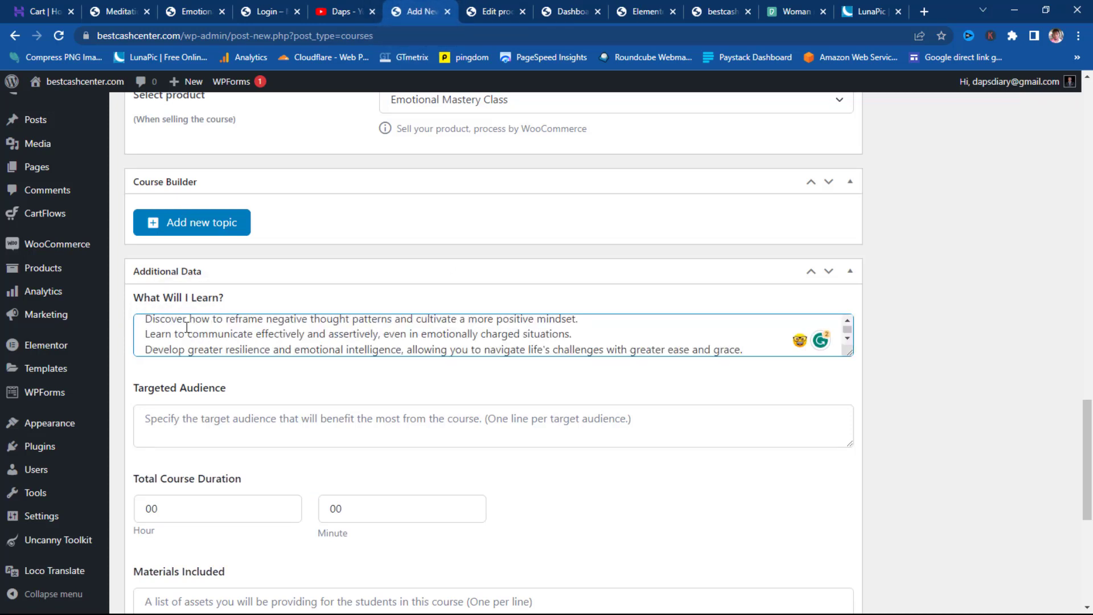
scroll(194, 325, up, 3)
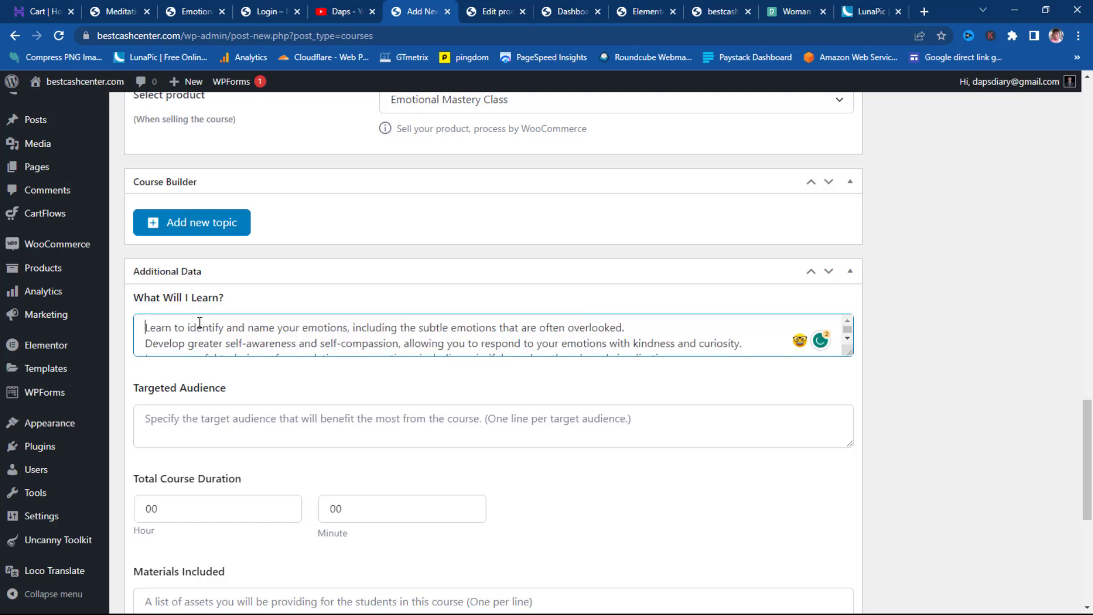
scroll(199, 323, down, 5)
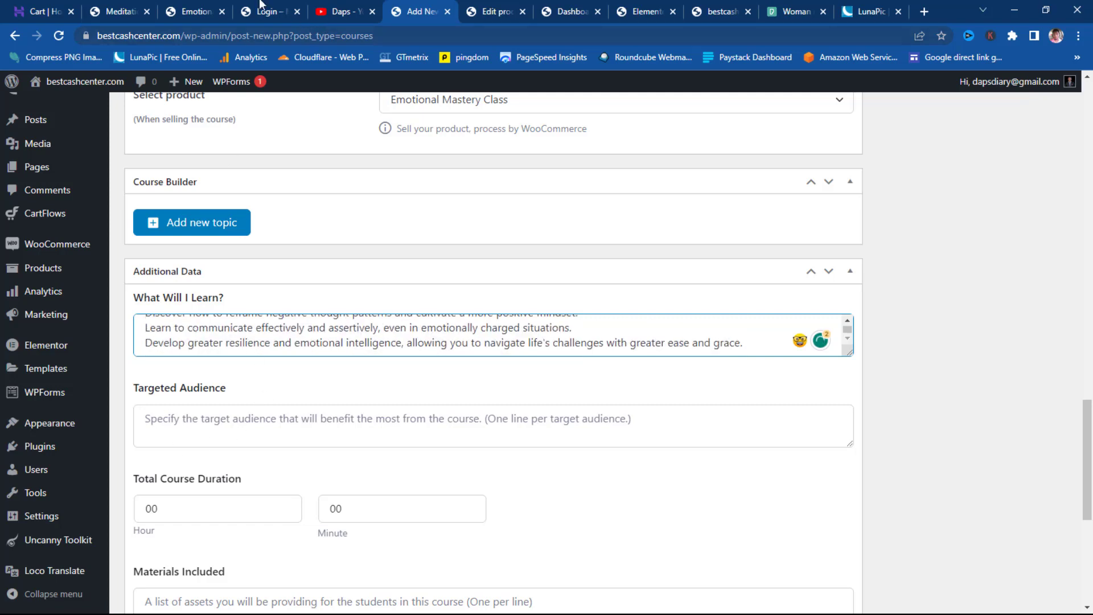
- Copy the Audience paragraph from the live Emotional Mastery Class course page
click(122, 12)
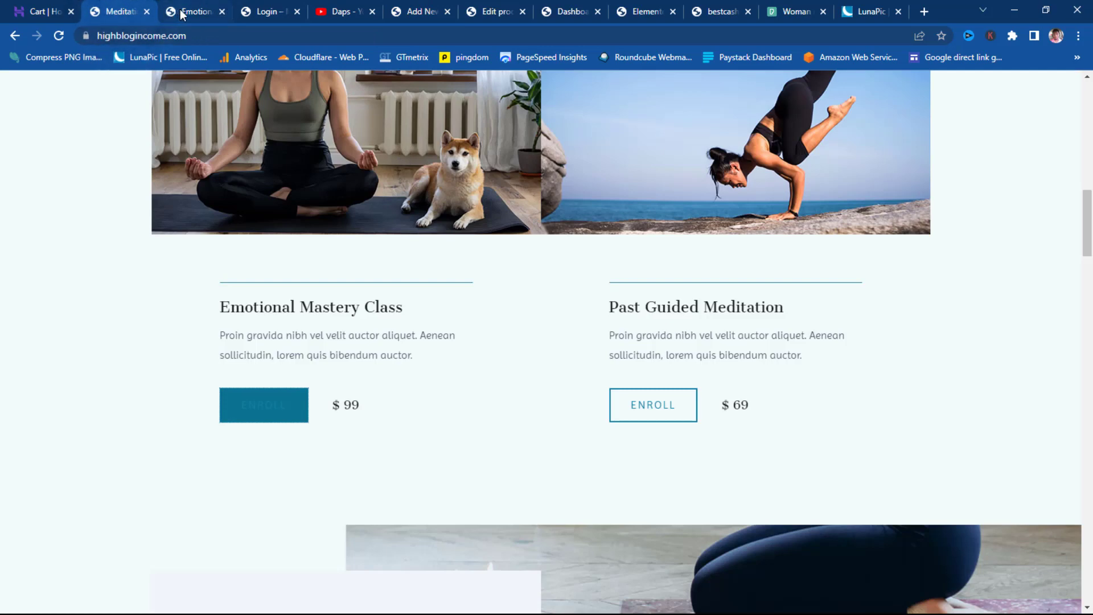
click(182, 14)
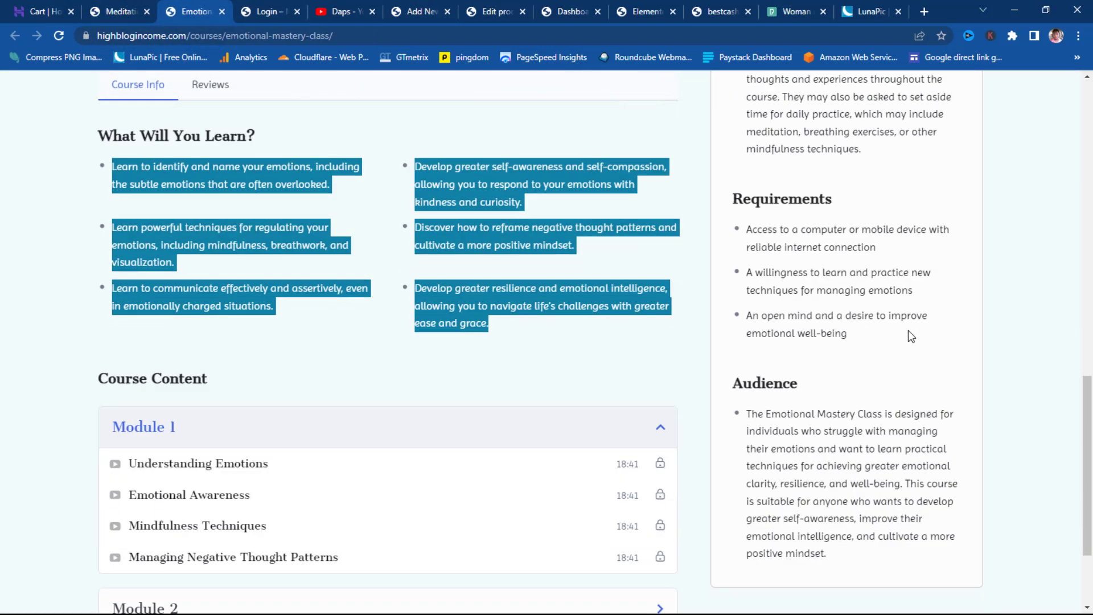
scroll(908, 331, down, 3)
drag(829, 414, 750, 274)
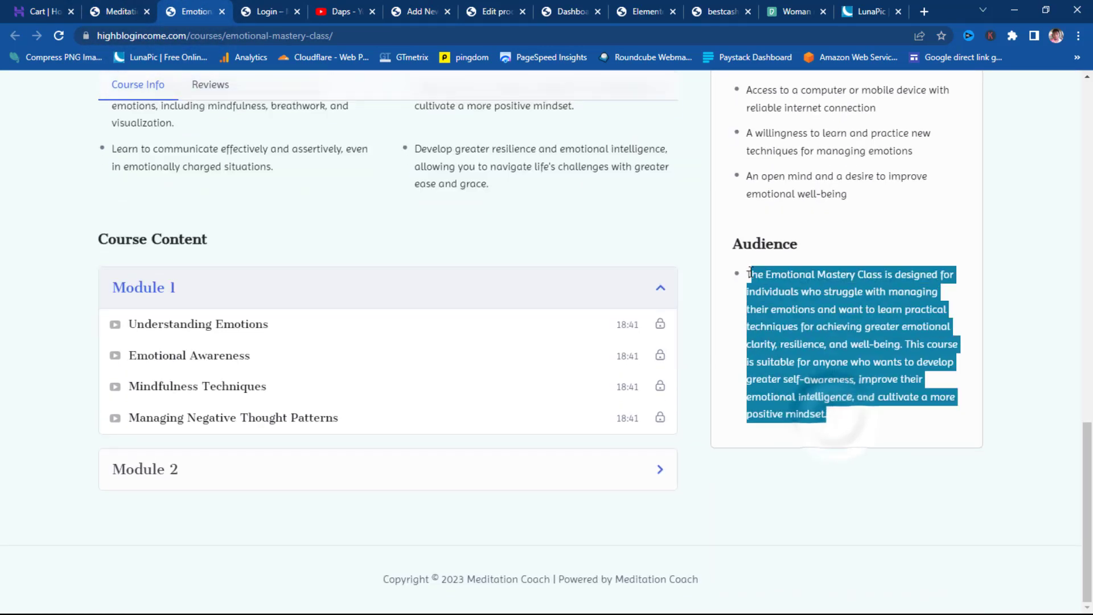
right_click(773, 289)
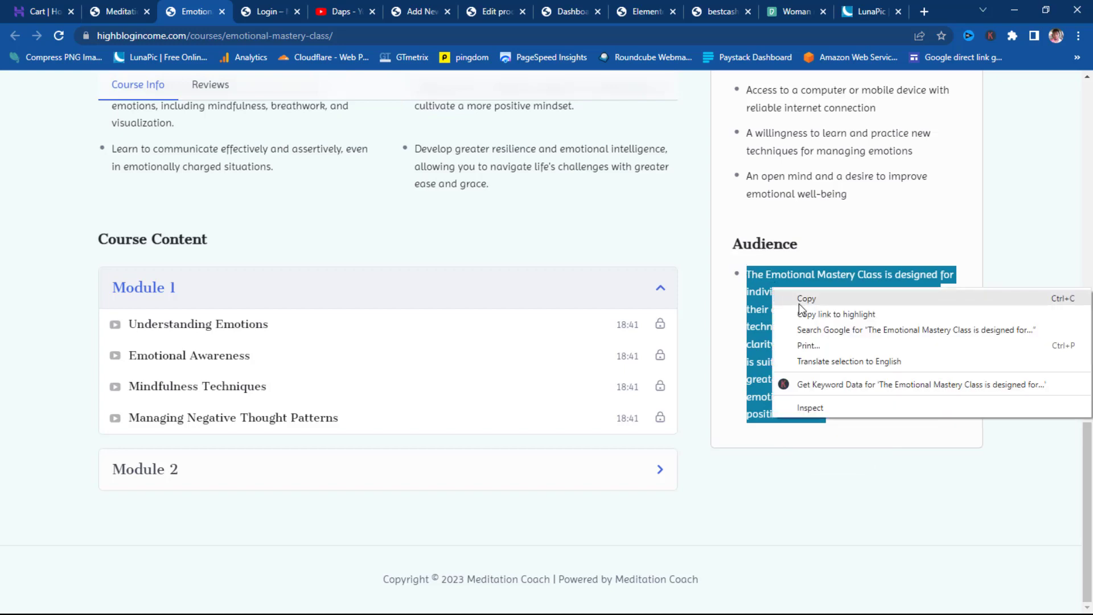
click(805, 297)
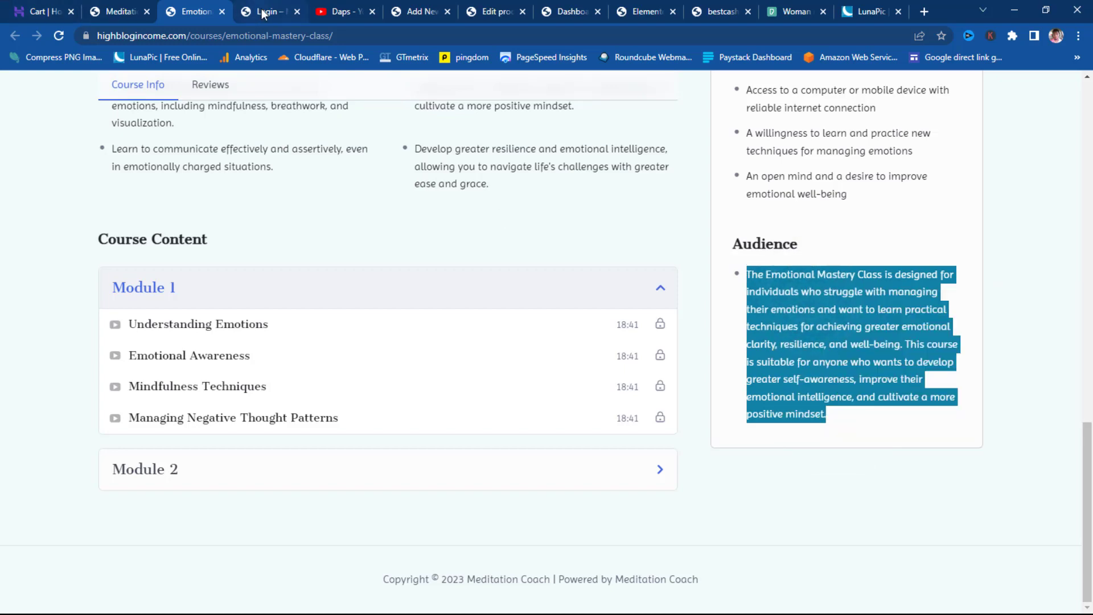
click(420, 12)
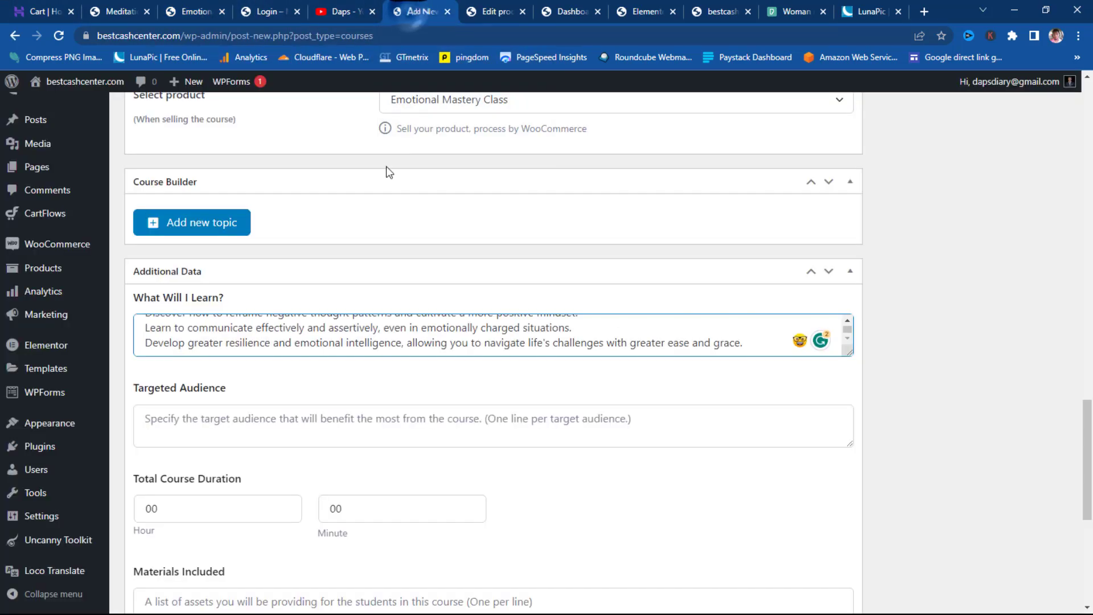
- Paste the audience paragraph into Targeted Audience, moving 'This course…' onto its own line
click(171, 418)
key(ctrl+v)
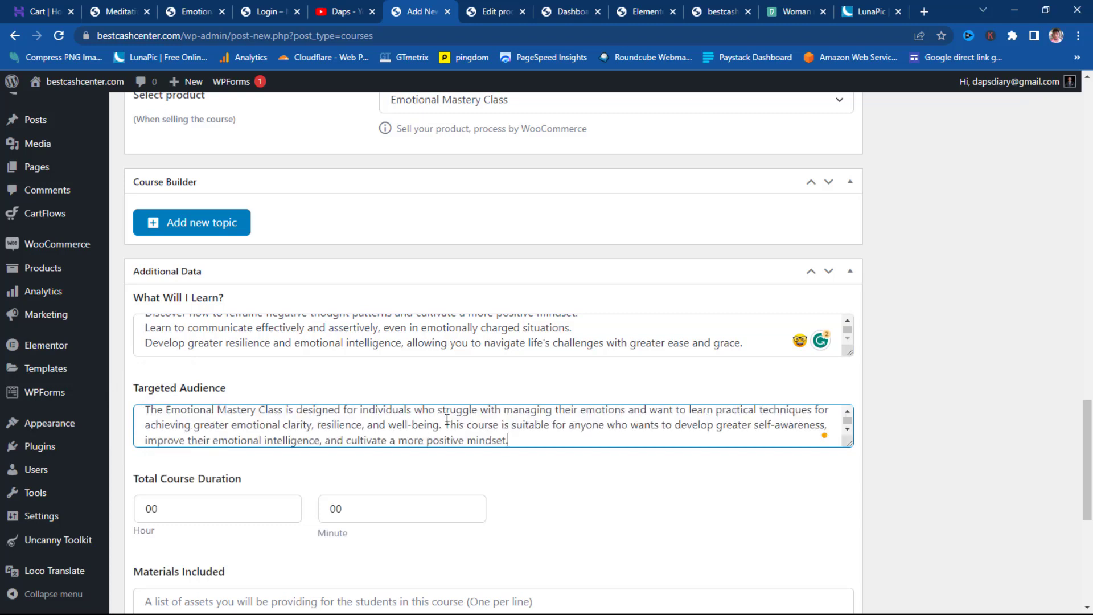
click(445, 424)
key(Return)
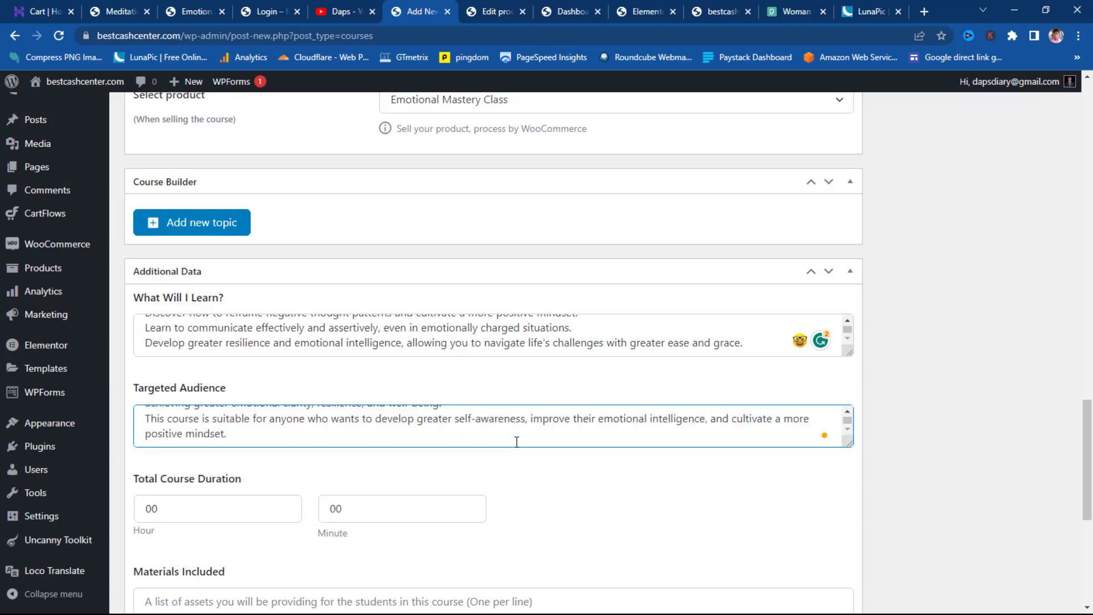
scroll(421, 431, up, 1)
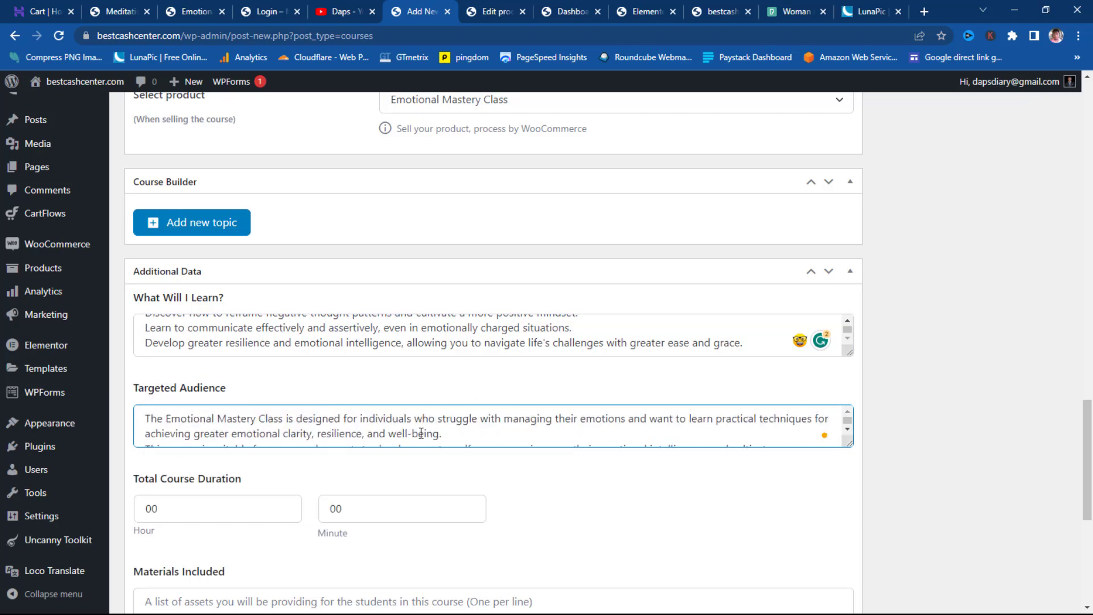
scroll(421, 433, down, 1)
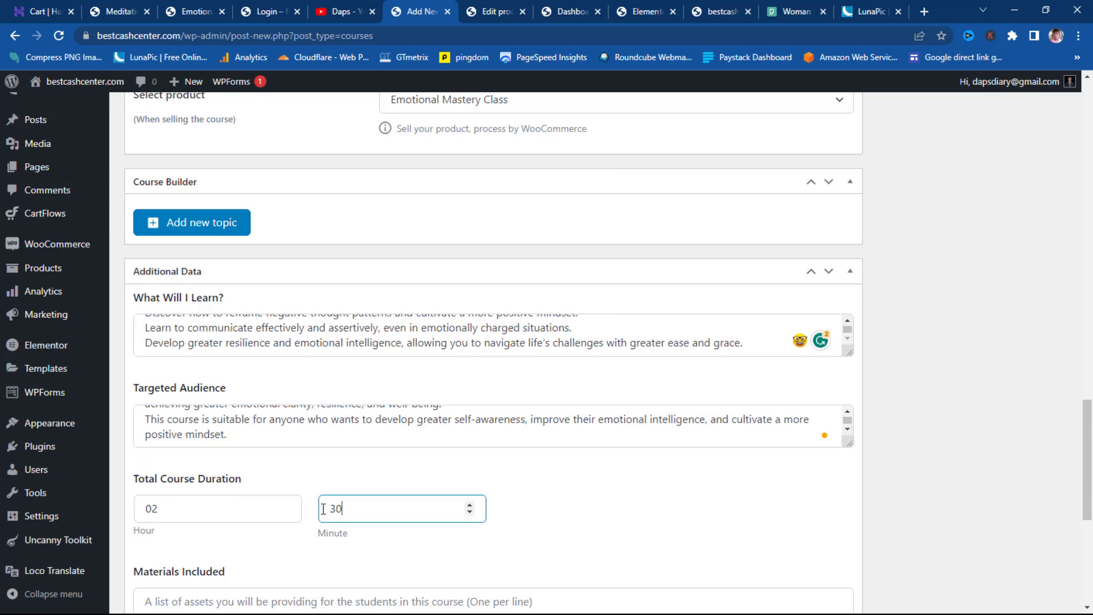
scroll(641, 479, down, 1)
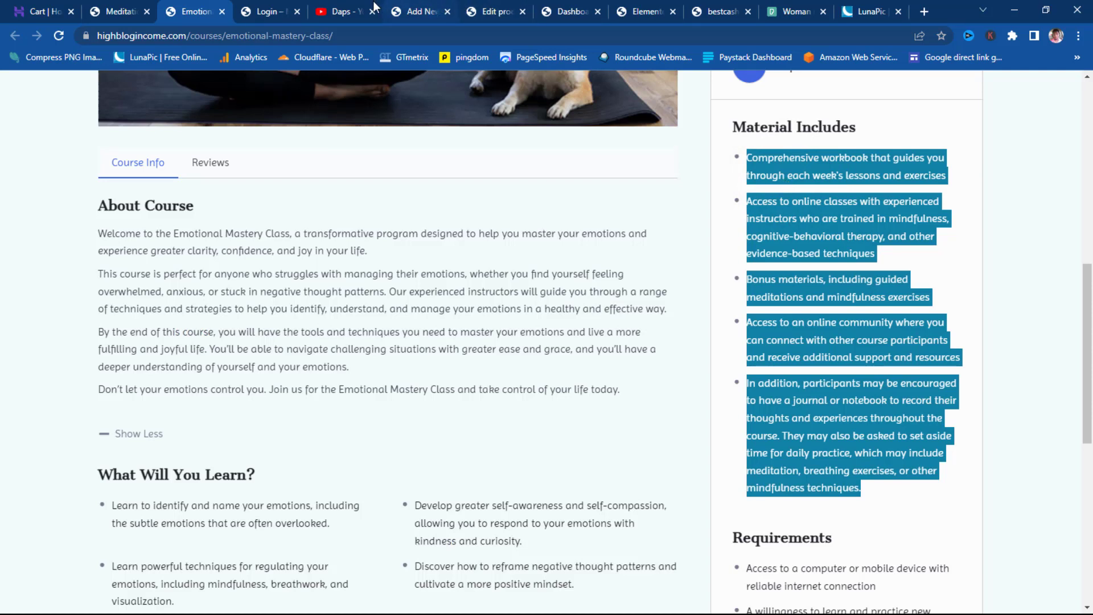
- Paste the copied list of course materials into Materials Included
mouse_move(438, 14)
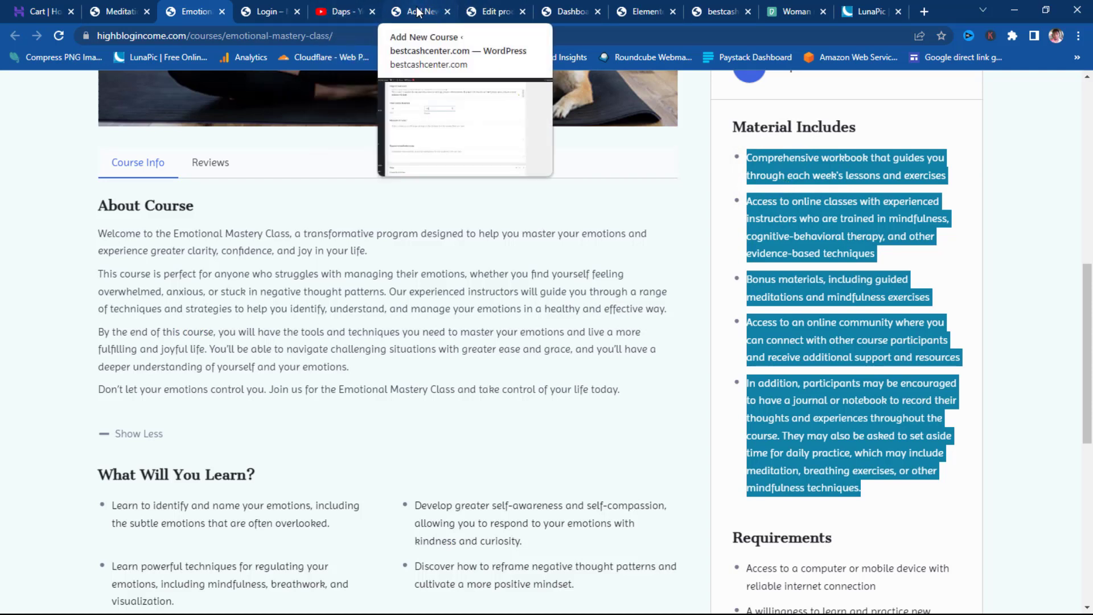
click(419, 11)
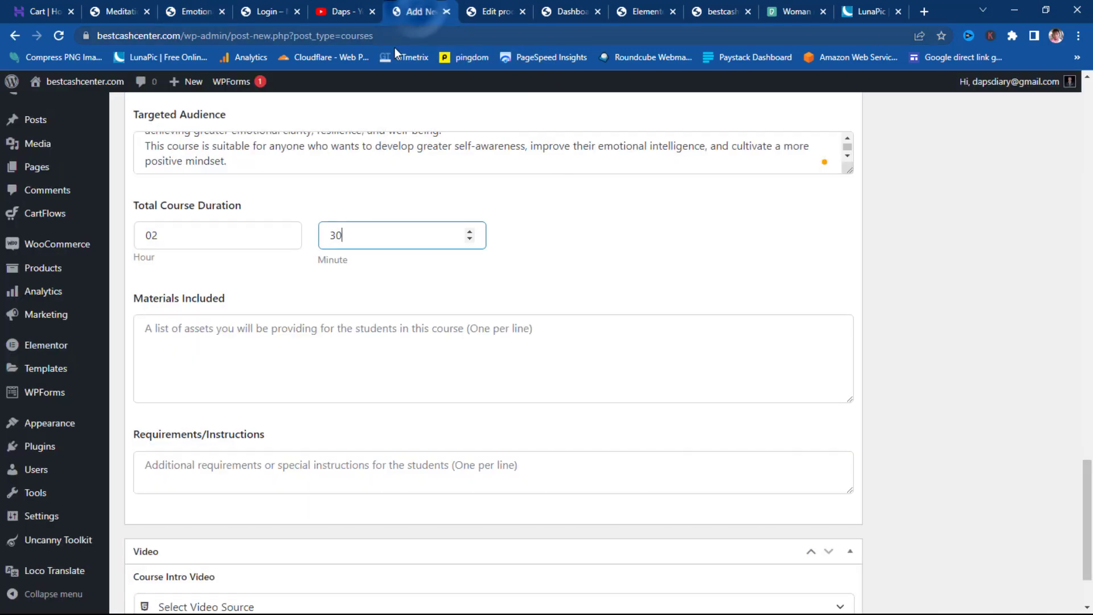
click(149, 334)
key(ctrl+v)
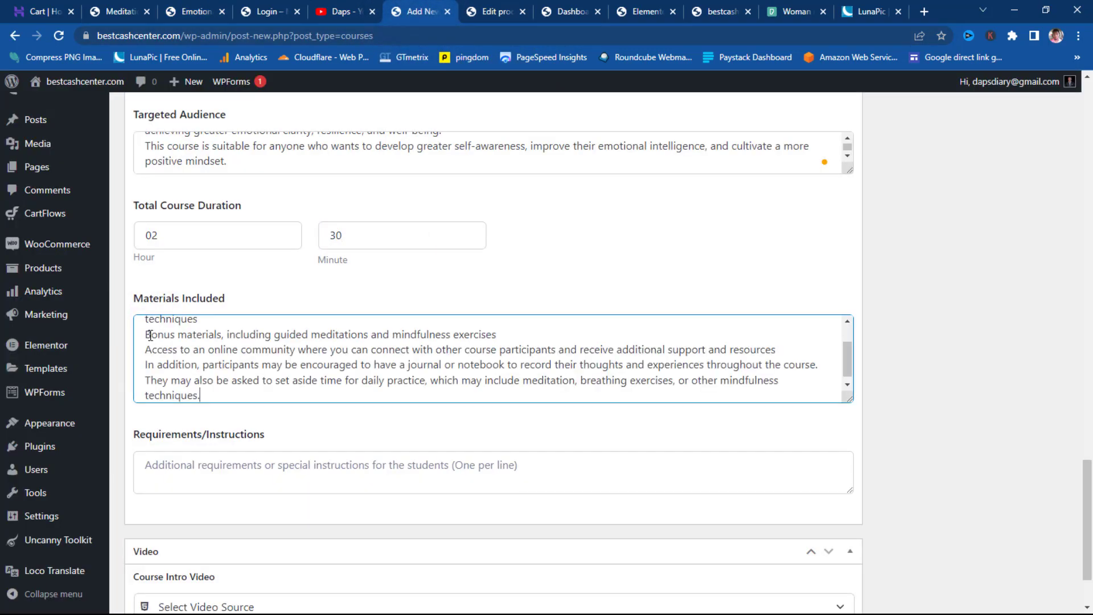
scroll(215, 349, up, 3)
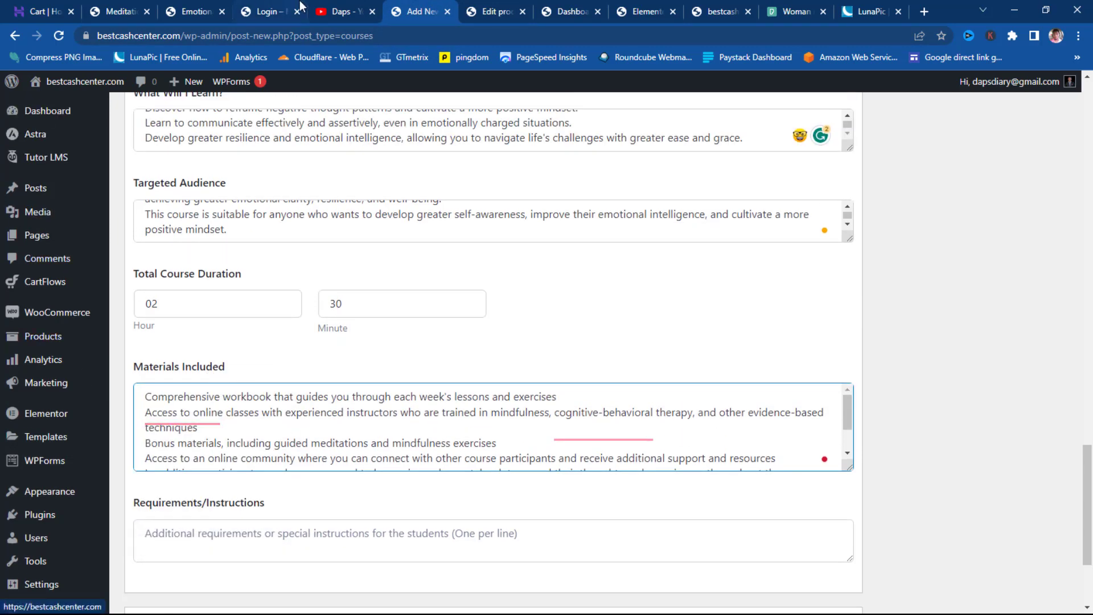
- Copy the three Requirements items from the live course page
click(120, 7)
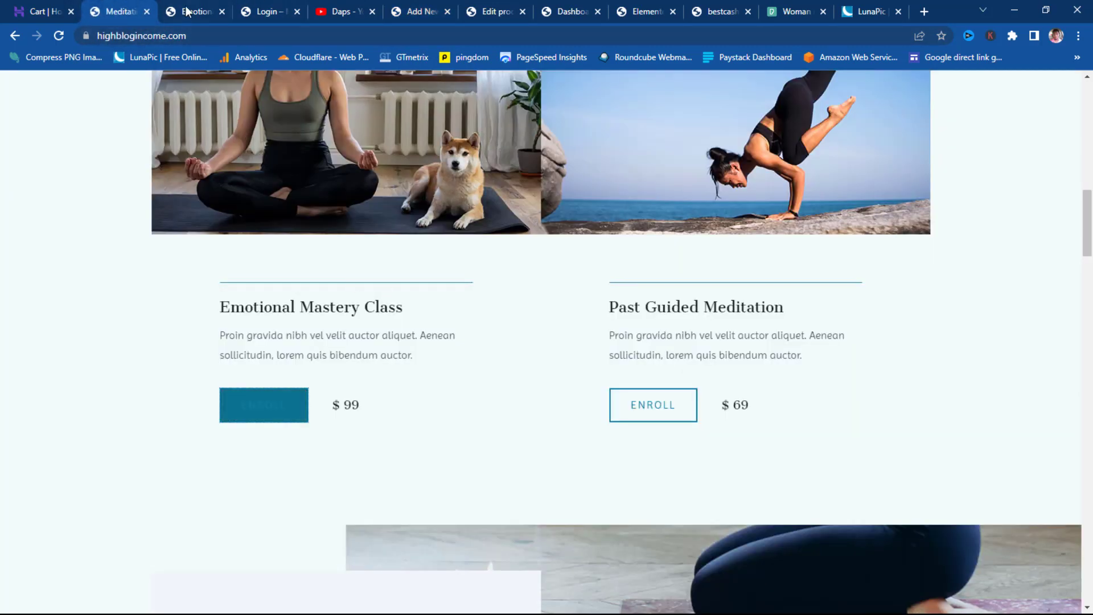
click(190, 12)
scroll(951, 336, down, 4)
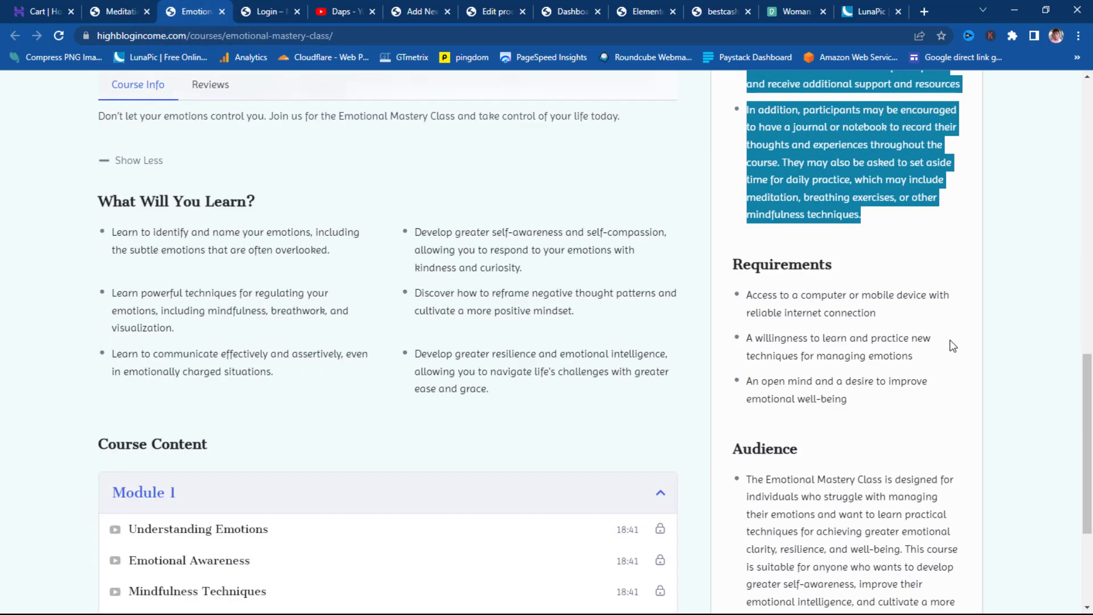
drag(854, 401, 744, 295)
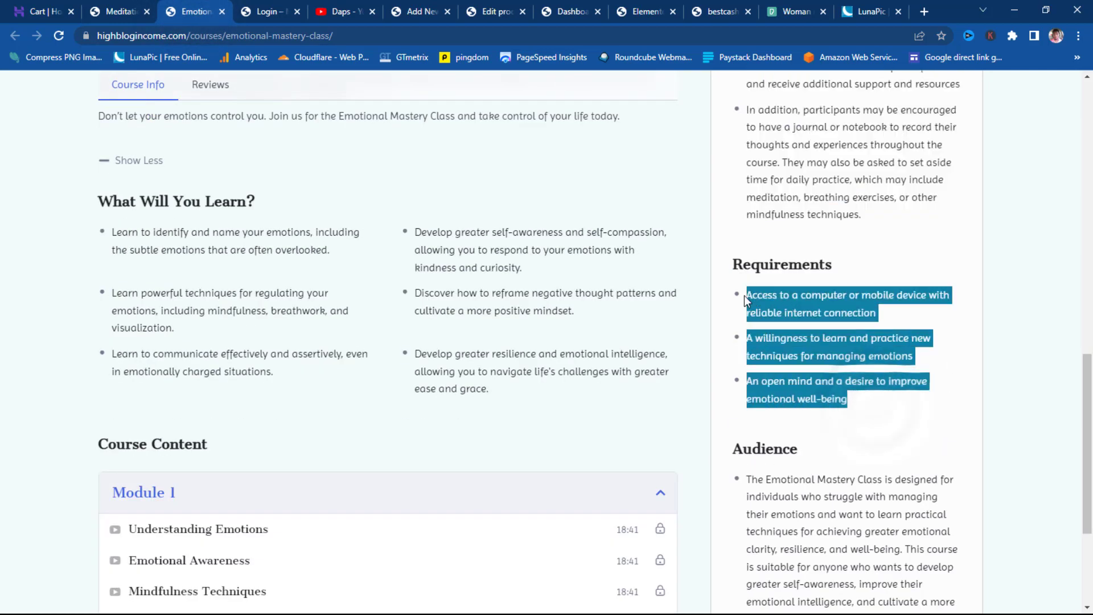
right_click(770, 300)
click(794, 311)
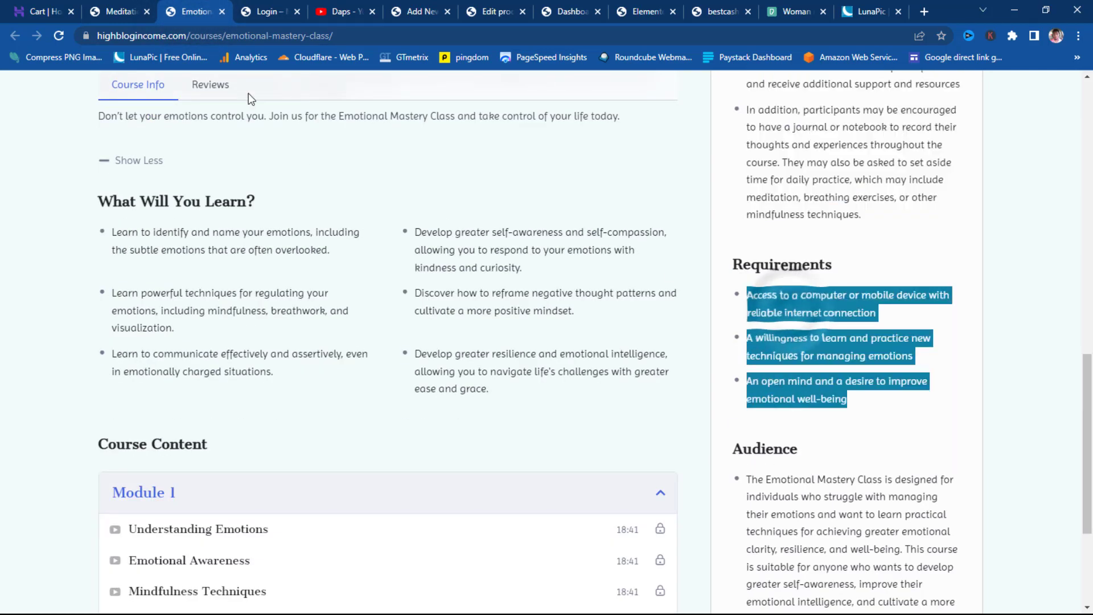
click(422, 12)
scroll(410, 256, down, 3)
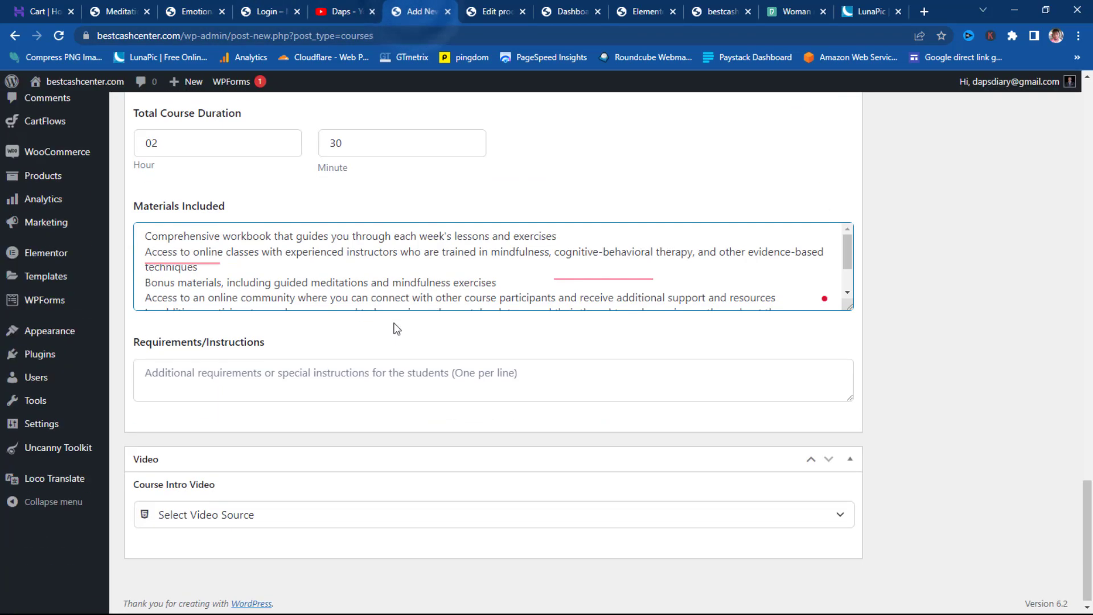
- Paste the connected-device, willingness-to-learn and open-mind lines into Requirements/Instructions
click(164, 369)
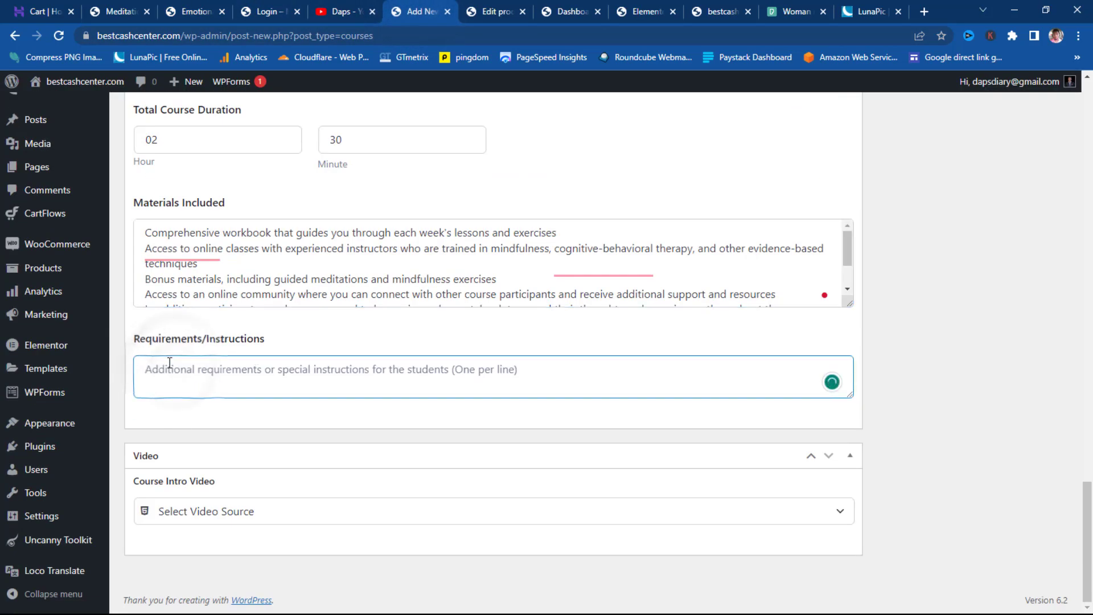
key(ctrl+v)
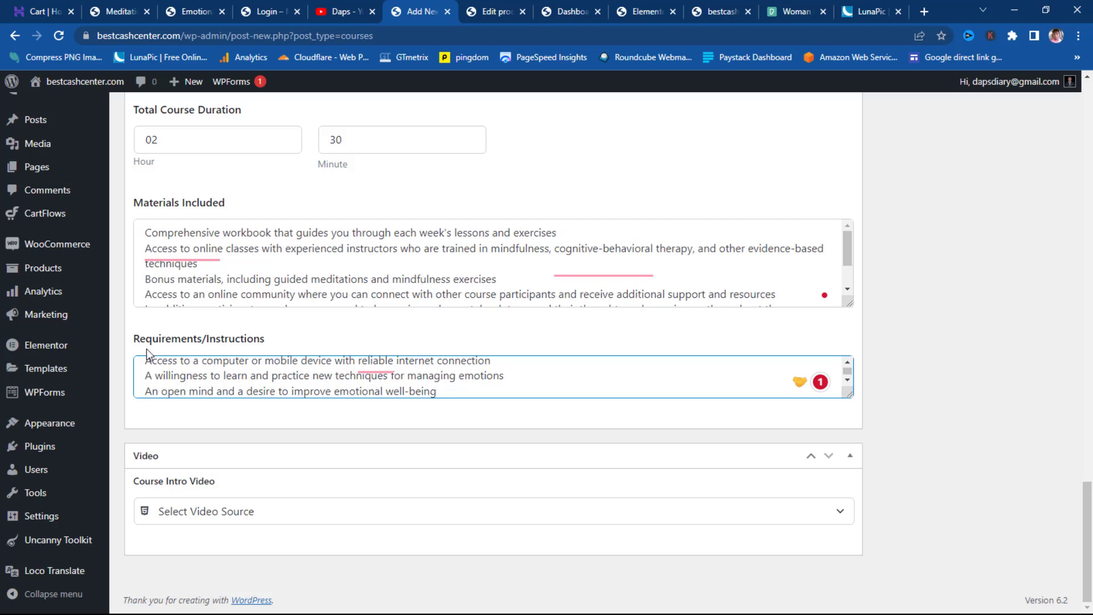
scroll(1019, 222, up, 15)
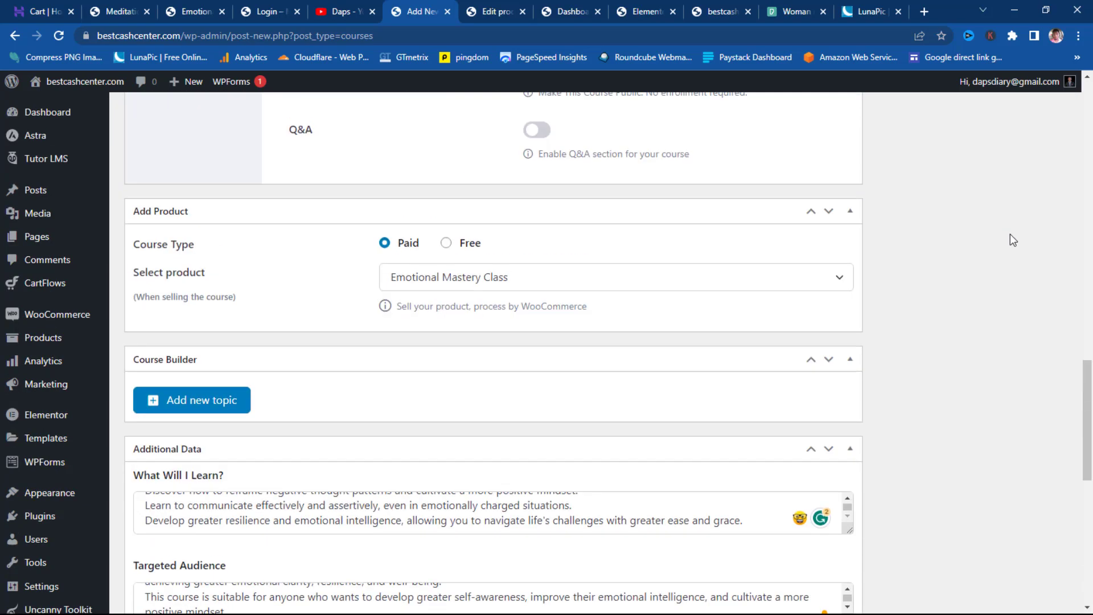
scroll(1010, 234, up, 5)
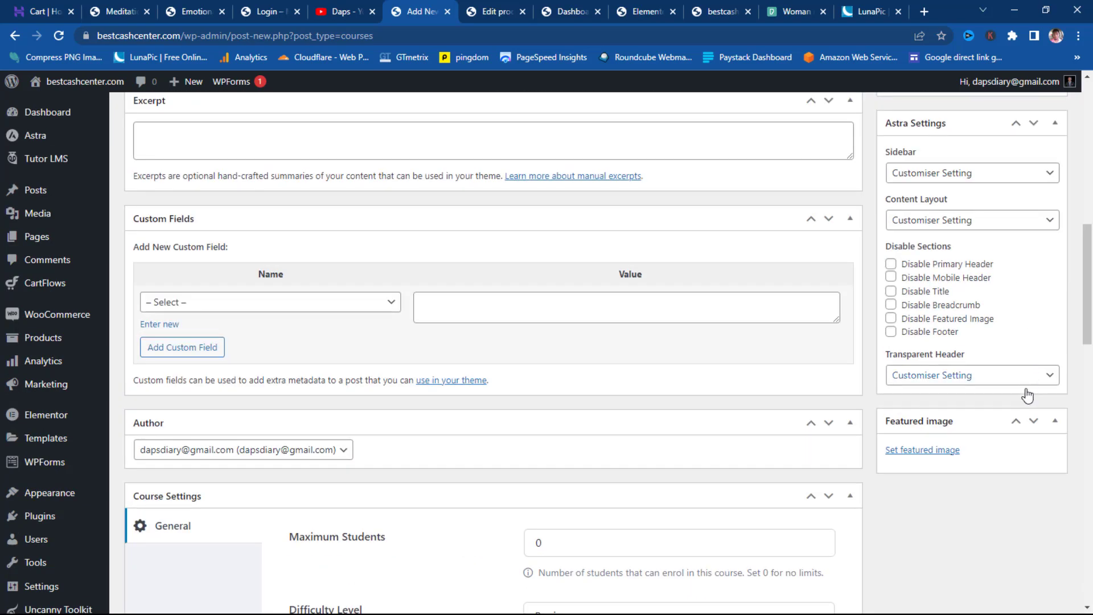
- Choose the woman-meditating-with-dog photo in the Media Library as the featured image
click(927, 451)
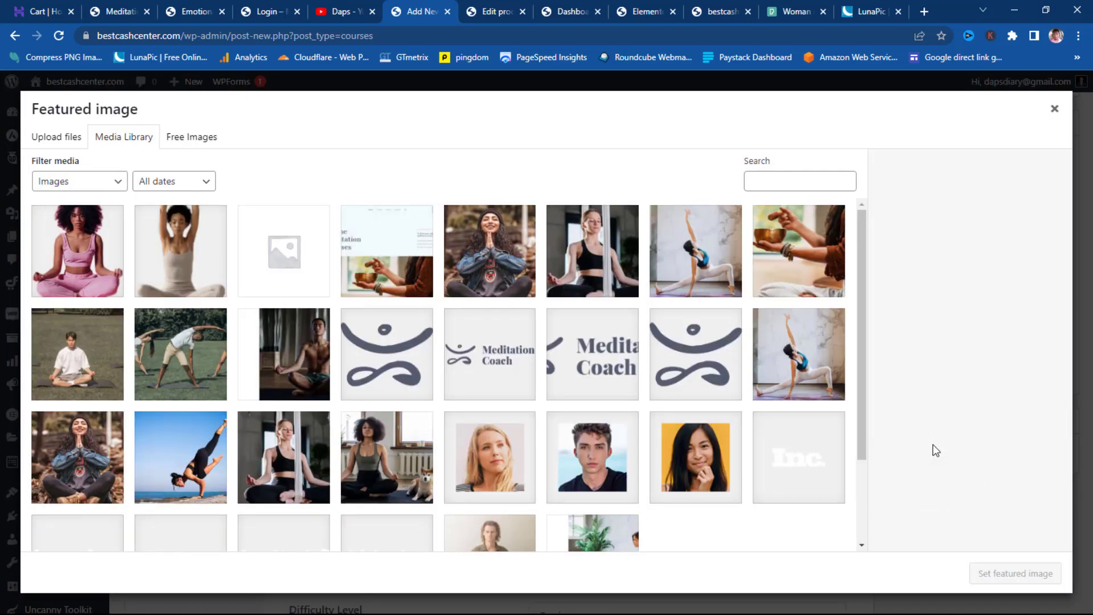
click(379, 462)
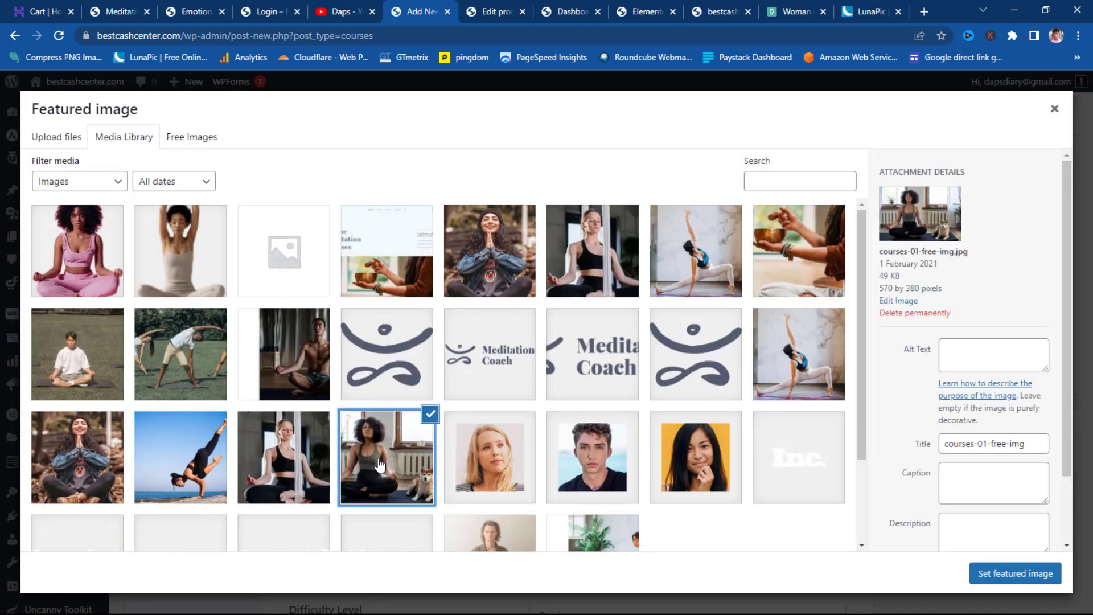
click(1009, 575)
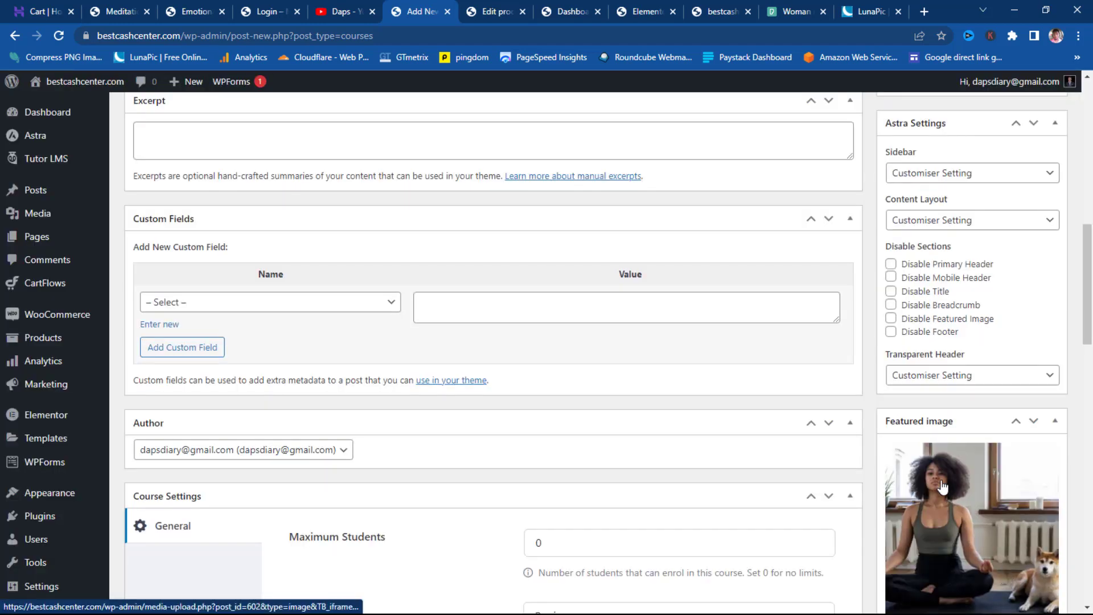
scroll(840, 473, down, 12)
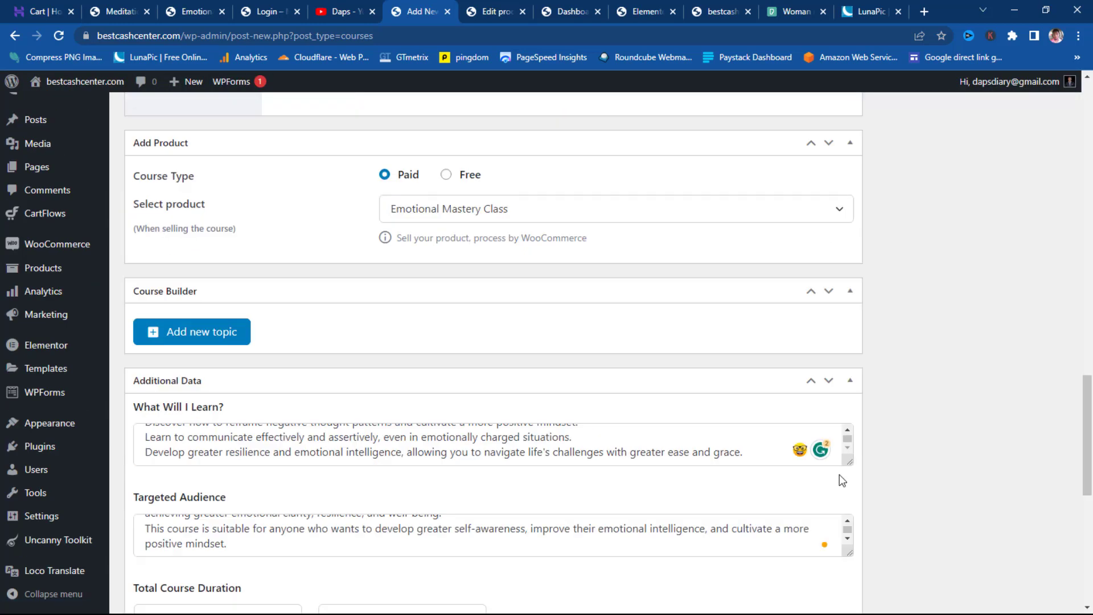
- Add topics 'Module 1' and 'Module 2' in the Course Builder, then expand Module 1
click(233, 337)
click(414, 279)
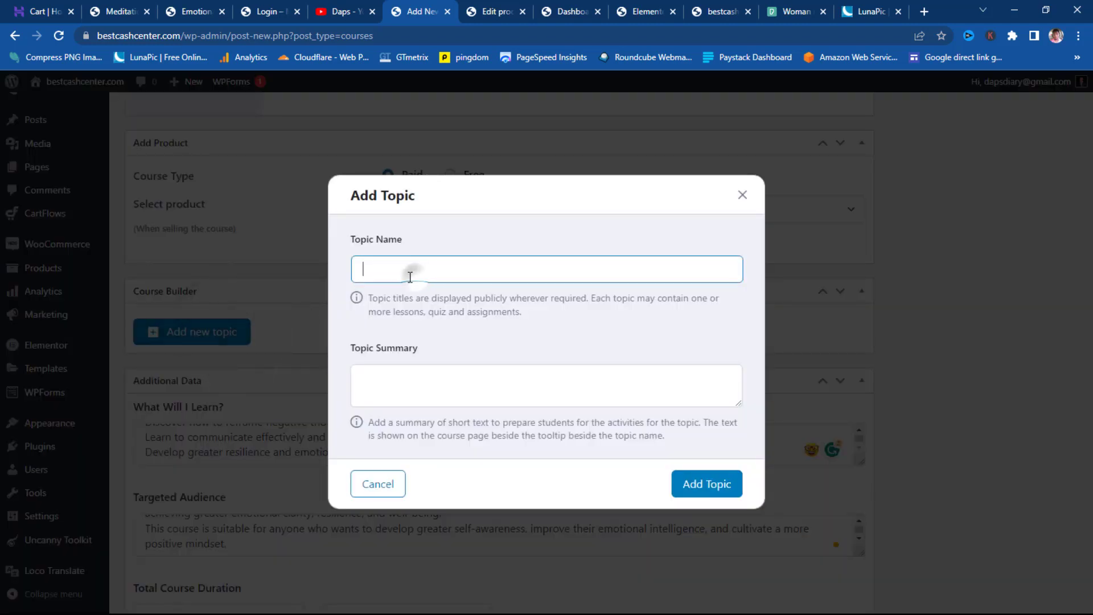
text(Module 1)
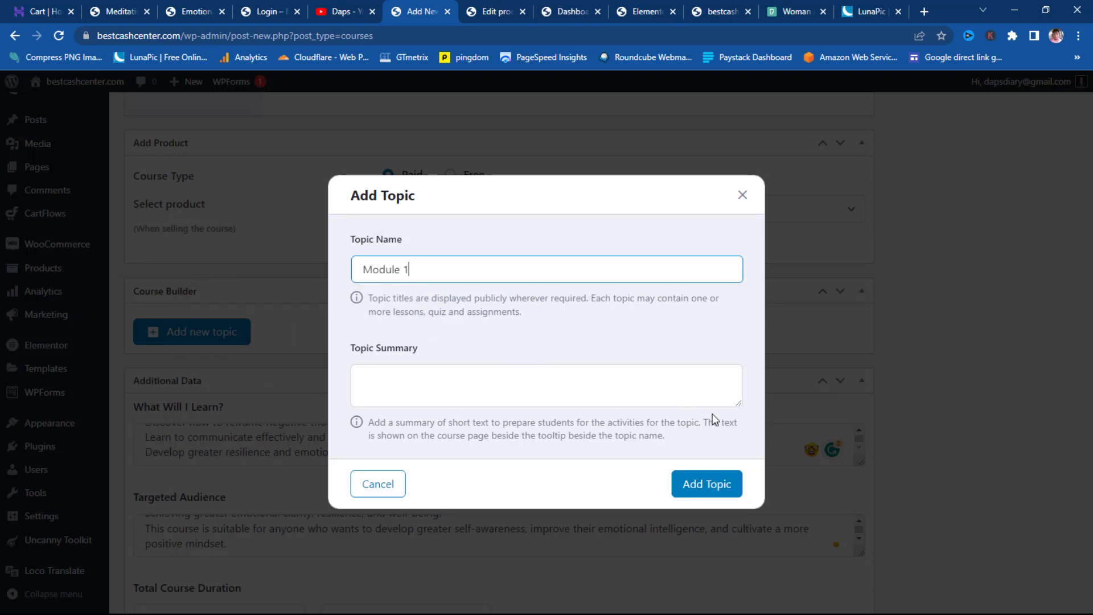
click(712, 485)
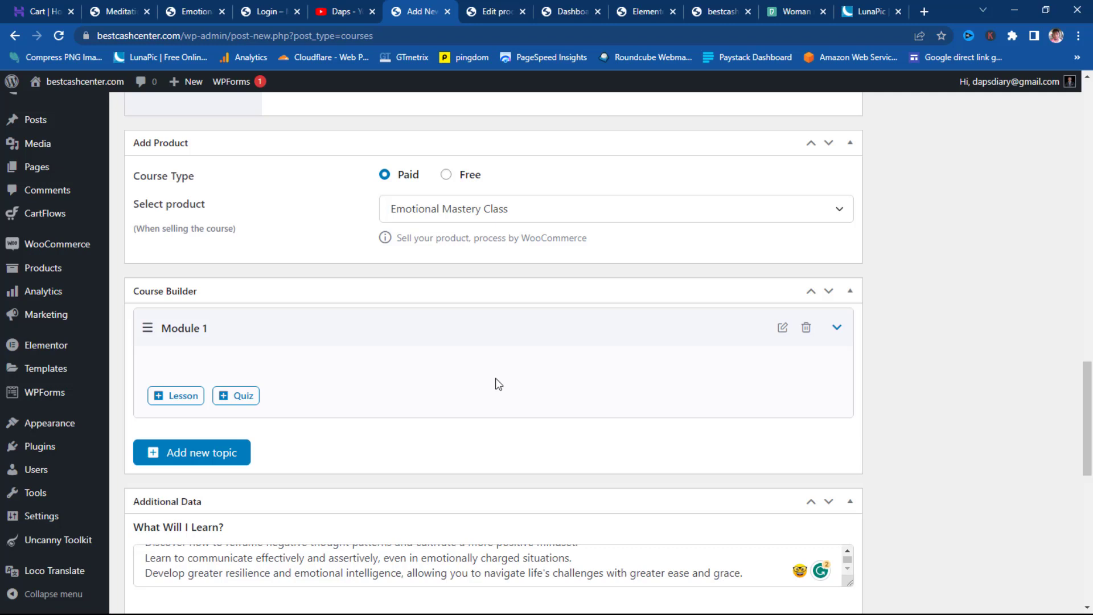
click(184, 458)
click(414, 268)
text(Module 2)
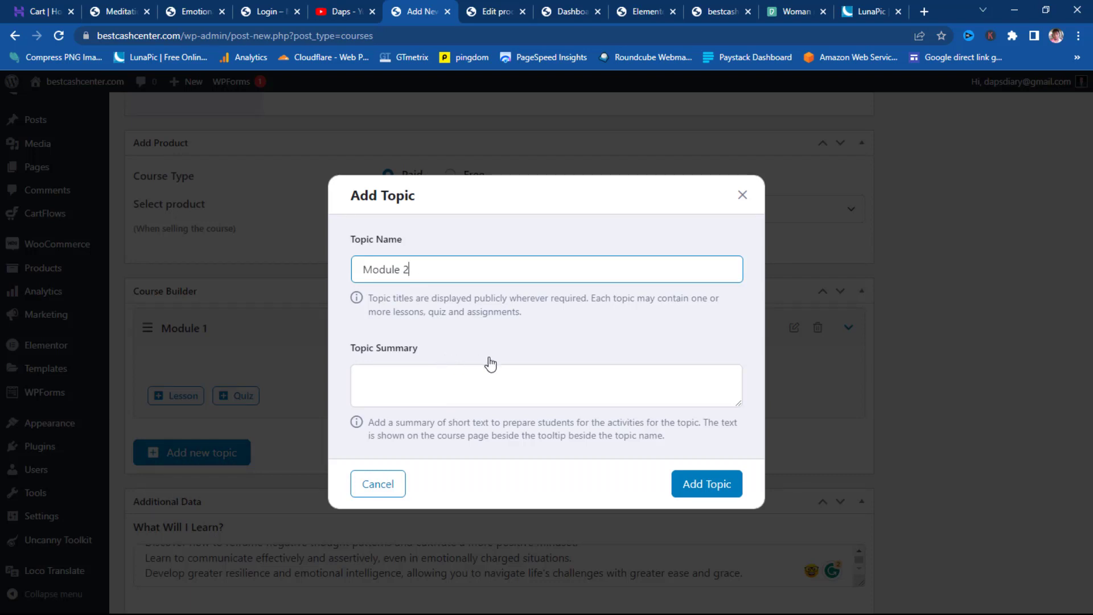
click(718, 486)
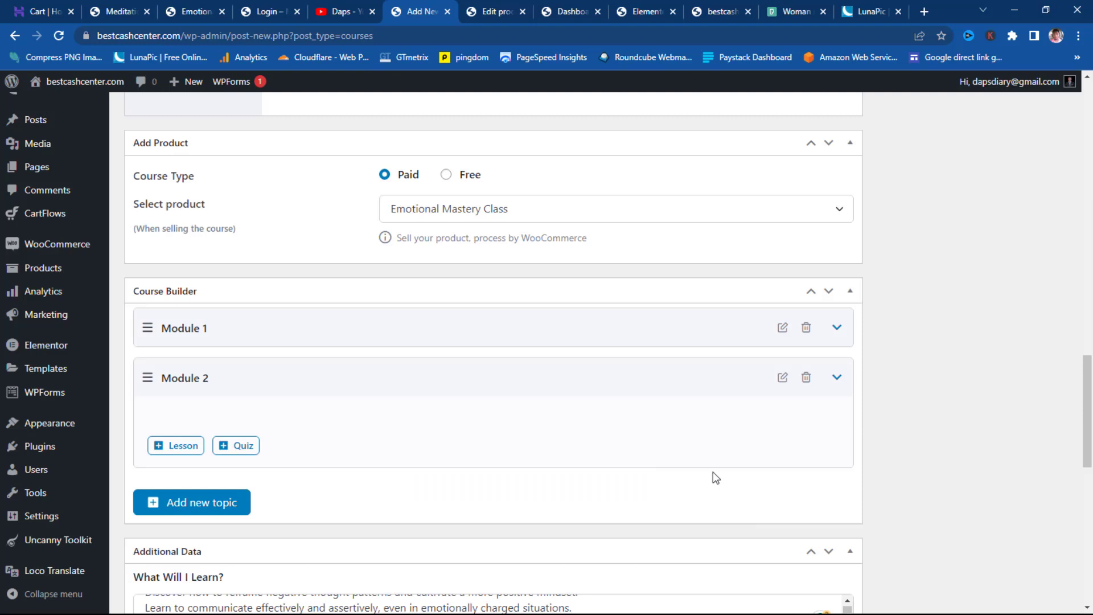
click(837, 328)
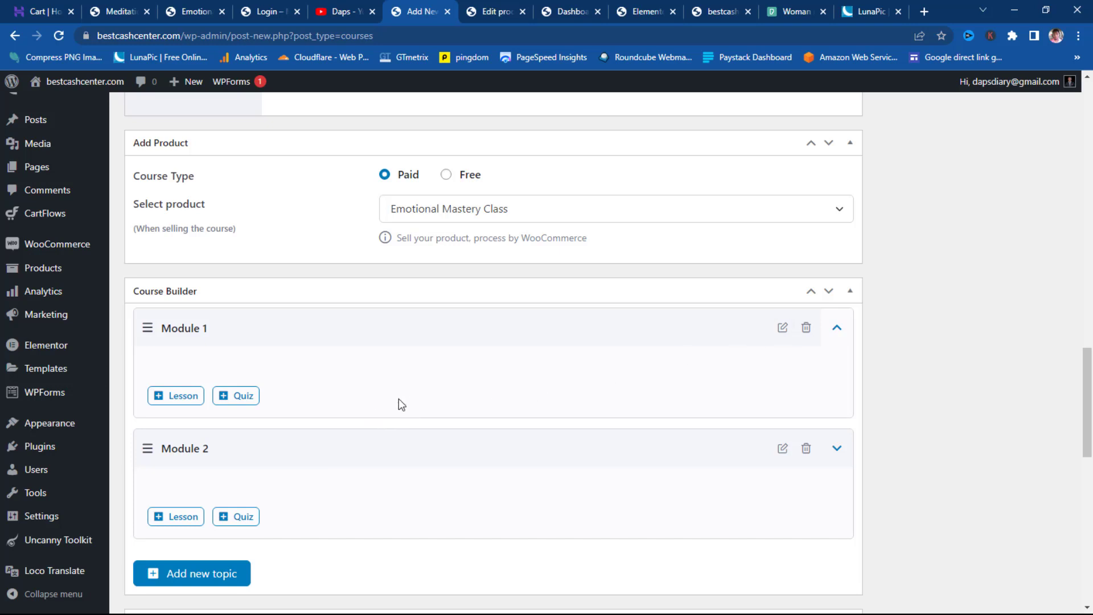
- Add a new Module 1 lesson and copy the 'Understanding Emotions' title from the live course page
click(186, 396)
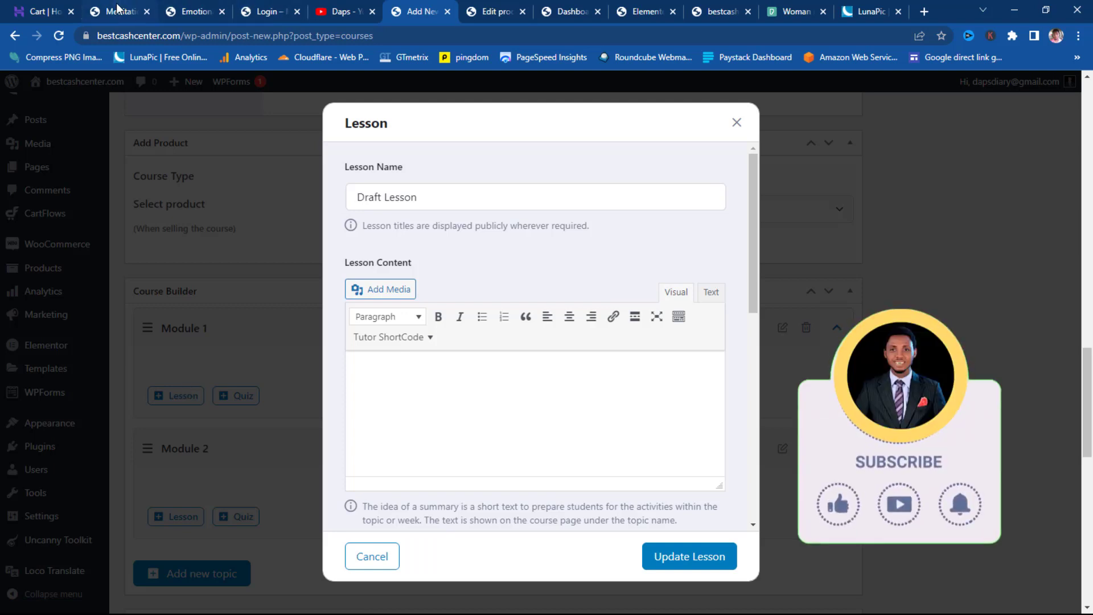
click(117, 11)
scroll(348, 282, down, 4)
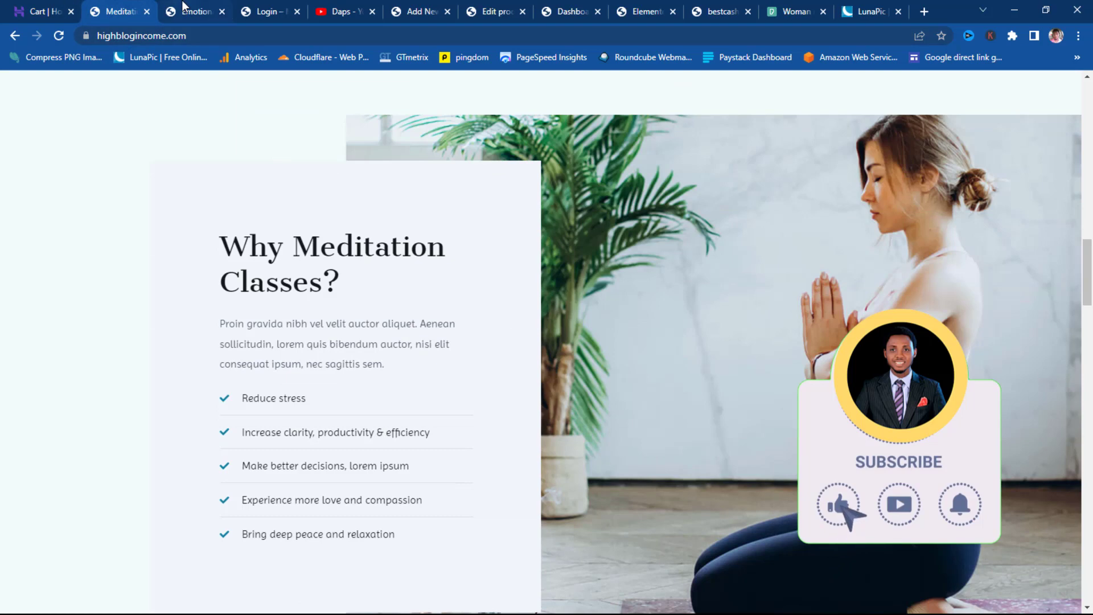
click(188, 12)
scroll(290, 262, down, 4)
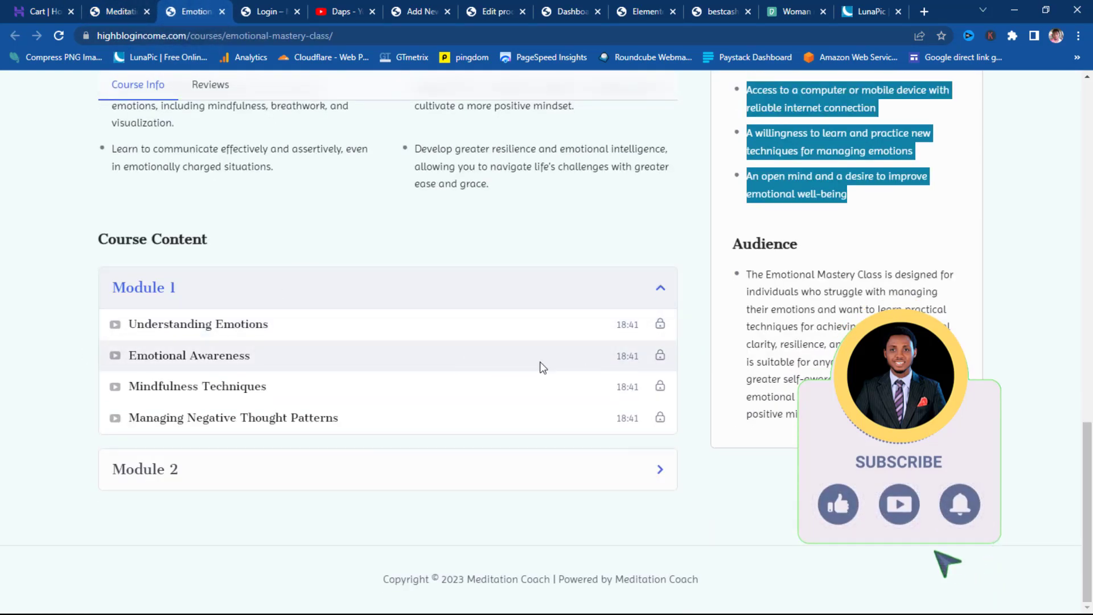
drag(272, 326, 131, 316)
right_click(149, 327)
click(182, 337)
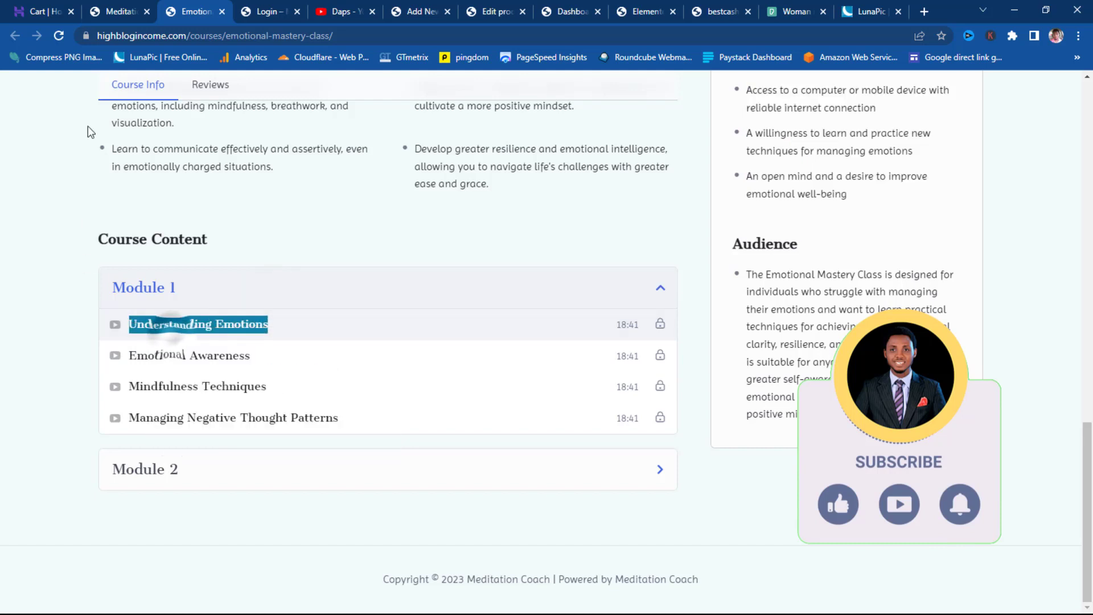
- Replace the Draft Lesson placeholder name with 'Understanding Emotions'
click(422, 12)
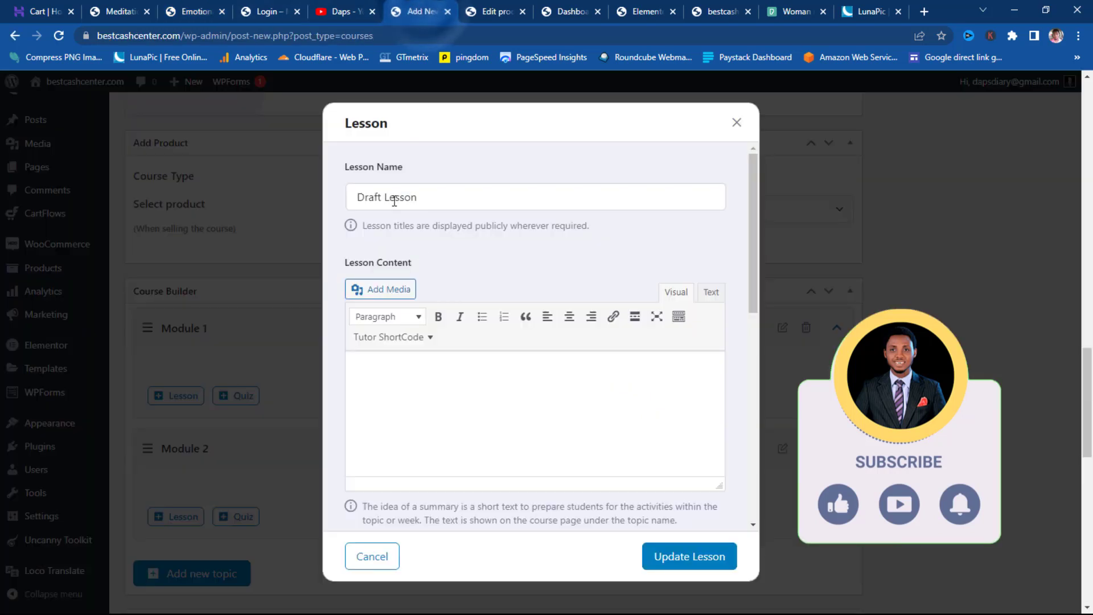
triple_click(449, 196)
key(ctrl+v)
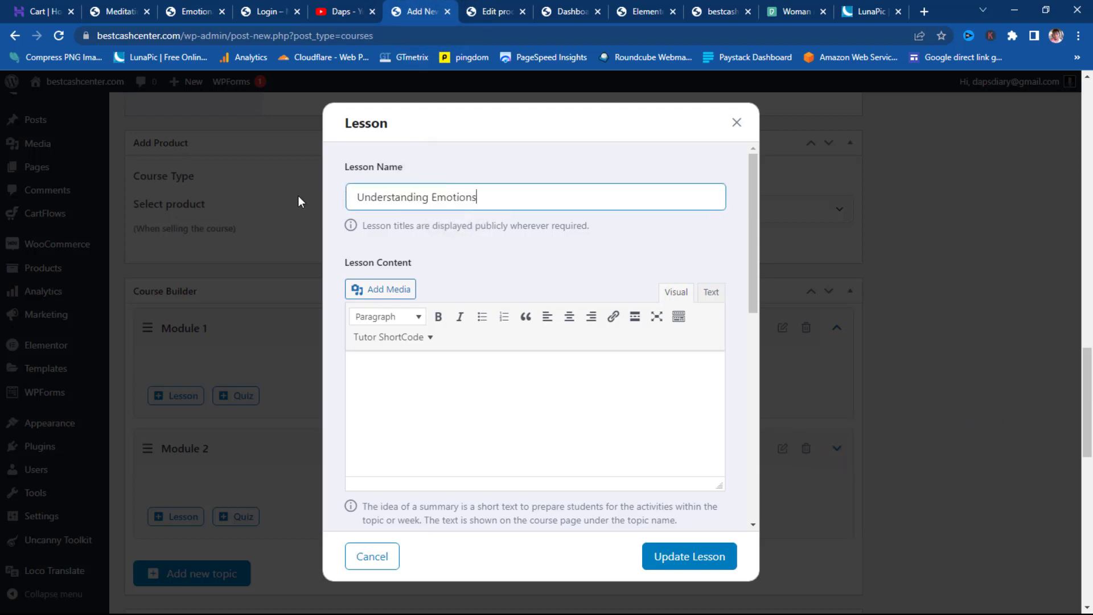
scroll(616, 267, down, 2)
scroll(616, 268, up, 2)
click(637, 263)
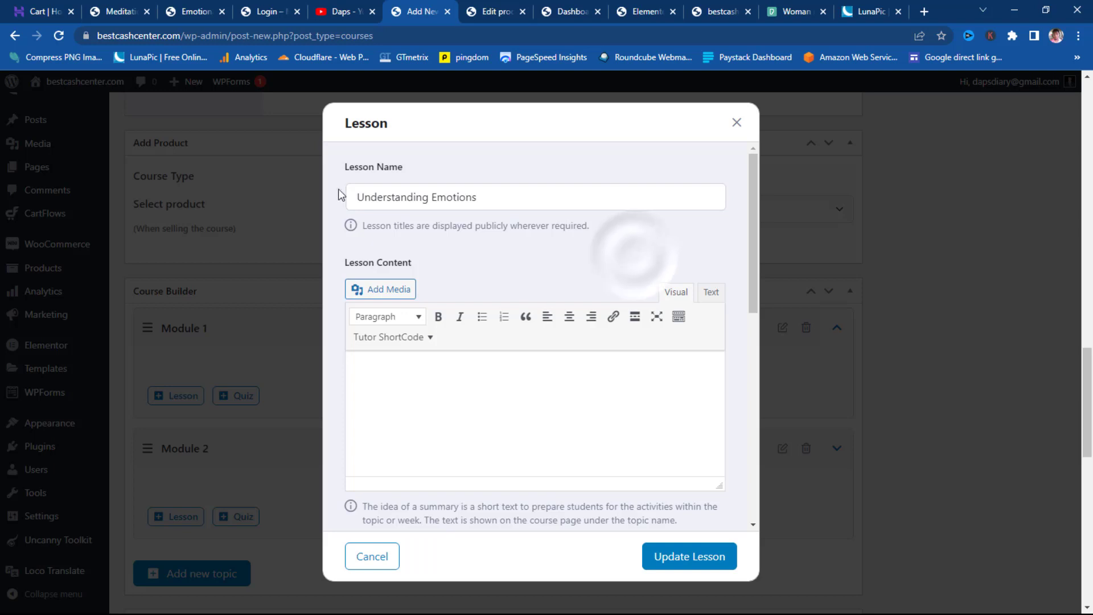
scroll(591, 233, down, 2)
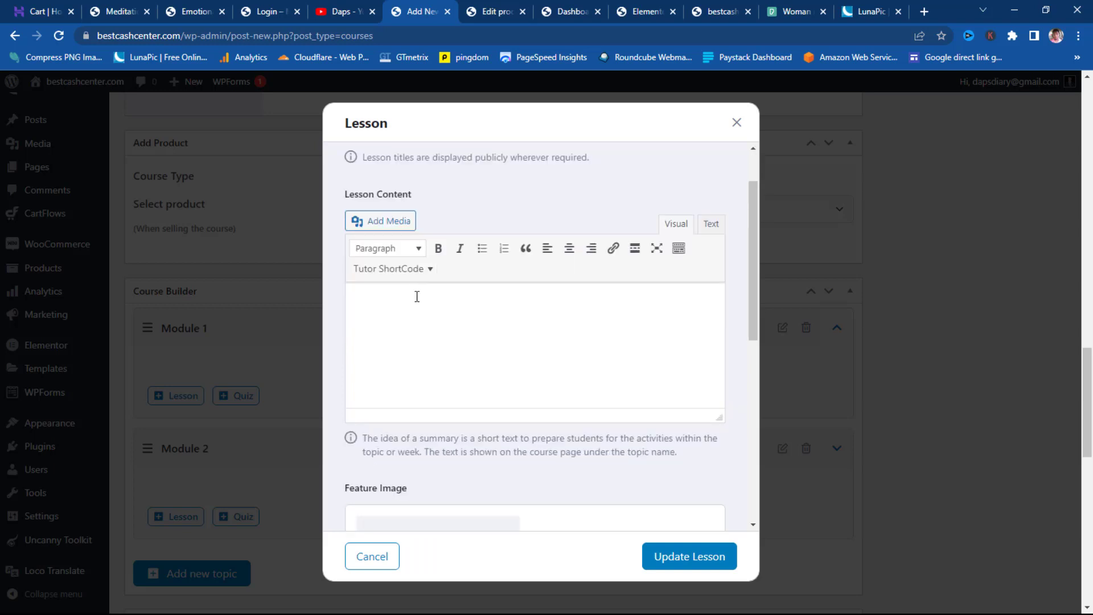
scroll(419, 289, down, 3)
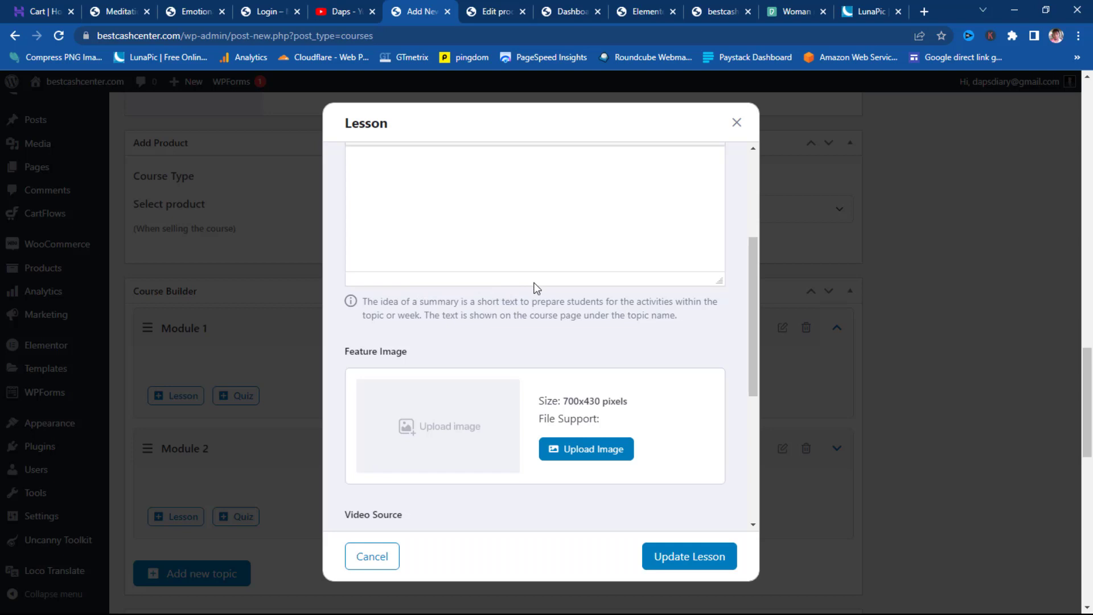
scroll(535, 286, down, 3)
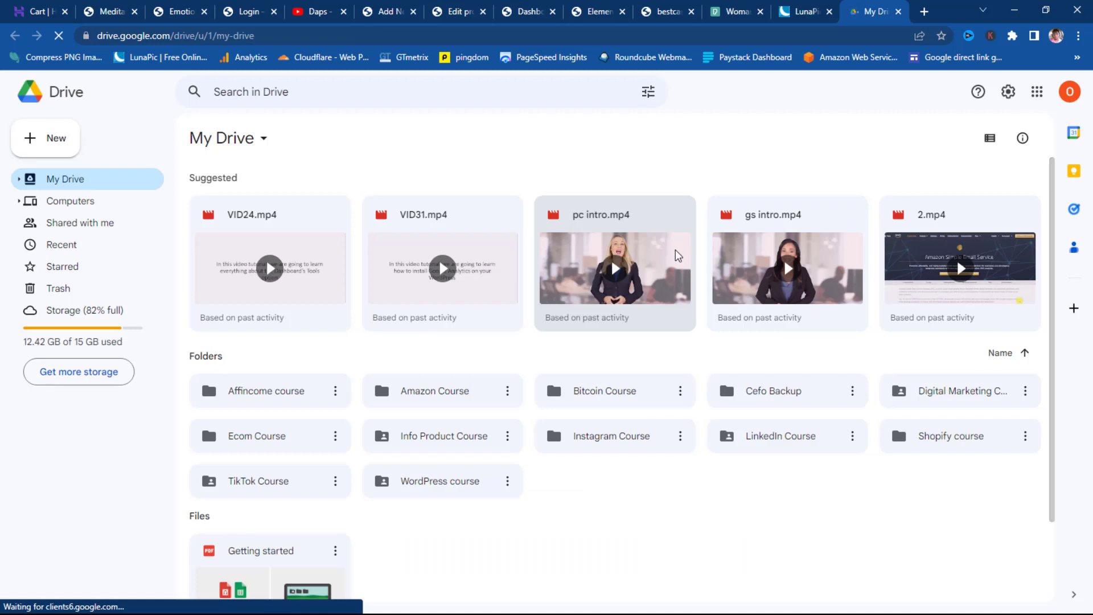
- Copy an anyone-with-the-link view link for pc intro.mp4 from Google Drive
right_click(662, 230)
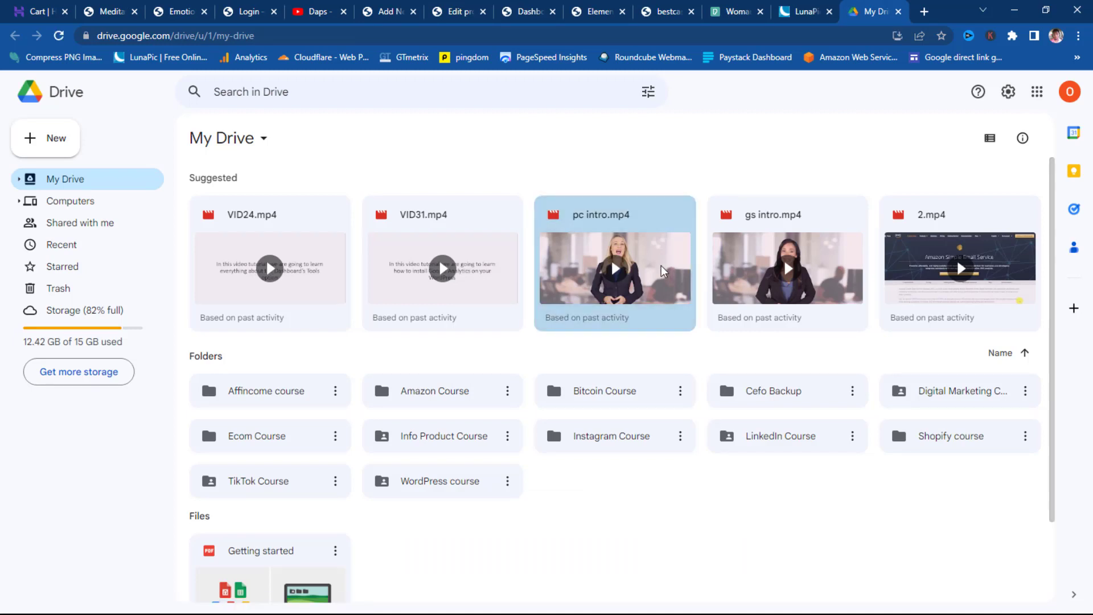
mouse_move(702, 273)
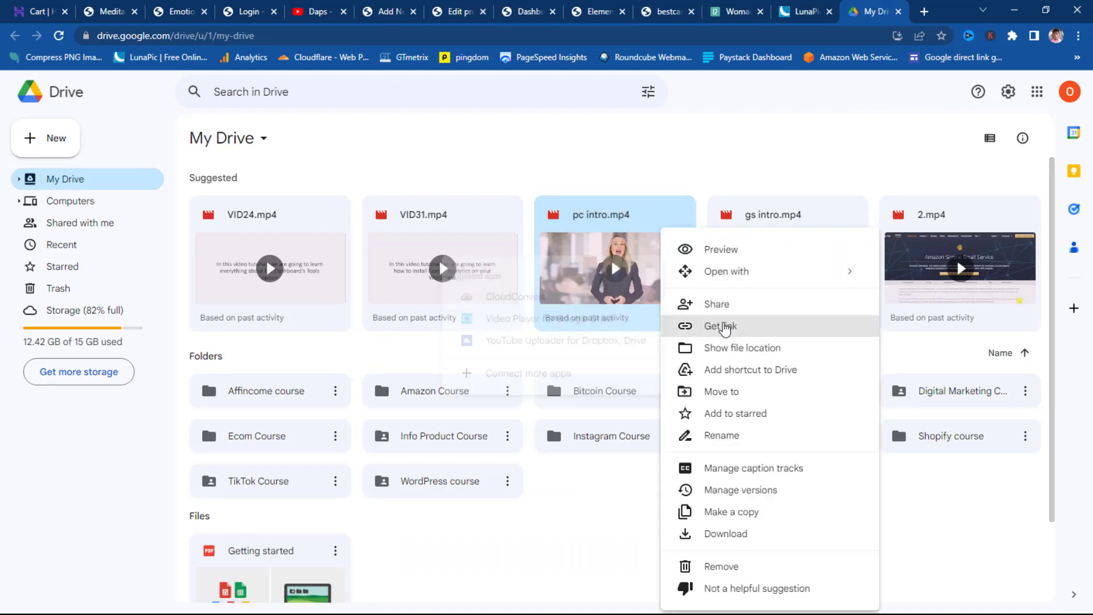
click(720, 326)
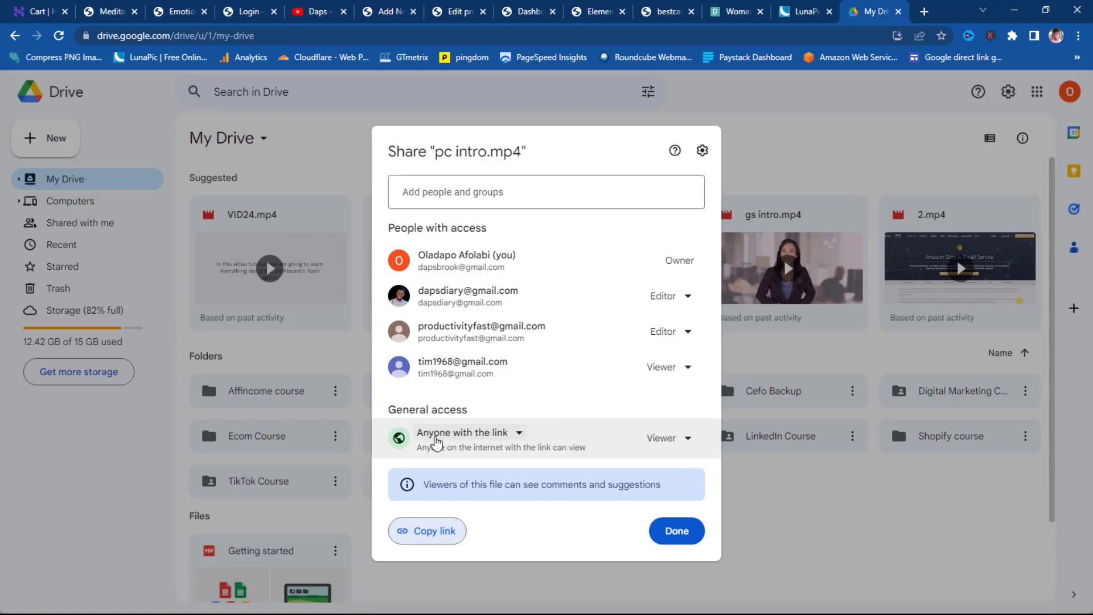
click(607, 434)
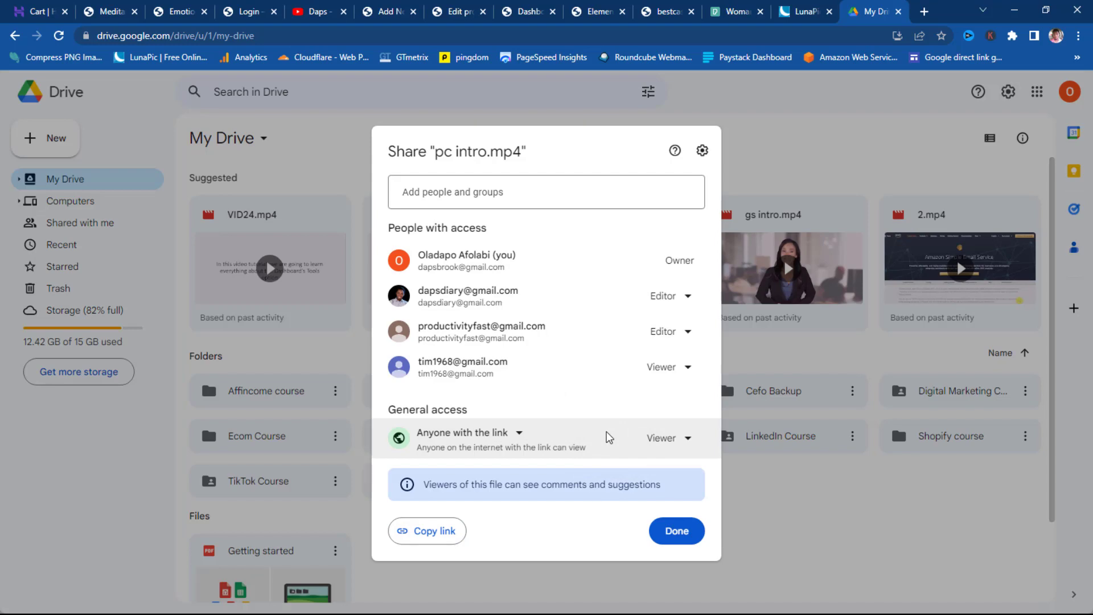
click(436, 532)
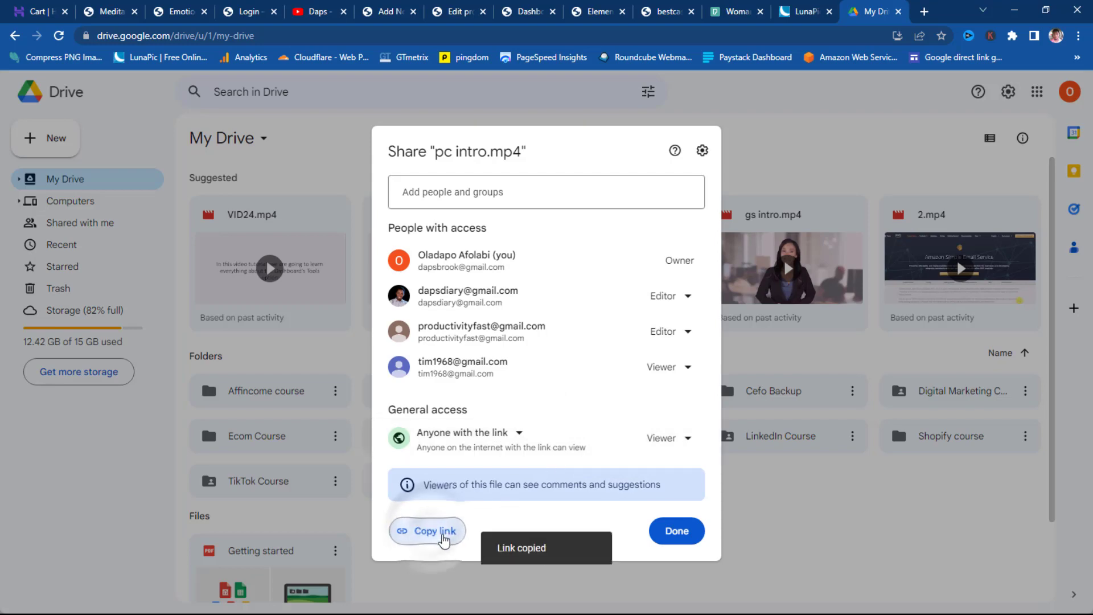
click(675, 530)
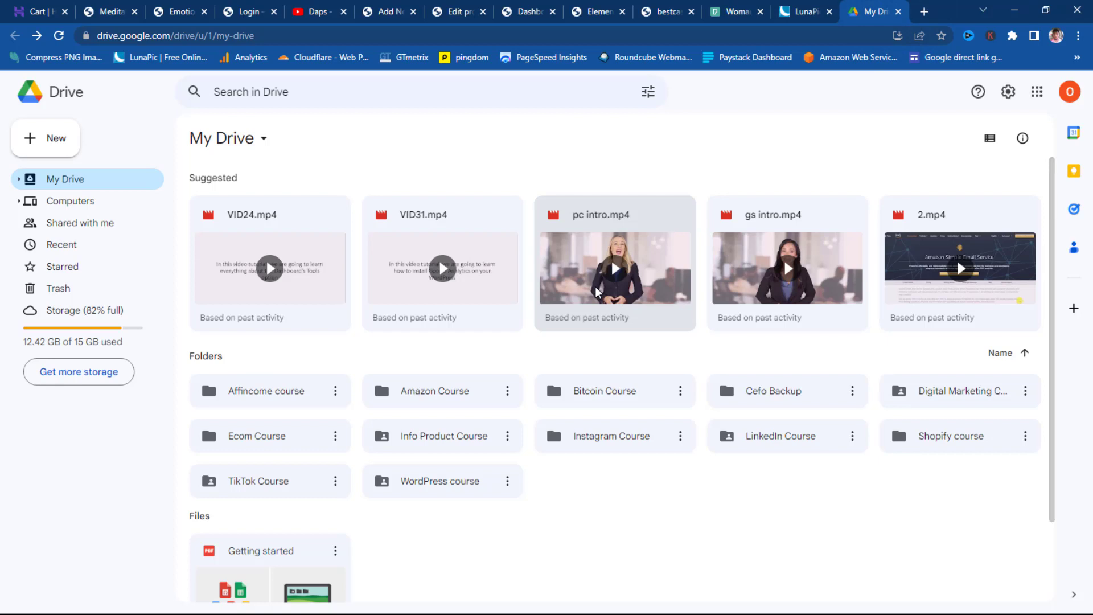
click(924, 11)
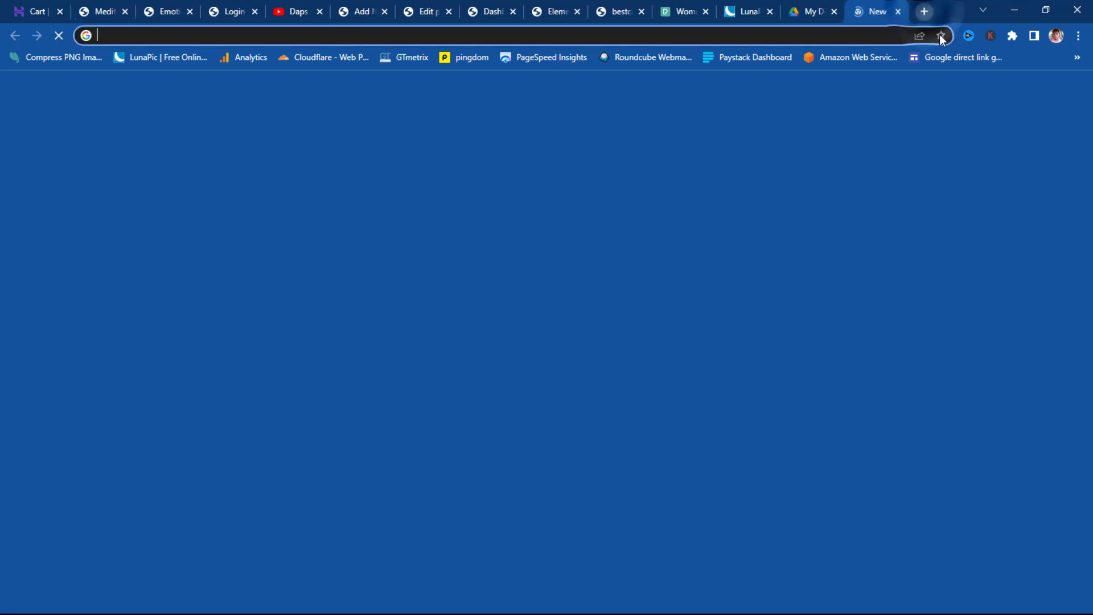
- Convert the pc intro.mp4 sharing link into a direct download link and copy it
click(955, 59)
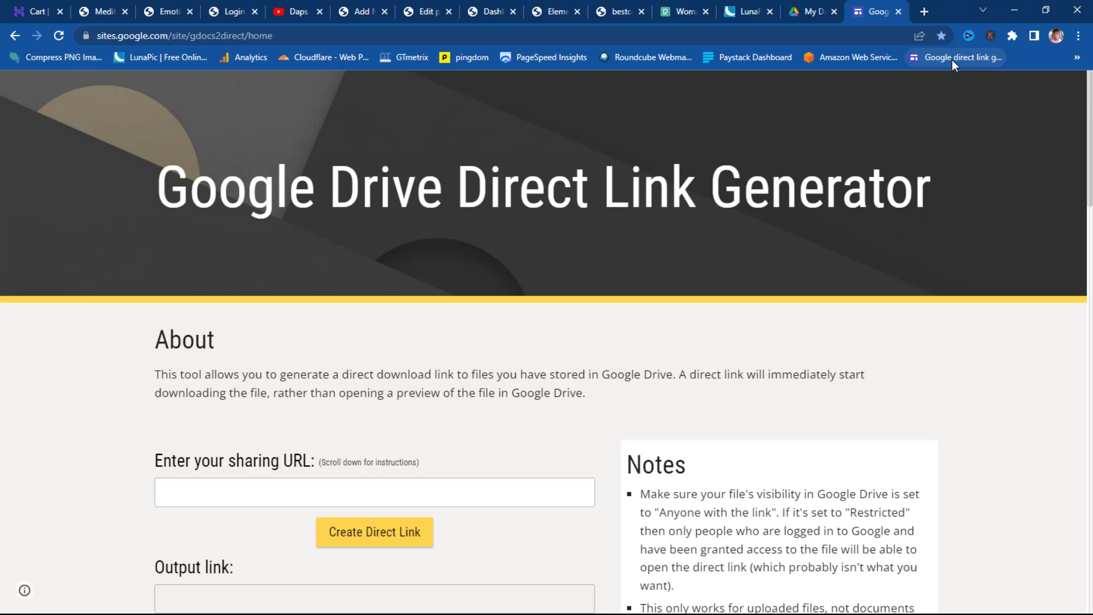
scroll(537, 320, down, 2)
click(163, 345)
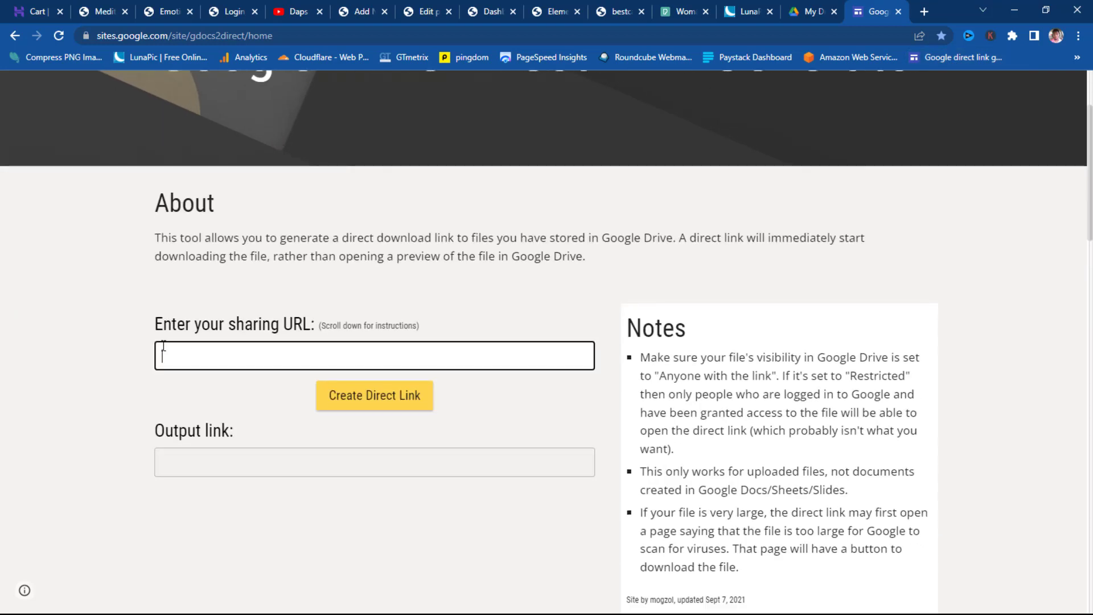
key(ctrl+v)
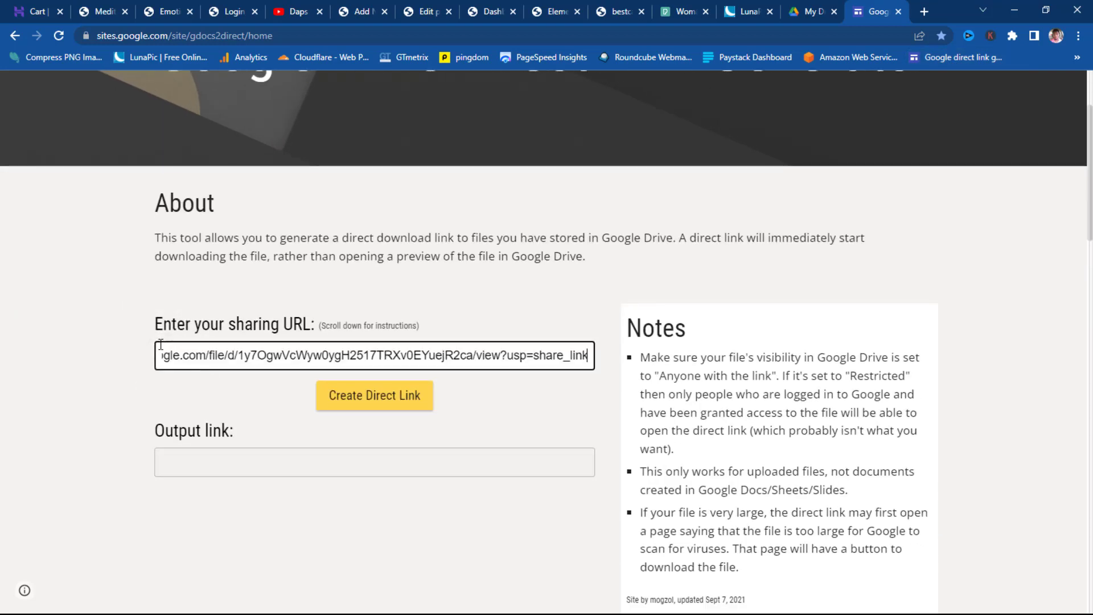
click(373, 405)
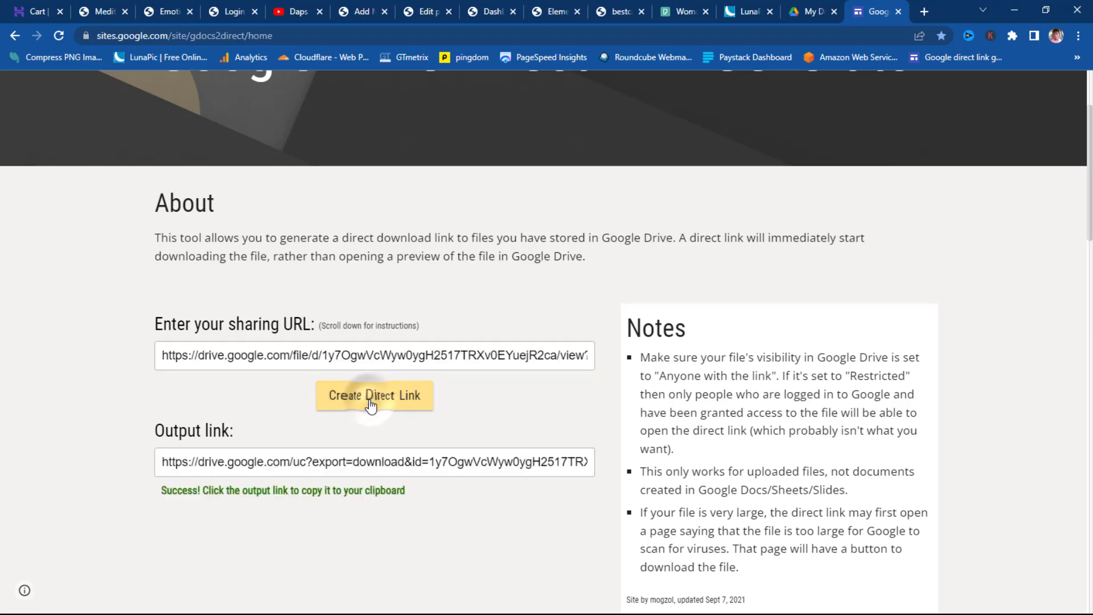
click(454, 462)
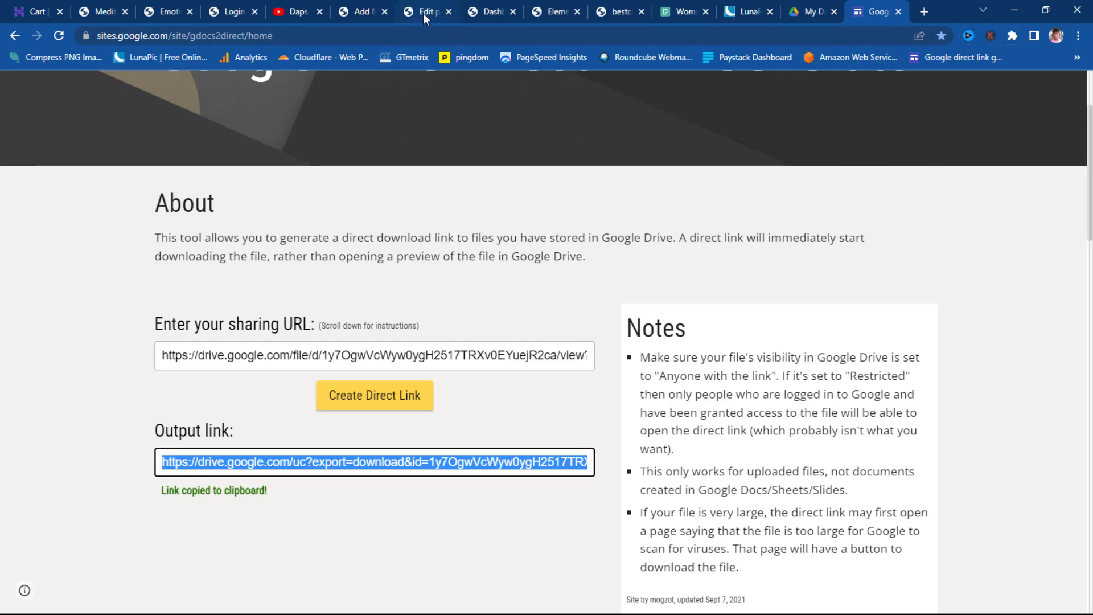
click(362, 13)
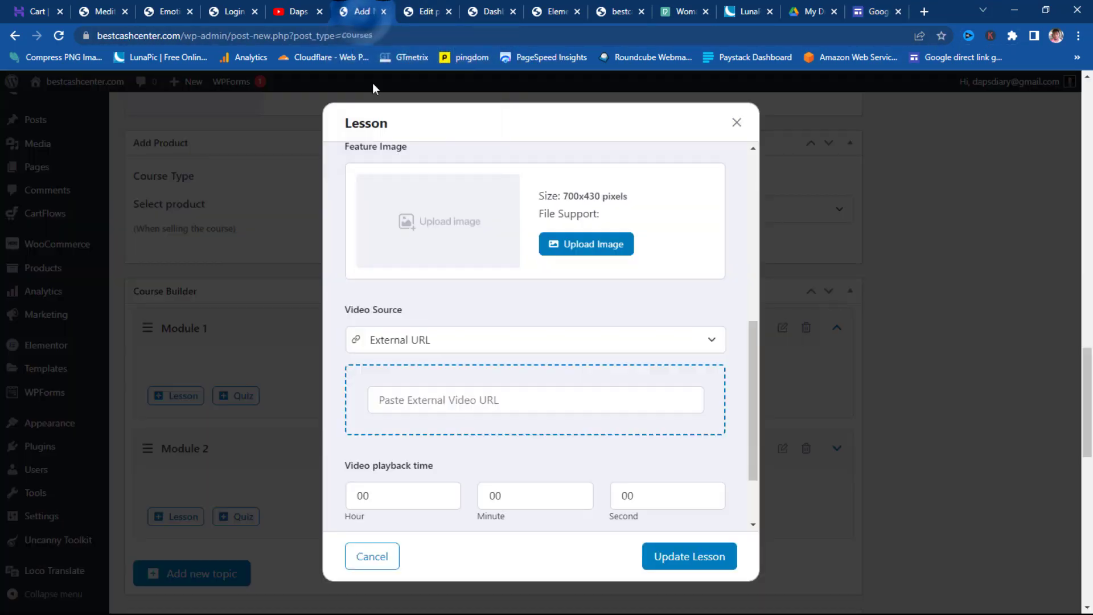
- Set the direct download link as the video URL and save Understanding Emotions as Lesson 1
click(420, 407)
key(ctrl+v)
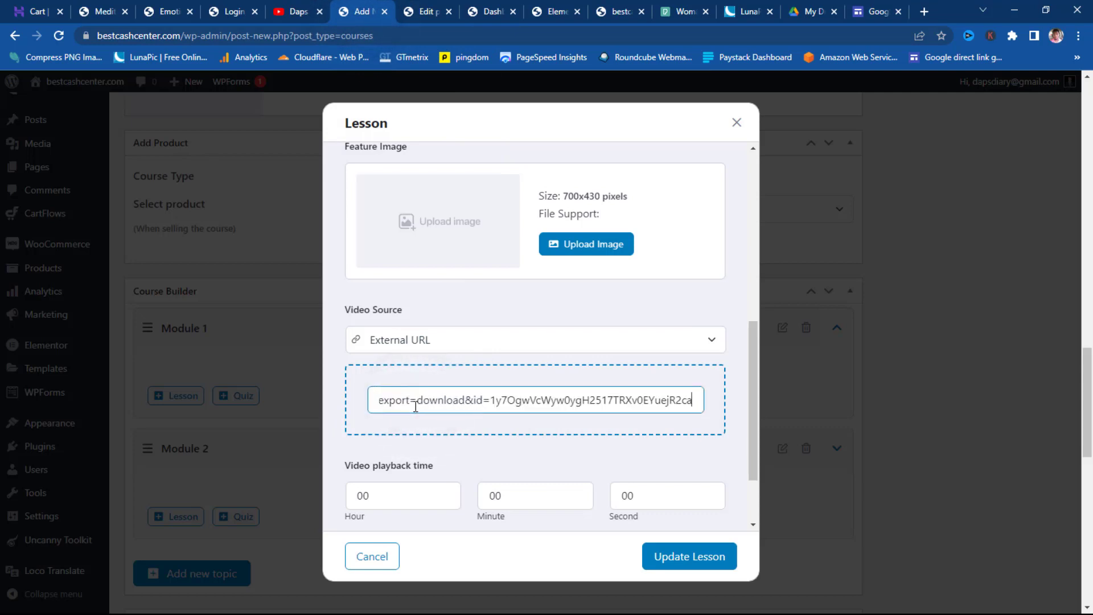
click(458, 441)
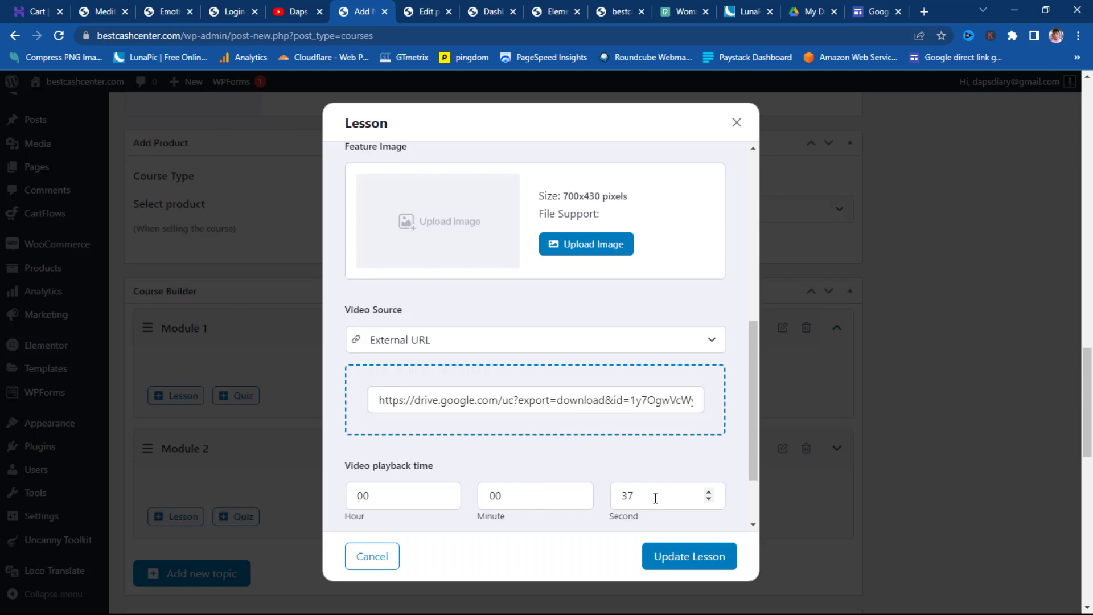
scroll(652, 470, down, 3)
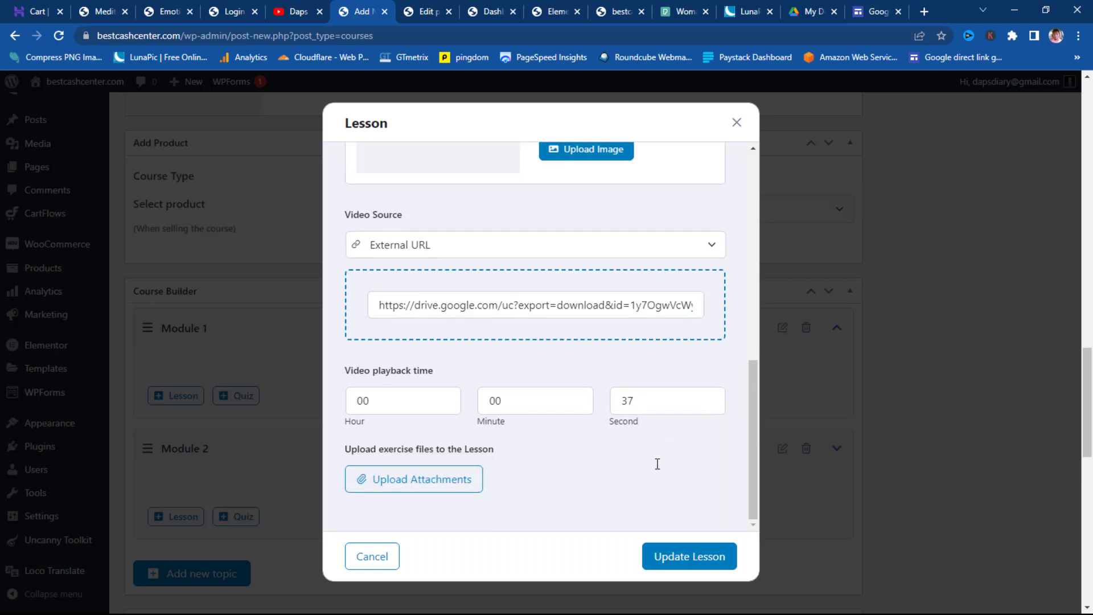
scroll(656, 470, up, 10)
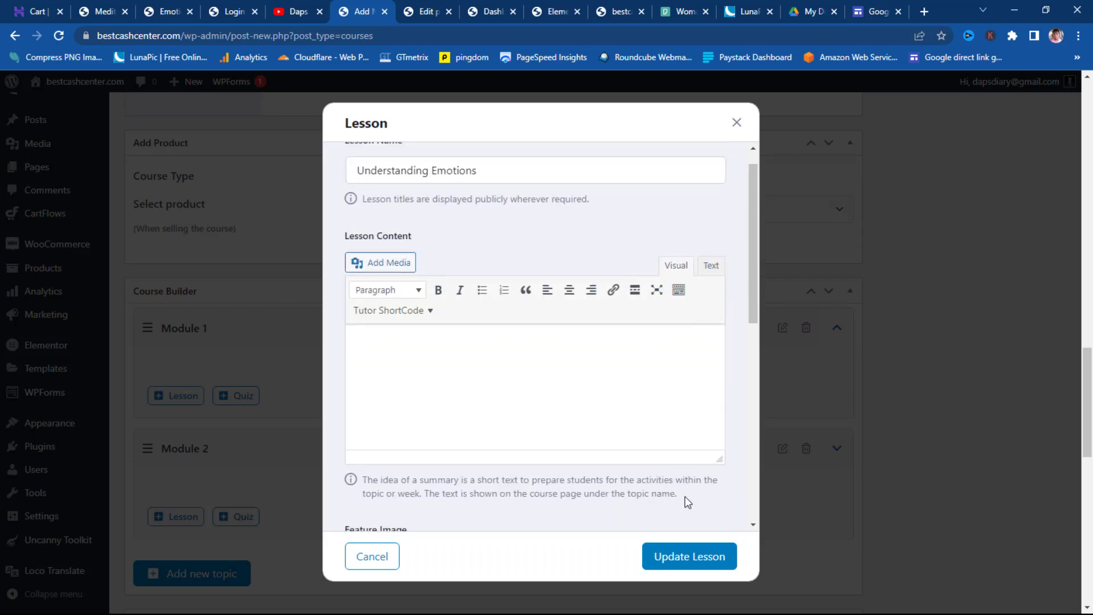
click(691, 562)
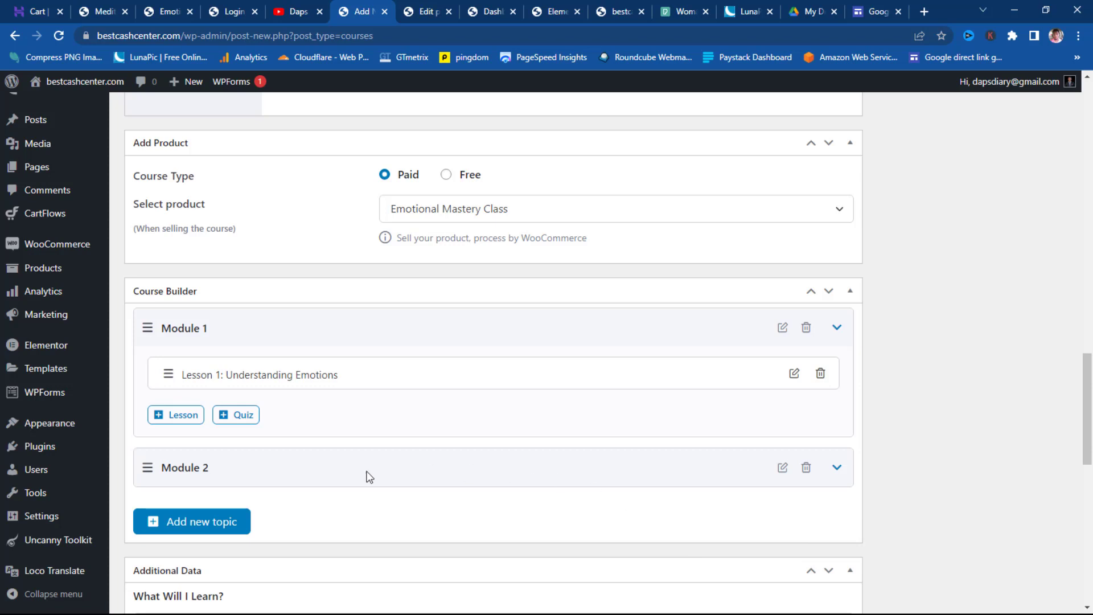
- Add another Module 1 lesson named 'Mindfulness Techniques', copied from the live course page
click(171, 422)
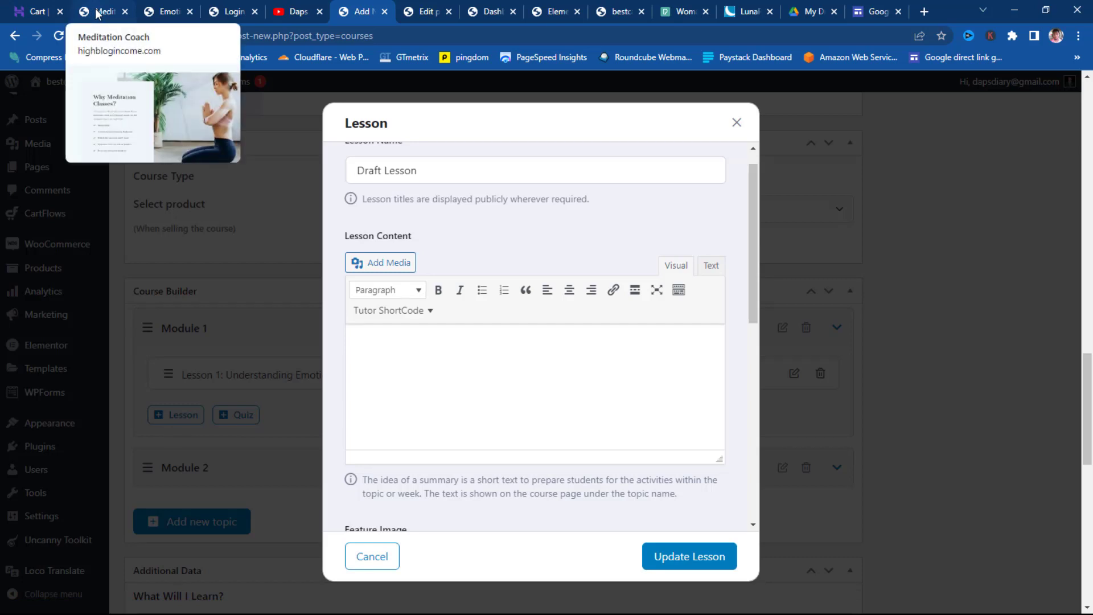
click(161, 10)
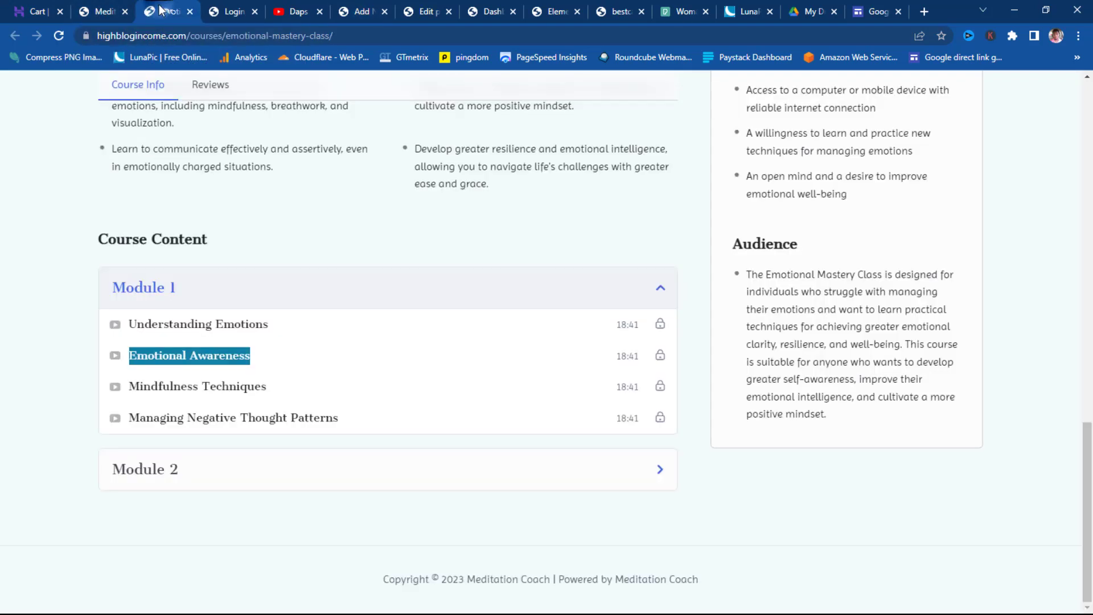
drag(279, 380, 120, 393)
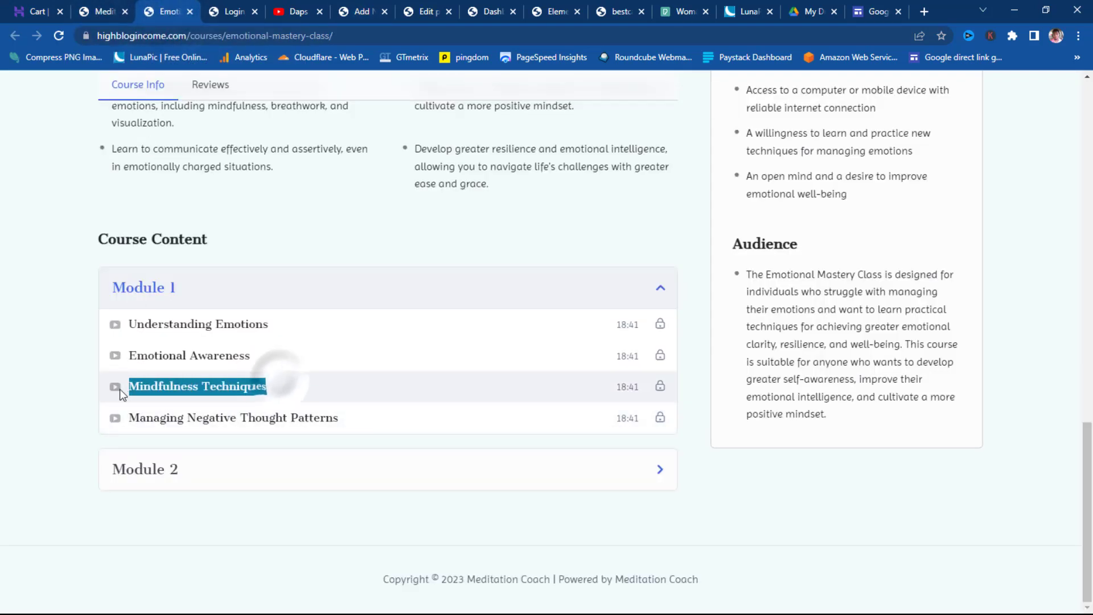
right_click(140, 391)
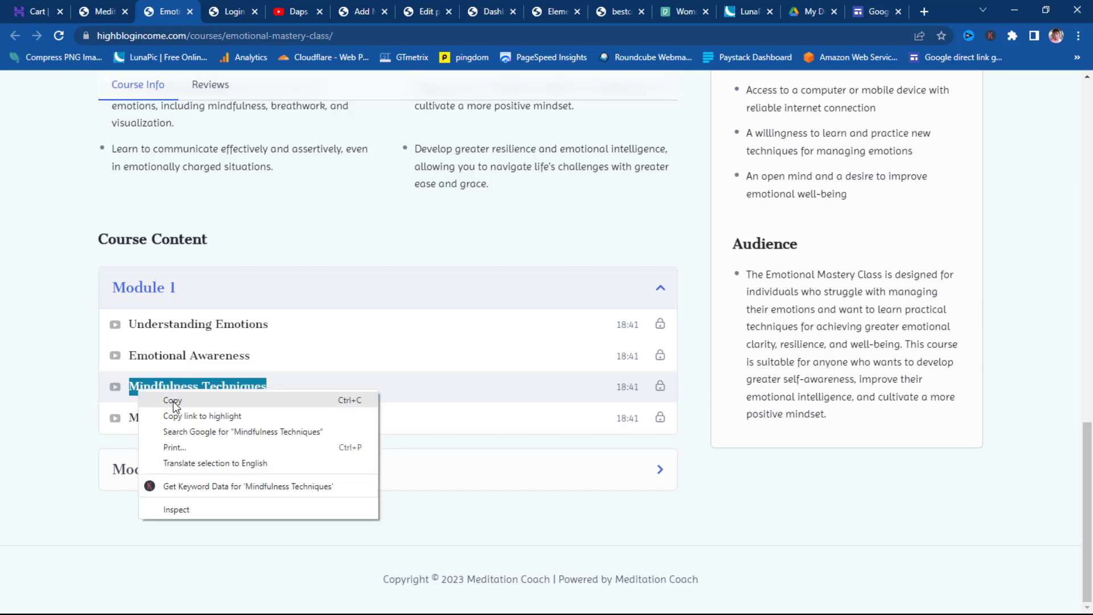
click(173, 401)
click(361, 12)
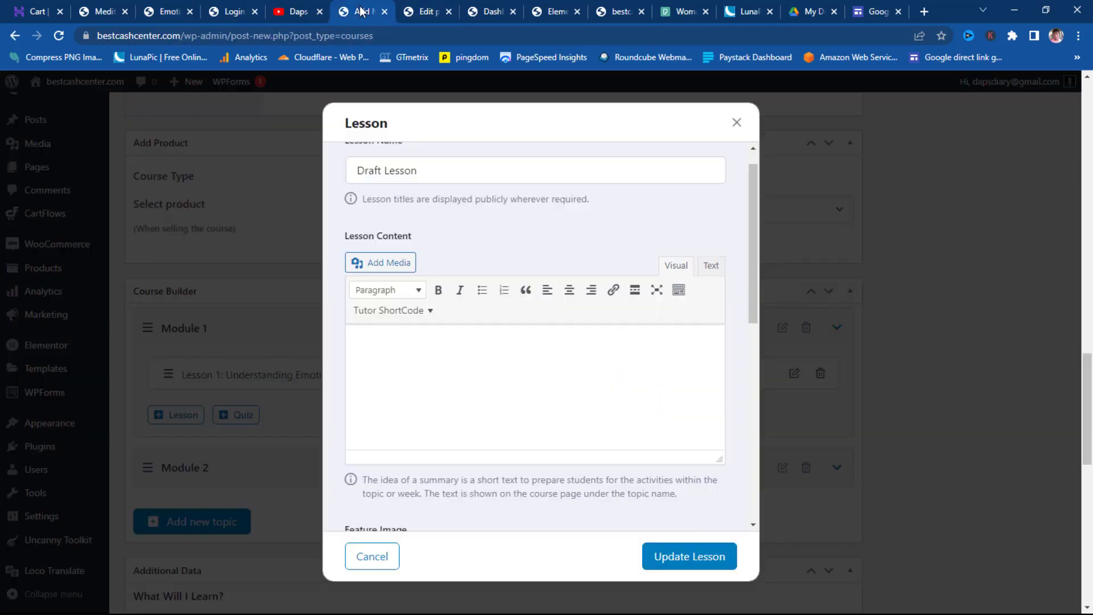
triple_click(426, 170)
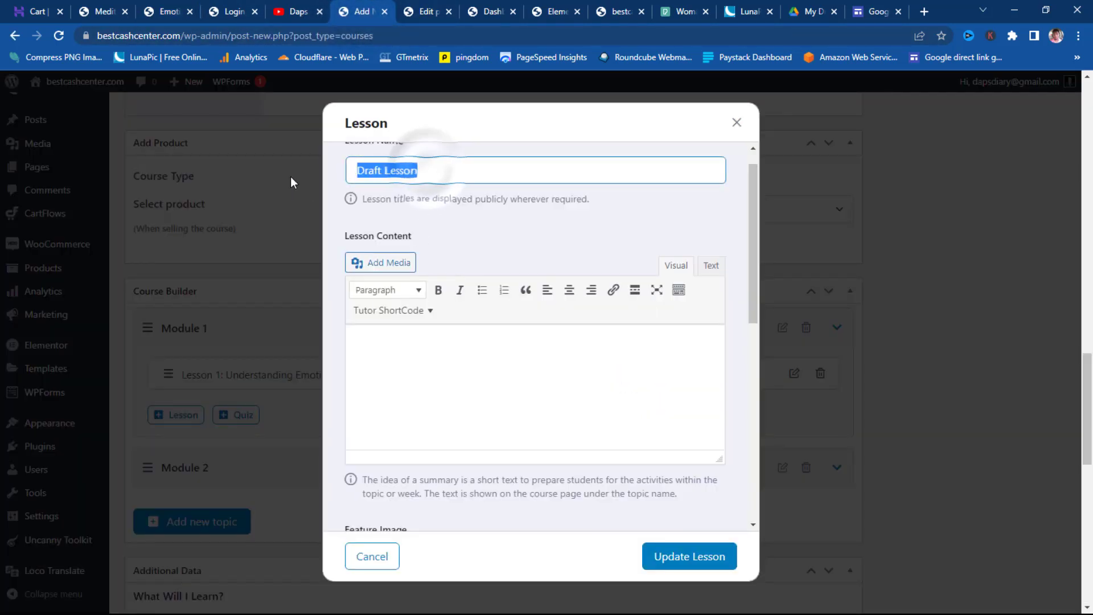
key(ctrl+v)
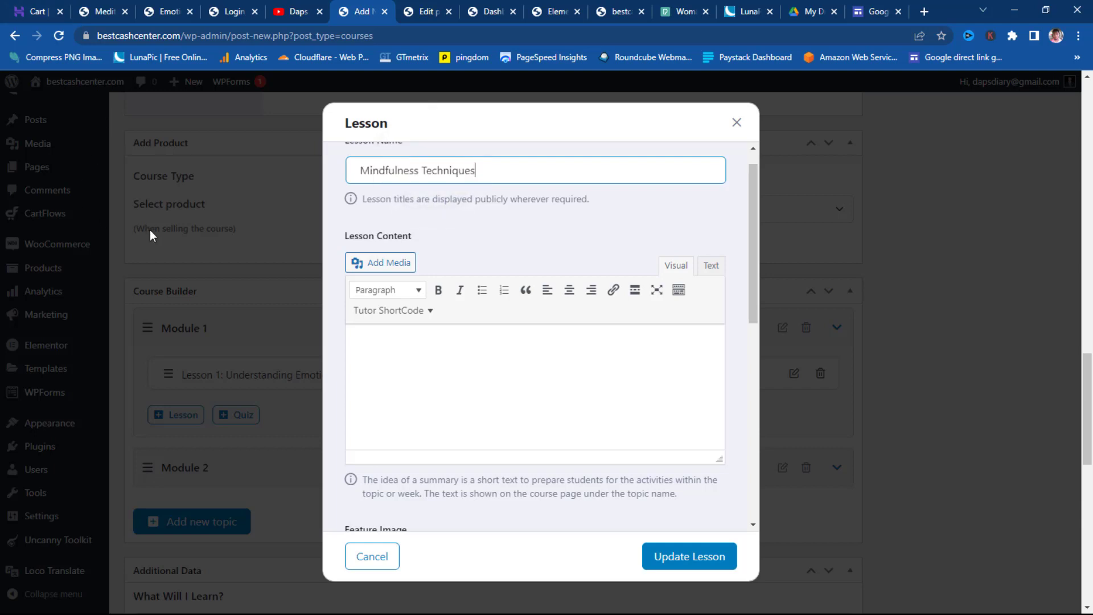
scroll(396, 336, down, 4)
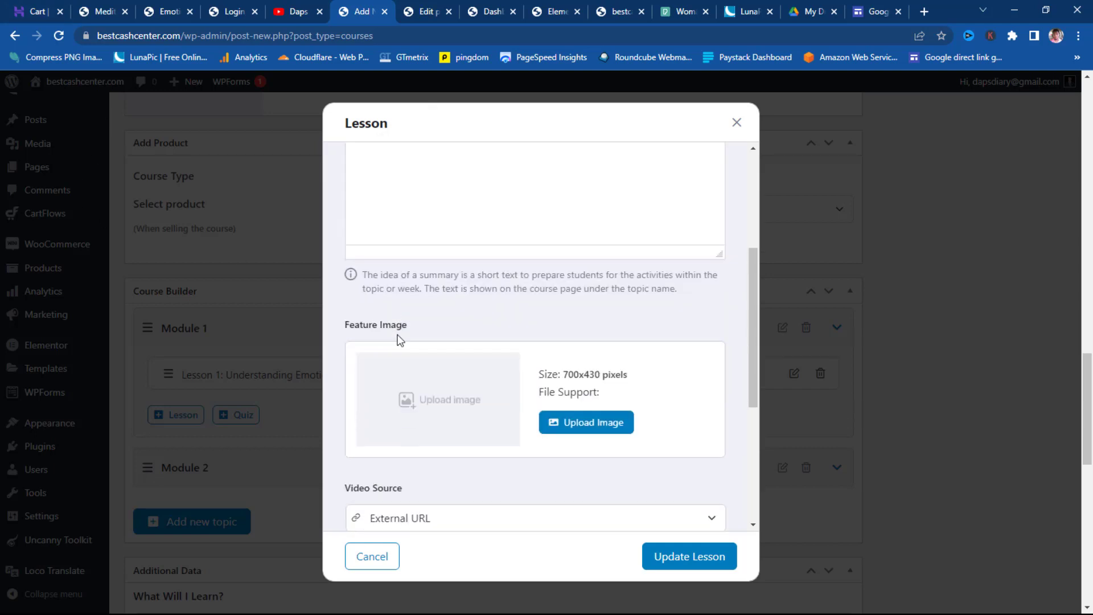
scroll(398, 335, down, 3)
scroll(413, 251, down, 1)
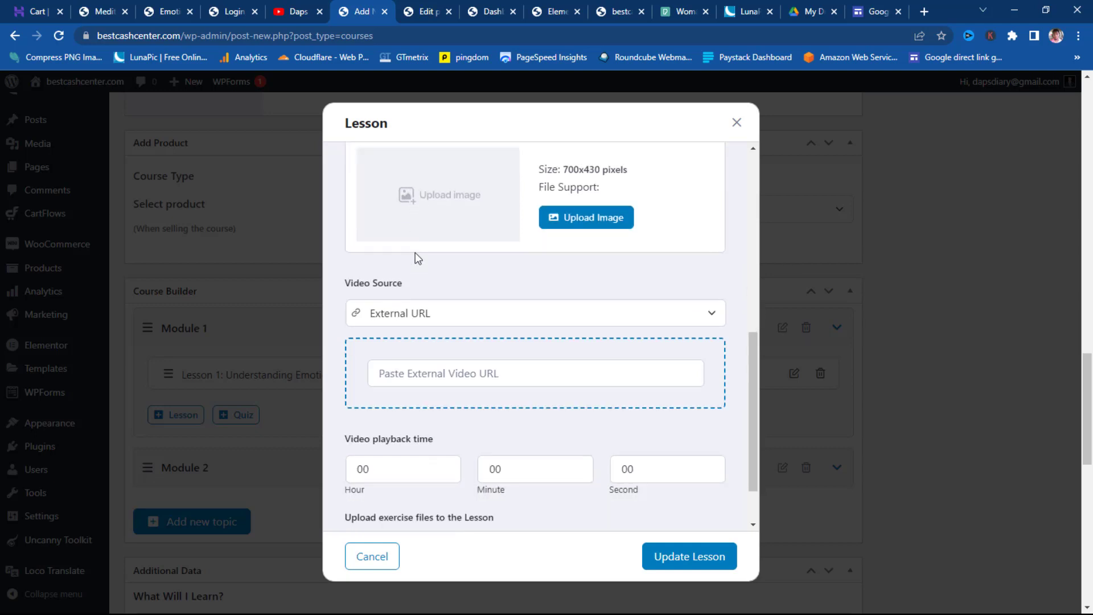
- Copy the anyone-with-the-link sharing link for gs intro.mp4 from My Drive
click(808, 13)
right_click(737, 268)
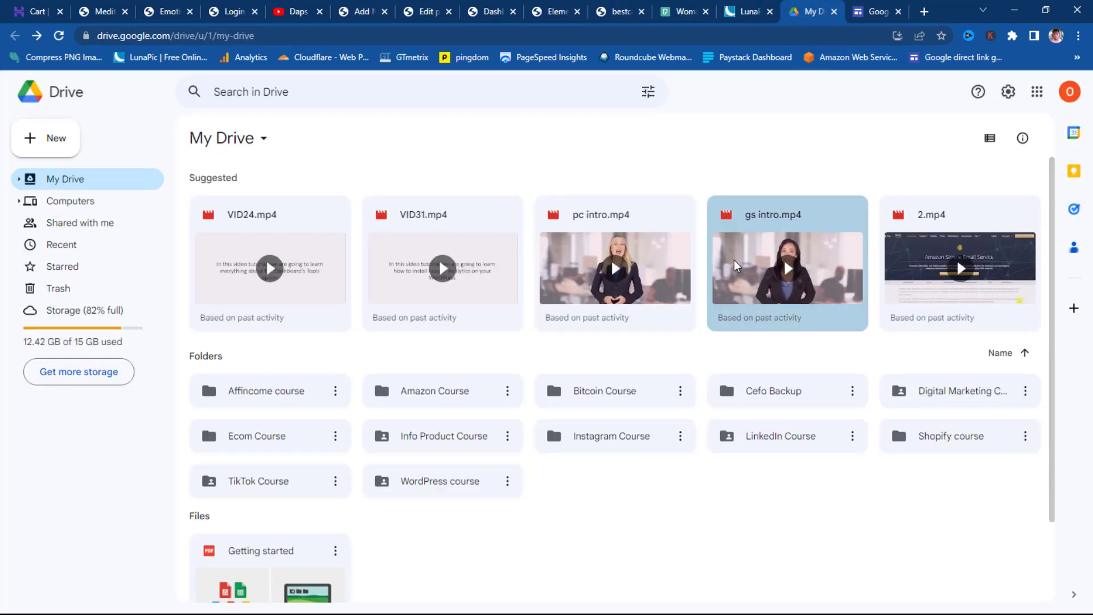
click(793, 325)
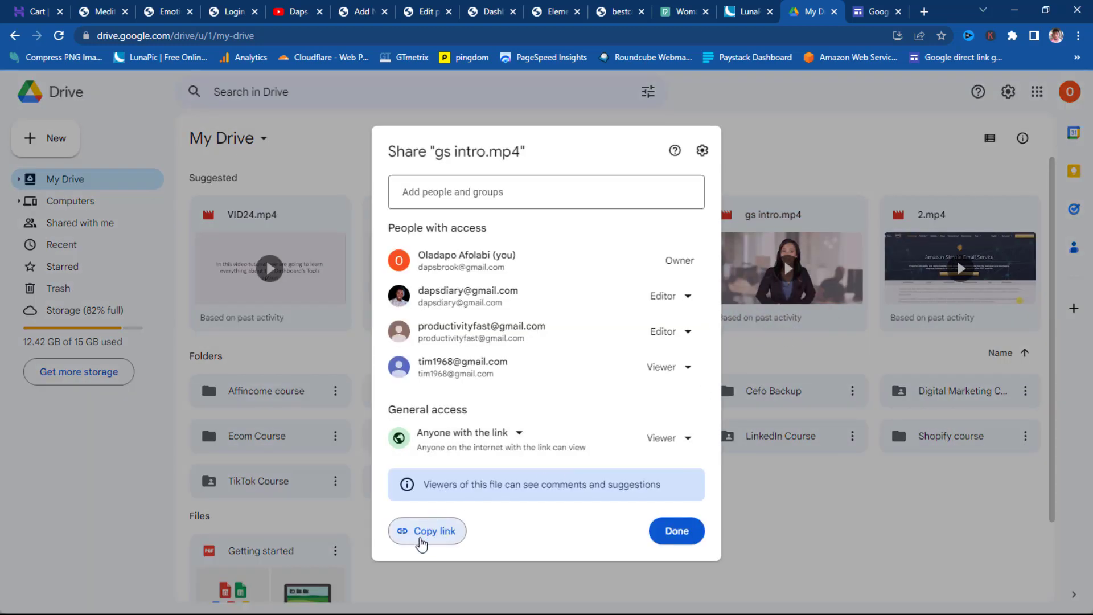
click(421, 538)
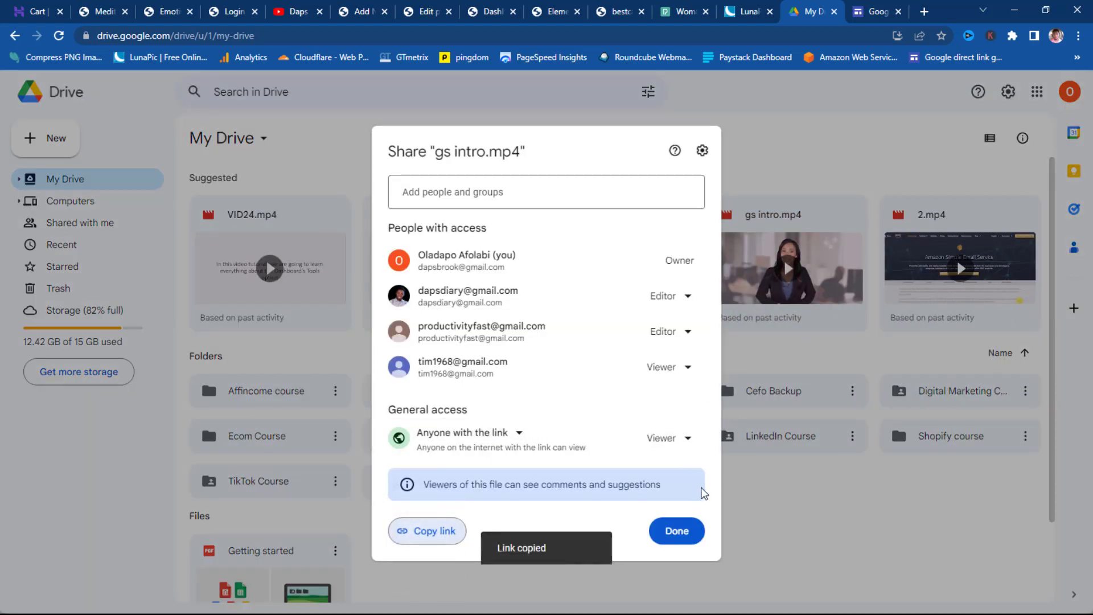
click(675, 531)
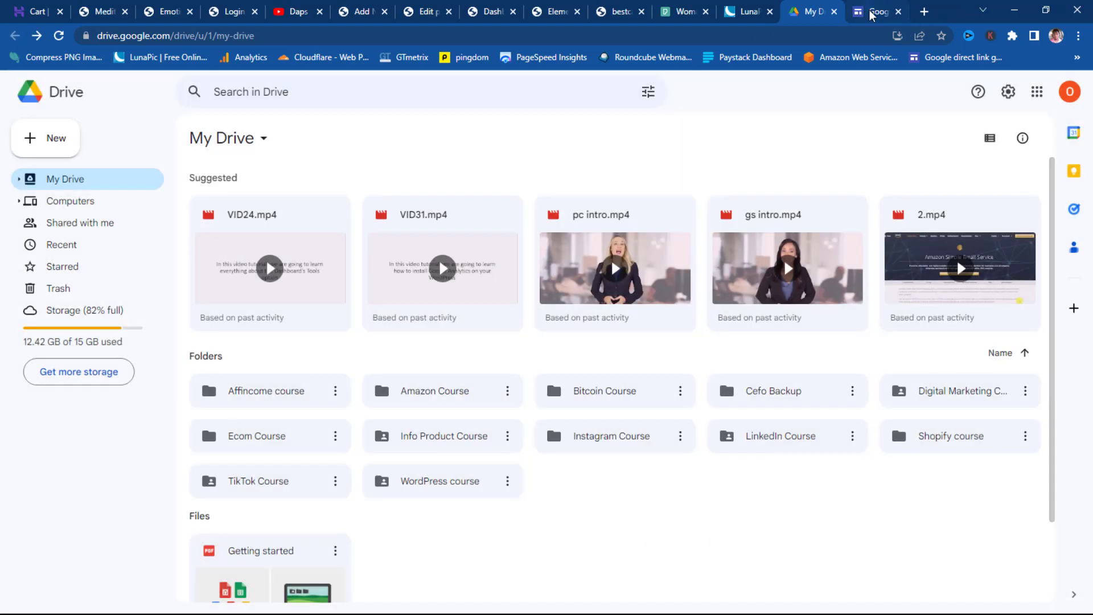
click(876, 11)
- Replace the generator's old URL with the gs intro.mp4 link, then create and copy its direct link
click(483, 355)
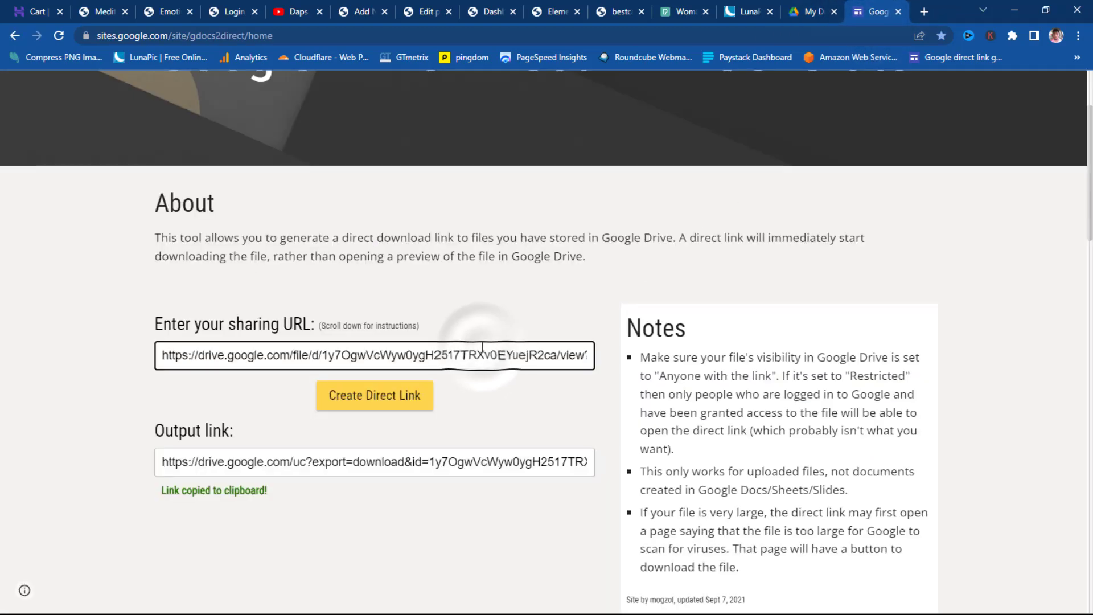
key(ctrl+a)
key(ctrl+v)
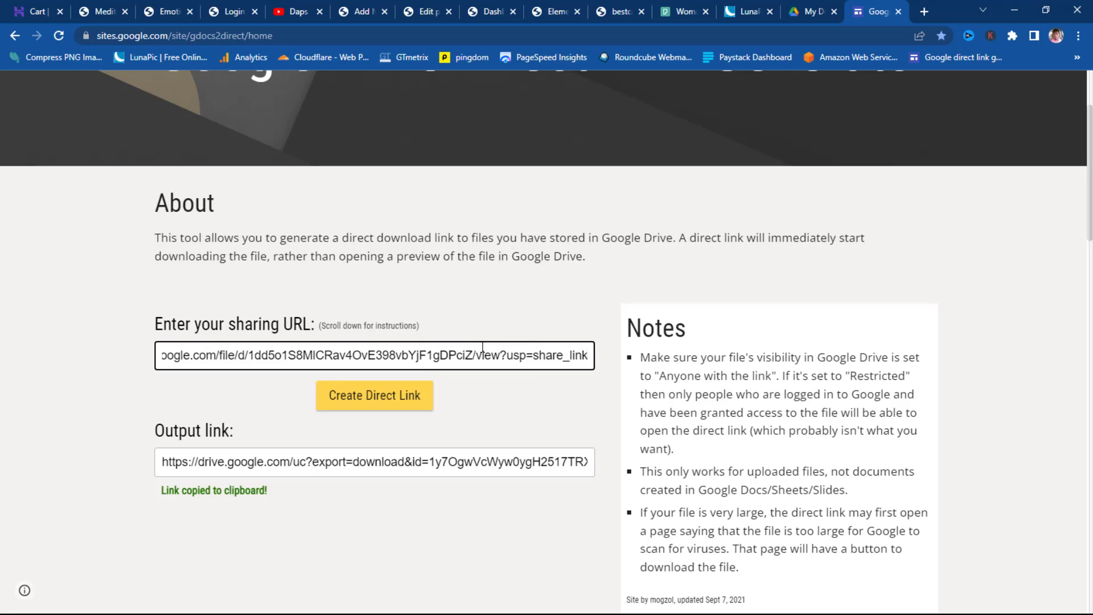
click(401, 403)
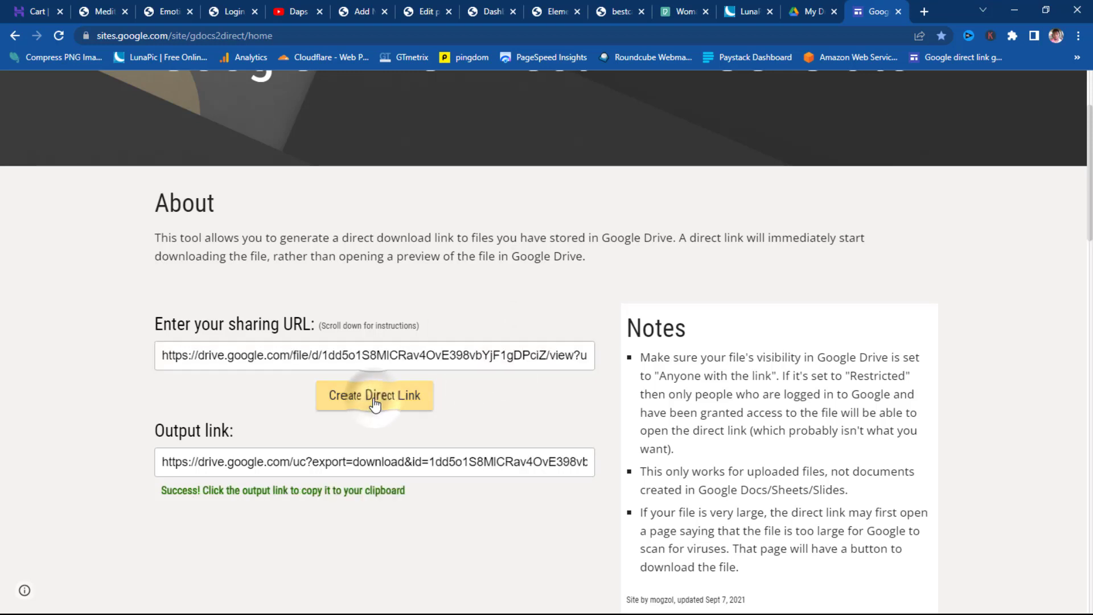
click(351, 463)
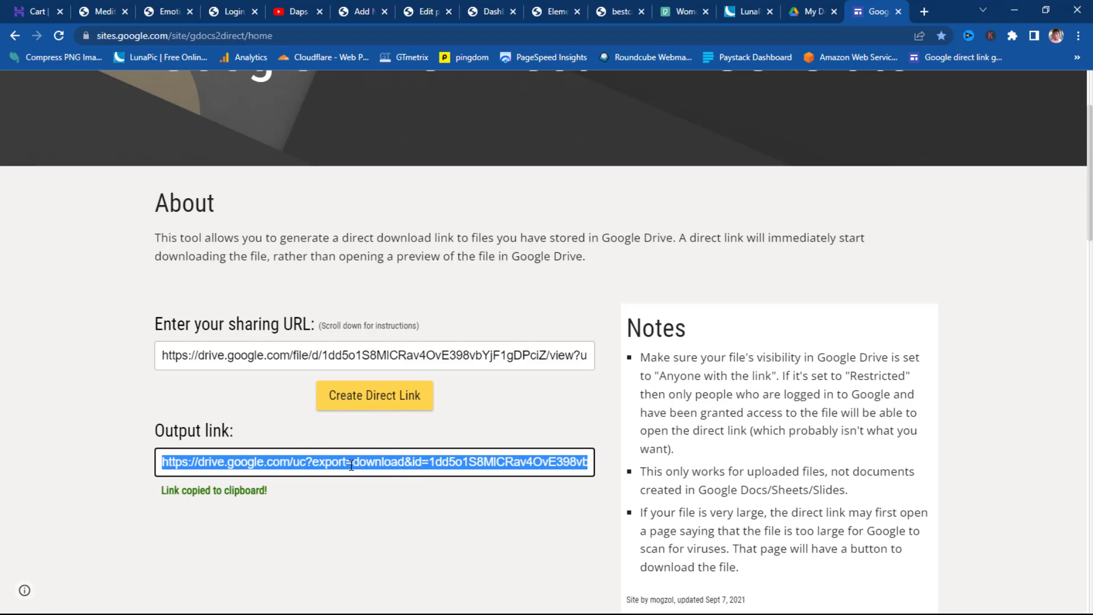
click(358, 13)
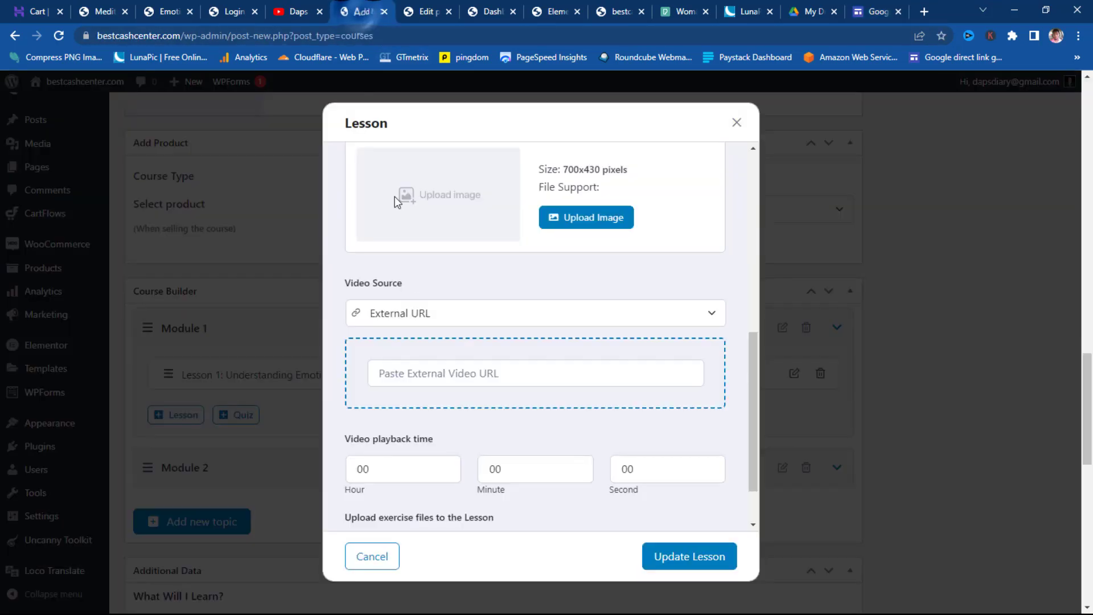
- Save Mindfulness Techniques with the direct link as external video URL and 1 min 05 s playback
click(431, 373)
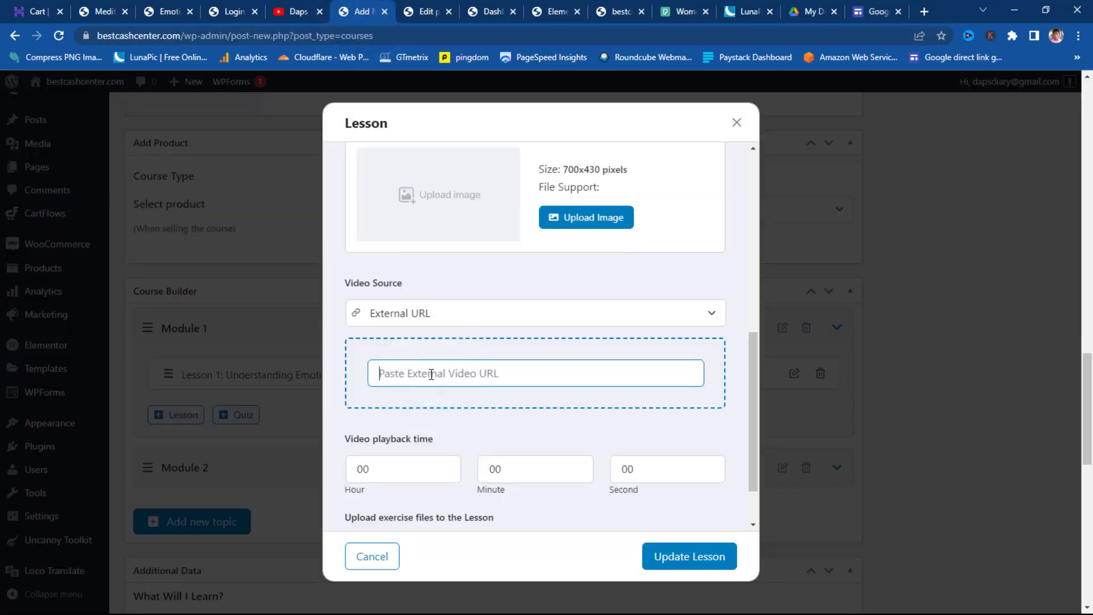
key(ctrl+v)
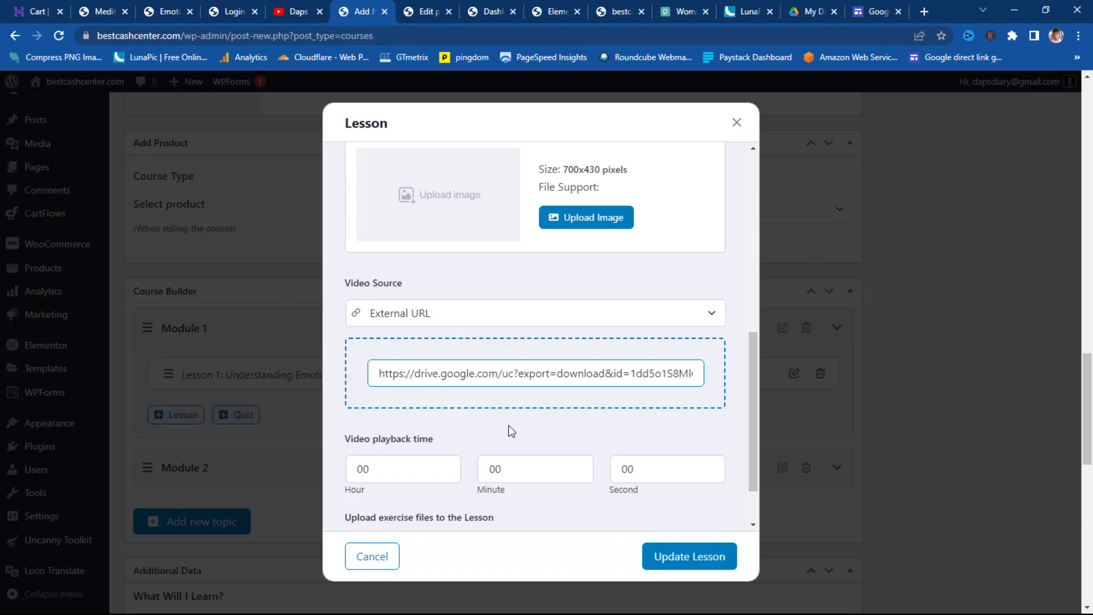
click(508, 426)
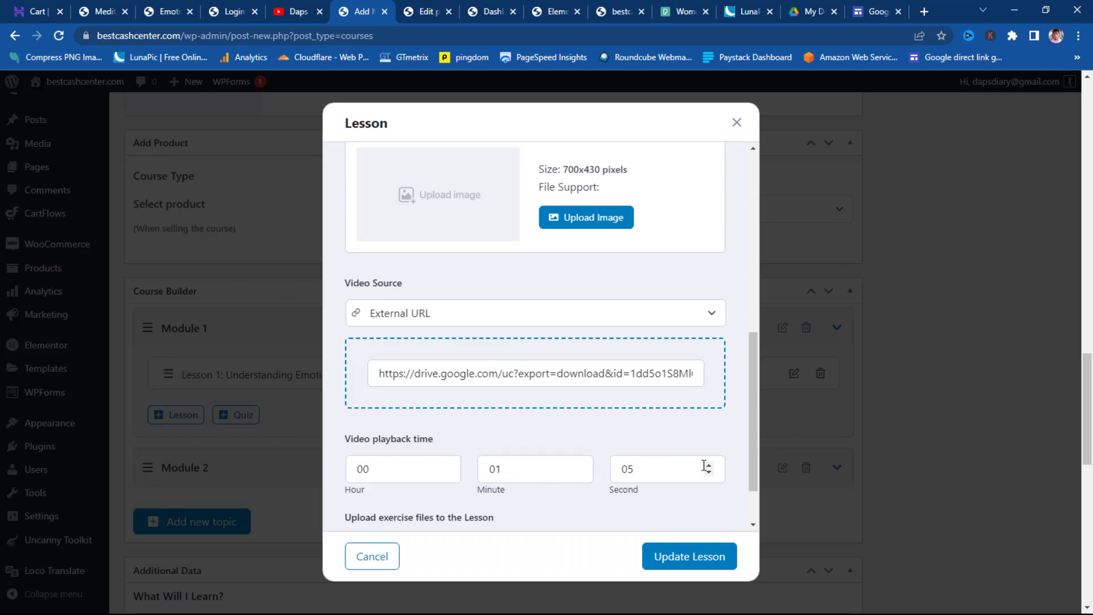
scroll(706, 504, down, 1)
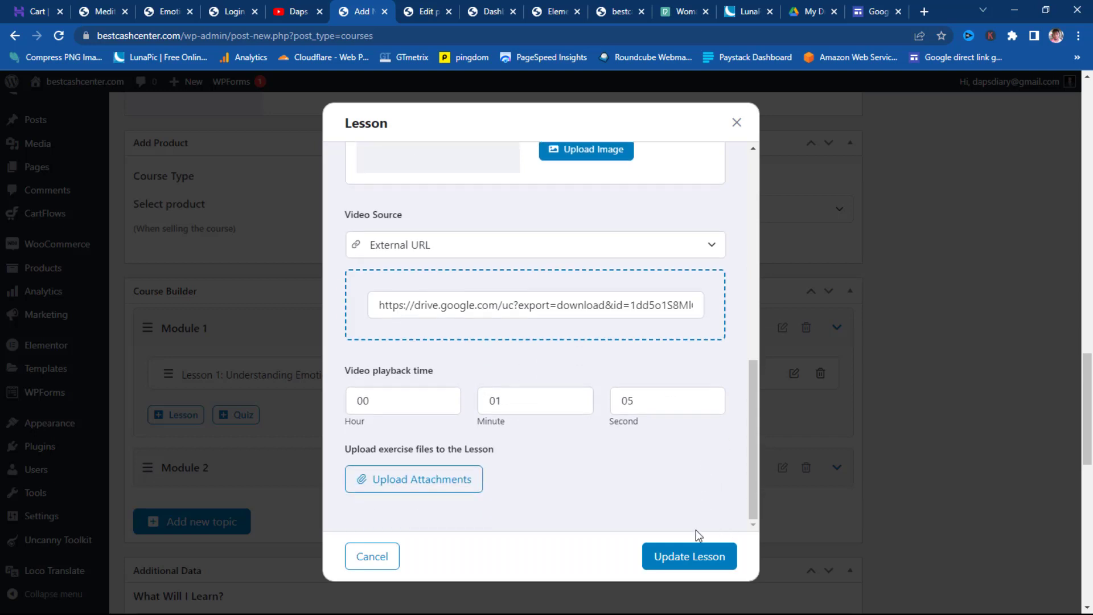
click(688, 555)
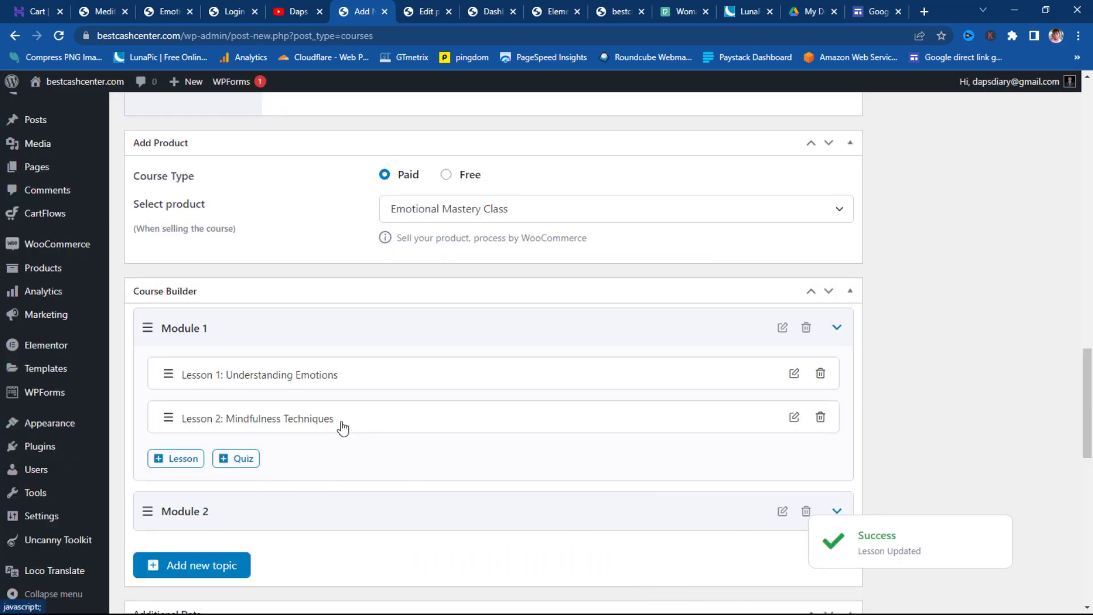
- Drag the Mindfulness Techniques lesson into the expanded Module 2 and start a new quiz there
click(836, 511)
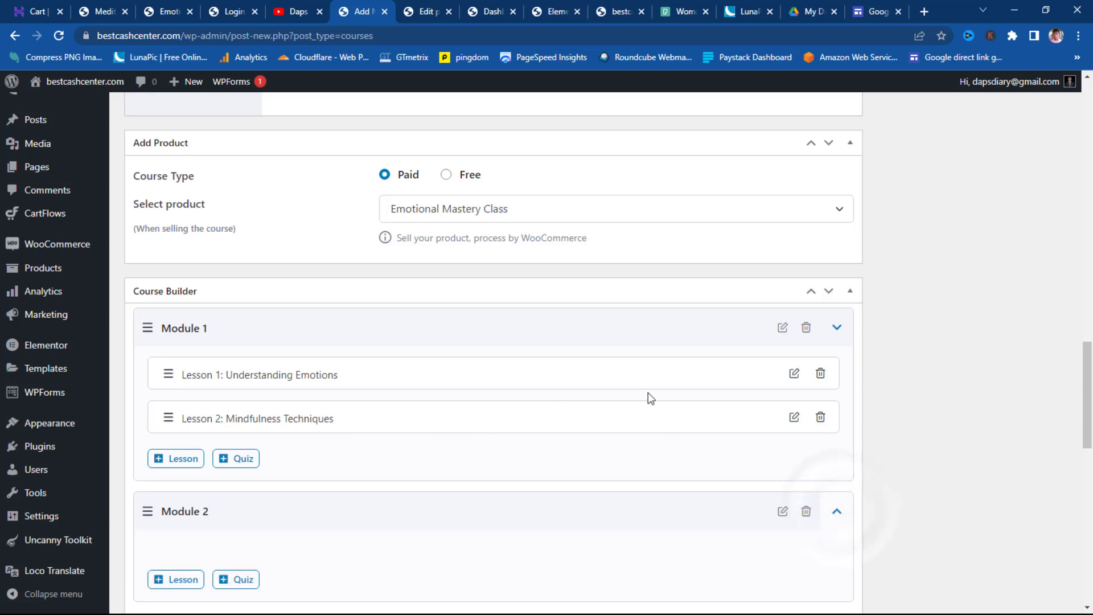
scroll(648, 392, down, 3)
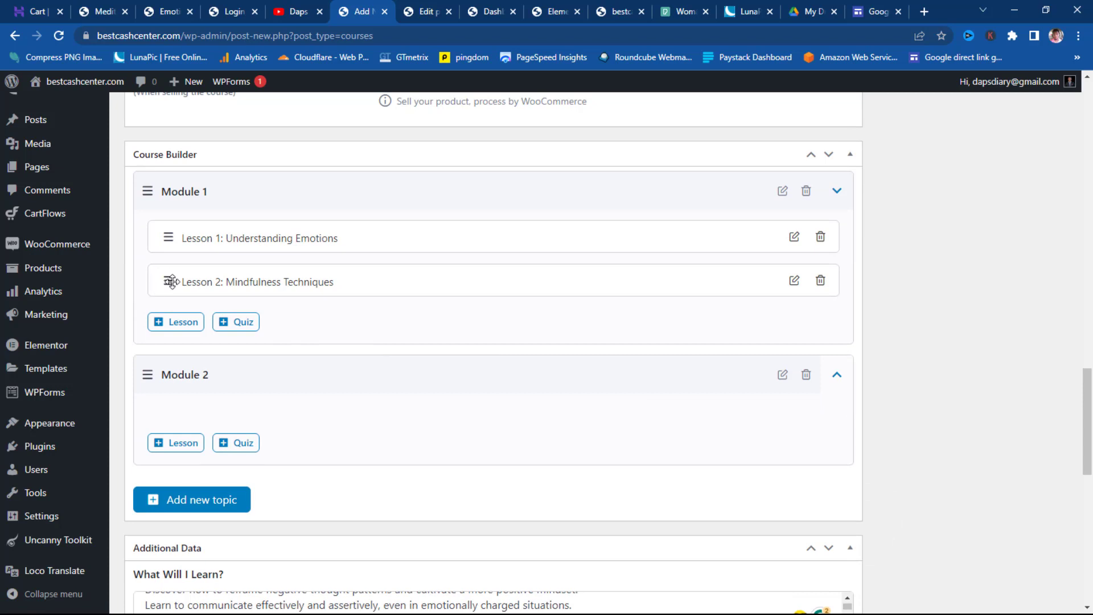
drag(167, 281, 180, 370)
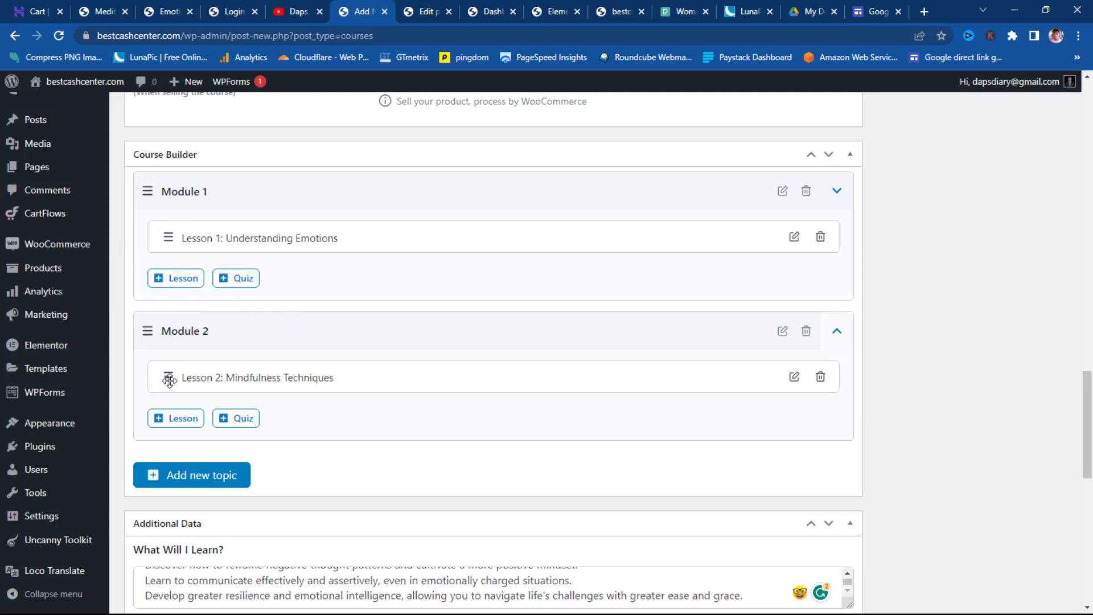
mouse_move(164, 376)
mouse_down()
mouse_move(314, 203)
mouse_move(171, 399)
mouse_move(172, 417)
mouse_move(183, 378)
mouse_up()
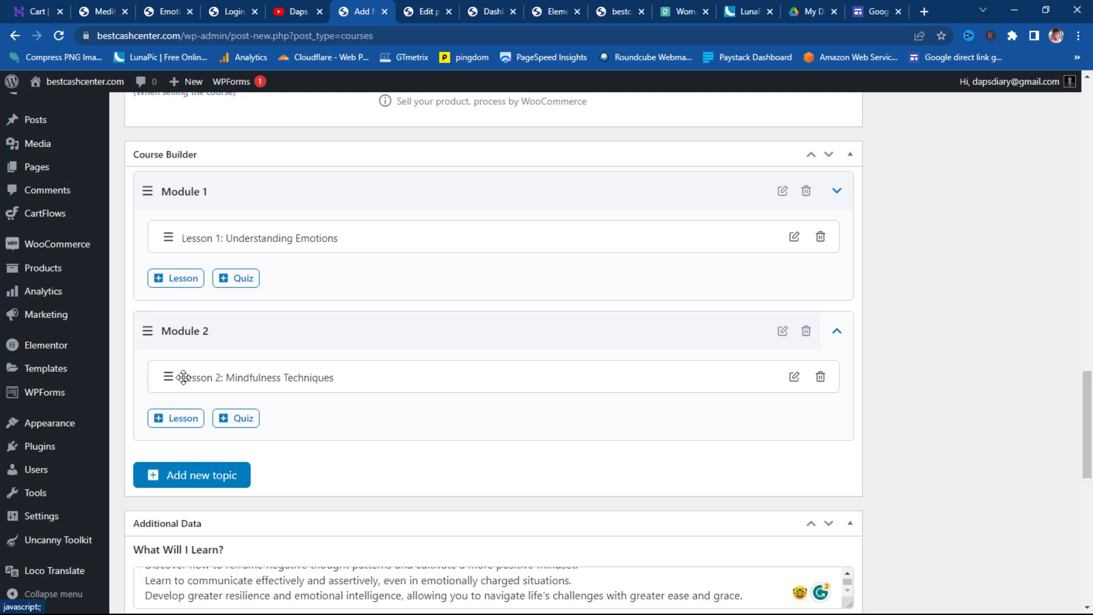
click(245, 420)
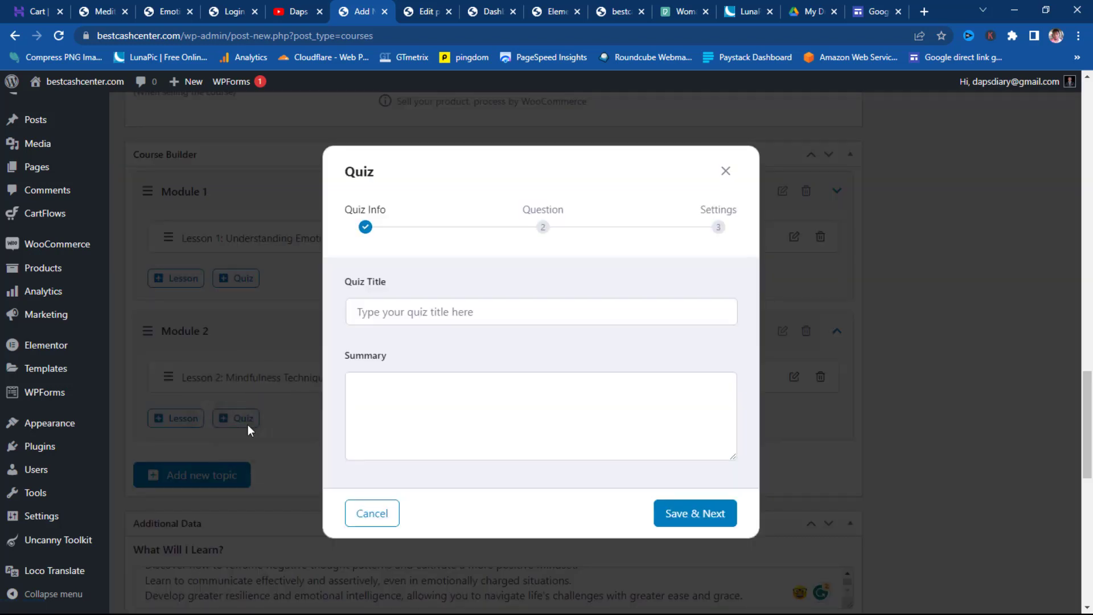
- Title the Module 2 quiz 'Final Quiz' and save its info
click(402, 309)
text(Final Quiz)
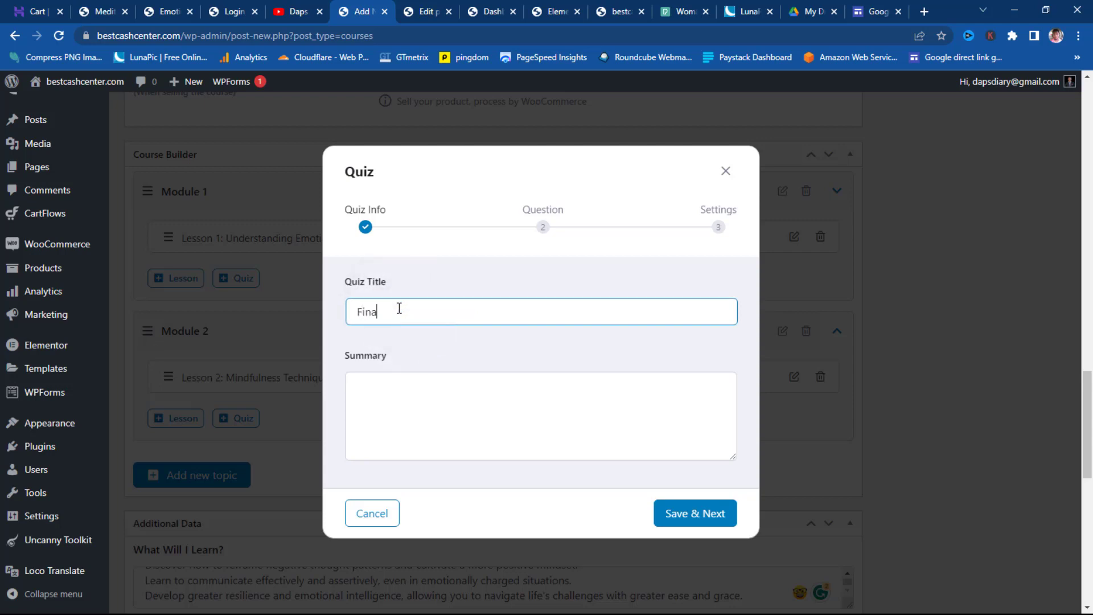
scroll(400, 398, down, 3)
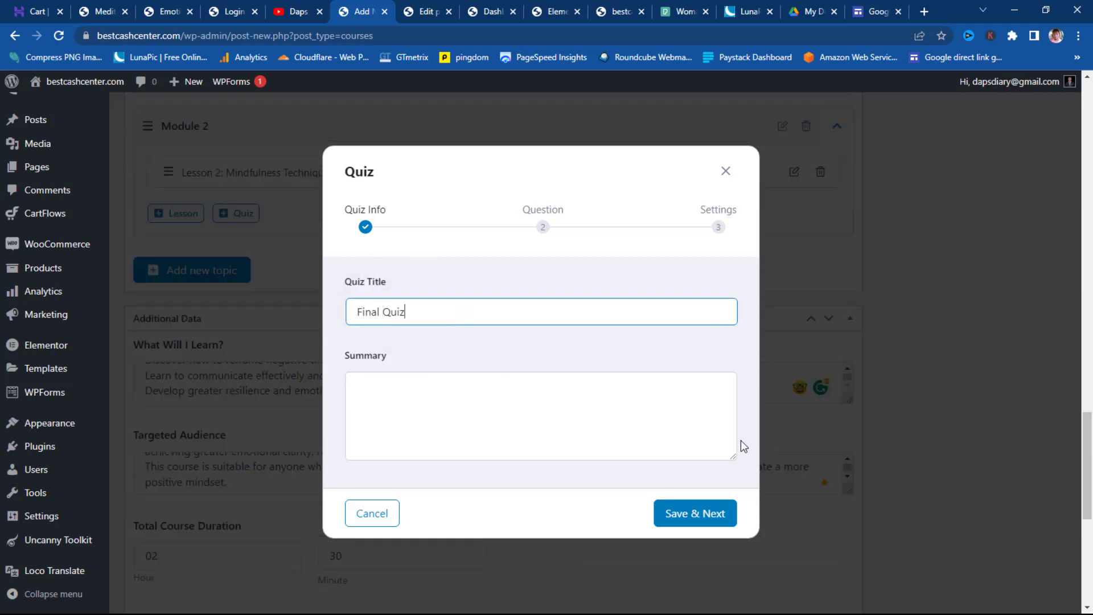
click(693, 522)
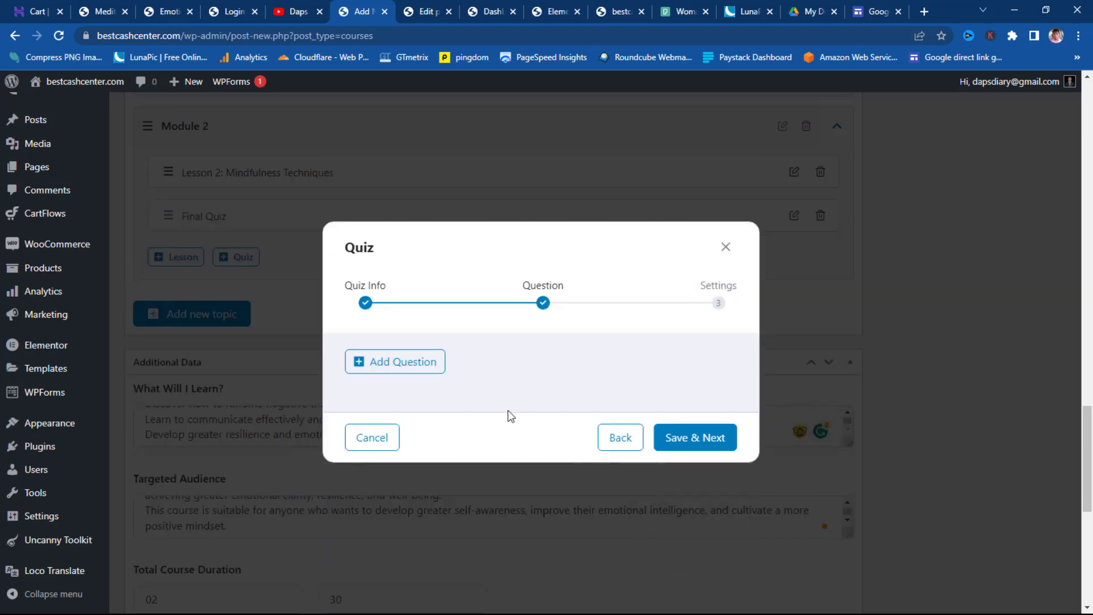
- Add a first question reading 'Have you subscribed to this YouTube channel?'
click(406, 363)
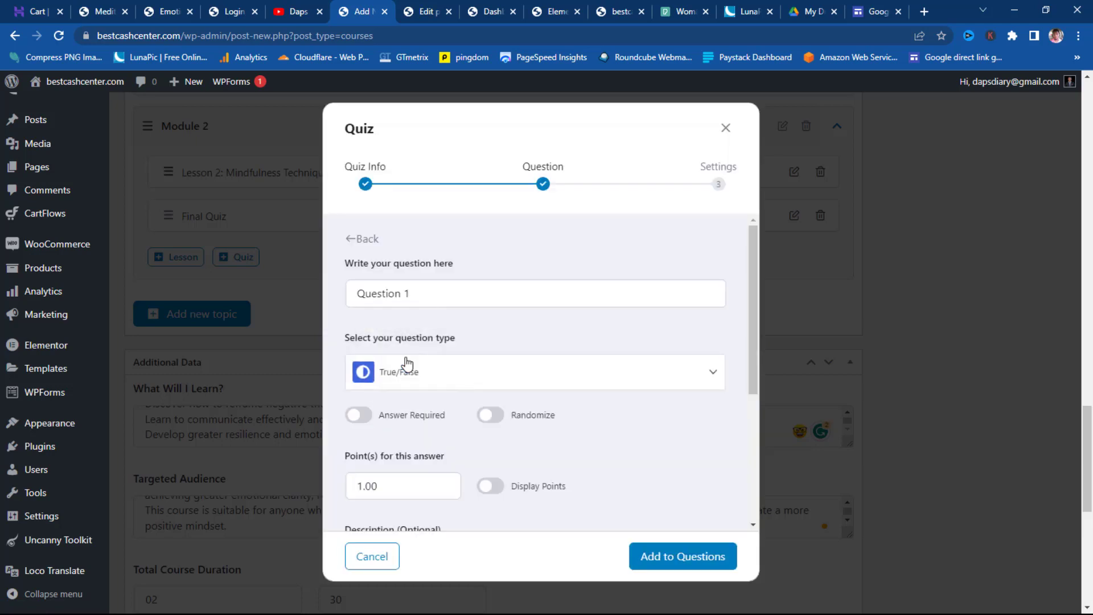
click(396, 300)
key(ctrl+a)
key(ctrl+v)
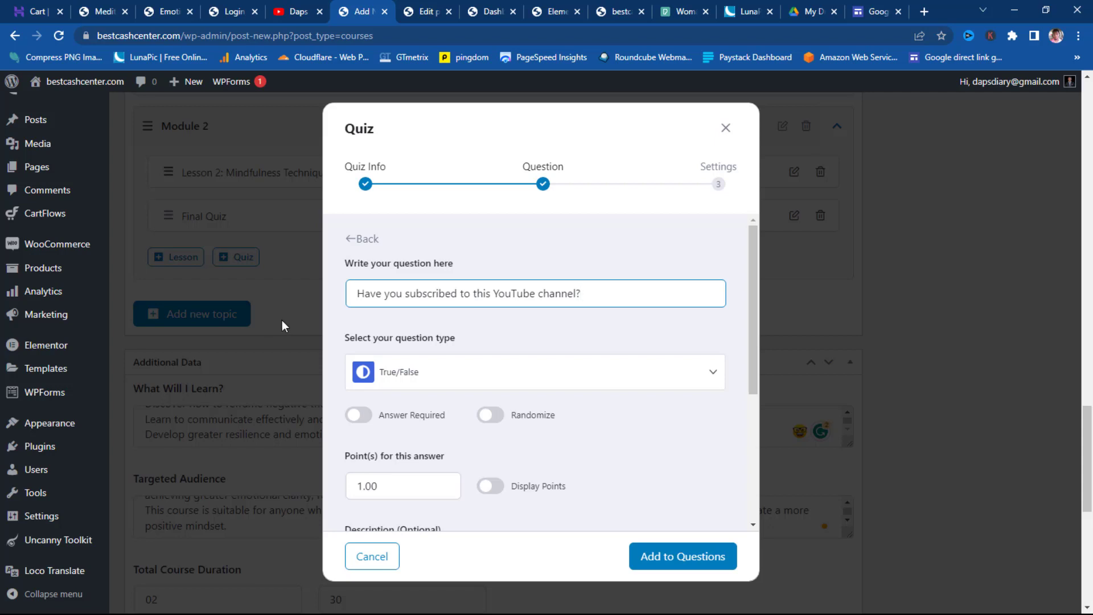
scroll(529, 364, down, 1)
scroll(530, 364, down, 1)
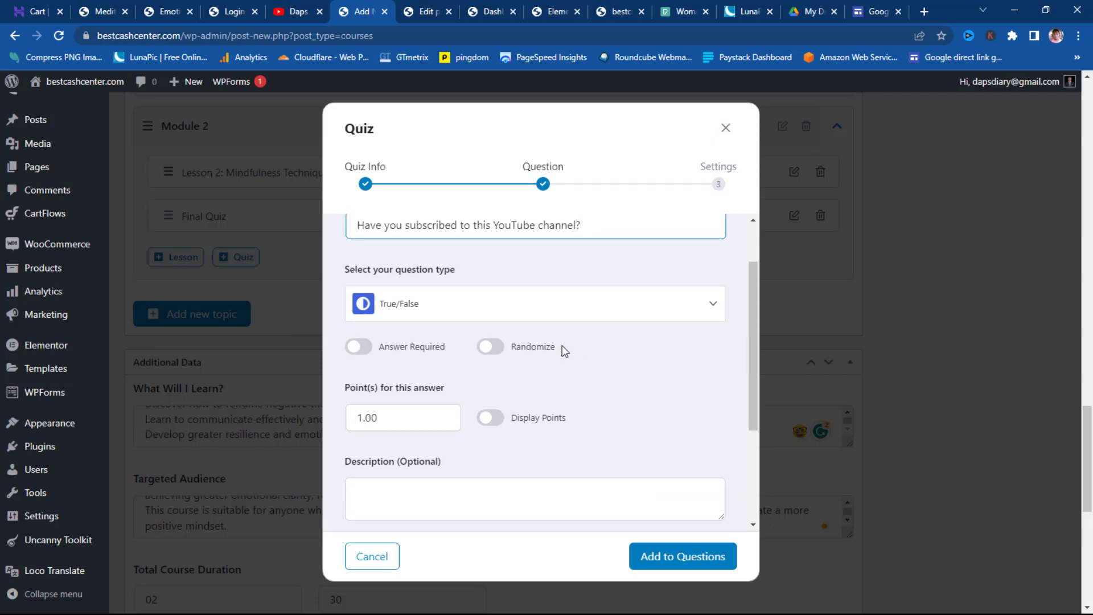
click(705, 302)
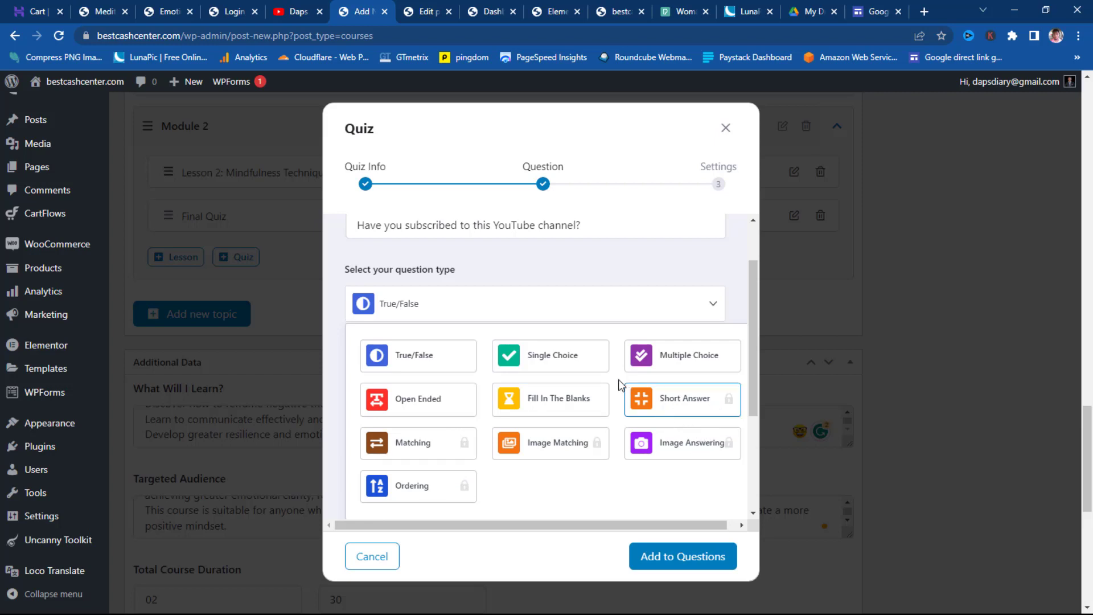
- Set the question type to Single Choice and mark answering it as required
click(572, 353)
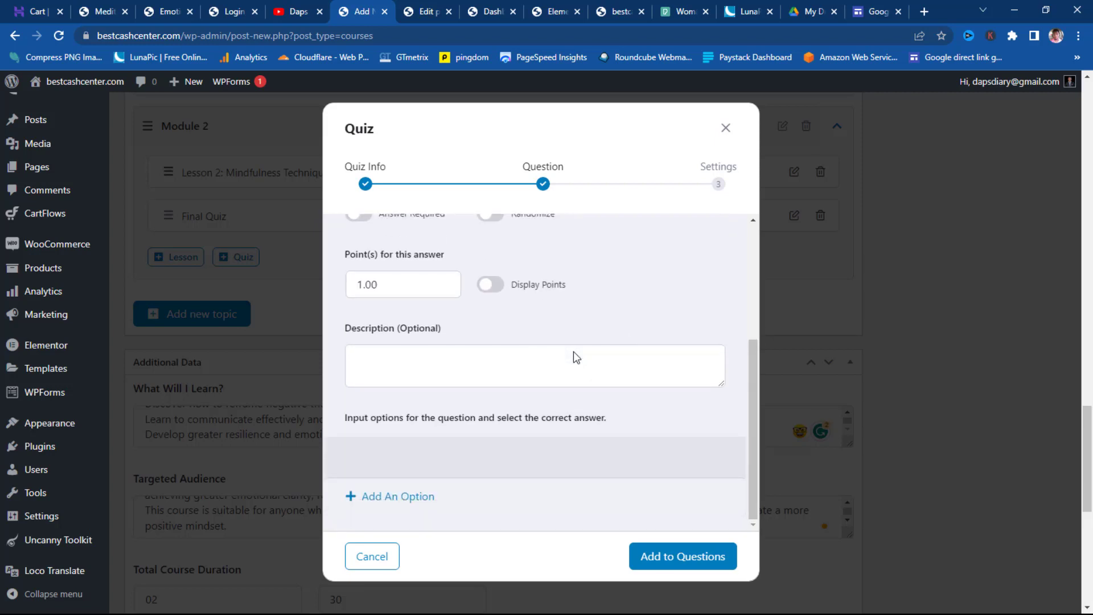
scroll(573, 351, up, 2)
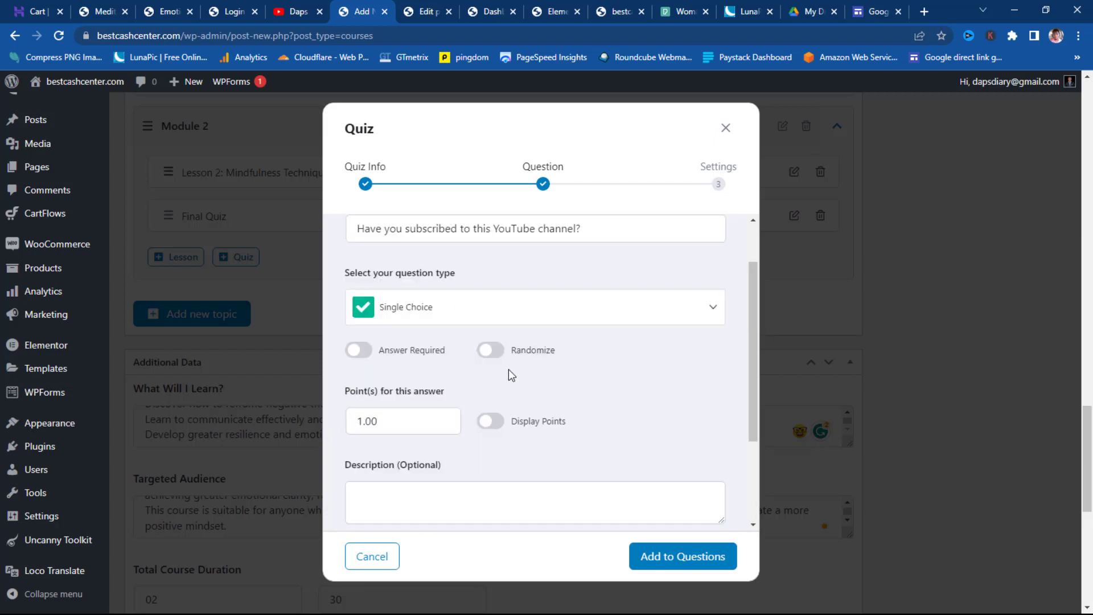
click(370, 352)
- Clear the default 1.00 points value and add a blank answer option
scroll(426, 421, down, 1)
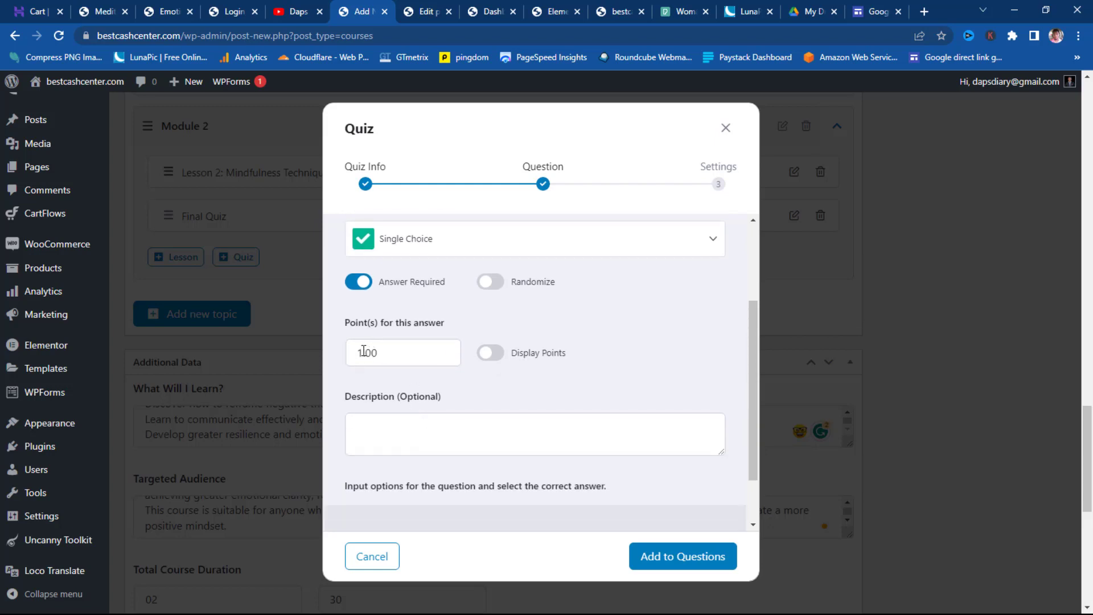
drag(383, 351, 285, 351)
key(BackSpace)
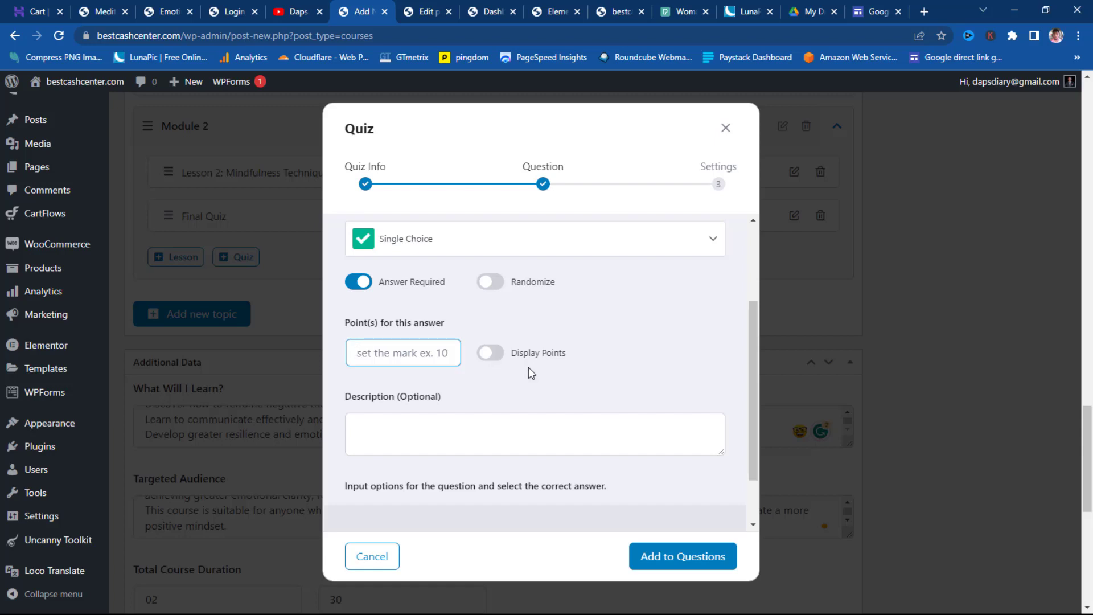
scroll(526, 370, down, 5)
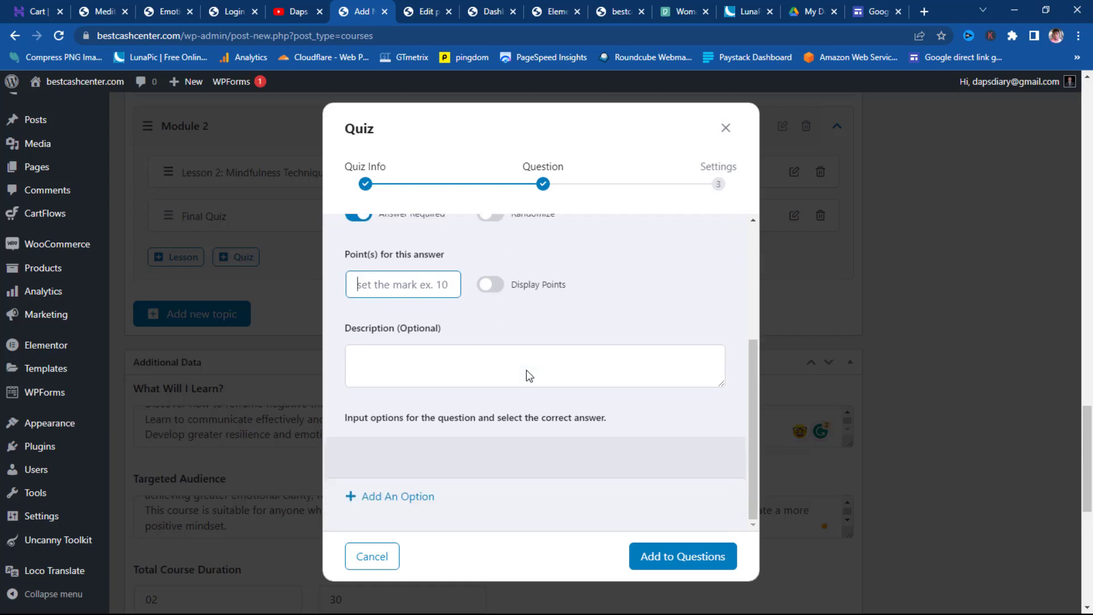
click(394, 501)
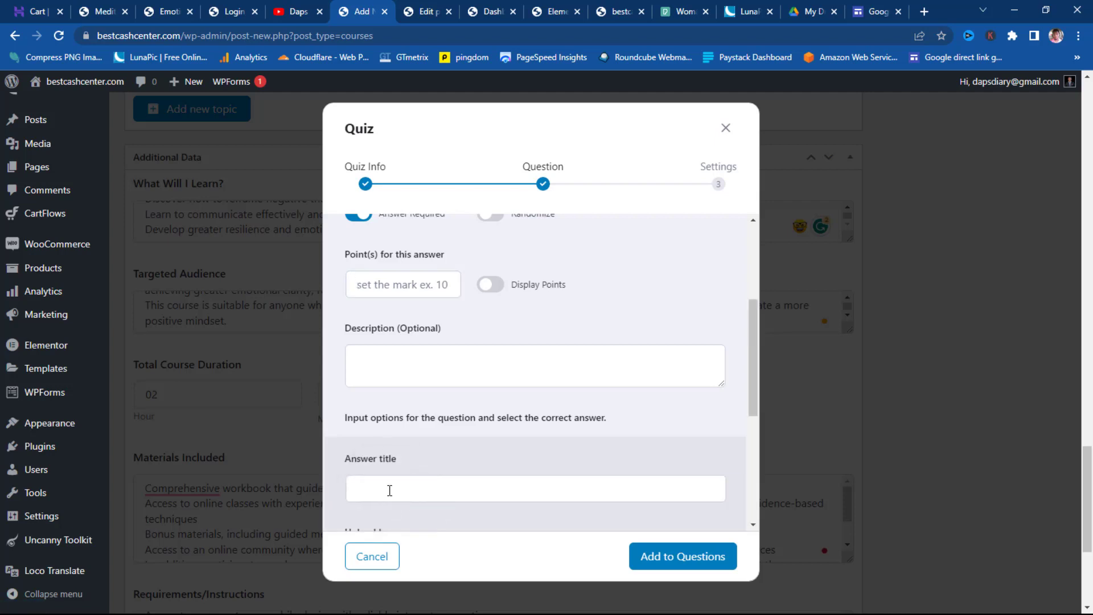
- Save two answer options for the question: 'Yes' and 'No'
click(389, 491)
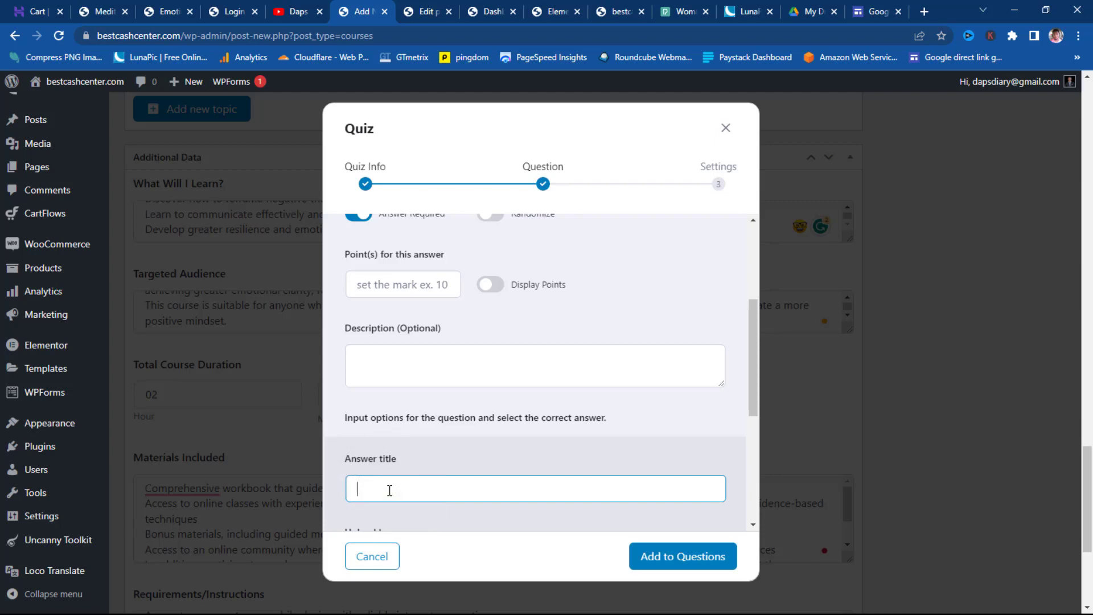
text(Yes)
scroll(602, 439, down, 5)
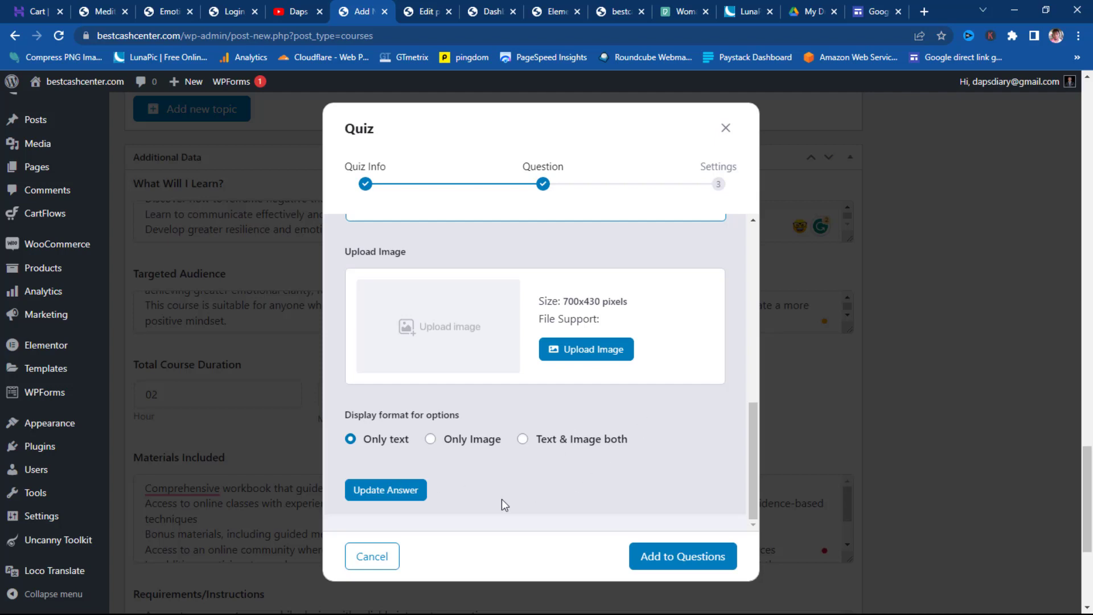
click(405, 496)
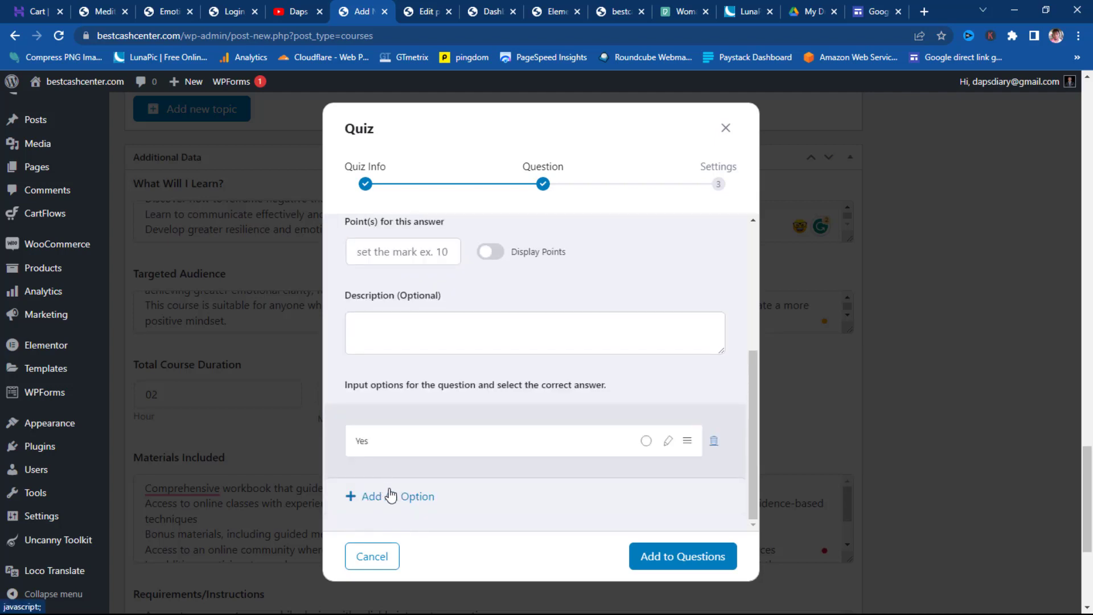
click(391, 496)
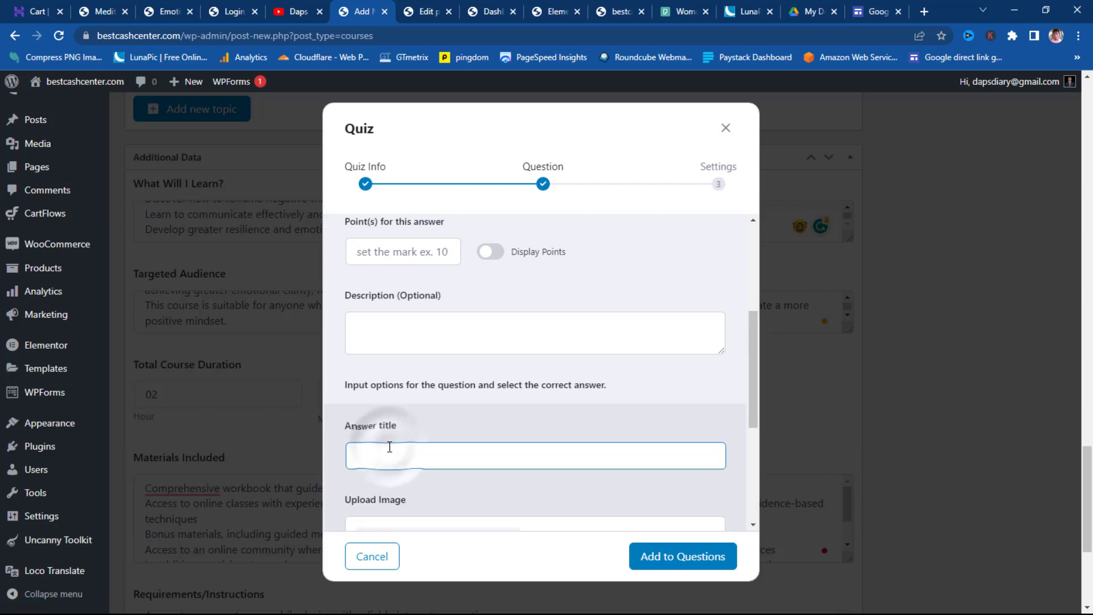
text(No)
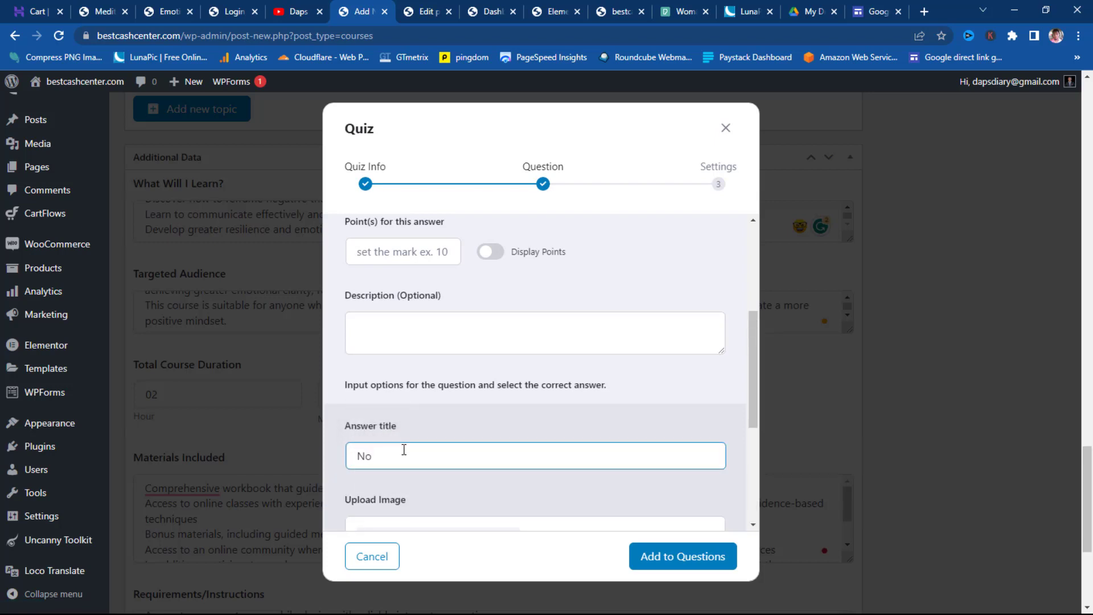
scroll(404, 448, down, 1)
scroll(405, 448, down, 3)
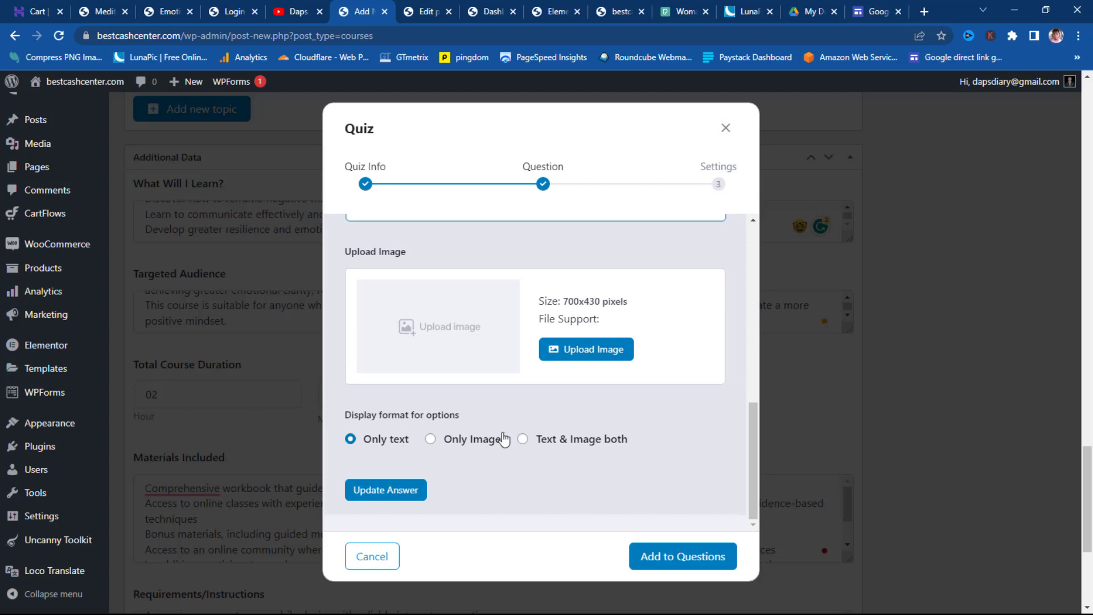
click(393, 491)
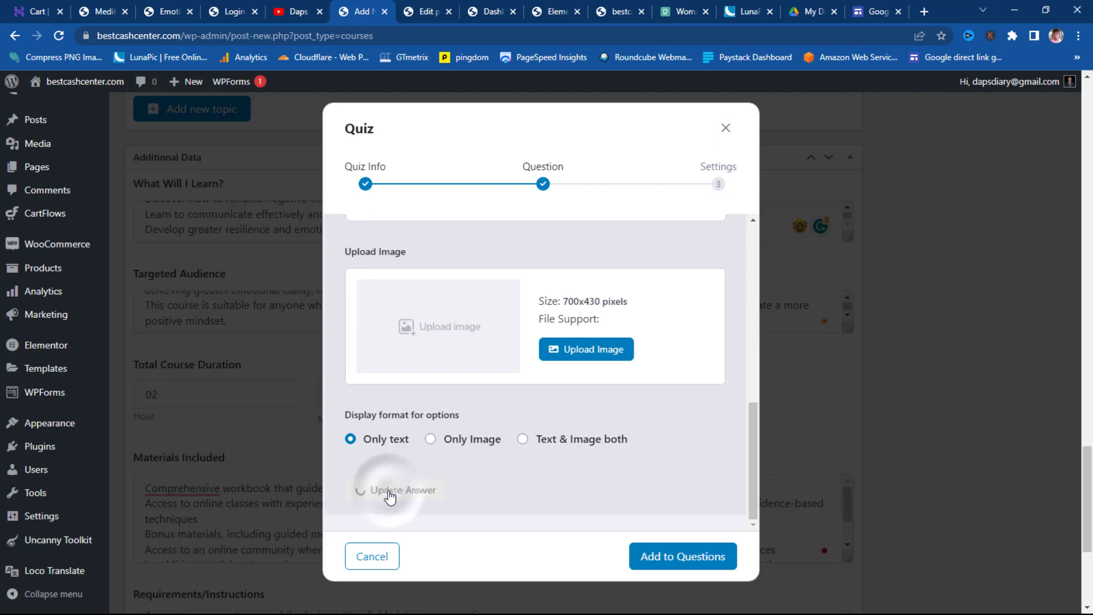
- Mark 'Yes' as the correct answer and add the question to the Final Quiz
scroll(399, 489, down, 2)
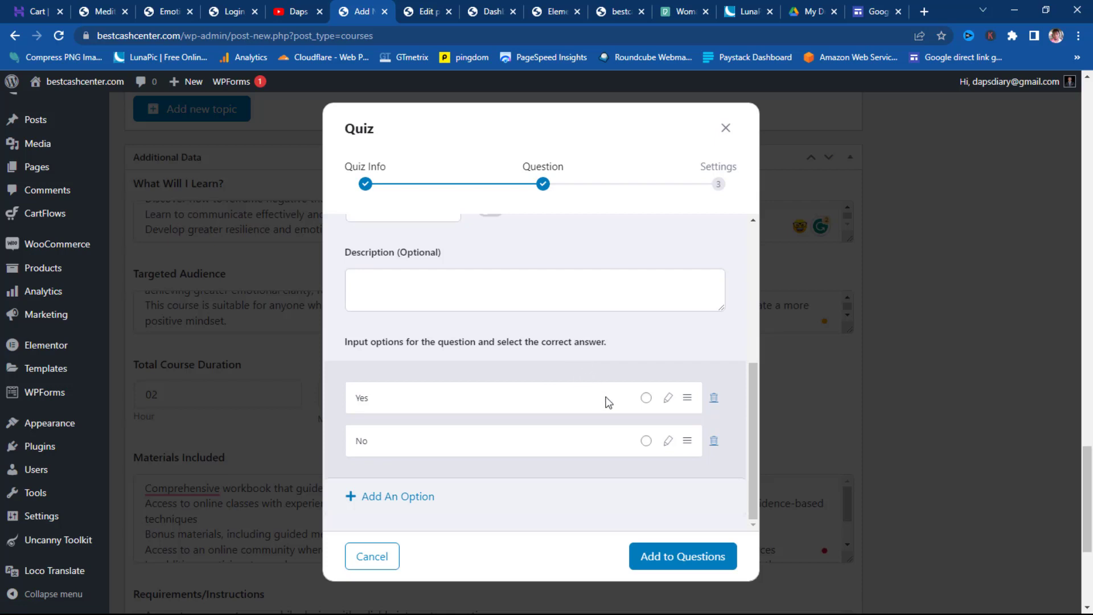
scroll(599, 397, up, 3)
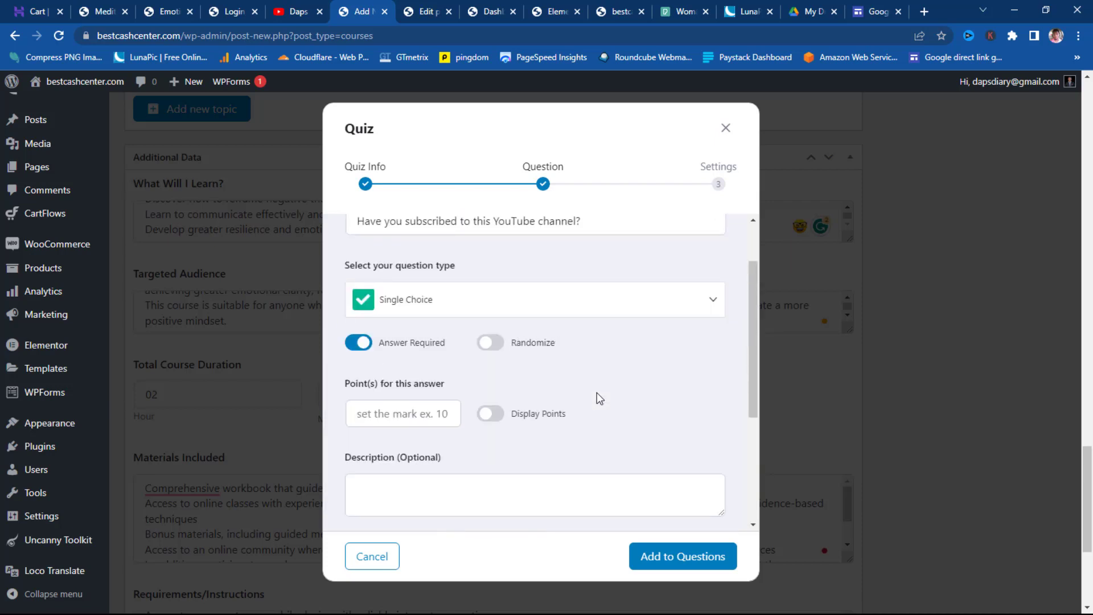
scroll(596, 392, up, 1)
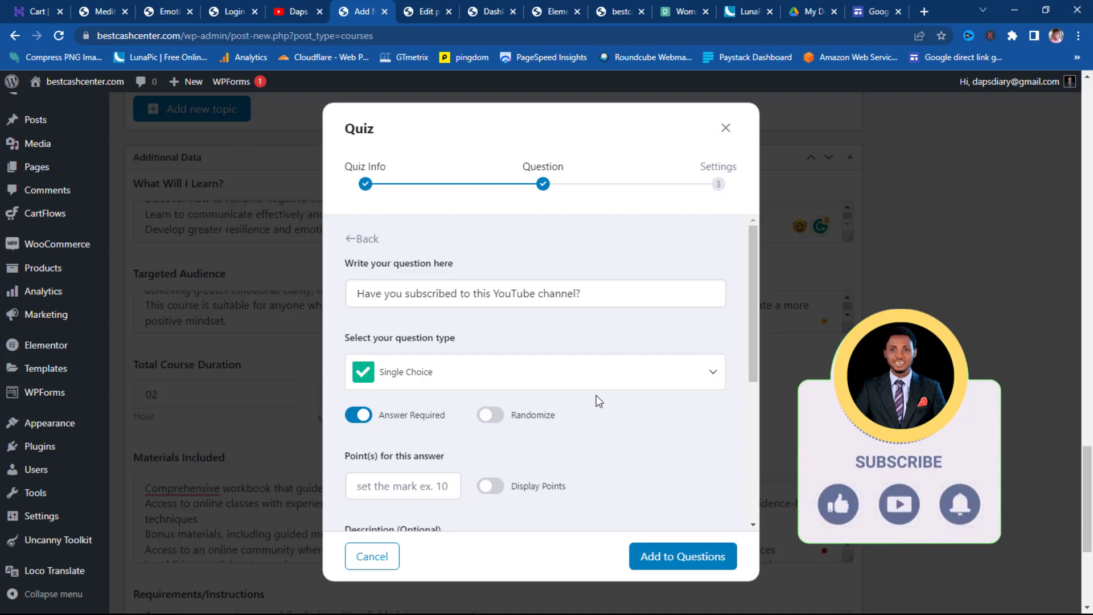
scroll(649, 393, down, 5)
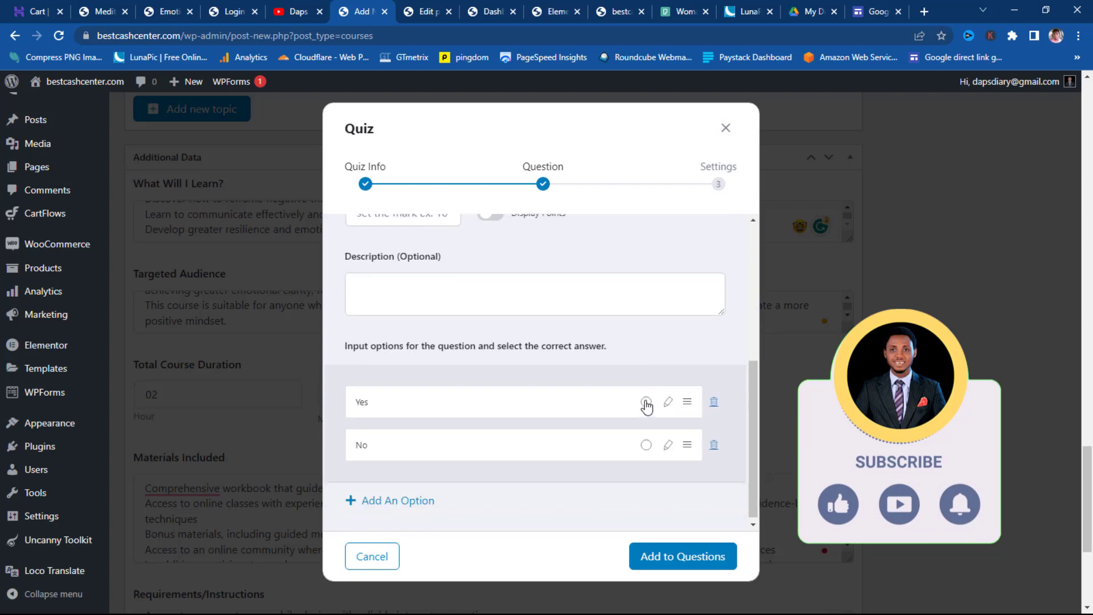
click(646, 402)
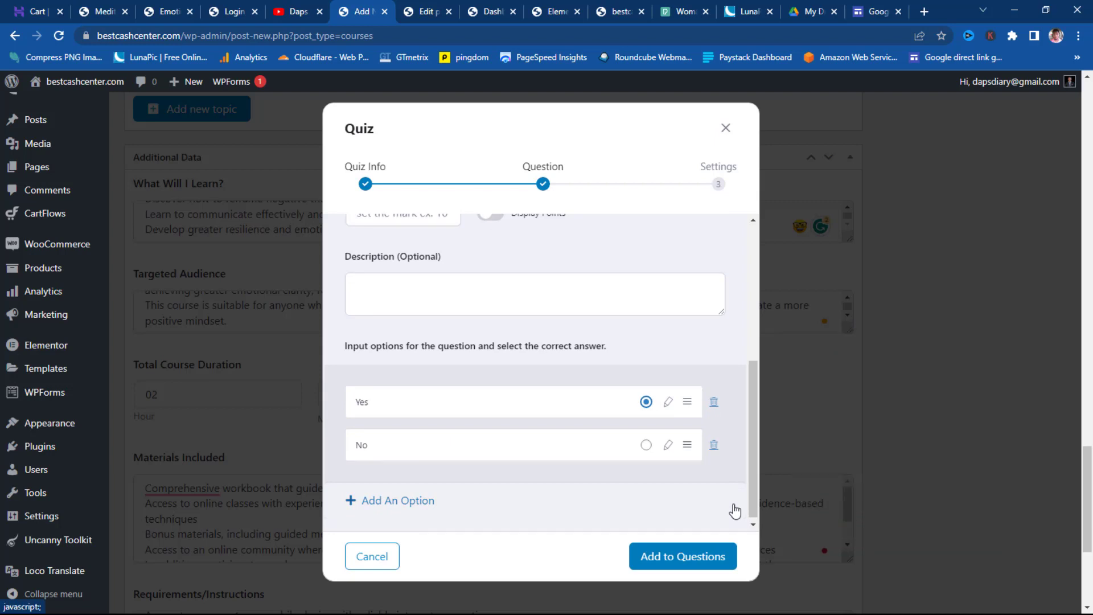
scroll(726, 479, down, 1)
click(706, 555)
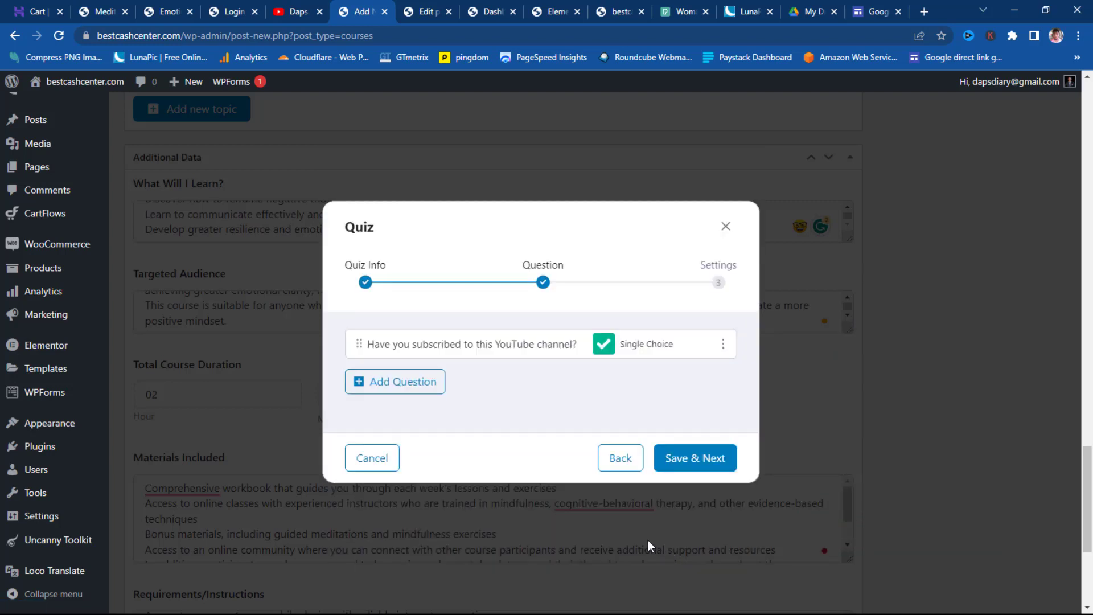
- Save the quiz questions and advance to the Final Quiz Settings step
click(706, 460)
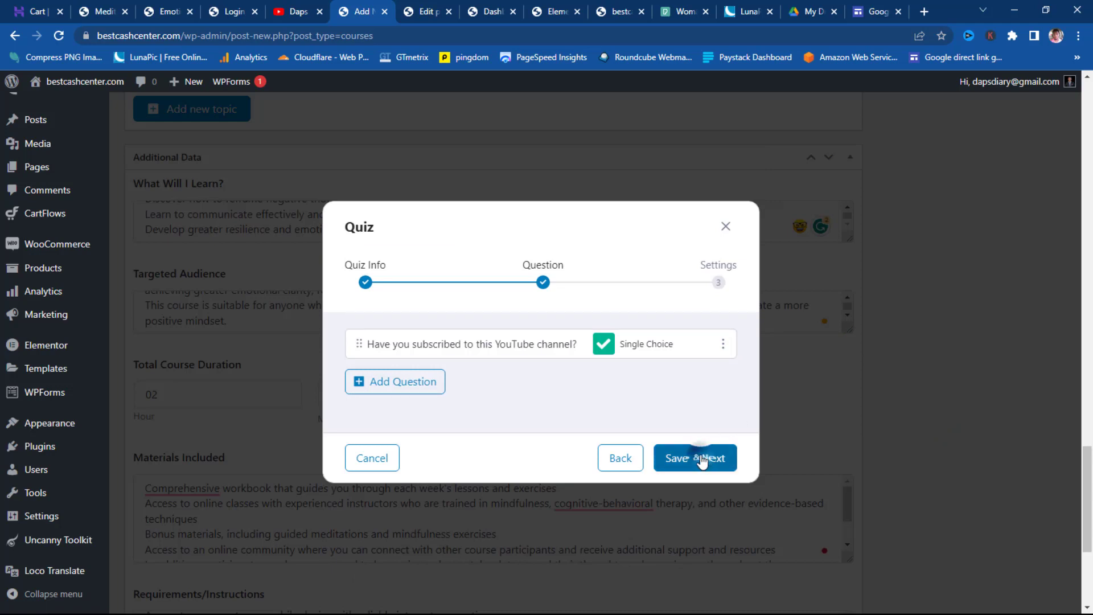
scroll(672, 372, up, 3)
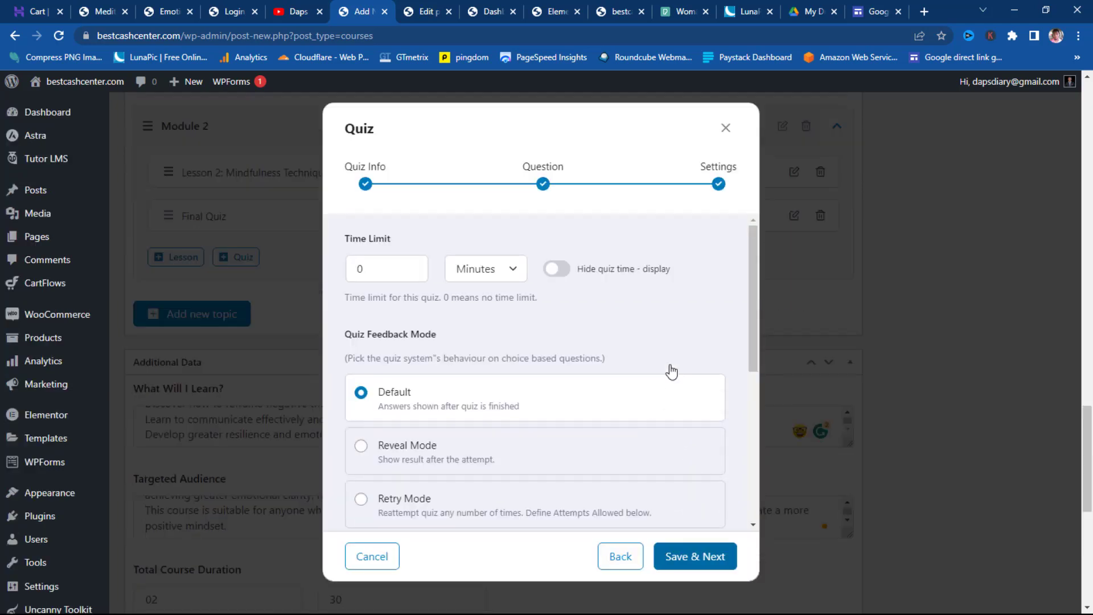
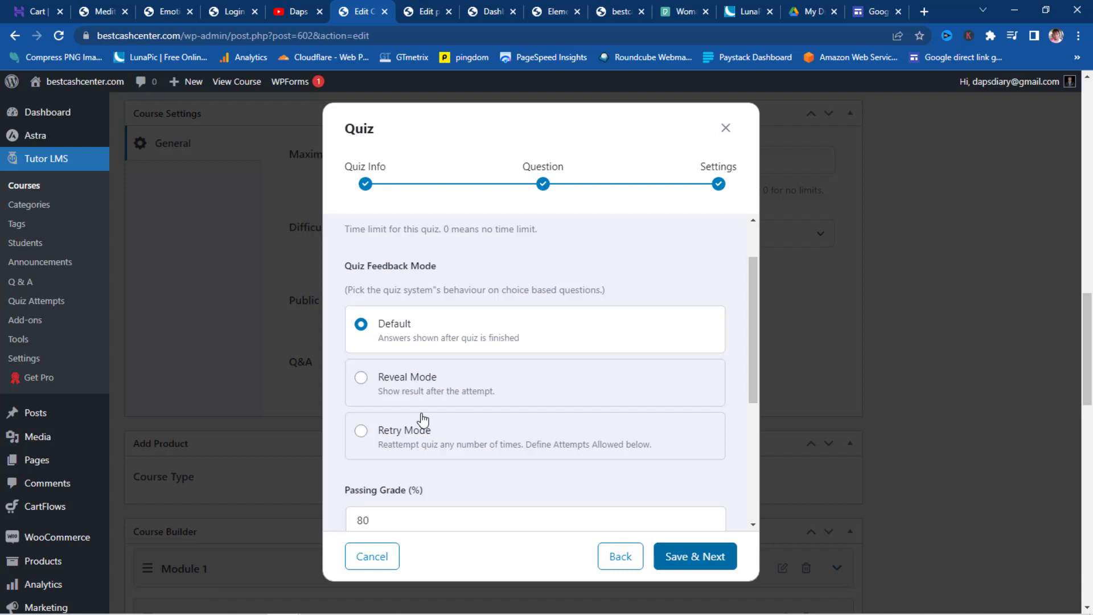
- Set the quiz's Passing Grade value to 80%
scroll(542, 324, down, 2)
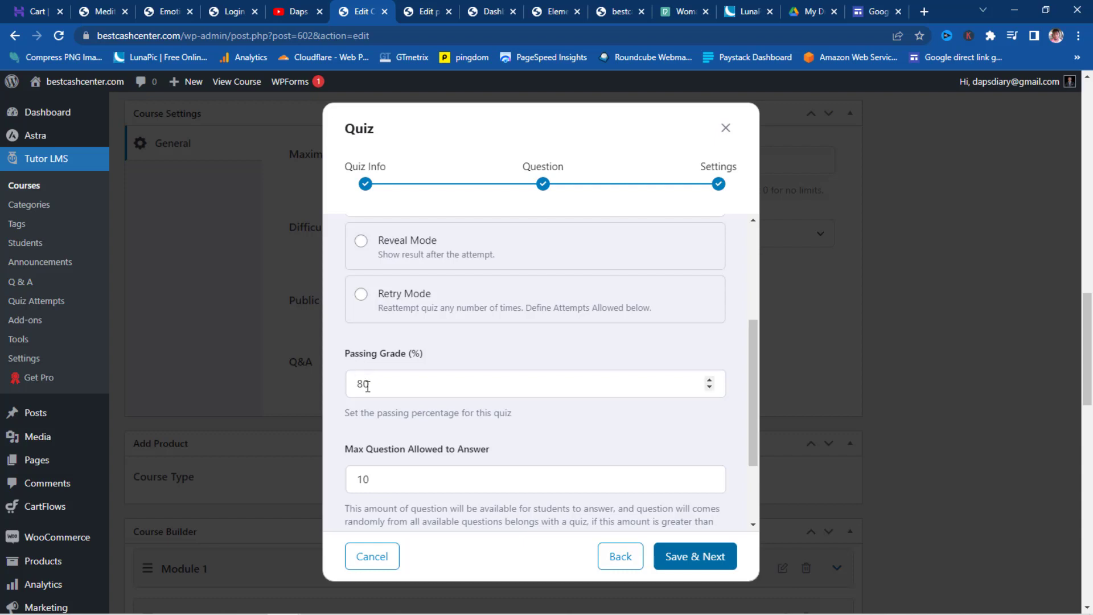
drag(363, 383, 357, 383)
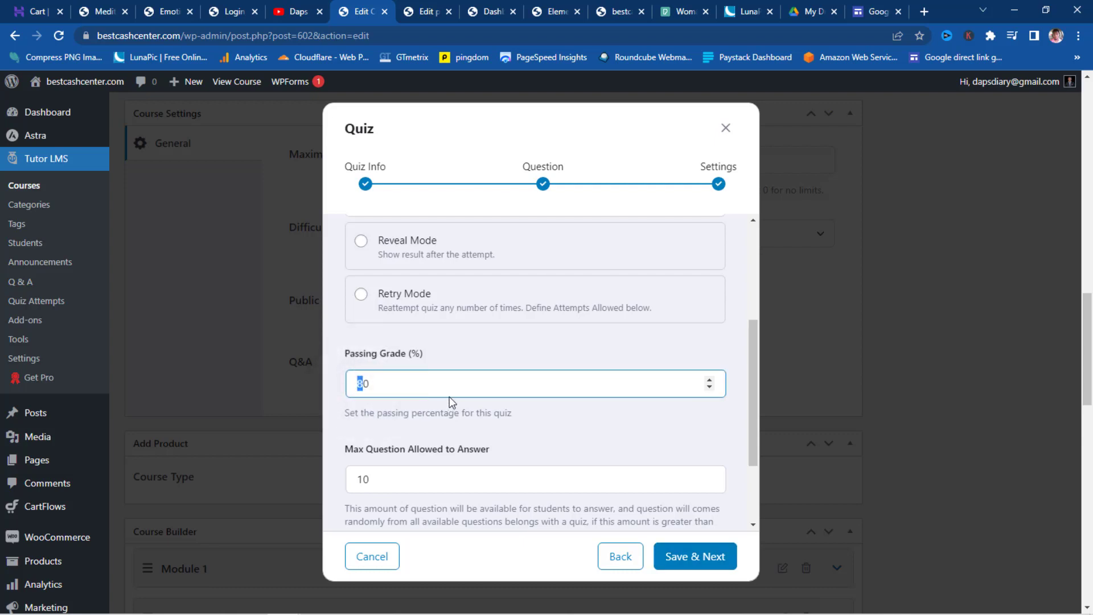
scroll(601, 397, down, 1)
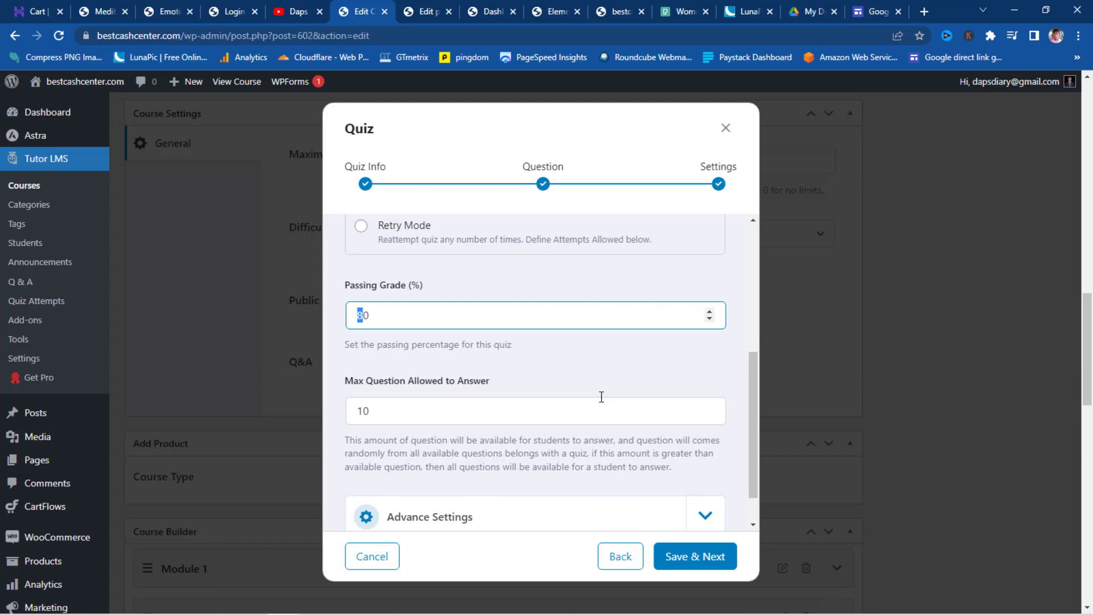
scroll(617, 415, down, 1)
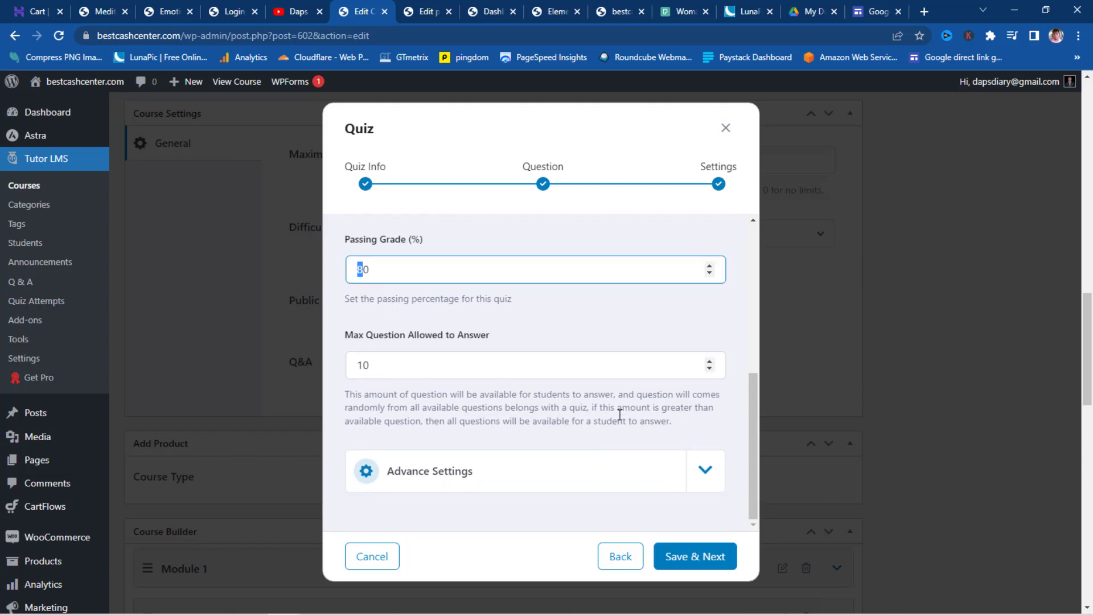
scroll(620, 415, down, 5)
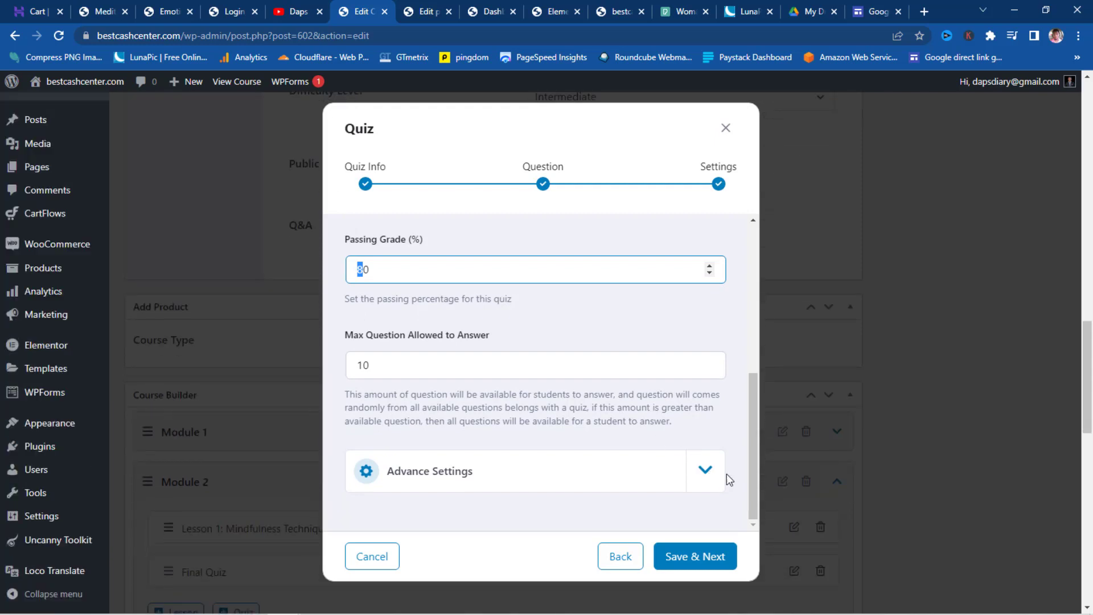
- Review the quiz's Advance Settings and save the quiz settings
click(707, 472)
scroll(587, 438, down, 4)
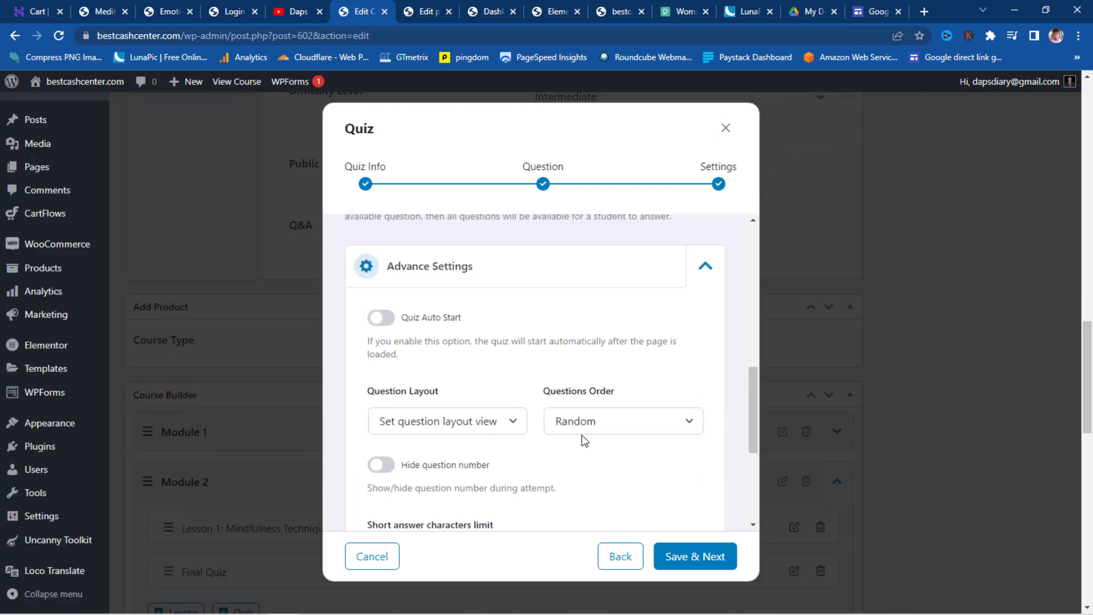
scroll(584, 439, down, 4)
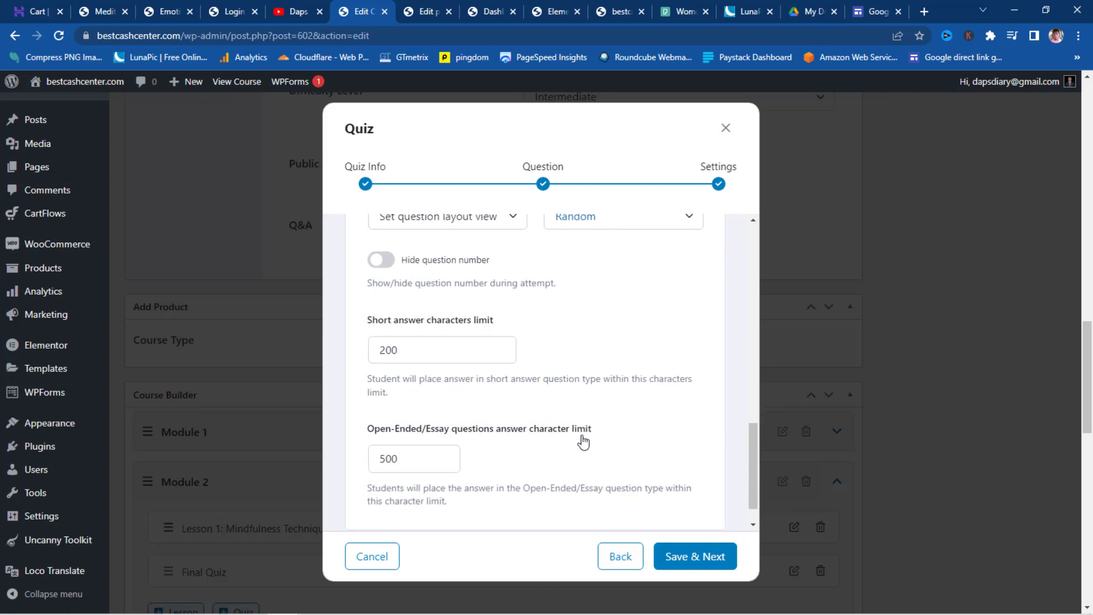
scroll(583, 442, down, 1)
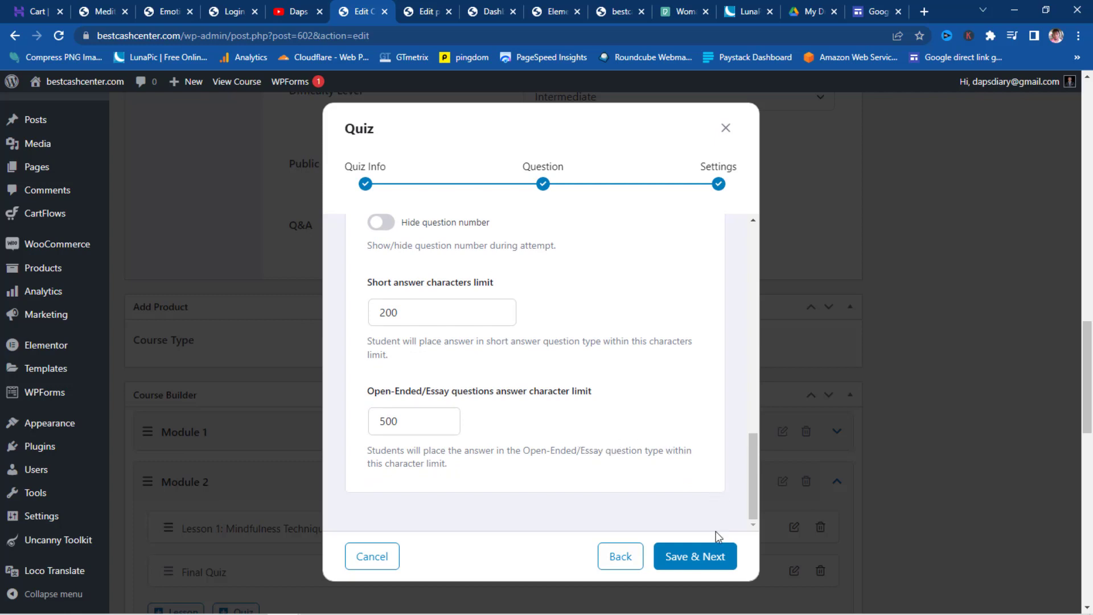
click(703, 566)
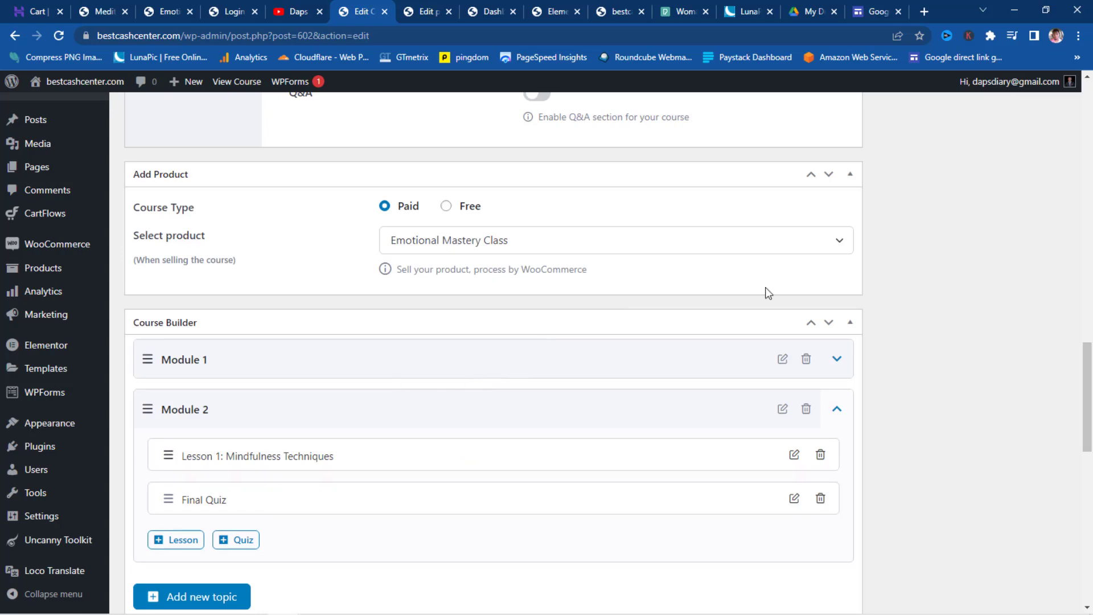
- Scroll the Emotional Mastery Class course editor back up to its title and Publish box
scroll(911, 320, up, 13)
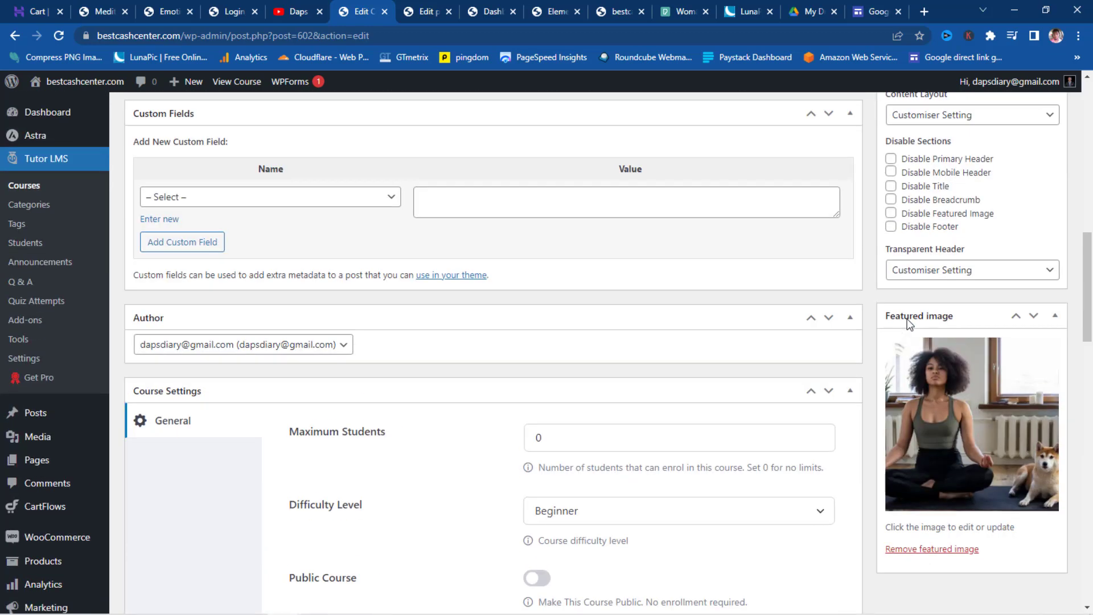
scroll(910, 323, up, 3)
scroll(908, 323, up, 6)
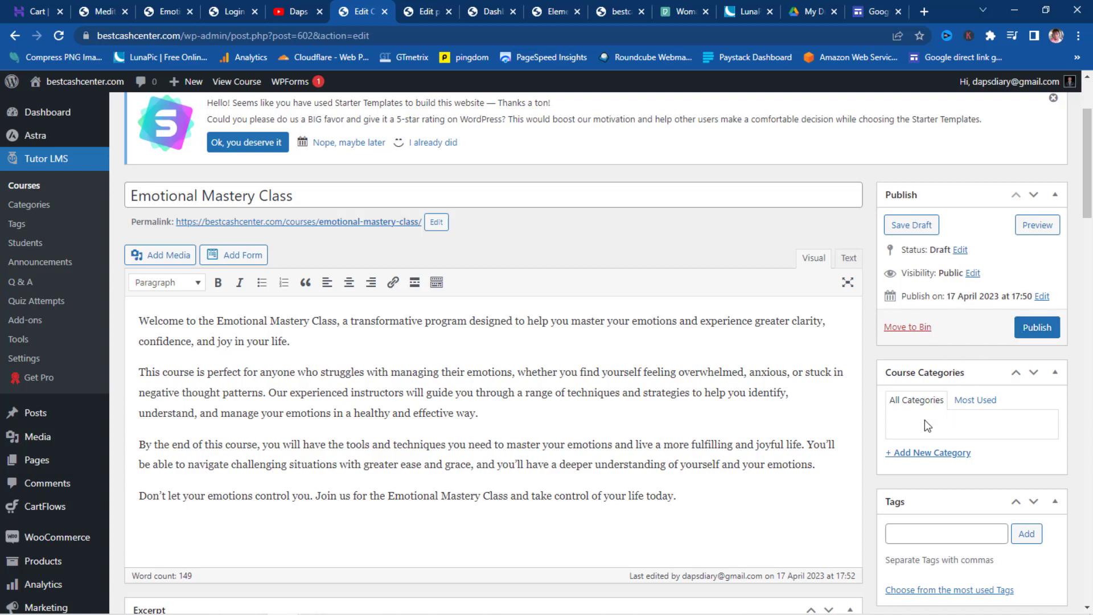
scroll(1019, 411, down, 3)
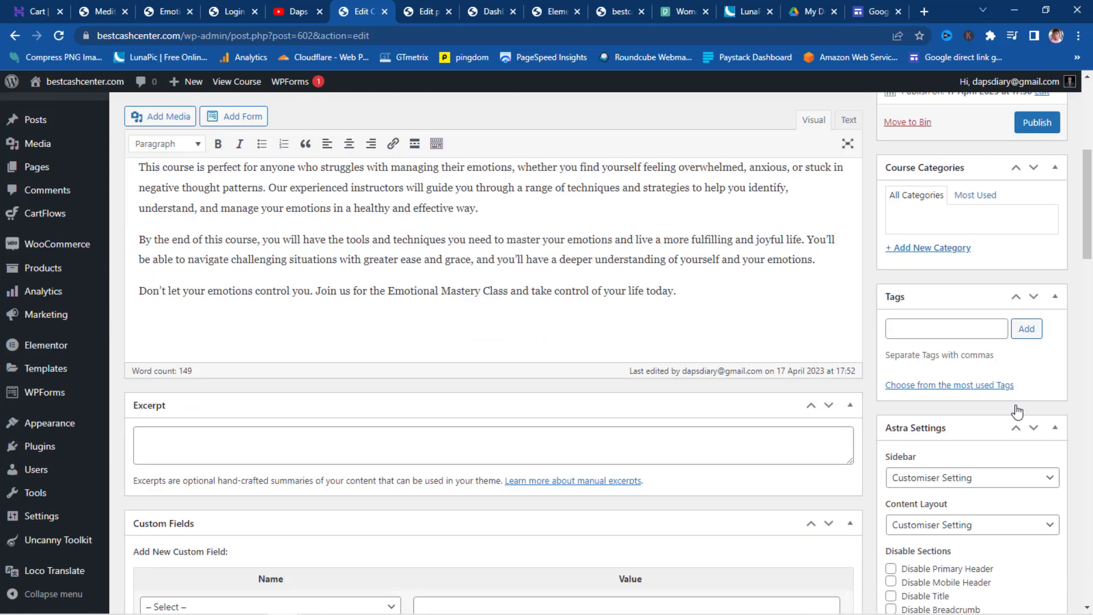
scroll(1014, 401, up, 4)
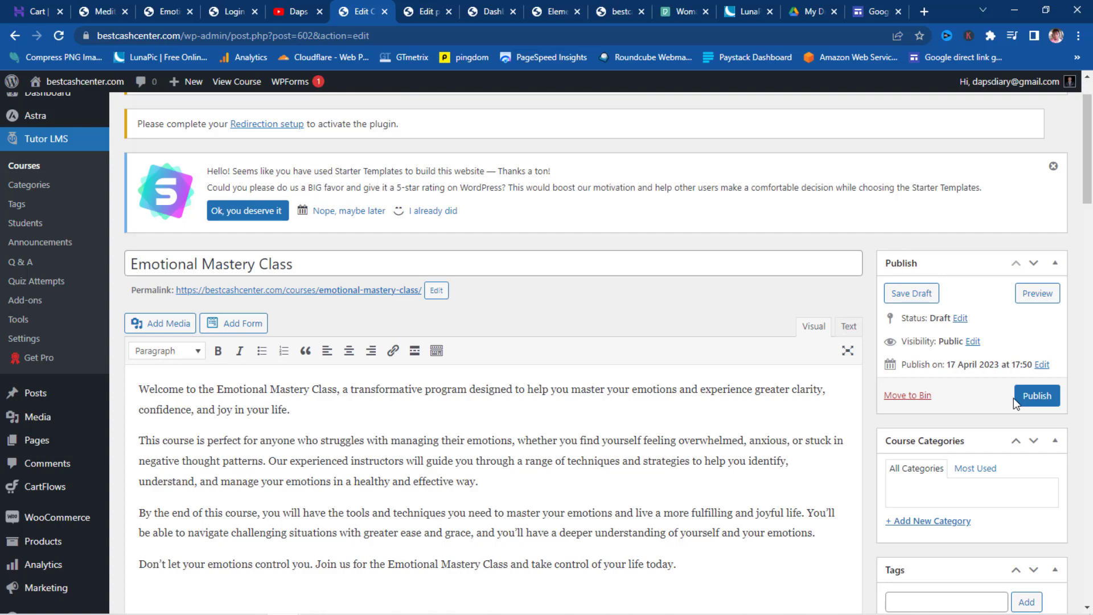
- Publish the Emotional Mastery Class course and view its live course page
click(1036, 396)
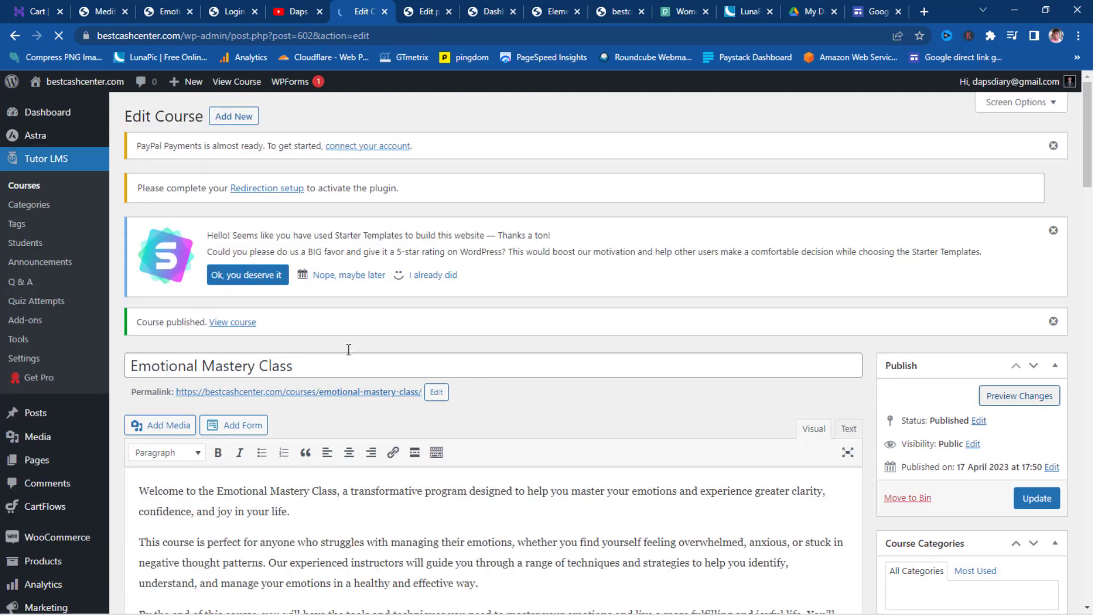
click(233, 322)
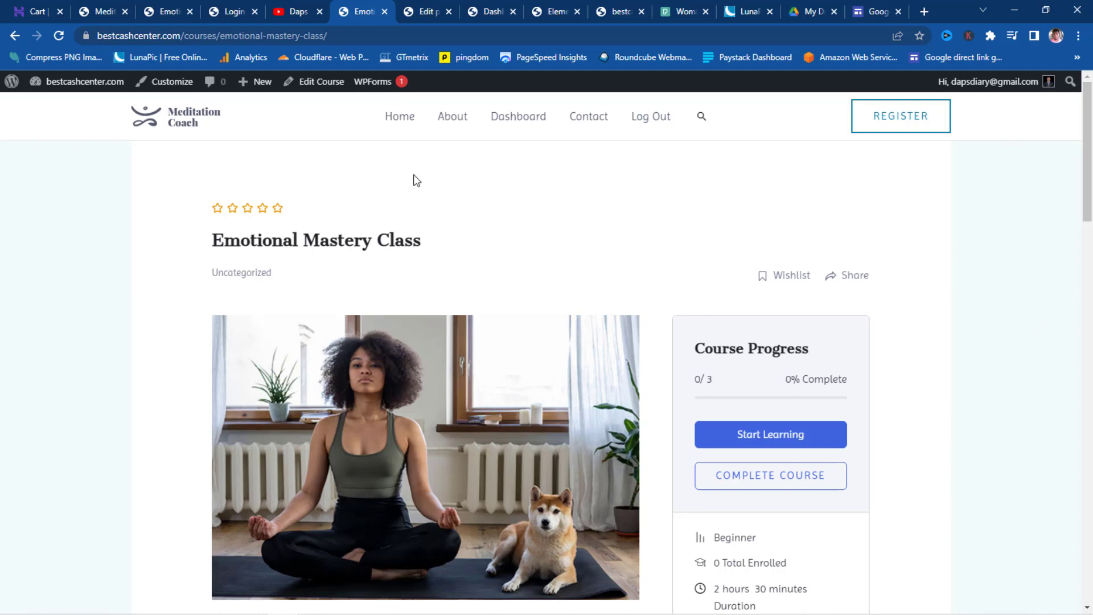
click(422, 10)
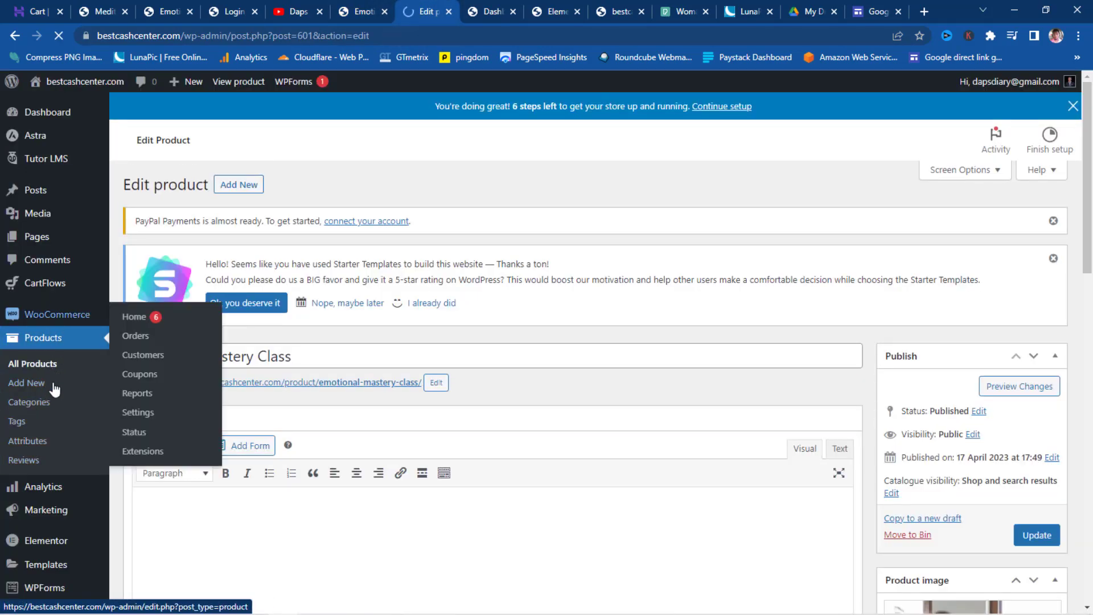
- Go to Appearance > Customise from the WordPress dashboard
scroll(51, 399, down, 2)
mouse_move(41, 480)
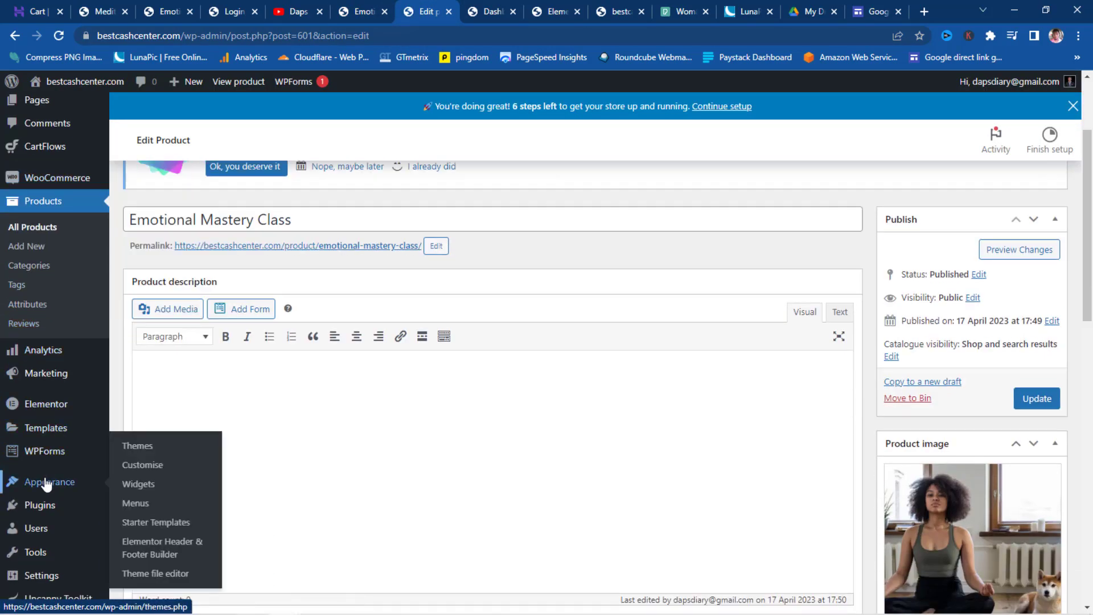
click(142, 466)
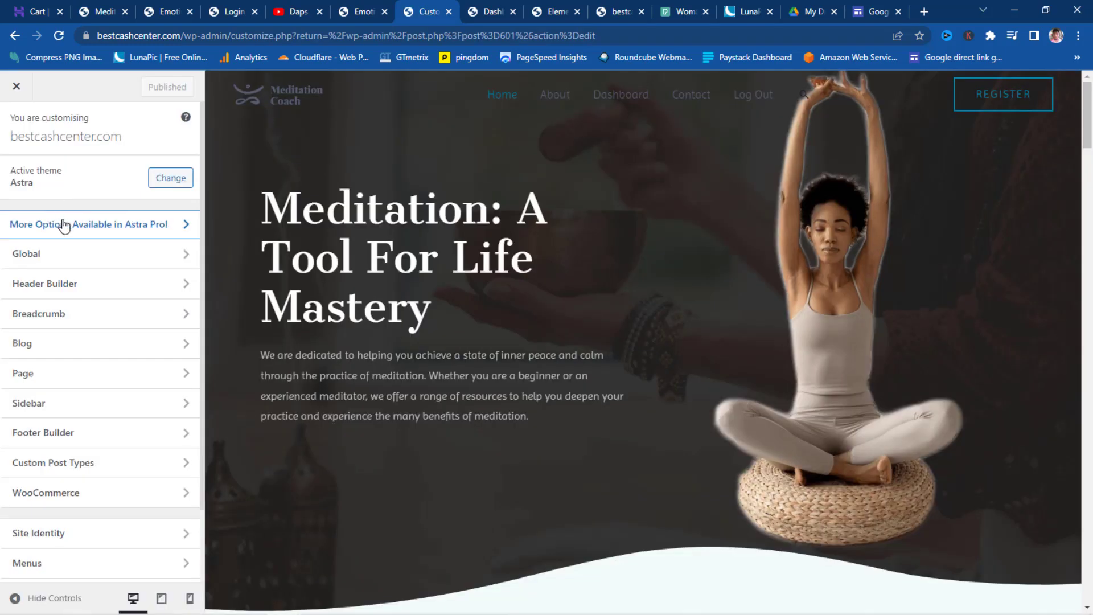
- Set the Global > Container layout to Full Width / Stretched and publish the change
click(64, 255)
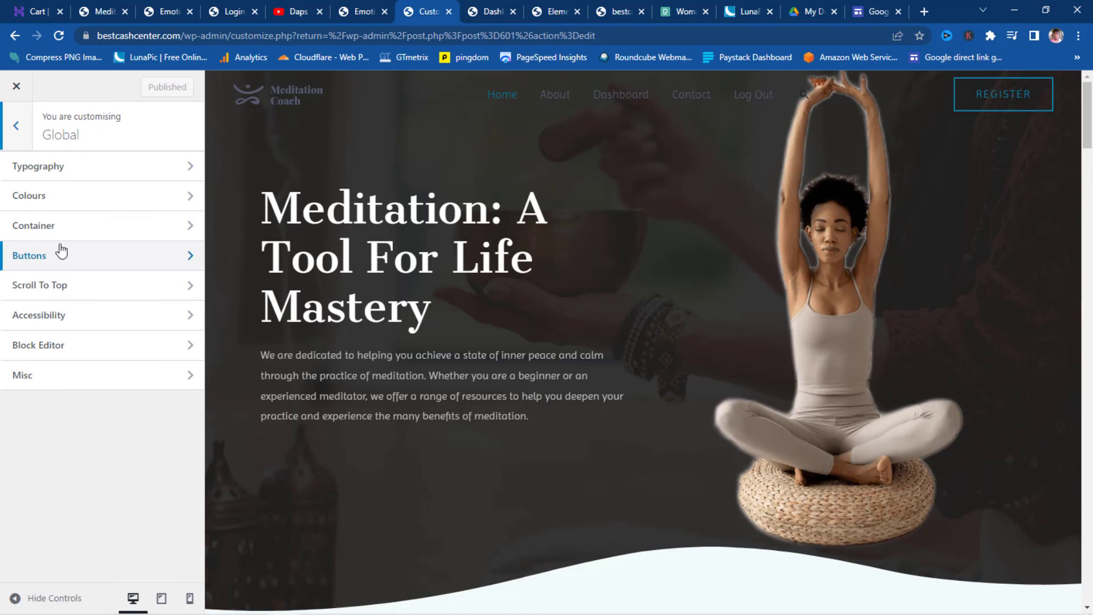
click(54, 232)
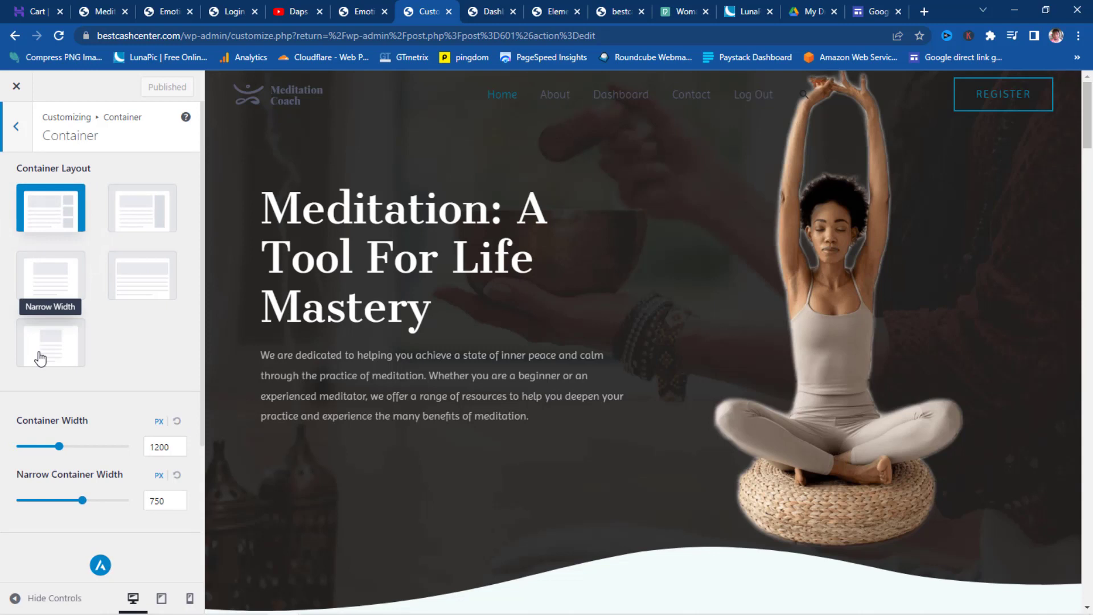
click(138, 289)
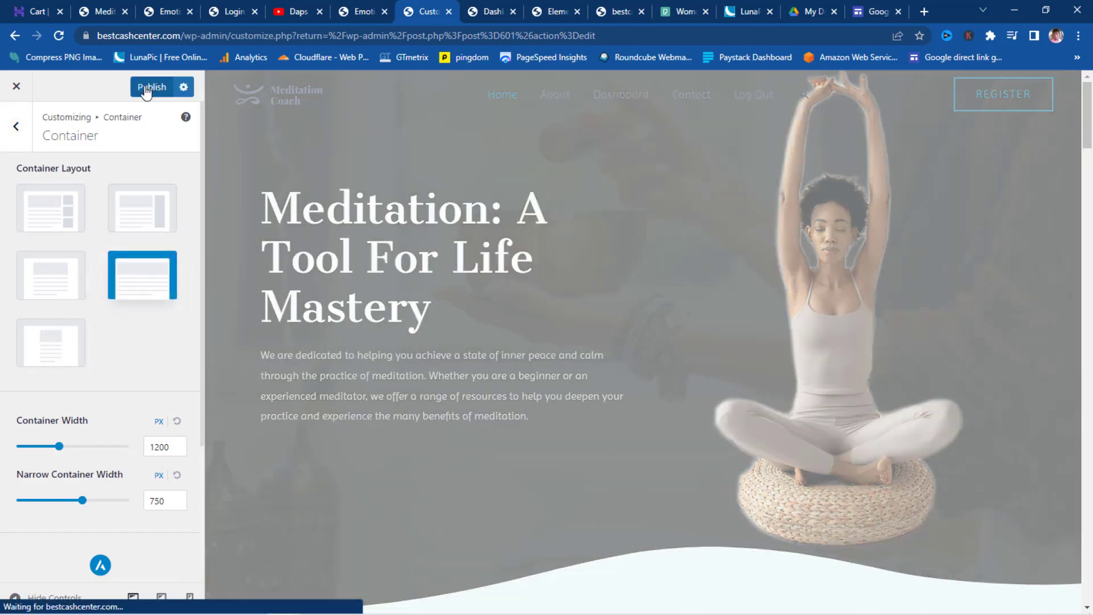
click(145, 90)
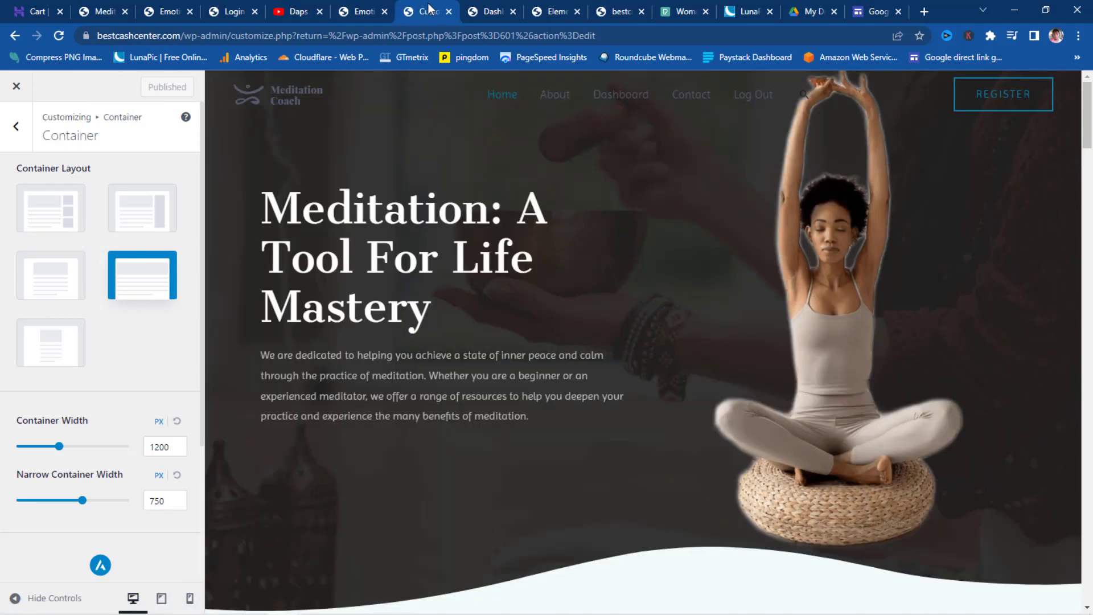
click(360, 9)
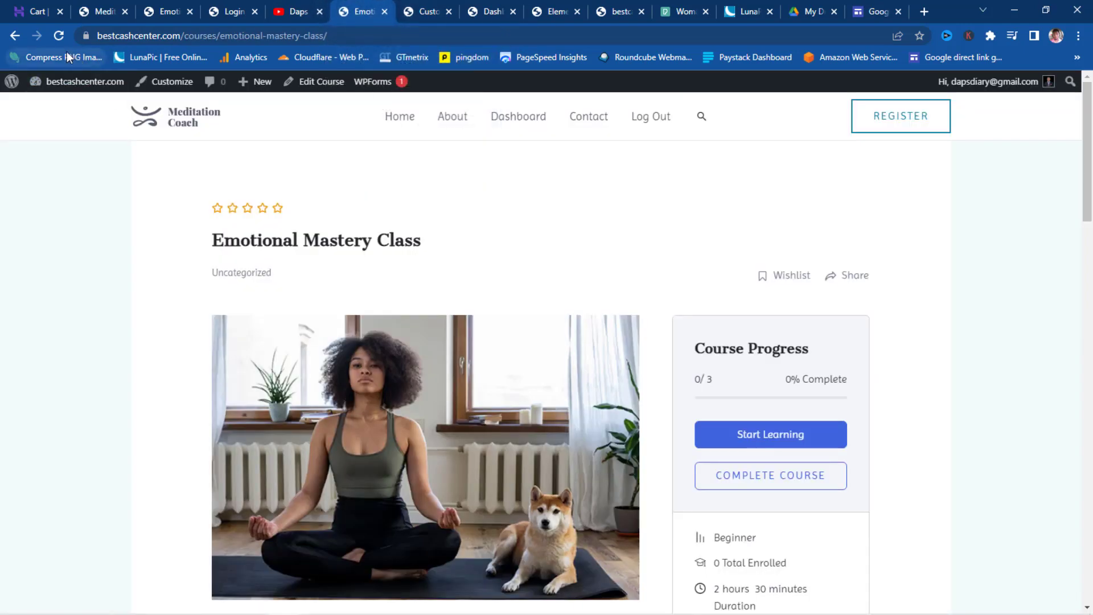
- Reload the Emotional Mastery Class page and scroll through its wider layout
click(59, 36)
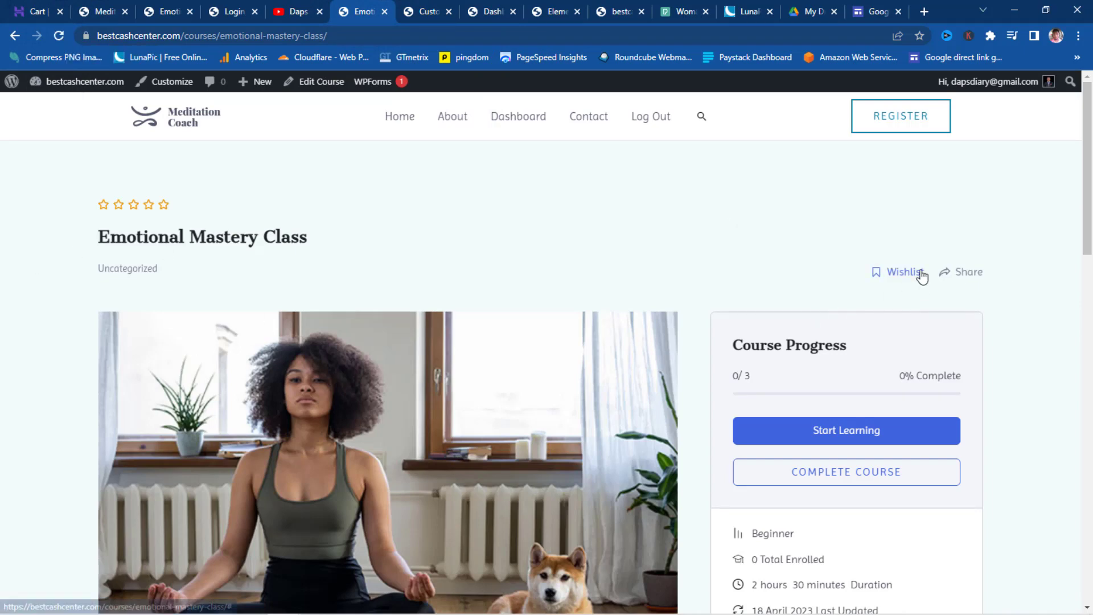
scroll(1025, 279, down, 3)
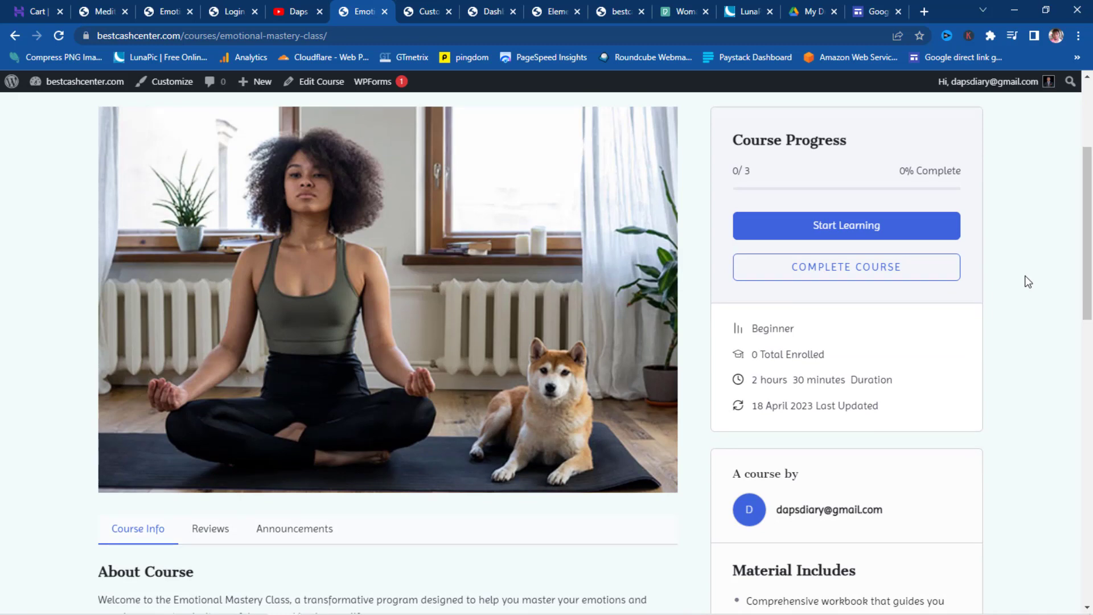
scroll(1027, 281, down, 8)
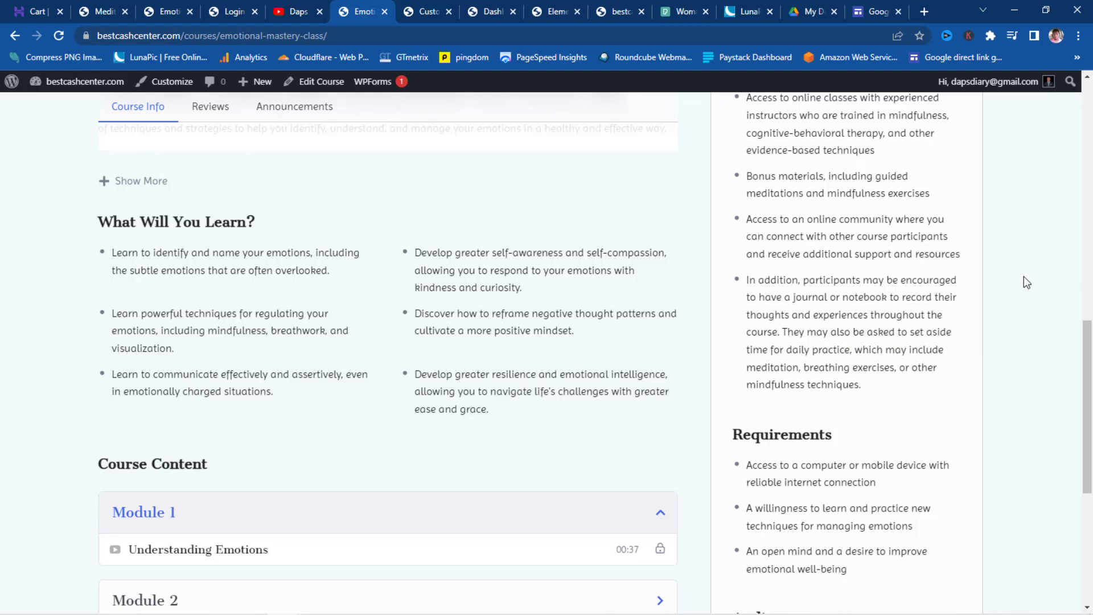
scroll(1016, 272, down, 5)
scroll(1010, 279, up, 15)
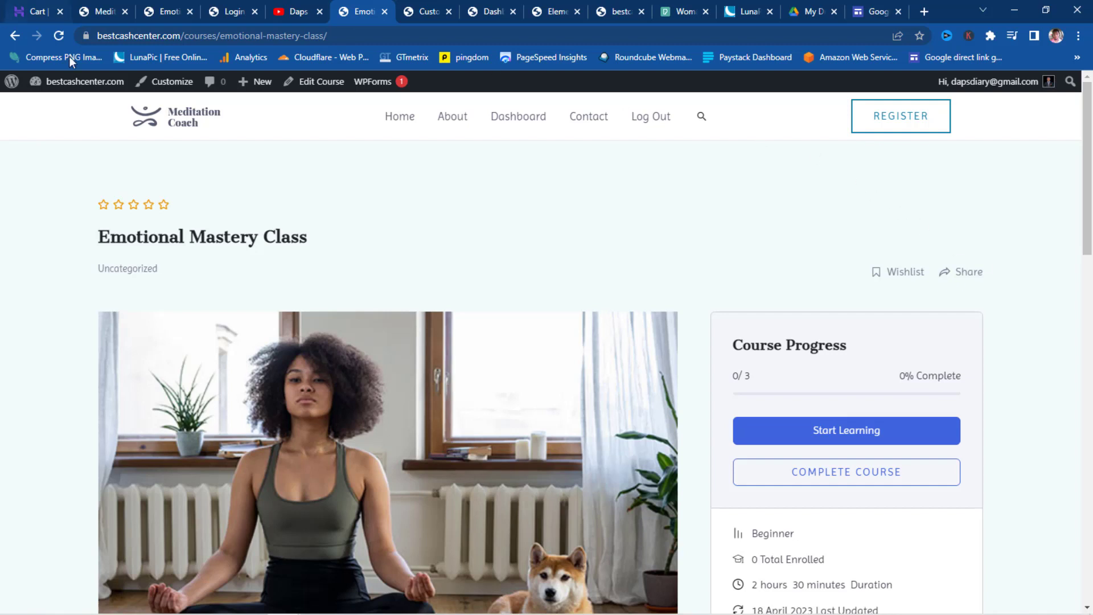
- Copy the course page's URL from the address bar
click(289, 39)
drag(289, 41, 55, 45)
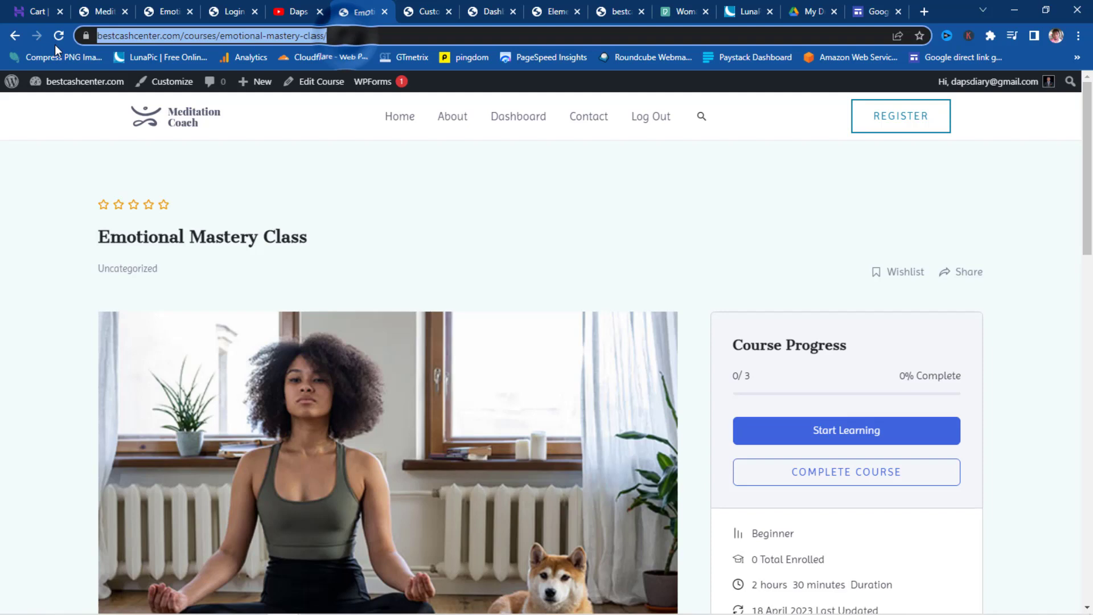
right_click(142, 36)
click(180, 132)
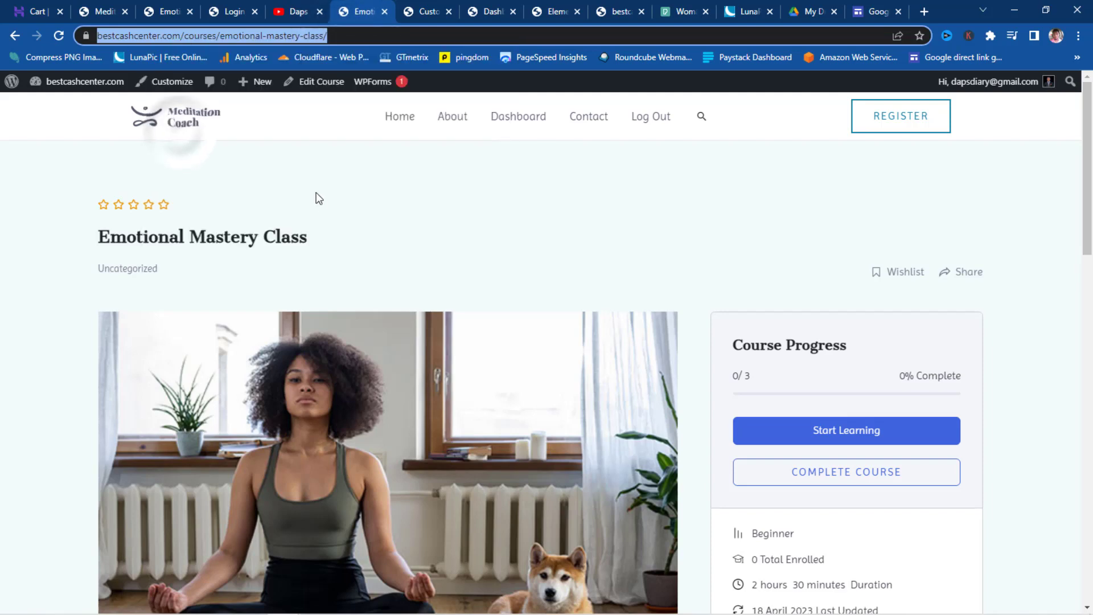
- Paste the Emotional Mastery Class course URL into the first ENROLL button's Link
click(552, 12)
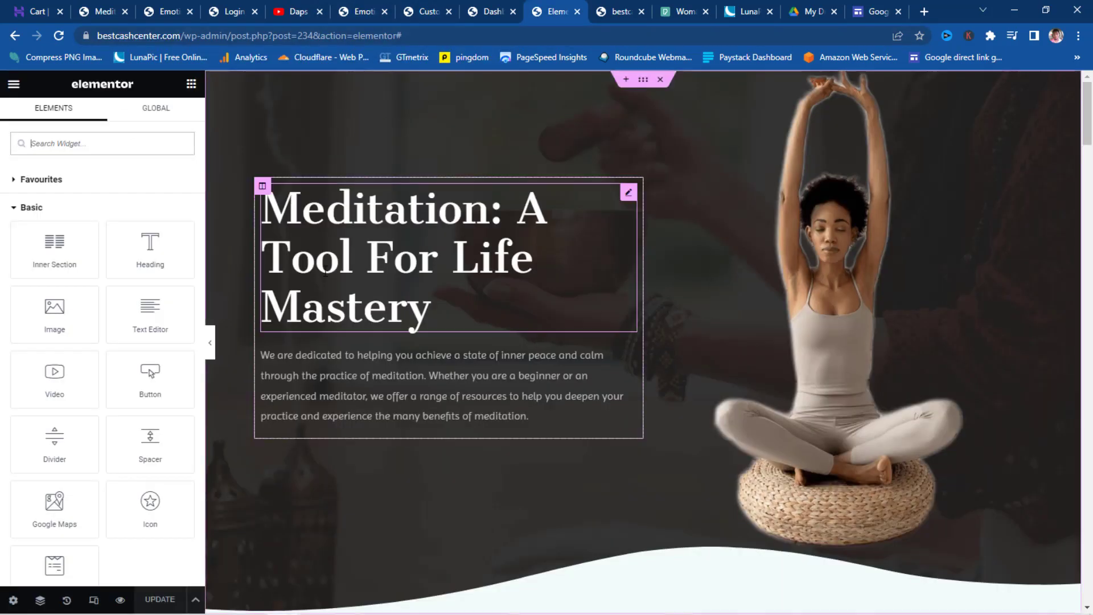
scroll(688, 227, down, 12)
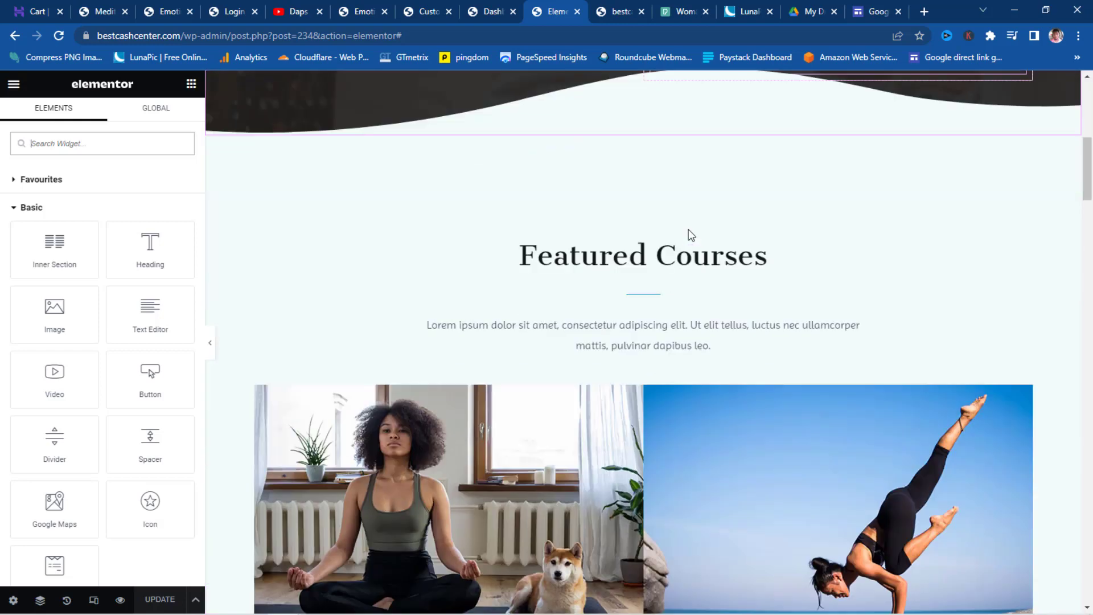
scroll(689, 229, down, 4)
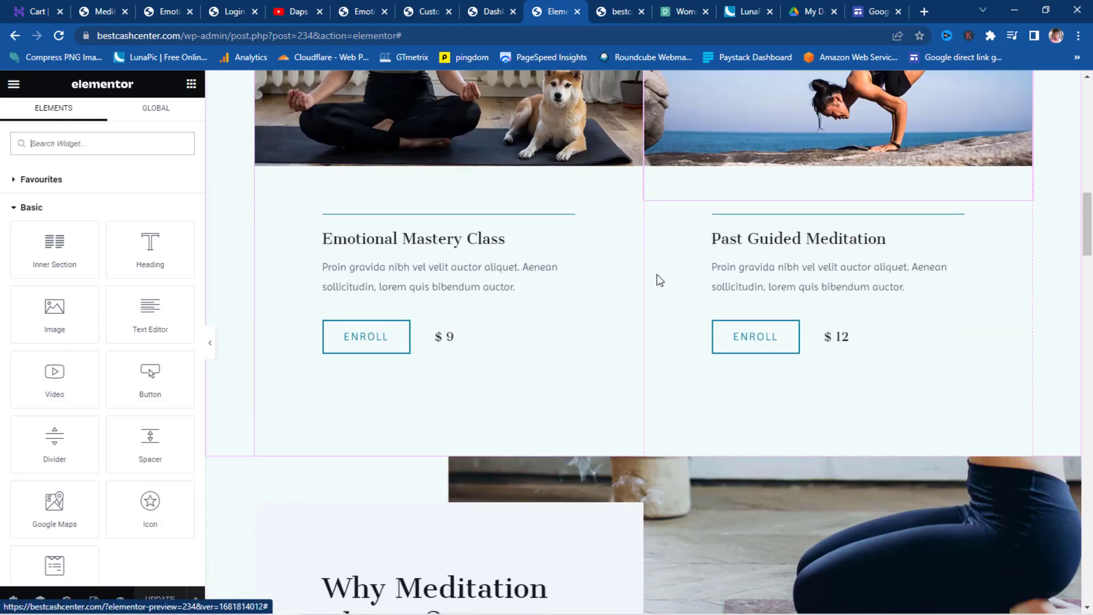
click(375, 344)
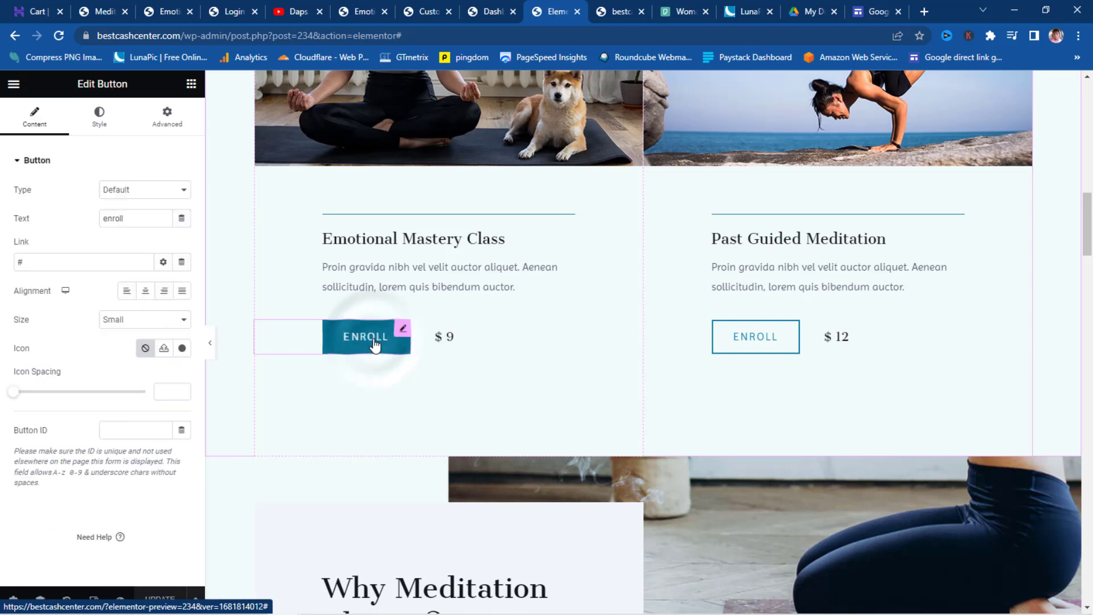
click(52, 265)
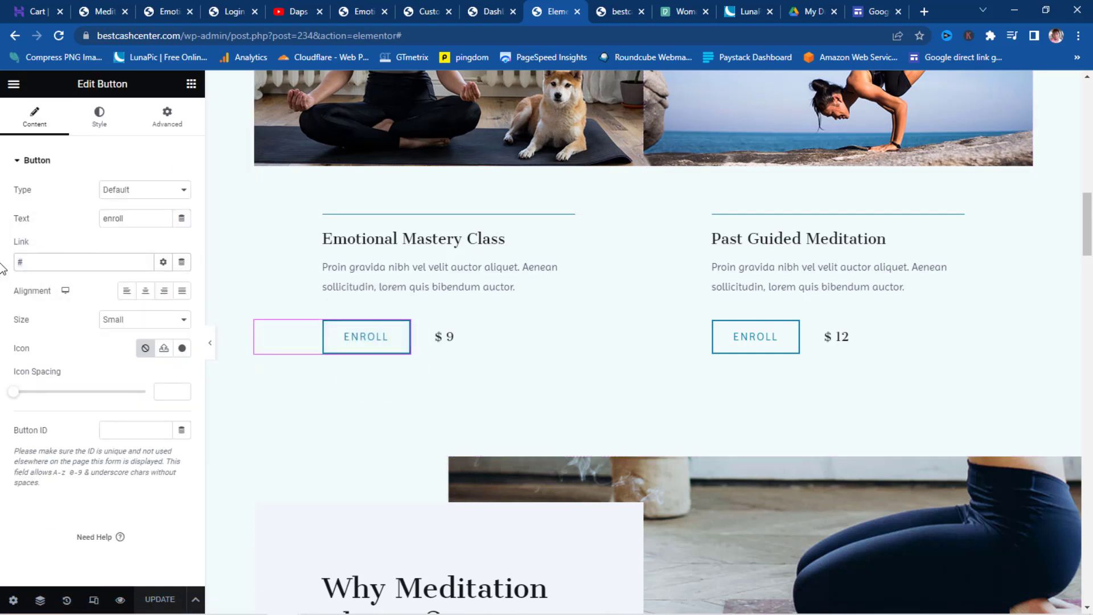
key(ctrl+v)
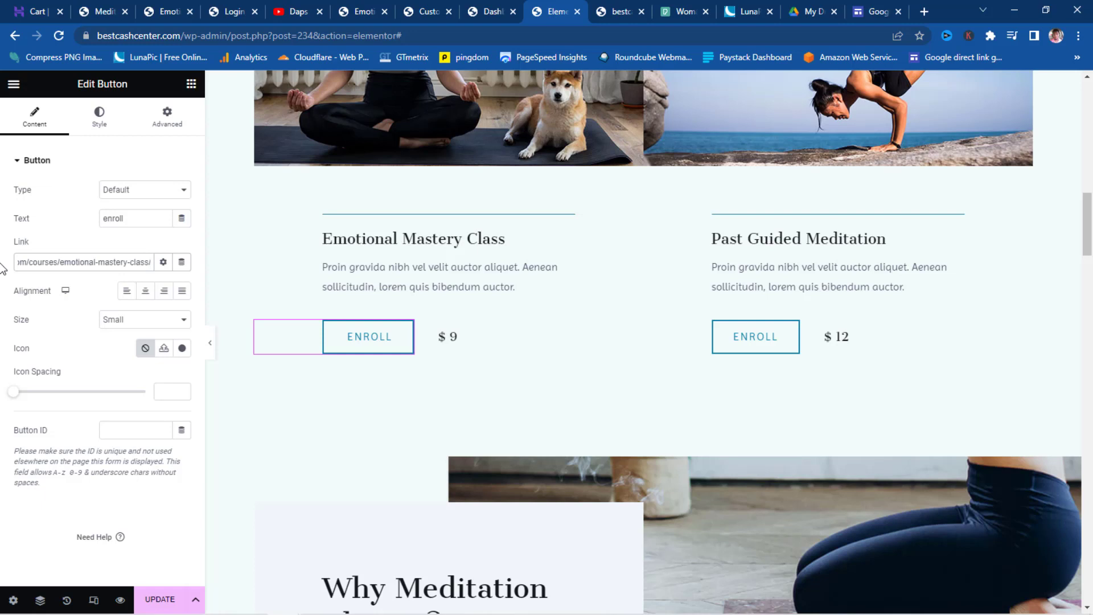
- Change the $ 9 price heading to $ 90 and update the page
click(450, 338)
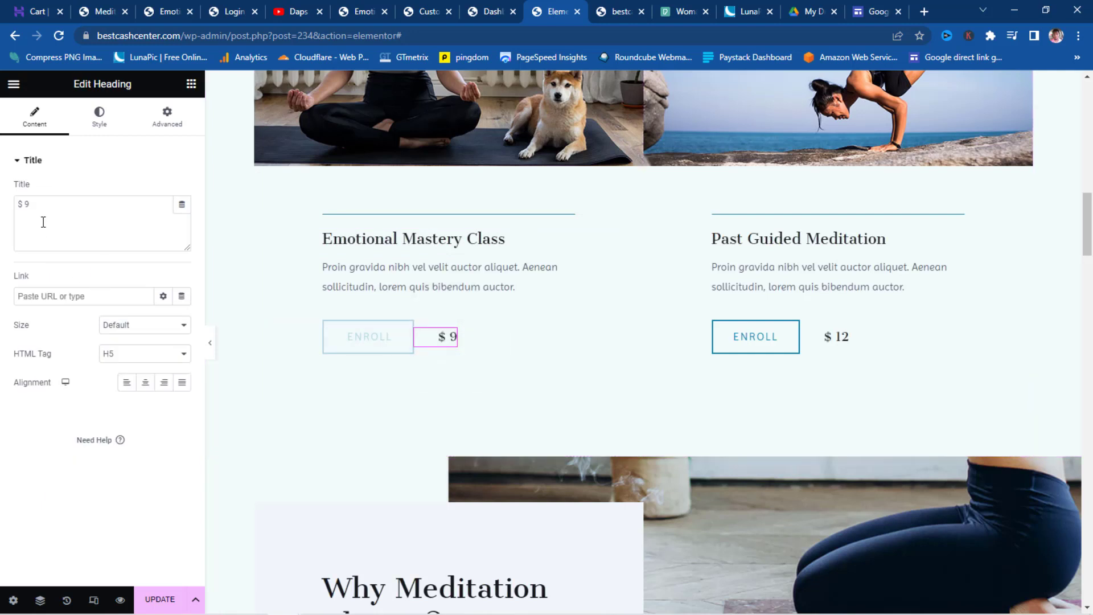
click(32, 205)
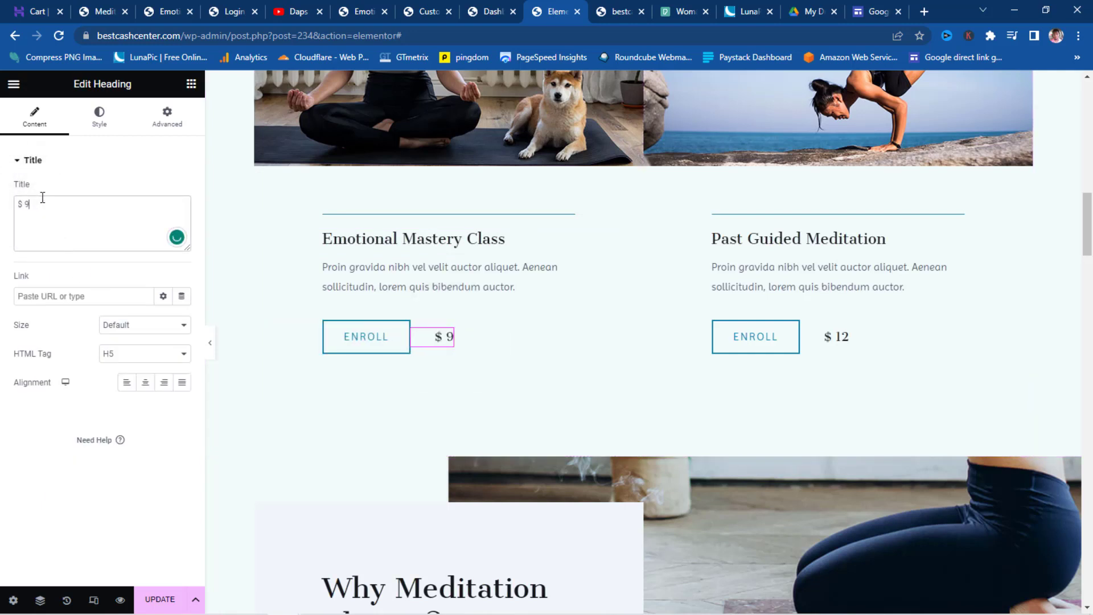
text(0)
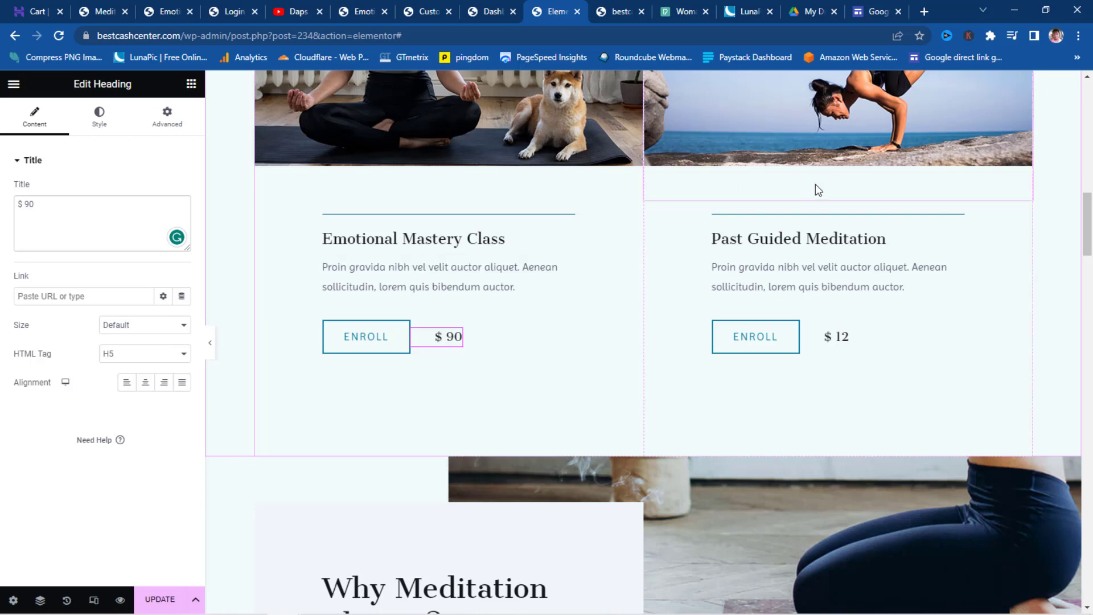
scroll(828, 201, up, 5)
scroll(829, 201, up, 5)
click(149, 604)
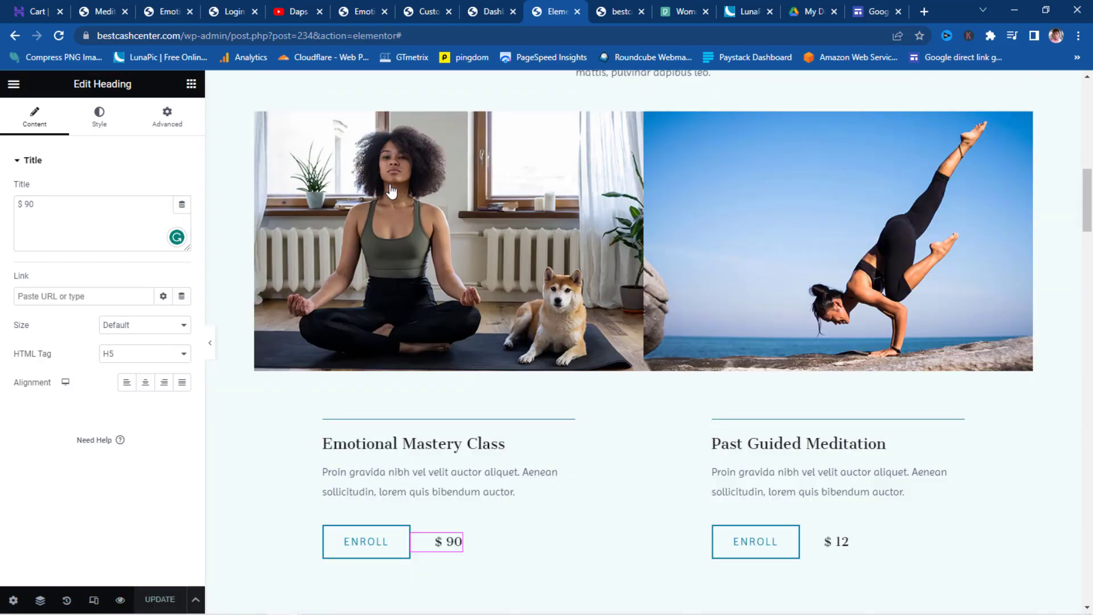
click(614, 8)
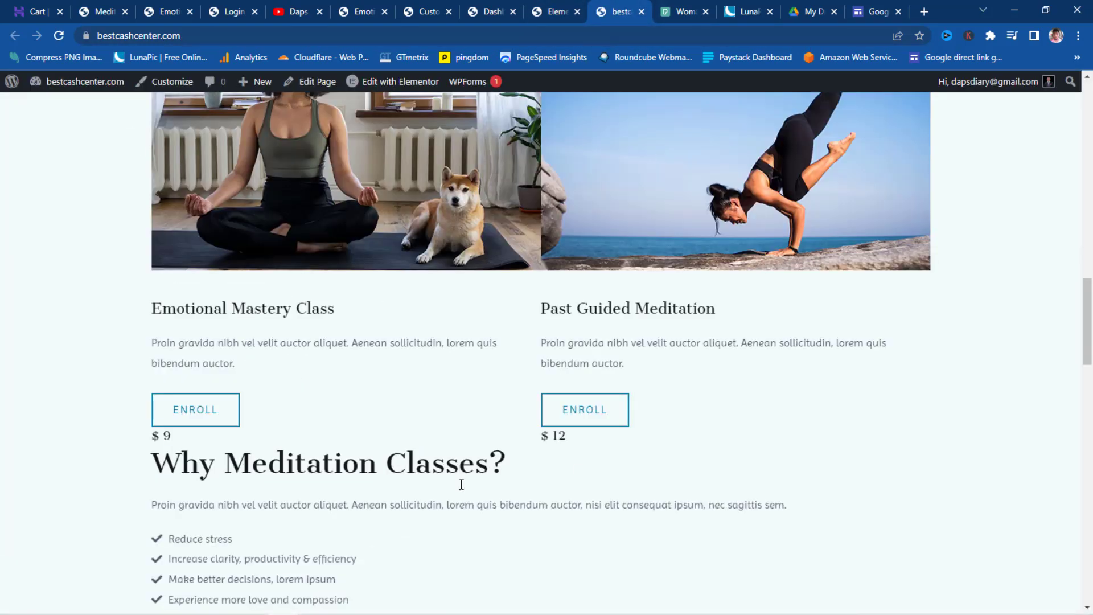
- Reload the live homepage and open Emotional Mastery Class through its first ENROLL button
click(60, 36)
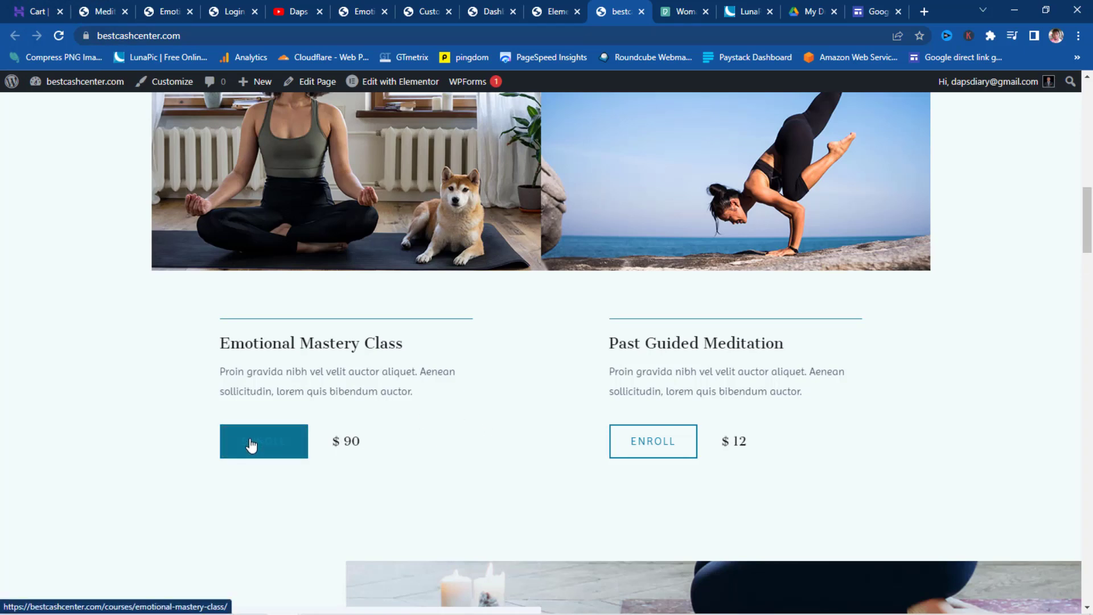
scroll(250, 445, up, 10)
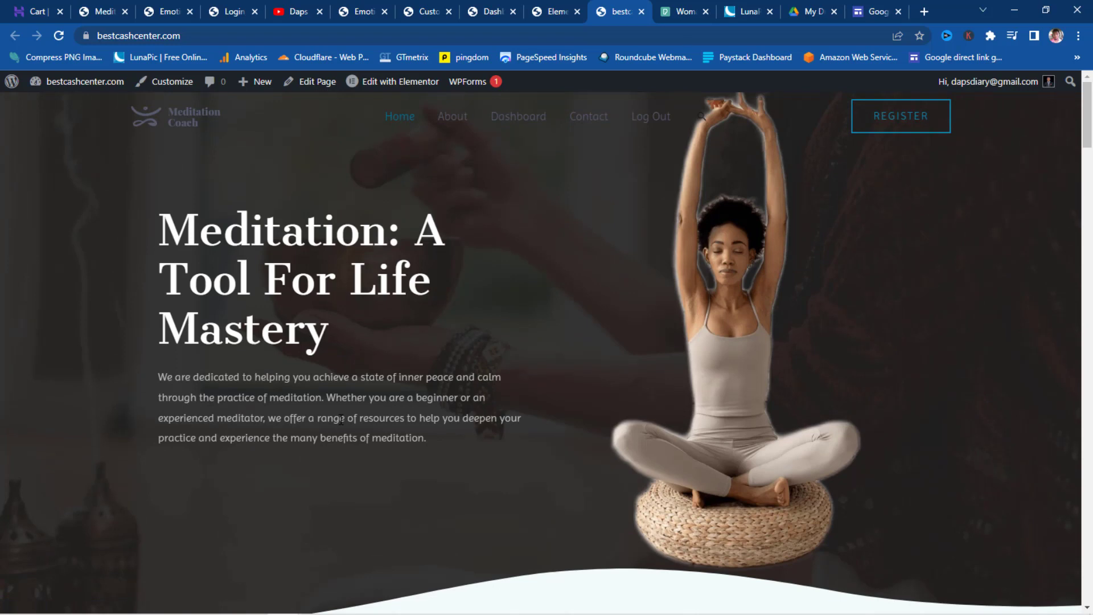
scroll(341, 421, down, 10)
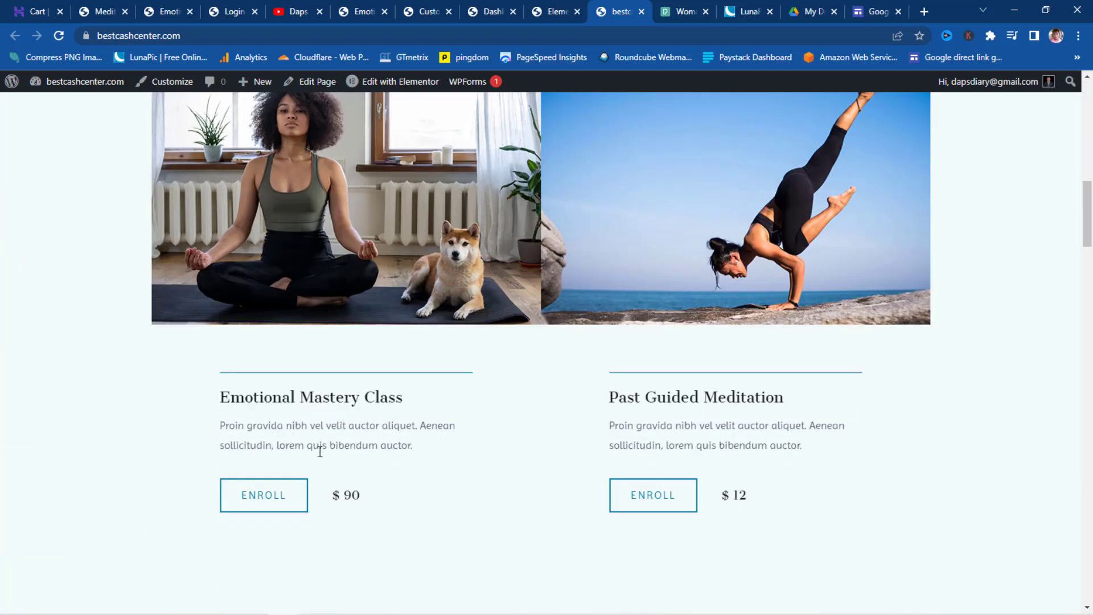
click(260, 503)
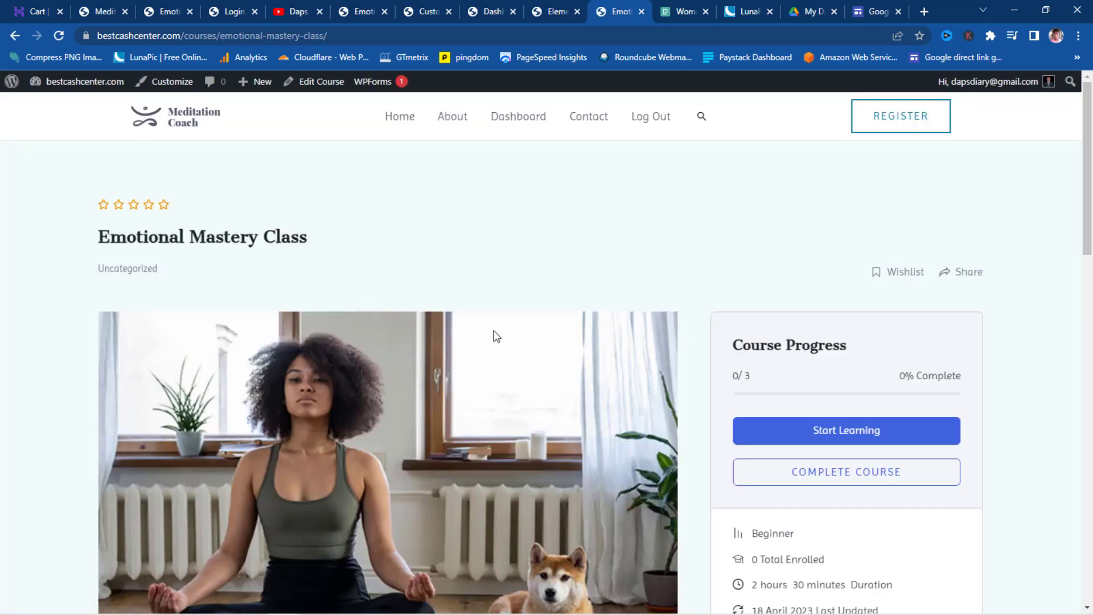
scroll(576, 312, down, 5)
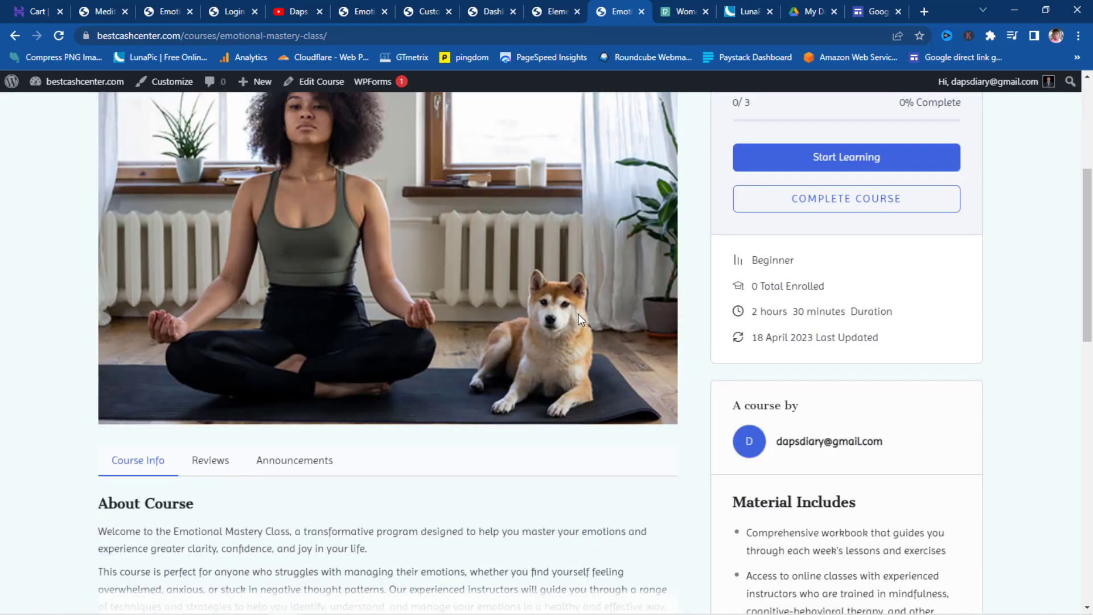
scroll(579, 316, up, 4)
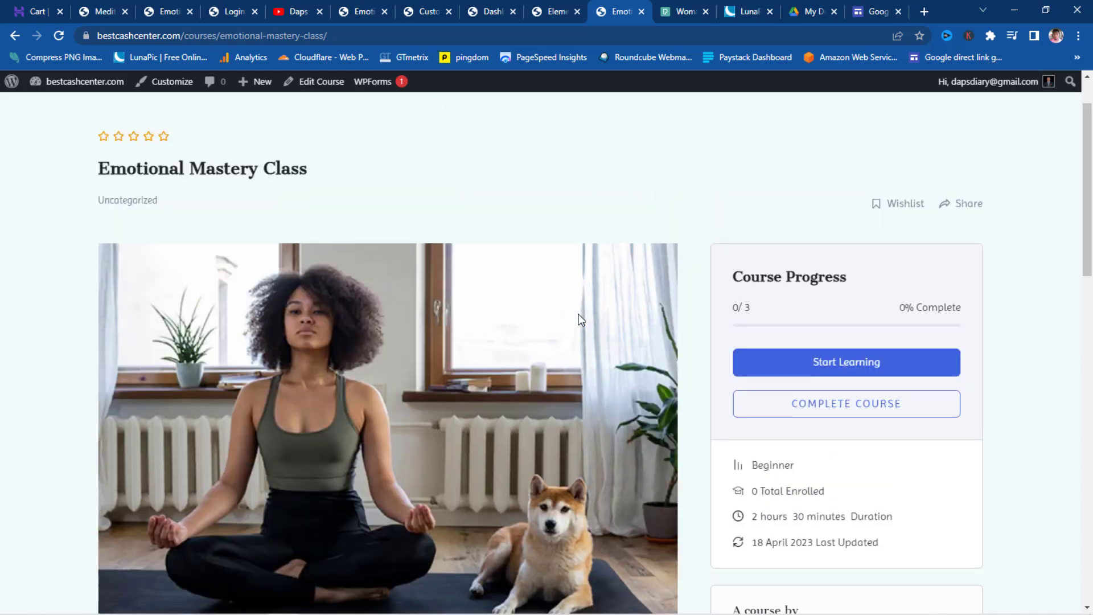
- Copy the Emotional Mastery Class course page URL
click(342, 36)
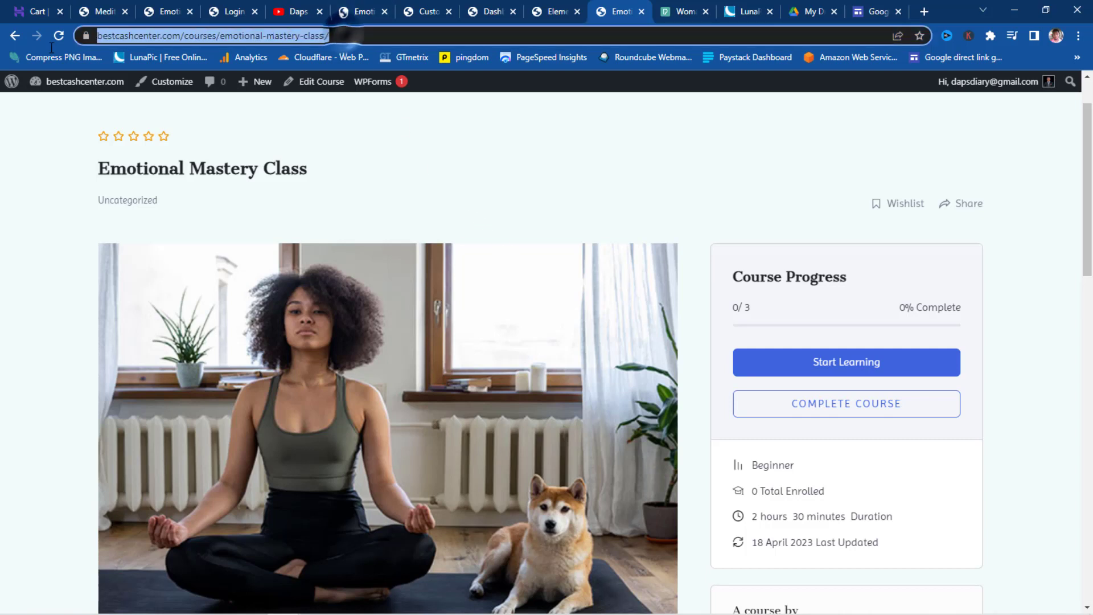
right_click(149, 33)
click(183, 132)
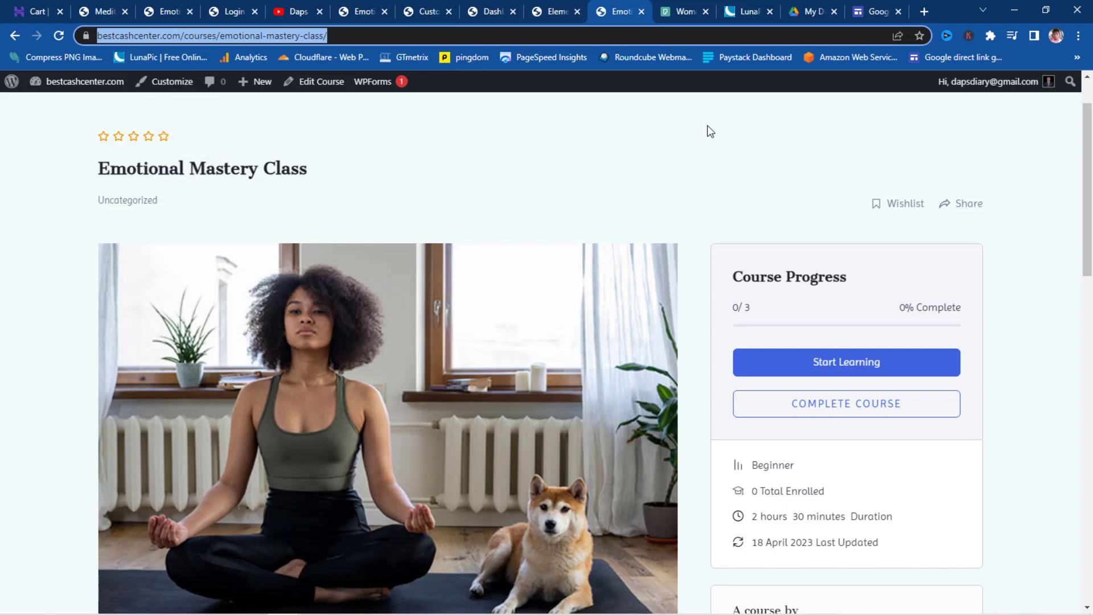
- Load the course in a new incognito window and add it to the cart
click(1078, 37)
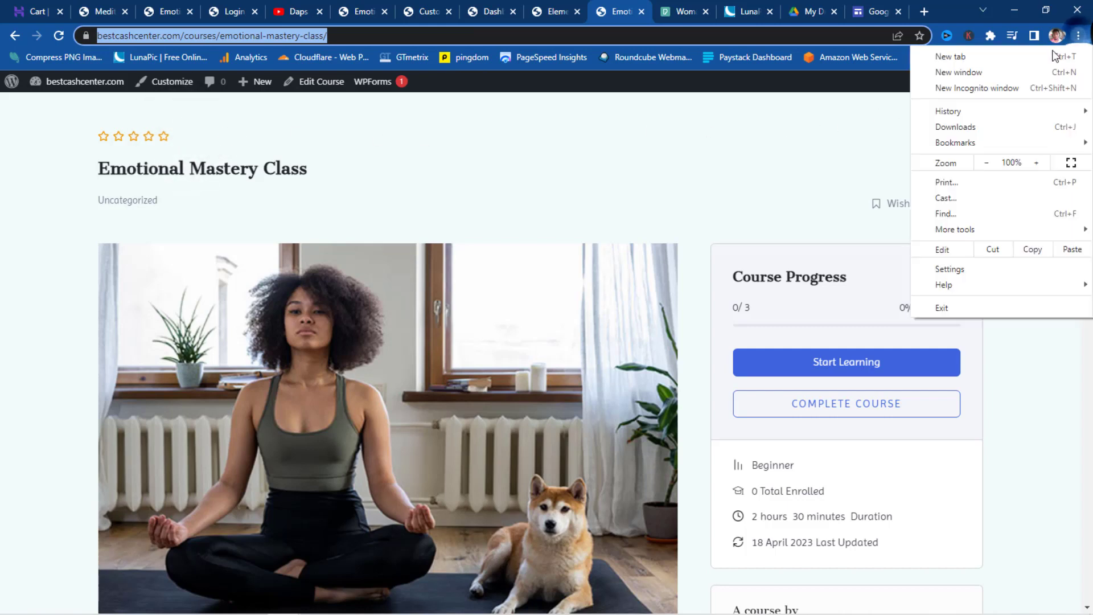
click(983, 88)
right_click(360, 35)
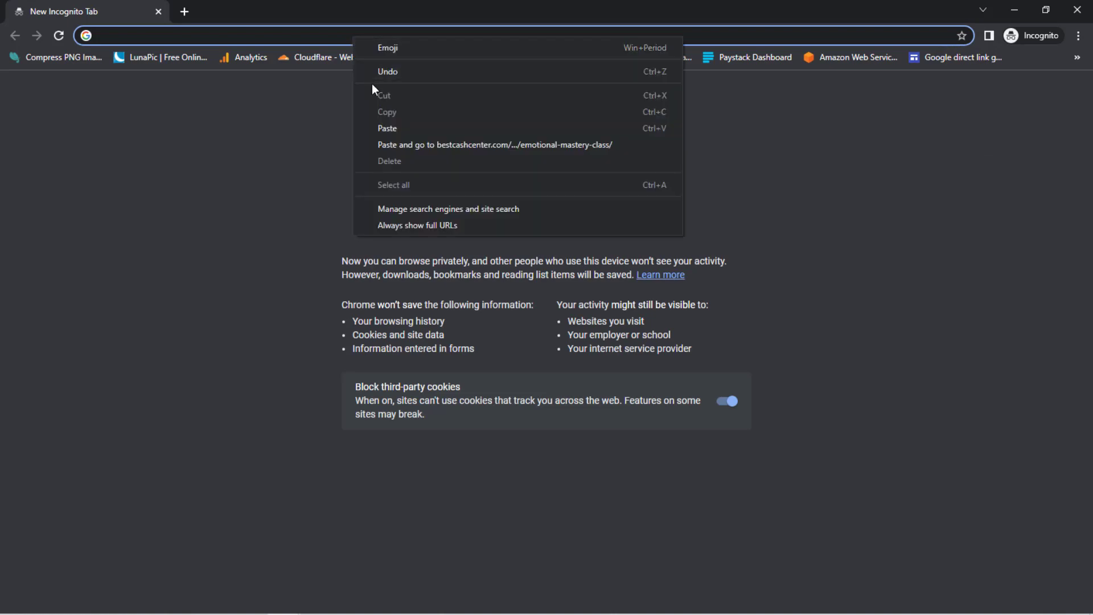
click(388, 142)
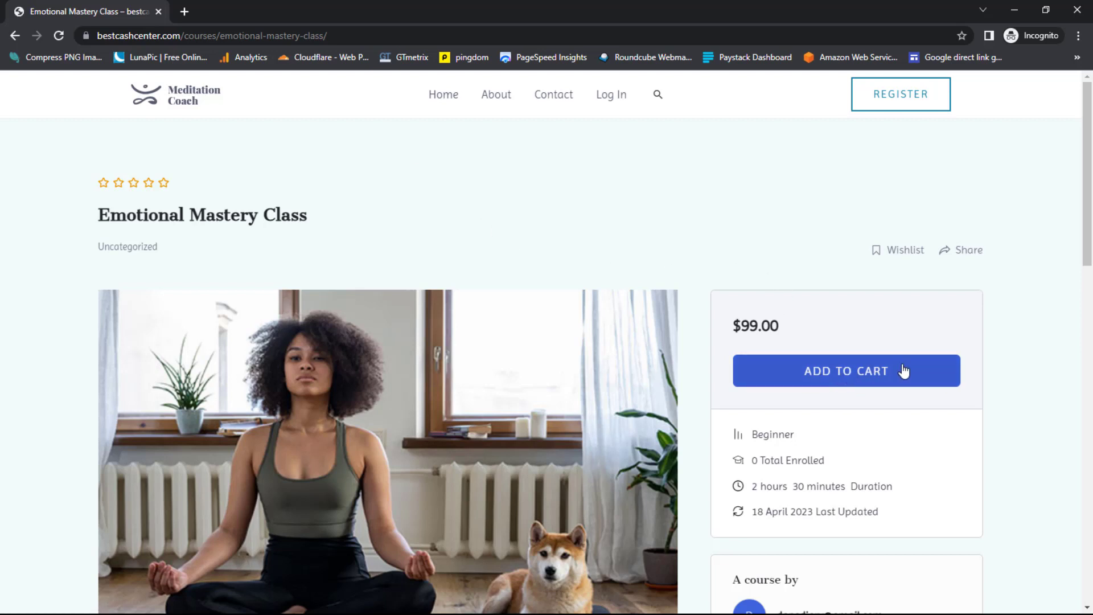
click(847, 375)
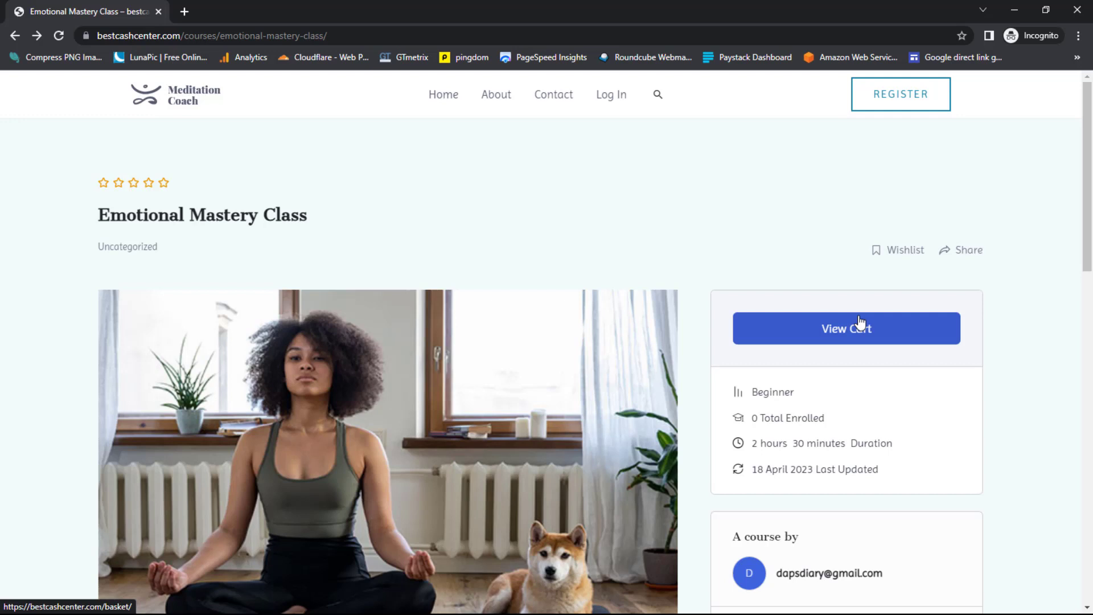
click(1012, 10)
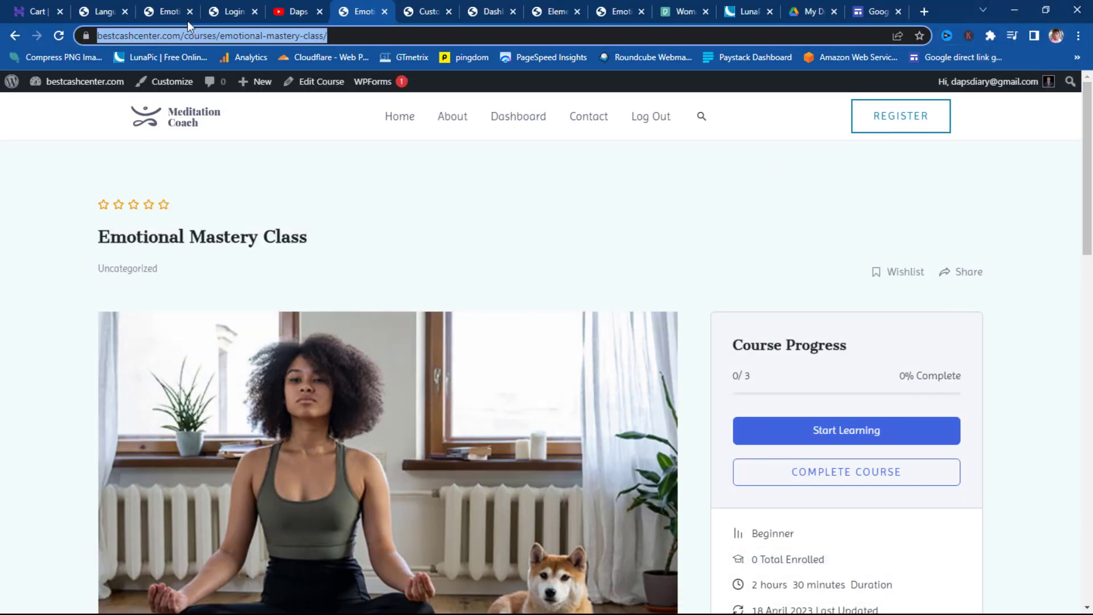
click(165, 12)
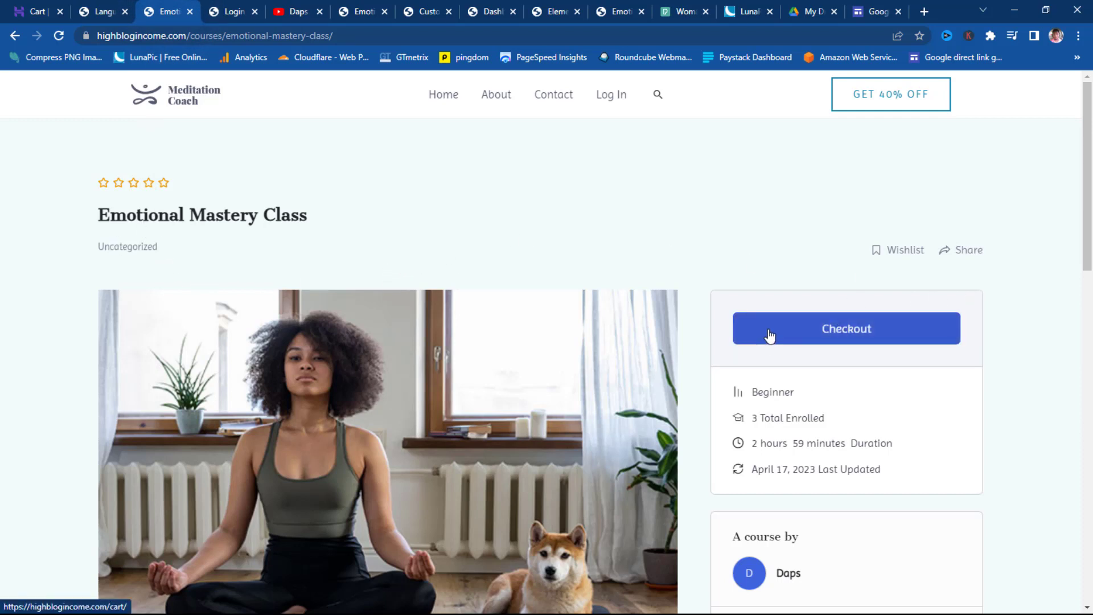
click(815, 328)
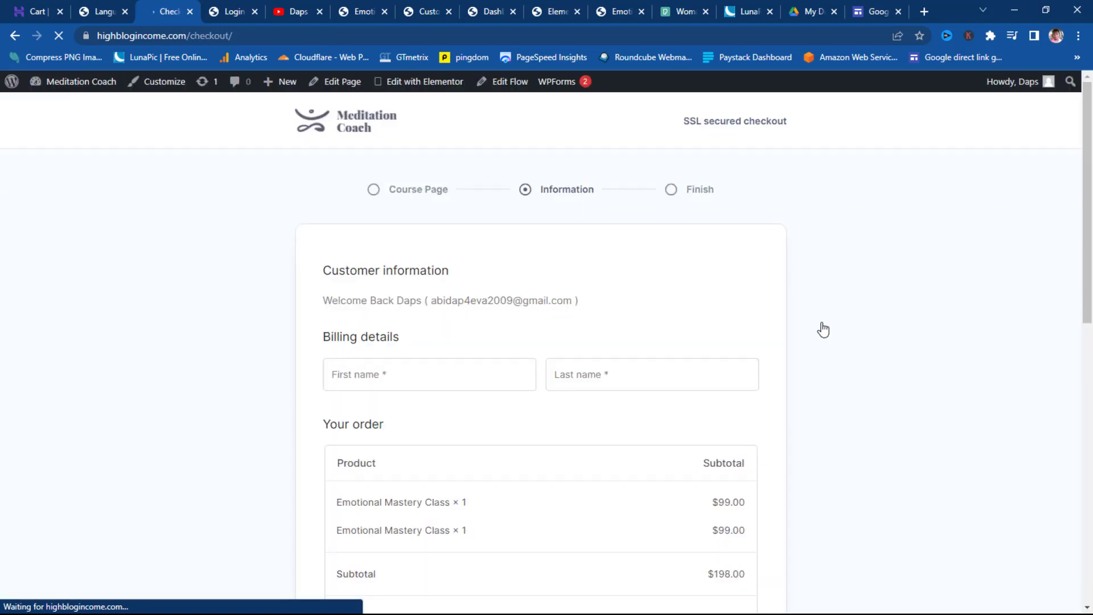
click(15, 35)
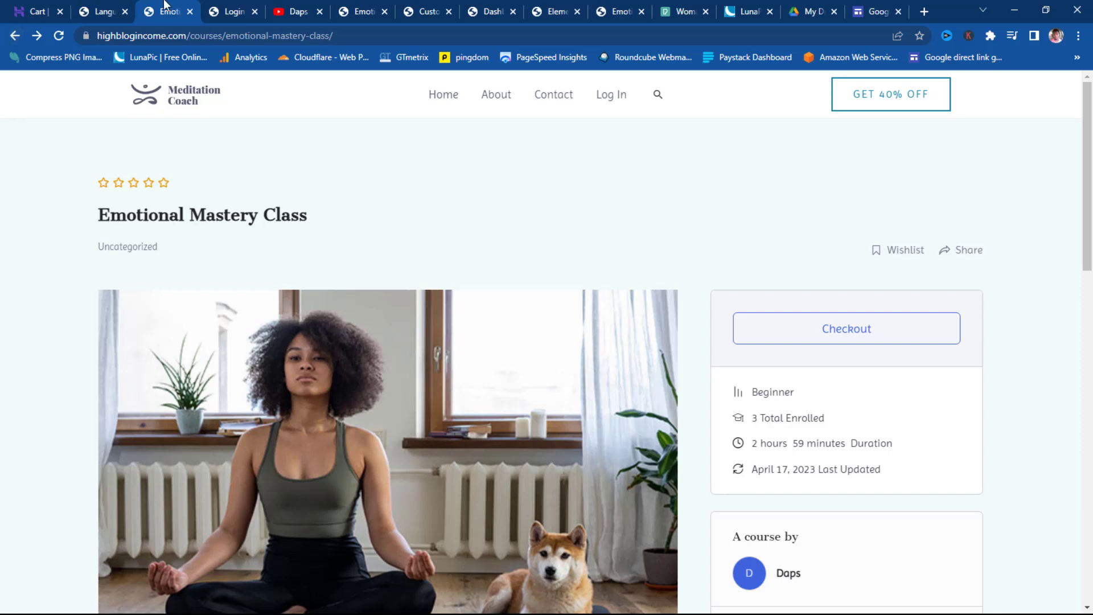
click(362, 14)
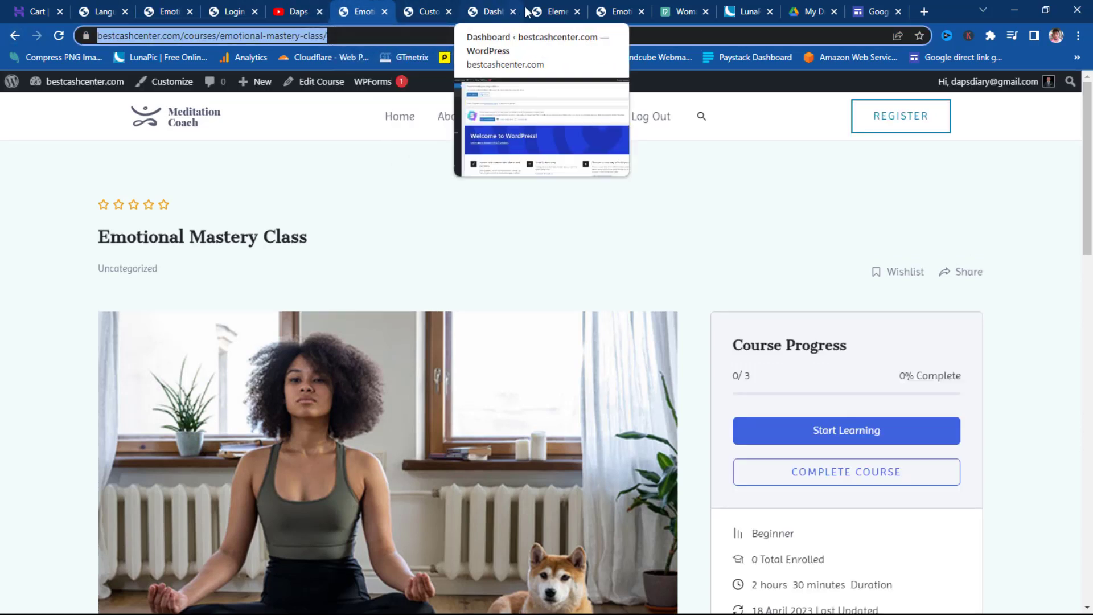
- Open the WooCommerce bundle in Loco Translate's plugins list
click(495, 14)
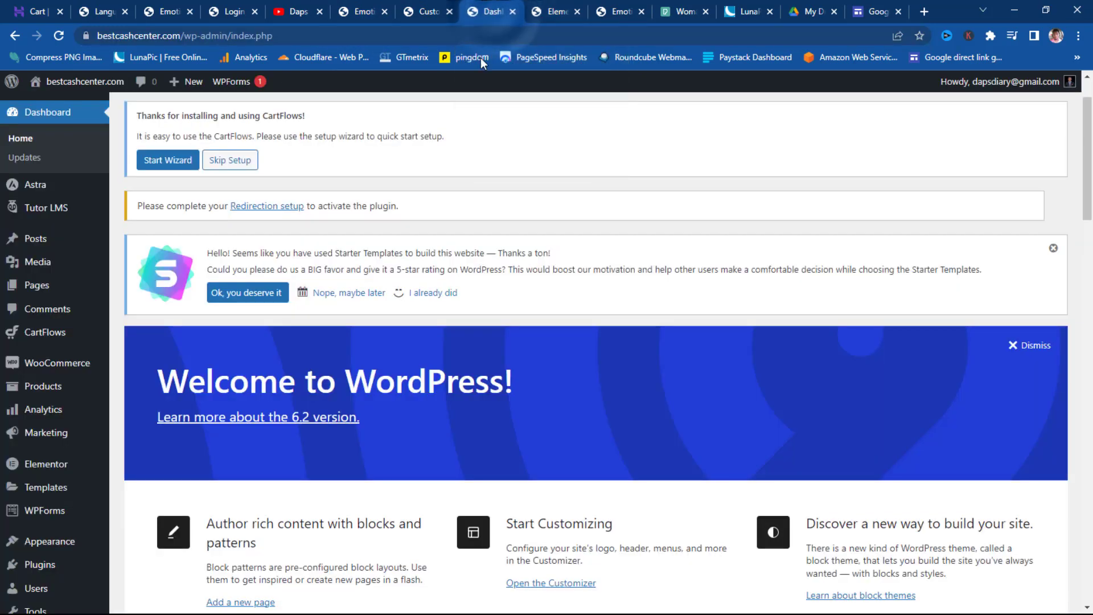
scroll(46, 427, down, 3)
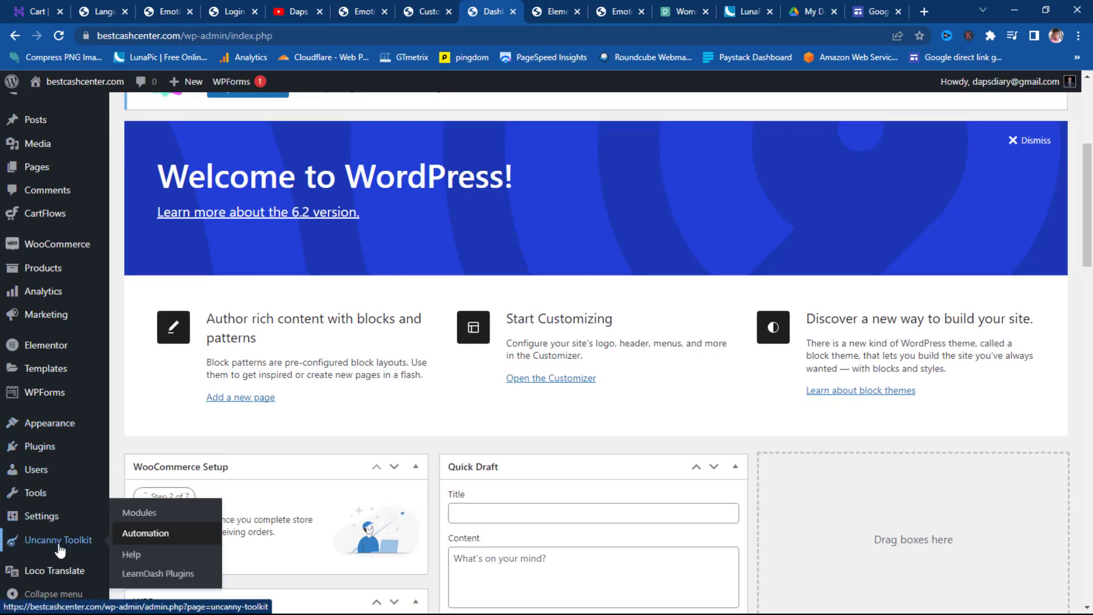
mouse_move(57, 572)
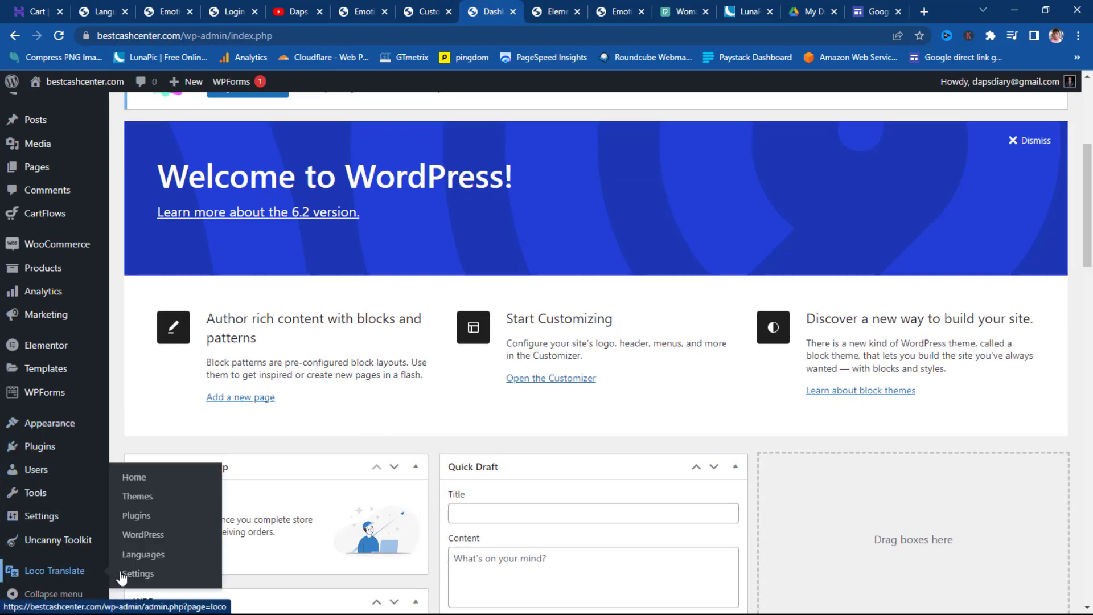
click(135, 517)
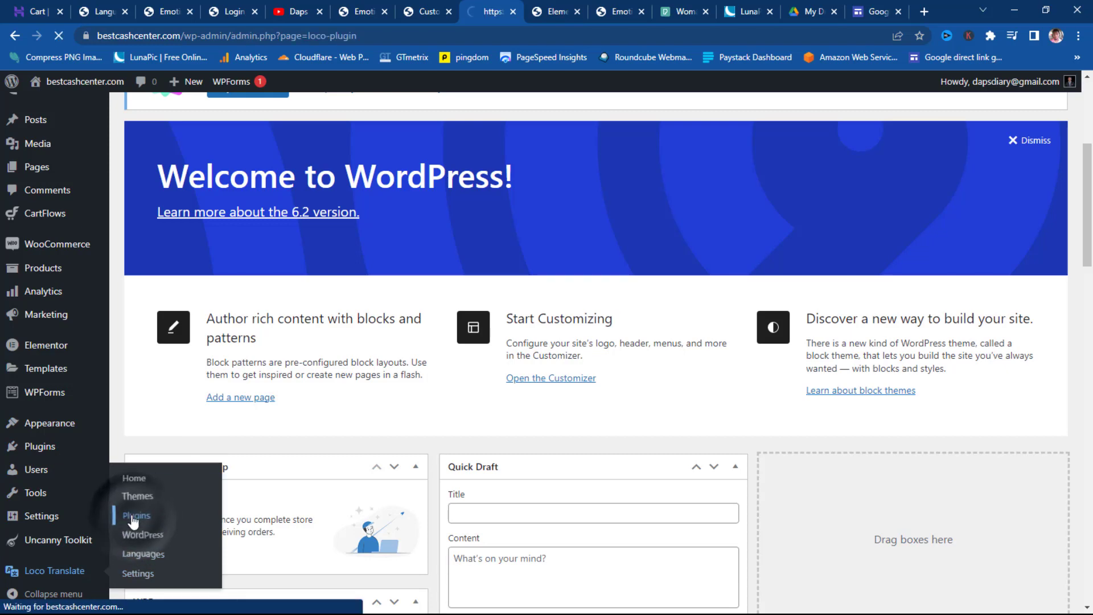
scroll(426, 264, down, 2)
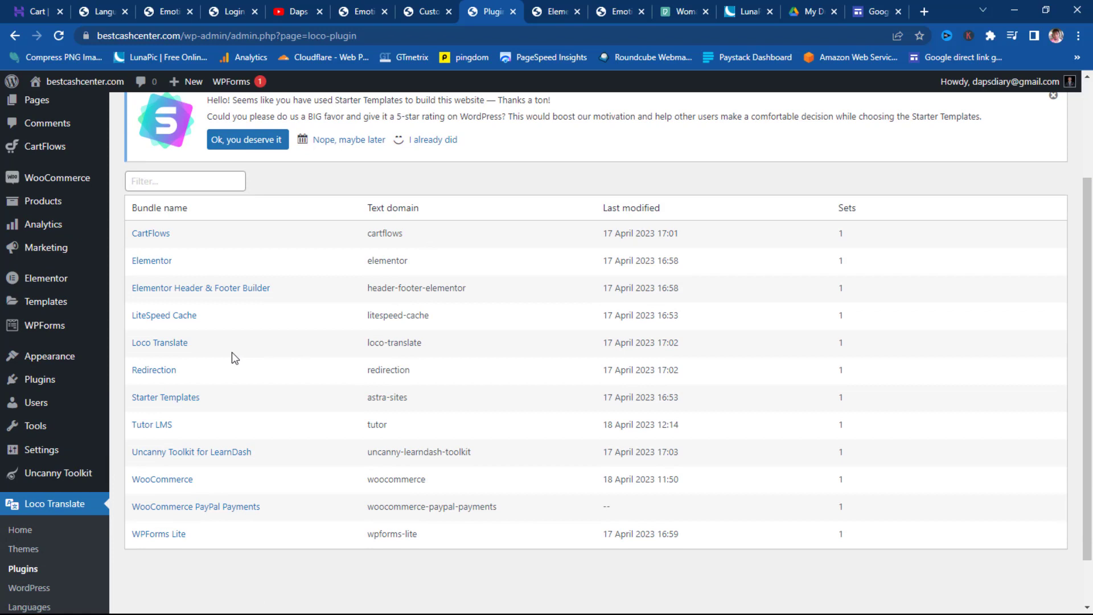
click(160, 481)
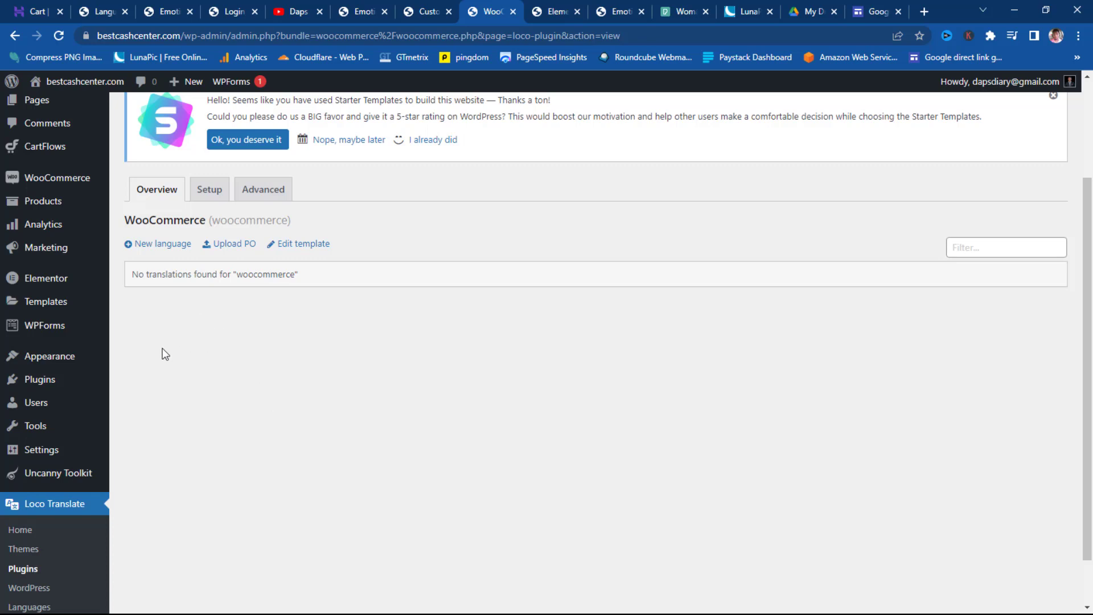
- Create a new English (United States) WooCommerce translation and start translating
click(149, 246)
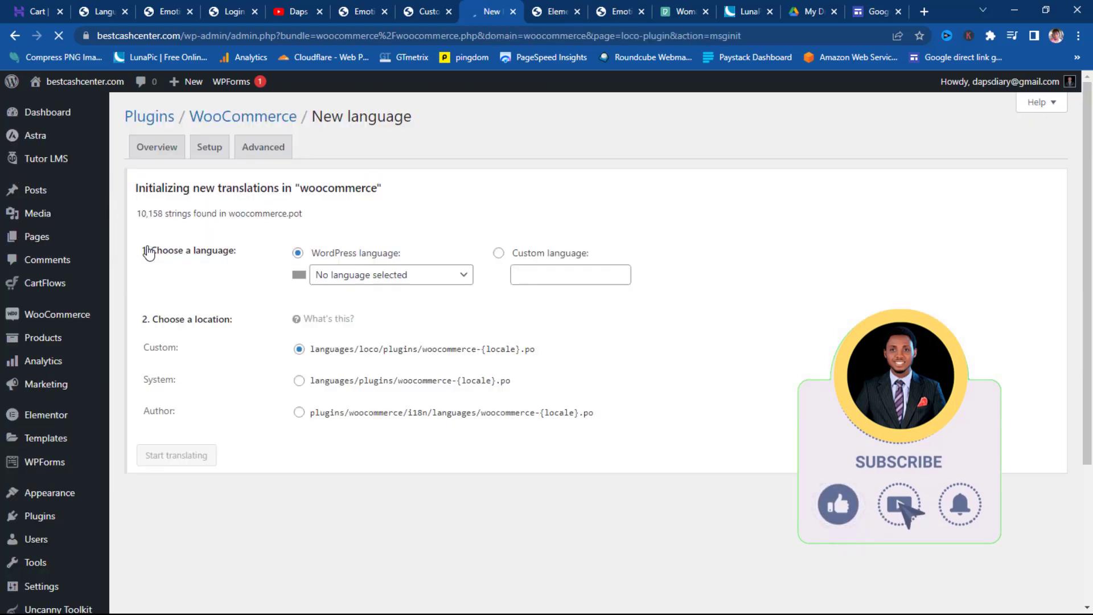
scroll(537, 294, down, 1)
scroll(536, 292, down, 2)
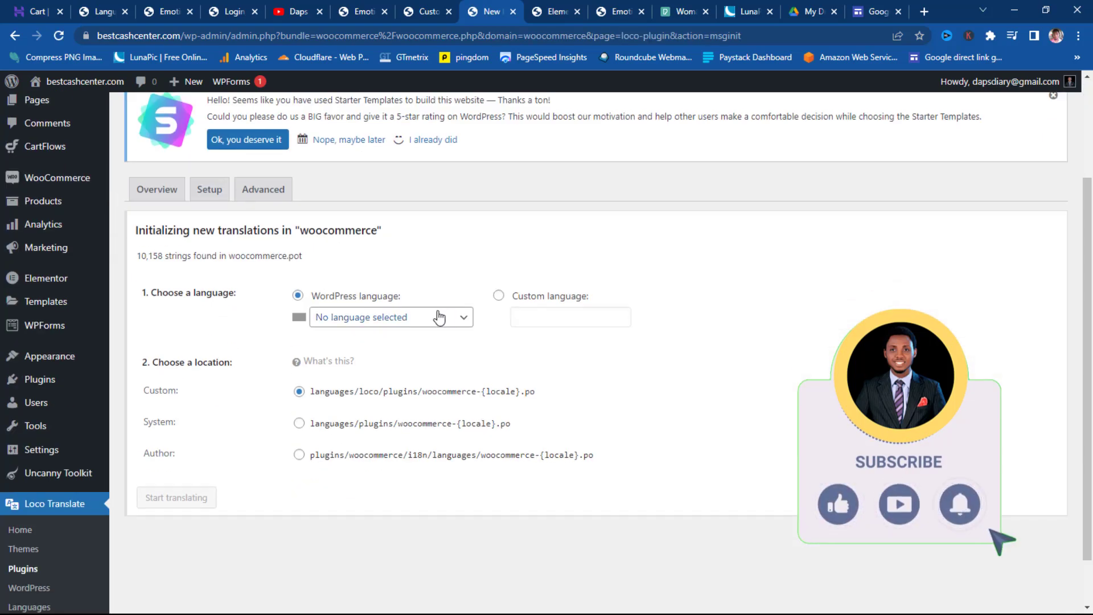
click(436, 317)
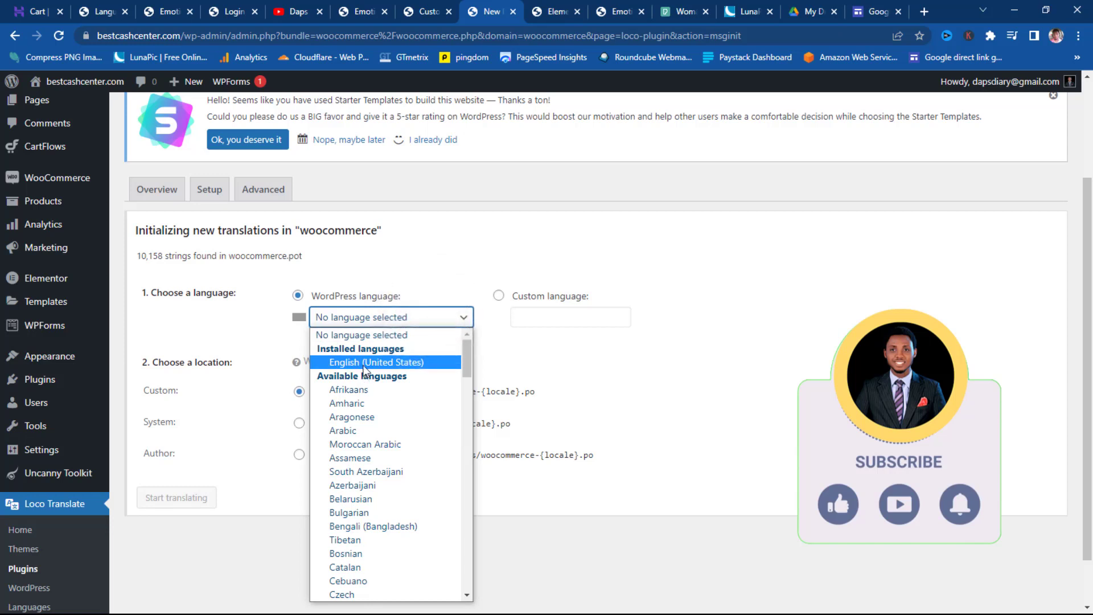
click(362, 367)
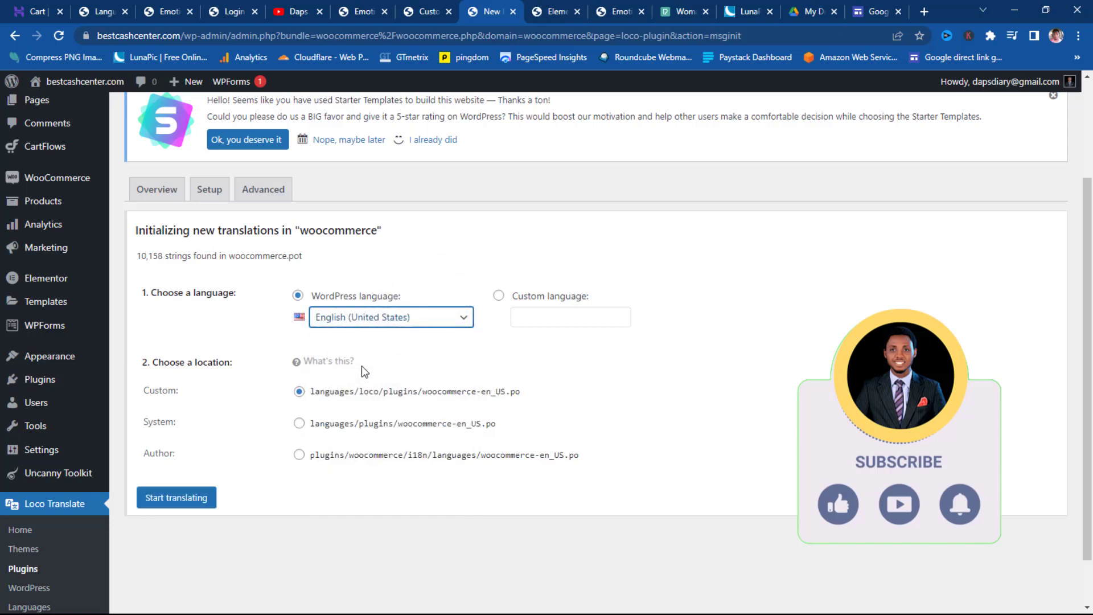
click(177, 499)
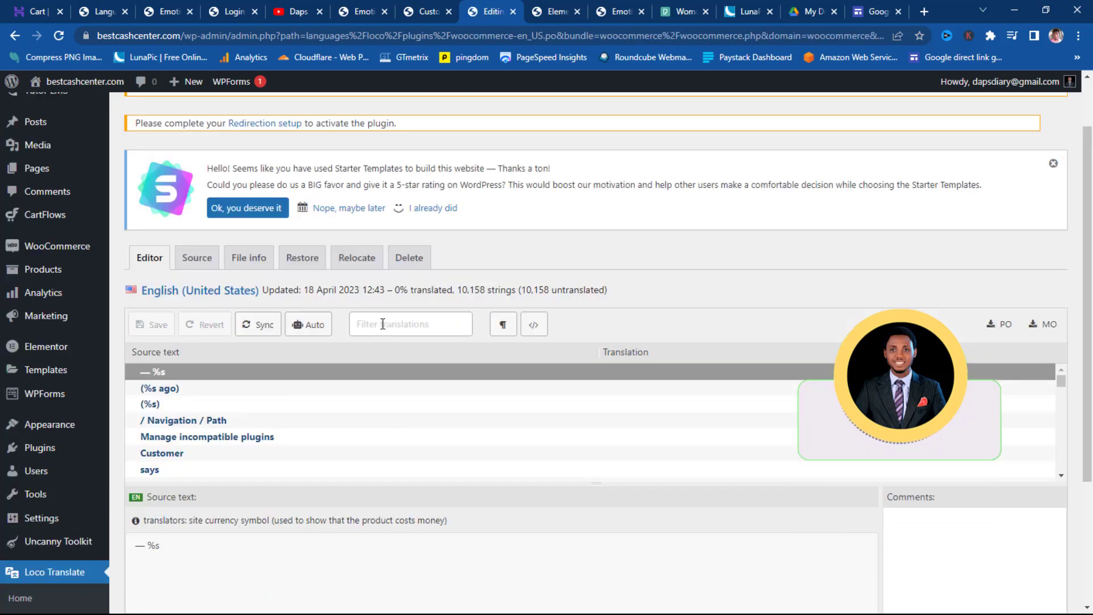
- Filter the strings for 'Add to cart' and select that string
click(405, 326)
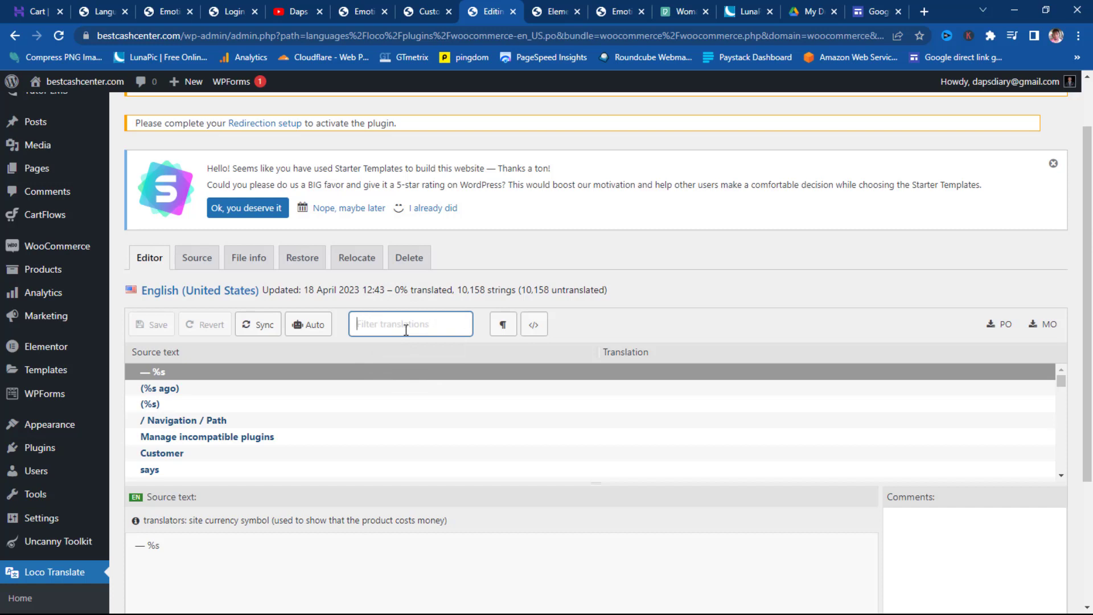
text(Add to)
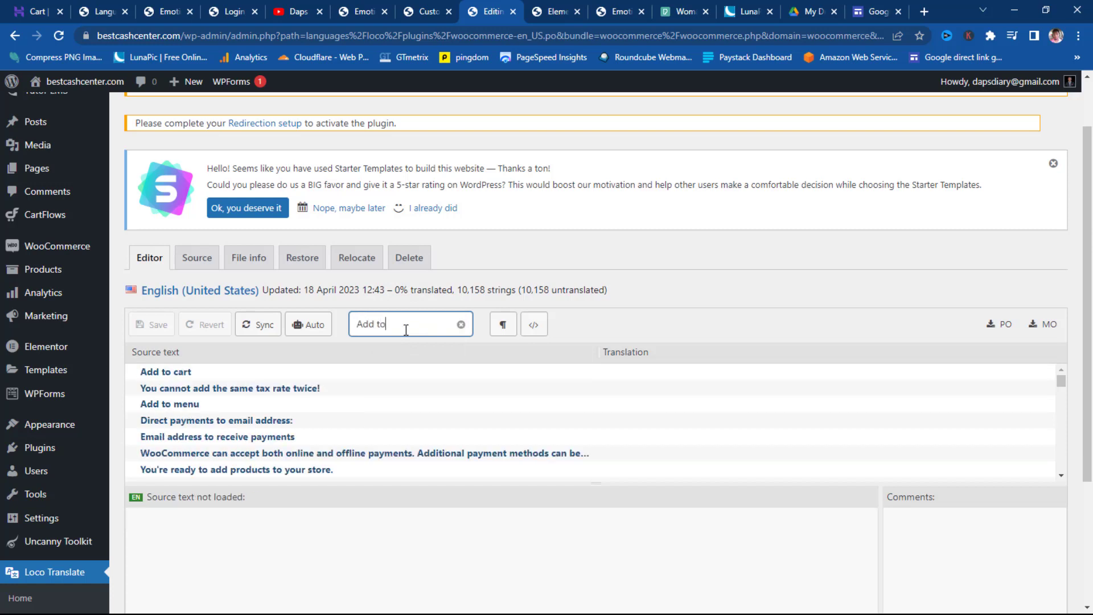
text( cart)
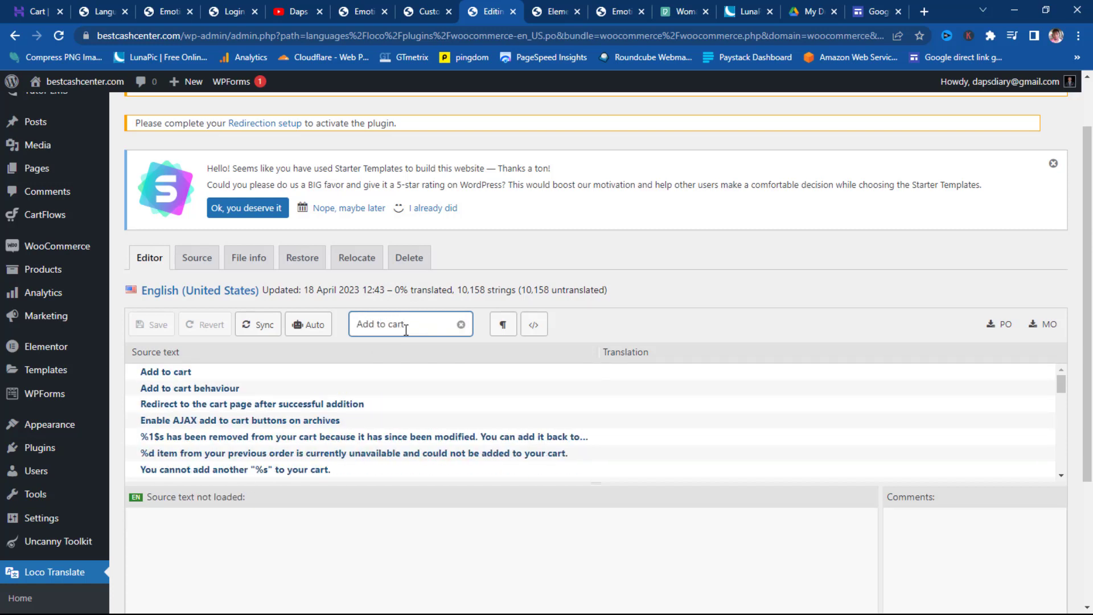
click(156, 374)
scroll(200, 408, down, 3)
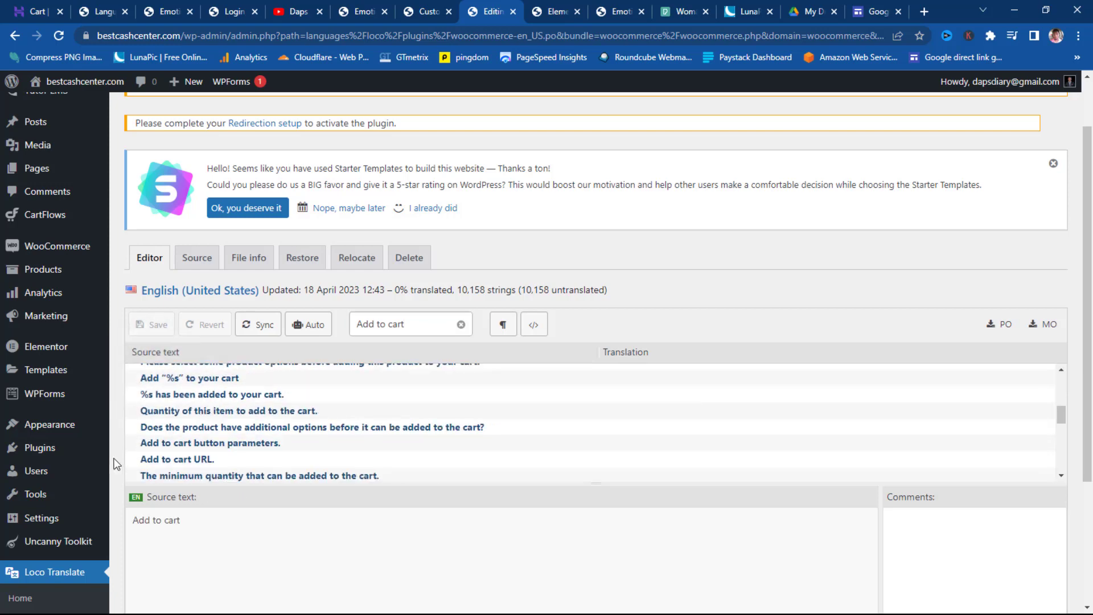
scroll(251, 520, down, 3)
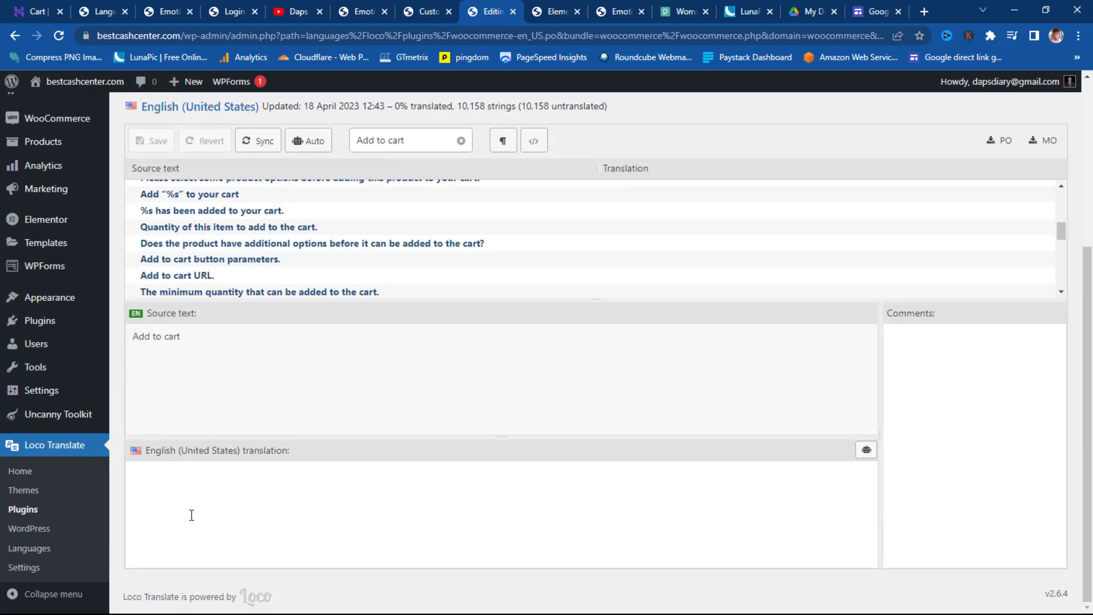
- Translate it as 'Enroll Now', save, and return to Loco Translate's Plugins list
click(161, 492)
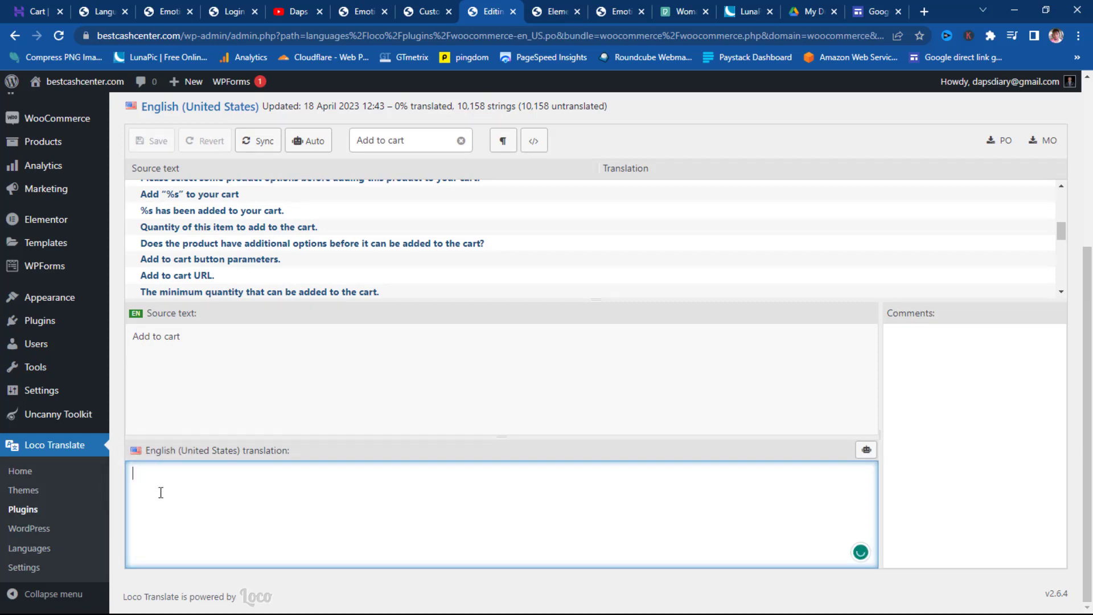
text(E)
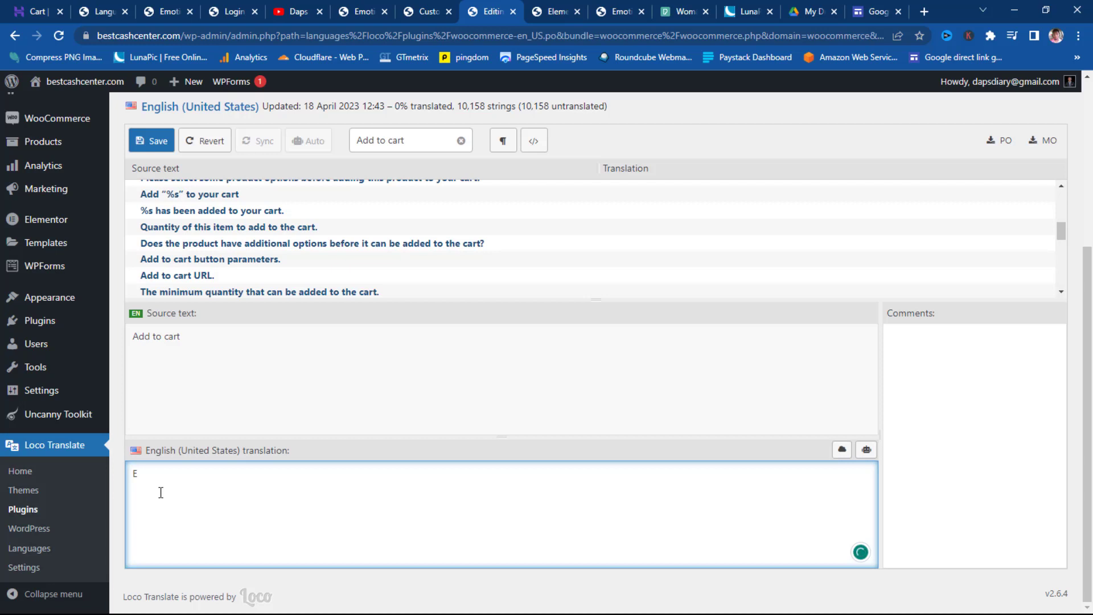
text(nroll Now)
click(154, 145)
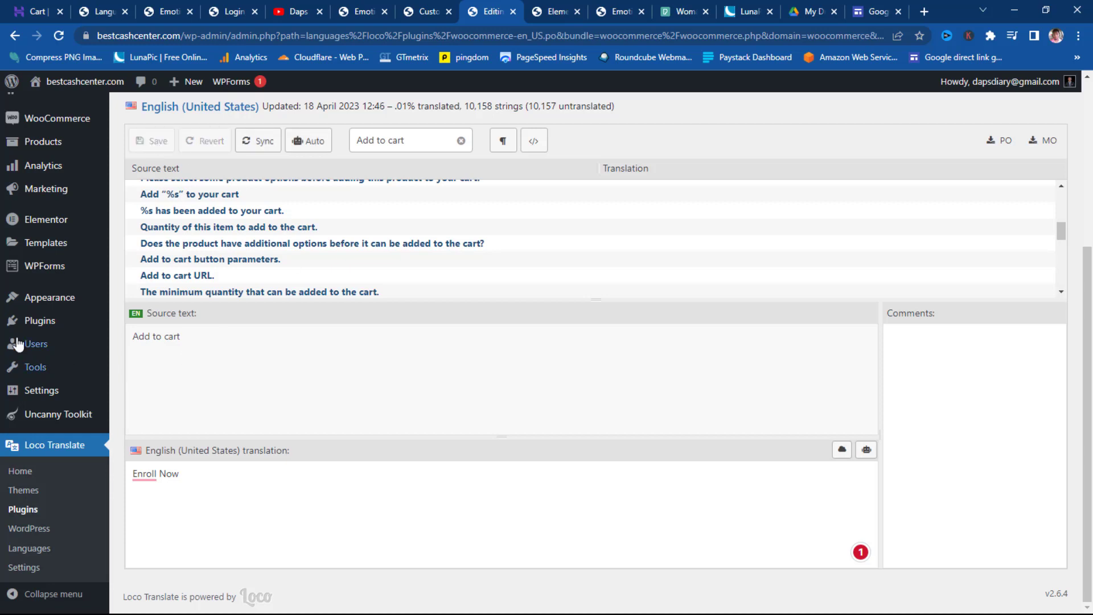
click(27, 511)
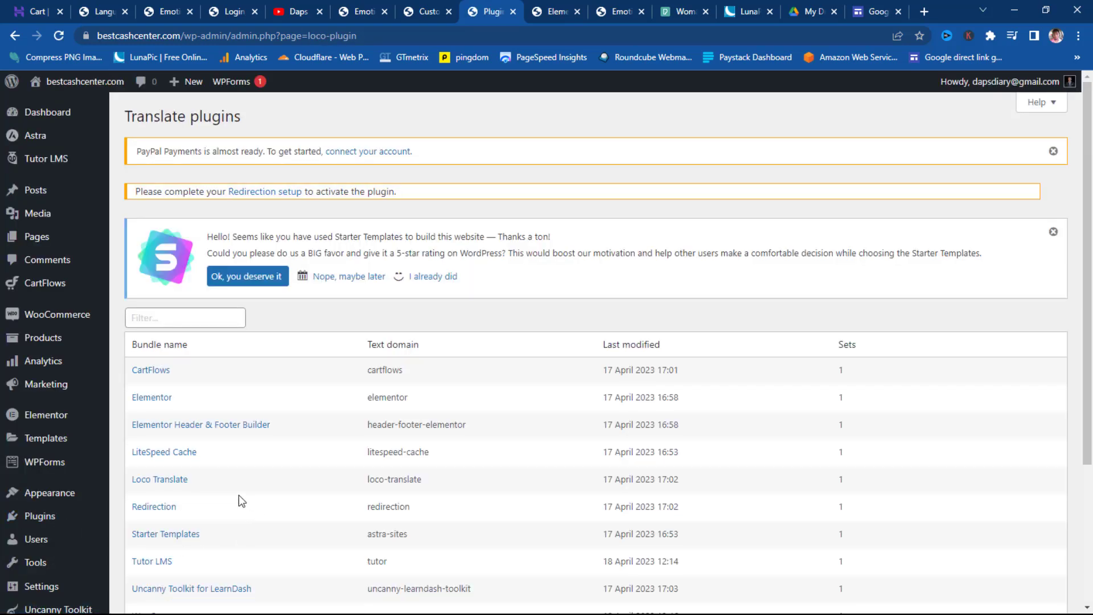
- Create a new English (United States) translation file for the Tutor LMS plugin in Loco Translate
scroll(228, 504, down, 1)
click(151, 494)
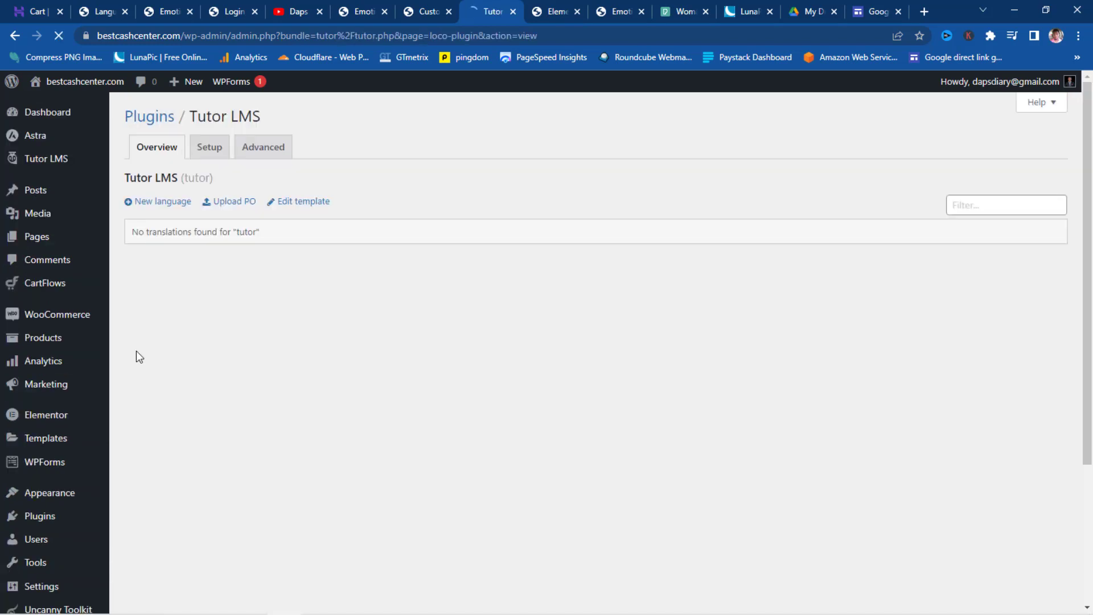
click(164, 202)
click(435, 270)
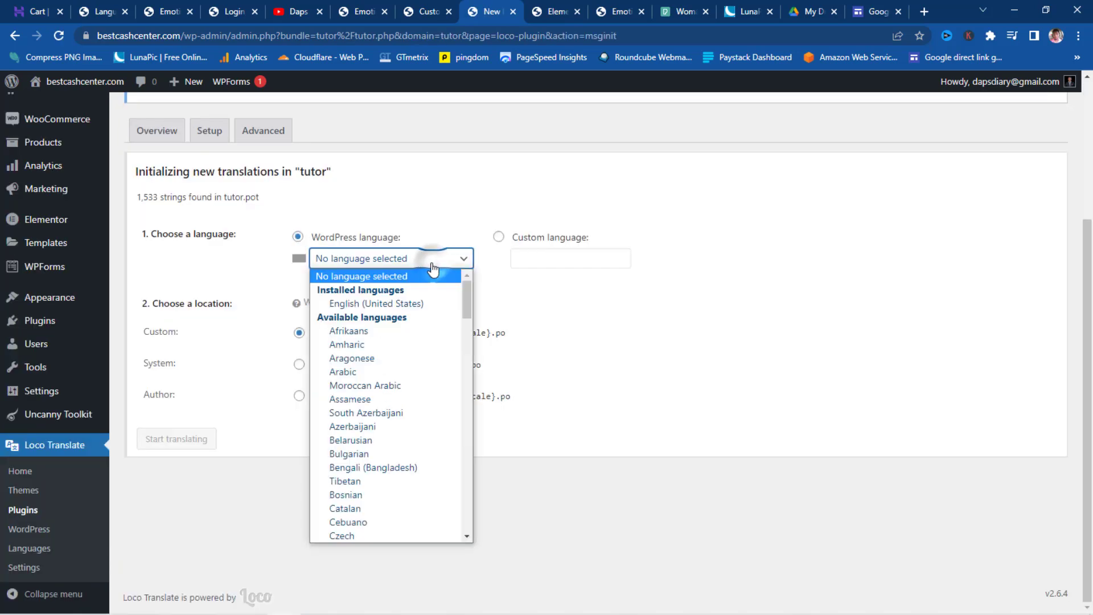
click(395, 306)
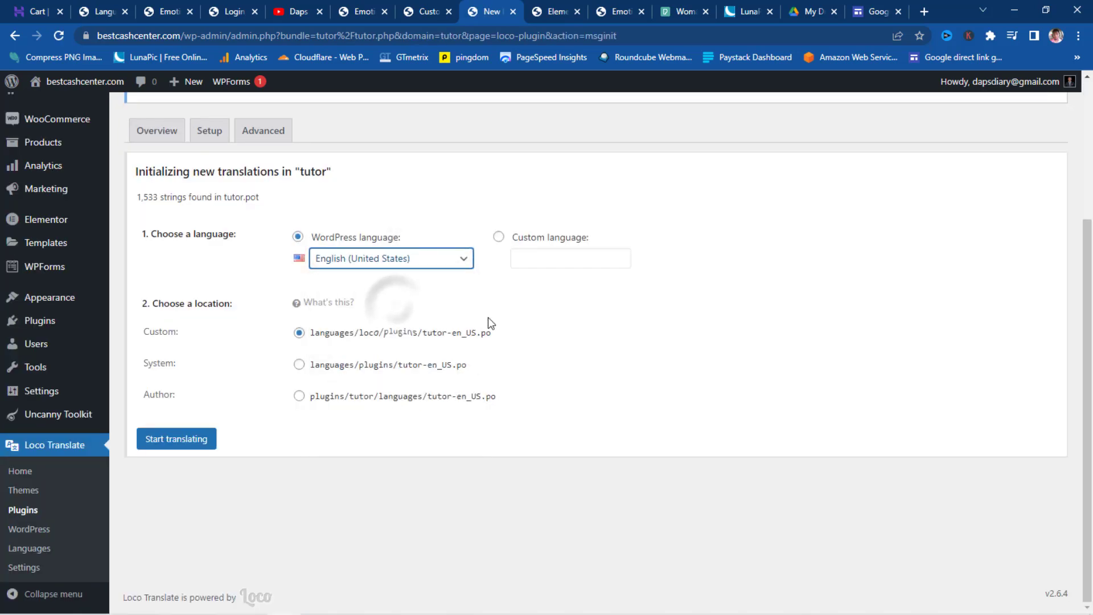
click(178, 442)
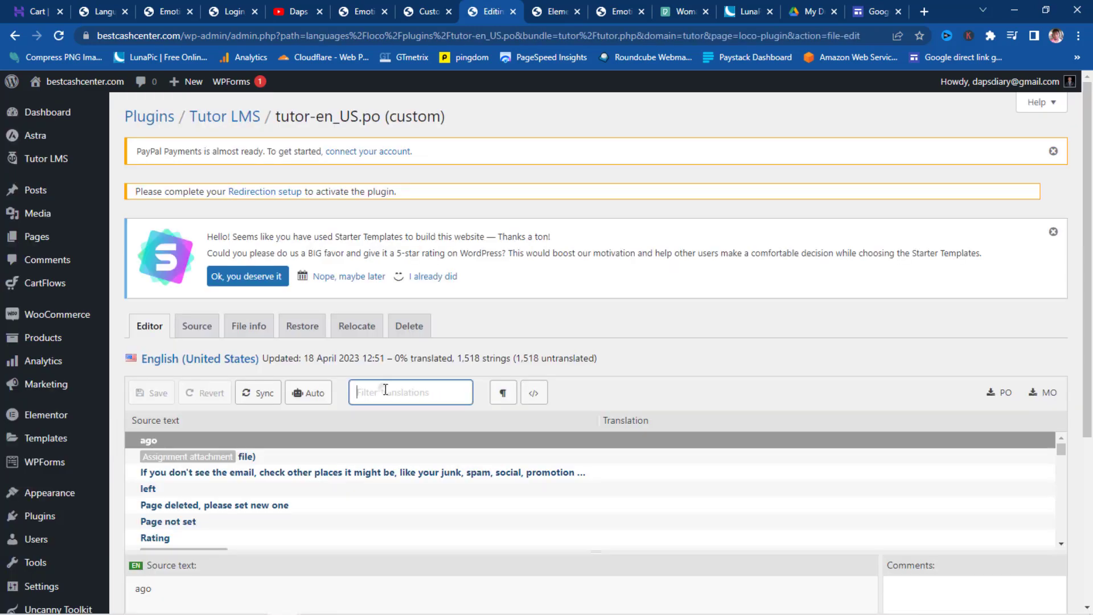
- Translate the 'View Cart' string as 'Checkout' and save the translation
text(V)
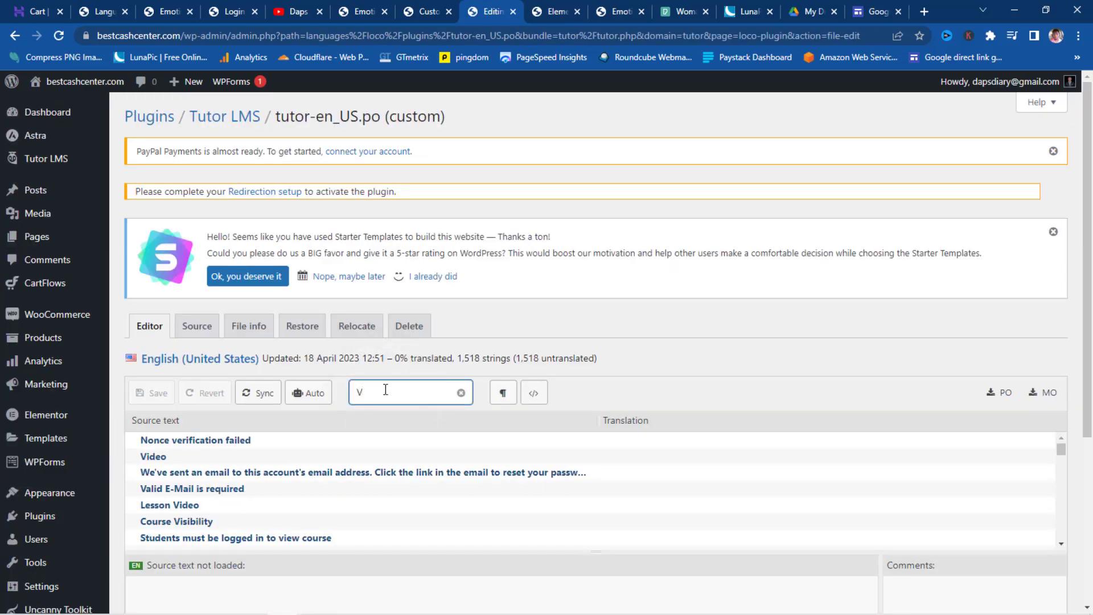
text(iew Cart)
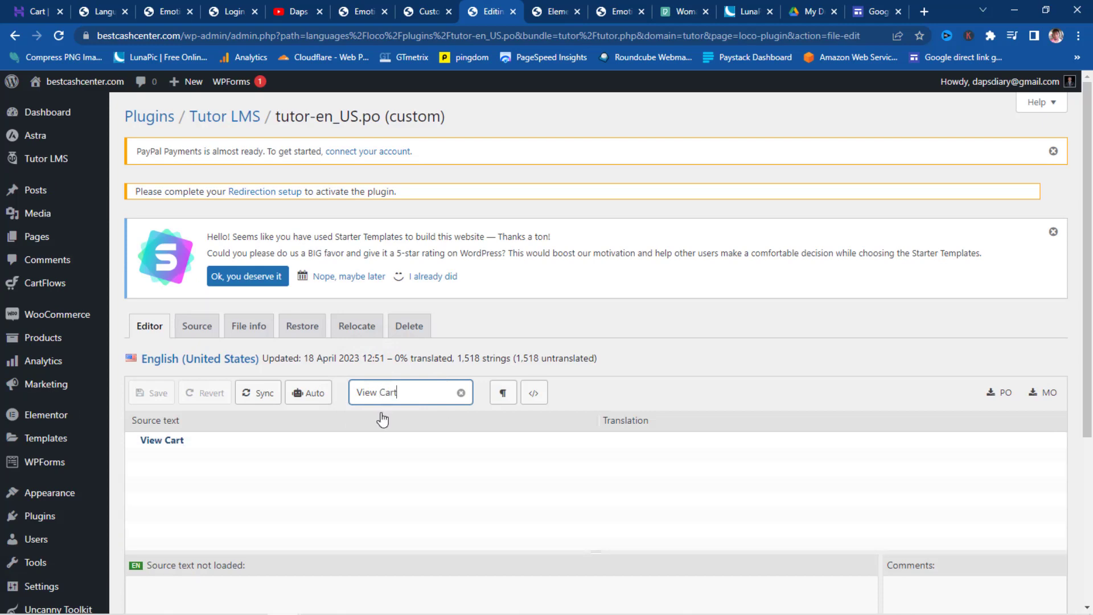
scroll(181, 377, down, 1)
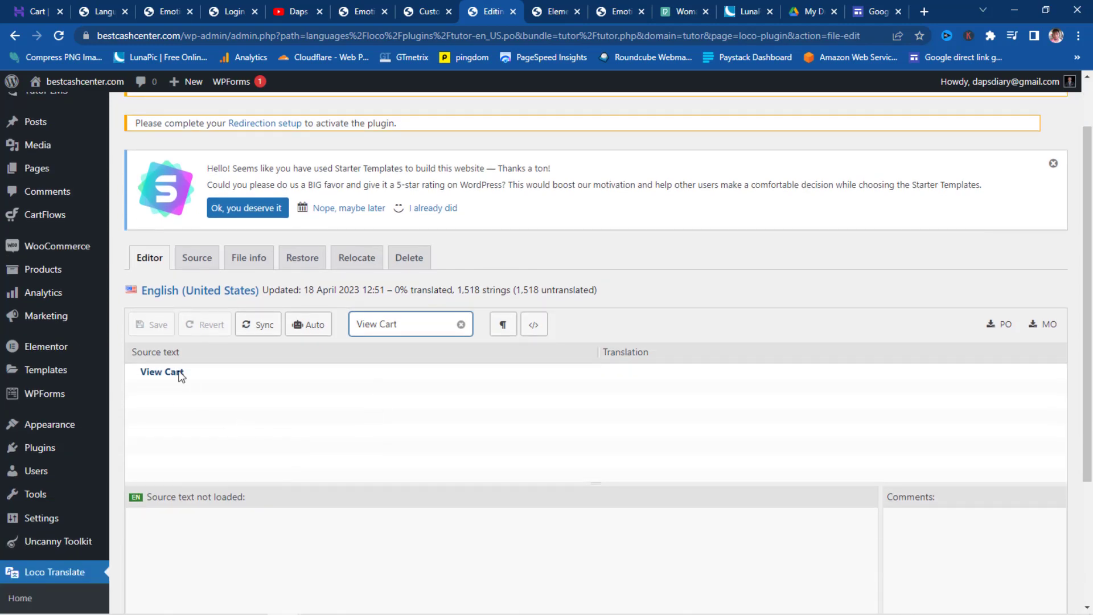
click(154, 373)
scroll(246, 419, down, 3)
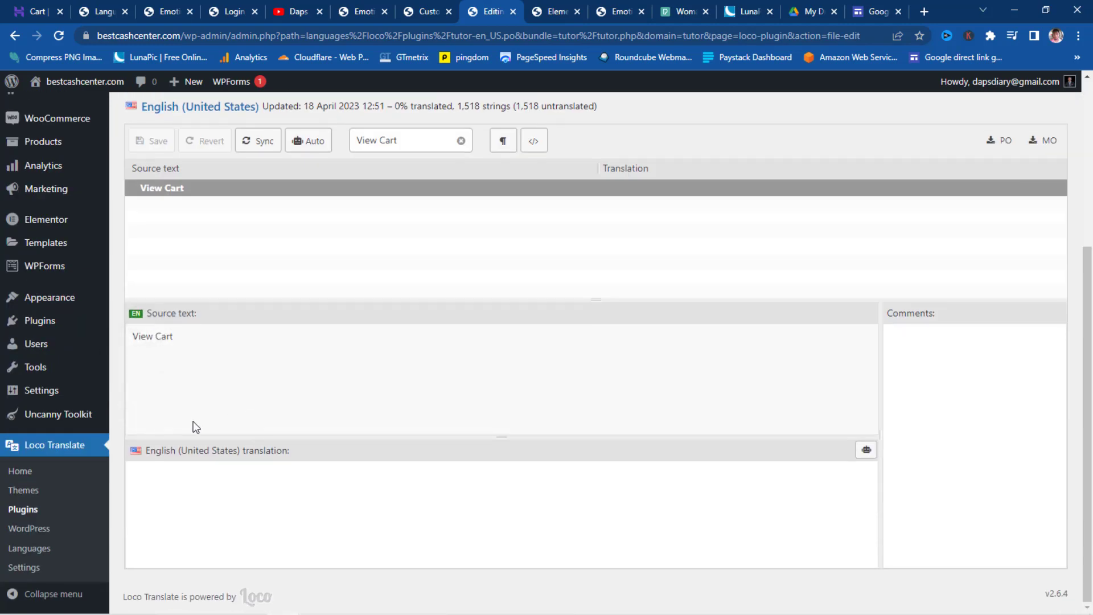
click(170, 481)
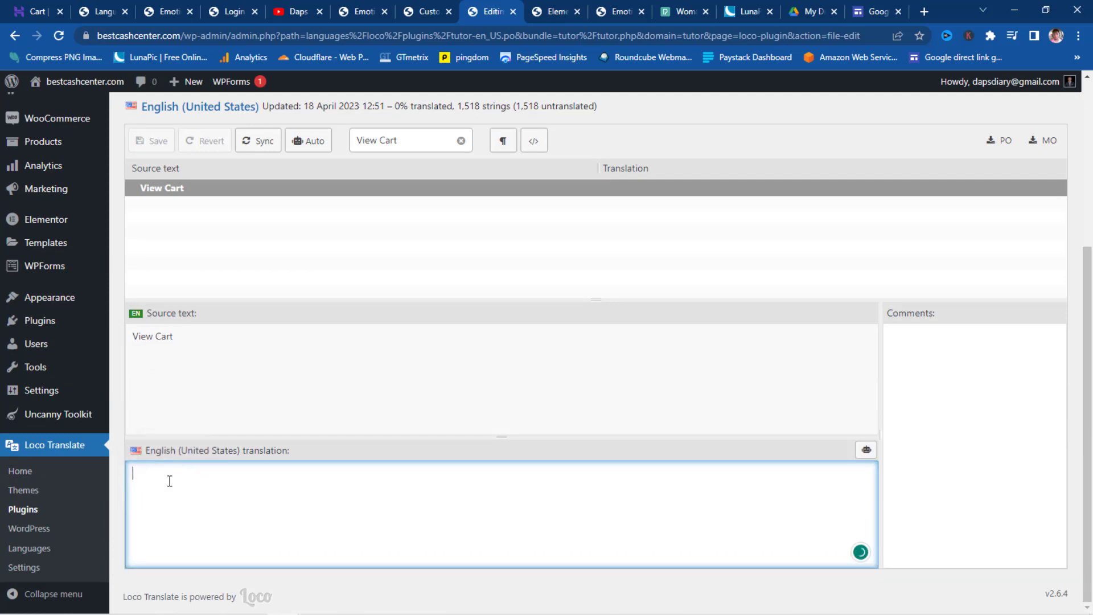
text(Checkout)
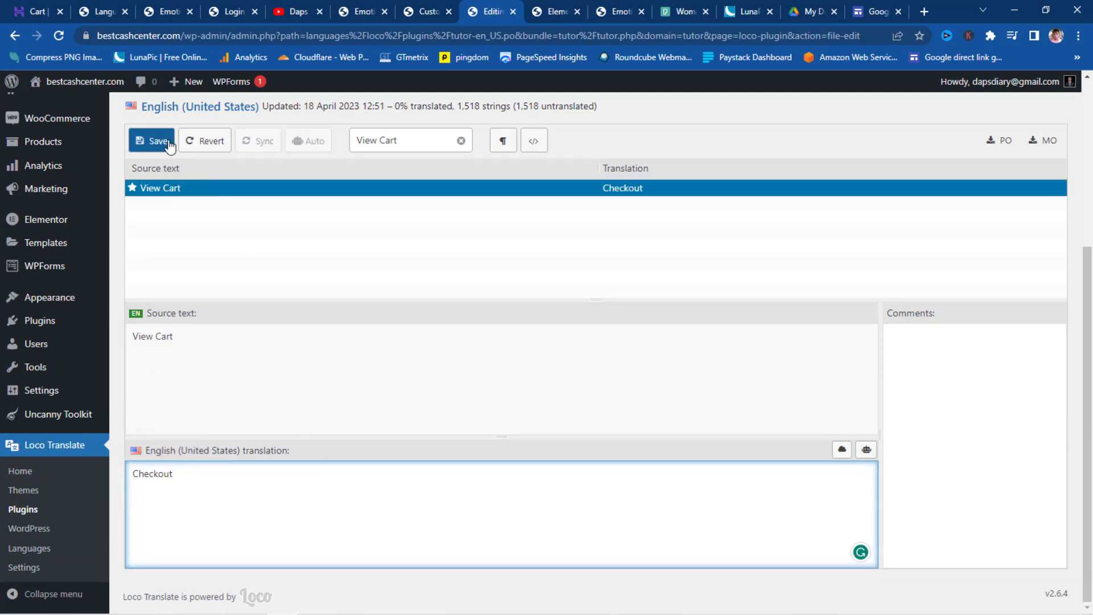
click(157, 143)
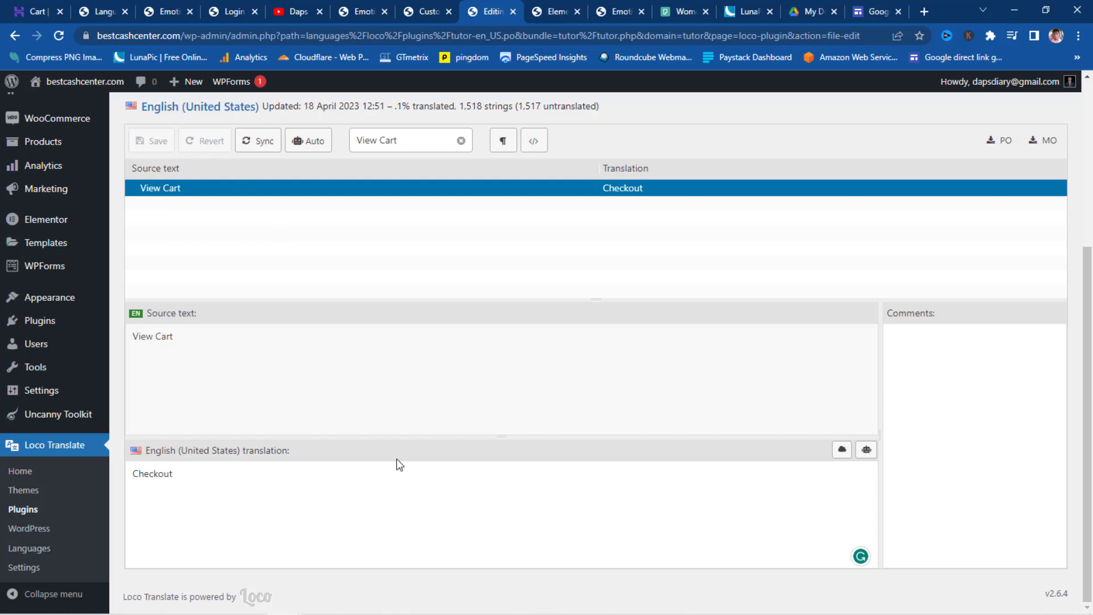
key(alt+Tab)
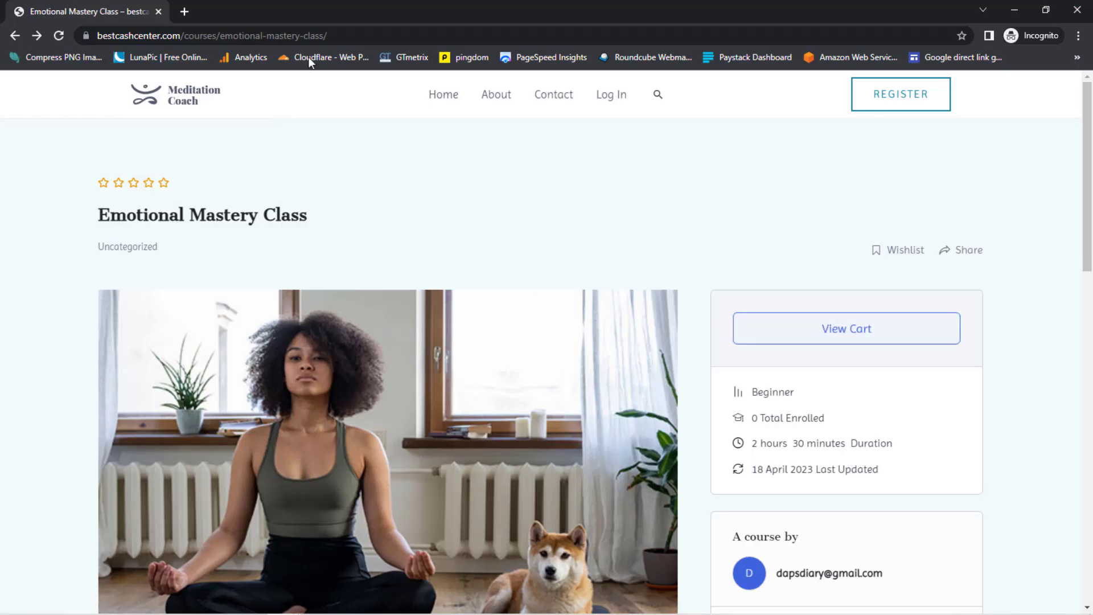
- Reload the Emotional Mastery Class course page in the private window to show the Checkout button
click(58, 39)
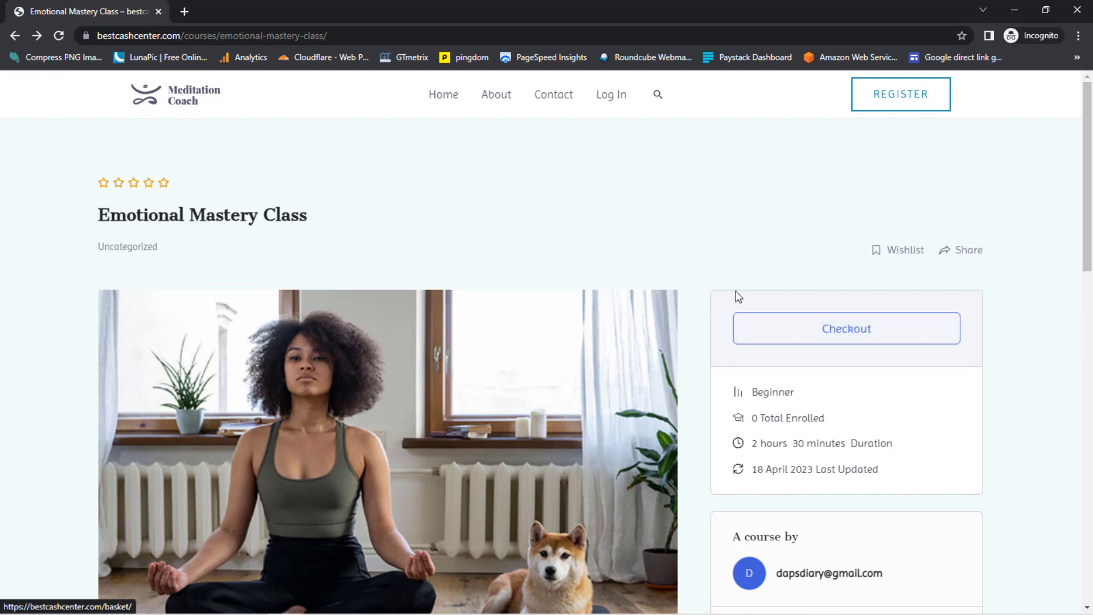
- Reopen the course page's copied URL in a fresh incognito window
click(99, 35)
right_click(131, 37)
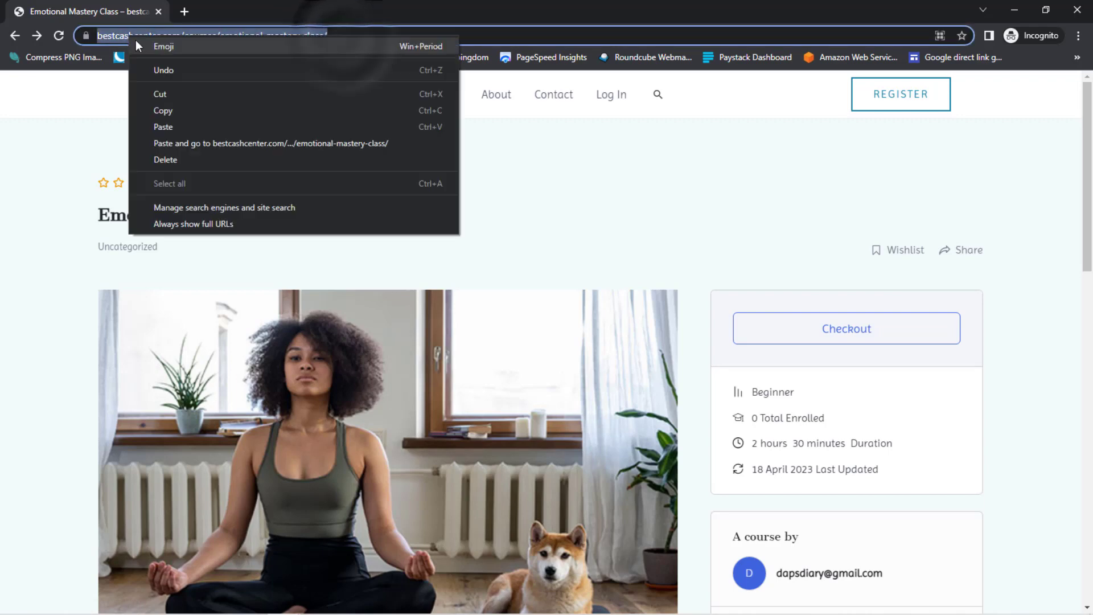
click(174, 111)
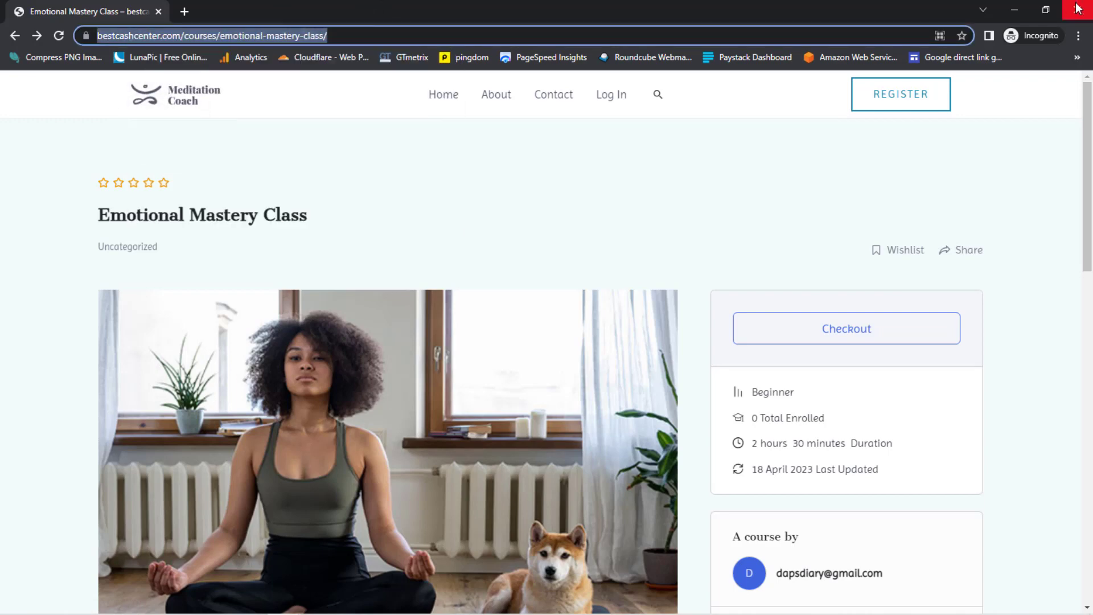
click(1078, 9)
click(1077, 36)
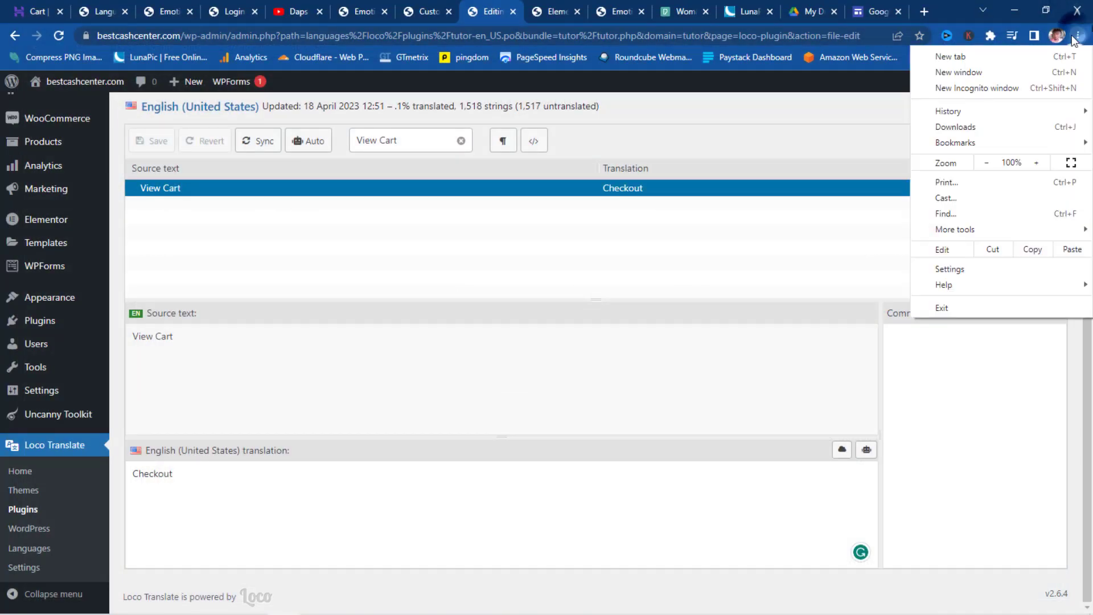
click(962, 89)
right_click(255, 36)
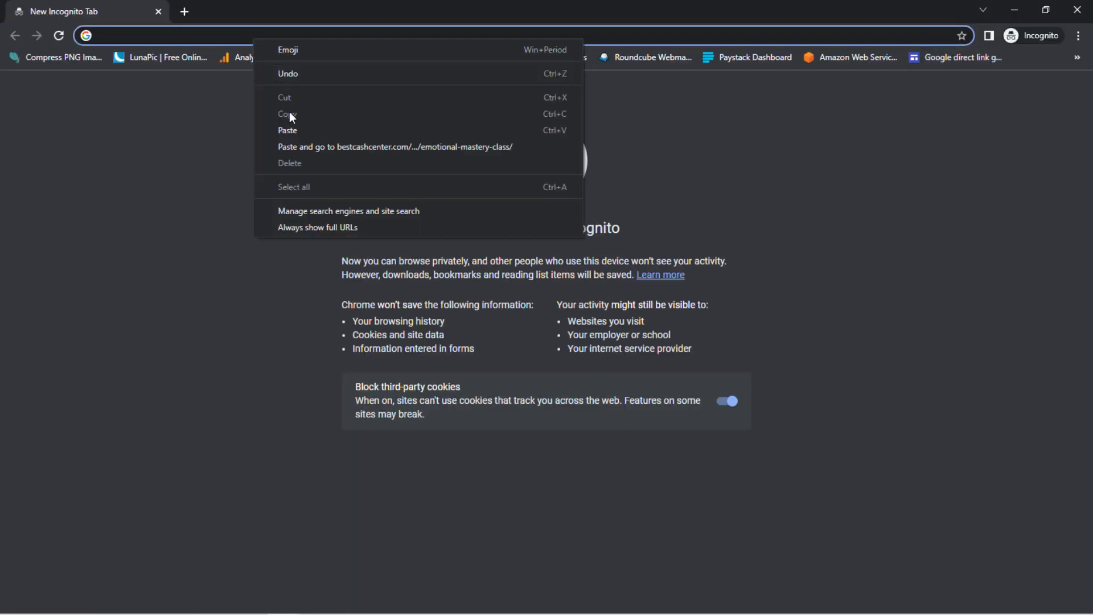
click(296, 140)
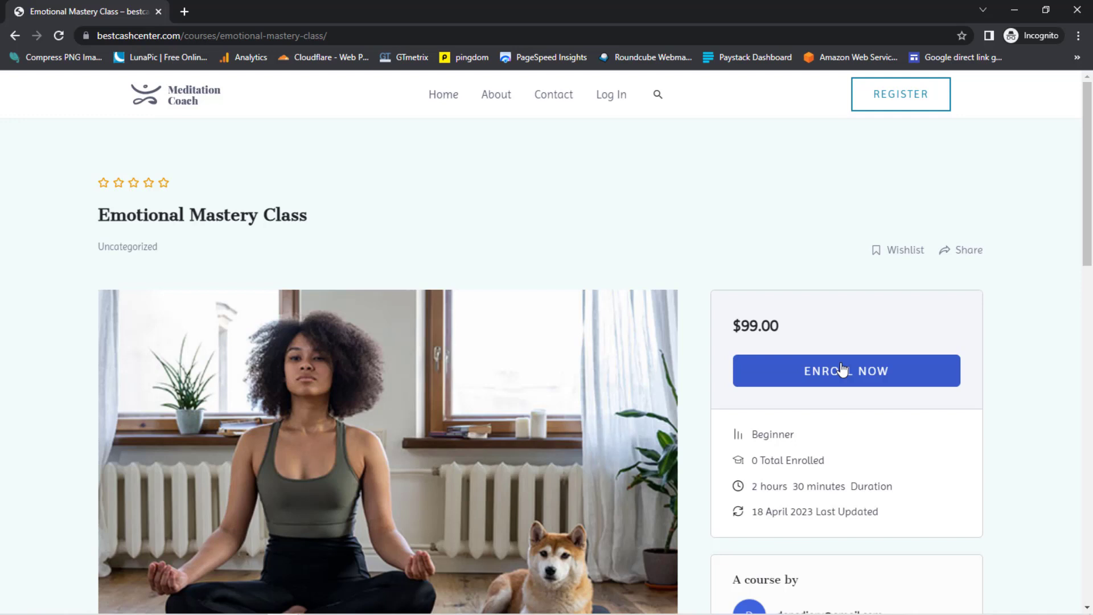
- Enroll in Emotional Mastery Class, confirm Checkout shows the $99.00 basket, then minimize the window
click(819, 375)
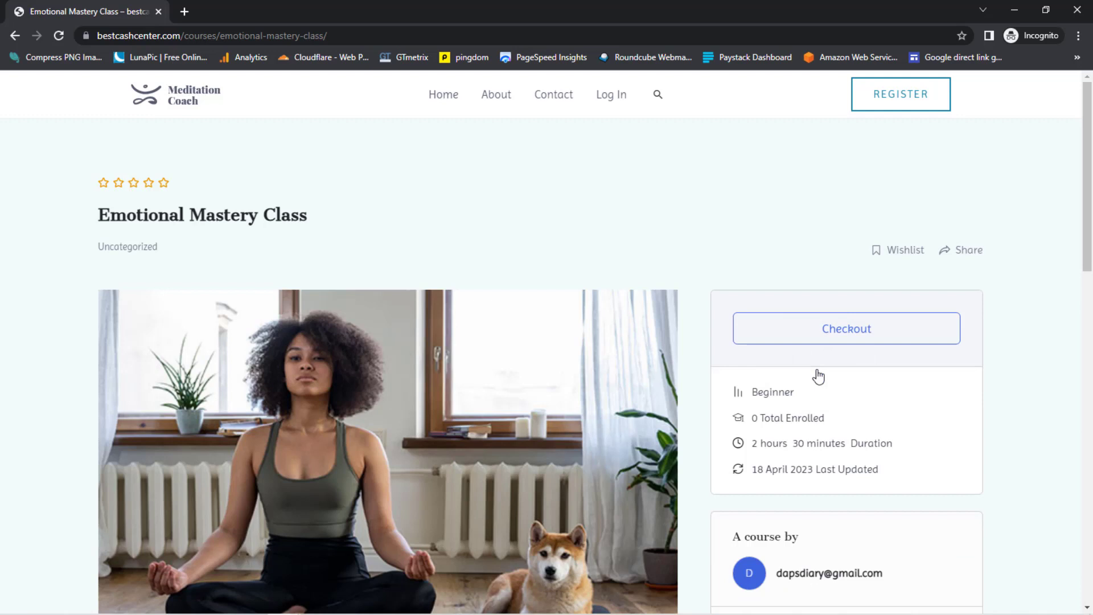
click(835, 334)
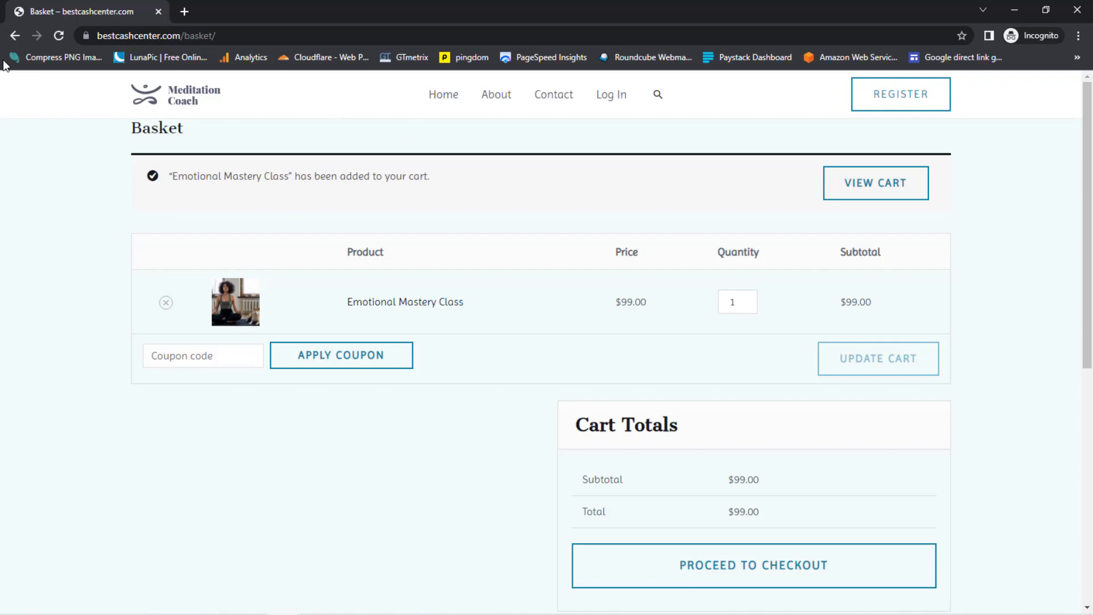
click(15, 36)
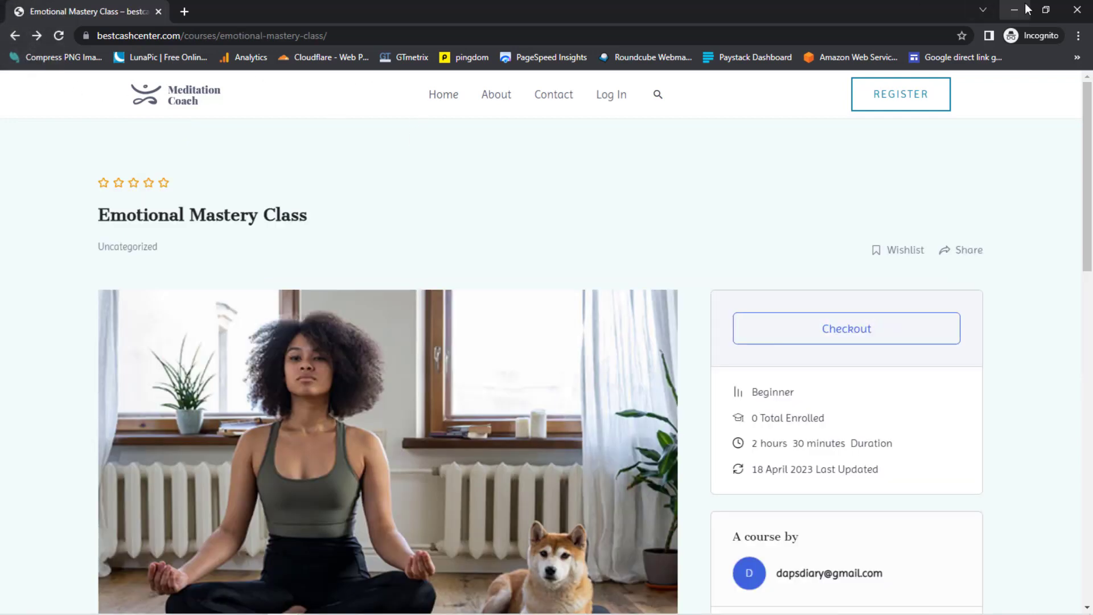
click(1027, 8)
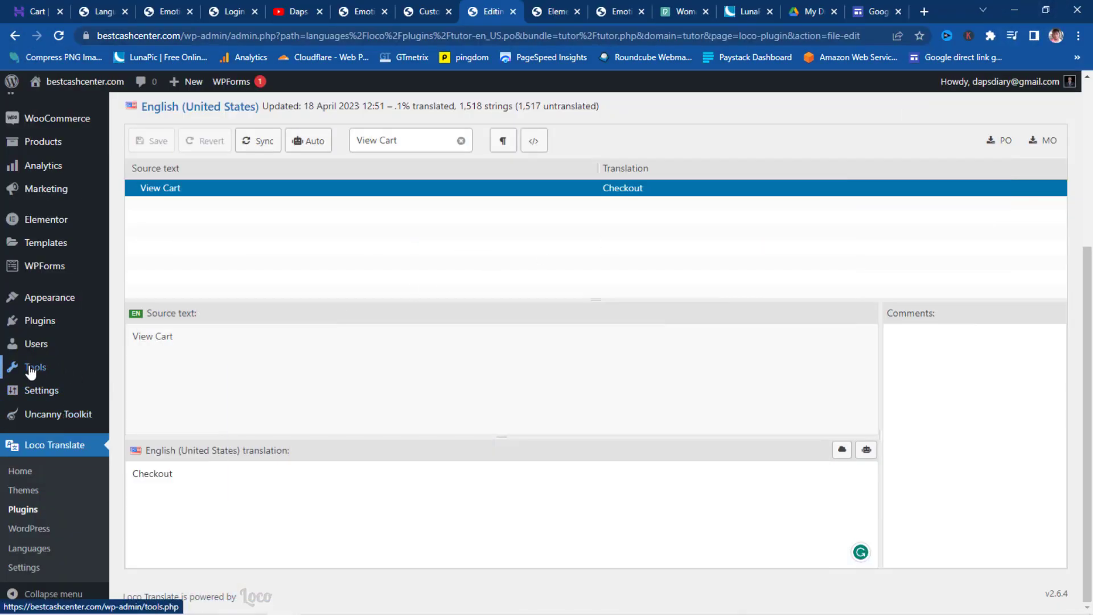
- Run the Tools > Redirection setup wizard with the basic options through to 'Ready to begin!'
mouse_move(31, 373)
click(152, 487)
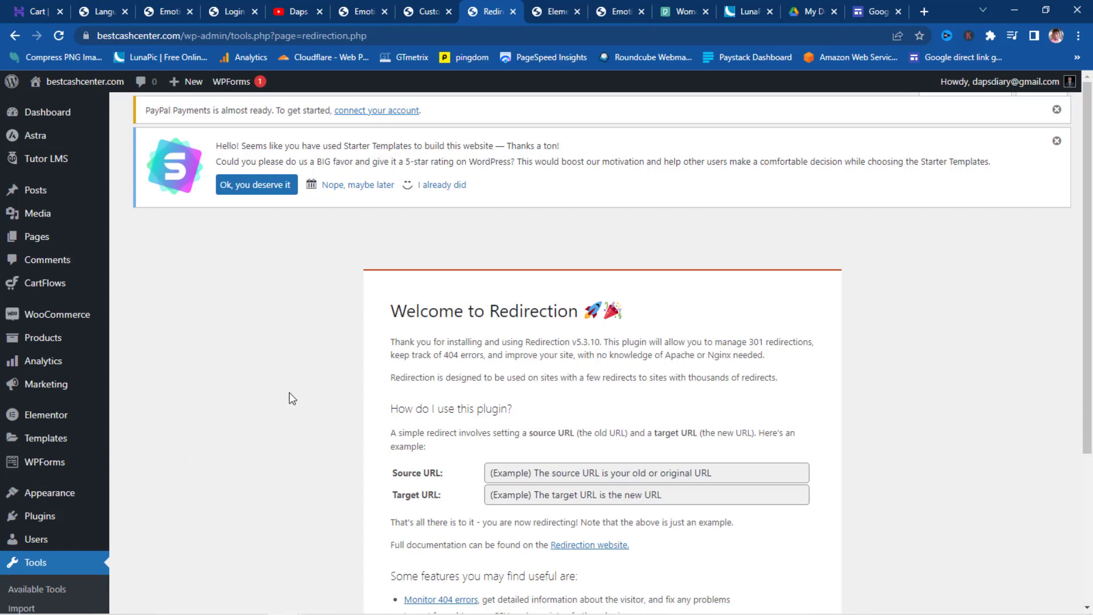
scroll(307, 385, down, 3)
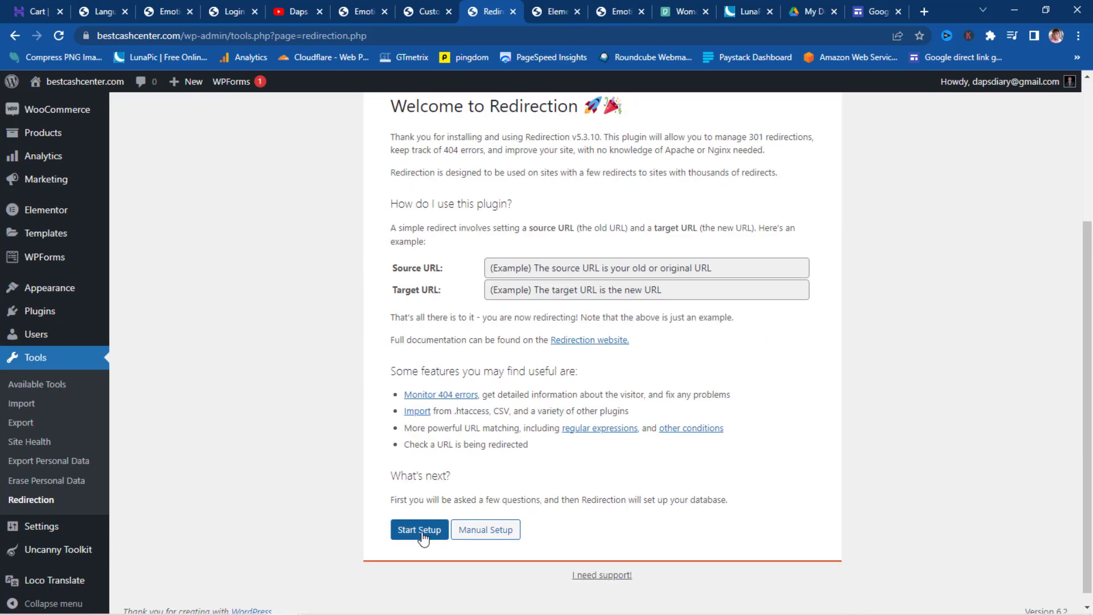
click(422, 531)
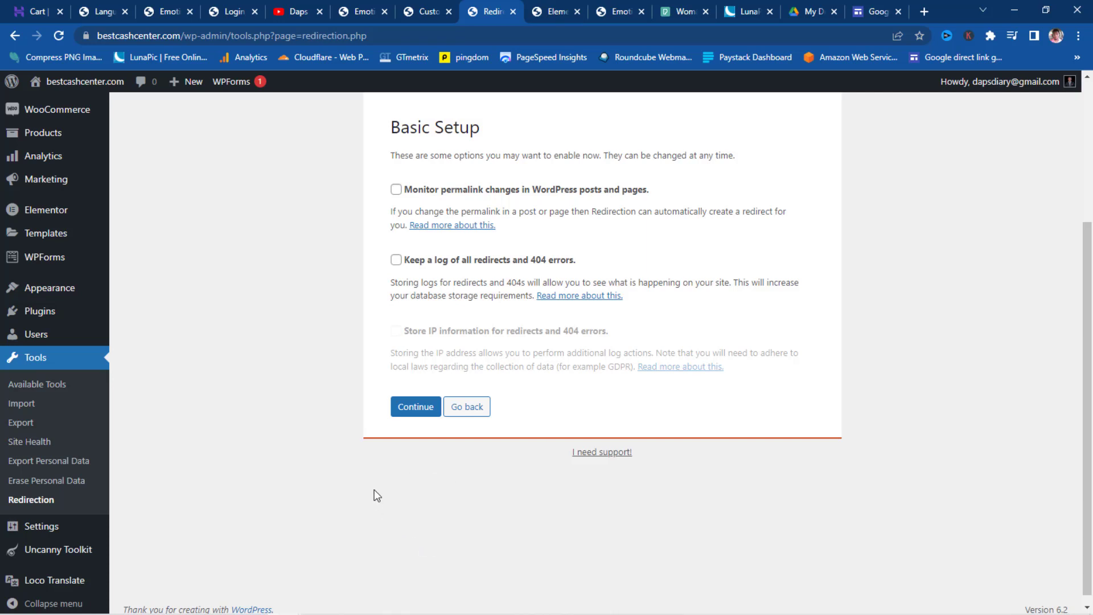
click(418, 407)
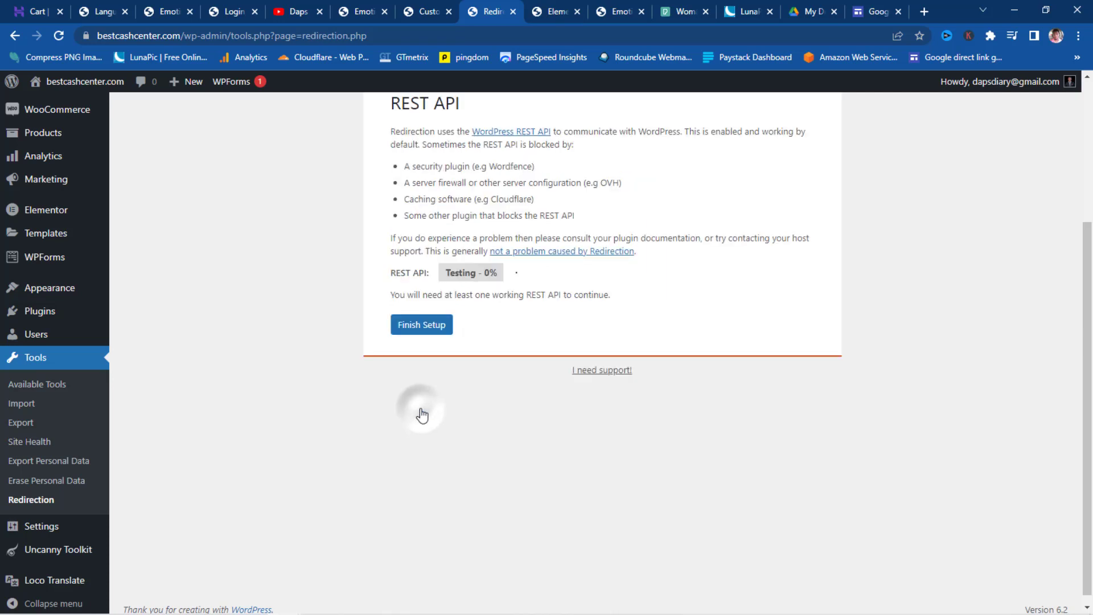
click(439, 324)
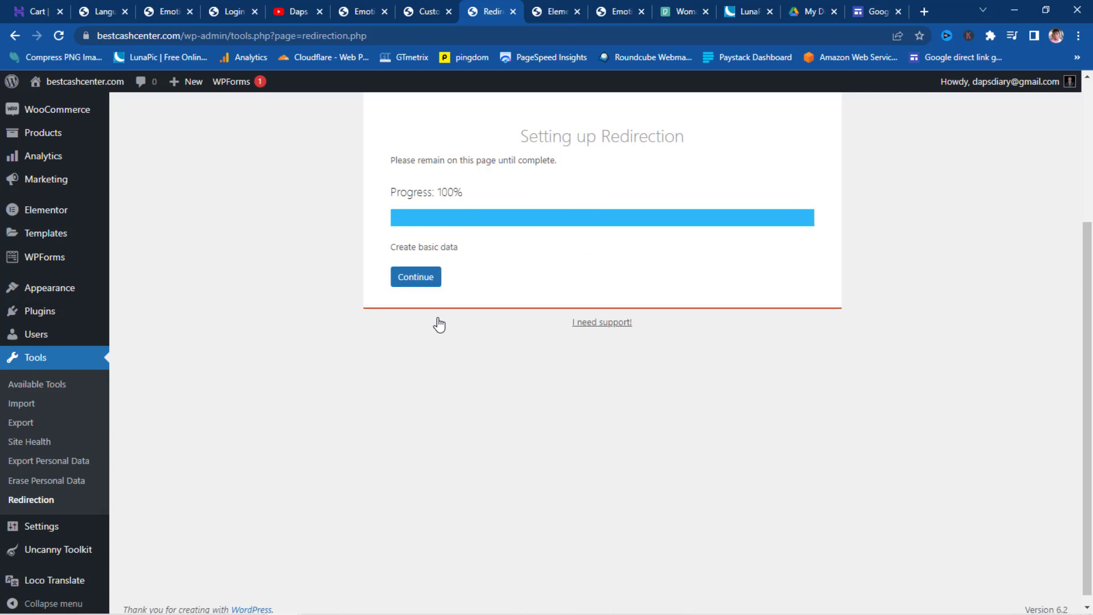
click(411, 278)
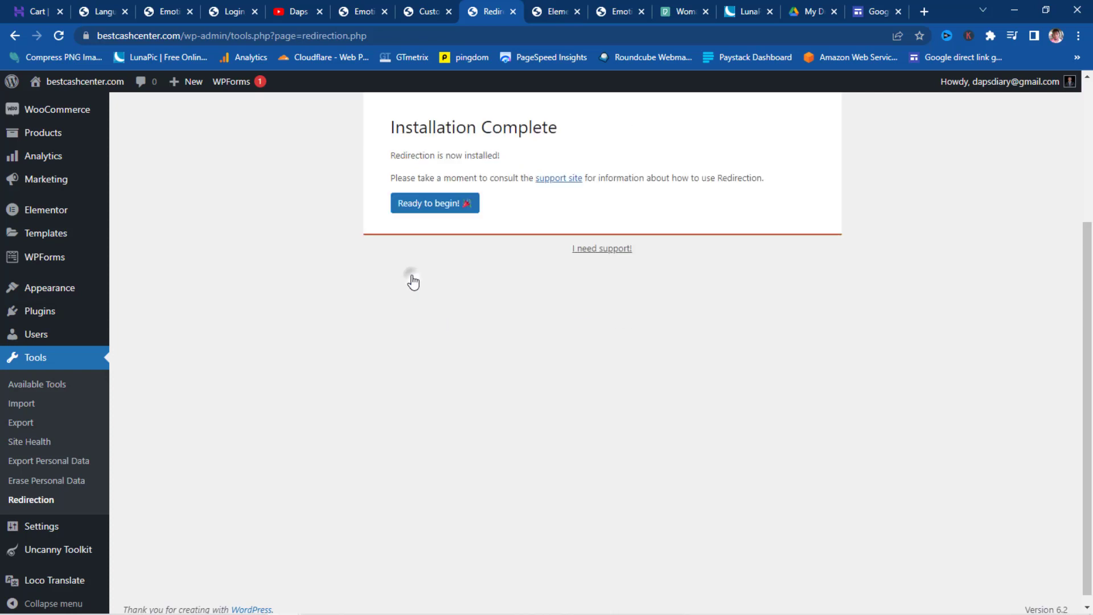
click(420, 205)
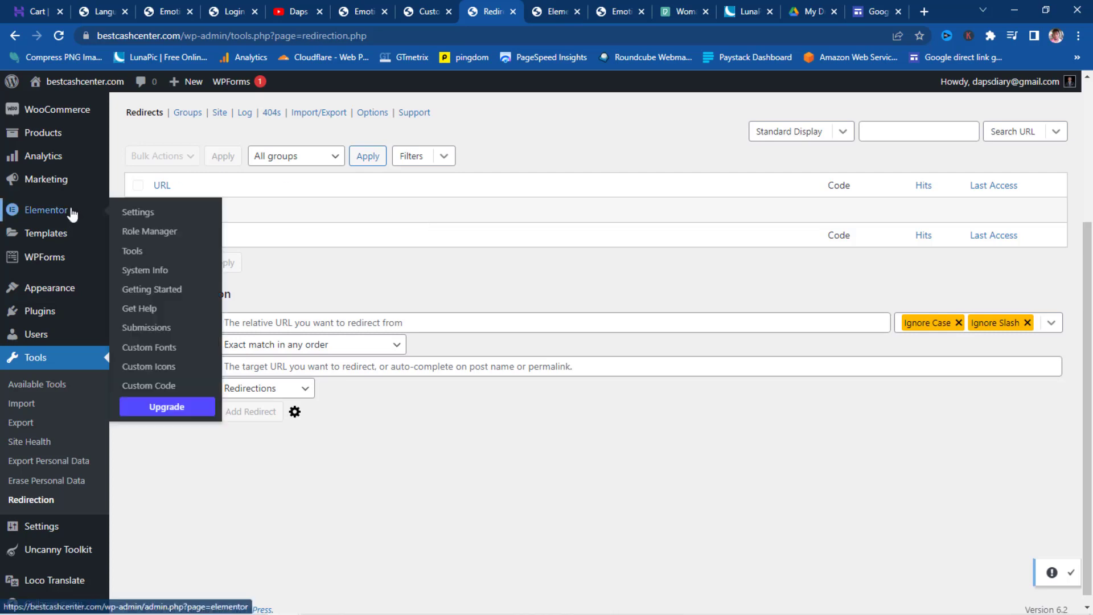
- Open Pages > All Pages in a new tab to check Basket and Checkout, then return to Redirection
mouse_move(57, 256)
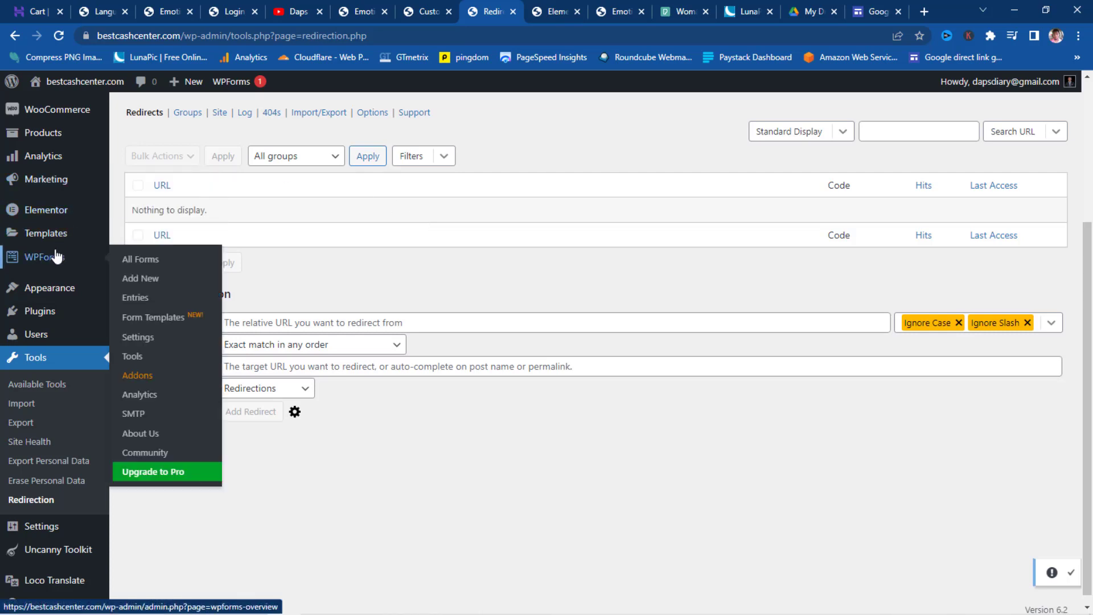
scroll(66, 360, down, 1)
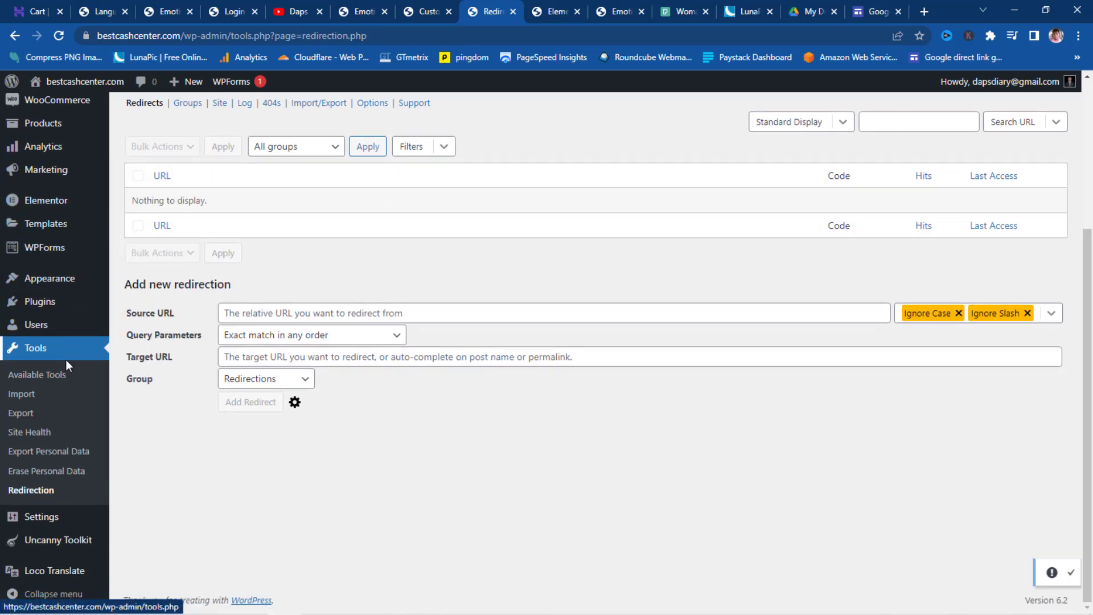
mouse_move(49, 306)
scroll(49, 307, up, 4)
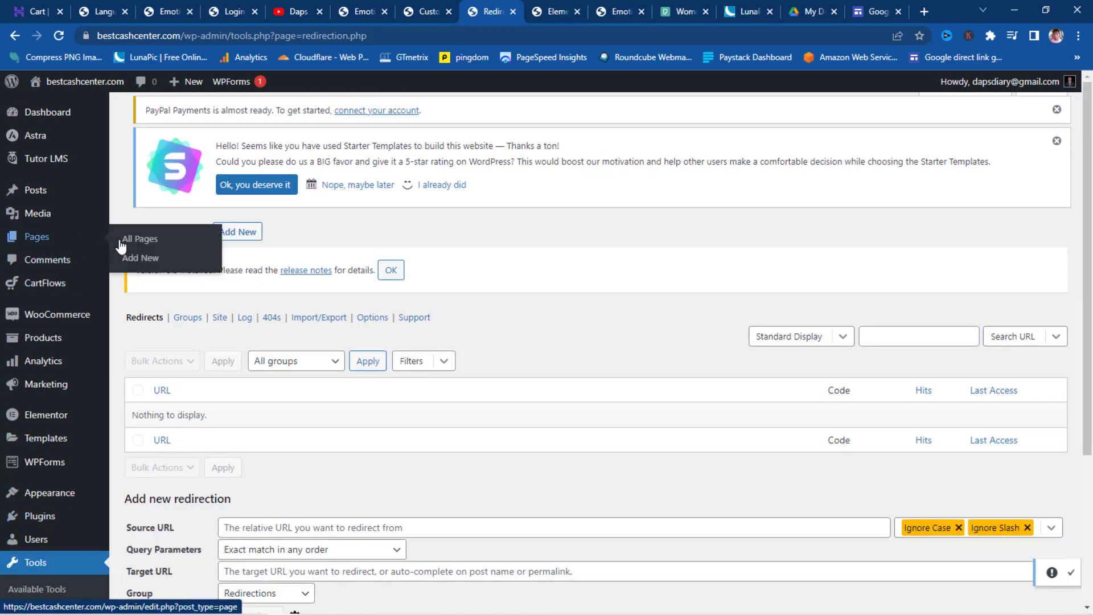
right_click(134, 245)
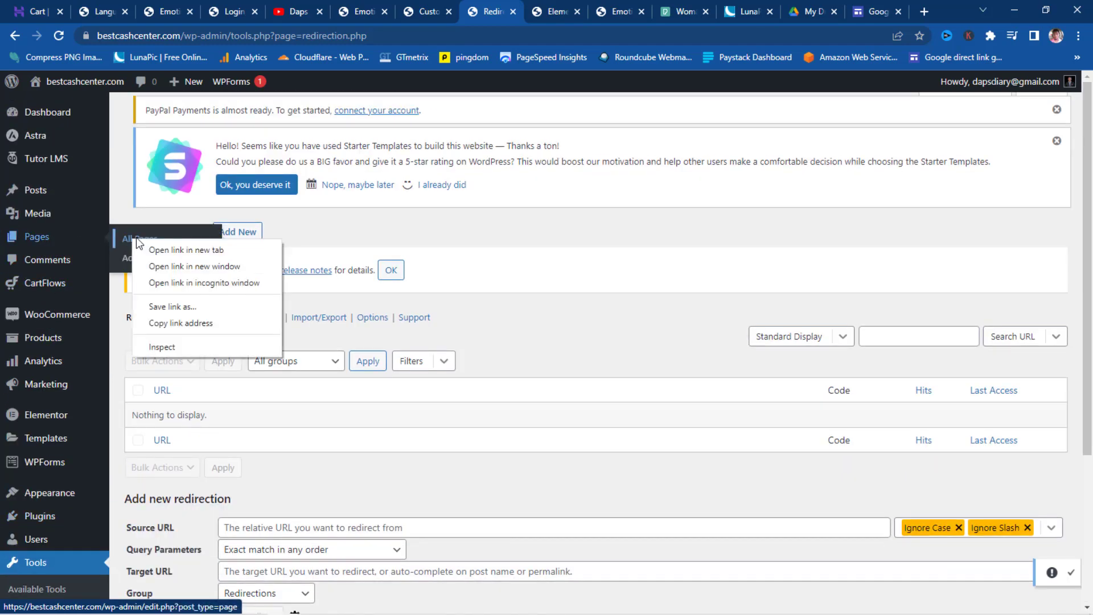
click(171, 249)
click(518, 13)
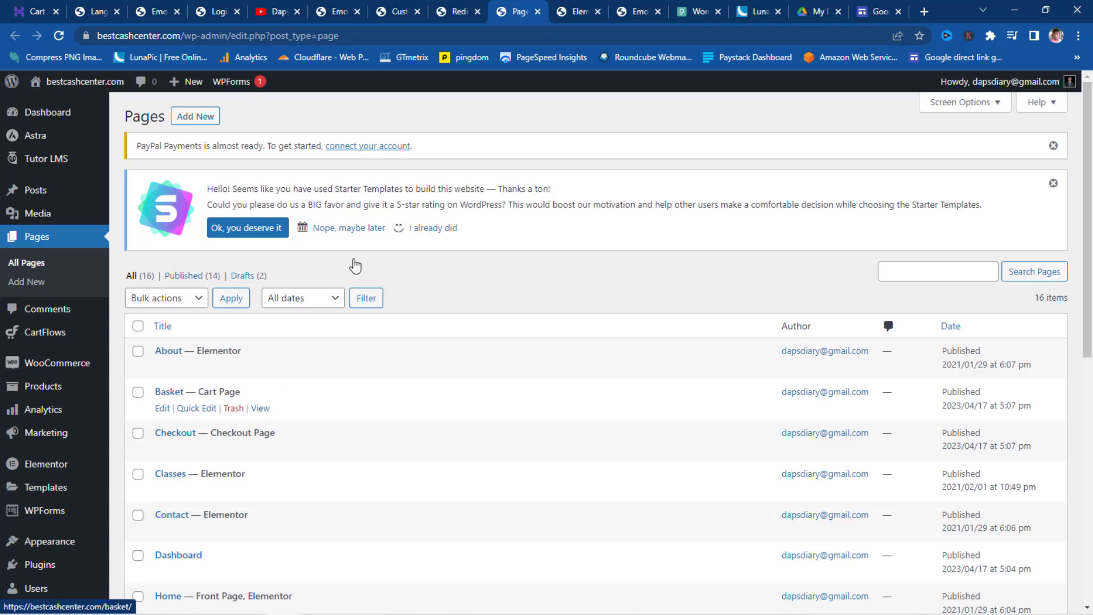
click(457, 11)
scroll(414, 240, down, 1)
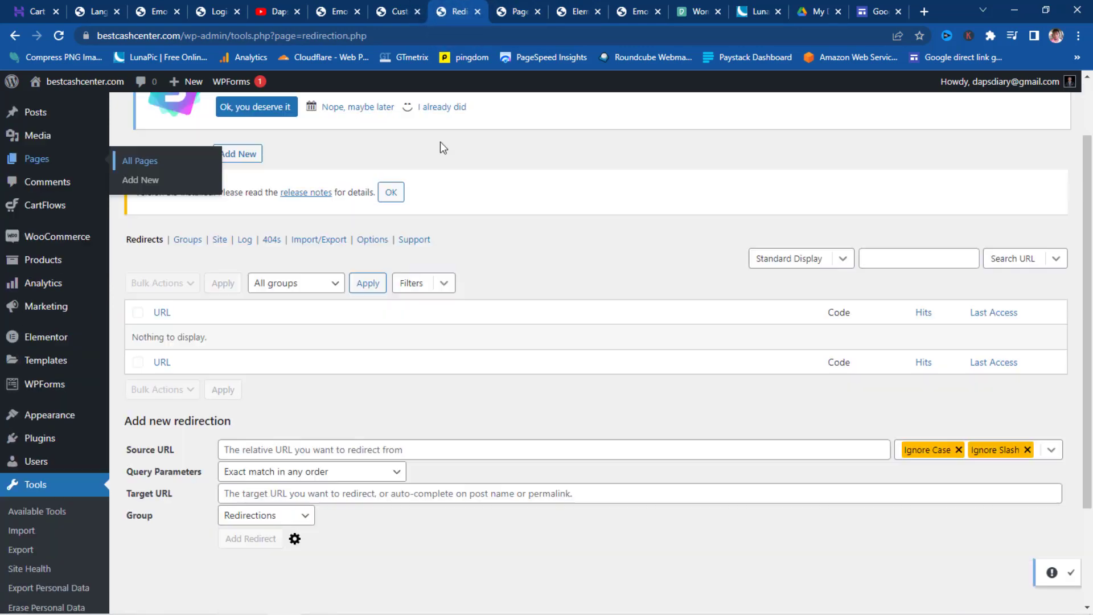
click(440, 142)
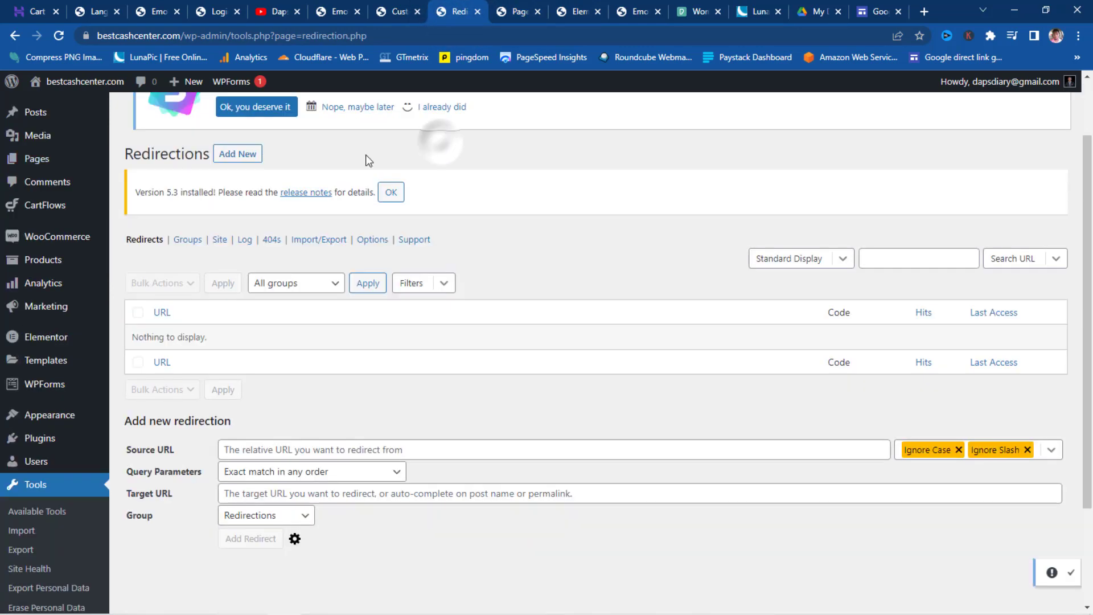
- Add a 301 redirect with source URL /basket and target URL /checkout
click(234, 155)
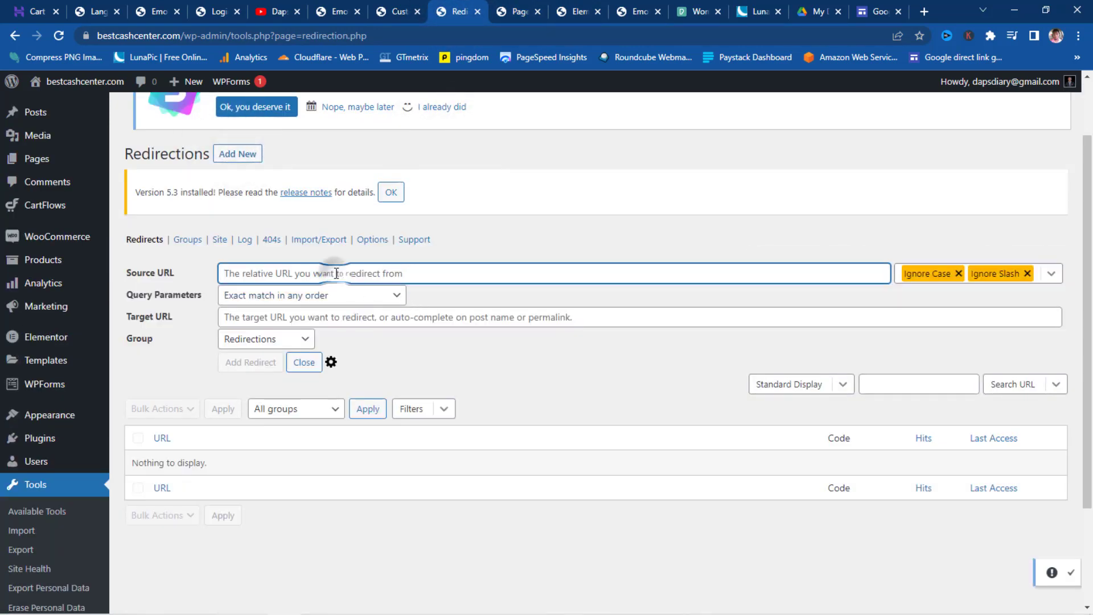
text(/basket)
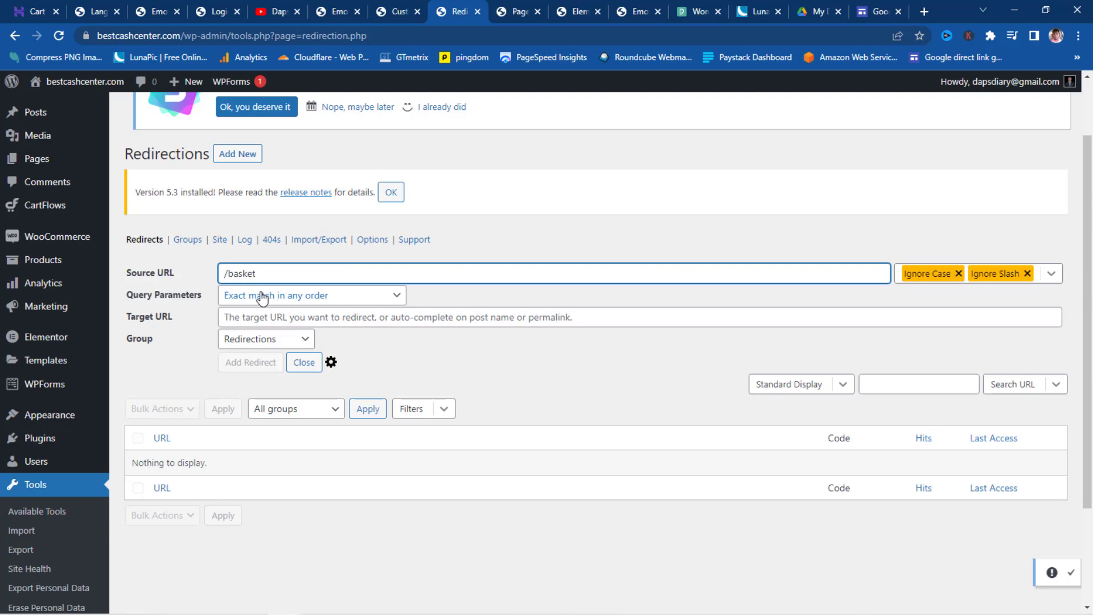
click(249, 317)
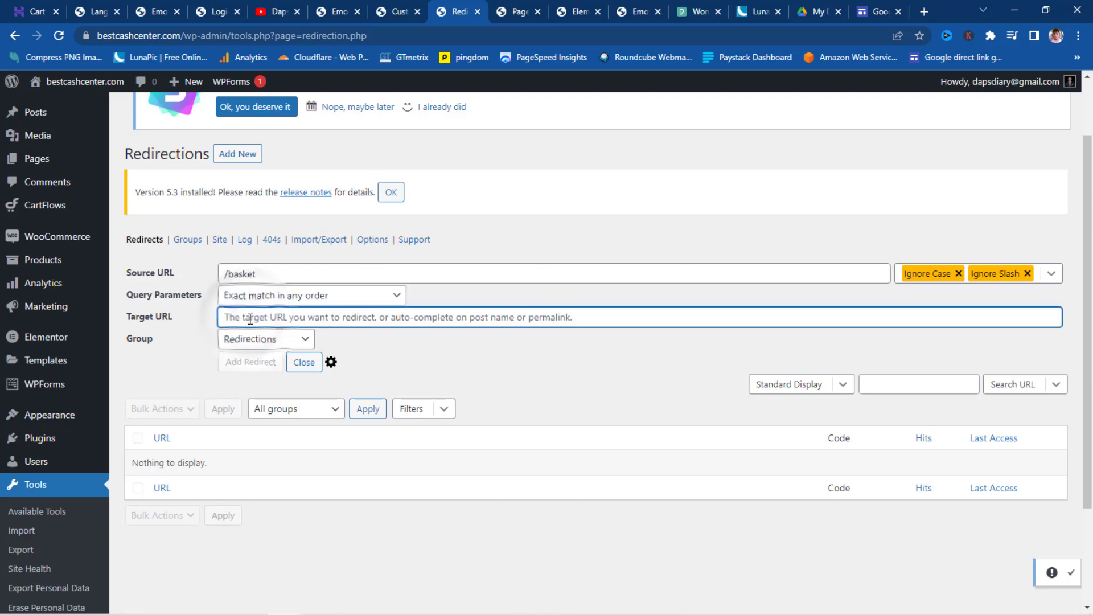
text(/che)
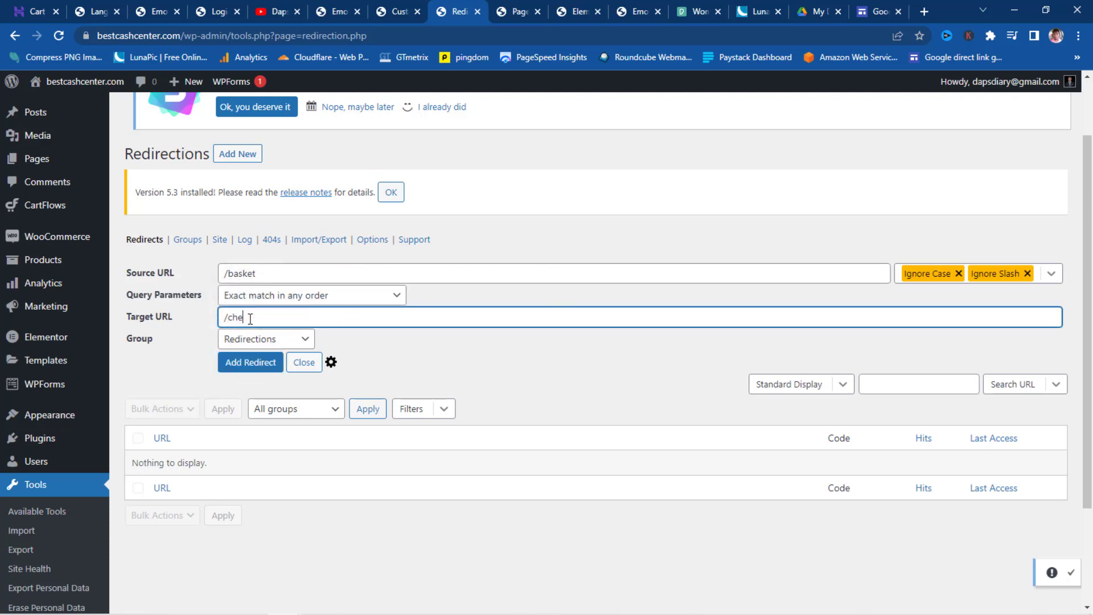
text(ckout)
click(263, 367)
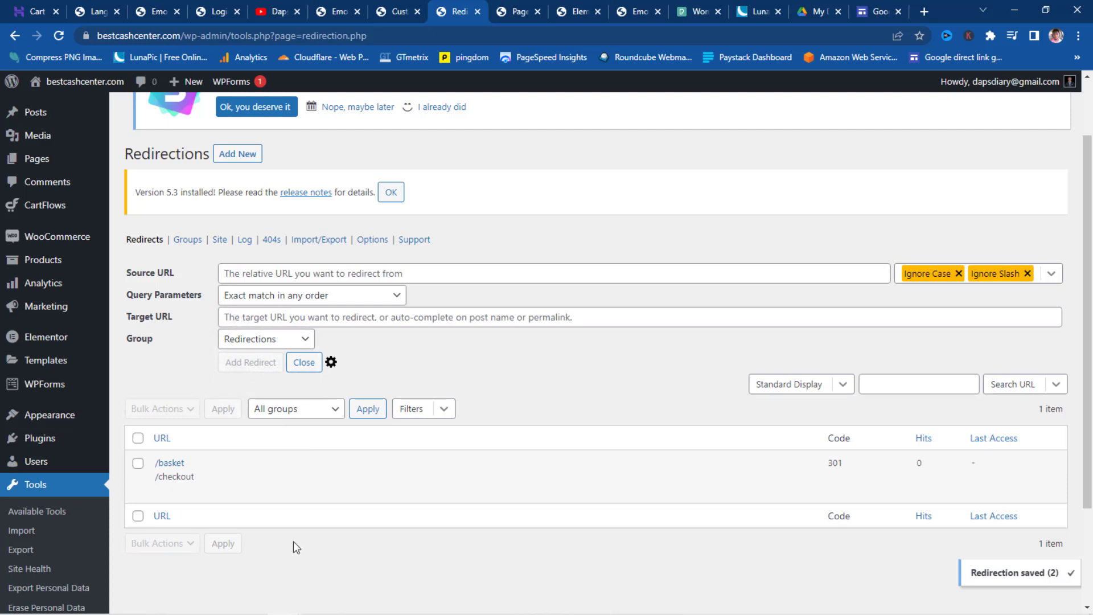
mouse_move(187, 471)
- Reload the private course page, test Checkout's redirect, review the checkout page, then minimize the window
click(453, 531)
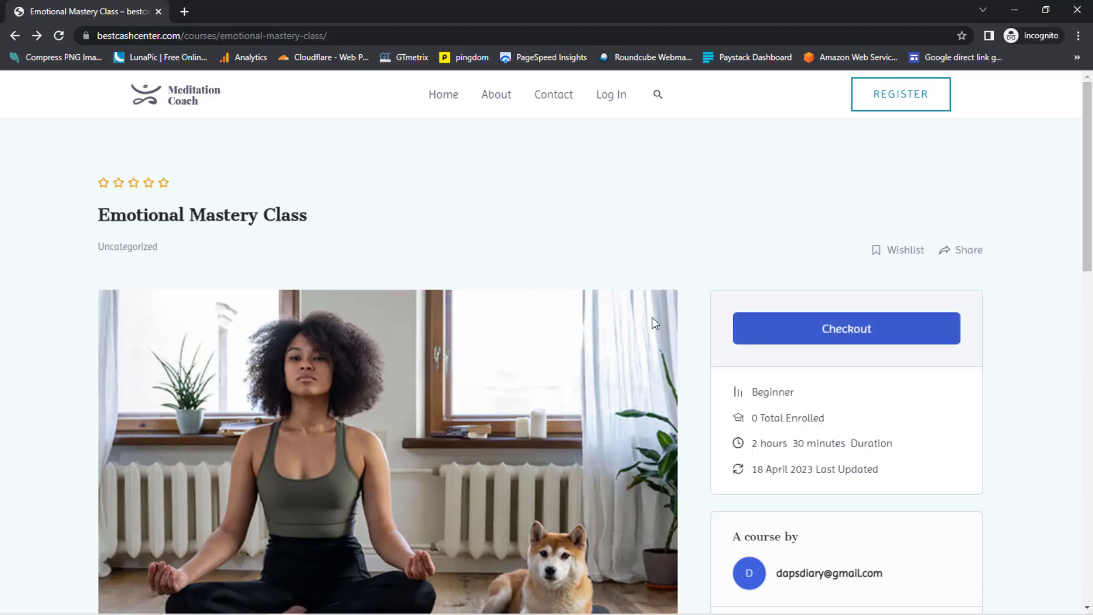
click(57, 38)
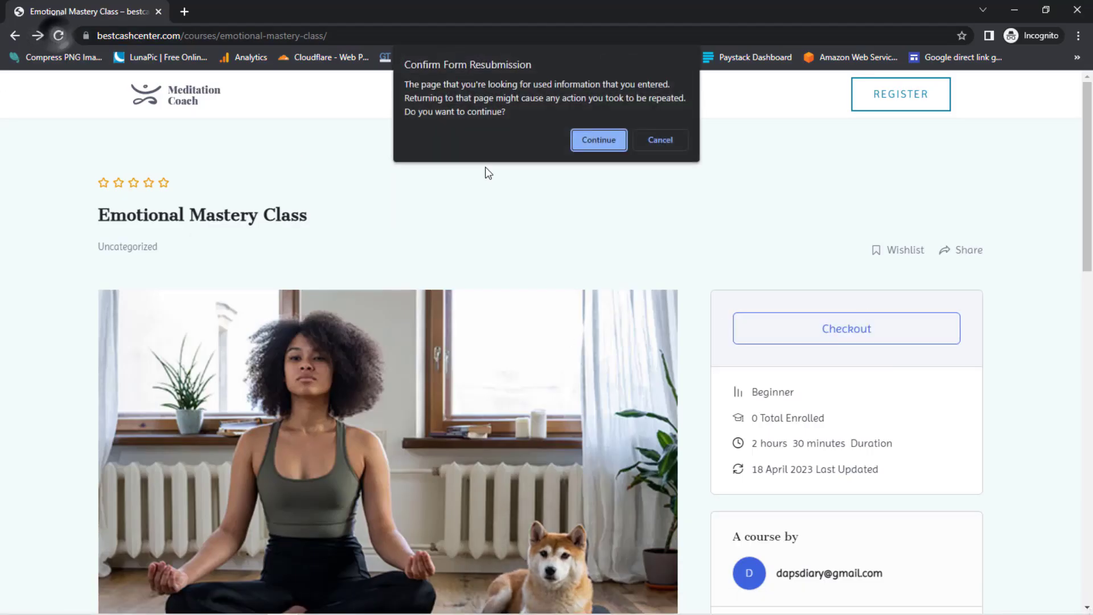
click(601, 141)
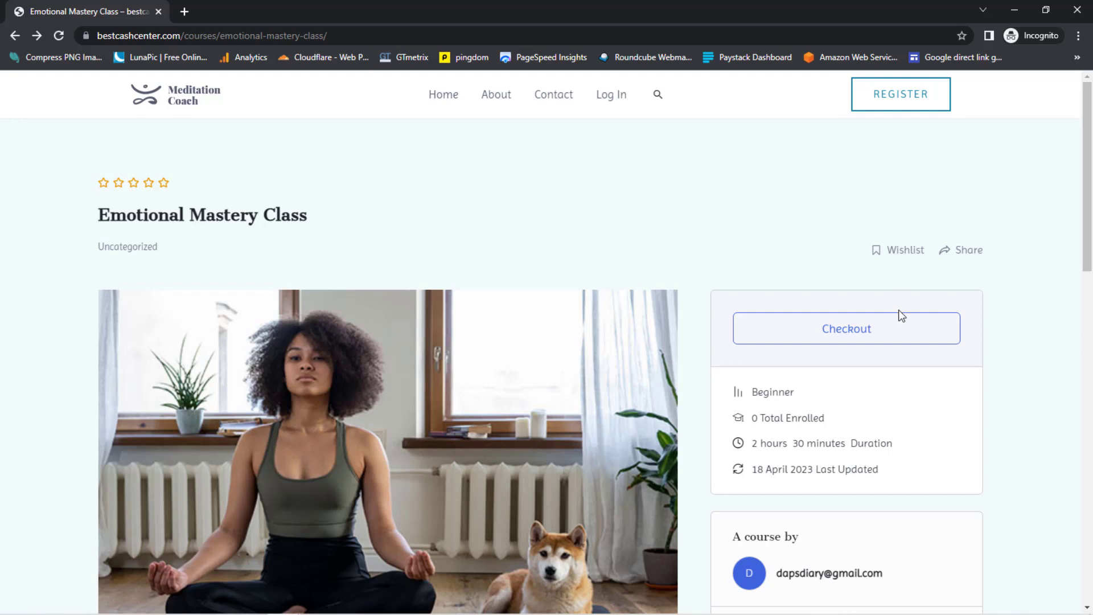
click(899, 335)
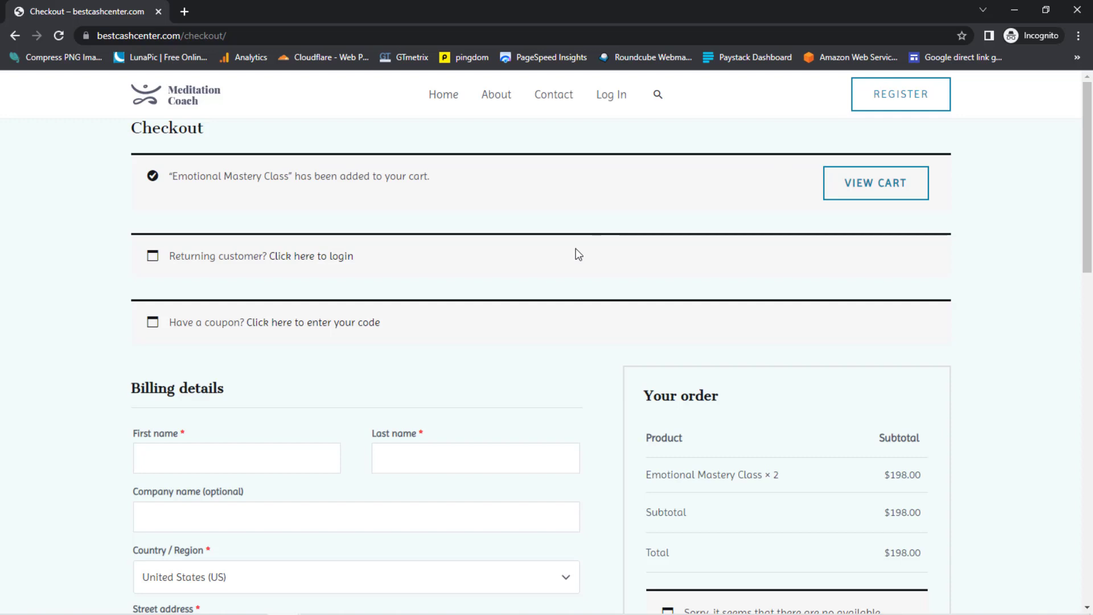
scroll(575, 249, down, 7)
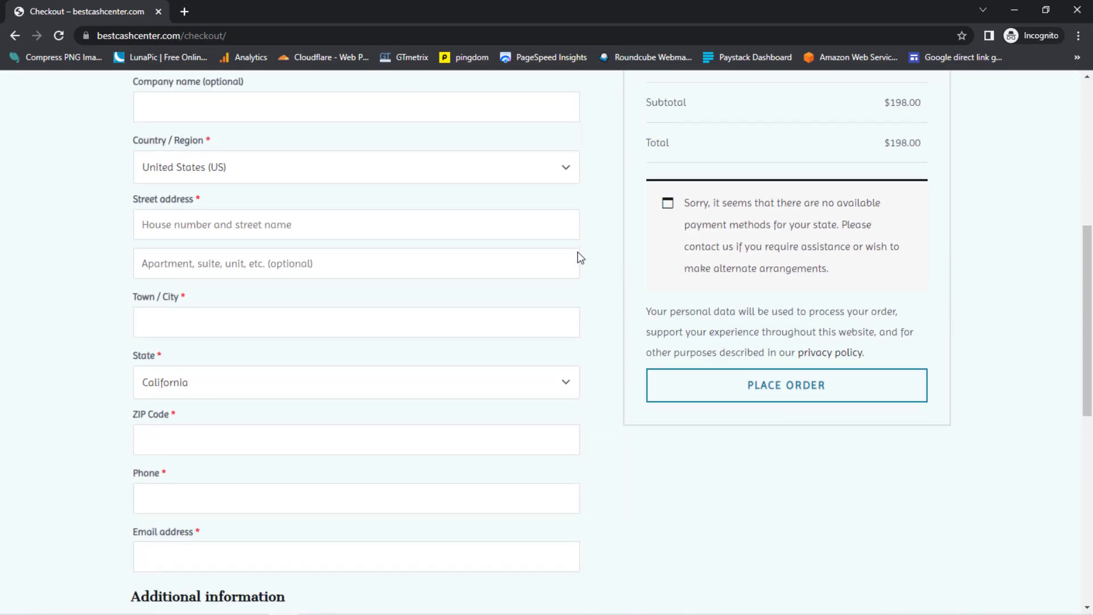
scroll(569, 250, down, 2)
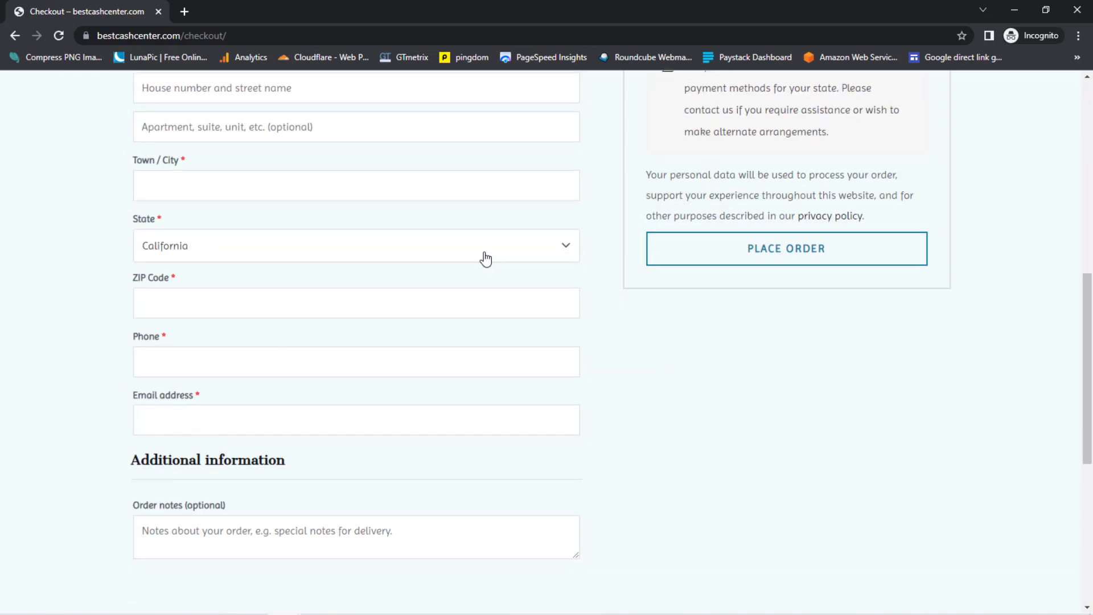
scroll(290, 364, up, 9)
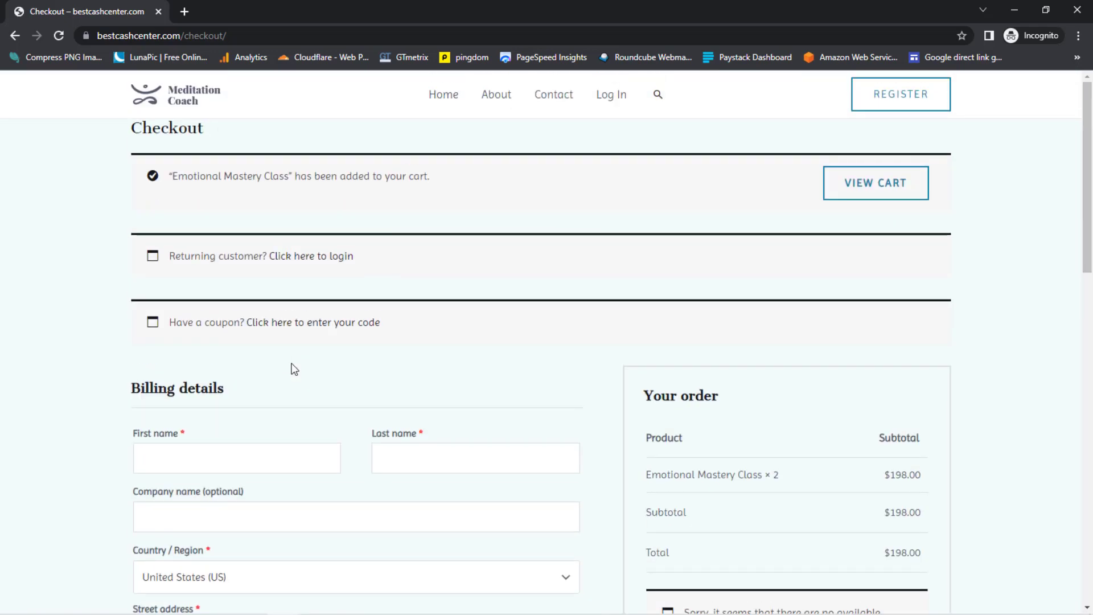
click(1014, 10)
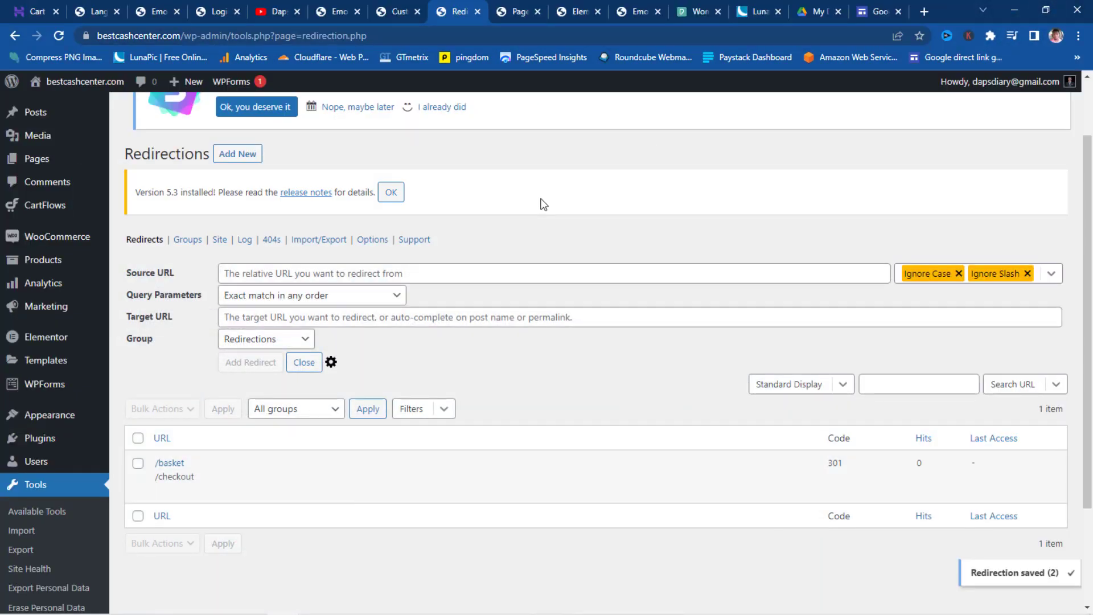
- Go to CartFlows > Flows in the admin sidebar
mouse_move(38, 211)
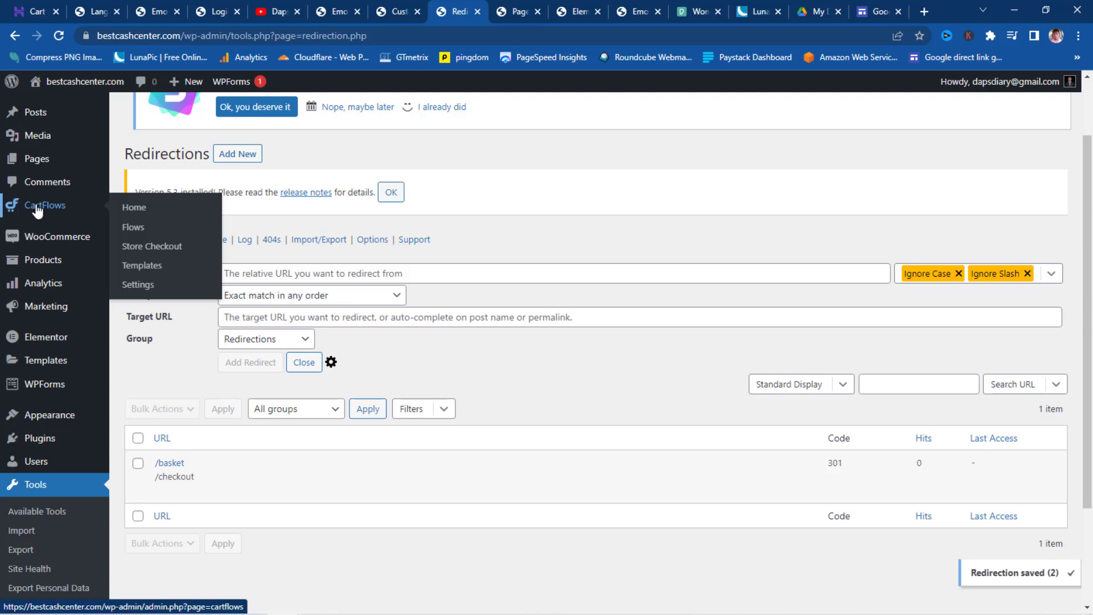
click(143, 230)
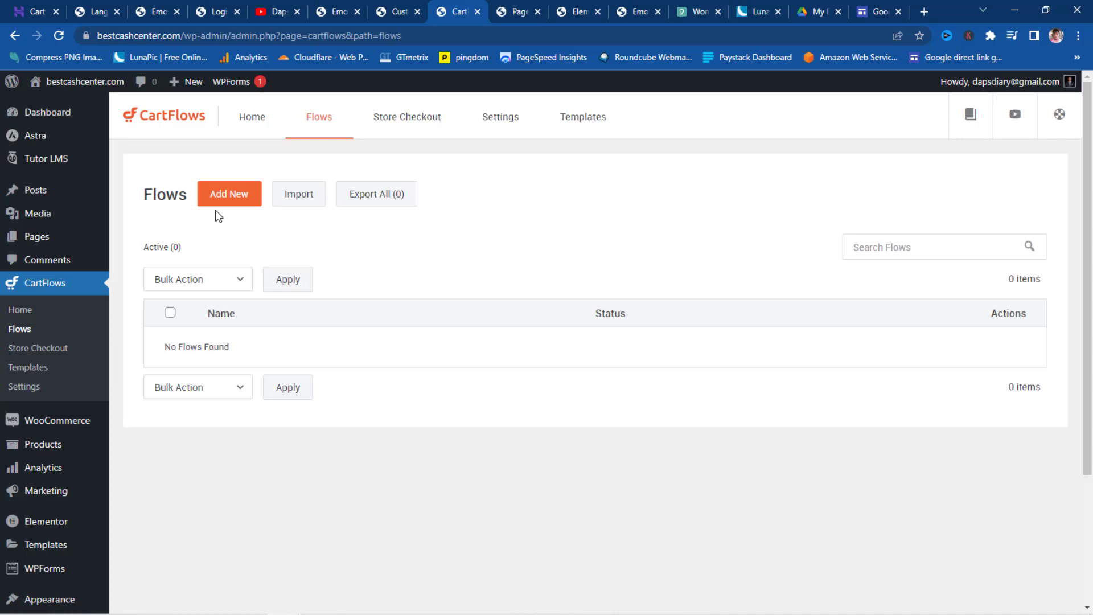
- Open CartFlows Store Checkout and browse the Import Ready Template library of Store Checkout designs
click(23, 353)
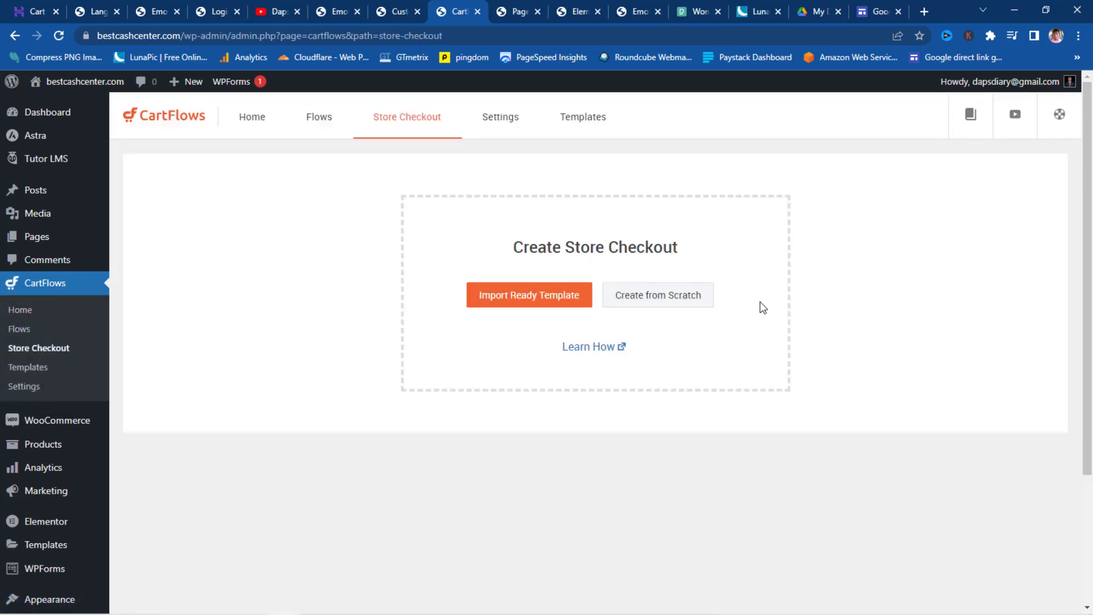
click(532, 296)
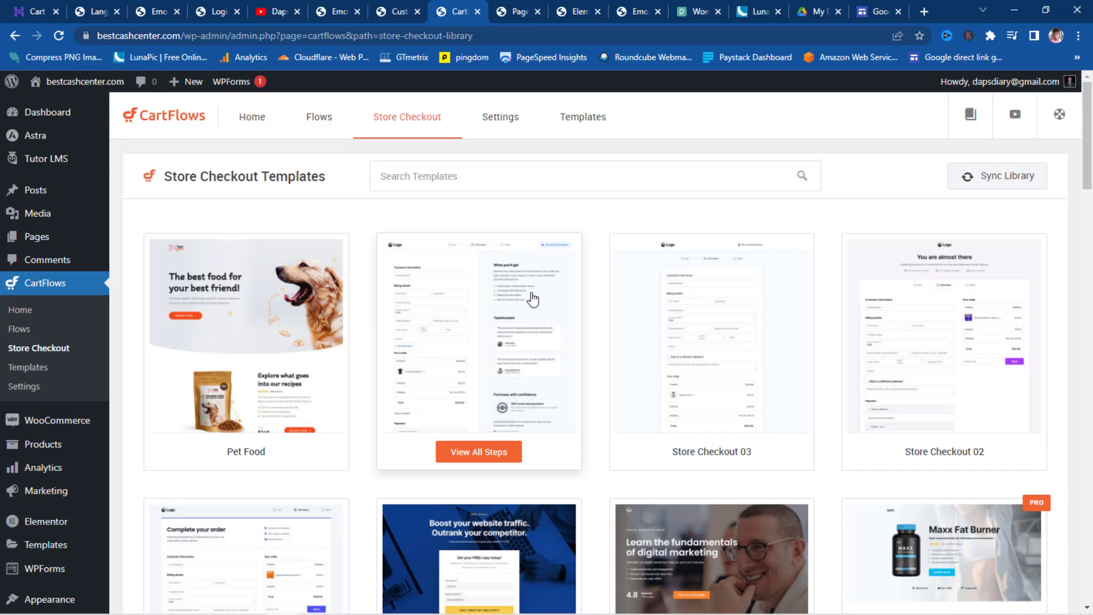
scroll(692, 295, down, 6)
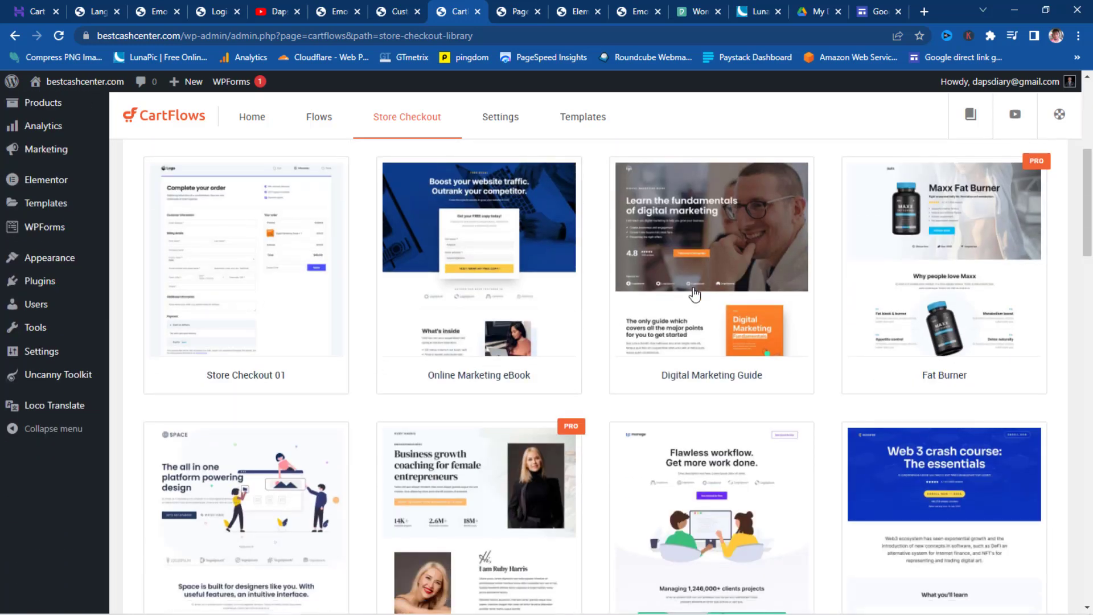
scroll(694, 293, down, 5)
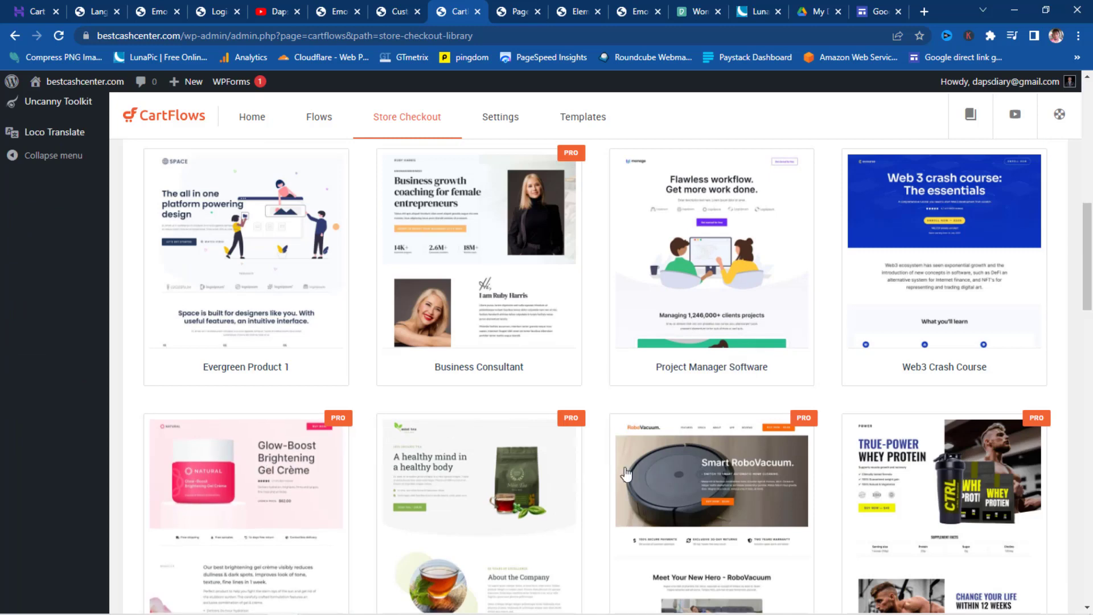
scroll(934, 456, down, 4)
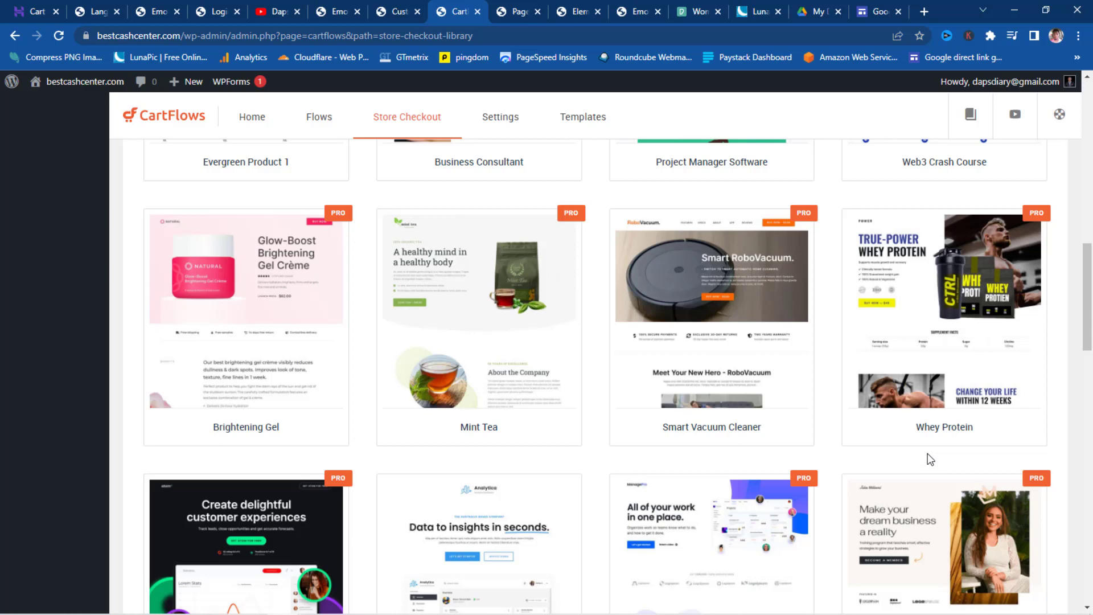
scroll(892, 444, up, 10)
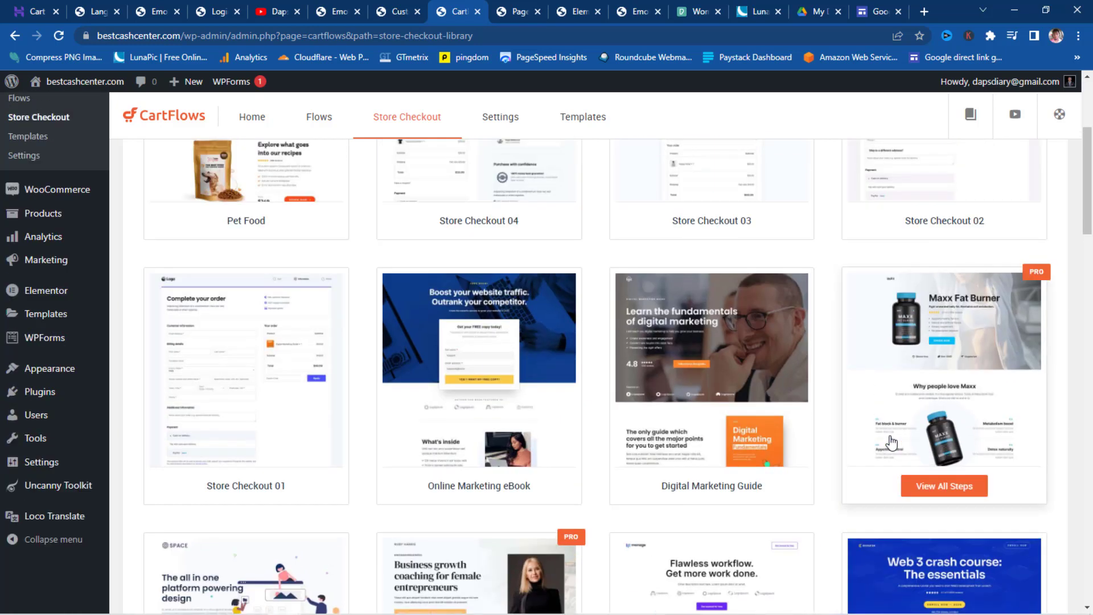
scroll(892, 443, up, 3)
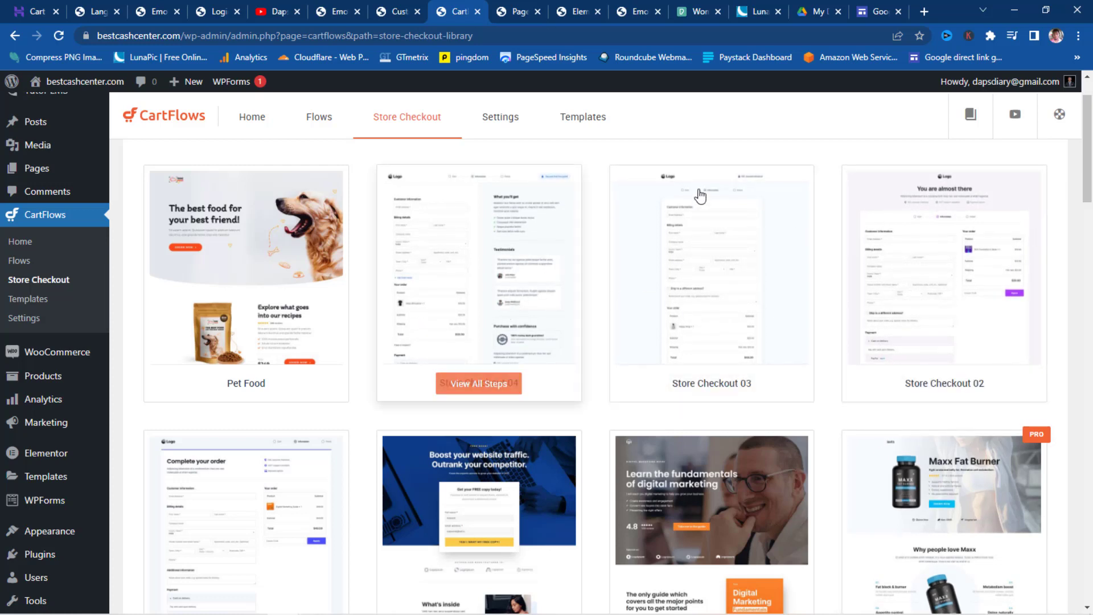
- View the Store Checkout 03 template's steps and import it as the store checkout flow
click(712, 383)
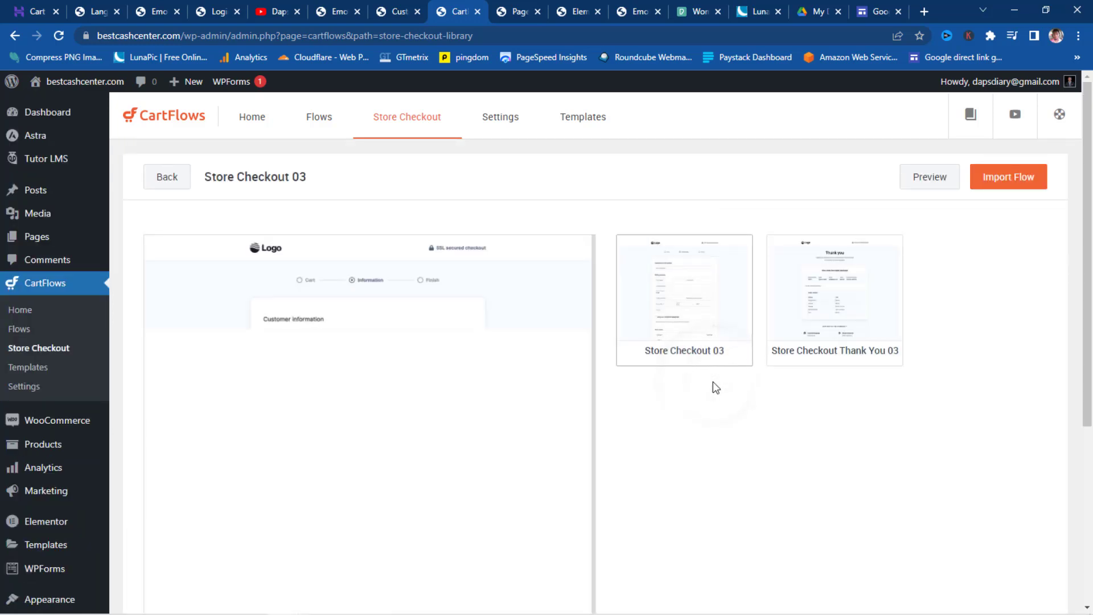
click(1010, 177)
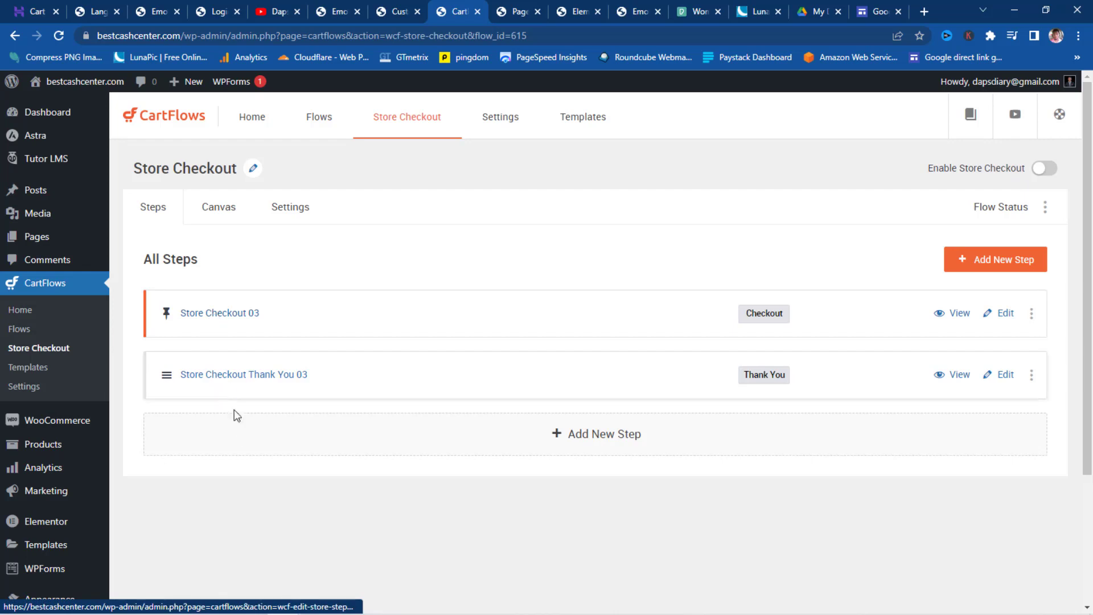
- Rename the Store Checkout 03 step to 'Checkout', save it, and view its Order Bumps
click(1011, 318)
click(274, 169)
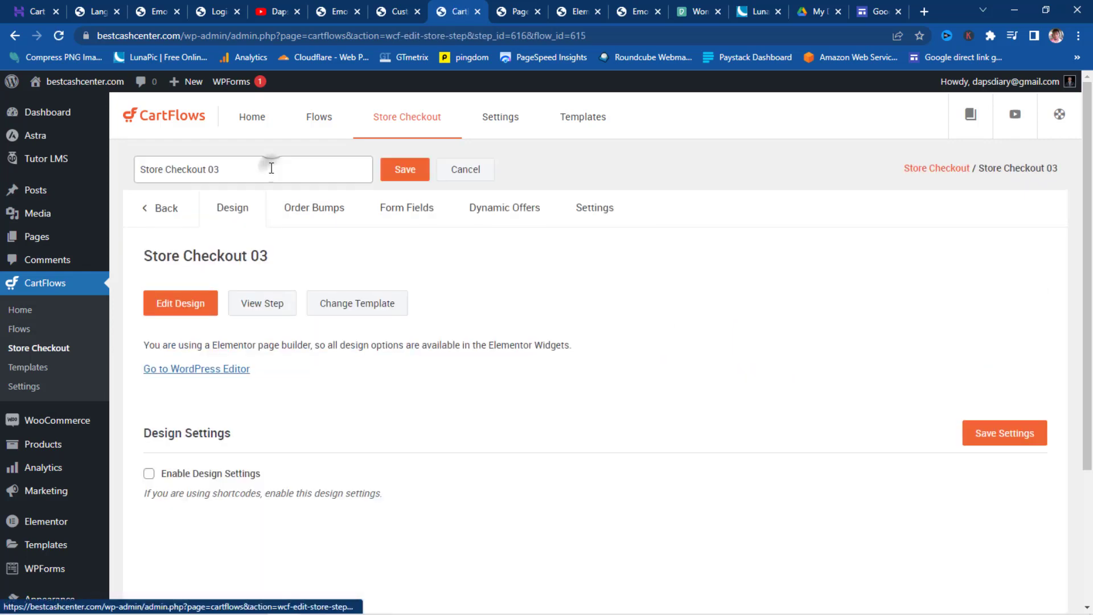
click(227, 171)
key(BackSpace)
key(BackSpace)
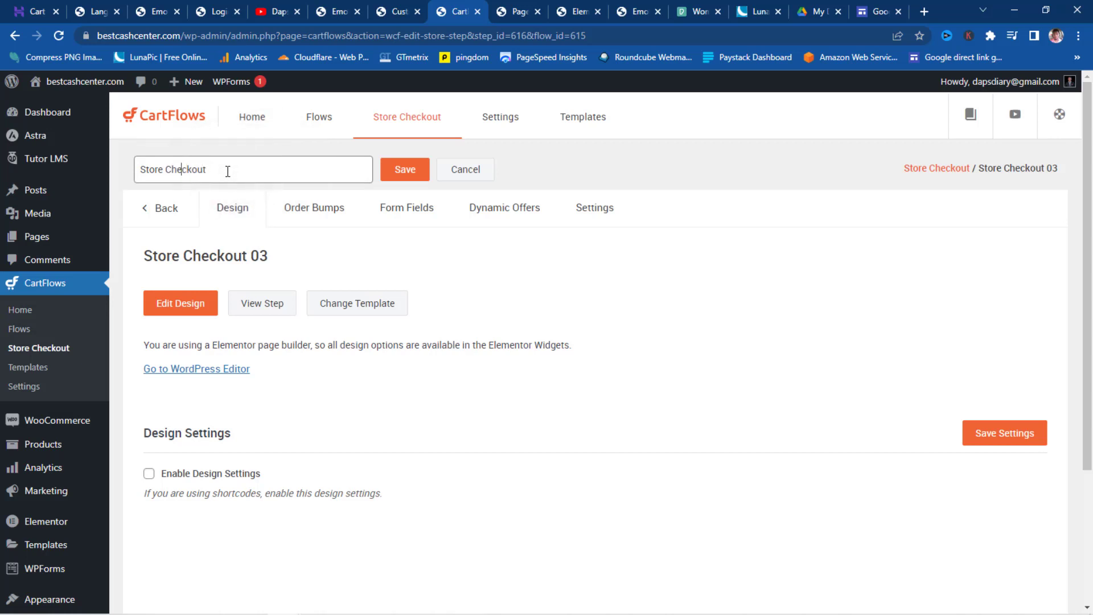
key(BackSpace)
key(BackSpace)
key(BackSpace)
key(BackSpace)
key(BackSpace)
key(BackSpace)
click(408, 176)
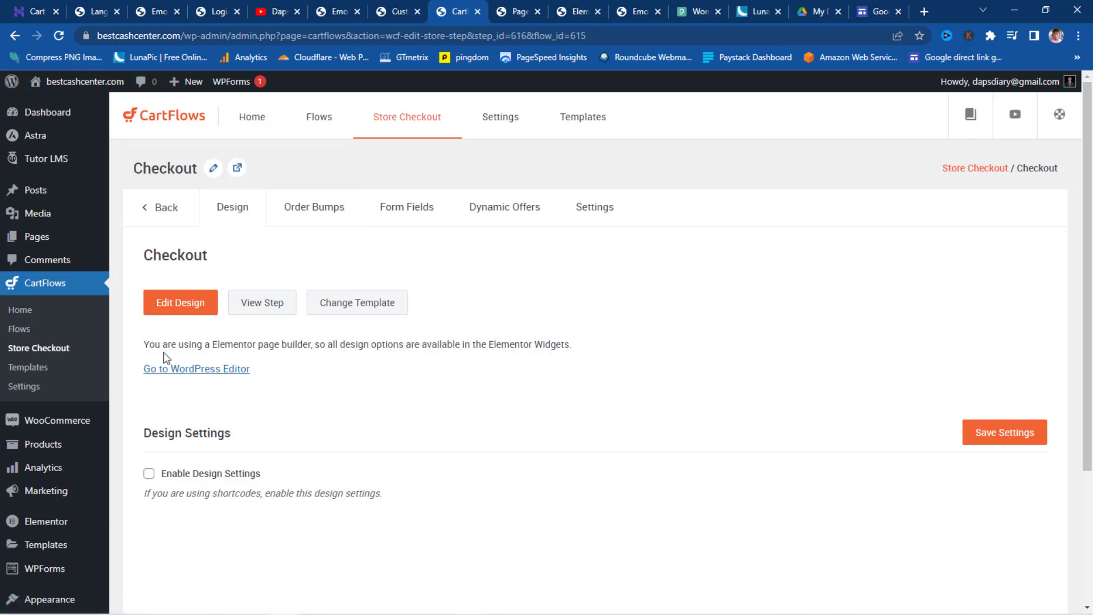
click(301, 210)
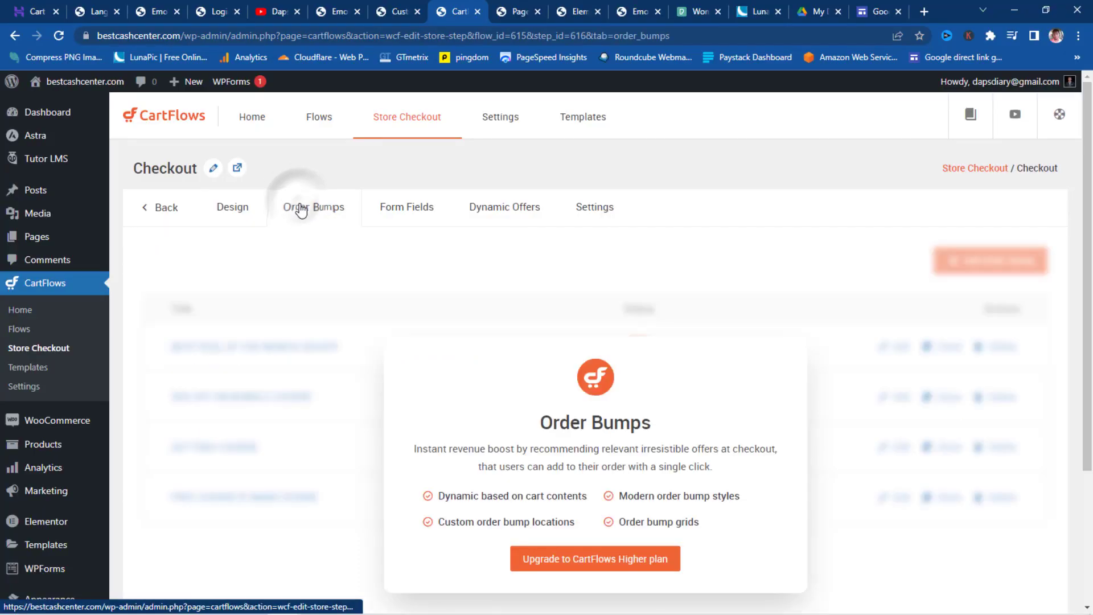
- In Form Fields, turn off Additional Information and Ship to a Different Address
click(396, 211)
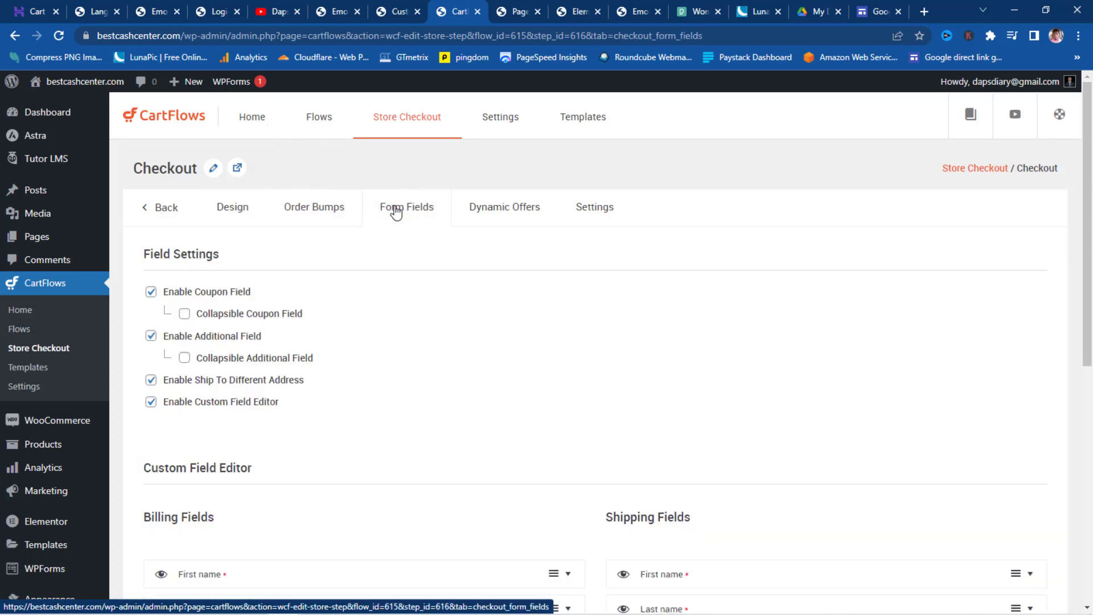
scroll(391, 226, down, 2)
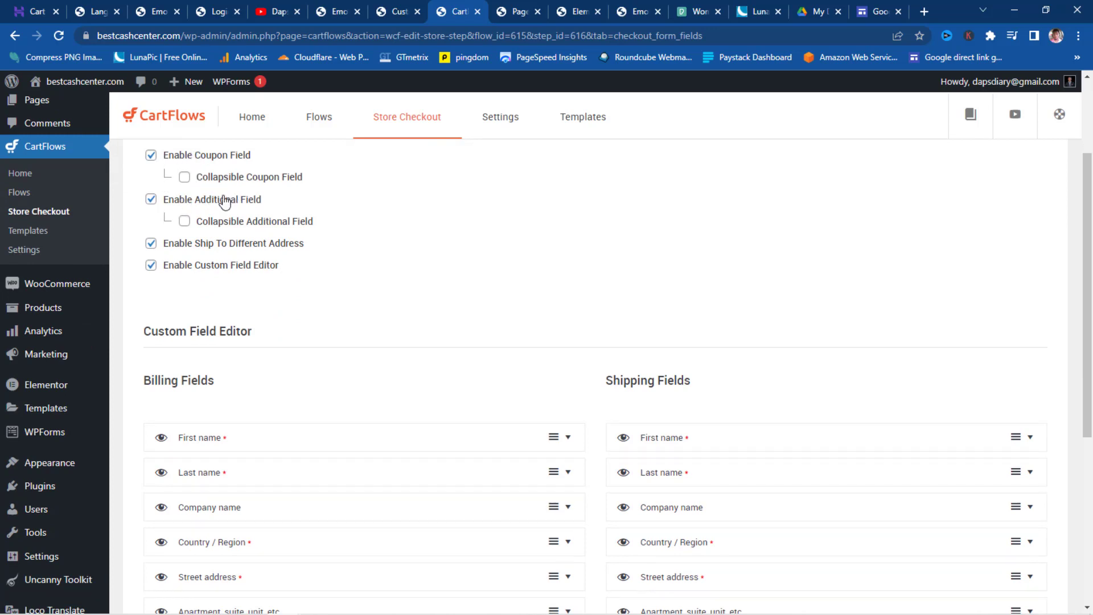
click(150, 199)
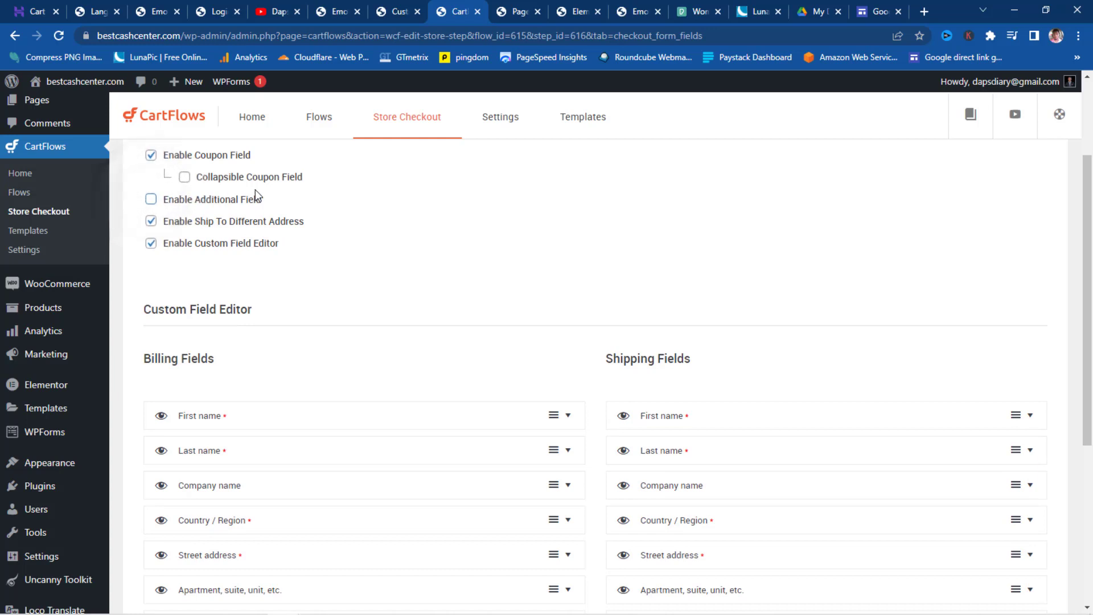
click(152, 222)
- Hide the Company, Country/Region, Street, Apartment, Town/City, State and PIN billing fields
scroll(368, 211, down, 1)
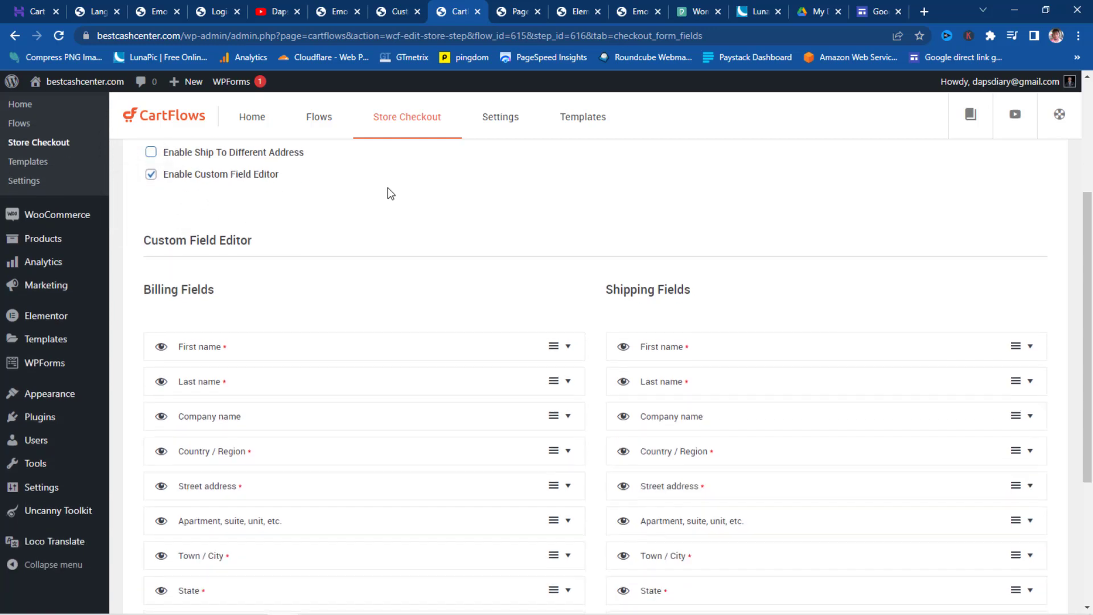
scroll(392, 194, down, 1)
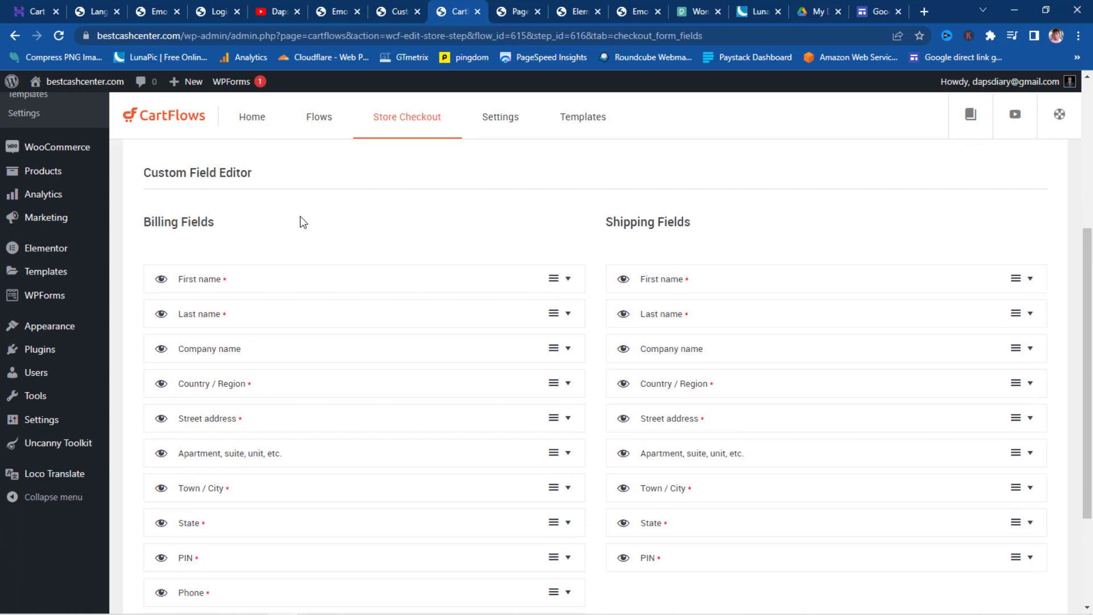
scroll(302, 222, down, 1)
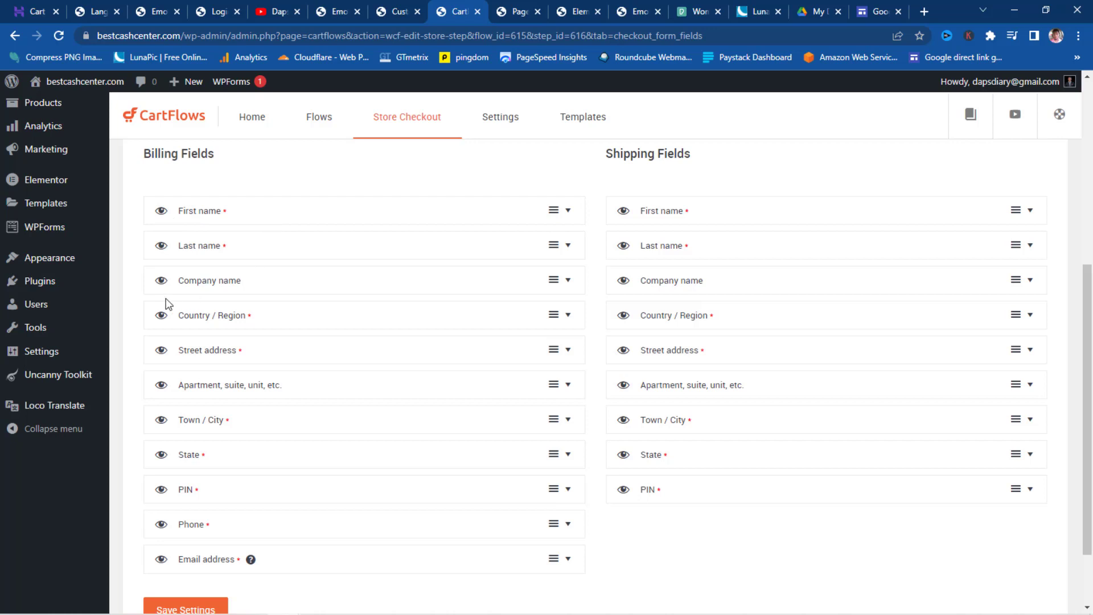
click(161, 281)
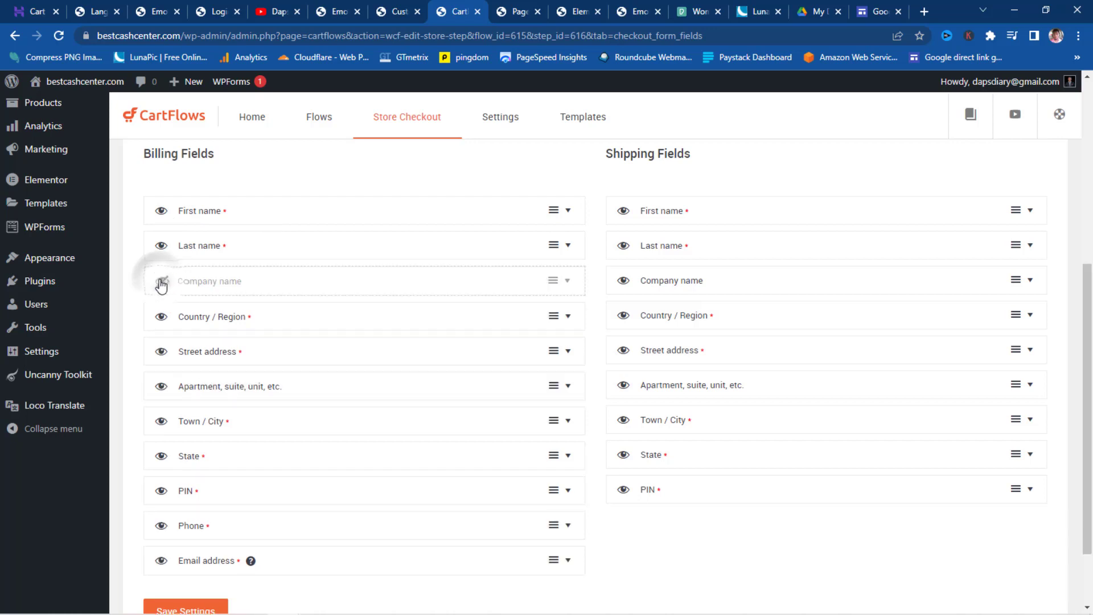
click(161, 318)
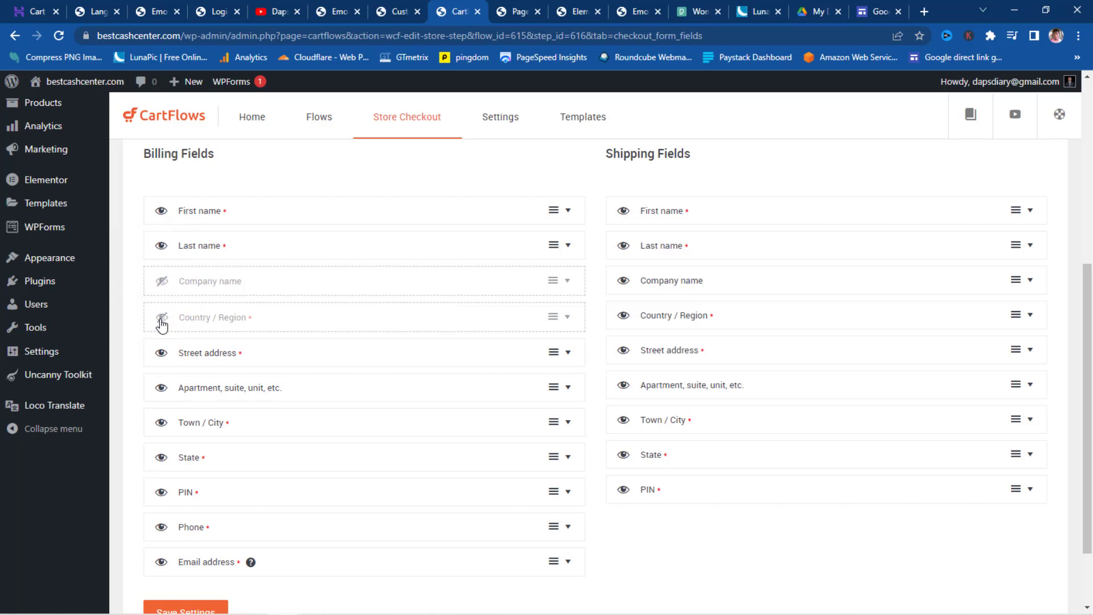
click(161, 353)
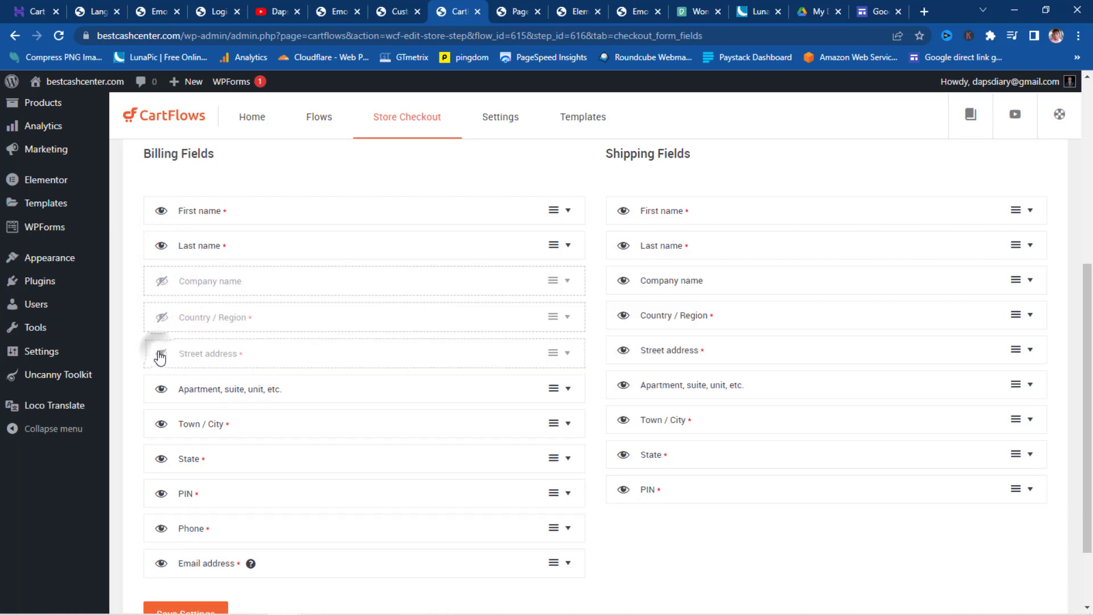
click(161, 388)
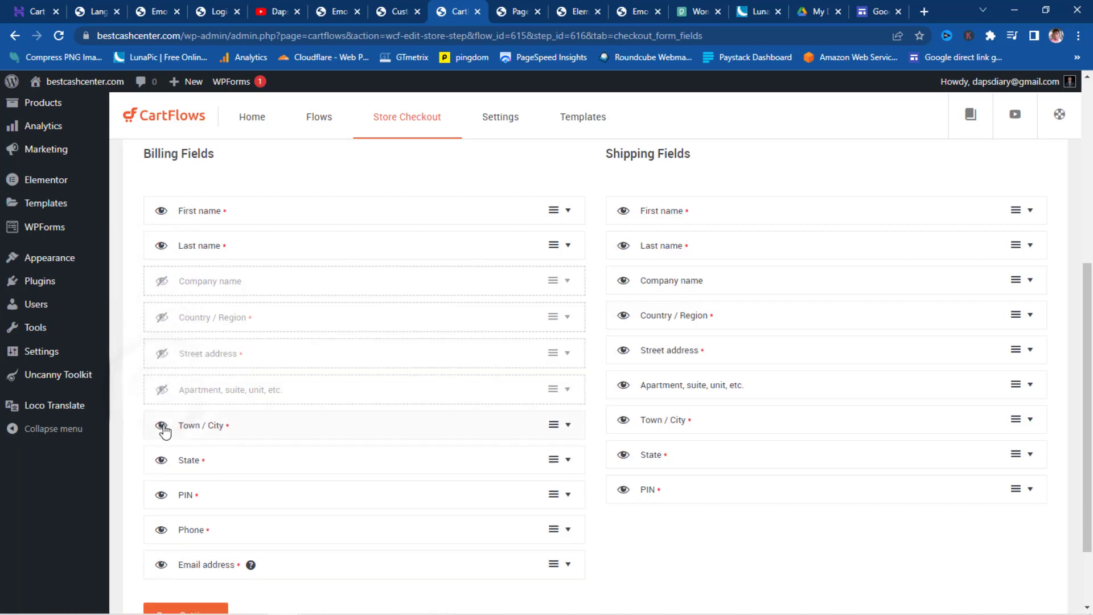
click(161, 424)
click(162, 462)
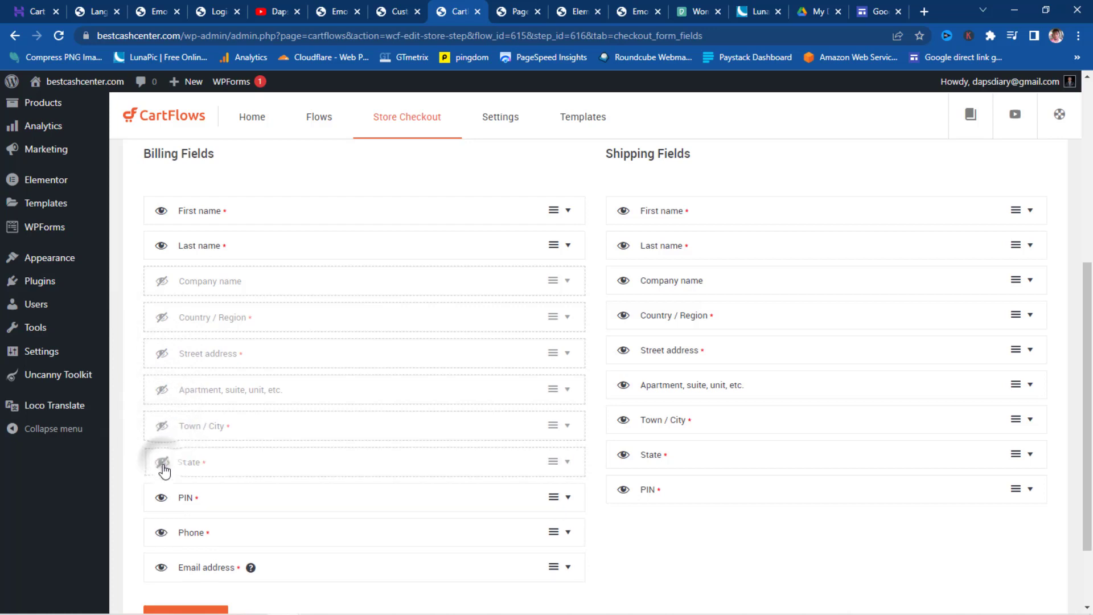
click(163, 497)
- Hide the Phone billing field and save the form field settings
scroll(171, 495, down, 2)
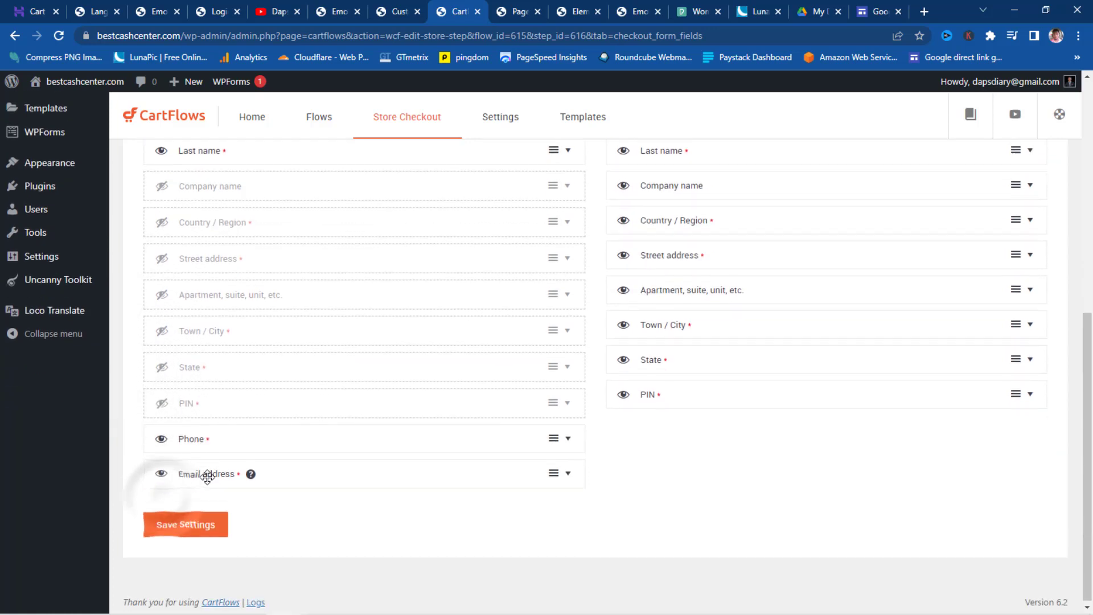
click(160, 439)
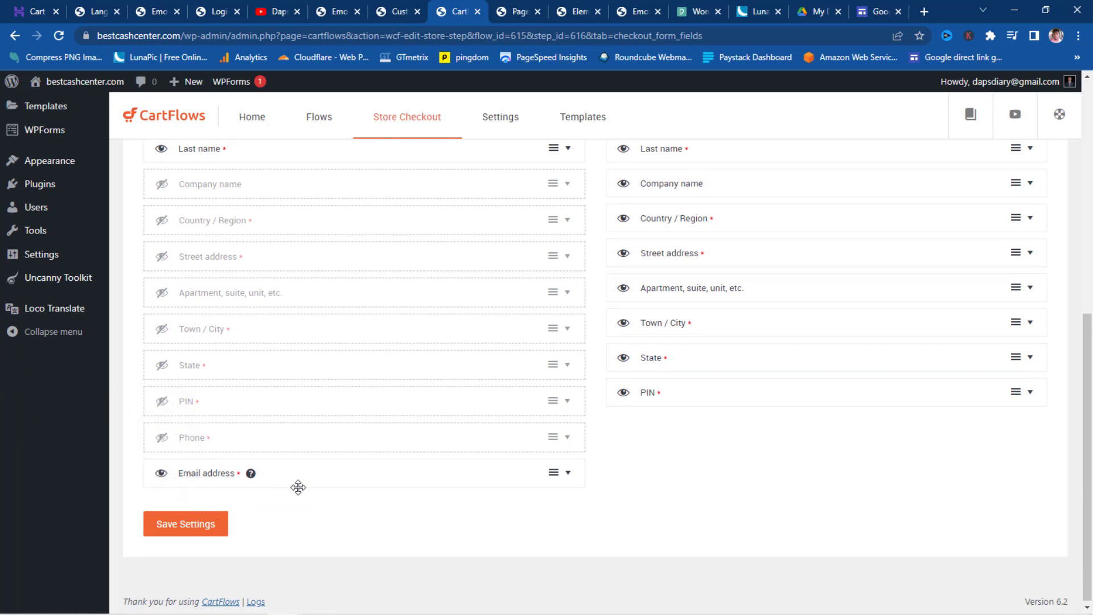
click(176, 533)
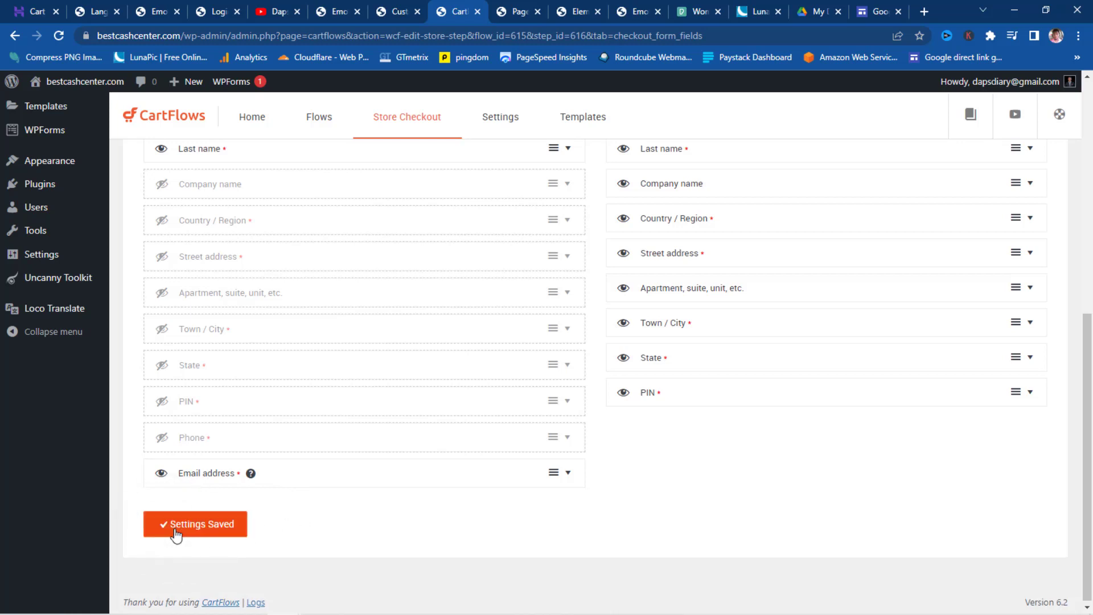
scroll(382, 484, up, 7)
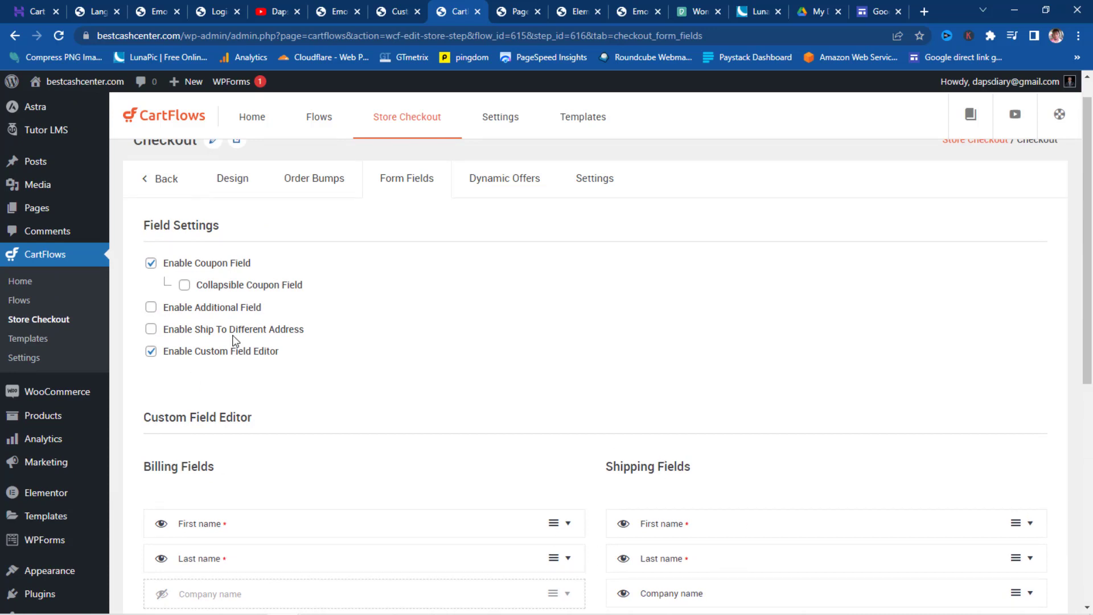
- Set the checkout's Place Order Button Text to 'Enroll Now' in Settings
click(512, 183)
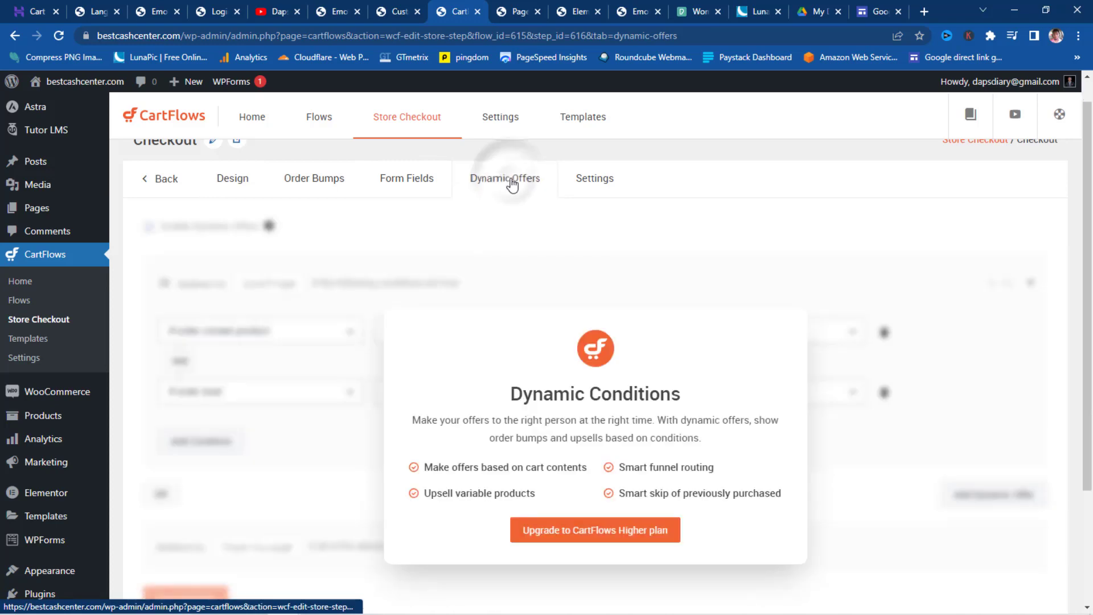
click(587, 180)
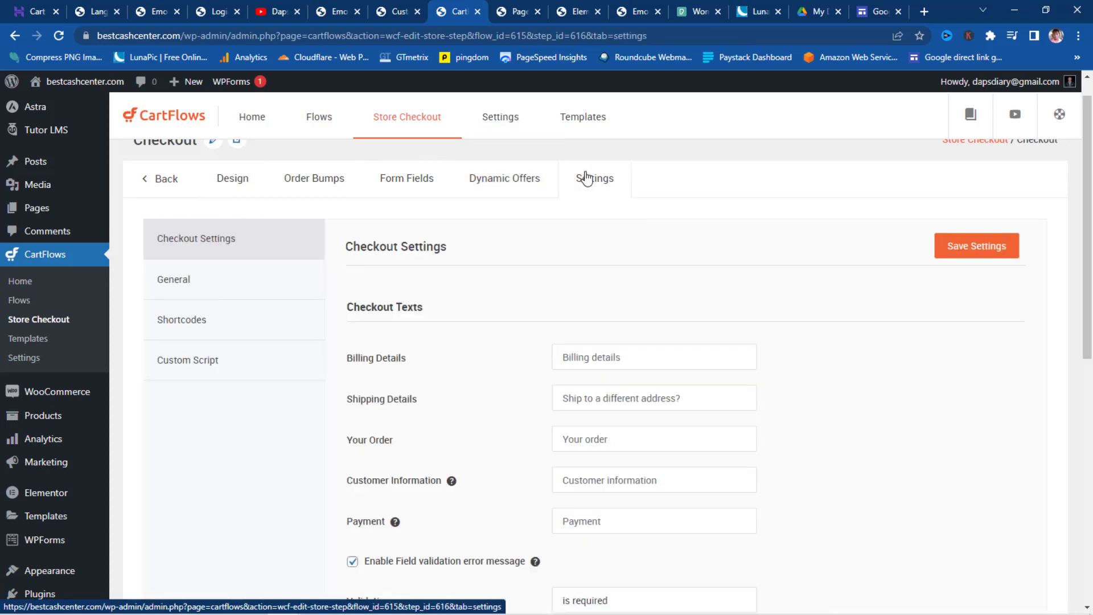
scroll(557, 251, down, 2)
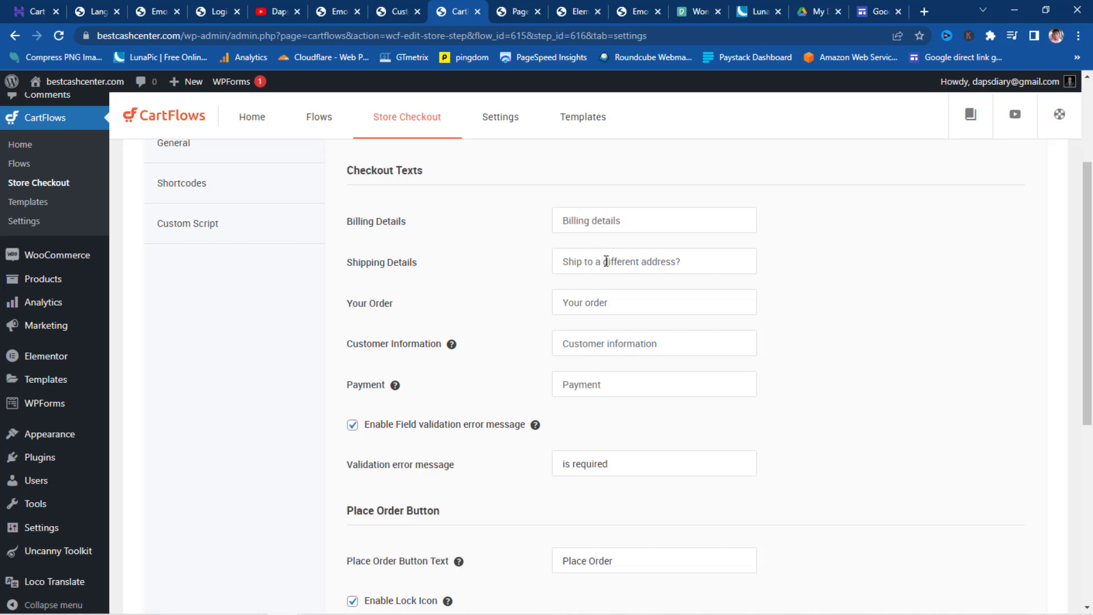
scroll(600, 345, down, 3)
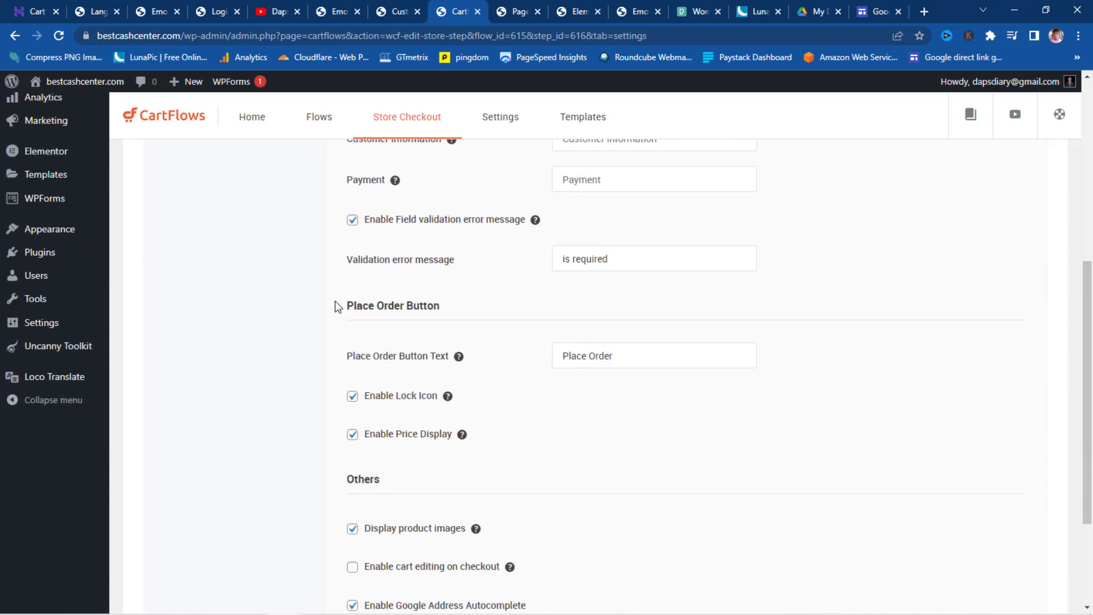
triple_click(635, 357)
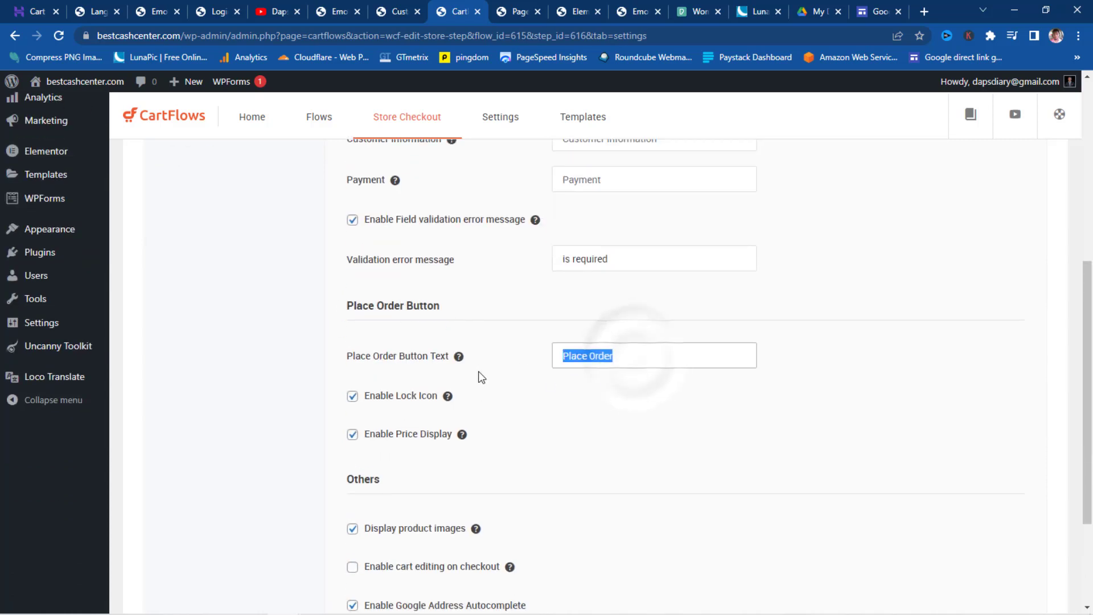
text(Enroll Now)
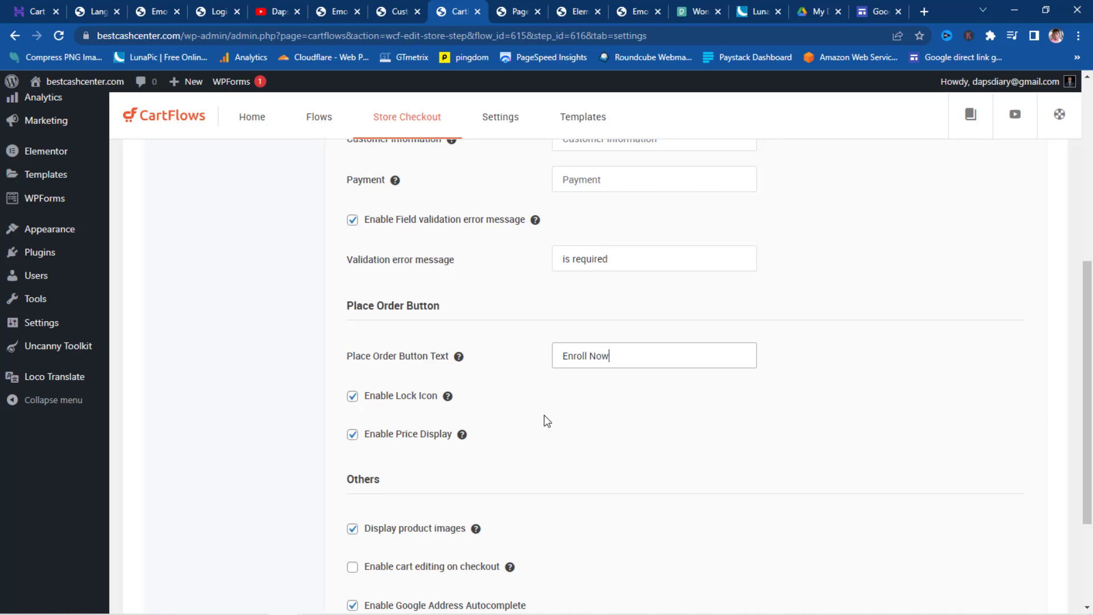
scroll(549, 416, down, 3)
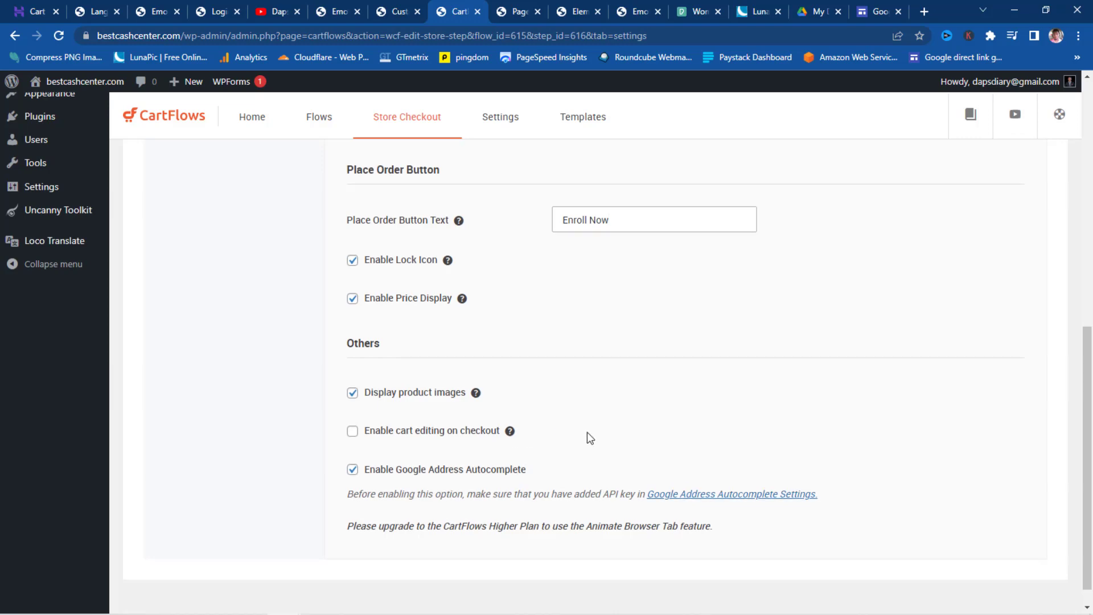
scroll(586, 432, up, 6)
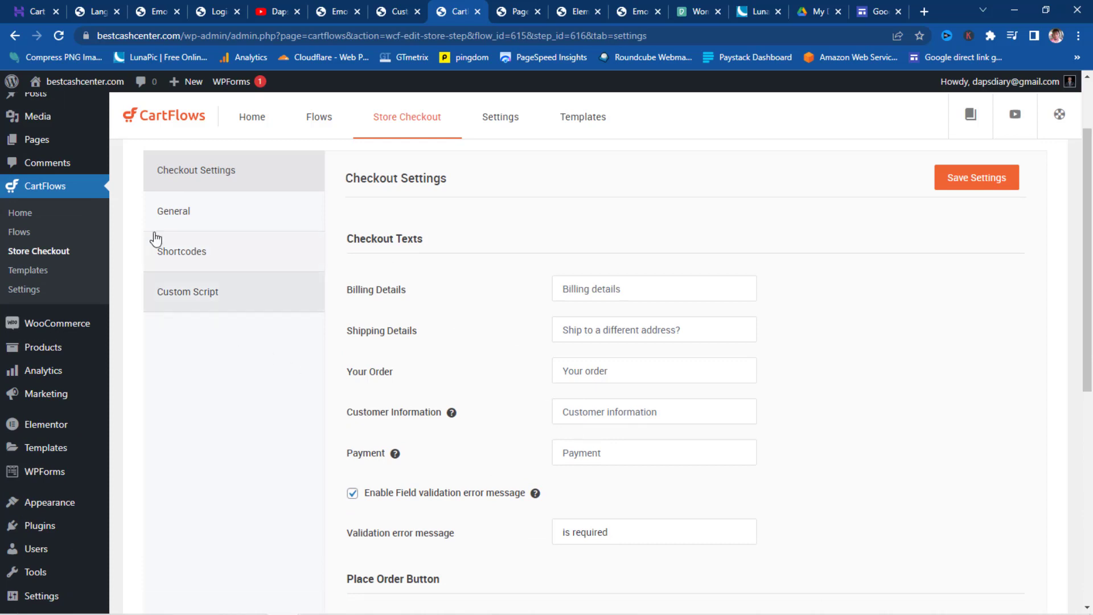
- Trim the General step slug to checkout-03 and save the checkout settings
click(174, 213)
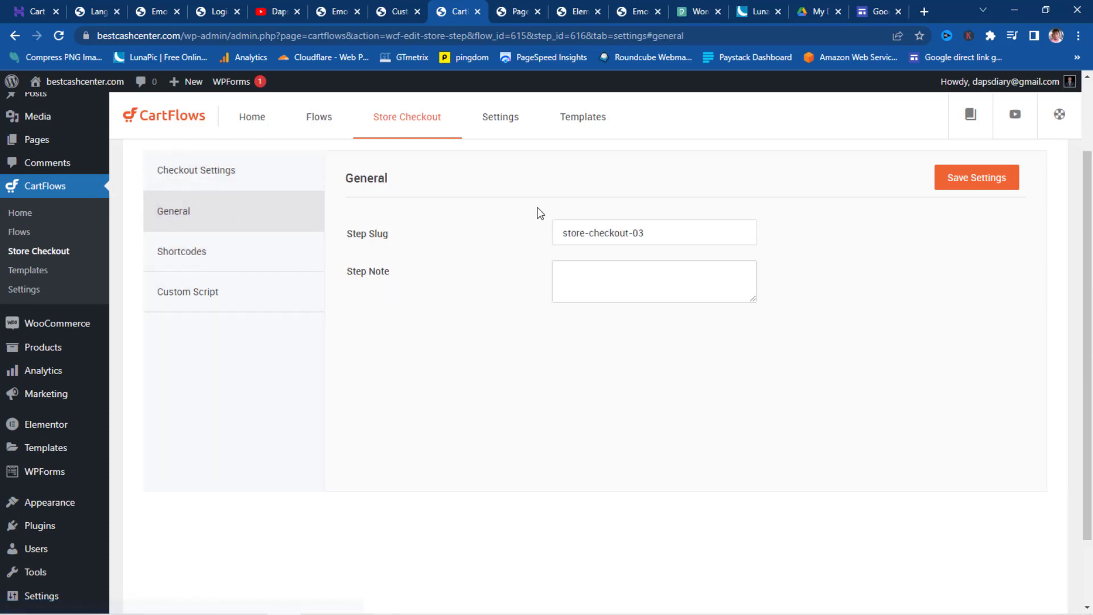
click(590, 232)
key(BackSpace)
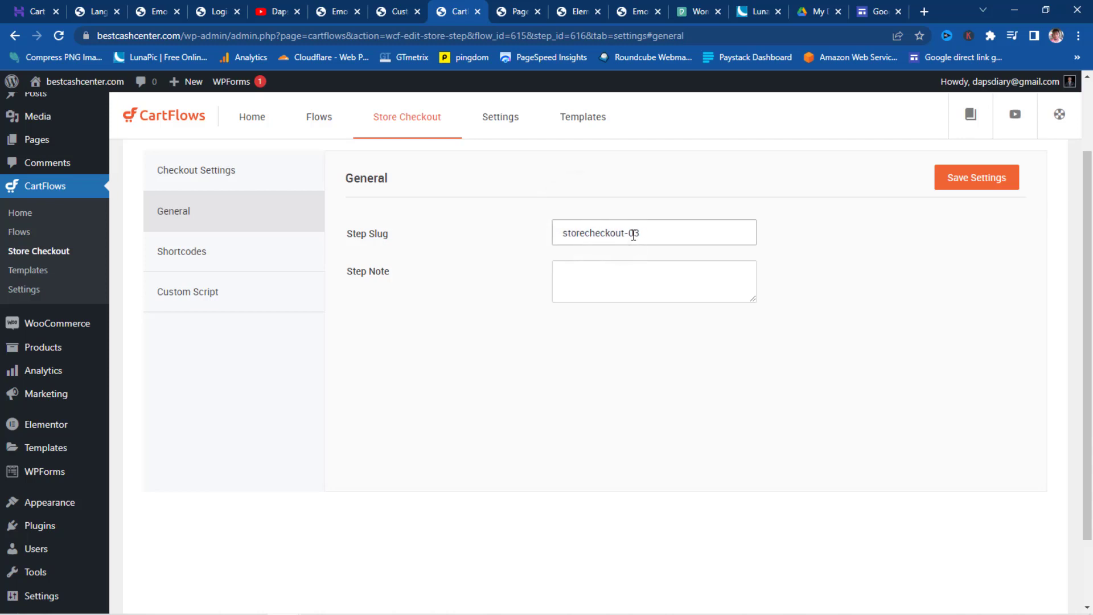
key(BackSpace)
key(BackSpace)
key(BackSpace)
key(BackSpace)
key(BackSpace)
click(191, 254)
click(197, 302)
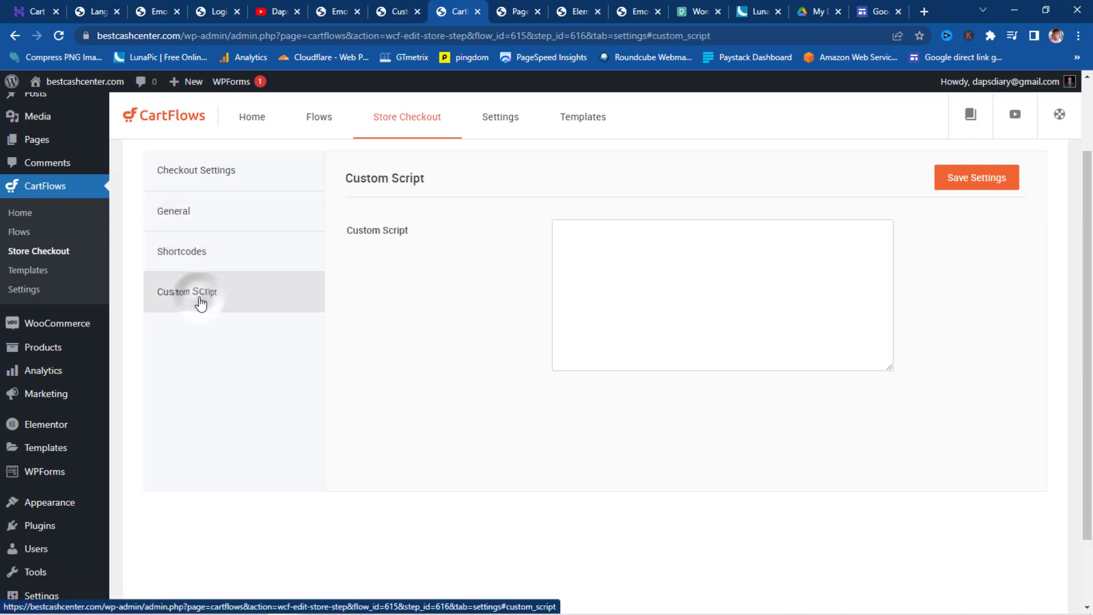
click(957, 188)
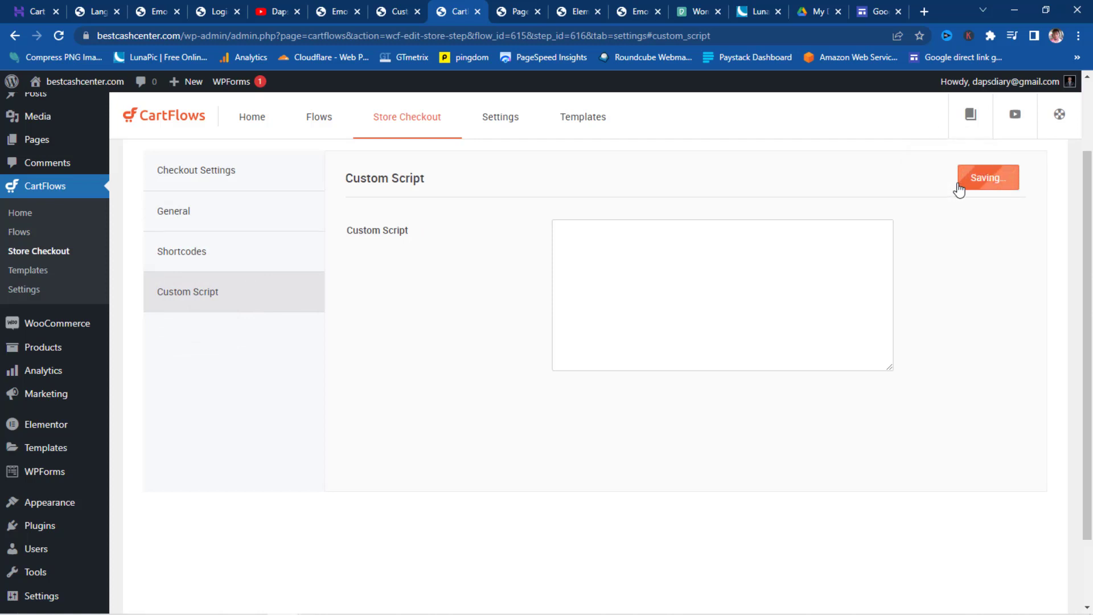
scroll(464, 302, up, 2)
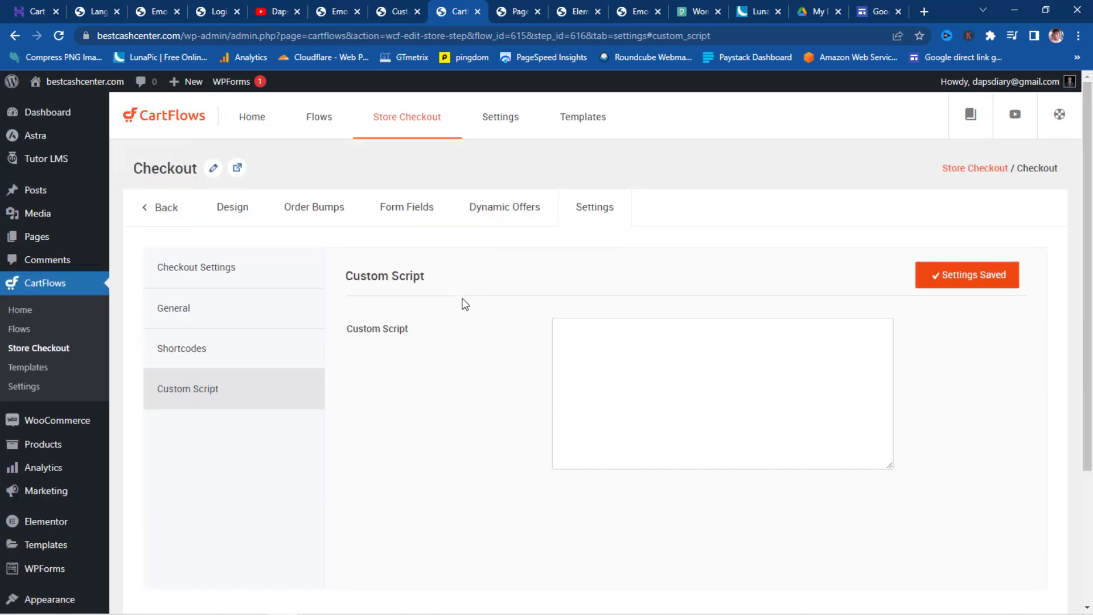
click(233, 207)
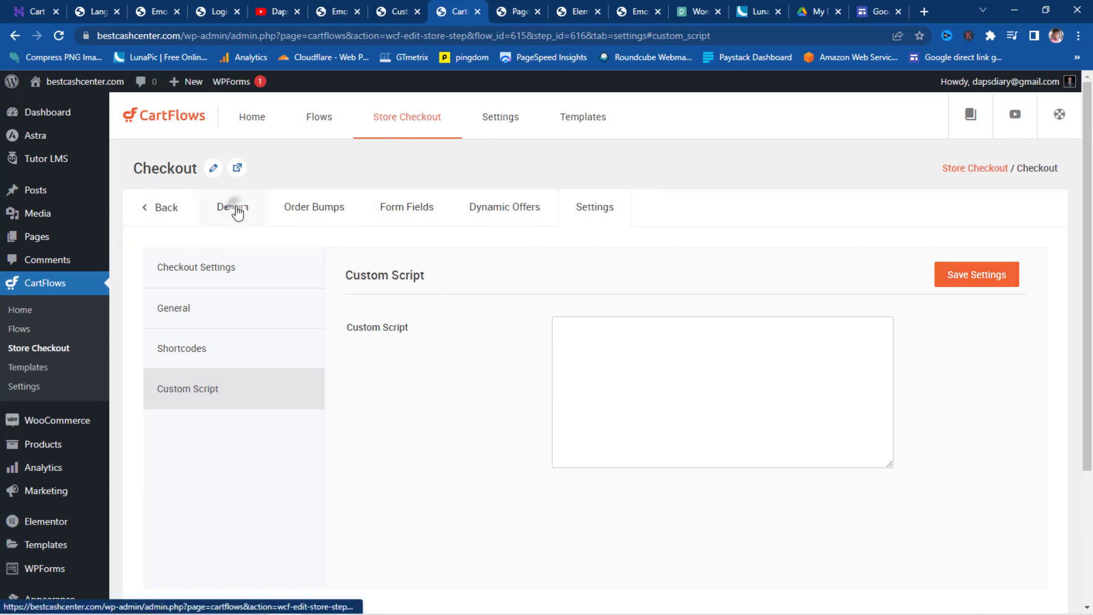
- In Elementor, swap the checkout header logo for the Meditation Coach image at 127 px width
click(177, 304)
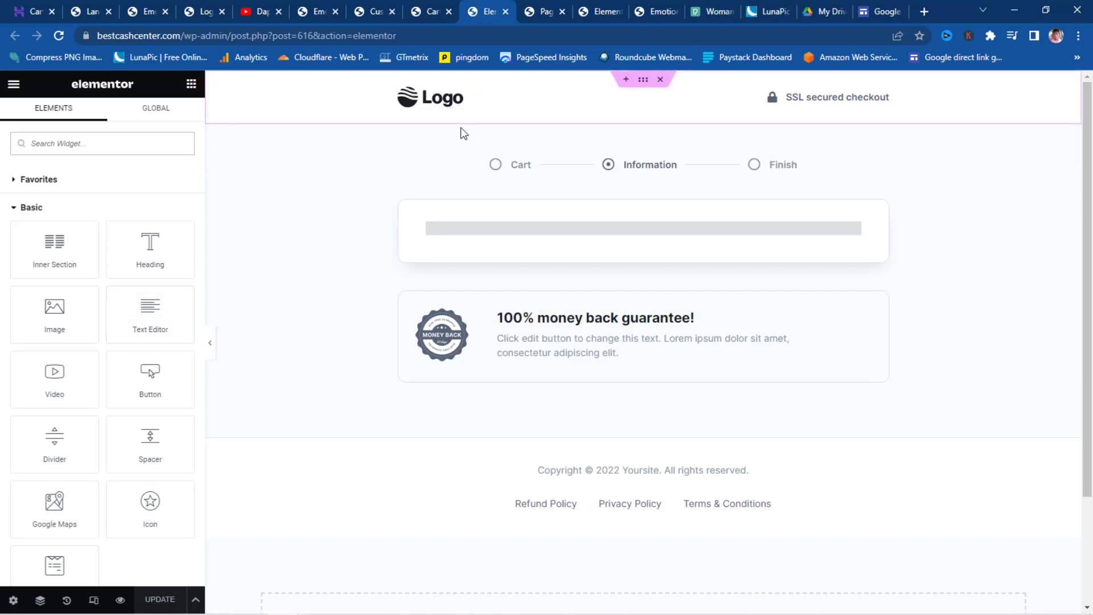
click(447, 100)
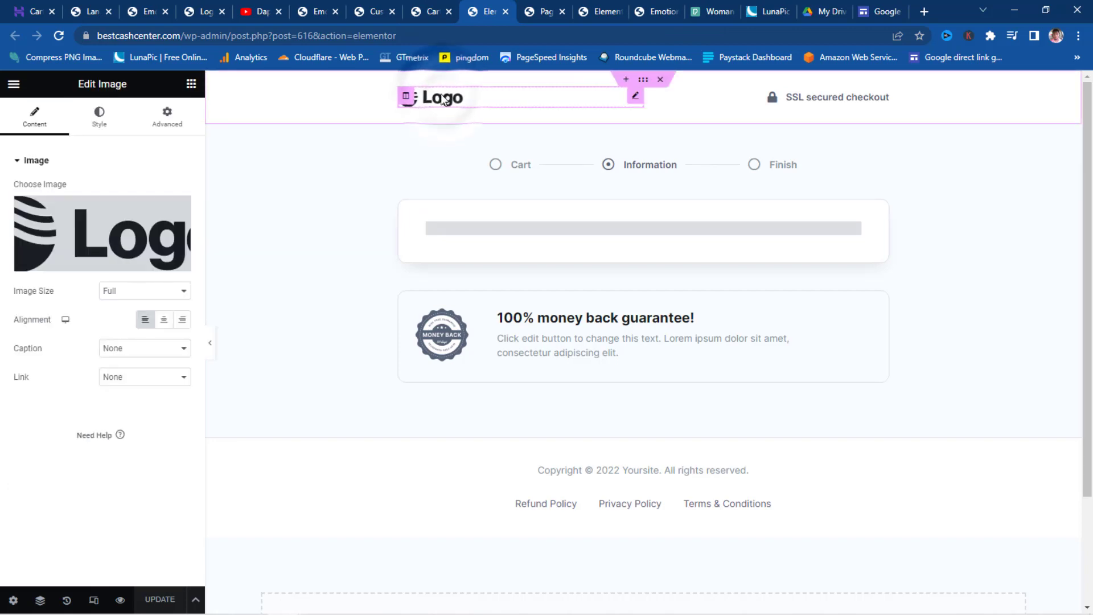
click(77, 235)
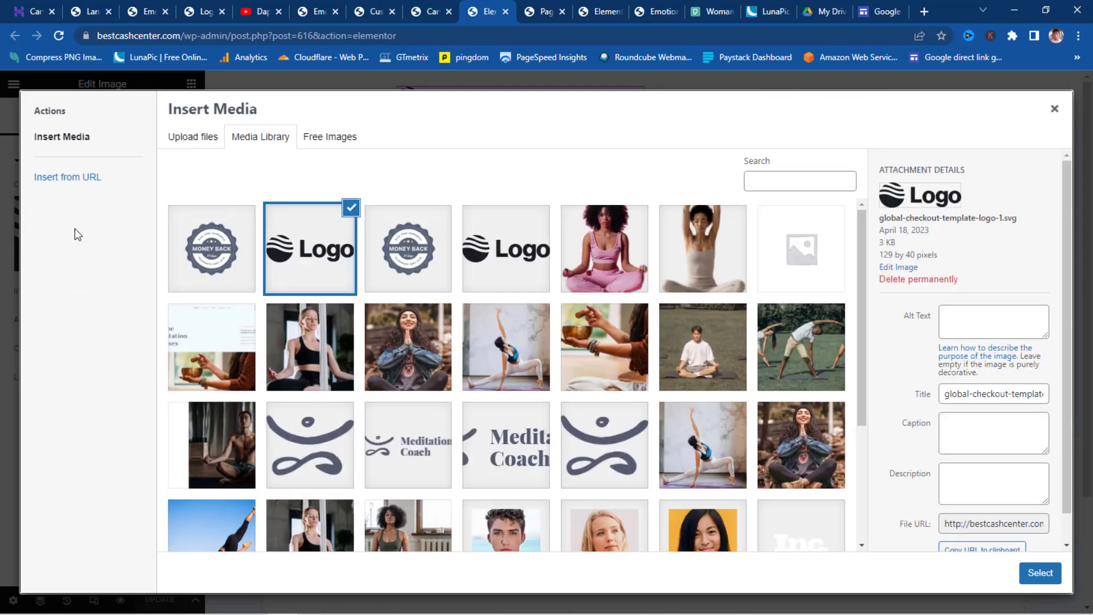
click(423, 464)
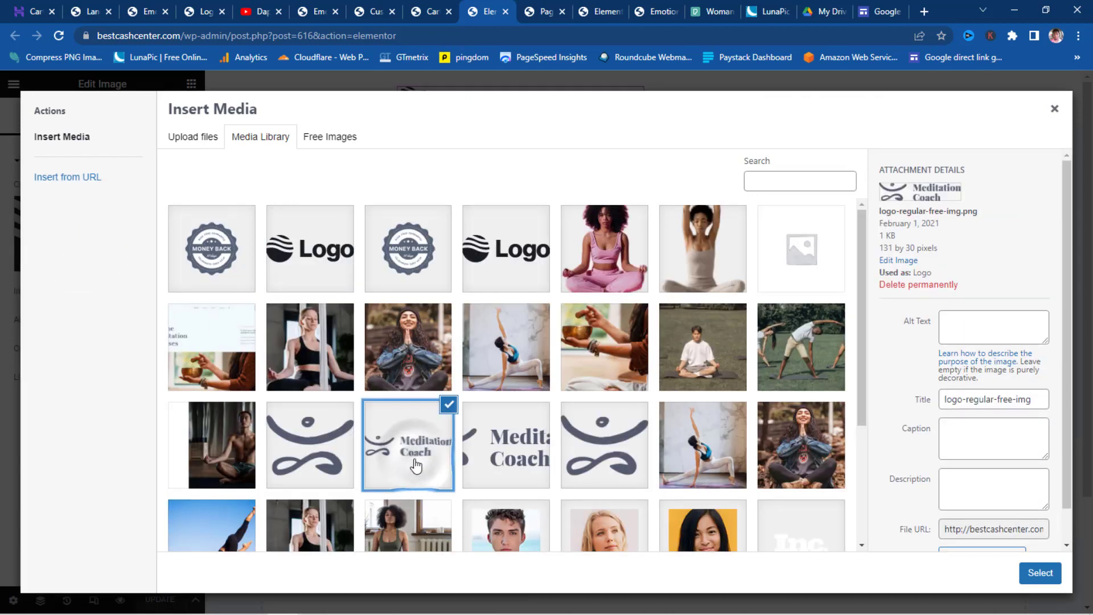
click(1040, 573)
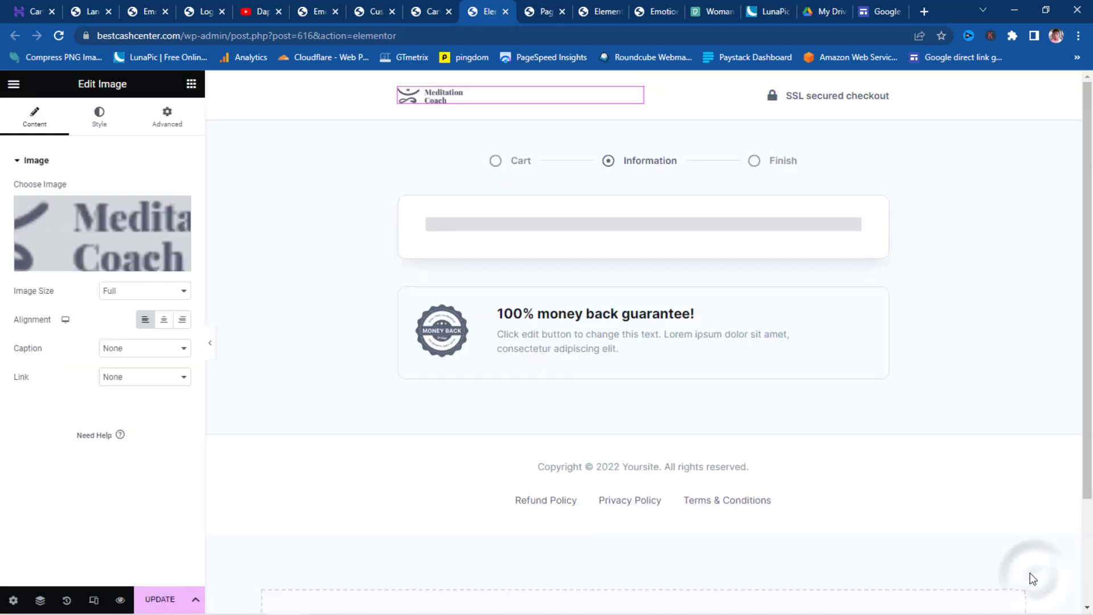
click(99, 116)
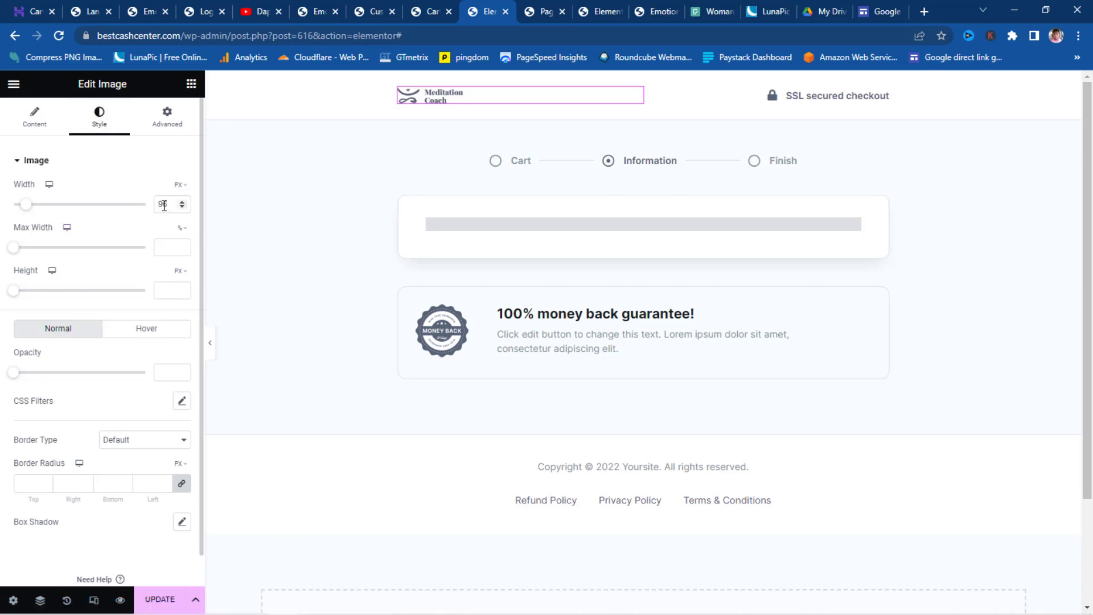
click(31, 206)
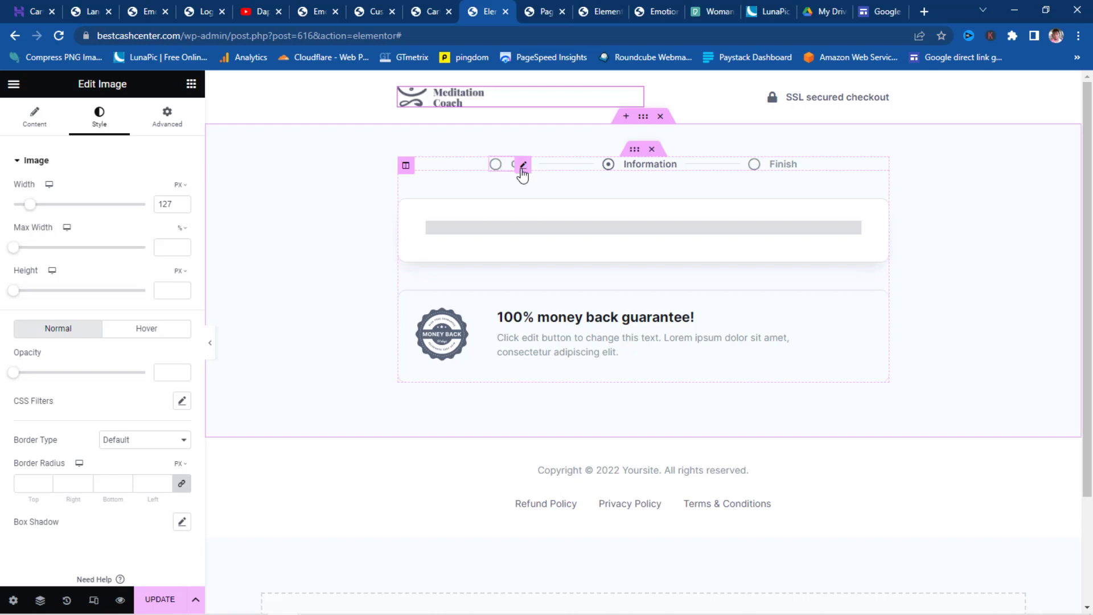
click(521, 169)
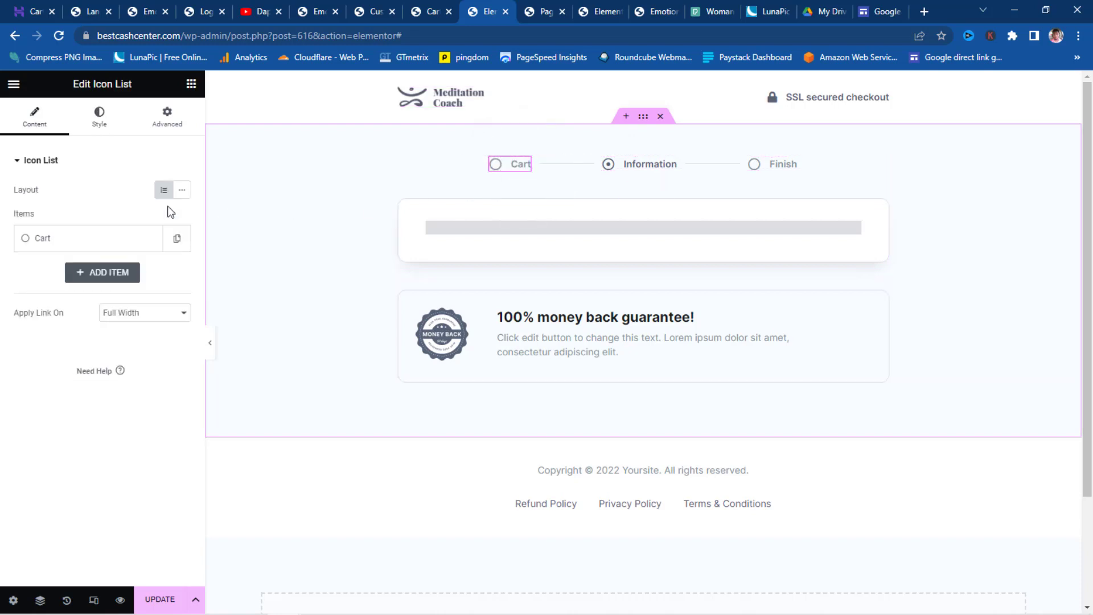
- Change the first item in the checkout steps list from Cart to 'Course Page'
click(36, 243)
drag(49, 285, 4, 293)
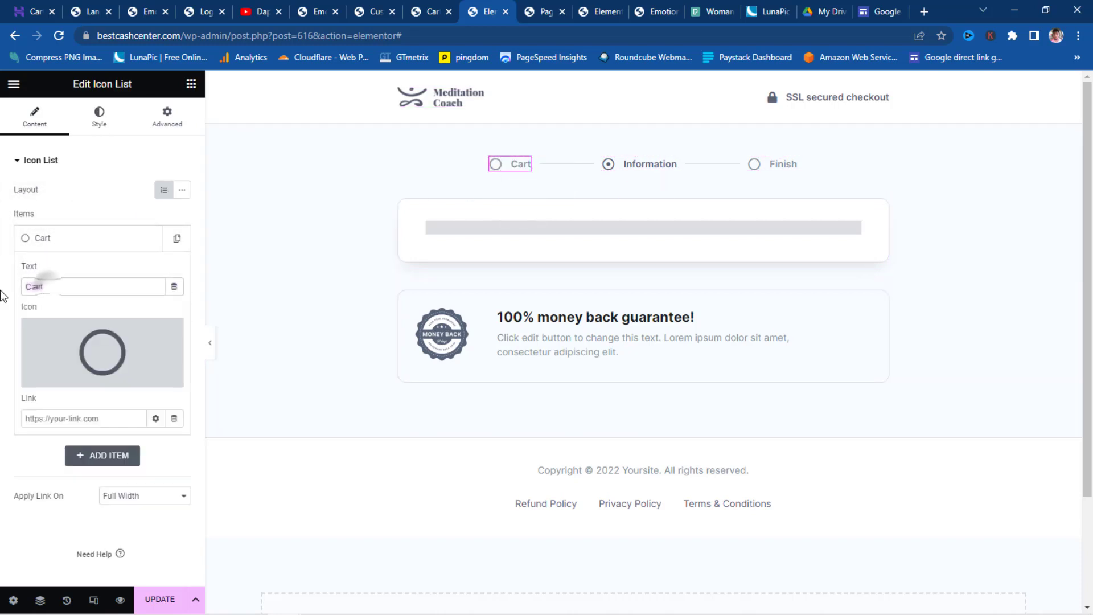
text(Course Page)
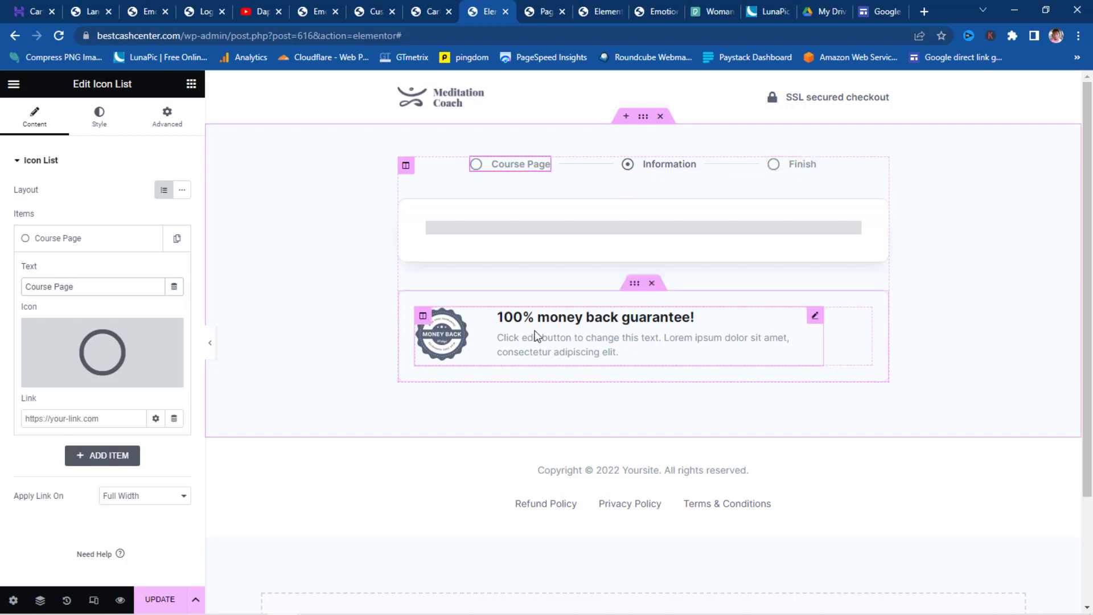
click(606, 345)
drag(49, 412, 8, 364)
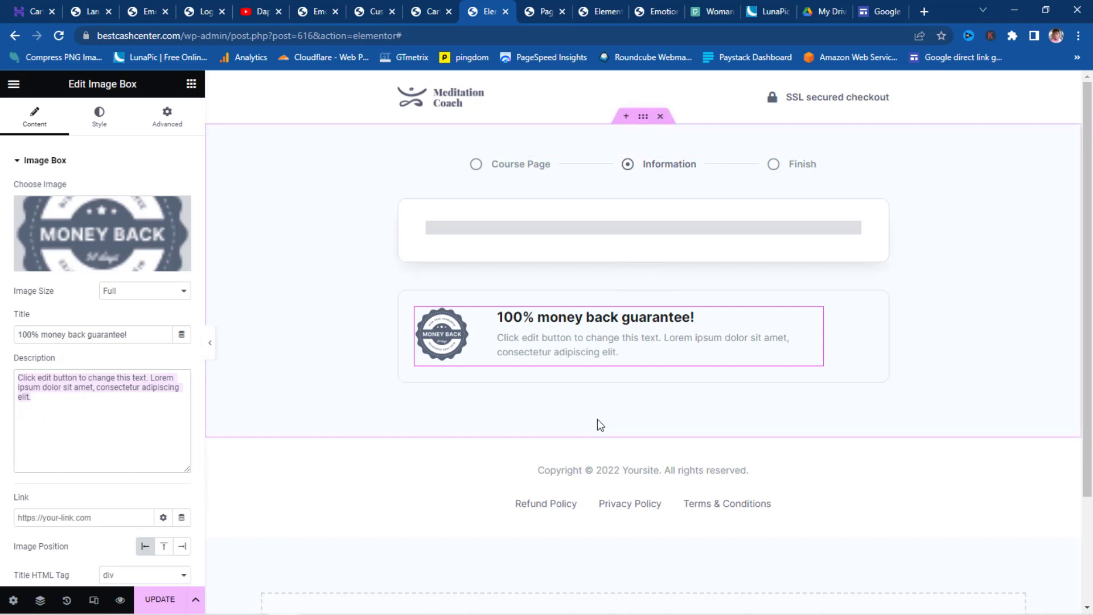
click(612, 473)
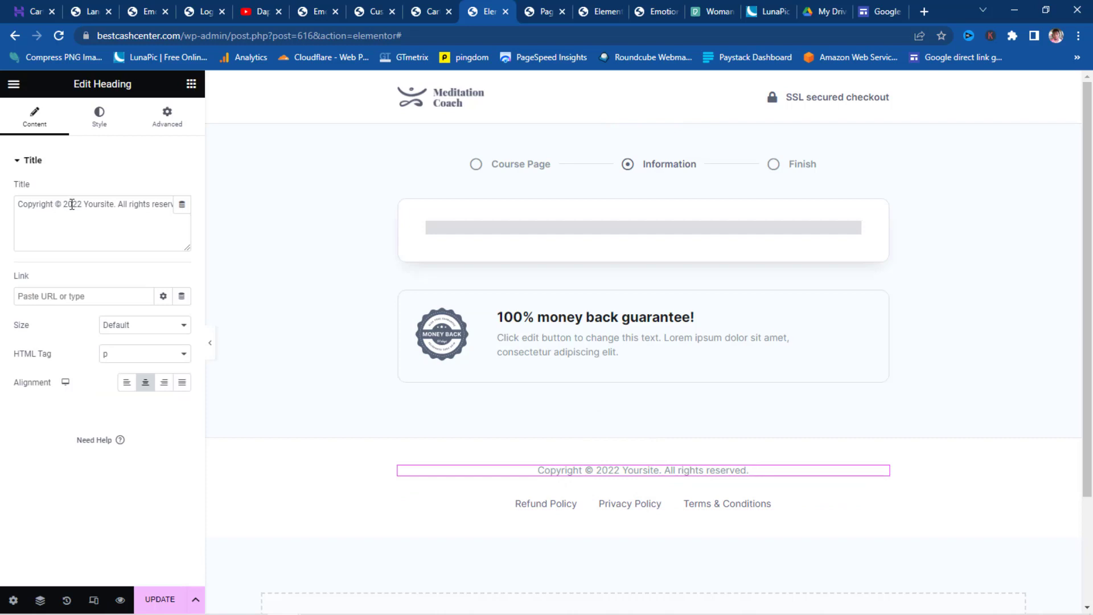
- Change the footer copyright to 2023 Best Cash Center and update the checkout page
click(82, 204)
key(BackSpace)
text(3)
mouse_move(114, 203)
drag(114, 201, 87, 200)
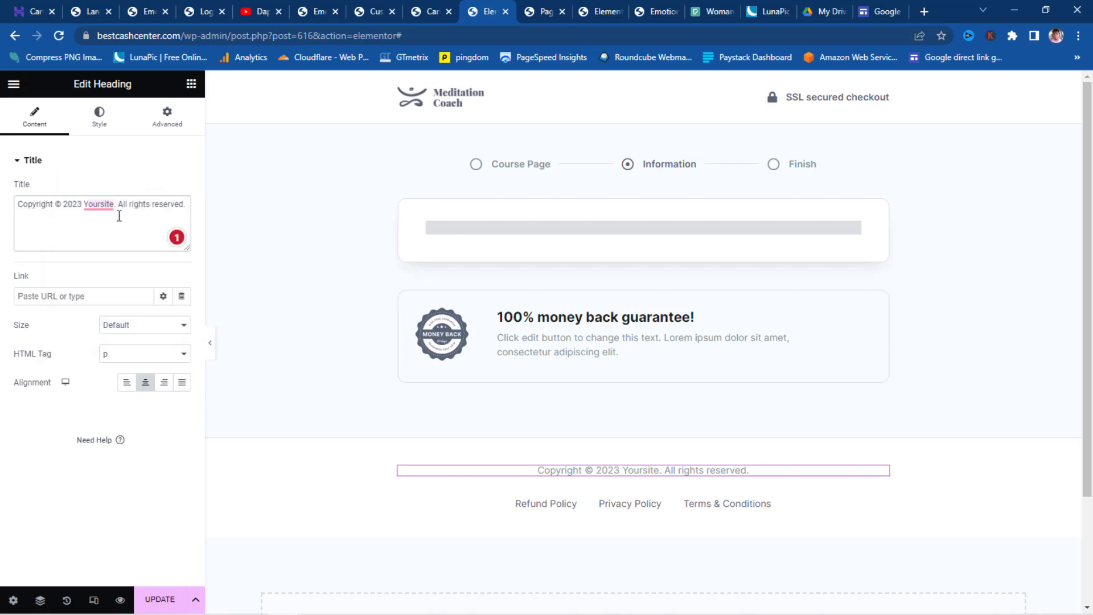
mouse_move(115, 205)
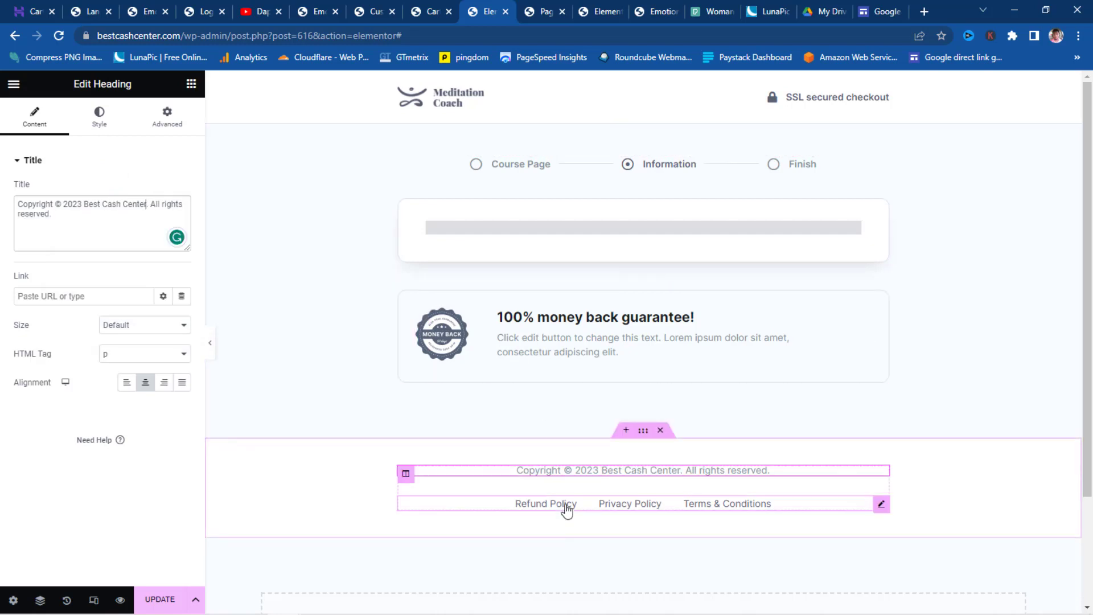
click(565, 508)
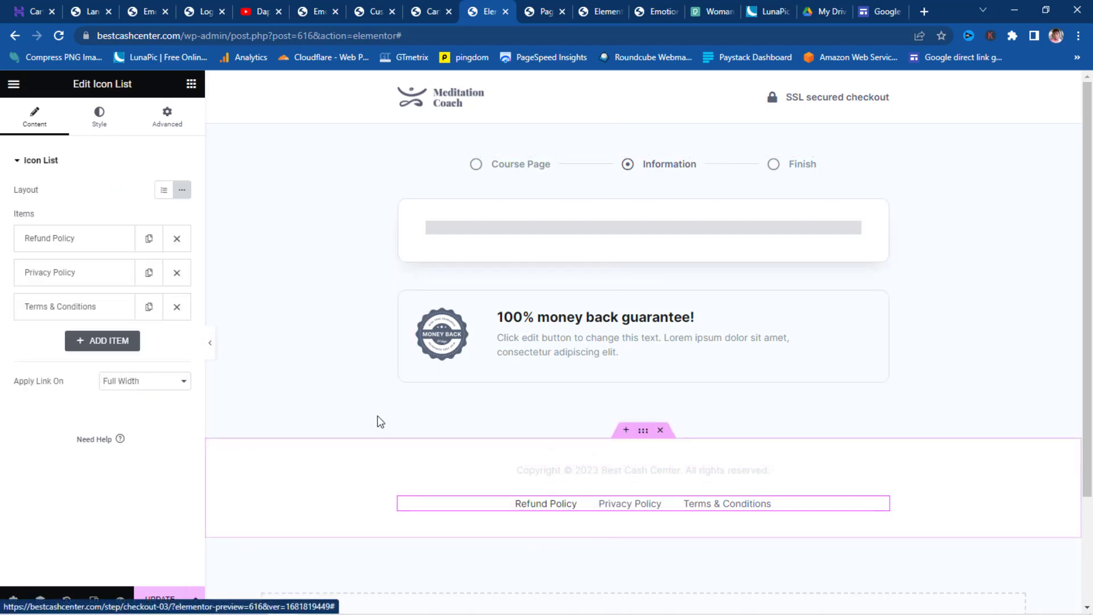
click(56, 239)
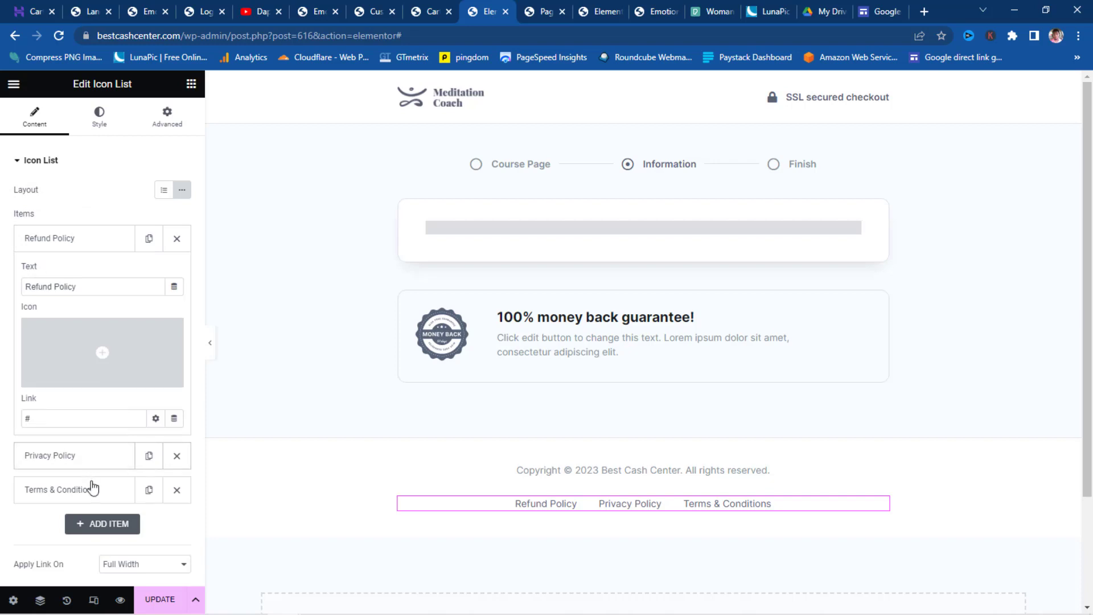
click(160, 601)
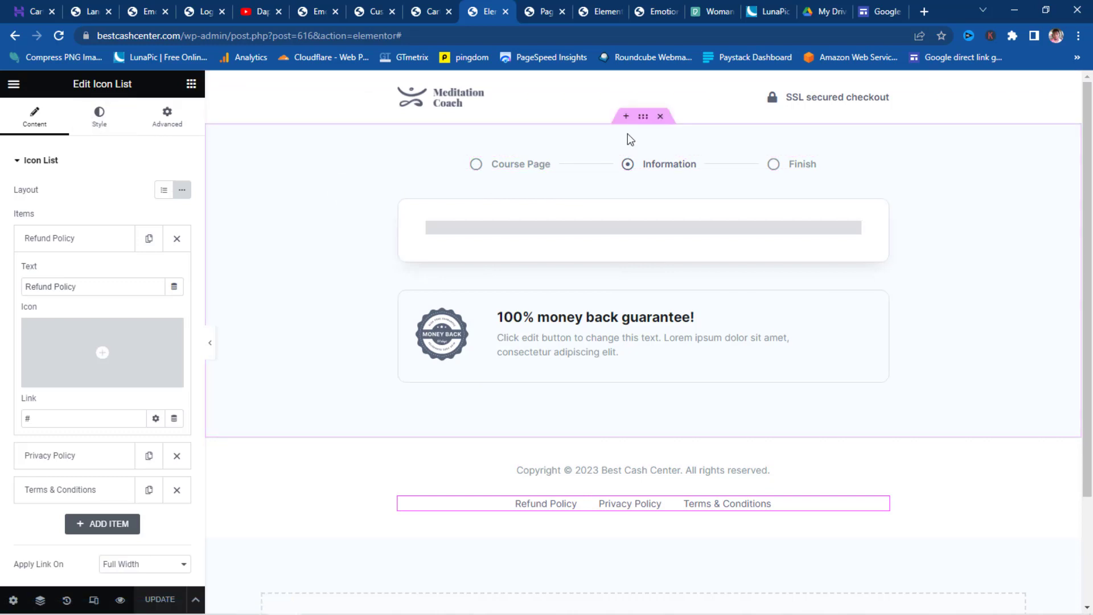
- Clear the main checkout section's background colour, then go back to the CartFlows tab
click(644, 117)
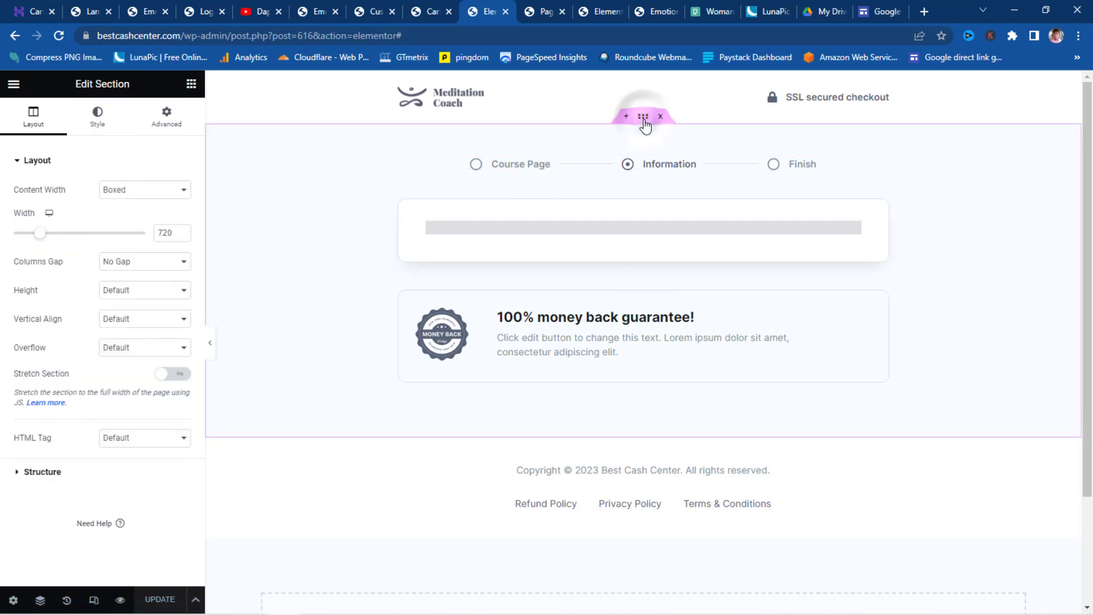
click(97, 117)
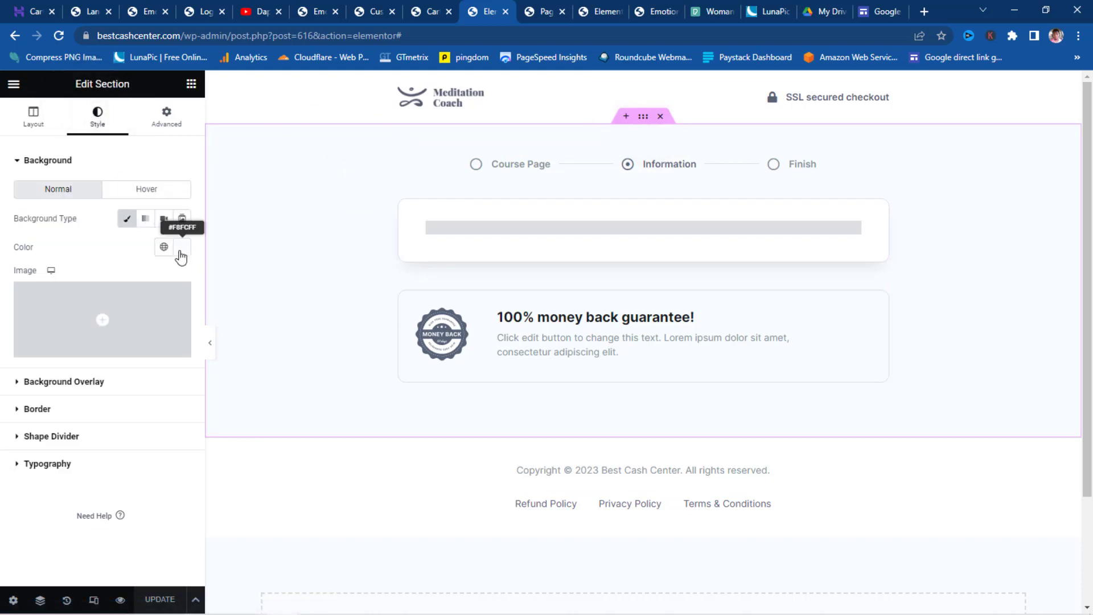
click(180, 250)
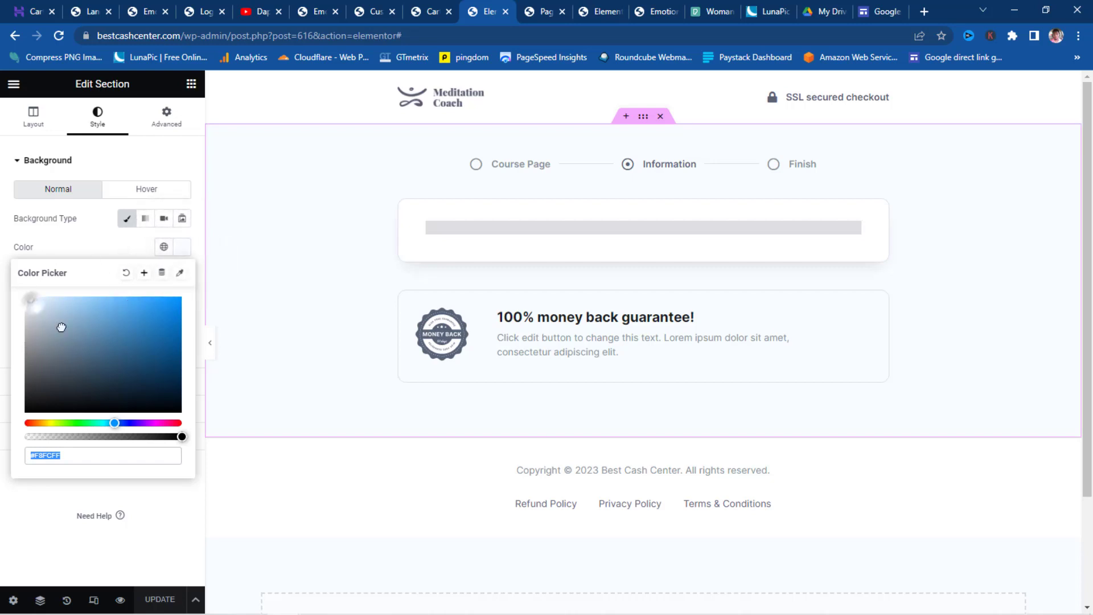
drag(59, 324, 3, 287)
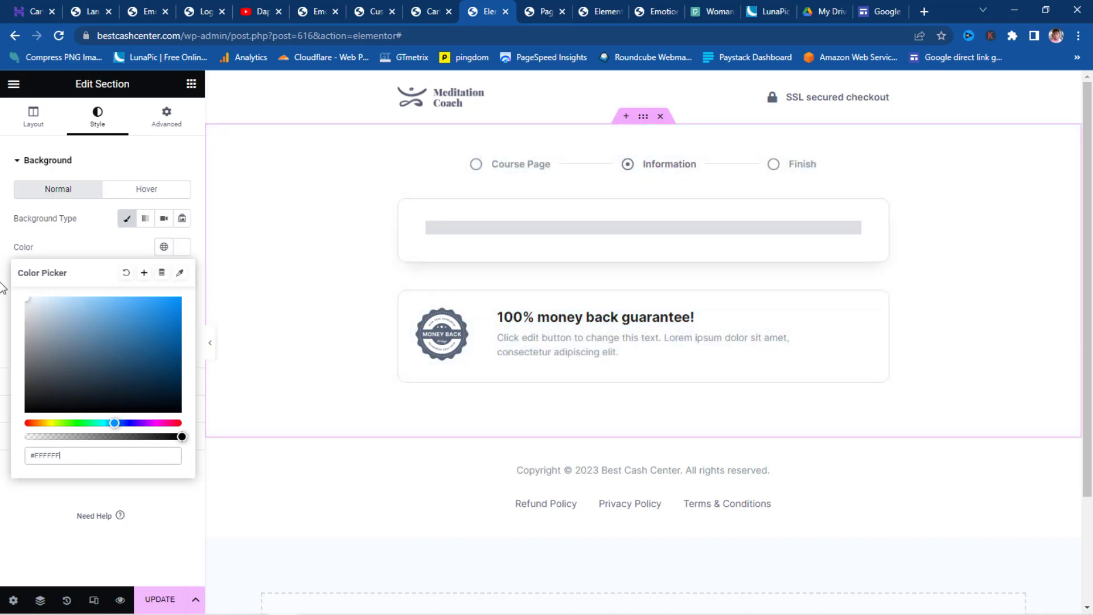
click(126, 276)
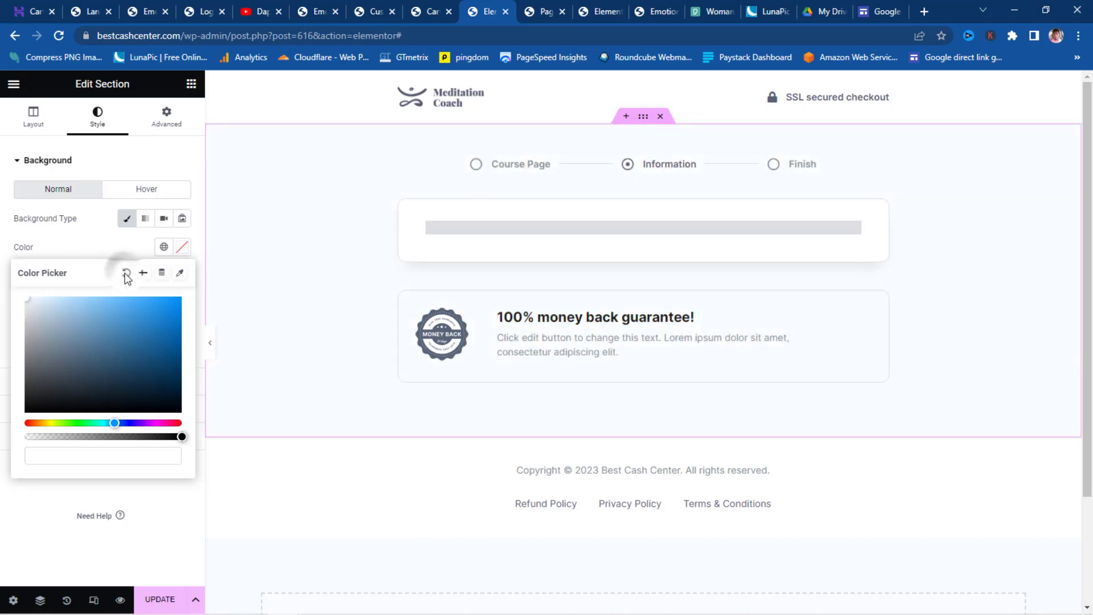
click(84, 240)
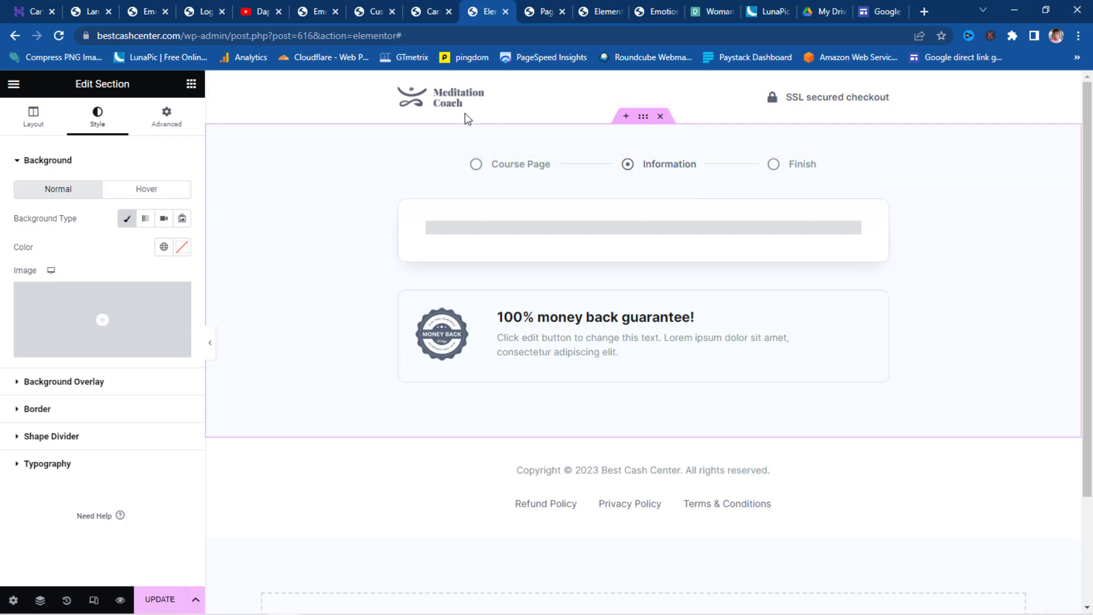
click(429, 11)
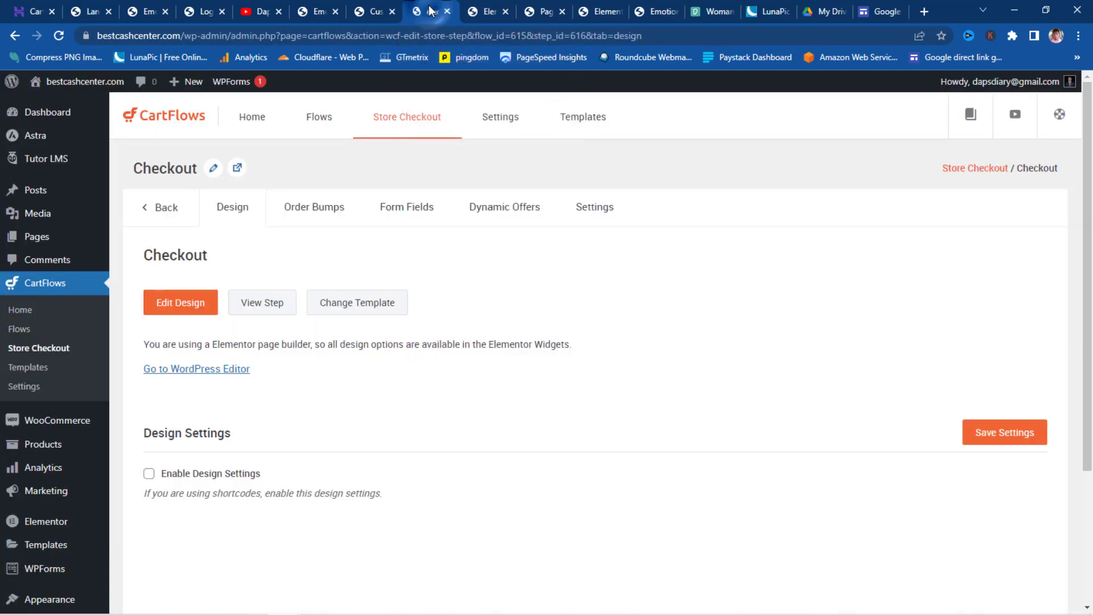
- Set the thank-you step's slug to 'thank you' and save its settings
click(148, 210)
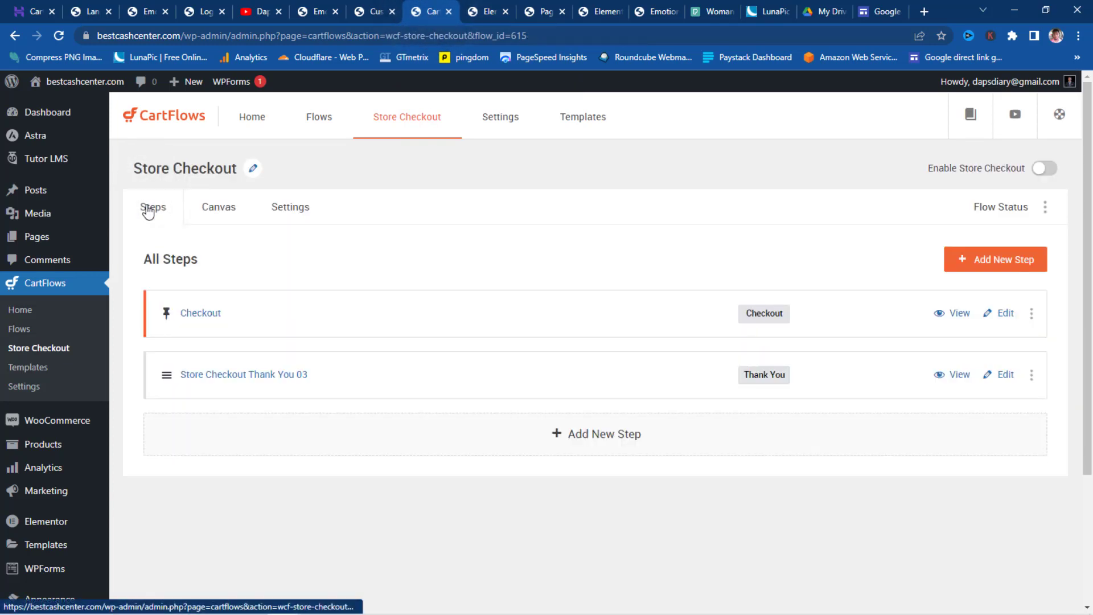
click(1002, 374)
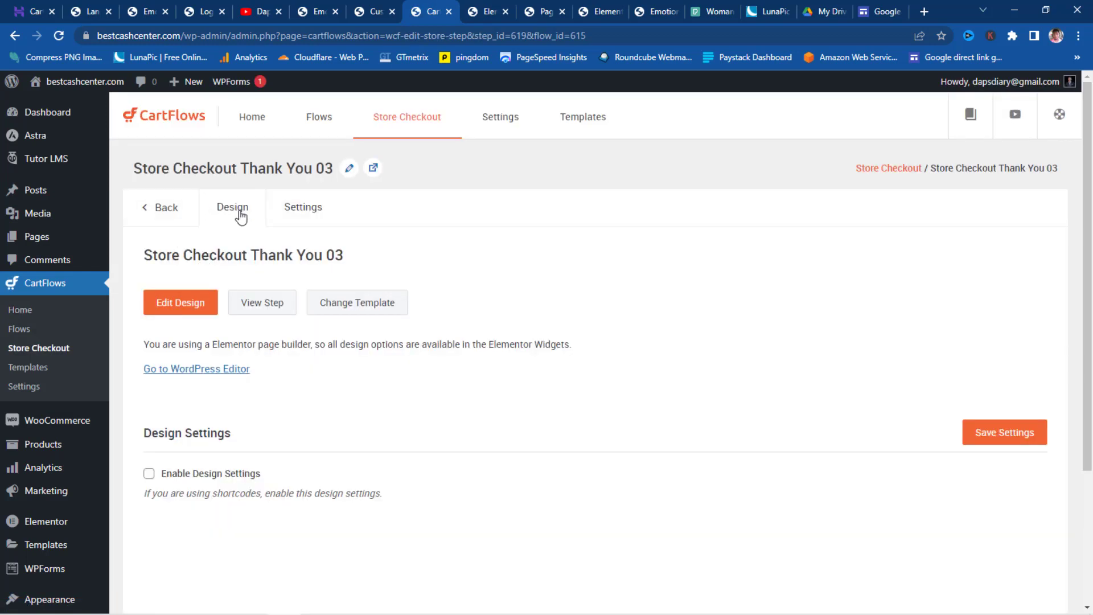
click(326, 216)
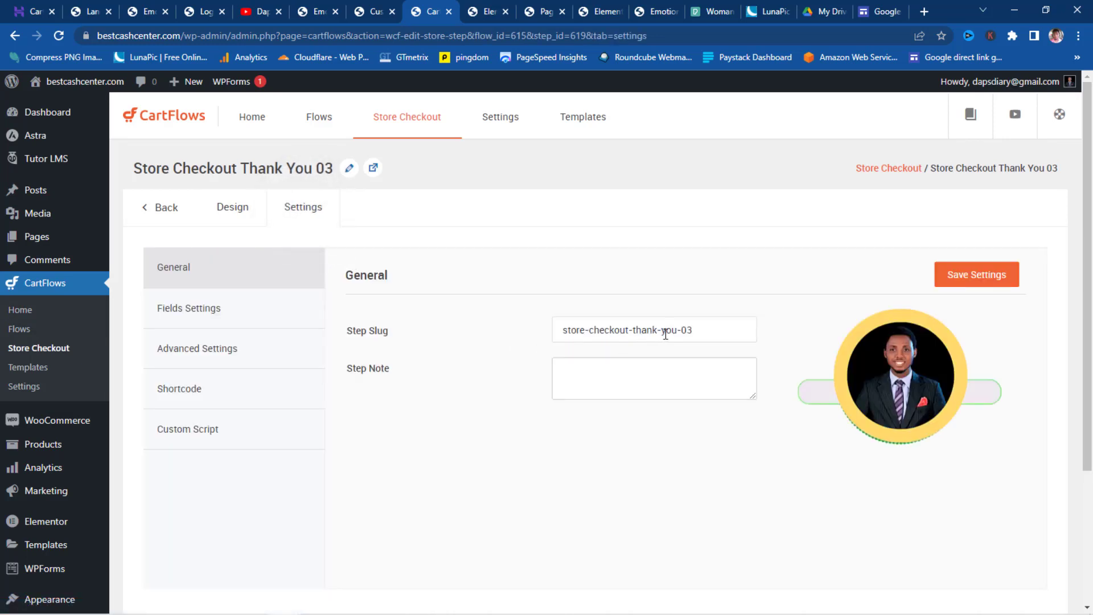
drag(722, 329, 437, 340)
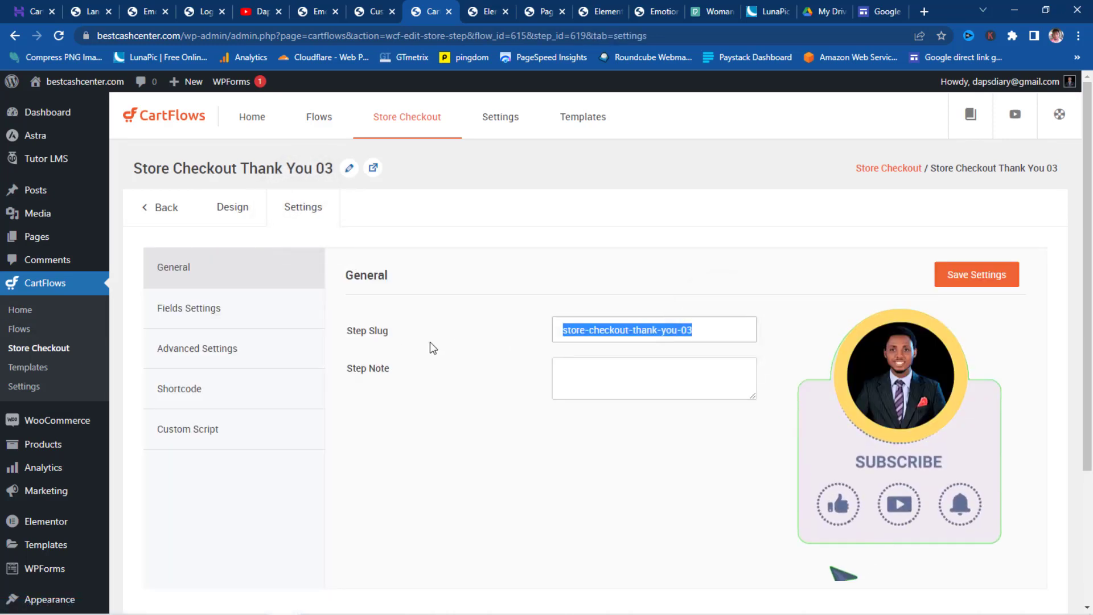
text(thank you)
click(207, 318)
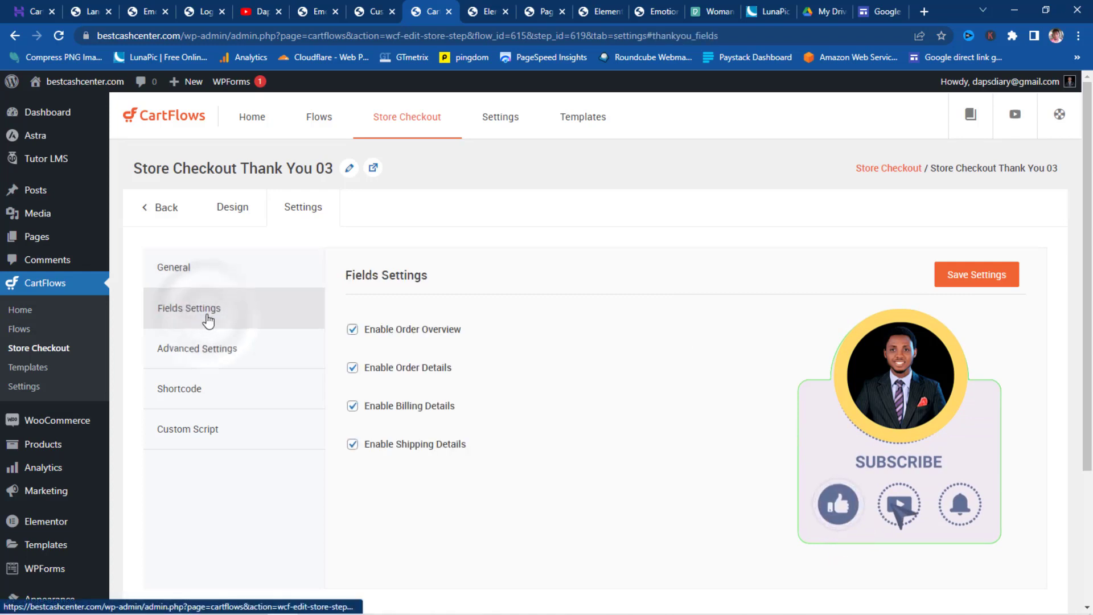
click(183, 349)
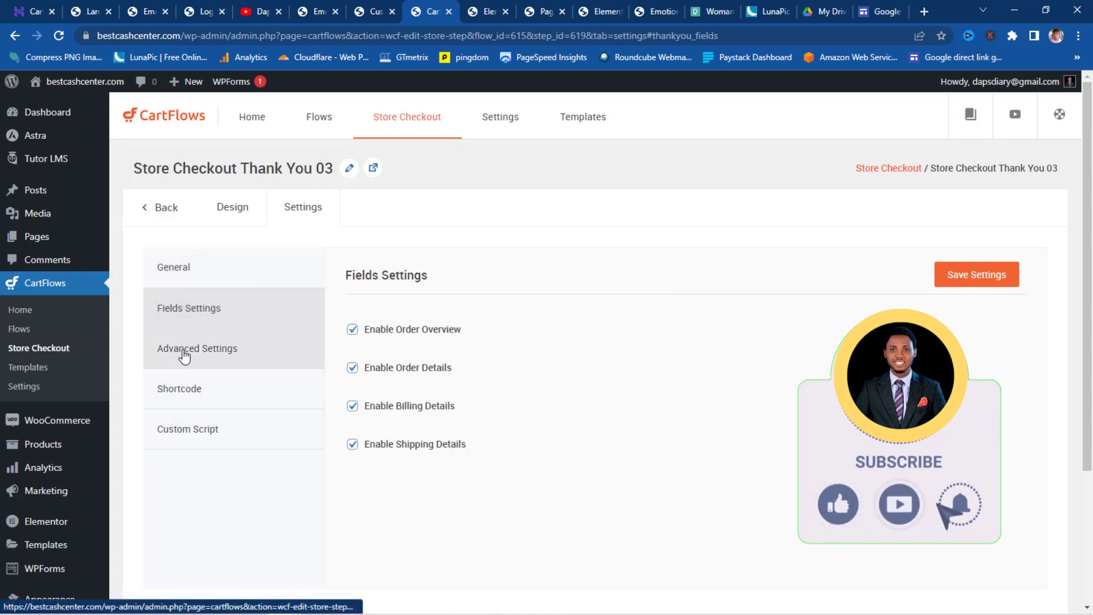
click(189, 396)
click(205, 438)
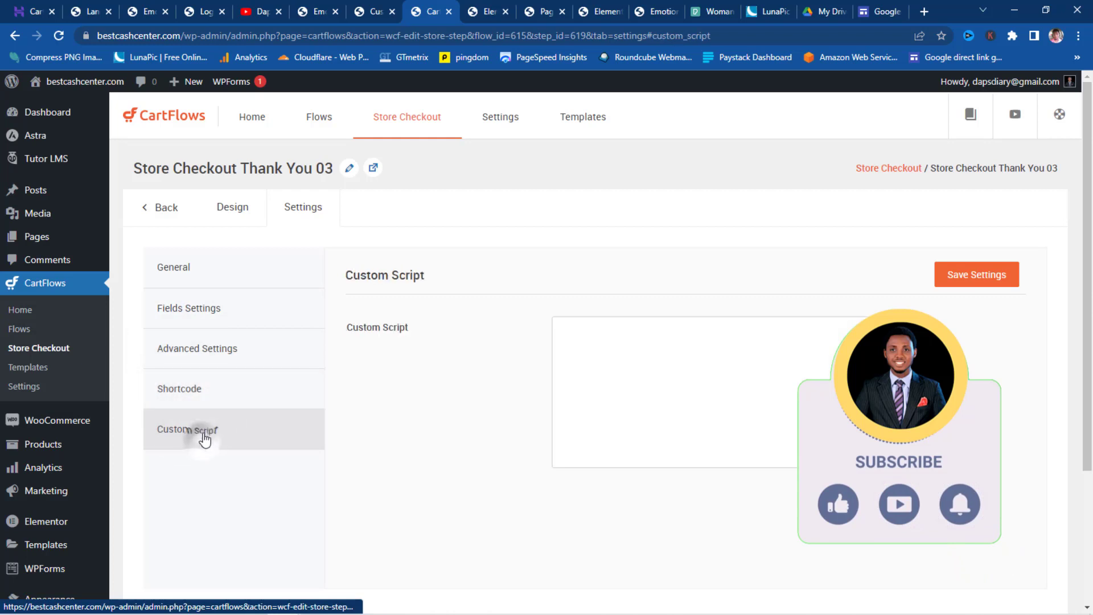
click(982, 280)
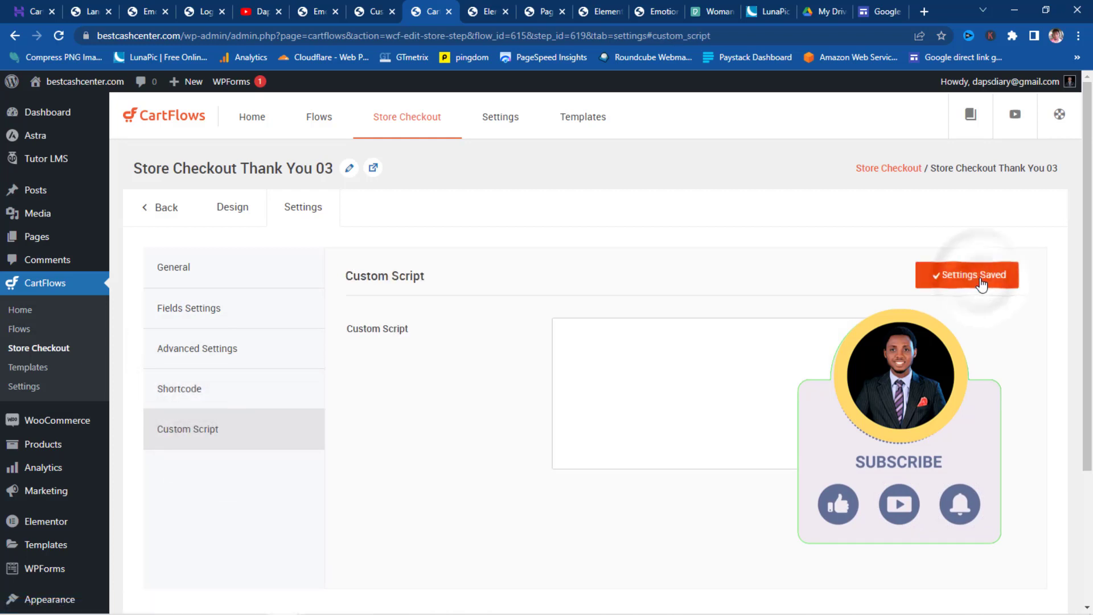
- Rename the step to 'Thank You', save it, and open its design in Elementor
click(227, 215)
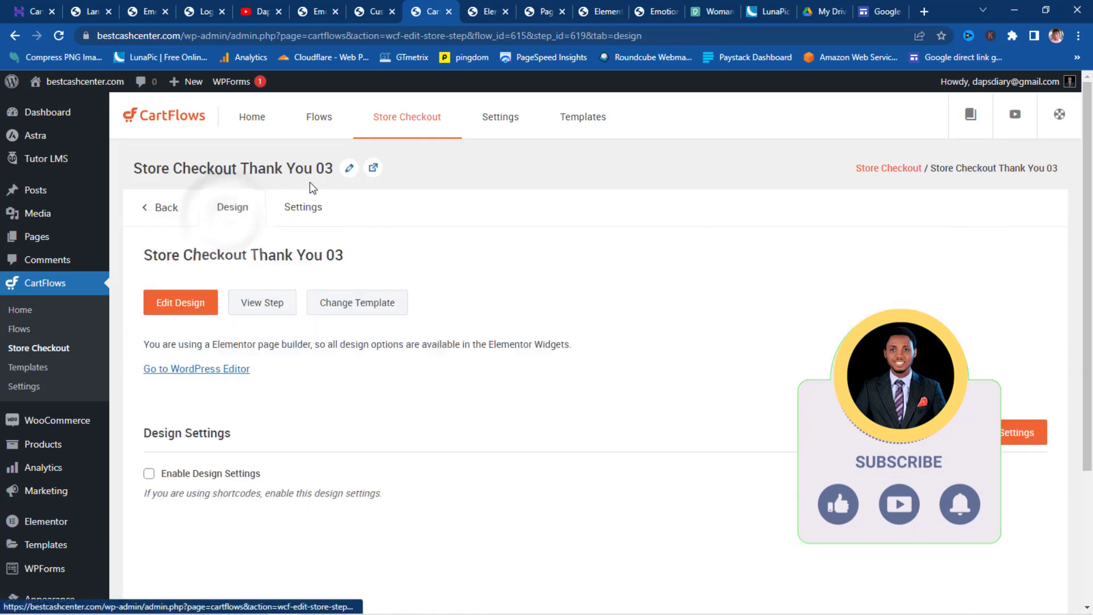
click(349, 168)
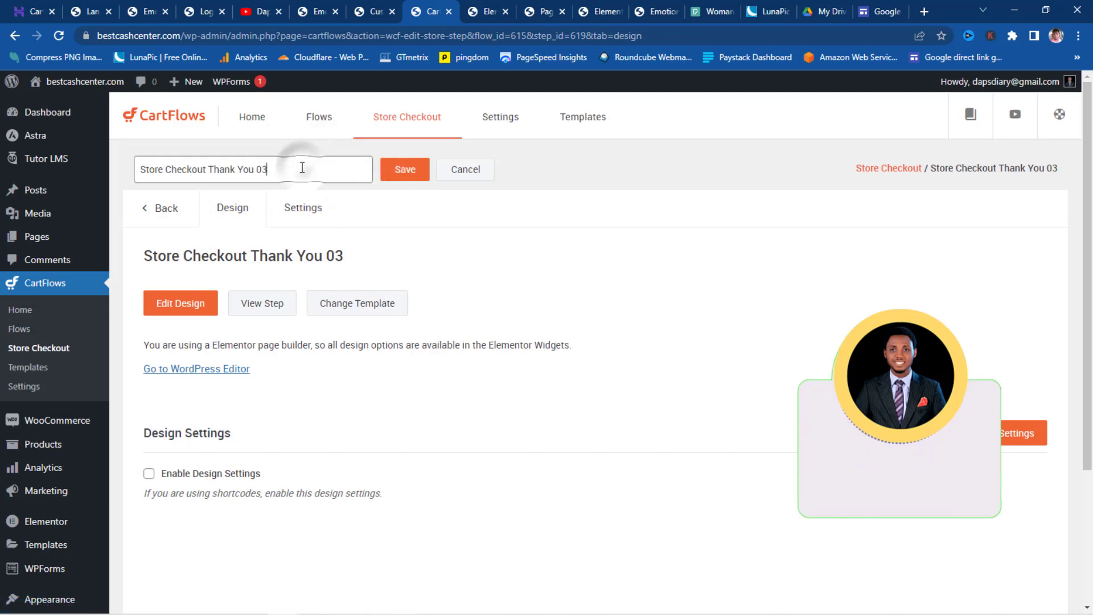
key(BackSpace)
key(BackSpace)
key(BackSpace)
key(BackSpace)
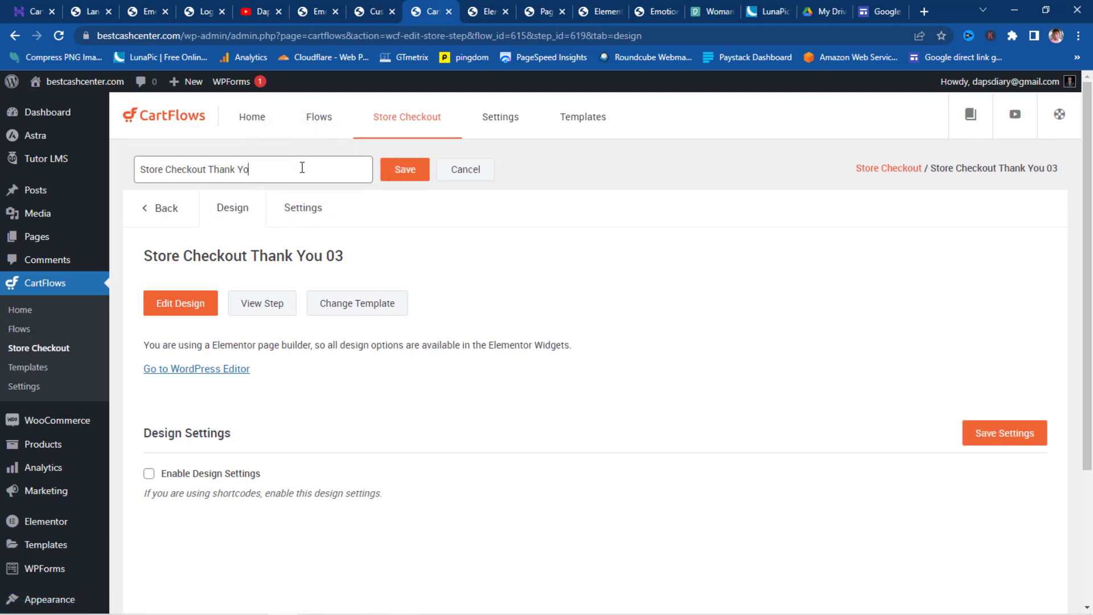
key(BackSpace)
key(BackSpace)
key(BackSpace)
key(BackSpace)
key(BackSpace)
key(BackSpace)
key(BackSpace)
key(BackSpace)
key(BackSpace)
key(BackSpace)
key(BackSpace)
key(BackSpace)
key(BackSpace)
key(BackSpace)
key(BackSpace)
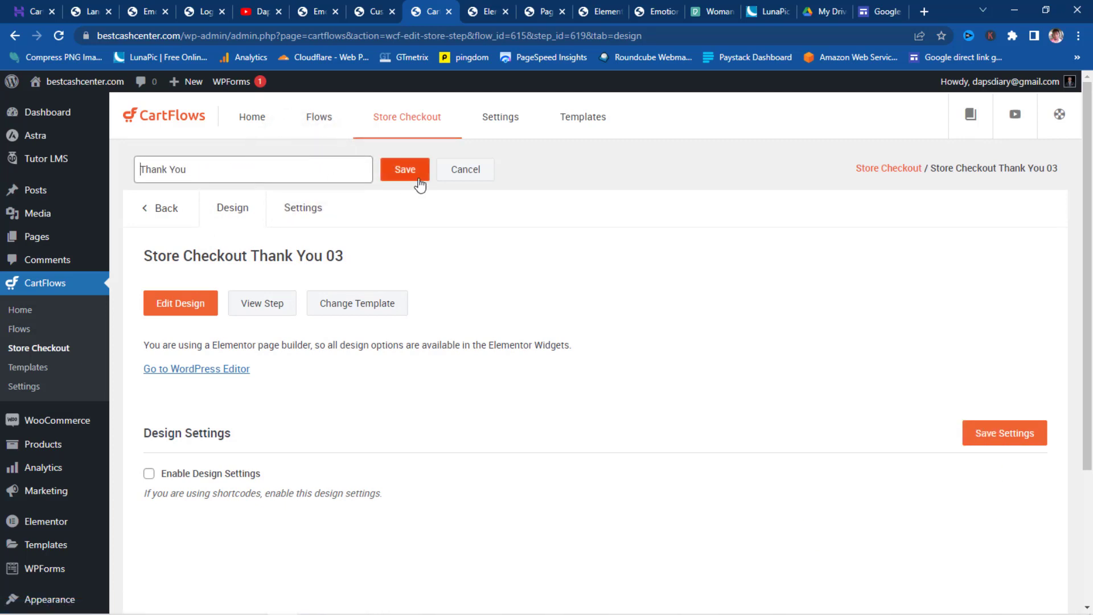
click(417, 175)
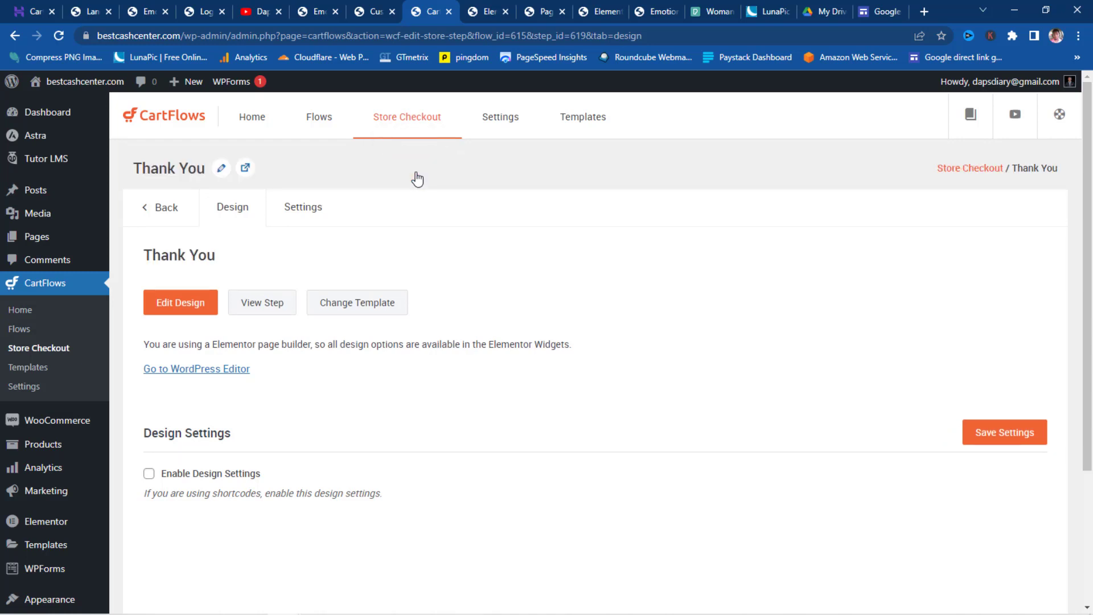
click(177, 302)
click(611, 113)
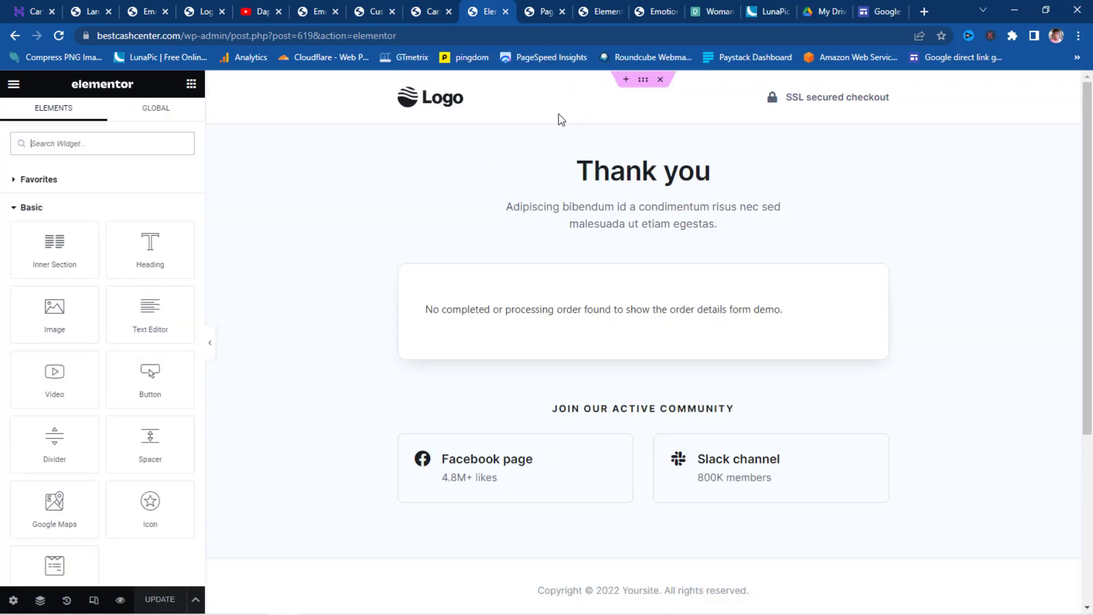
- Replace the thank-you page logo with the Meditation Coach image
click(428, 96)
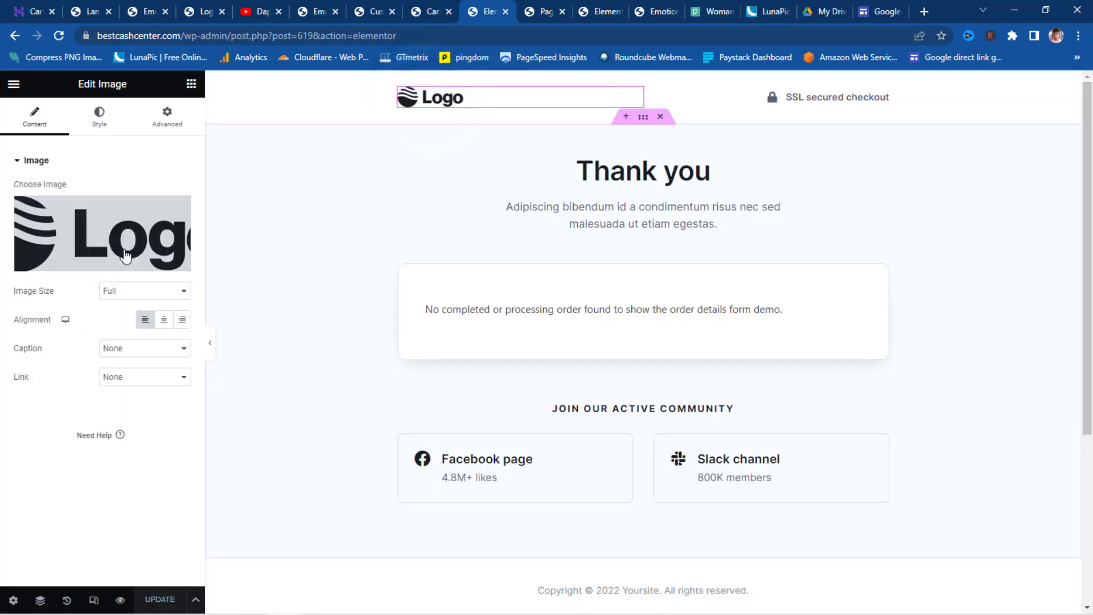
click(58, 241)
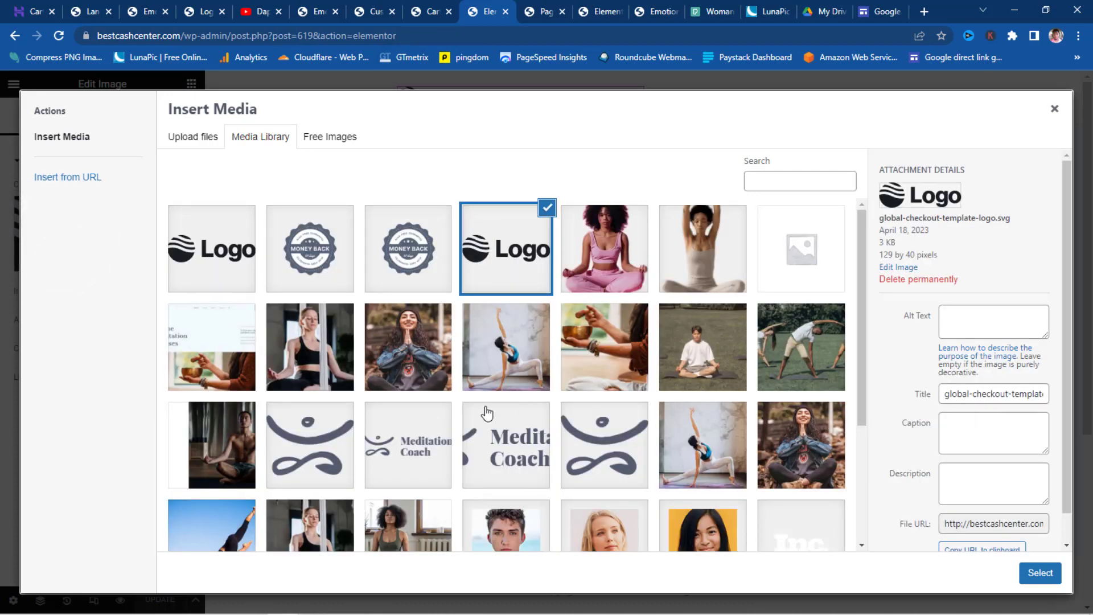
double_click(422, 455)
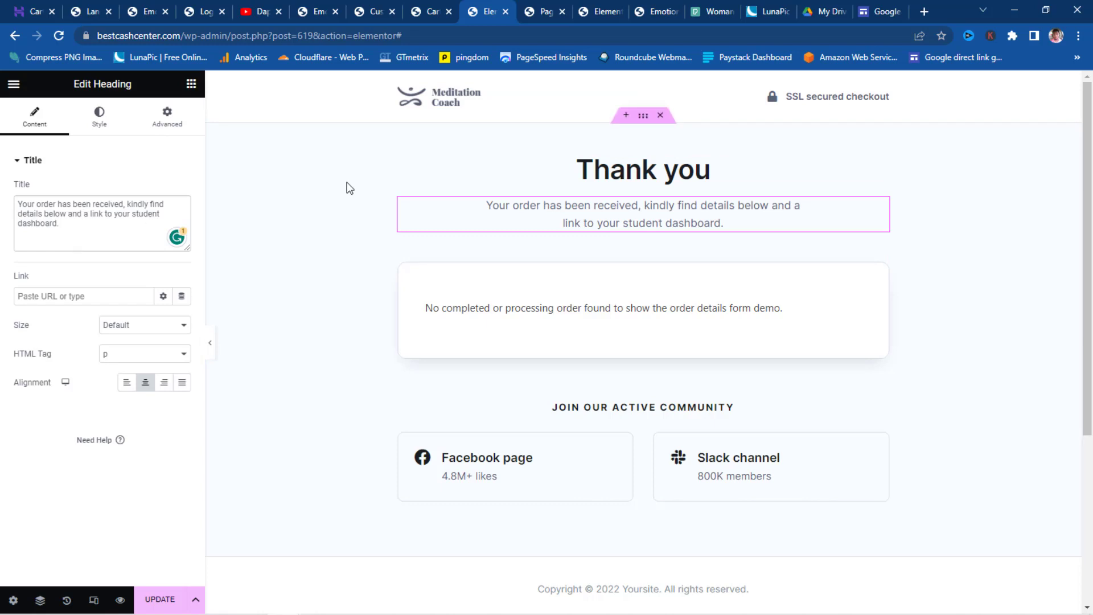
scroll(701, 201, down, 1)
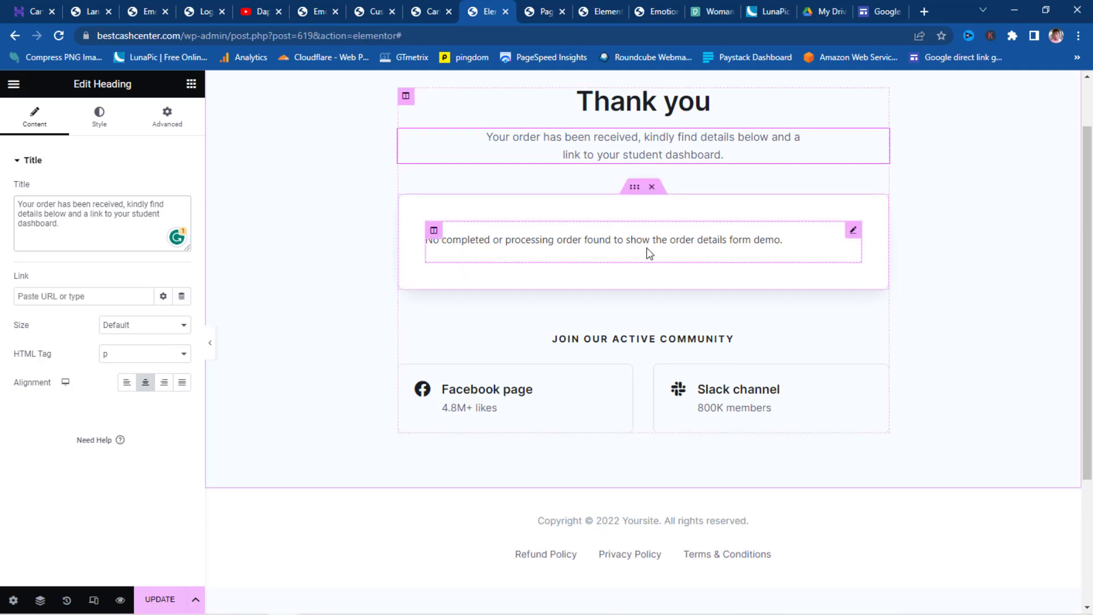
scroll(651, 229, down, 2)
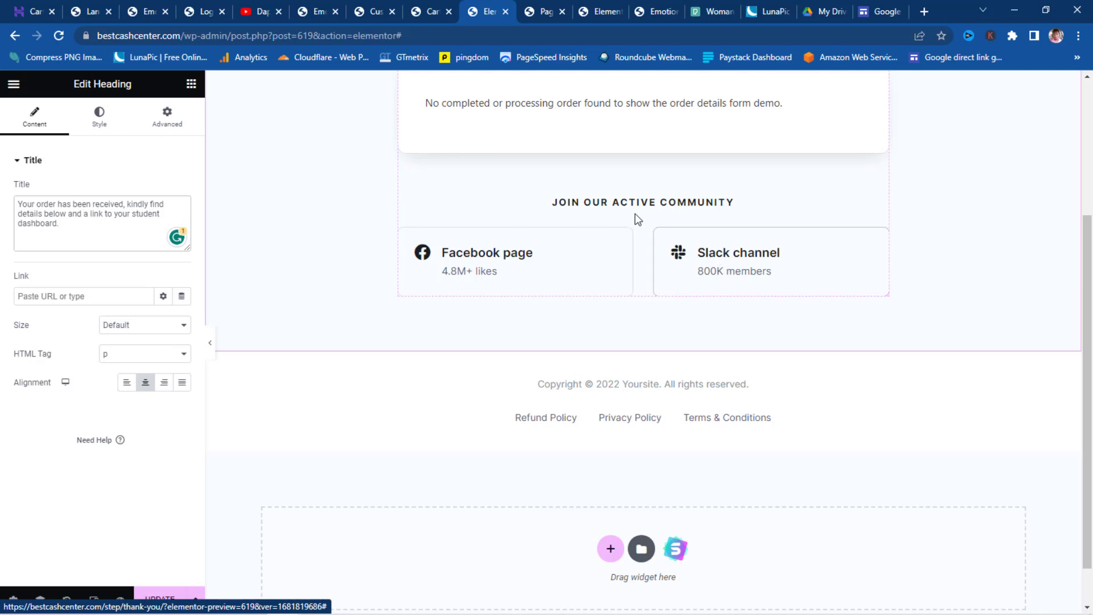
- Add a text block under the community heading, then delete it again
click(191, 84)
drag(154, 322, 633, 214)
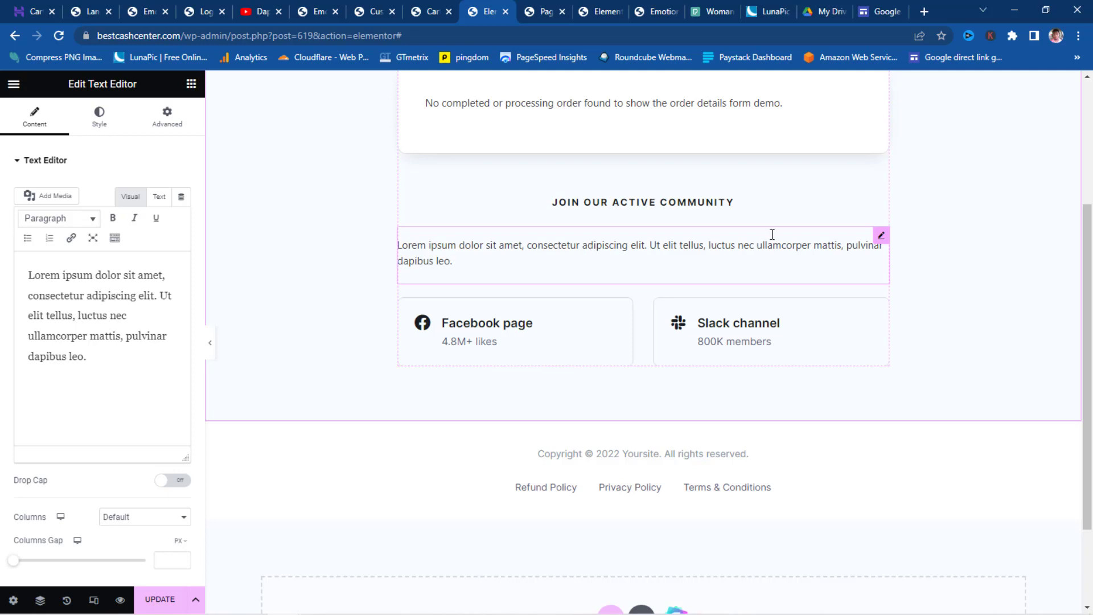
right_click(881, 240)
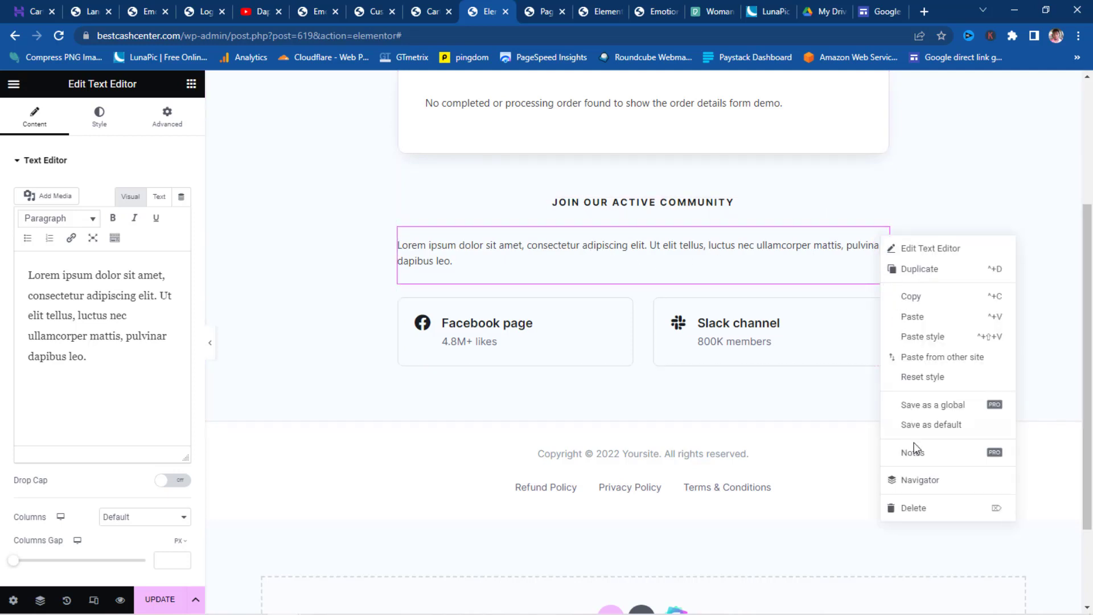
click(914, 507)
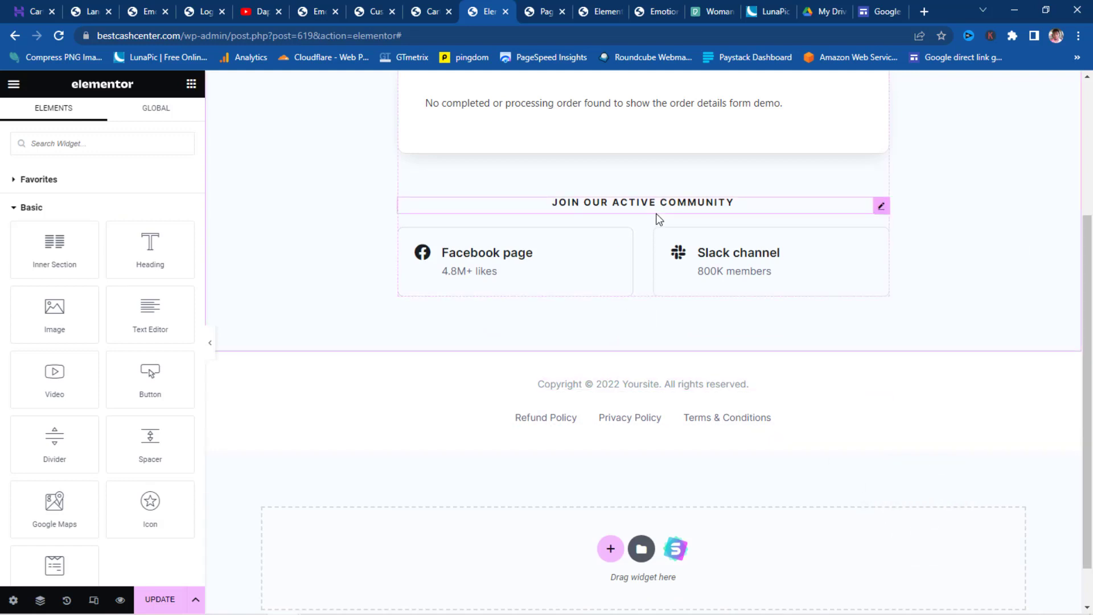
- Duplicate the order-details box and move the copy below the community links
scroll(658, 219, up, 3)
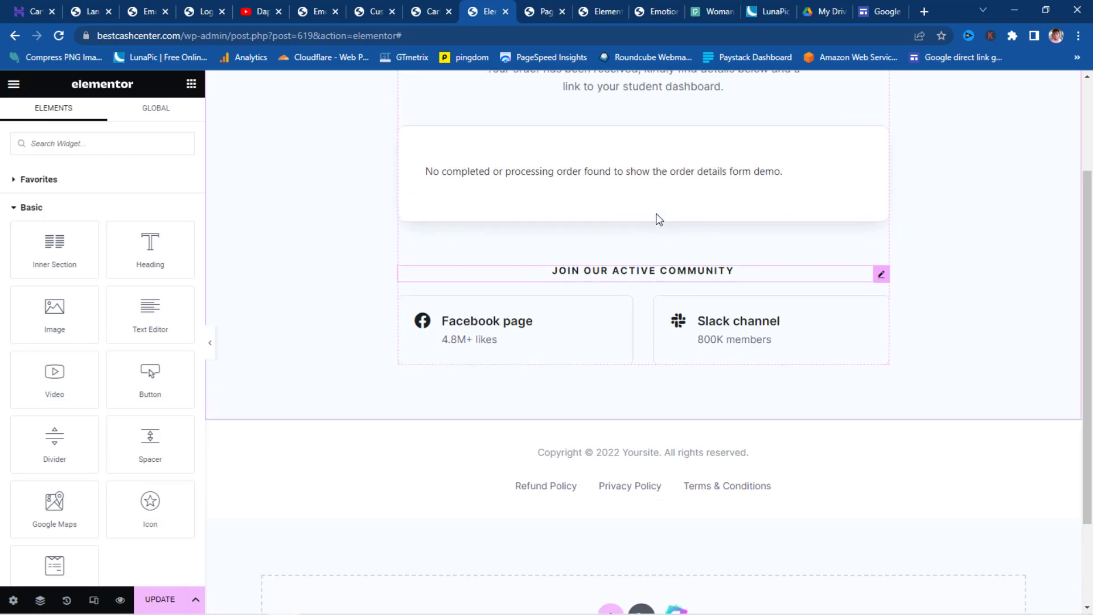
scroll(658, 220, up, 1)
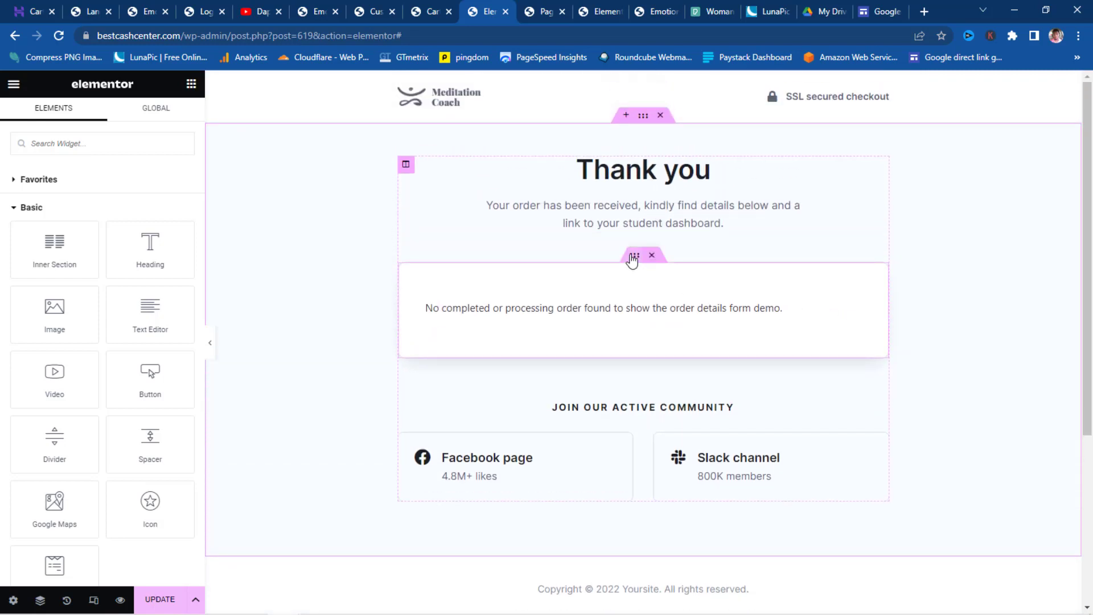
right_click(632, 259)
click(662, 289)
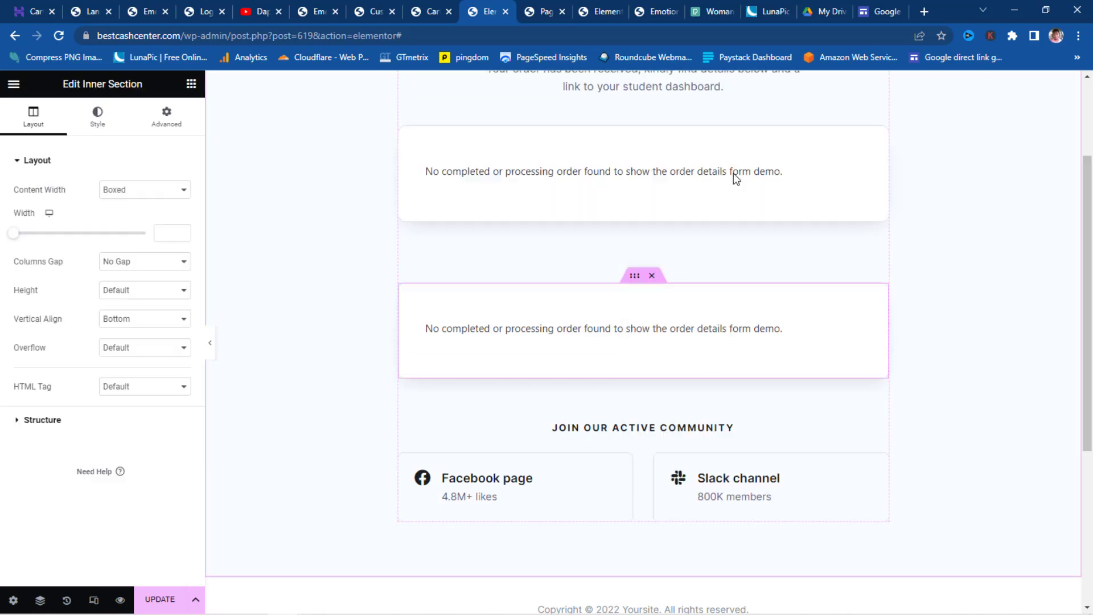
scroll(733, 174, down, 1)
drag(635, 212, 590, 346)
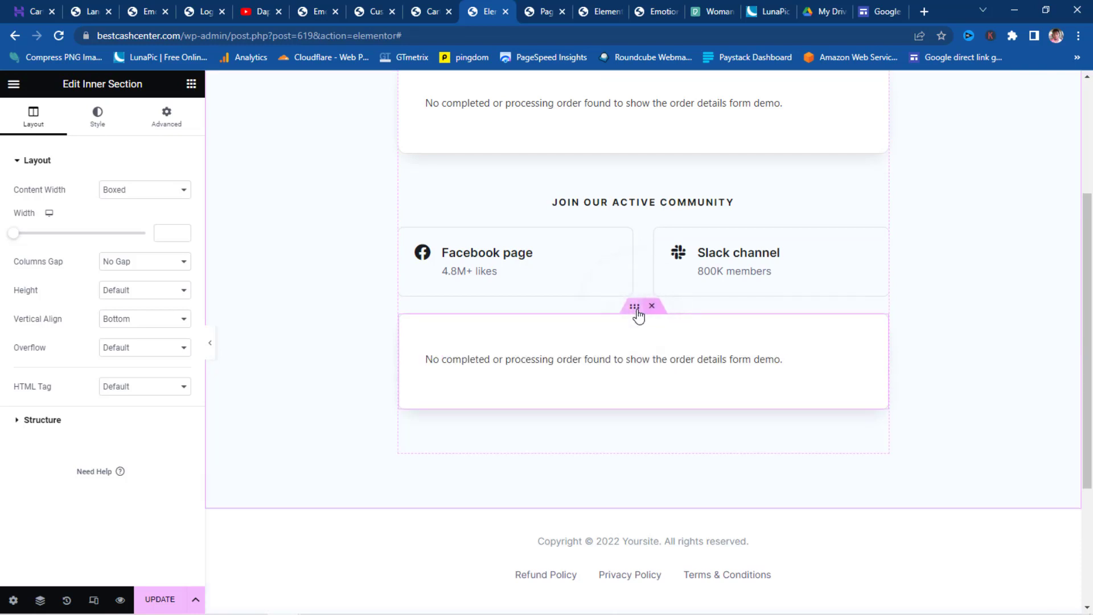
- Set the copied section's top margin to 64 px
click(157, 118)
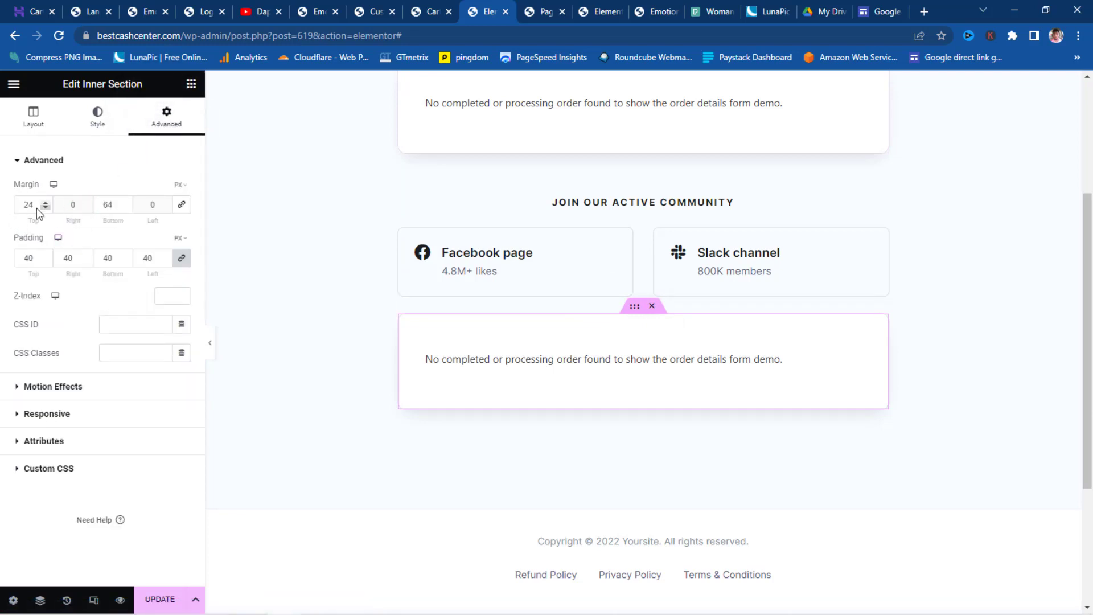
drag(29, 204, 12, 207)
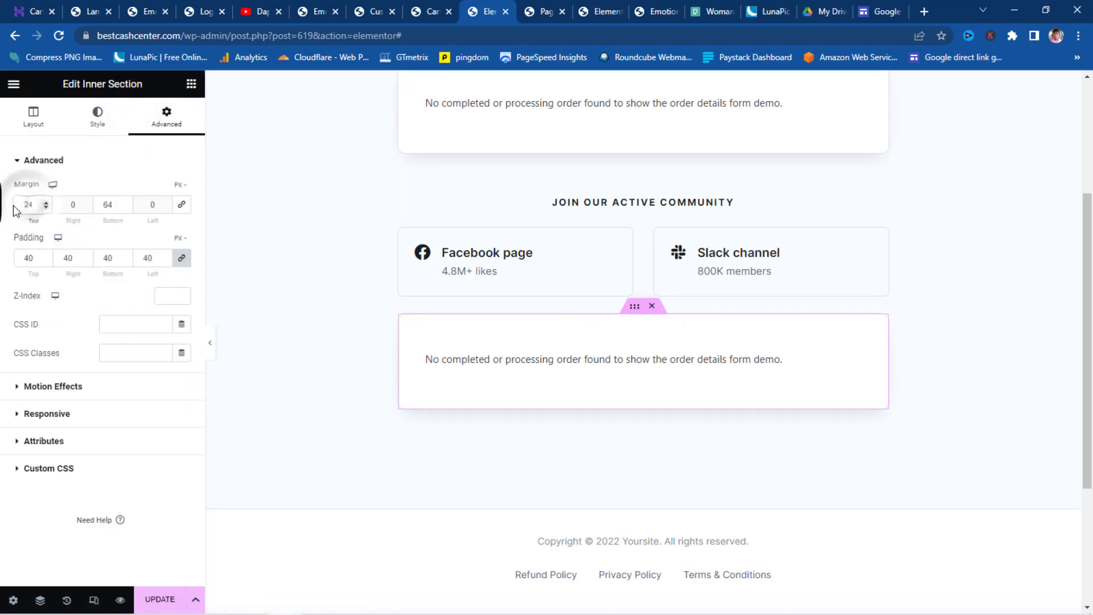
text(6)
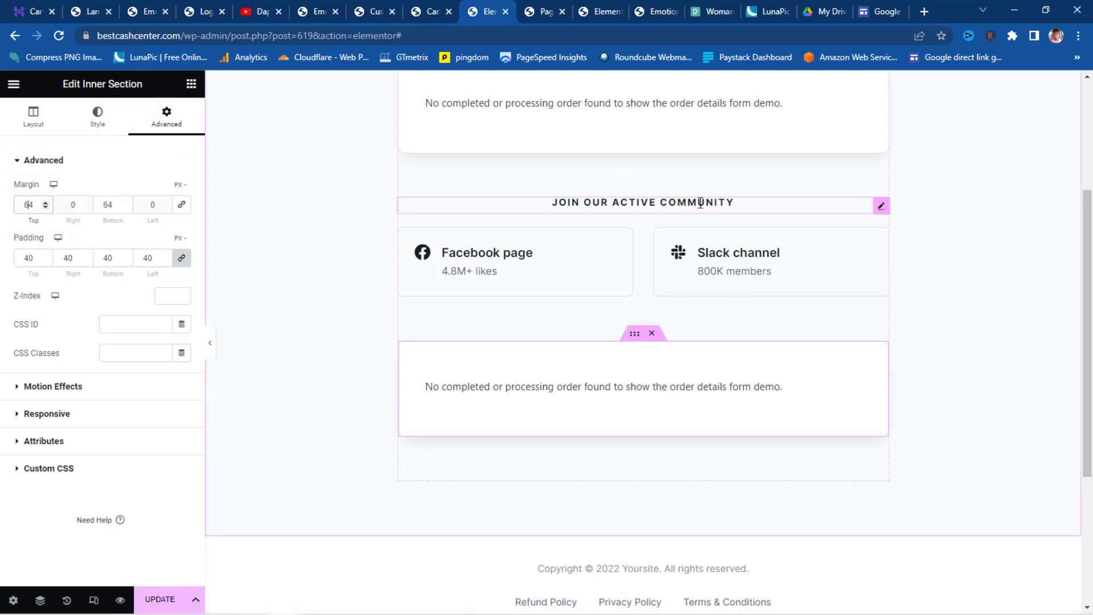
- Duplicate the community heading into the lower box and retitle it ACCESS YOUR DASHBOARD
right_click(883, 208)
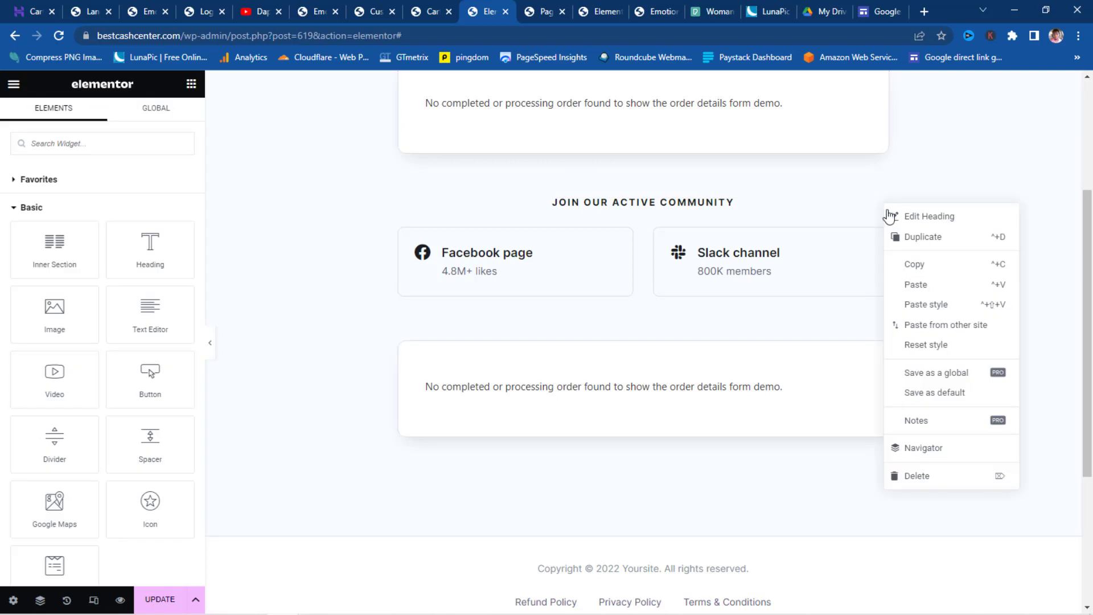
click(919, 238)
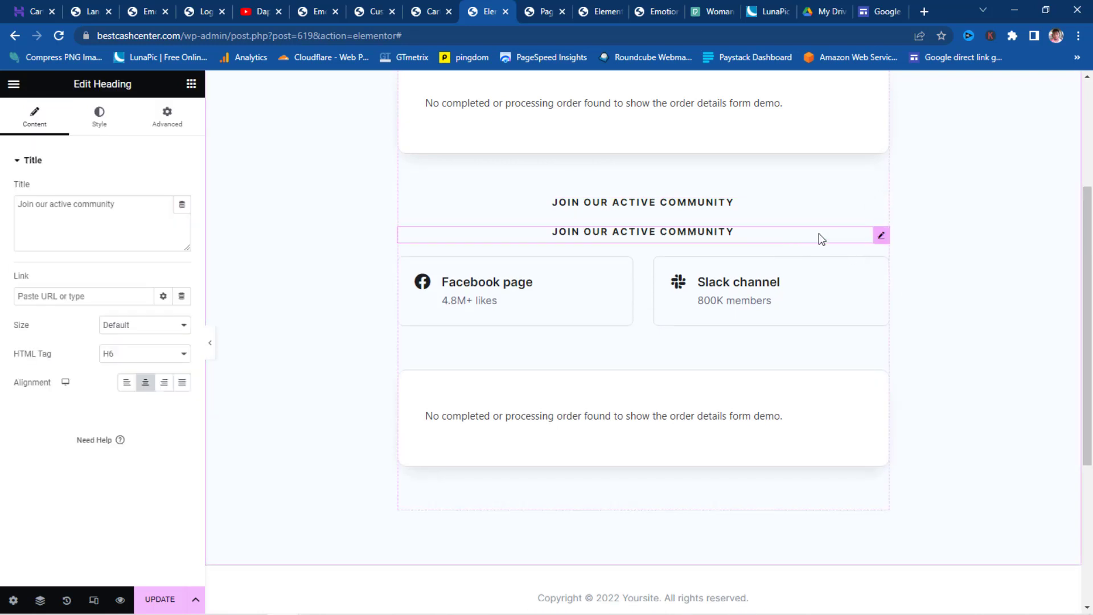
drag(879, 239, 675, 377)
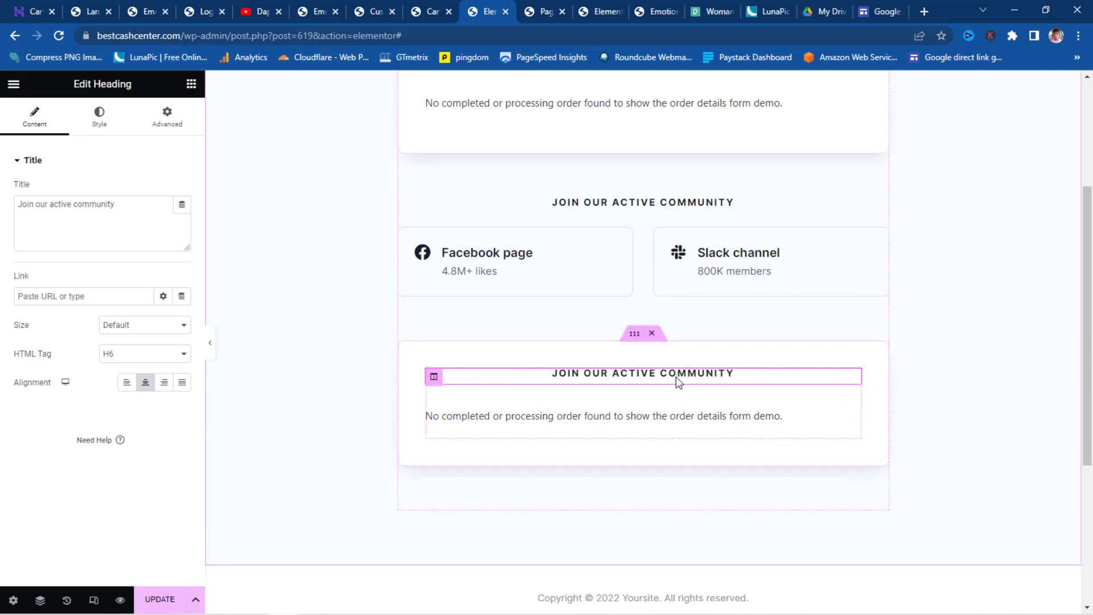
drag(129, 204, 3, 217)
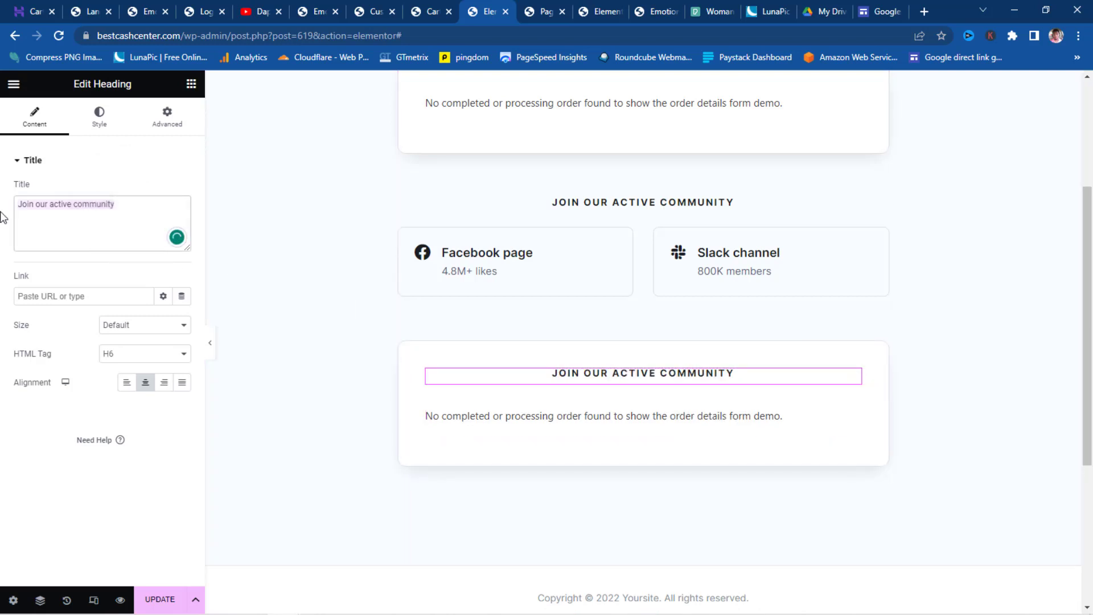
text(ACCESS YOUR DASHBOARD)
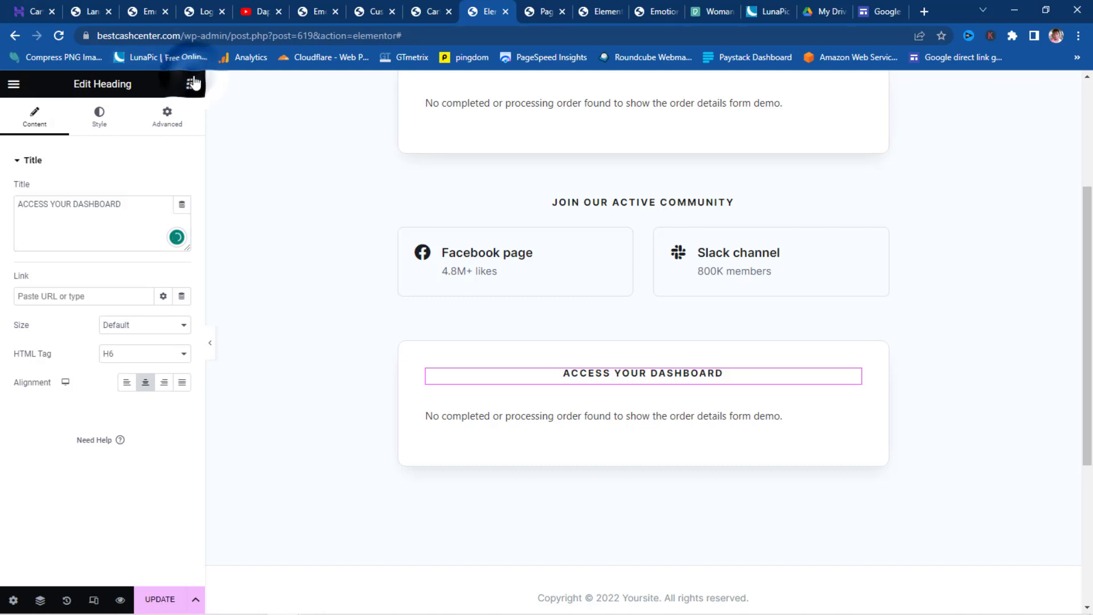
- Add a centered, Medium-size button labelled 'Dashboard' below the new heading
click(191, 83)
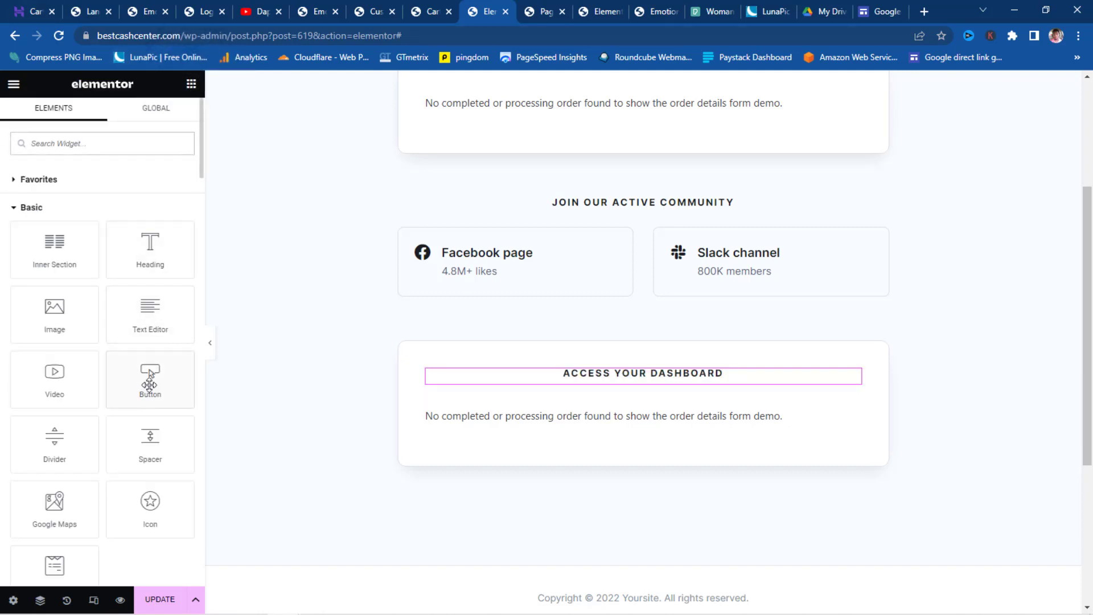
drag(150, 377, 691, 415)
drag(689, 384, 689, 411)
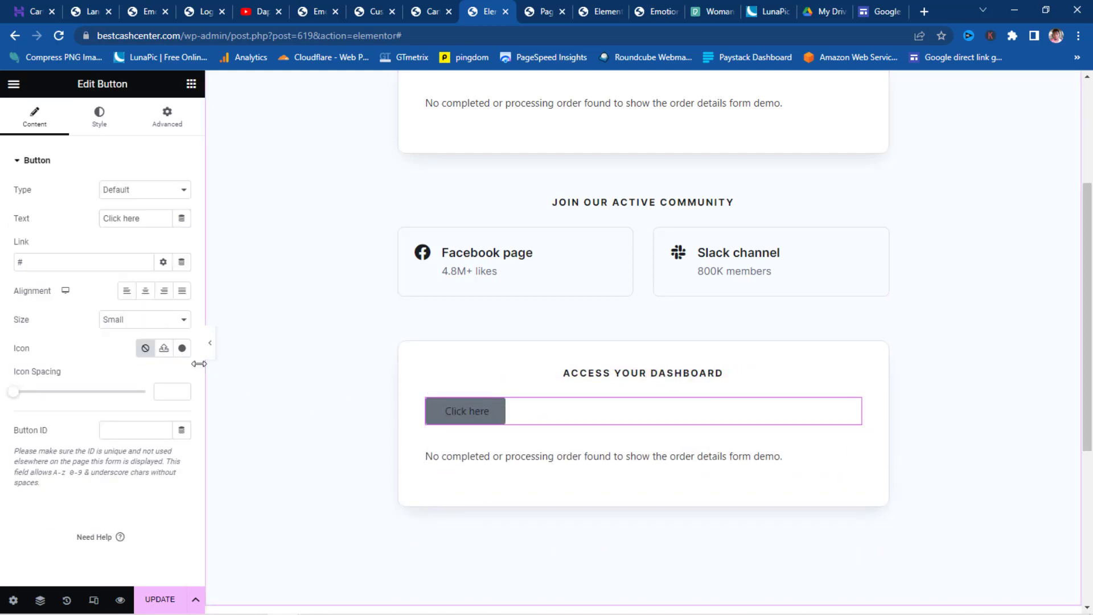
click(145, 290)
click(145, 320)
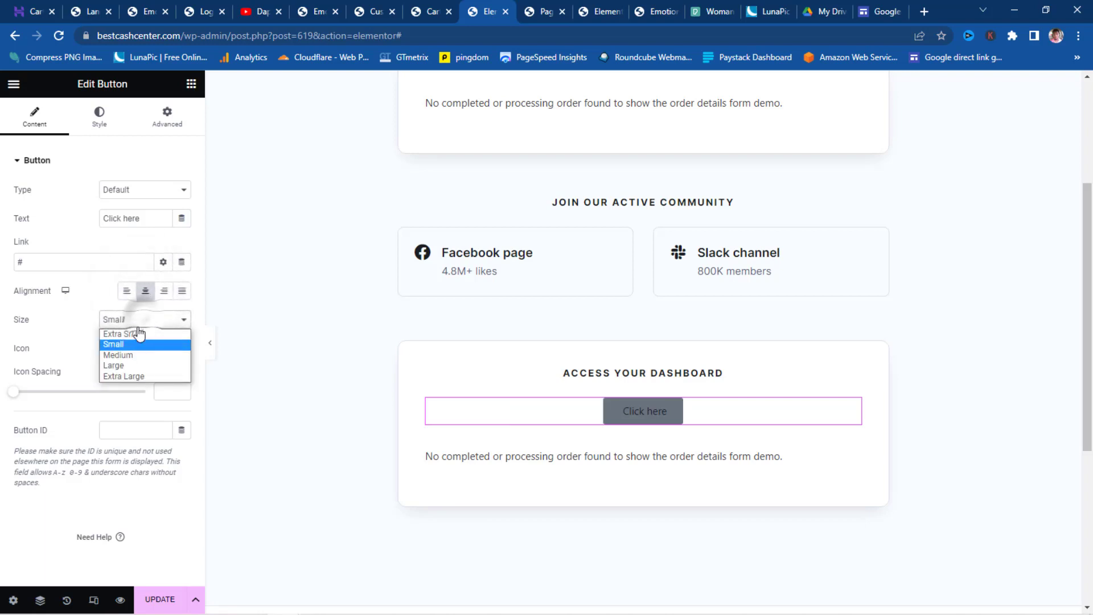
click(126, 353)
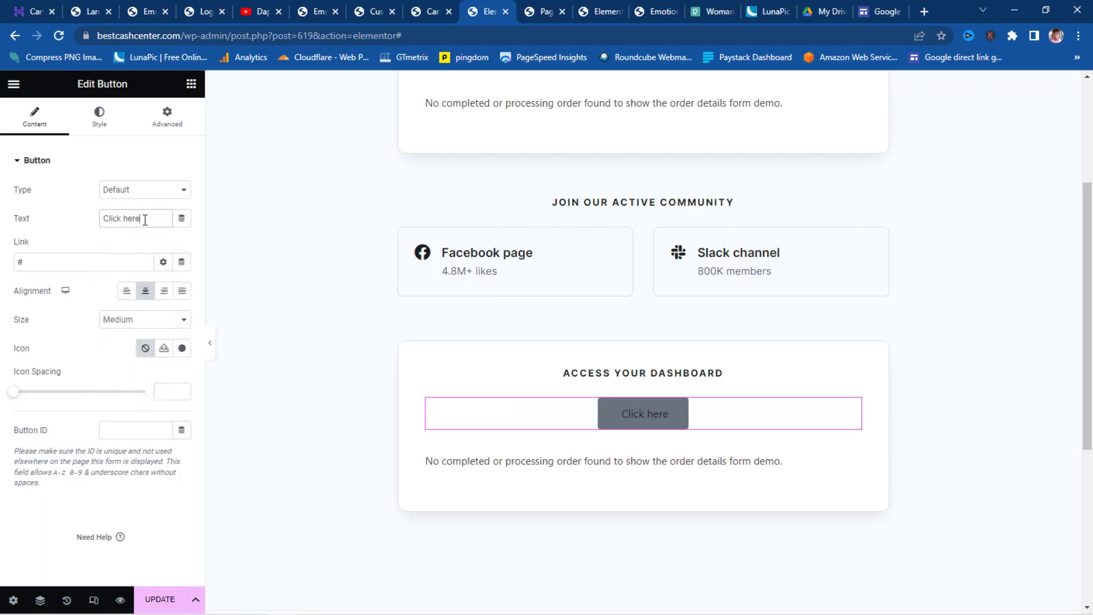
drag(144, 218, 54, 219)
text(Dash)
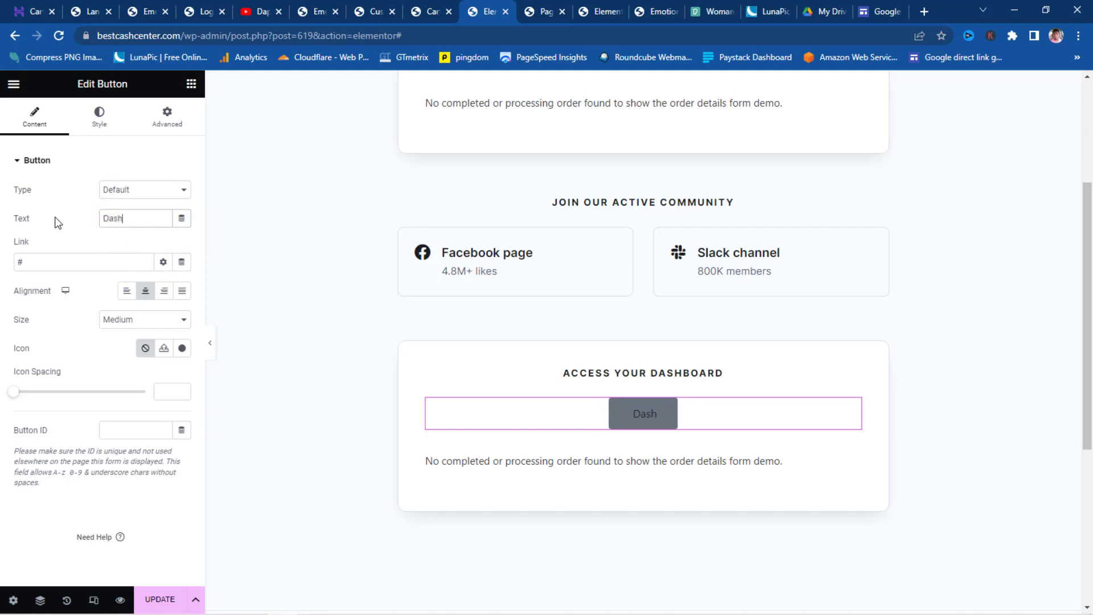
text(board)
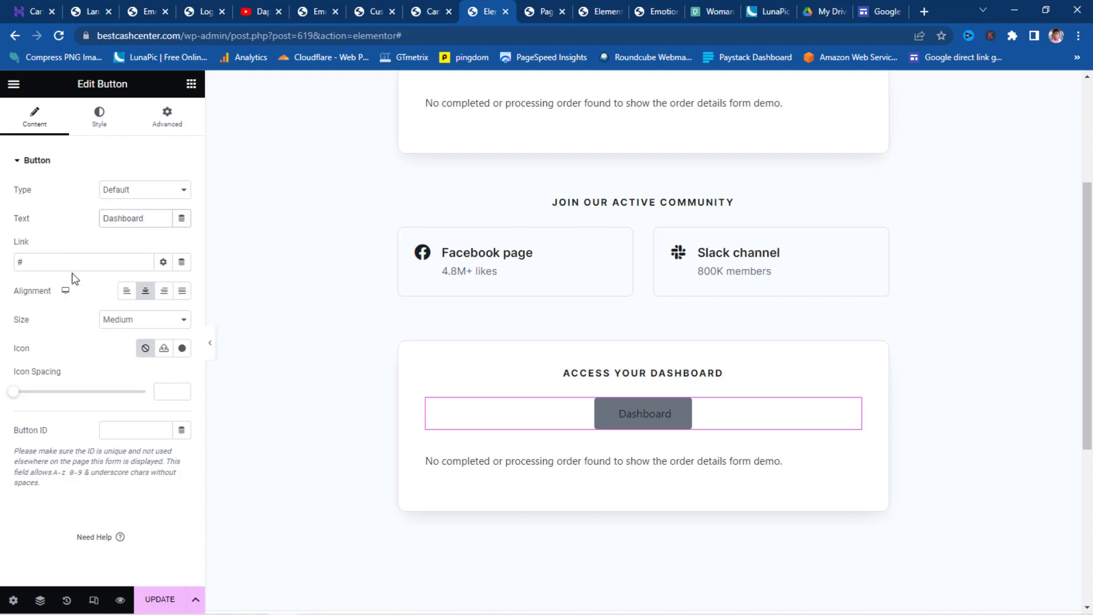
- Link the Dashboard button to the site's /dashboard page
drag(178, 34, 121, 34)
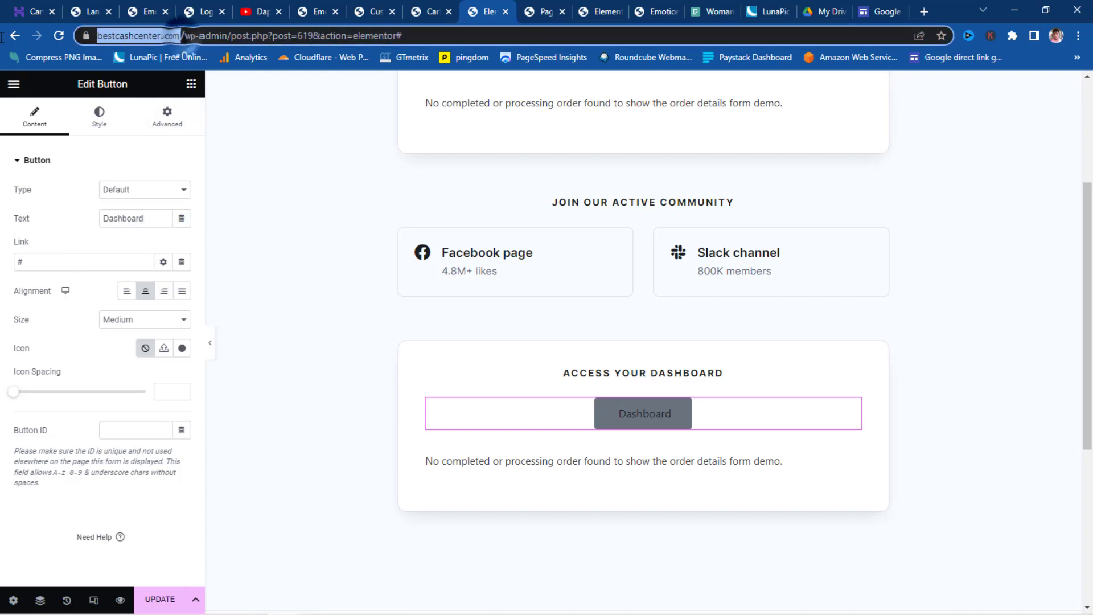
right_click(122, 34)
click(153, 129)
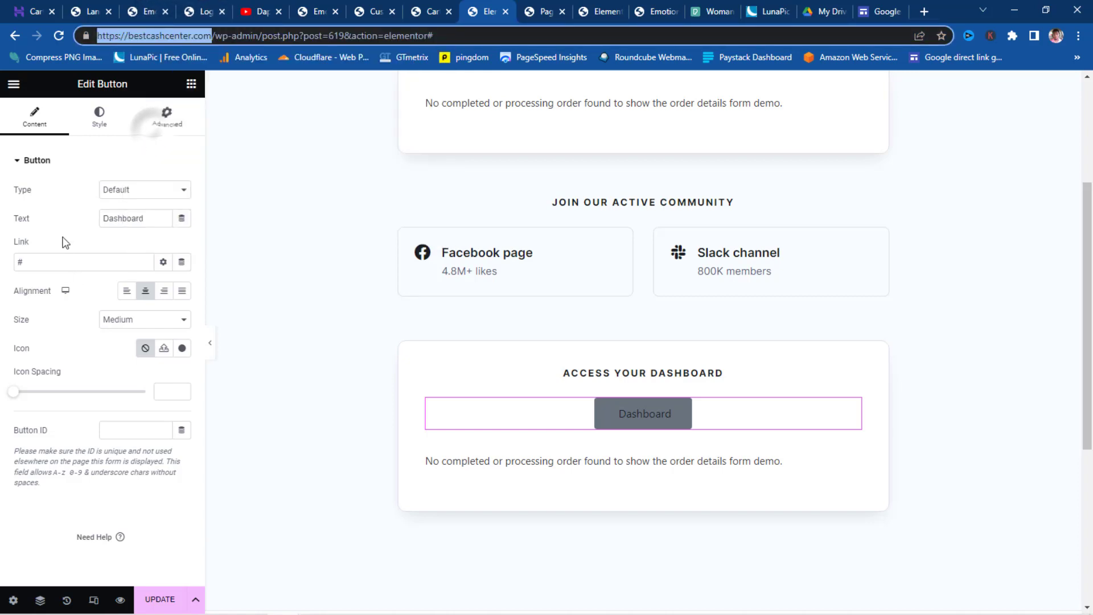
click(36, 260)
key(BackSpace)
key(ctrl+v)
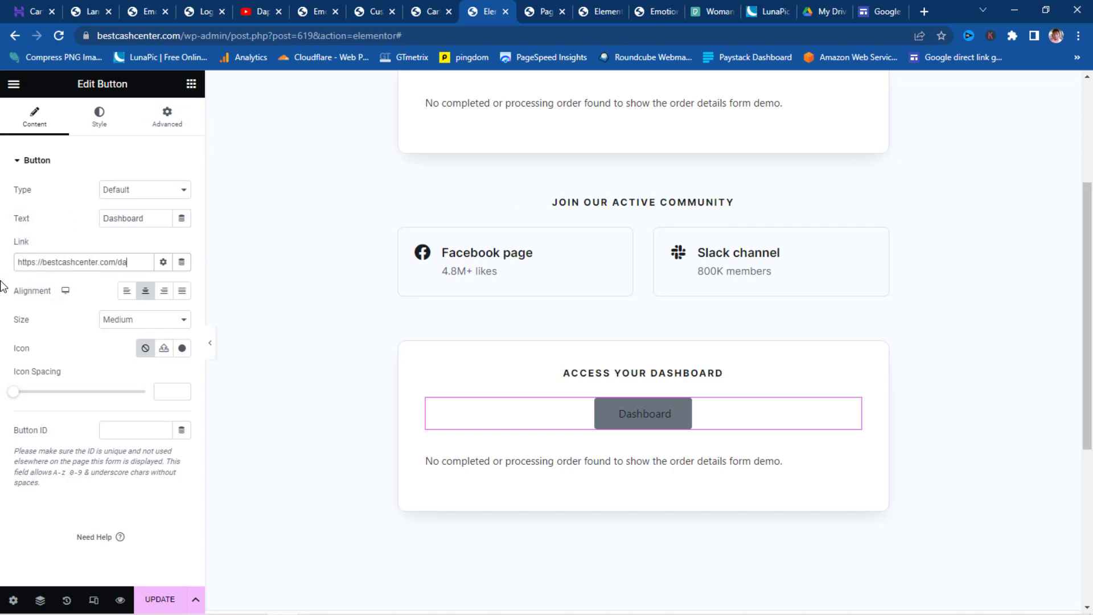
text(dashboard)
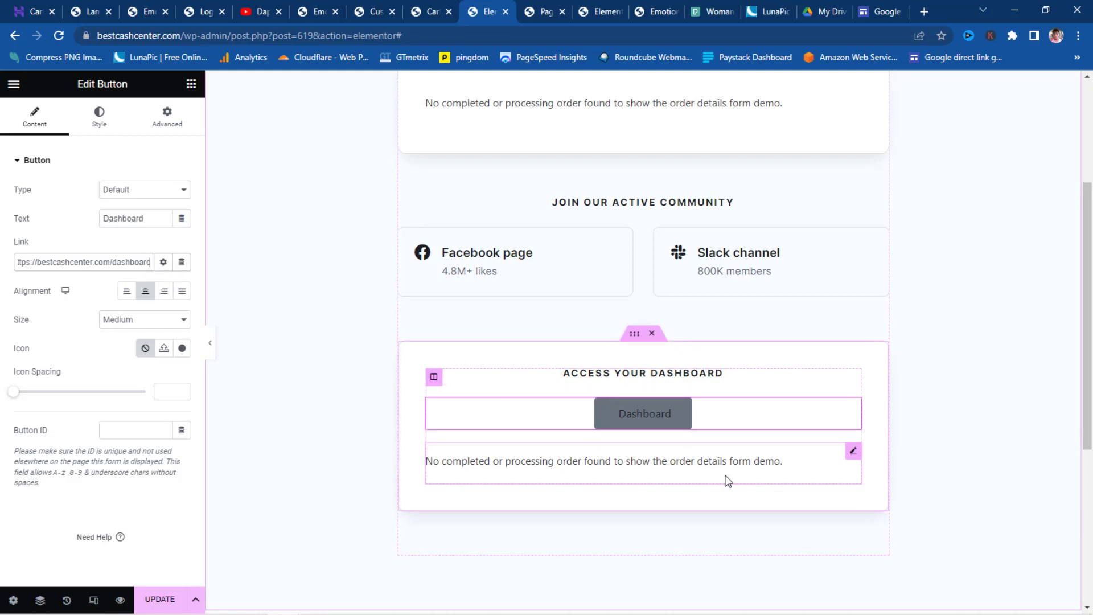
- Delete the leftover order text from the dashboard box
right_click(852, 471)
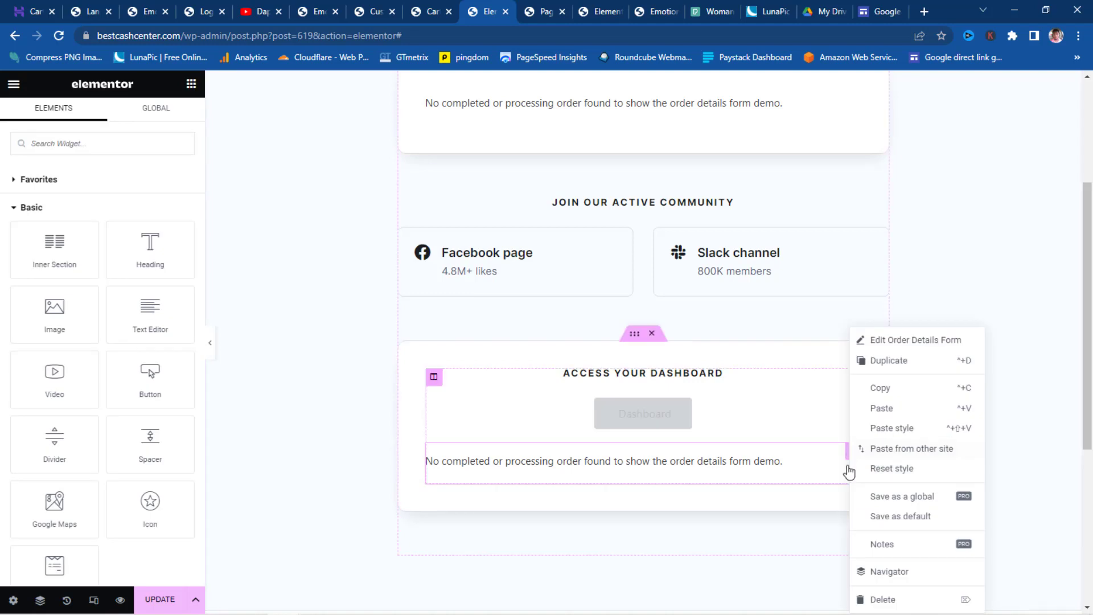
click(884, 600)
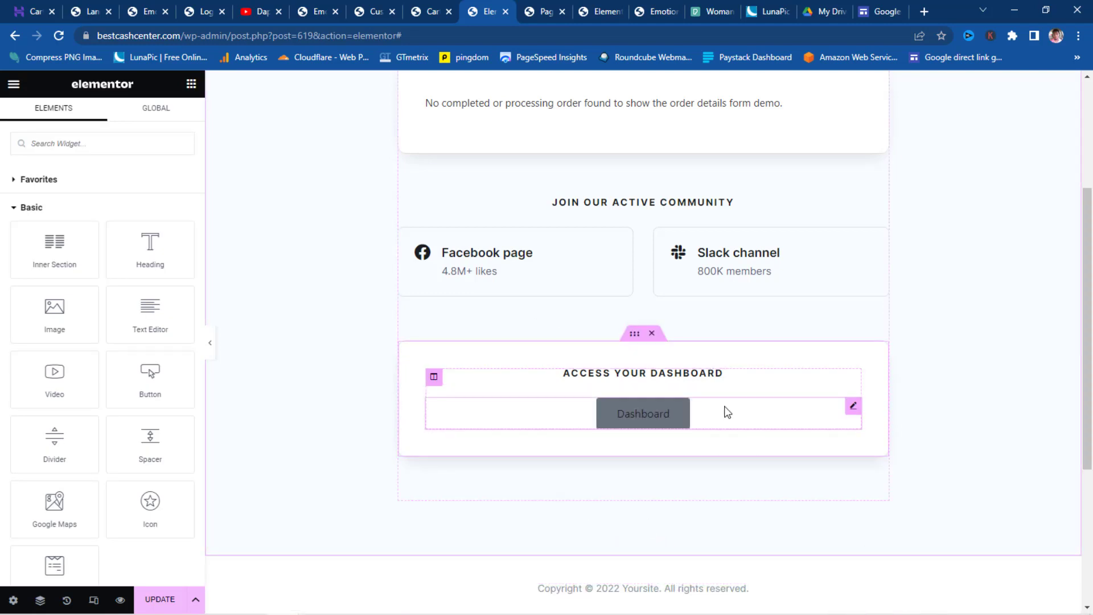
scroll(727, 412, up, 4)
scroll(726, 407, down, 8)
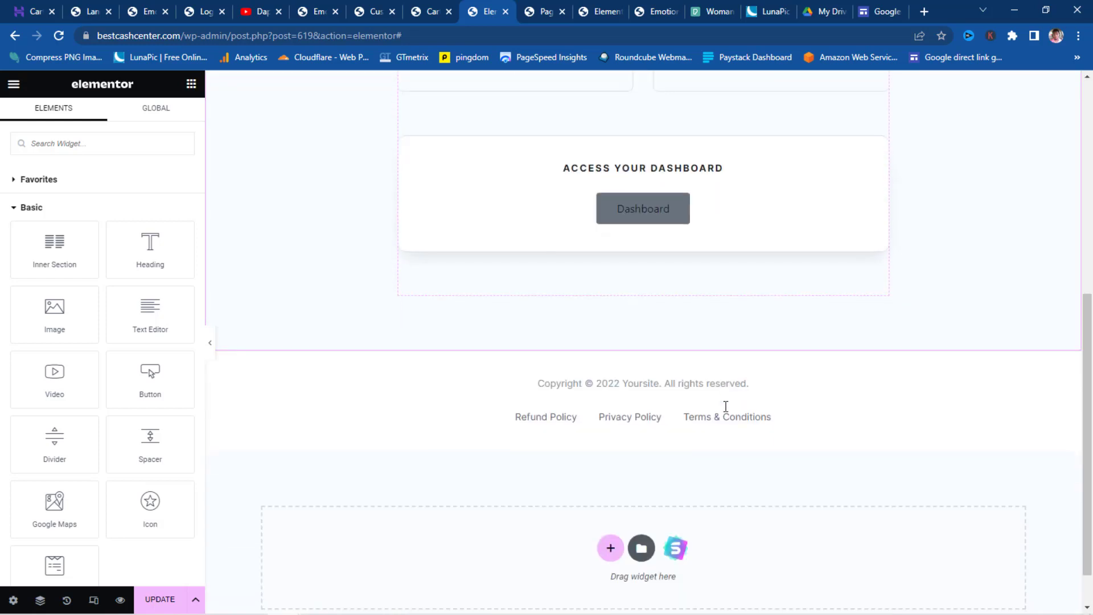
- Save the thank-you page and close the Elementor editor
click(161, 600)
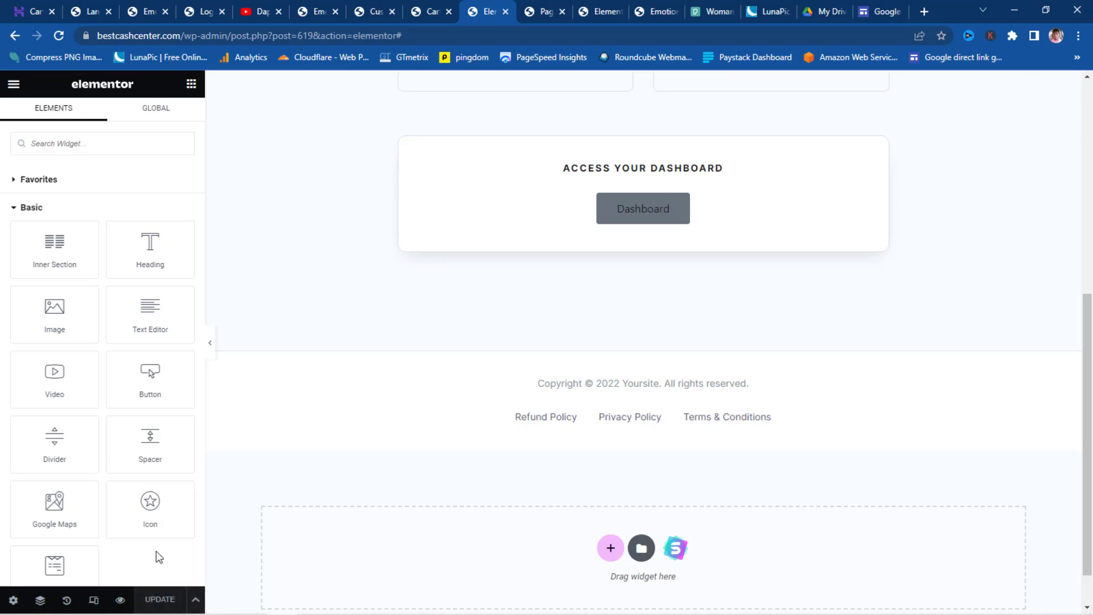
scroll(356, 311, up, 8)
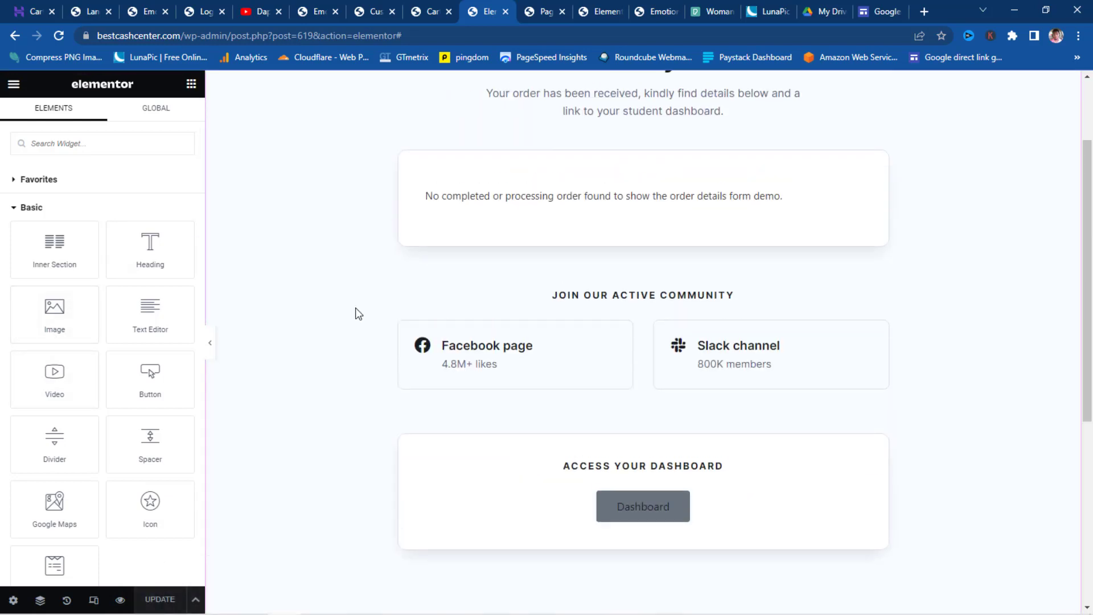
click(505, 11)
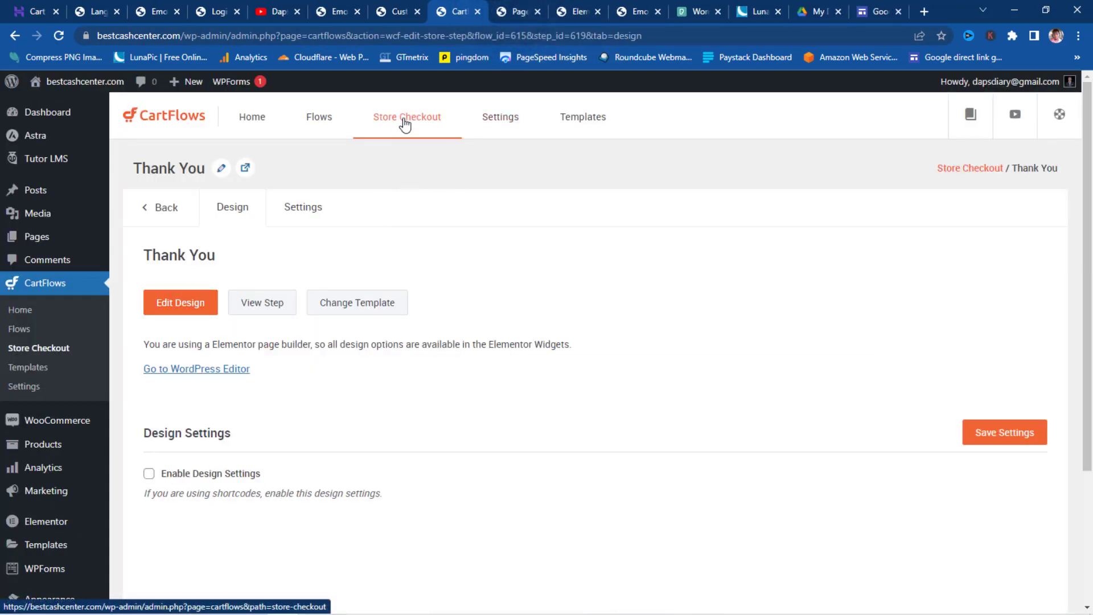
- Enable Store Checkout in CartFlows, then switch to the private checkout window
click(30, 350)
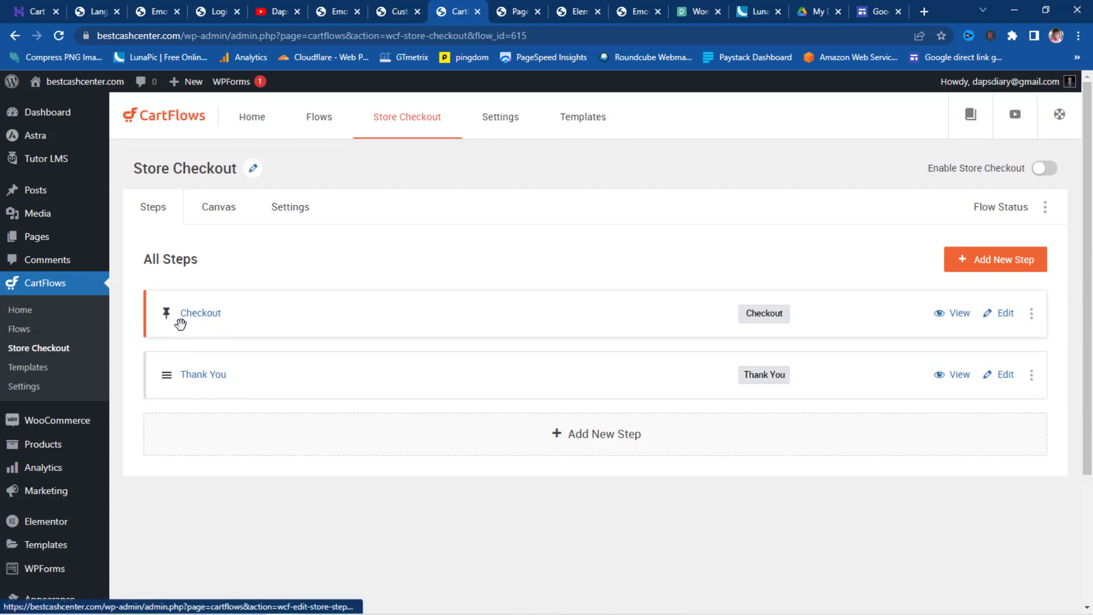
click(1051, 171)
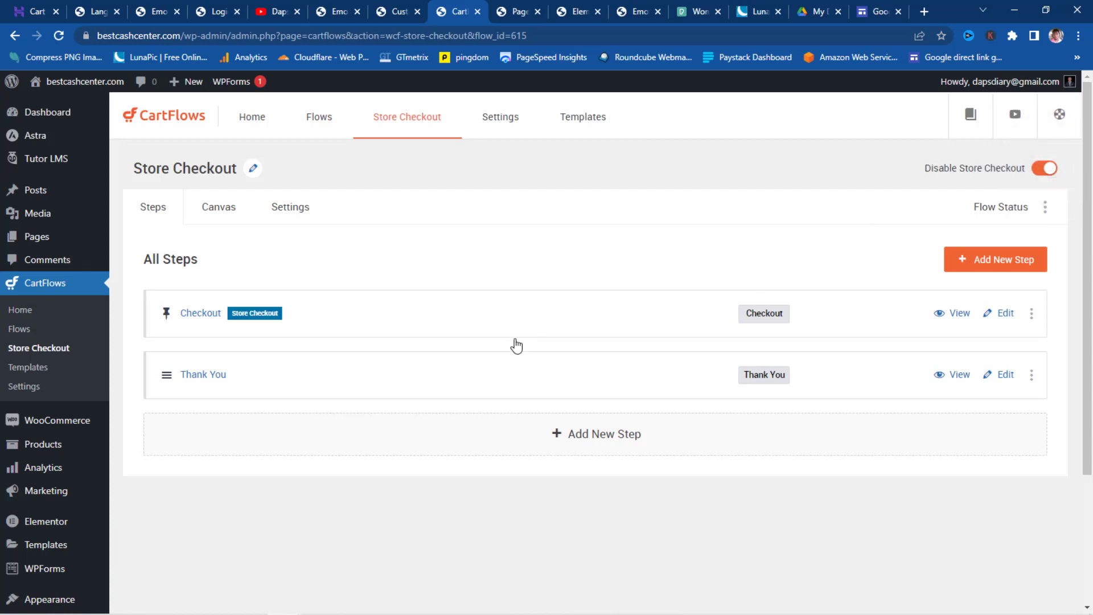
click(425, 539)
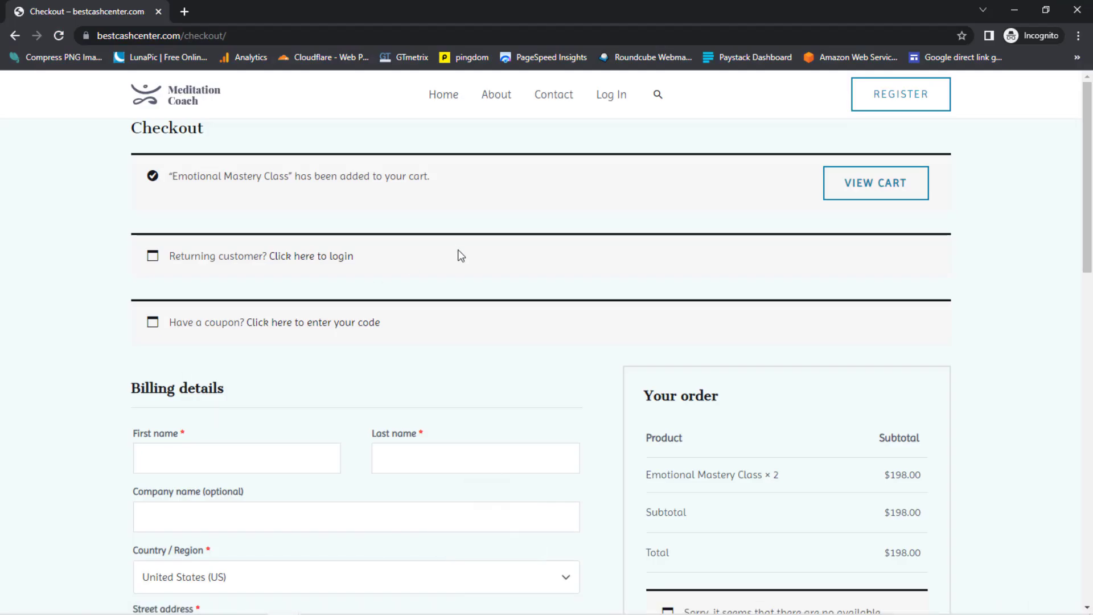
- Reload the Emotional Mastery Class page, review its new checkout design, then minimise the private window
click(18, 36)
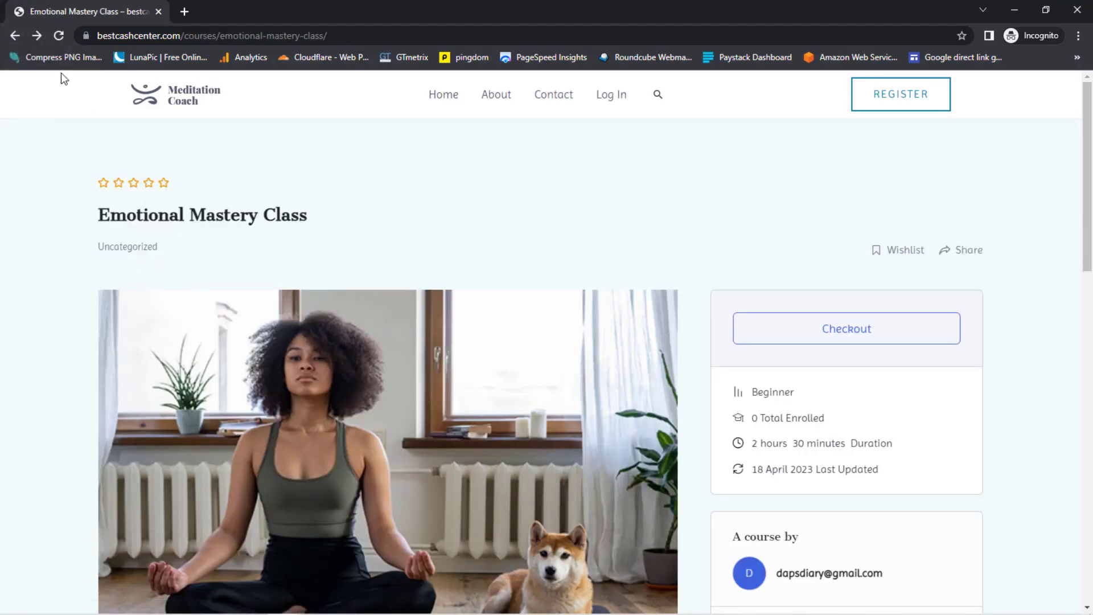
click(59, 36)
click(606, 144)
click(871, 330)
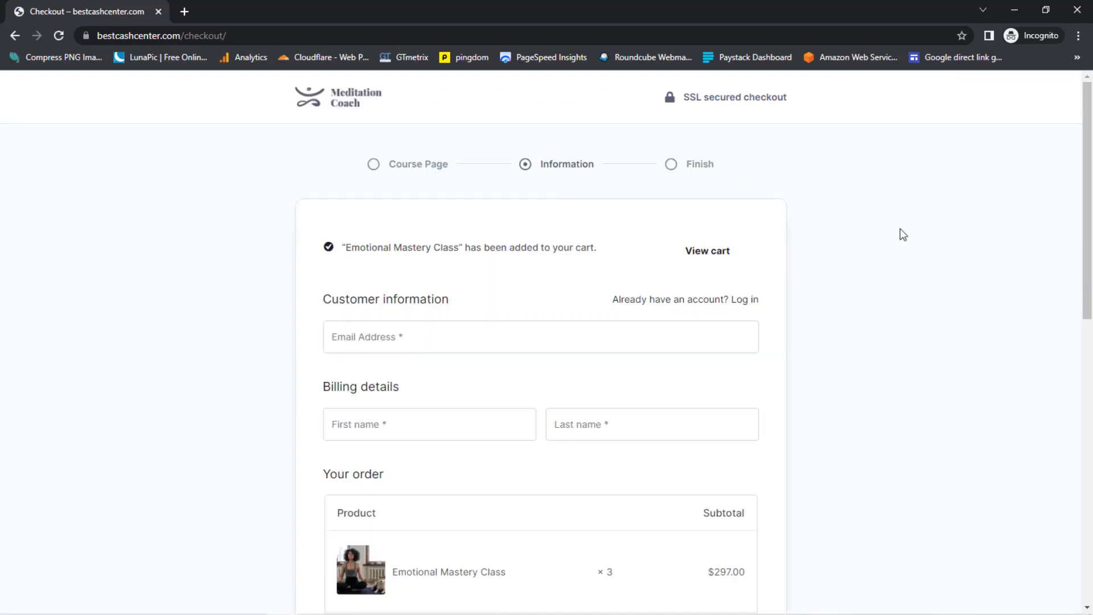
scroll(900, 235, down, 3)
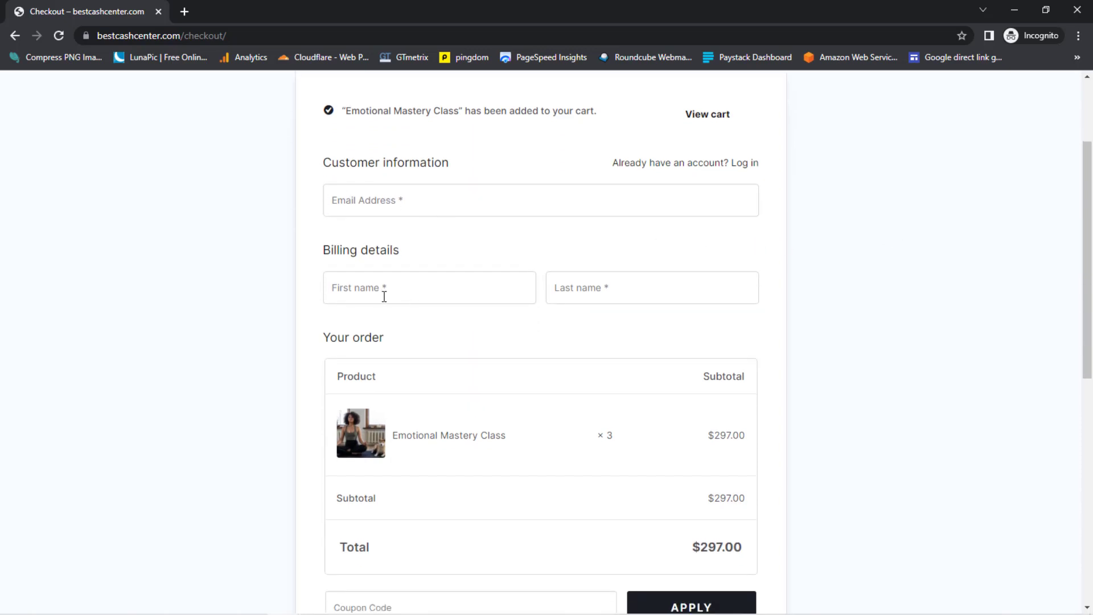
scroll(660, 293, down, 3)
scroll(660, 294, down, 1)
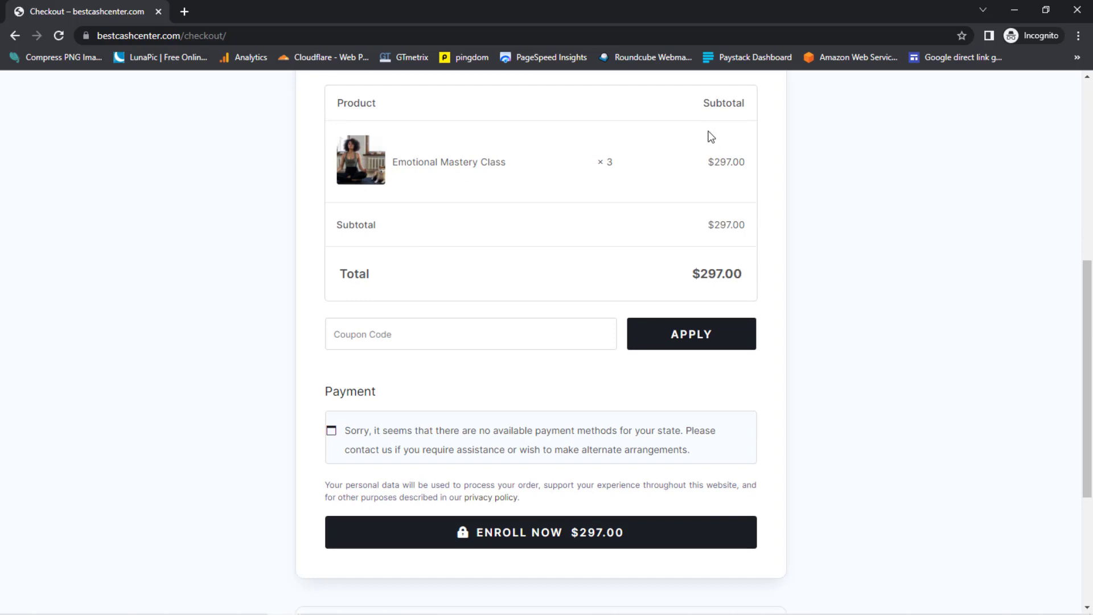
scroll(464, 358, down, 2)
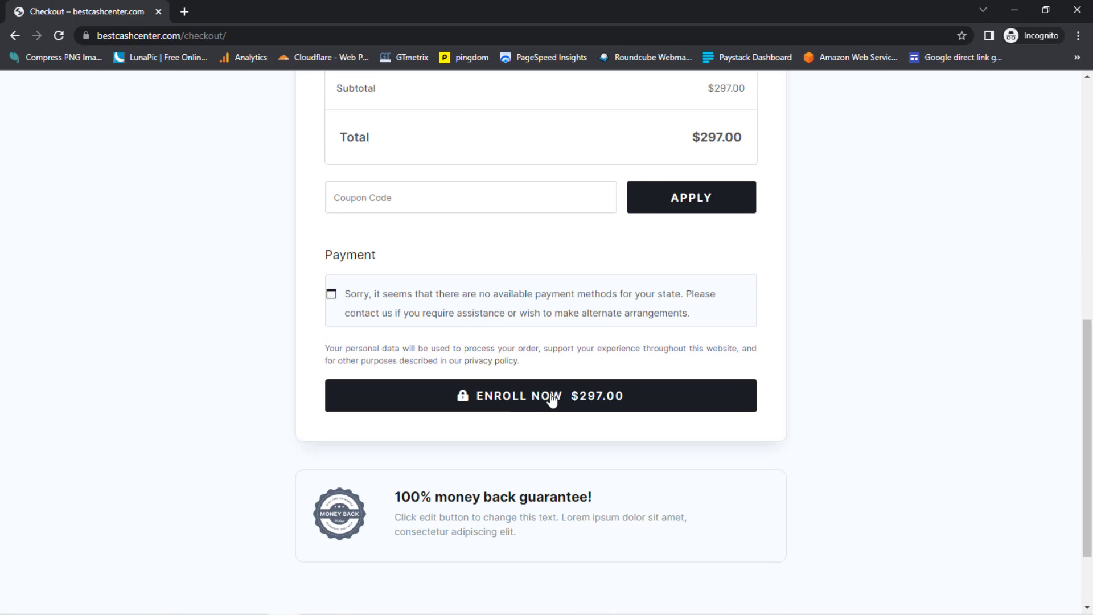
scroll(614, 230, down, 1)
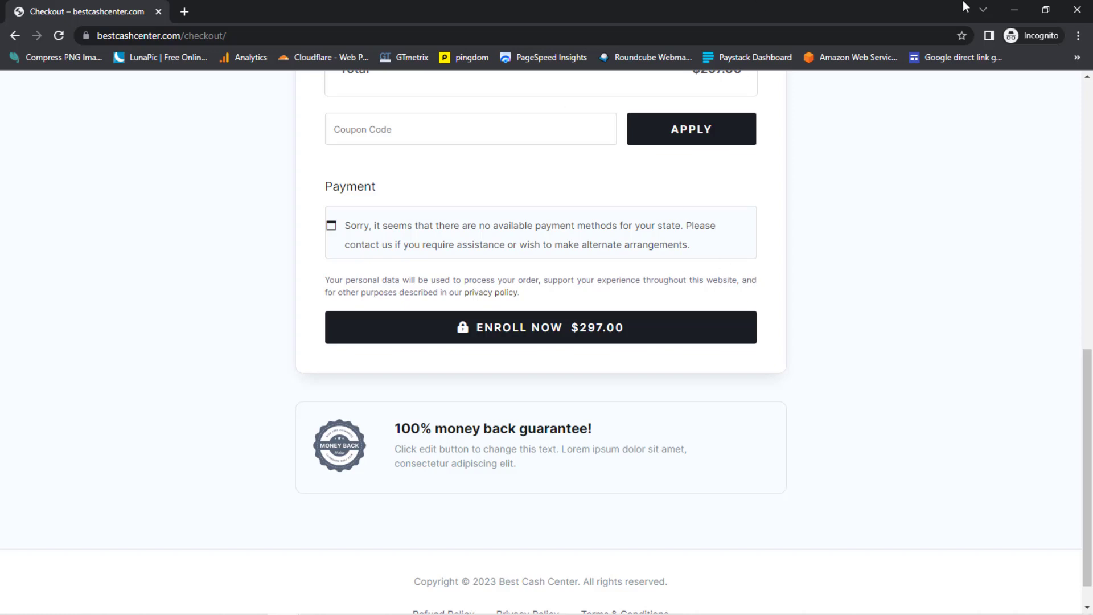
click(1011, 14)
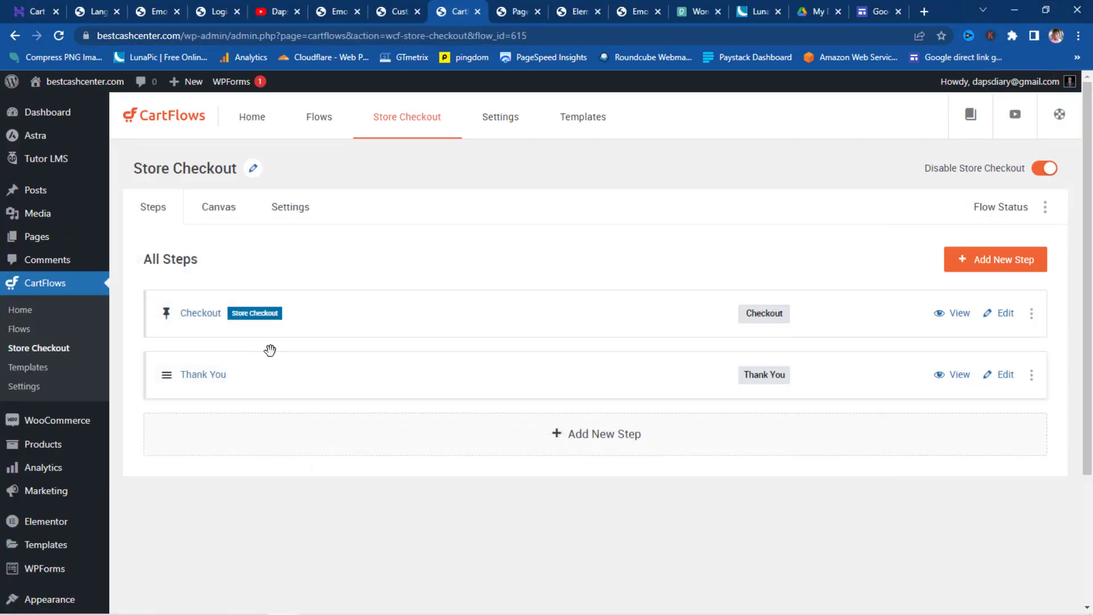
- Start the PayPal setup from WooCommerce Settings > Payments
scroll(257, 375, down, 3)
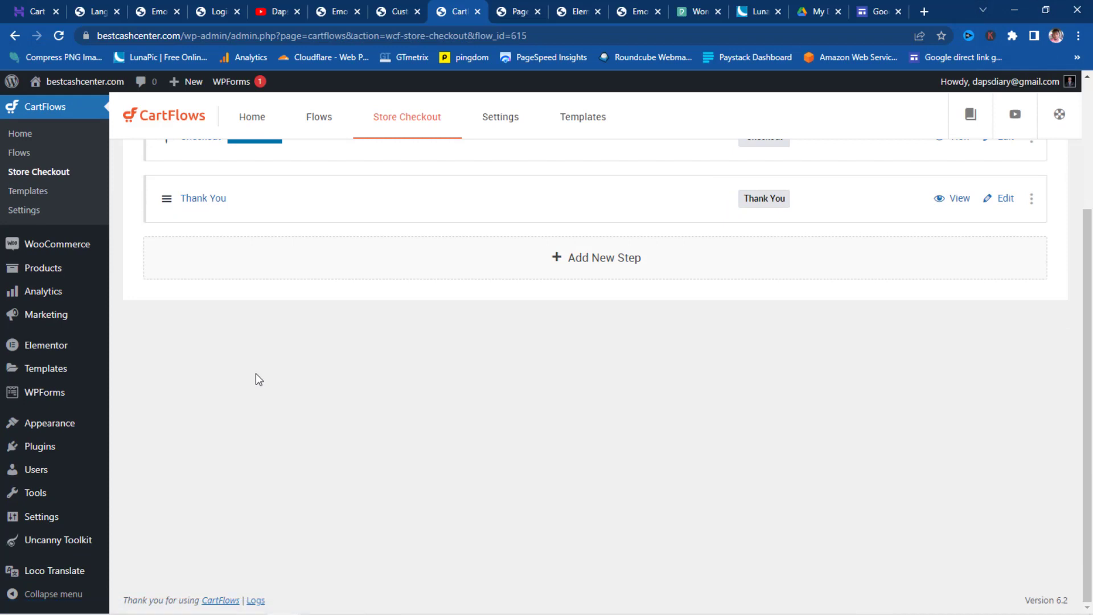
mouse_move(55, 252)
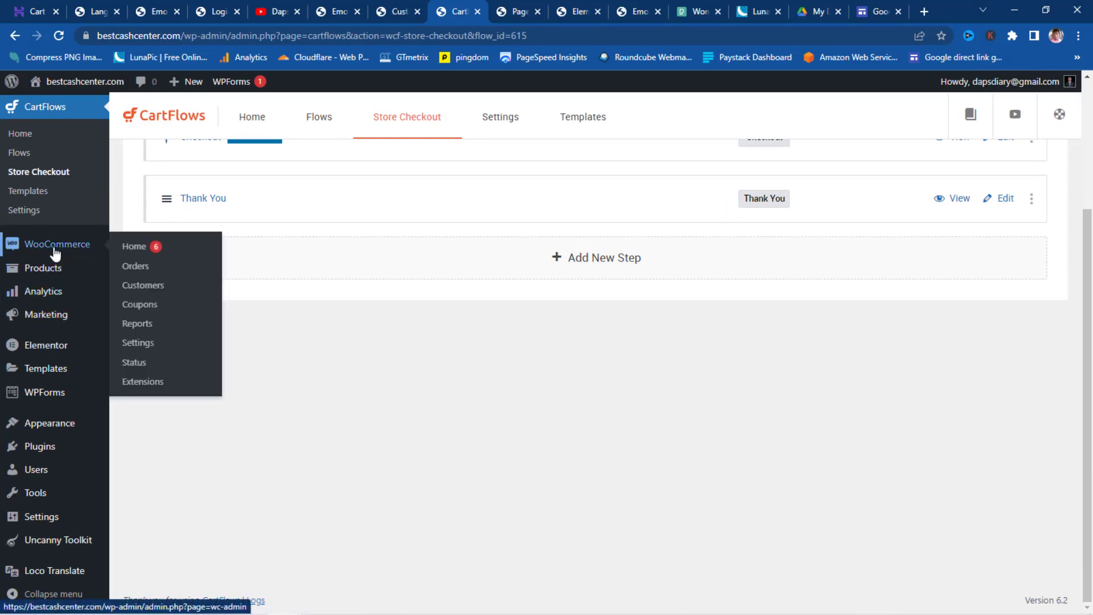
click(141, 347)
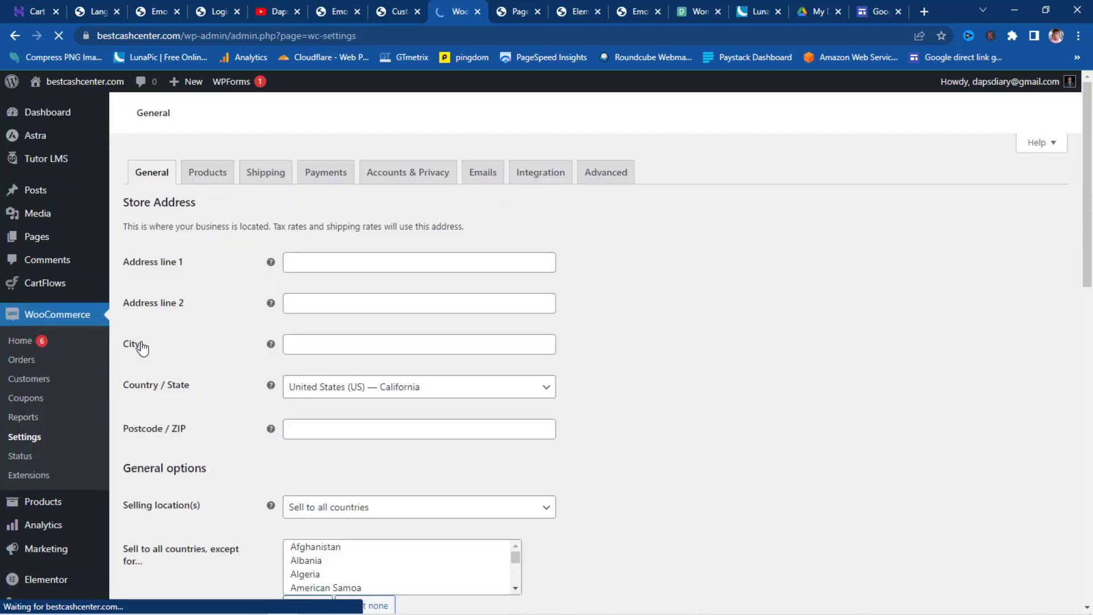
click(321, 179)
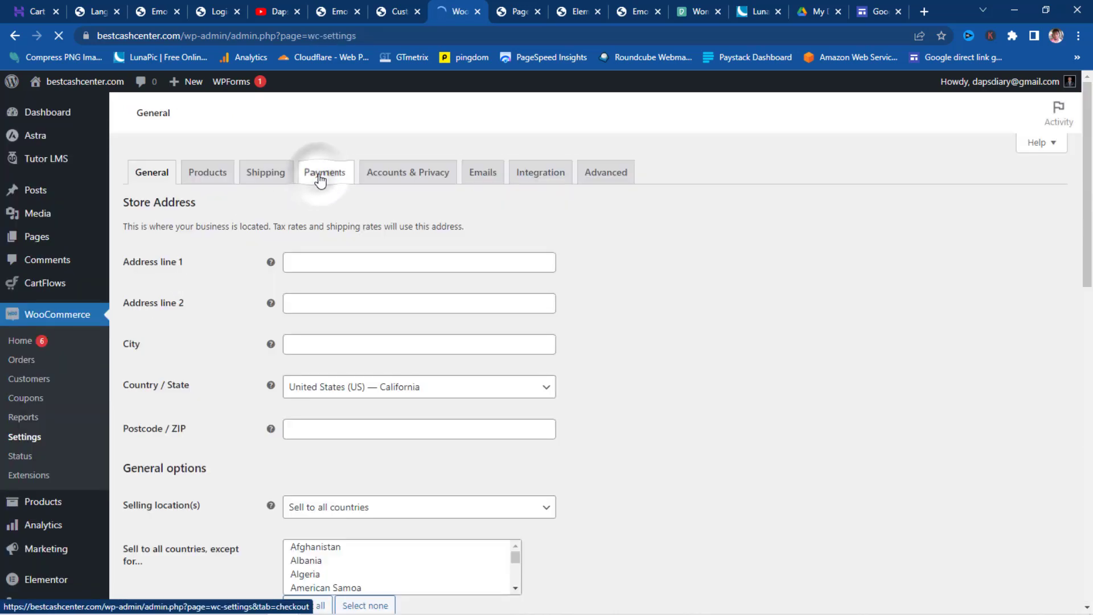
scroll(624, 331, down, 3)
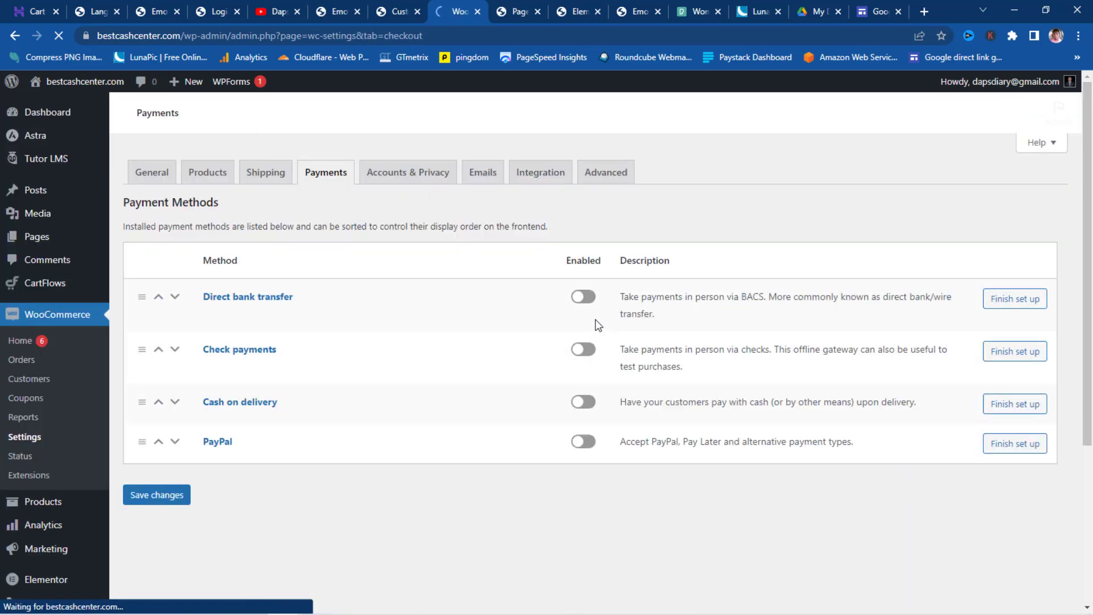
scroll(508, 359, down, 5)
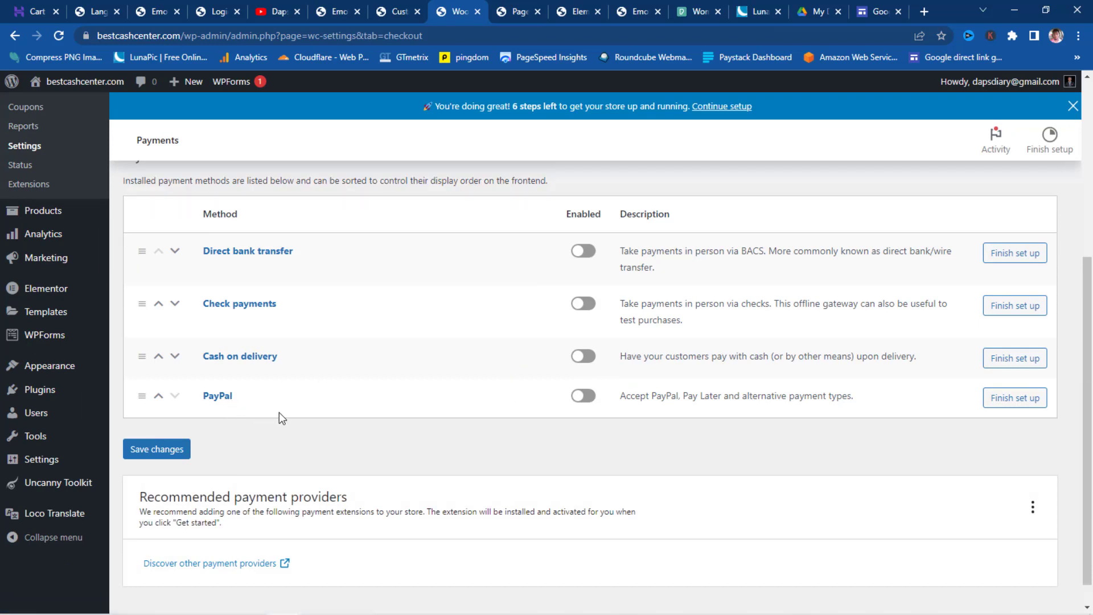
click(1015, 399)
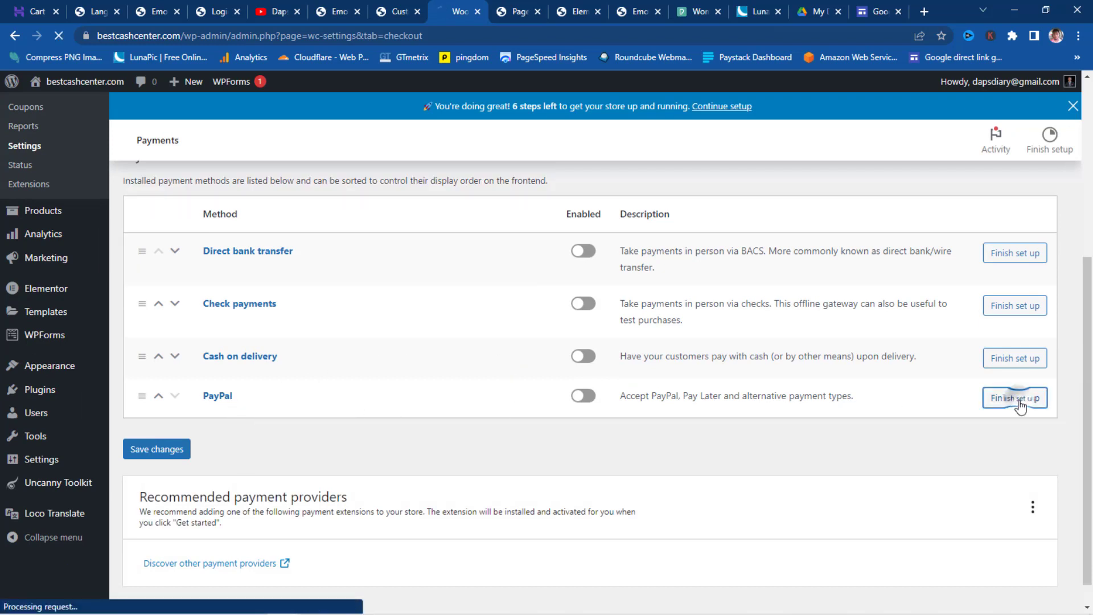
- Enable credit and debit card payments with Standard Card Processing
scroll(503, 320, down, 4)
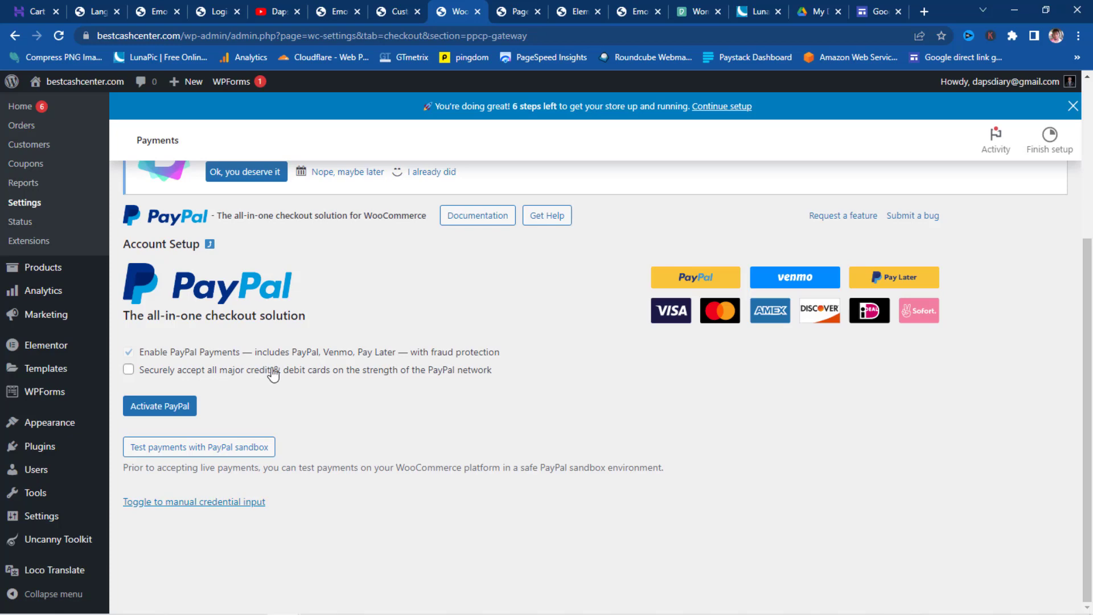
click(129, 371)
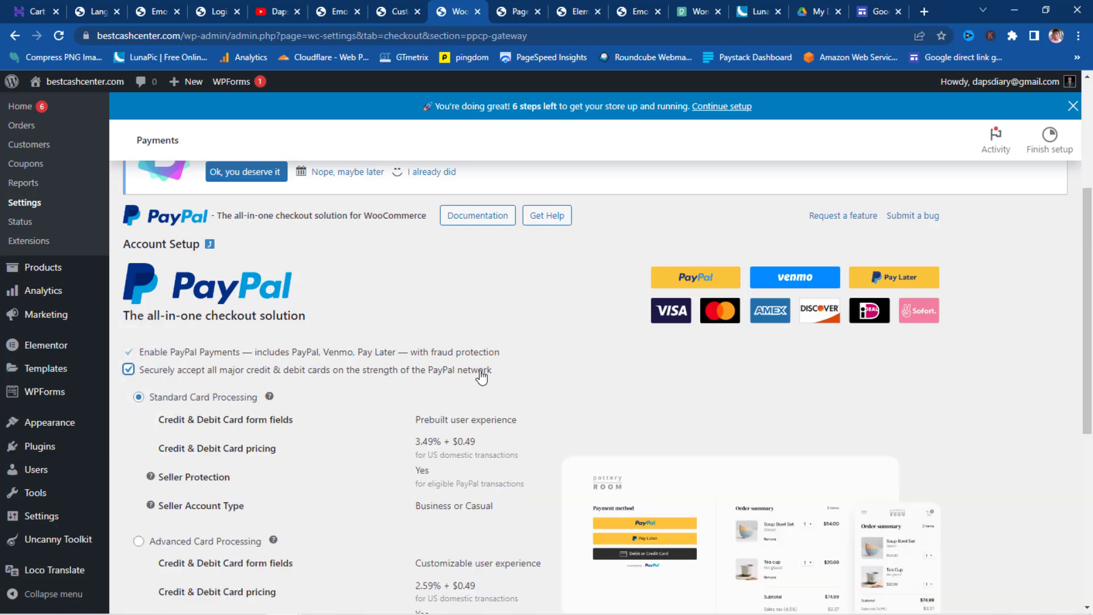
scroll(481, 373, down, 5)
scroll(480, 368, up, 2)
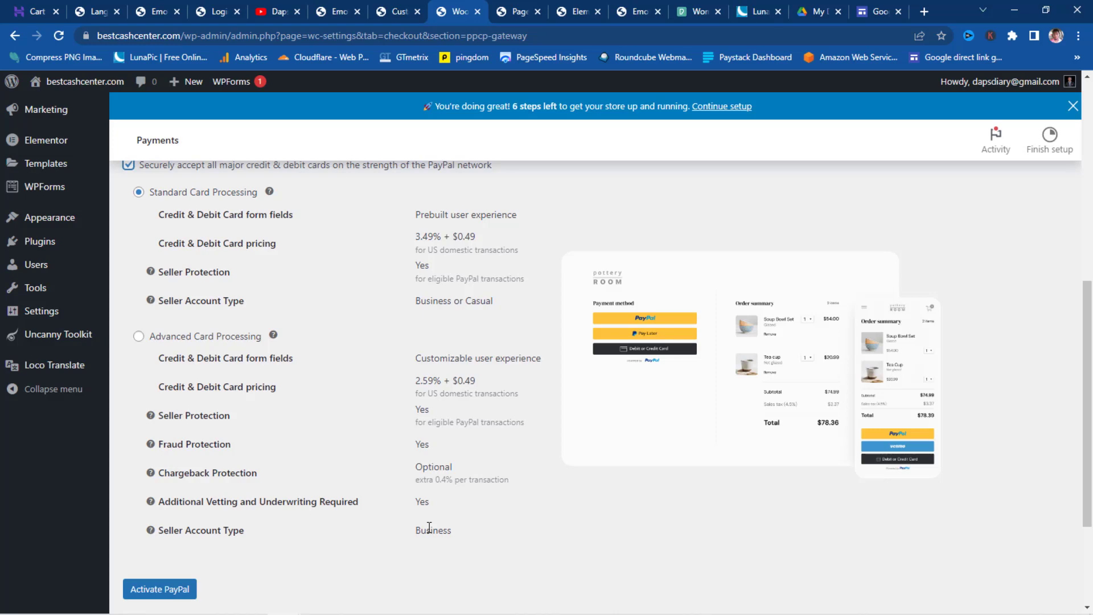
- Activate PayPal from the payments settings to launch the PayPal sign-up window
scroll(429, 526, down, 2)
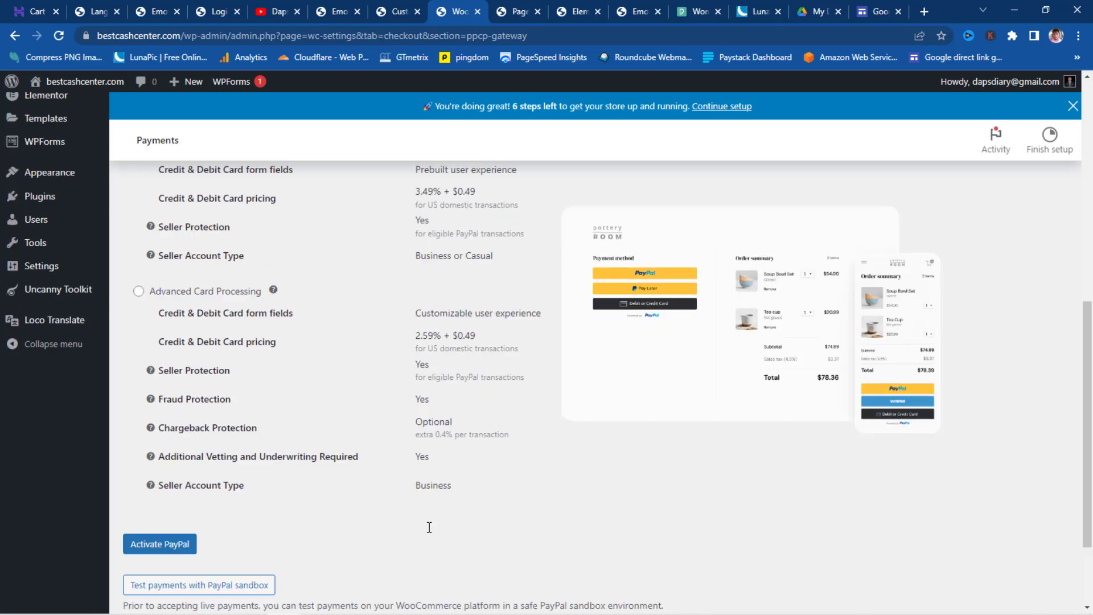
click(144, 462)
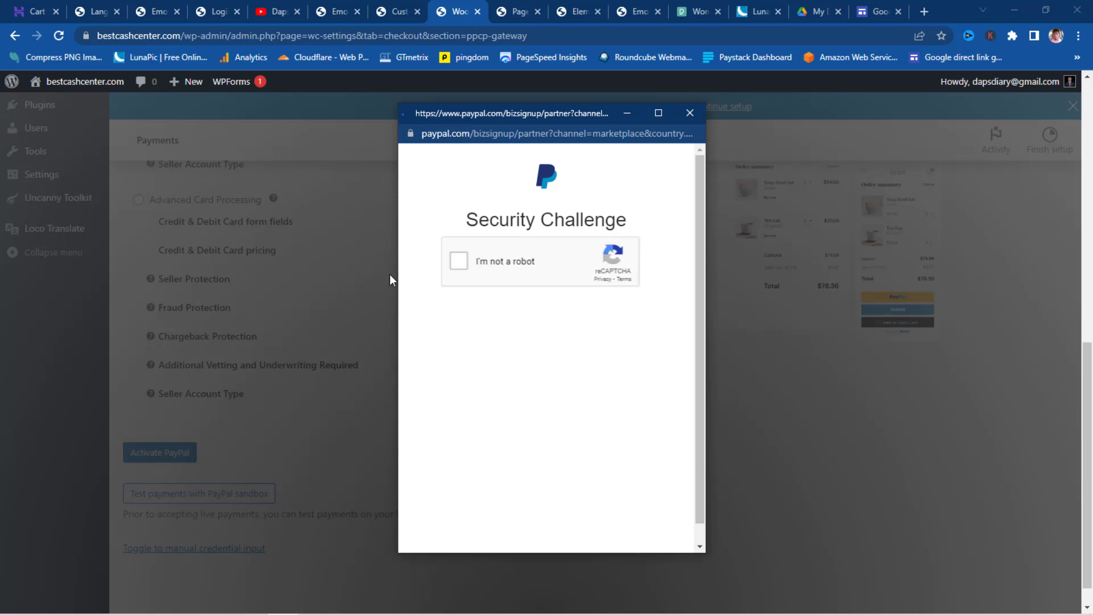
- Pass the reCAPTCHA security challenge by selecting all the bicycle images
click(458, 262)
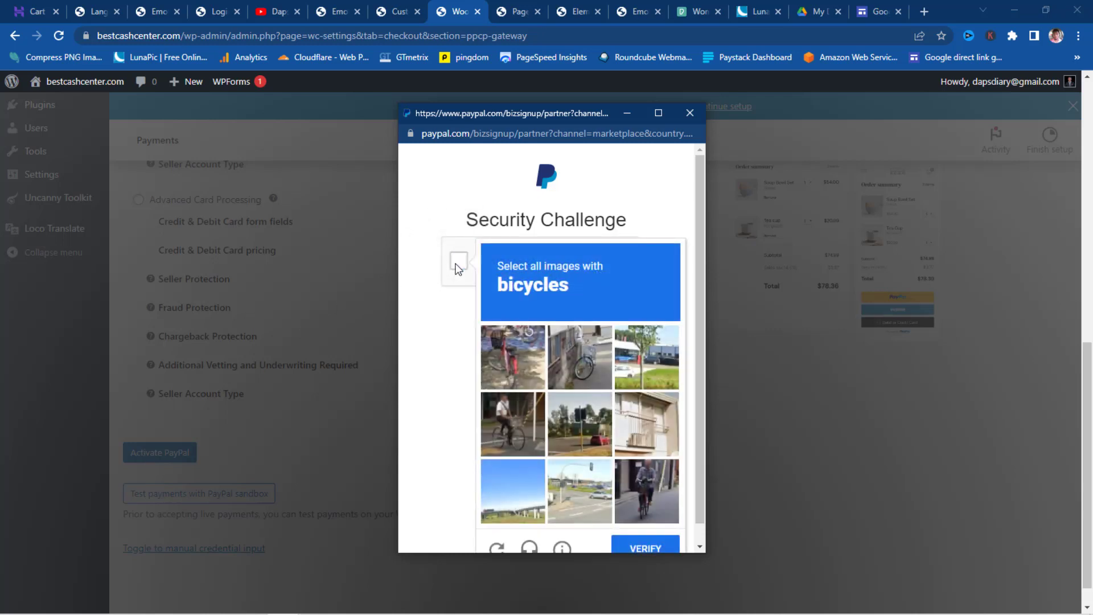
scroll(535, 354, down, 1)
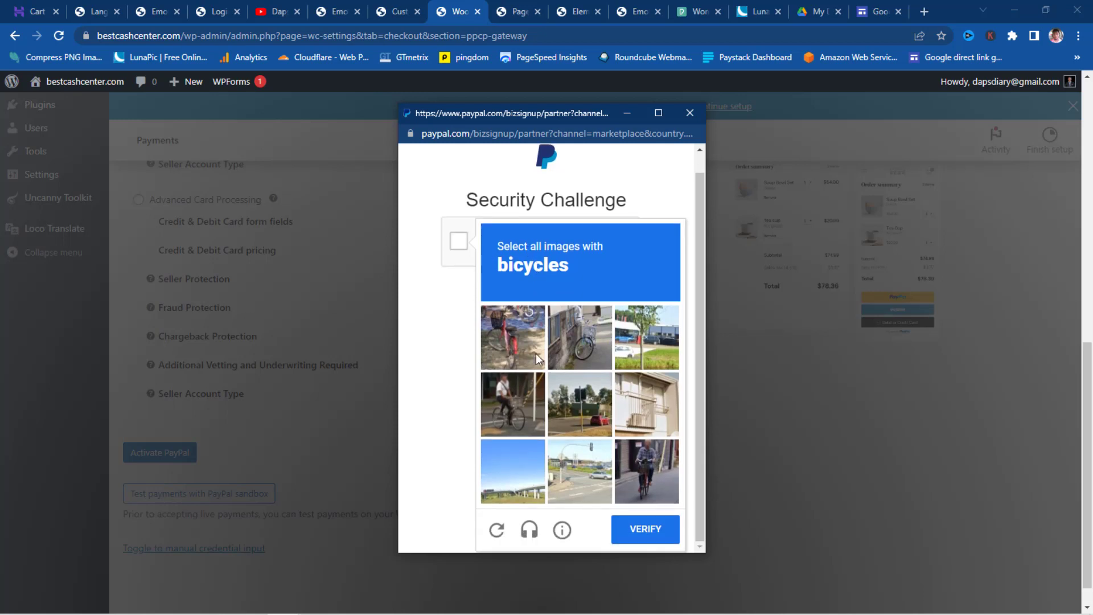
click(507, 330)
click(572, 329)
click(510, 385)
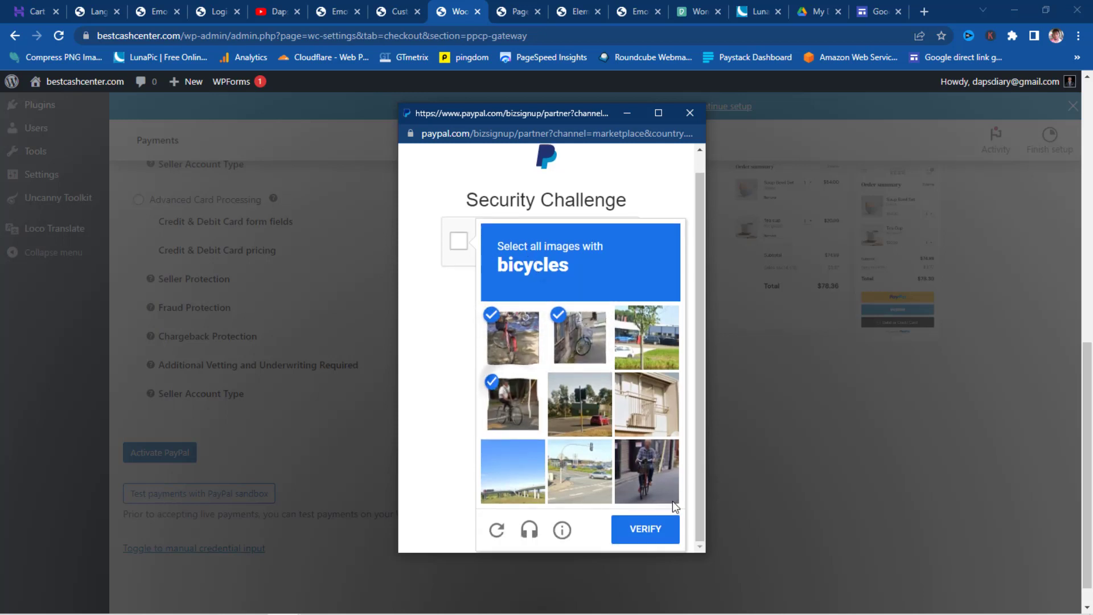
click(639, 485)
click(641, 524)
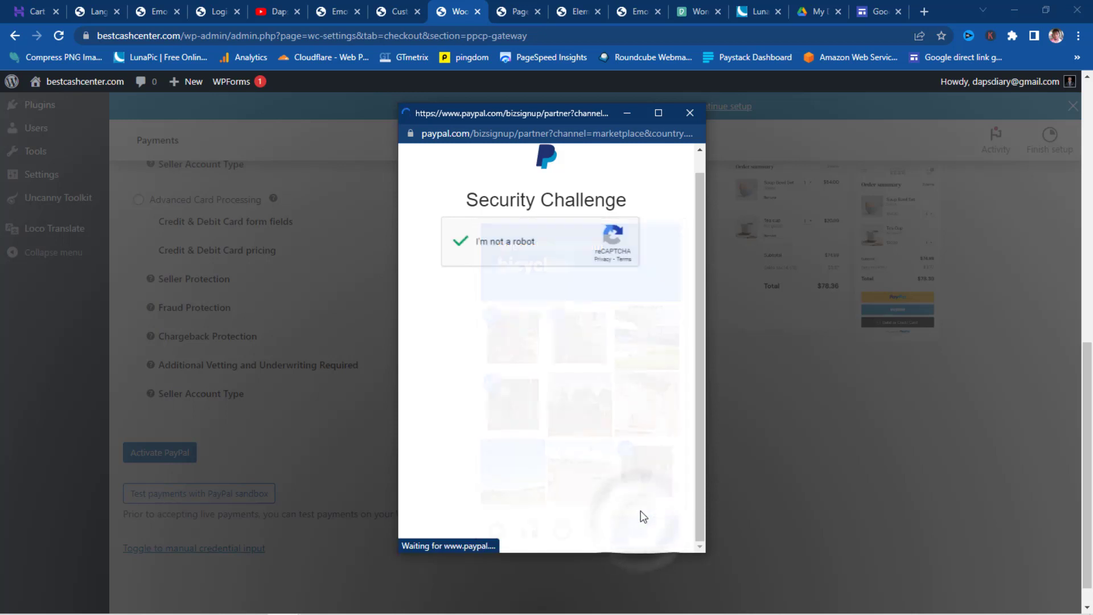
- Sign in to PayPal with the account e-mail and password
scroll(657, 326, down, 1)
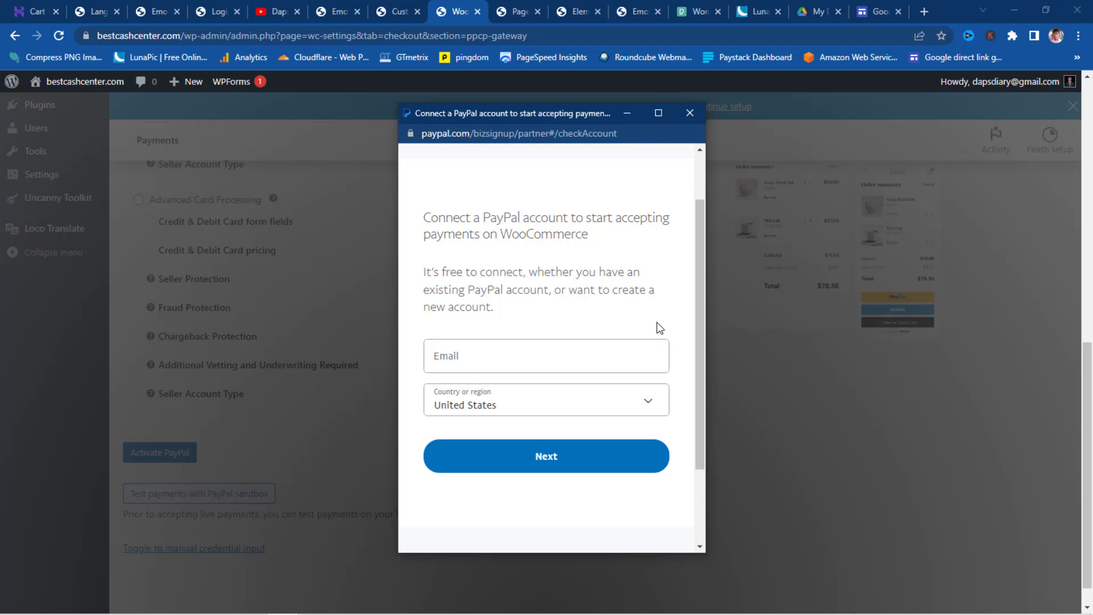
click(539, 364)
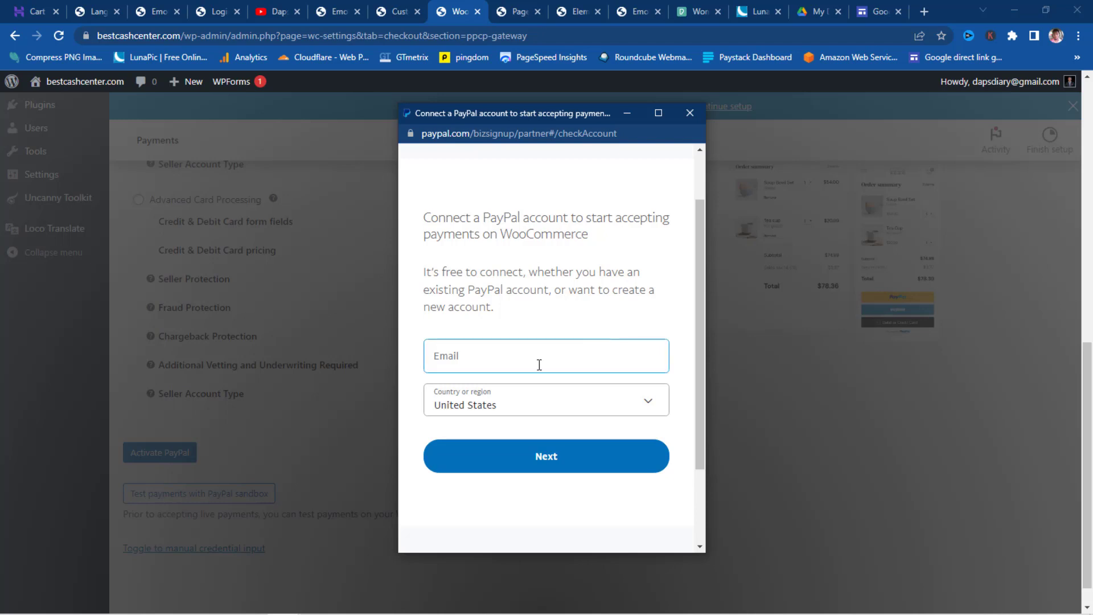
click(499, 365)
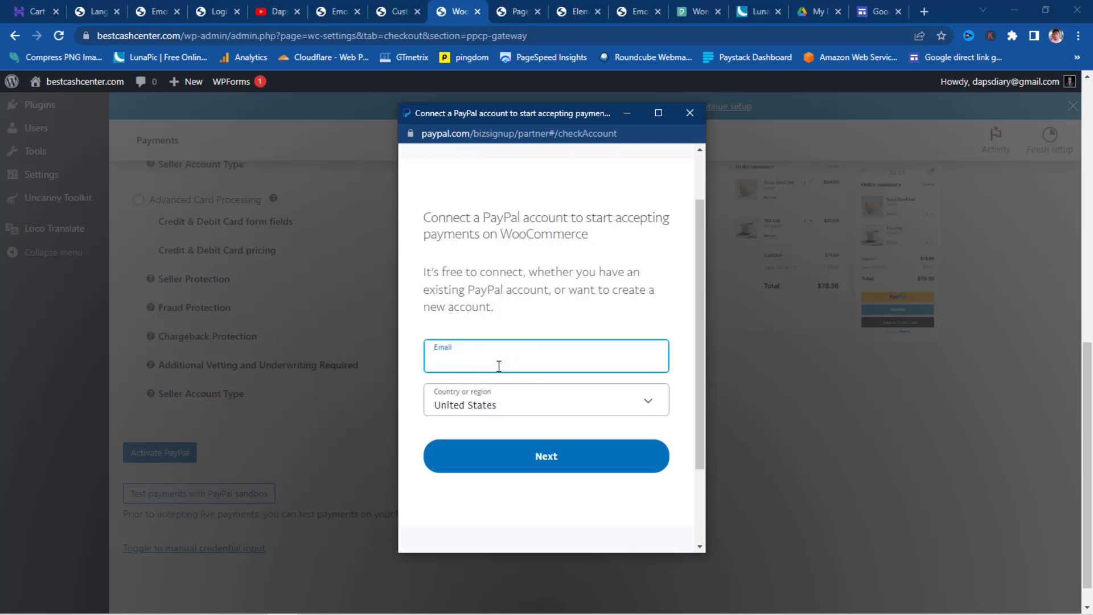
key(ctrl+v)
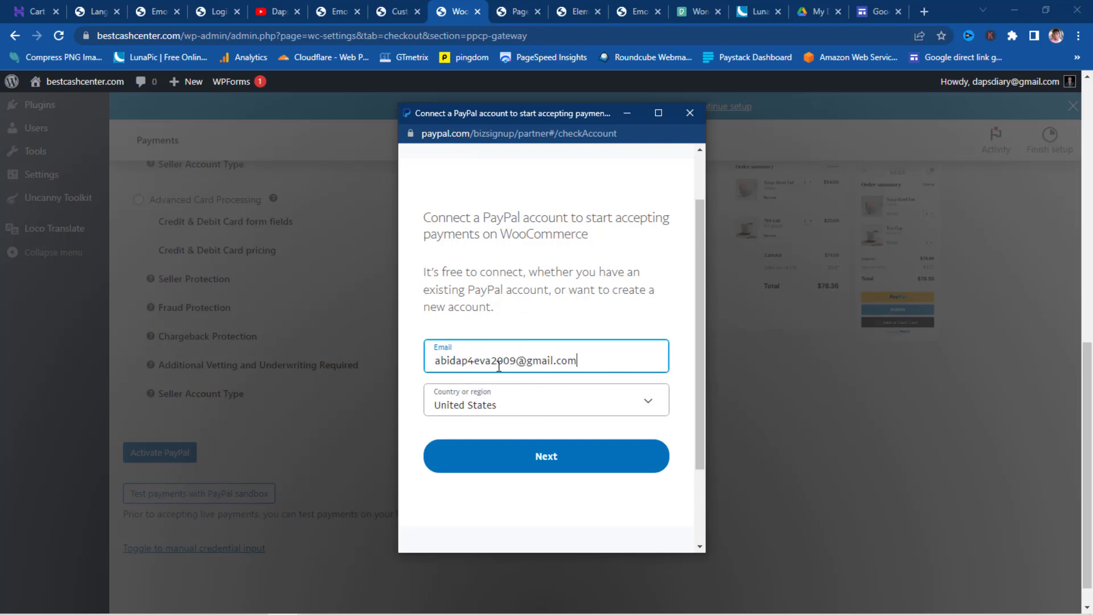
click(553, 464)
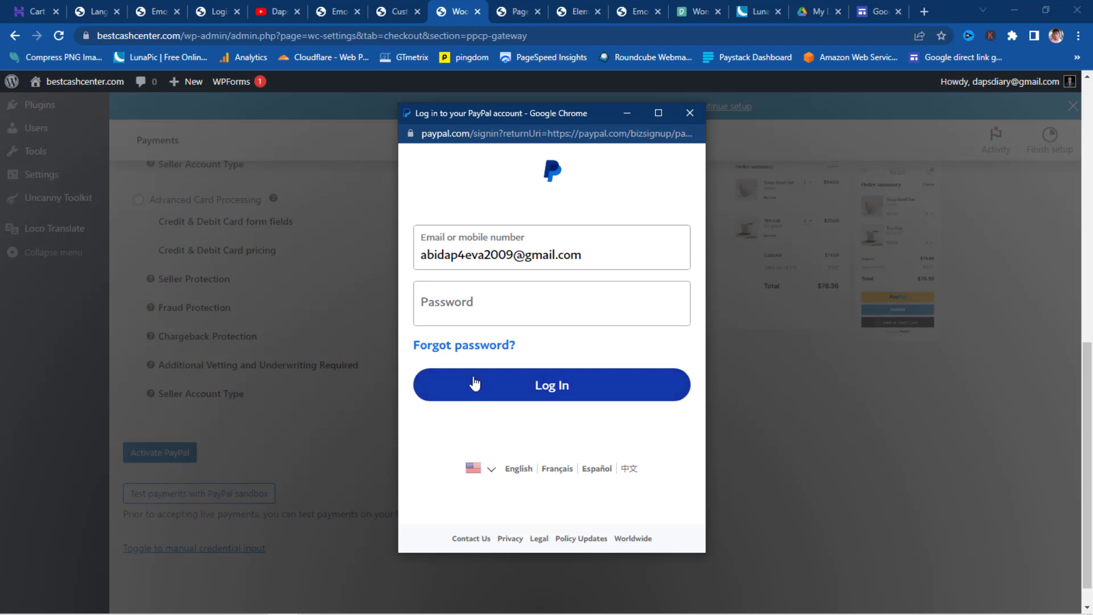
click(451, 297)
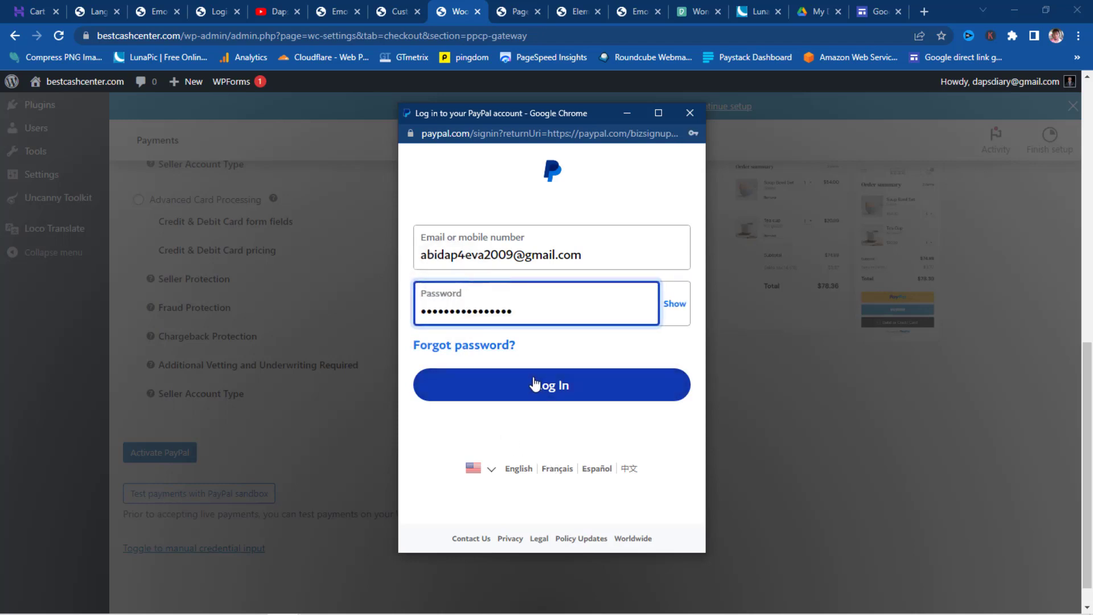
click(535, 384)
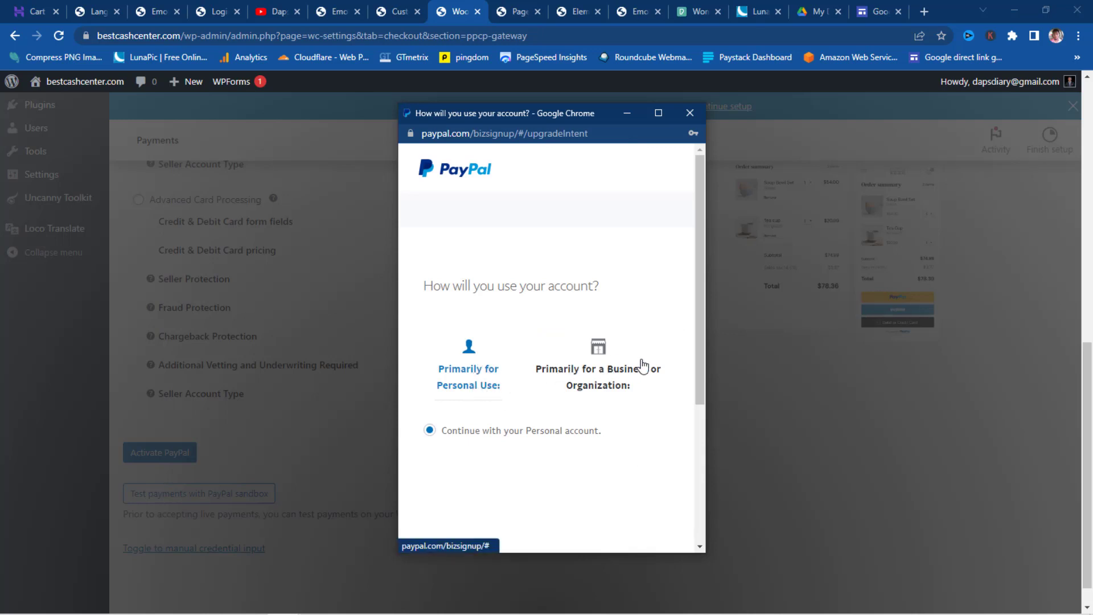
- Choose the Personal account, agree to connect it with WooCommerce, and return to the store
scroll(556, 387, down, 4)
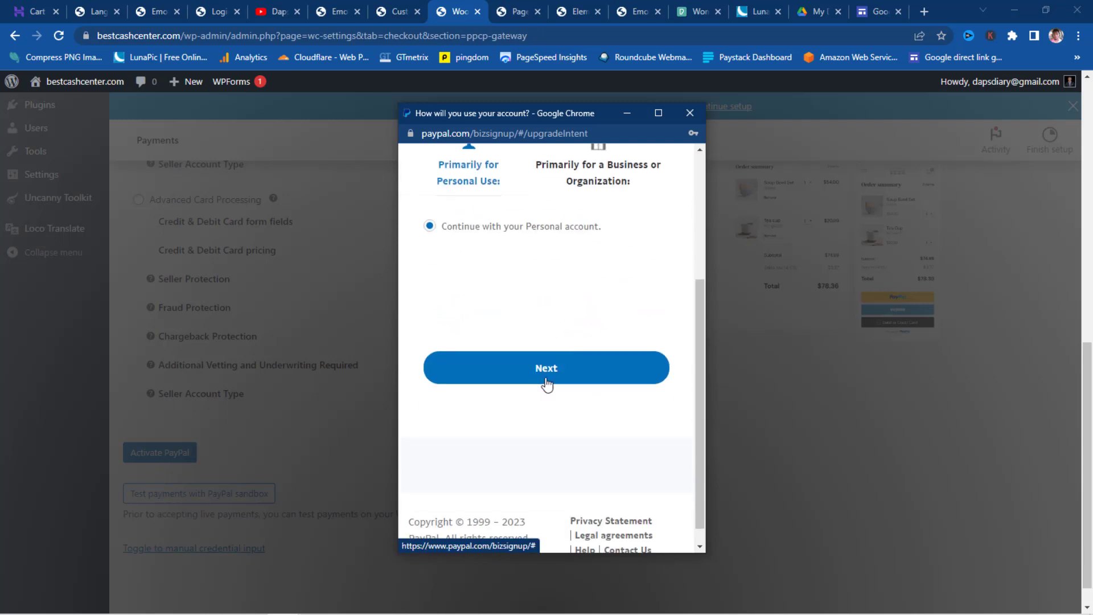
scroll(547, 383, up, 2)
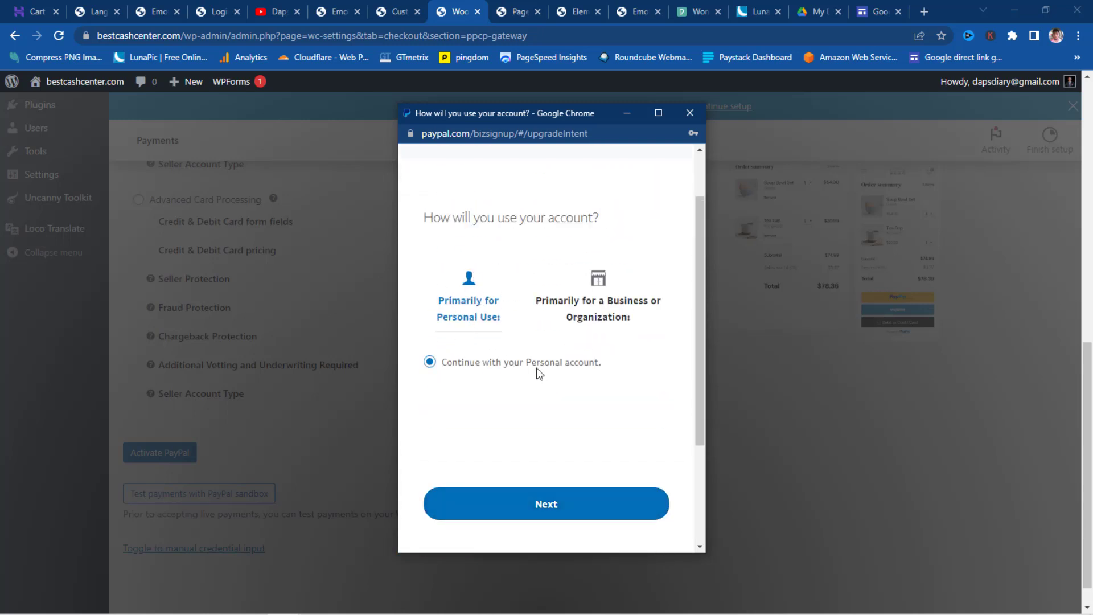
click(554, 504)
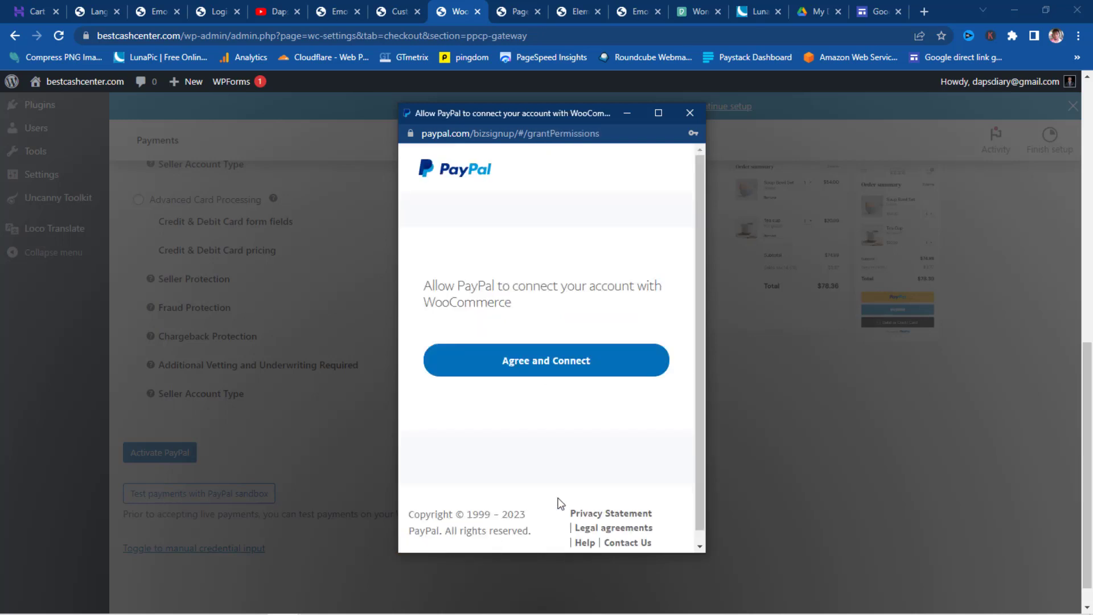
click(543, 364)
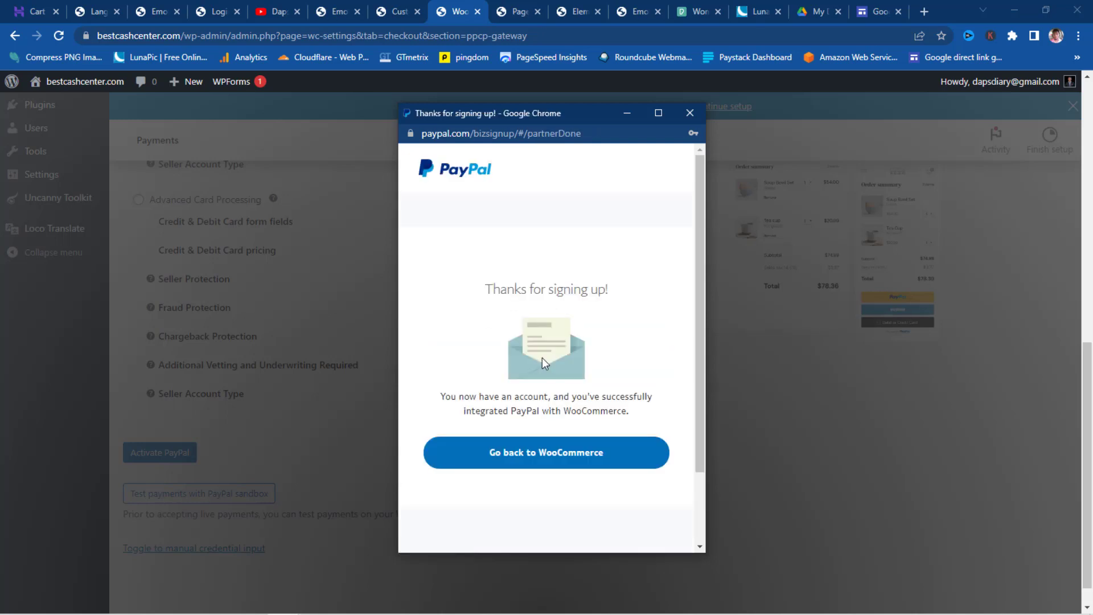
click(576, 459)
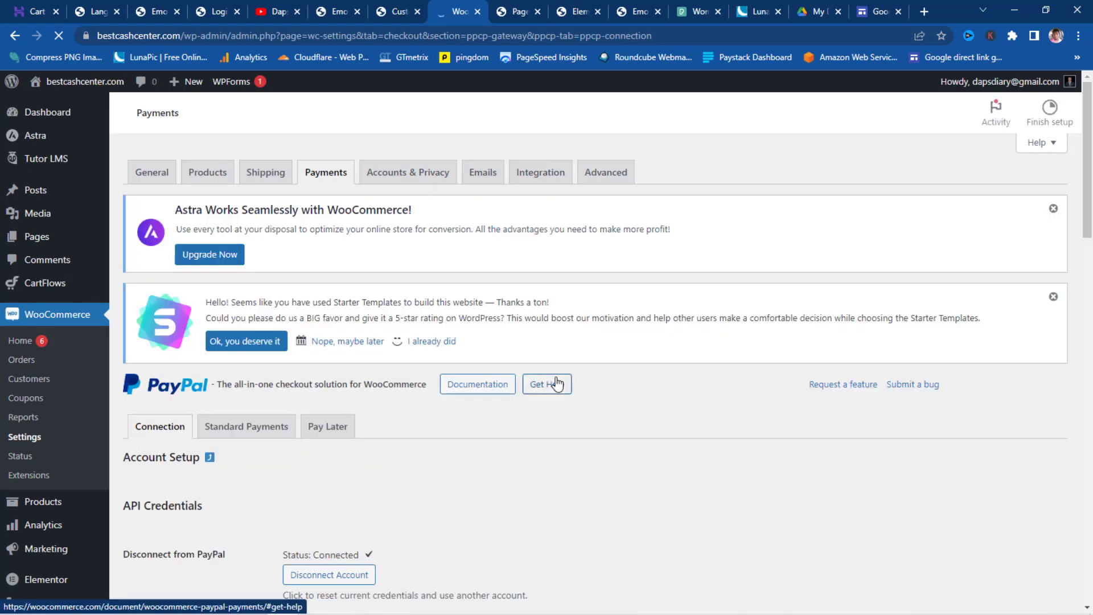
- Verify Status: Connected, then view Standard Payments with Title 'PayPal' and 'Pay via PayPal.'
scroll(361, 425, down, 3)
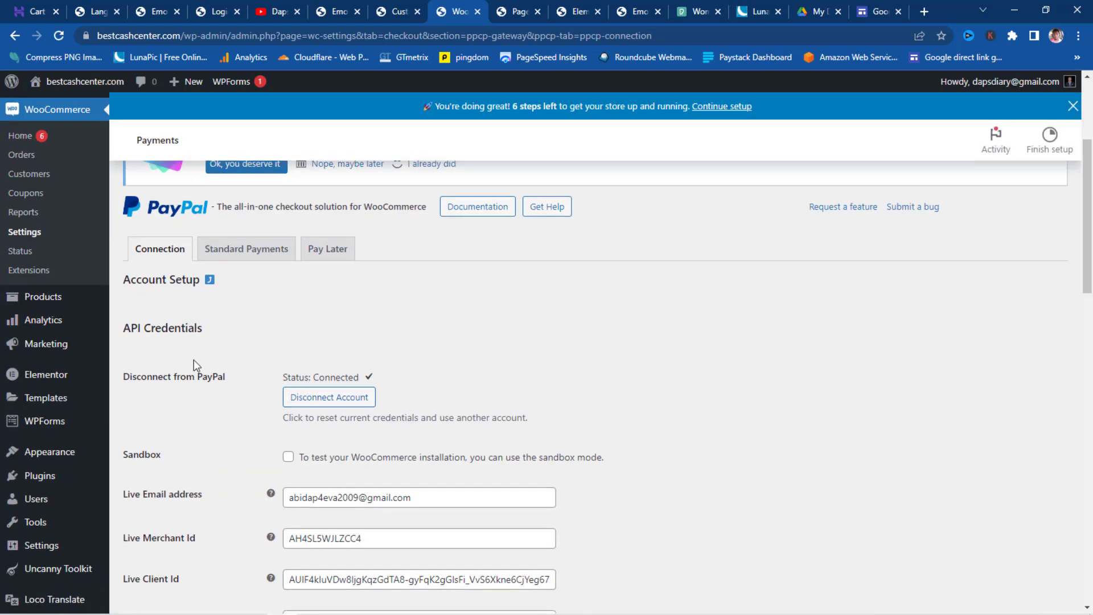
scroll(515, 349, down, 2)
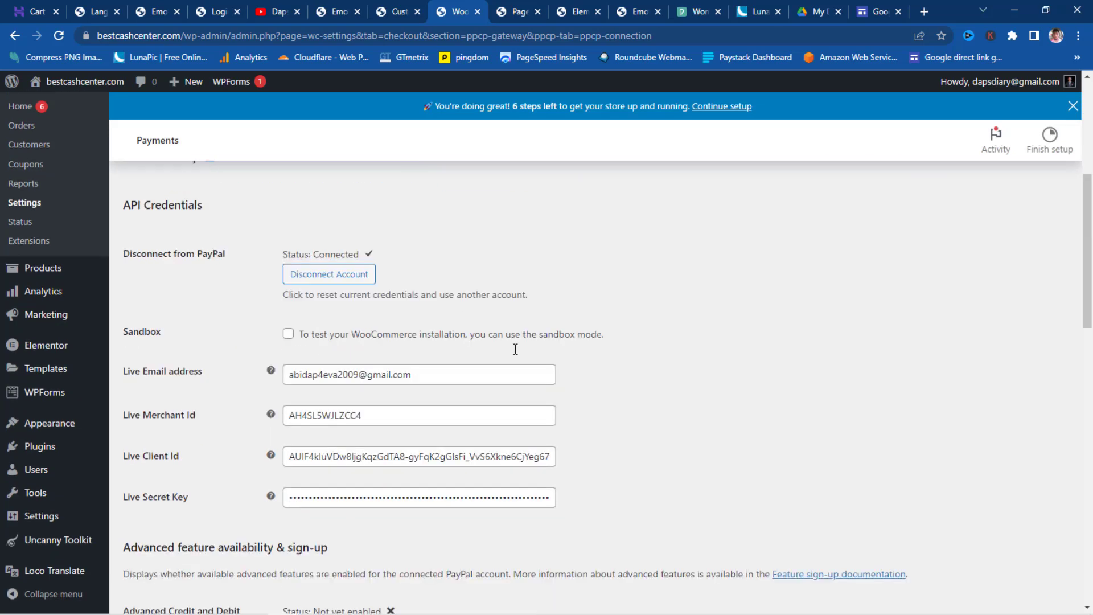
scroll(515, 349, down, 1)
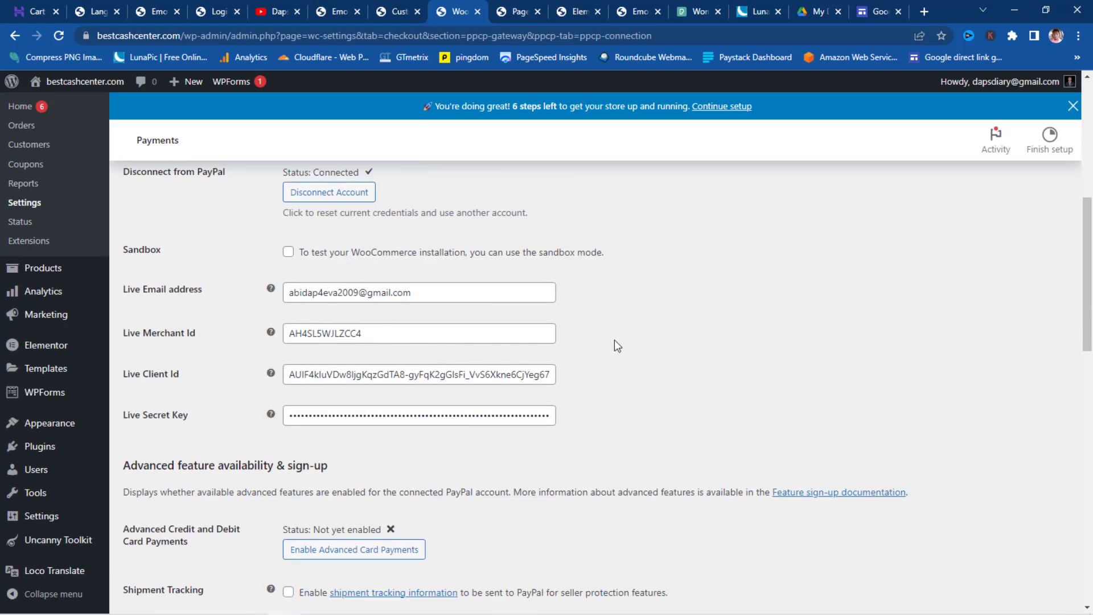
scroll(666, 334, down, 3)
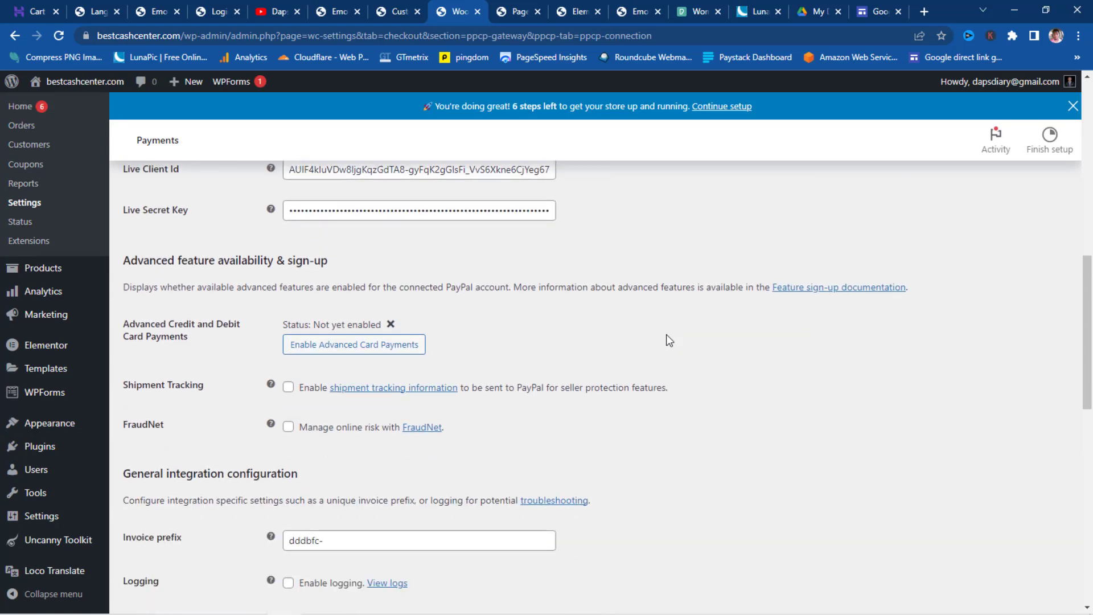
scroll(508, 259, up, 5)
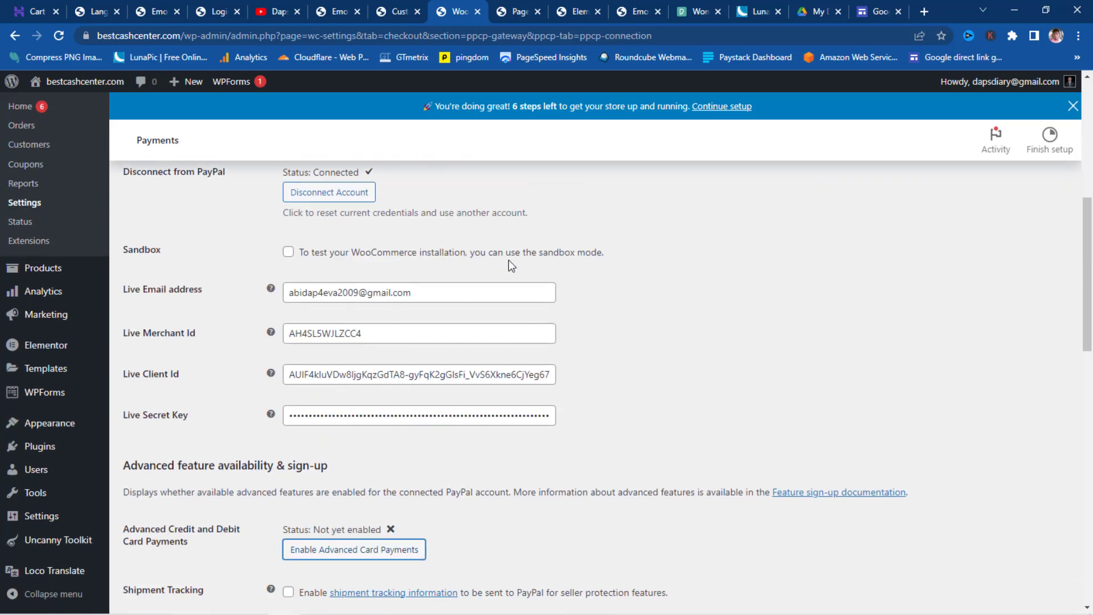
scroll(509, 267, up, 1)
click(235, 257)
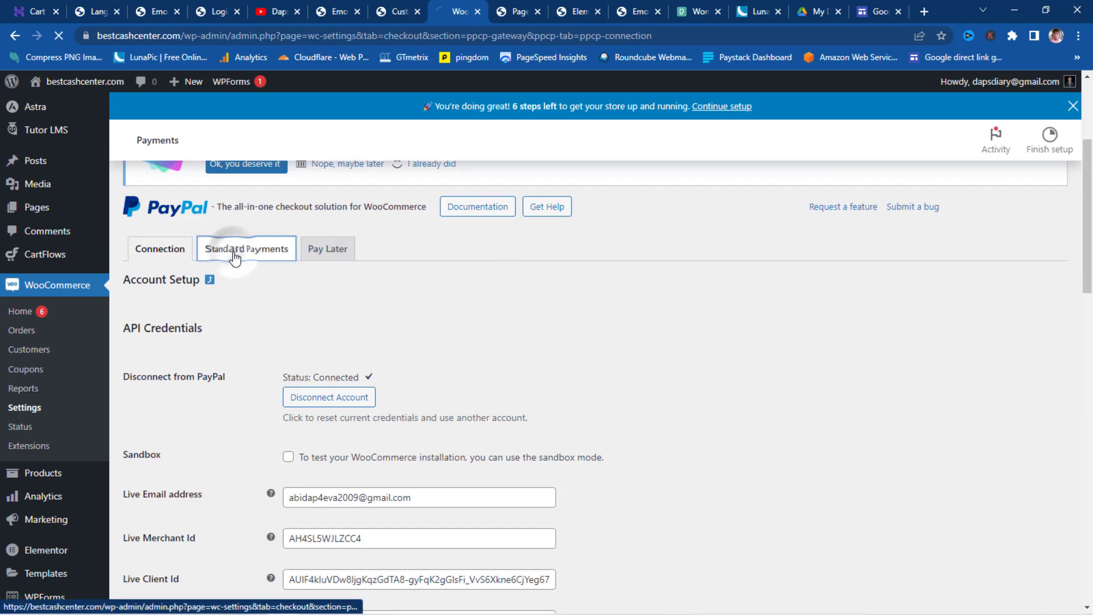
scroll(519, 285, down, 2)
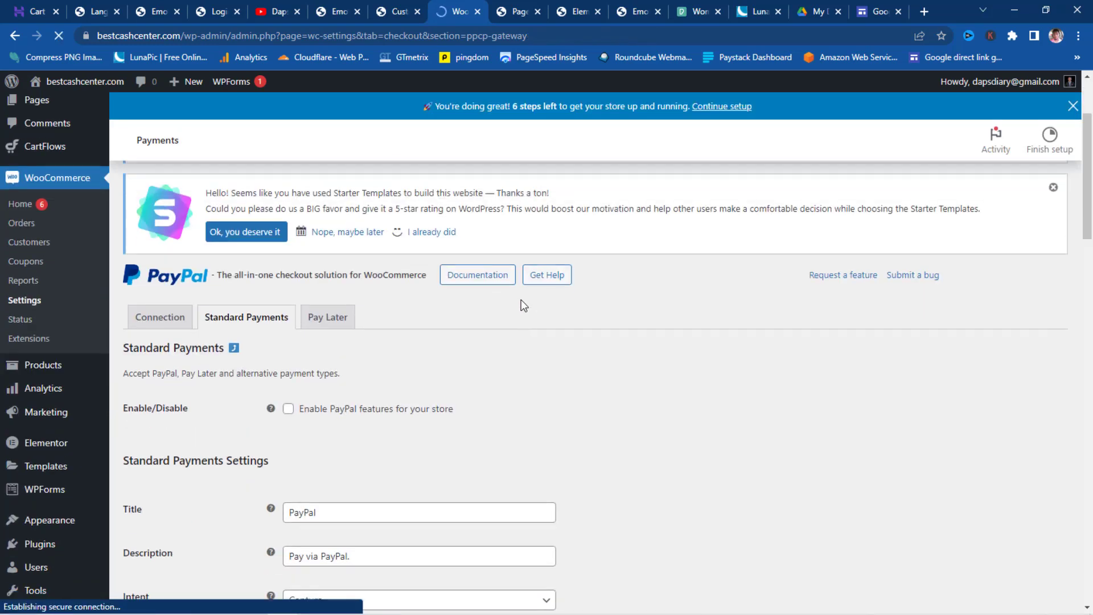
click(288, 408)
scroll(561, 377, down, 2)
scroll(570, 370, down, 2)
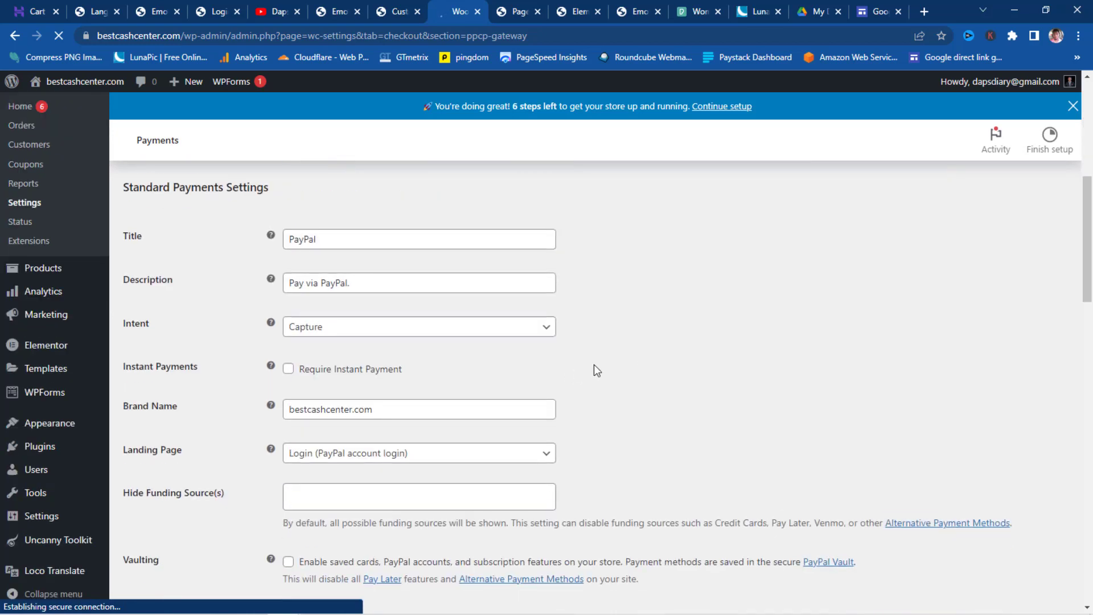
click(515, 332)
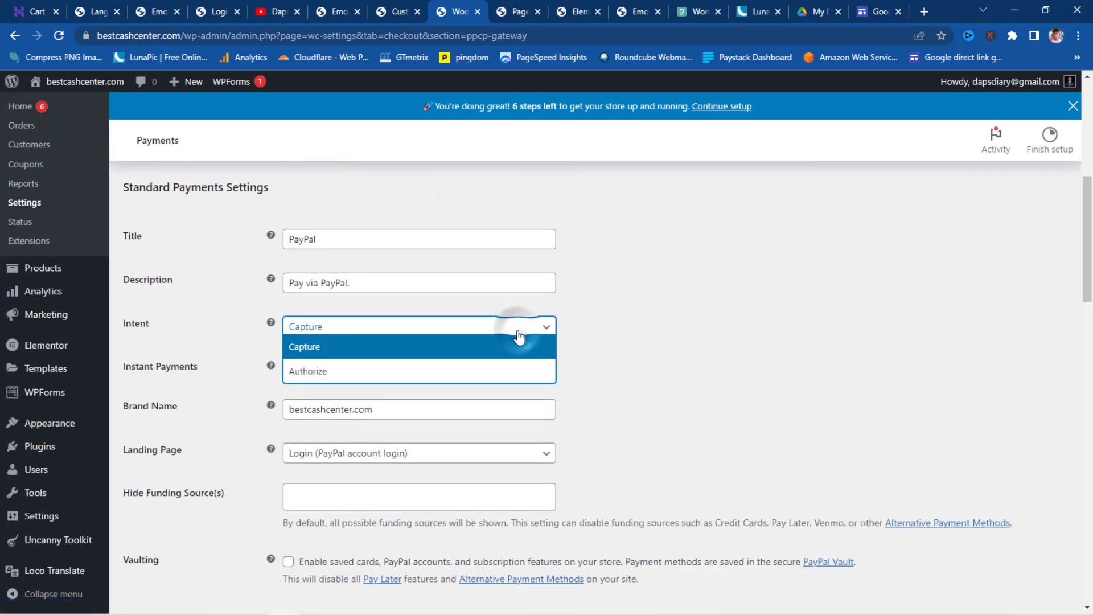
click(480, 348)
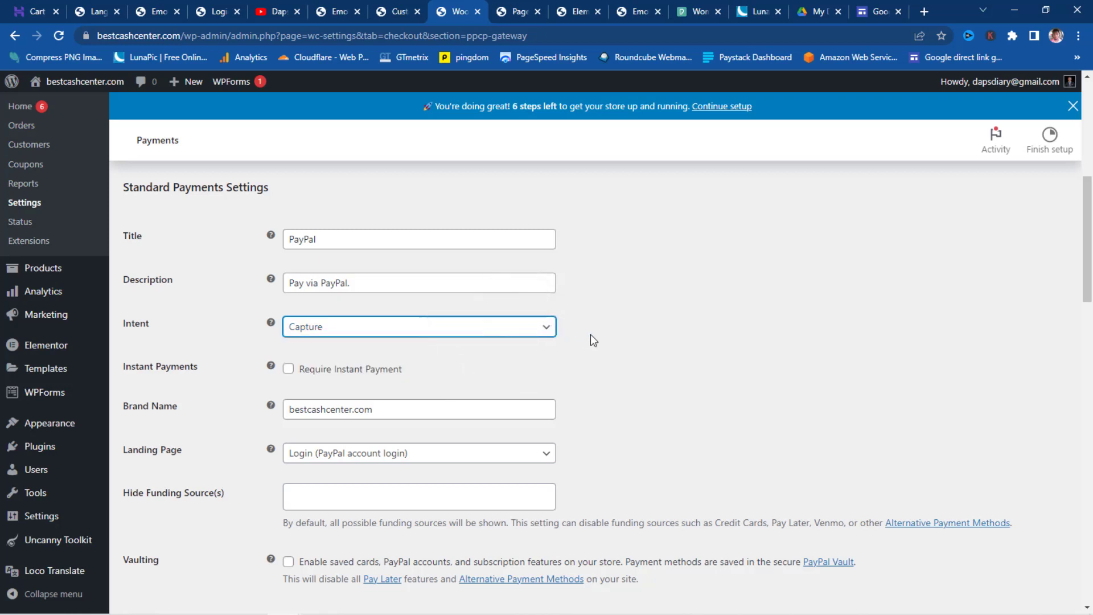
mouse_move(271, 324)
scroll(503, 342, down, 1)
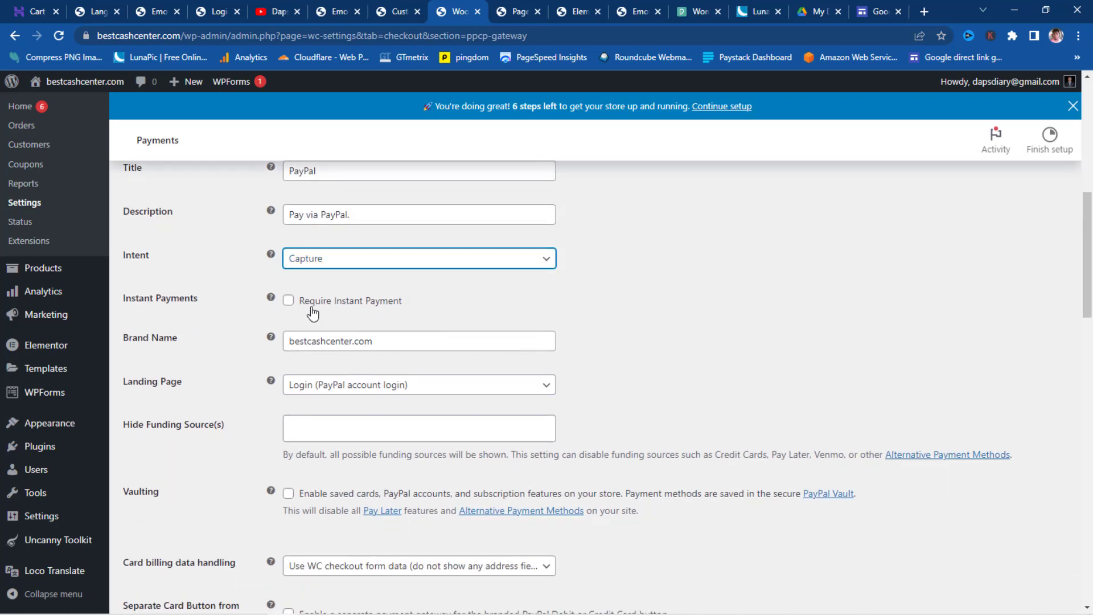
mouse_move(272, 300)
scroll(579, 297, down, 2)
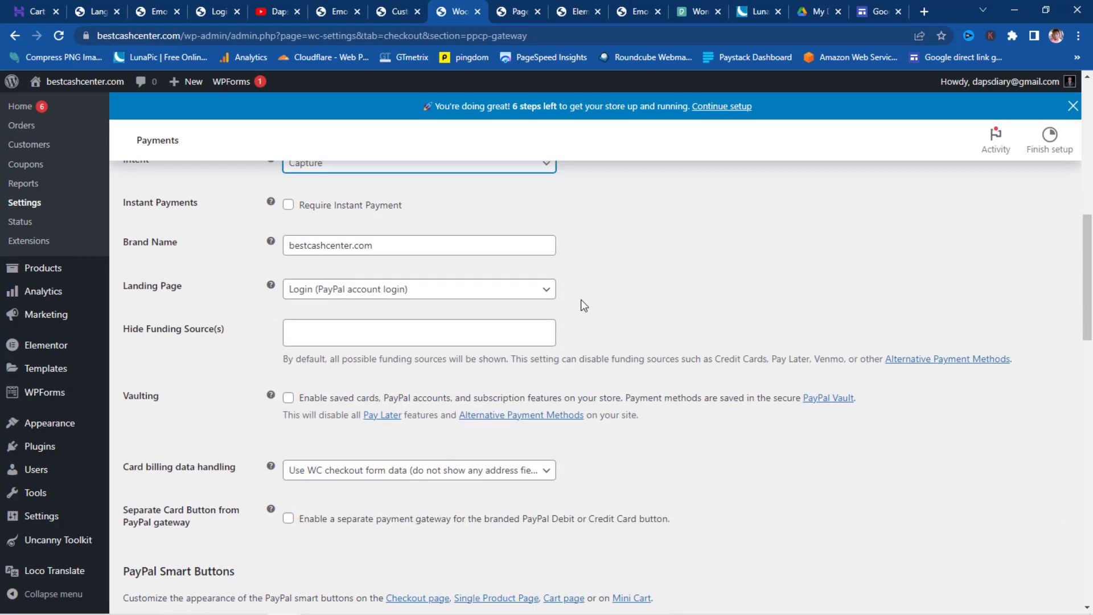
scroll(583, 293, down, 2)
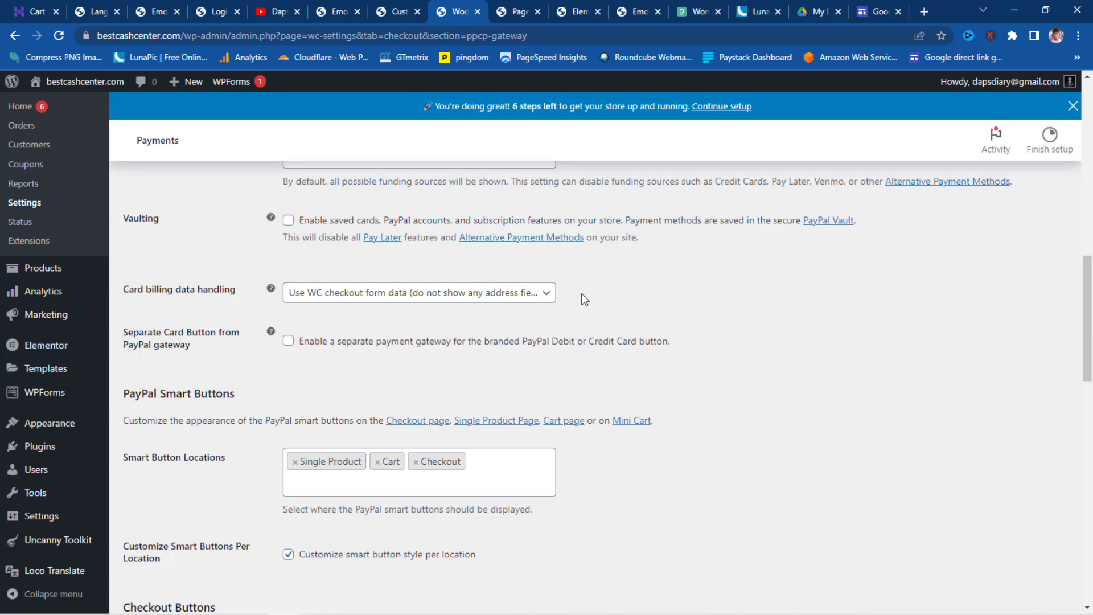
scroll(585, 299, down, 2)
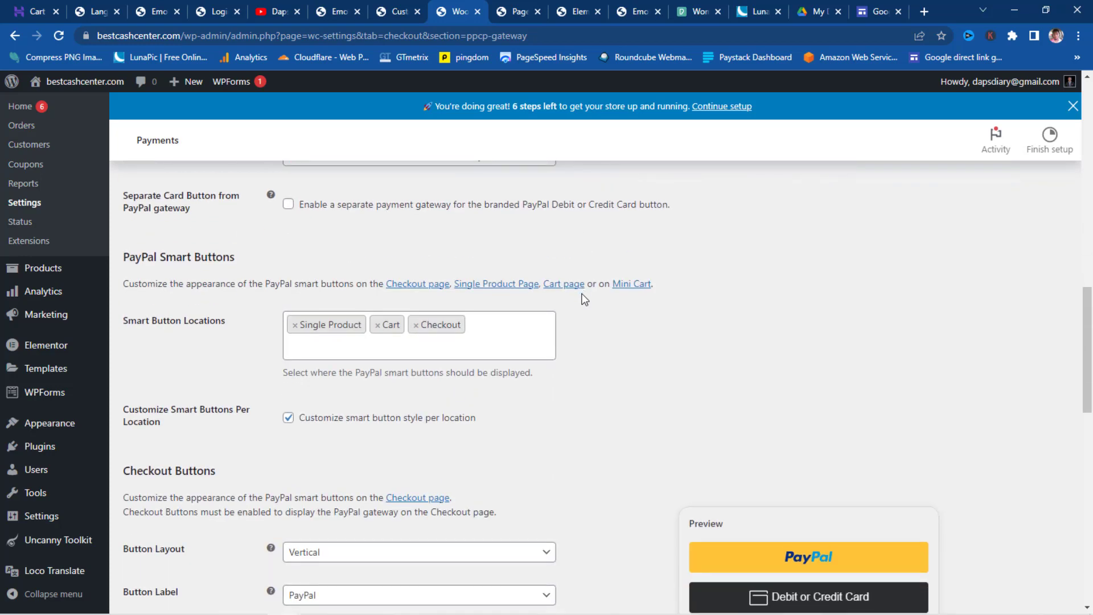
scroll(839, 358, down, 1)
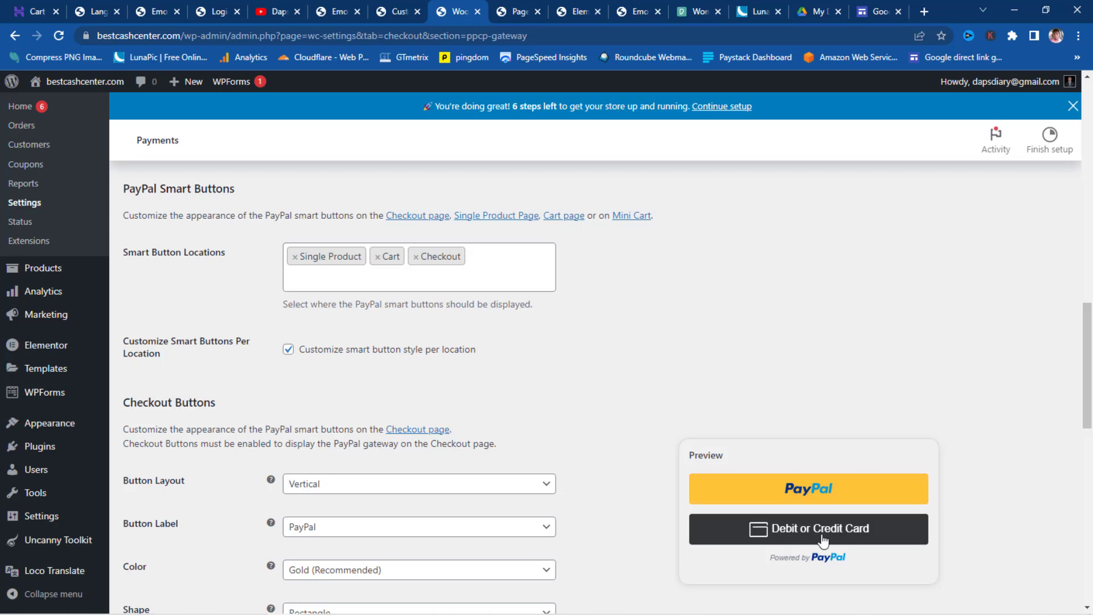
scroll(605, 402, up, 1)
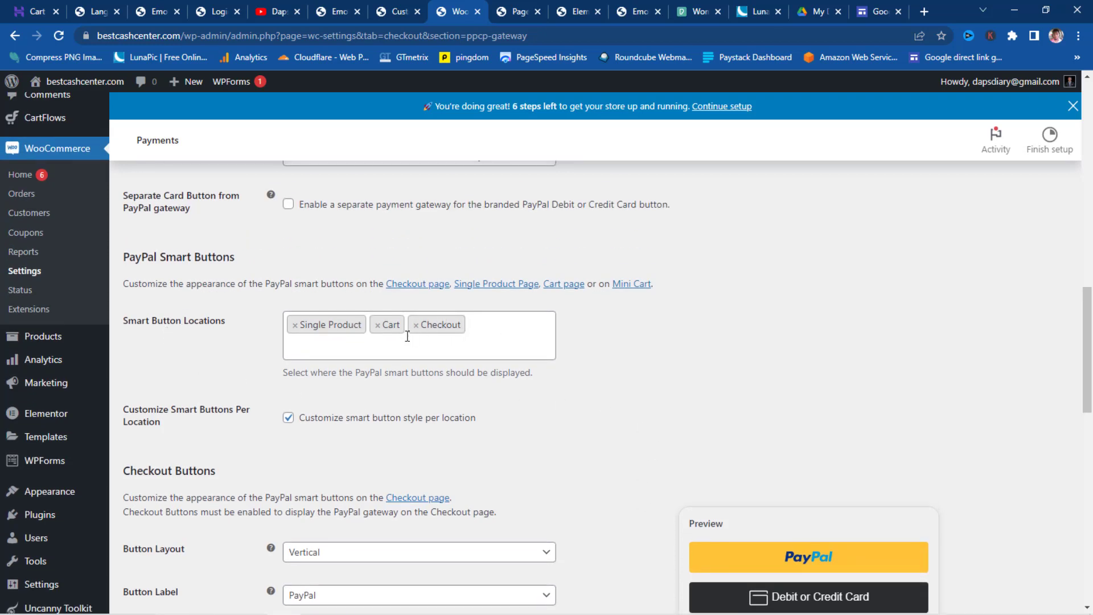
- Limit PayPal smart button locations to Checkout by removing Single Product and Cart
click(295, 325)
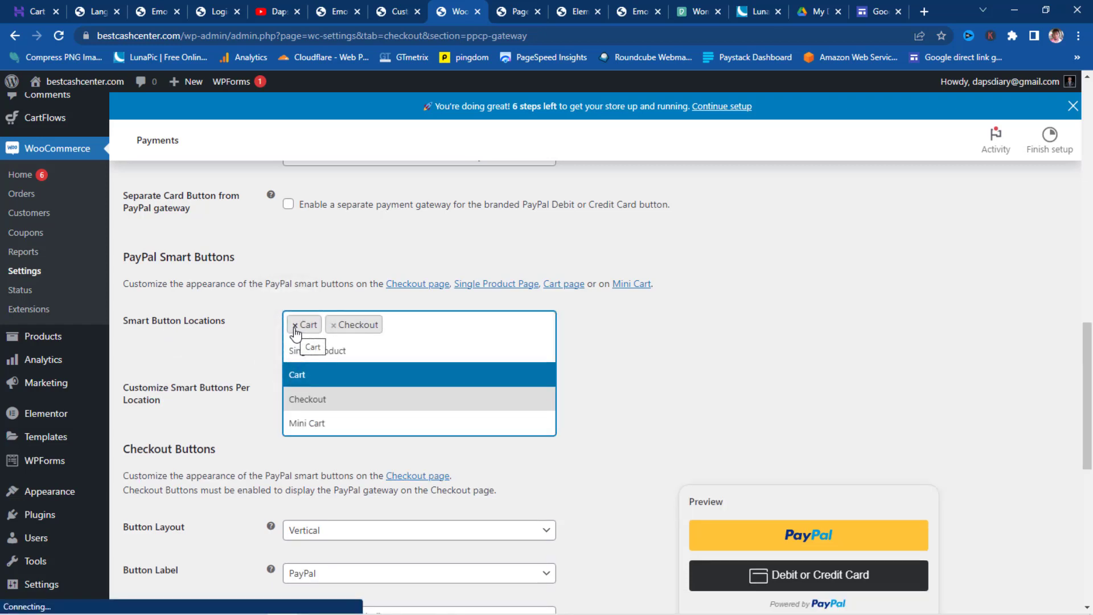
click(294, 326)
click(197, 351)
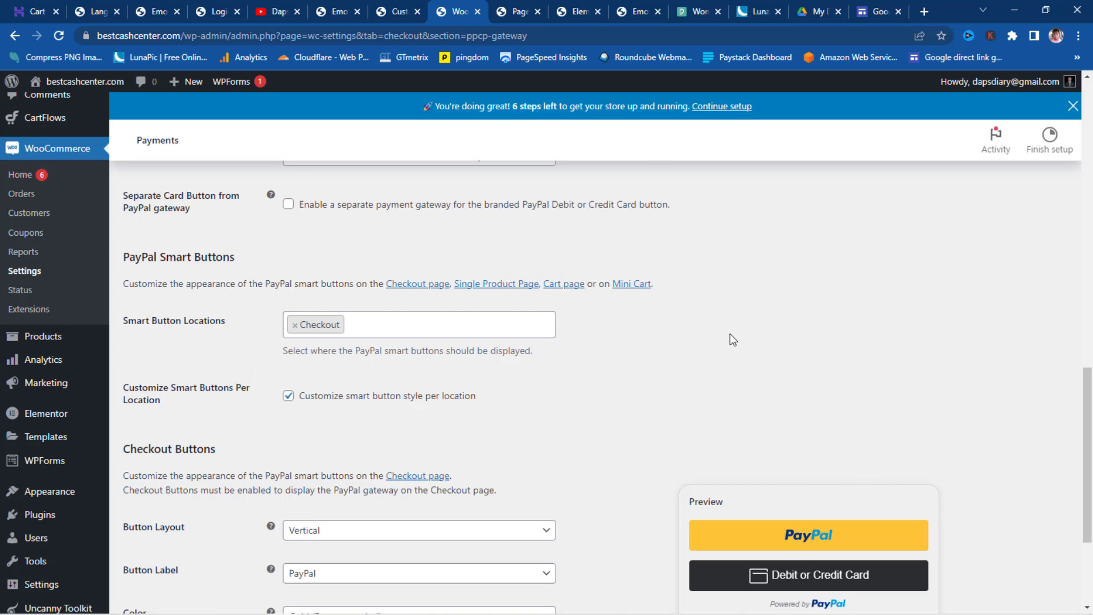
- Enable the separate debit/credit card gateway and save the PayPal settings
click(289, 206)
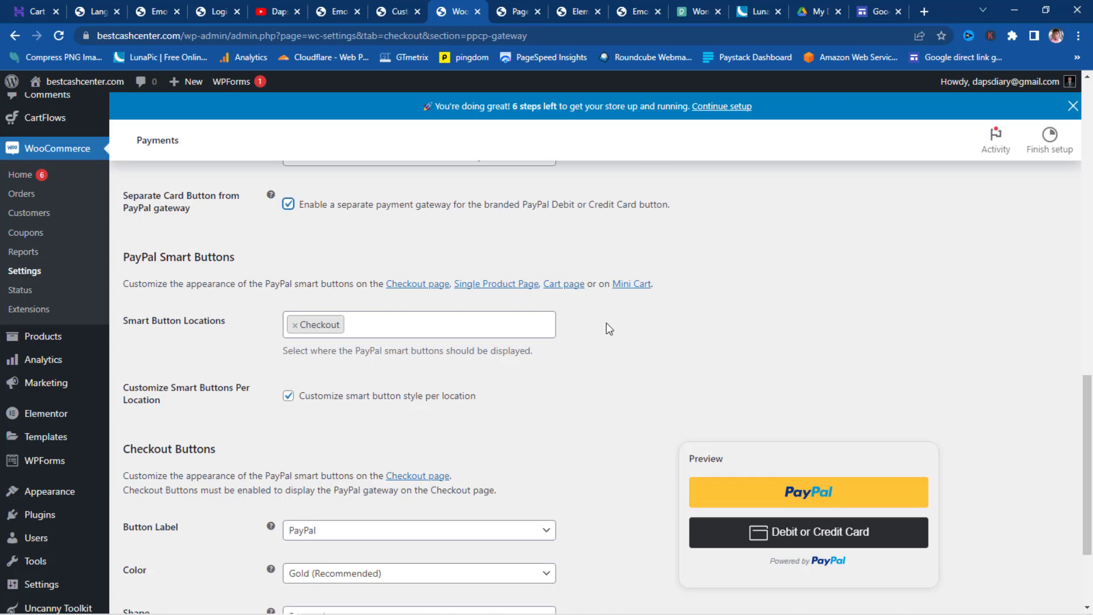
scroll(607, 323, down, 3)
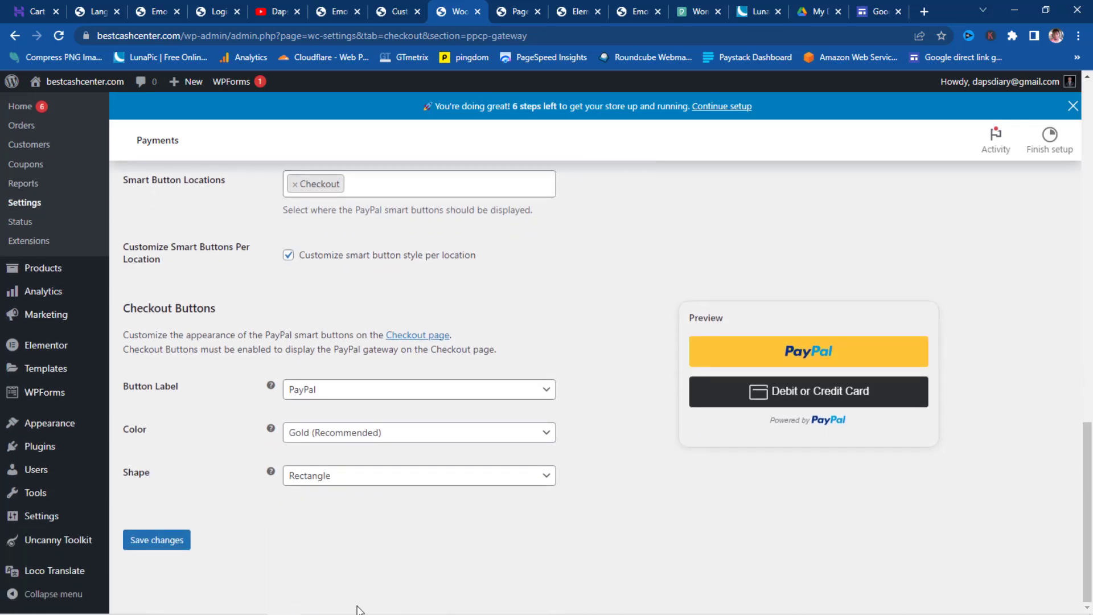
click(162, 544)
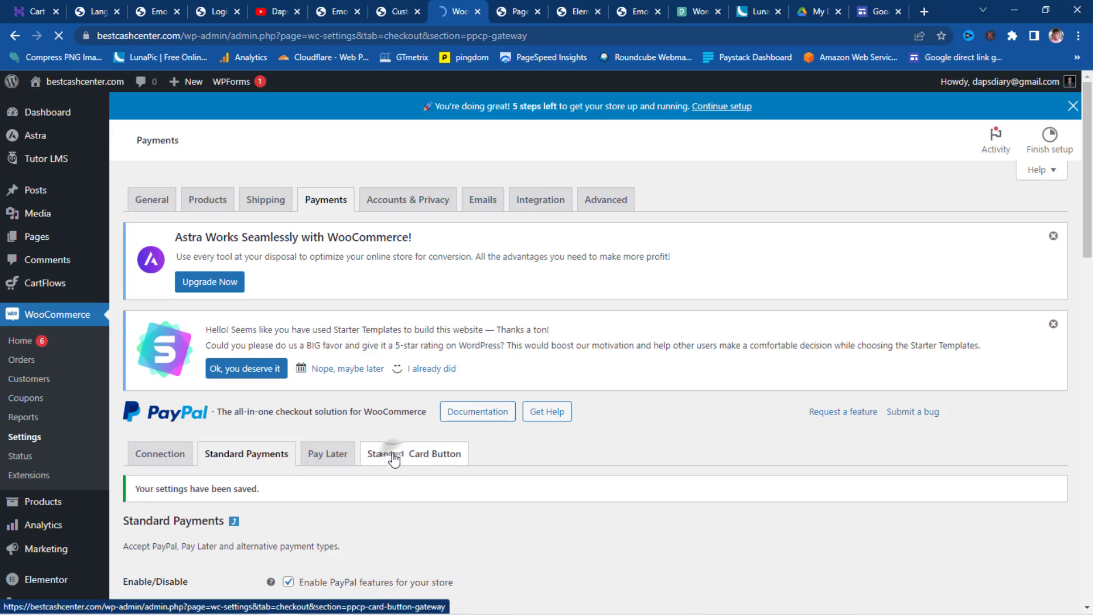
- Enable the Standard Card Button gateway for Debit & Credit Cards and save the change
click(395, 459)
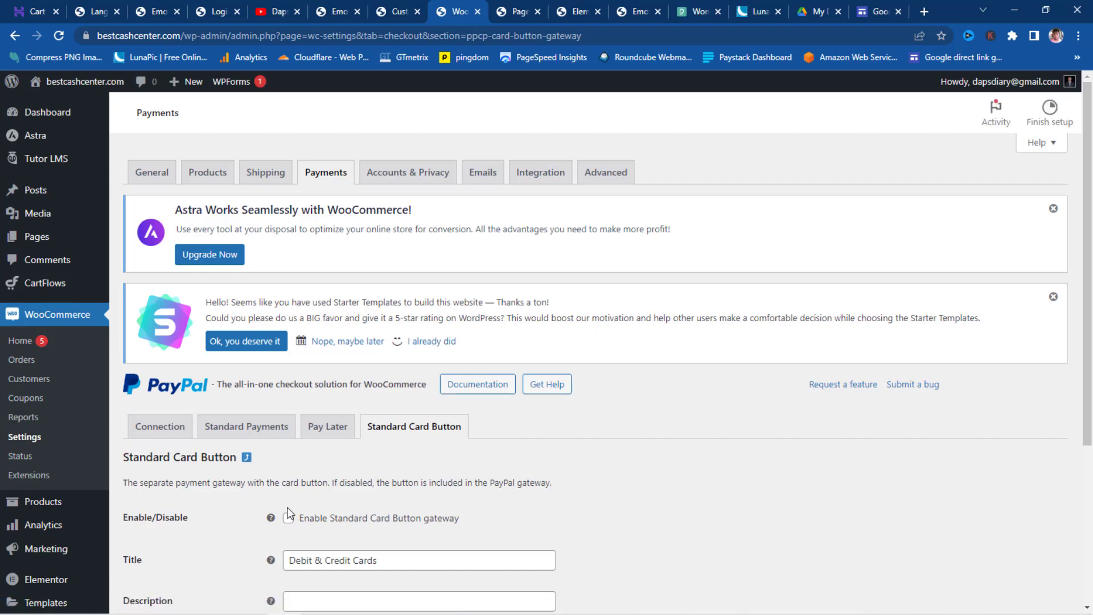
click(288, 545)
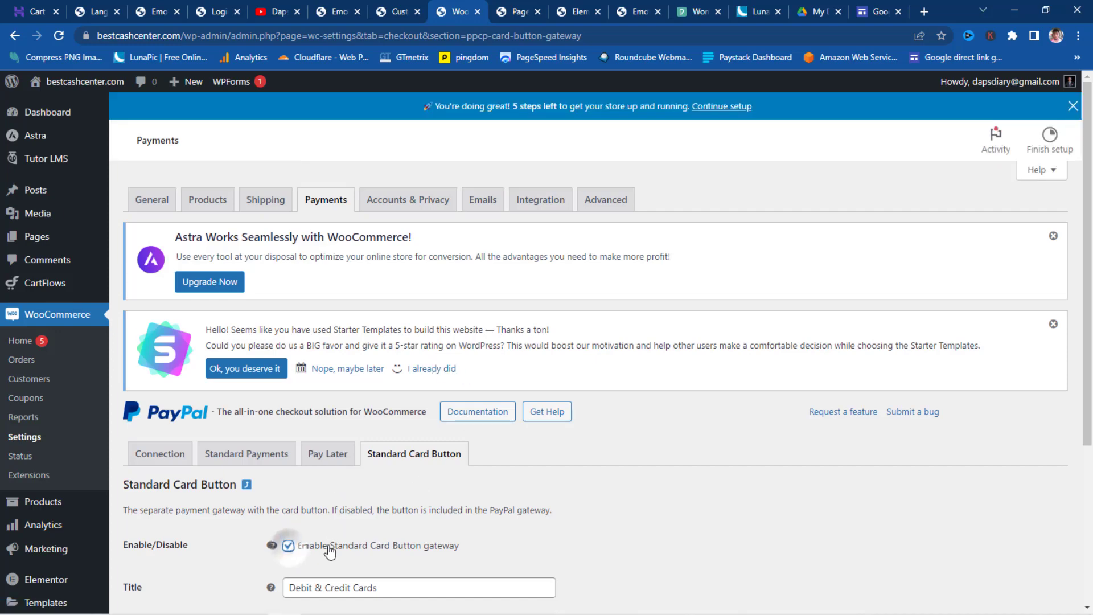
scroll(604, 493, down, 3)
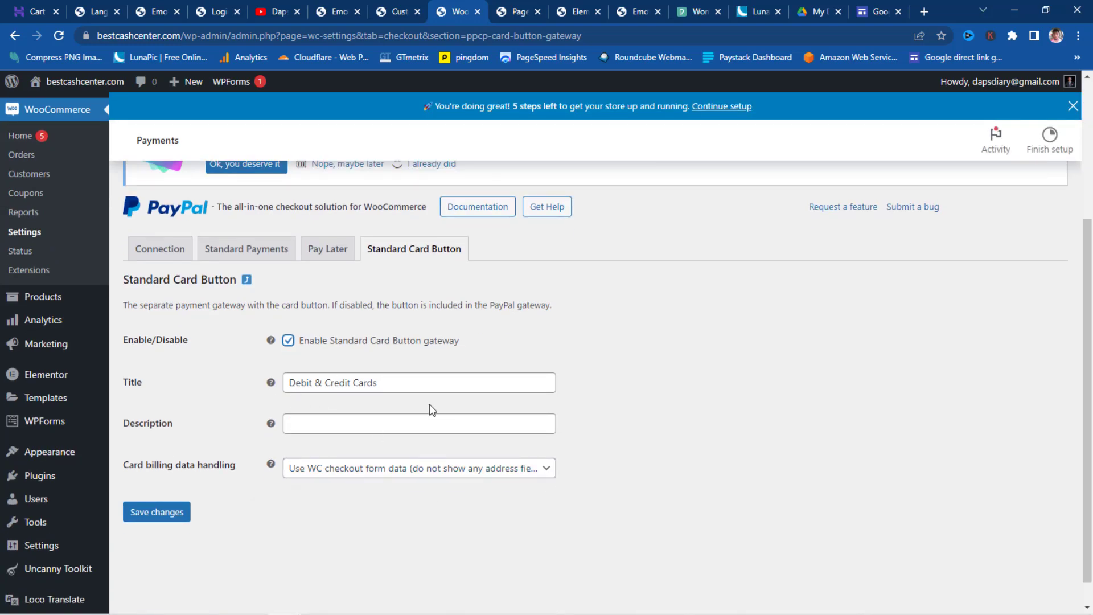
click(158, 512)
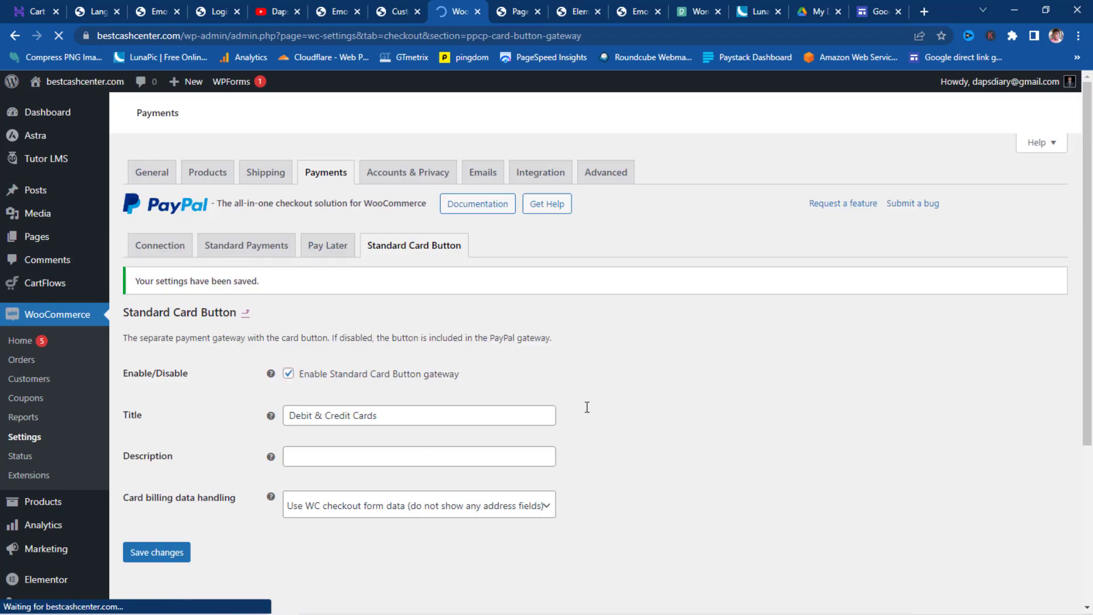
click(328, 248)
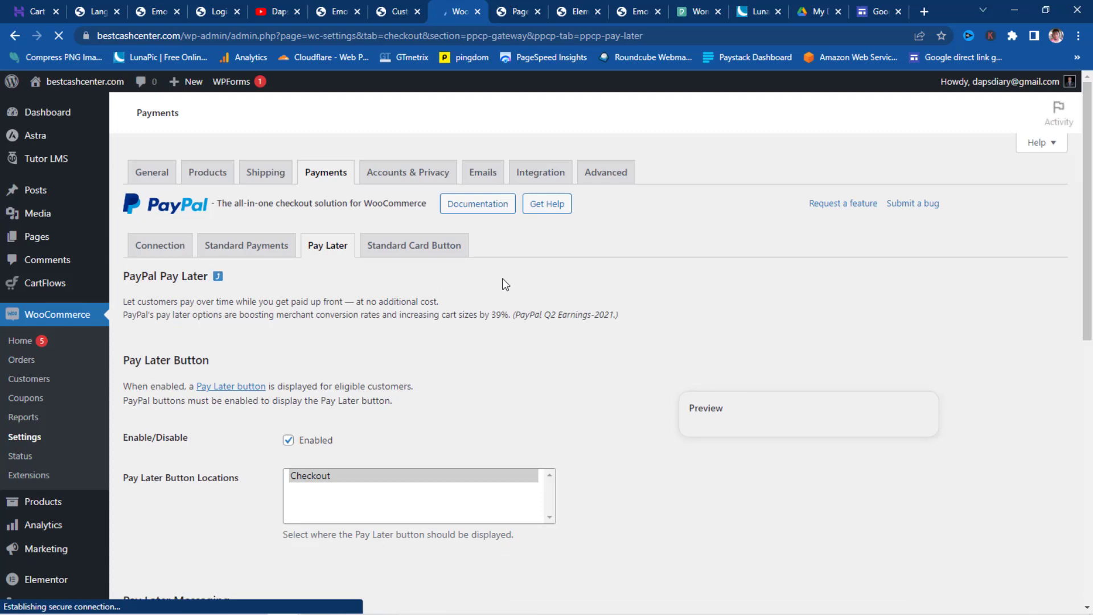
- Remove Single Product and Cart from Pay Later messaging locations, keeping only Checkout, and save
scroll(484, 333, down, 3)
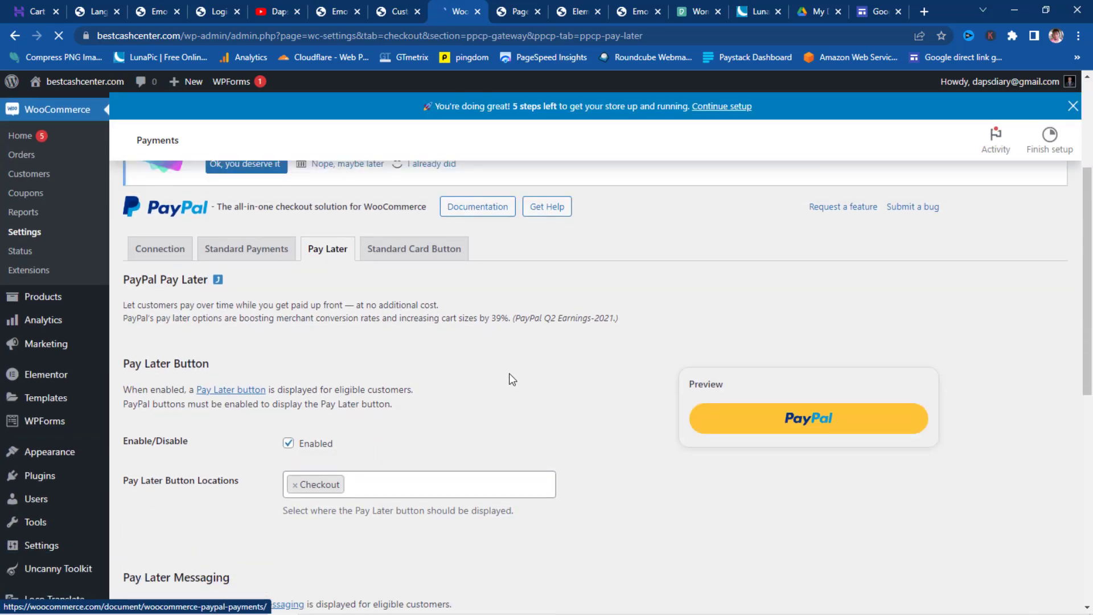
scroll(512, 370, down, 4)
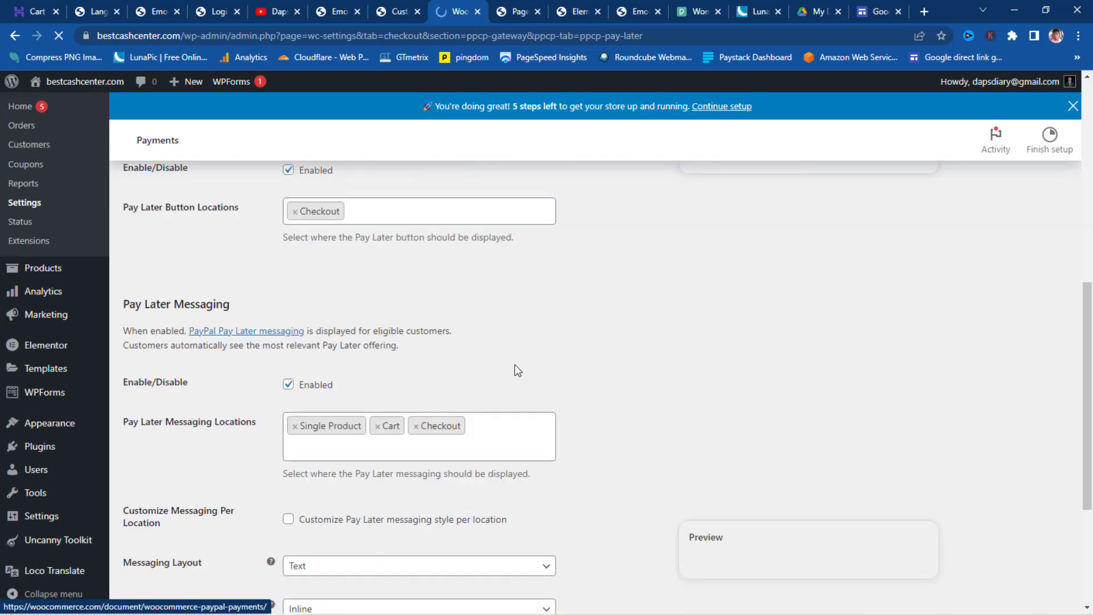
scroll(518, 371, down, 1)
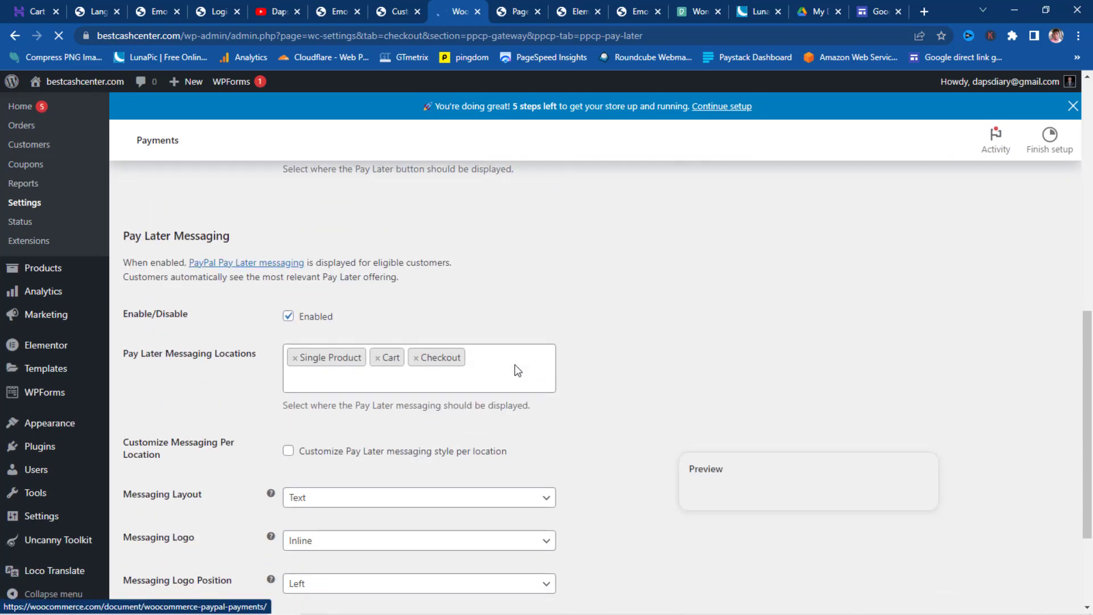
click(295, 358)
click(295, 358)
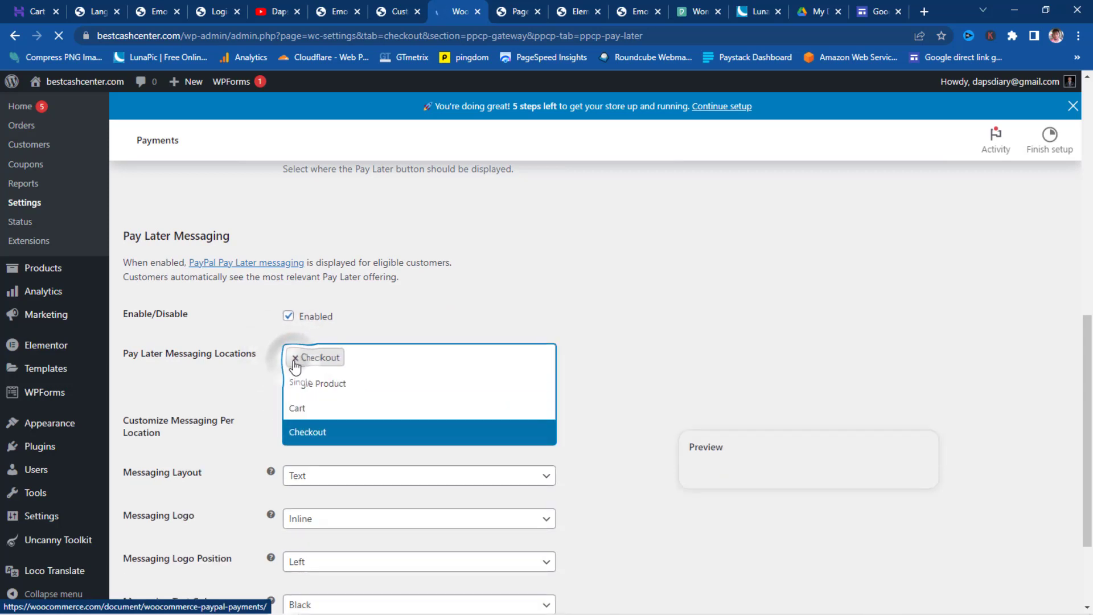
click(204, 382)
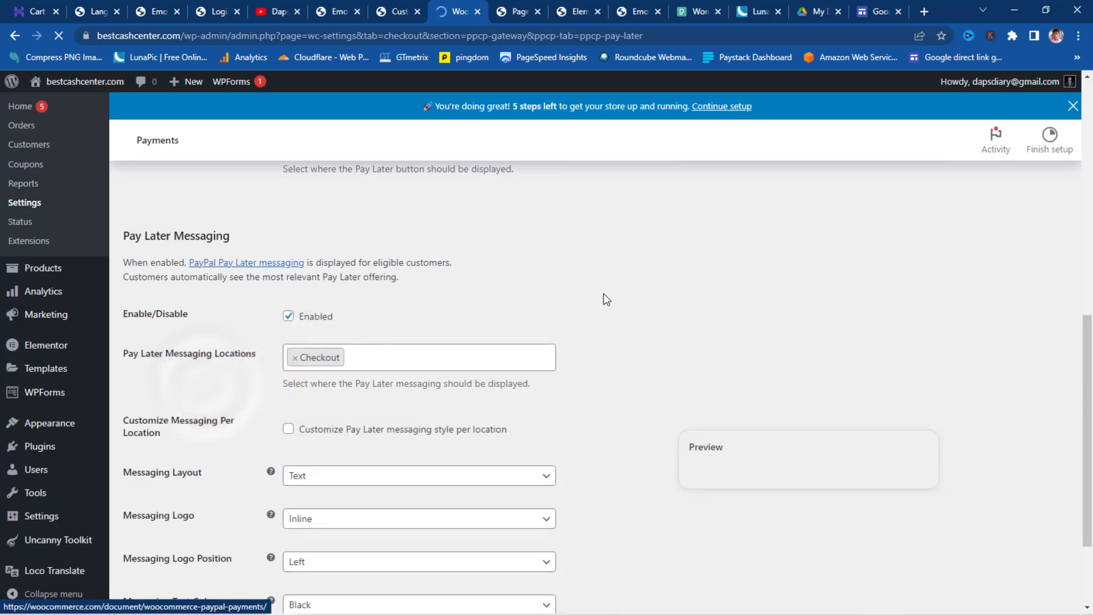
scroll(605, 290, up, 3)
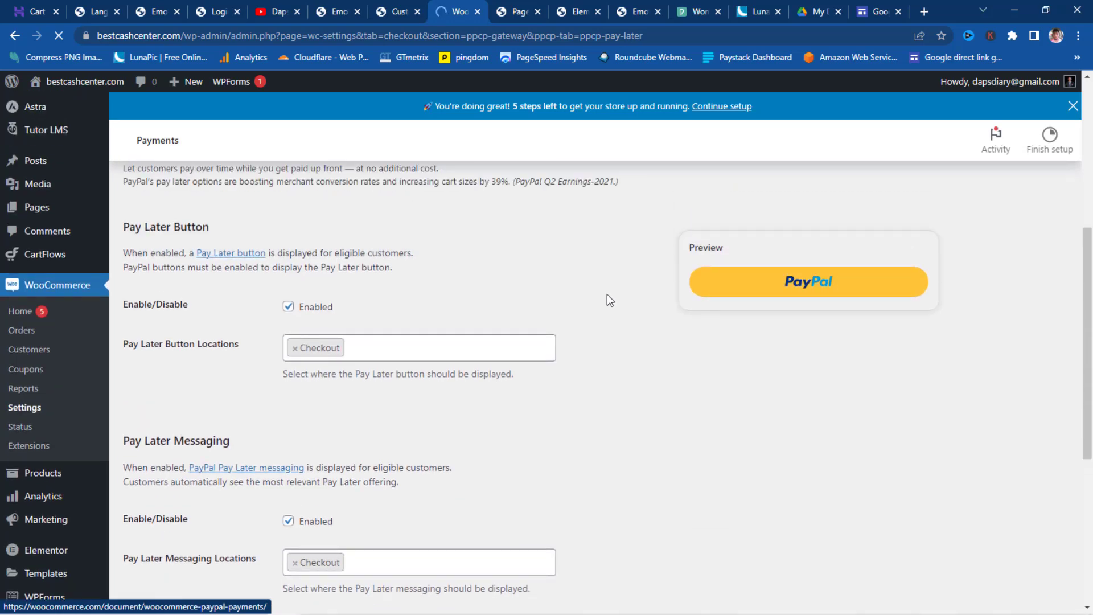
scroll(606, 294, down, 5)
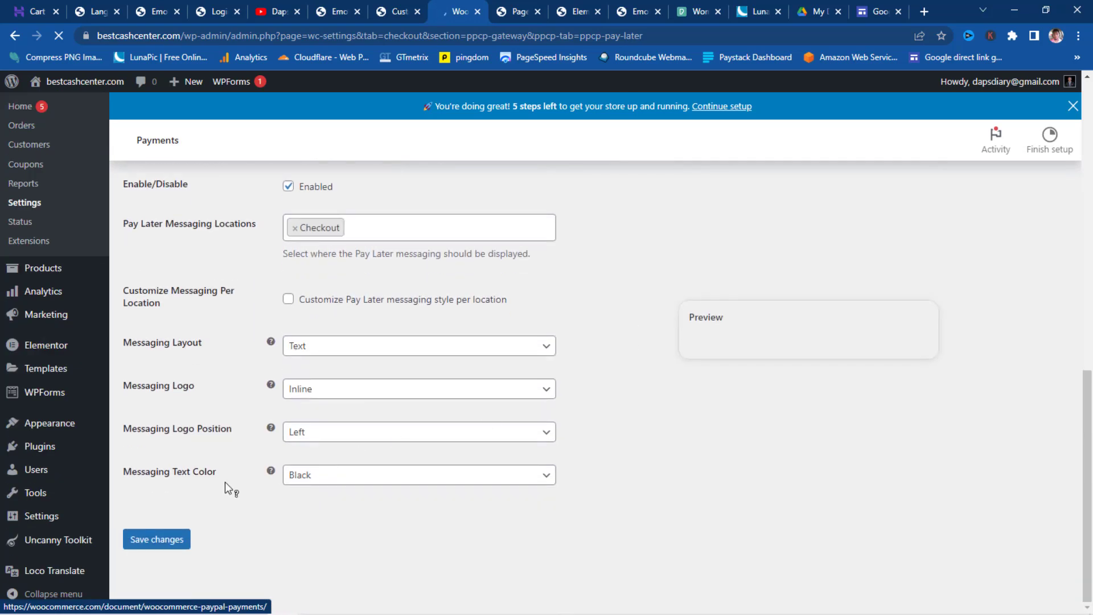
click(149, 540)
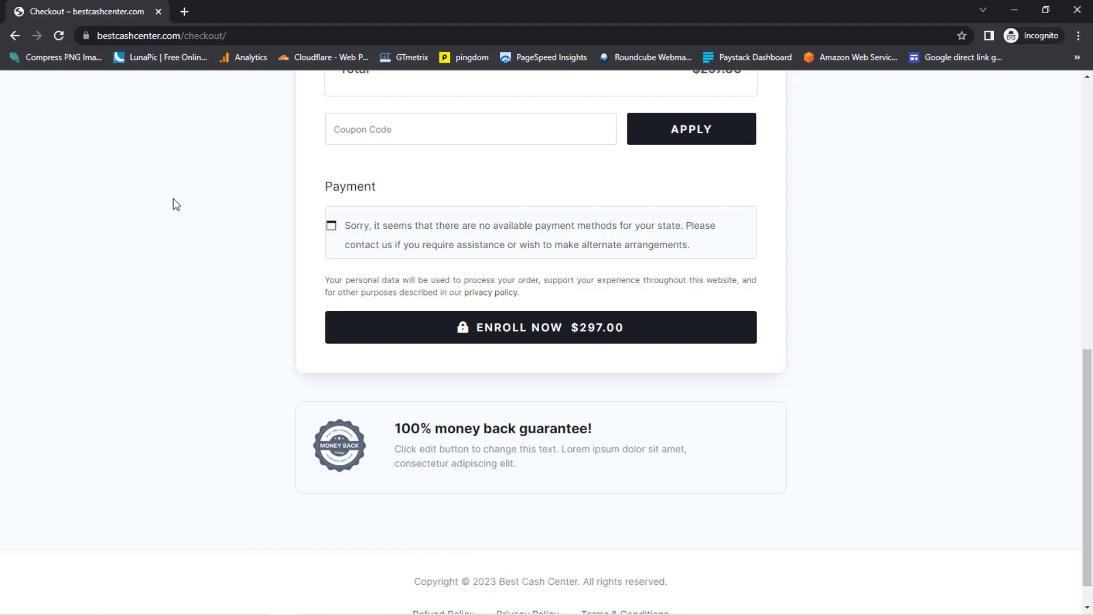
- Reload the $297.00 checkout to show PayPal and card options, then choose Debit & Credit Cards
click(59, 35)
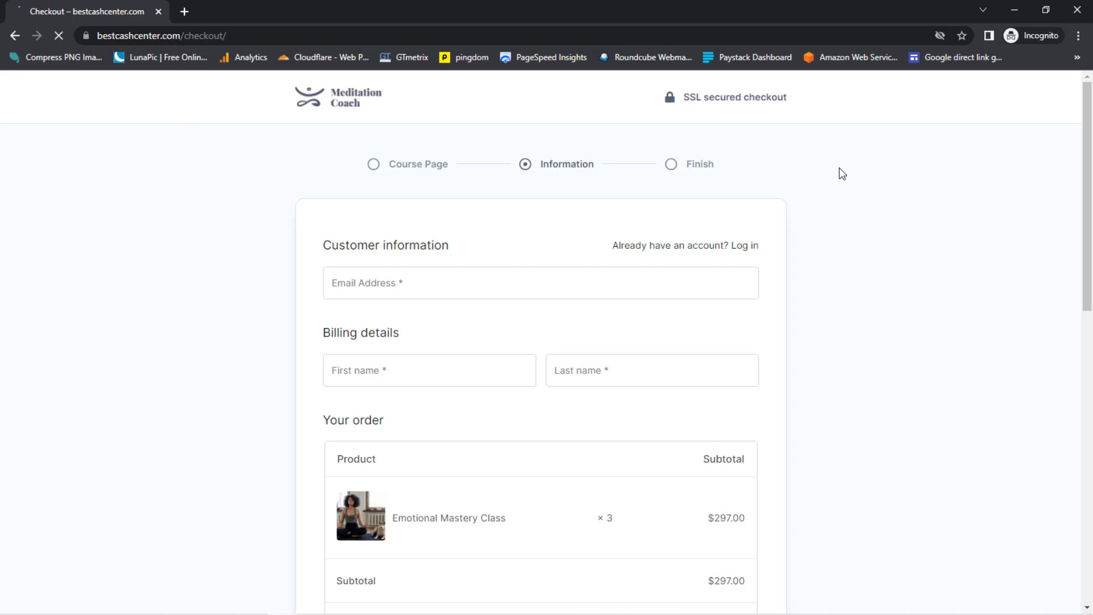
scroll(822, 190, down, 10)
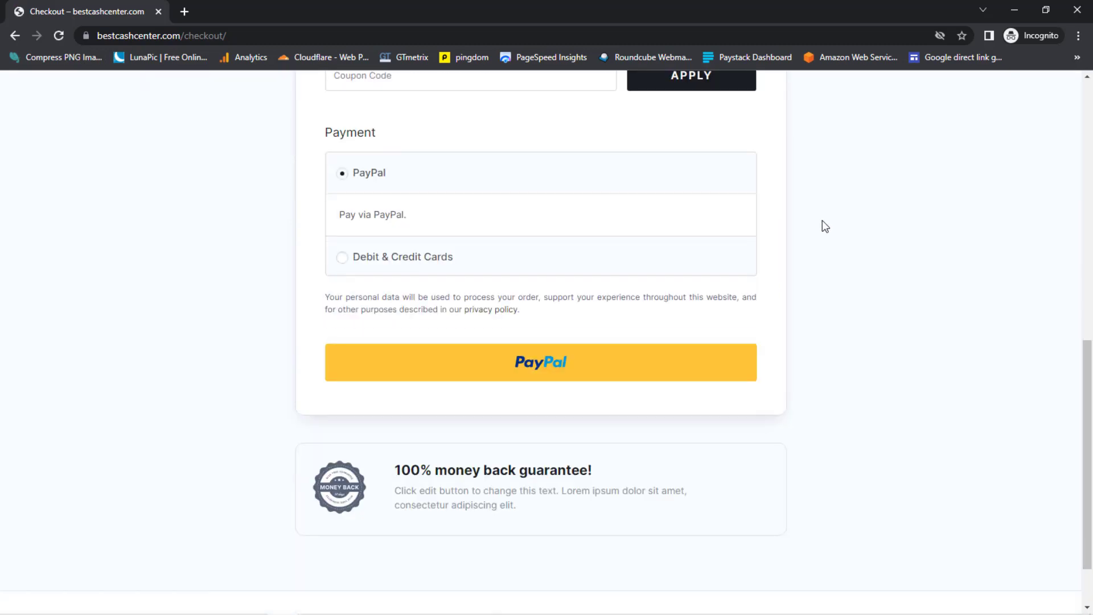
scroll(822, 222, up, 2)
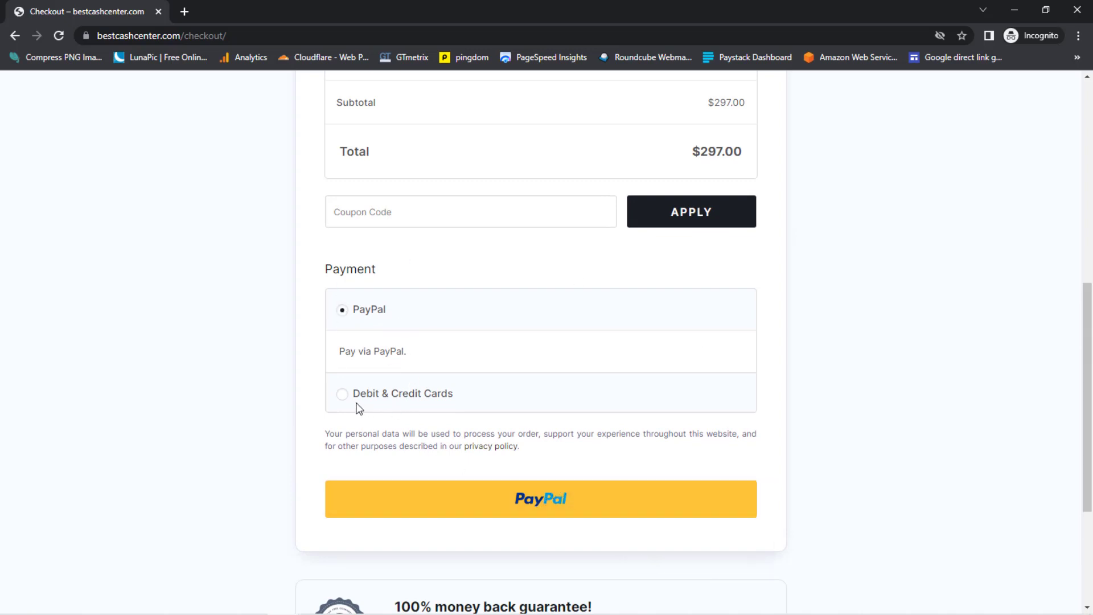
click(342, 393)
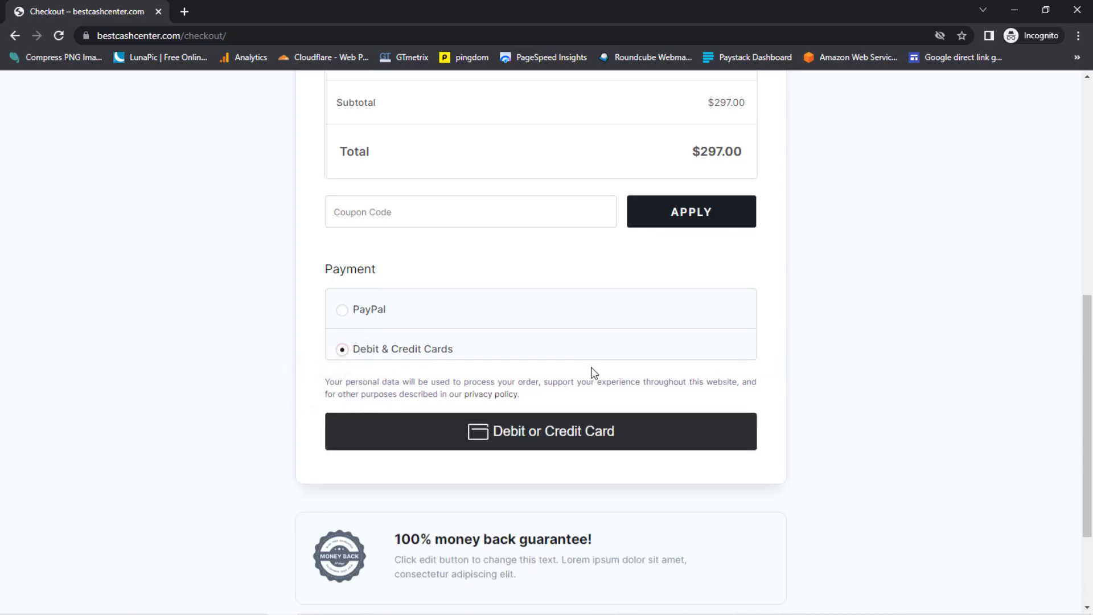
scroll(600, 370, up, 8)
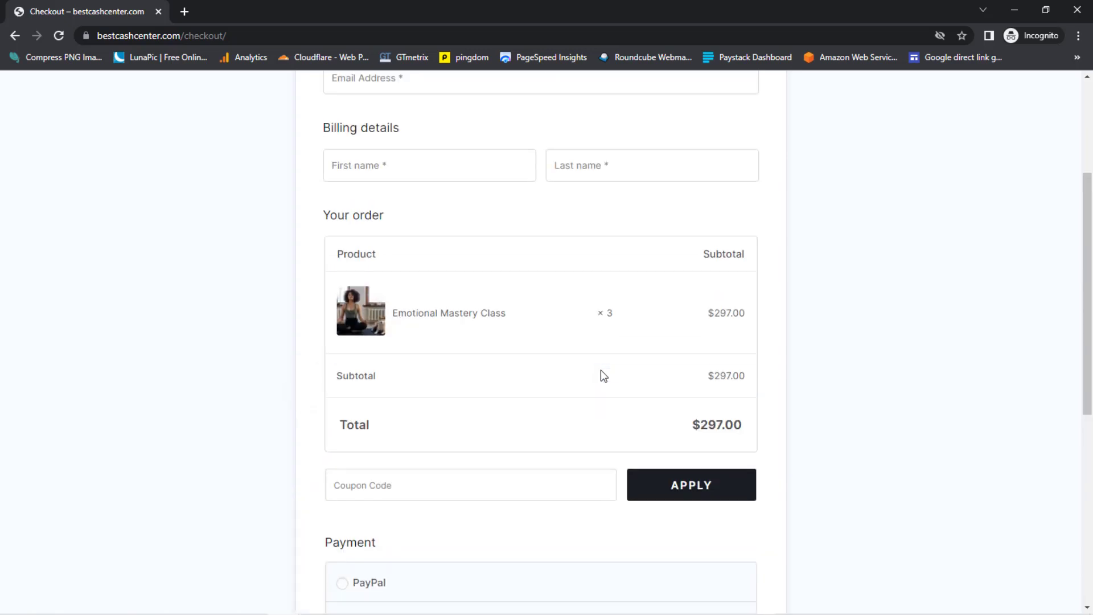
- Enter the customer's e-mail, first name and last name in the checkout form
click(422, 282)
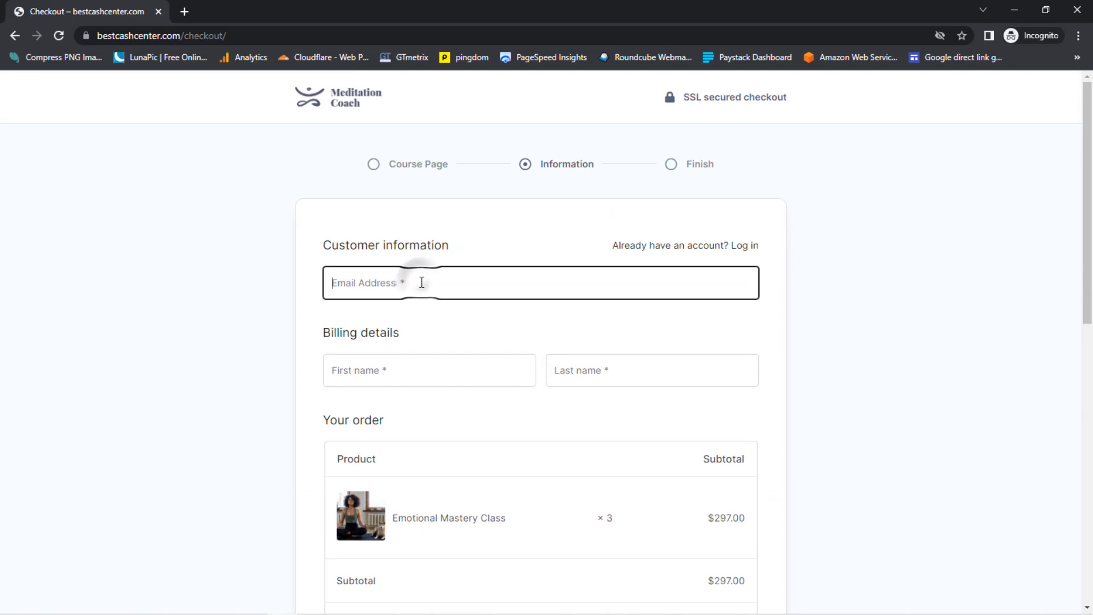
key(ctrl+v)
click(399, 366)
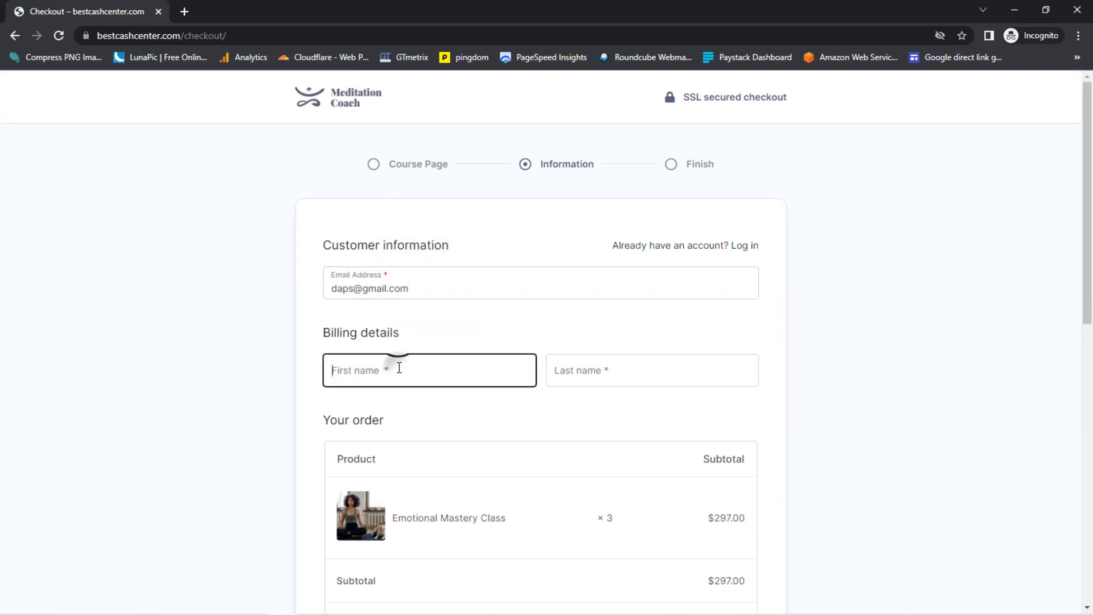
text(Daps)
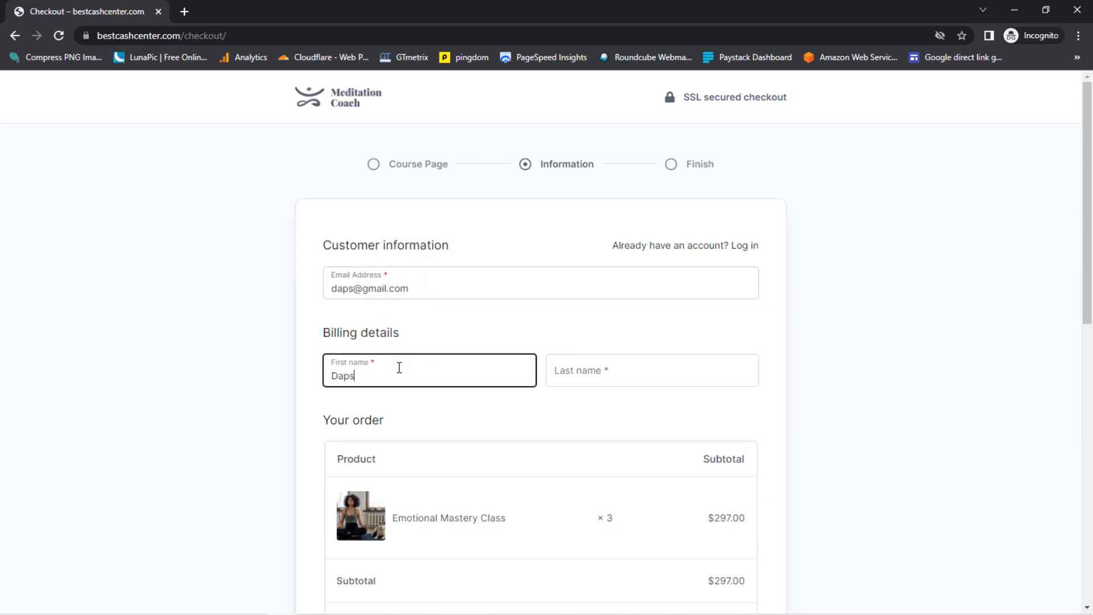
click(618, 376)
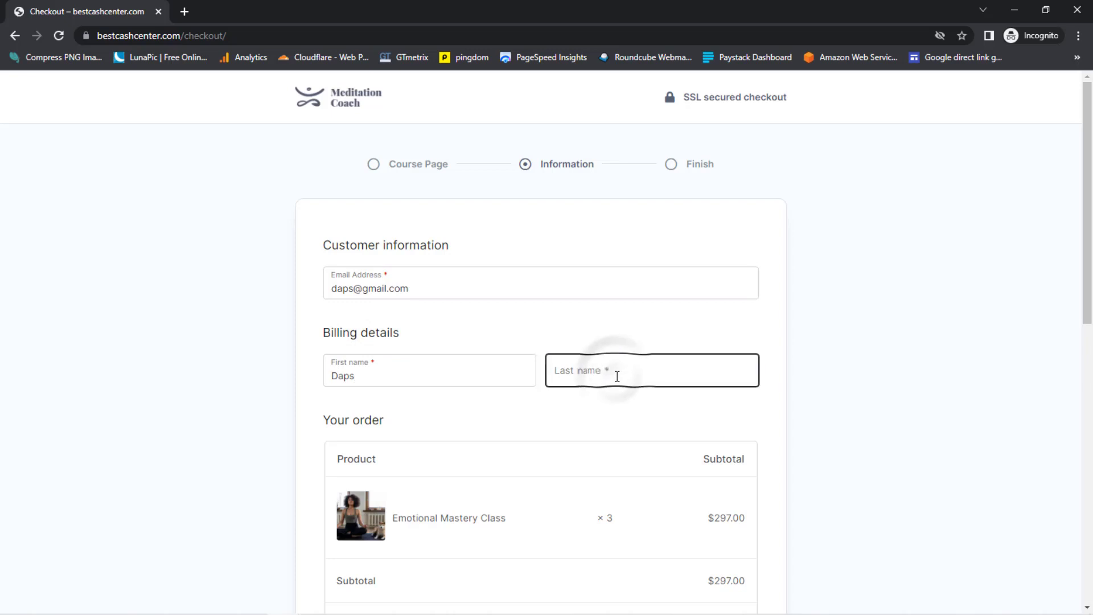
text(Use)
text(d)
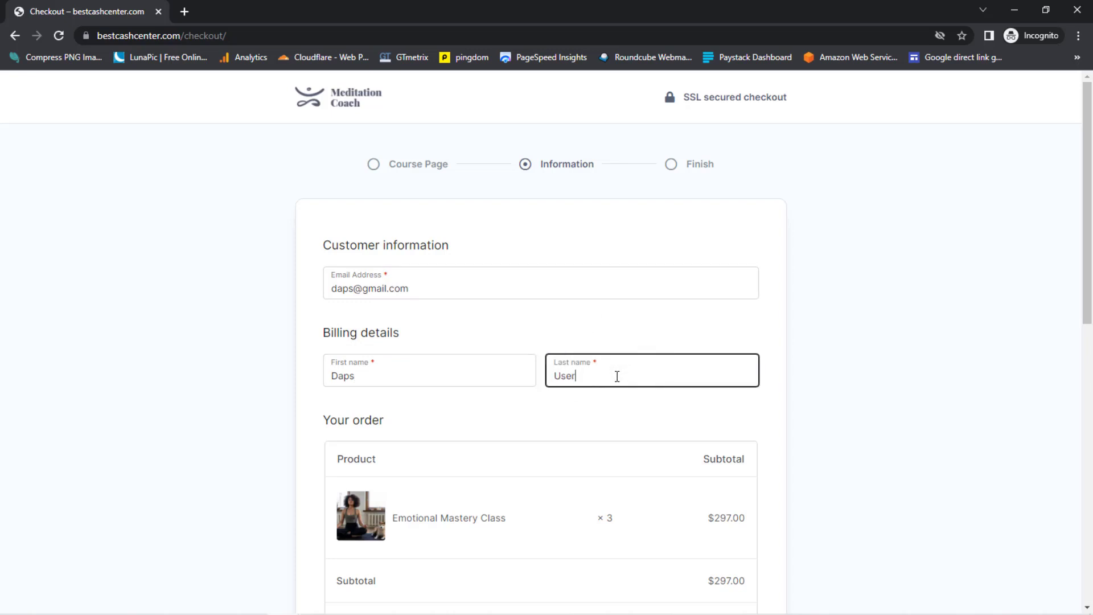
key(BackSpace)
text(r)
- Open the card payment form, keep United States as billing country, and select the ZIP field
scroll(640, 433, down, 7)
scroll(639, 432, down, 1)
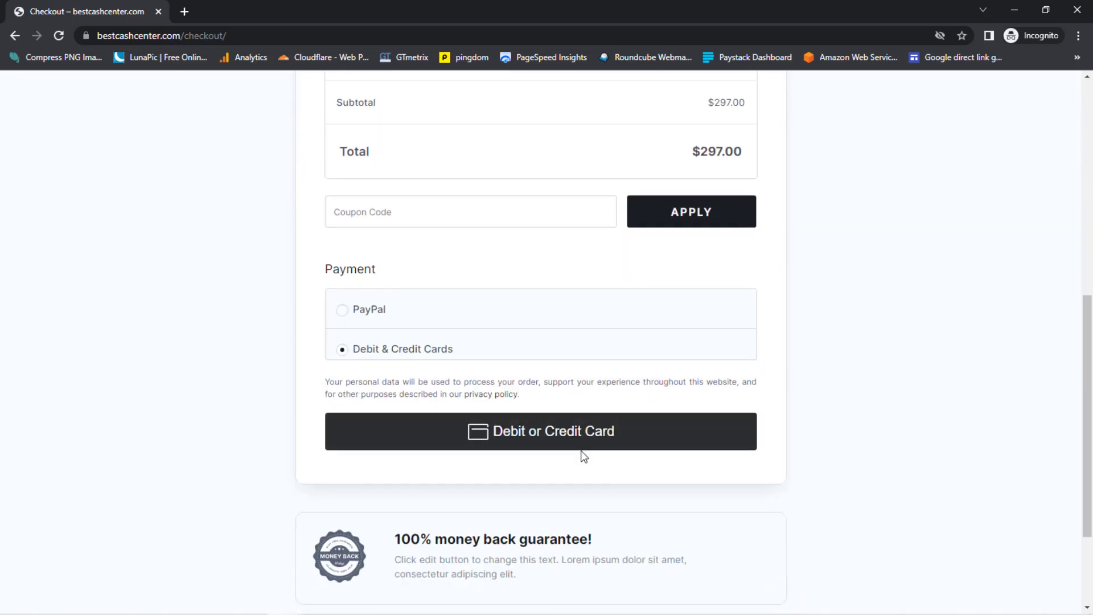
click(560, 433)
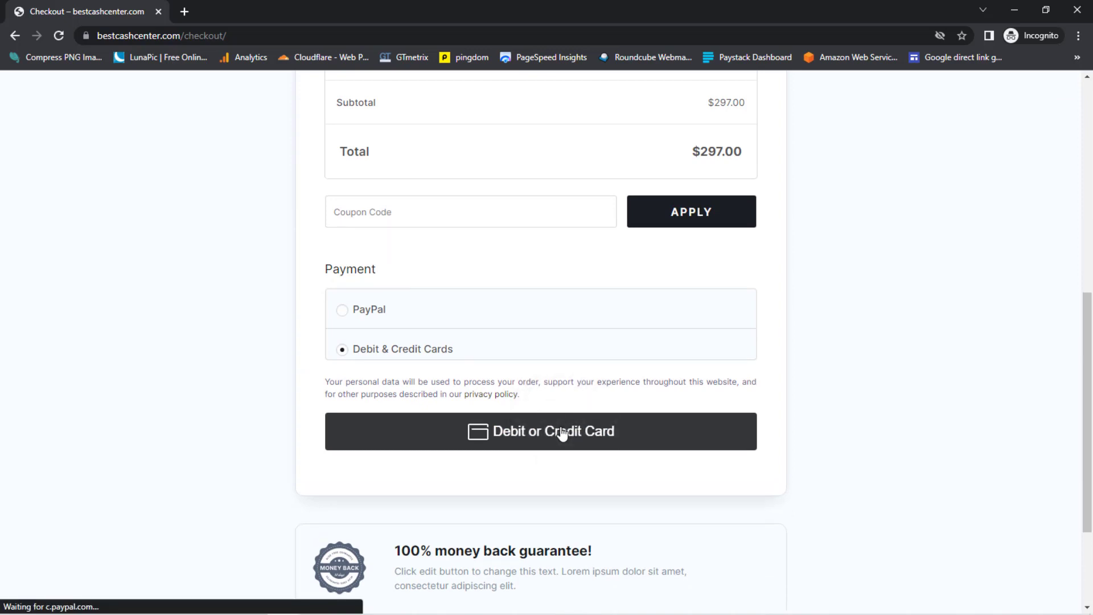
scroll(626, 438, down, 1)
scroll(740, 437, down, 2)
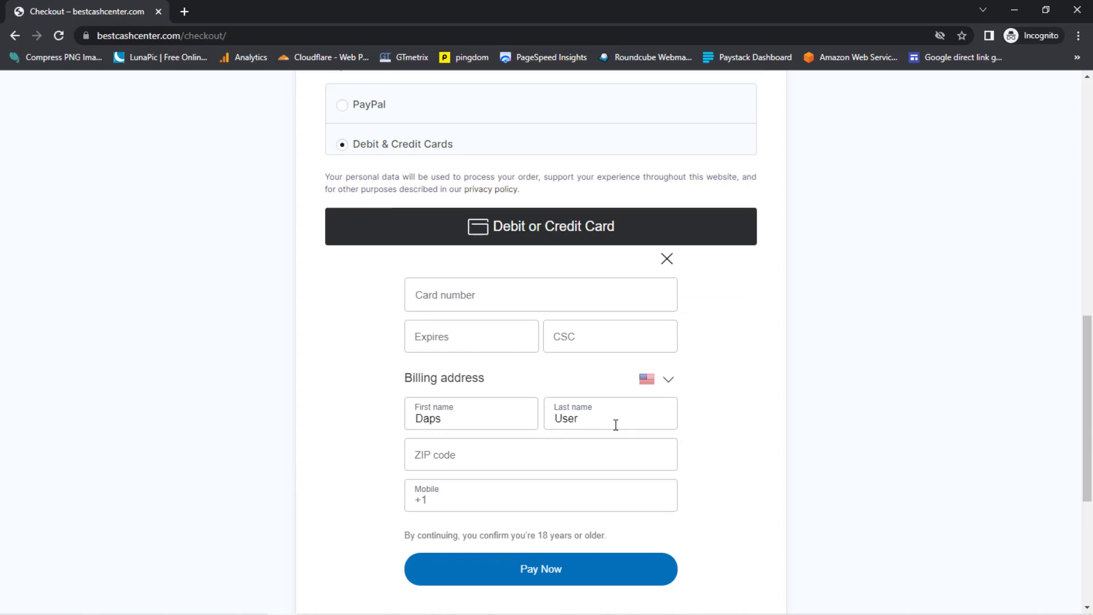
click(667, 379)
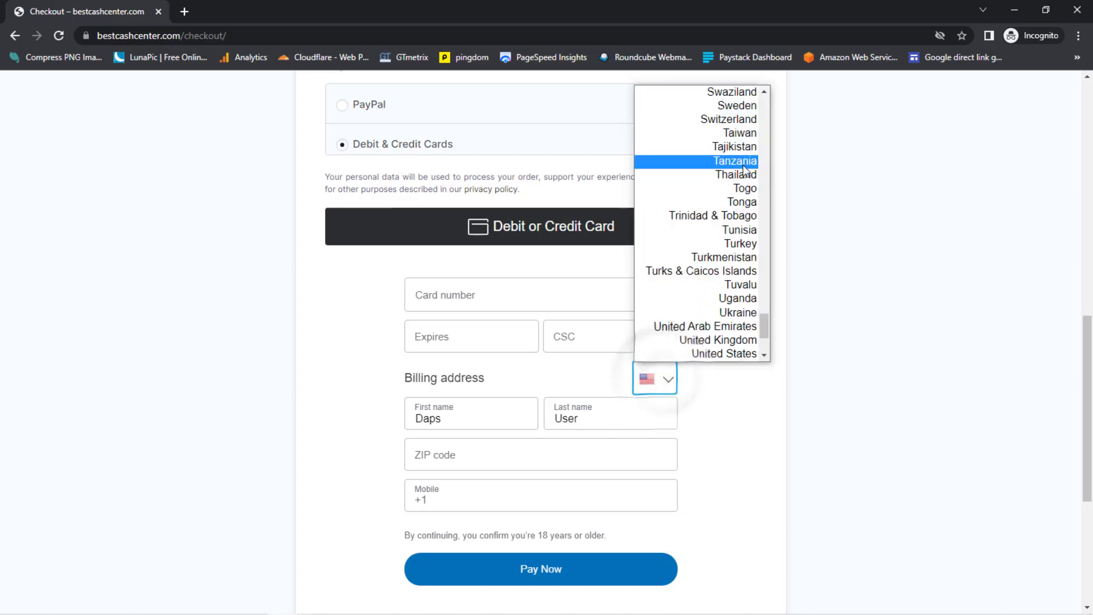
scroll(740, 257, down, 3)
click(734, 428)
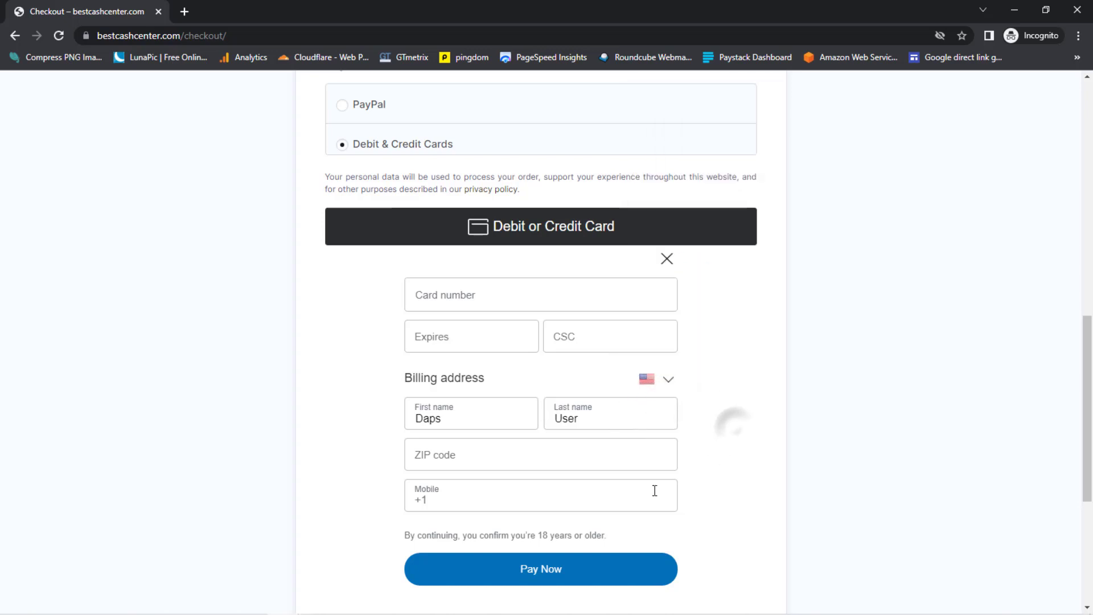
click(444, 457)
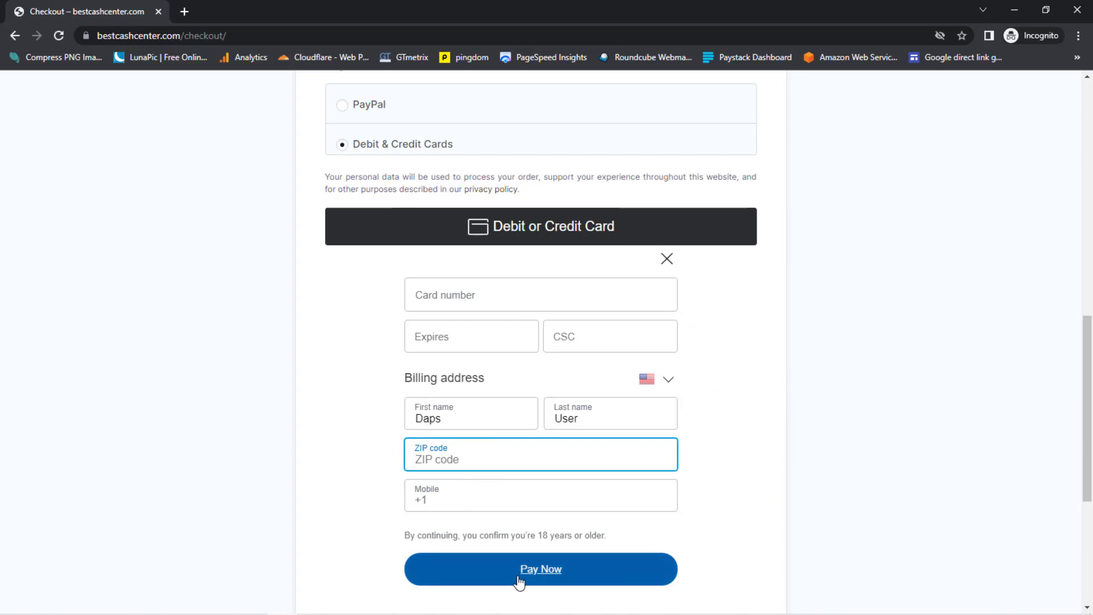
- Switch the payment method back to PayPal
scroll(799, 521, up, 1)
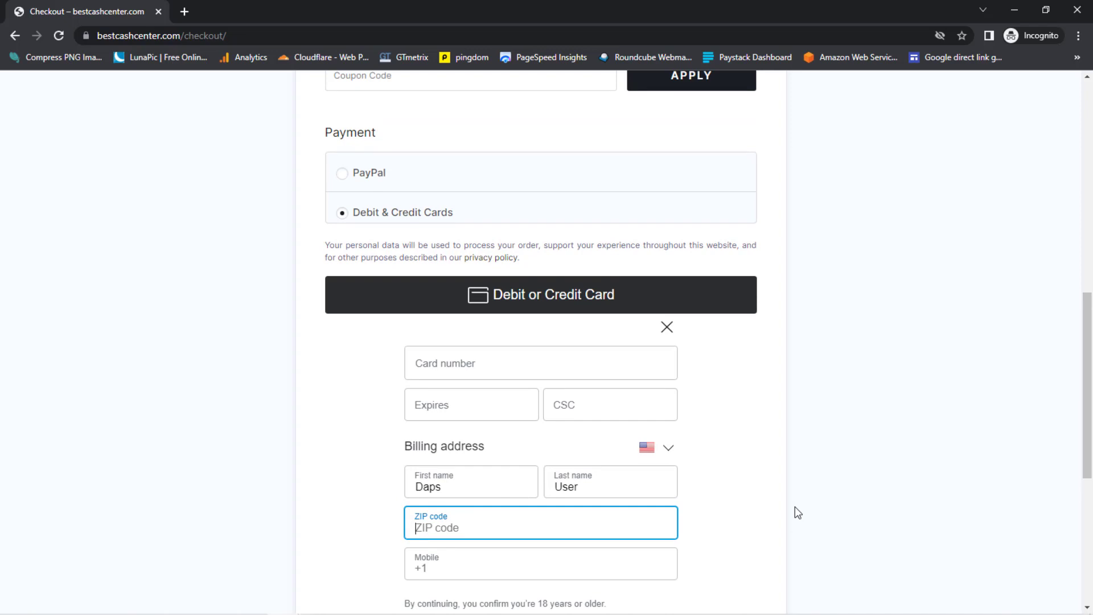
scroll(794, 512, up, 2)
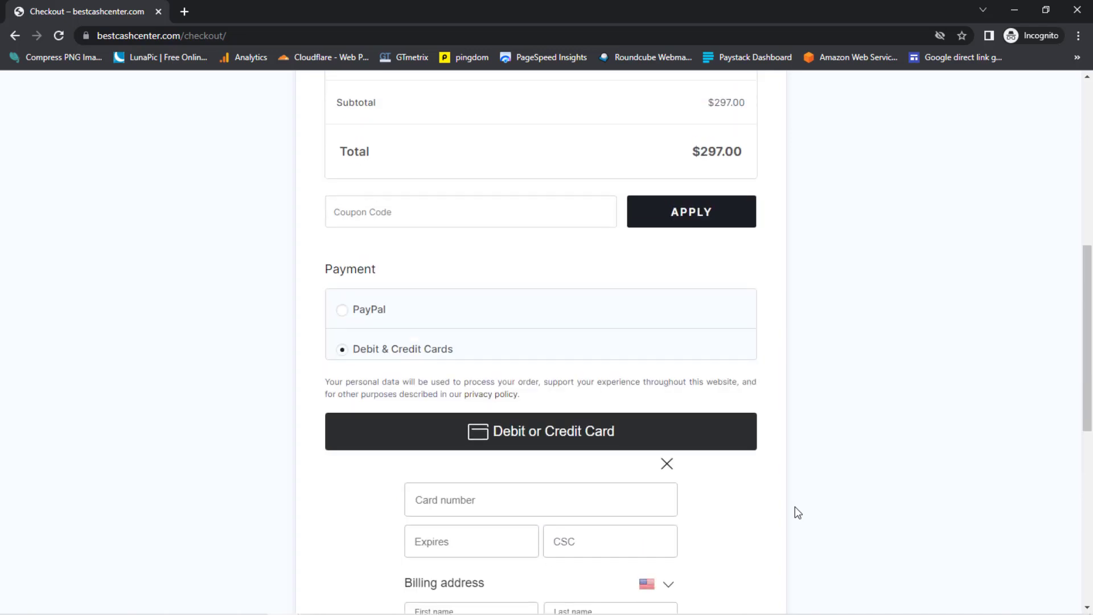
click(340, 313)
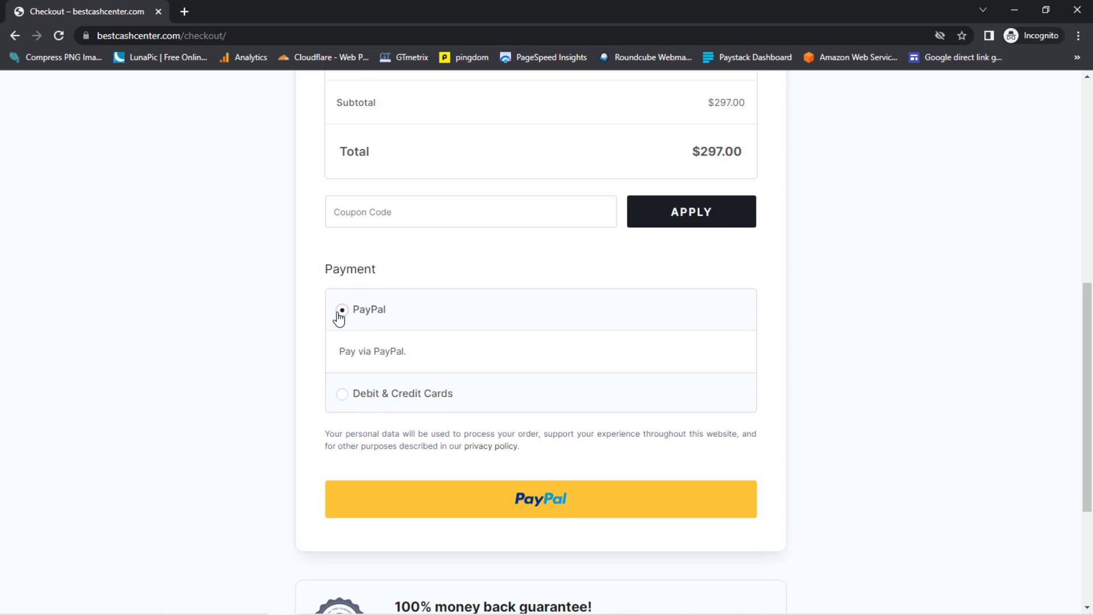
scroll(339, 317, up, 8)
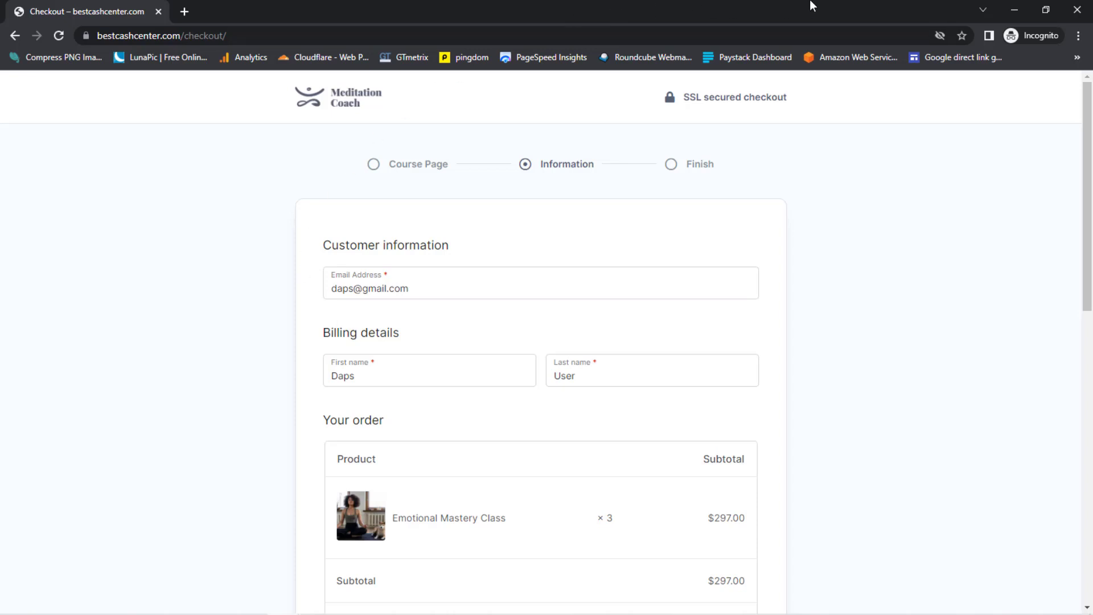
- Close the private checkout window, return to the Pay Later settings, then go to Marketing > Coupons
click(1079, 10)
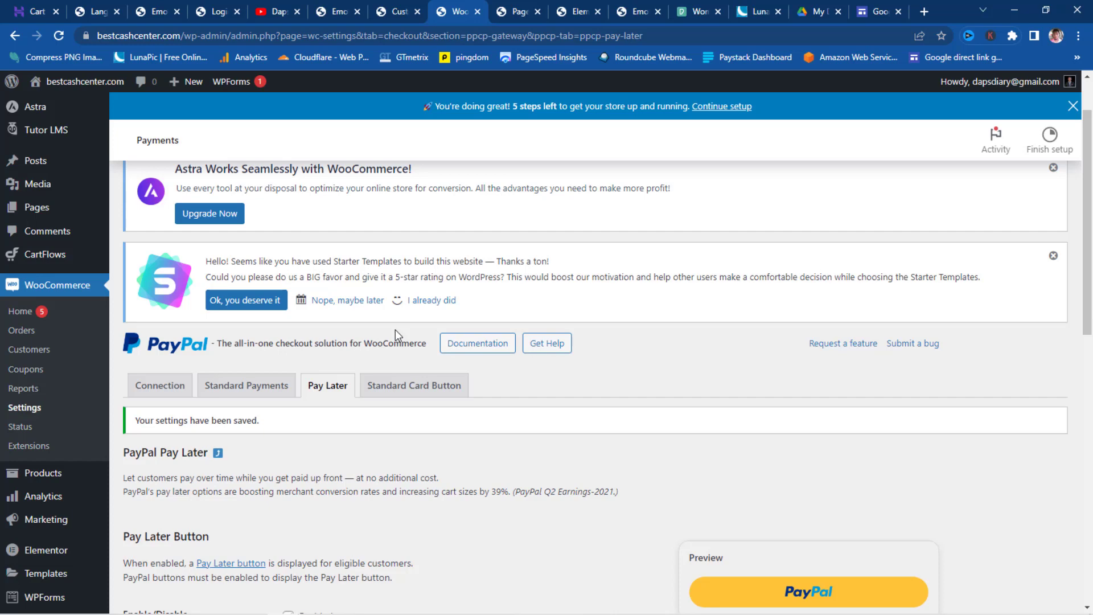
click(516, 13)
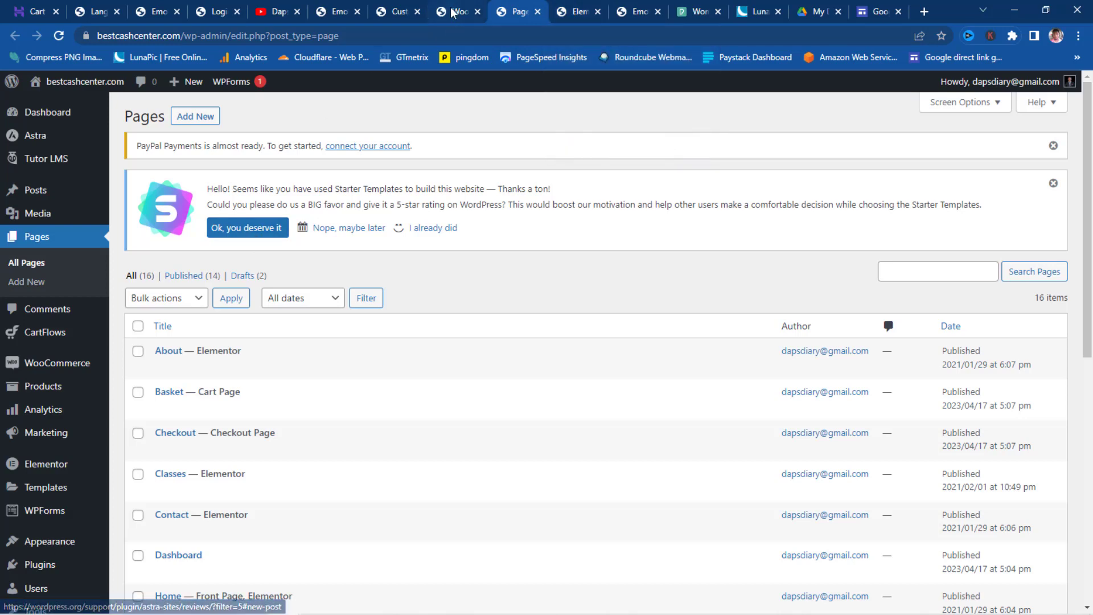
click(403, 10)
click(455, 12)
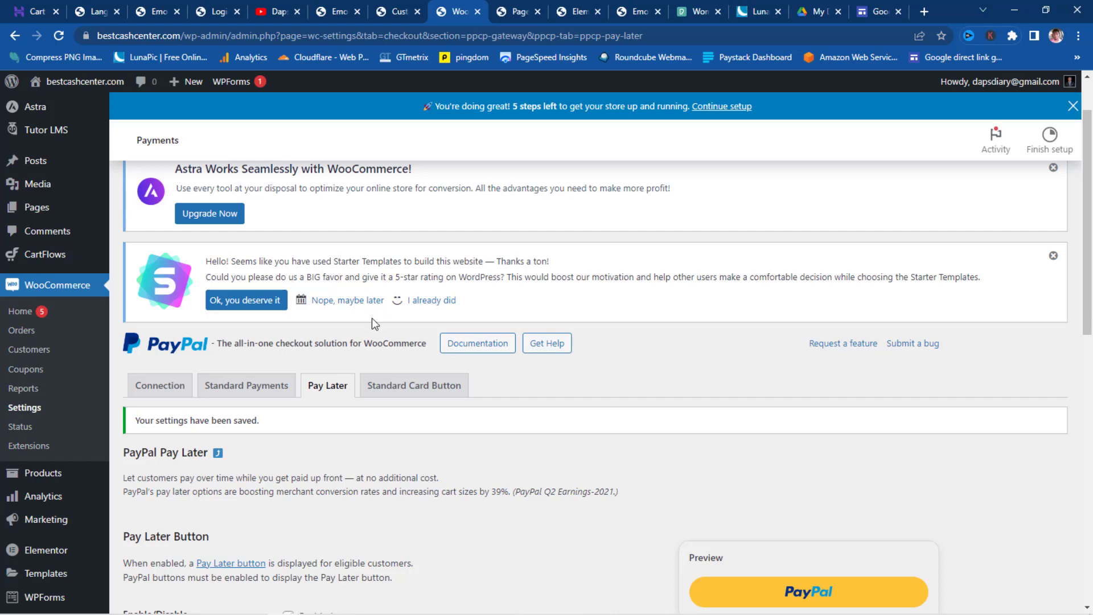
scroll(356, 322, down, 3)
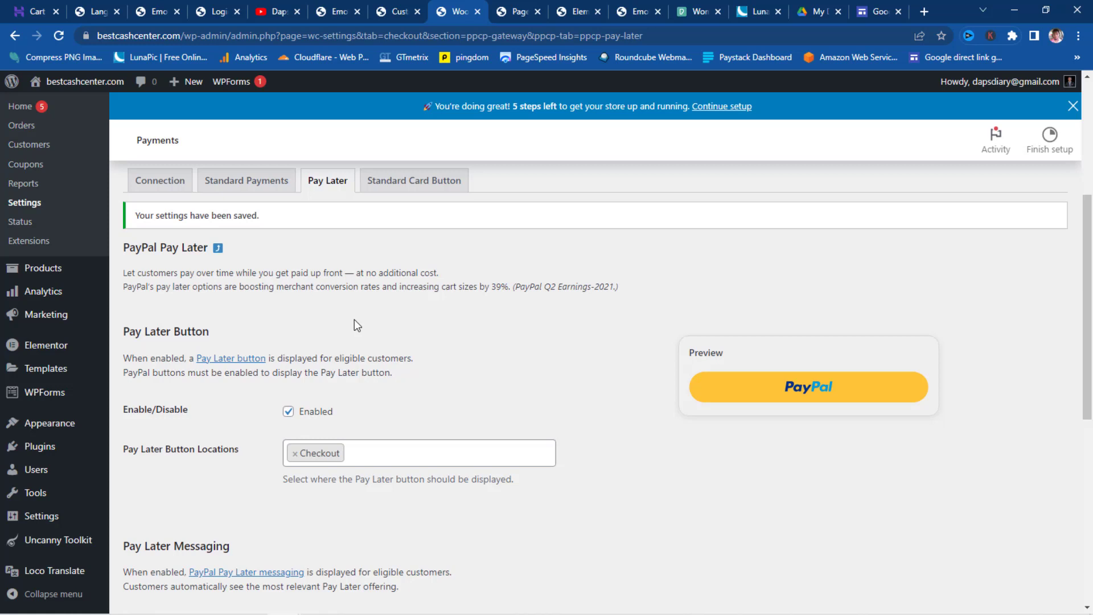
scroll(273, 368, down, 3)
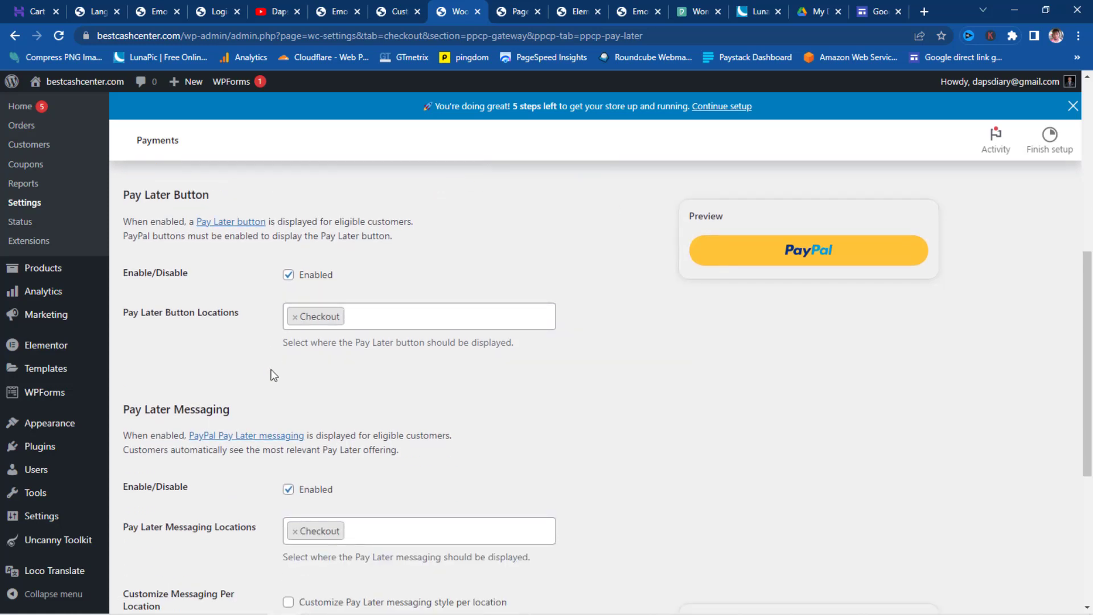
mouse_move(49, 315)
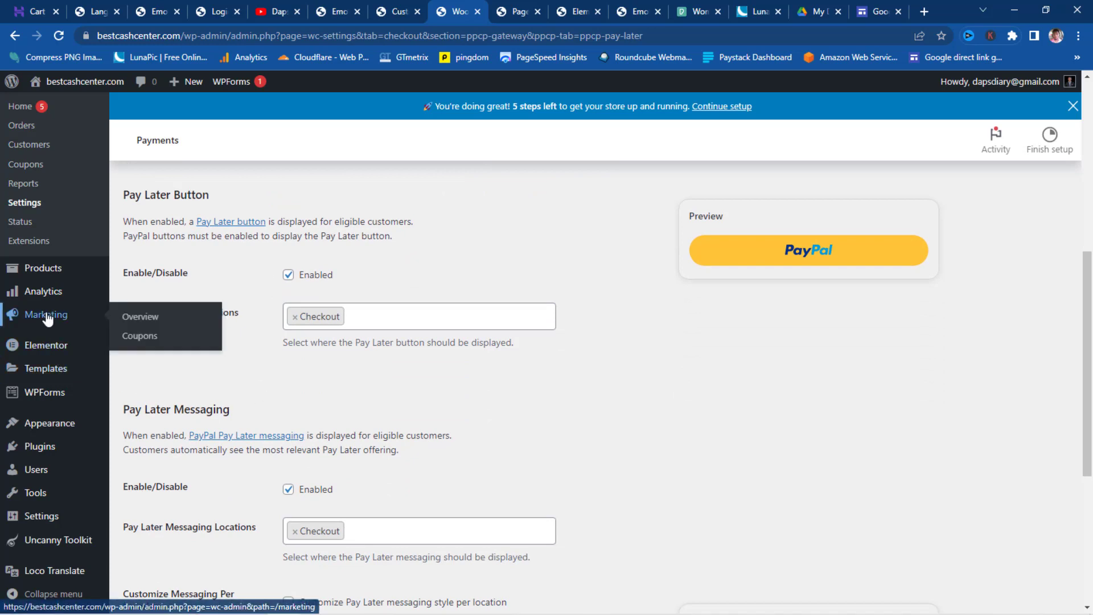
click(138, 335)
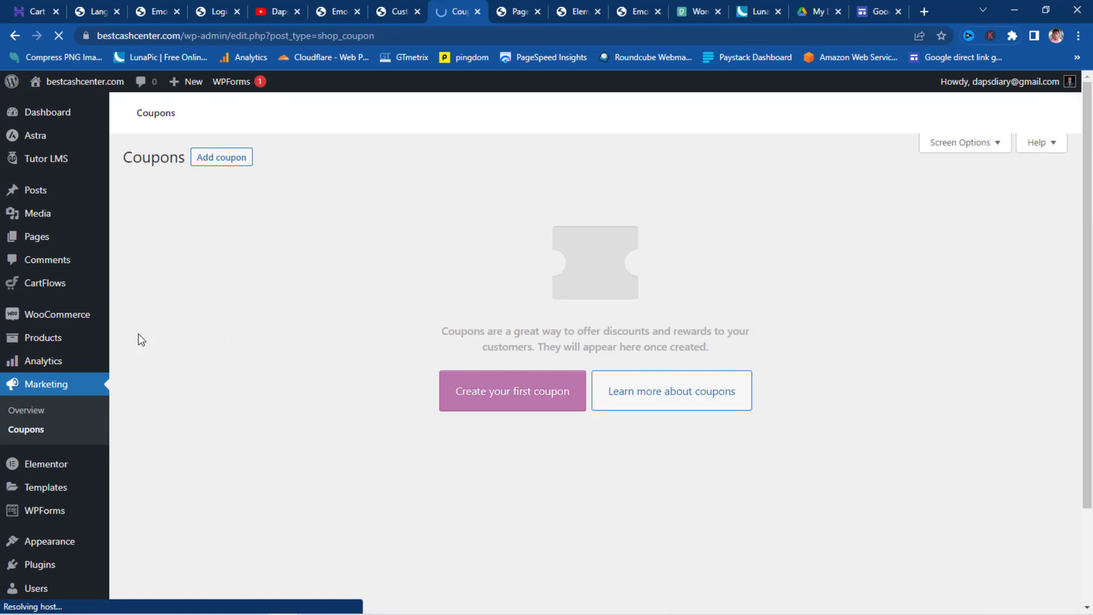
- Create and publish coupon 'Daps' as a 100% percentage discount
click(490, 398)
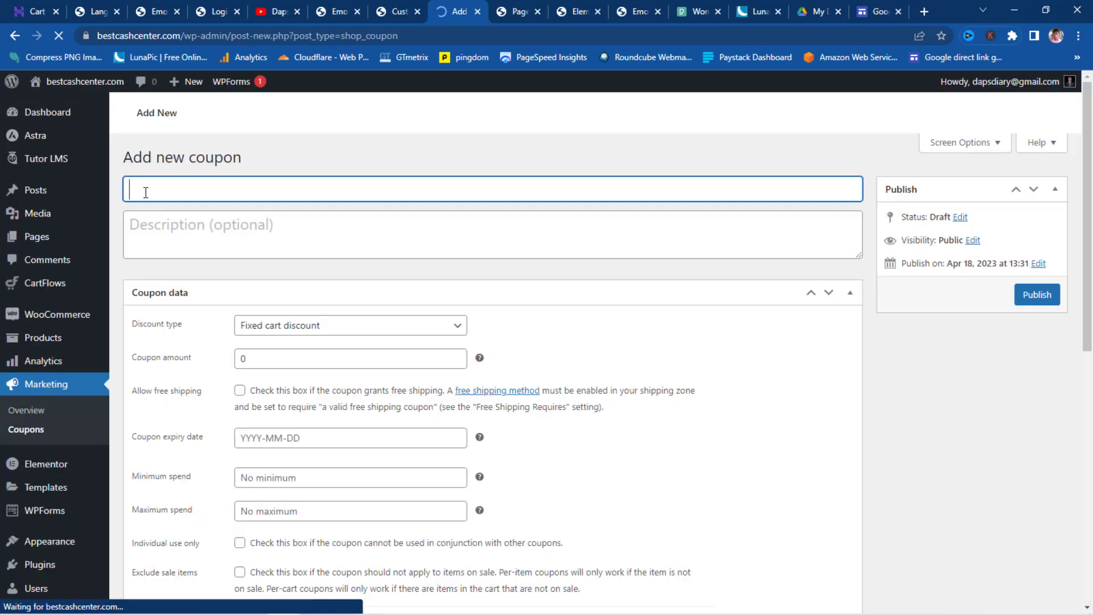
text(Da)
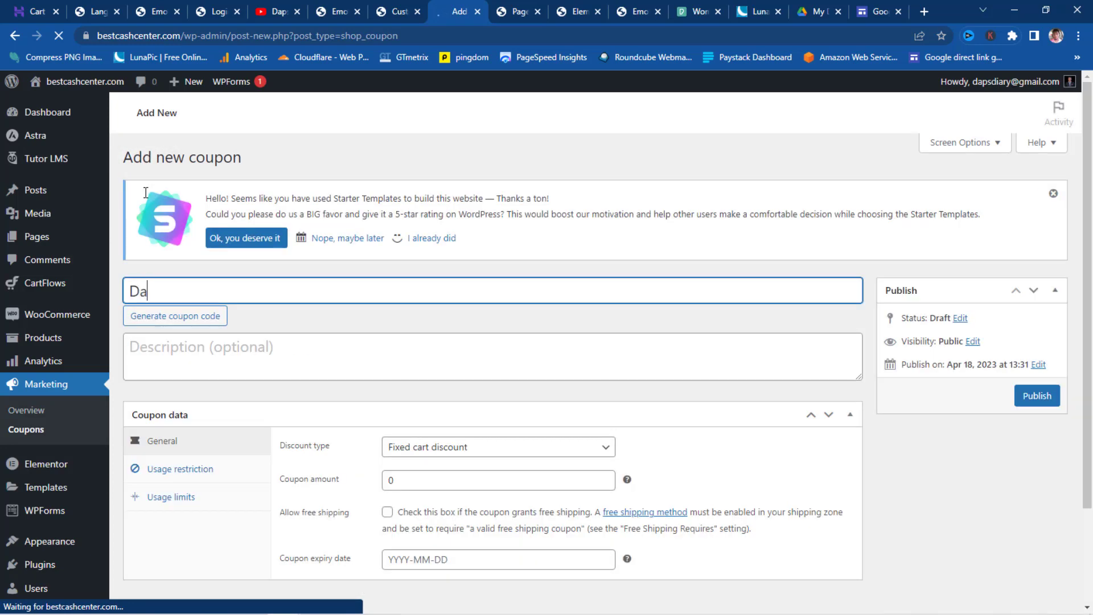
text(ps)
scroll(433, 240, down, 2)
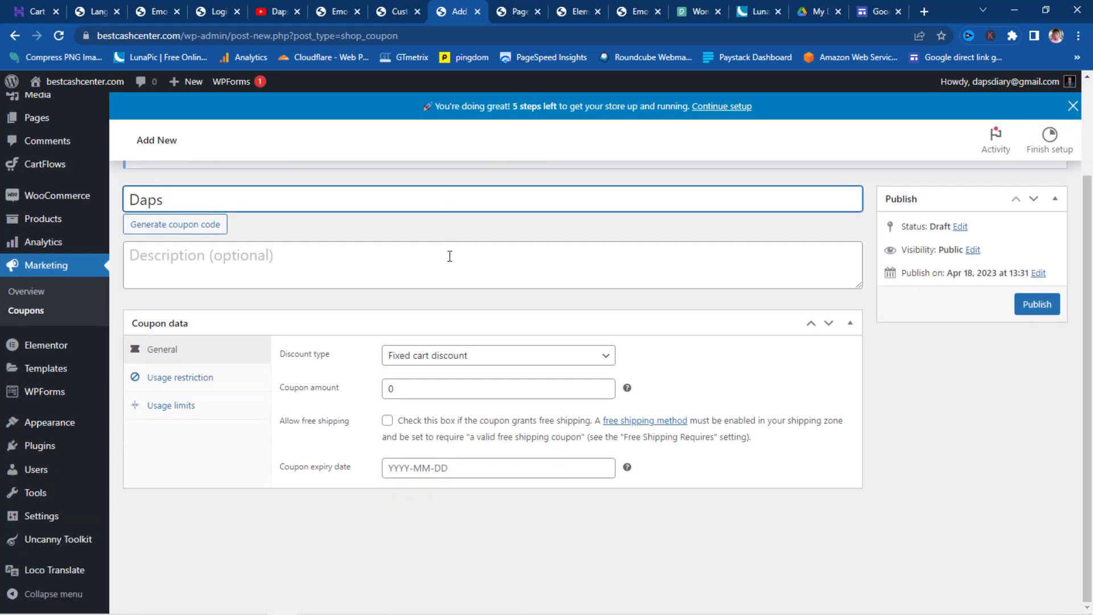
click(594, 357)
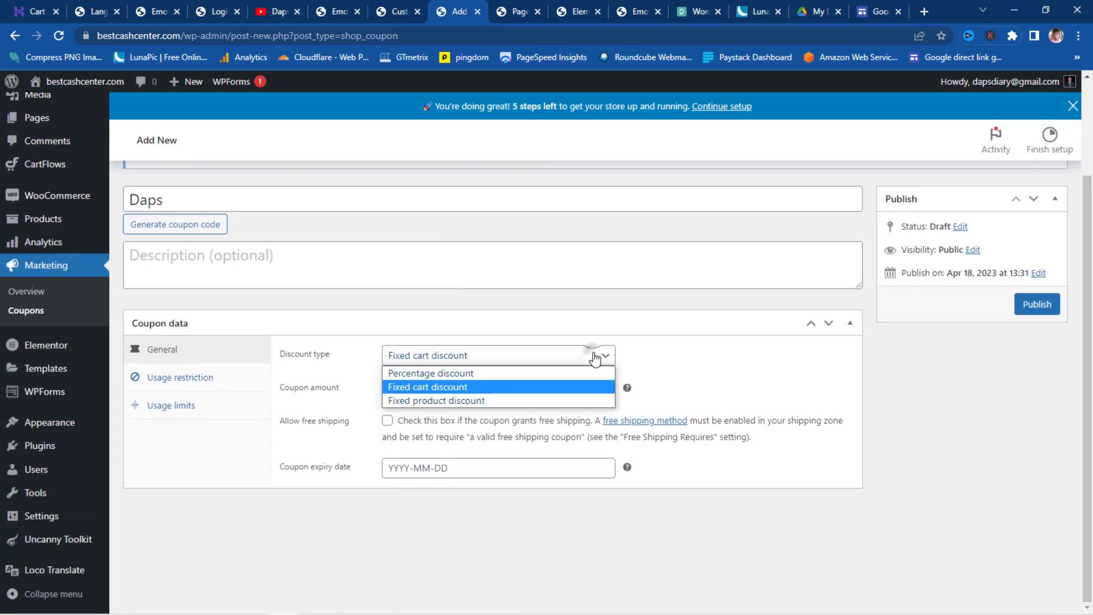
click(424, 373)
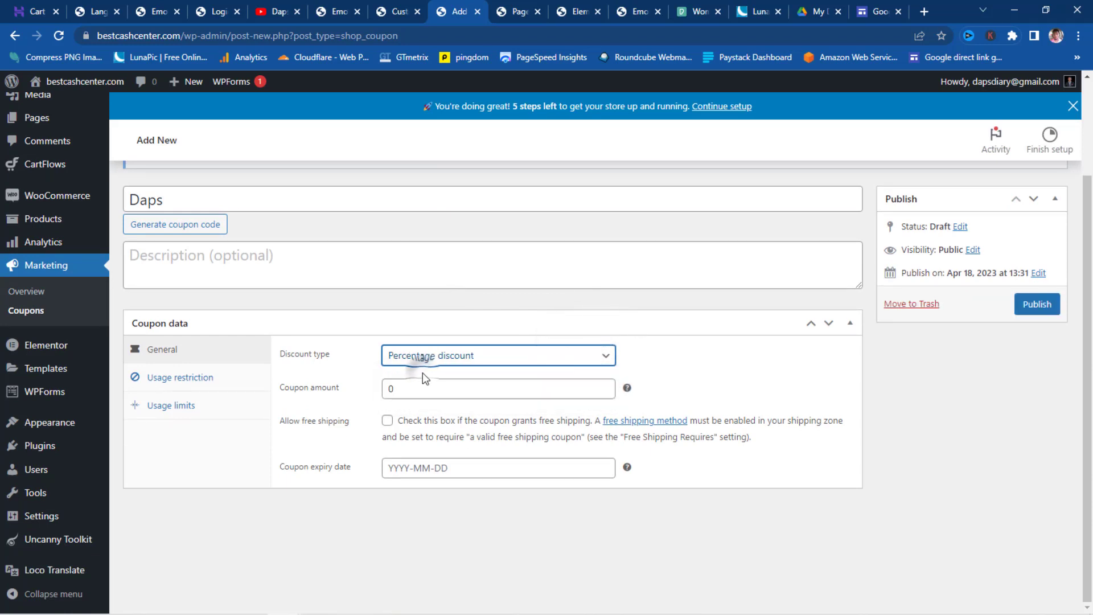
click(390, 388)
text(100)
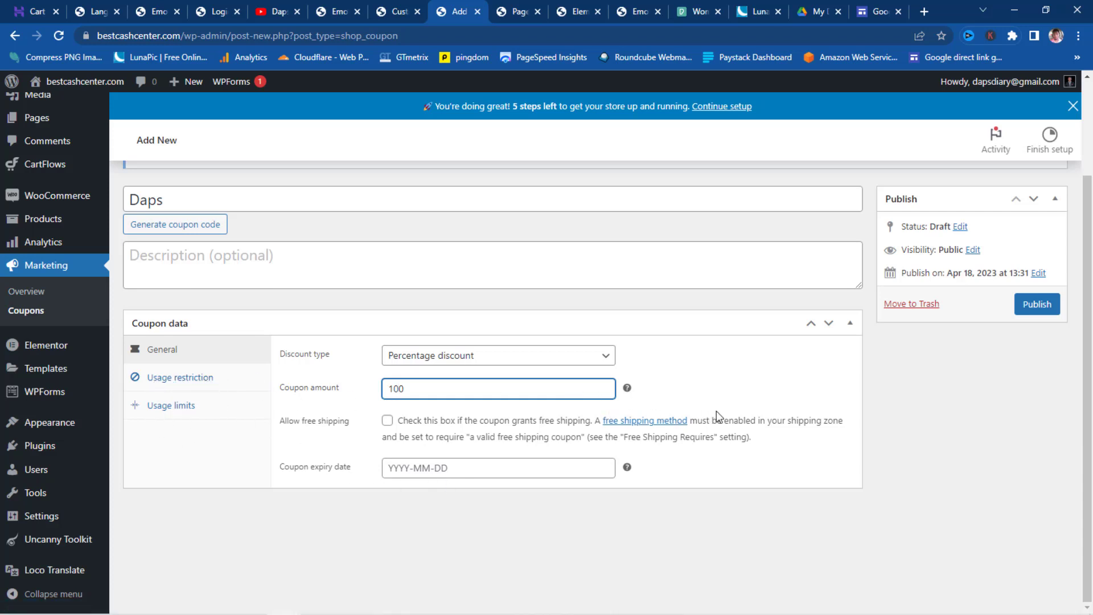
click(1045, 307)
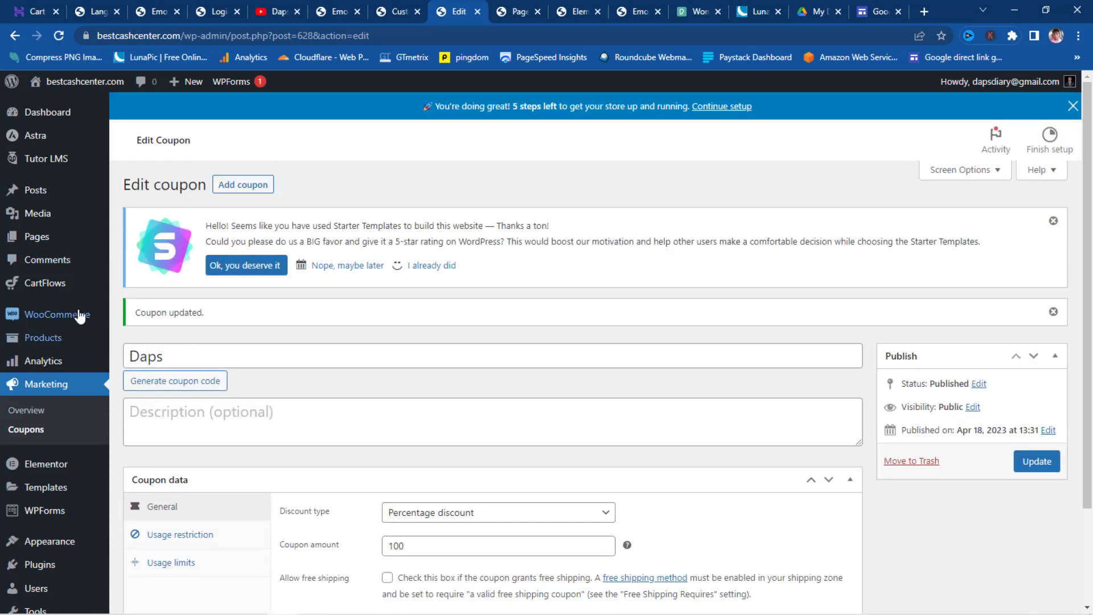
- Open the live site's homepage in an incognito window
mouse_move(54, 83)
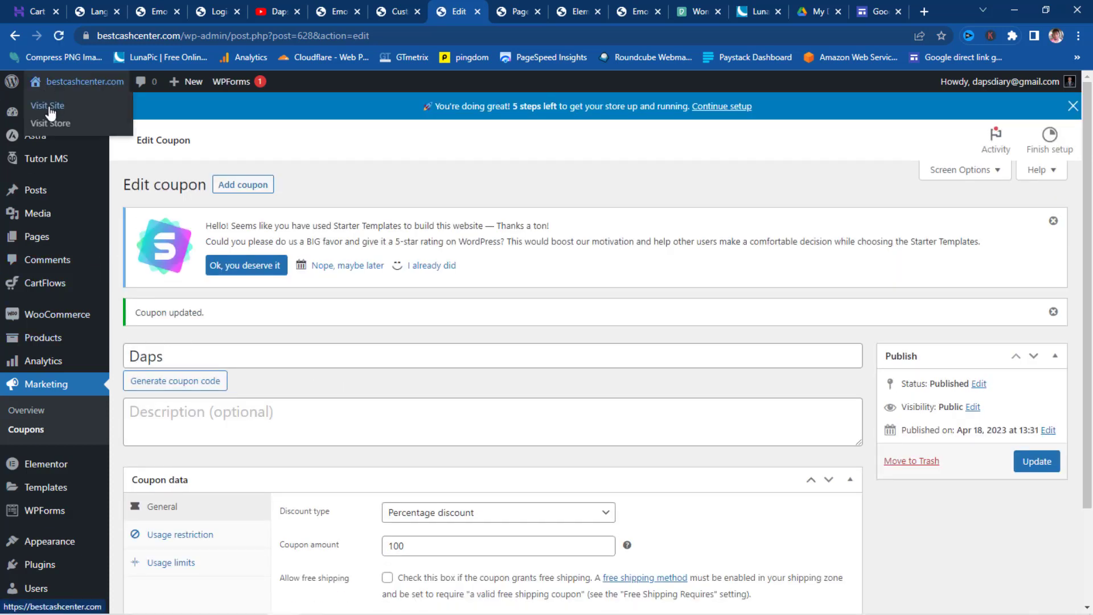
right_click(50, 106)
click(126, 152)
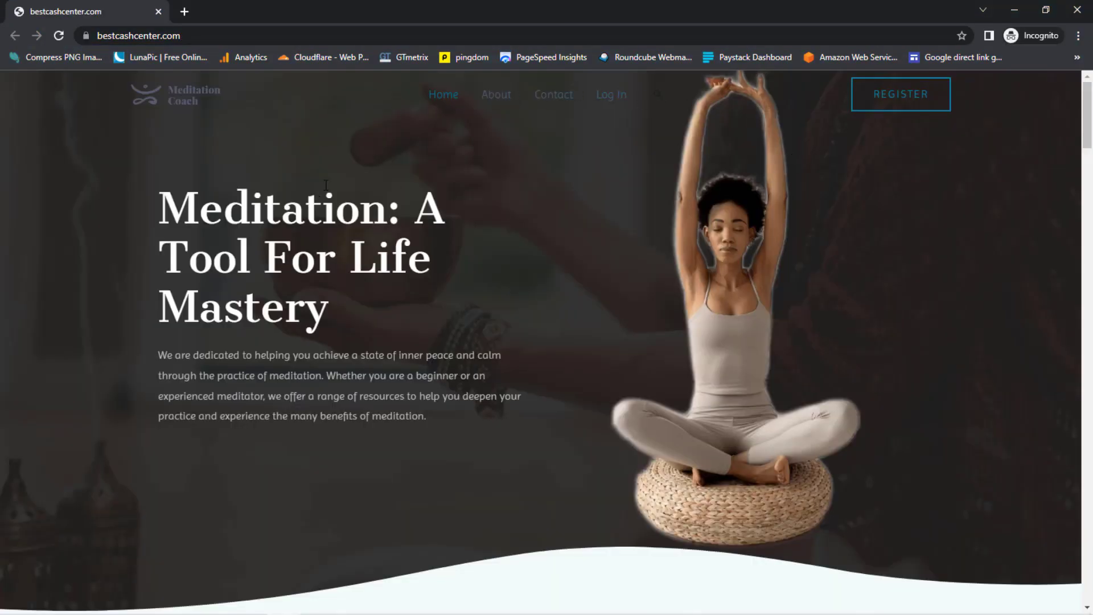
- Open Emotional Mastery Class from the course cards, enroll in it, and continue to checkout
scroll(402, 131, down, 5)
scroll(393, 154, up, 5)
scroll(238, 171, down, 10)
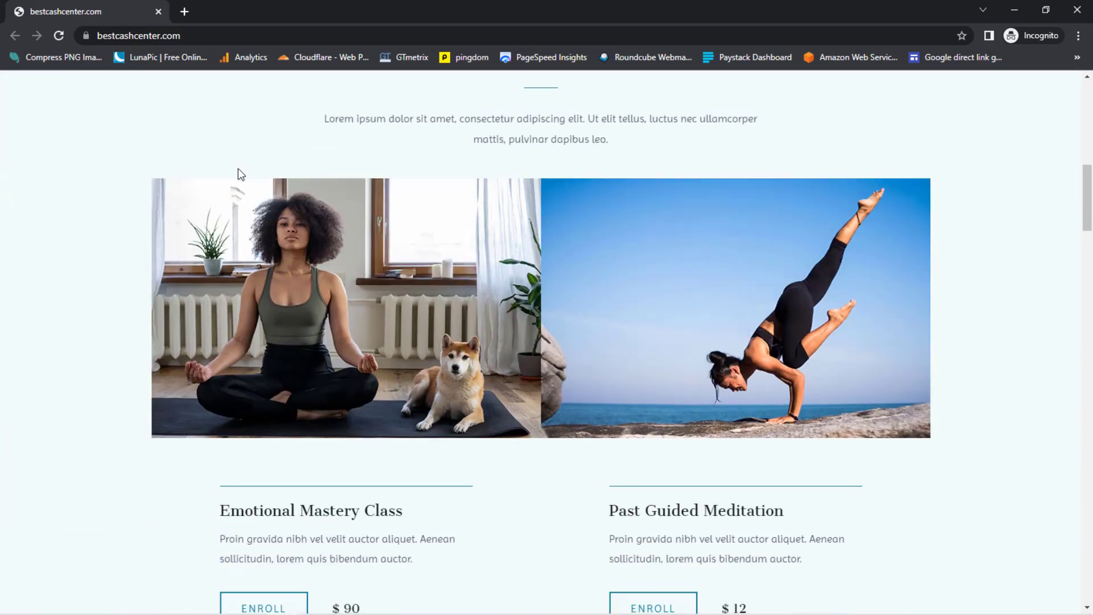
scroll(239, 171, down, 3)
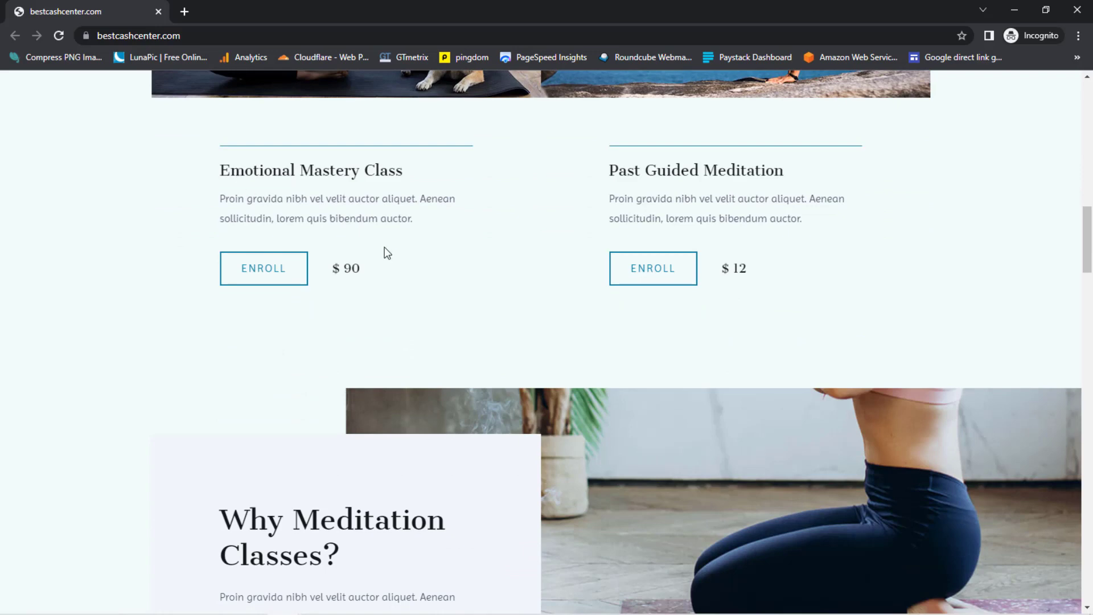
click(263, 279)
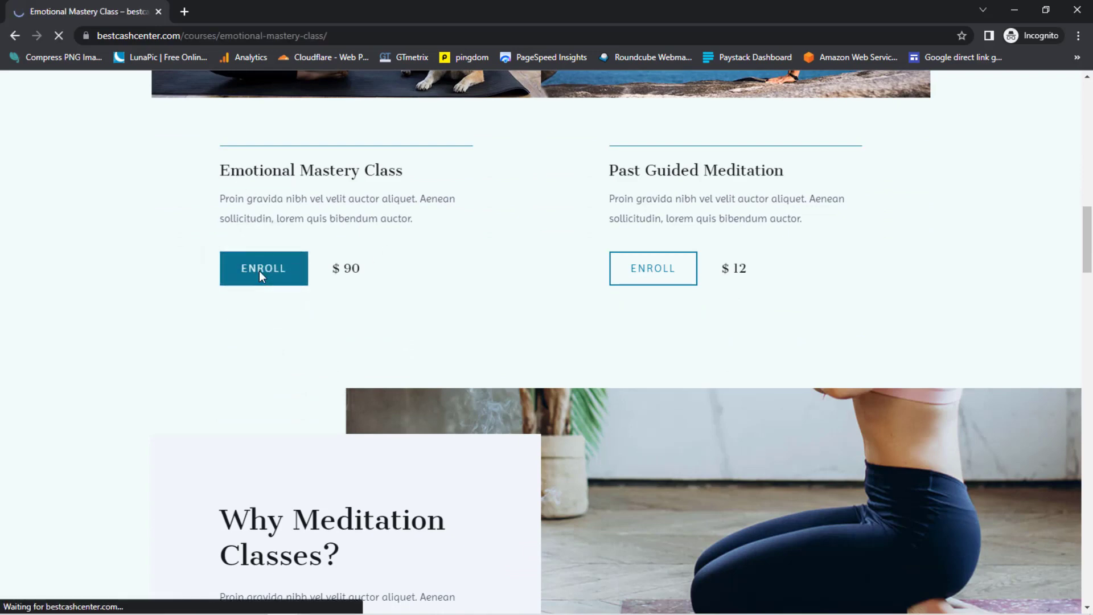
scroll(703, 294, down, 3)
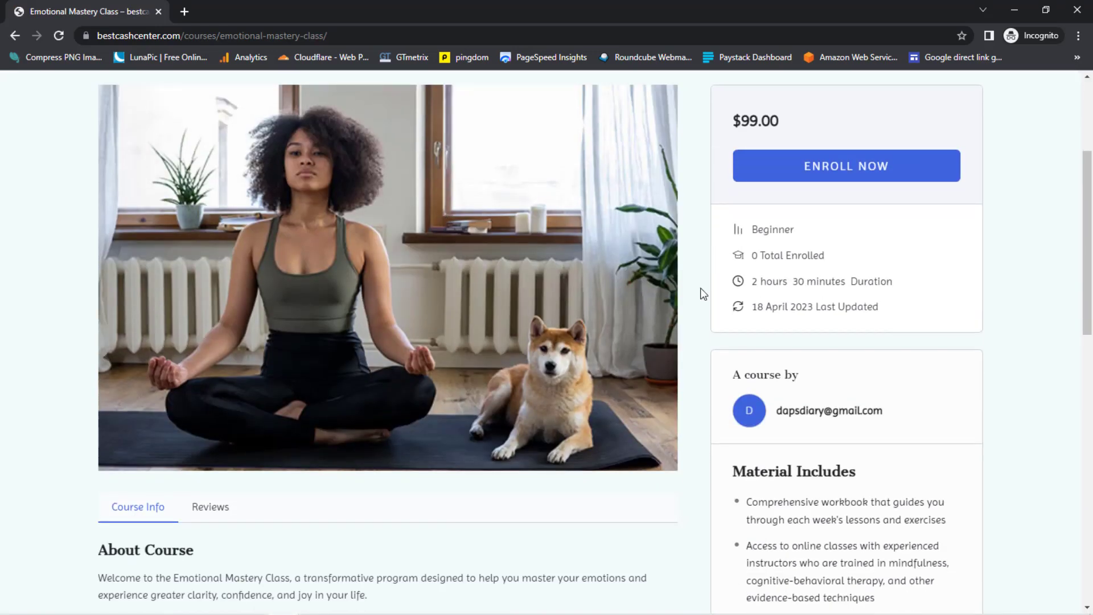
click(812, 177)
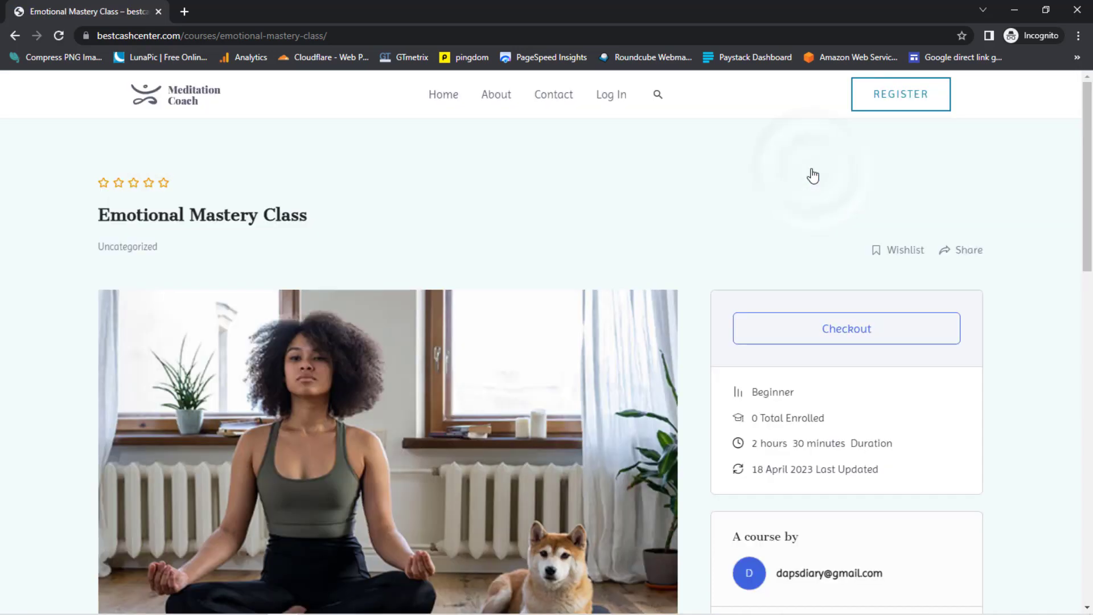
click(839, 333)
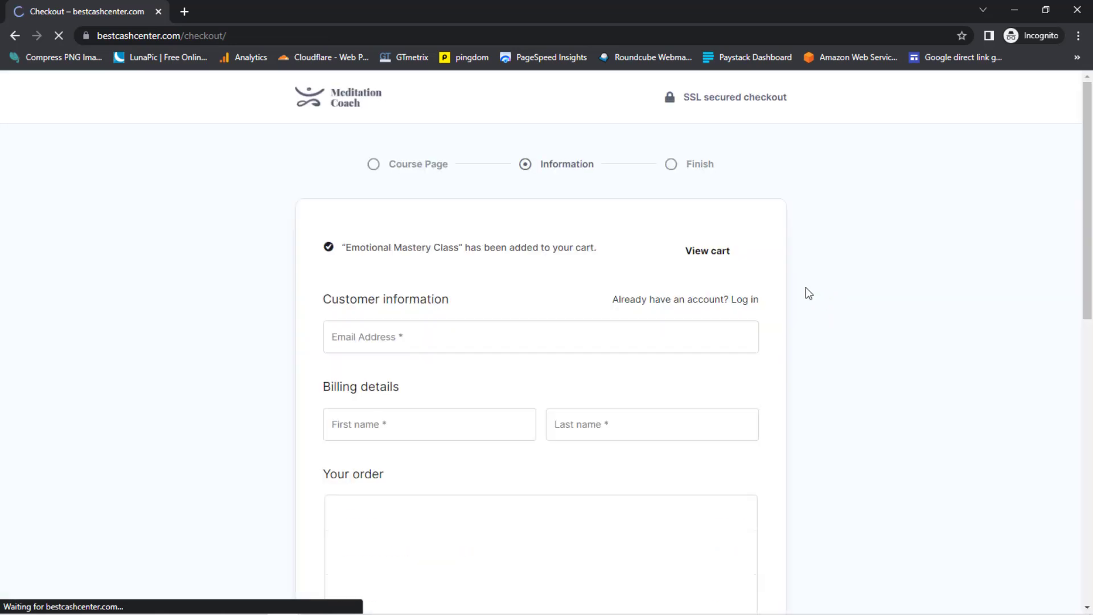
- Fill in the student's email address, first name and last name on the checkout form
scroll(876, 253, down, 5)
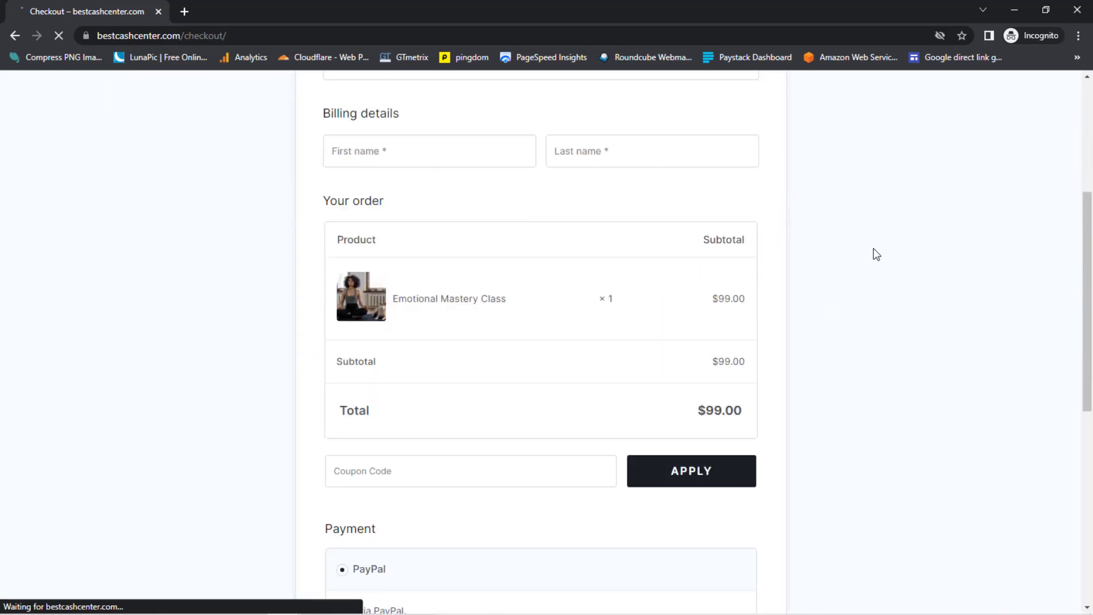
scroll(874, 253, up, 4)
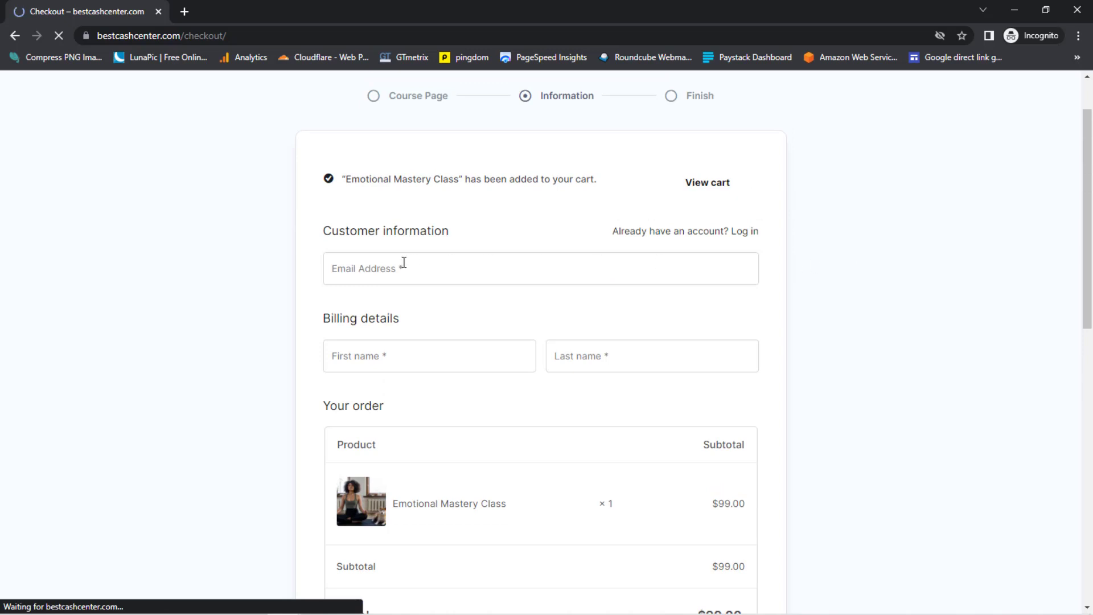
click(361, 273)
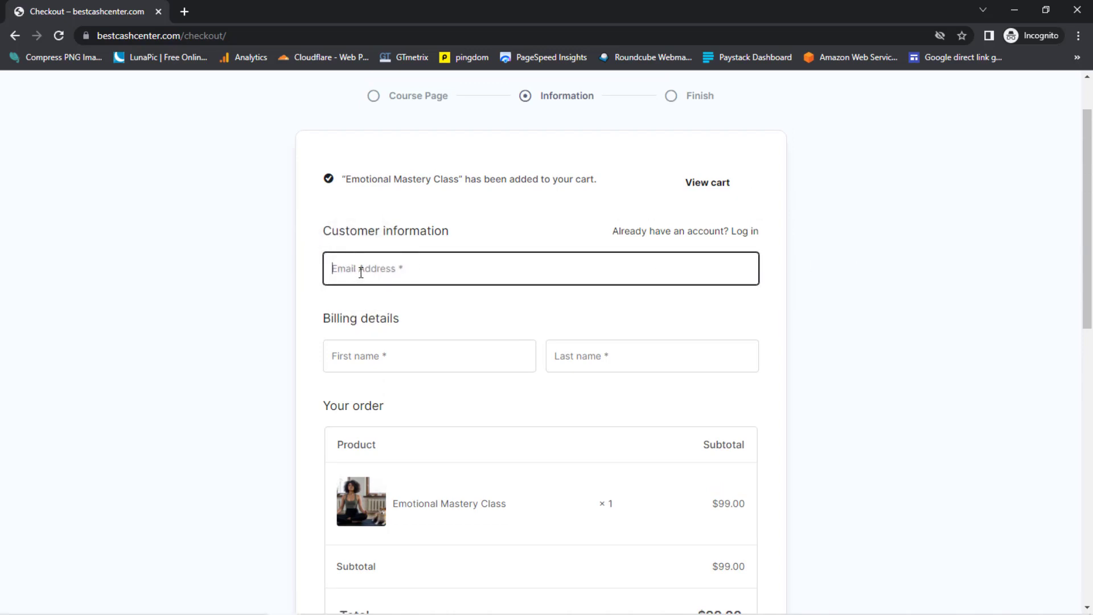
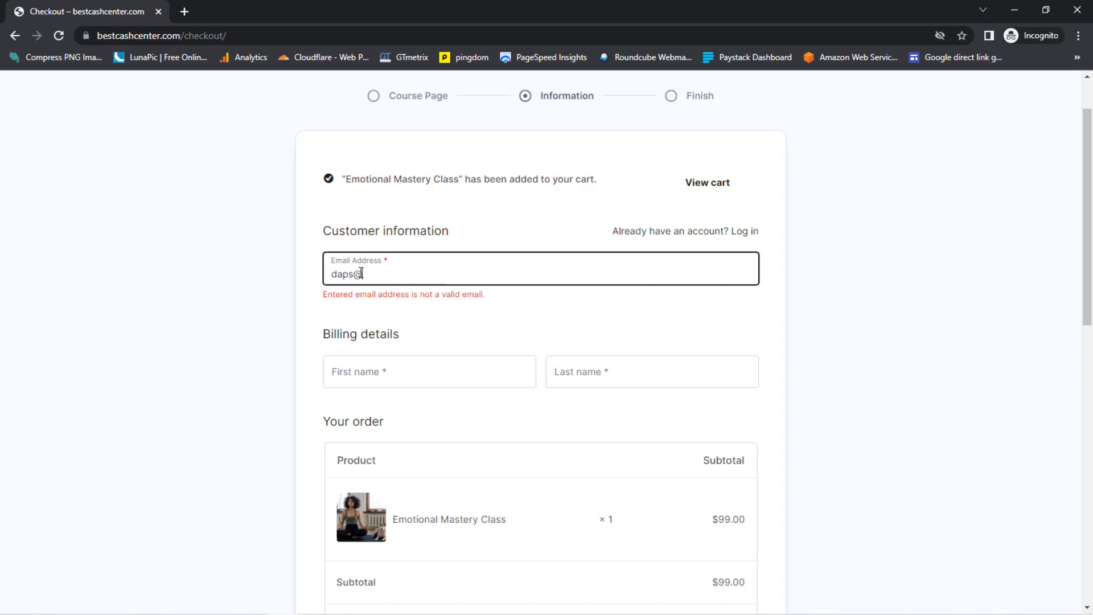
key(Tab)
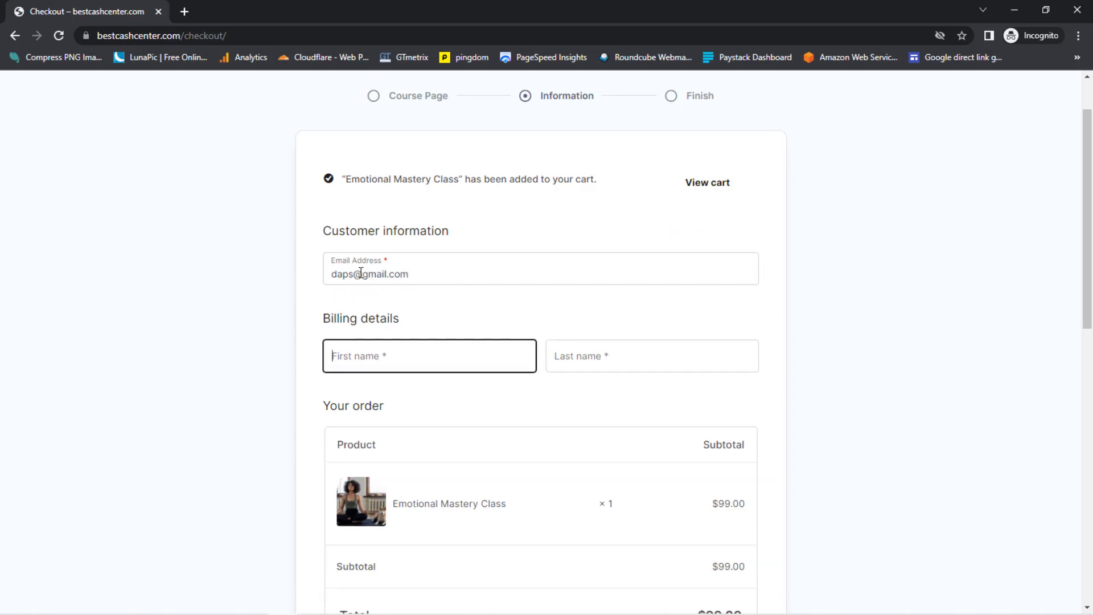
text(Daps)
key(Tab)
text(Us)
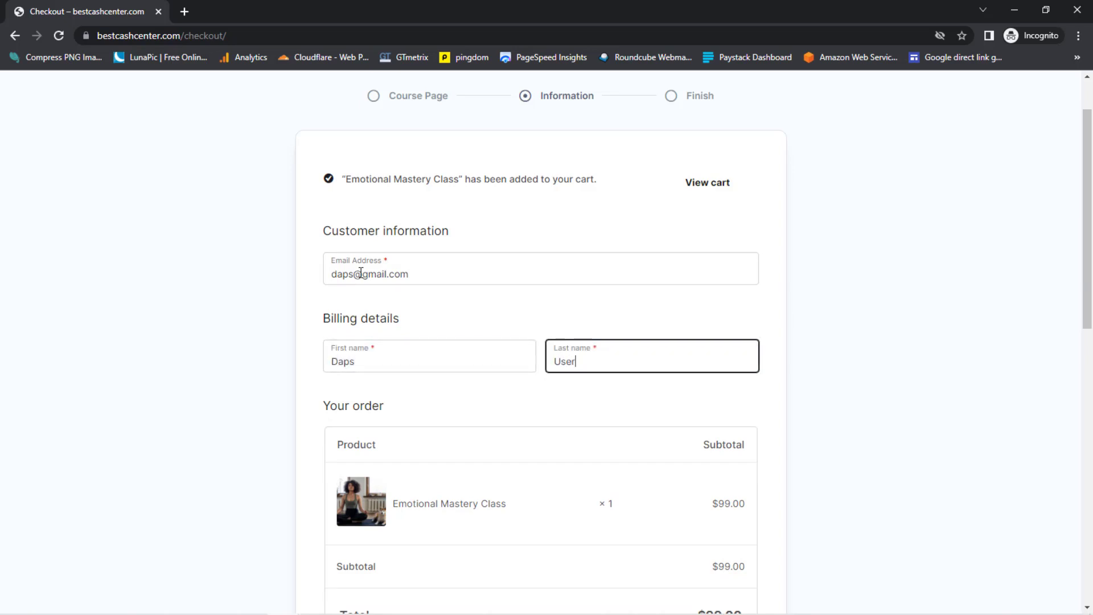
- Apply the 100% coupon code to bring the total to $0.00, then place the enrollment order
scroll(365, 275, down, 5)
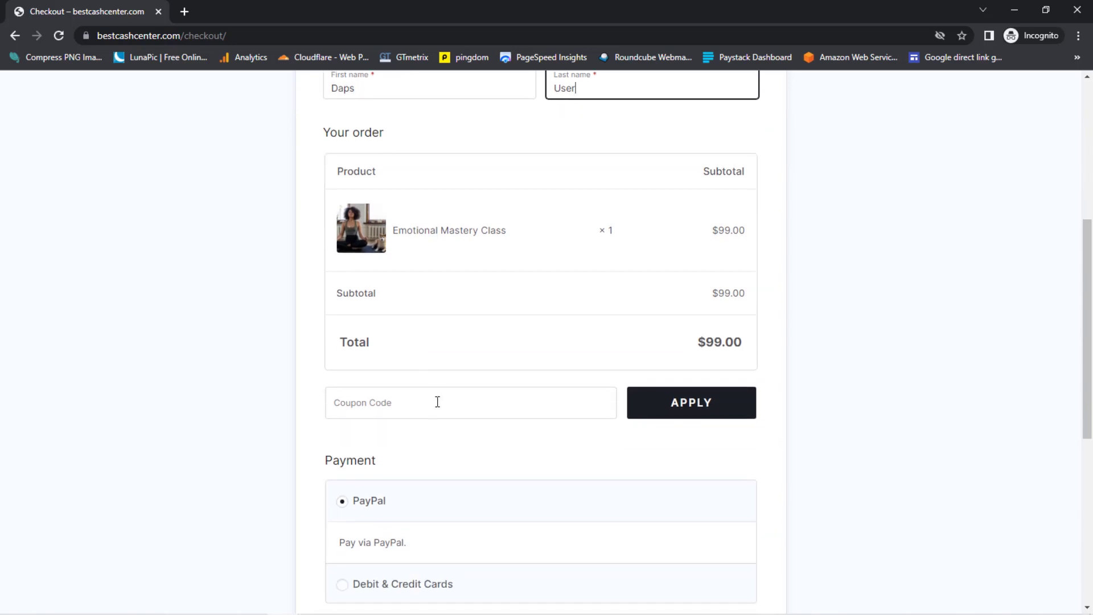
click(398, 402)
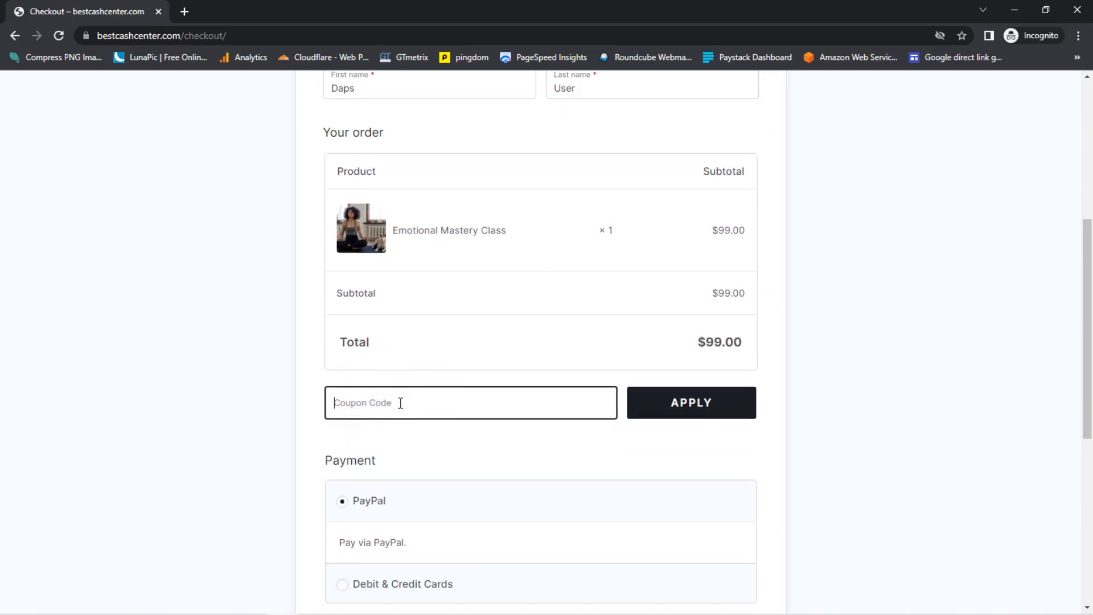
text(Daps)
click(708, 414)
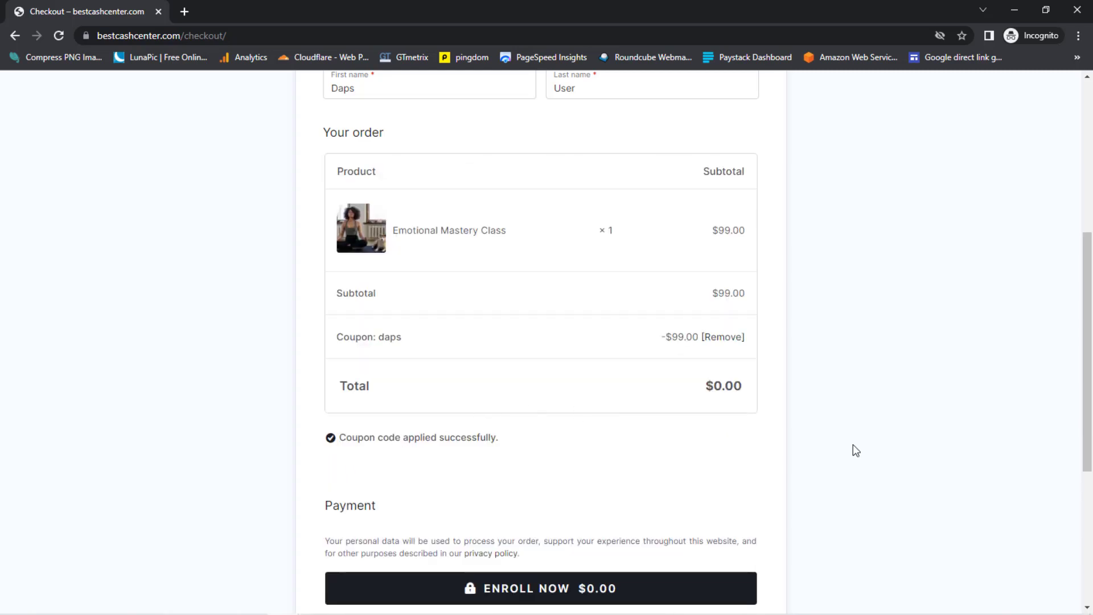
scroll(852, 449, down, 2)
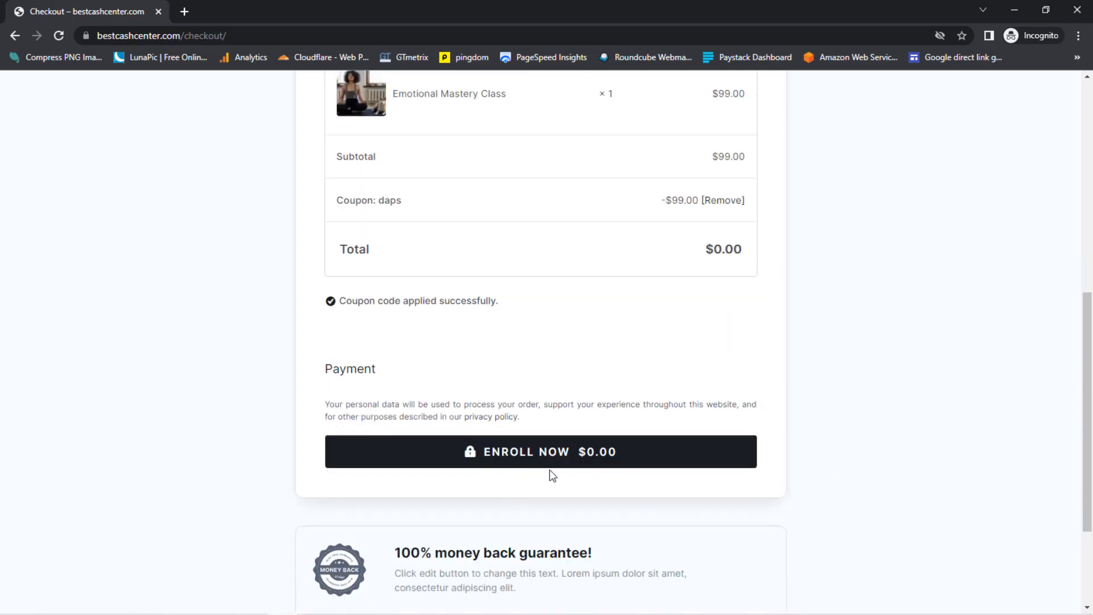
click(516, 459)
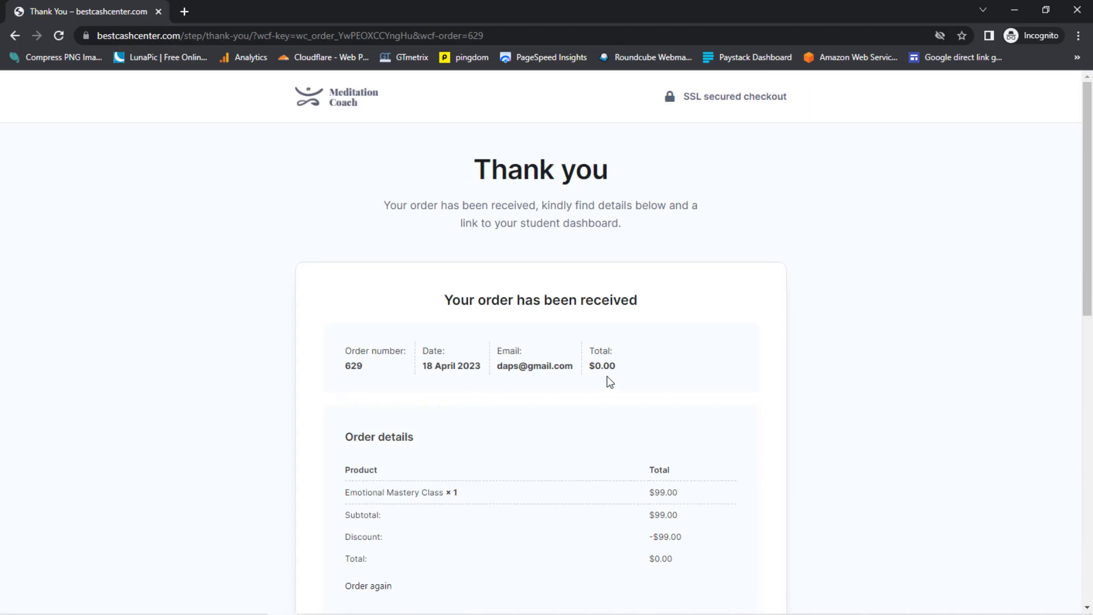
- Go from the order confirmation to the student dashboard
scroll(608, 378, down, 7)
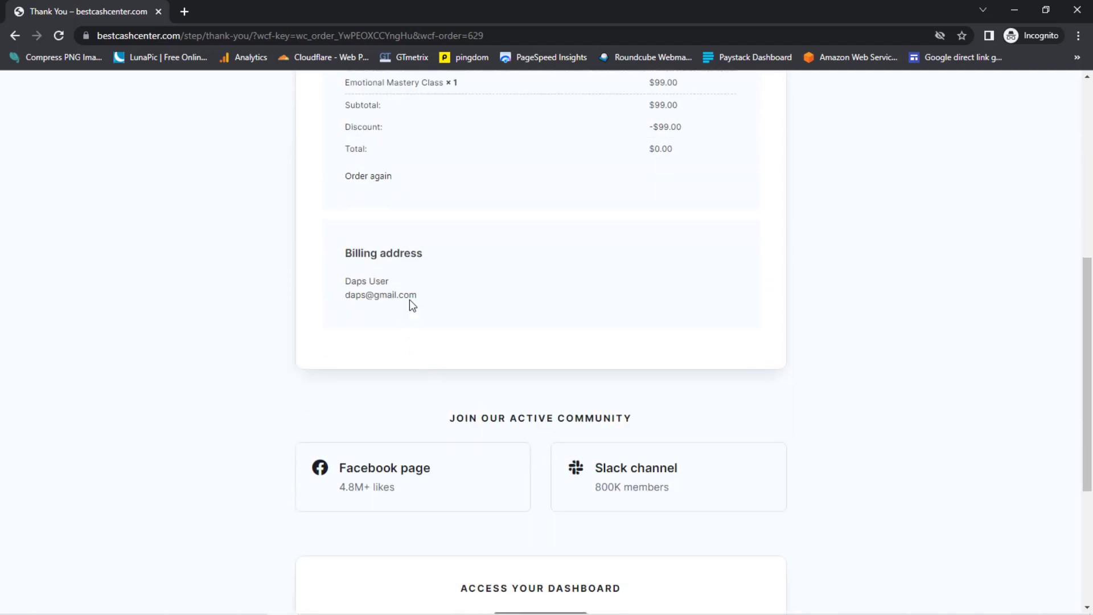
scroll(574, 353, down, 3)
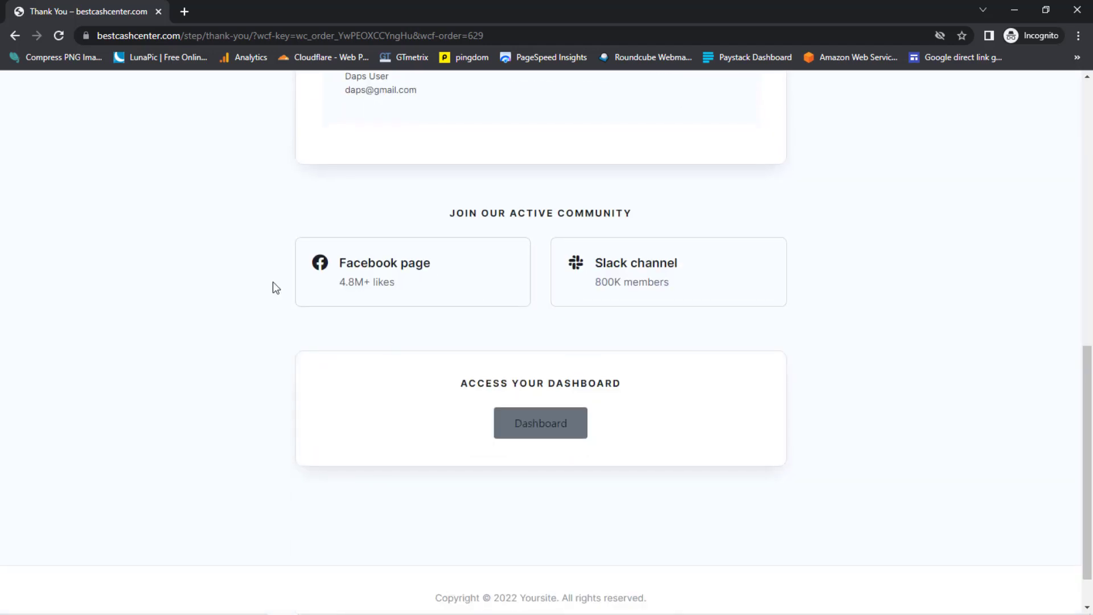
click(533, 427)
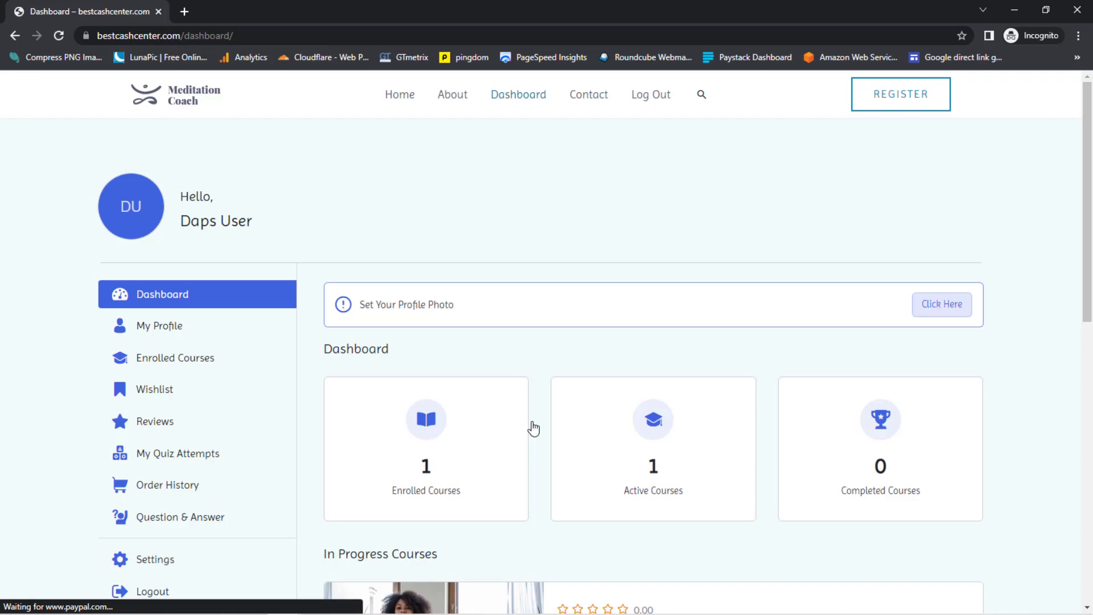
- Open Emotional Mastery Class under In Progress Courses and start its Understanding Emotions lesson
scroll(613, 265, down, 3)
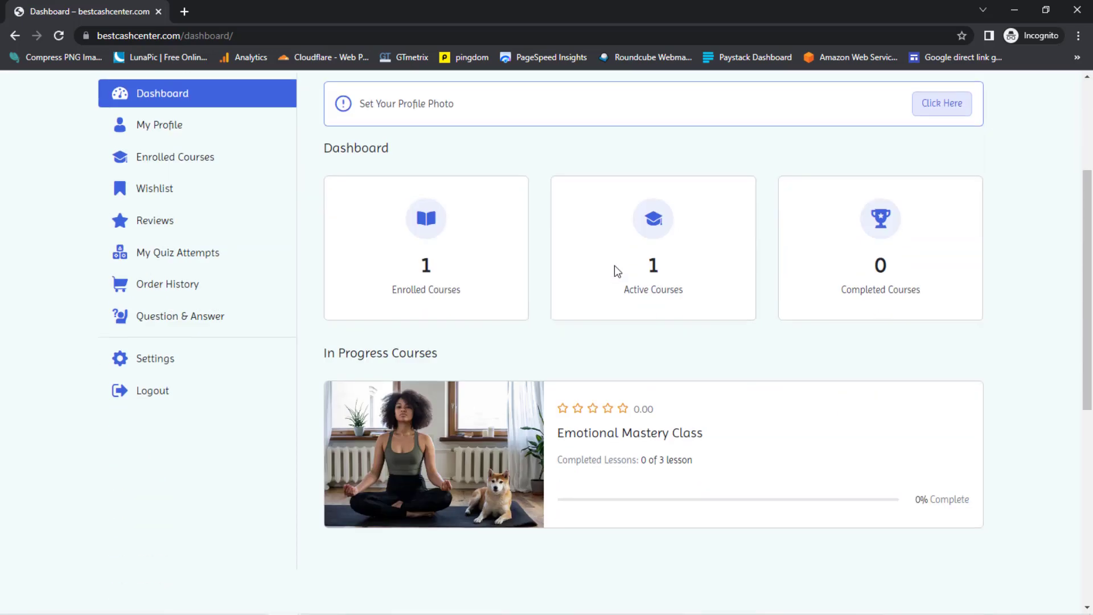
scroll(614, 266, up, 1)
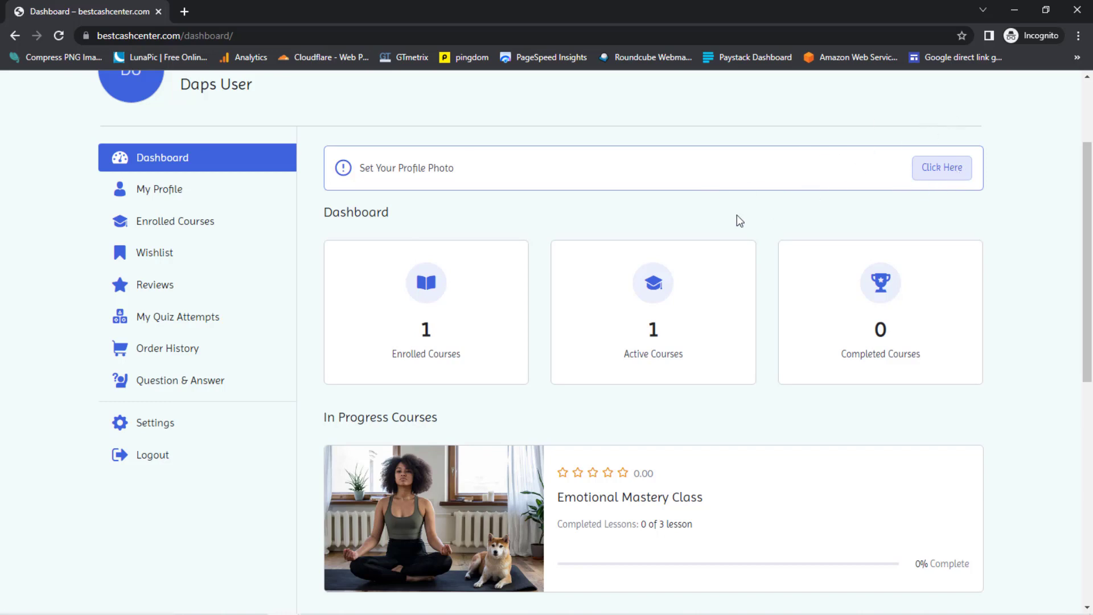
scroll(467, 275, up, 3)
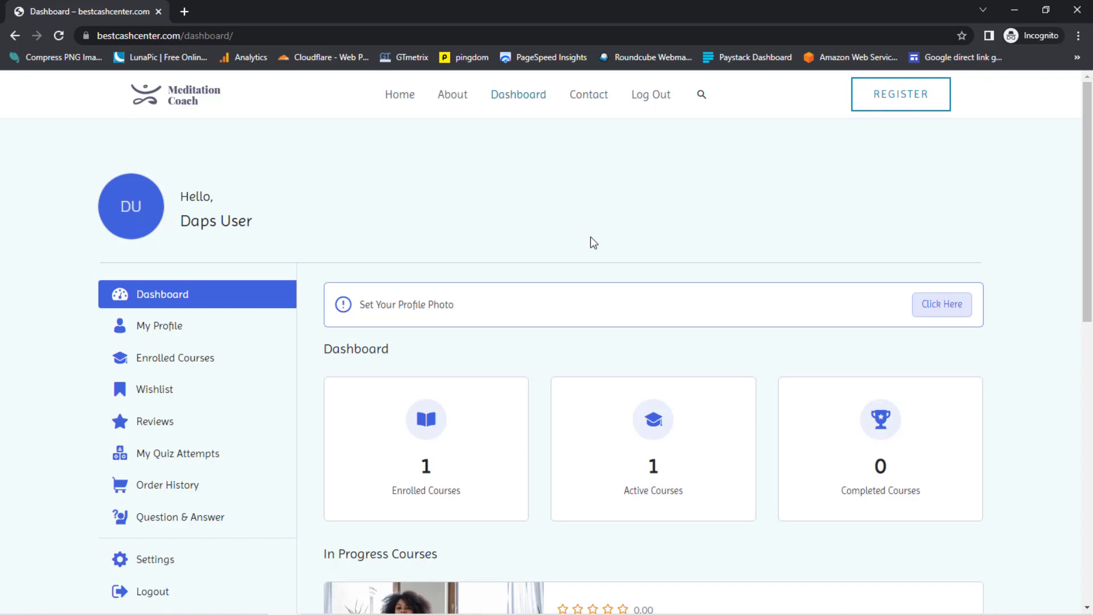
scroll(590, 239, down, 2)
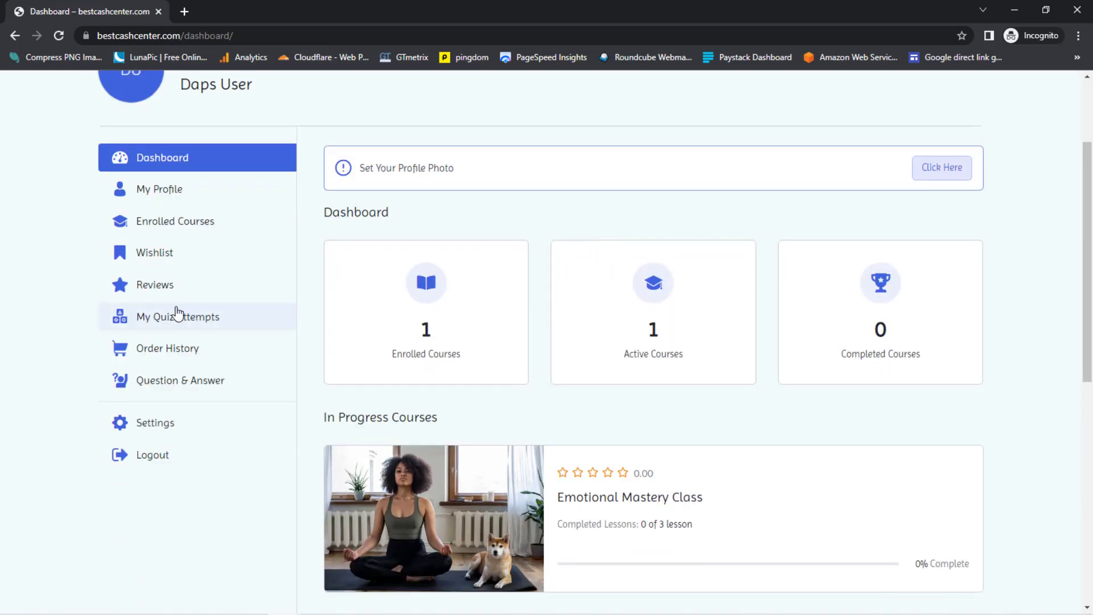
scroll(540, 342, down, 1)
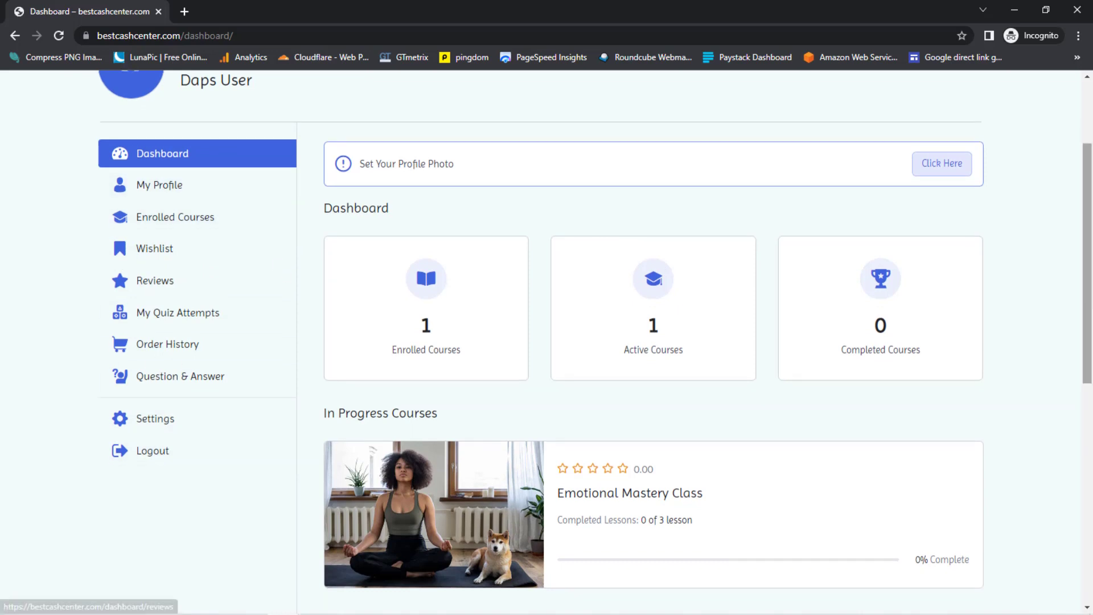
scroll(654, 342, down, 3)
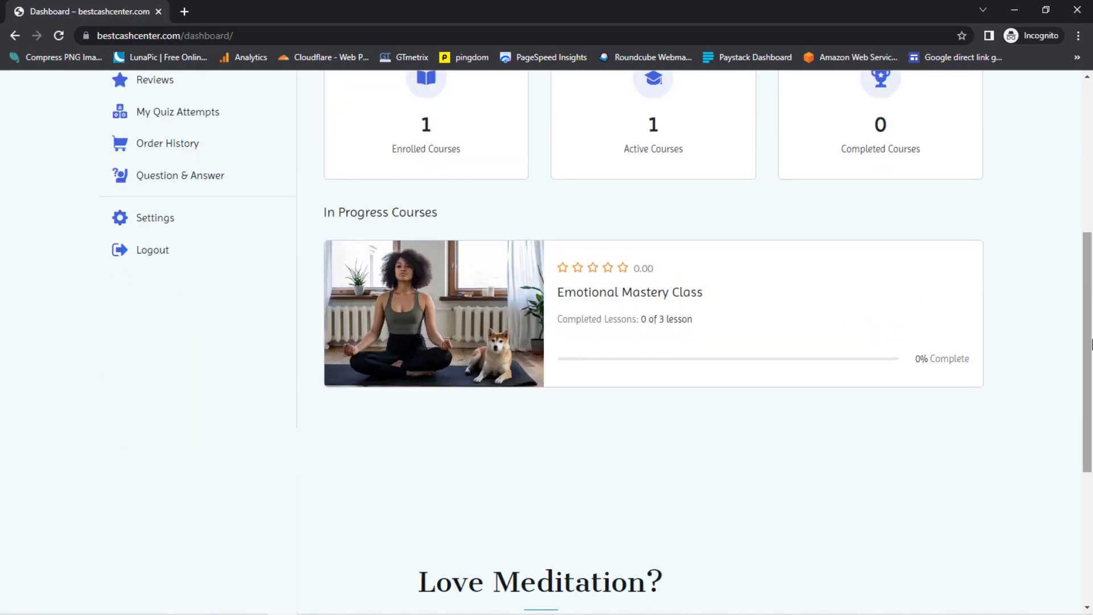
click(611, 293)
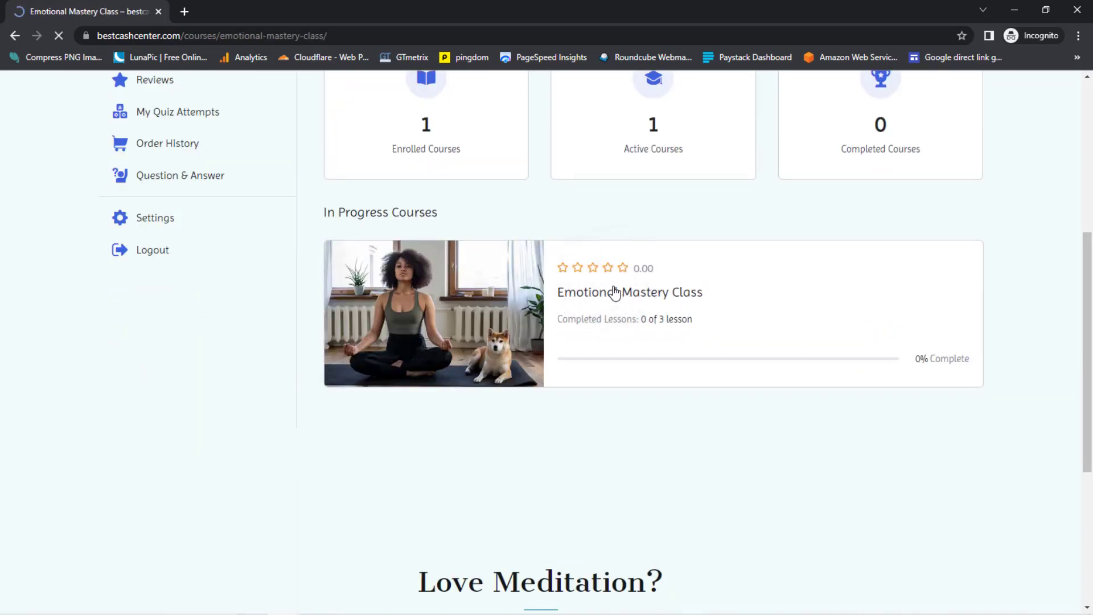
scroll(612, 293, down, 6)
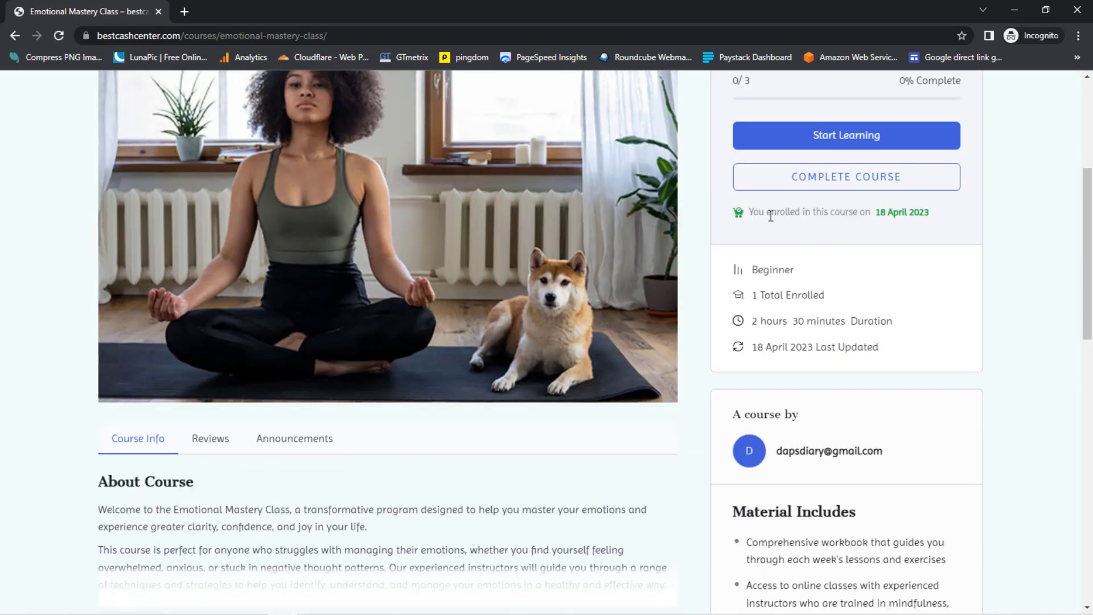
click(835, 138)
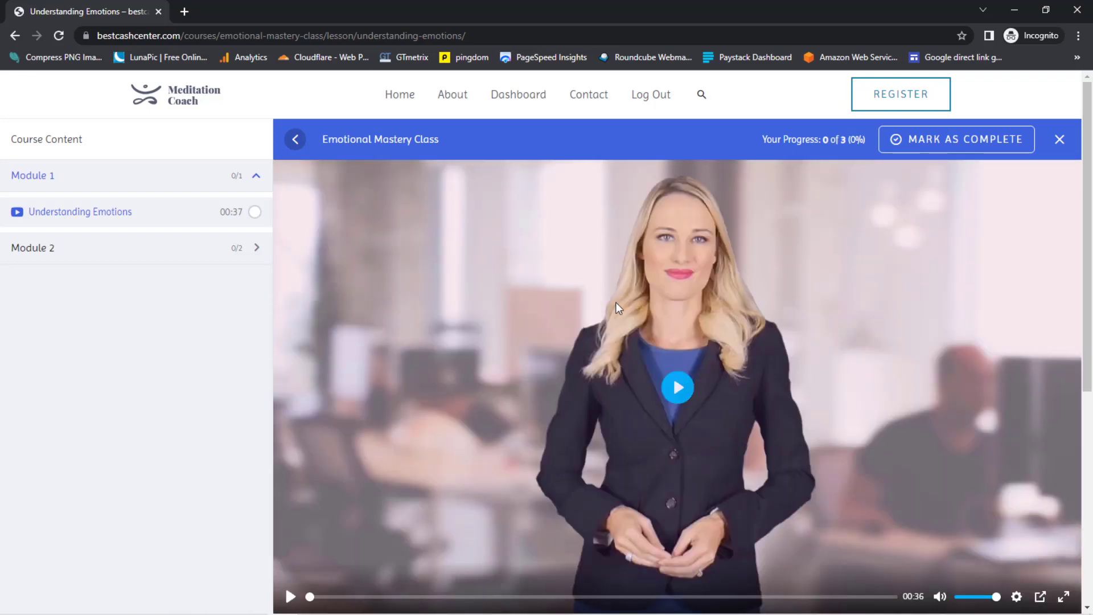
- Play the Understanding Emotions lesson video briefly, then pause it
scroll(829, 307, down, 2)
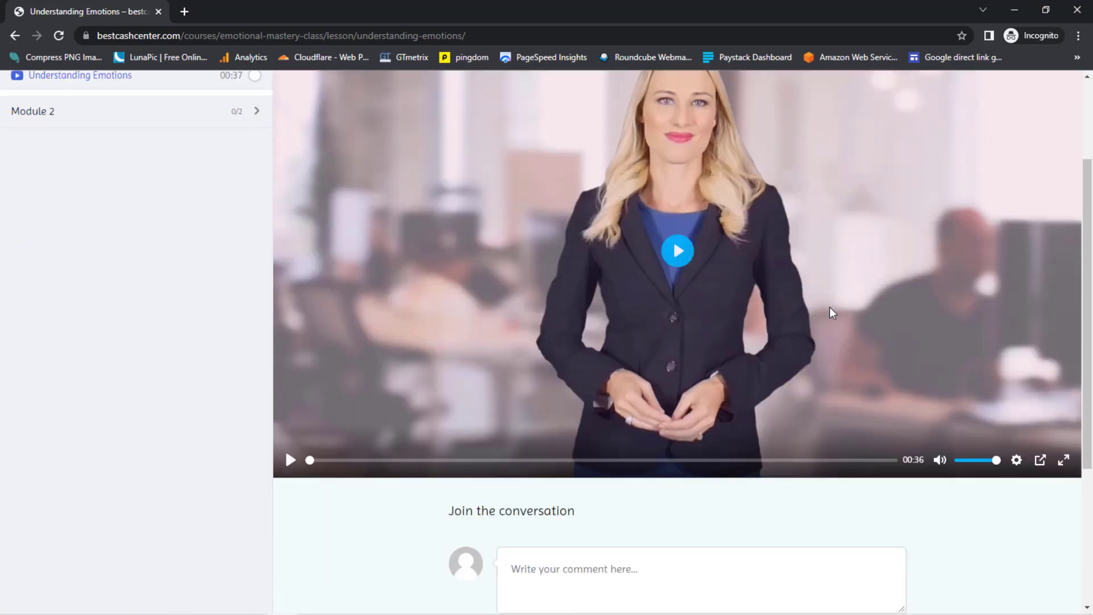
click(677, 252)
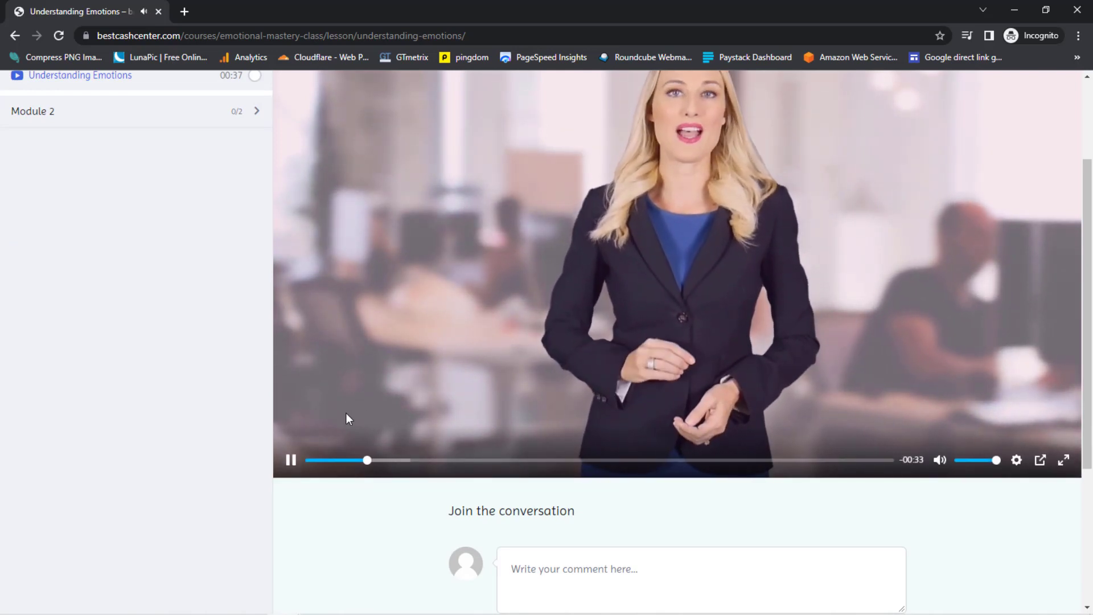
click(290, 460)
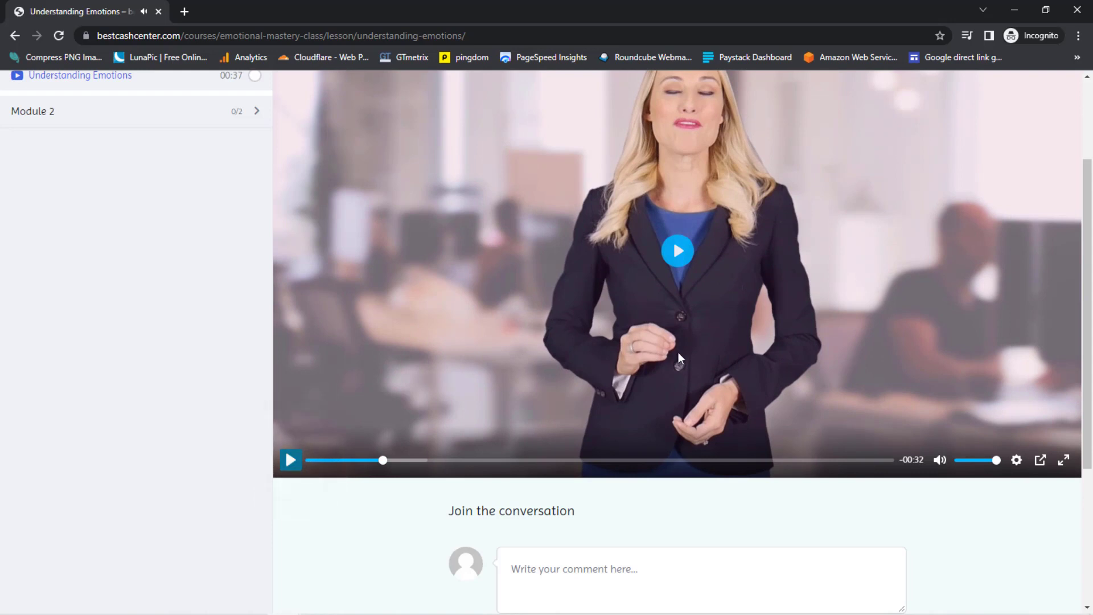
scroll(569, 376, down, 3)
click(575, 378)
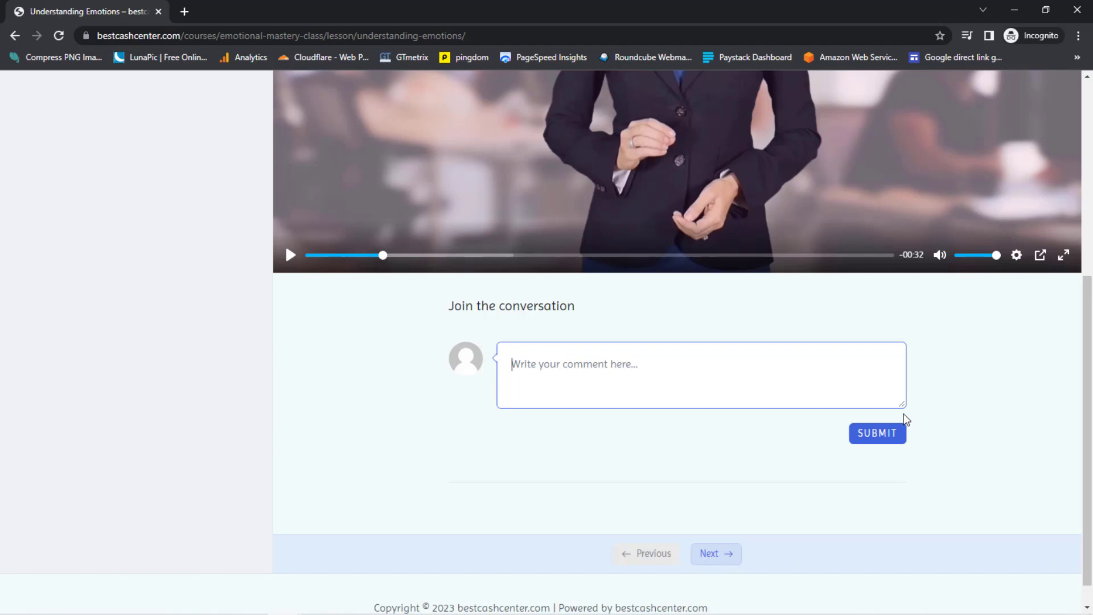
- Expand Module 2 in the Course Content sidebar and open the Final Quiz
scroll(442, 407, up, 5)
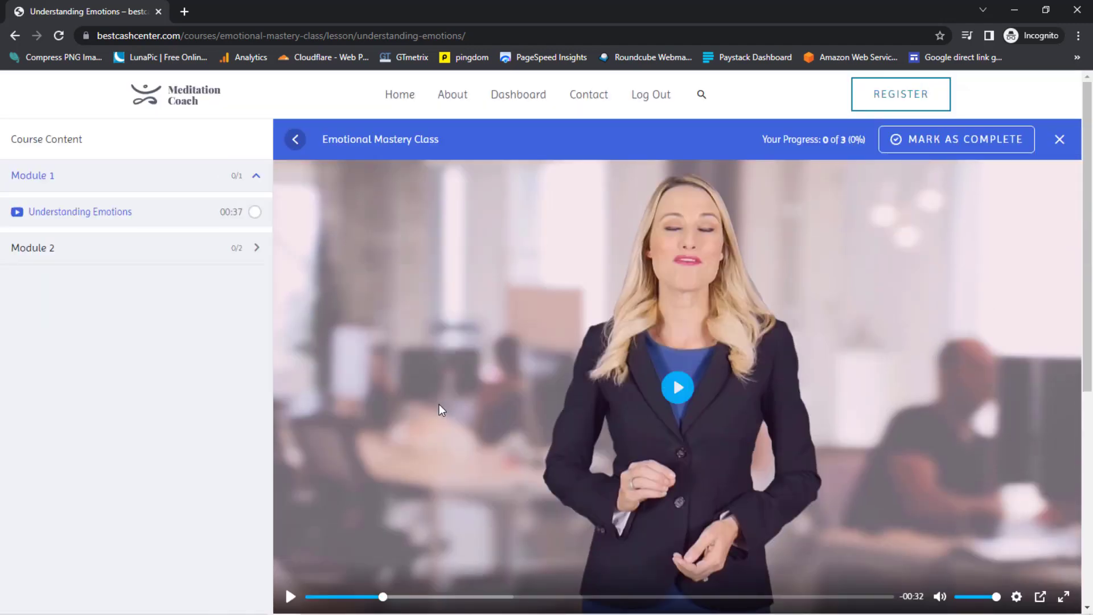
click(255, 251)
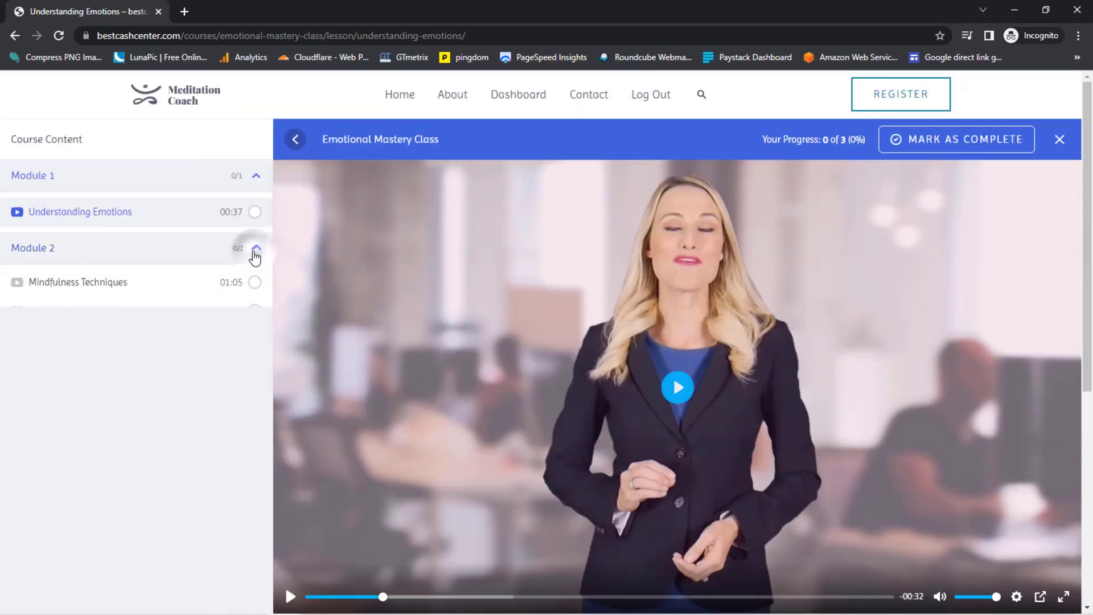
click(48, 320)
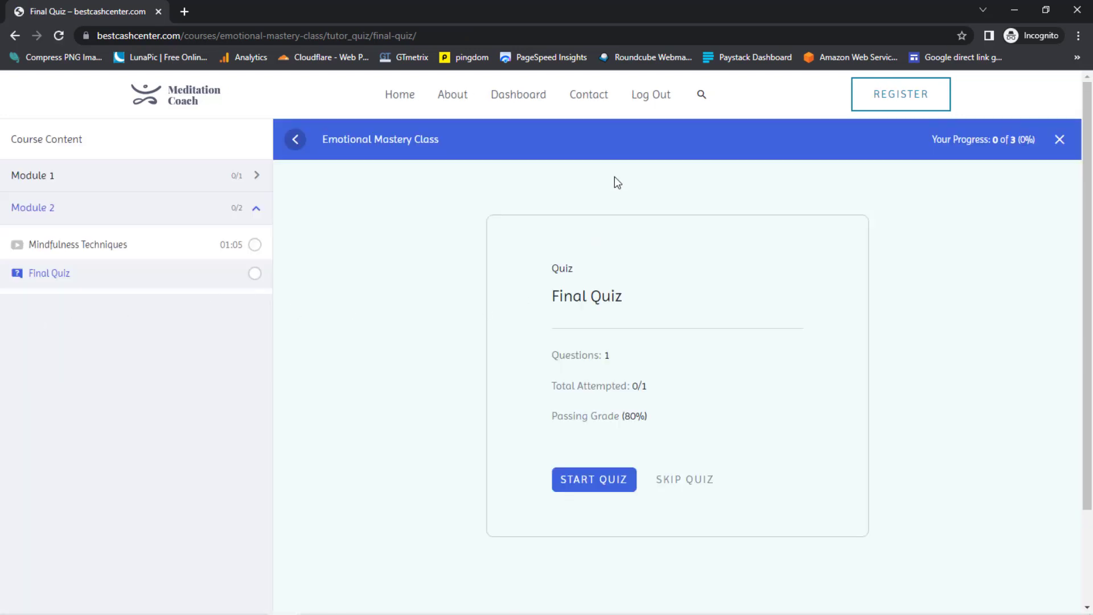
- Start the Final Quiz, choose Yes for its single question, and submit it
click(586, 483)
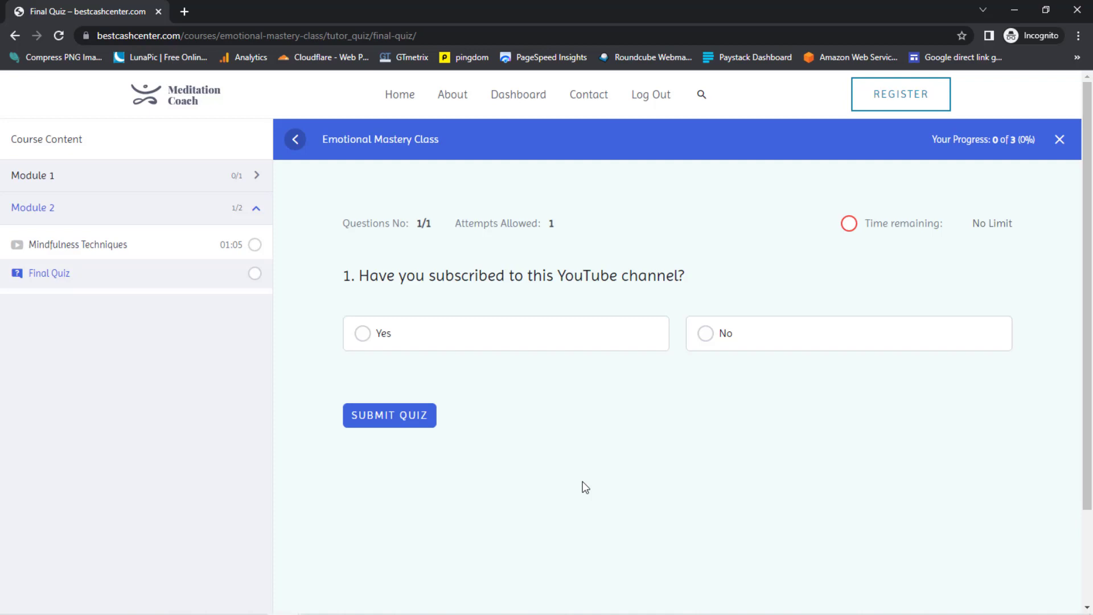
click(364, 332)
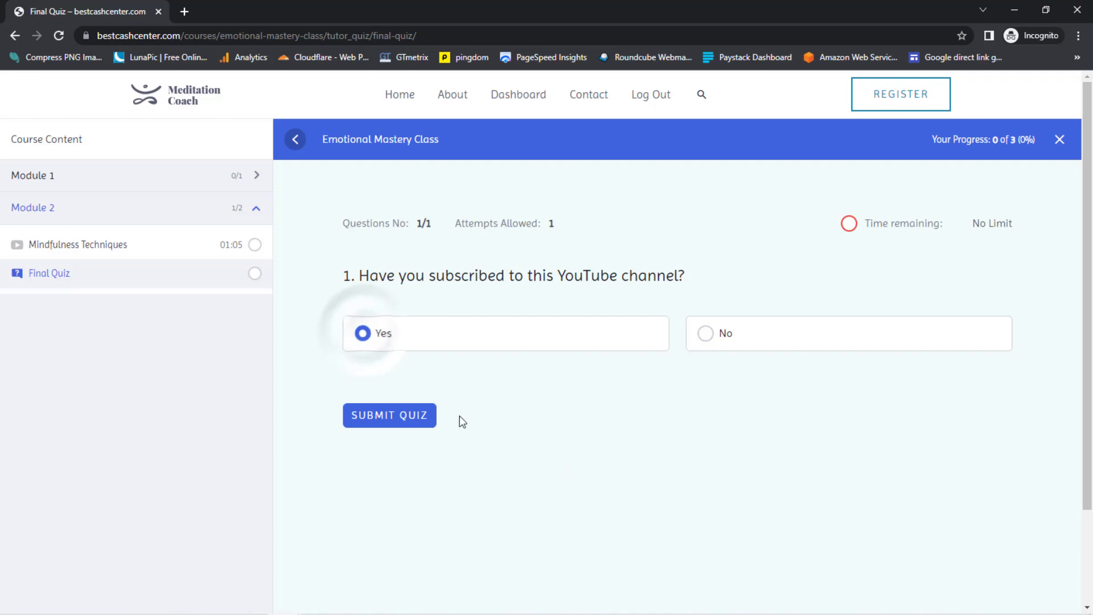
click(391, 416)
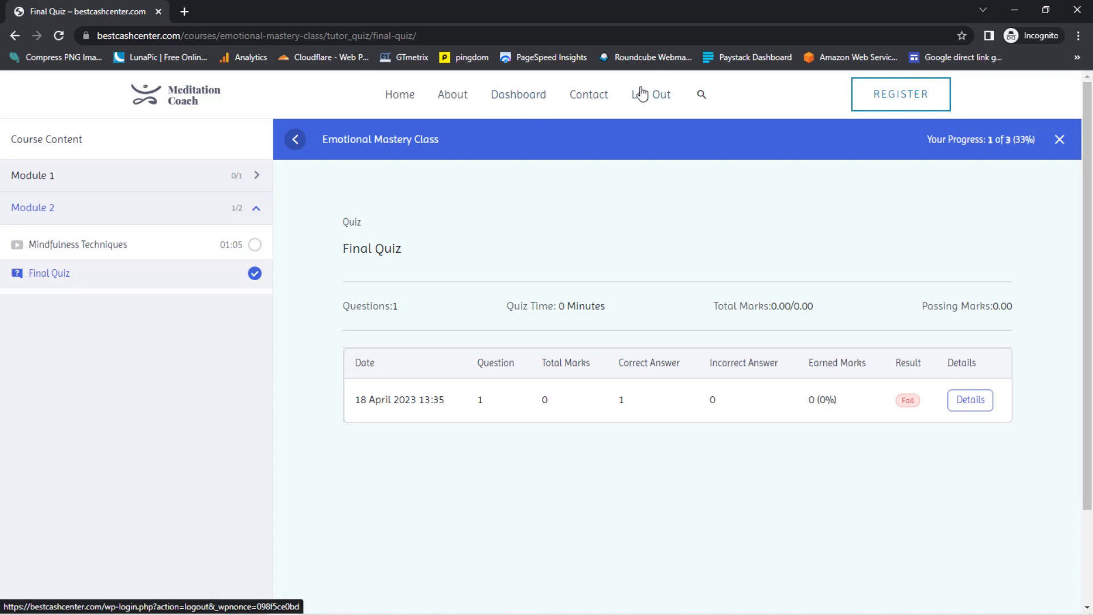
- Go back to the student dashboard showing 1 enrolled course, then log the test student out
click(516, 98)
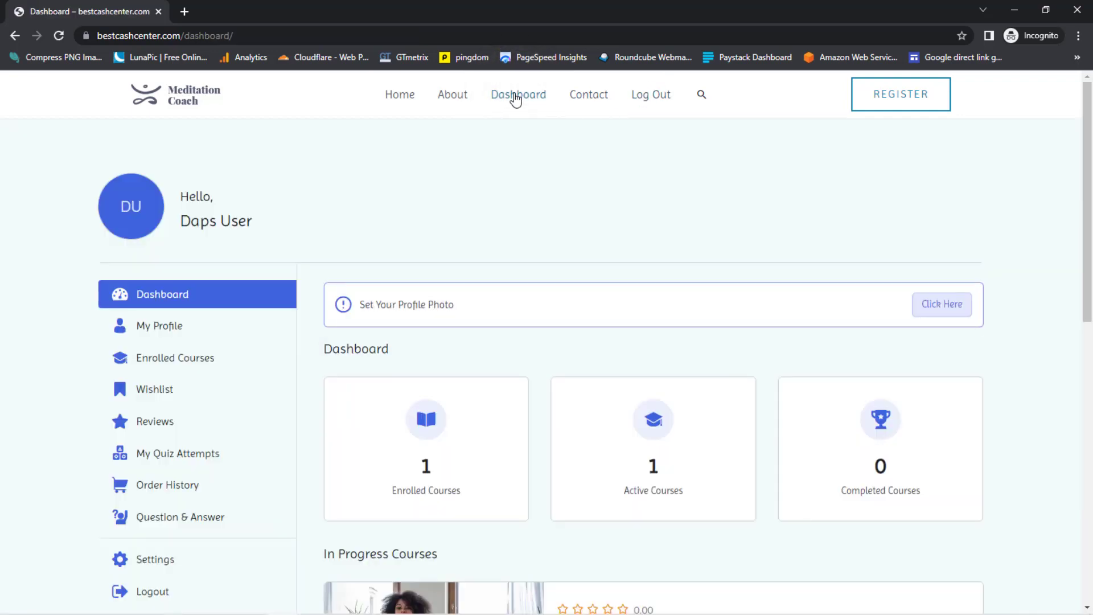
scroll(769, 308, down, 5)
scroll(175, 324, up, 4)
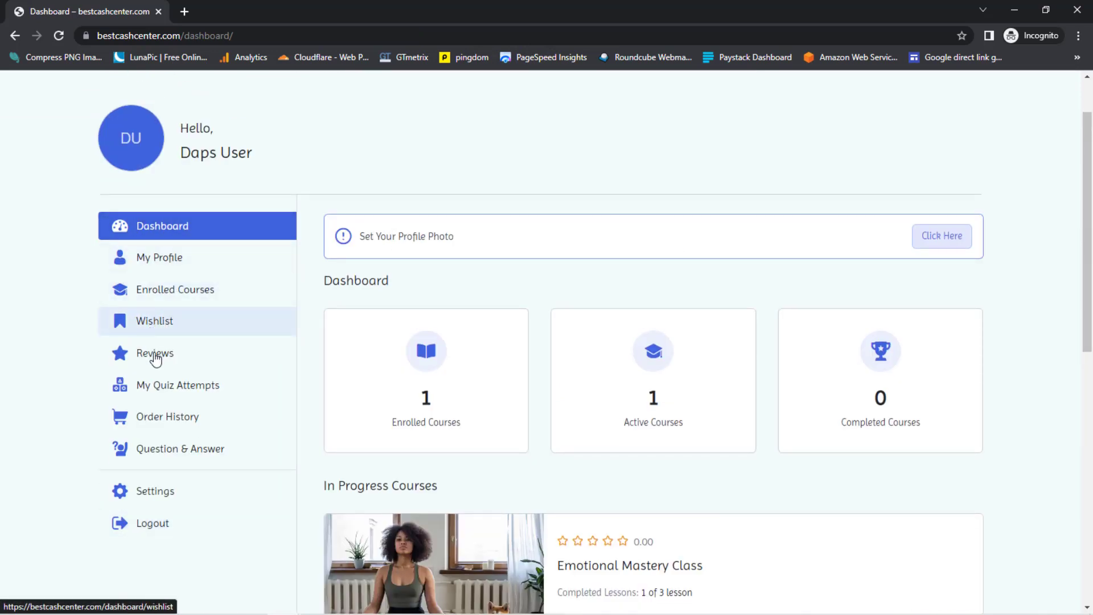
scroll(937, 228, up, 1)
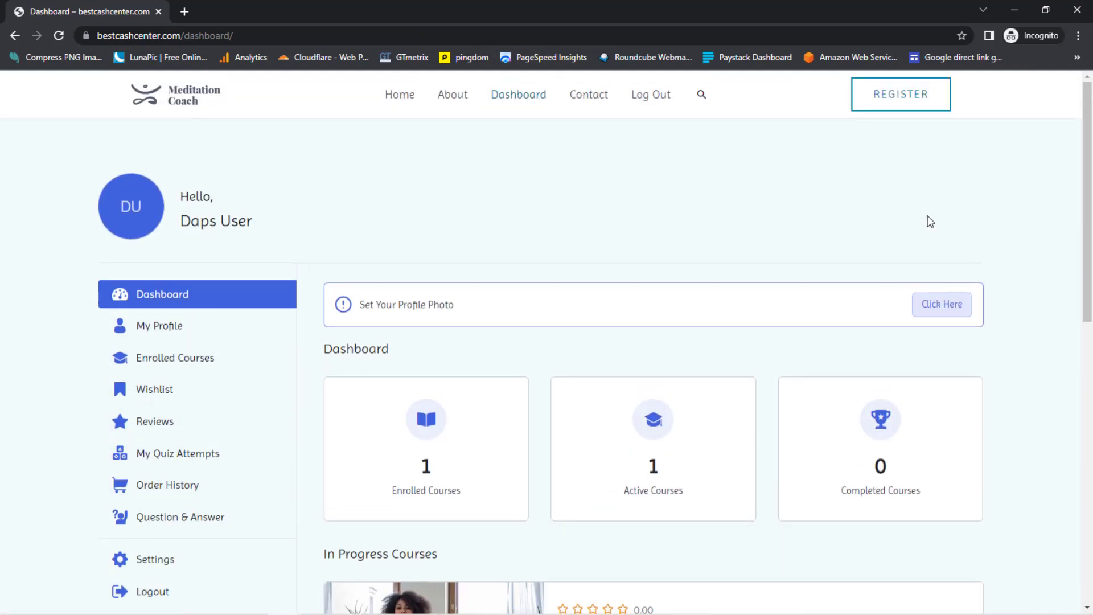
click(656, 97)
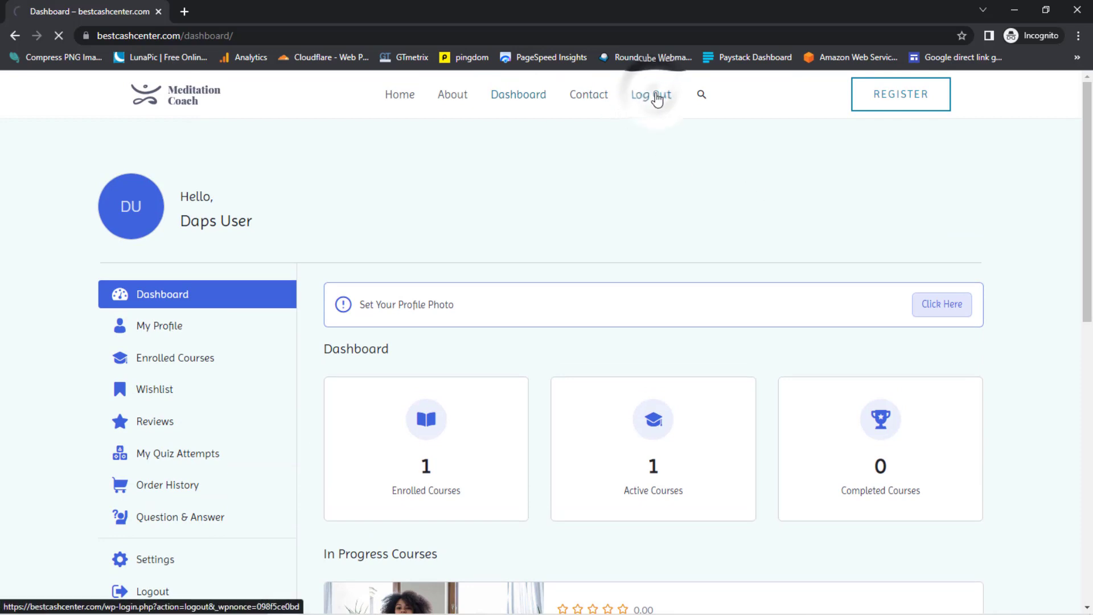